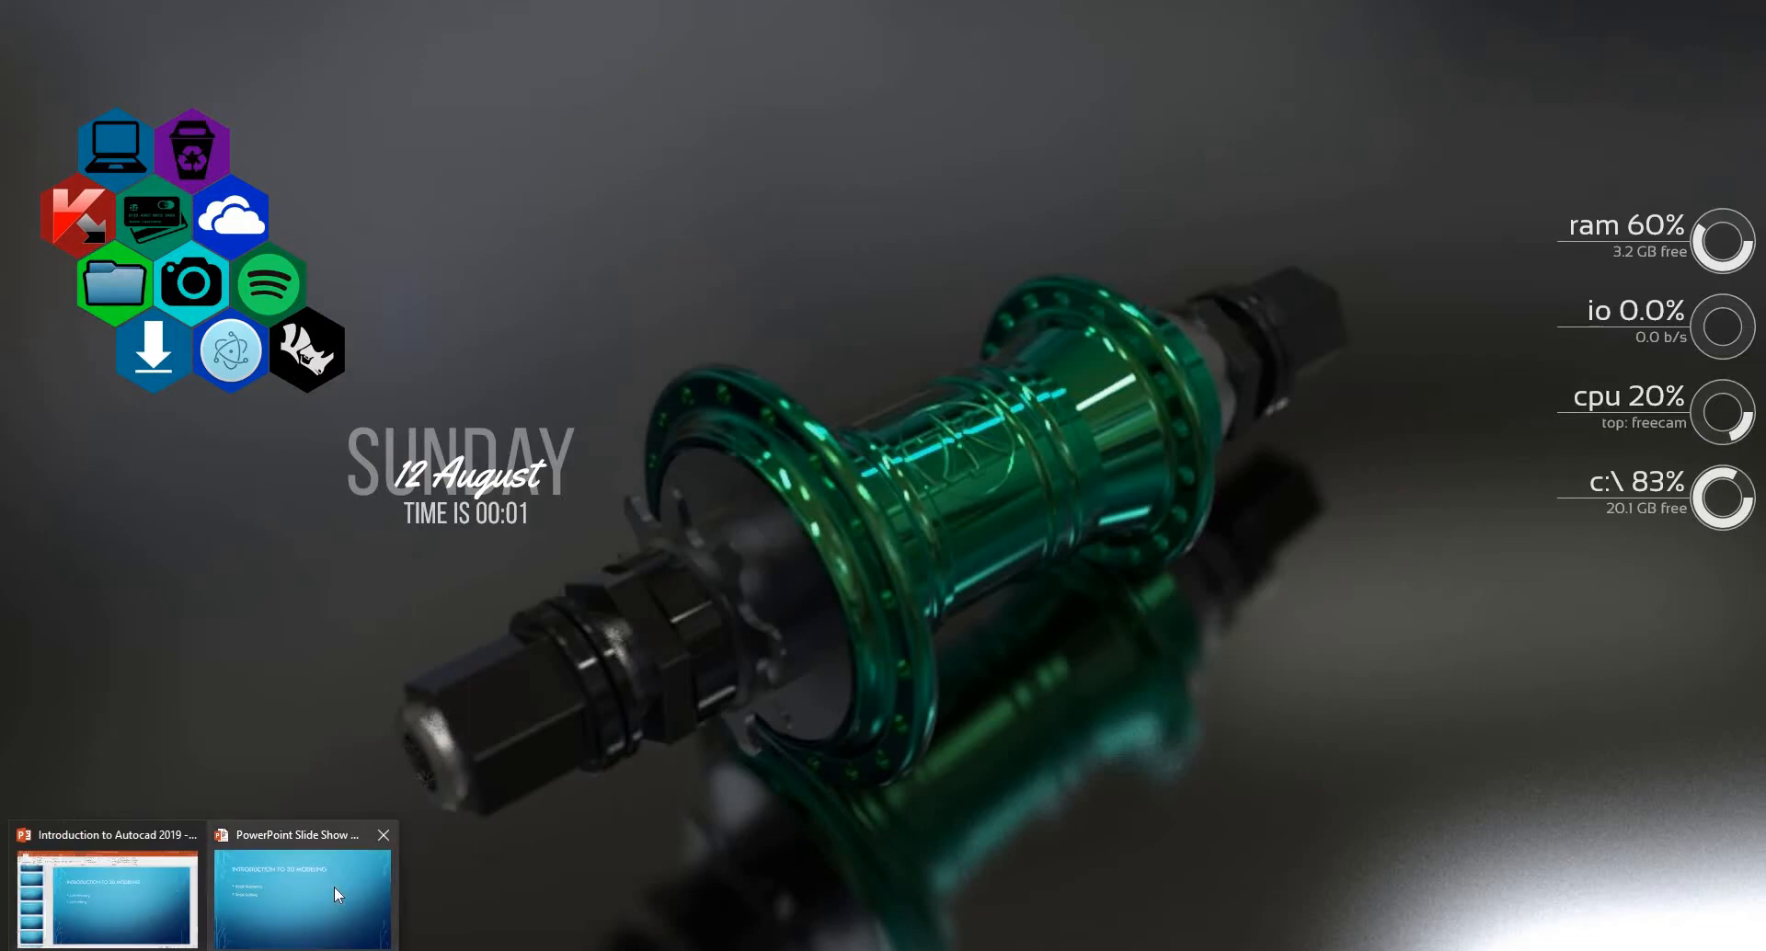
- View the Introduction to 3D Modeling slide and switch to AutoCAD's Drawing1 to look over the part drawings
left_click(334, 886)
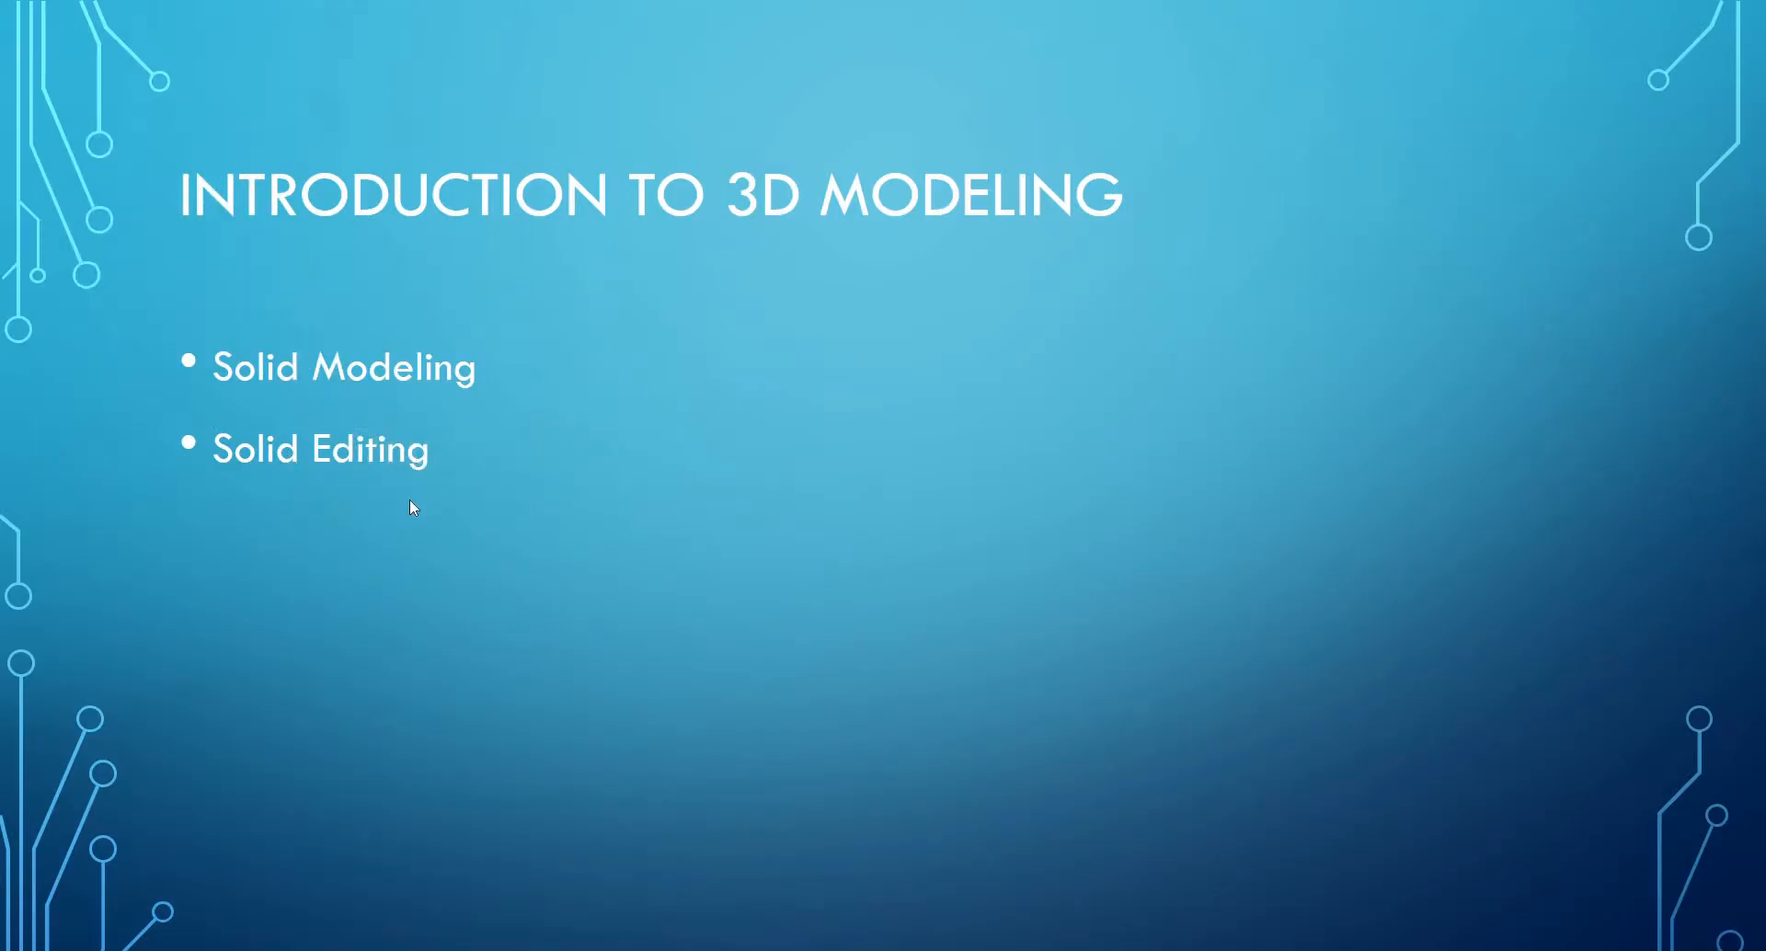
key("super")
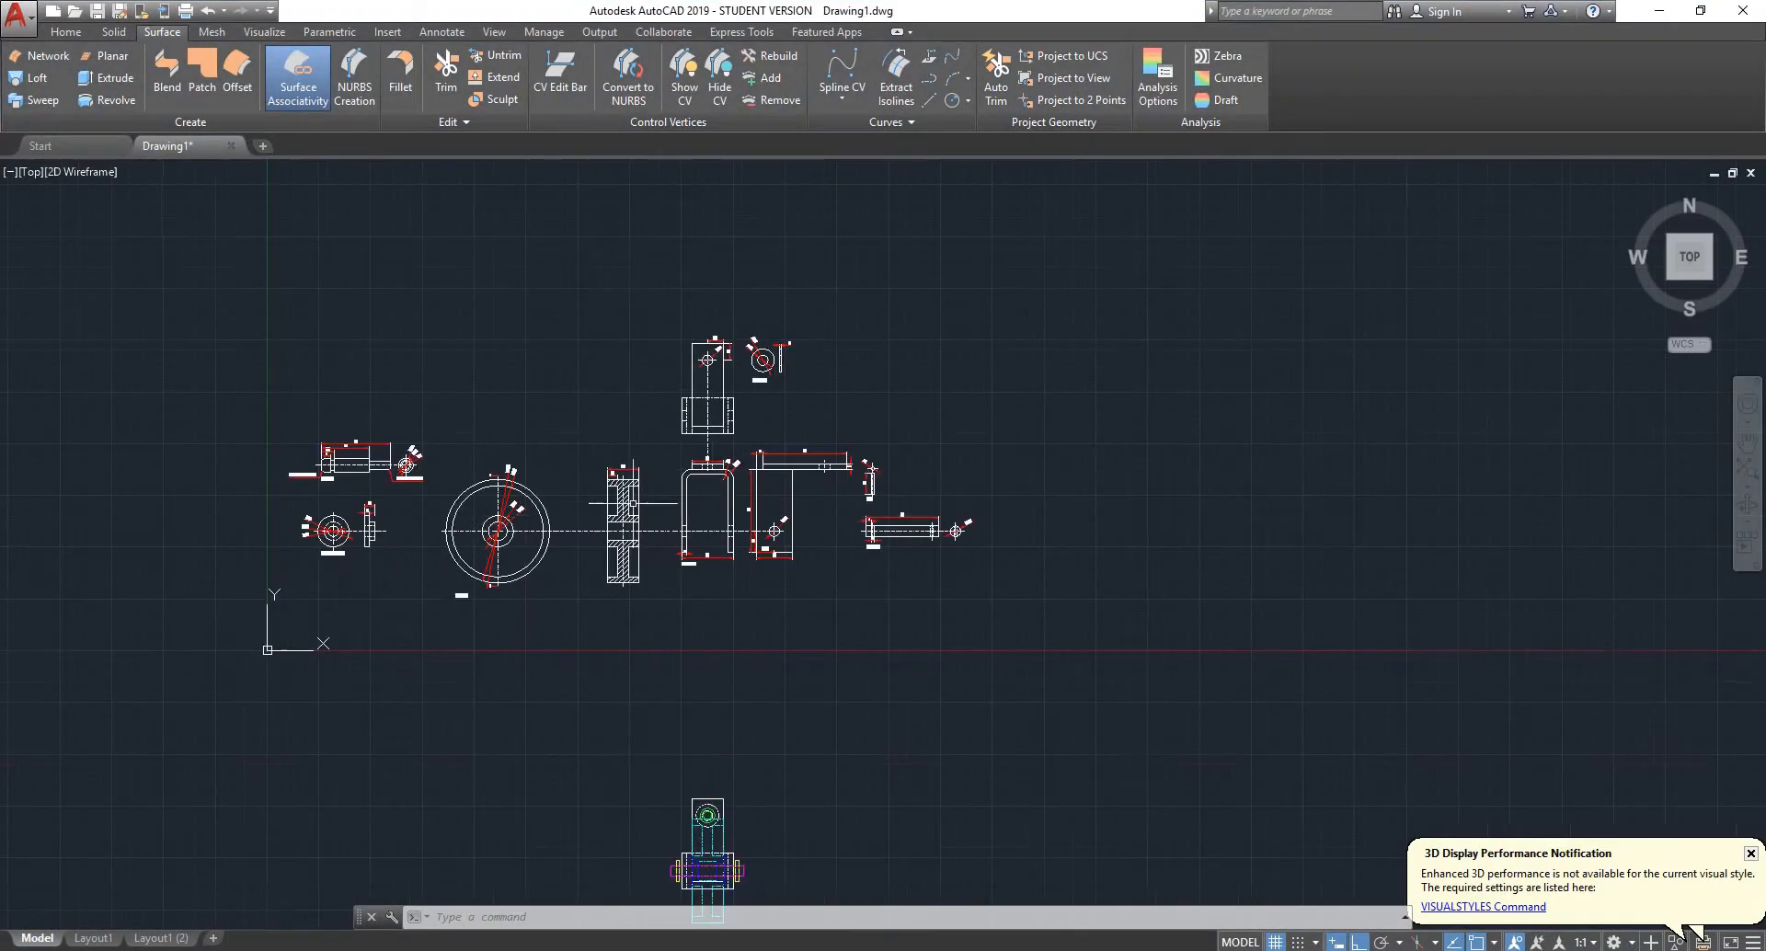
scroll(425, 487, "up", 4)
scroll(640, 458, "down", 4)
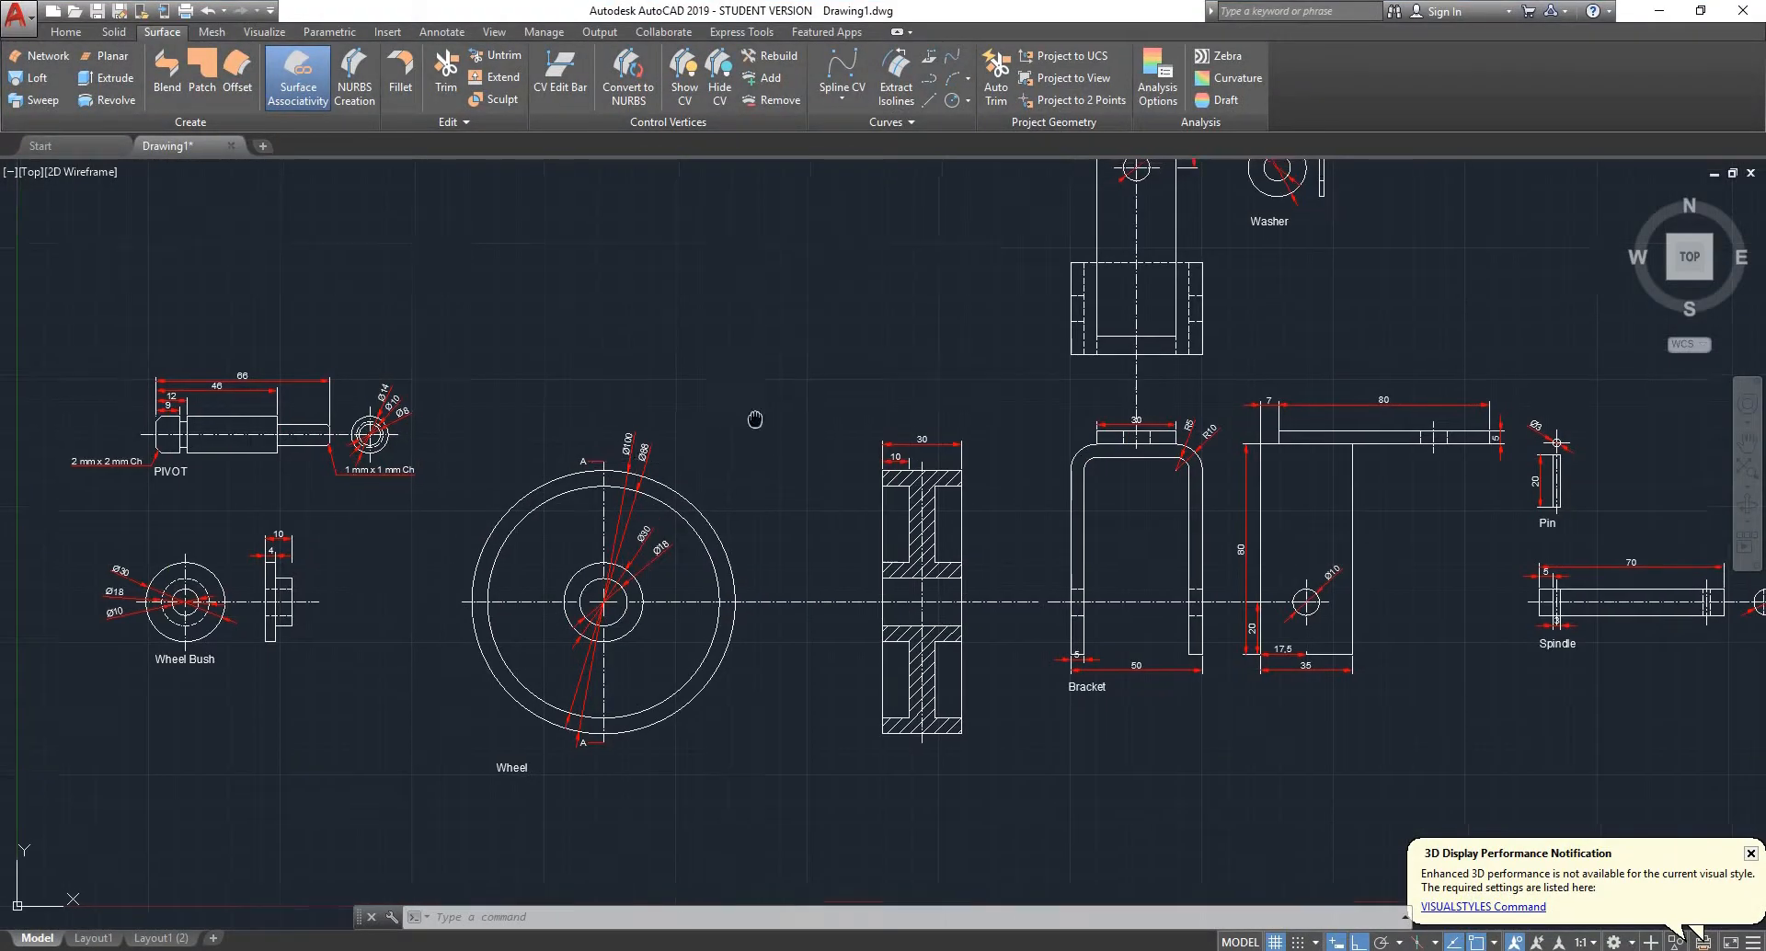
scroll(679, 474, "down", 3)
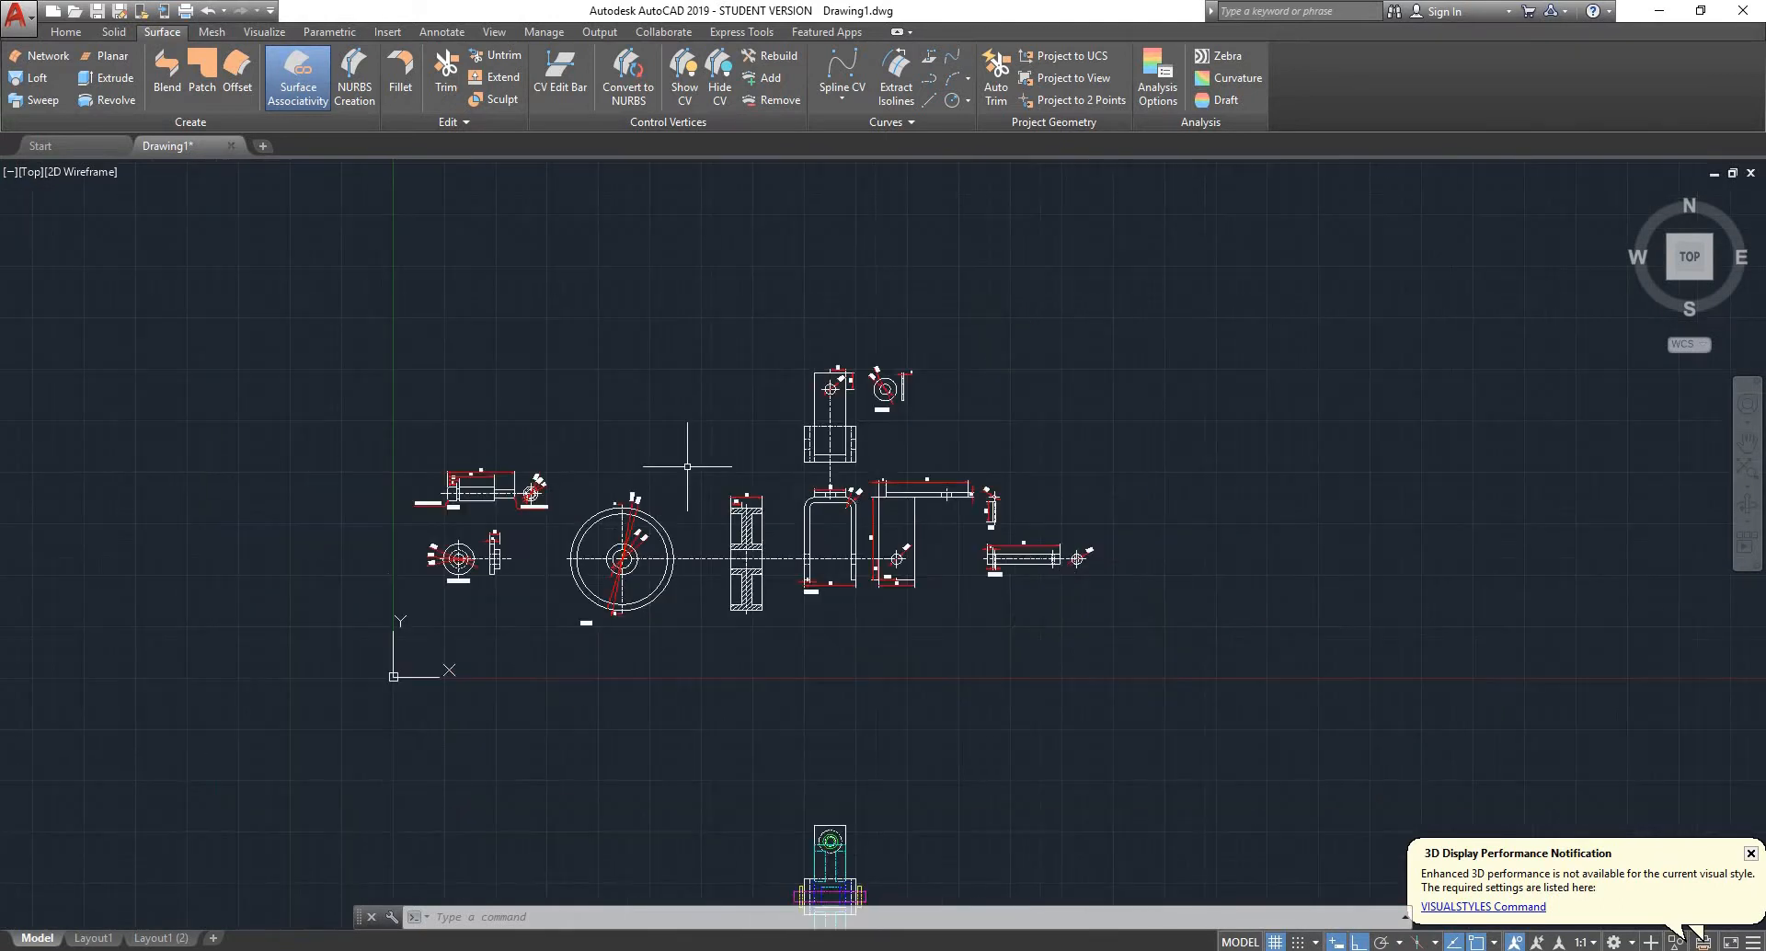
- Copy all the dimensioned part drawings straight upward by about 253 units, leaving the assembly views out of the selection
left_click(1291, 256)
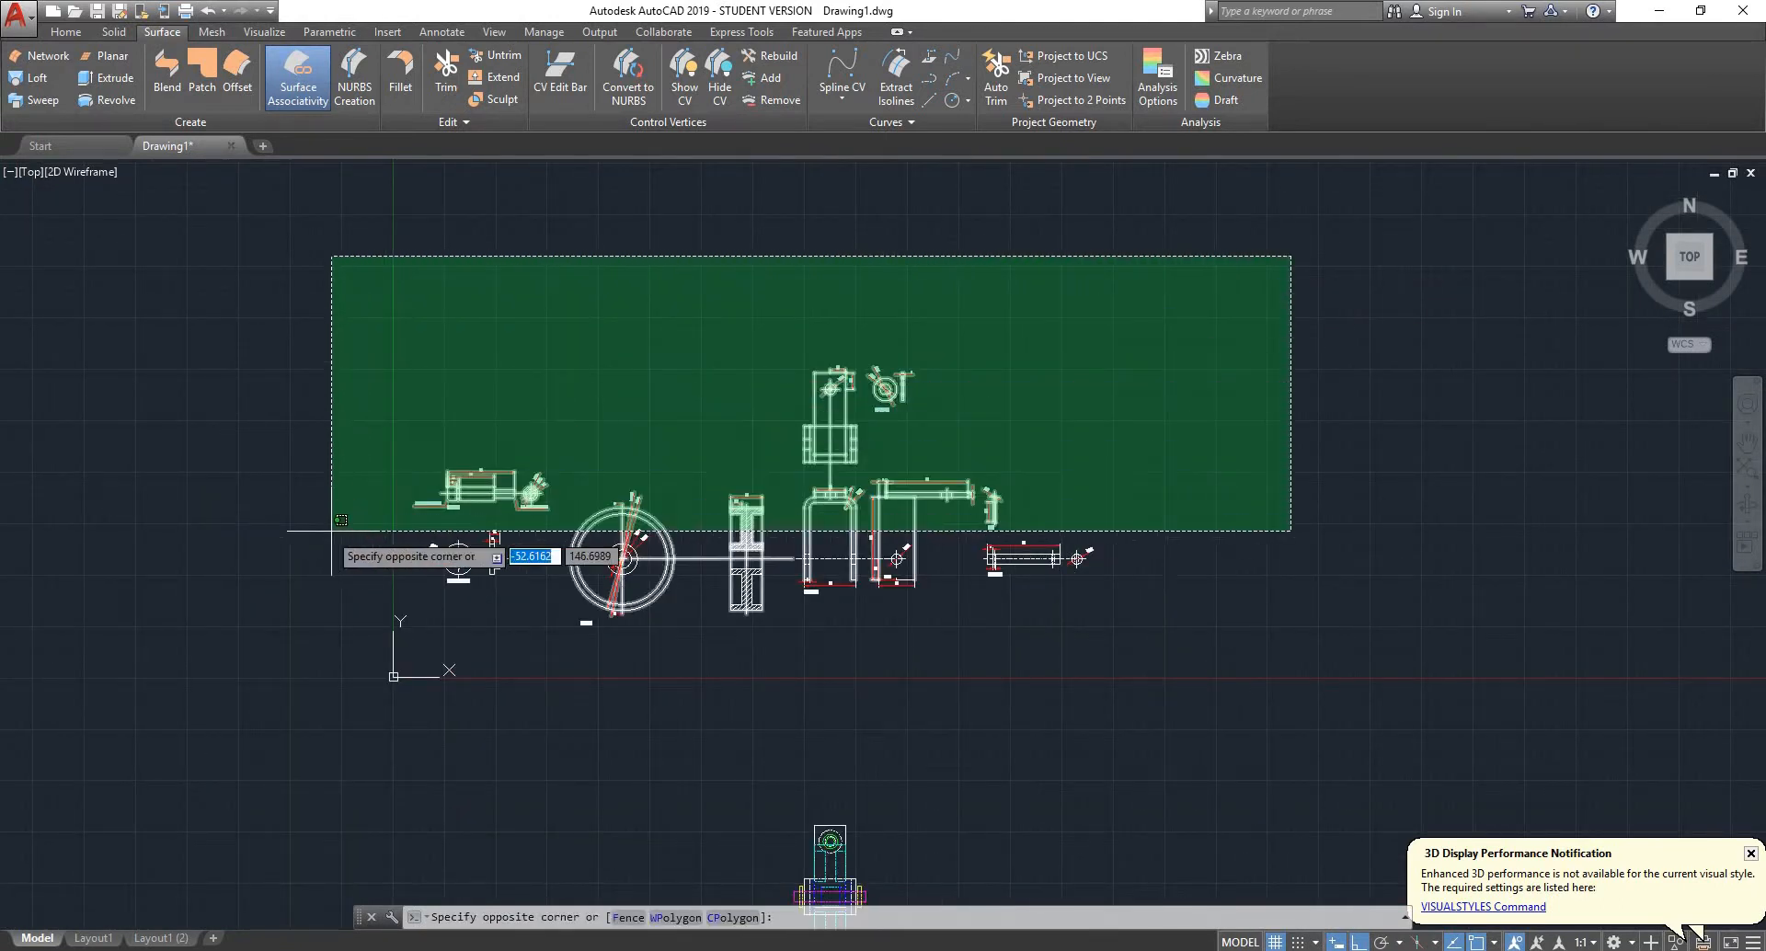
left_click(241, 661)
left_click(329, 642)
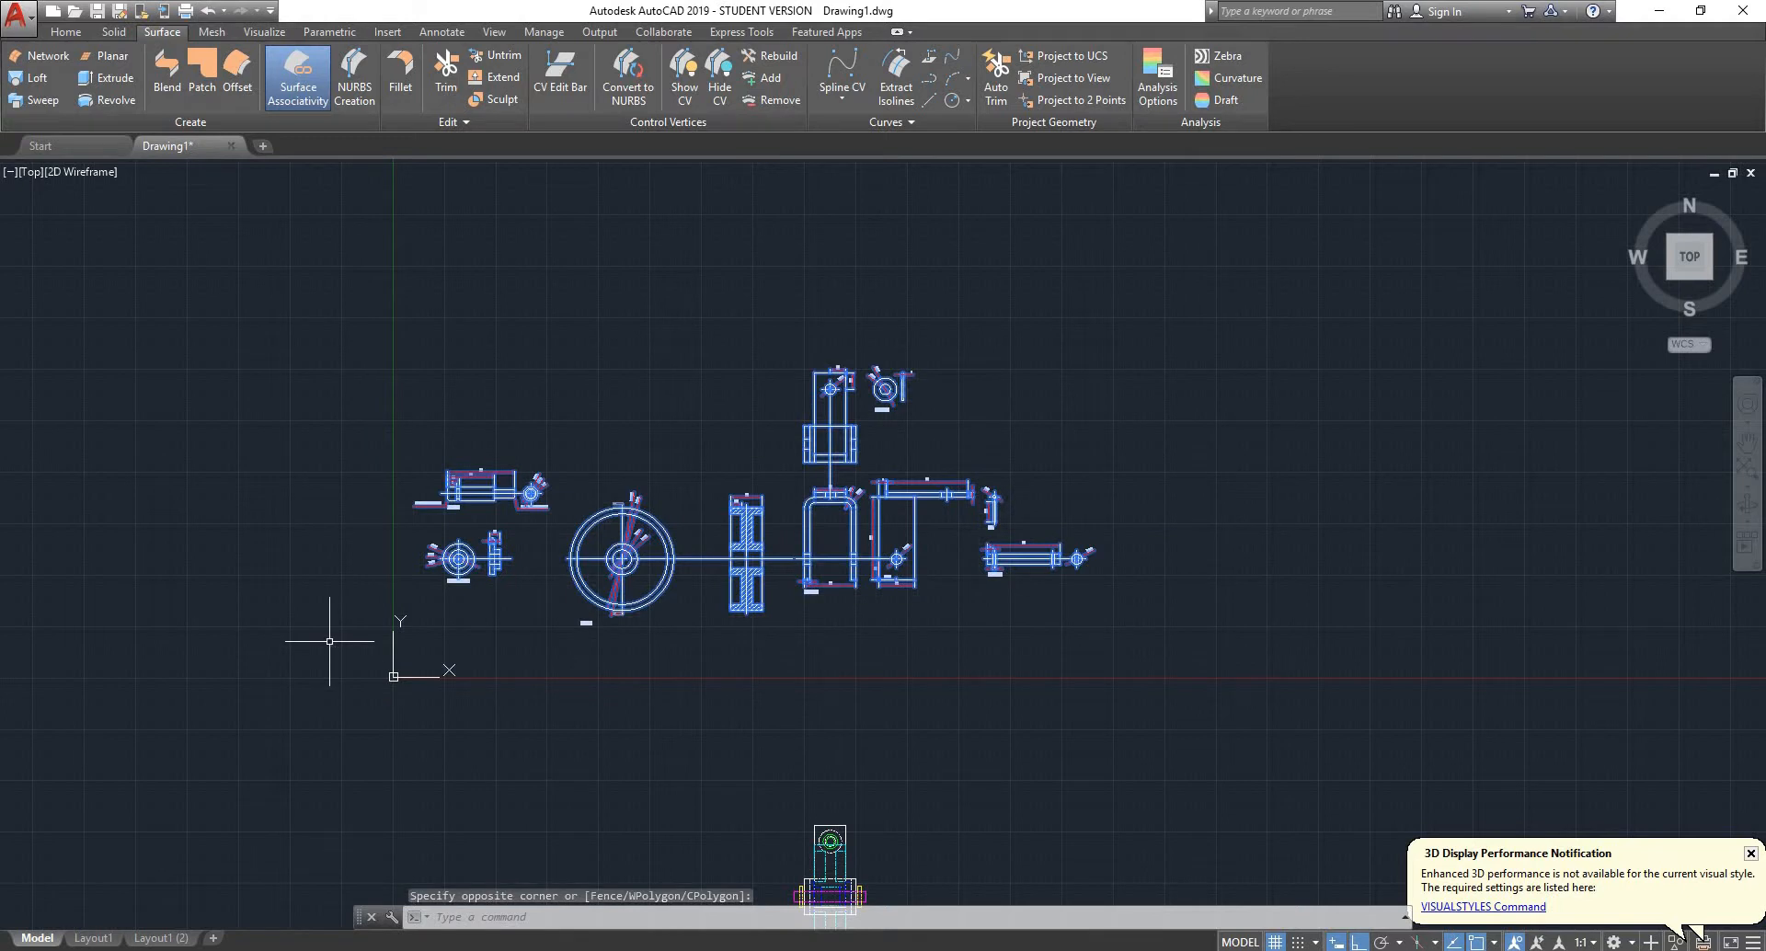
type("co")
key("Return")
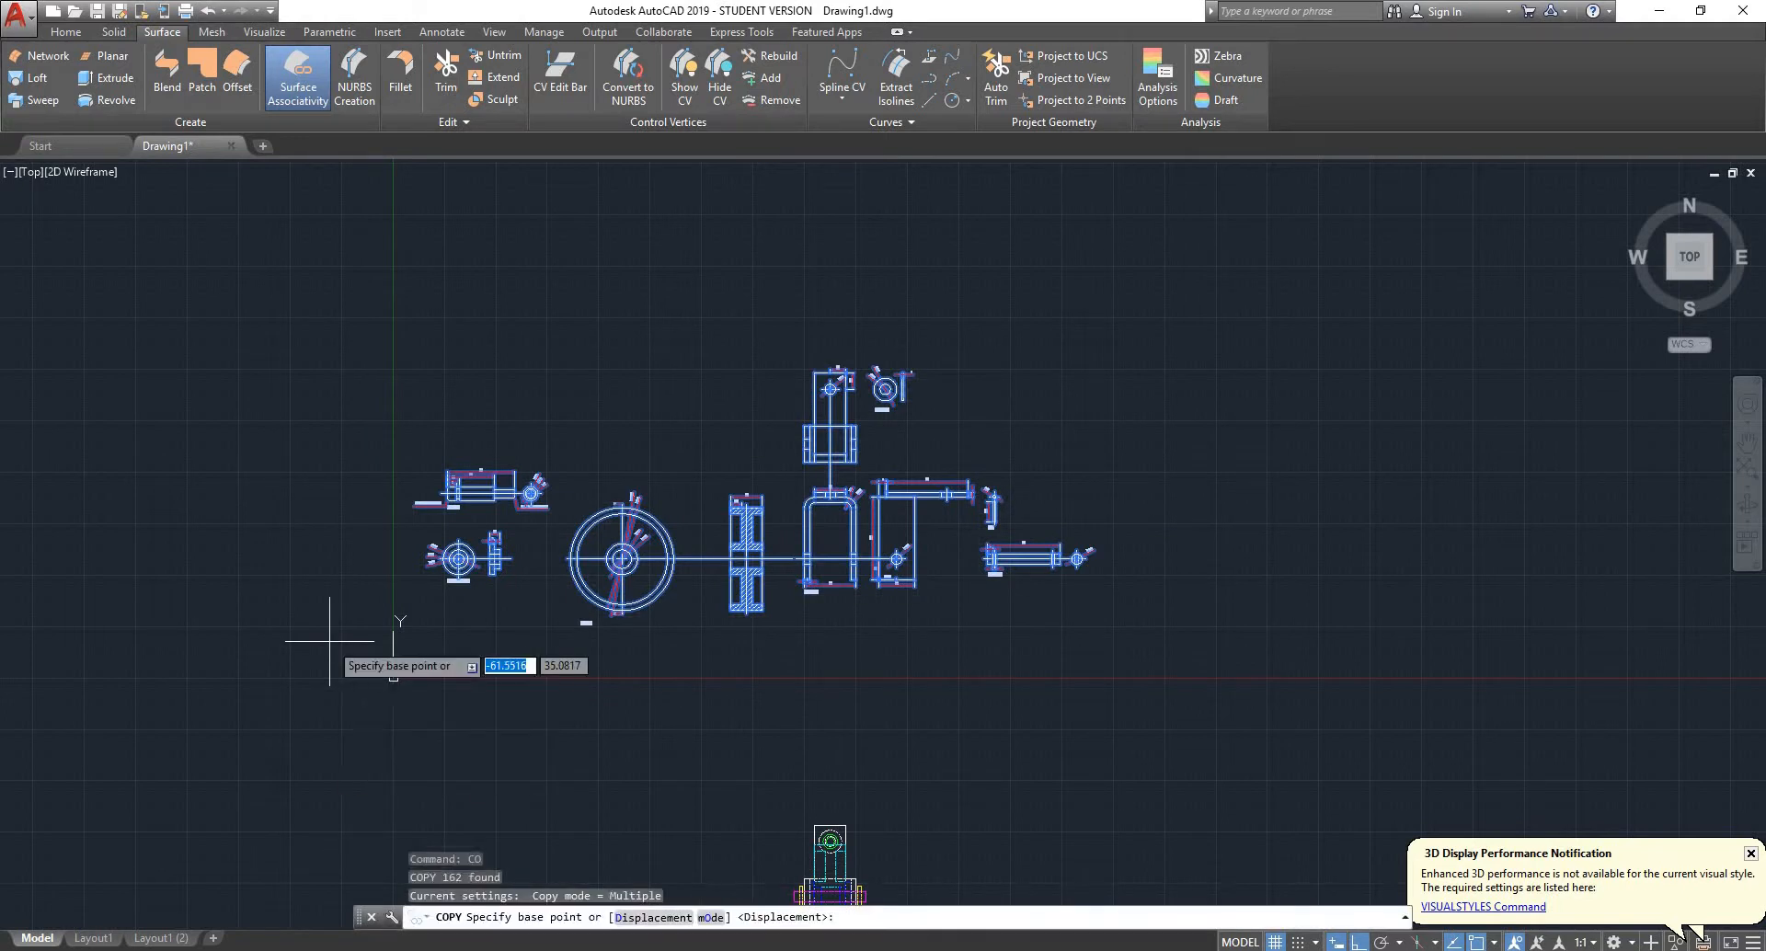
left_click(365, 582)
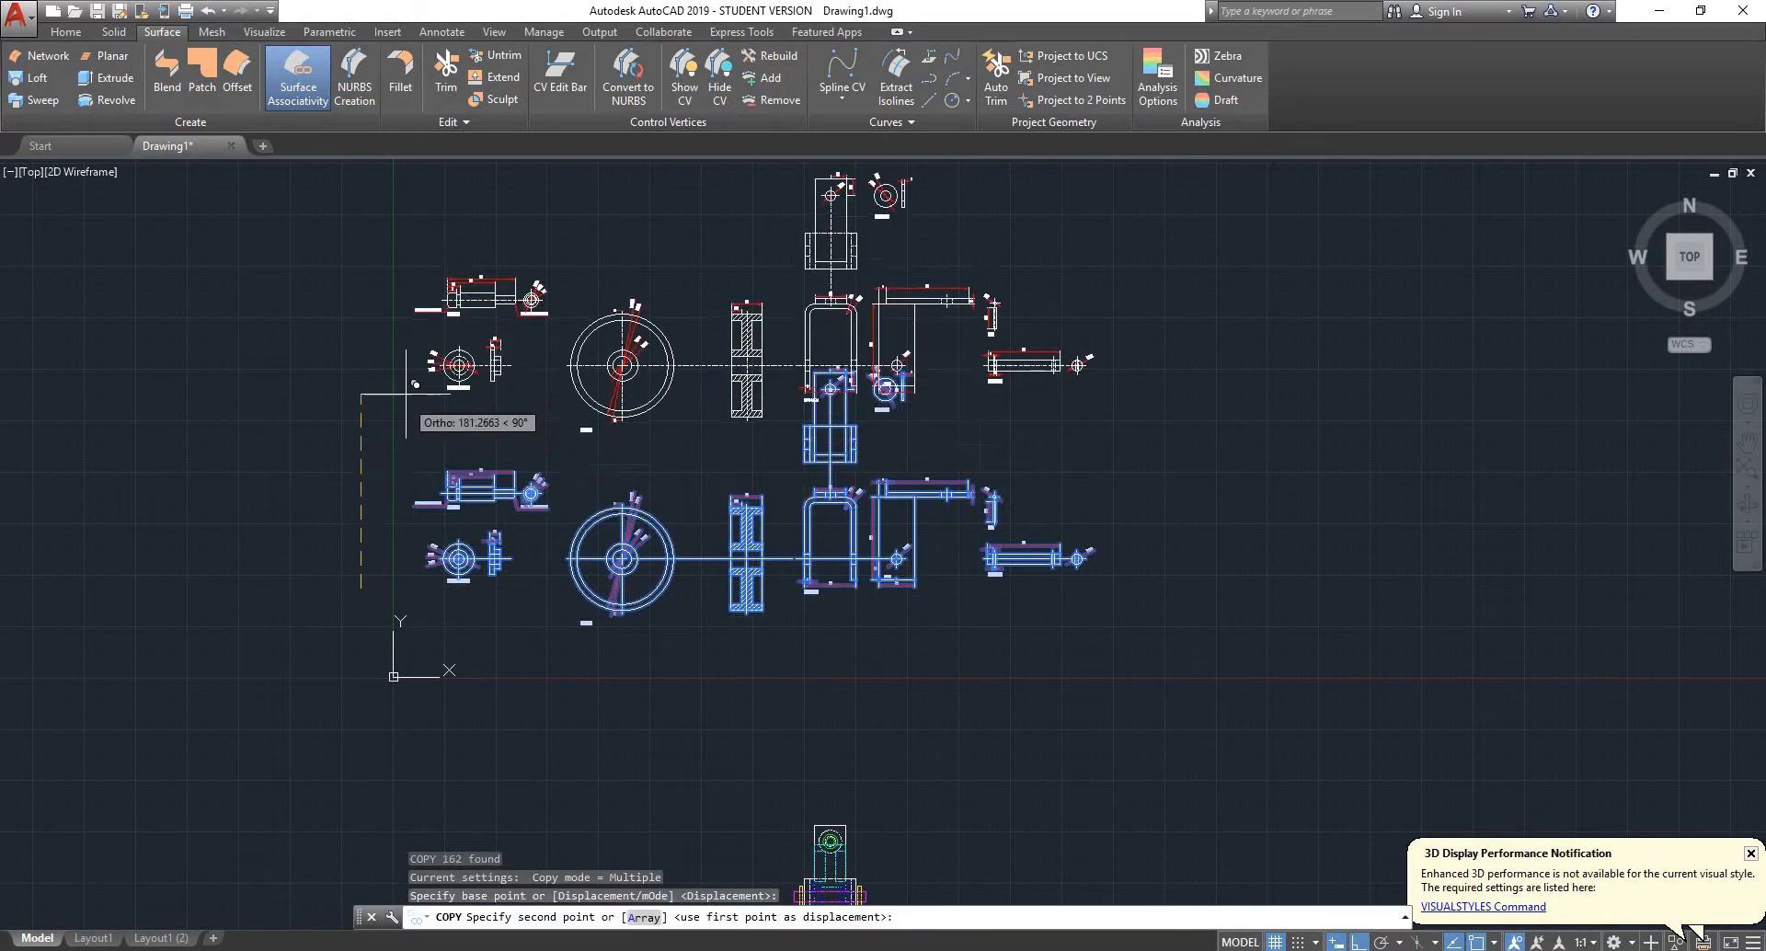
left_click(396, 327)
key("Escape")
- Change the view of the part drawings from Top to SW Isometric
scroll(642, 216, "up", 5)
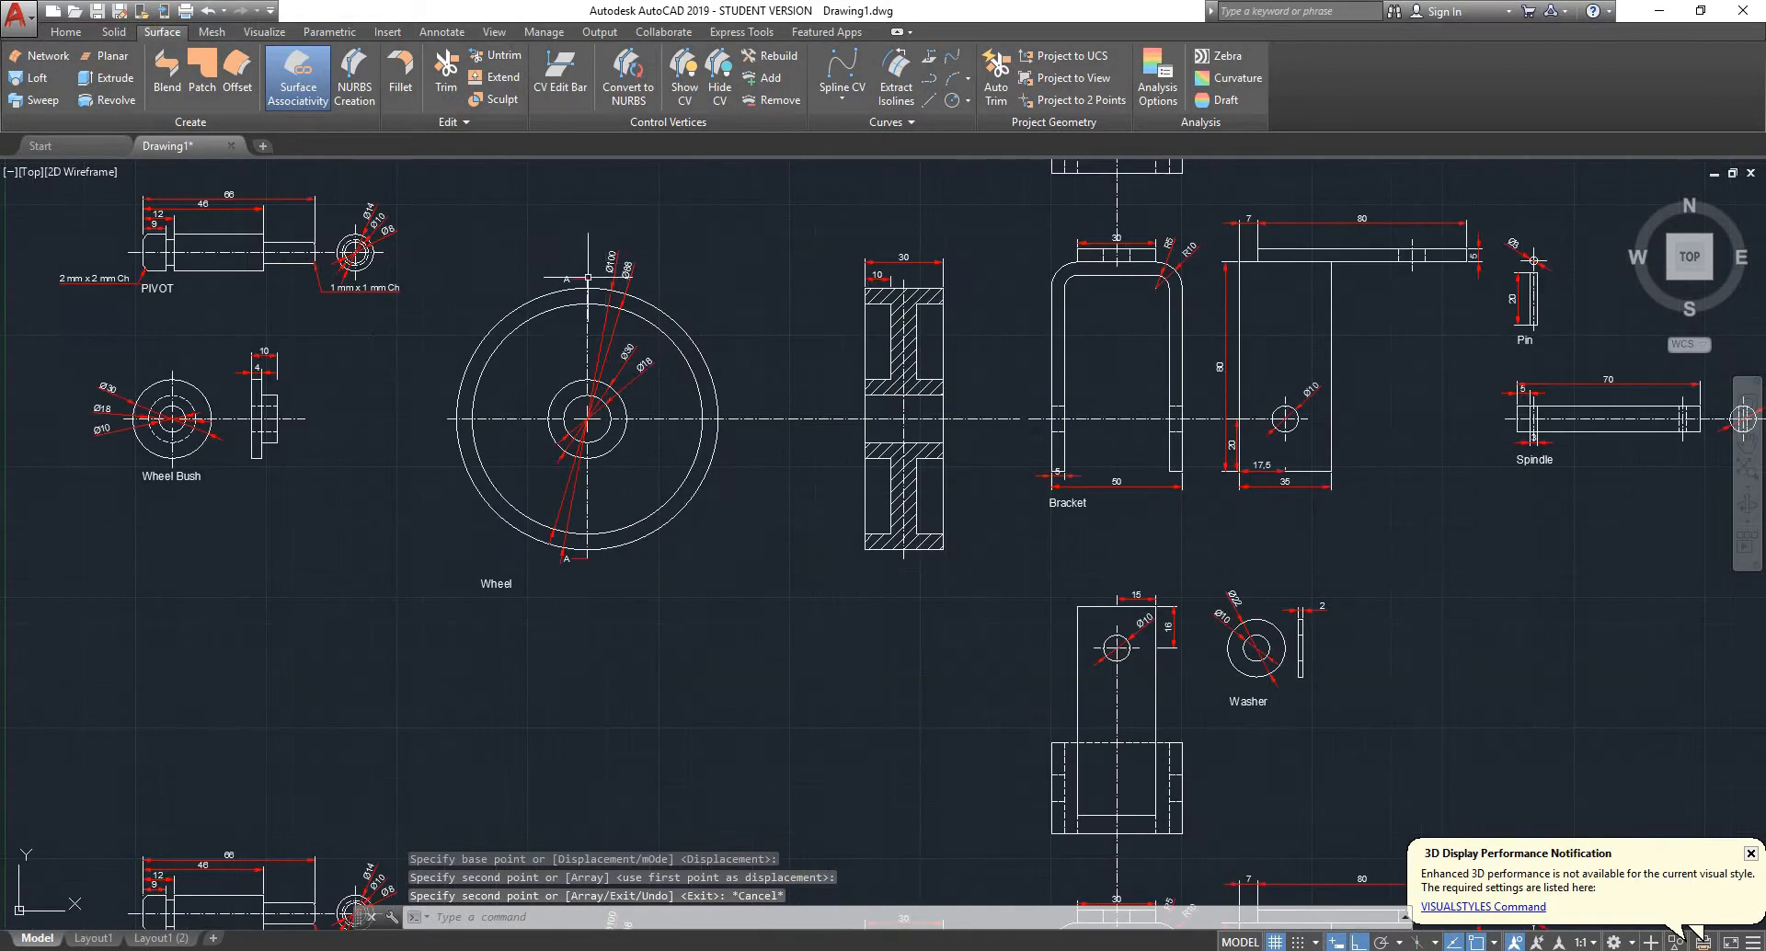
scroll(601, 501, "down", 2)
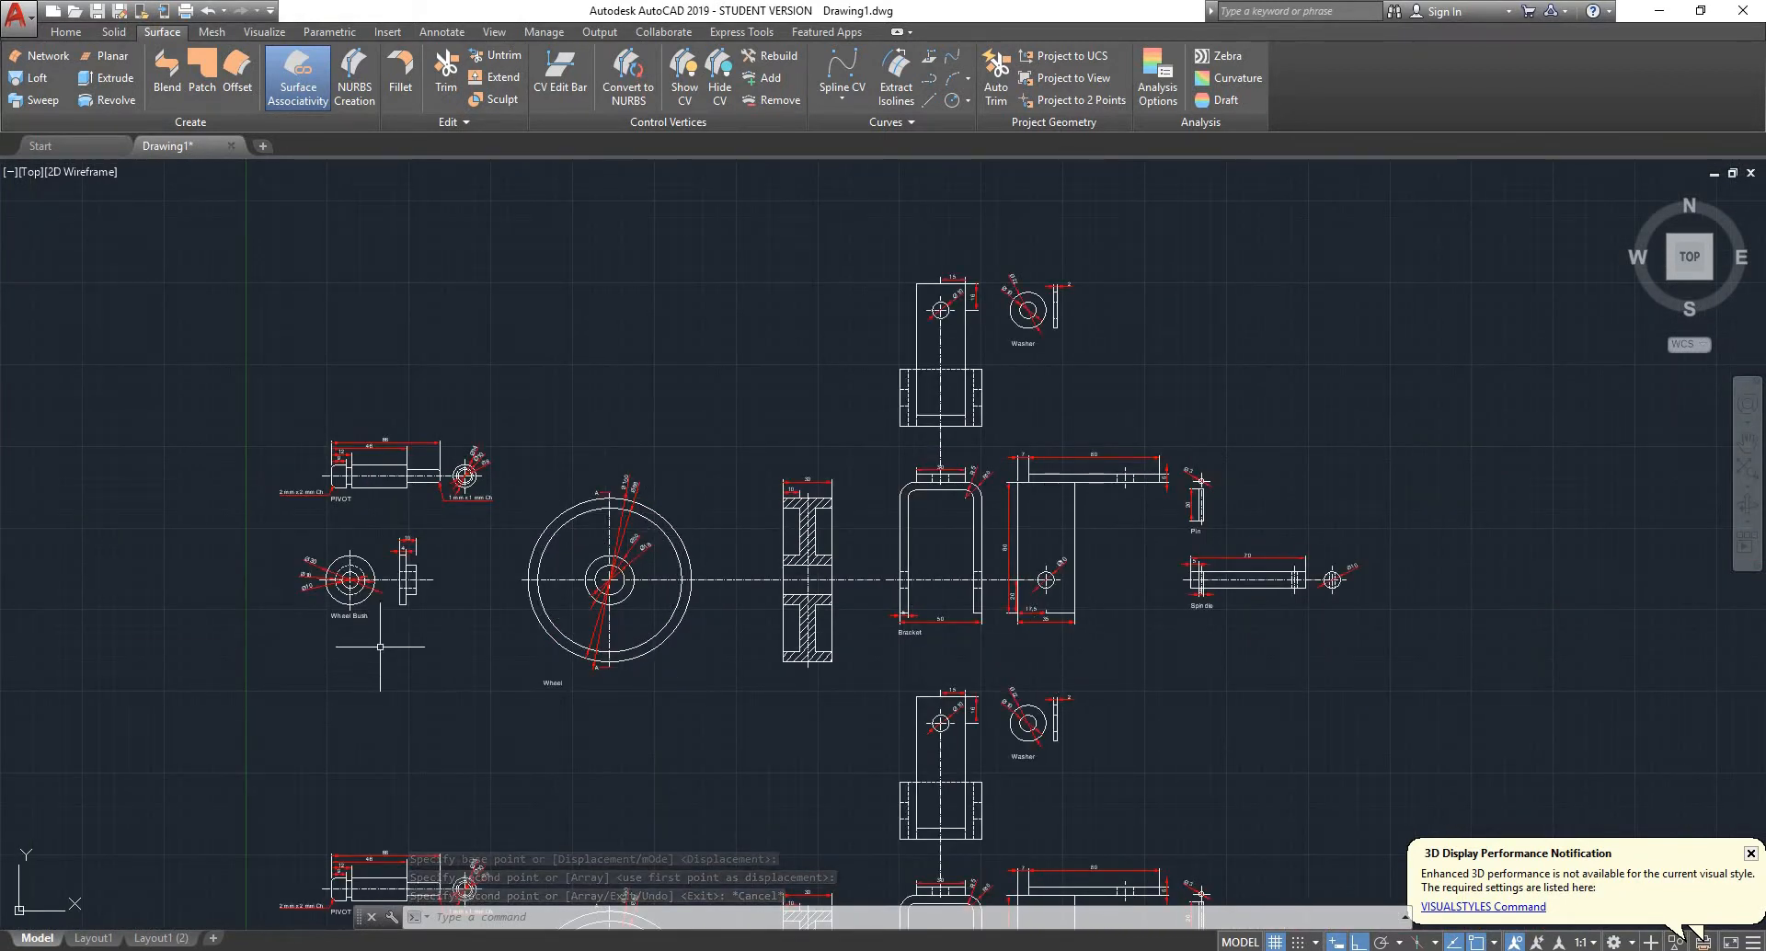
scroll(277, 509, "up", 5)
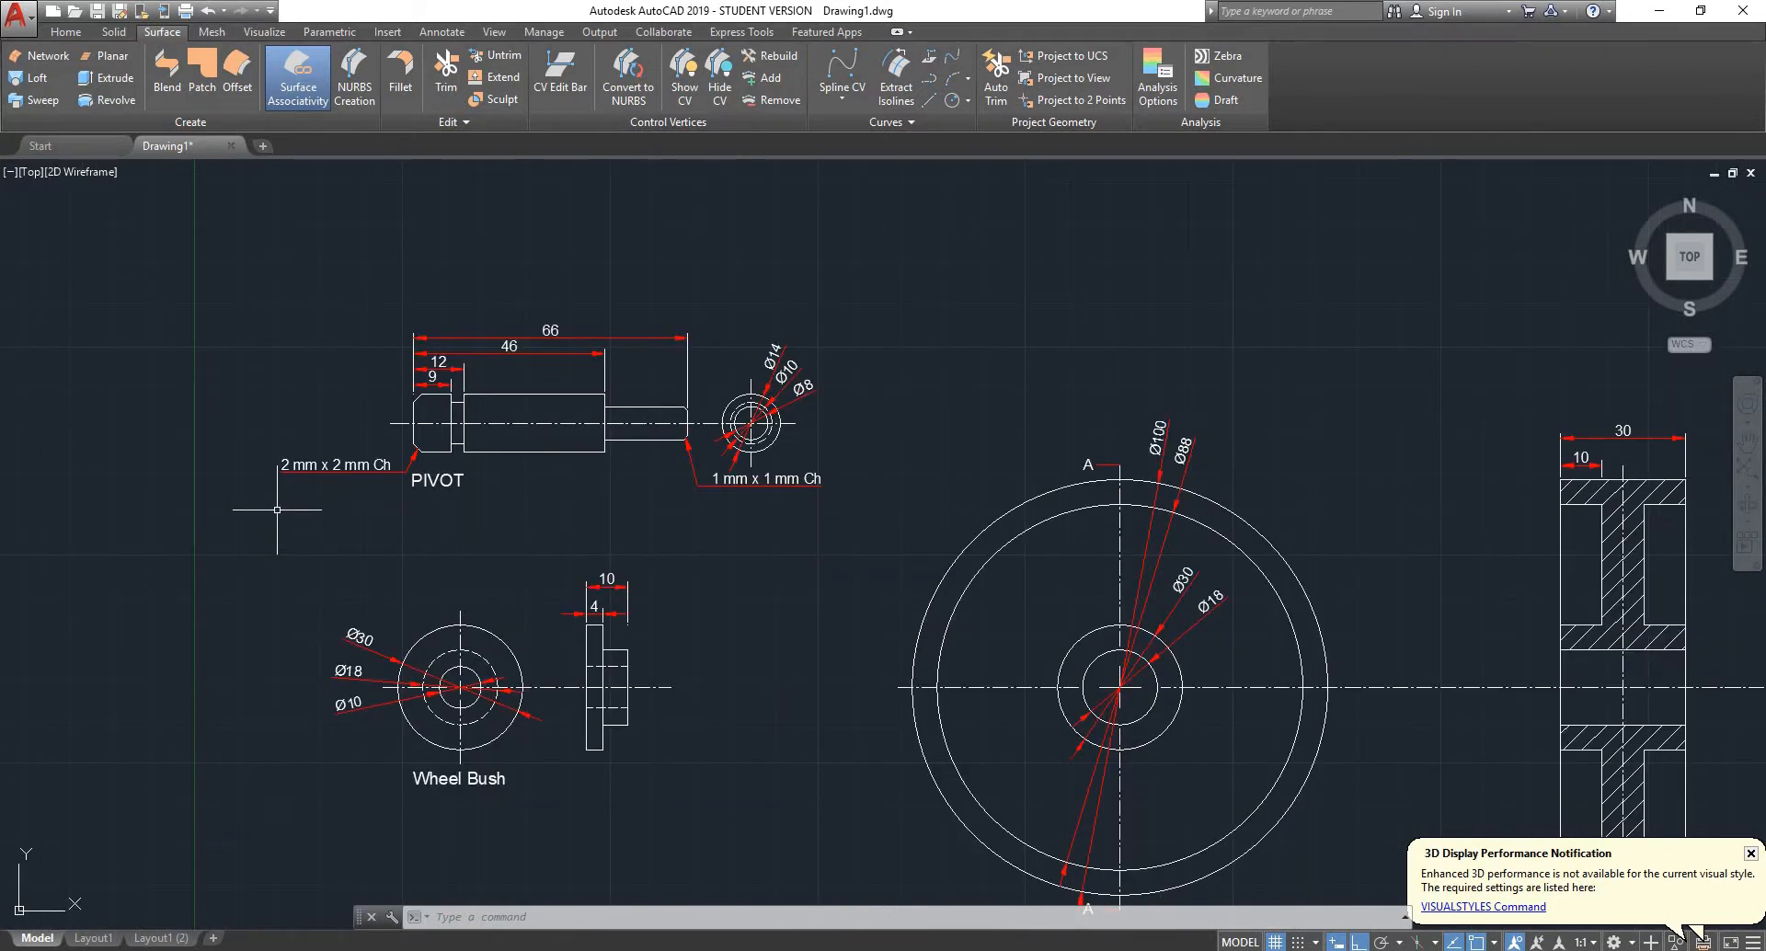
scroll(475, 429, "up", 2)
scroll(312, 482, "down", 2)
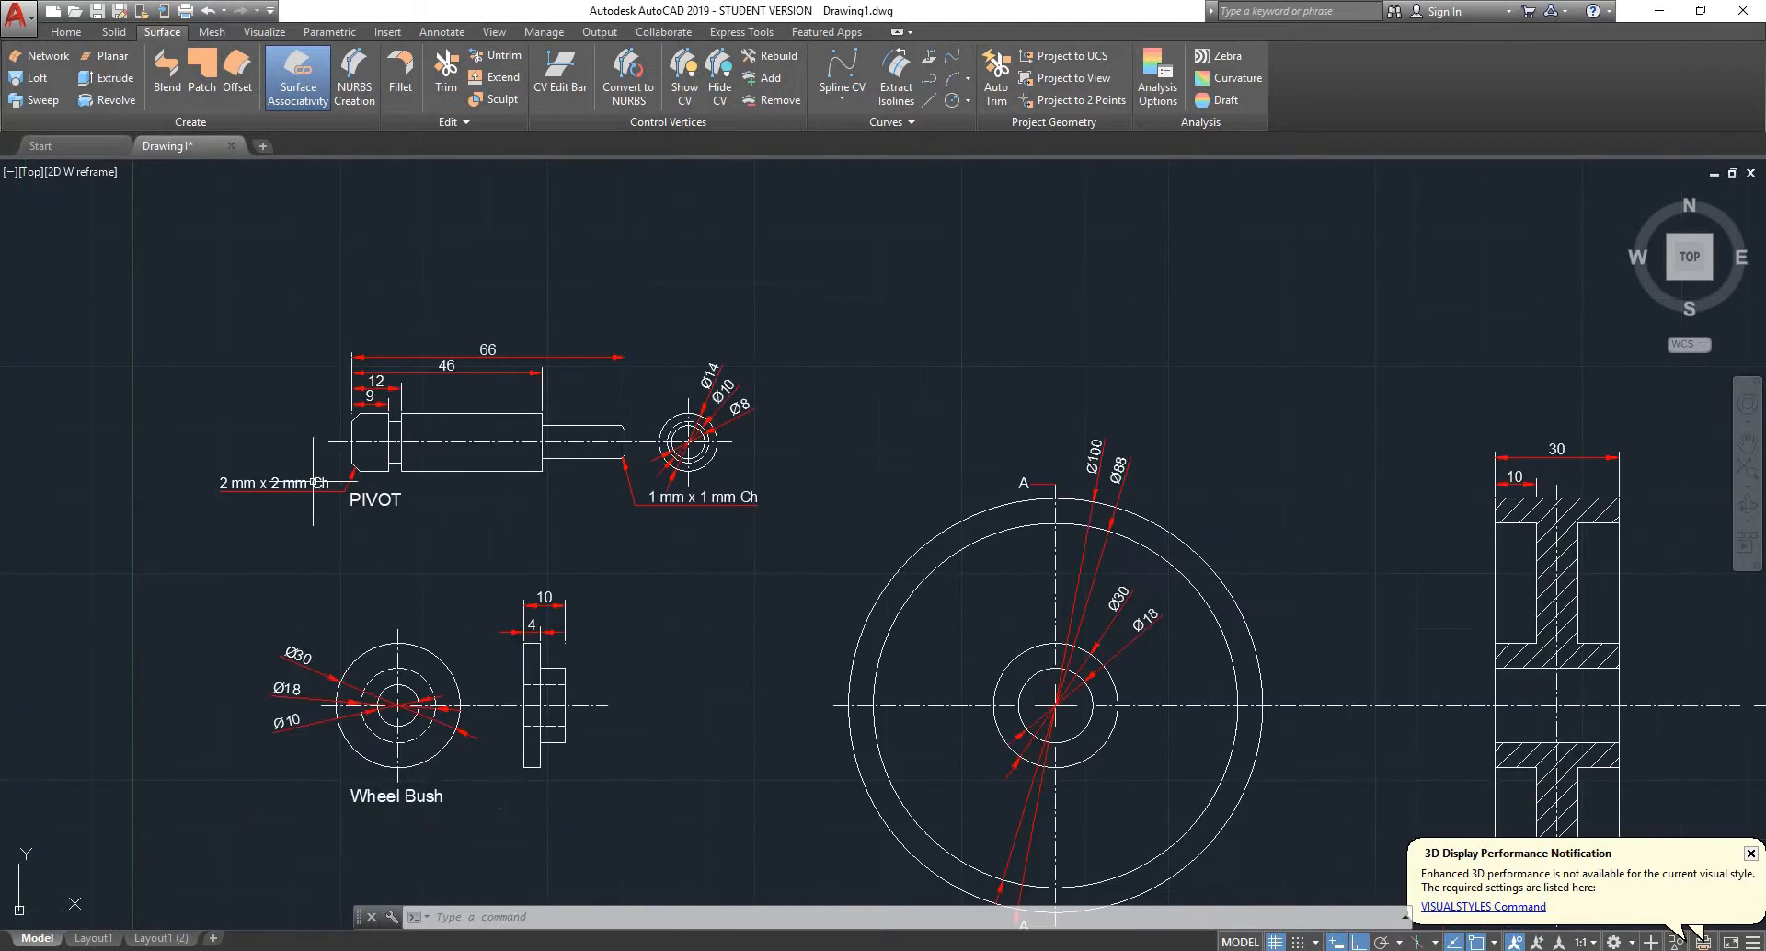
scroll(313, 482, "down", 2)
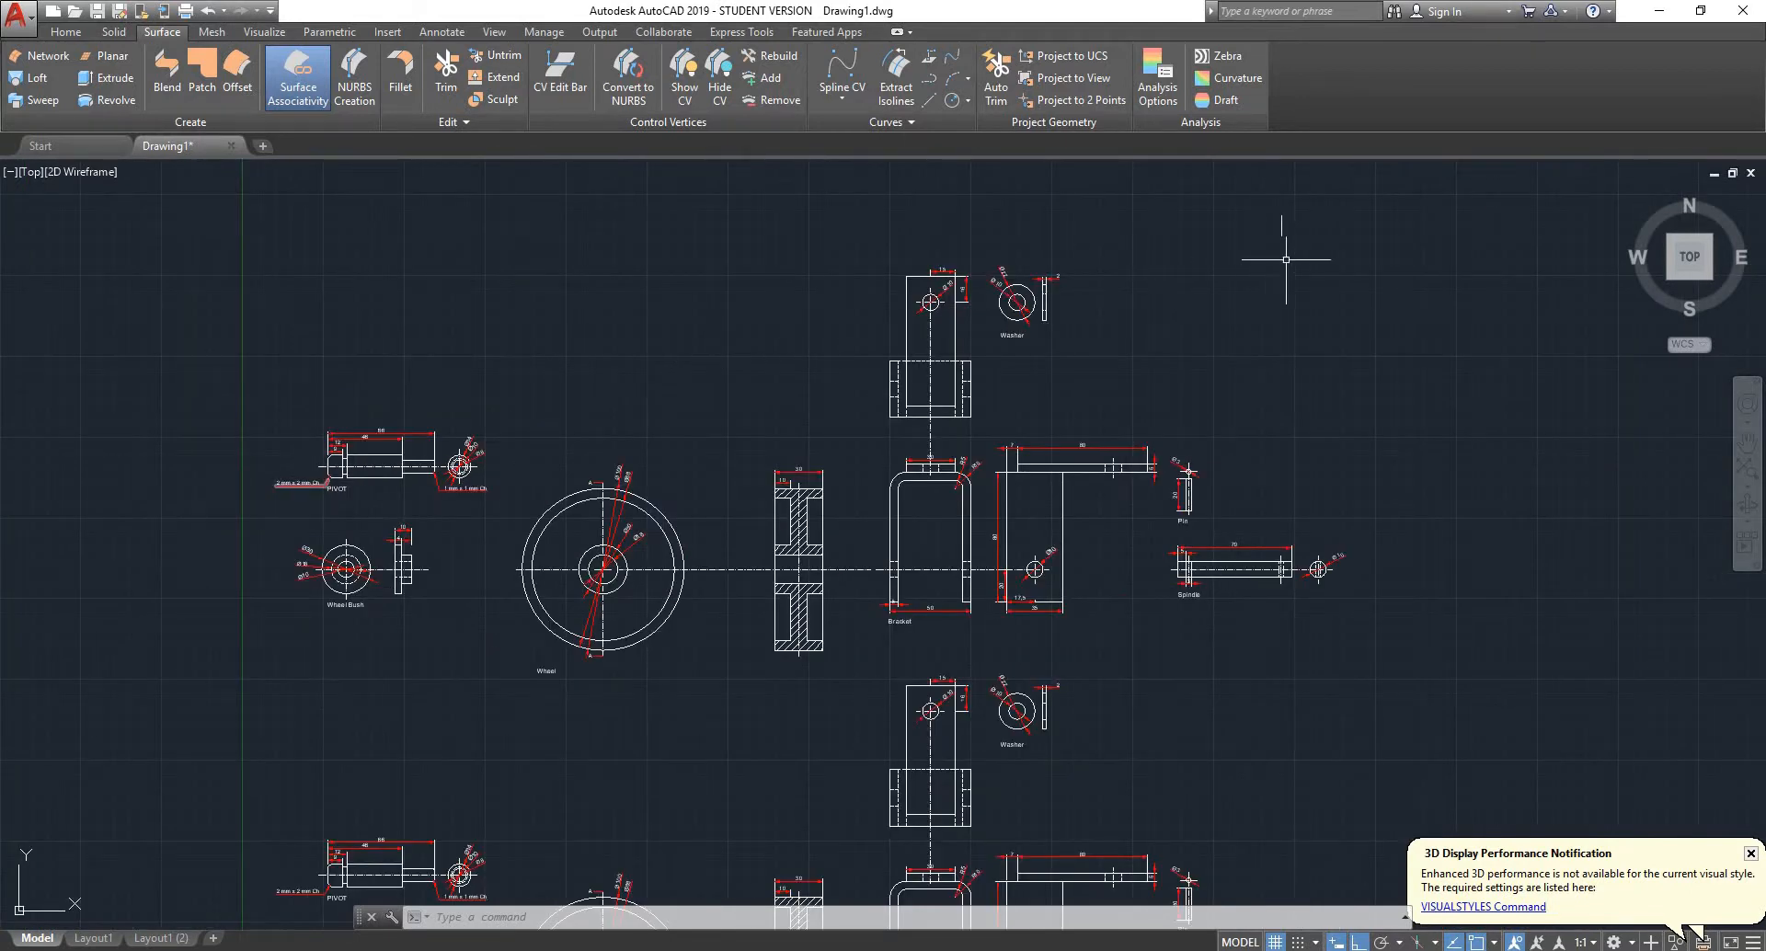
left_click(1670, 275)
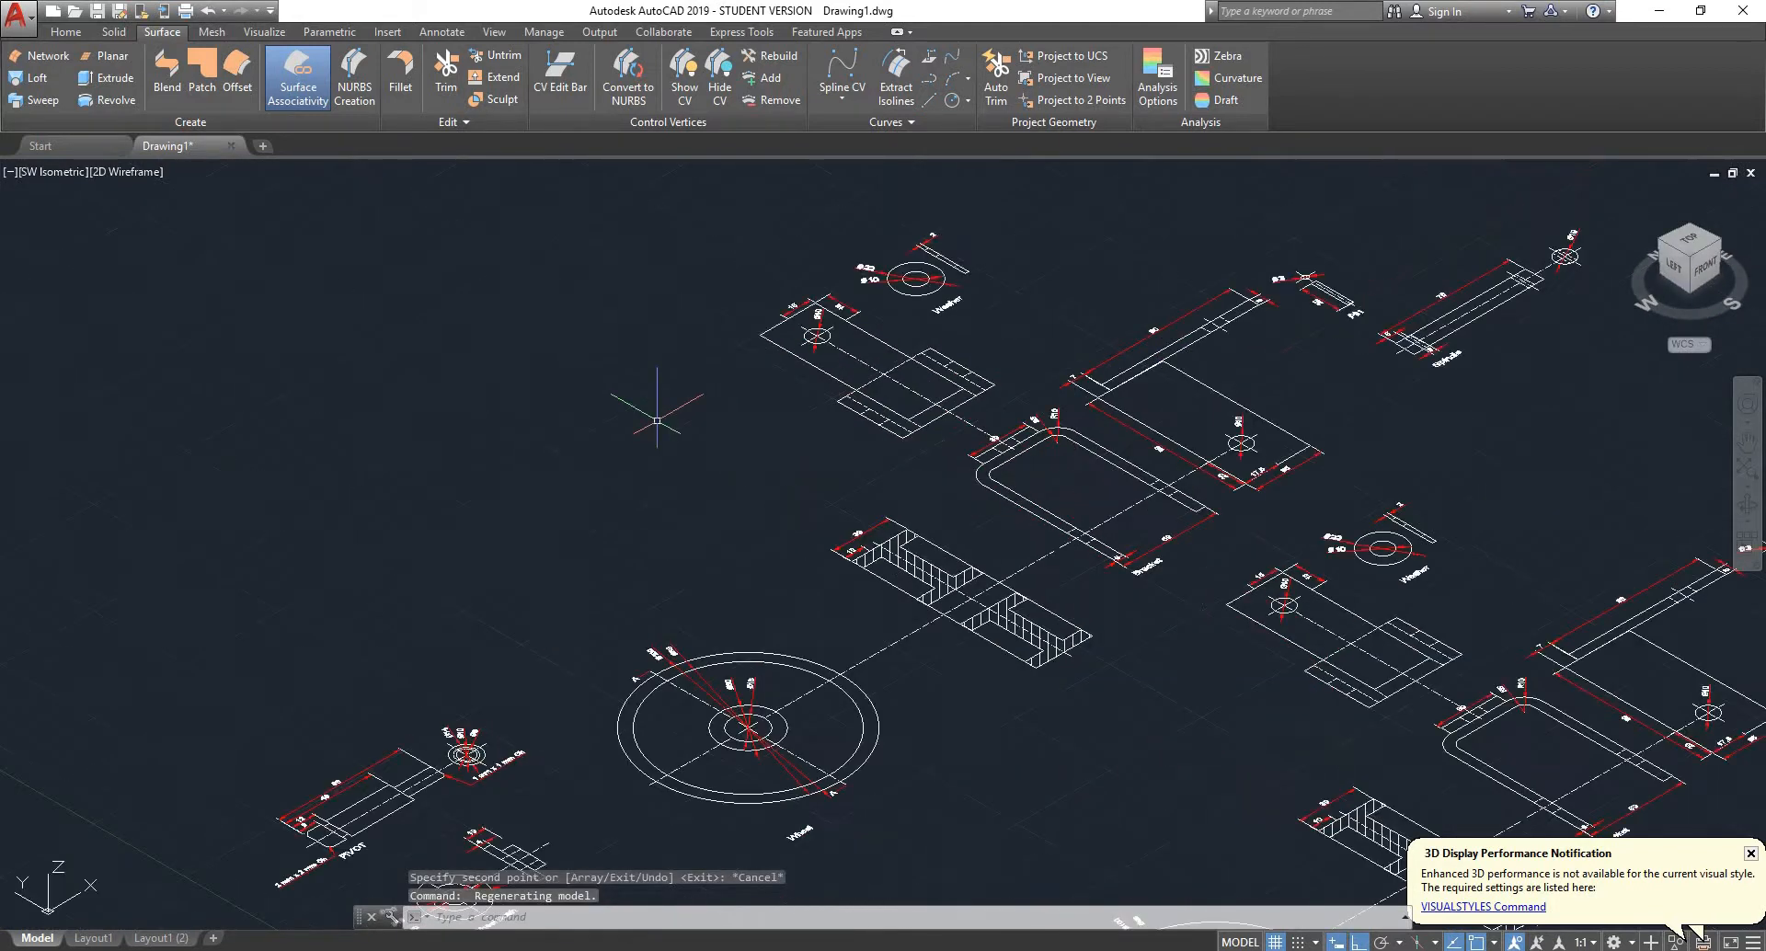
- Split the model display into two vertical viewports
scroll(912, 268, "up", 3)
scroll(751, 341, "down", 5)
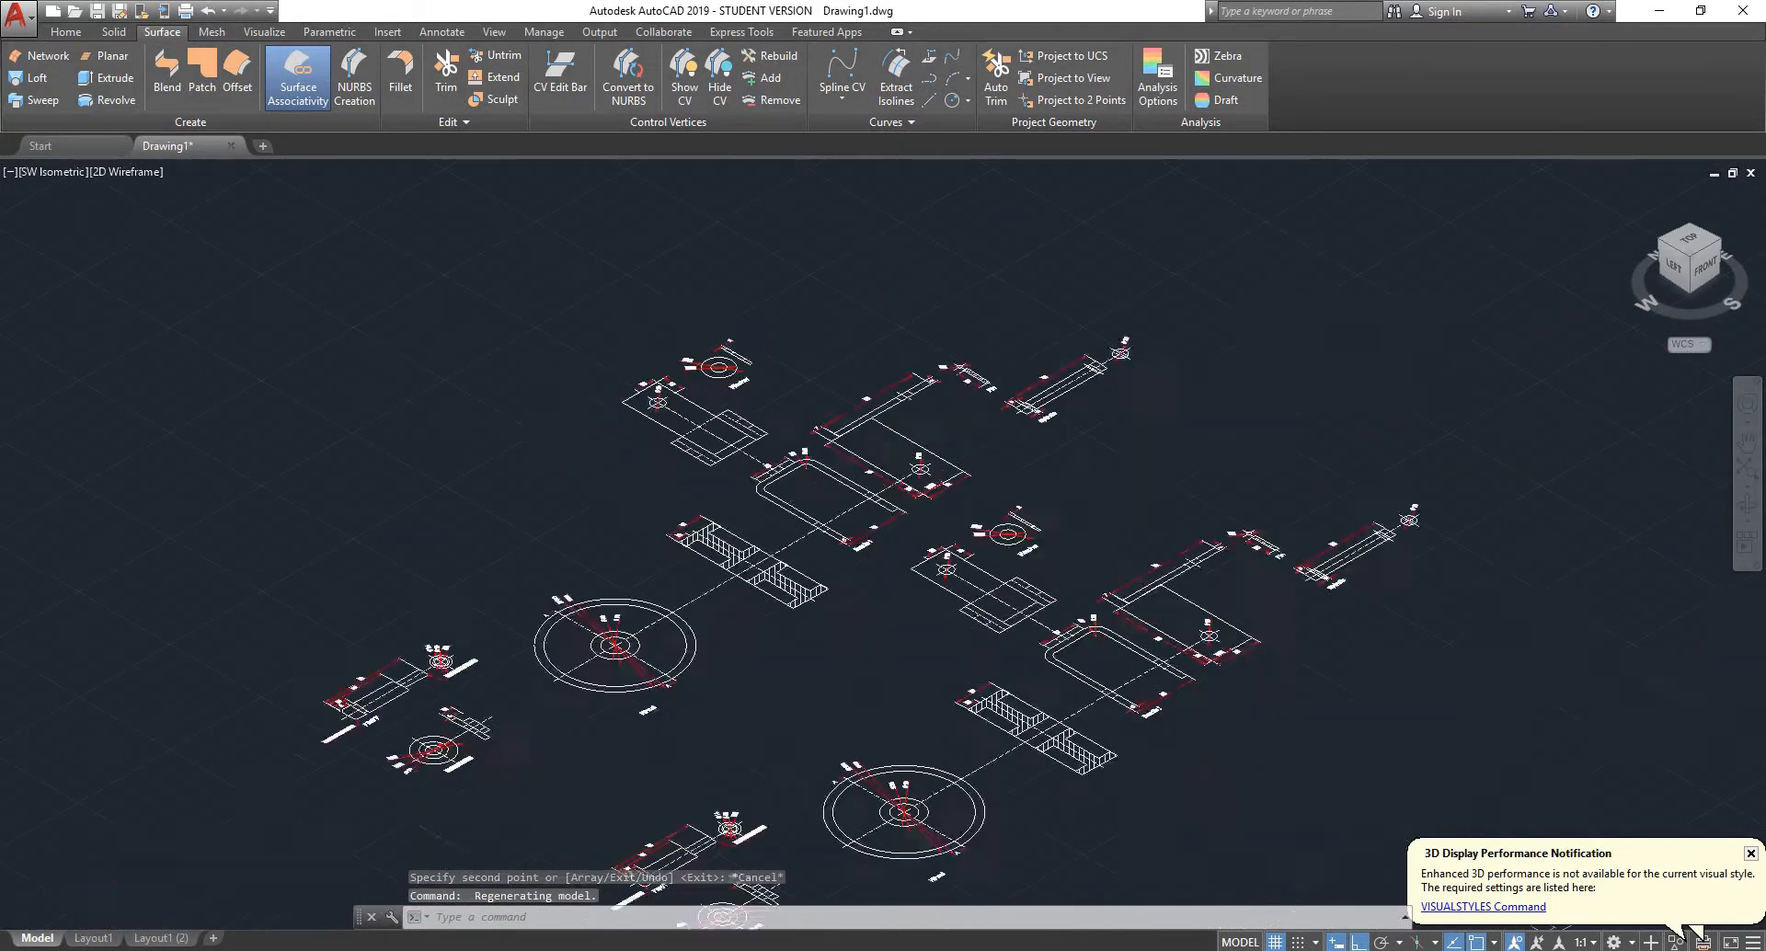
scroll(735, 365, "down", 2)
scroll(735, 365, "up", 2)
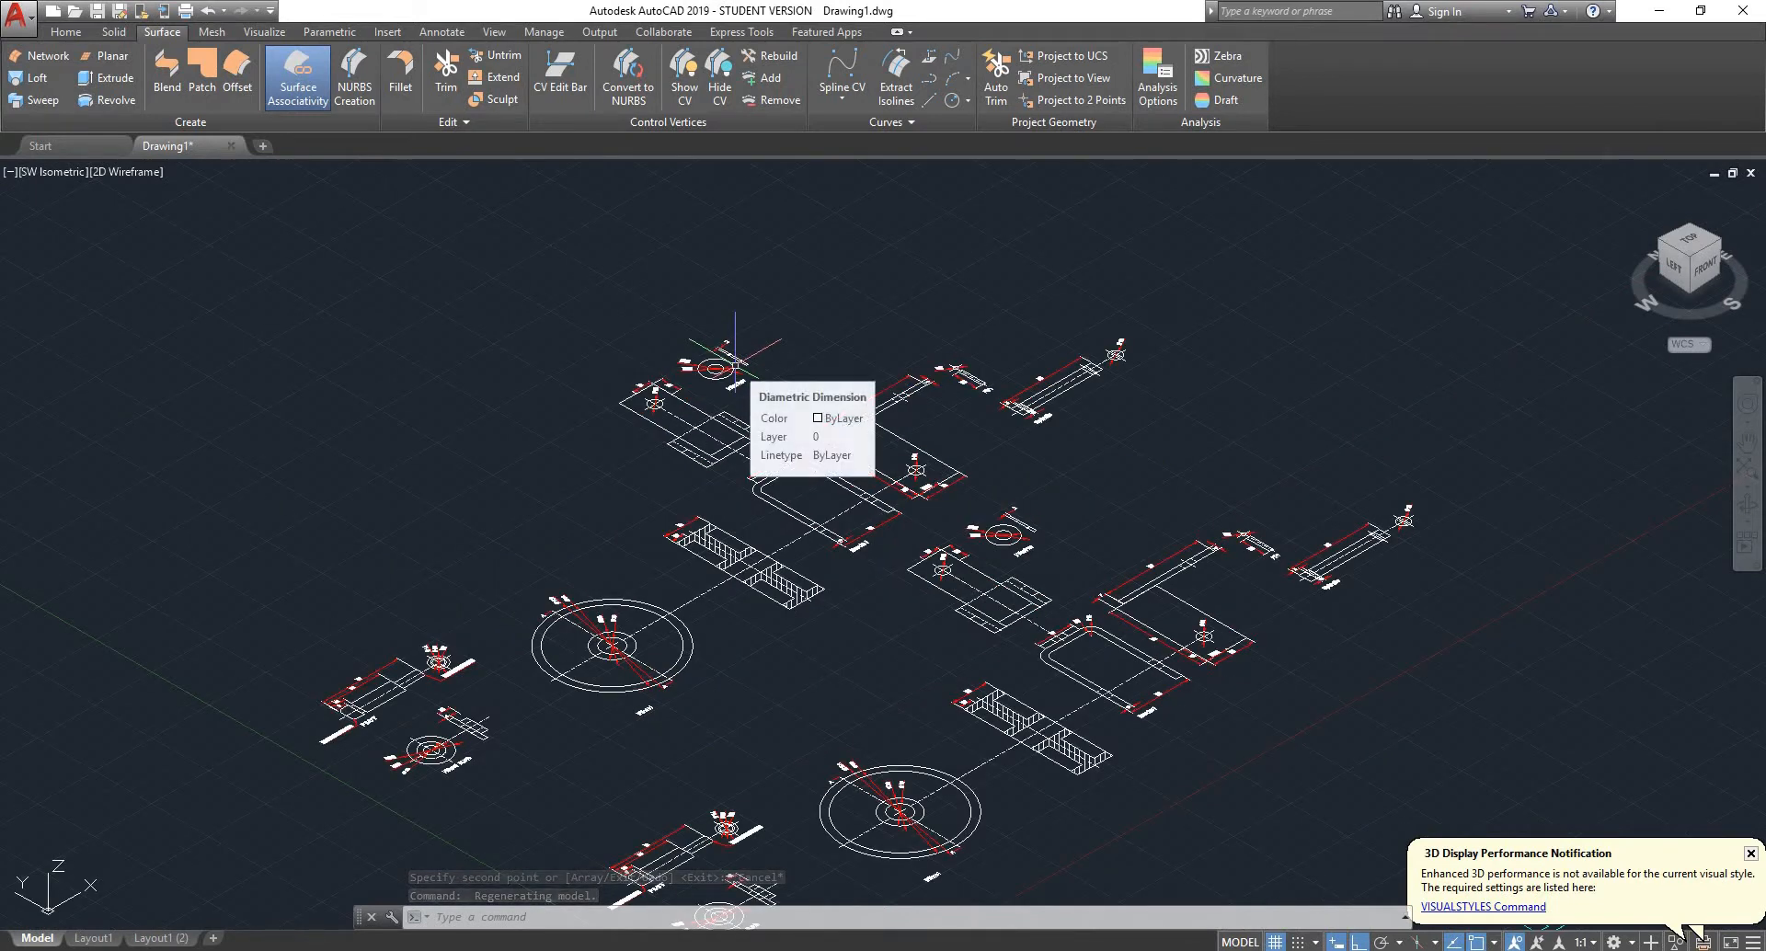
type("viewpo")
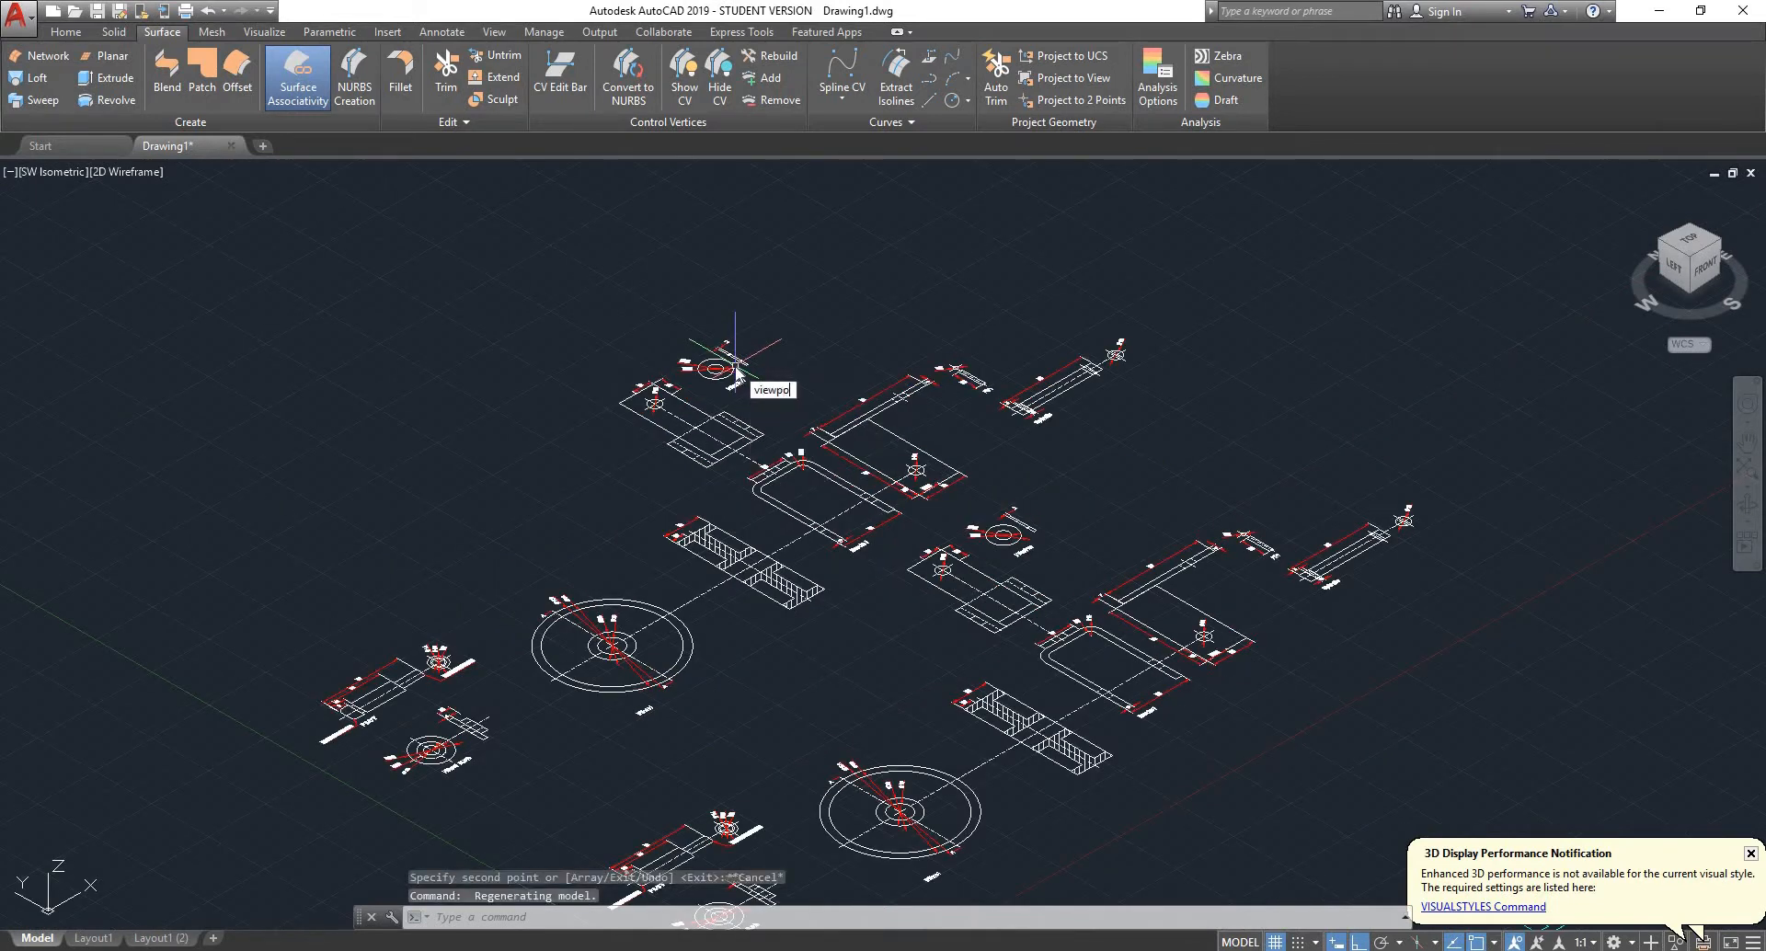
key("Return")
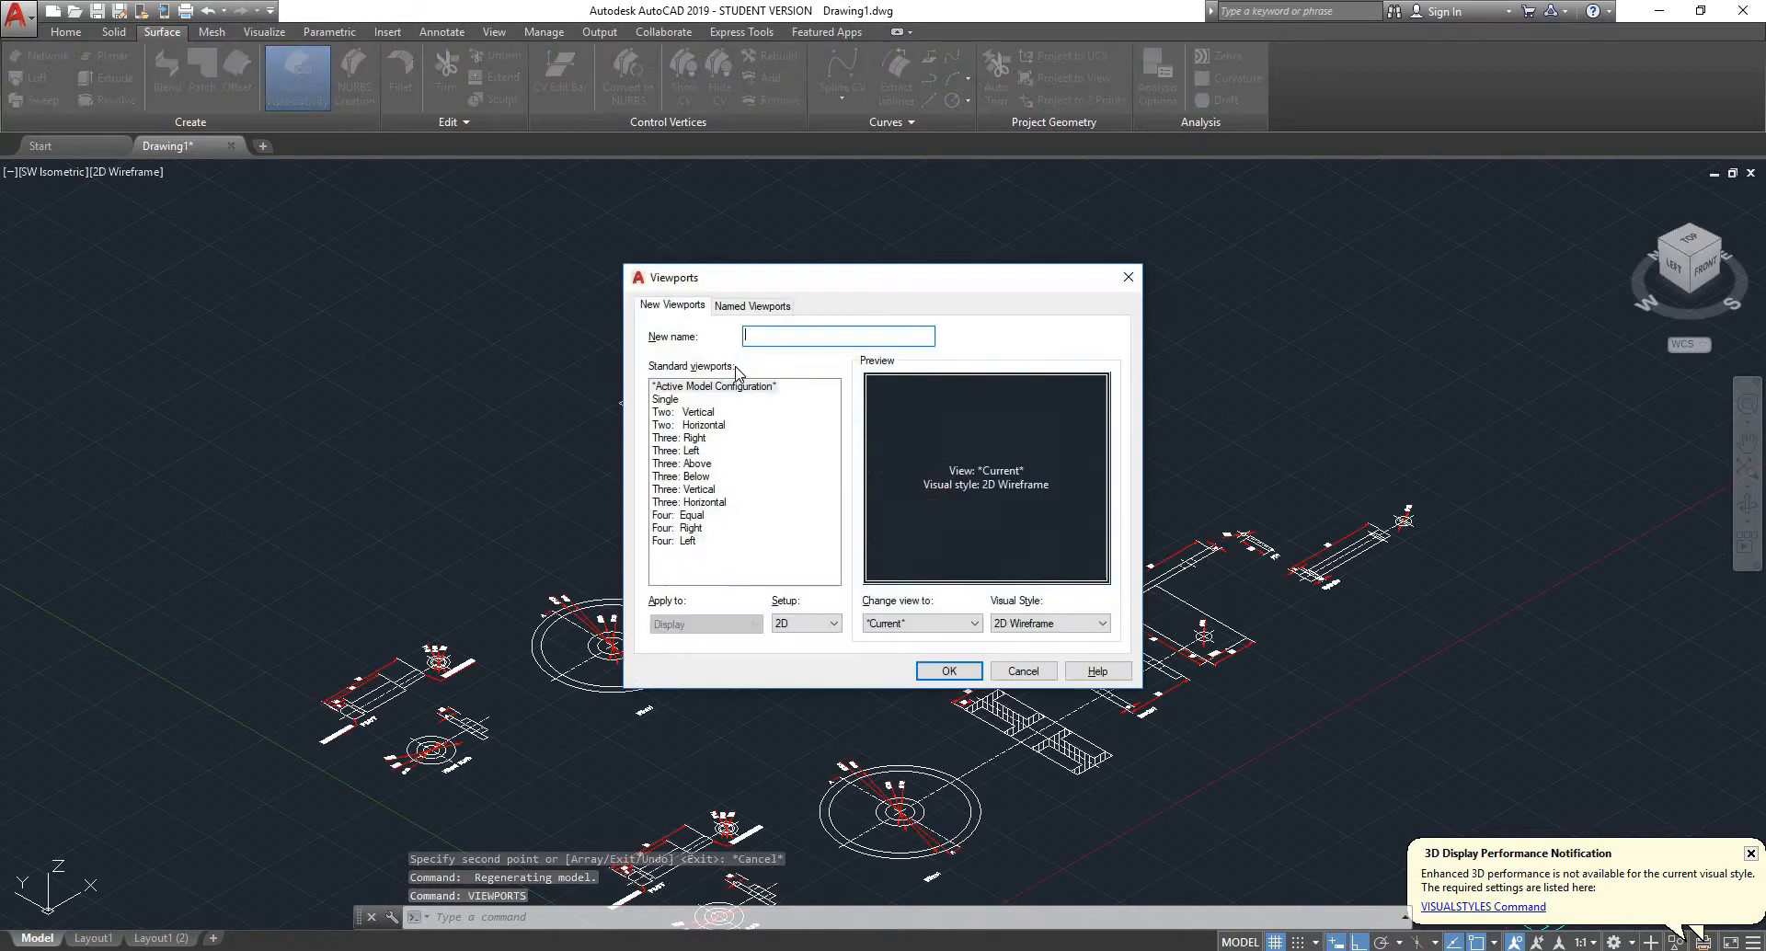
left_click(699, 412)
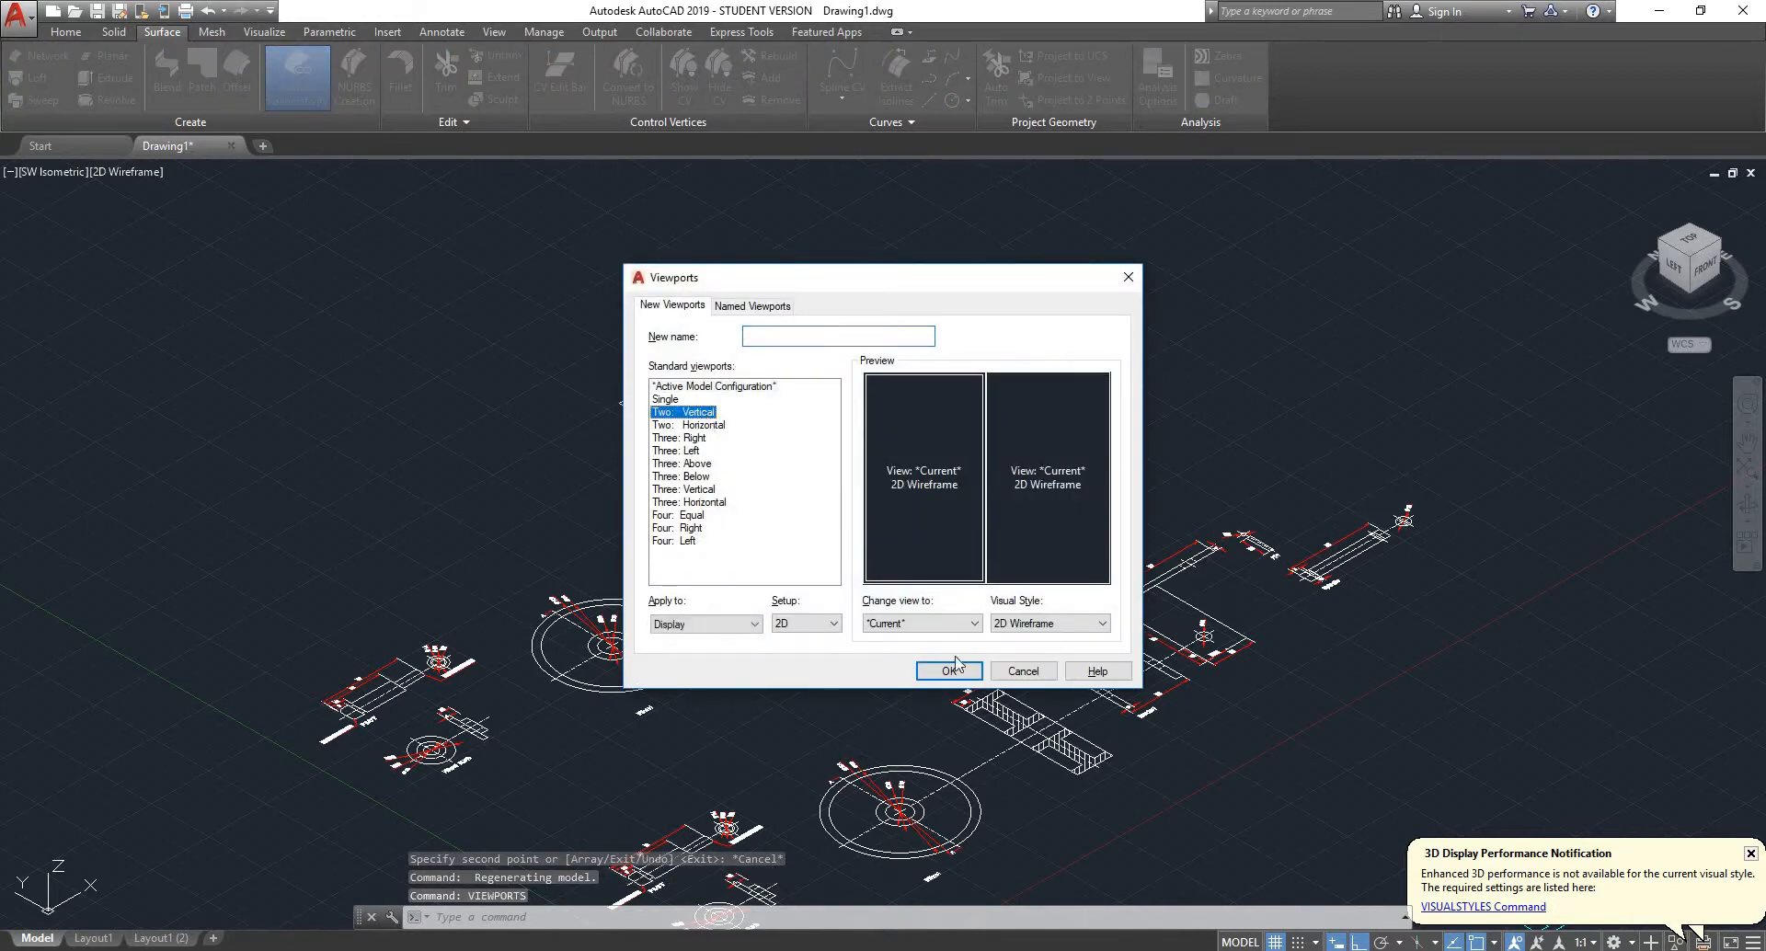
left_click(947, 673)
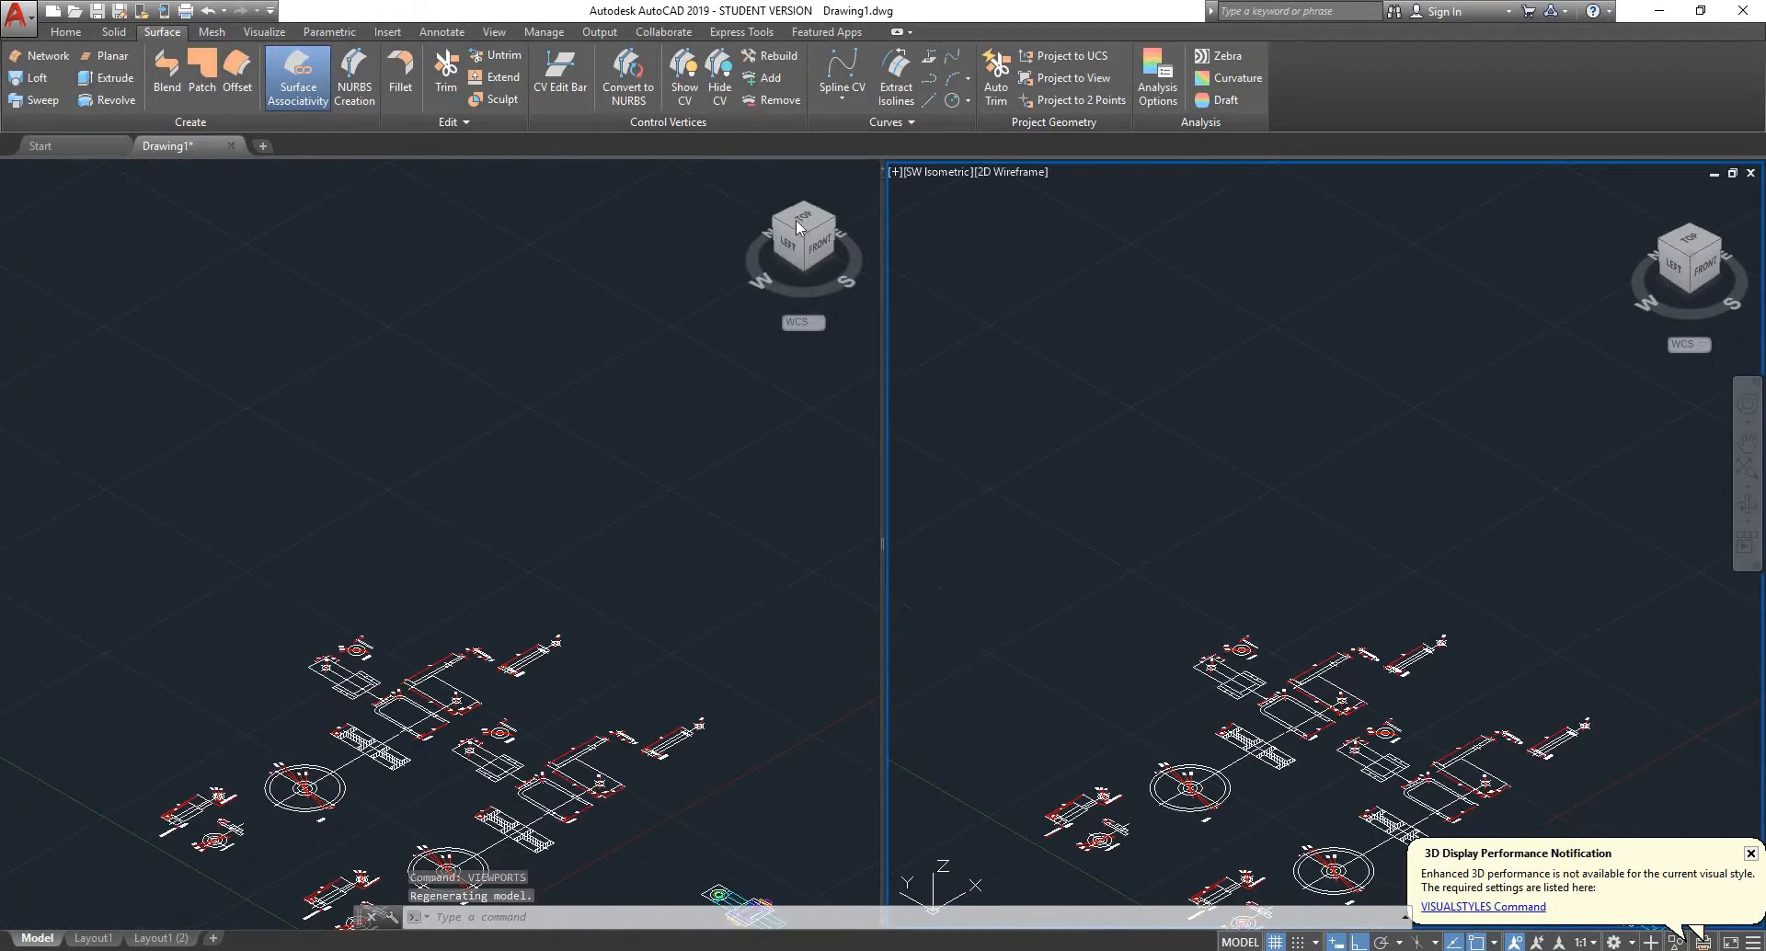
- Set one viewport to the Top view and activate the SW Isometric viewport, framing the part drawings in it
left_click(803, 218)
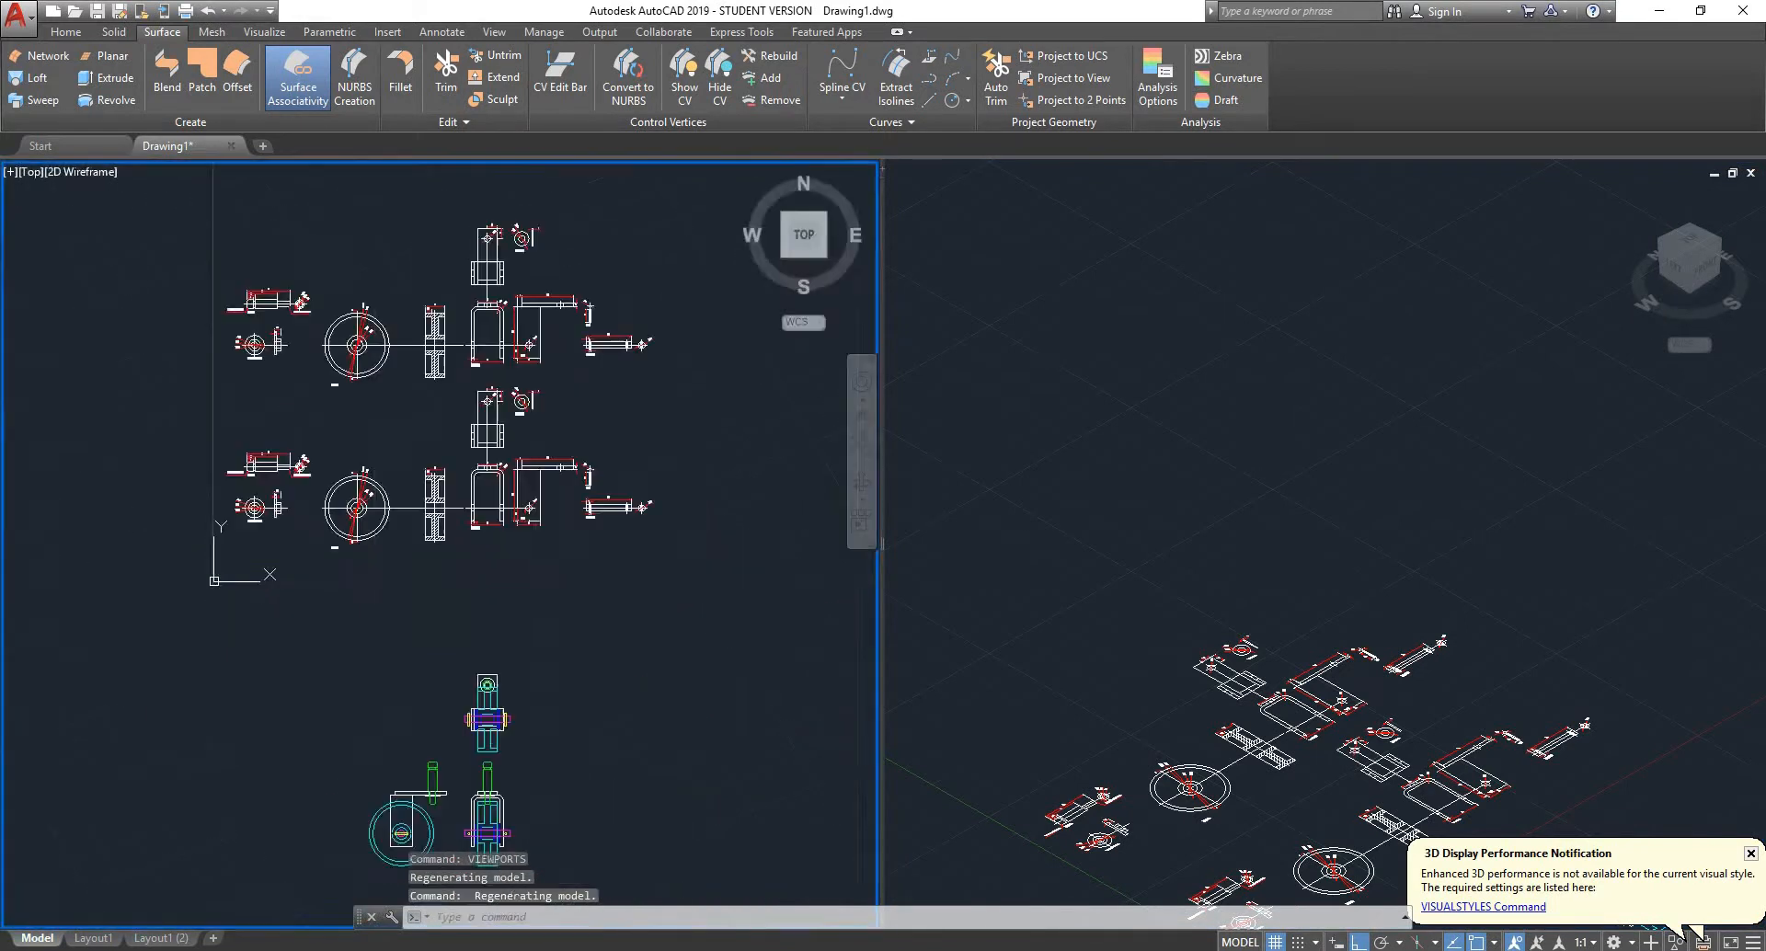
scroll(874, 545, "down", 8)
left_click(1270, 587)
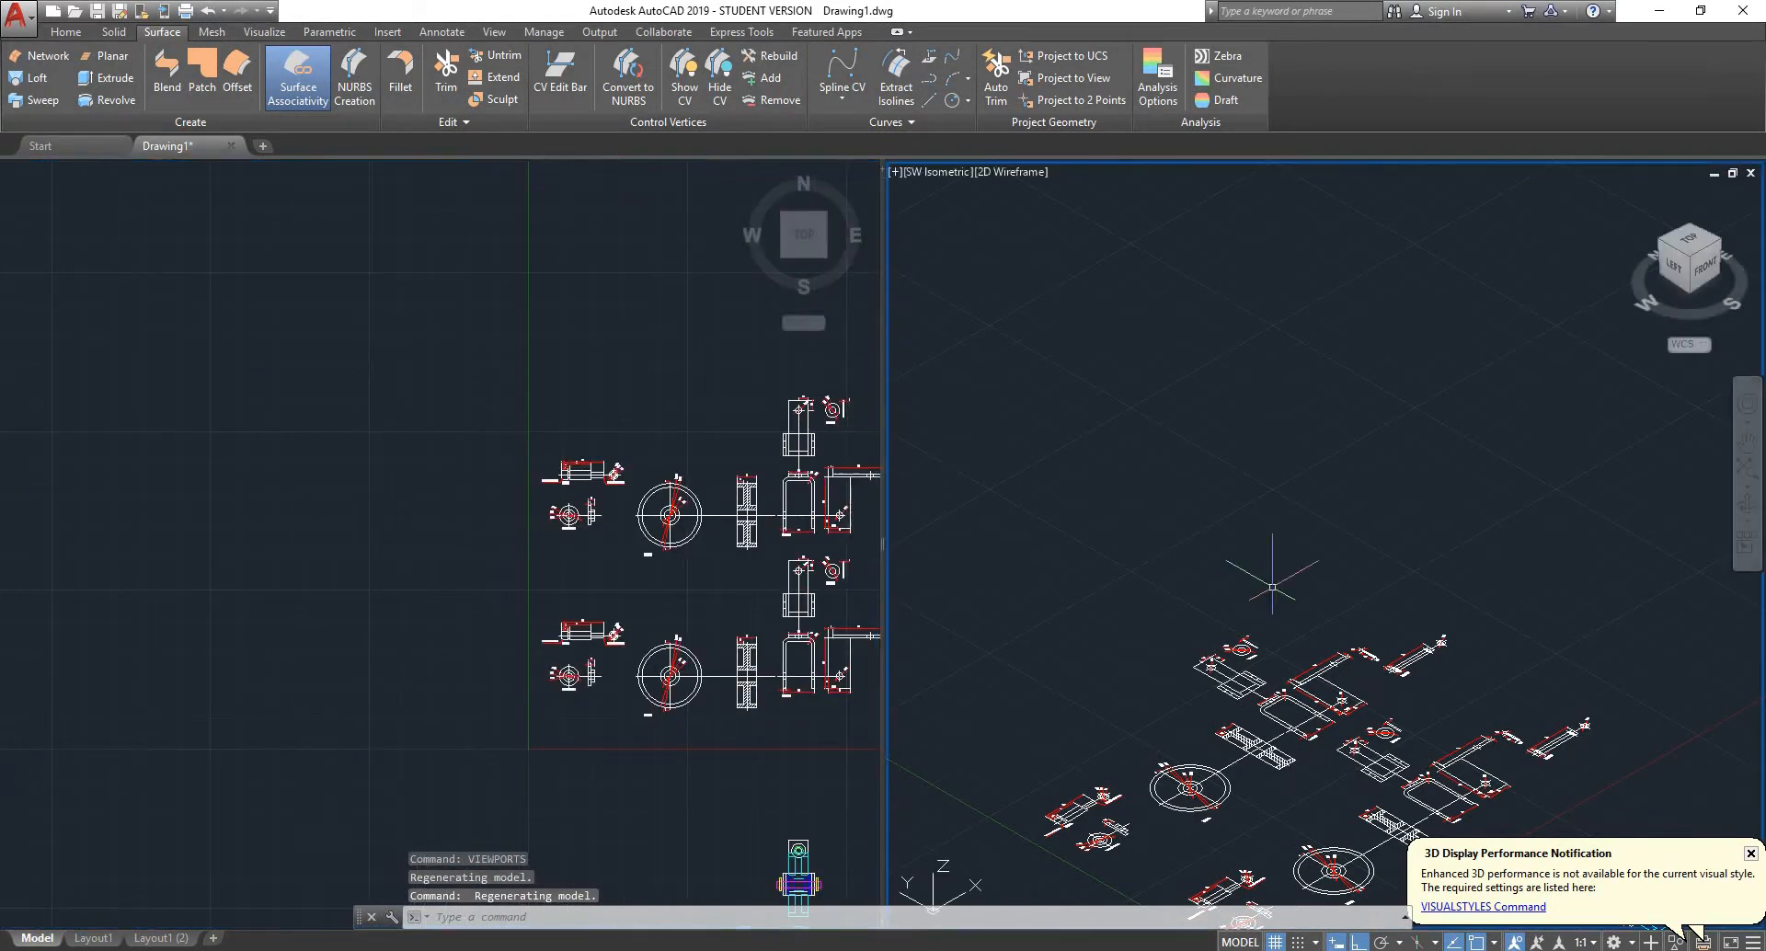
scroll(1271, 587, "down", 6)
scroll(1266, 641, "up", 8)
scroll(1415, 393, "up", 2)
middle_click_drag(1432, 360, 1451, 636)
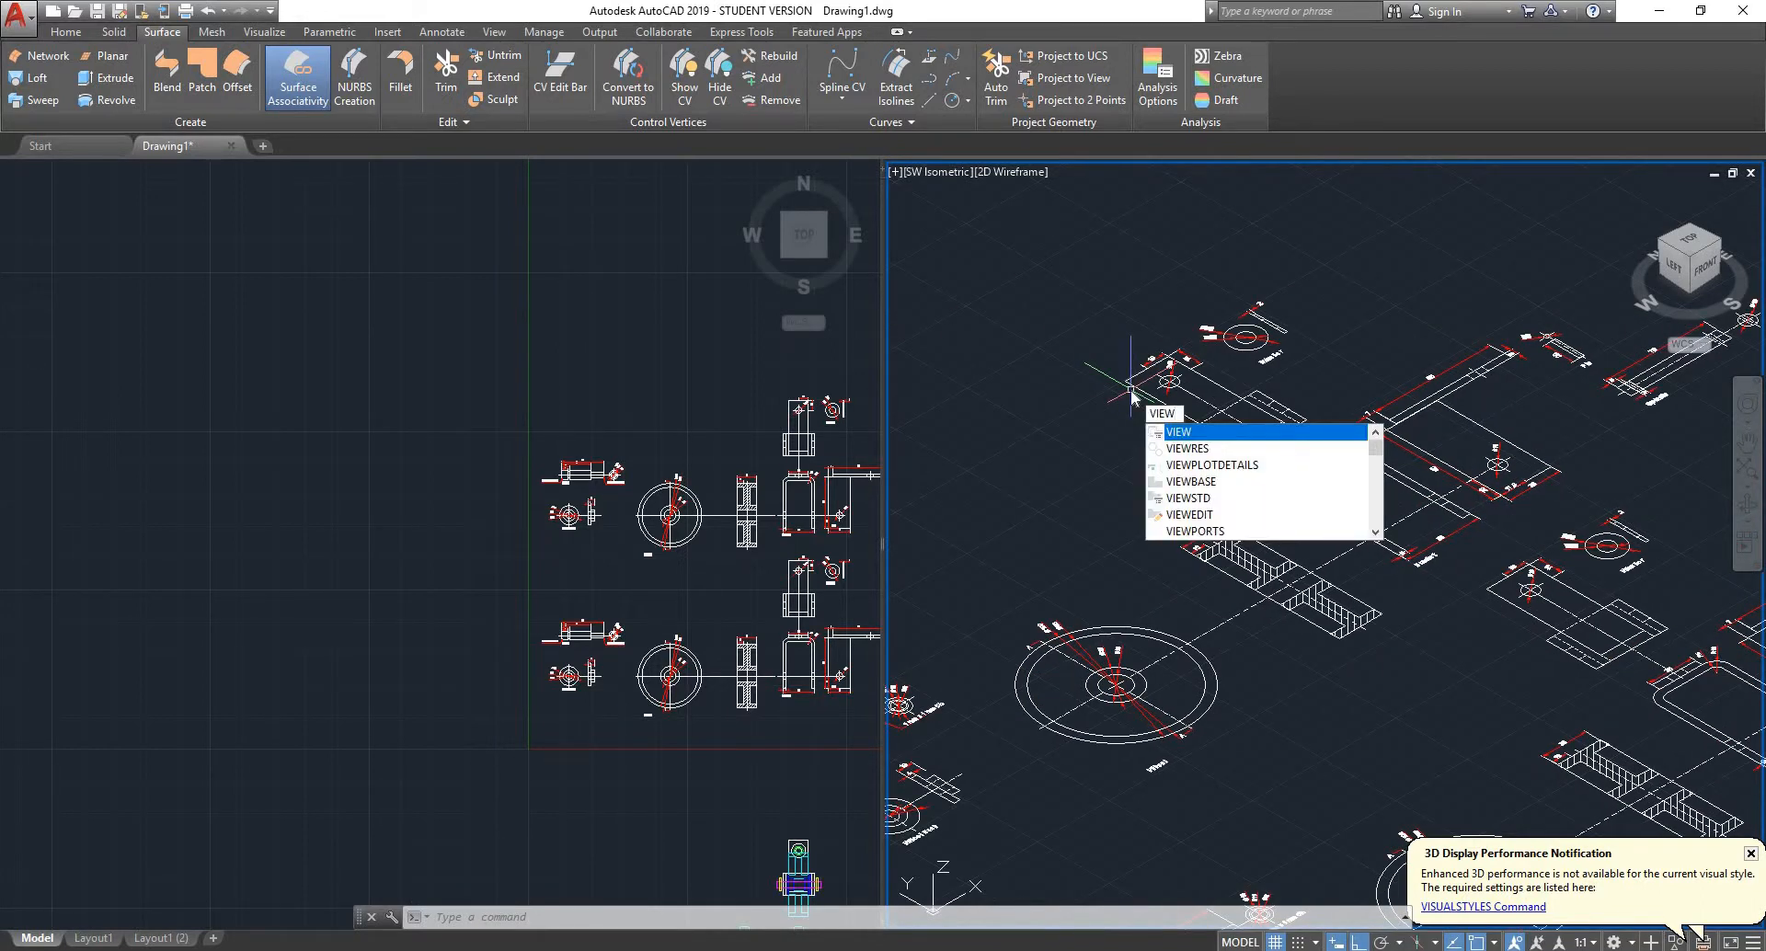
- Restore the display to a single viewport showing the SW Isometric view
type("PORTS")
key("Return")
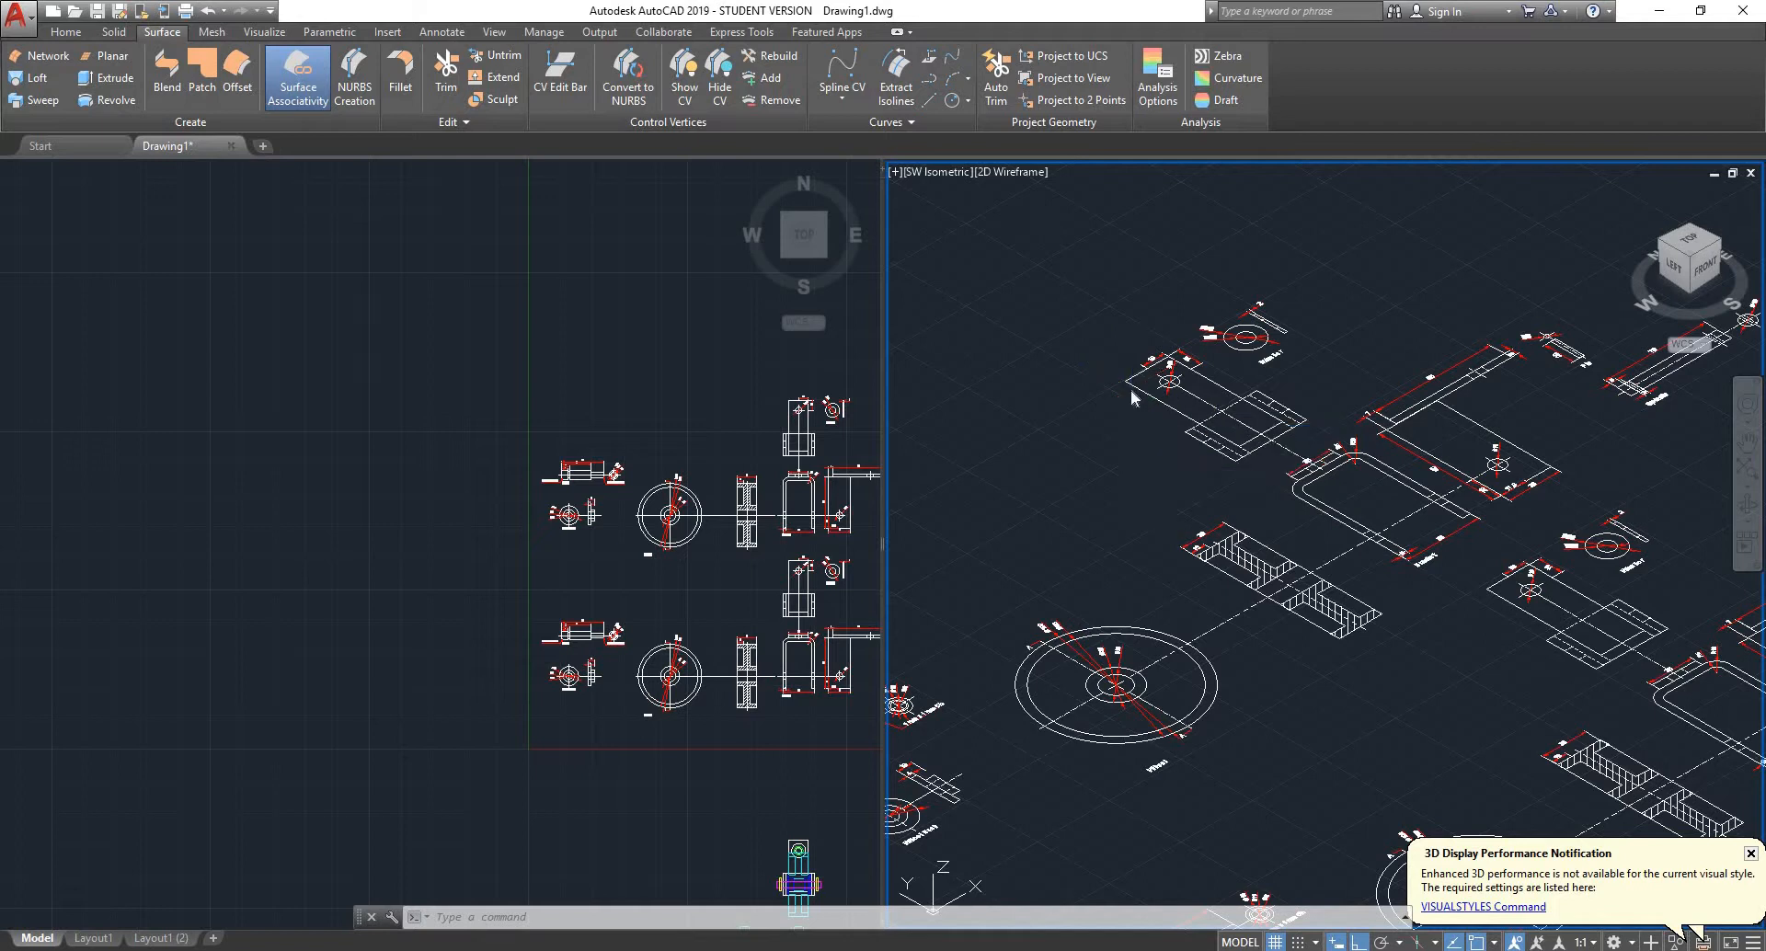
left_click(666, 400)
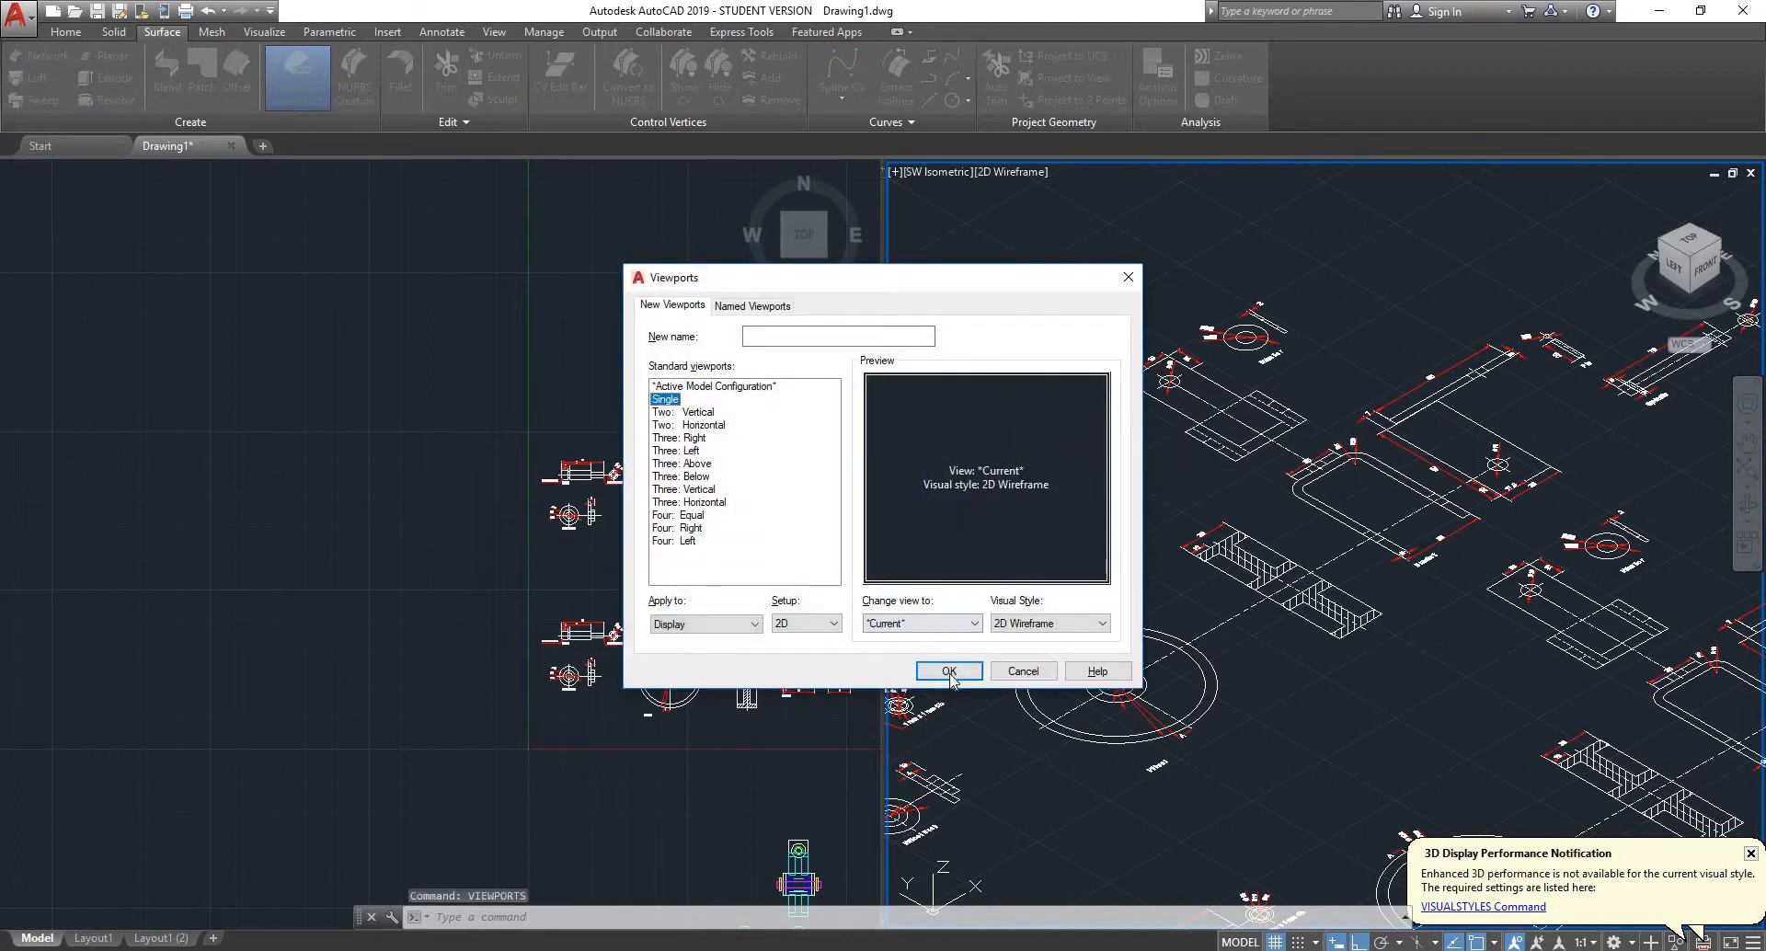
left_click(949, 670)
- Delete the Ø22 and Ø10 diameter dimensions from the copied washer's circles
scroll(737, 470, "down", 2)
scroll(737, 469, "up", 1)
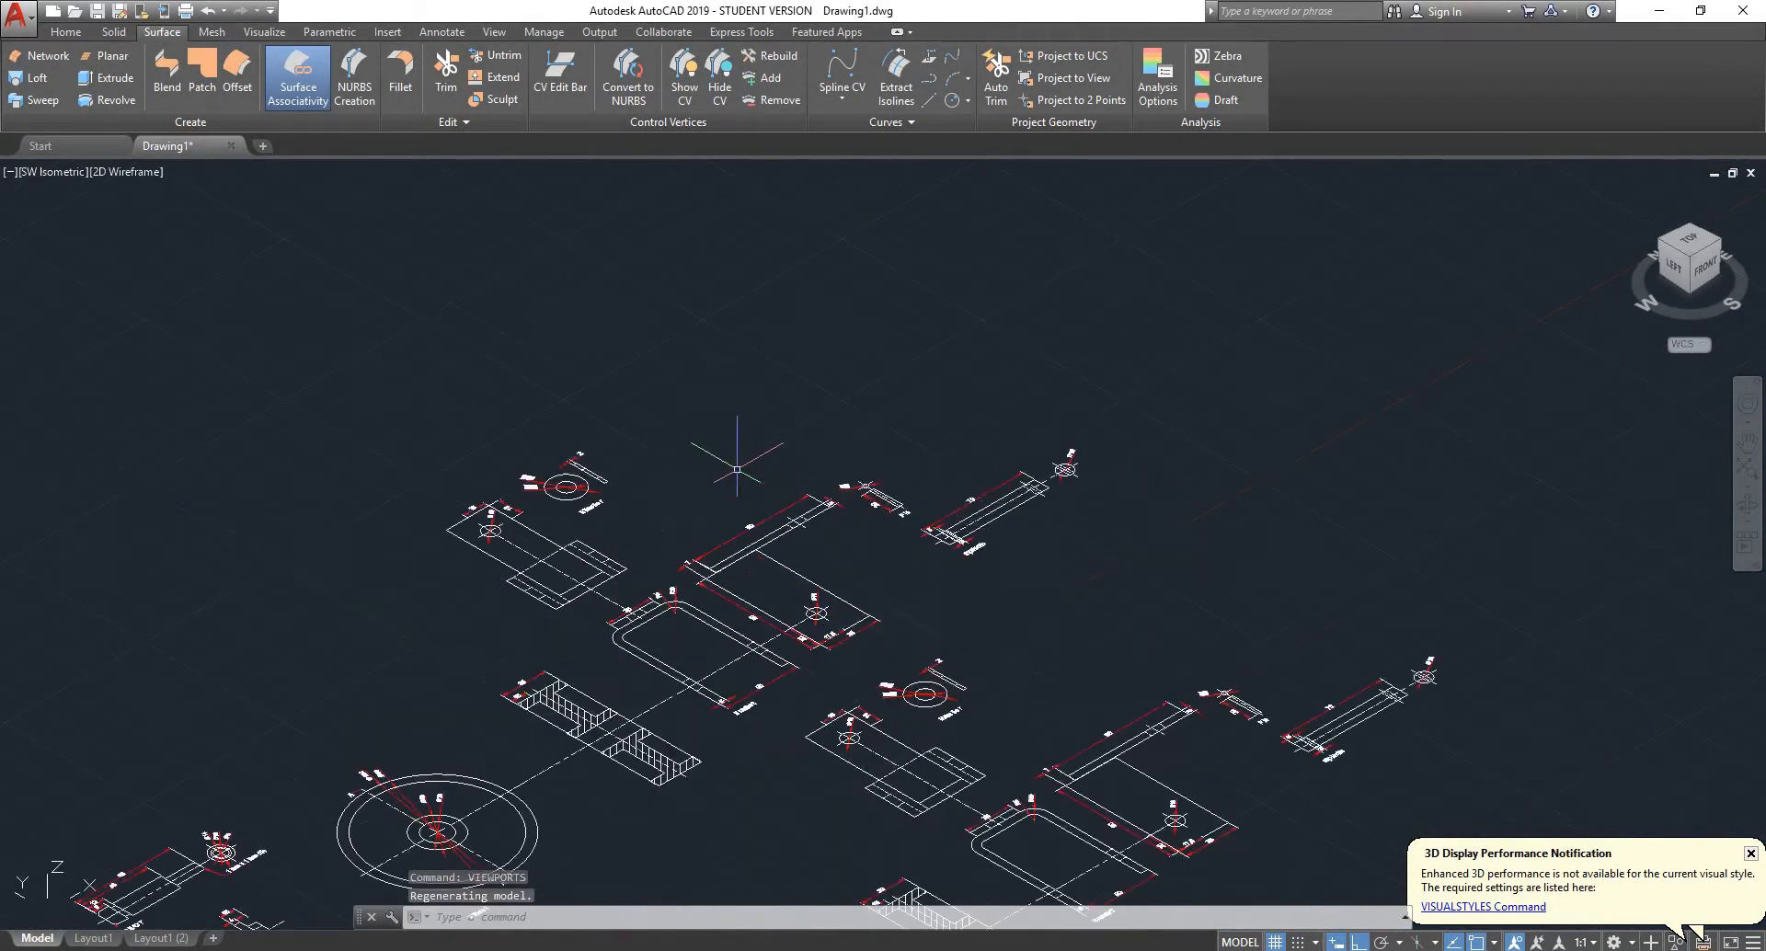
scroll(570, 478, "up", 10)
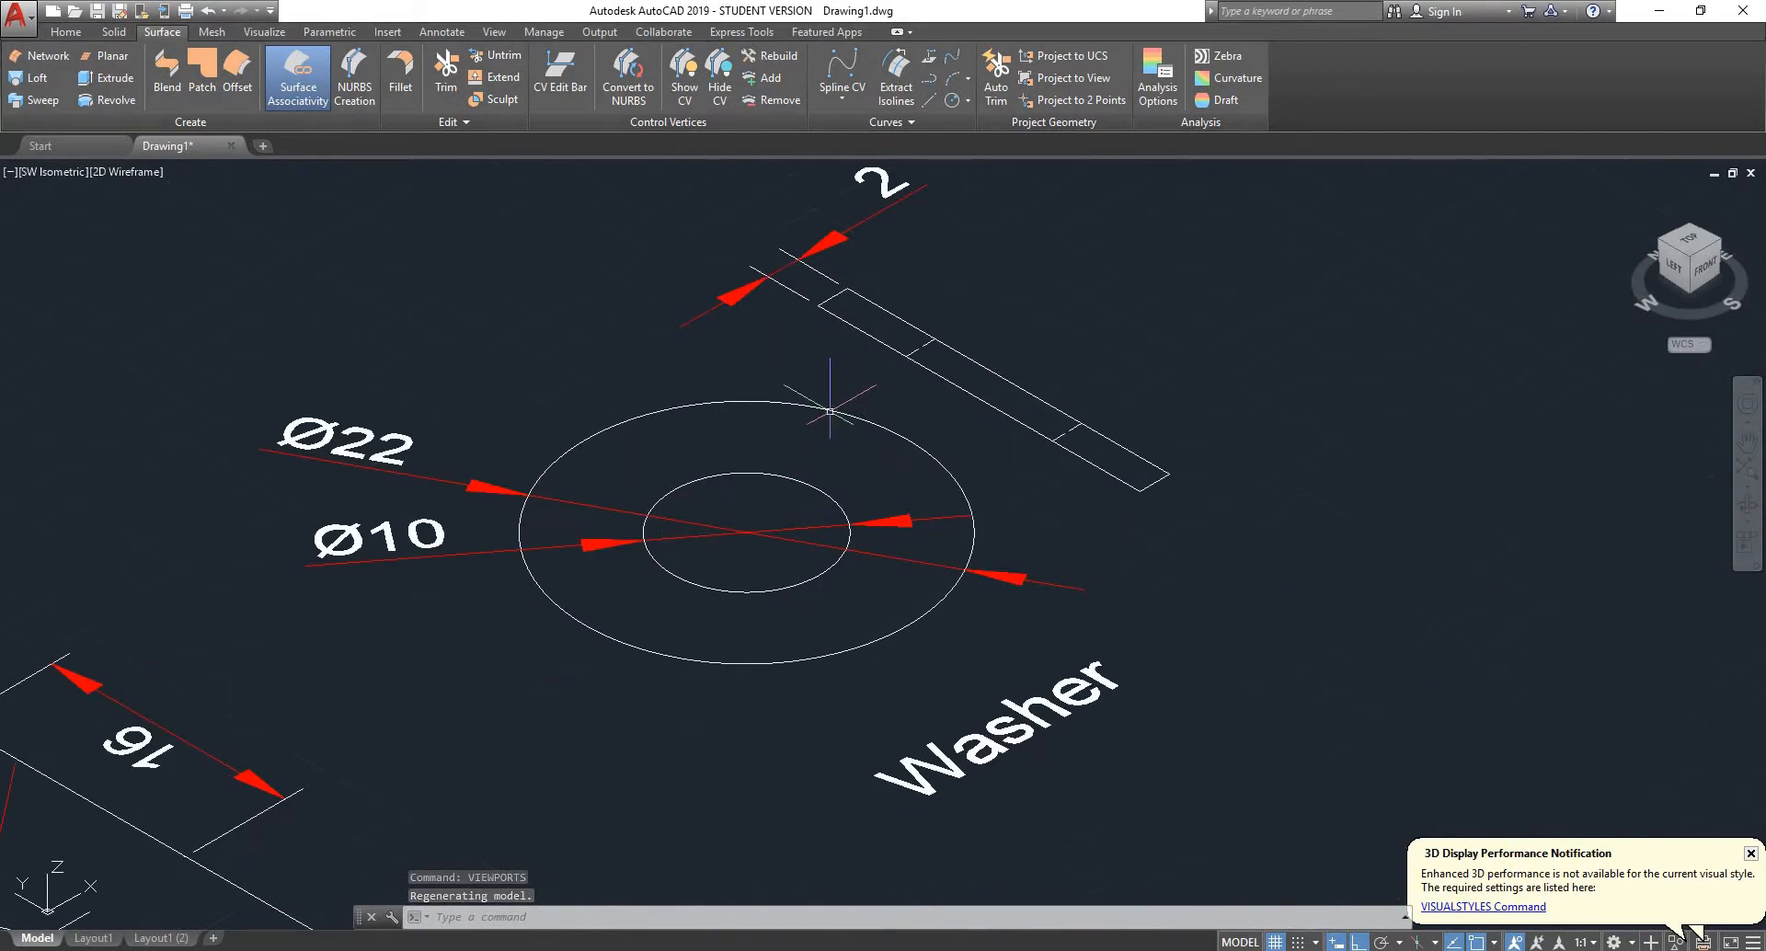
scroll(829, 451, "up", 3)
left_click(483, 513)
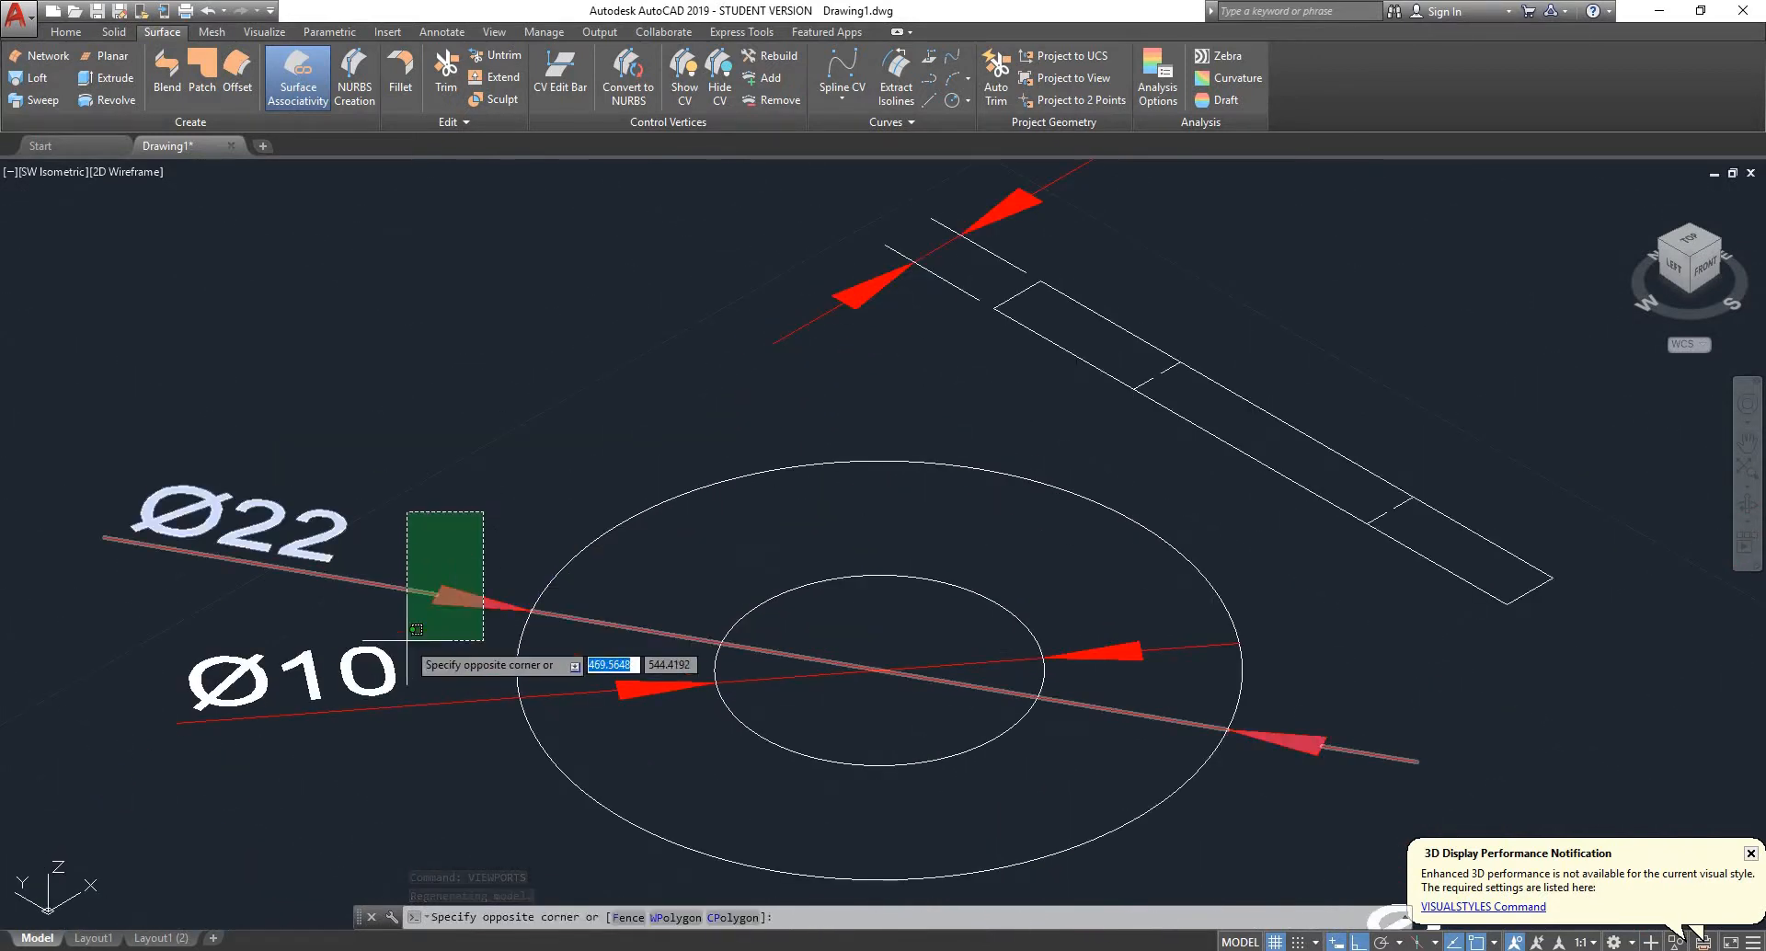
left_click(344, 743)
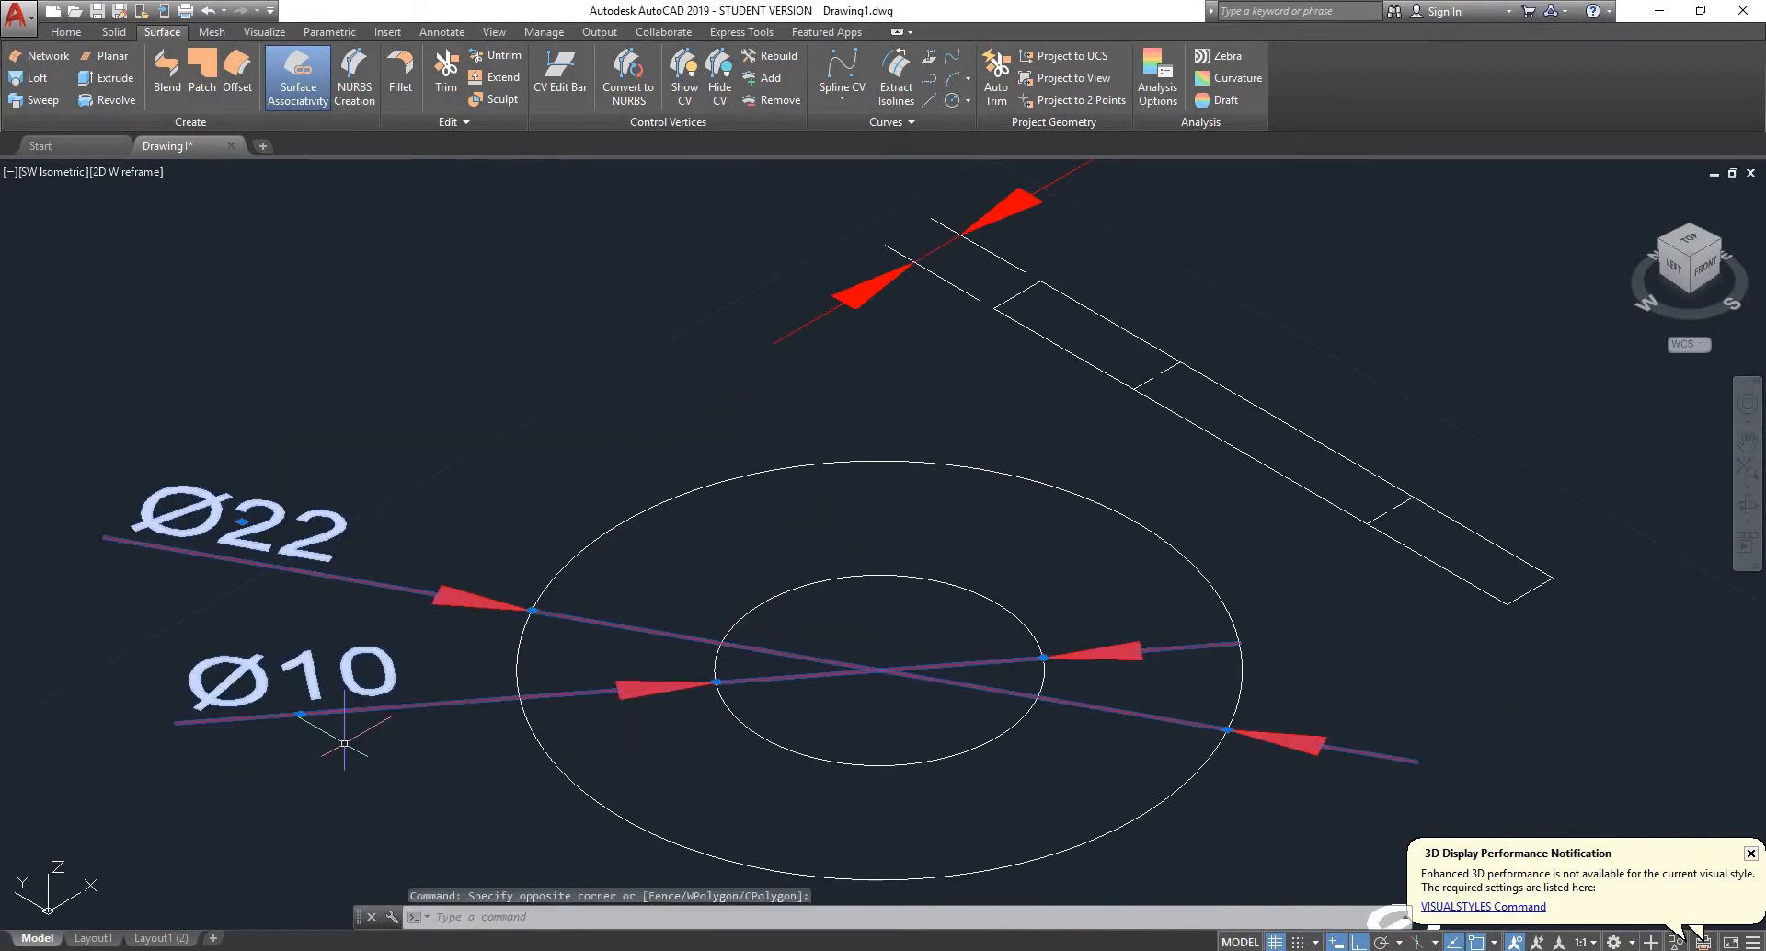
key("Delete")
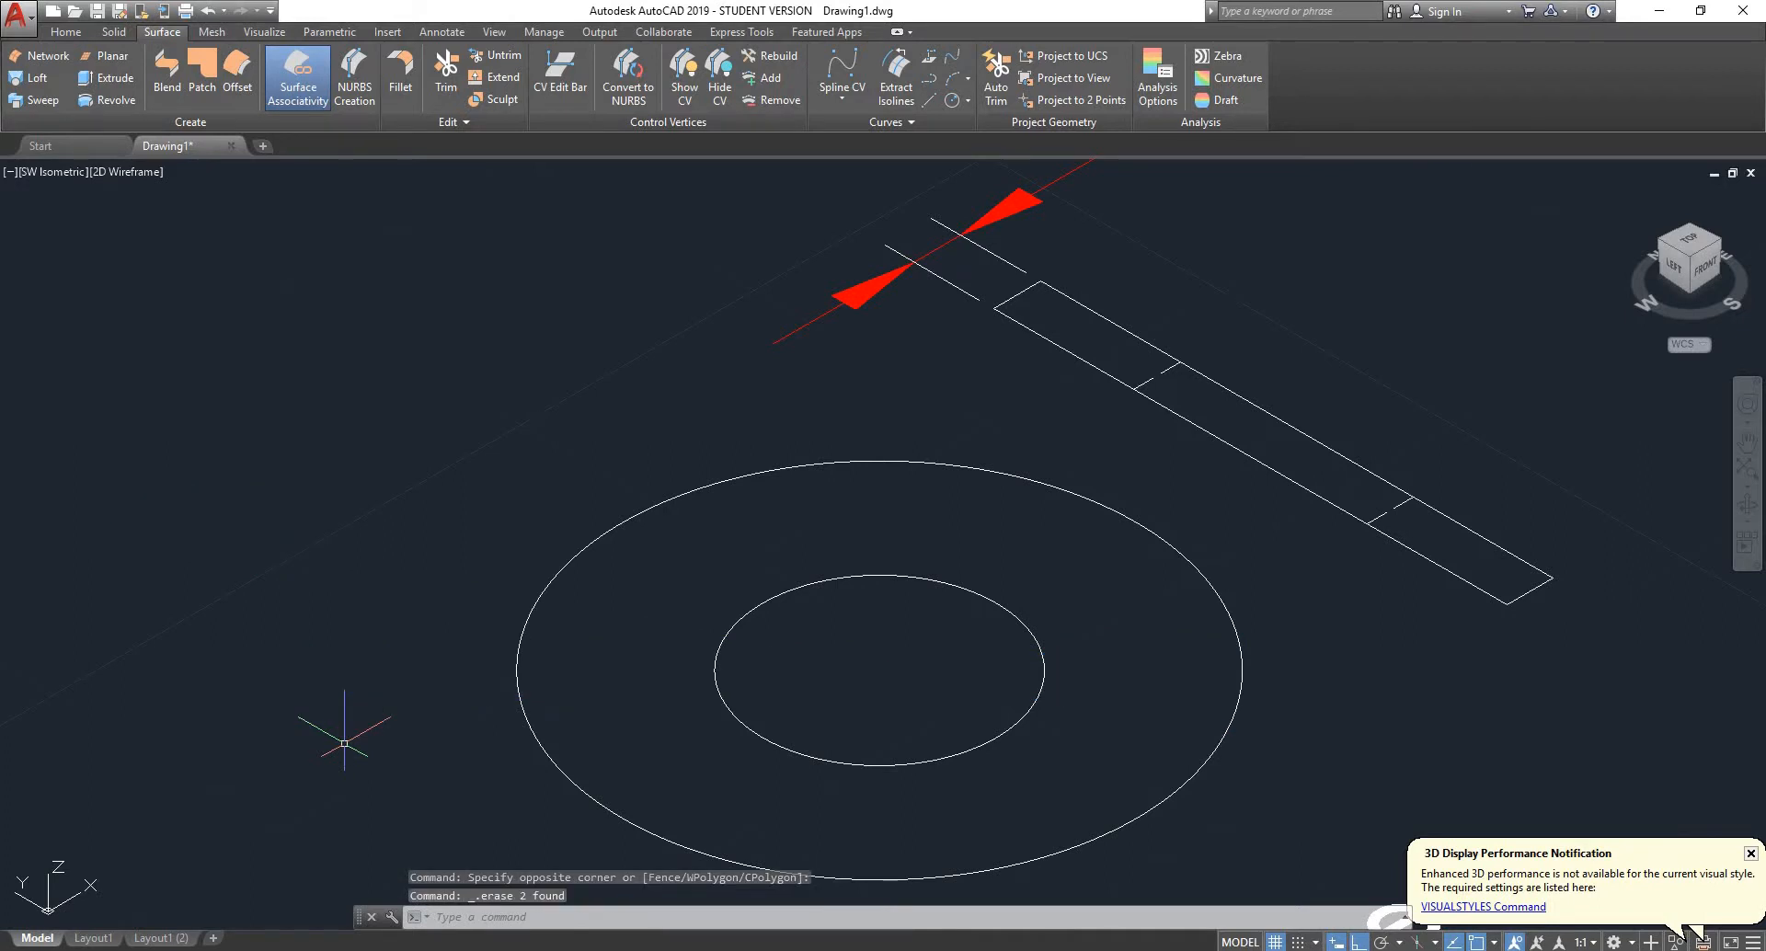
type("ex")
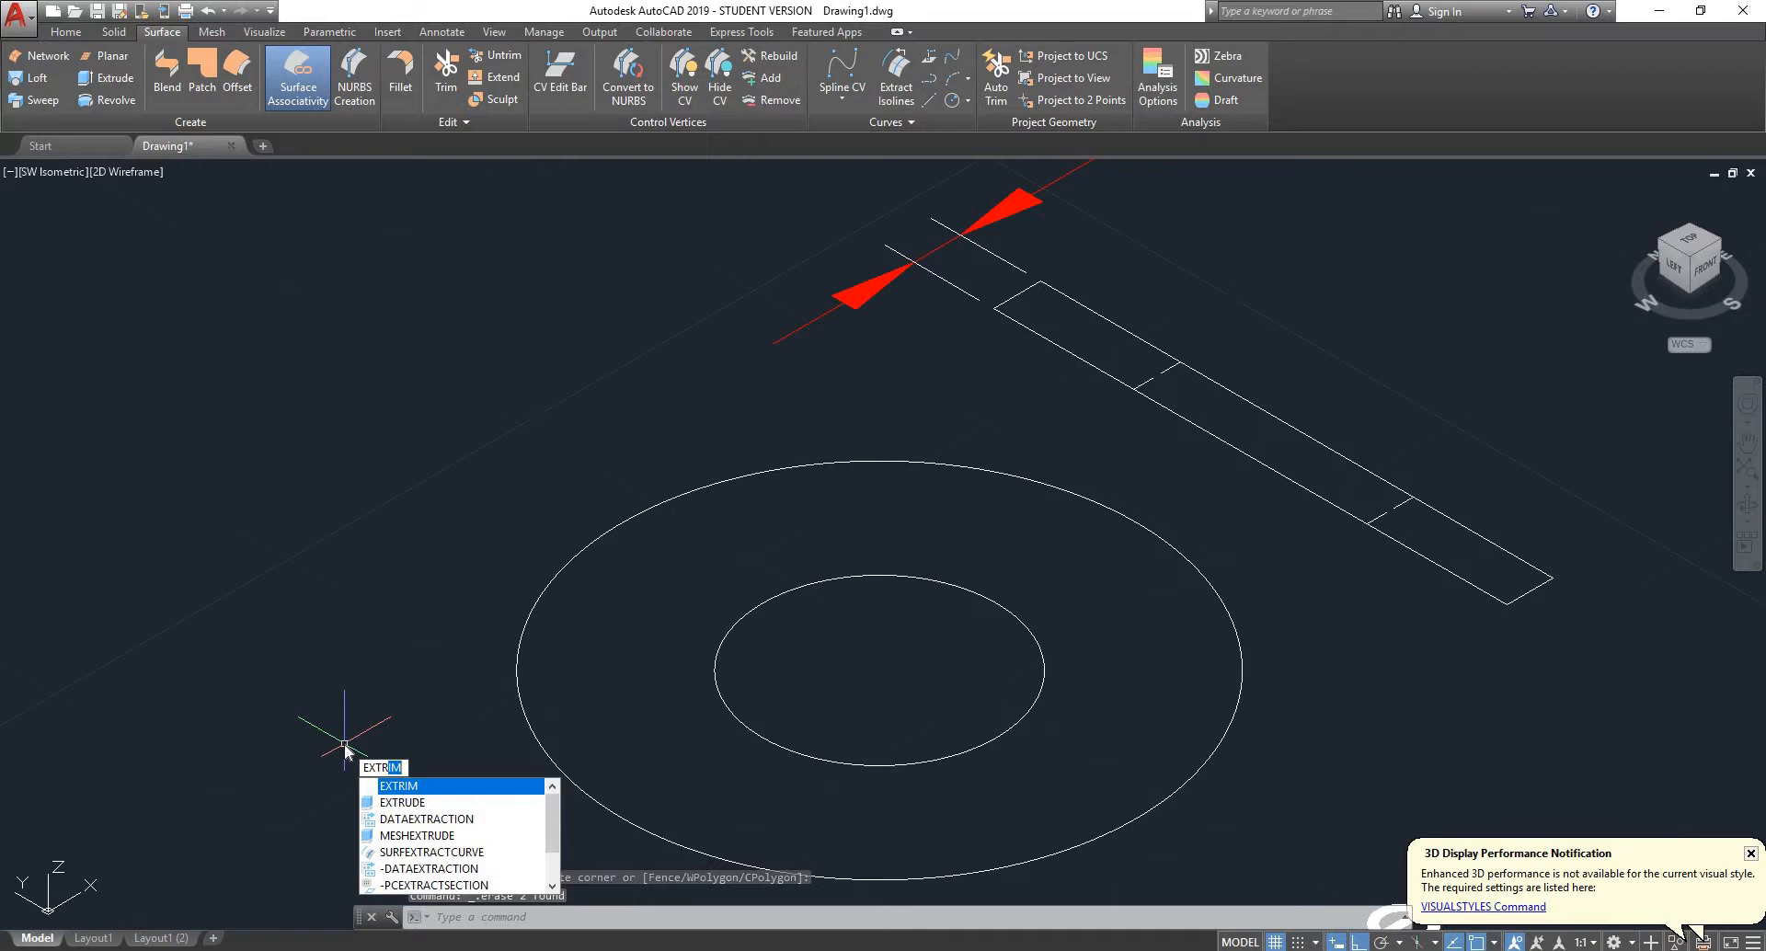
key("Escape")
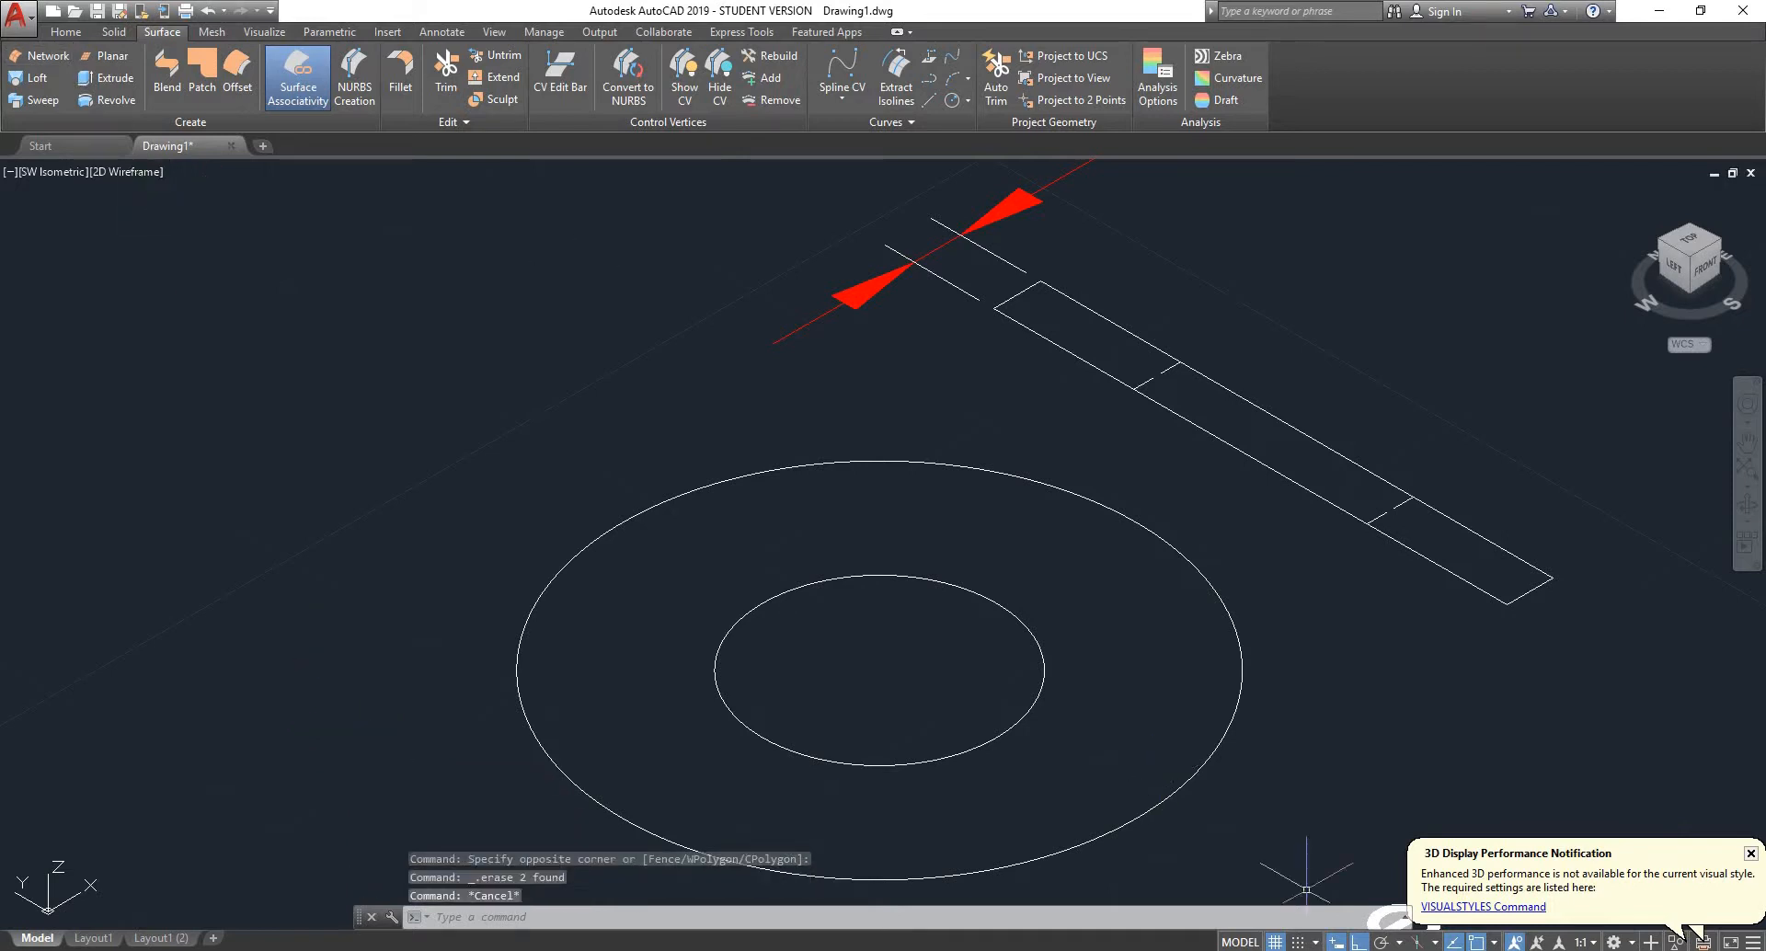
left_click(1633, 942)
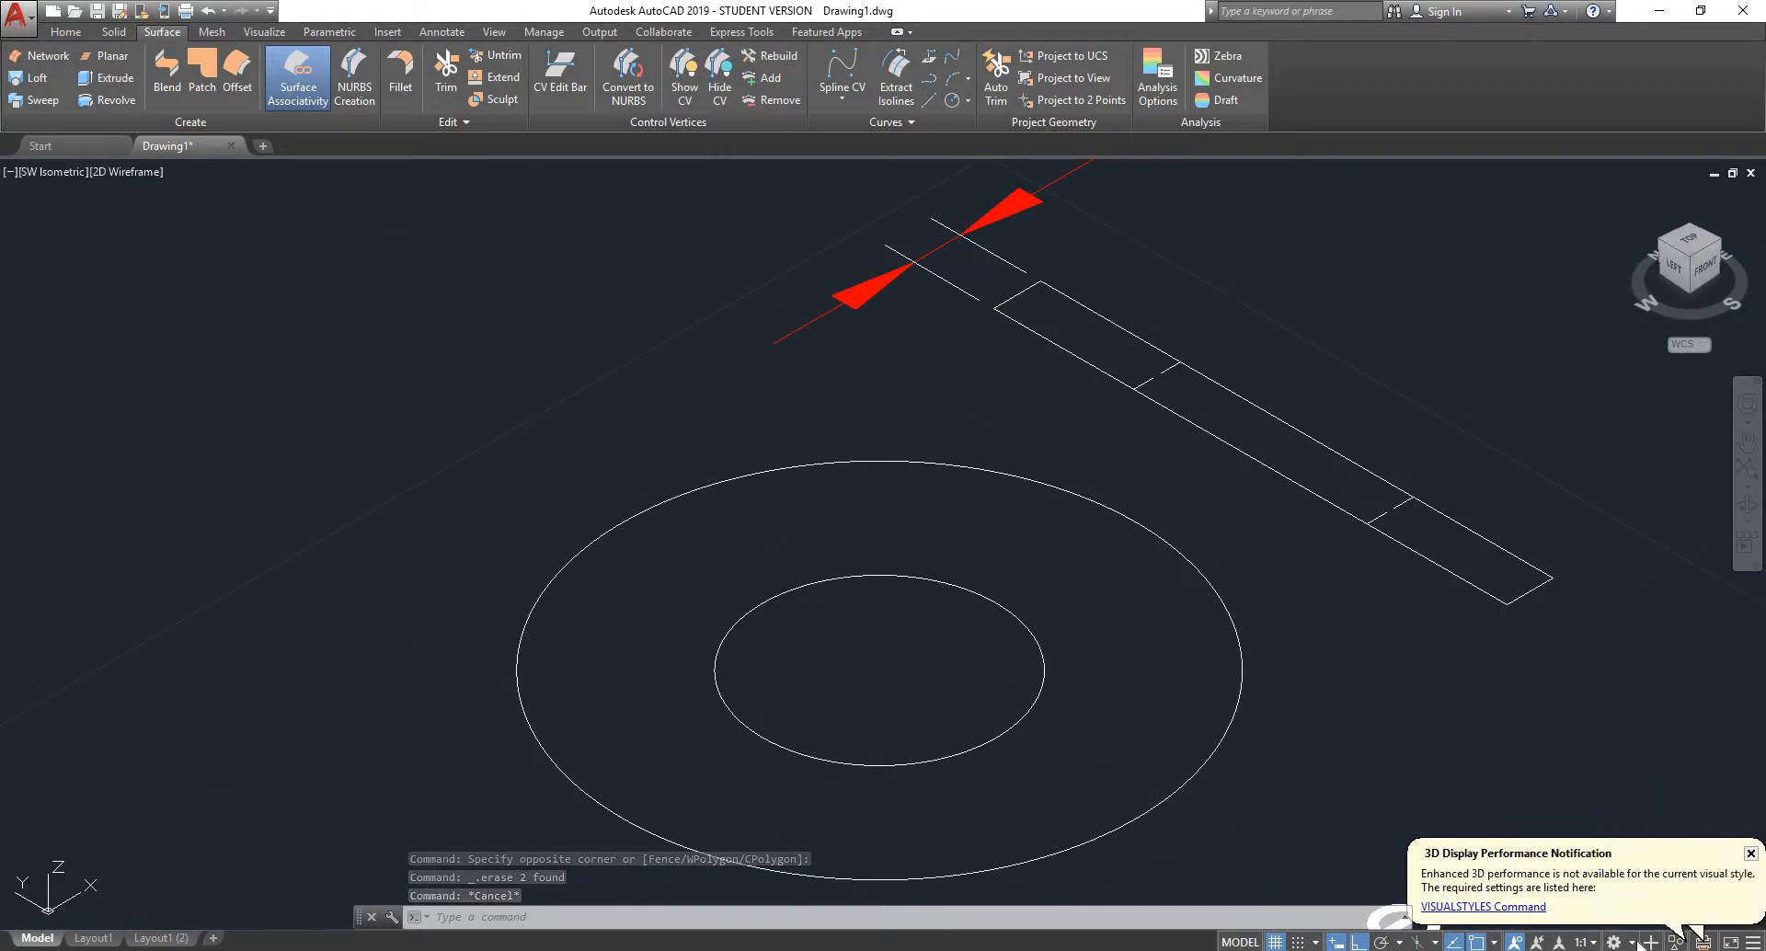
left_click(1399, 638)
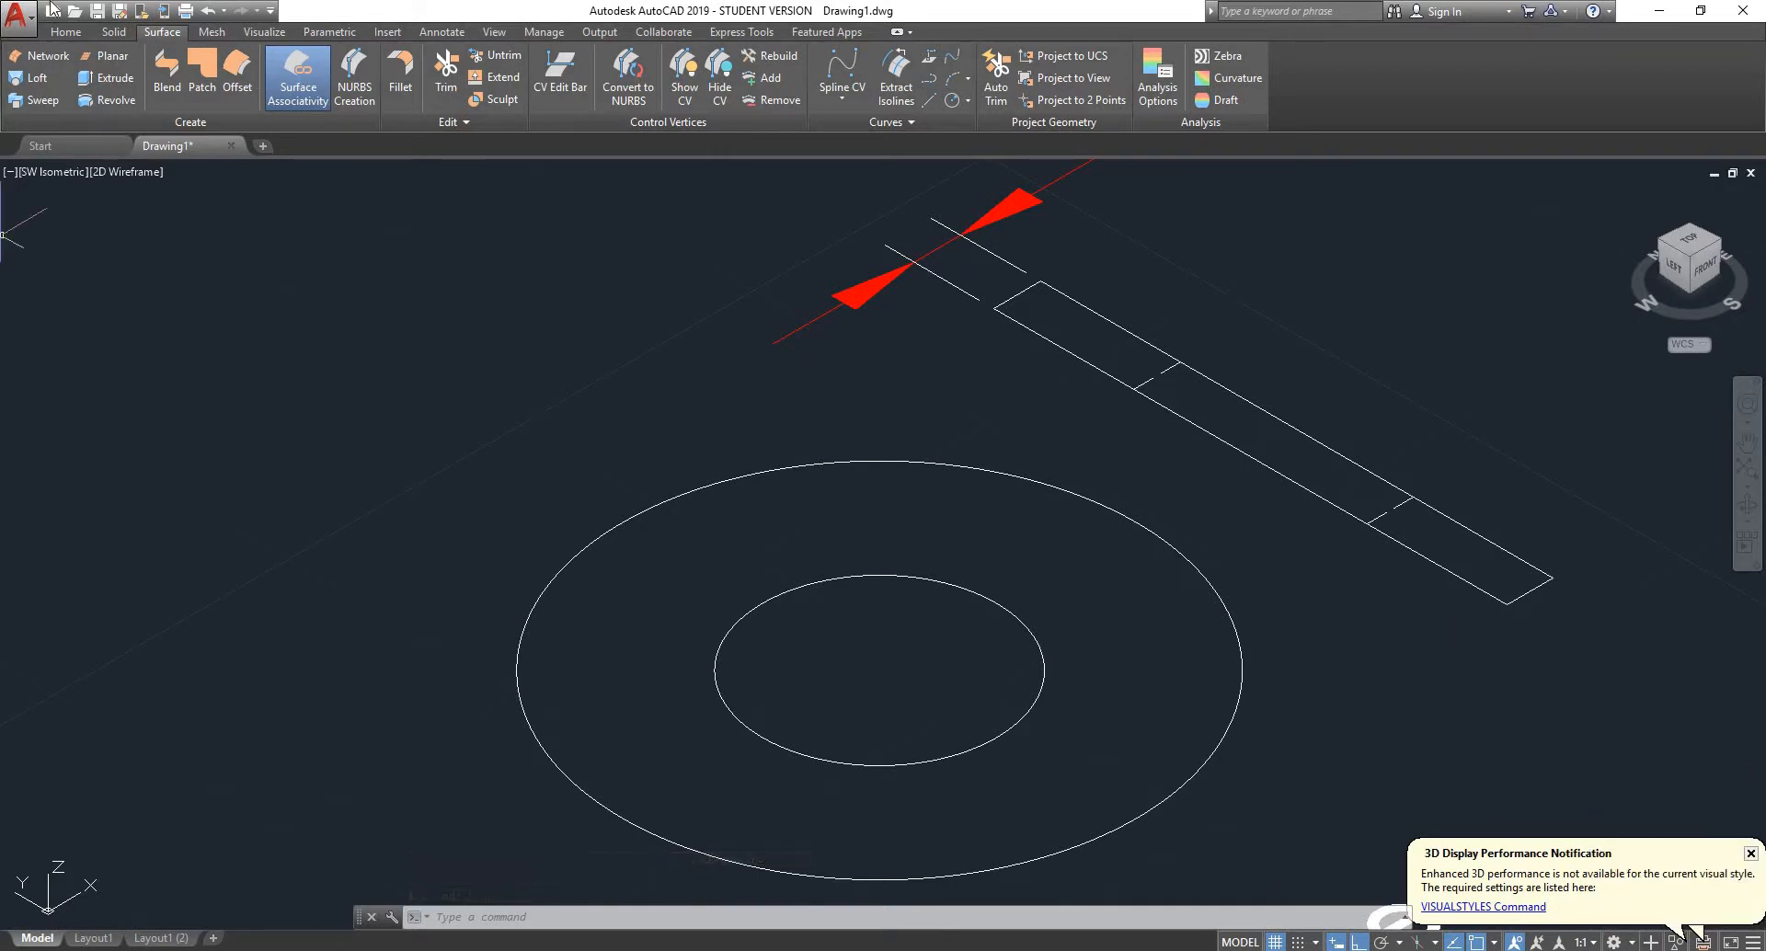
left_click(67, 32)
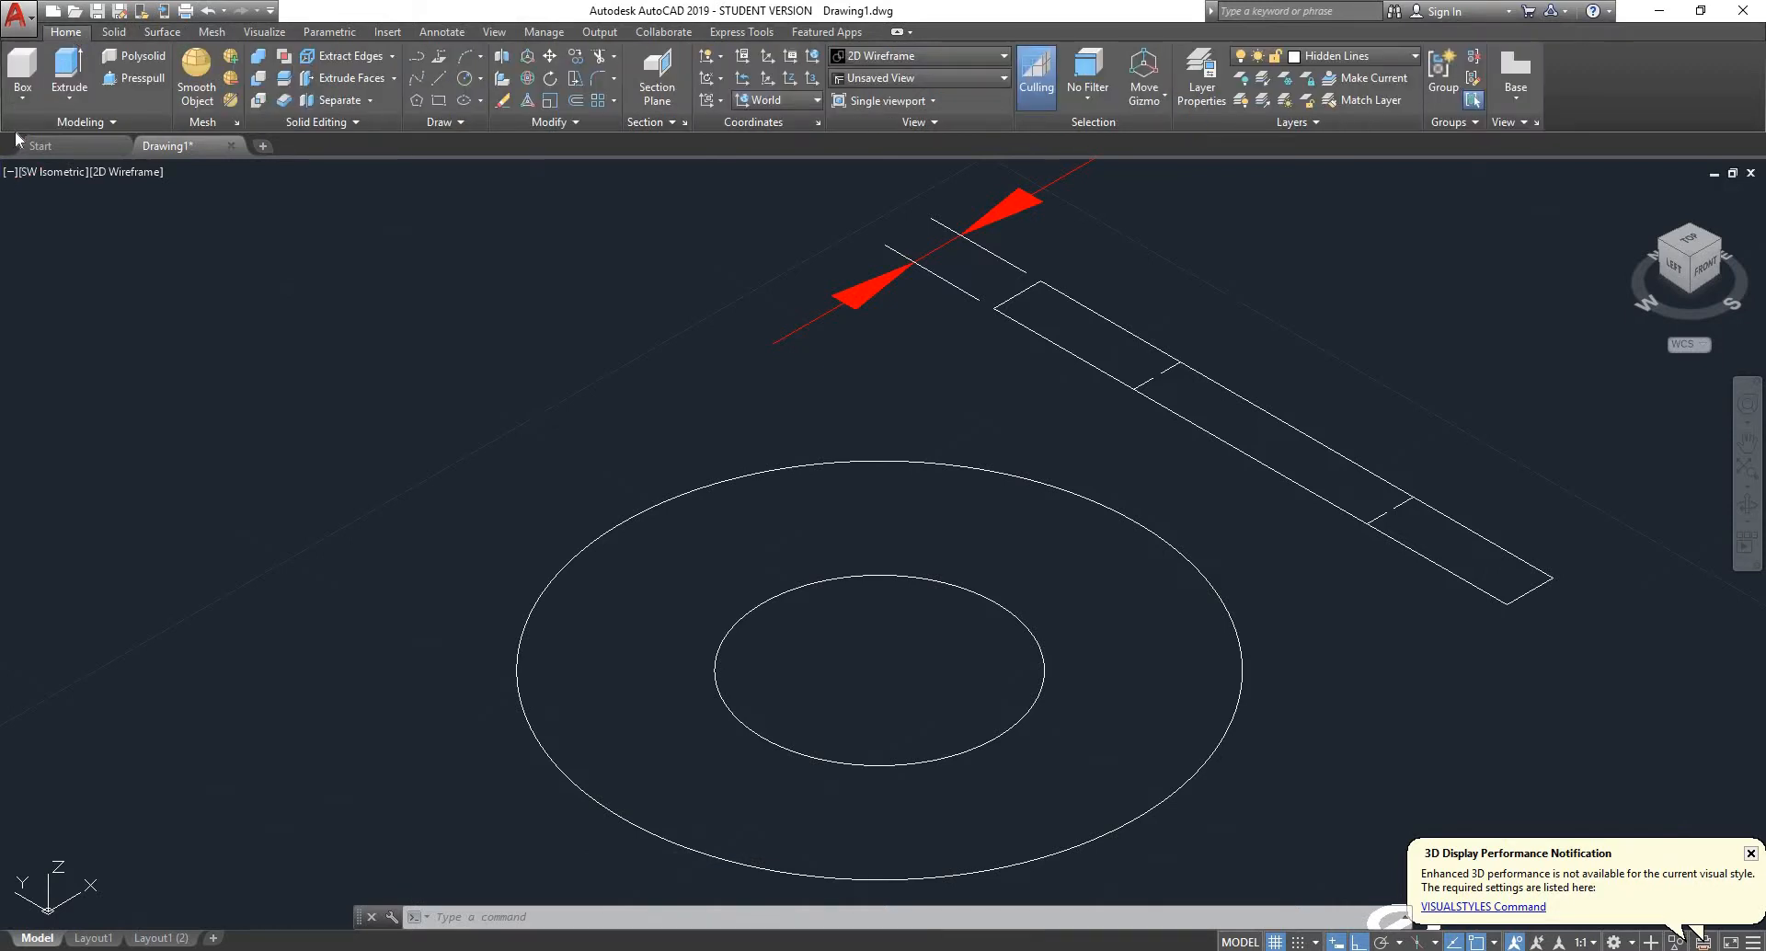
left_click(51, 104)
left_click(83, 79)
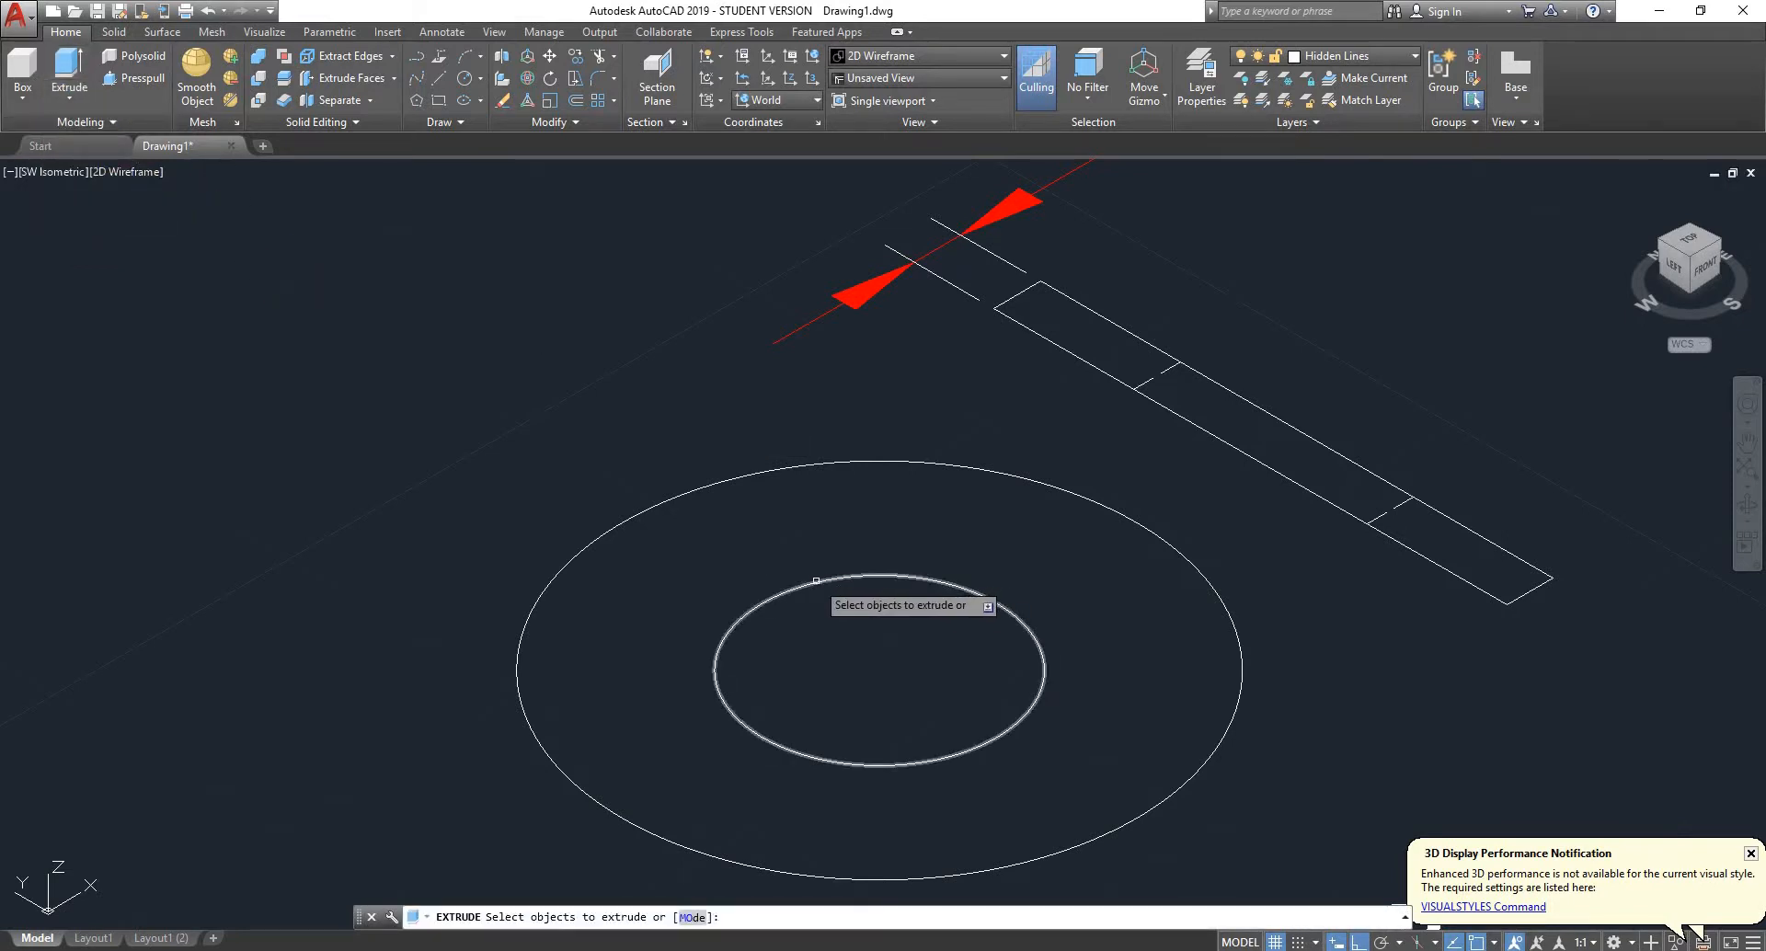
left_click(795, 463)
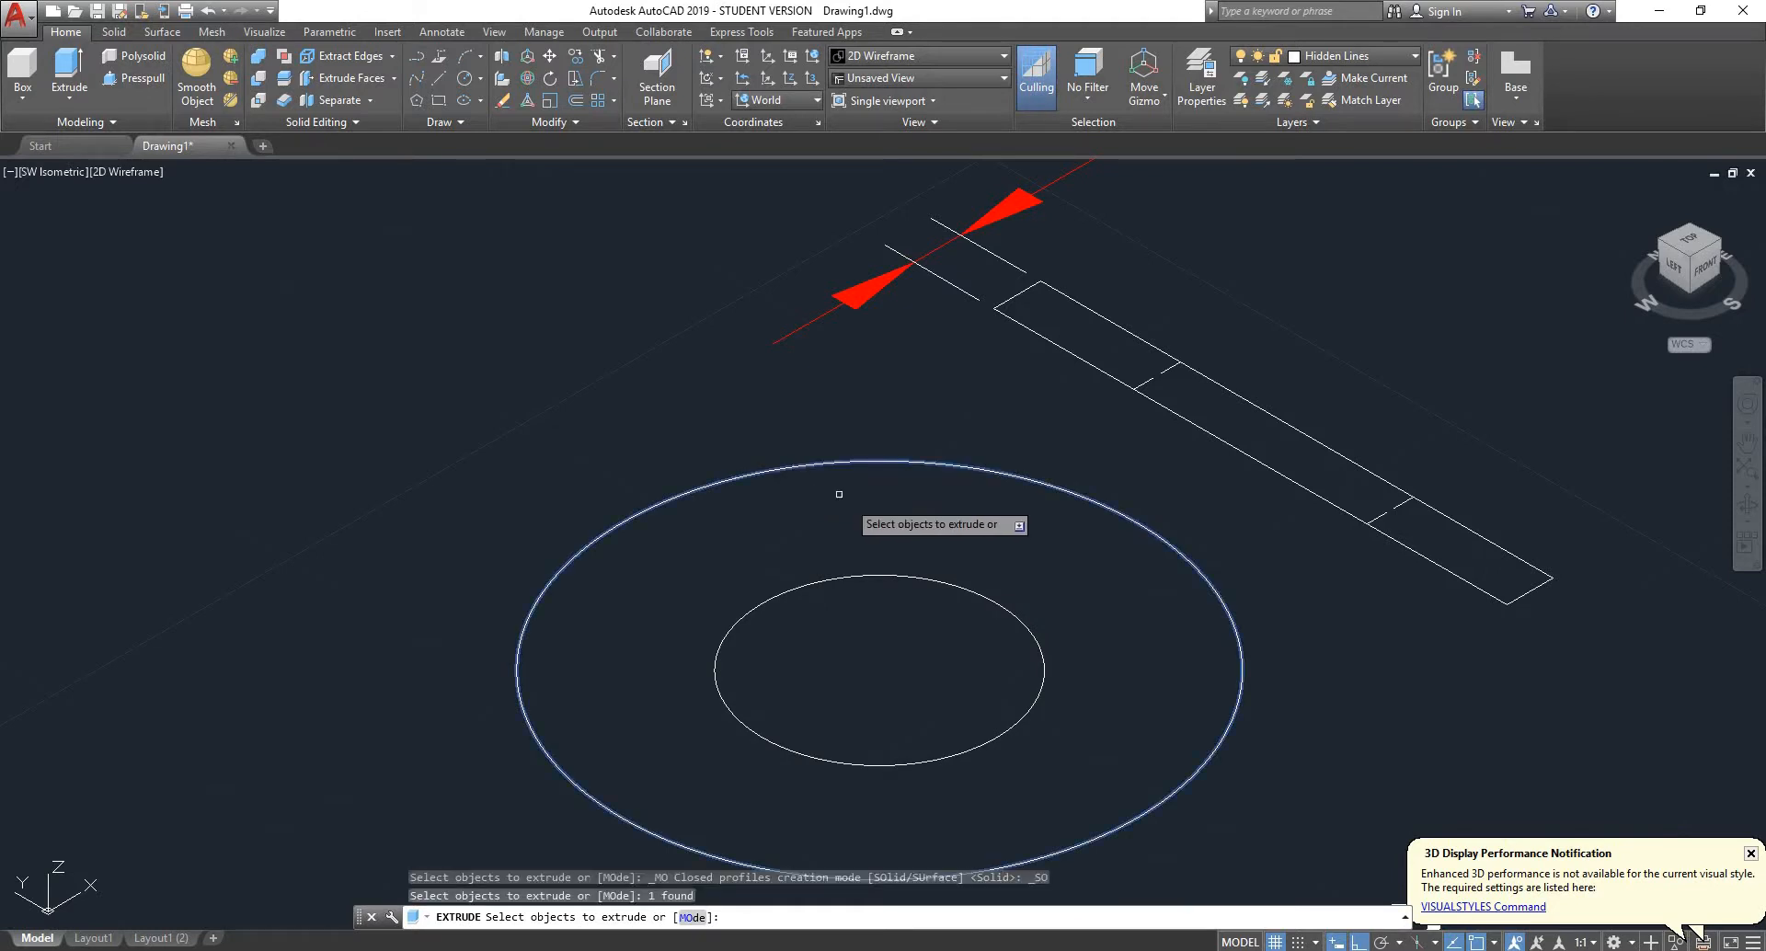
key("Return")
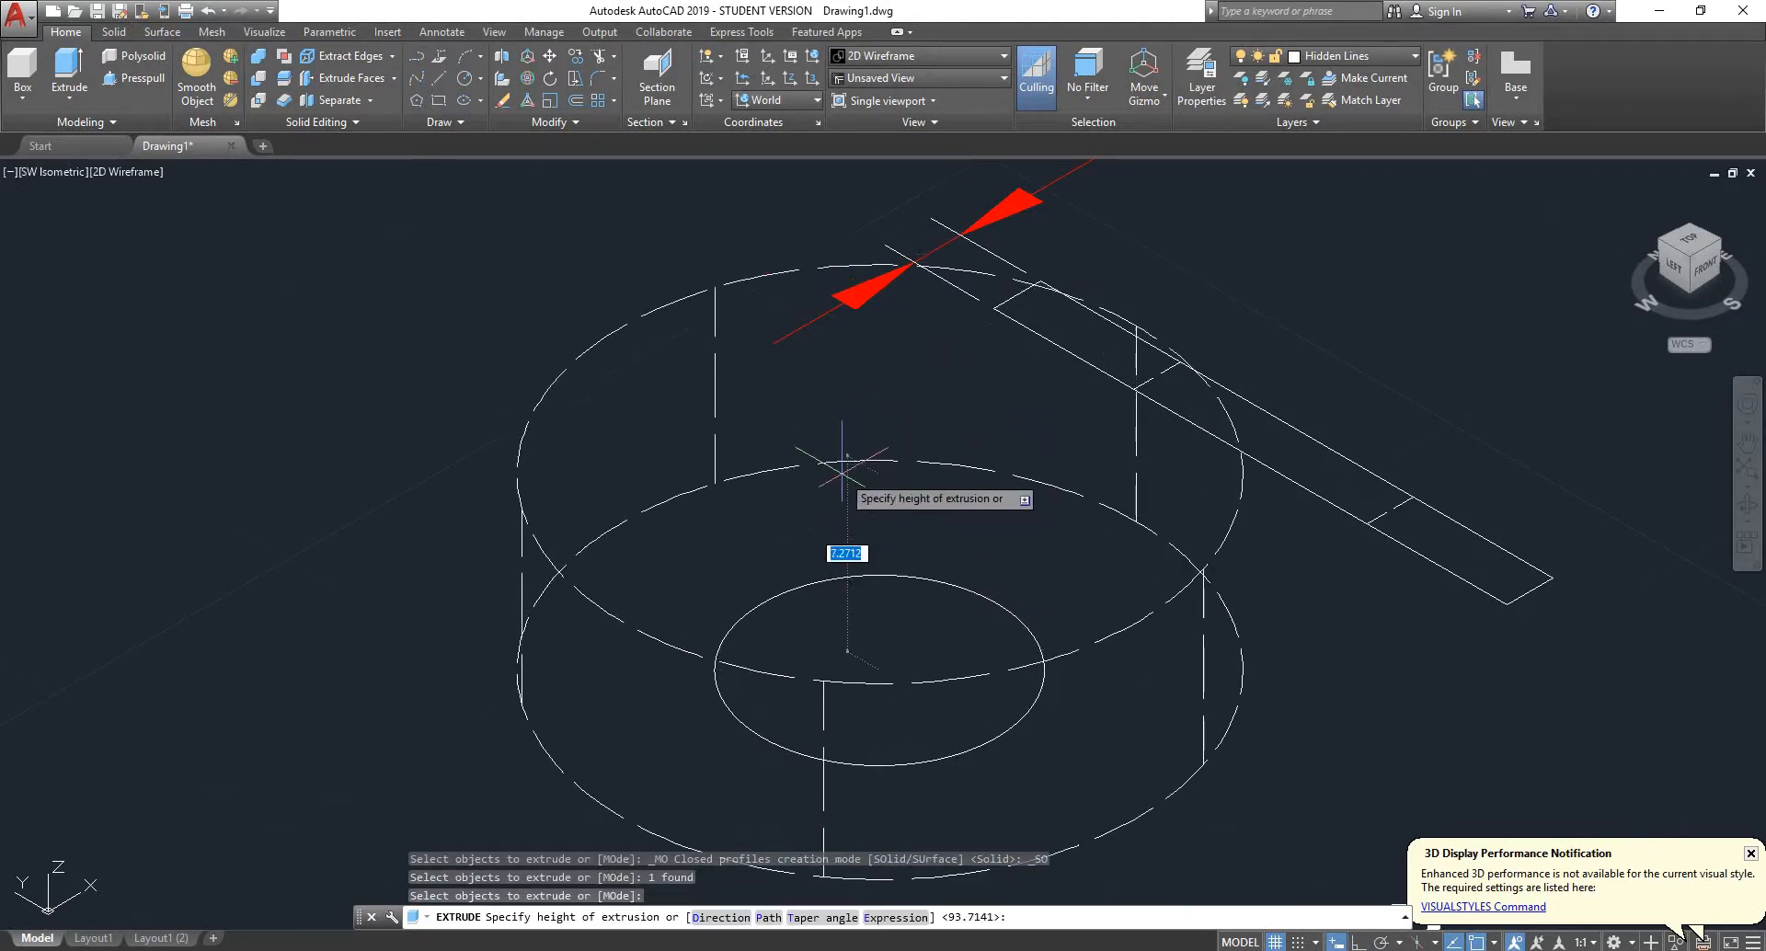
key("Escape")
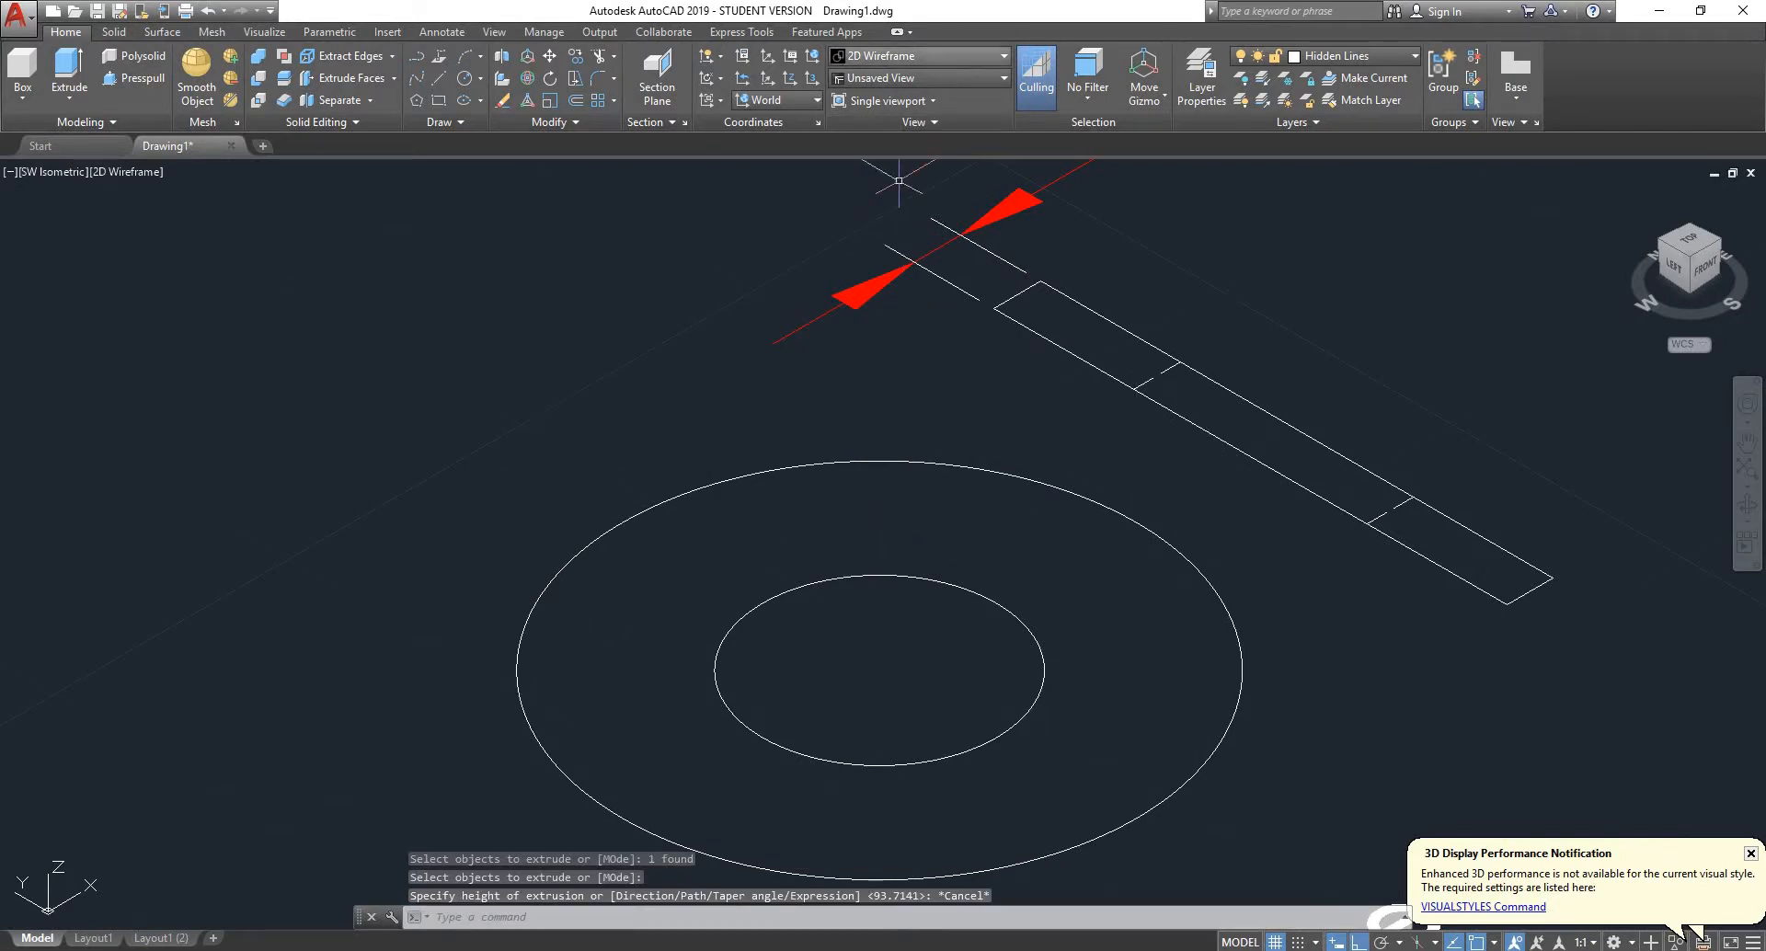
- Set the SW Isometric view's visual style to Conceptual
left_click(985, 53)
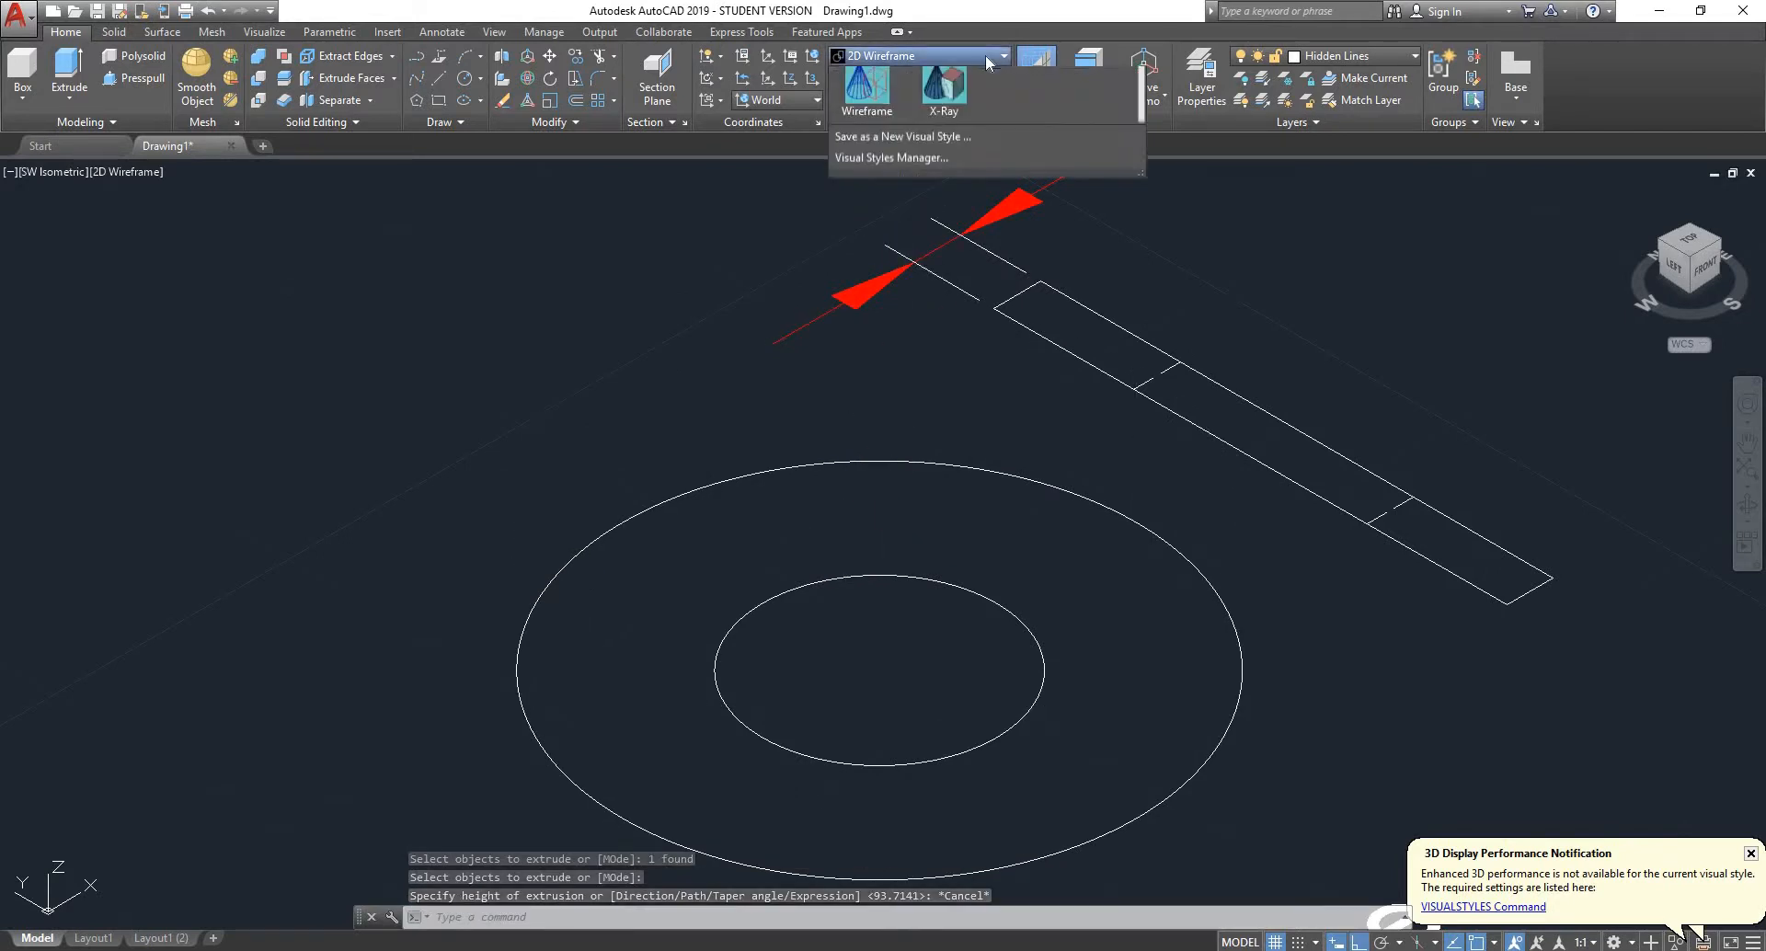
left_click(947, 96)
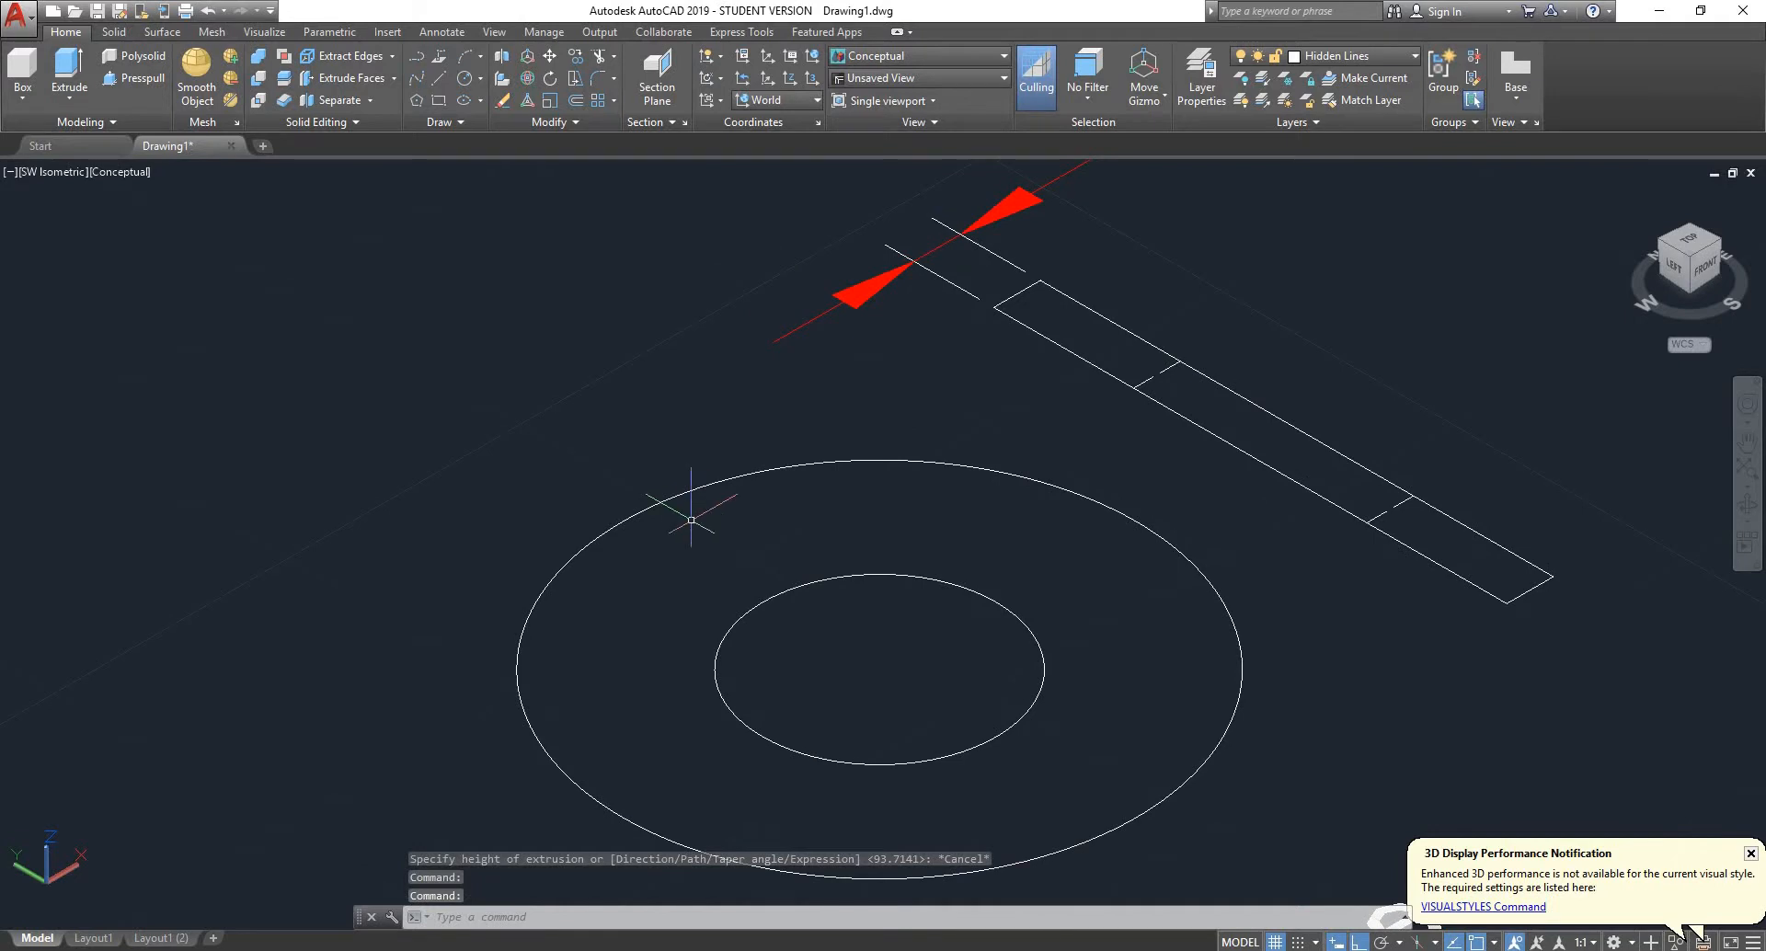
left_click(83, 74)
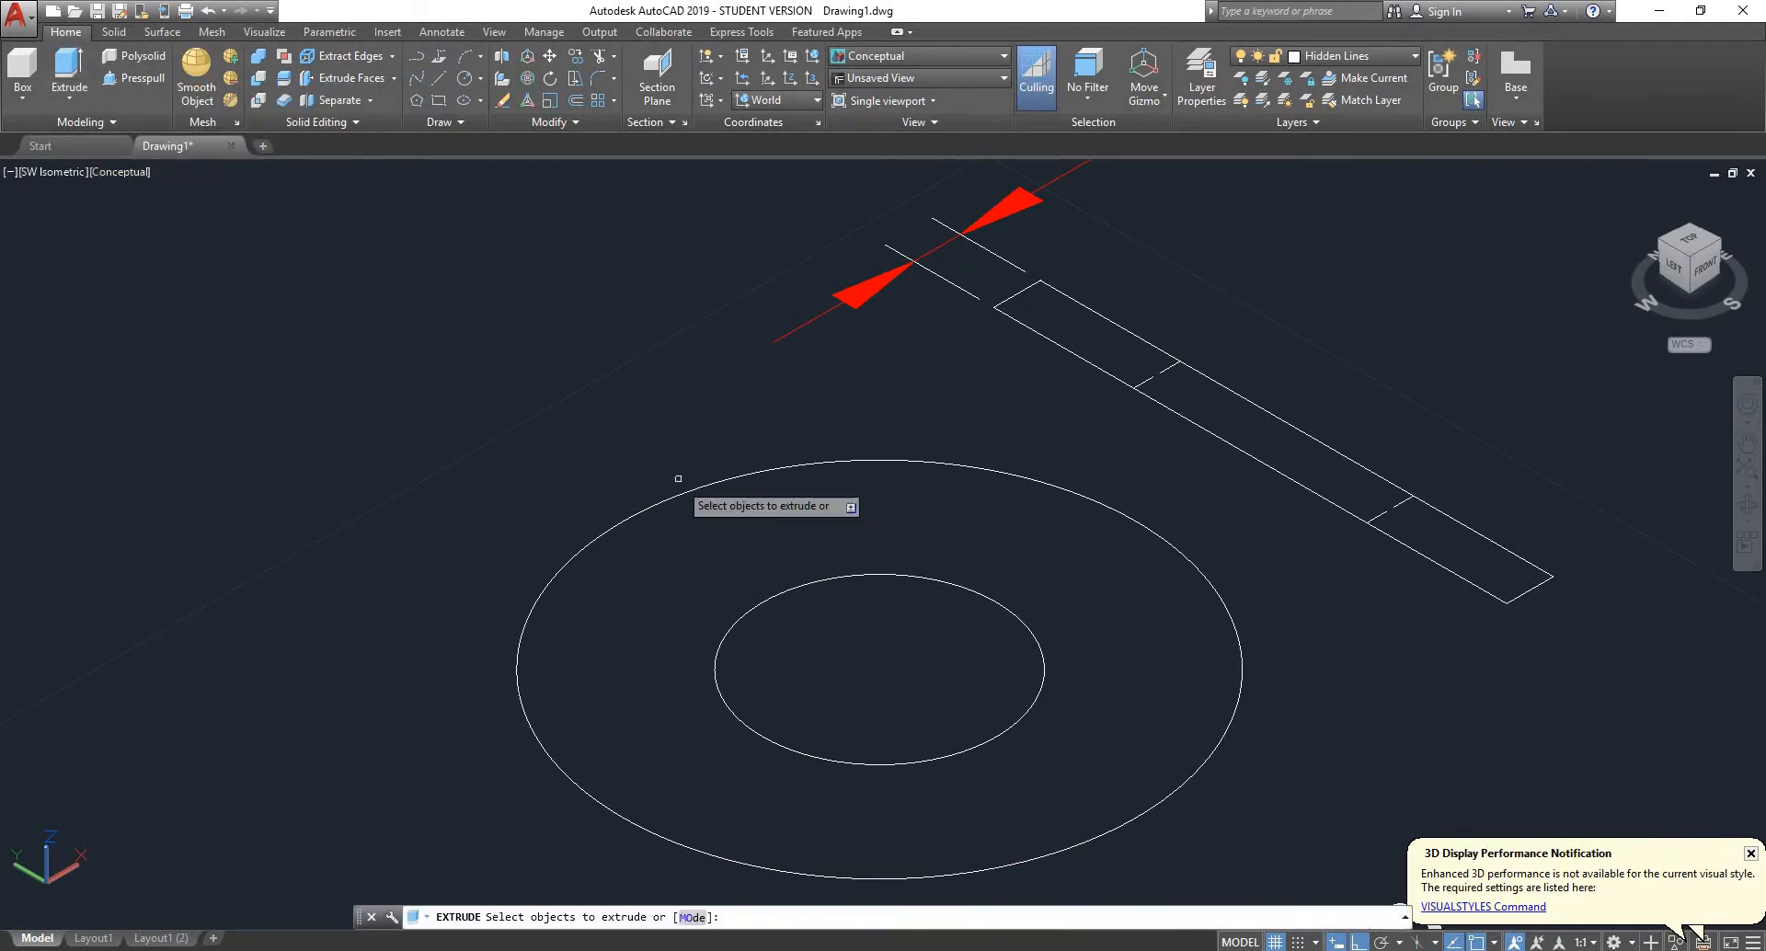
left_click(787, 587)
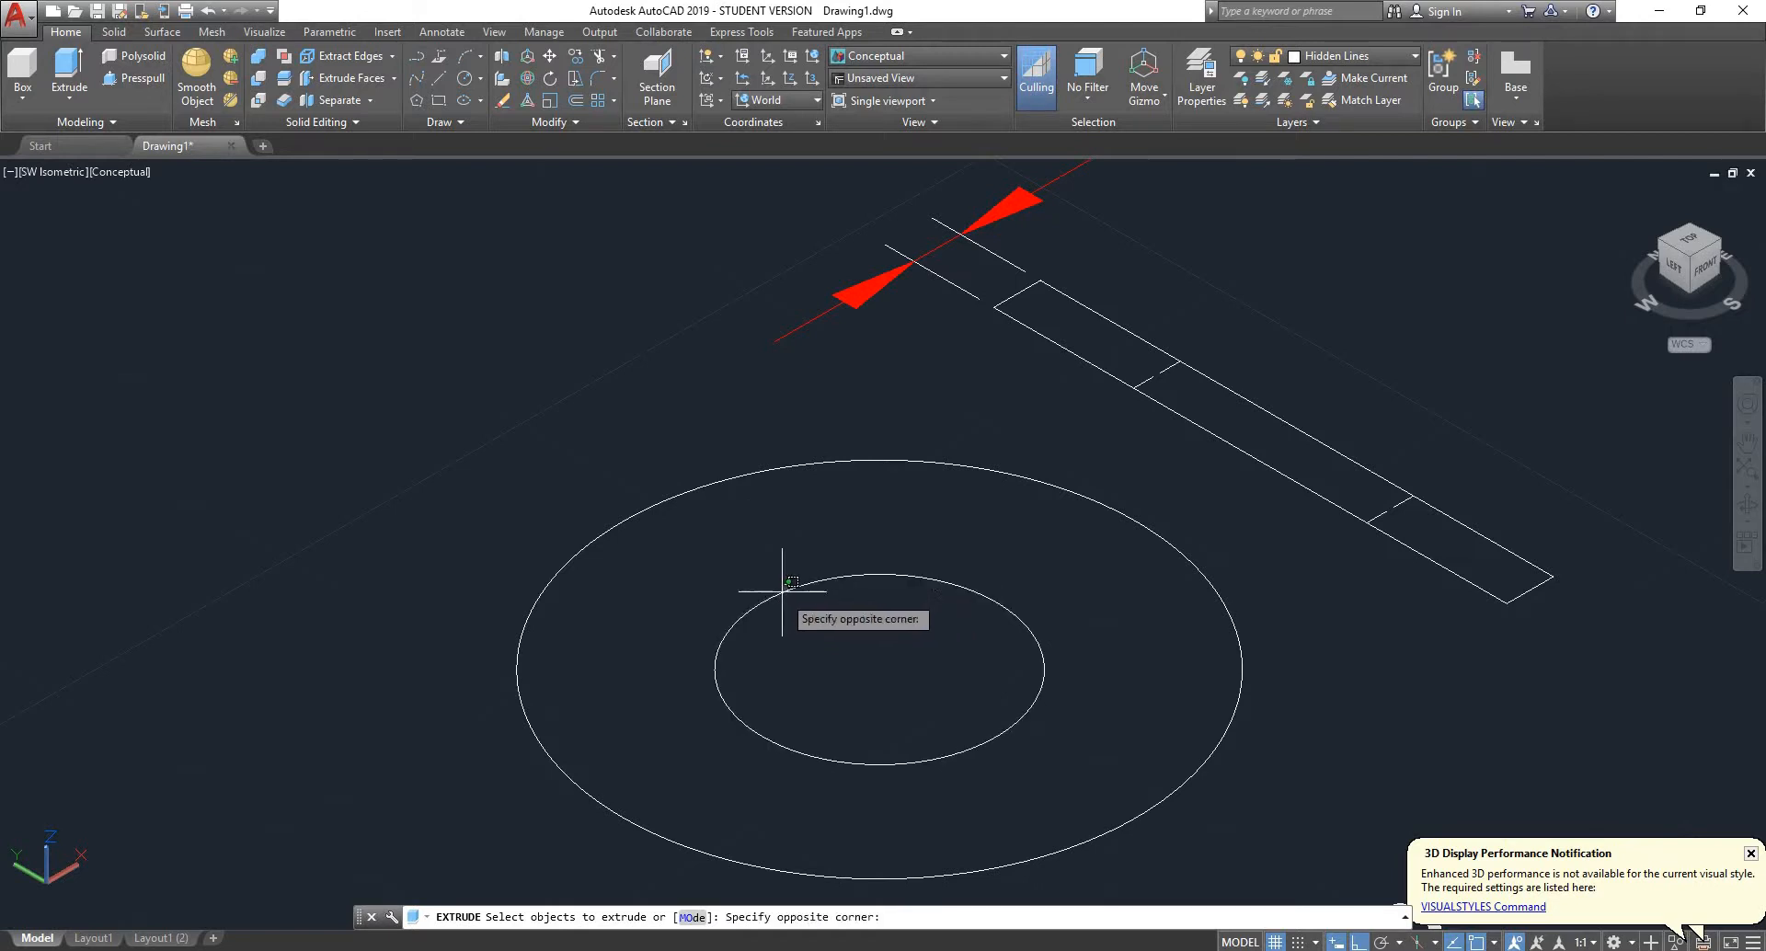
left_click(768, 607)
key("Return")
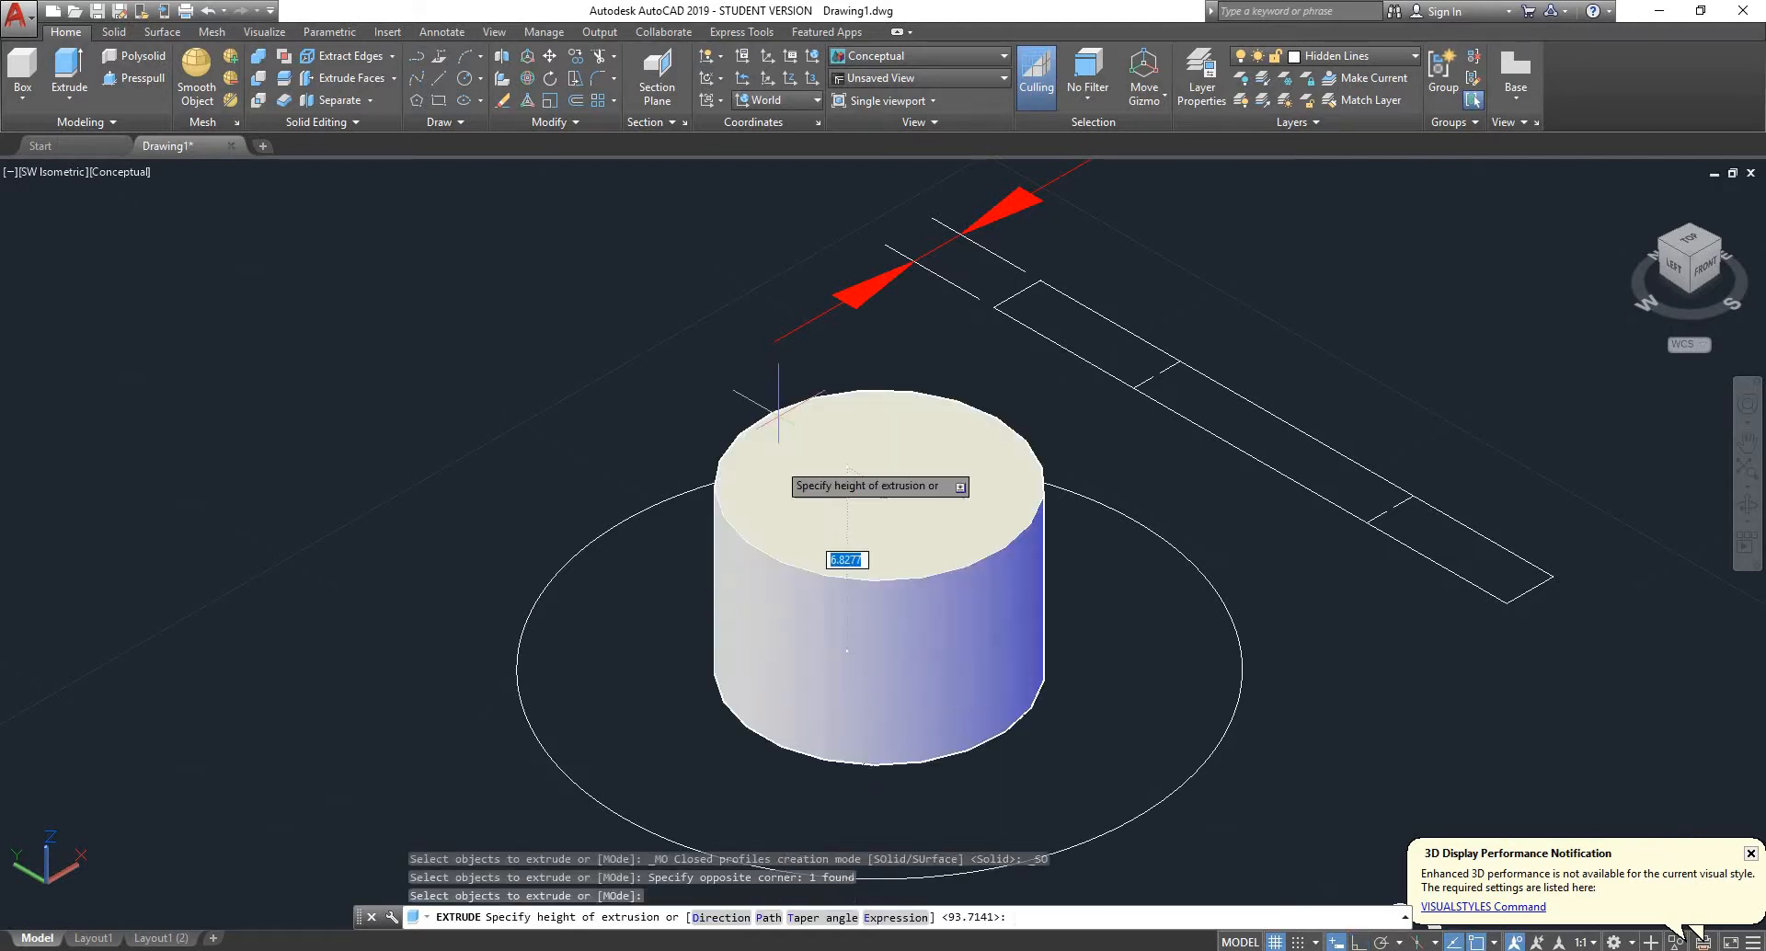
key("Escape")
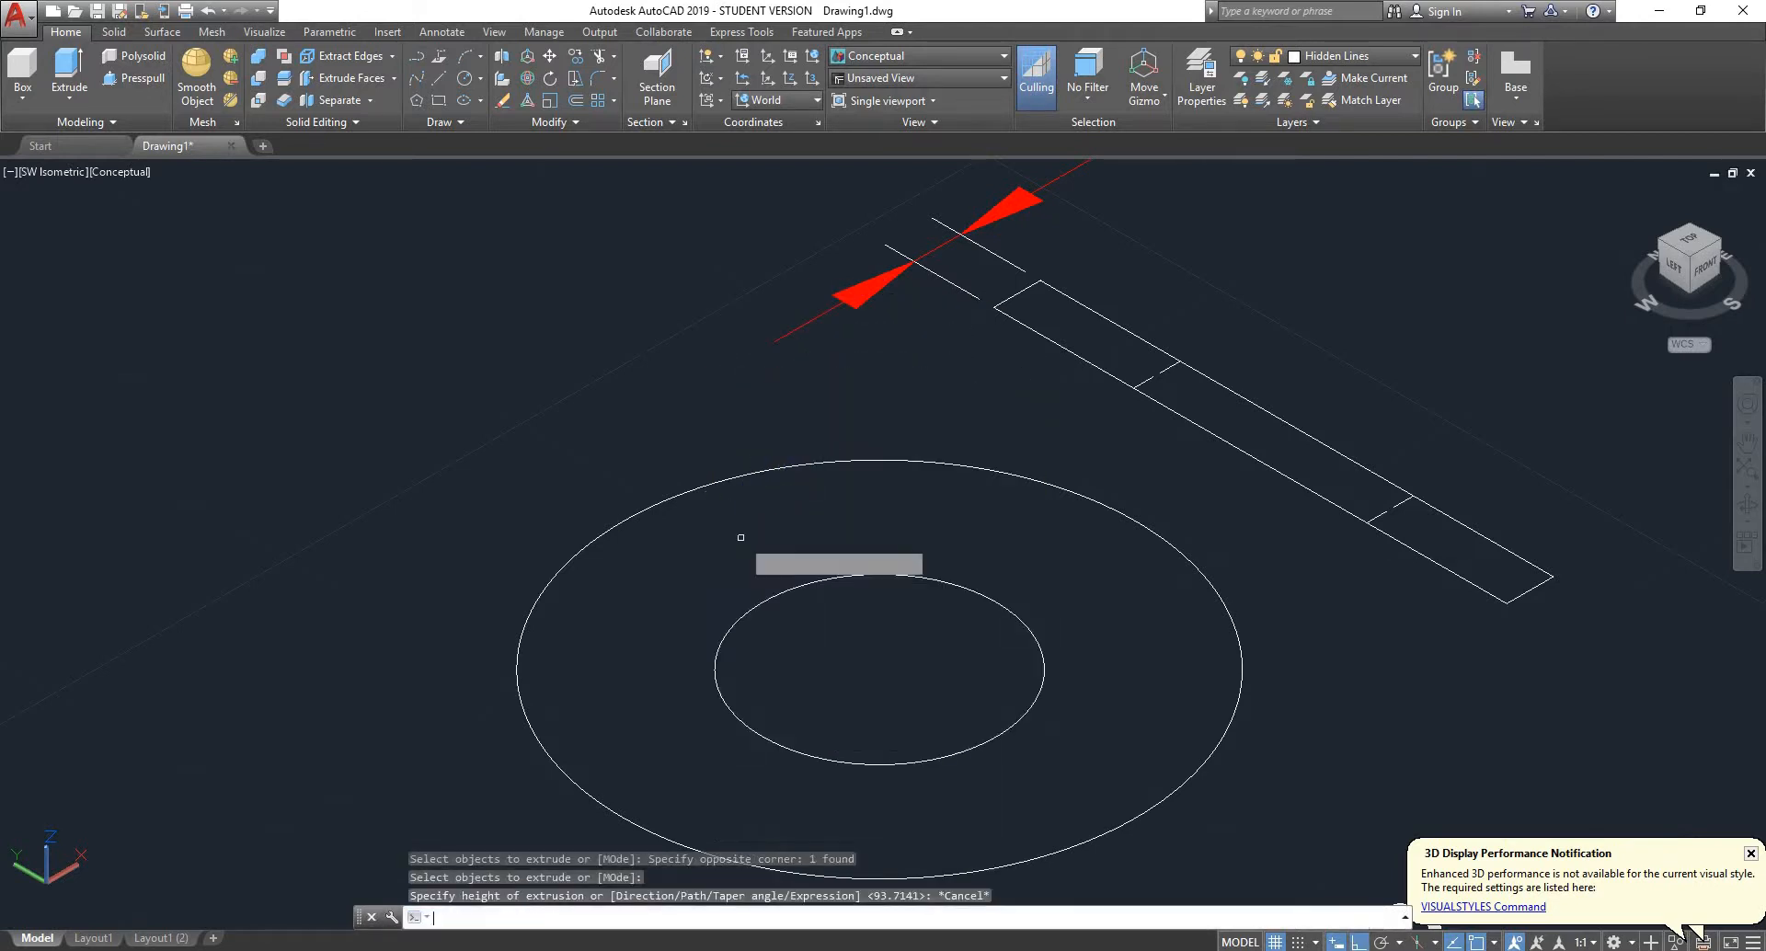
key("Return")
left_click(637, 509)
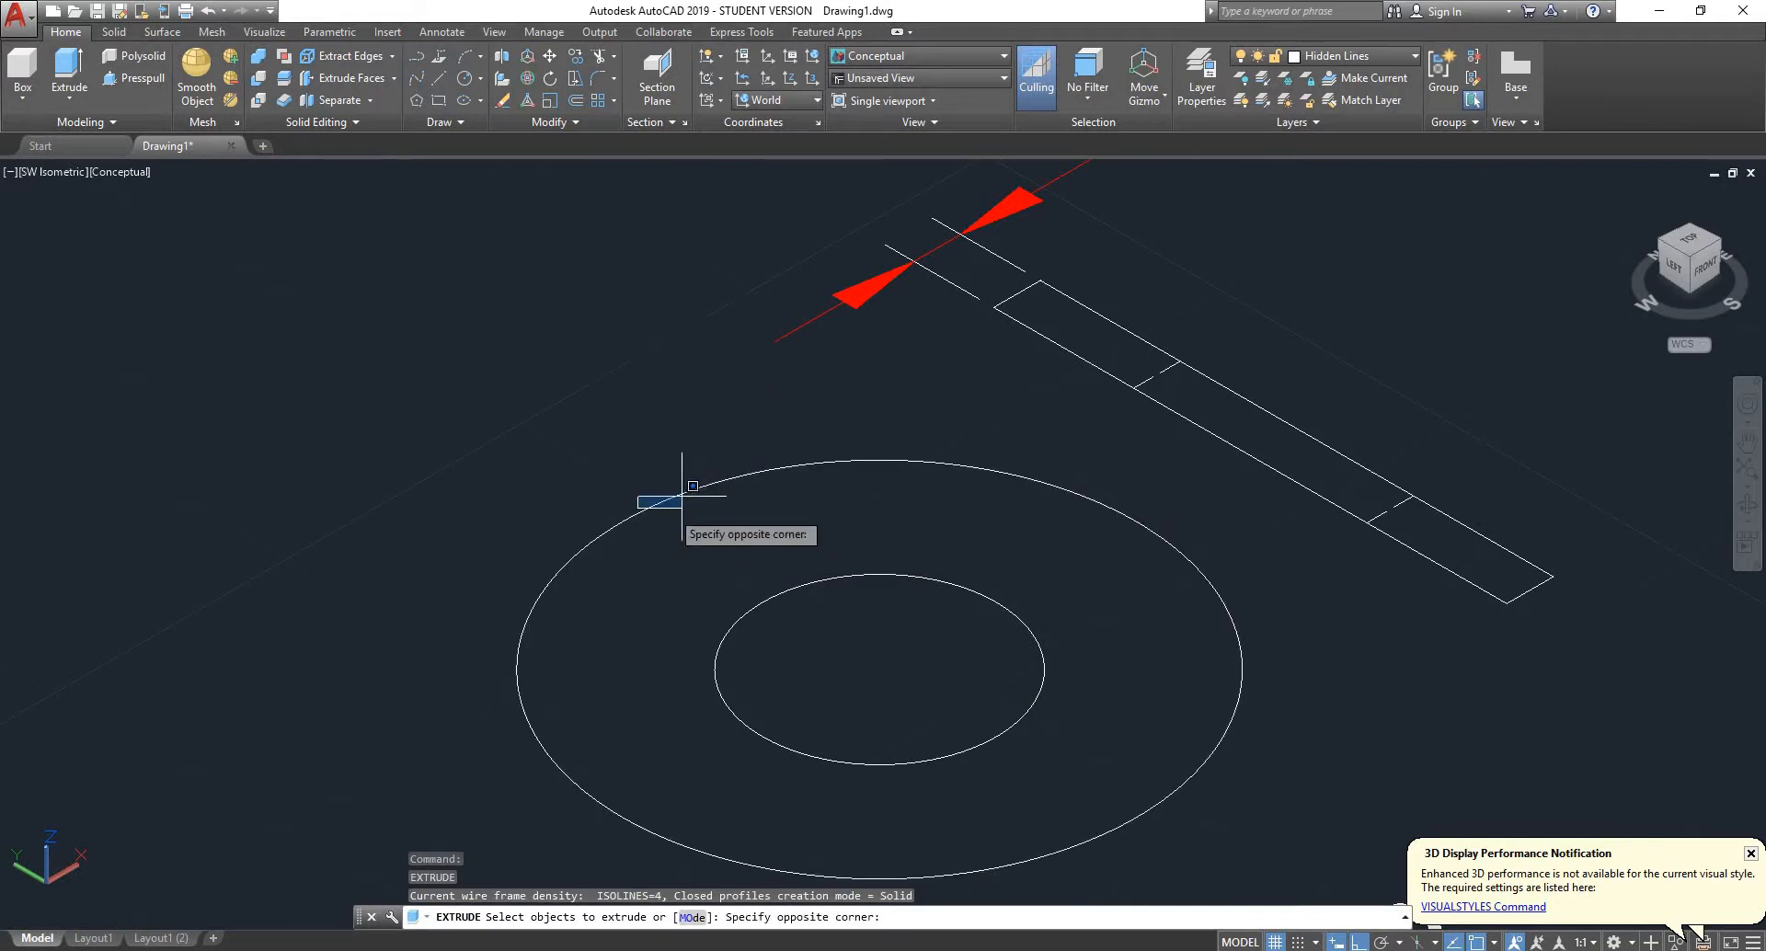
left_click(577, 591)
key("Return")
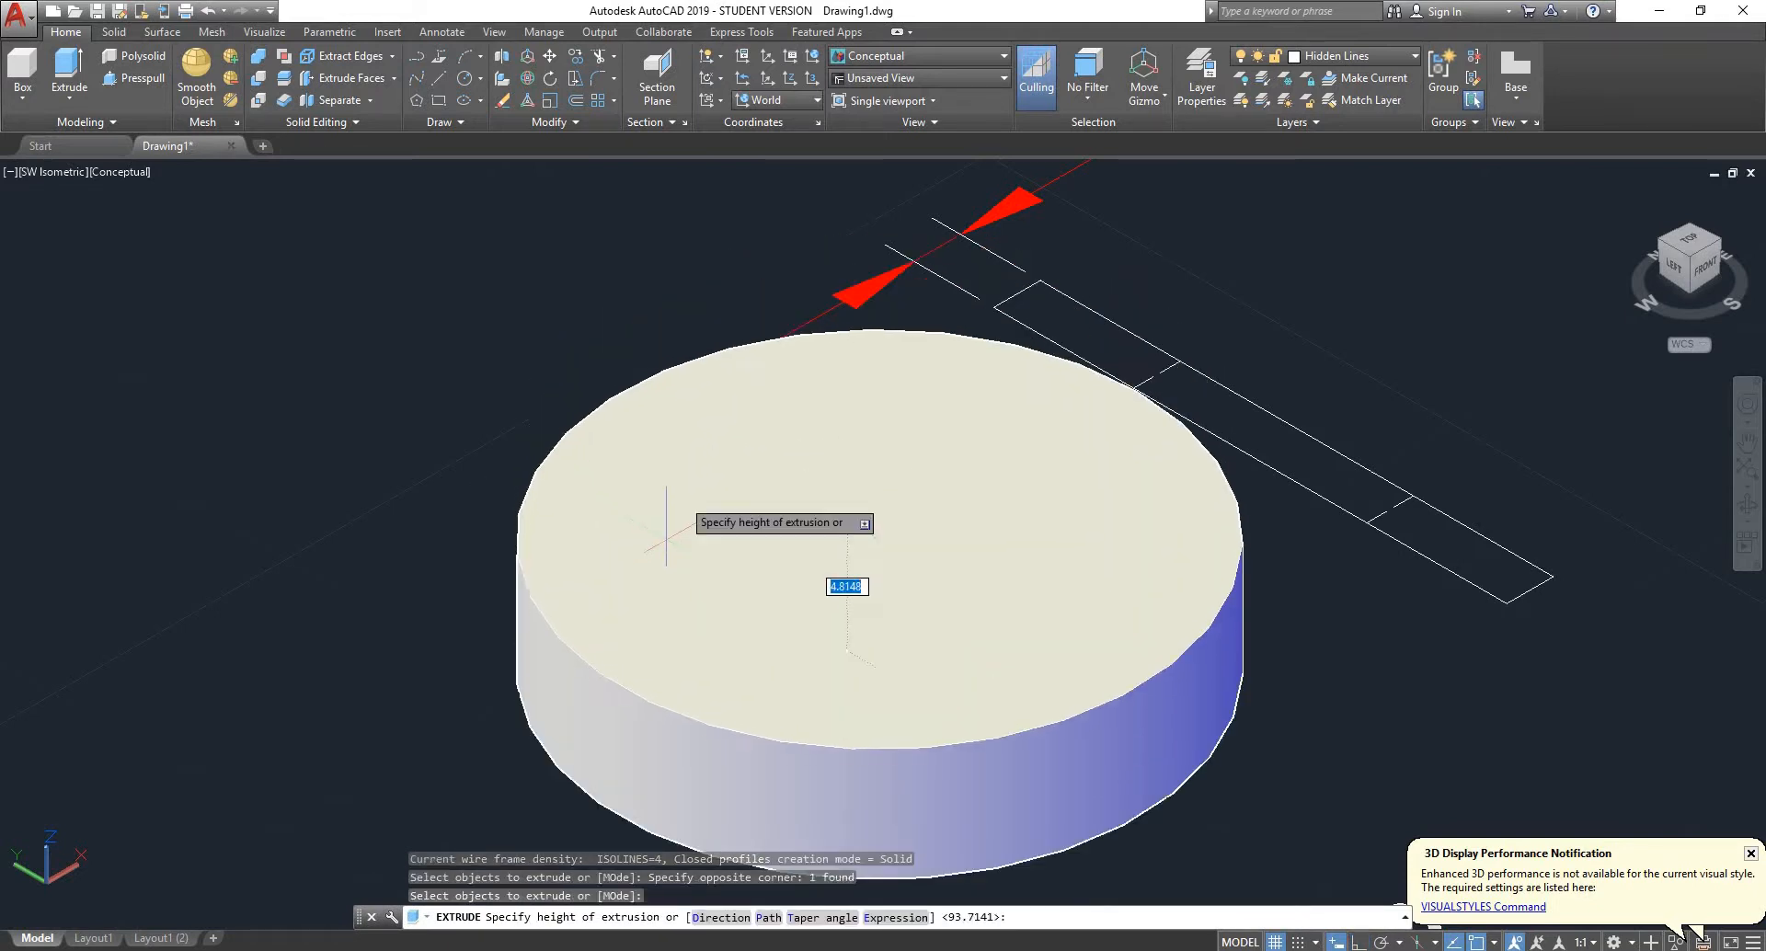
key("Escape")
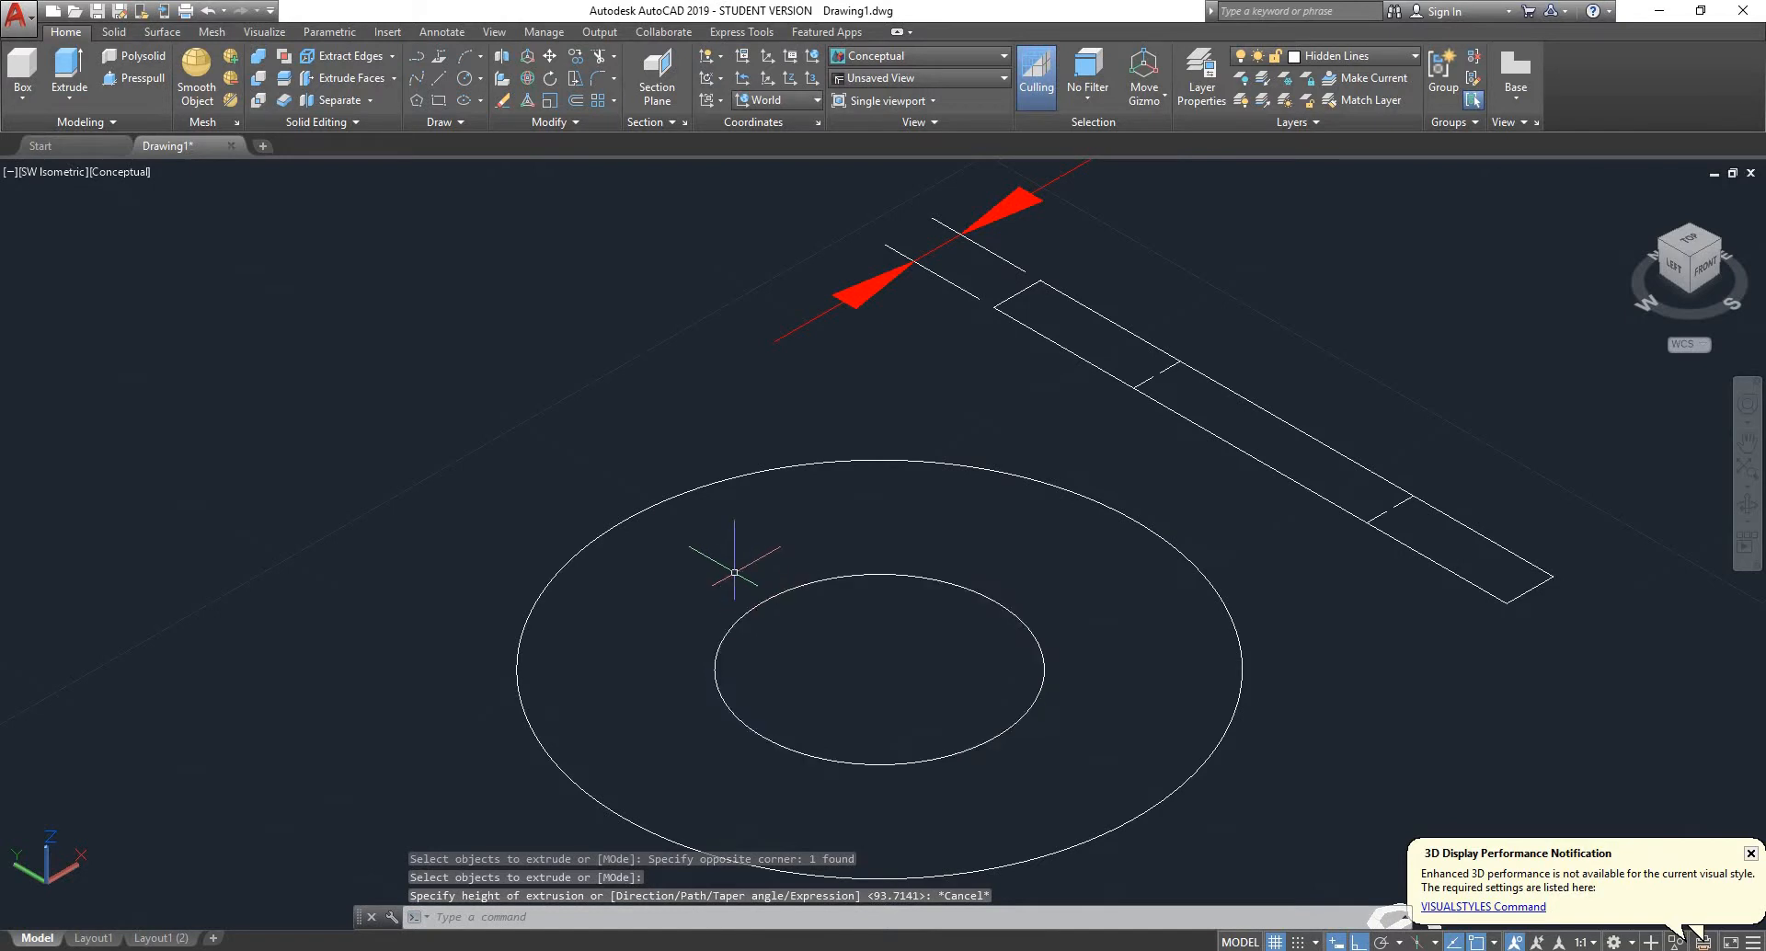
- Extrude the washer's inner and outer circles together as solids to a height of 2
key("Return")
left_click(815, 639)
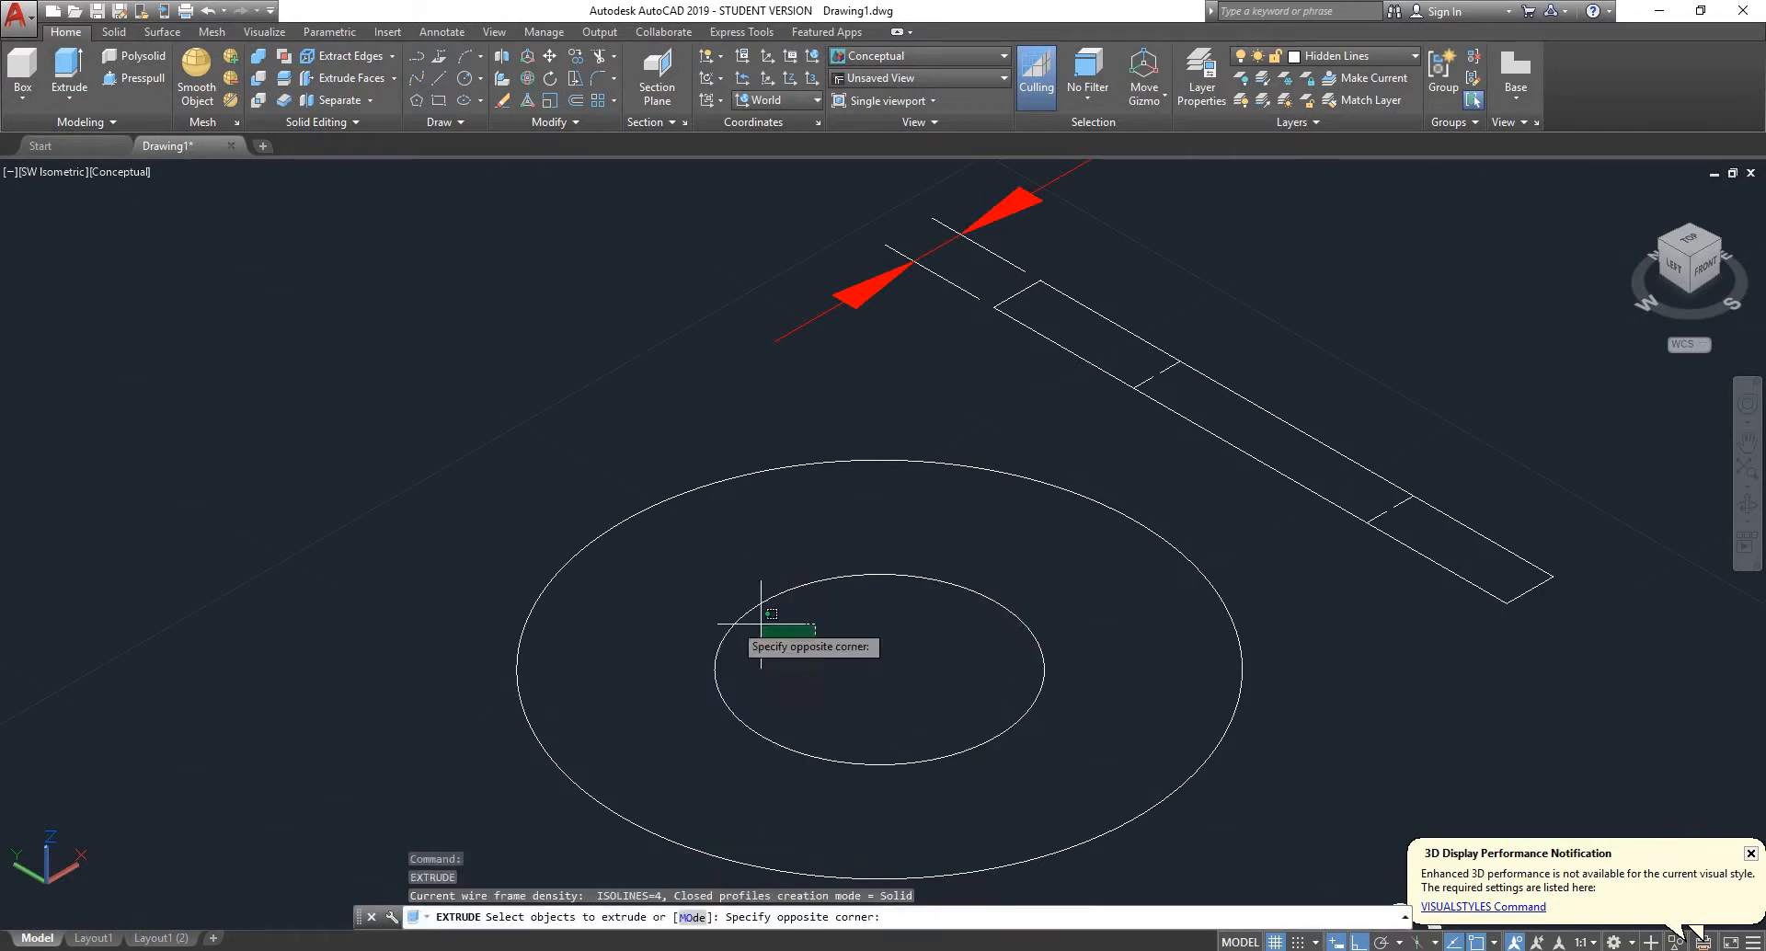
left_click(524, 563)
key("Return")
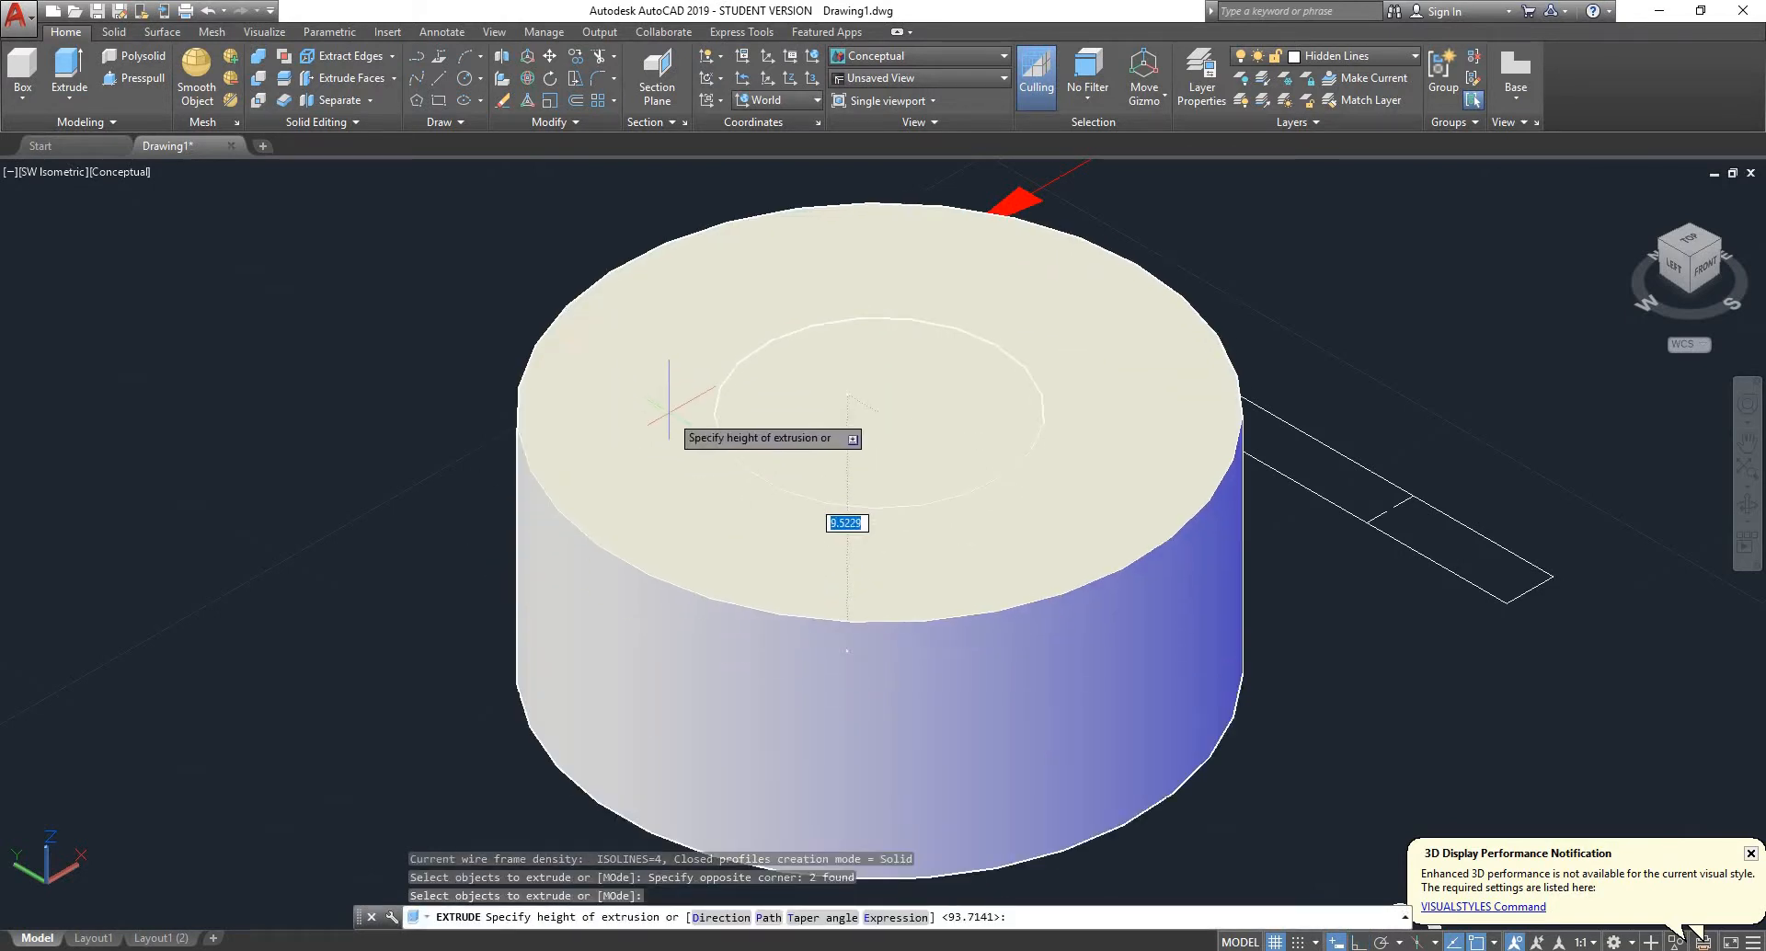
scroll(572, 543, "down", 4)
scroll(571, 543, "up", 3)
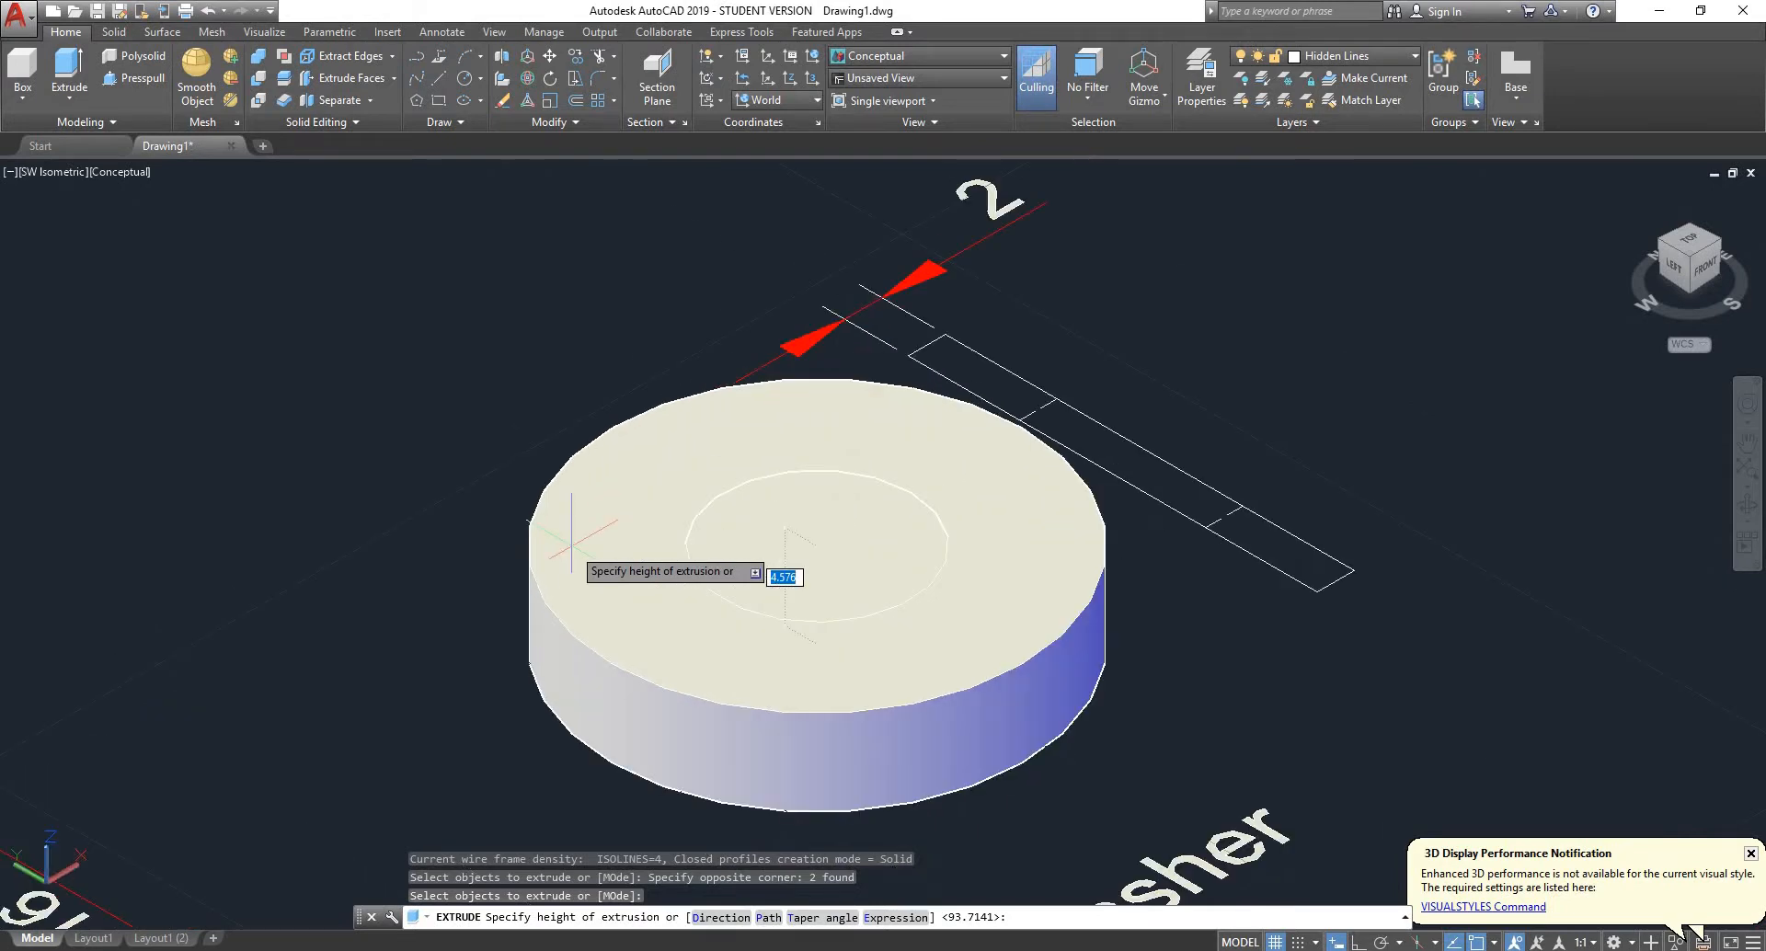
type("2")
key("Return")
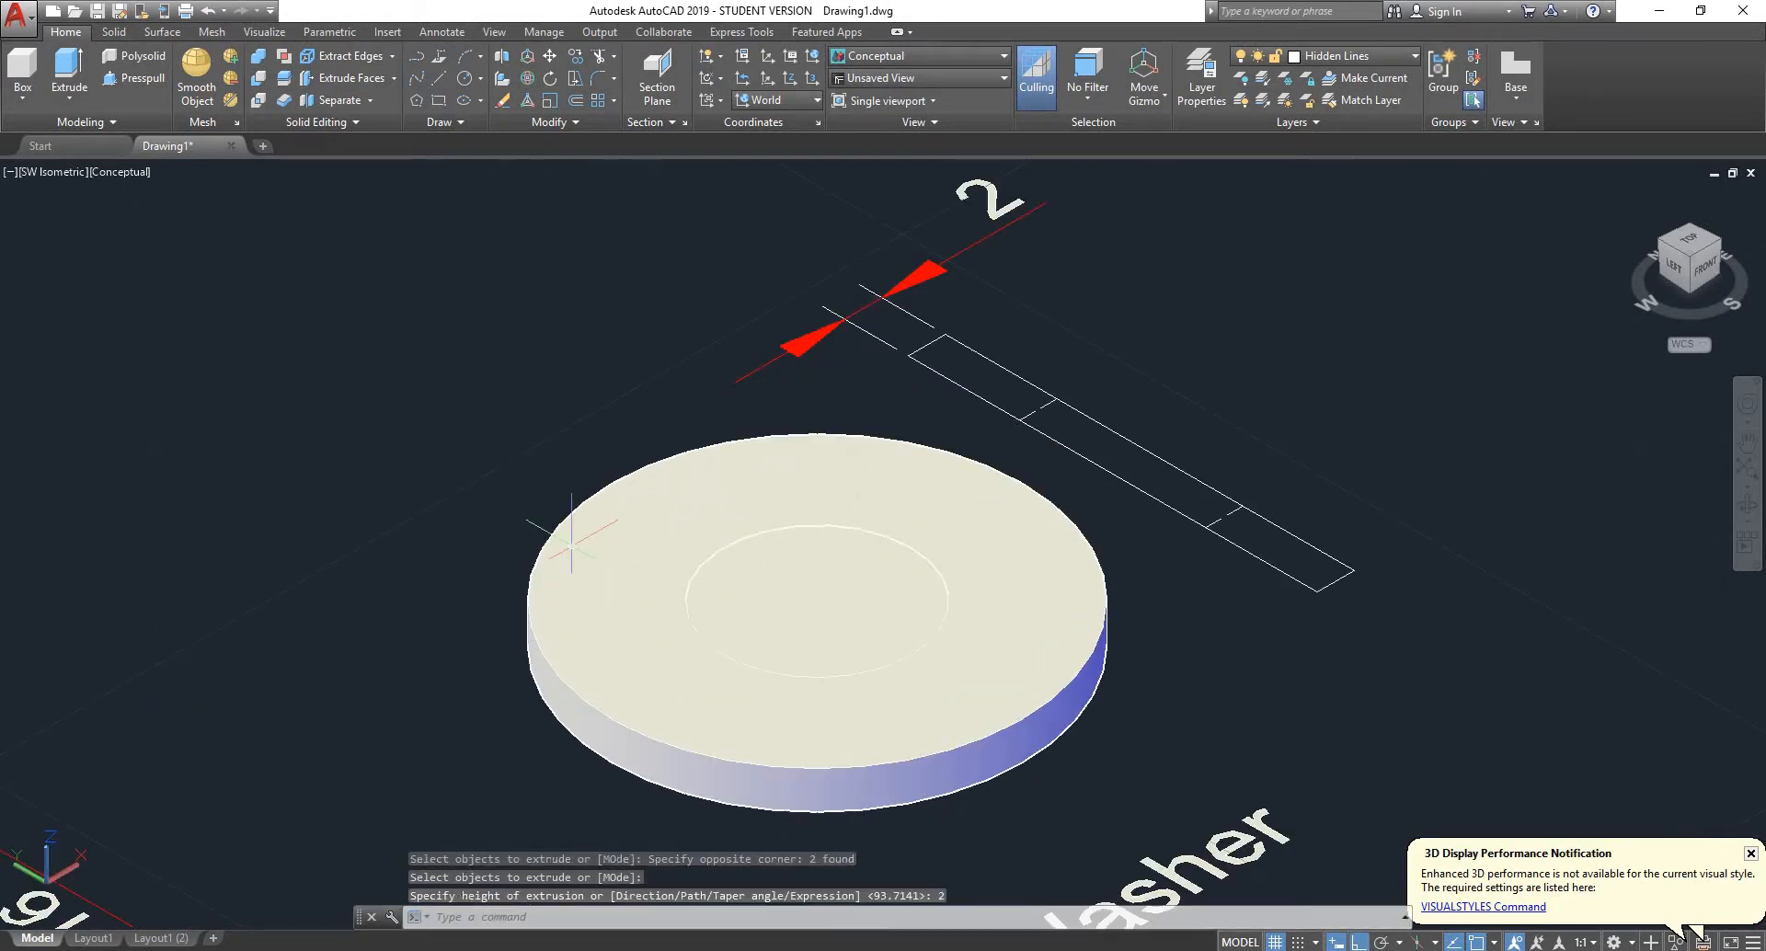
- Try deleting the inner cylinder from the washer disc, undo the deletion and the extrusion, and redo the extrusion
left_click(825, 603)
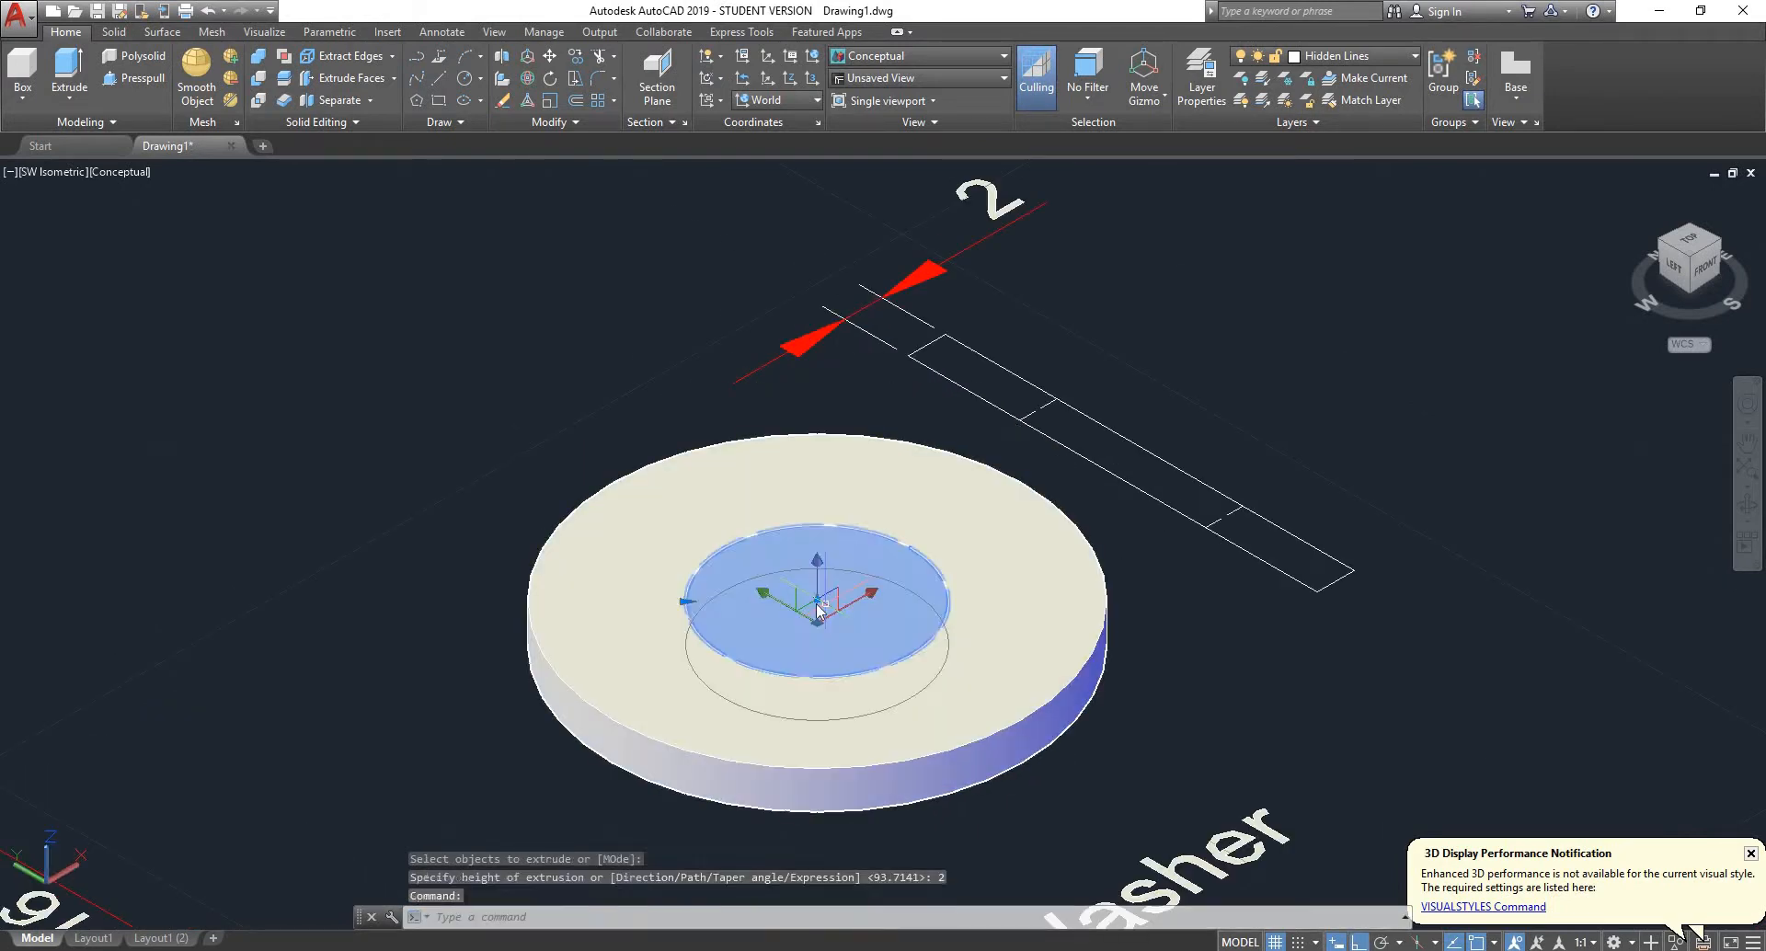
key("Escape")
left_click(647, 631)
key("Escape")
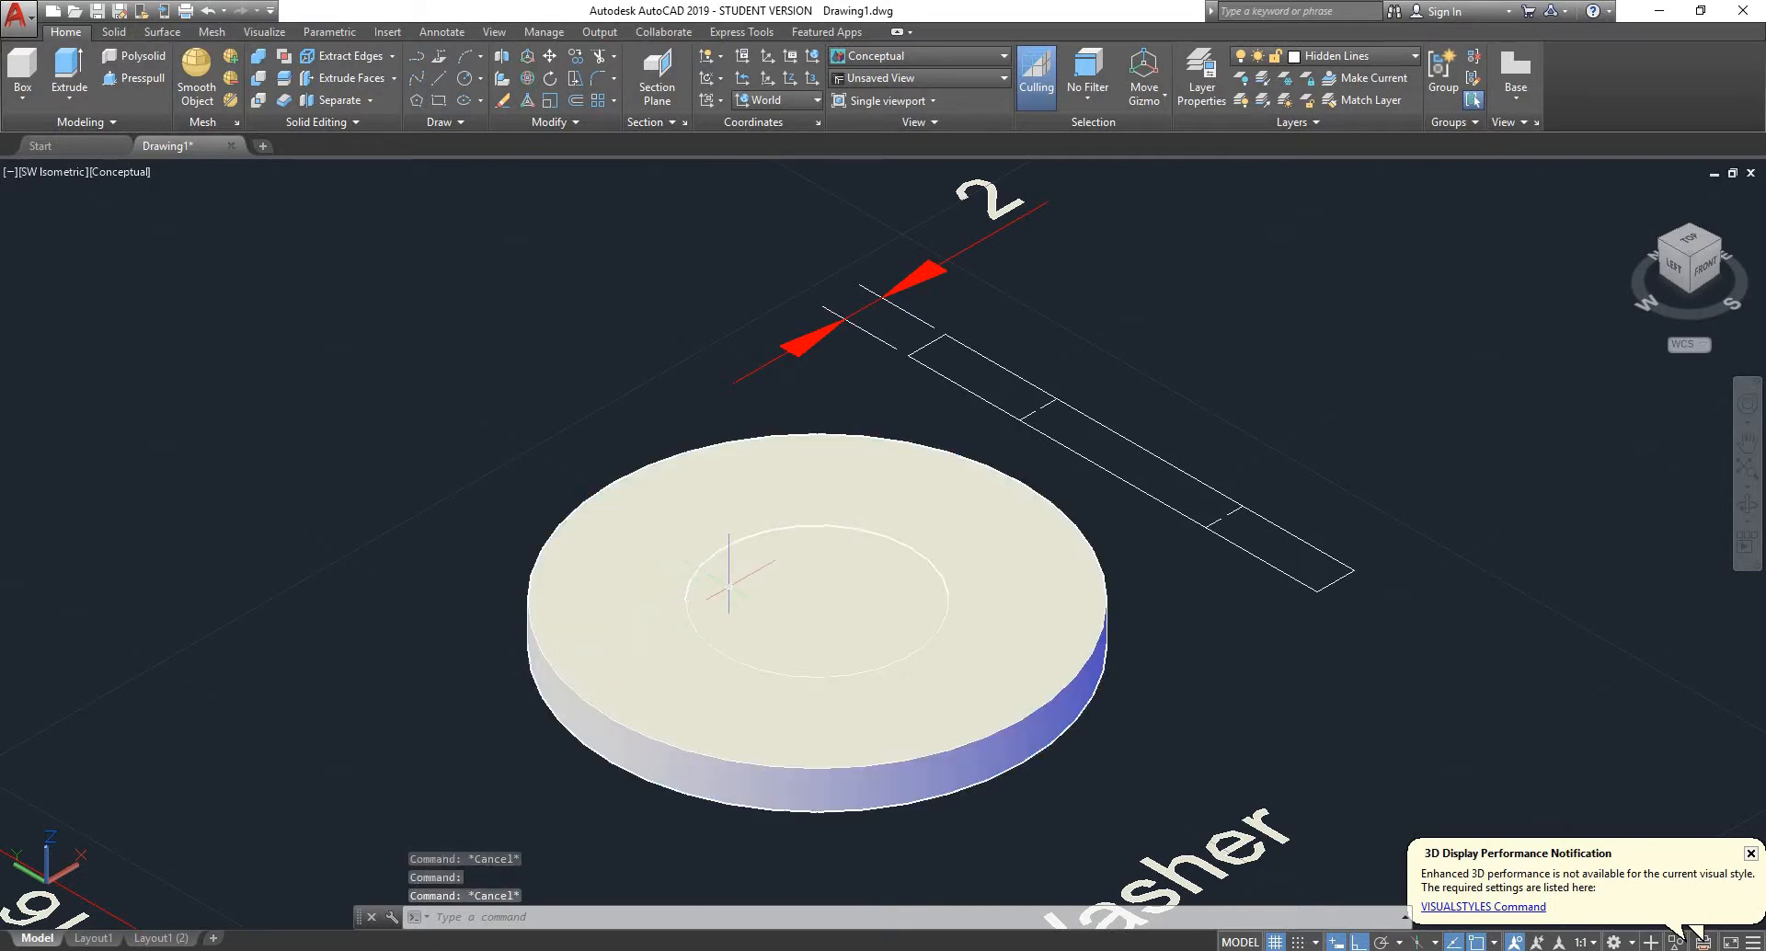
left_click(731, 593)
key("Delete")
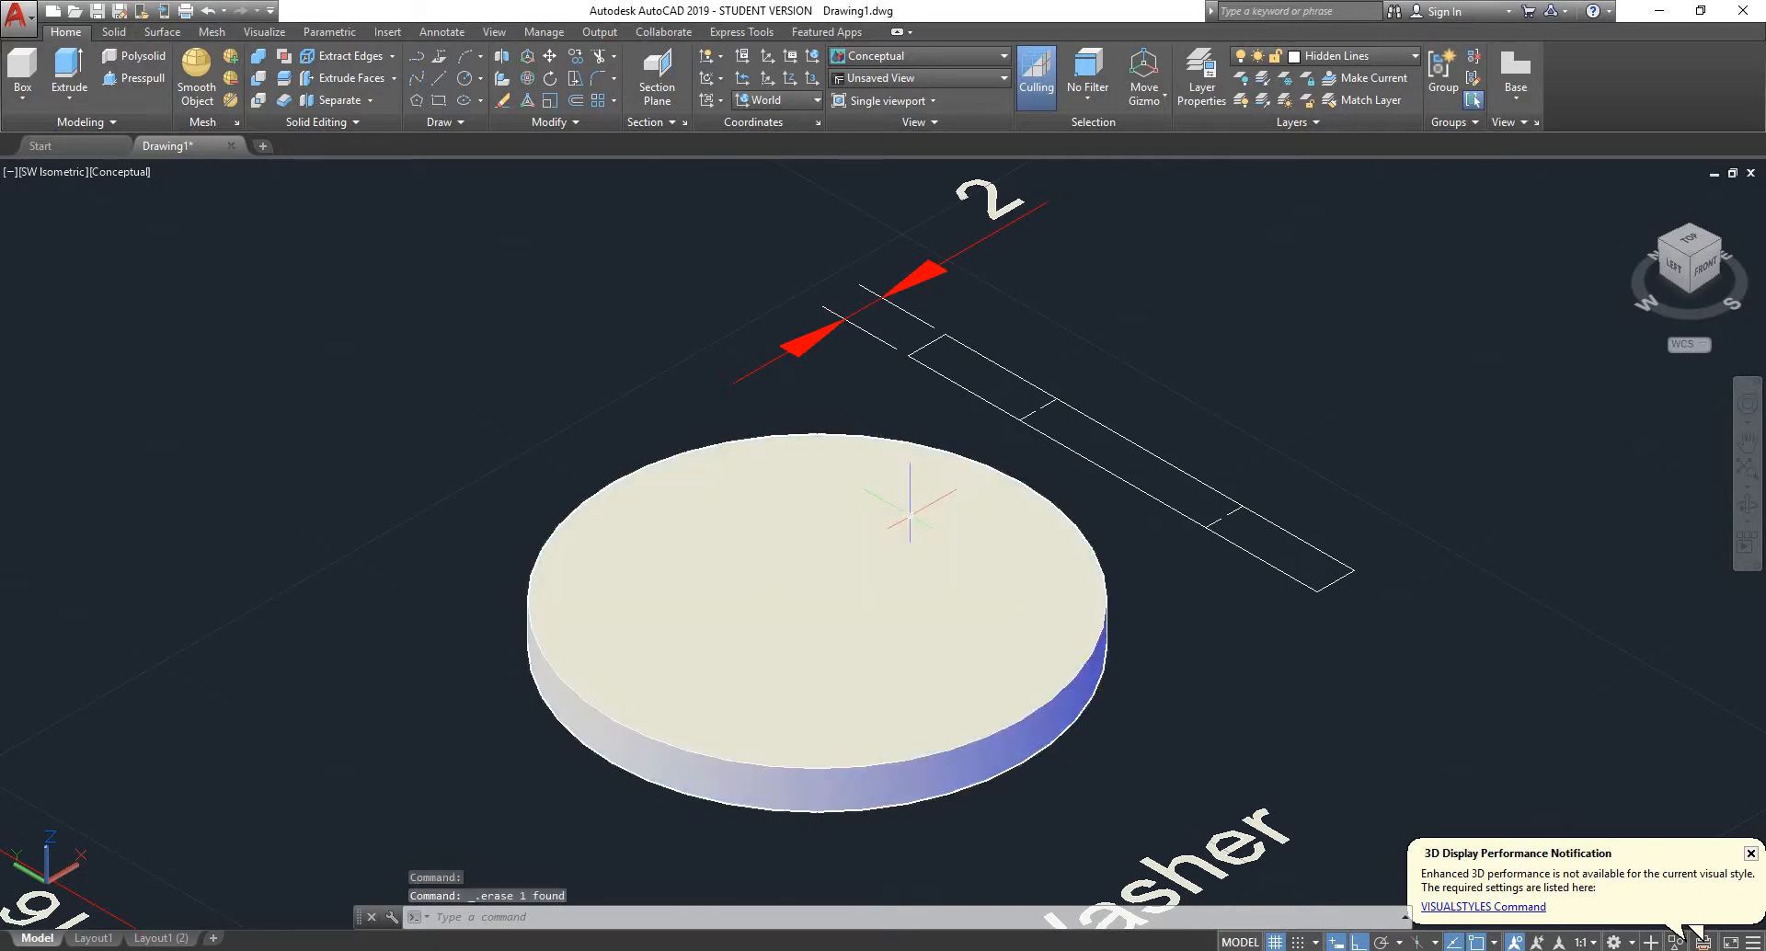
key("ctrl+z")
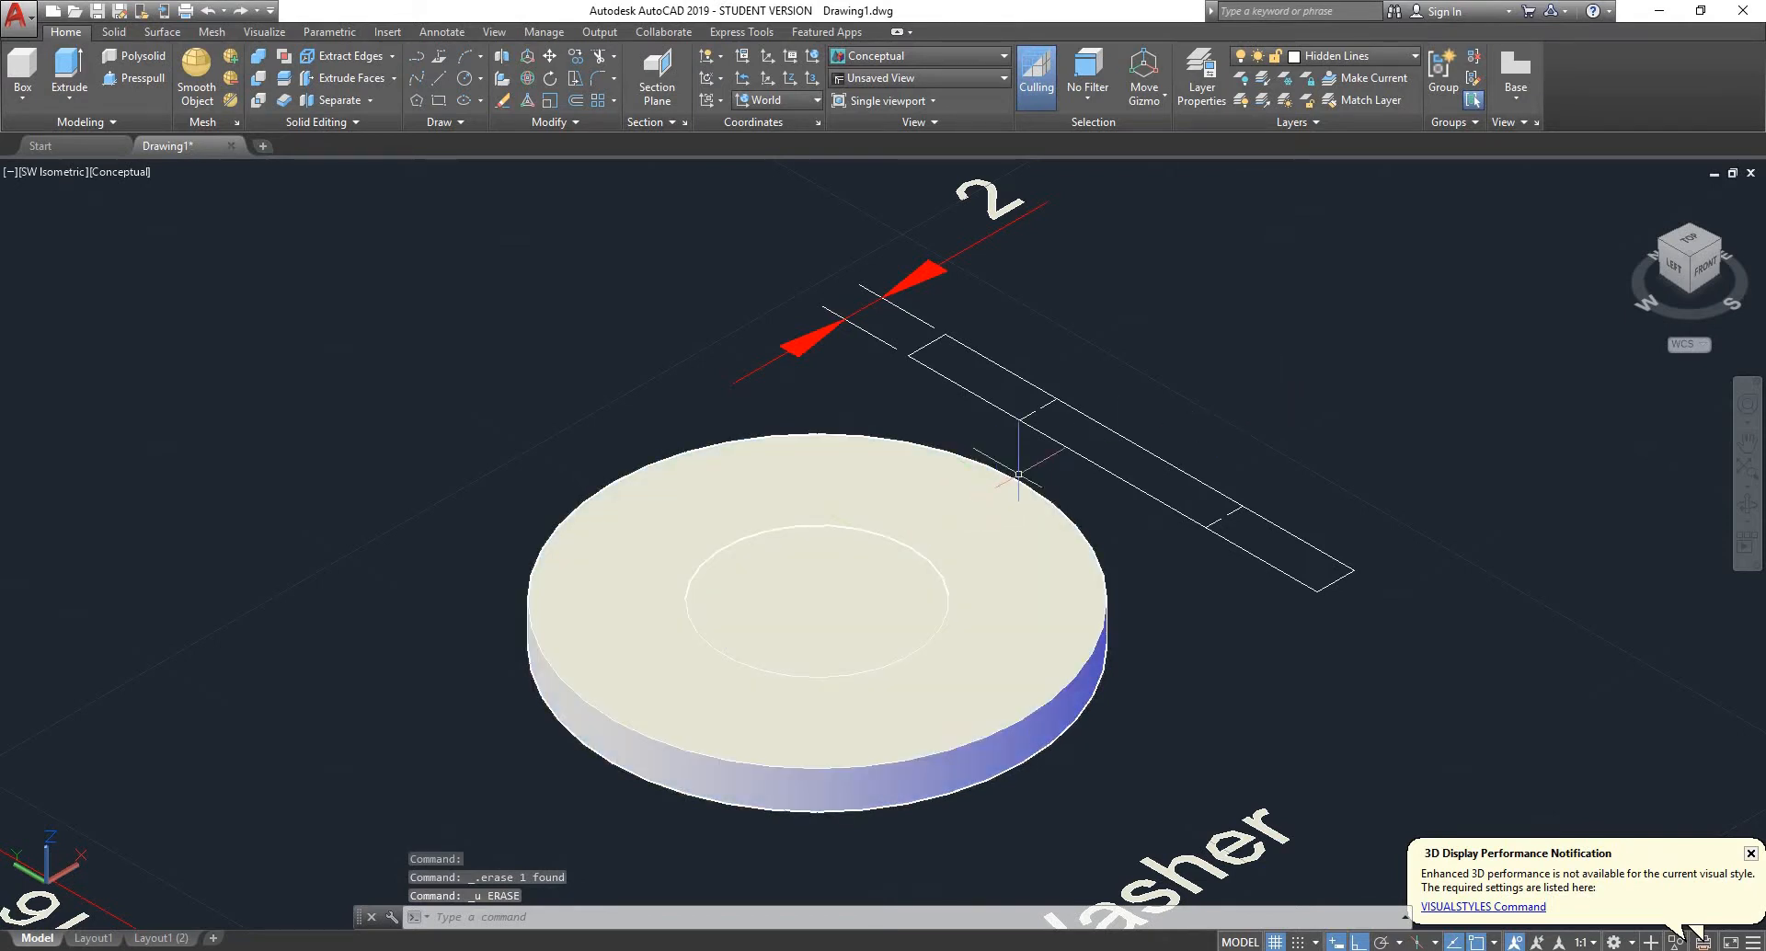
key("ctrl+z")
key("ctrl+y")
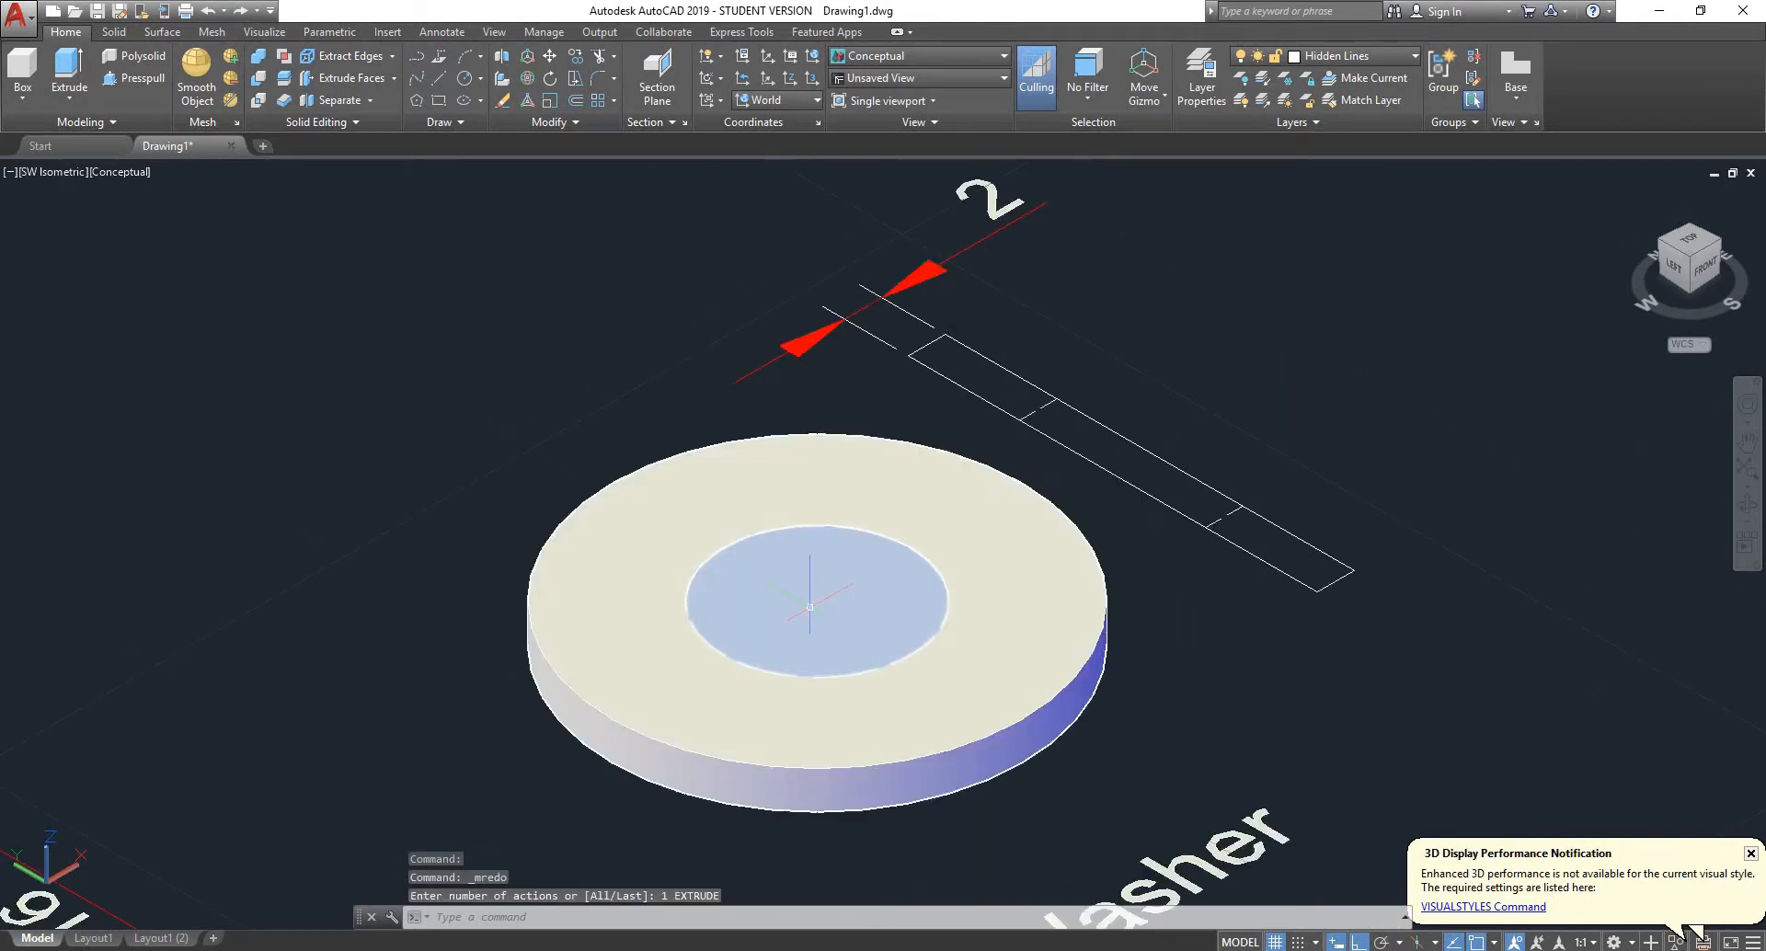
- Subtract the inner cylinder from the outer disc to cut the washer's central hole
scroll(845, 542, "up", 2)
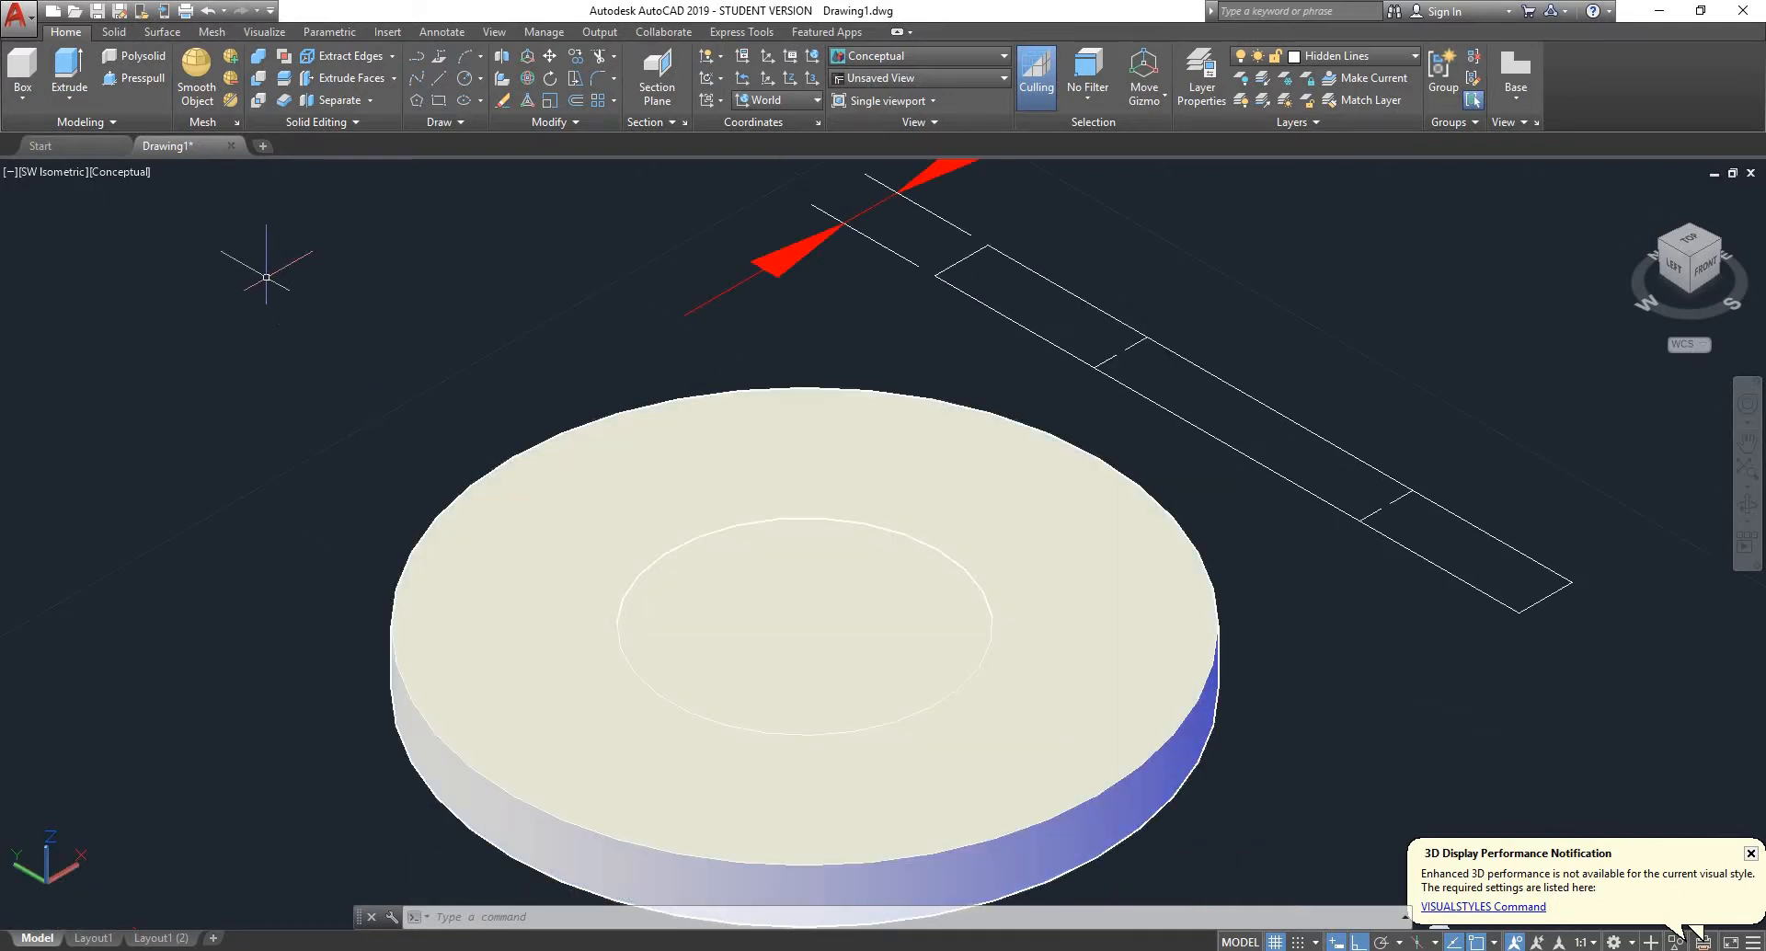
left_click(260, 83)
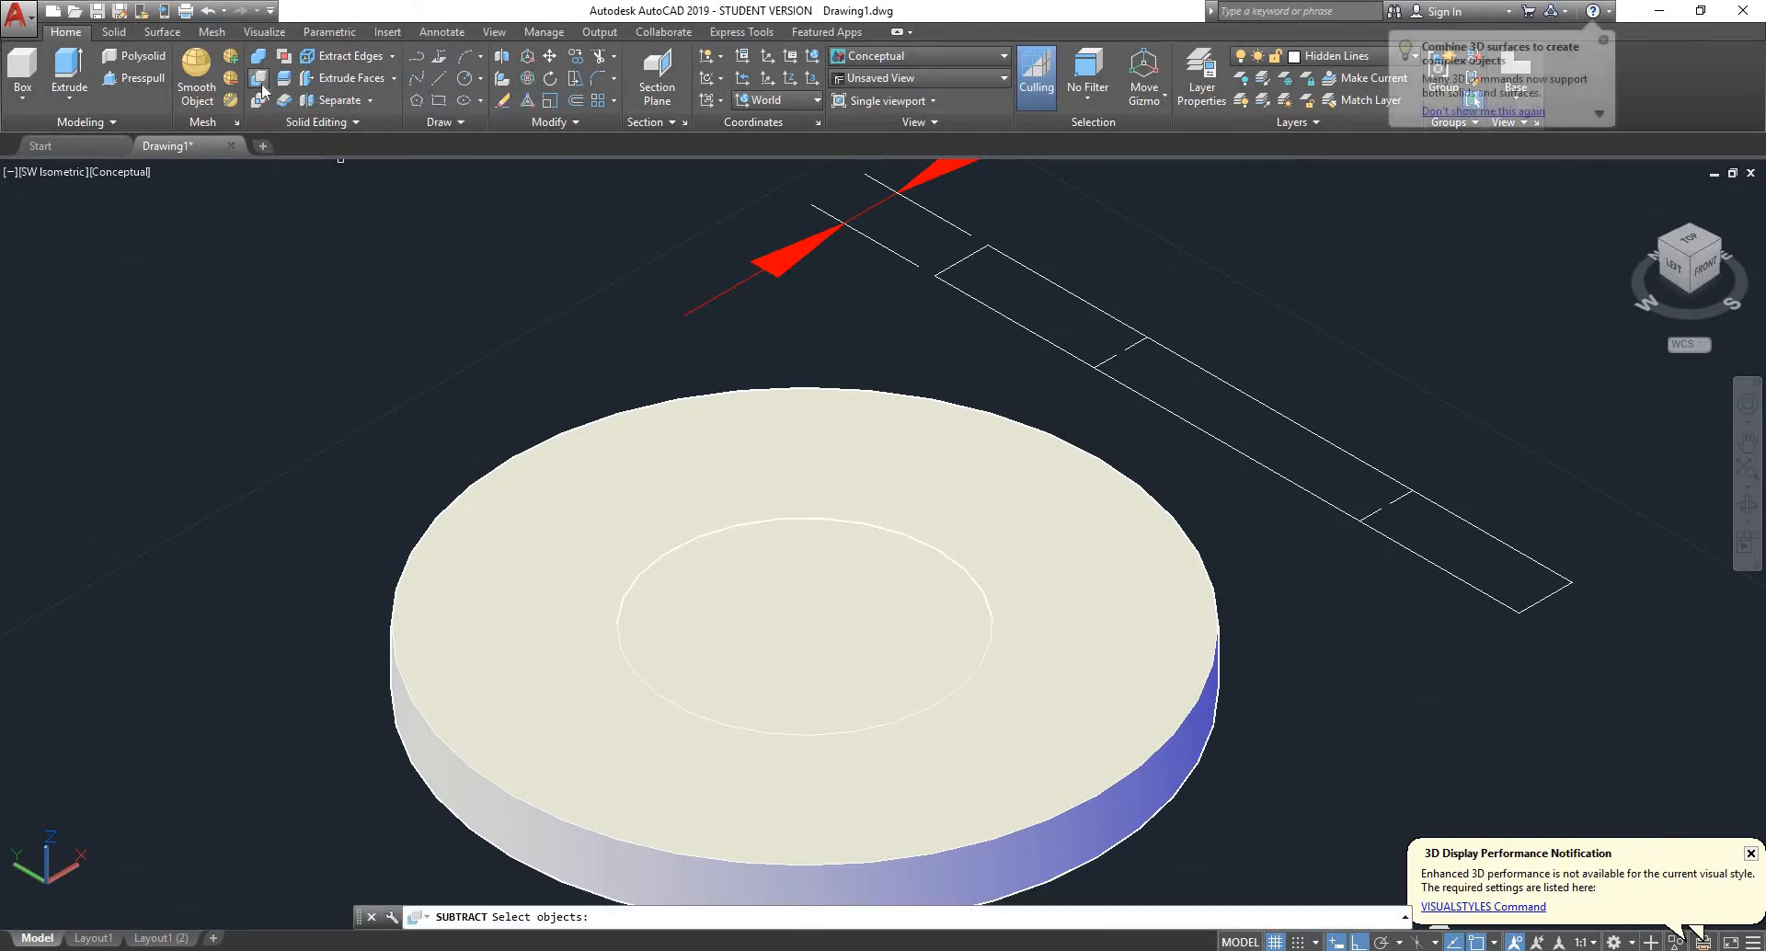
left_click(510, 542)
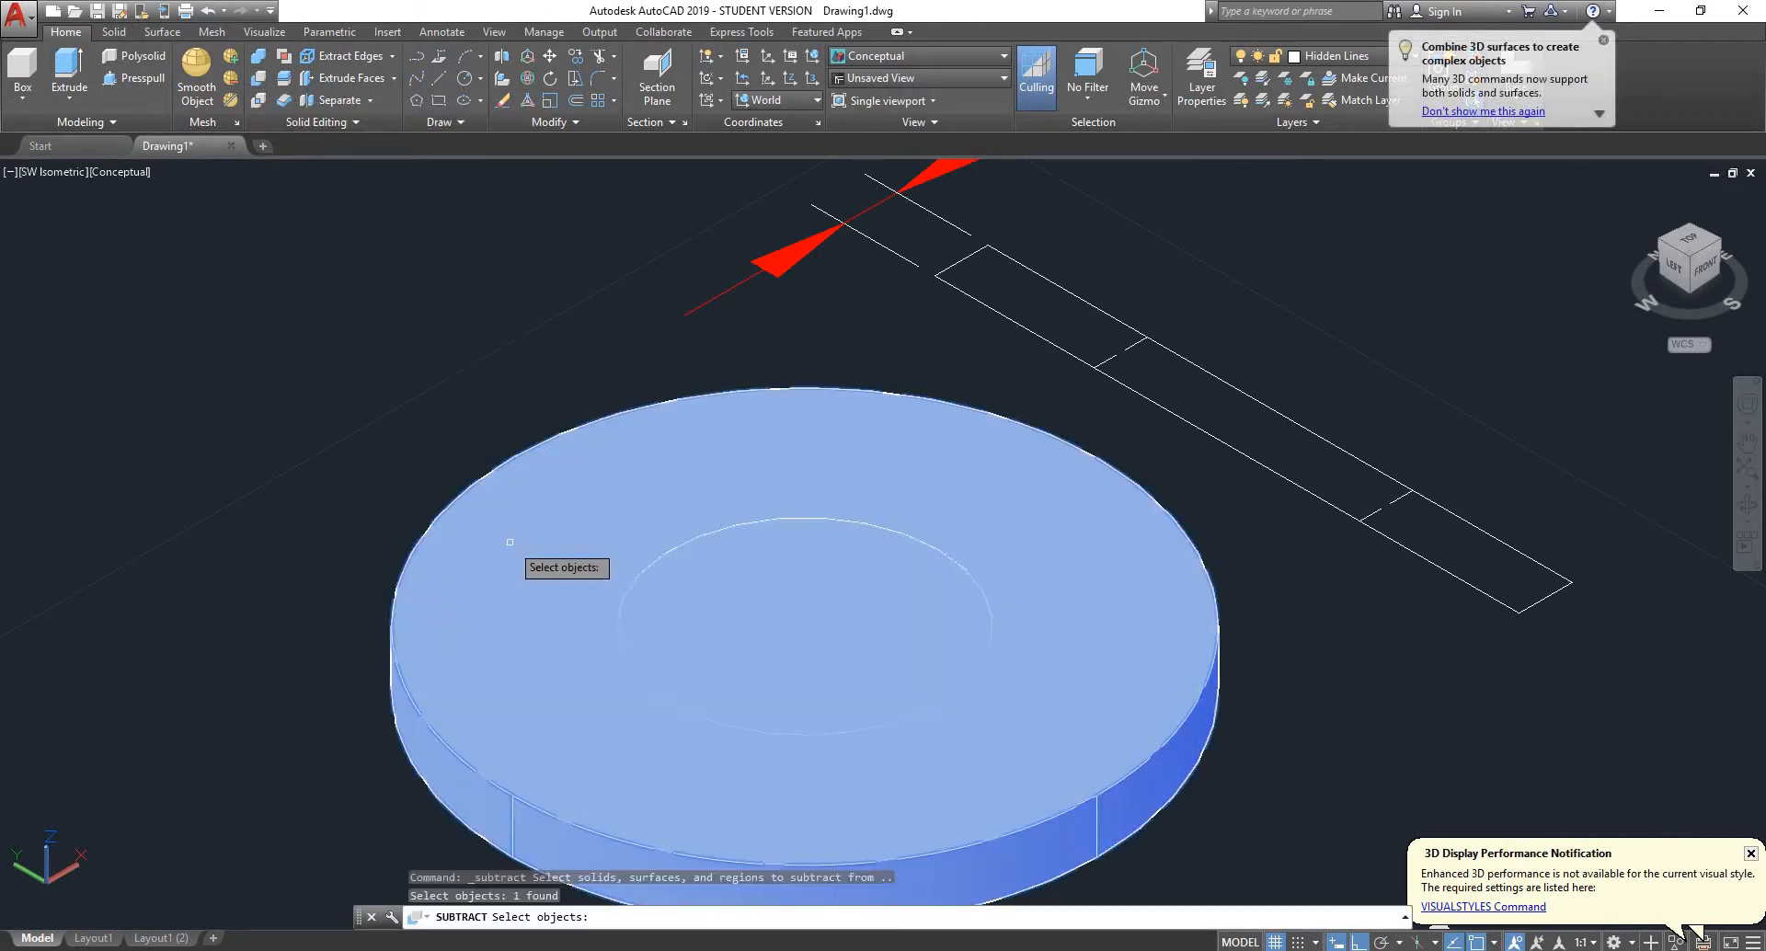
key("Return")
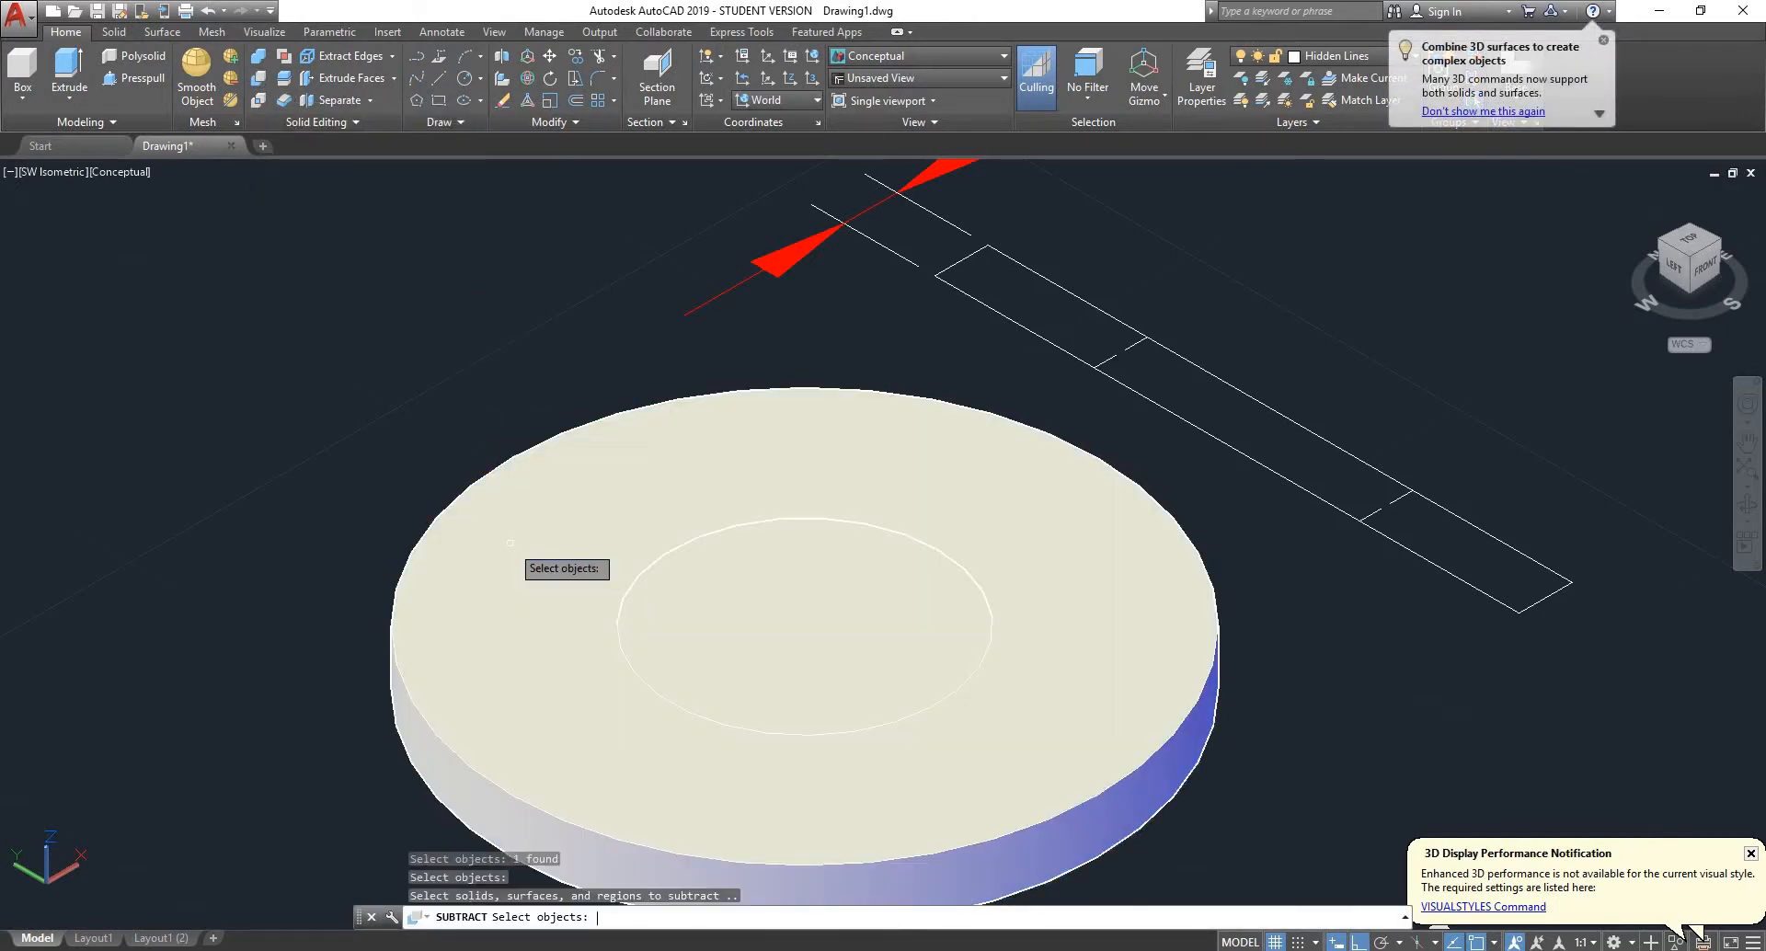
left_click(794, 601)
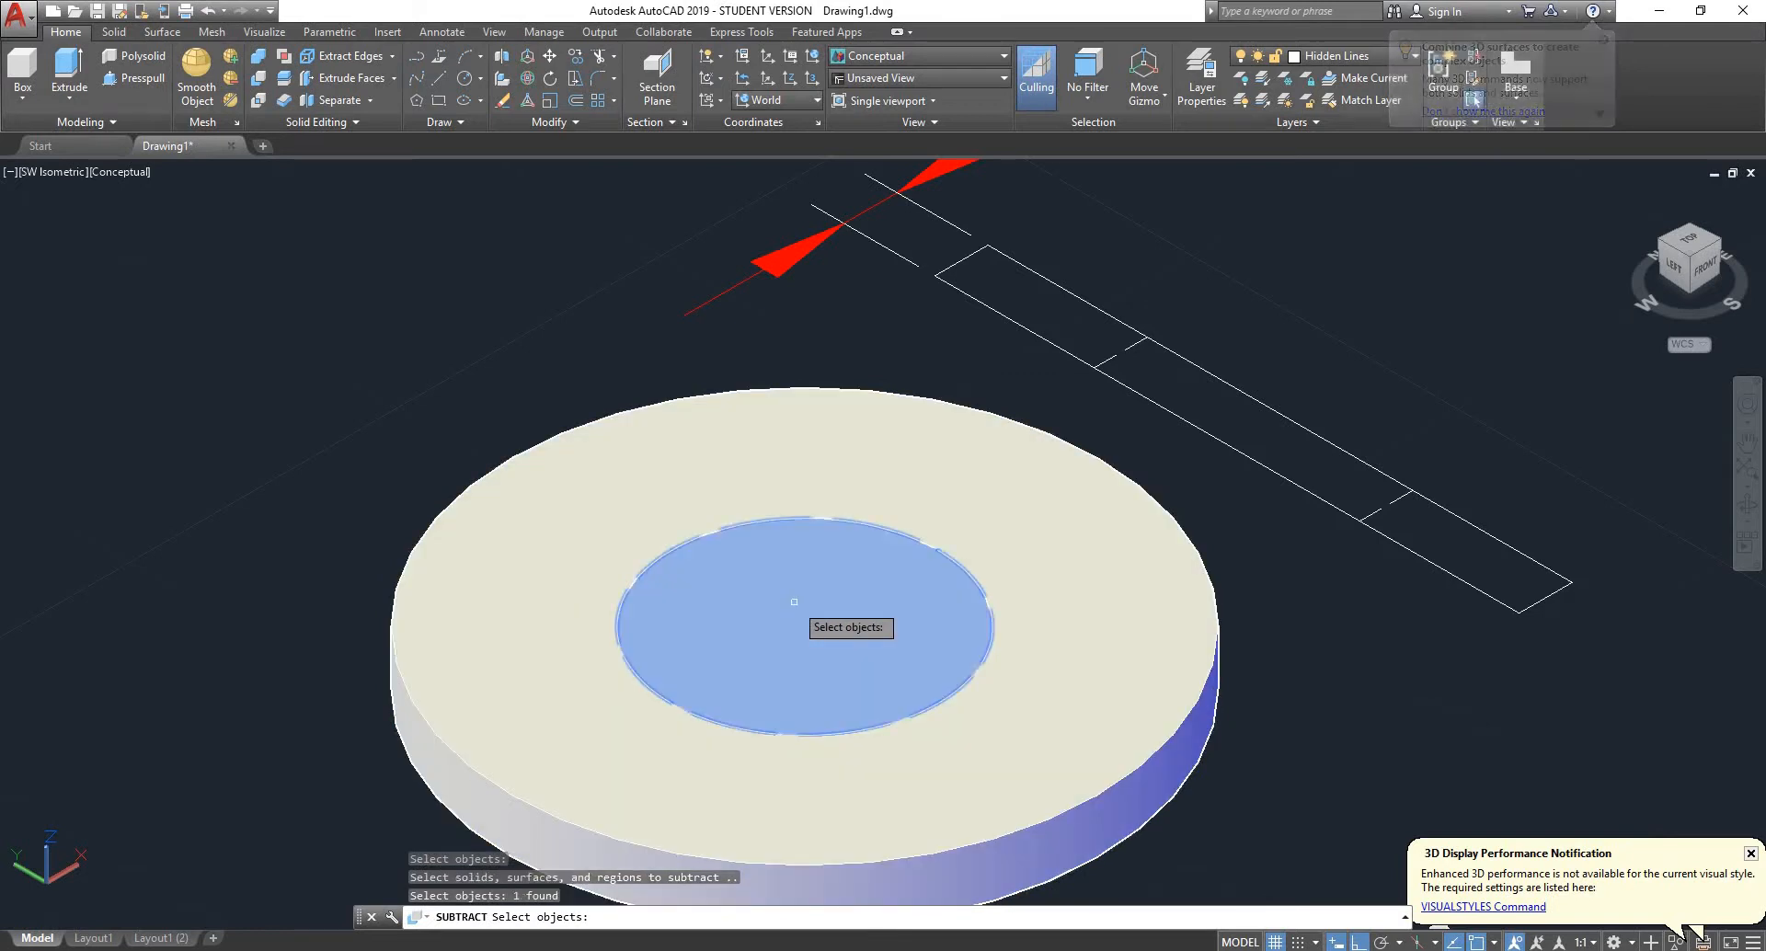
key("Return")
scroll(738, 555, "down", 6)
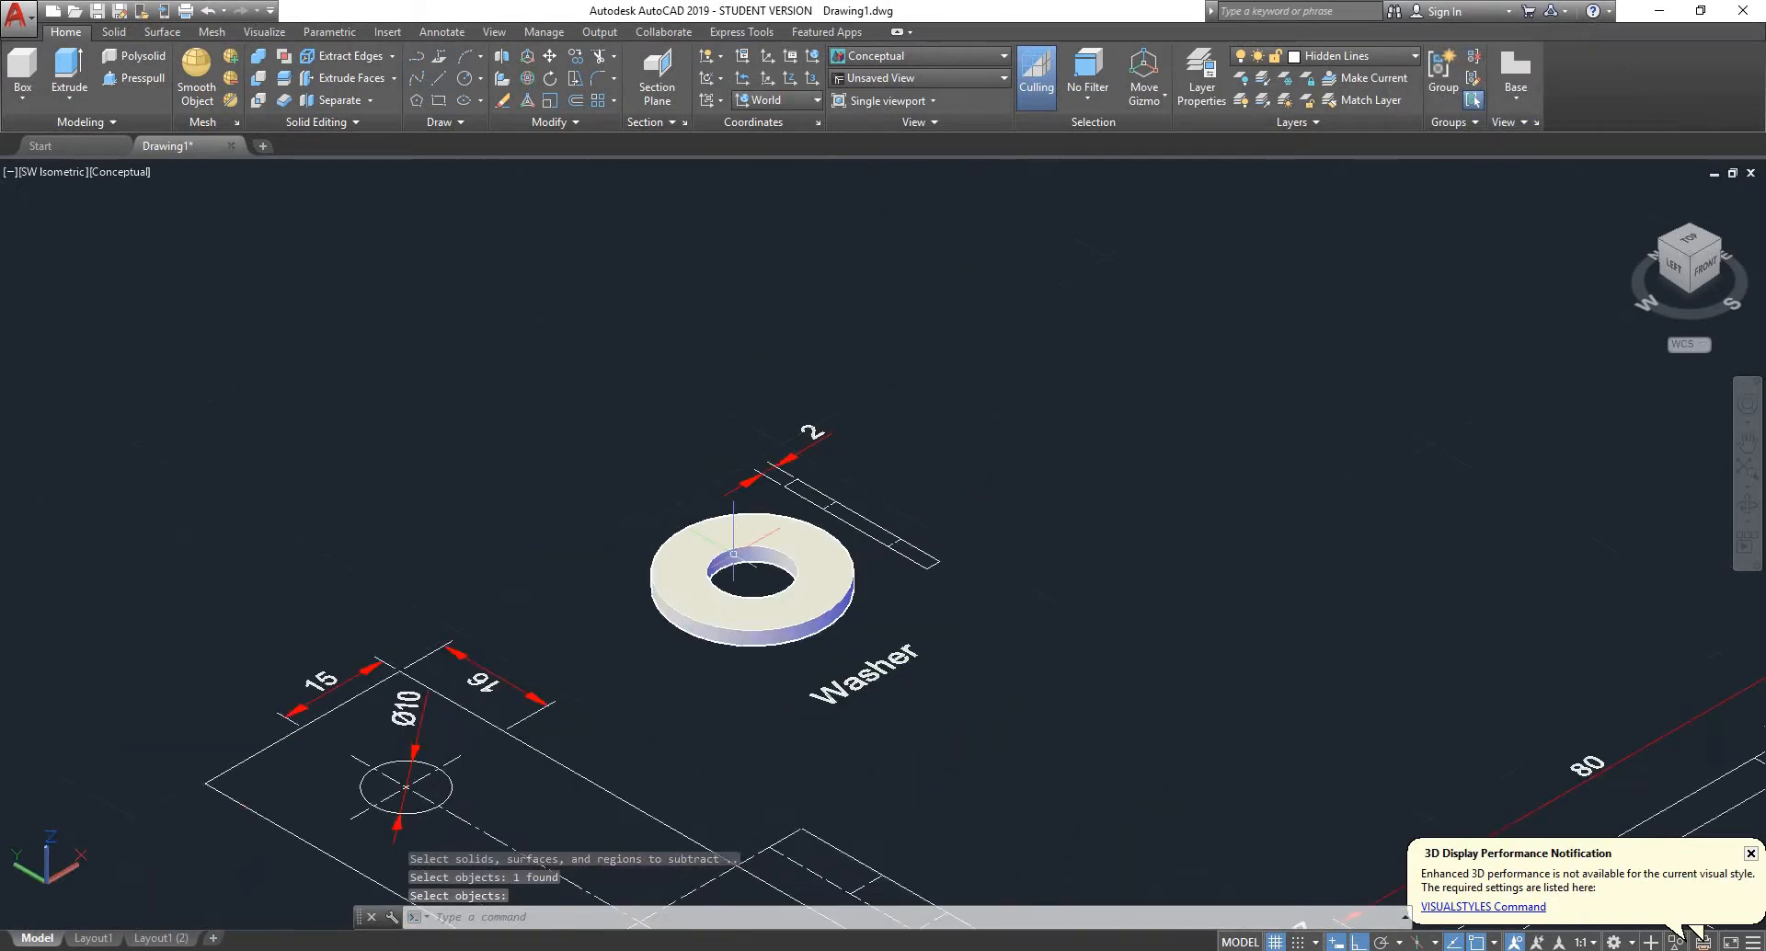
scroll(733, 554, "up", 3)
scroll(731, 533, "up", 2)
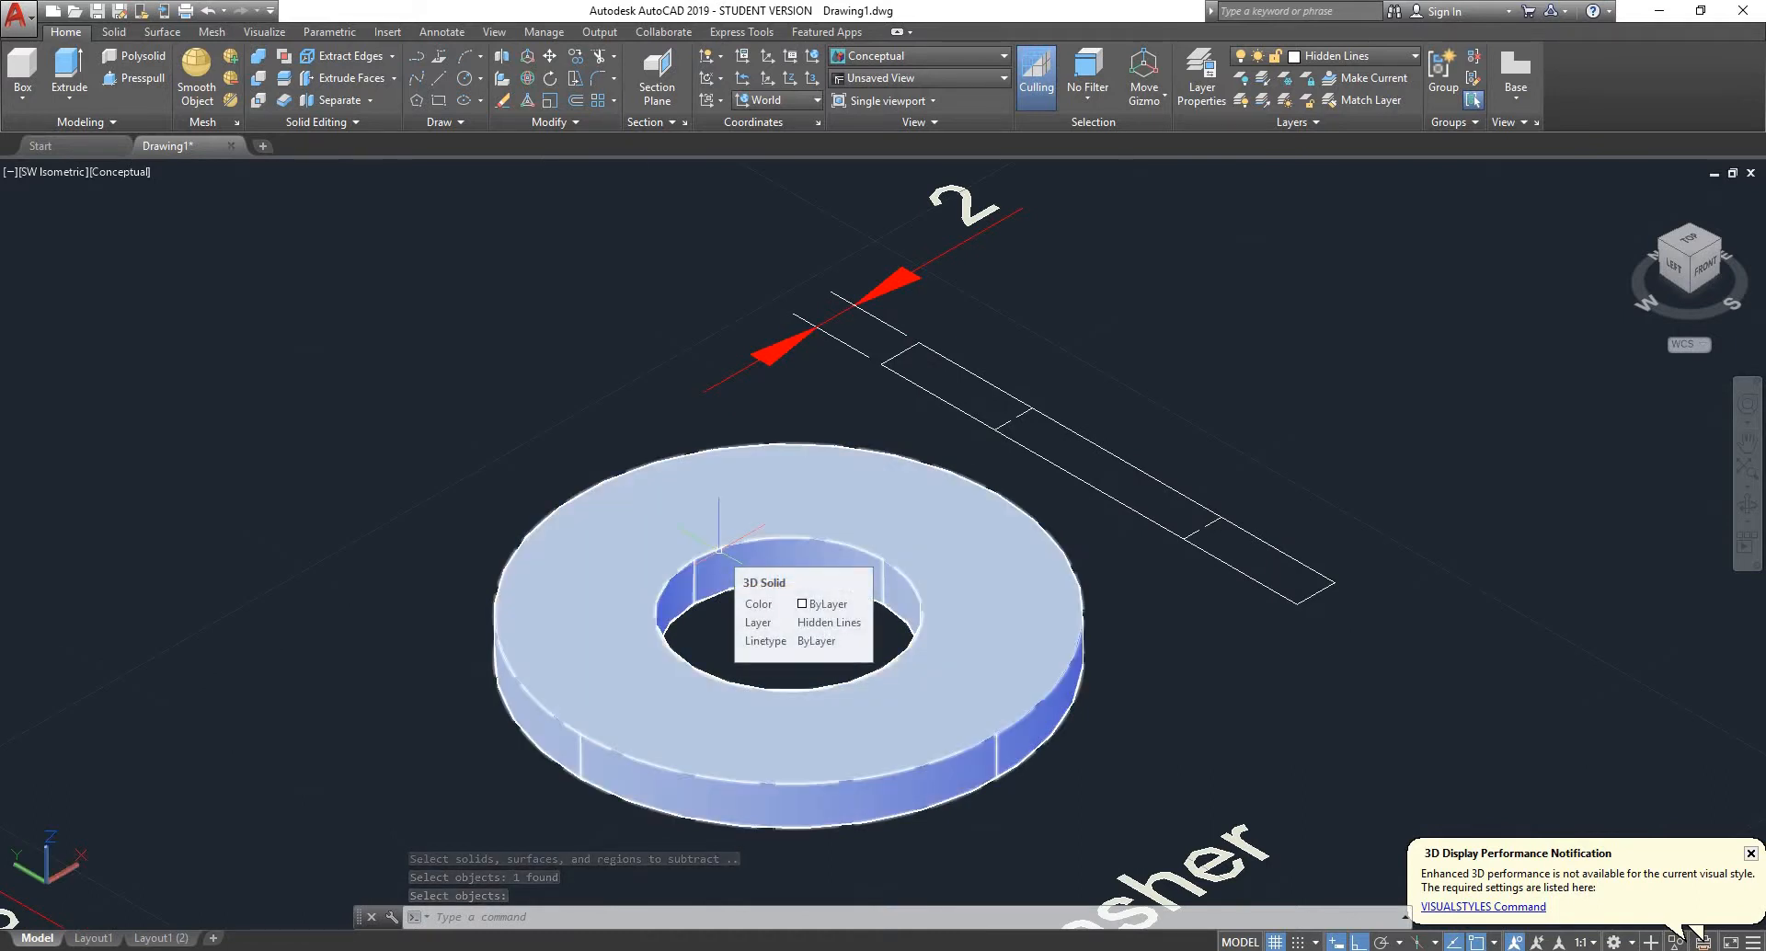
- Delete the washer's 3D solid
key("Return")
left_click(718, 550)
key("Delete")
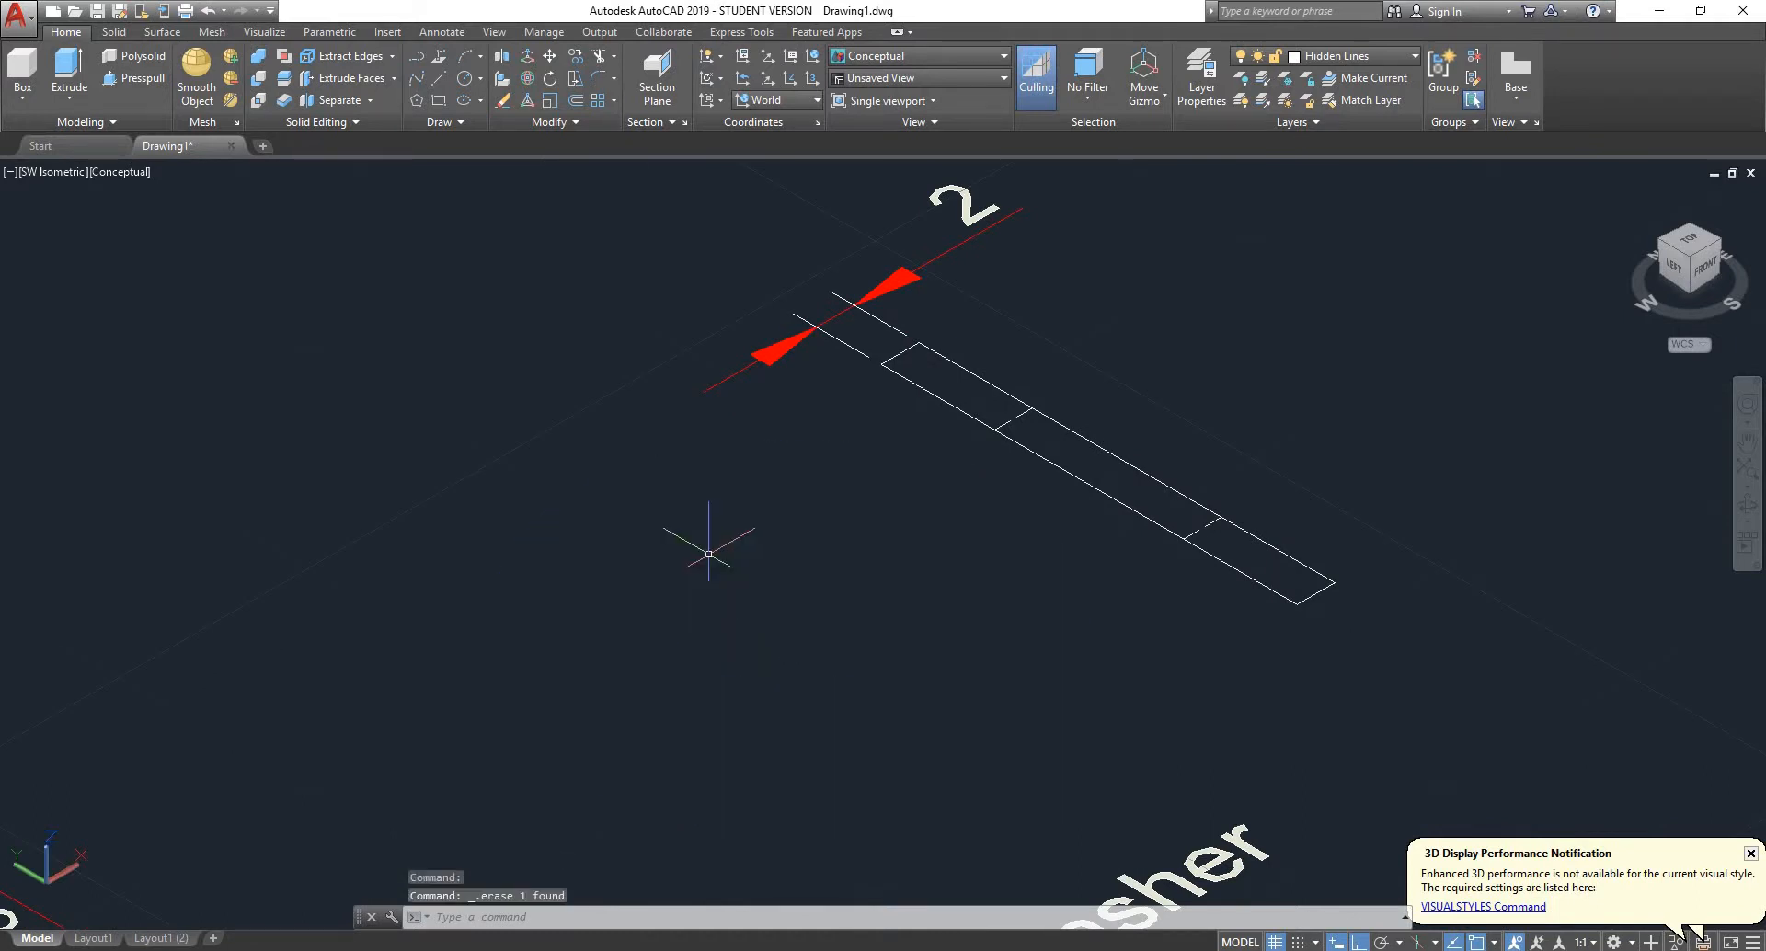
- Undo the washer's deletion, subtraction and extrusion to return to its two flat circles
key("ctrl+z")
key("ctrl+z")
key("ctrl+z")
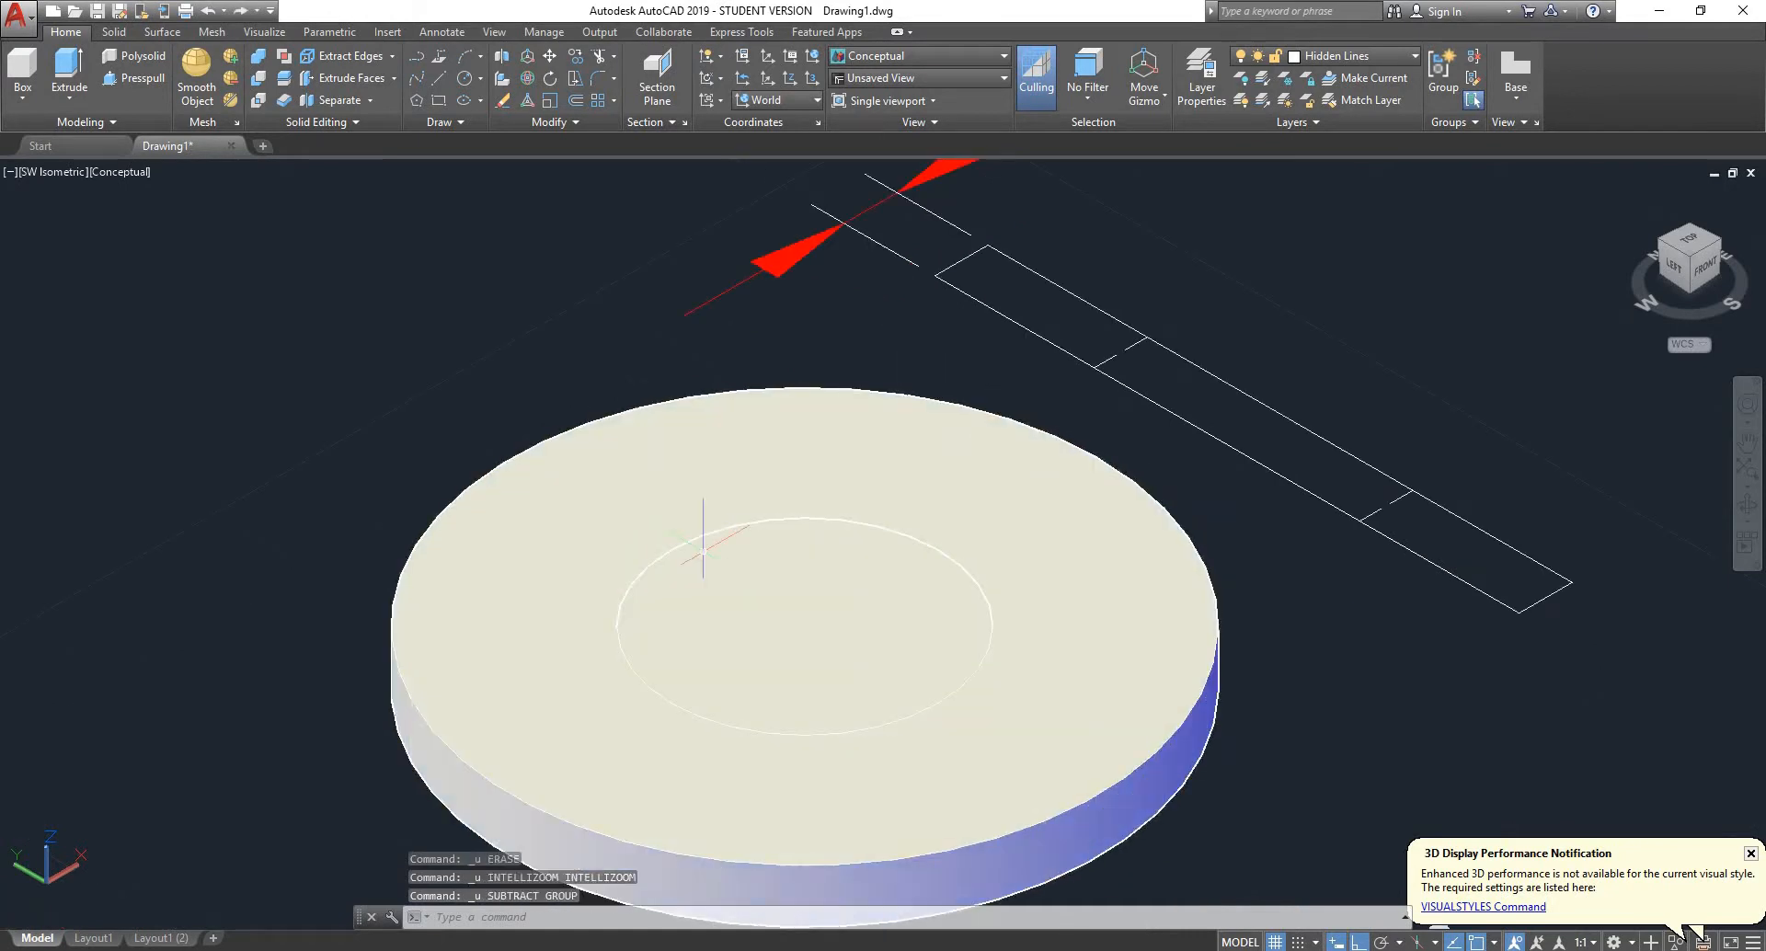
key("ctrl+z")
key("ctrl+z")
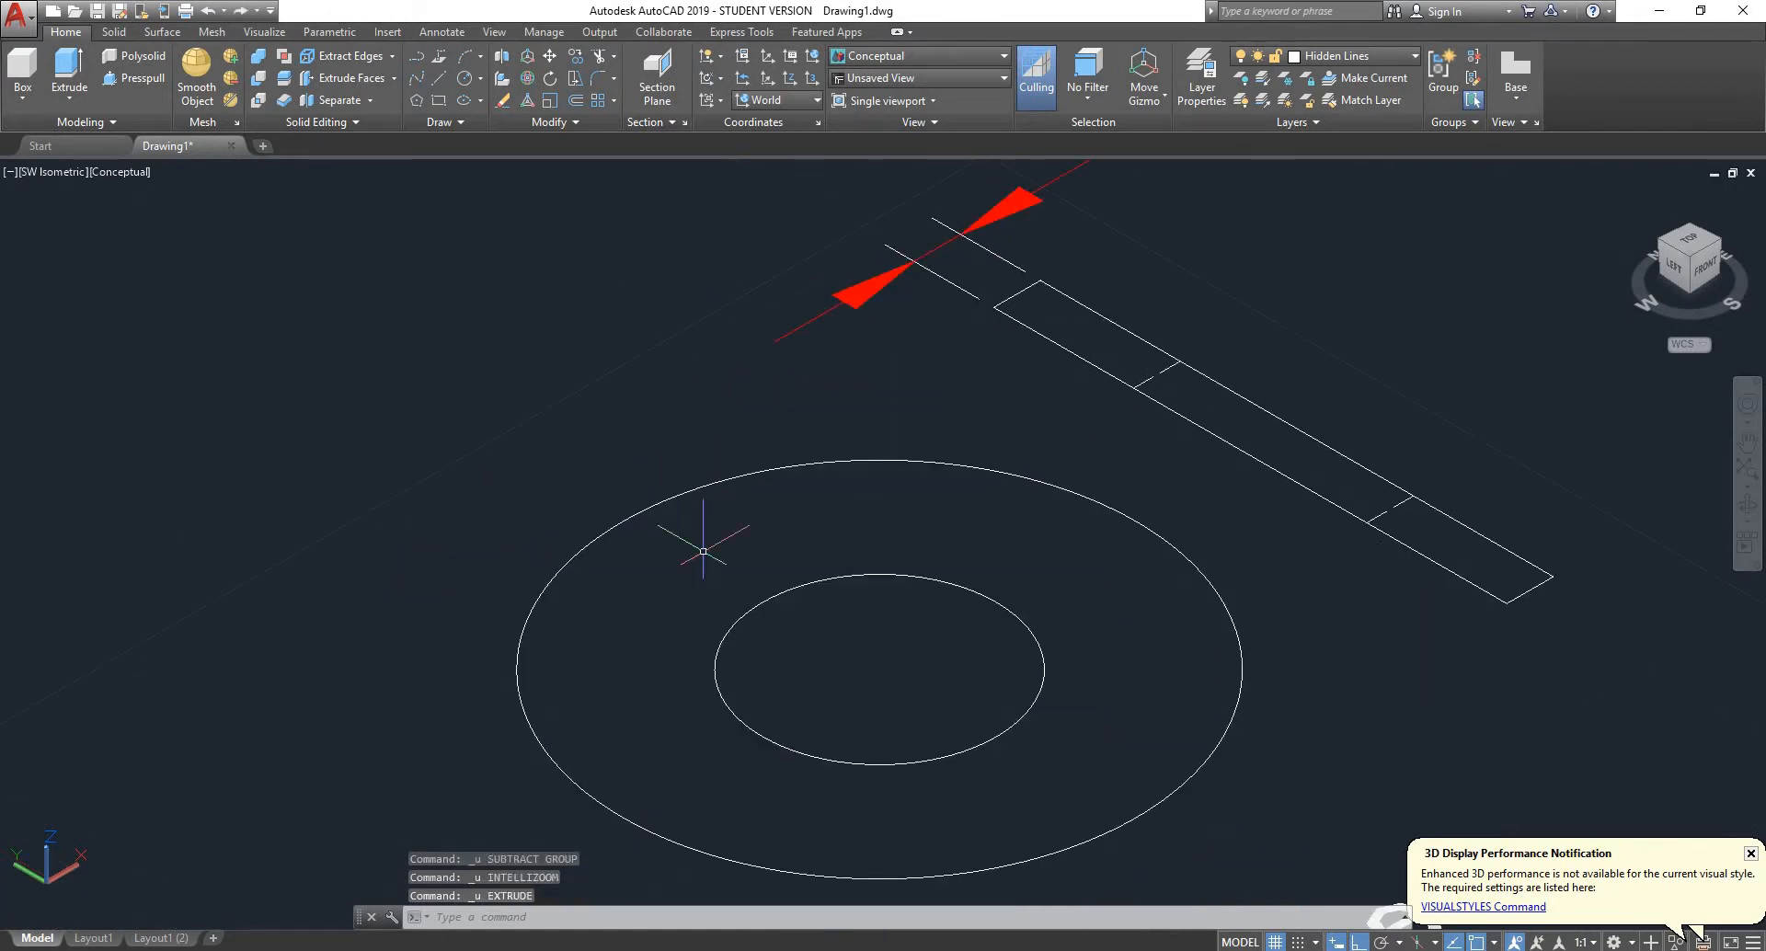
- Presspull the ring area between the washer's two circles to a height of 2
left_click(134, 78)
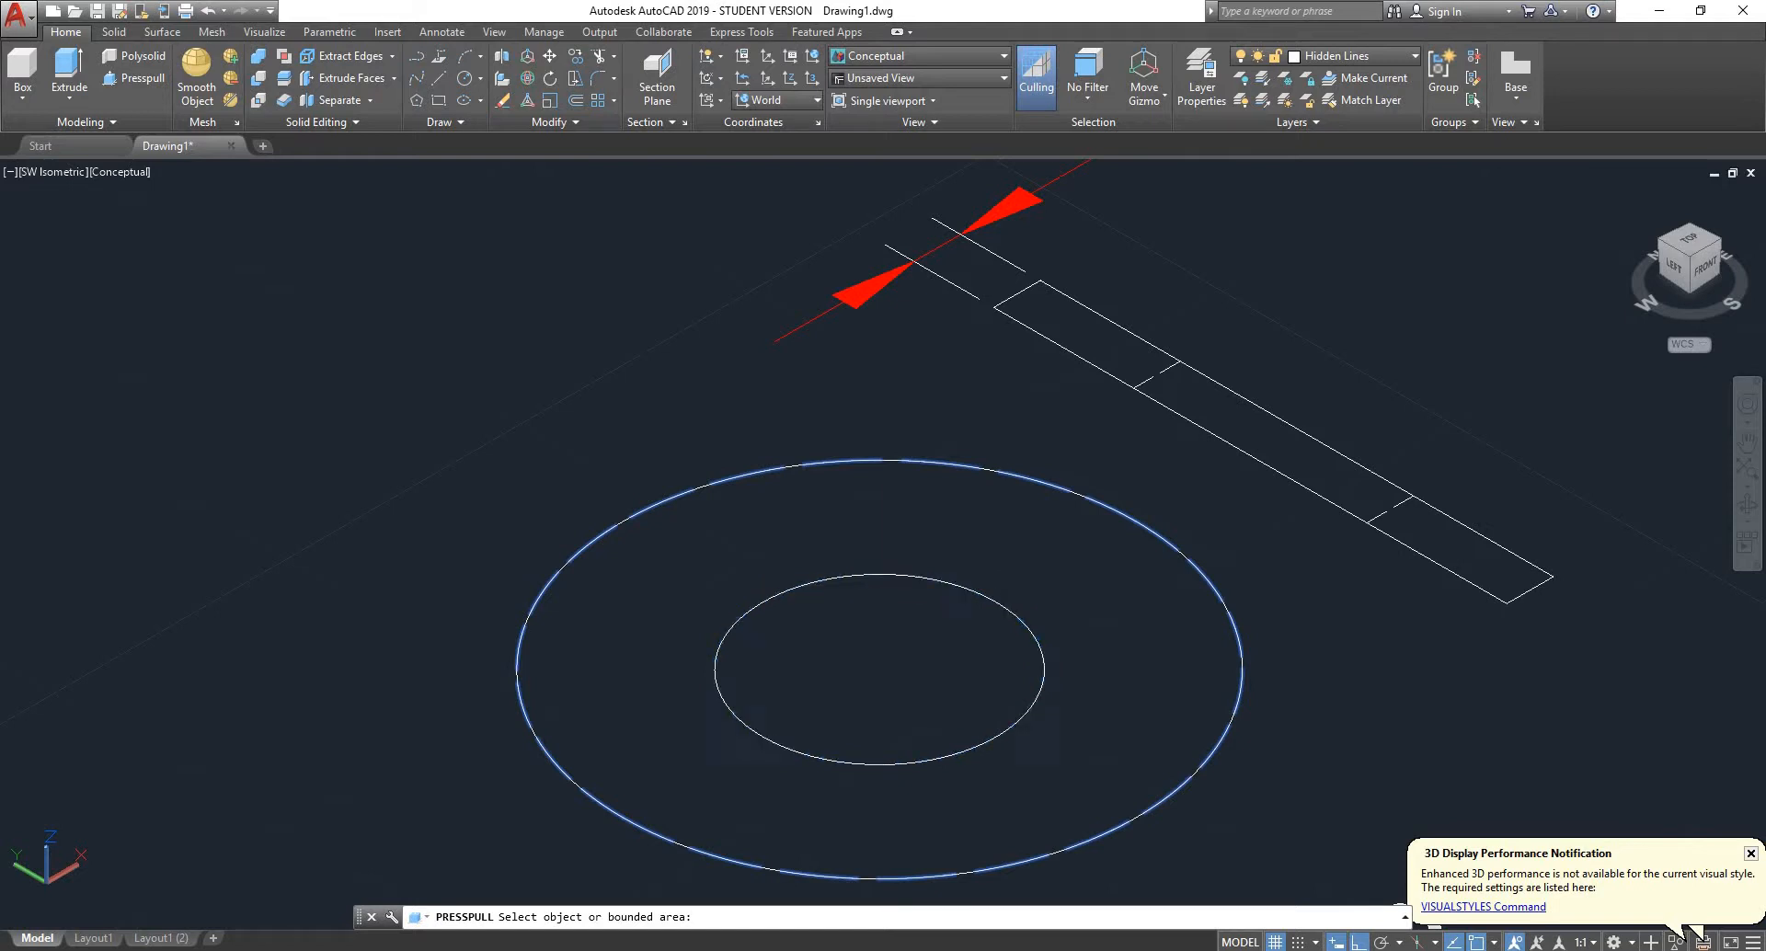
left_click(749, 562)
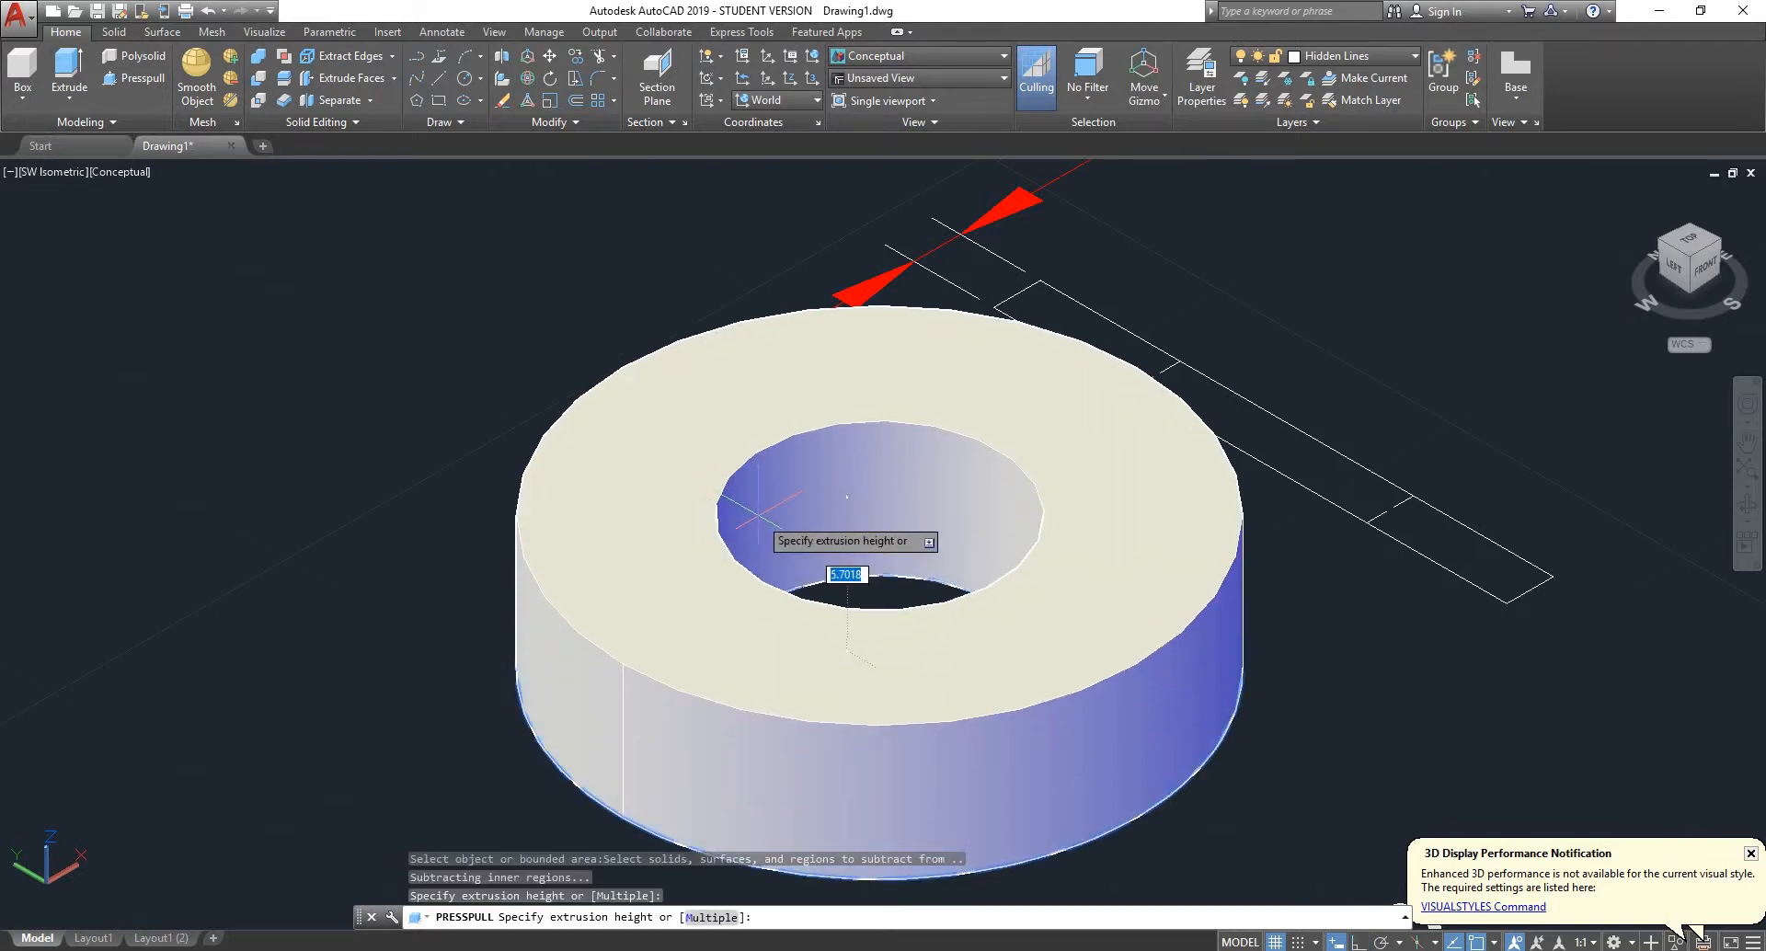
type("2")
key("Return")
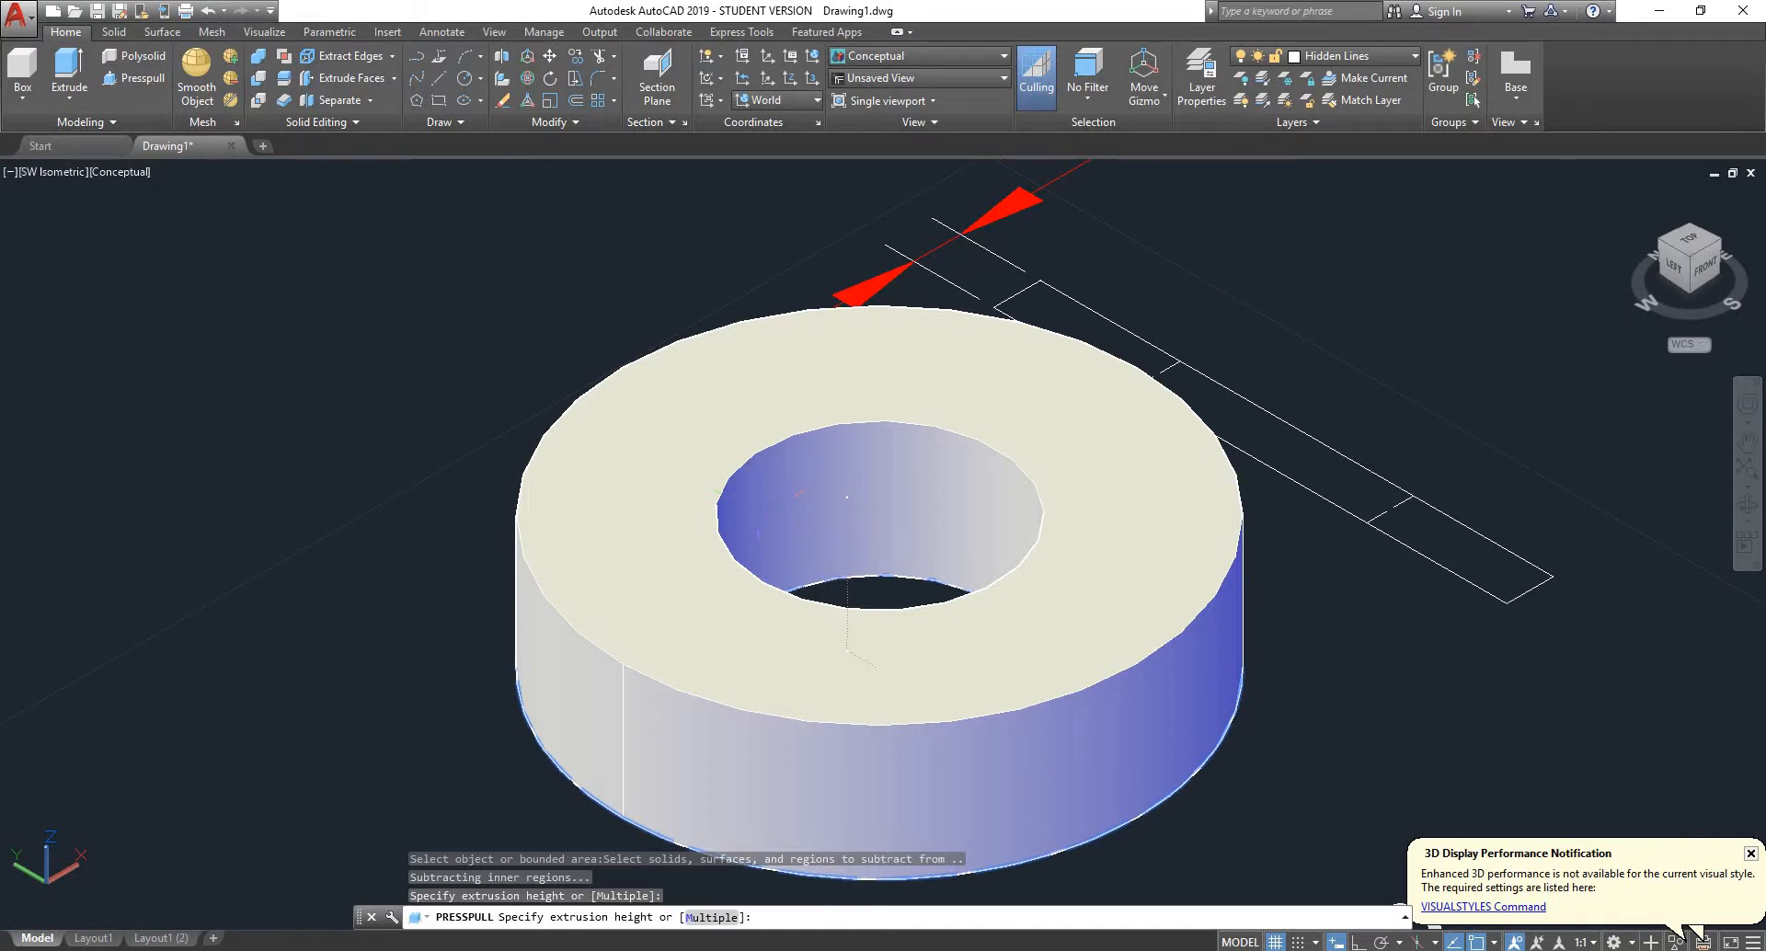
- Extrude the pin's 3 mm diameter circle in the upper drawing copy to a height of 20
scroll(1136, 437, "down", 10)
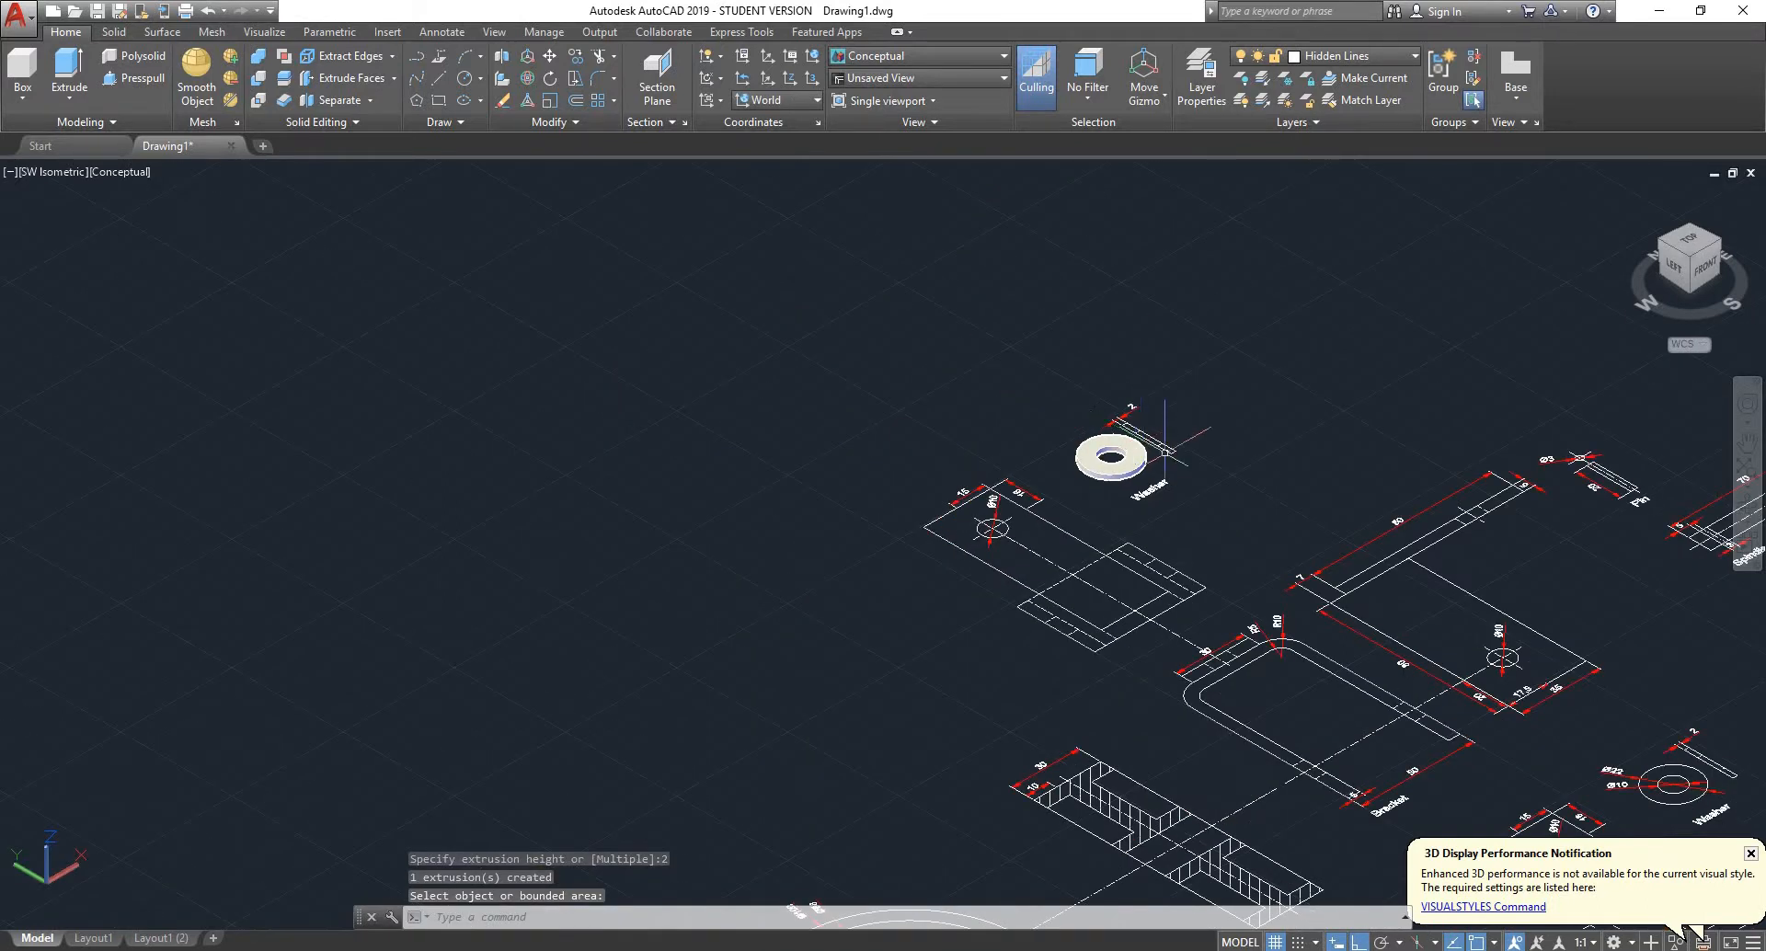
scroll(1165, 450, "down", 3)
scroll(1166, 451, "down", 3)
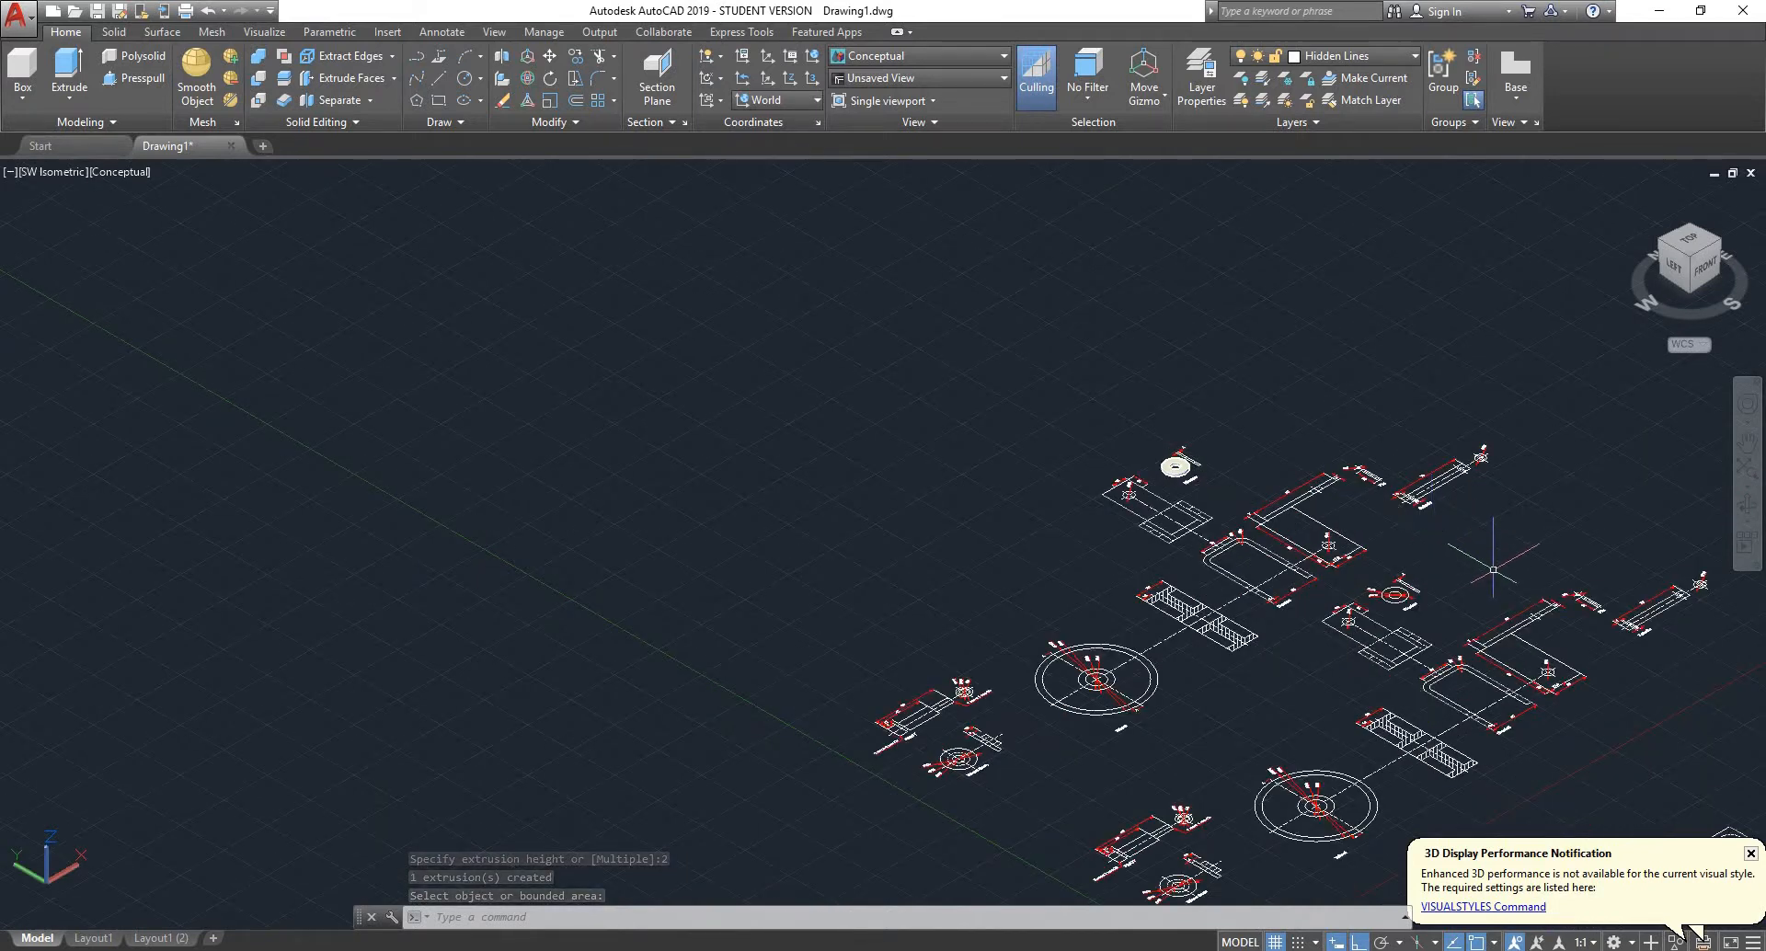
middle_click_drag(1492, 569, 1551, 615, "shift")
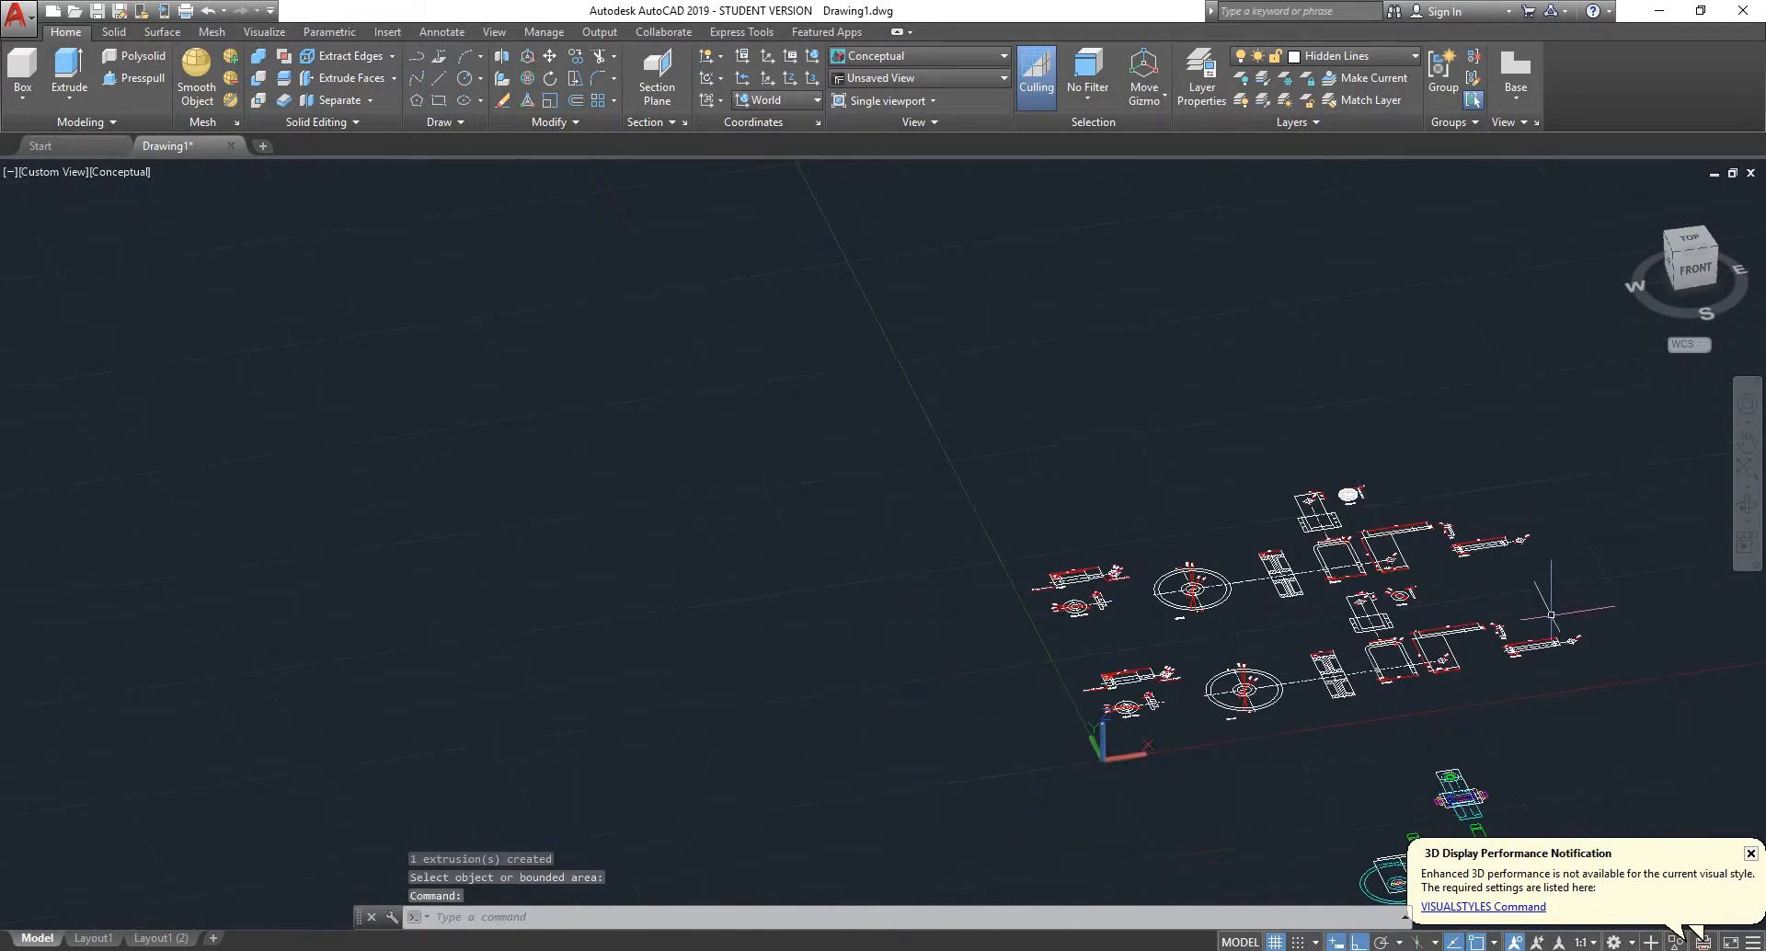
scroll(1551, 614, "up", 6)
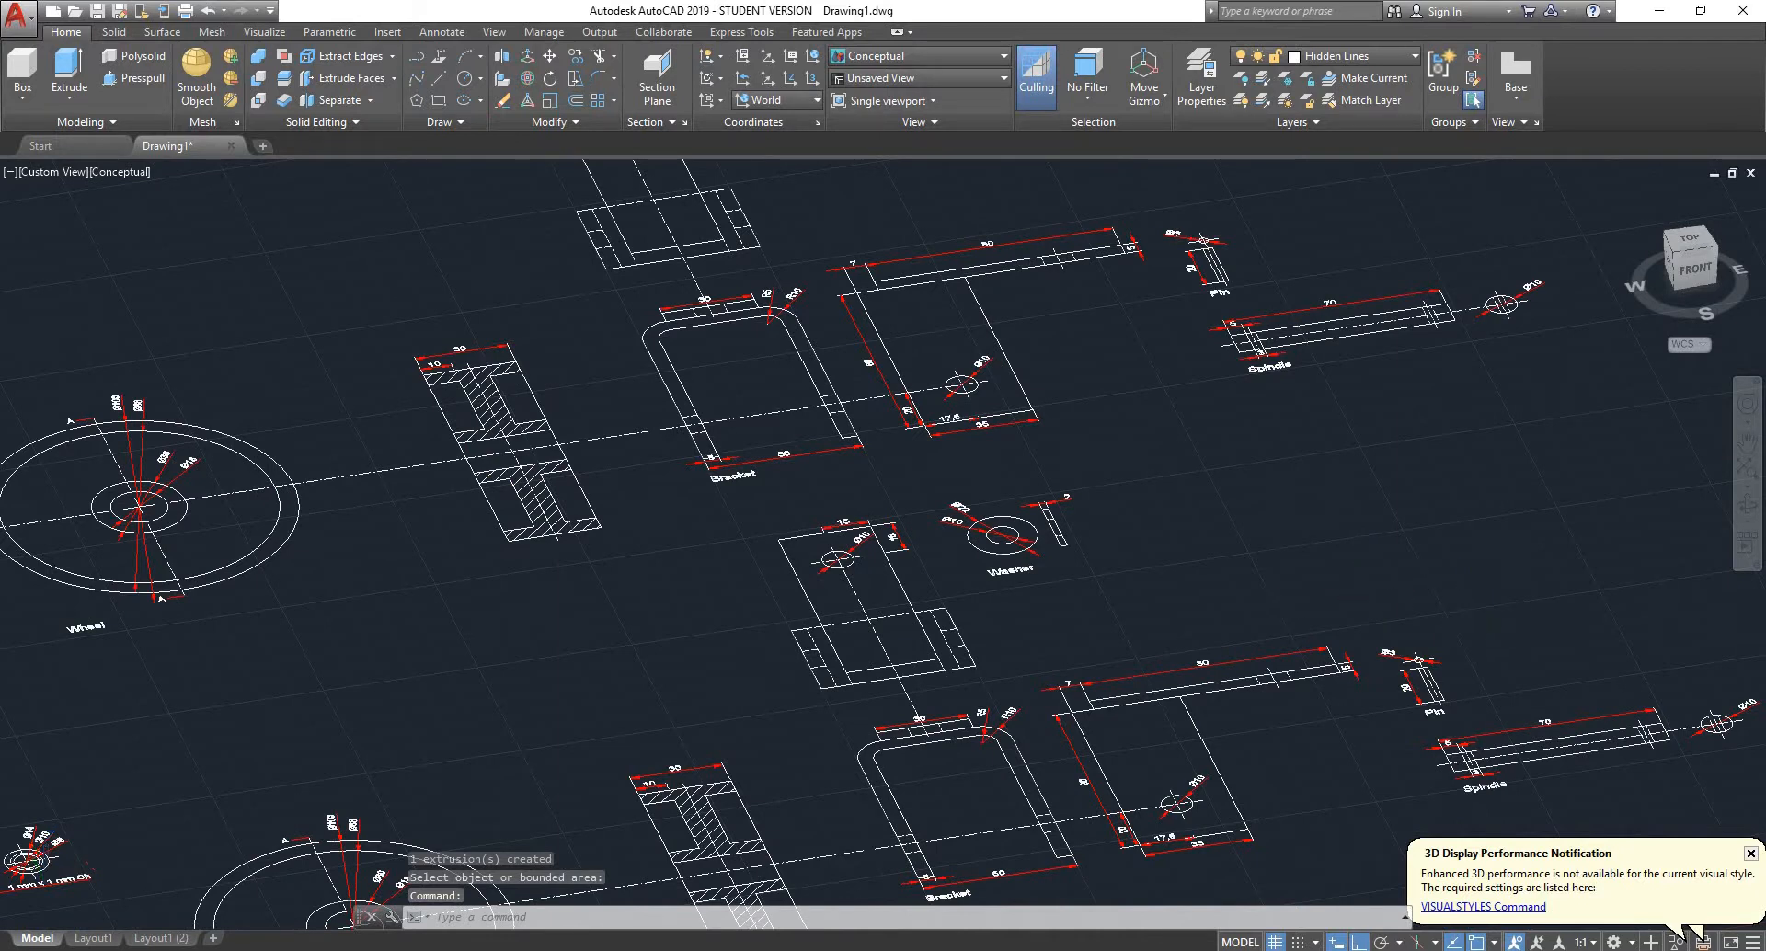
scroll(1269, 515, "down", 5)
scroll(1291, 545, "up", 6)
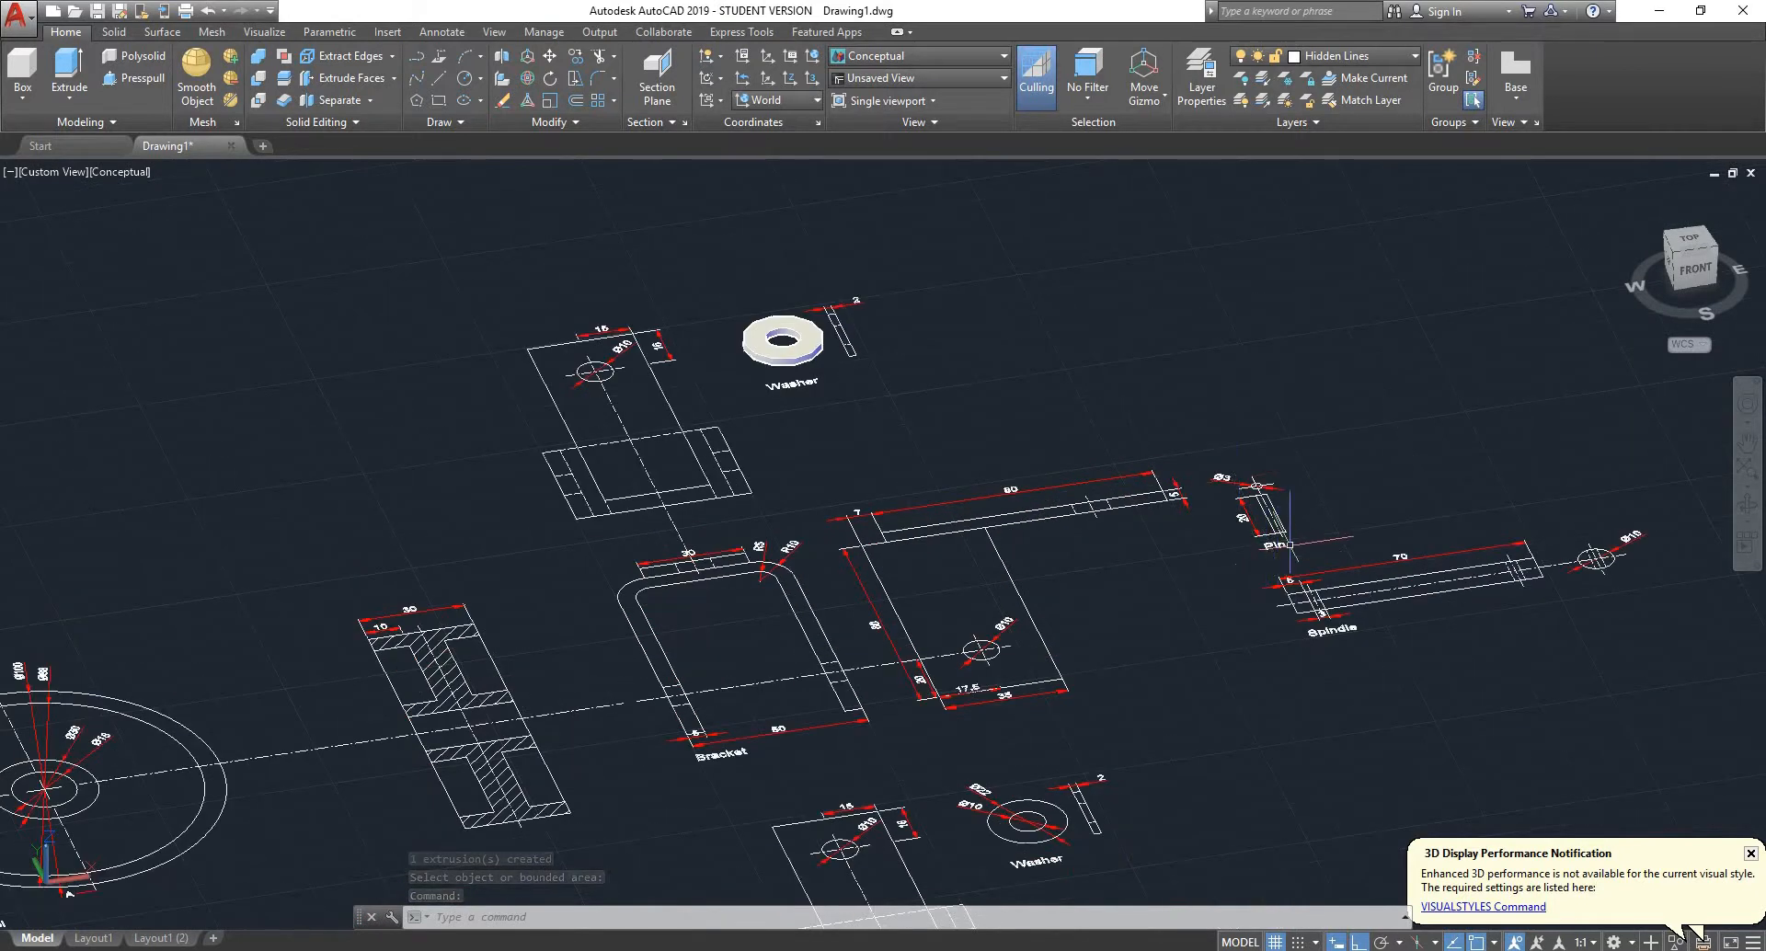
scroll(1291, 545, "up", 8)
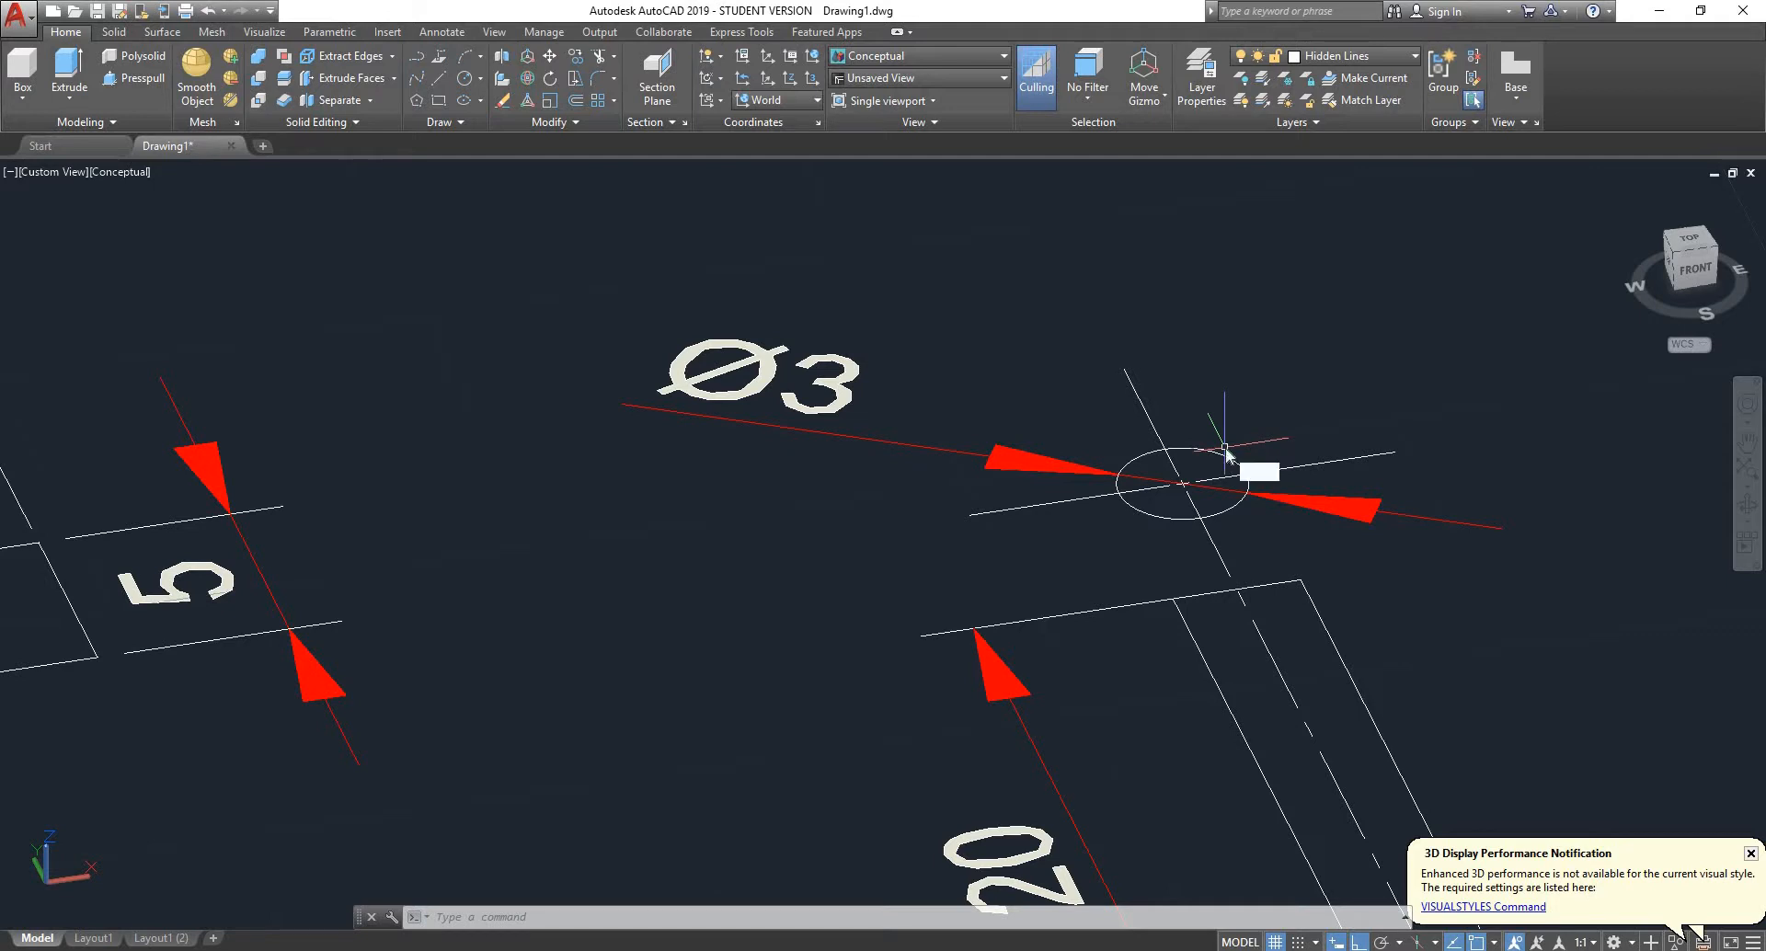
type("EXT")
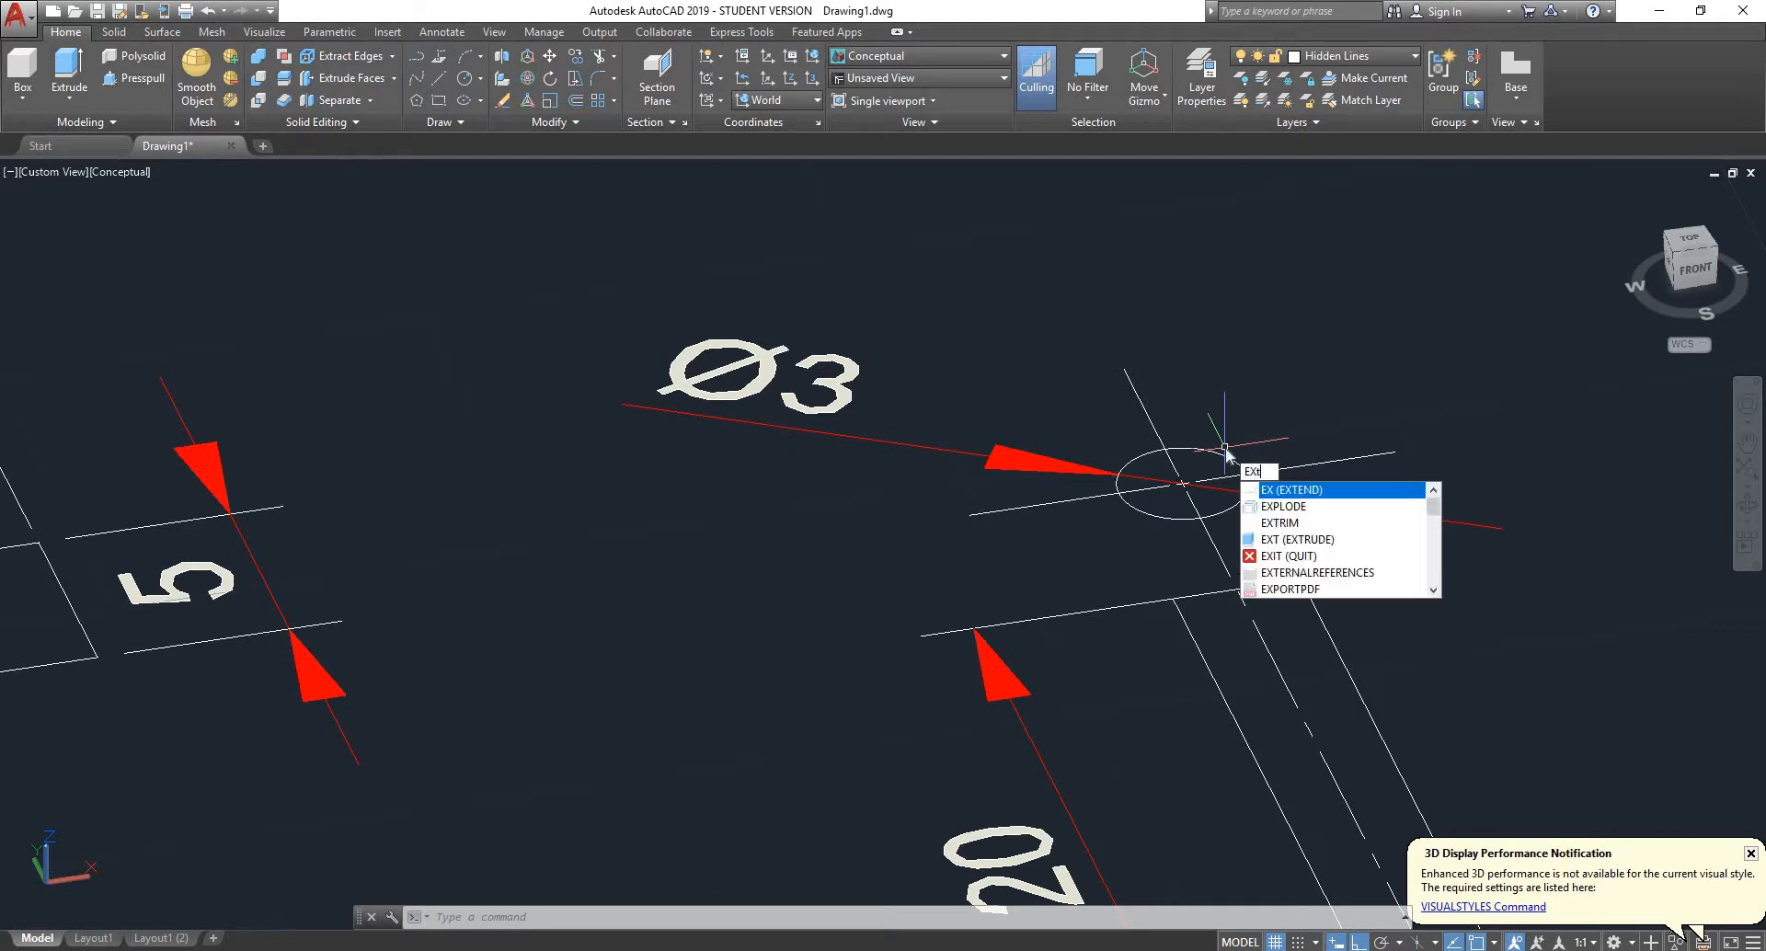
key("Return")
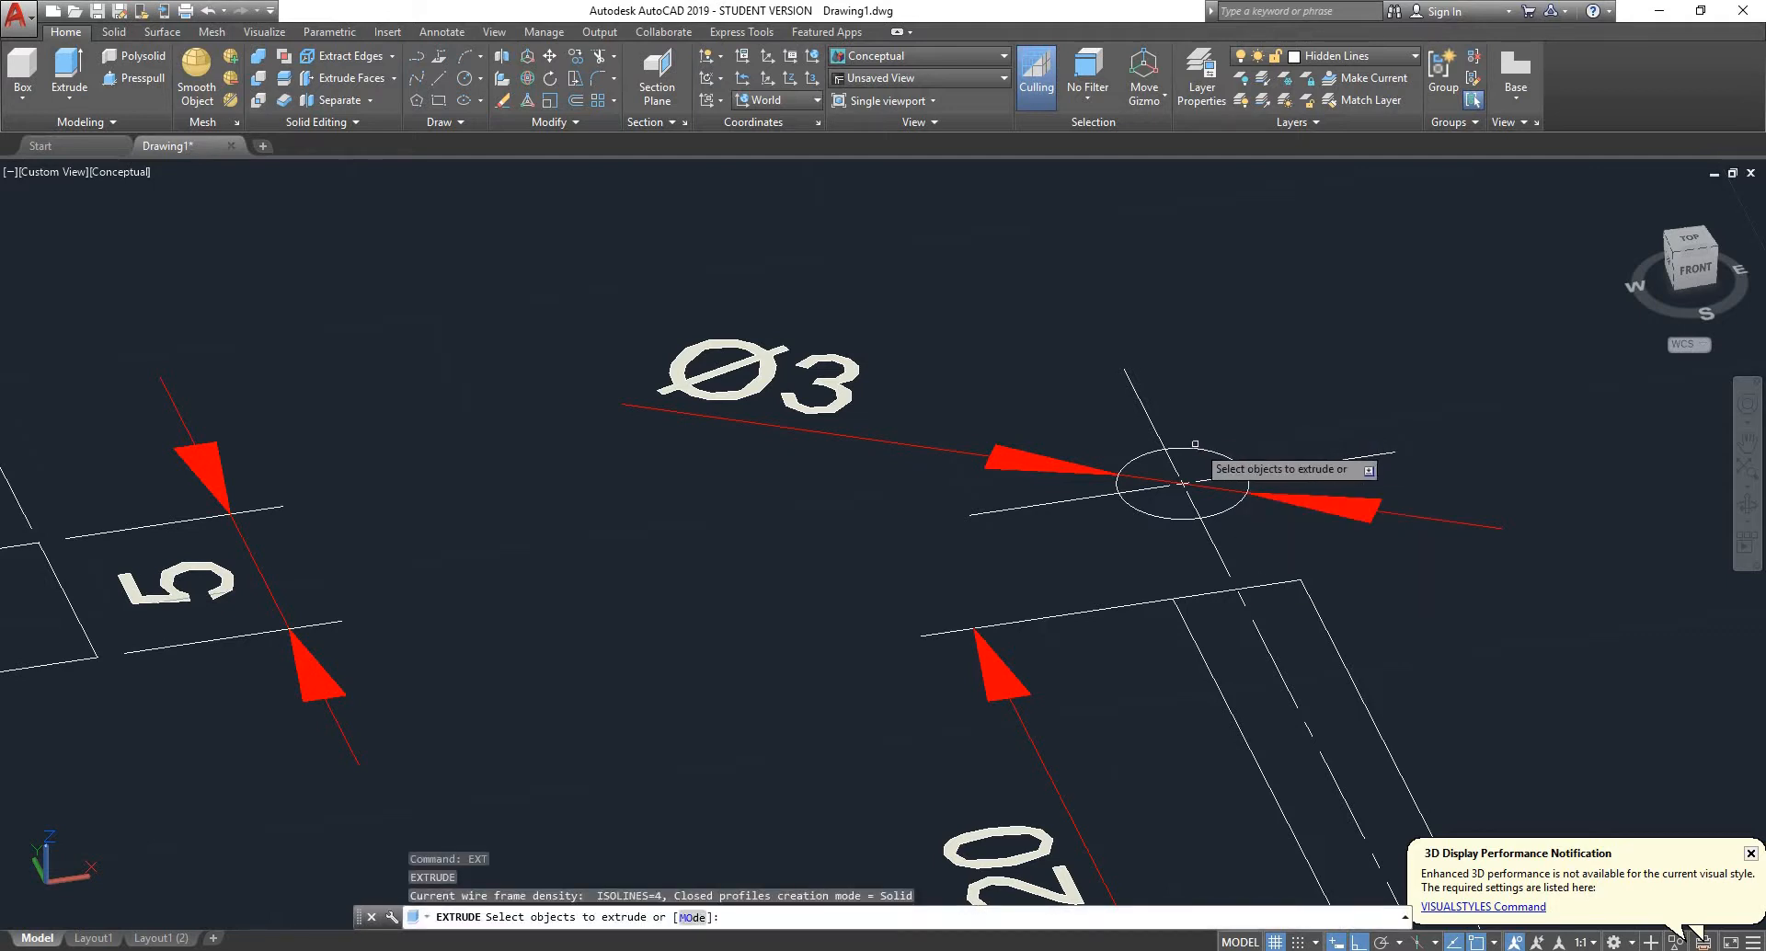
left_click(1194, 449)
scroll(1199, 445, "down", 5)
key("Return")
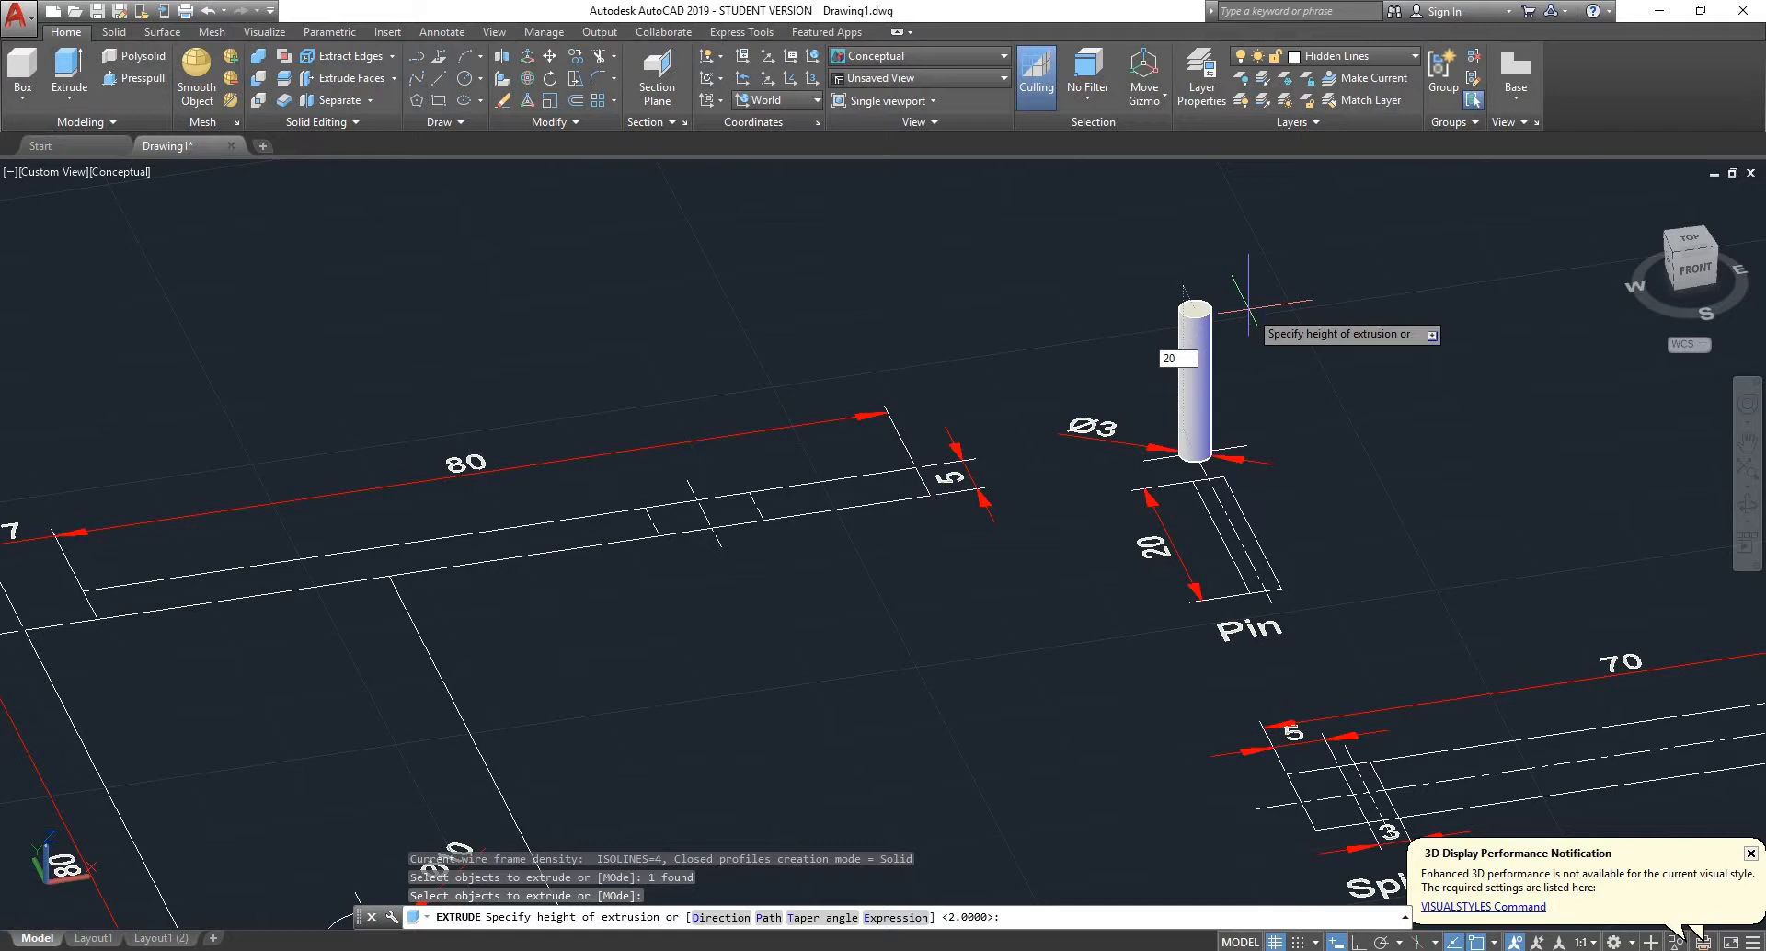
key("Return")
- Switch to the top view and delete the four length dimensions above the upper copy's pivot side view
scroll(1213, 378, "down", 5)
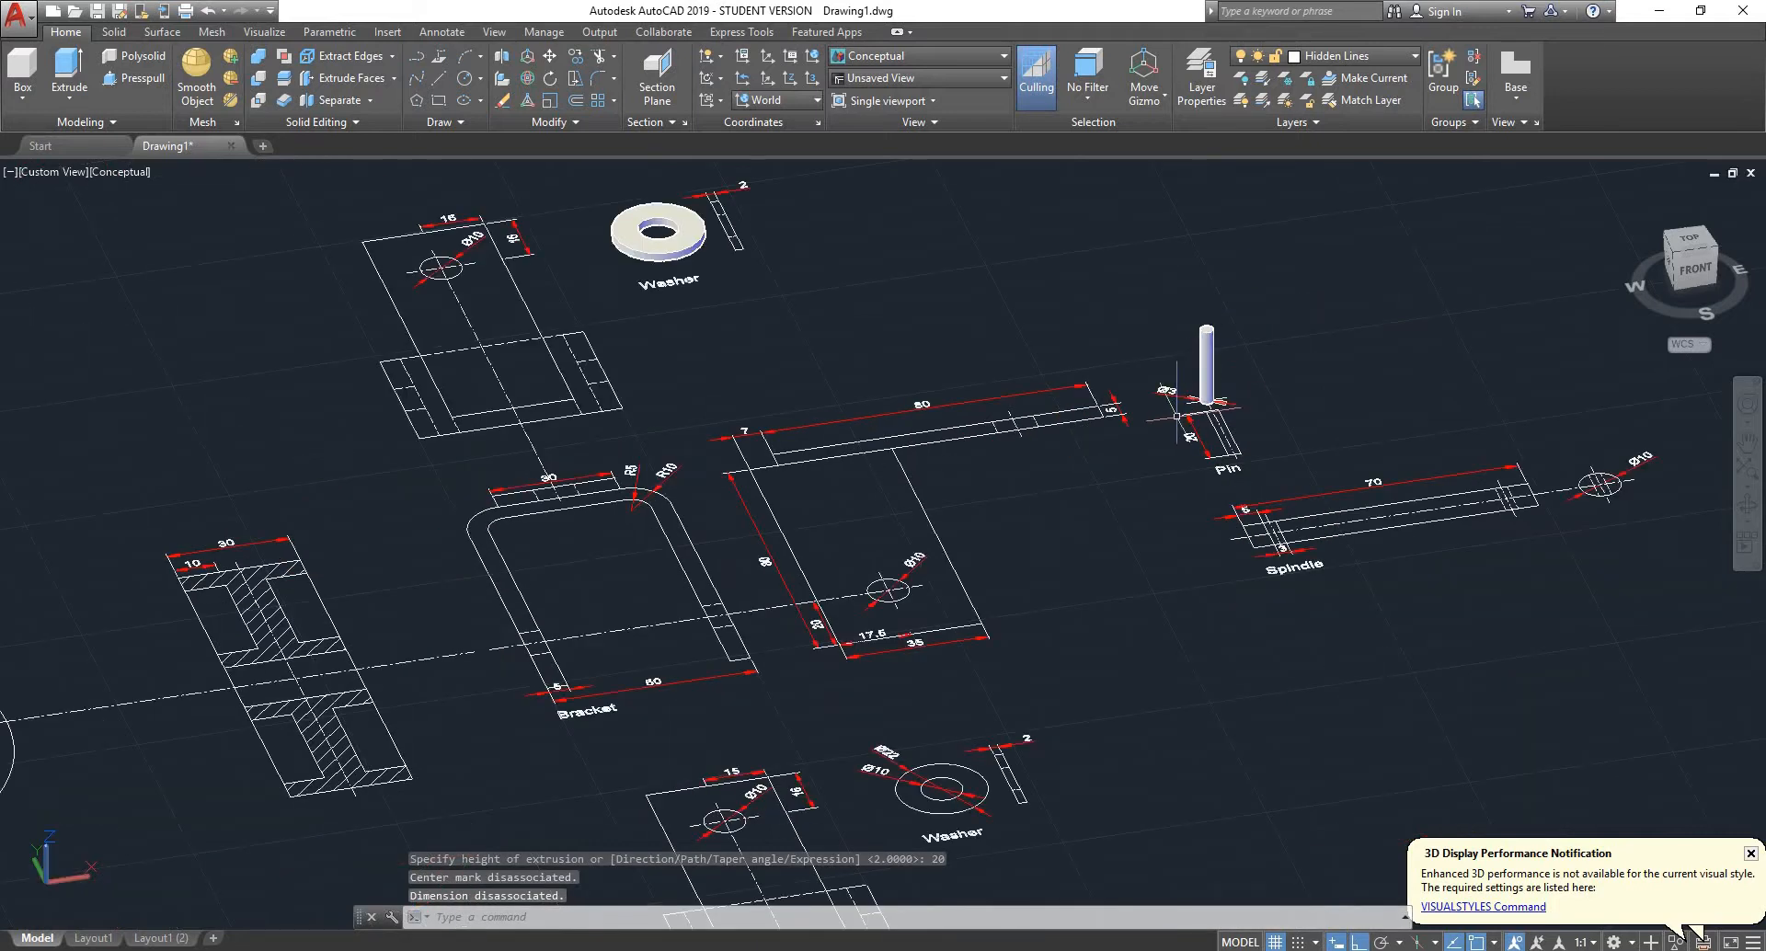
scroll(1166, 428, "down", 2)
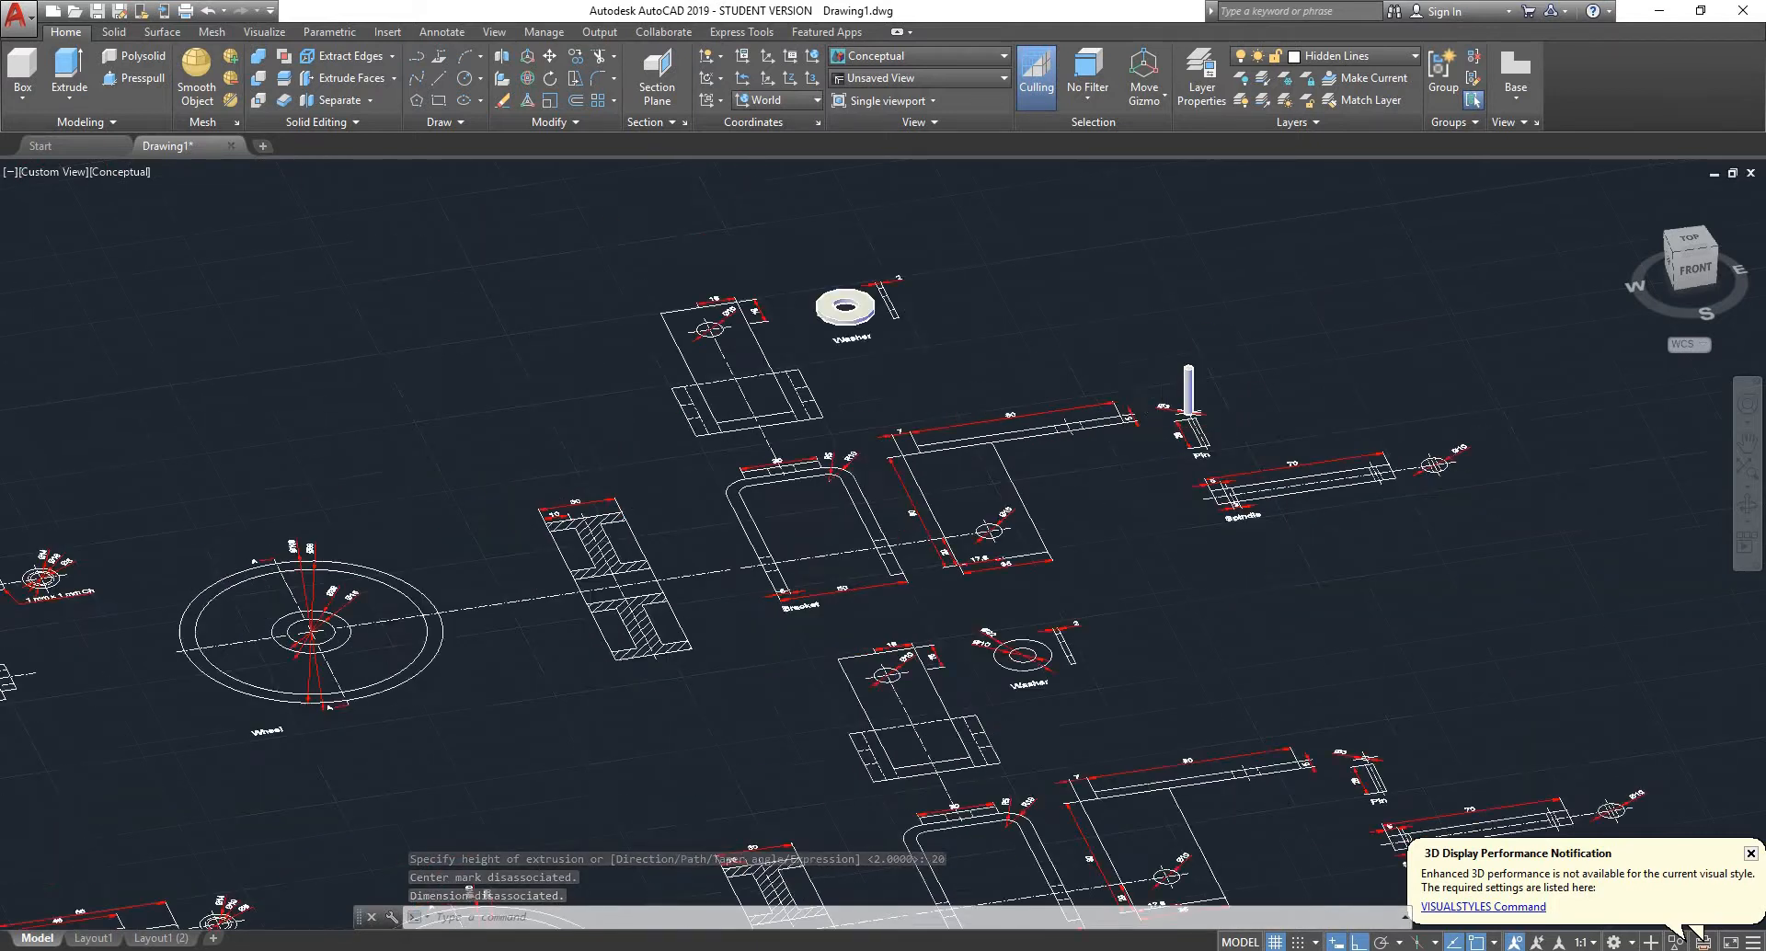
scroll(1154, 434, "down", 2)
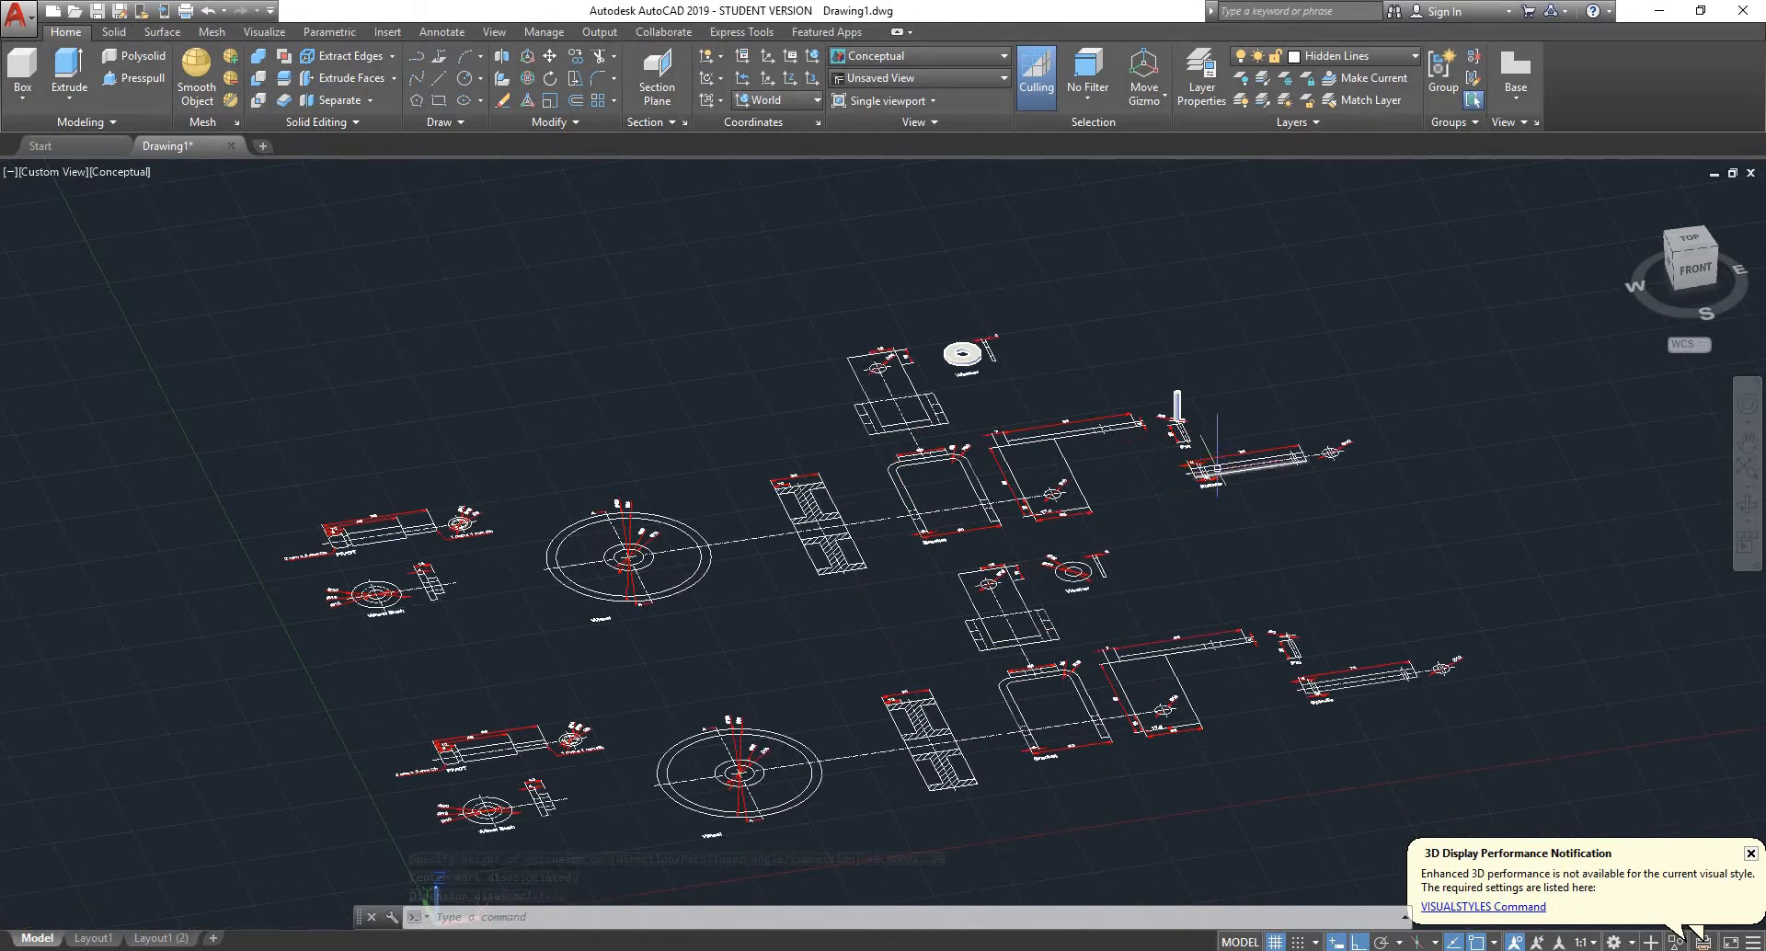
scroll(1200, 487, "up", 5)
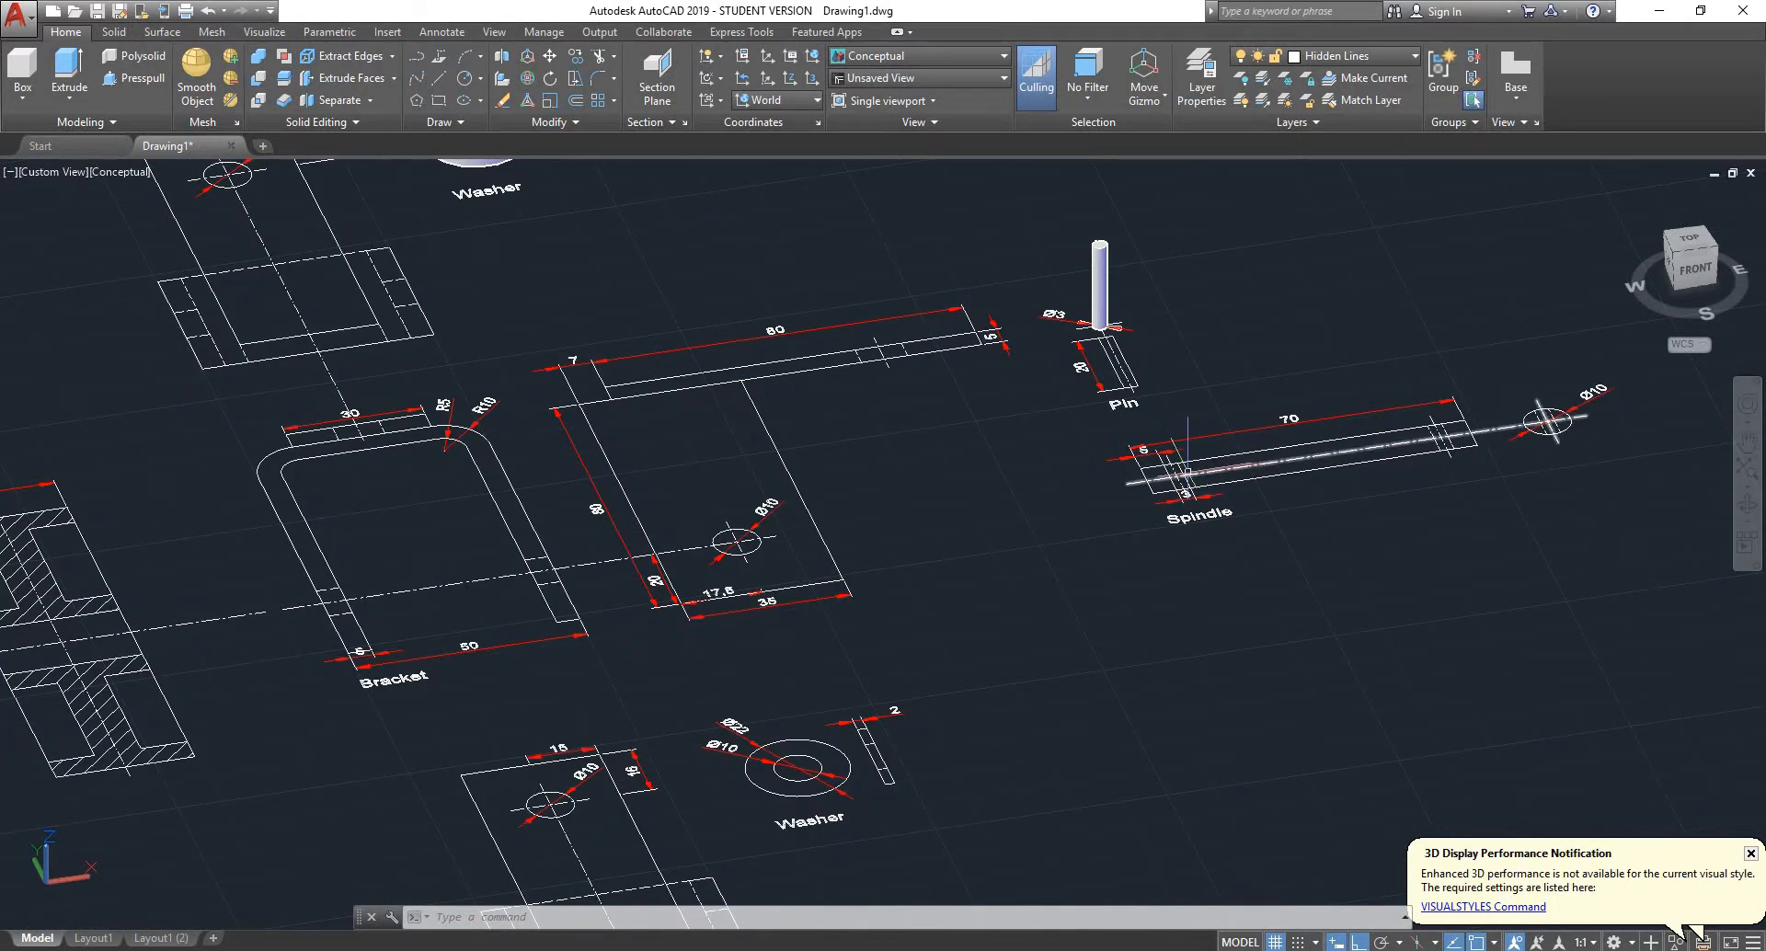
scroll(1187, 471, "down", 5)
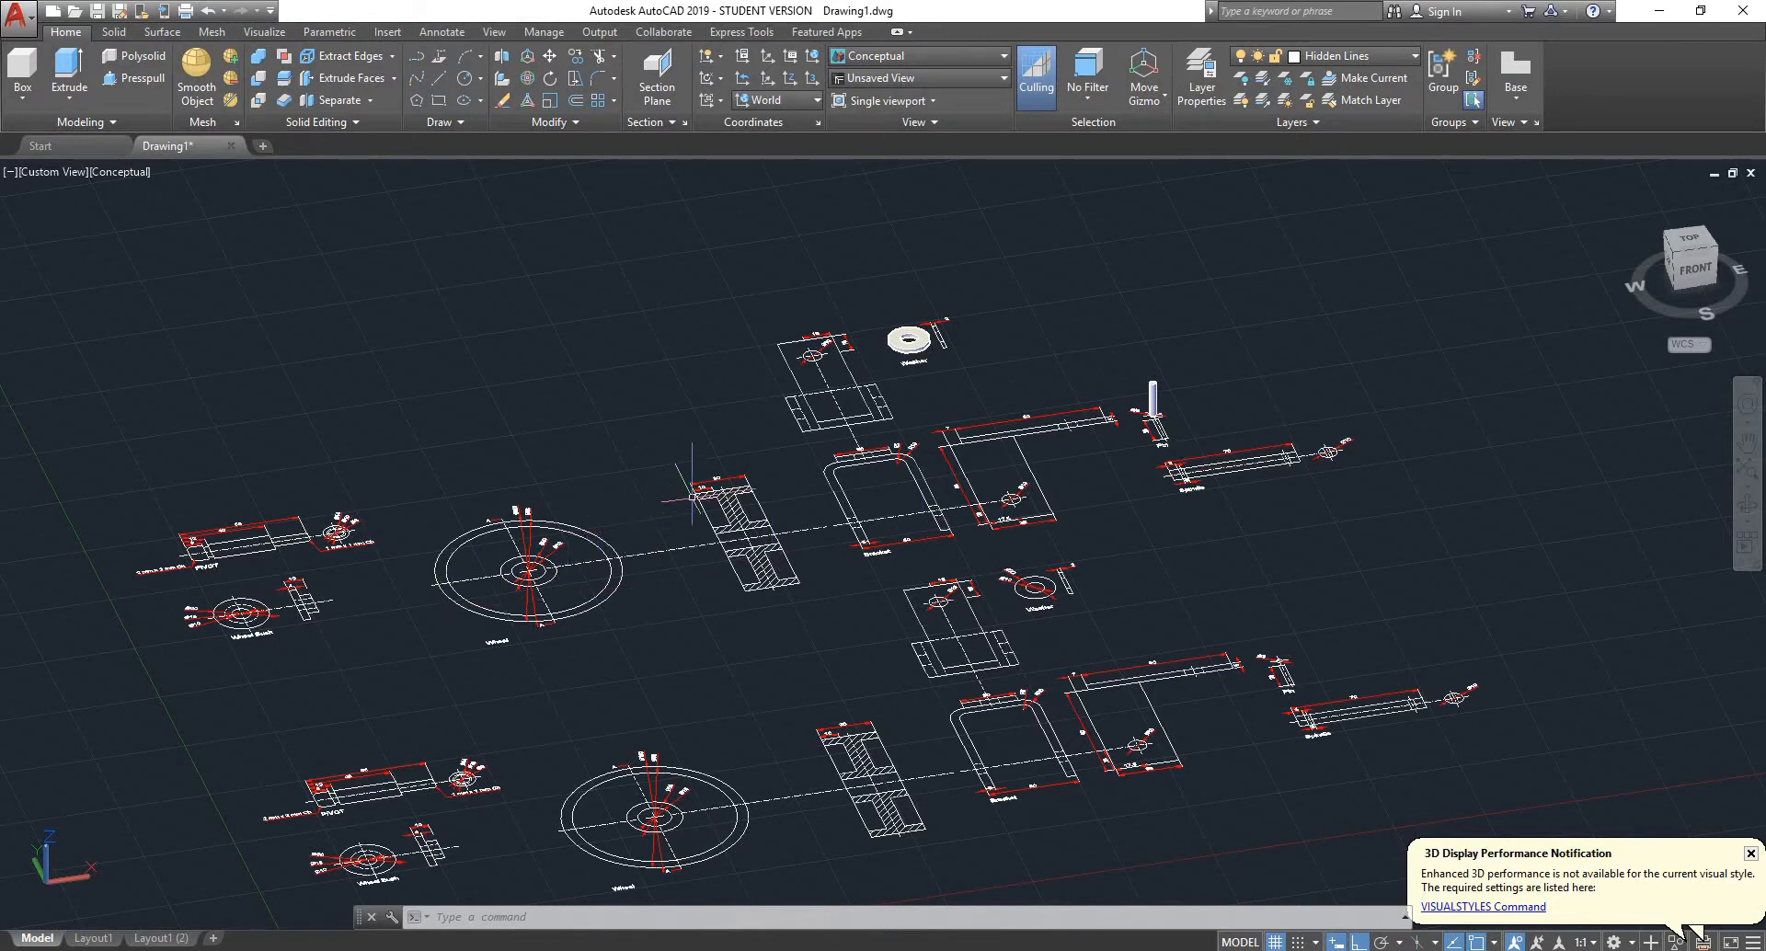
scroll(692, 497, "down", 3)
scroll(368, 524, "up", 3)
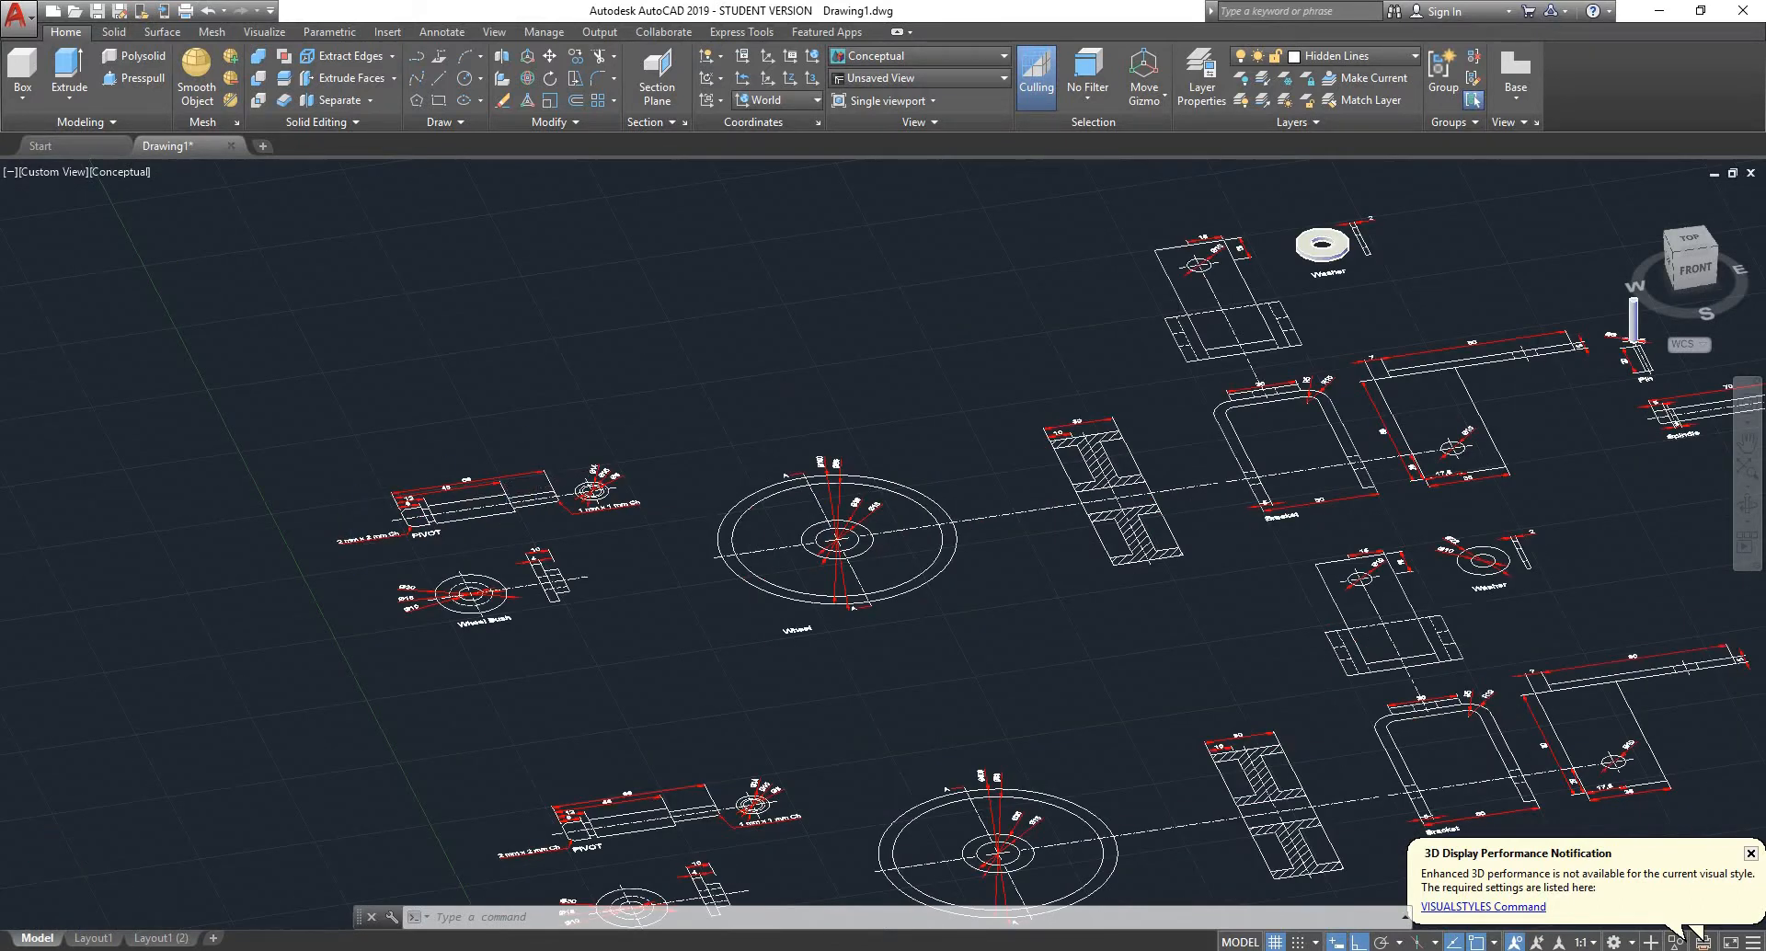
scroll(497, 589, "up", 5)
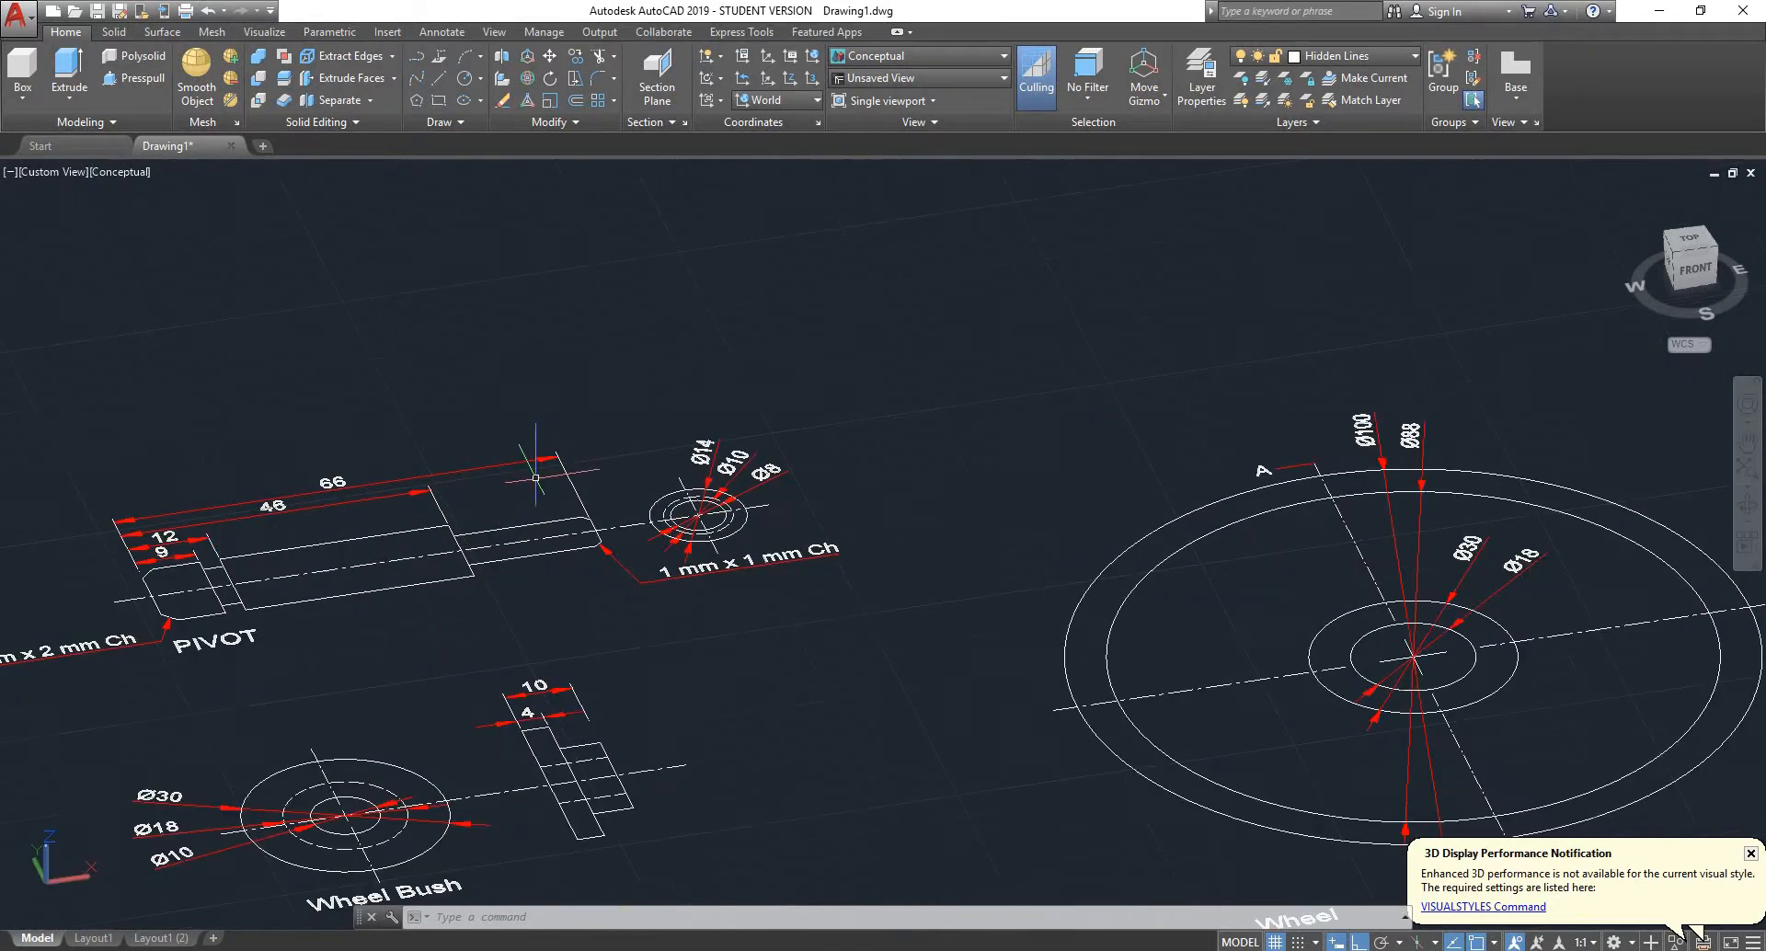
left_click(1691, 239)
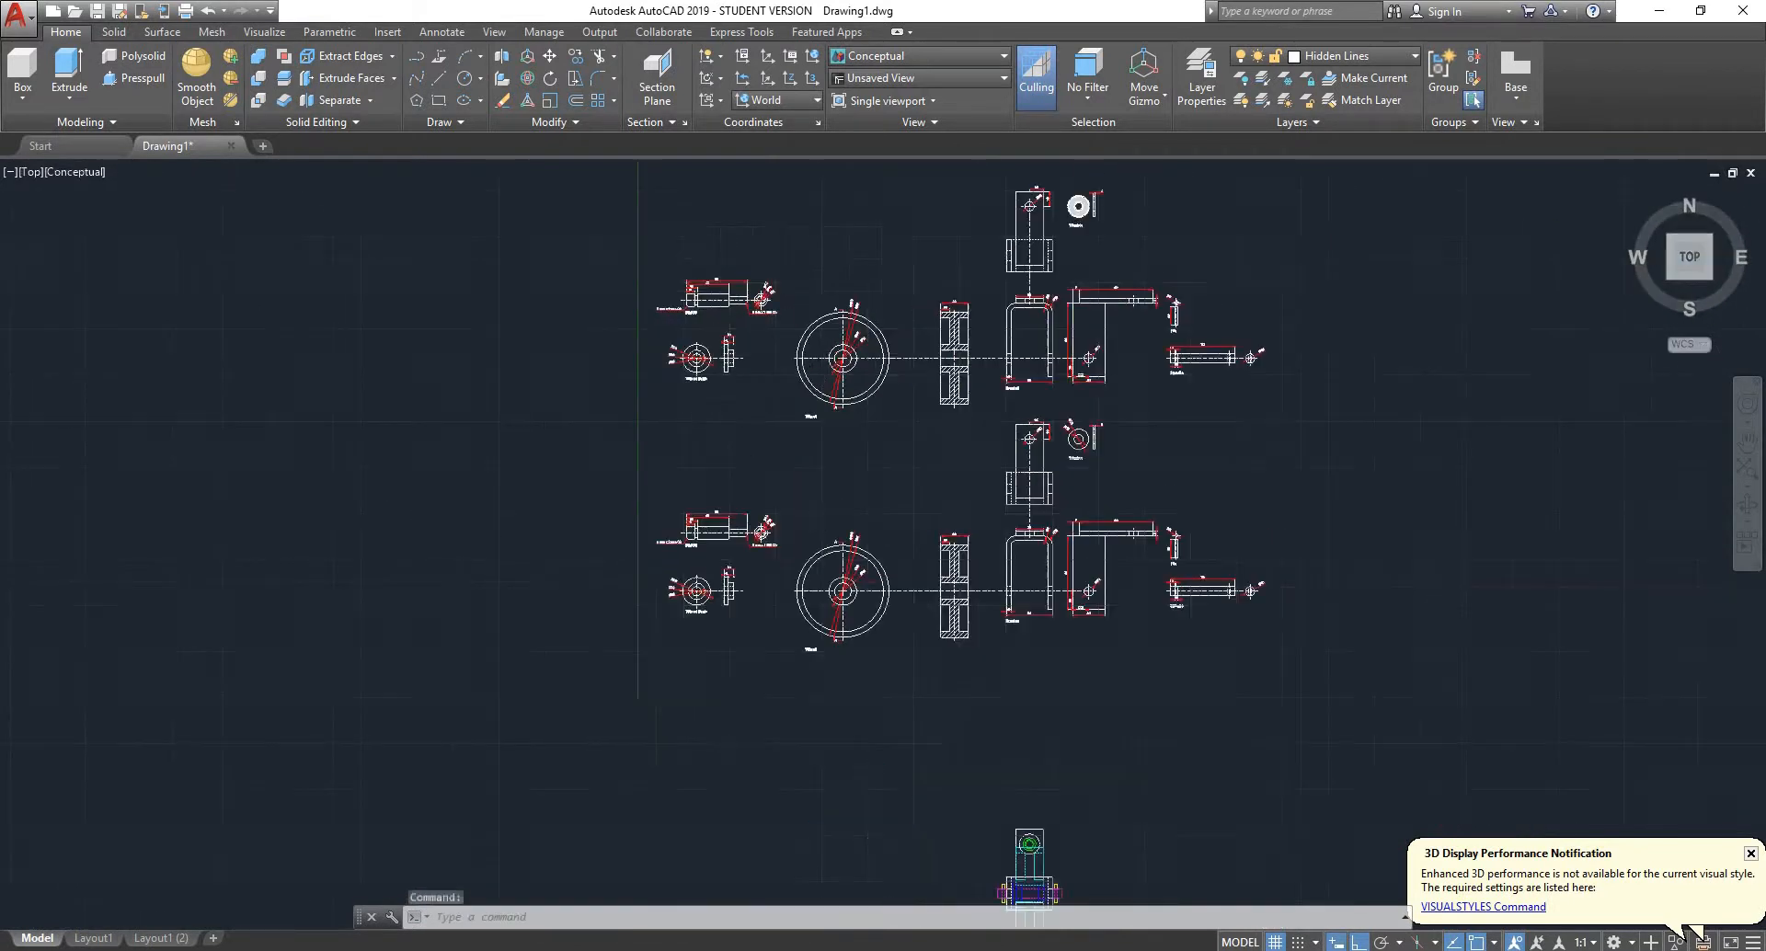
scroll(701, 313, "up", 4)
scroll(830, 224, "up", 4)
middle_click_drag(837, 236, 761, 487)
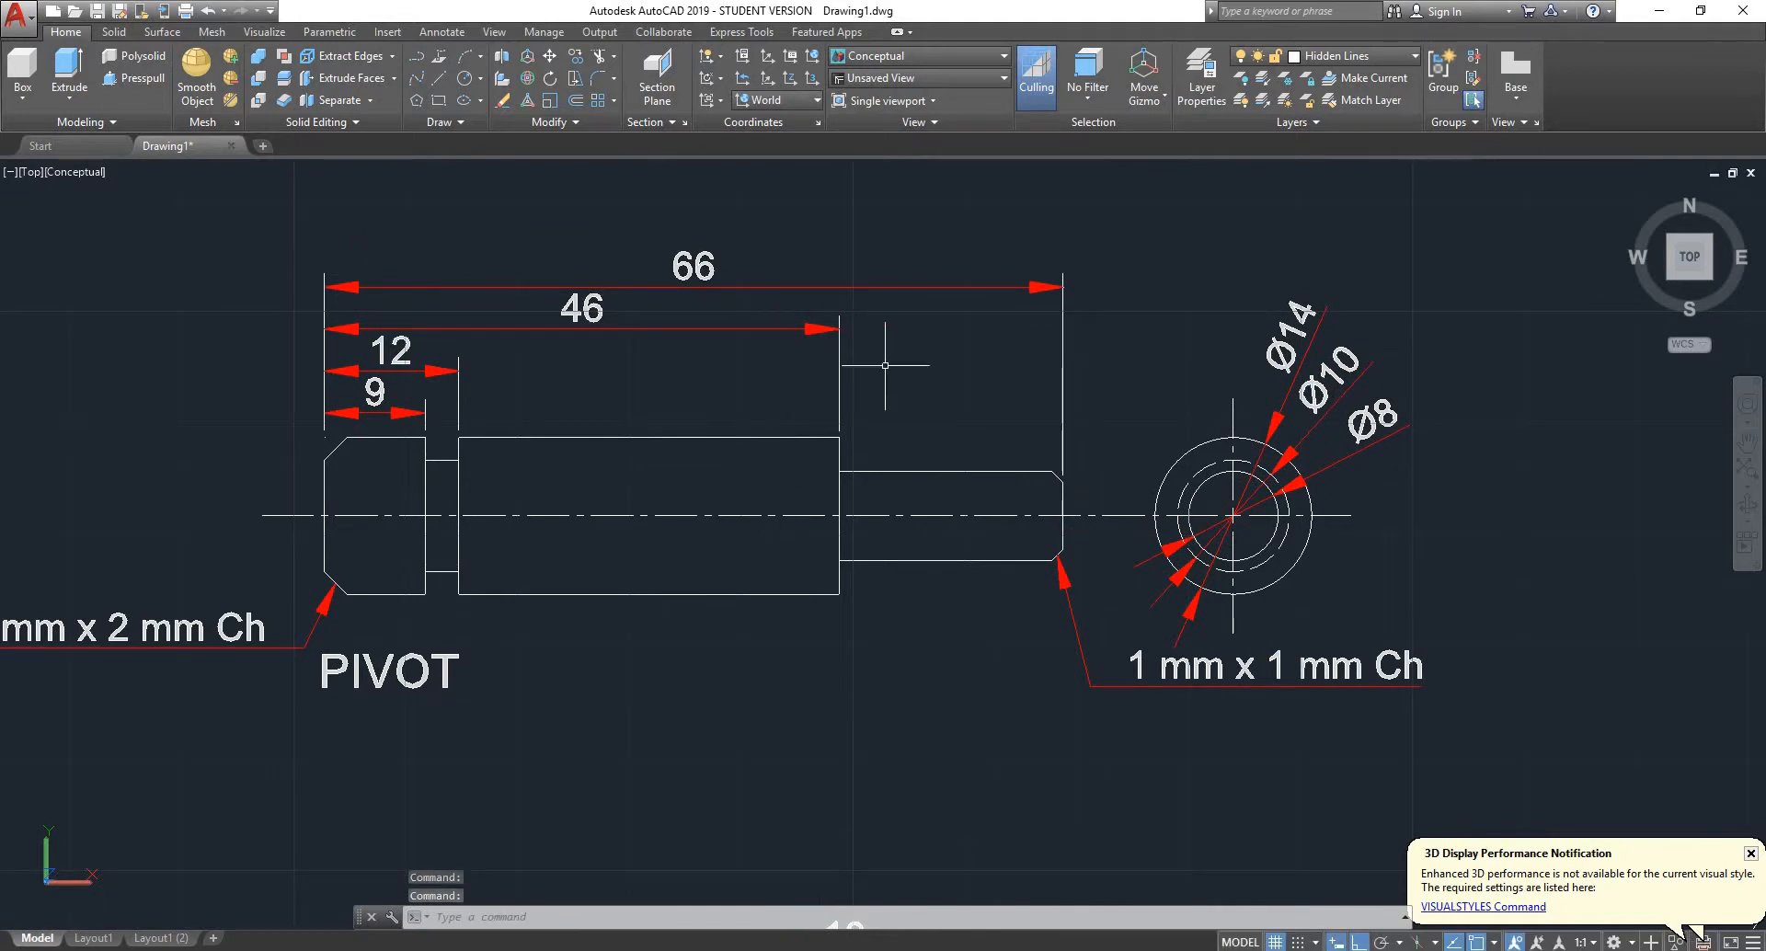
left_click(1128, 201)
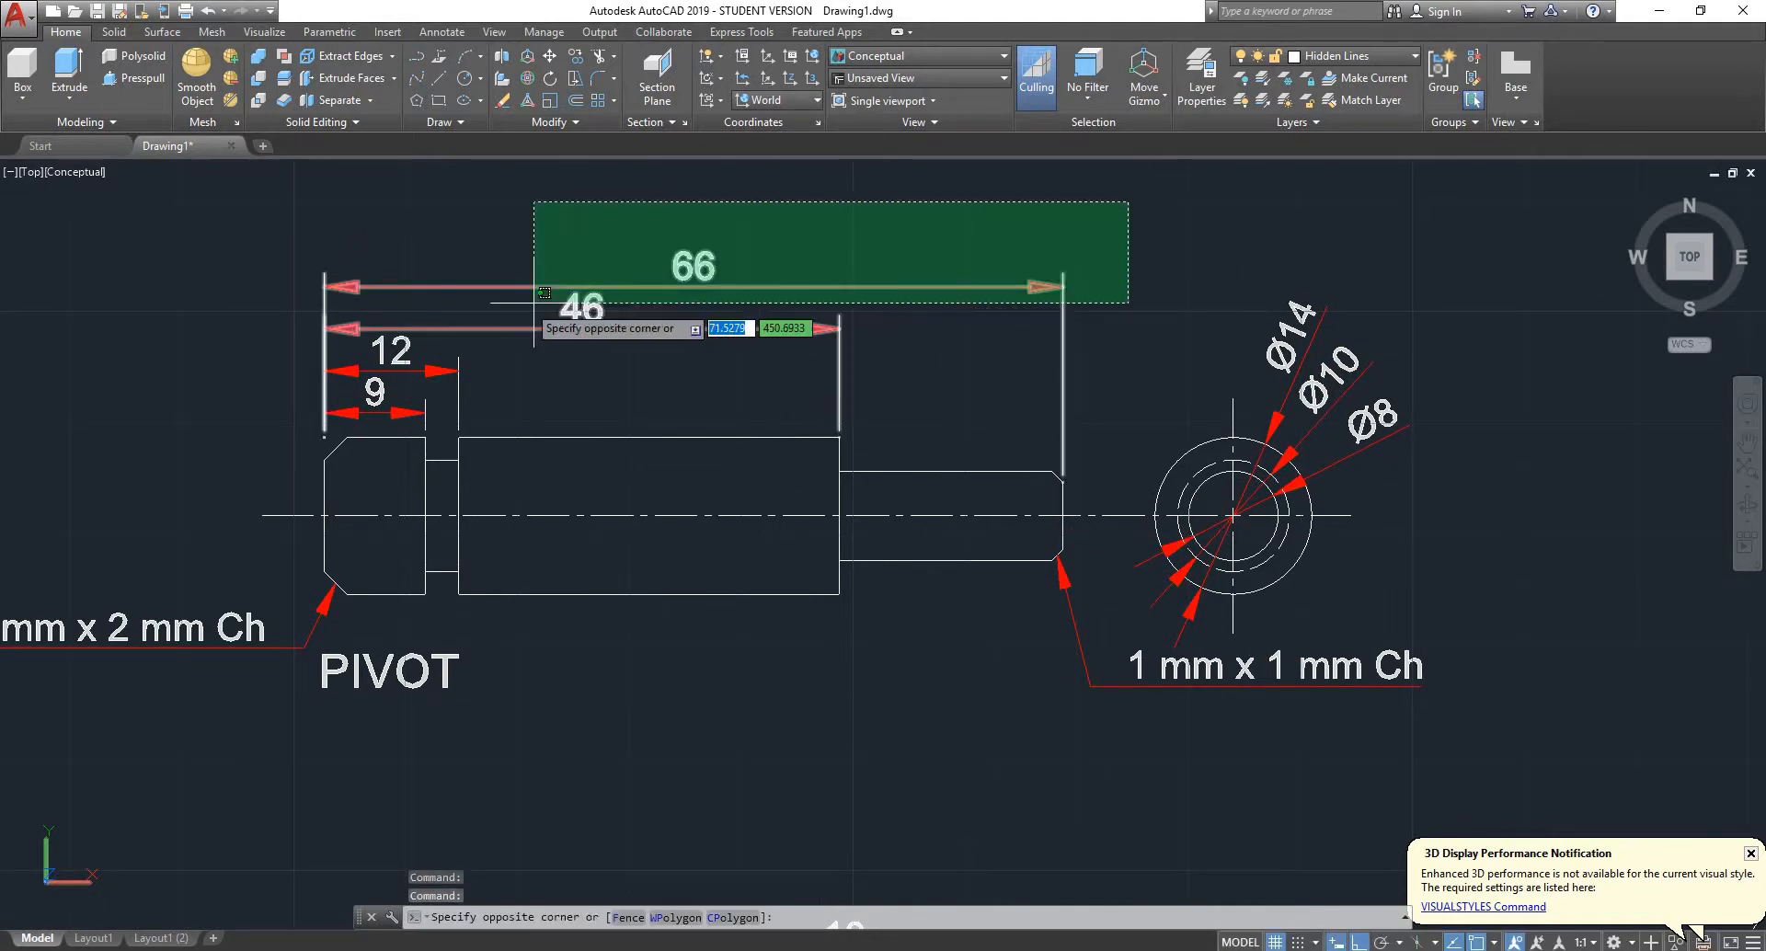
left_click(279, 410)
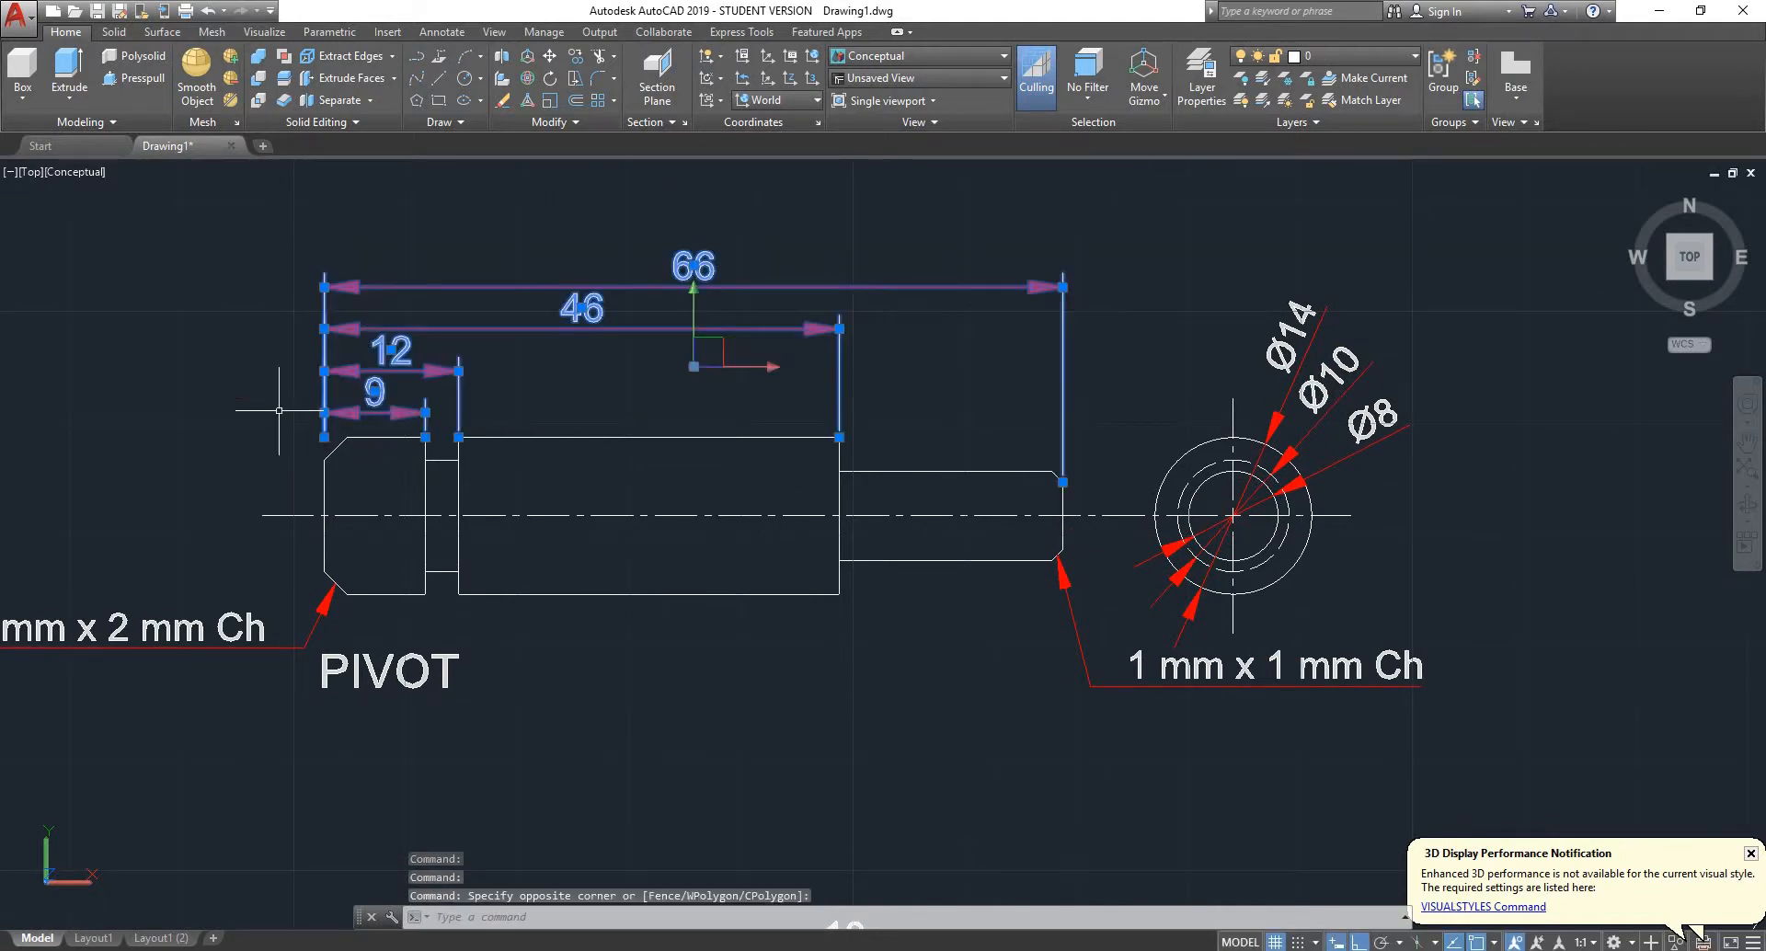
key("Delete")
- Trim away the part of the pivot's wide-end vertical edge above the centreline, using all objects as cutting edges
left_click(583, 516)
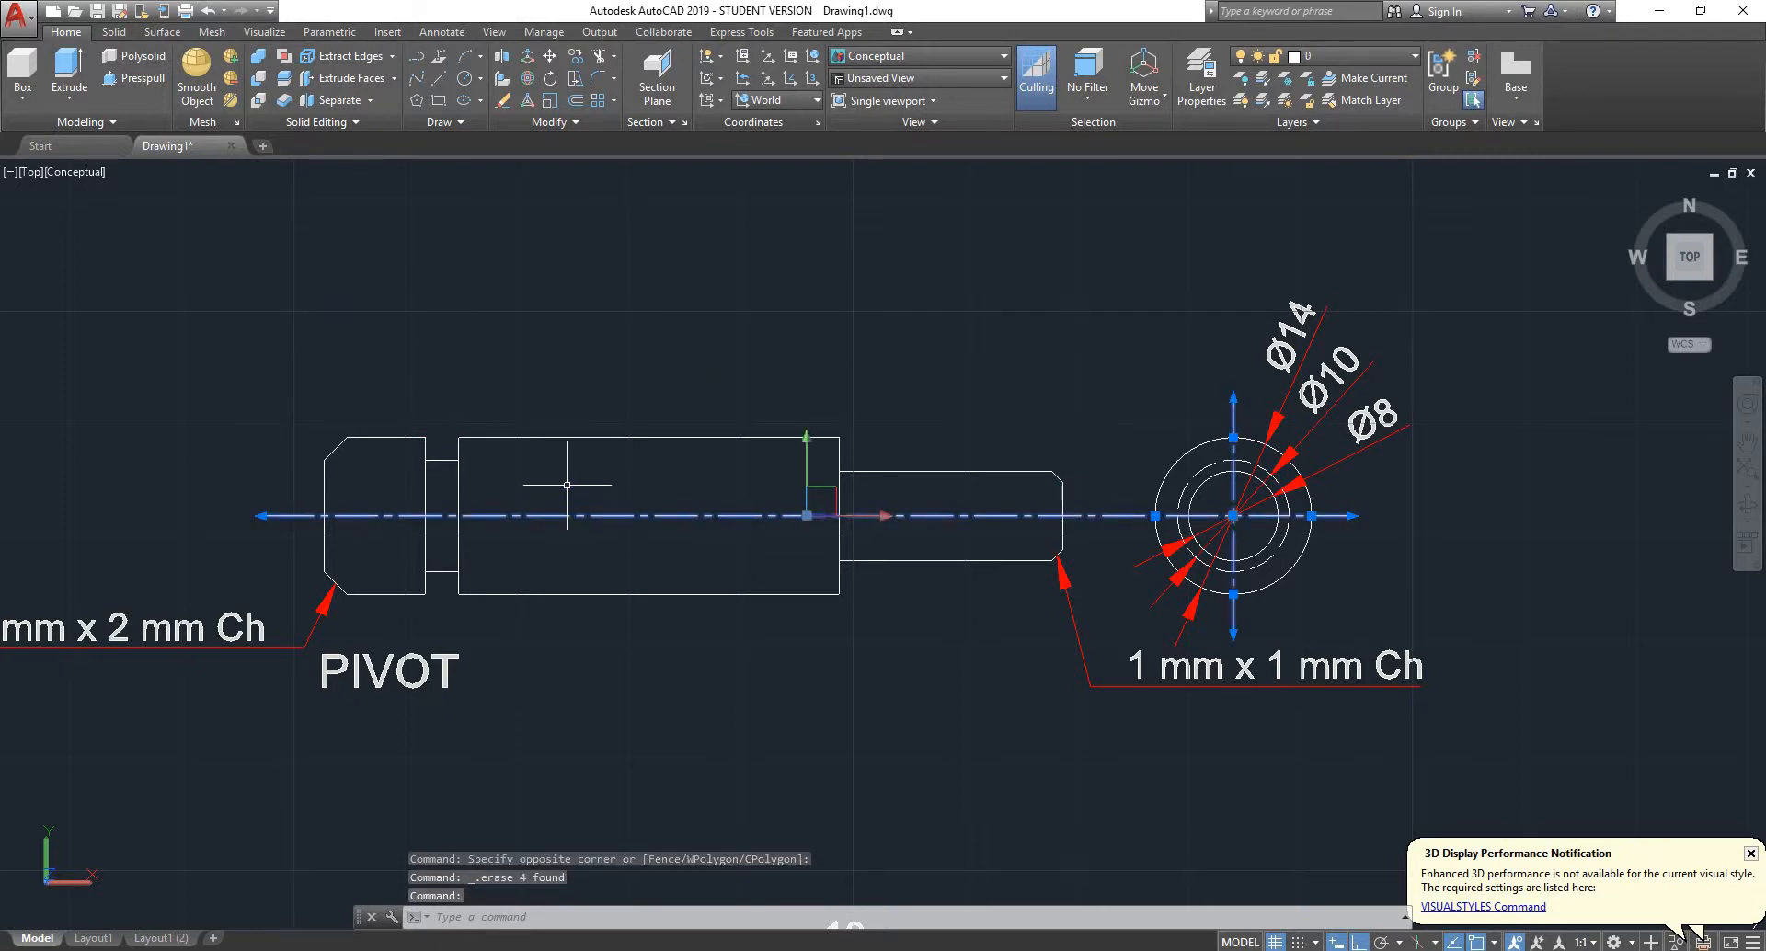
key("Return")
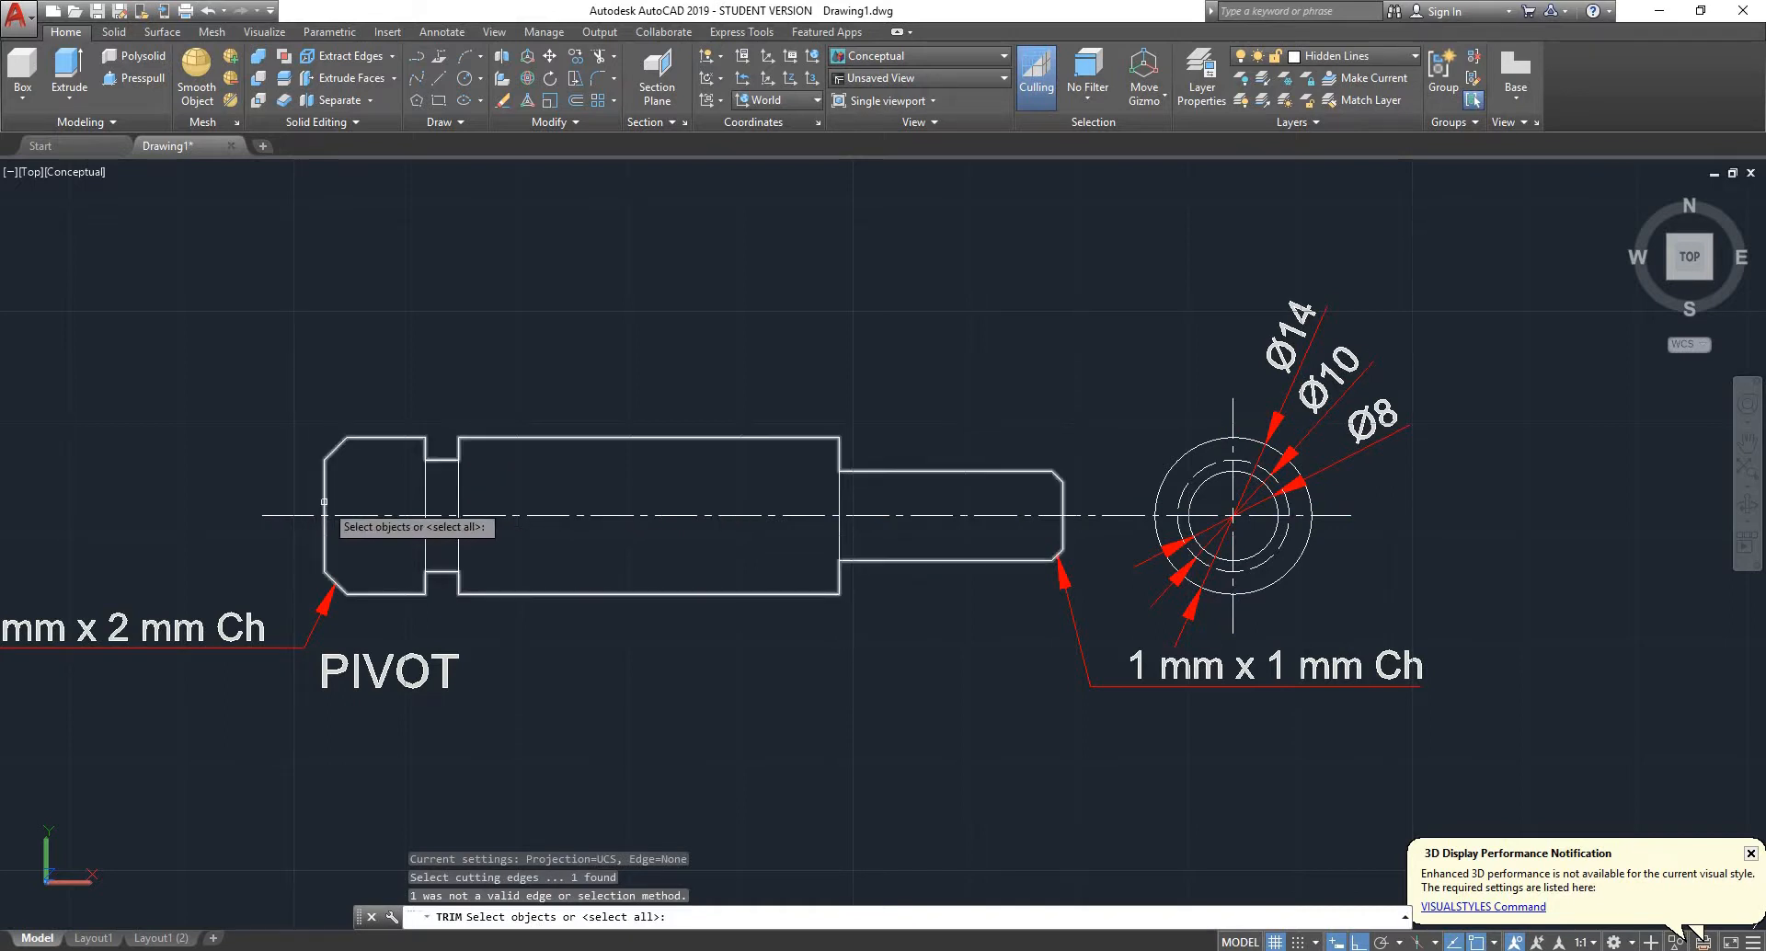
key("Return")
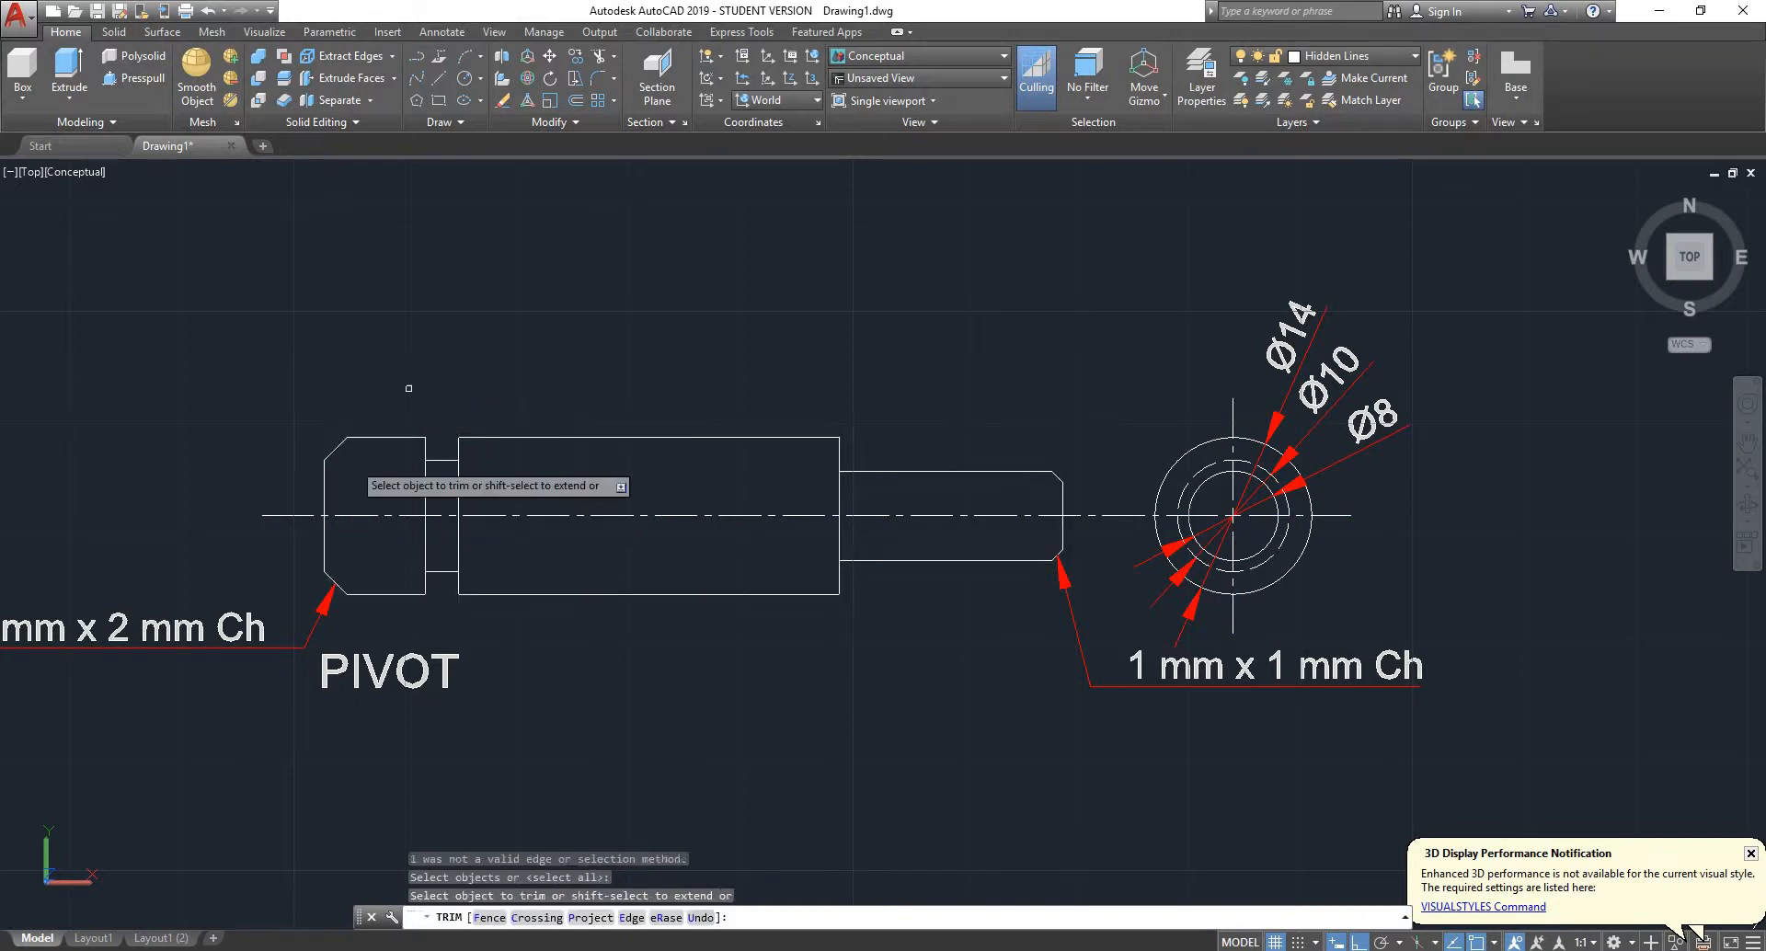
left_click(322, 497)
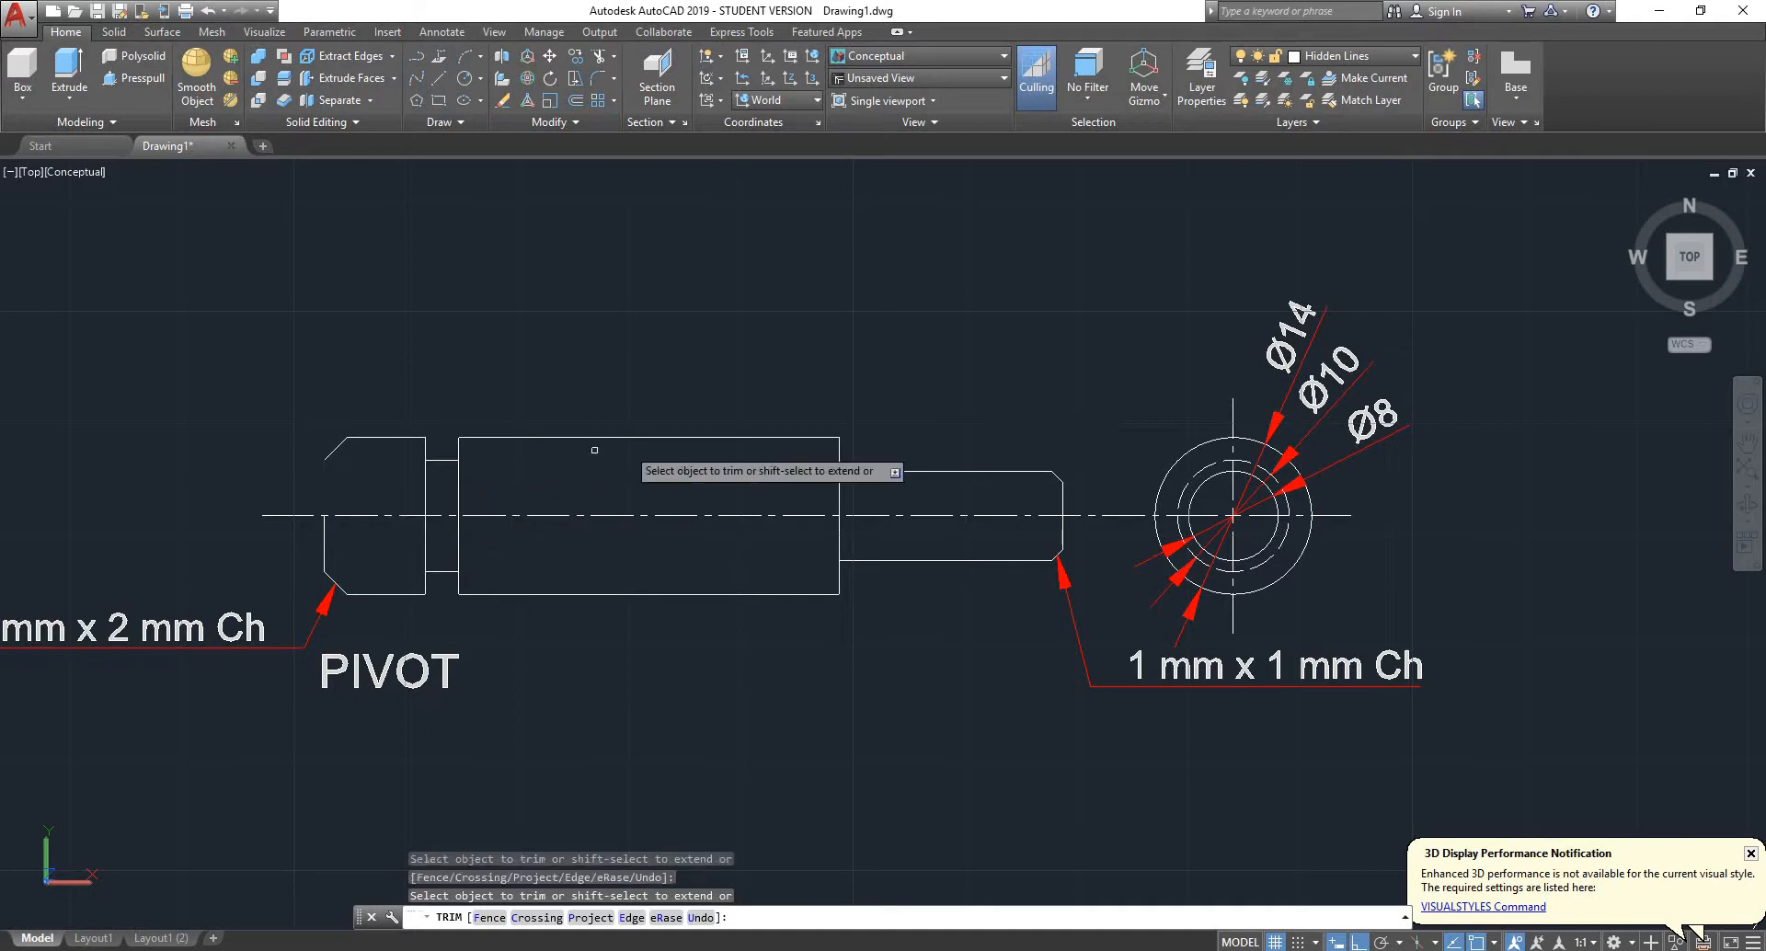
key("Escape")
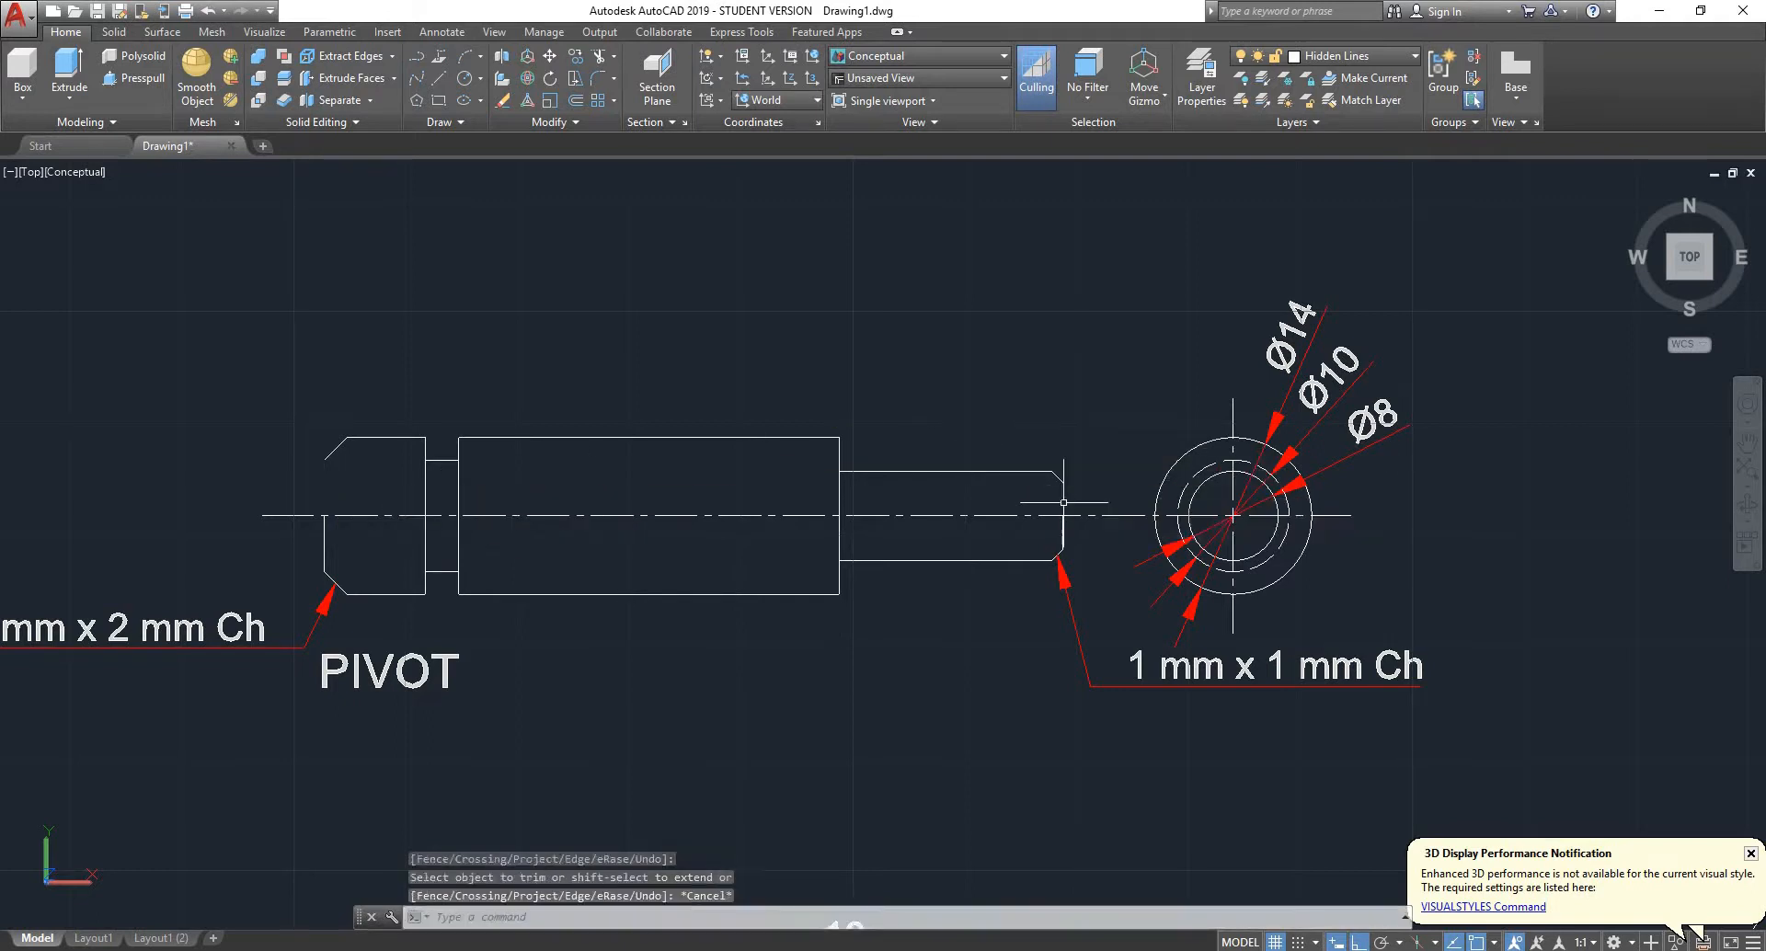
- Remove the portions above the centreline of the pivot's vertical lines at the narrow end, shoulder and groove
right_click(907, 494)
left_click(927, 504)
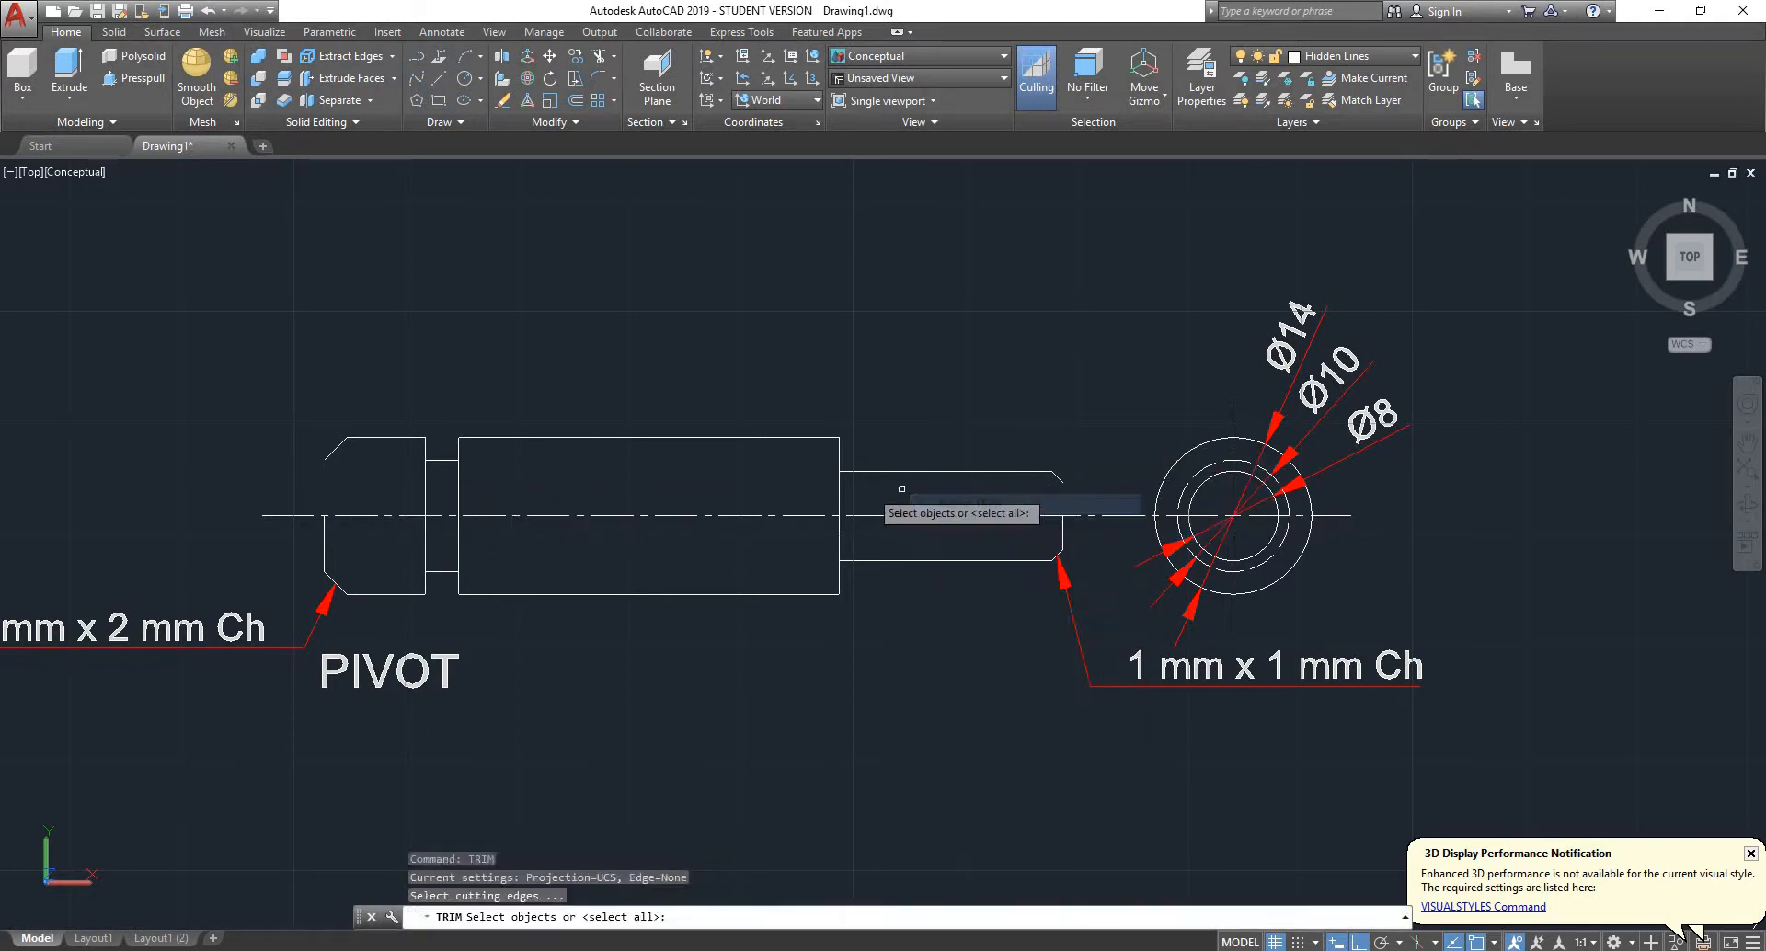
key("Return")
left_click(839, 489)
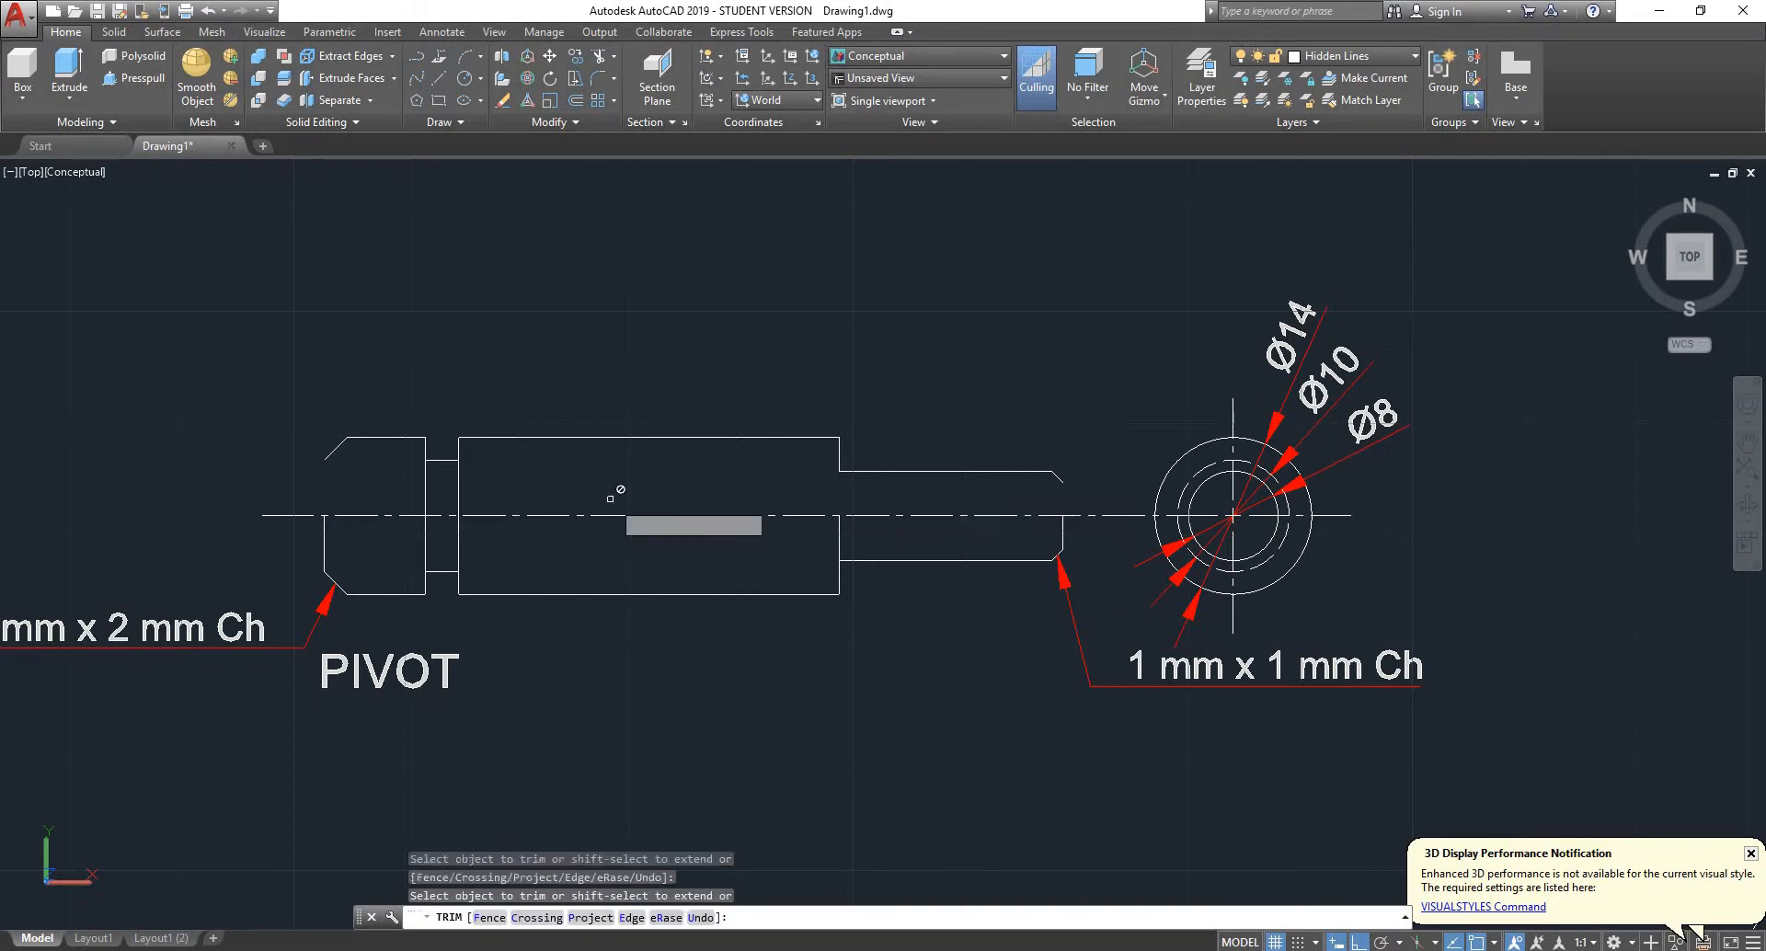
left_click(499, 506)
left_click(405, 495)
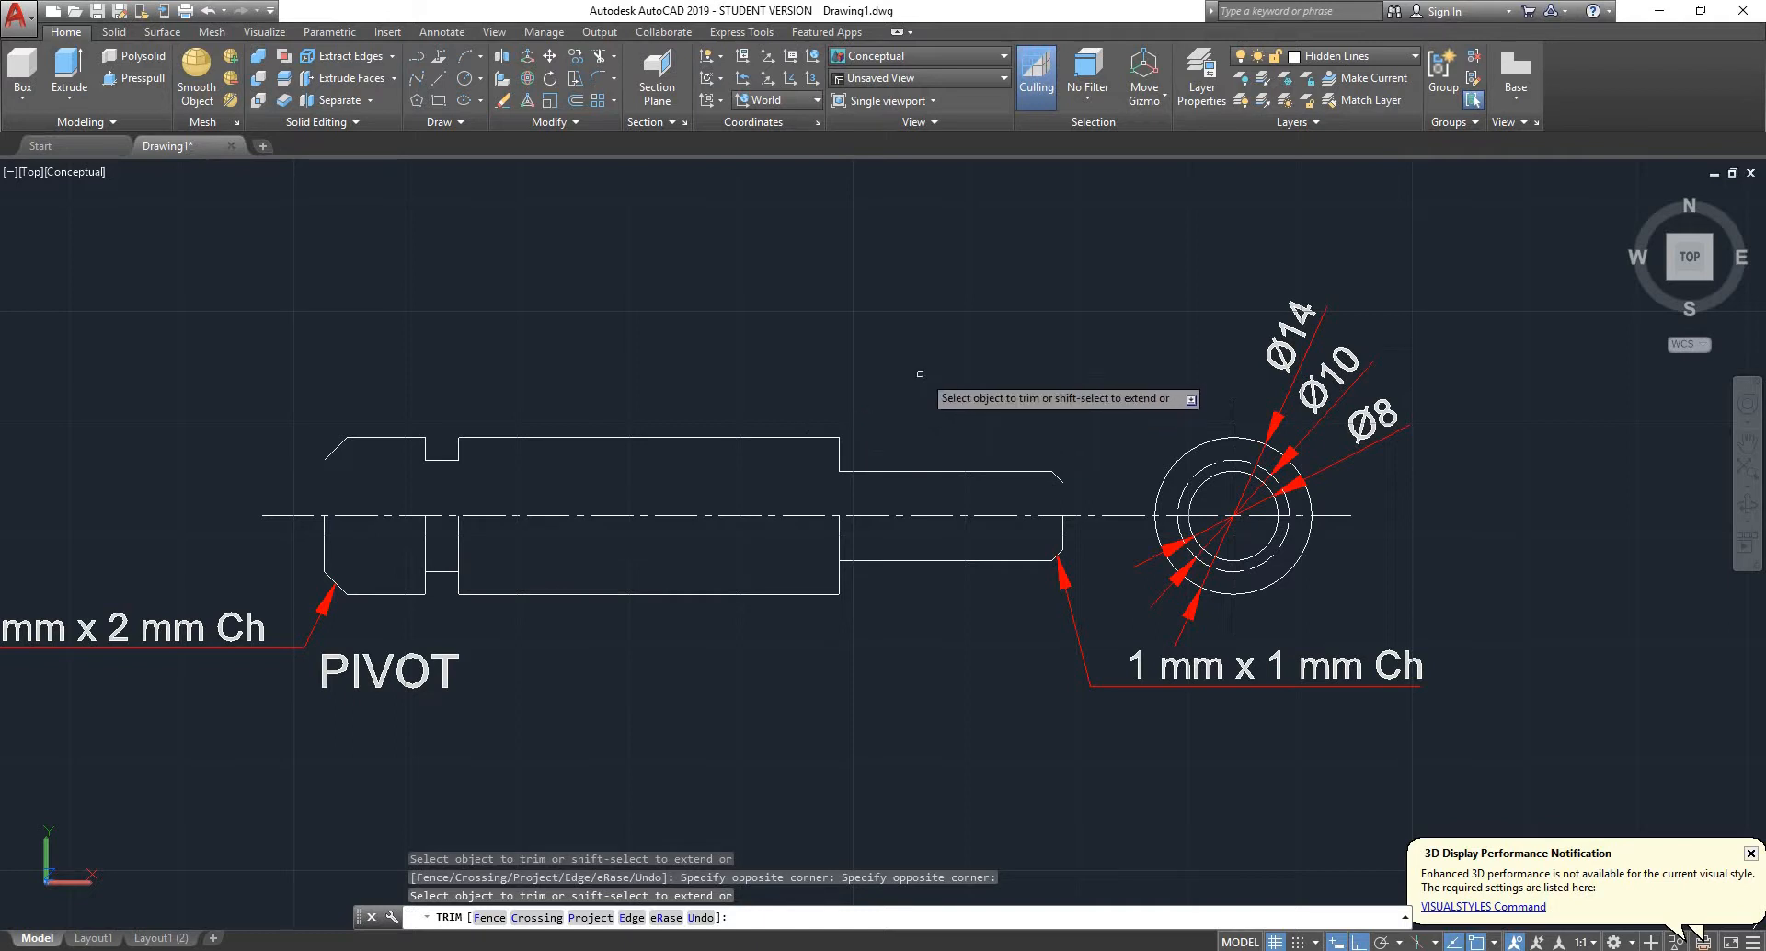
key("Escape")
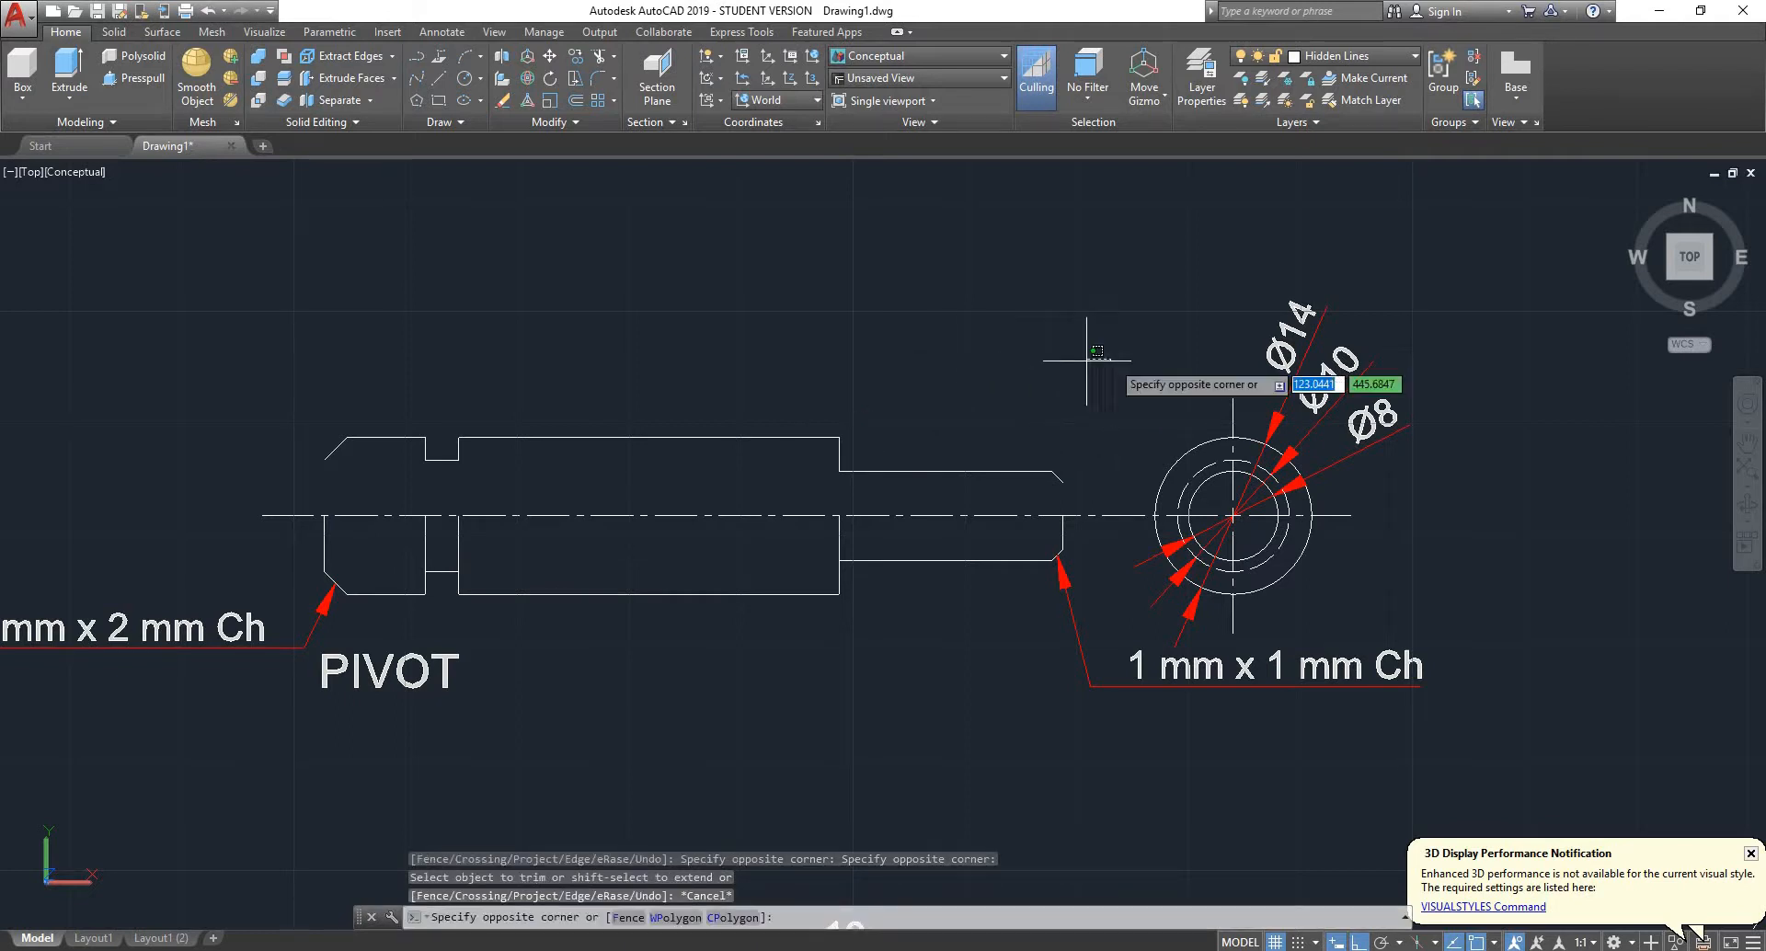
- Delete the pivot side view's leftover outline above the centreline, along with the centreline itself
left_click(1111, 359)
left_click(251, 501)
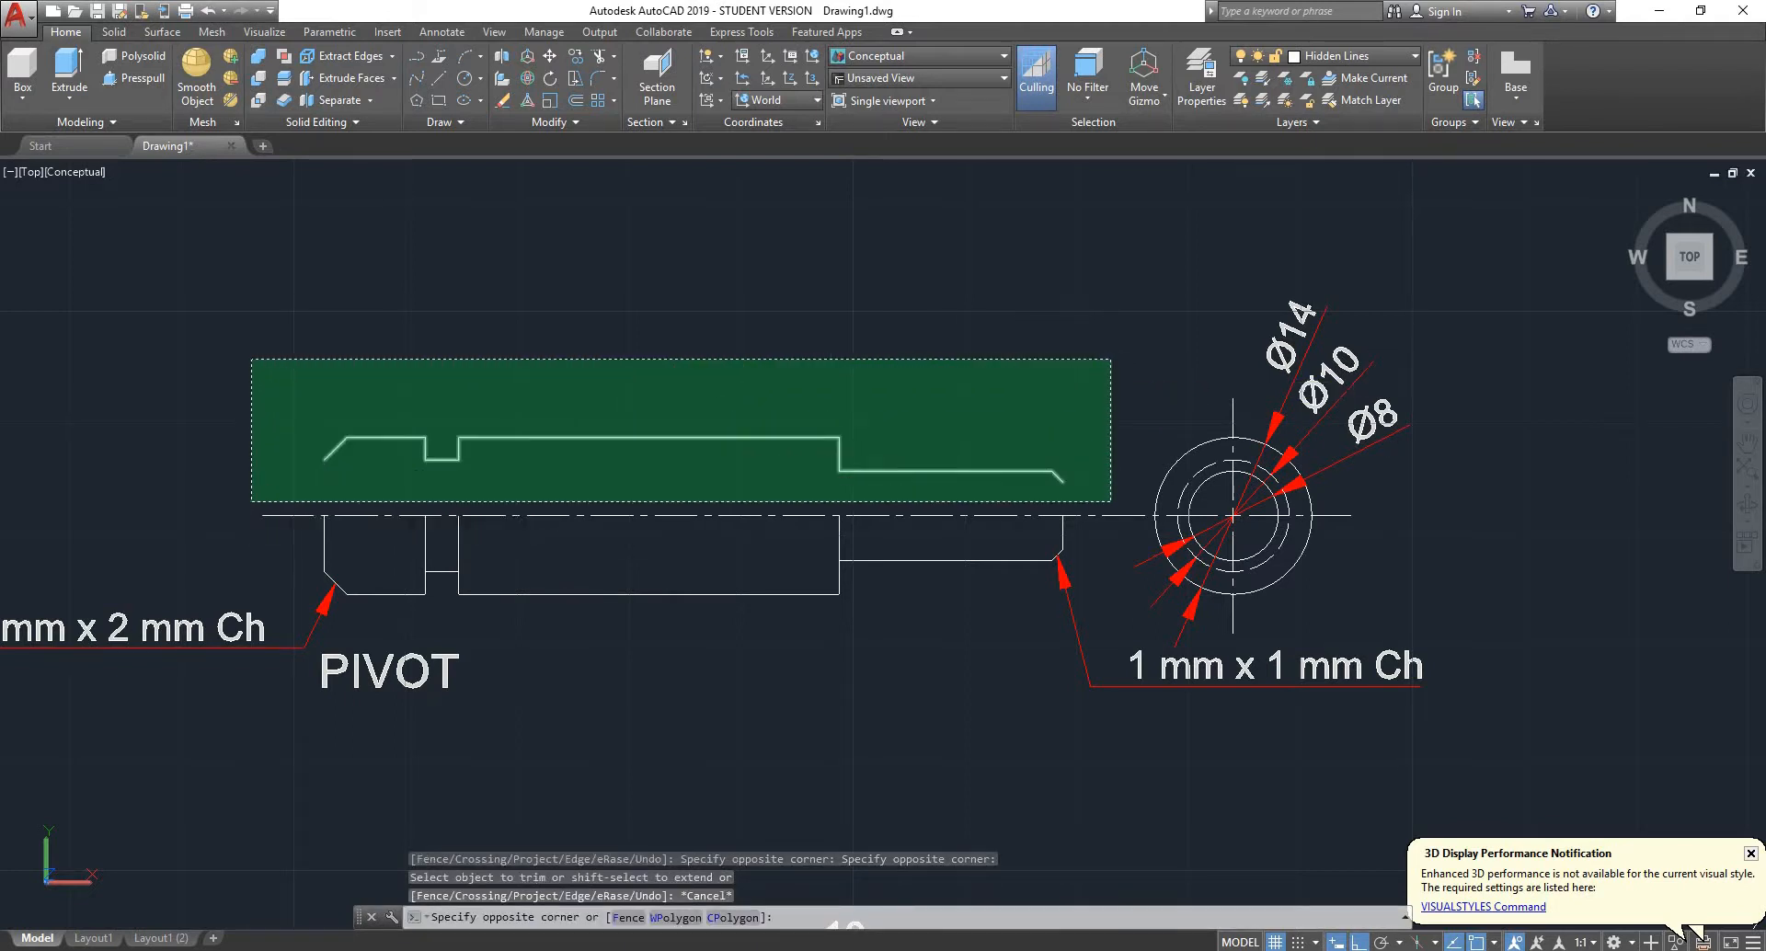
key("Delete")
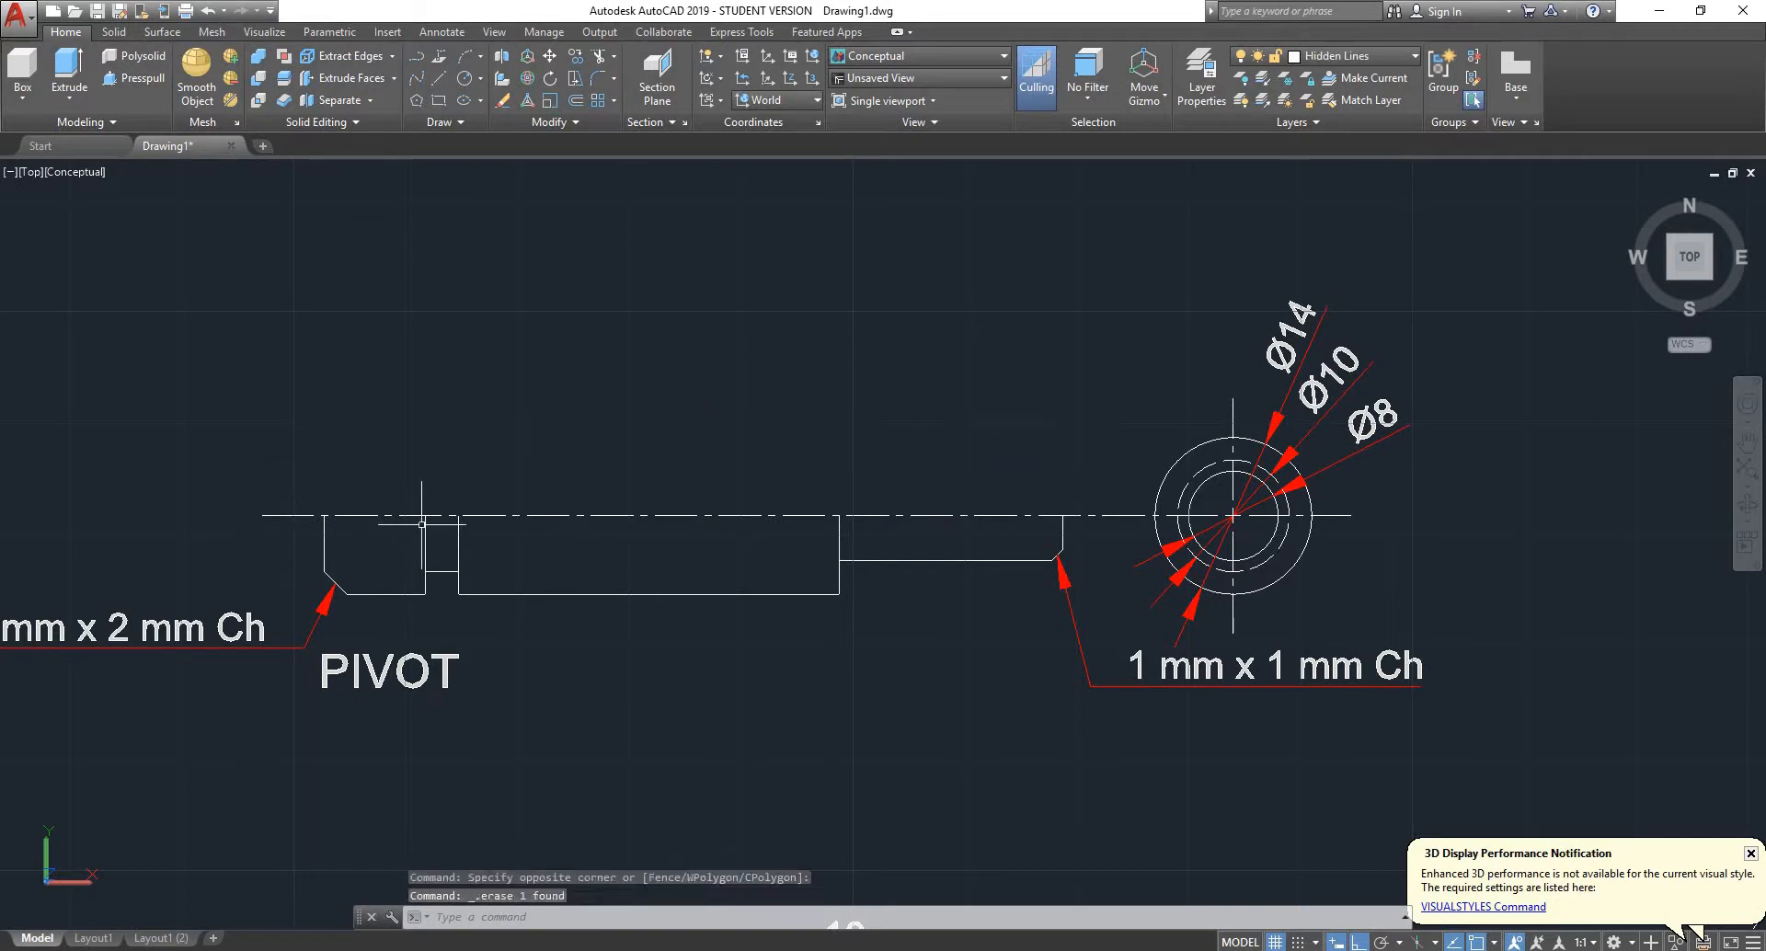
left_click(765, 458)
left_click(662, 543)
key("Delete")
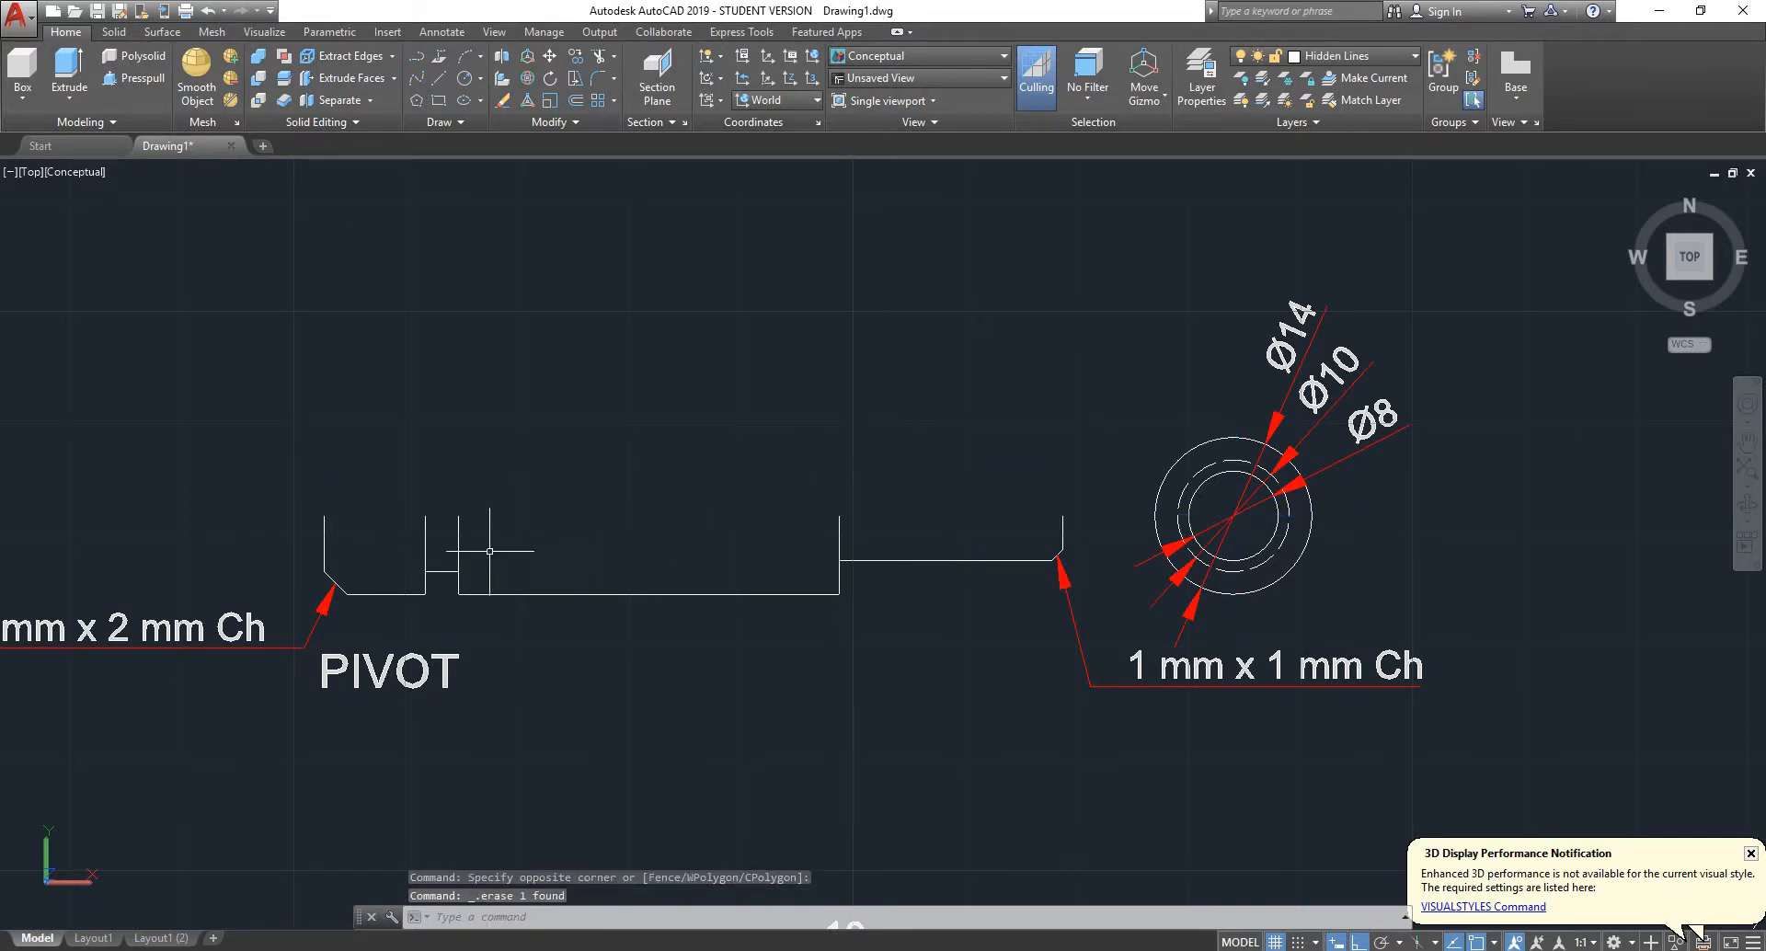
scroll(393, 531, "up", 2)
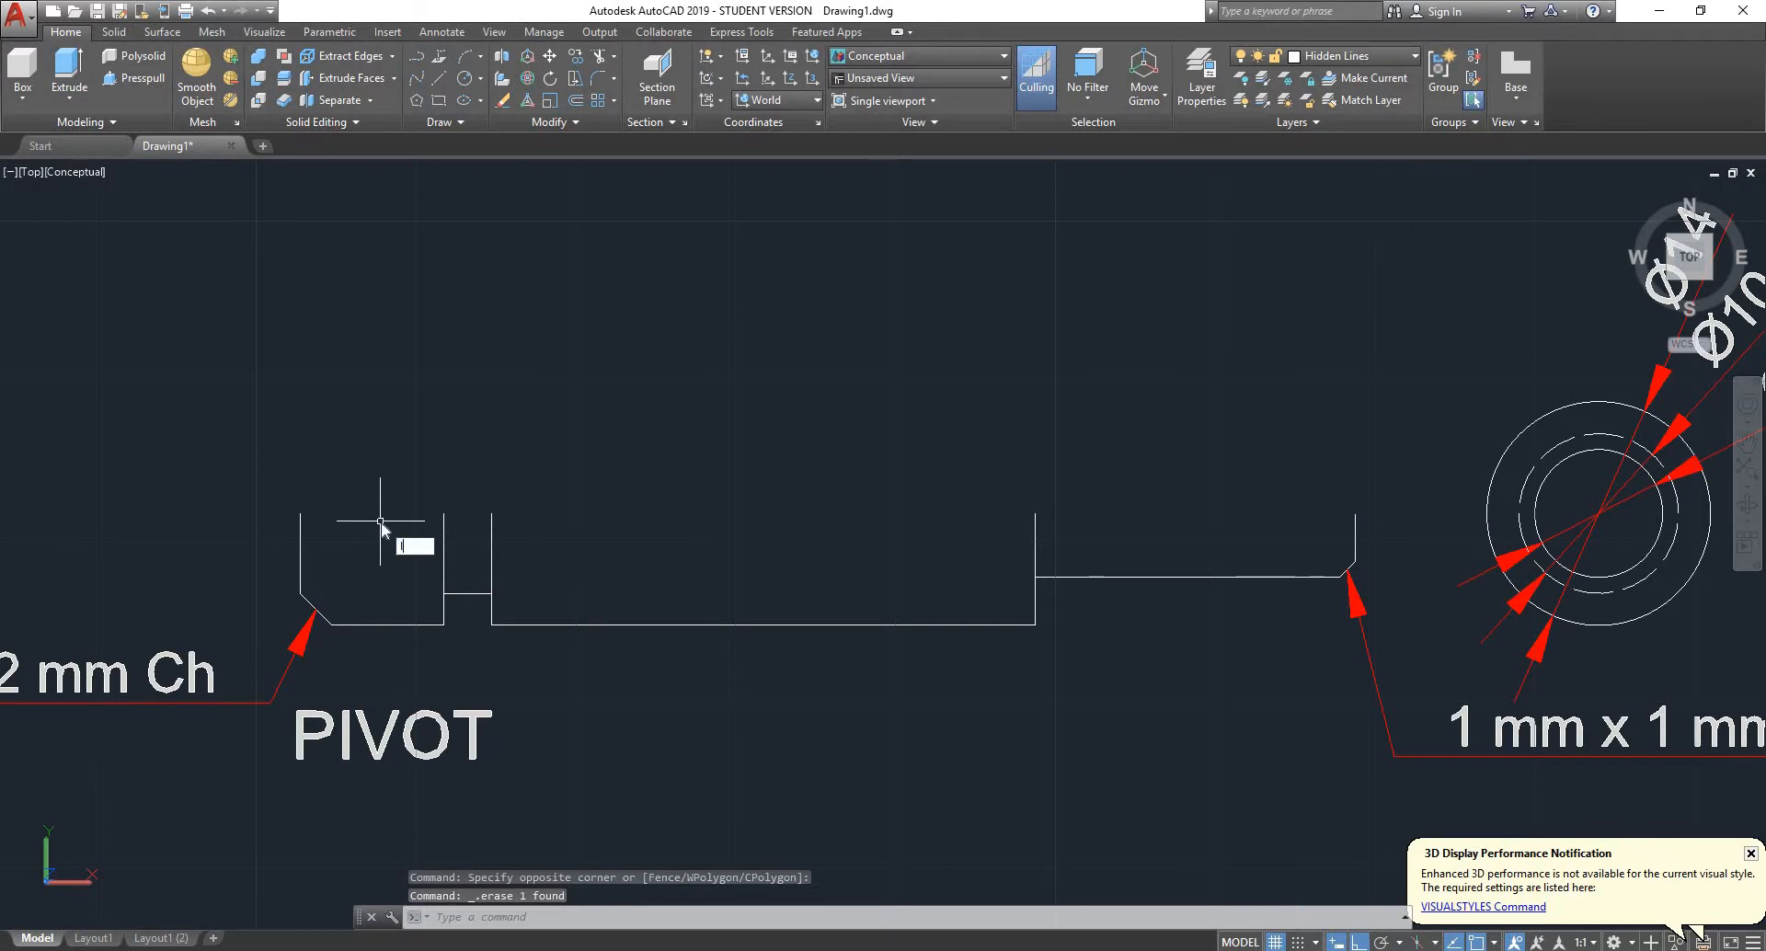
type("l")
key("Return")
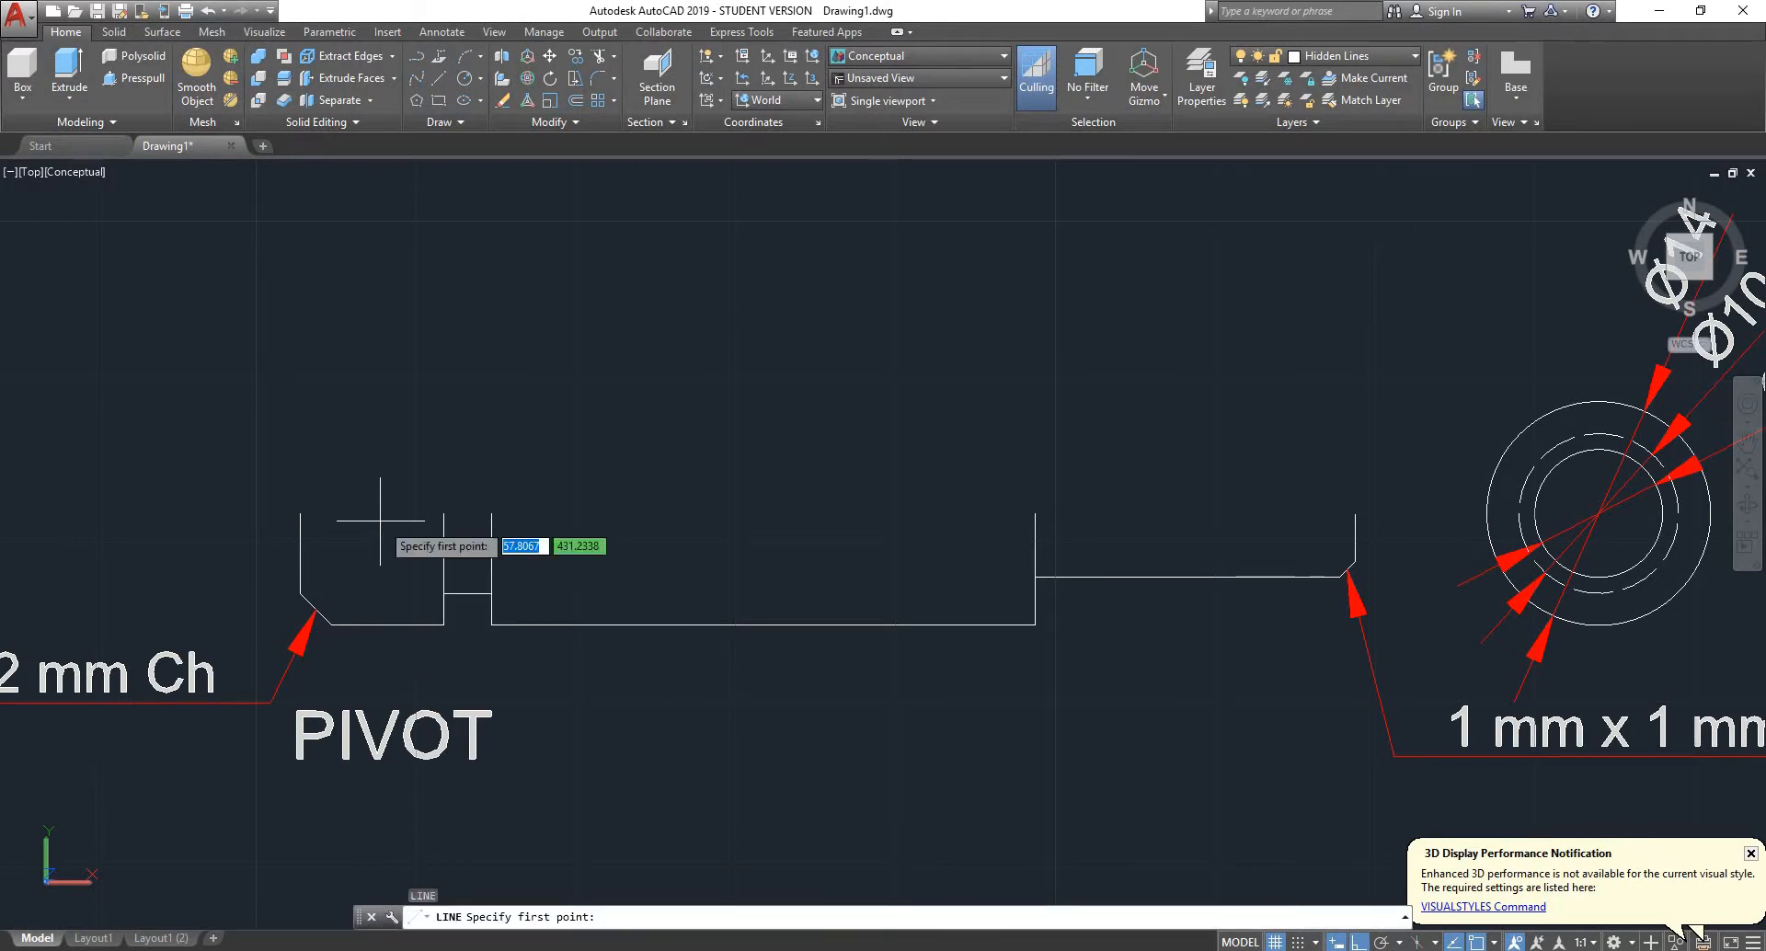
left_click(299, 512)
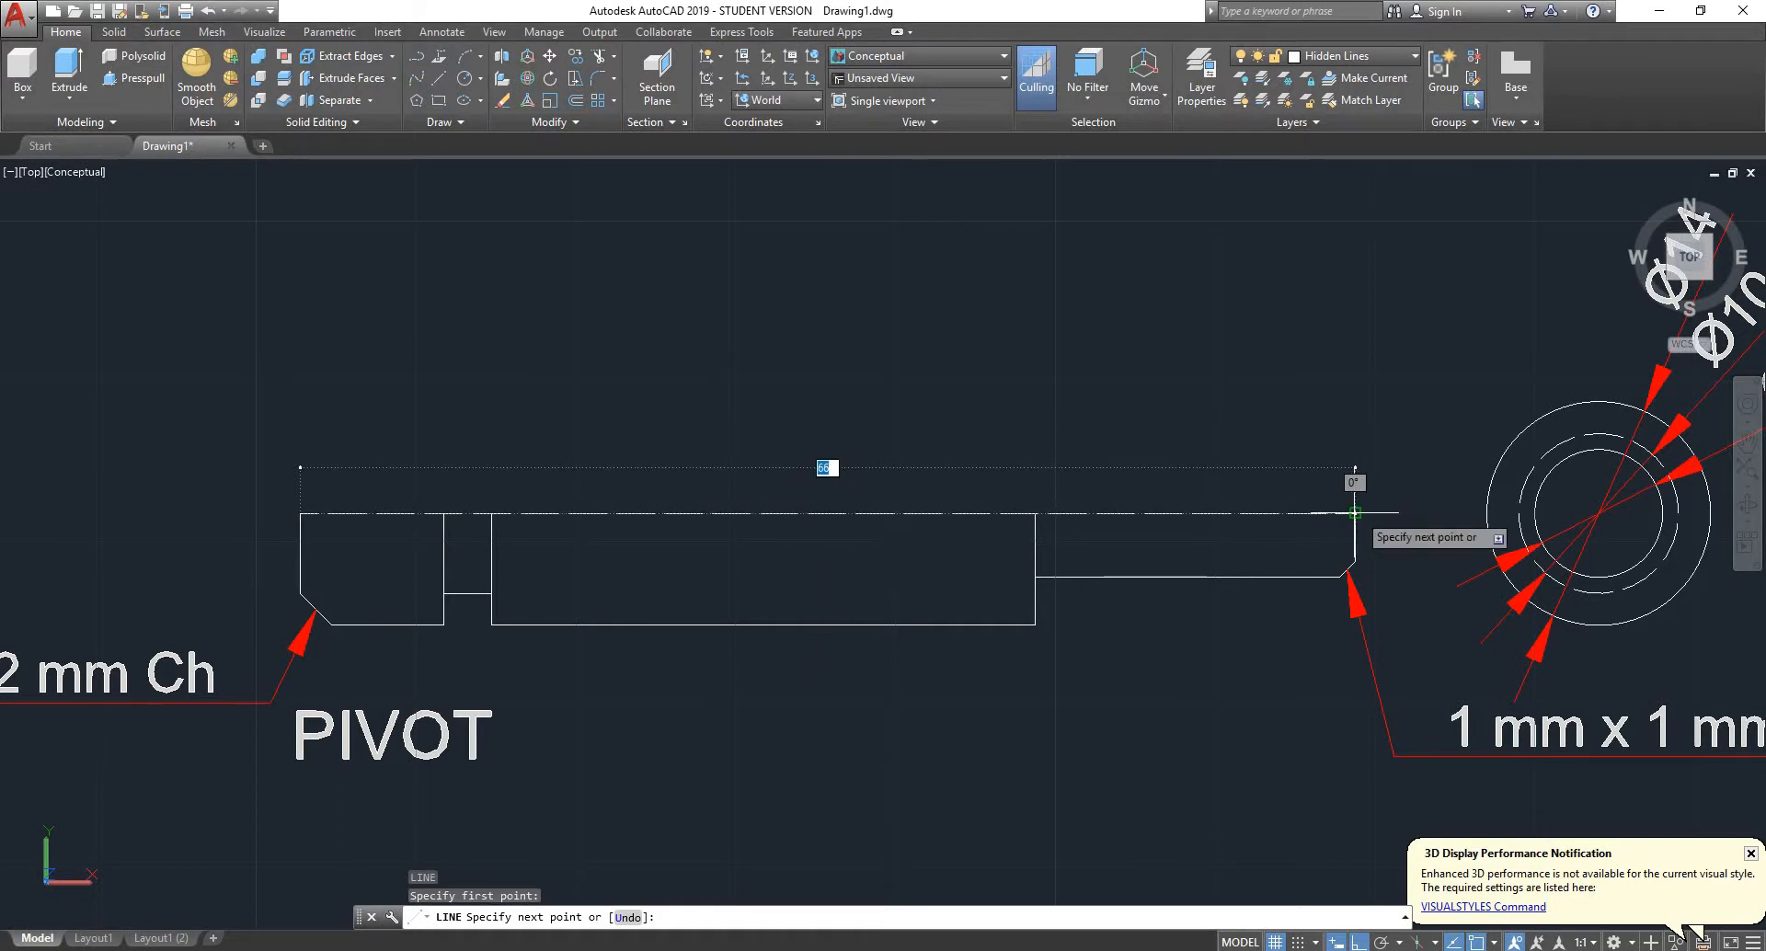
key("Escape")
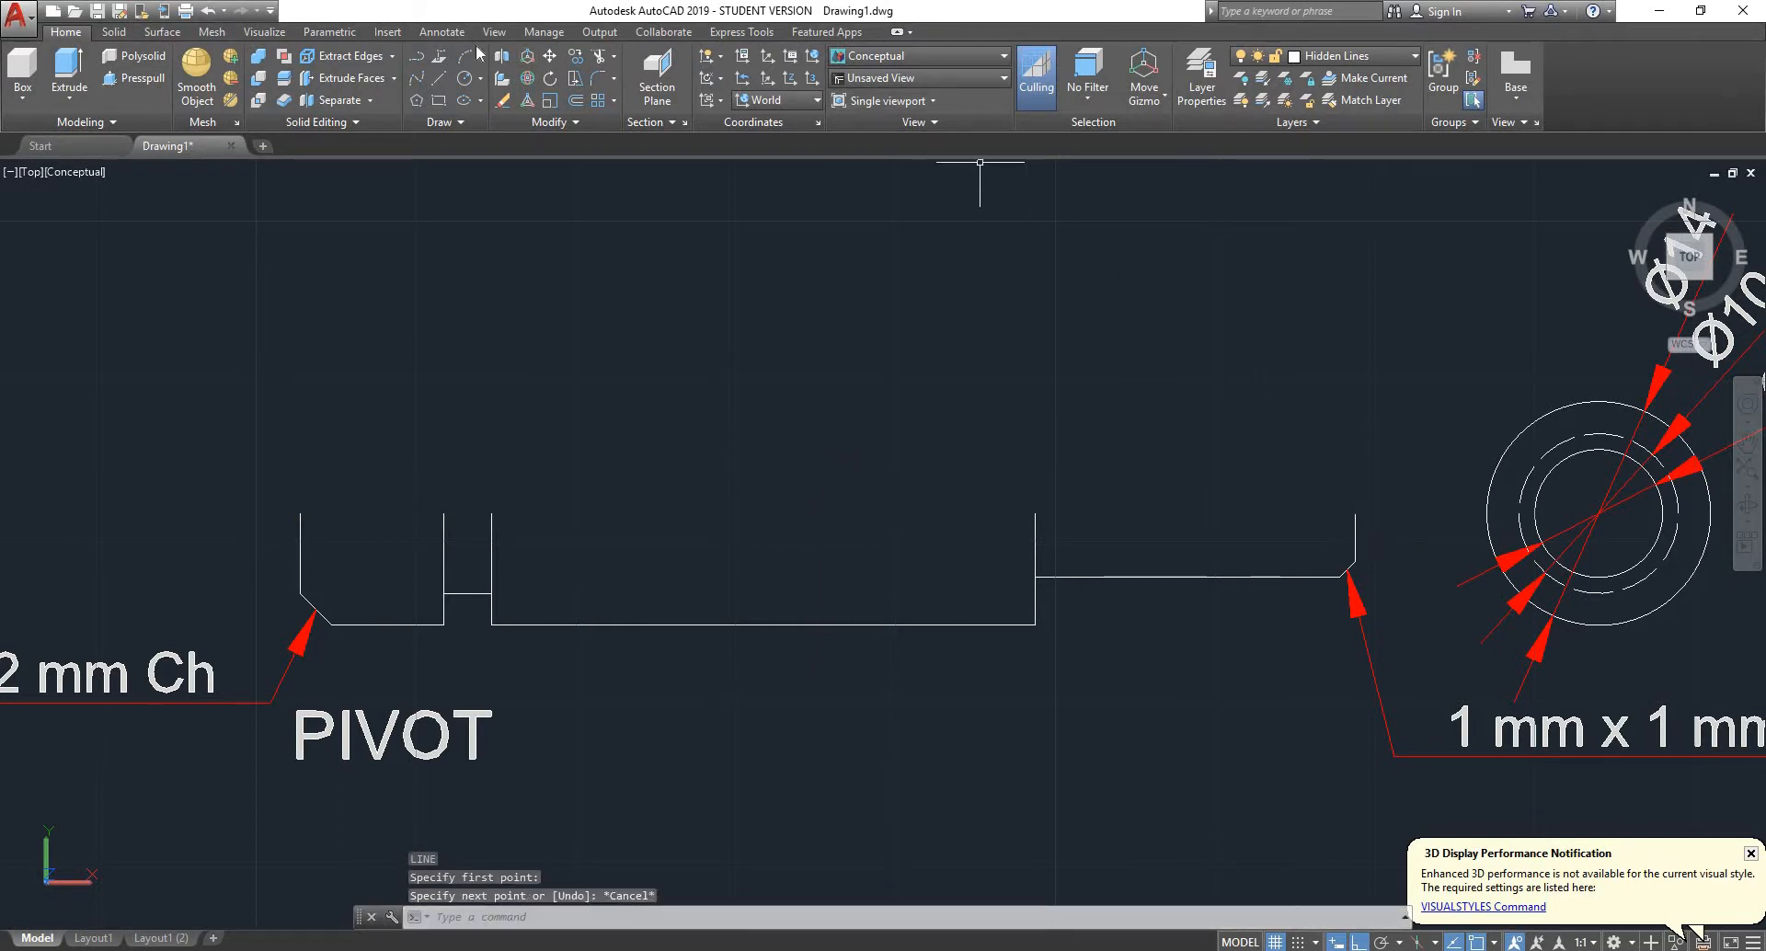
- Make layer 0 current and draw a straight line closing the pivot's half profile between the upper ends of its two end edges
left_click(1341, 57)
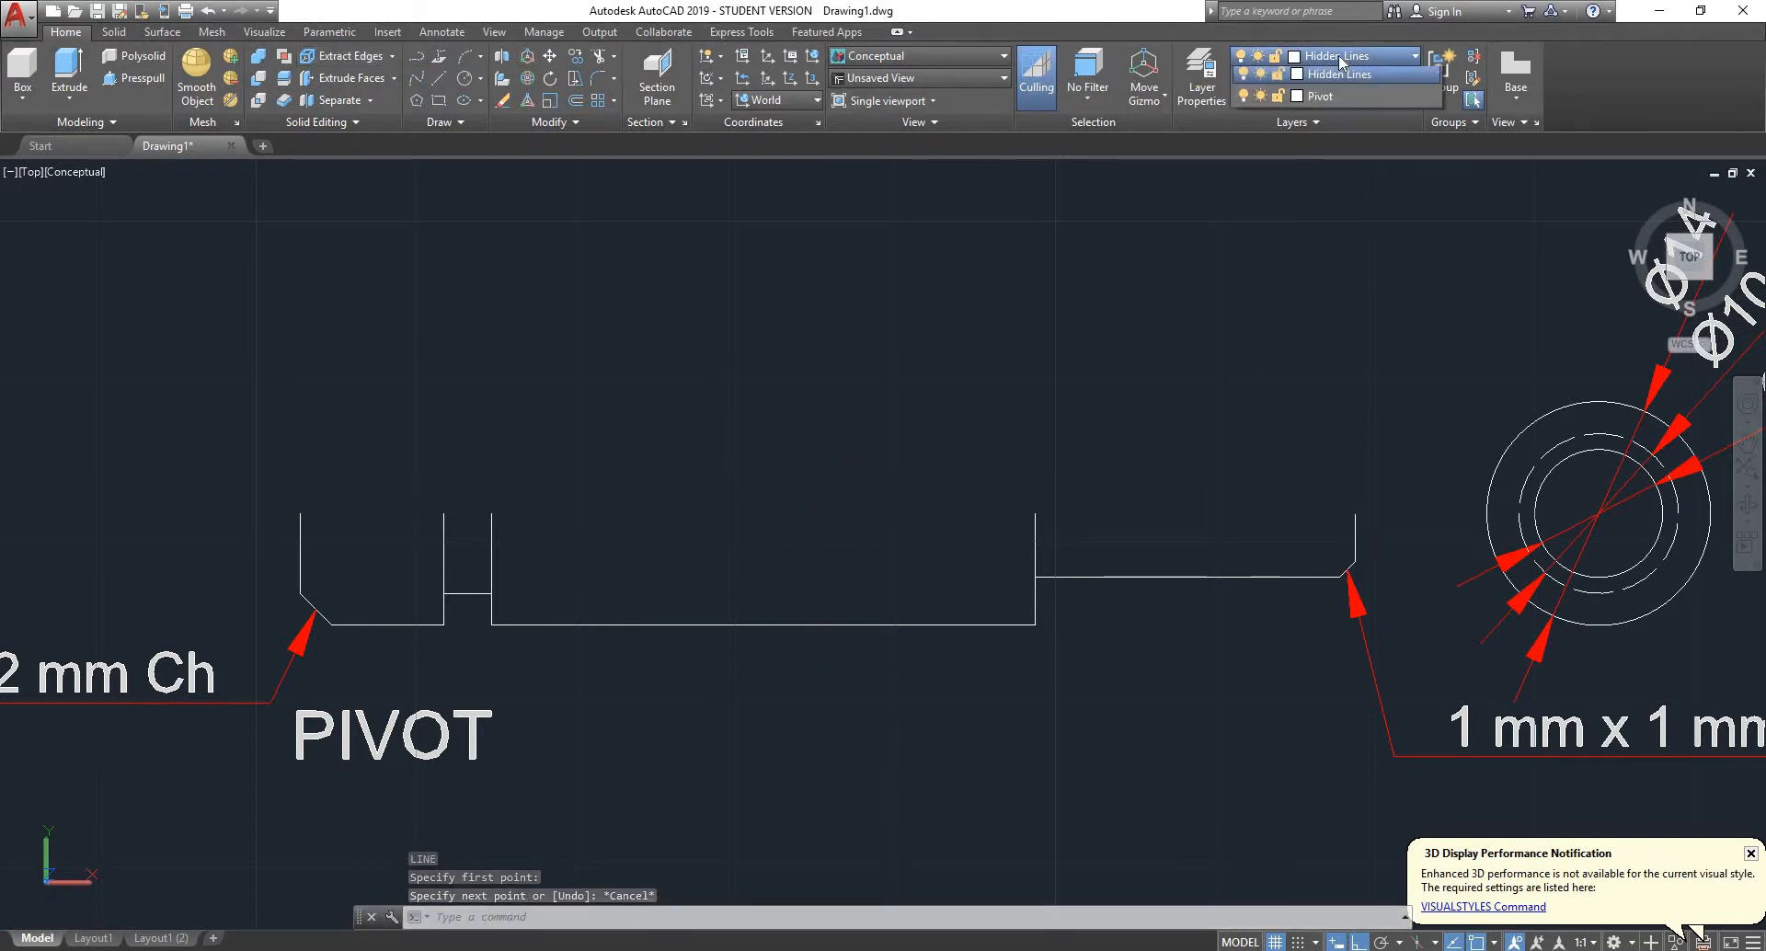
left_click(1325, 78)
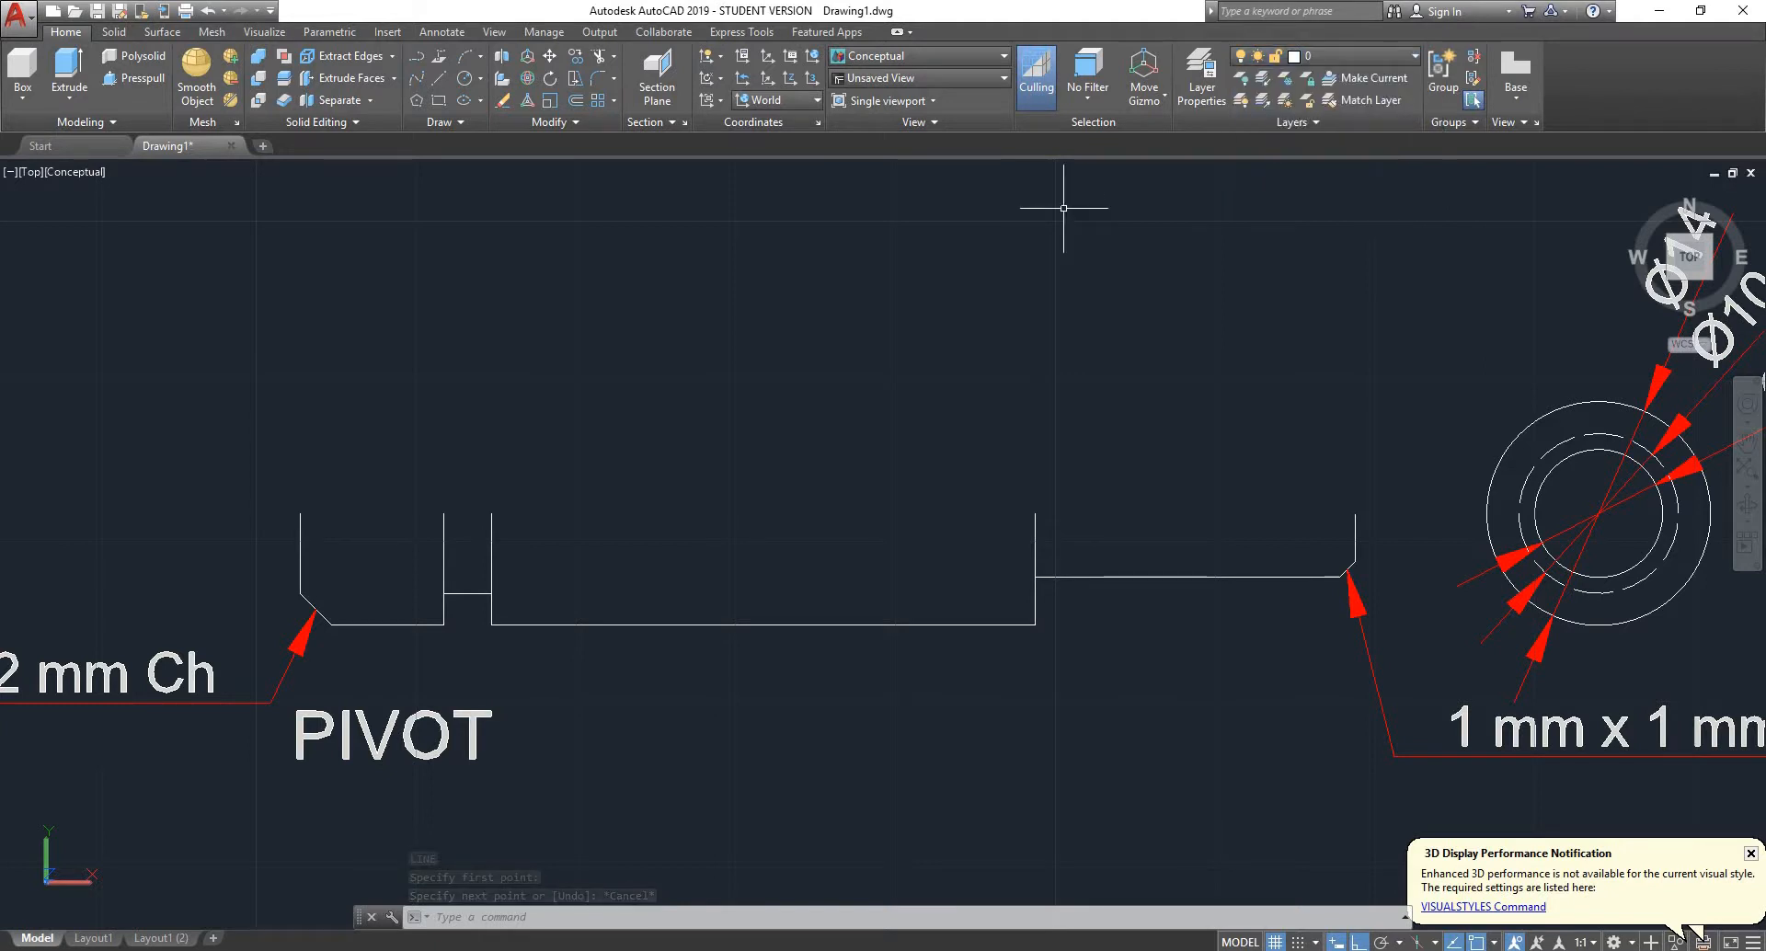
type("l")
key("Return")
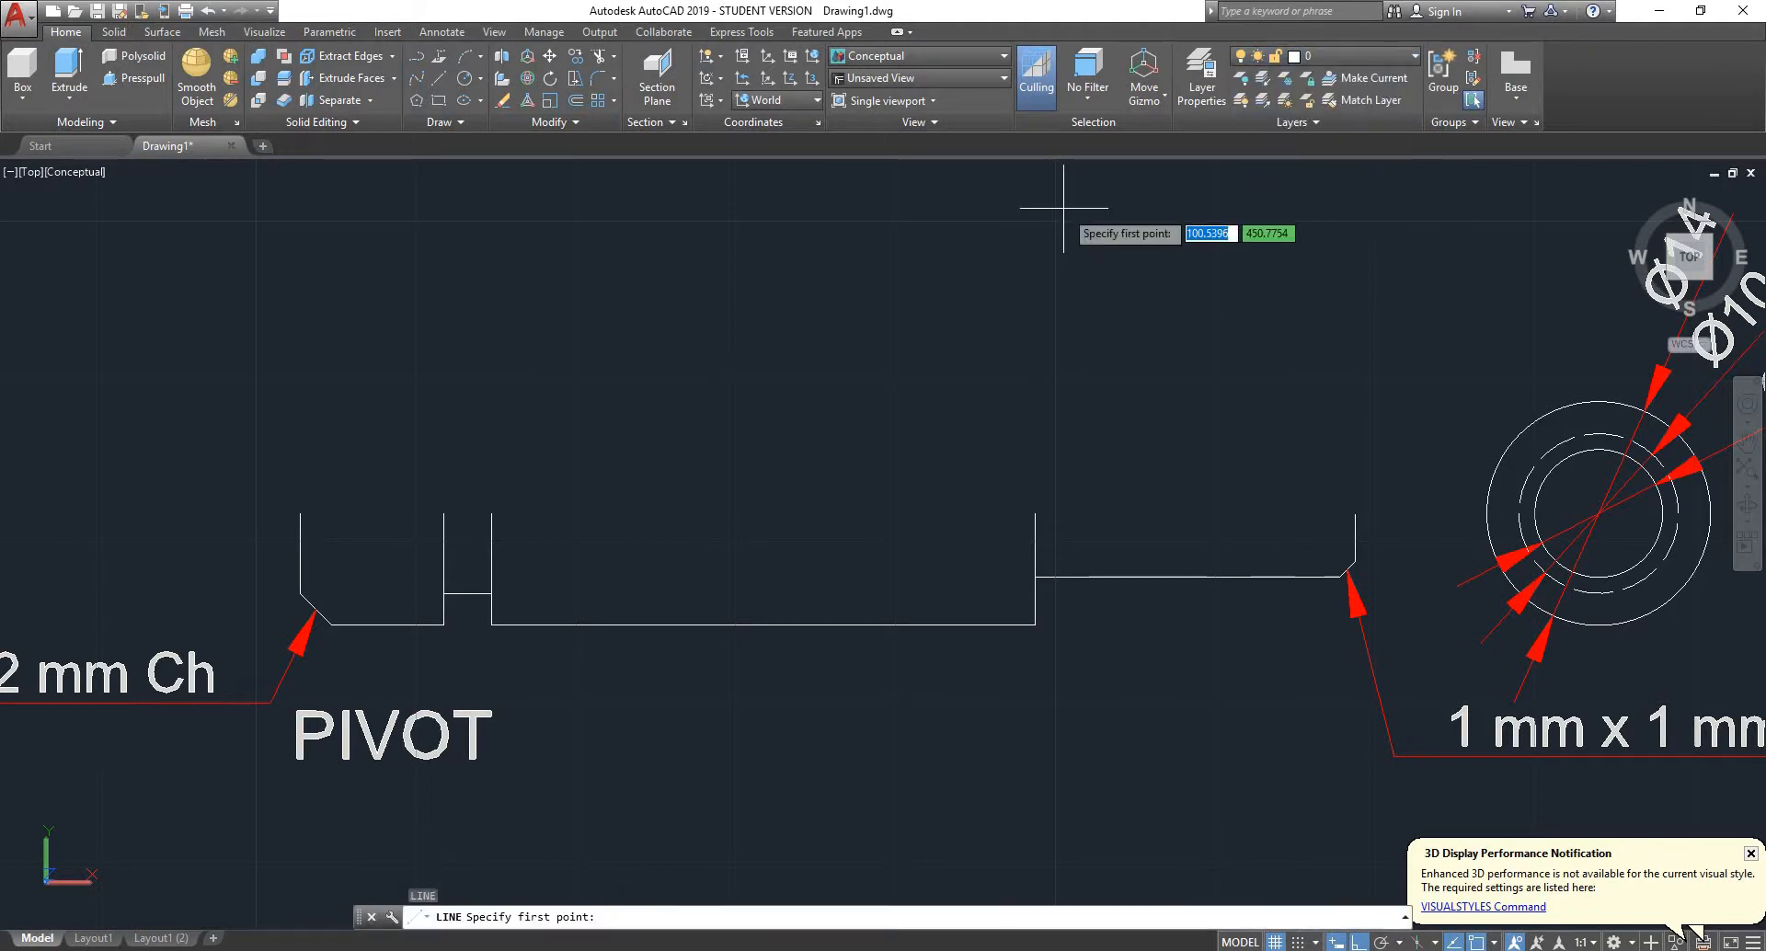
left_click(301, 513)
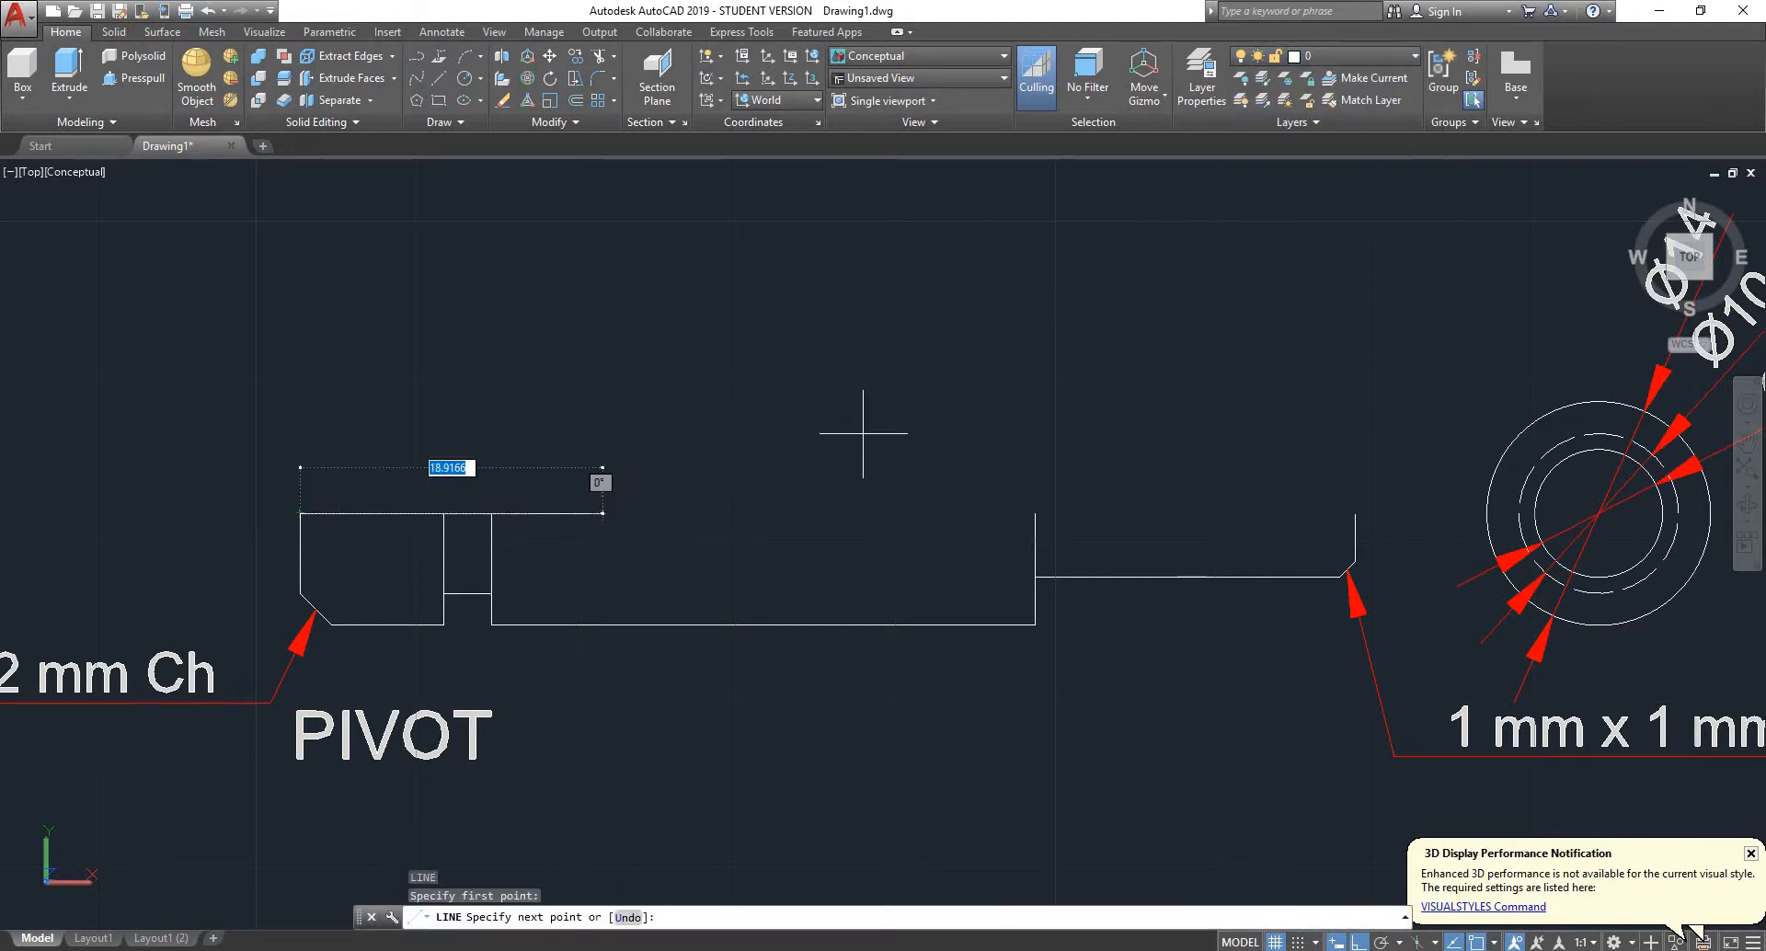
left_click(1355, 513)
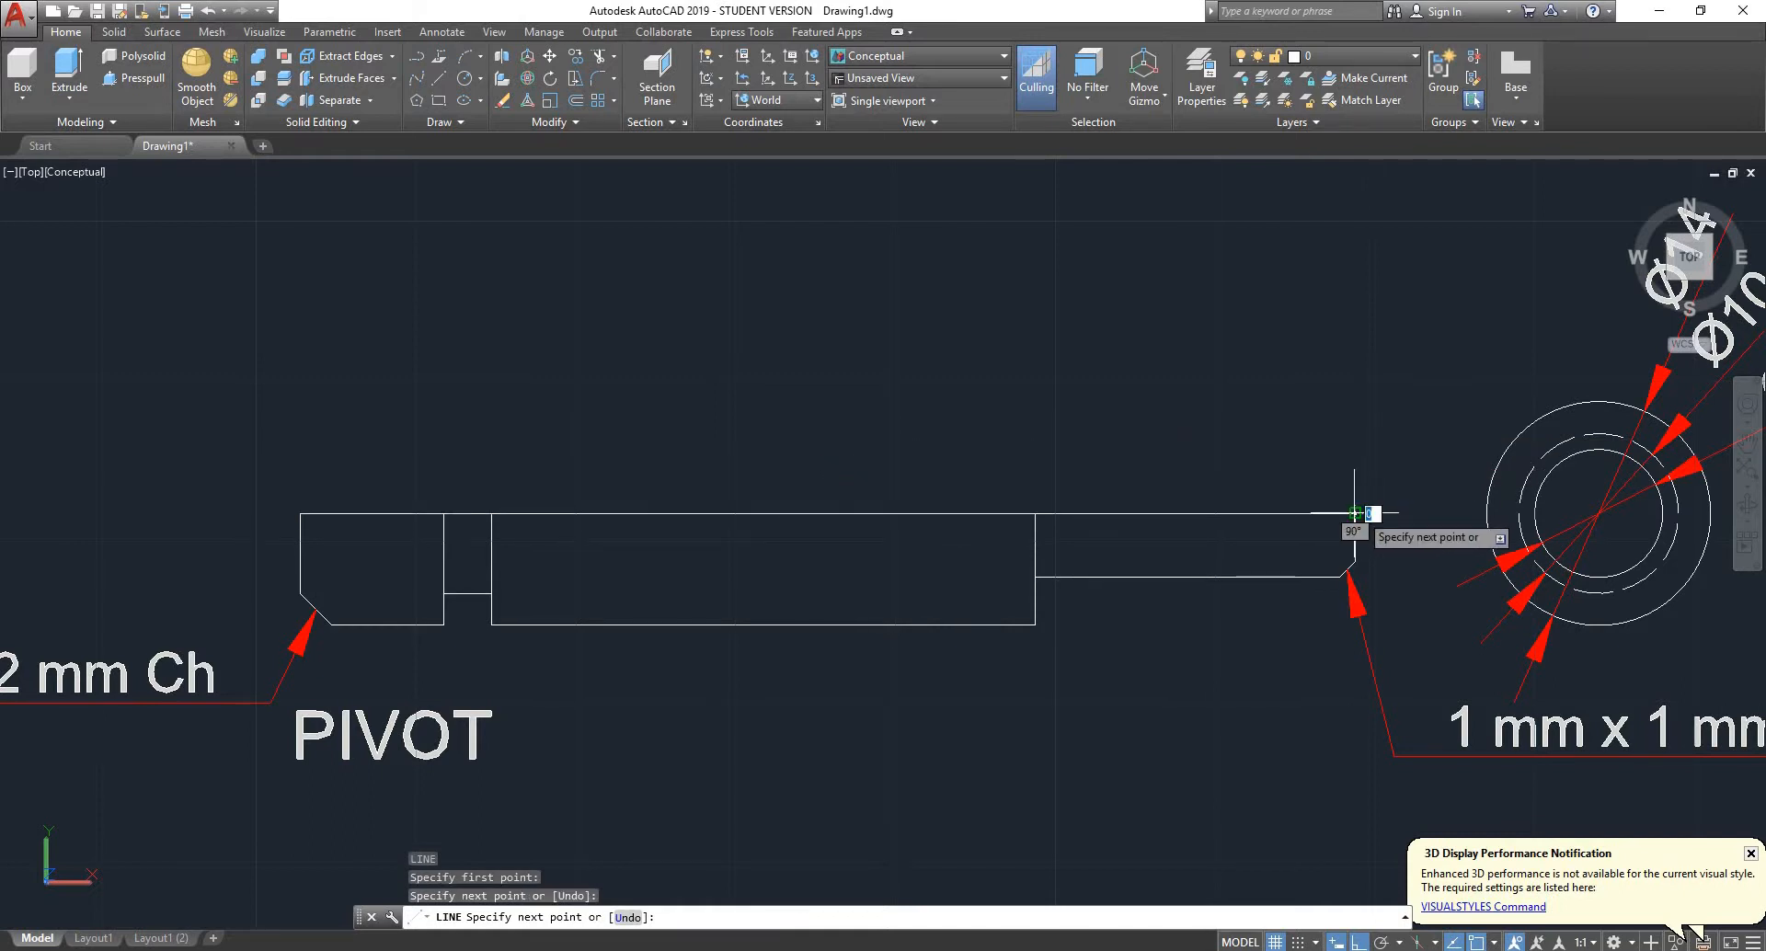
key("Escape")
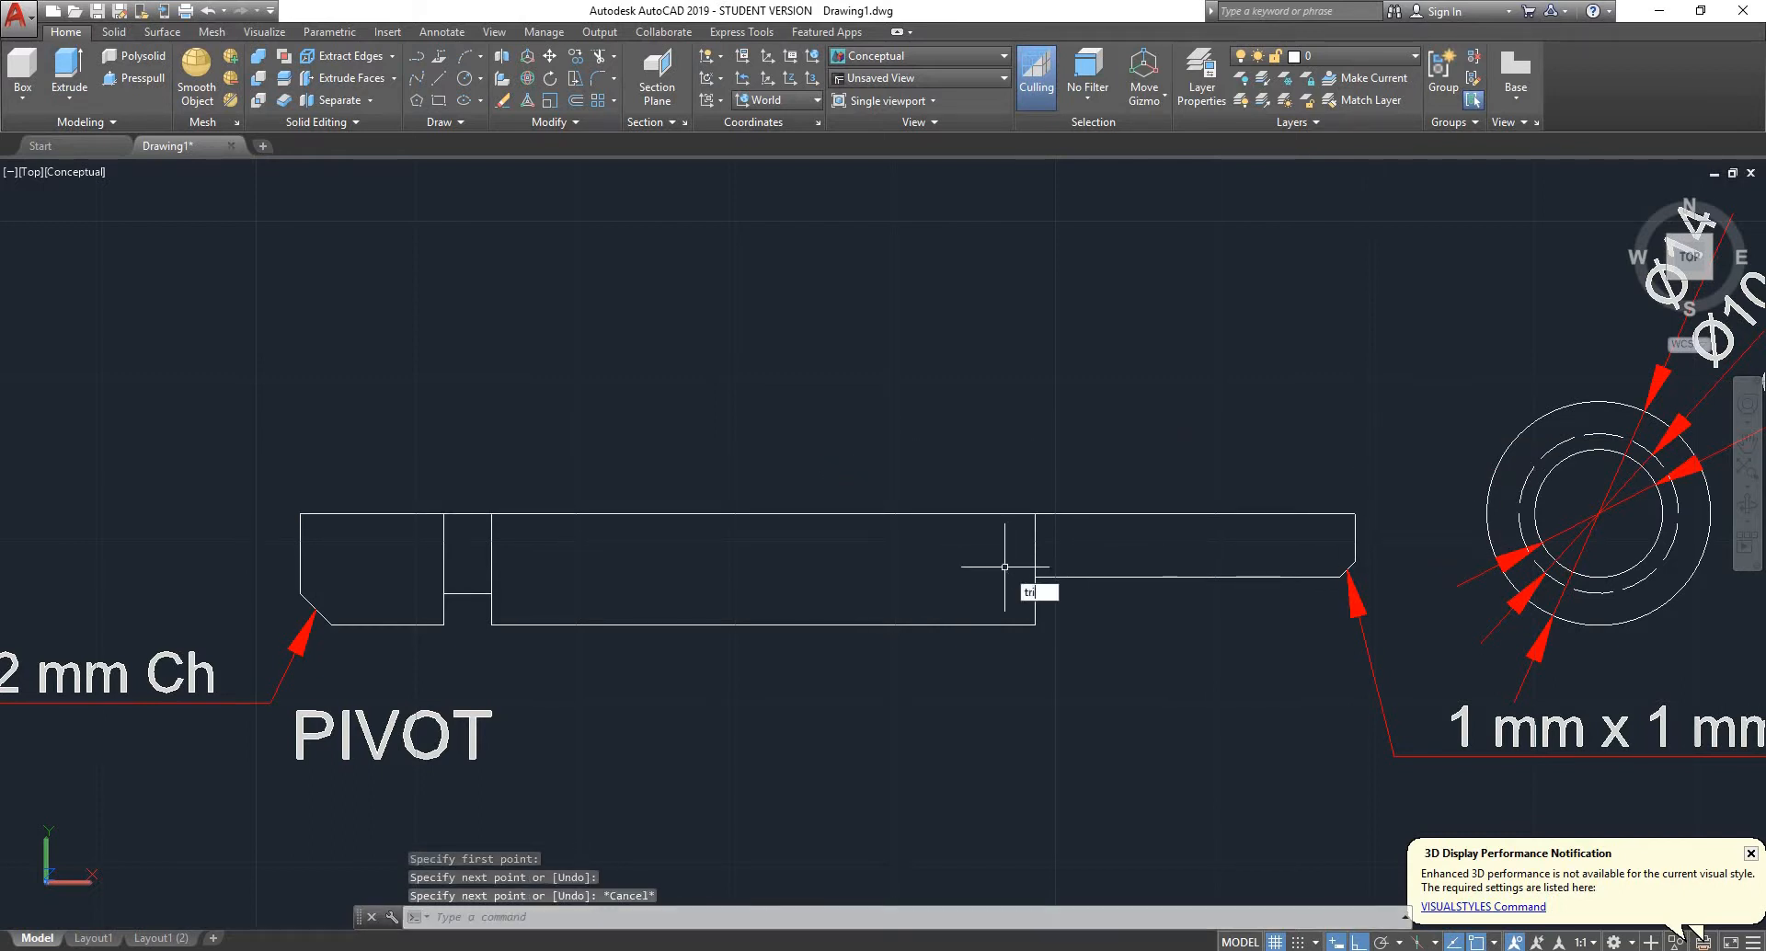
type("trim")
key("Return")
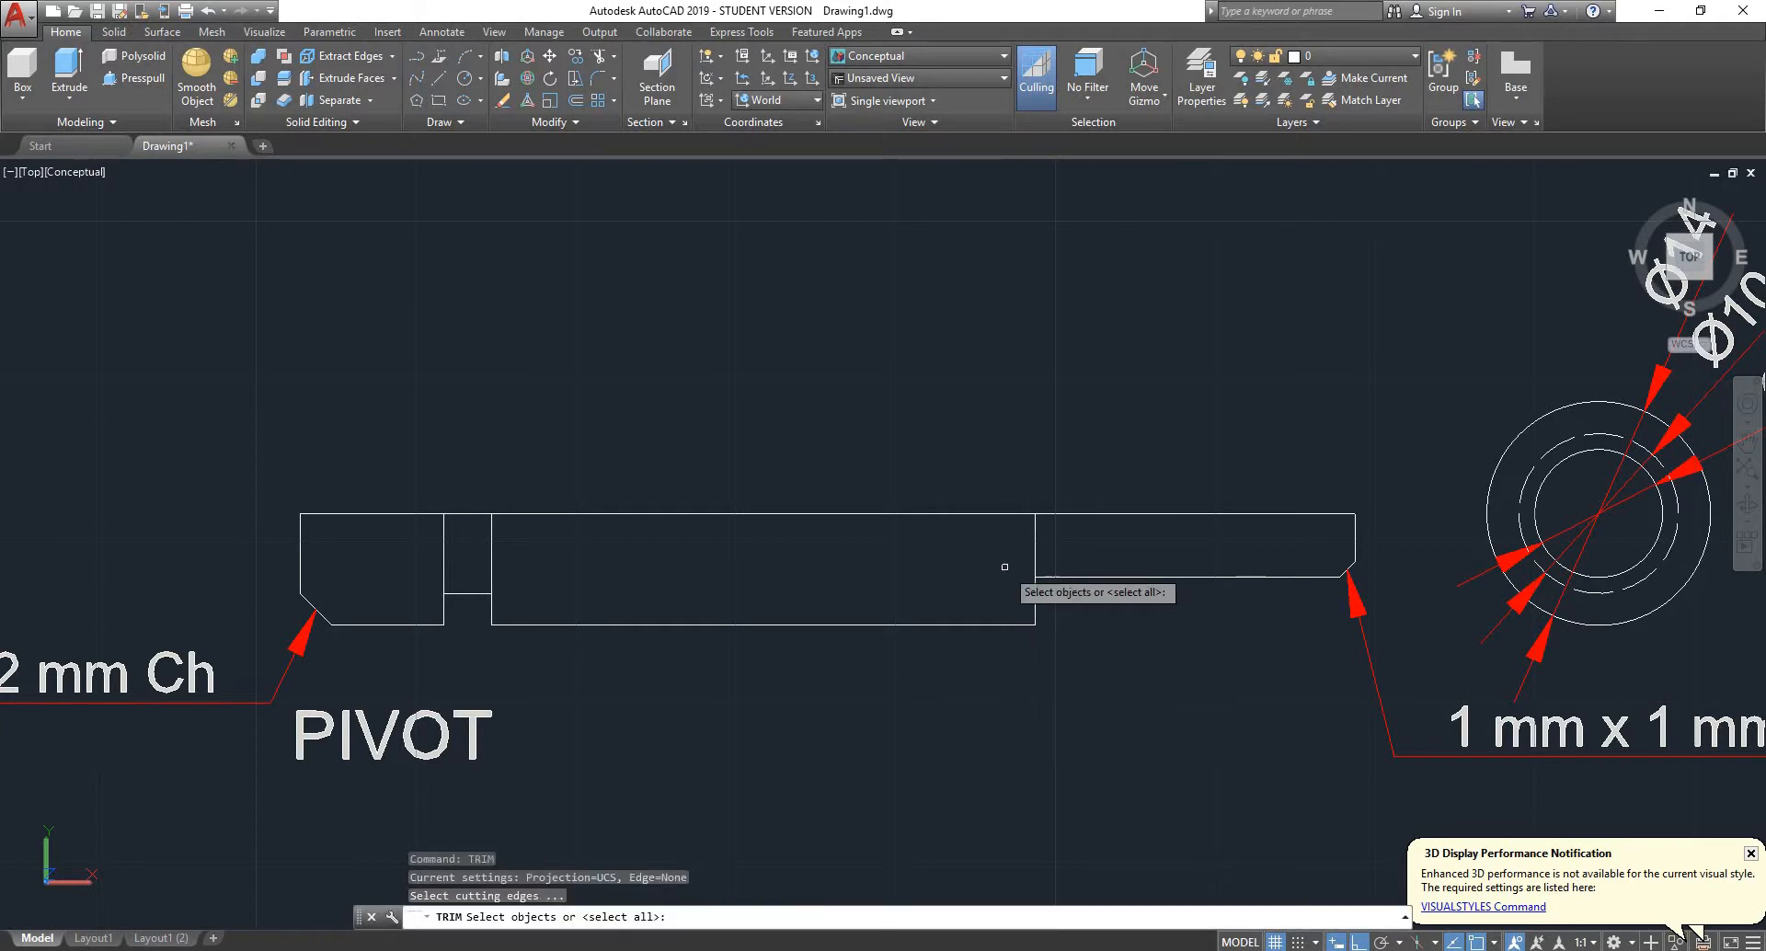
key("Return")
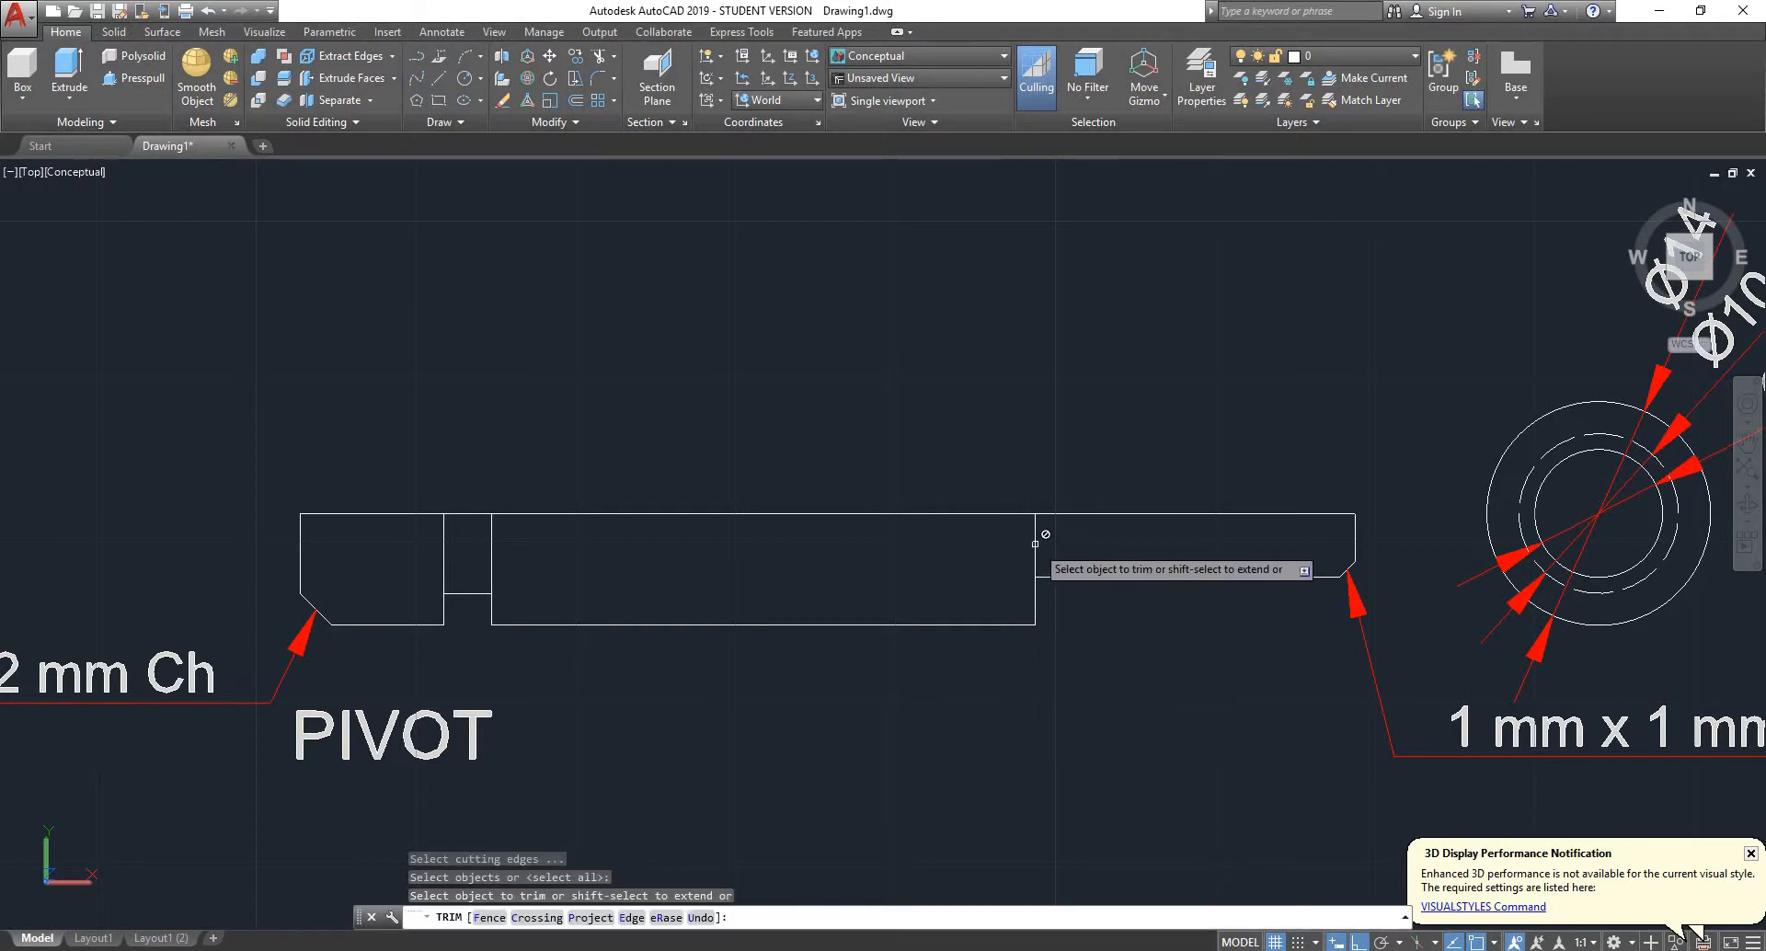
key("Escape")
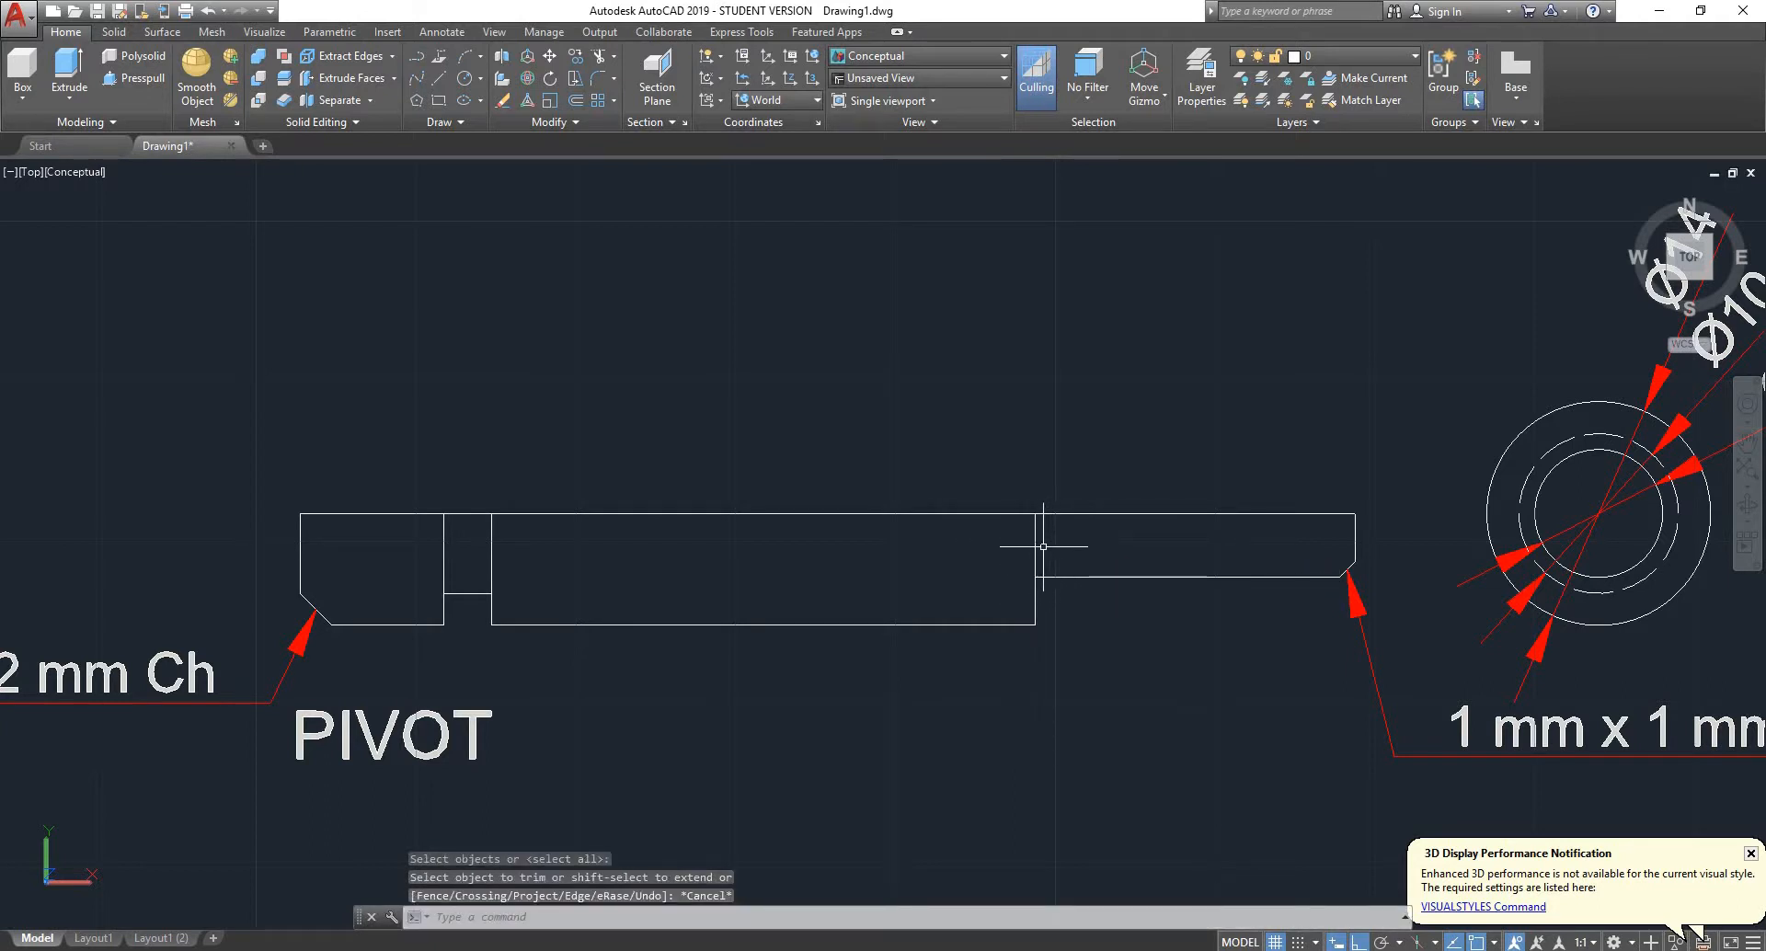
- Delete the internal vertical lines at the pivot's shoulder and on both sides of the groove, leaving only the outer contour
left_click(1036, 546)
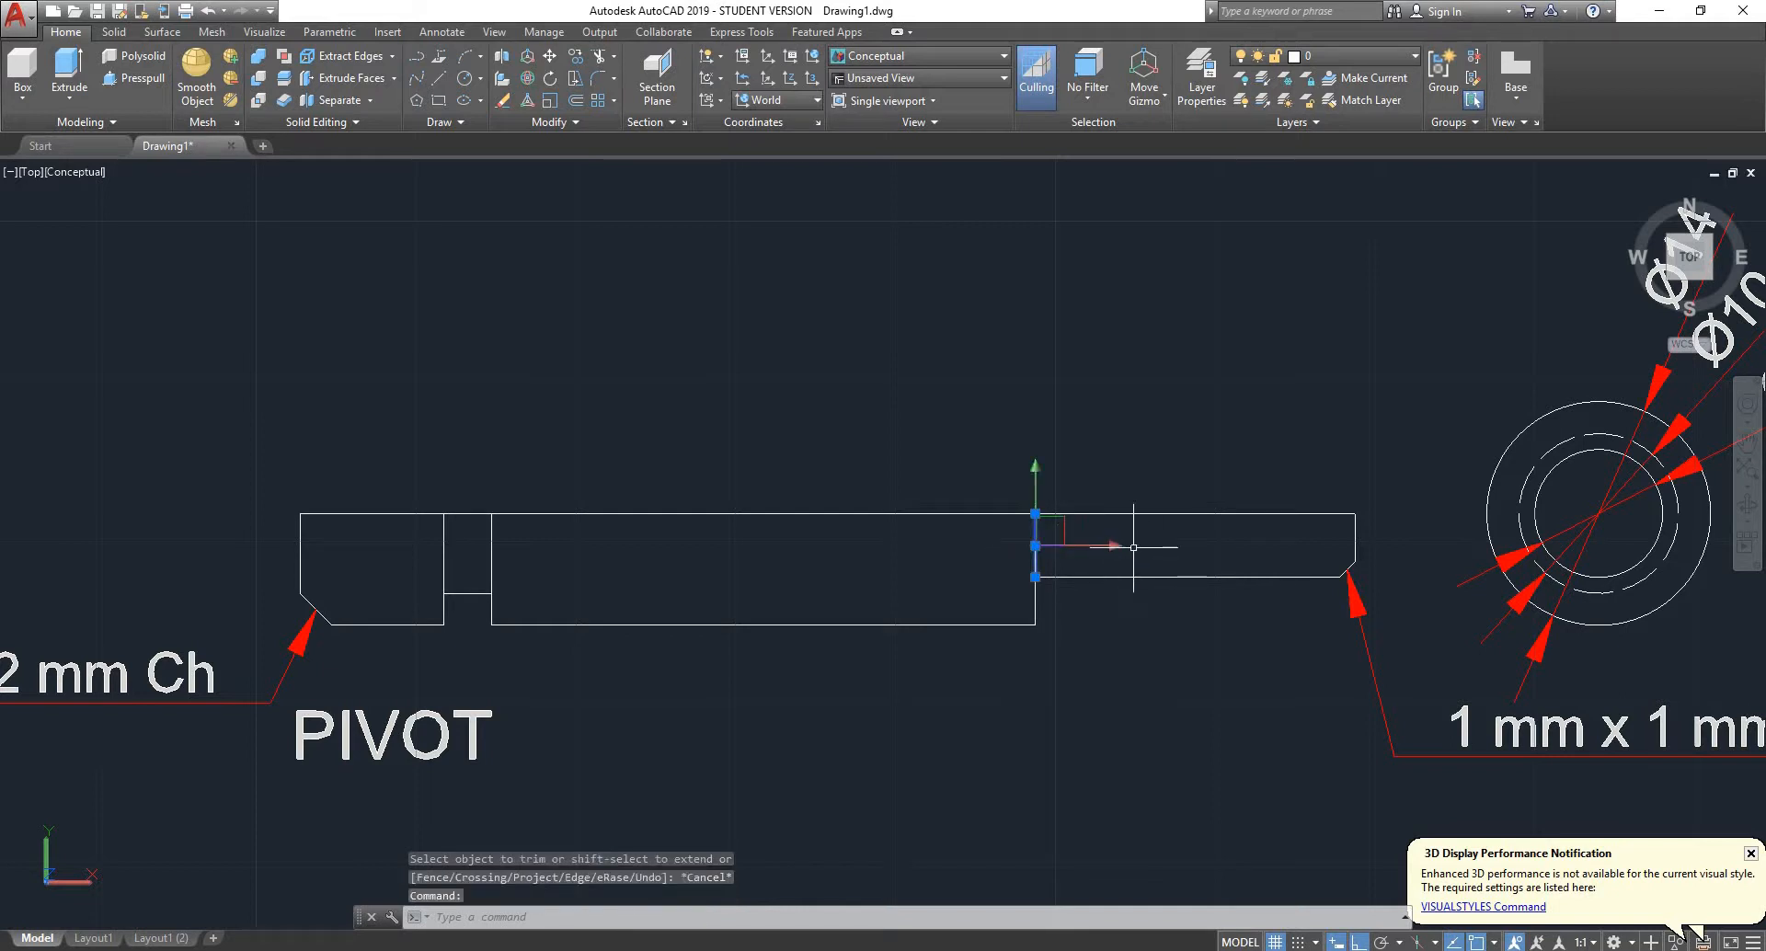
key("Delete")
scroll(516, 521, "up", 2)
left_click(566, 557)
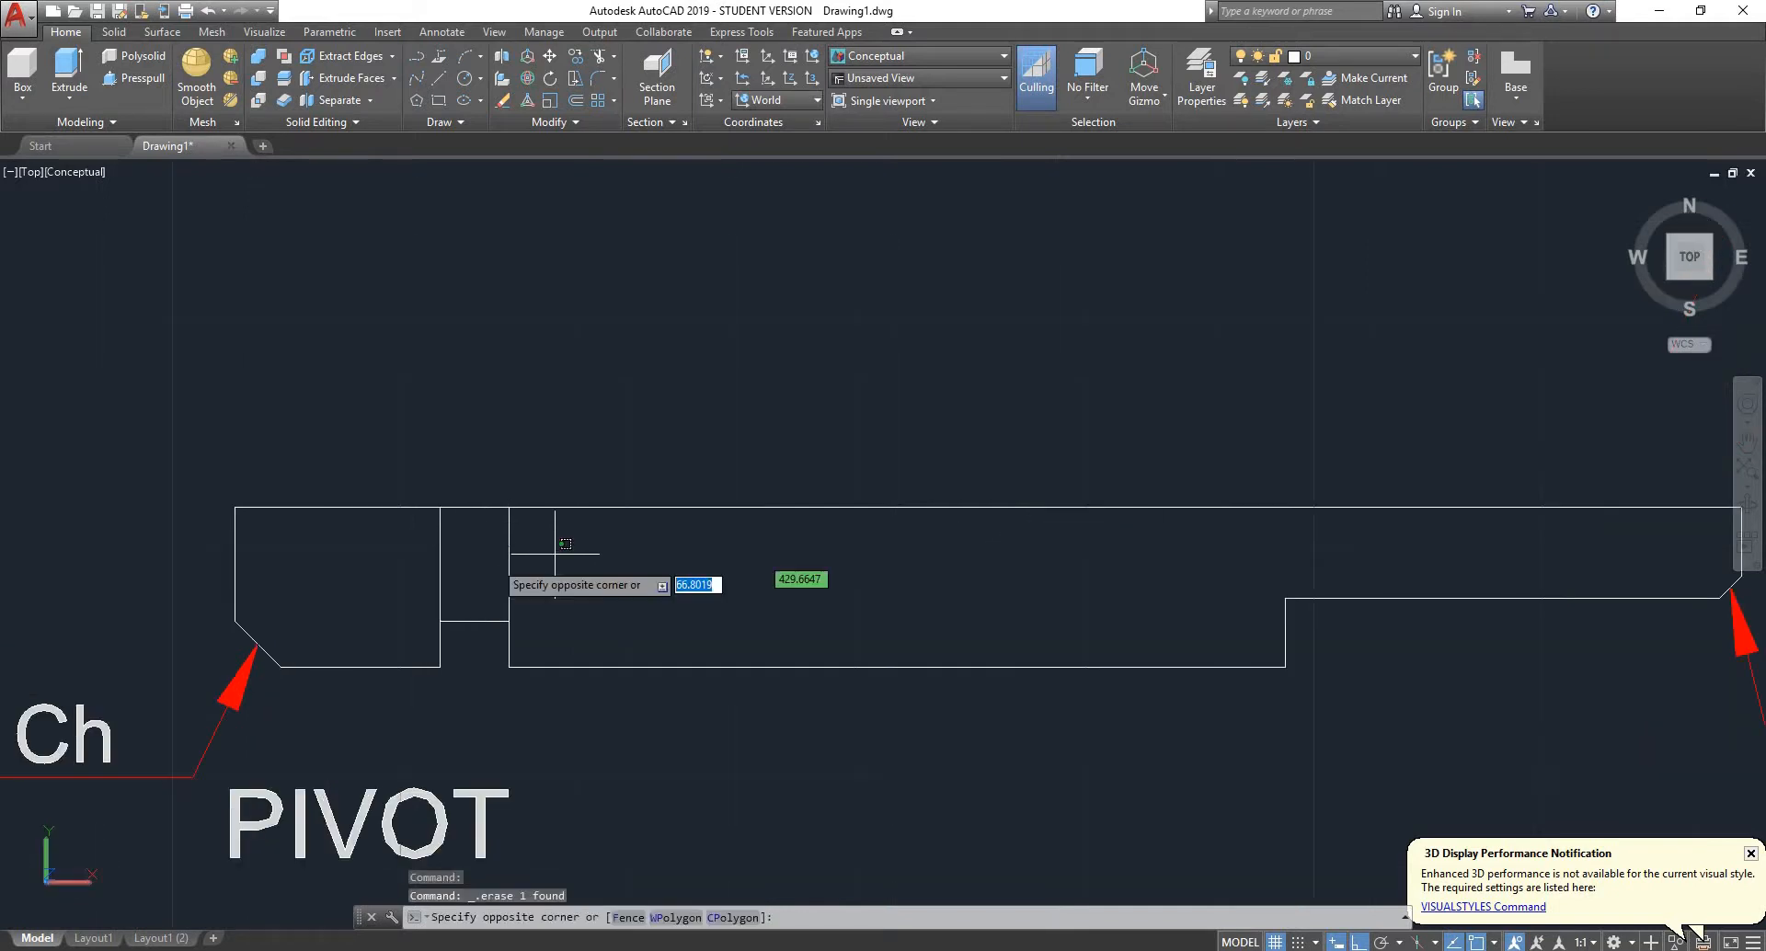
left_click(380, 570)
key("Delete")
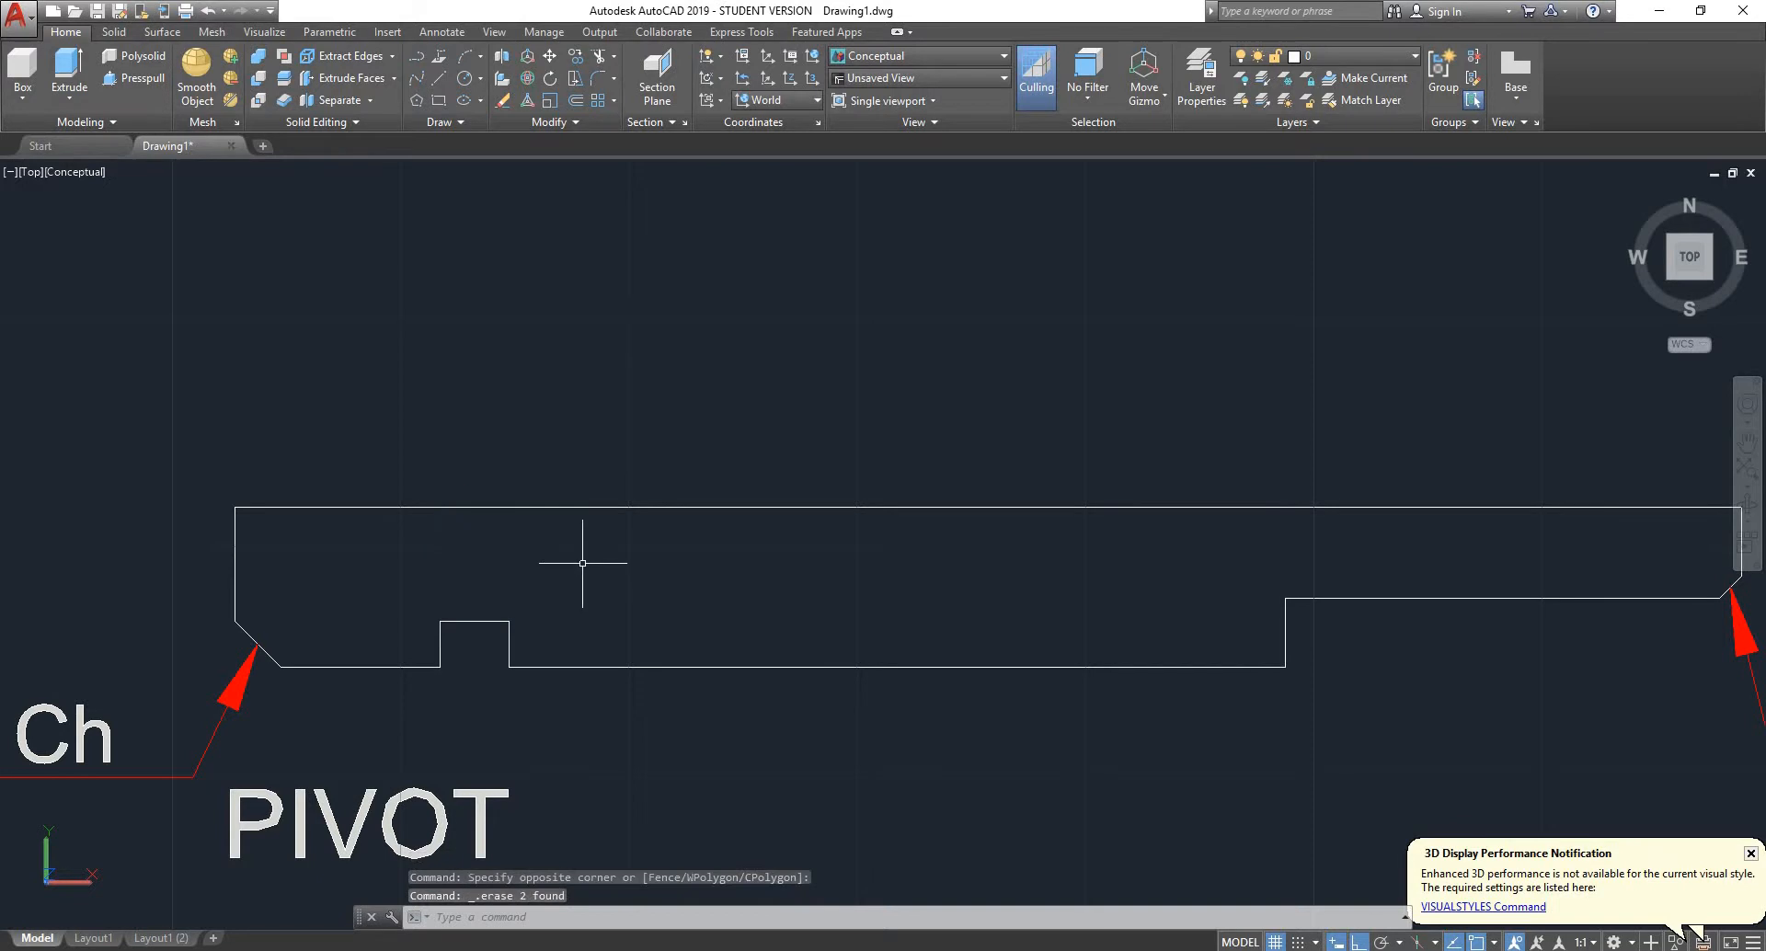
- Delete the 2 mm x 2 mm chamfer note with its leader and the PIVOT title around the half profile
scroll(582, 563, "down", 2)
scroll(386, 644, "down", 2)
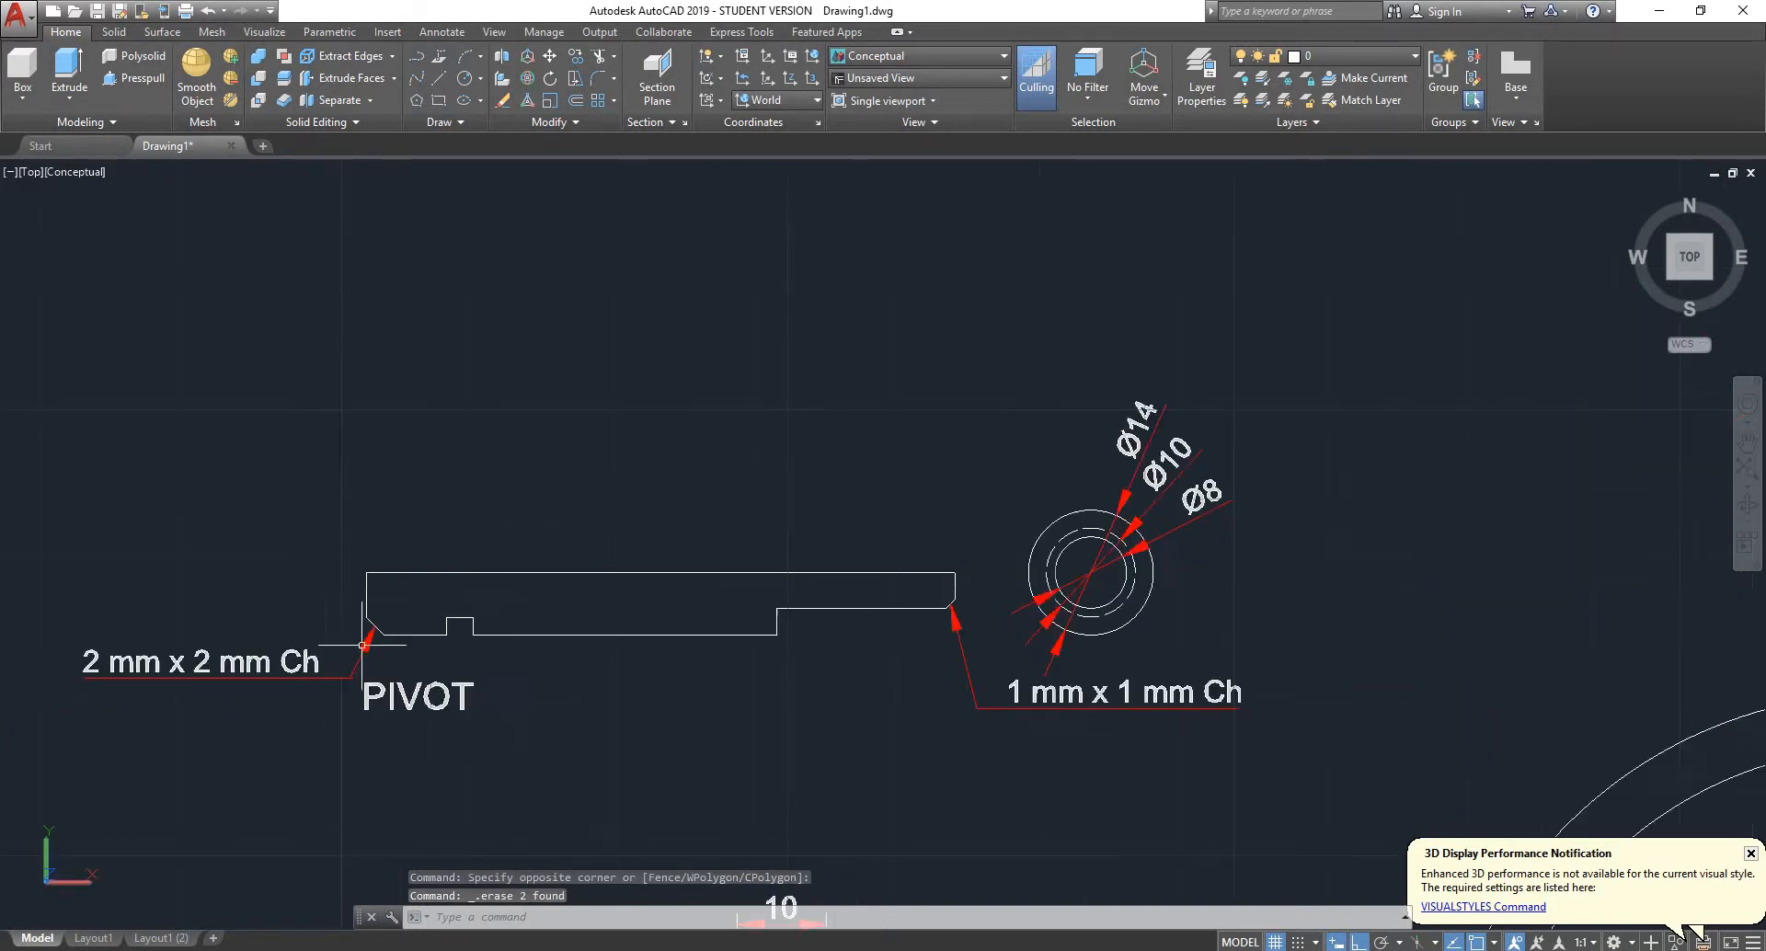
left_click(284, 592)
left_click(156, 727)
key("Delete")
left_click(692, 669)
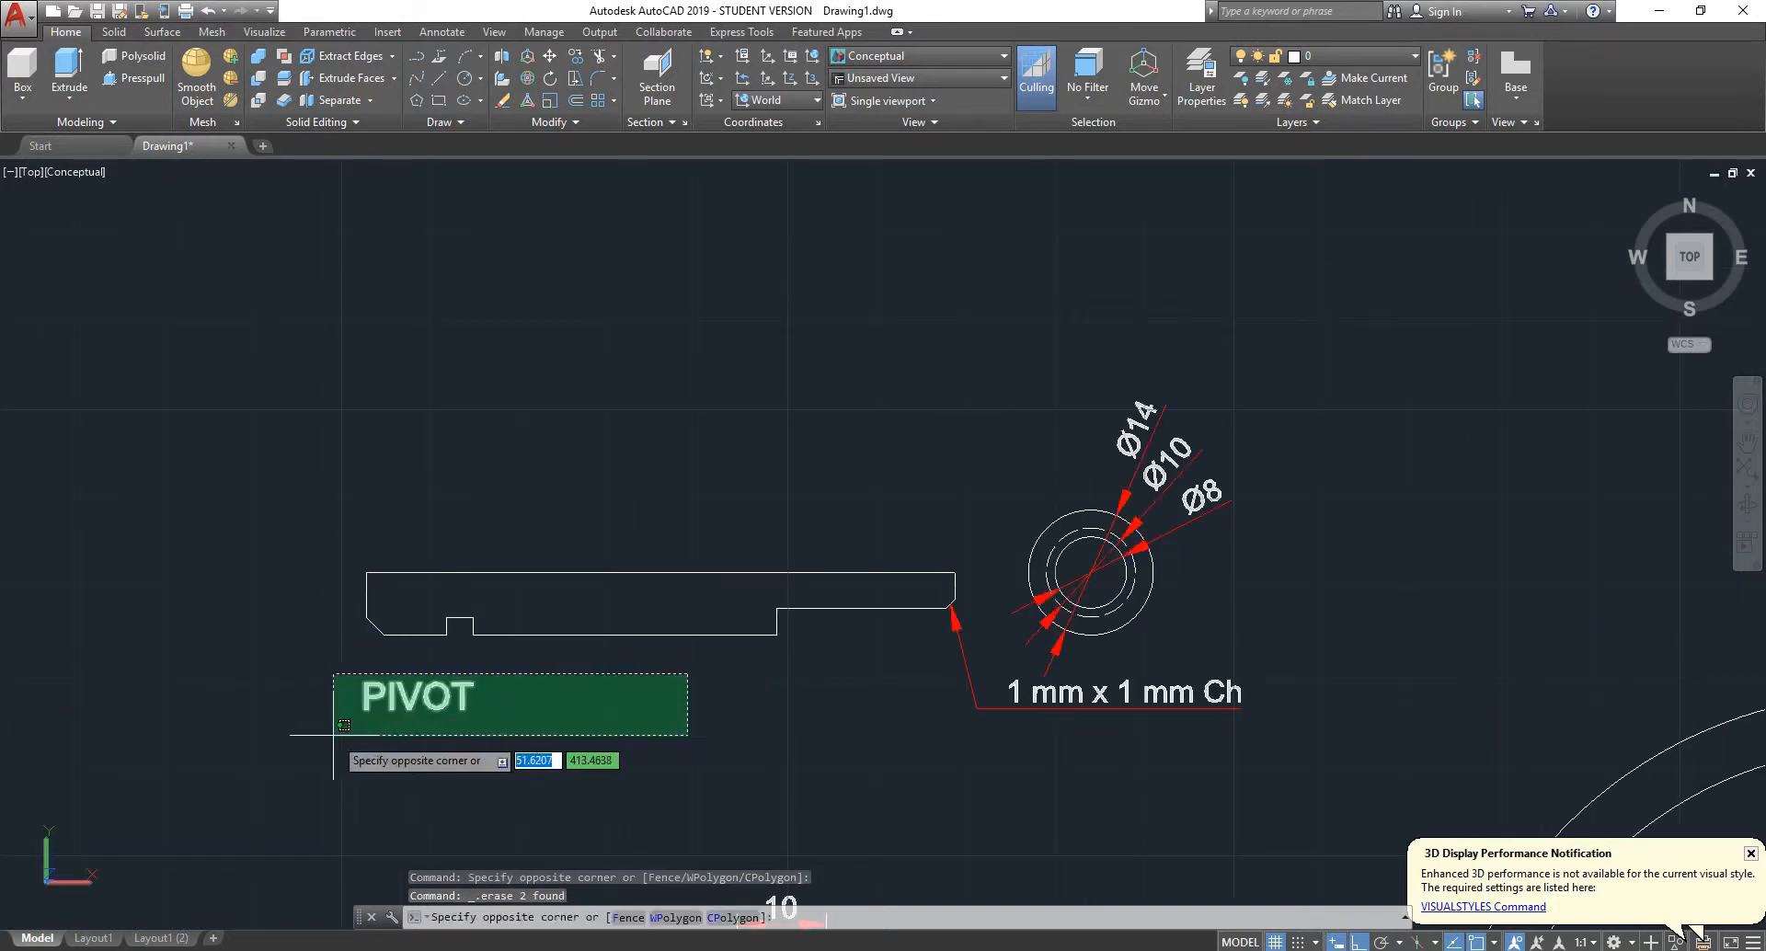
left_click(333, 746)
key("Delete")
- Delete the 1 mm x 1 mm chamfer note and its leader arrow at the pivot's narrow end
left_click(983, 688)
key("Delete")
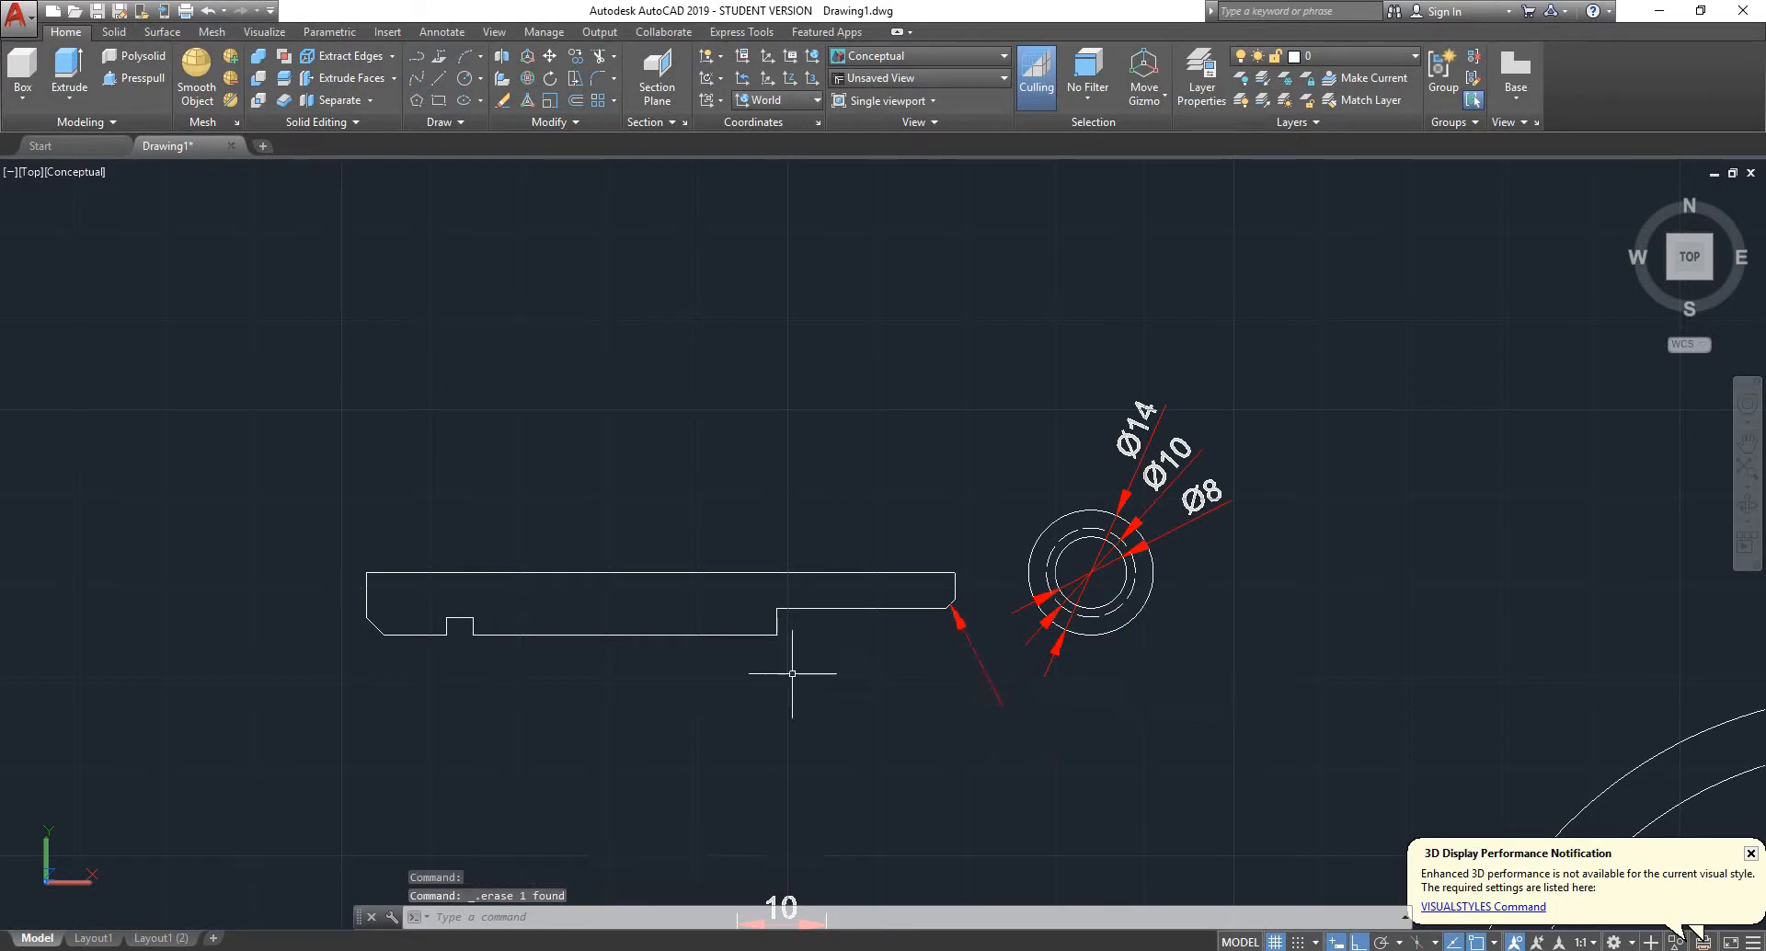
left_click(992, 620)
left_click(961, 669)
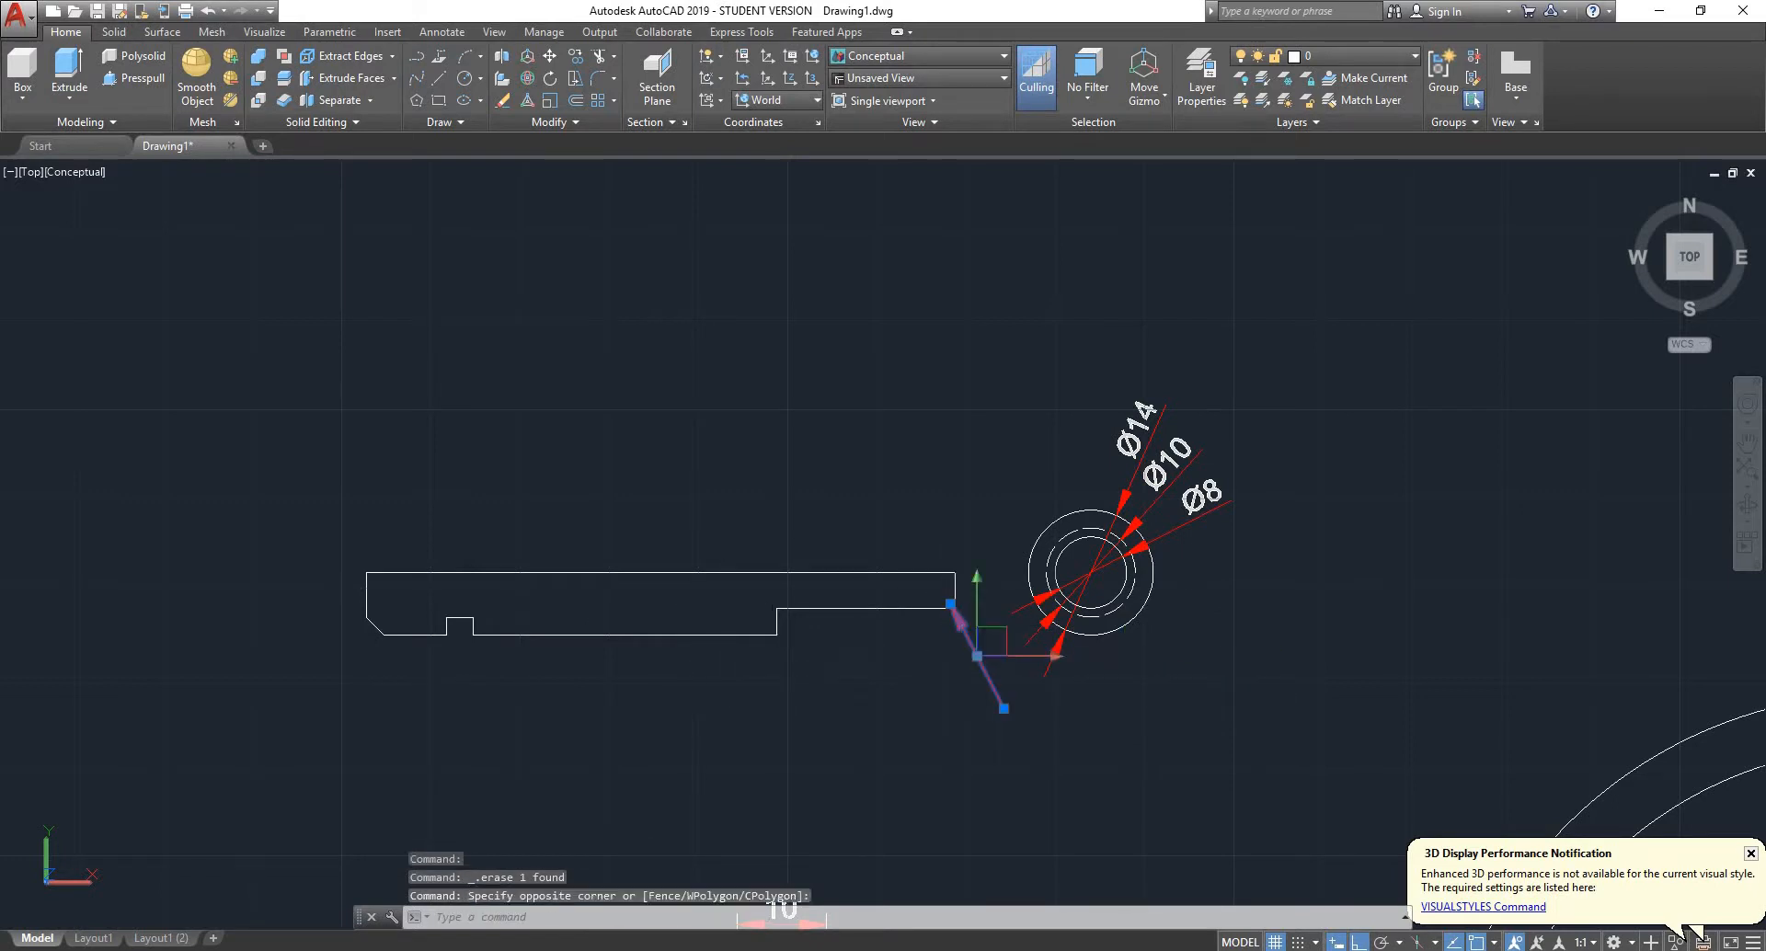
key("Delete")
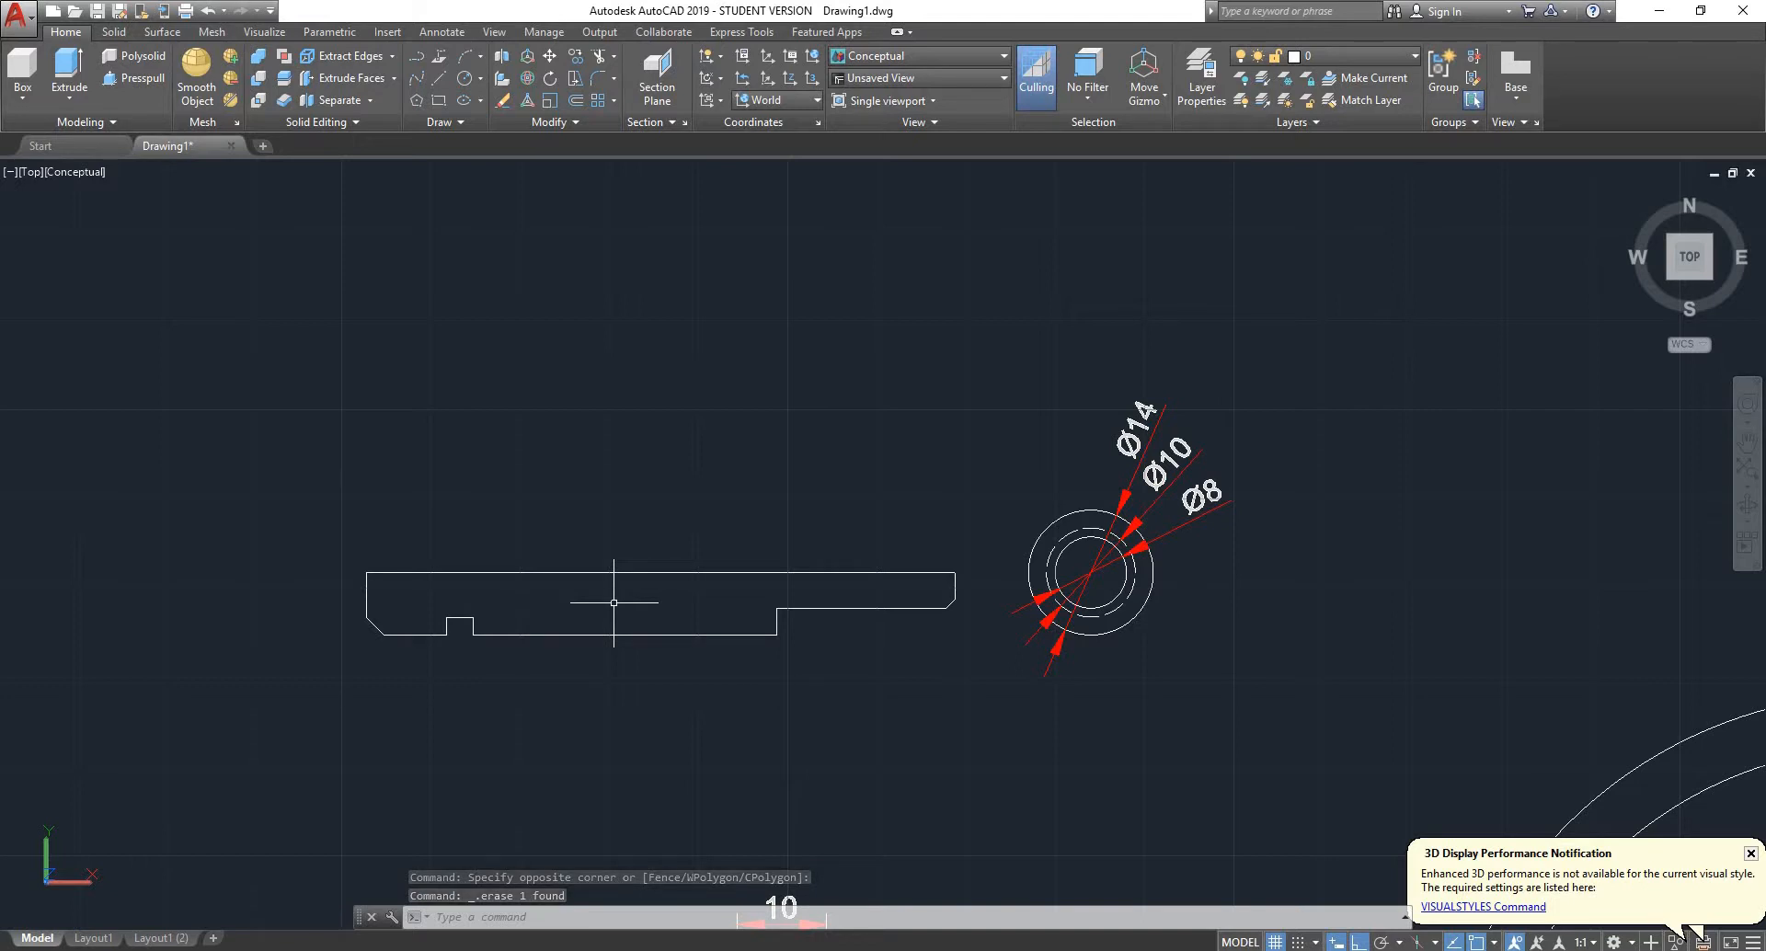
- Try to revolve the pivot's half profile and closing line about the long straight edge, checking the preview in the SW isometric view
type("revo")
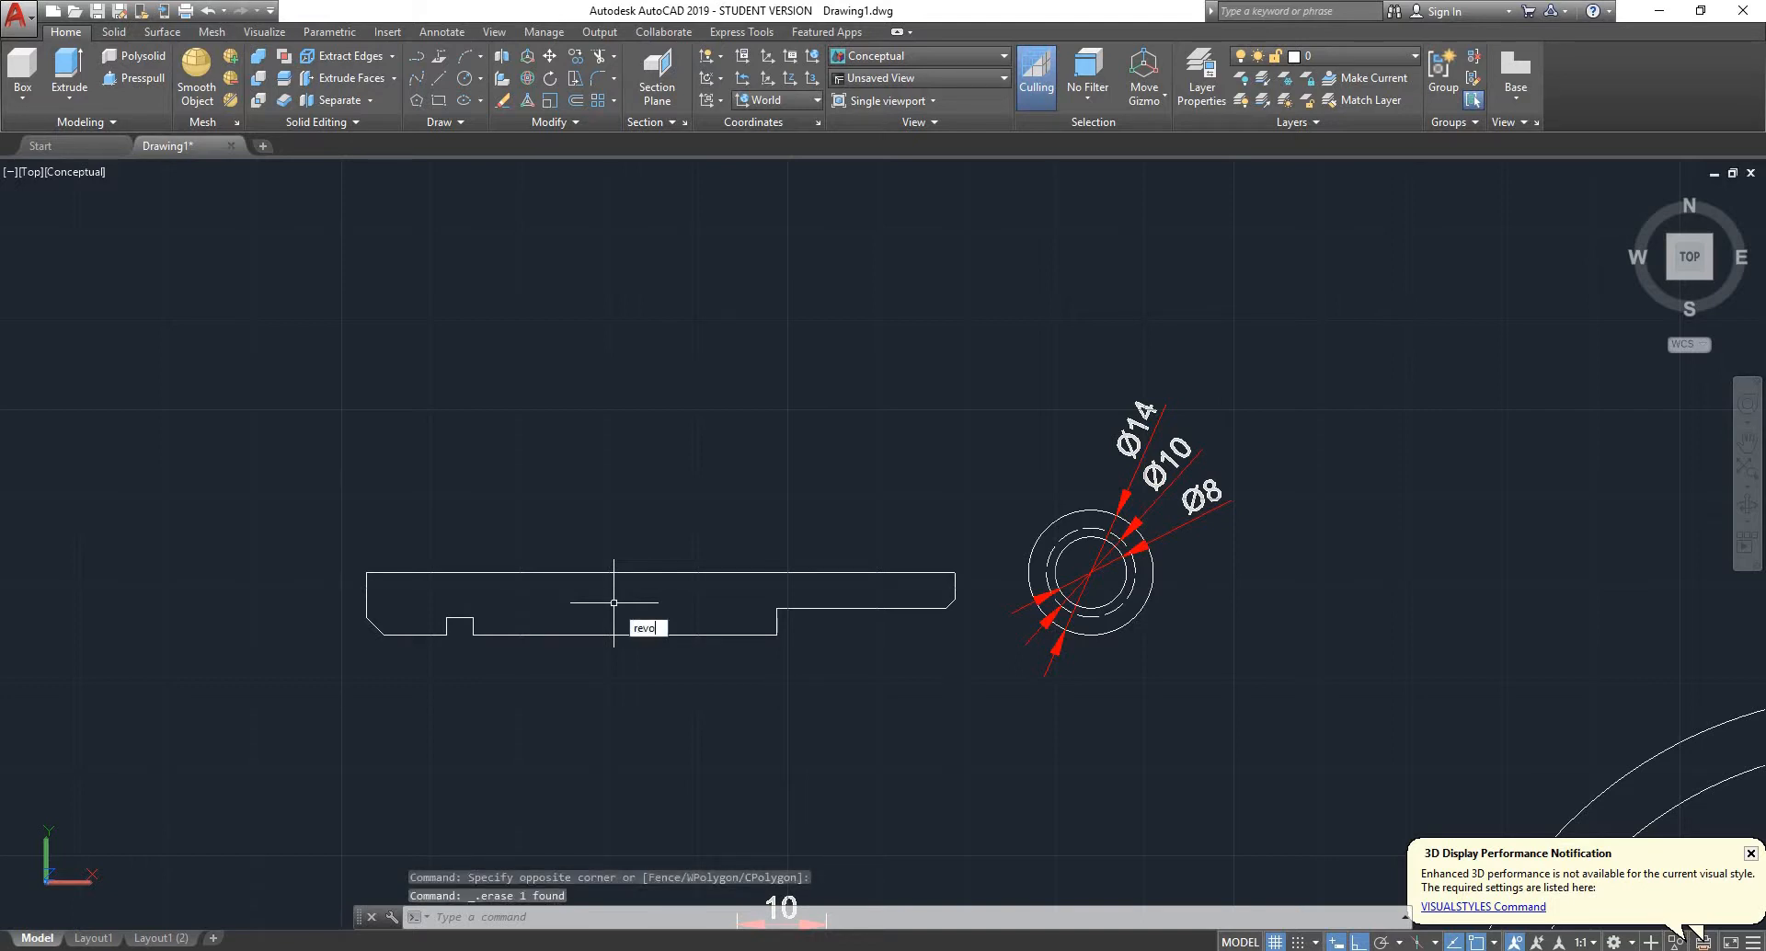
key("Return")
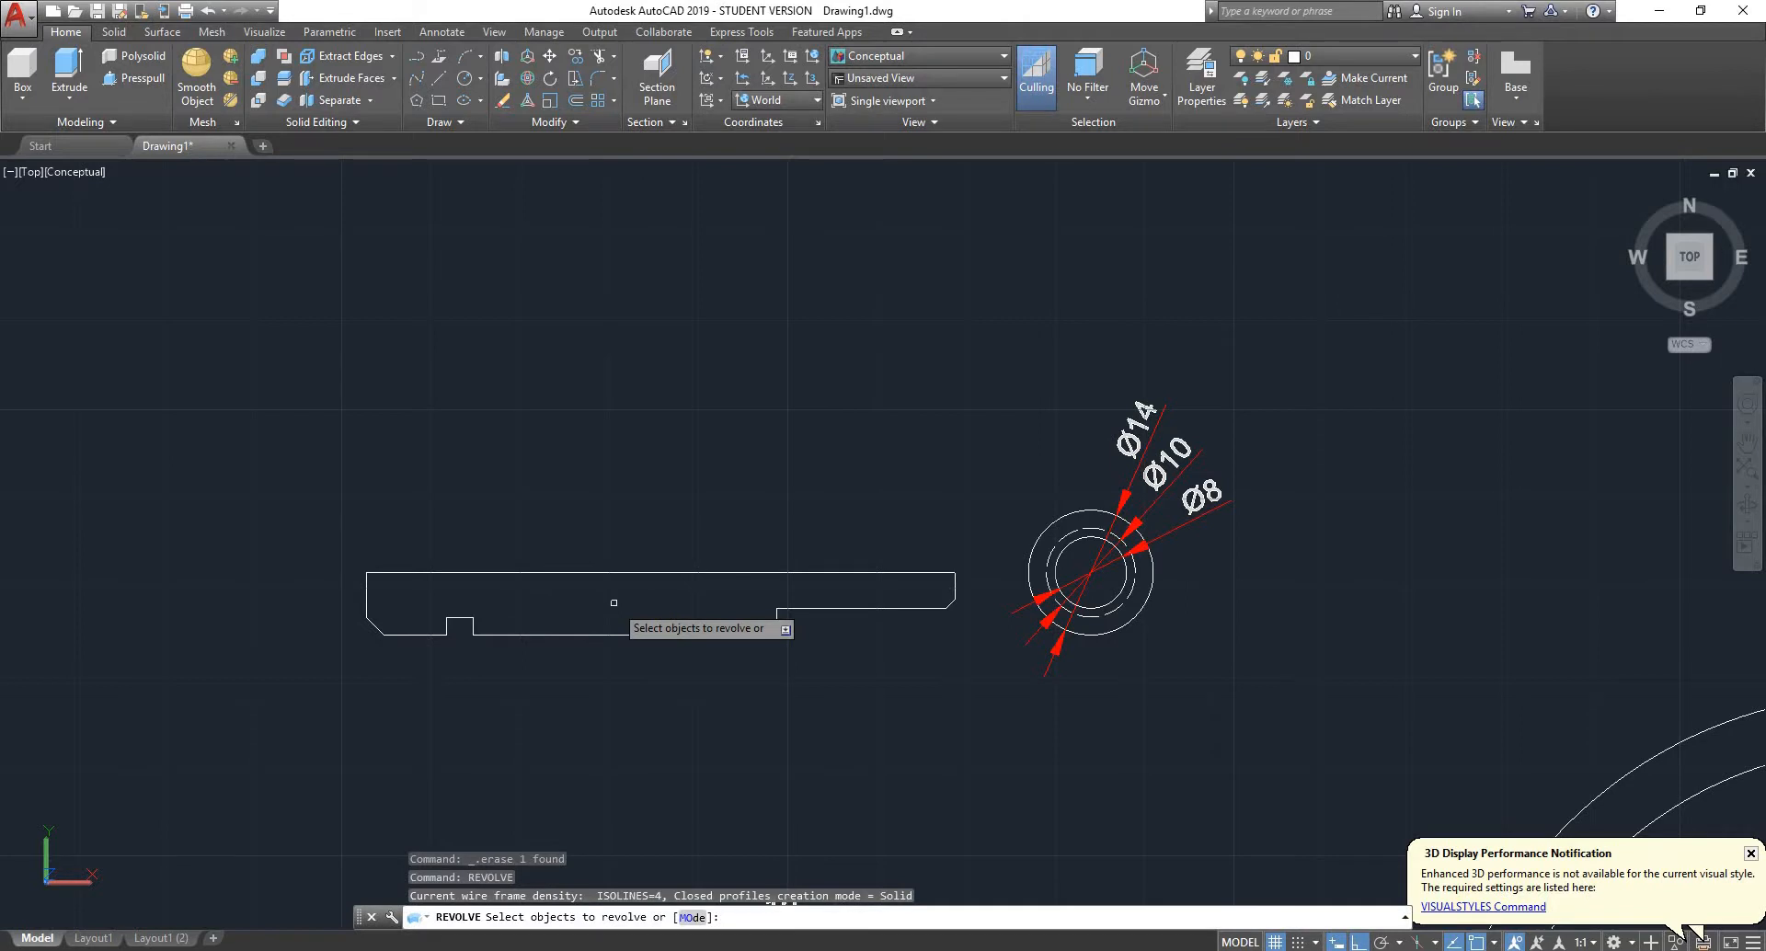
left_click(982, 506)
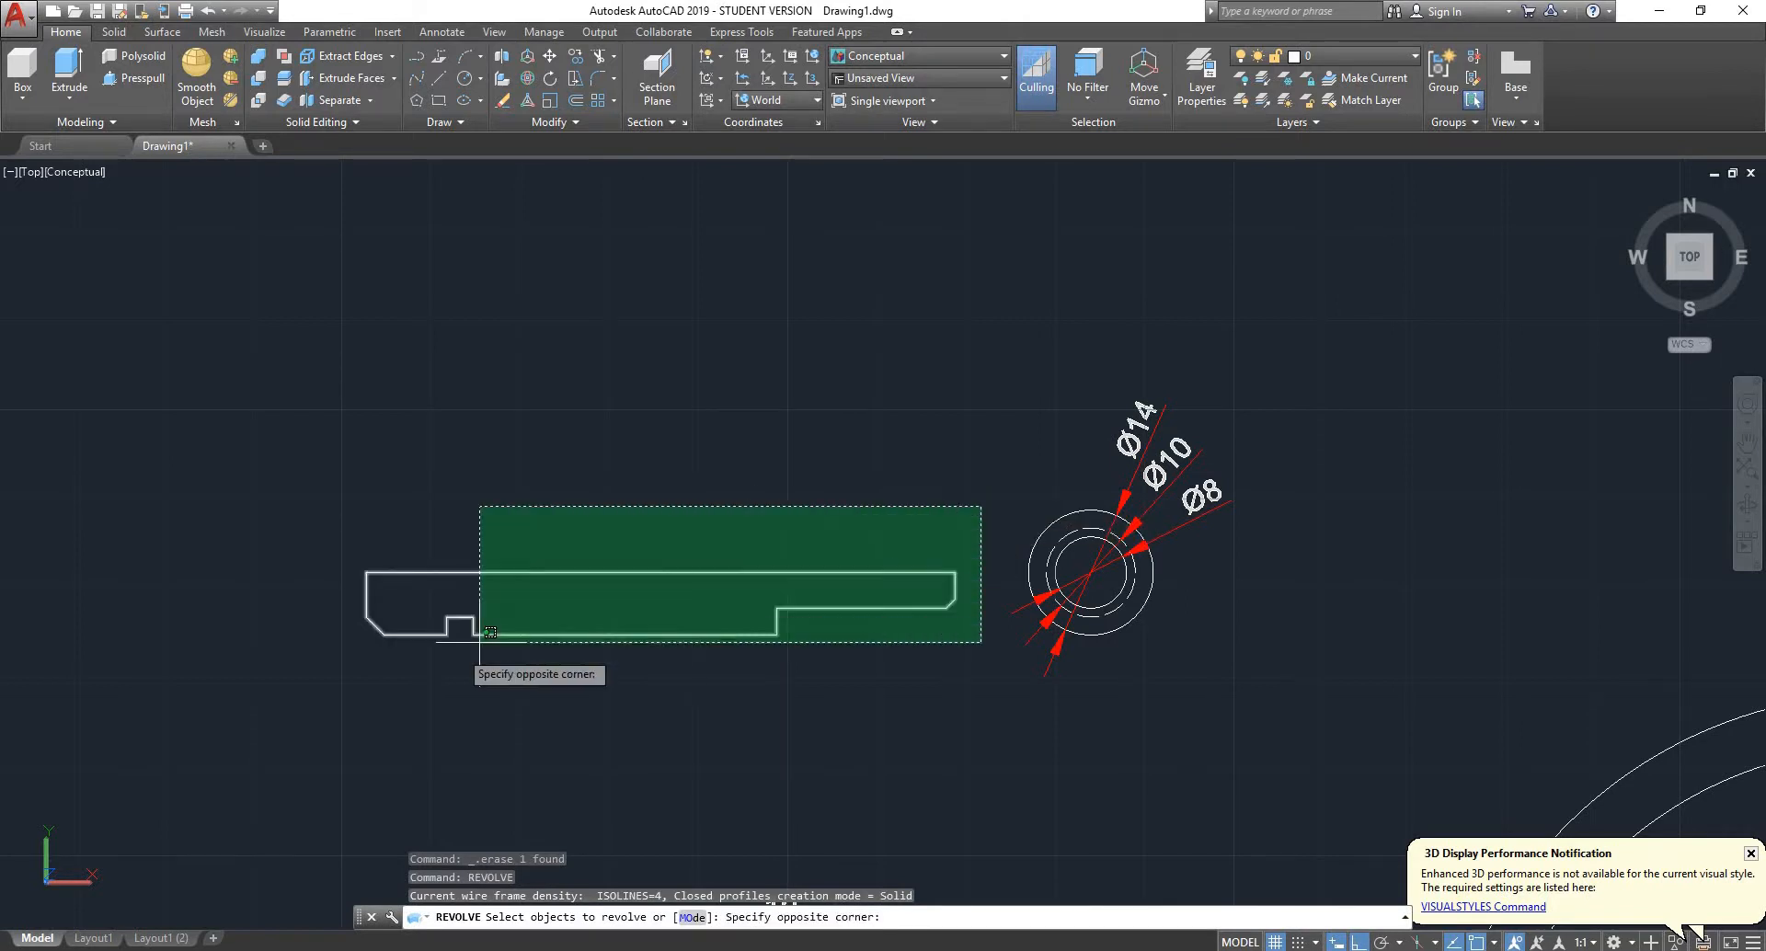
left_click(258, 724)
key("Return")
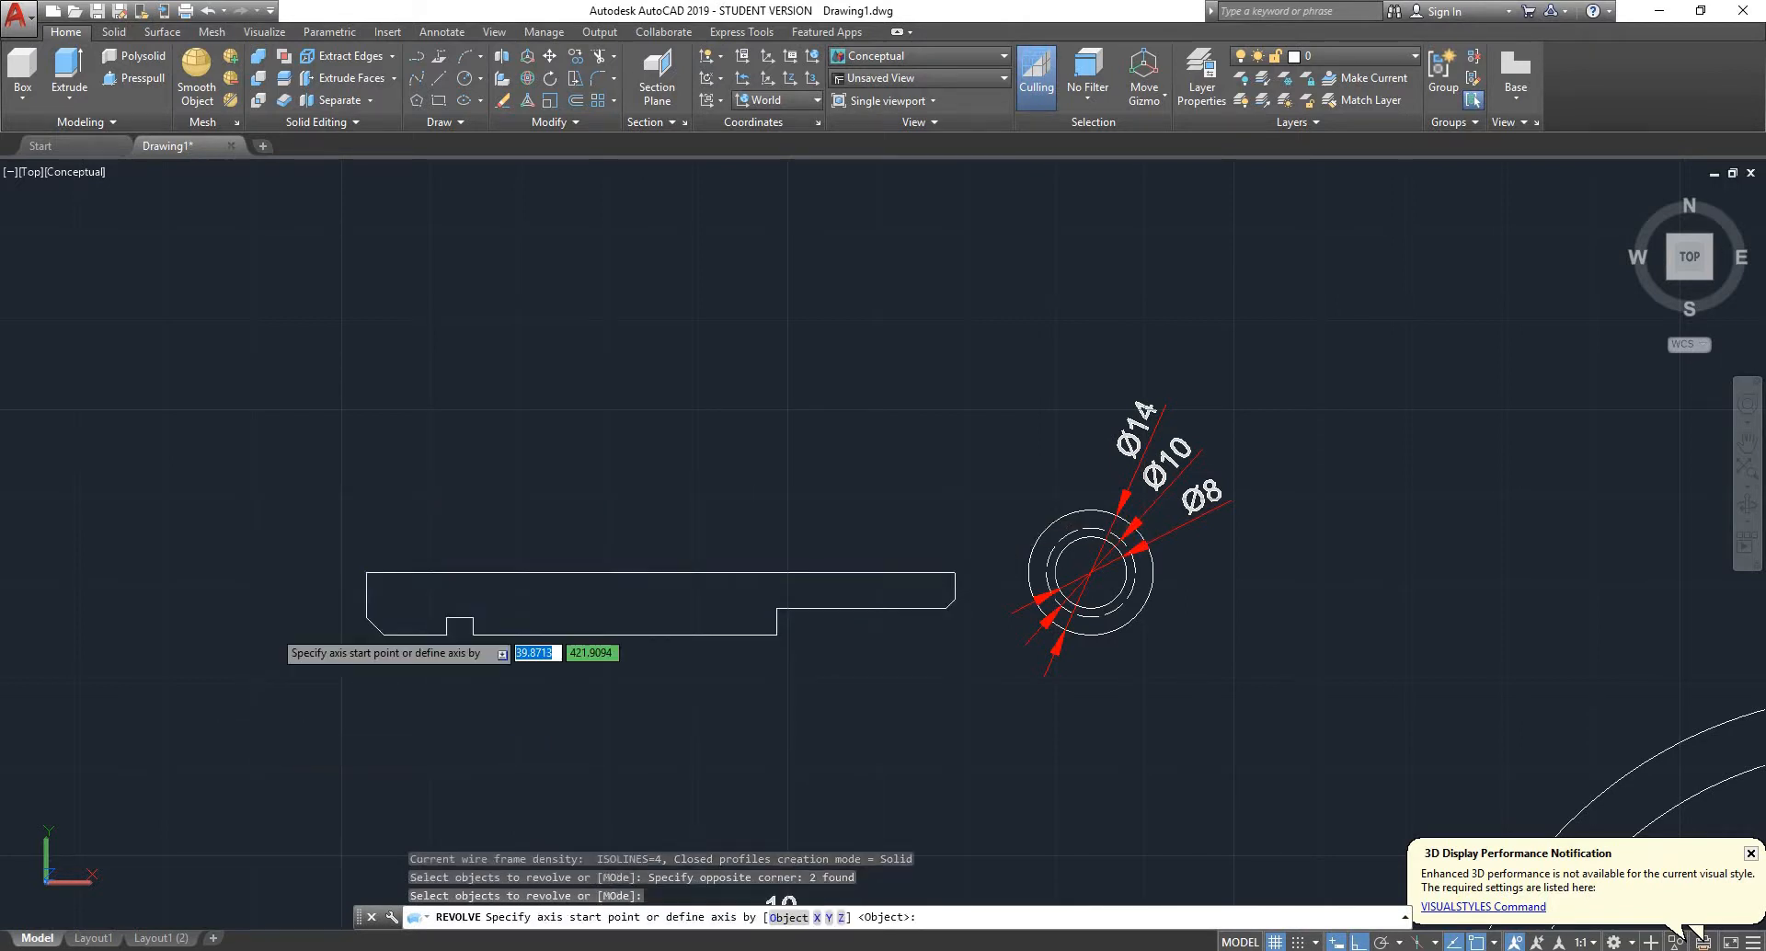
left_click(366, 573)
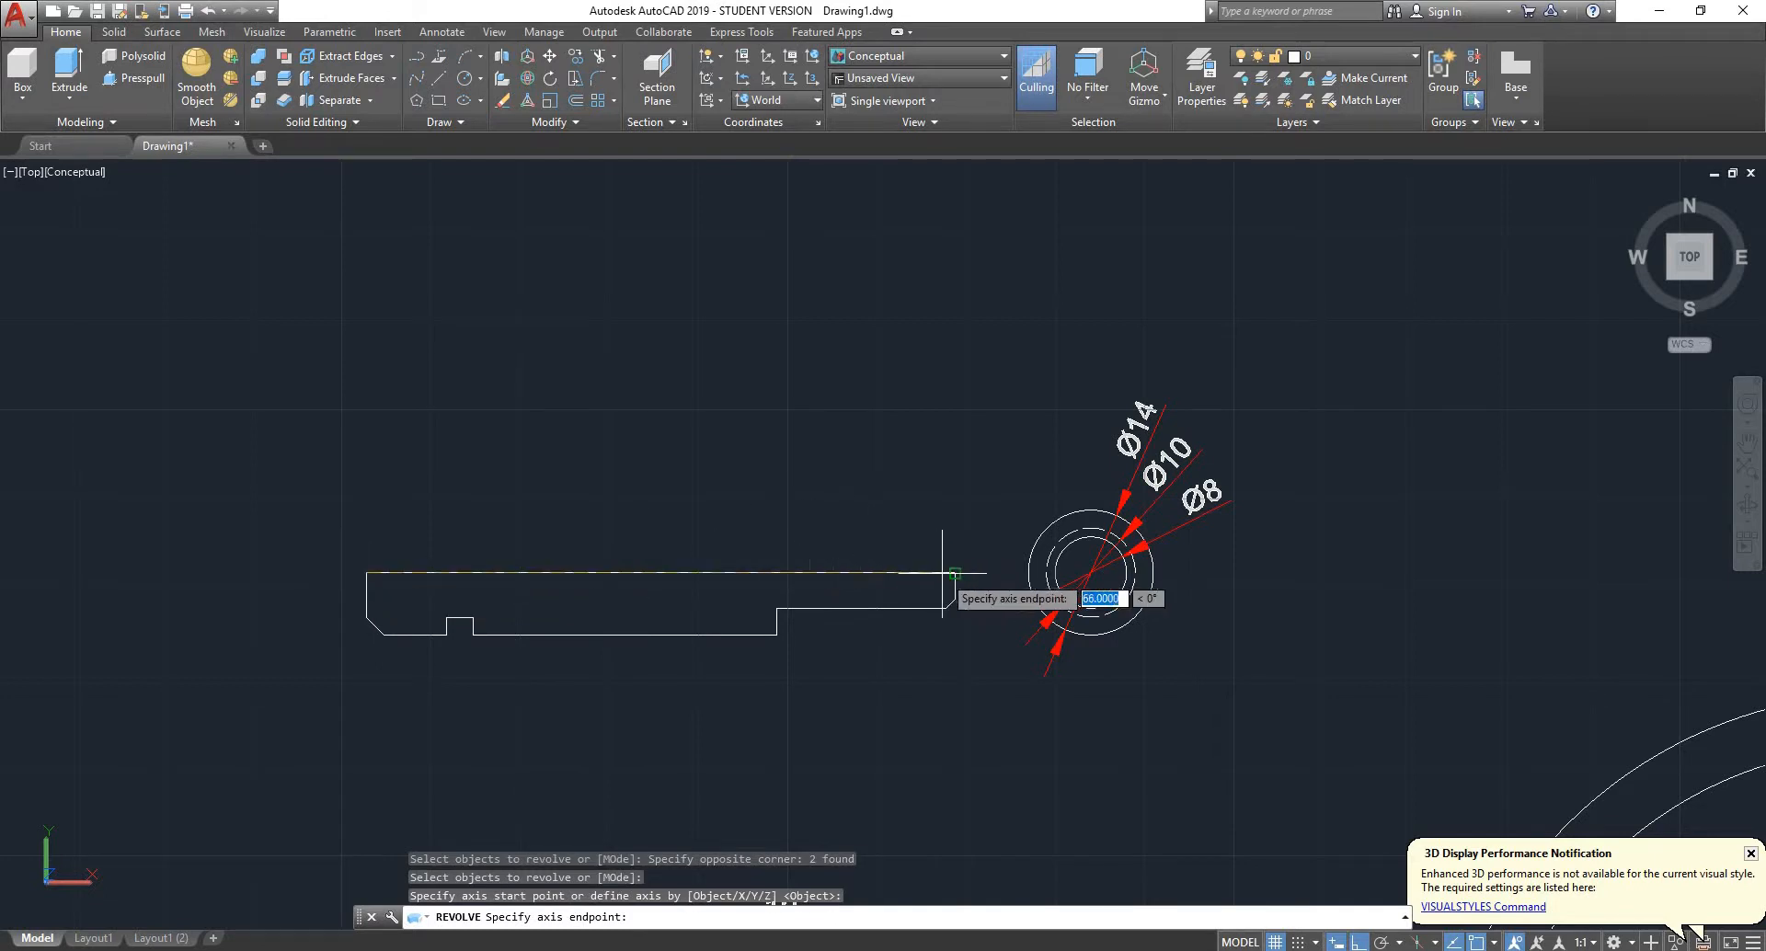
left_click(954, 572)
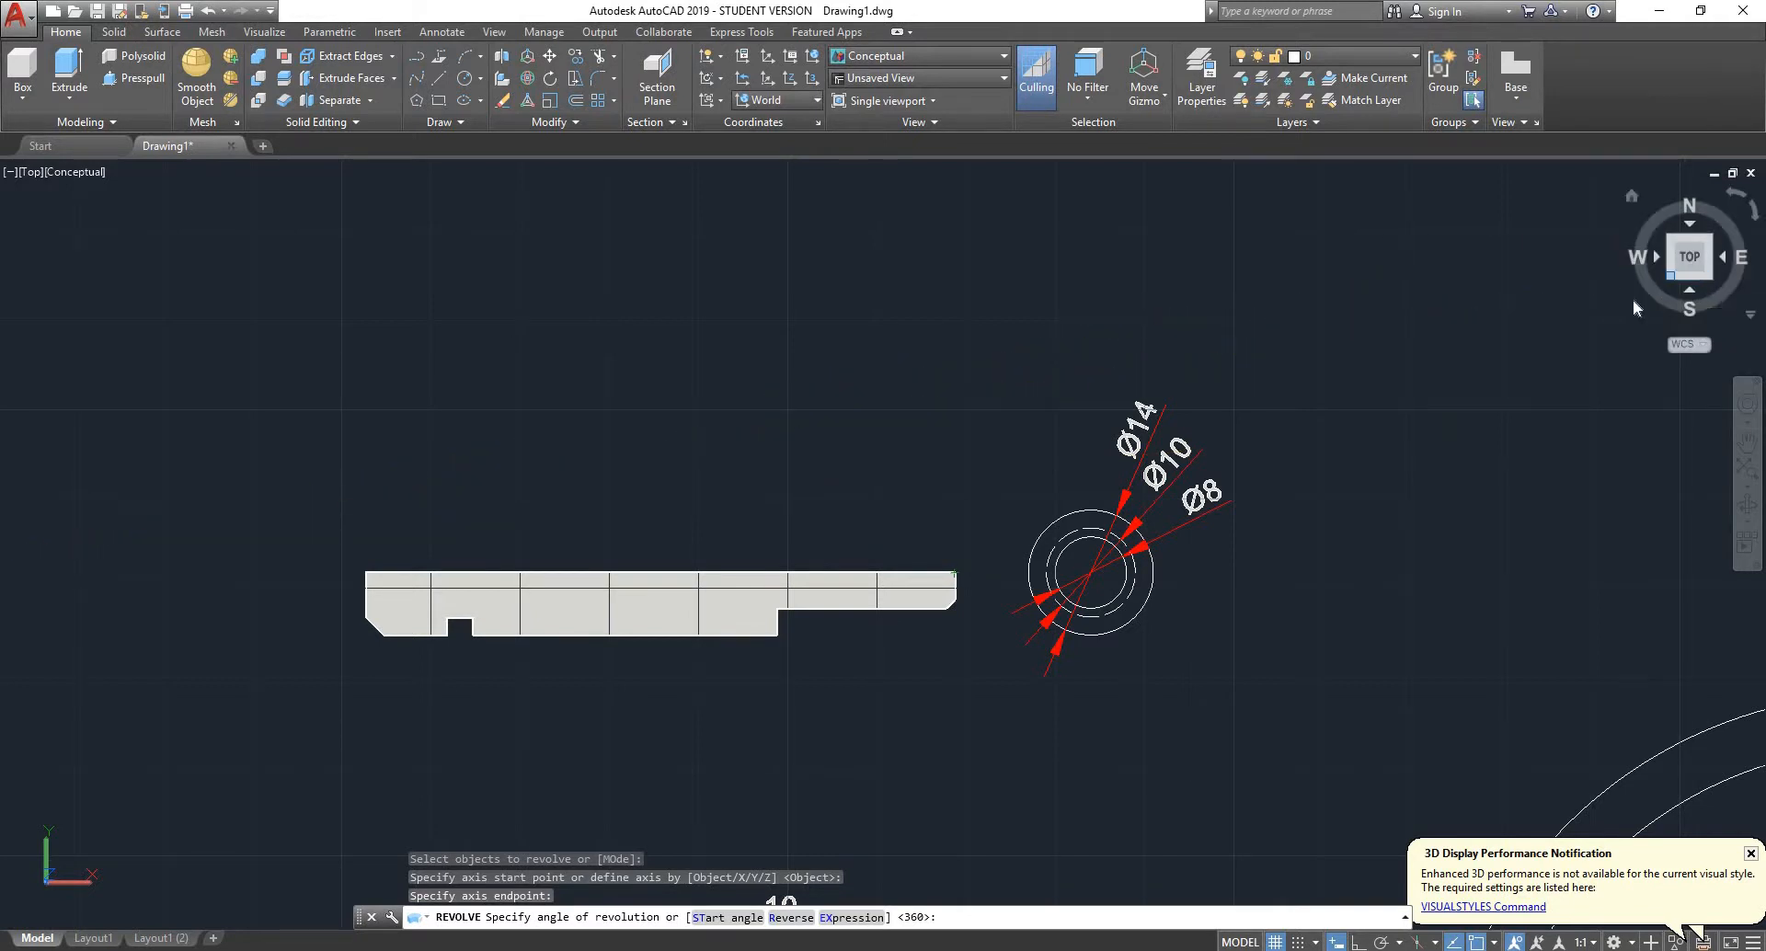
left_click(1670, 278)
scroll(578, 500, "up", 6)
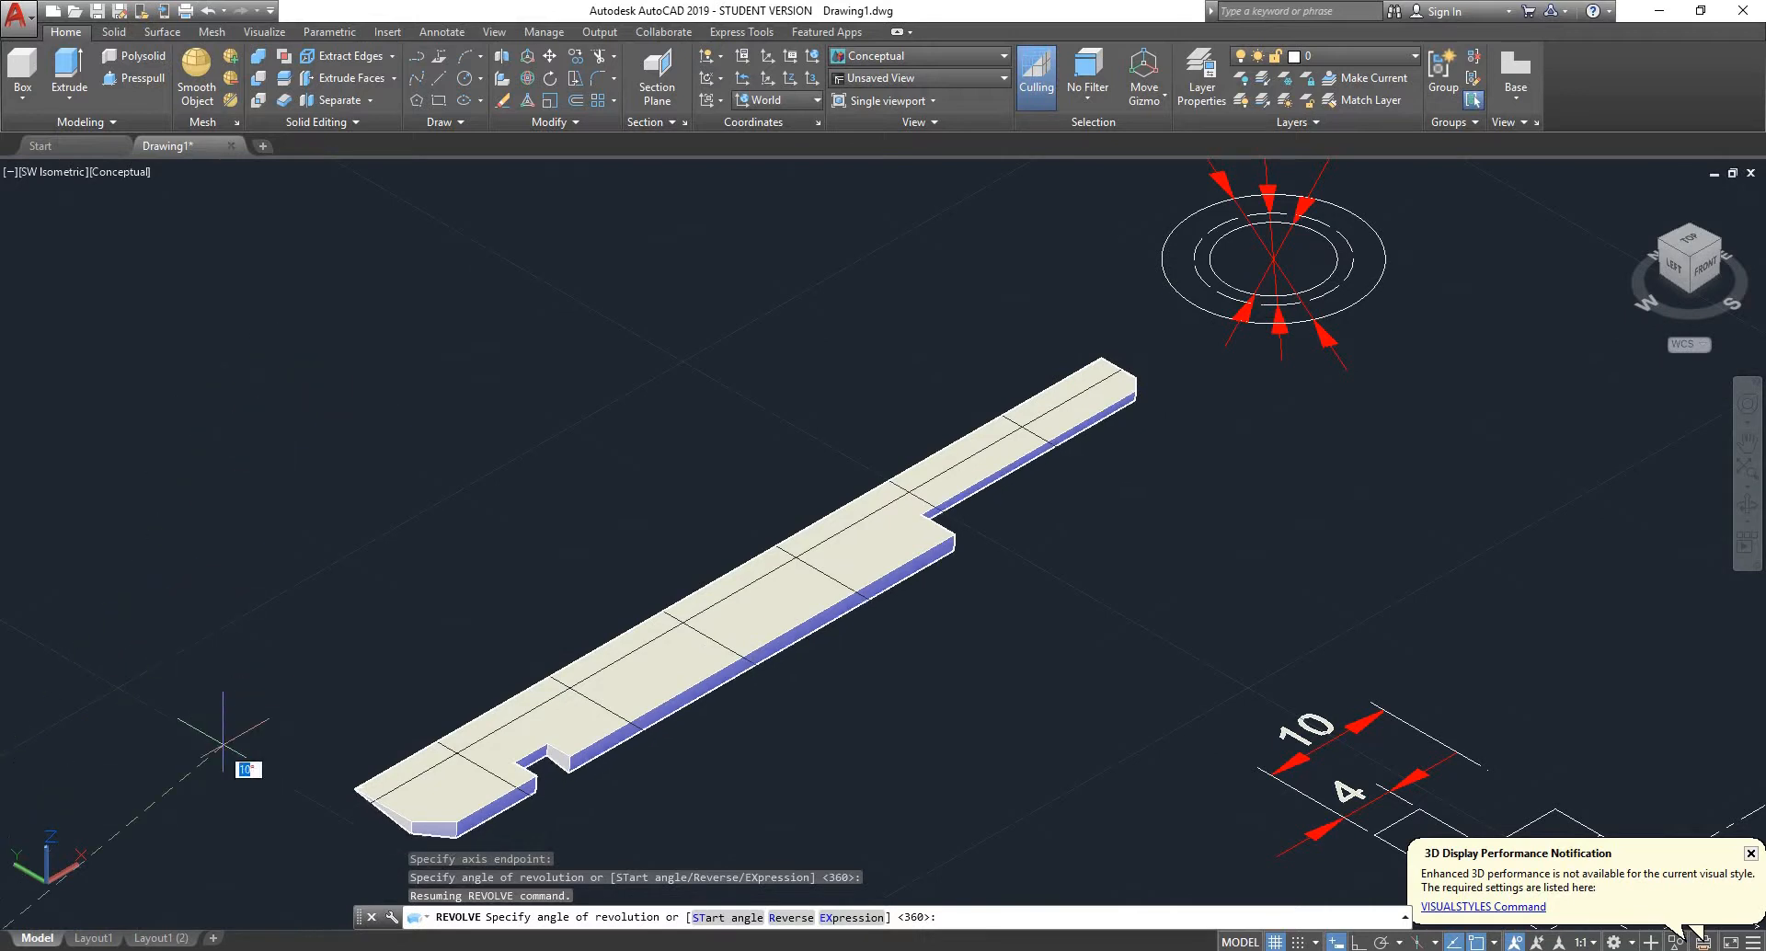
key("Escape")
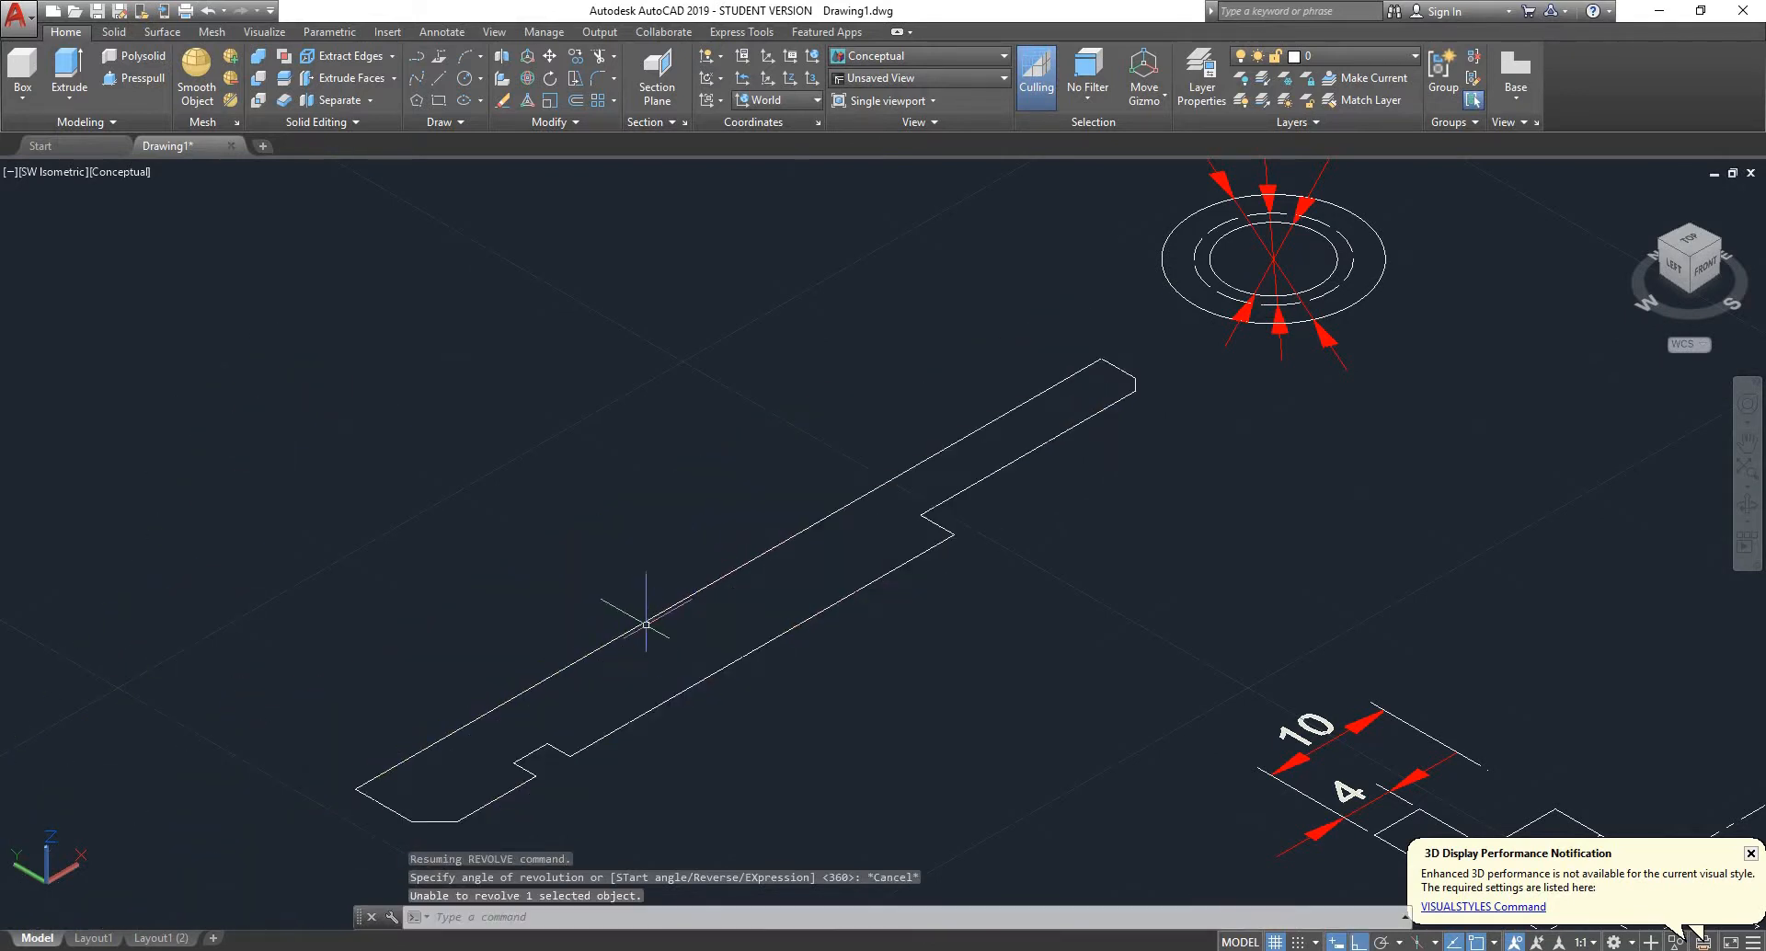
key("Escape")
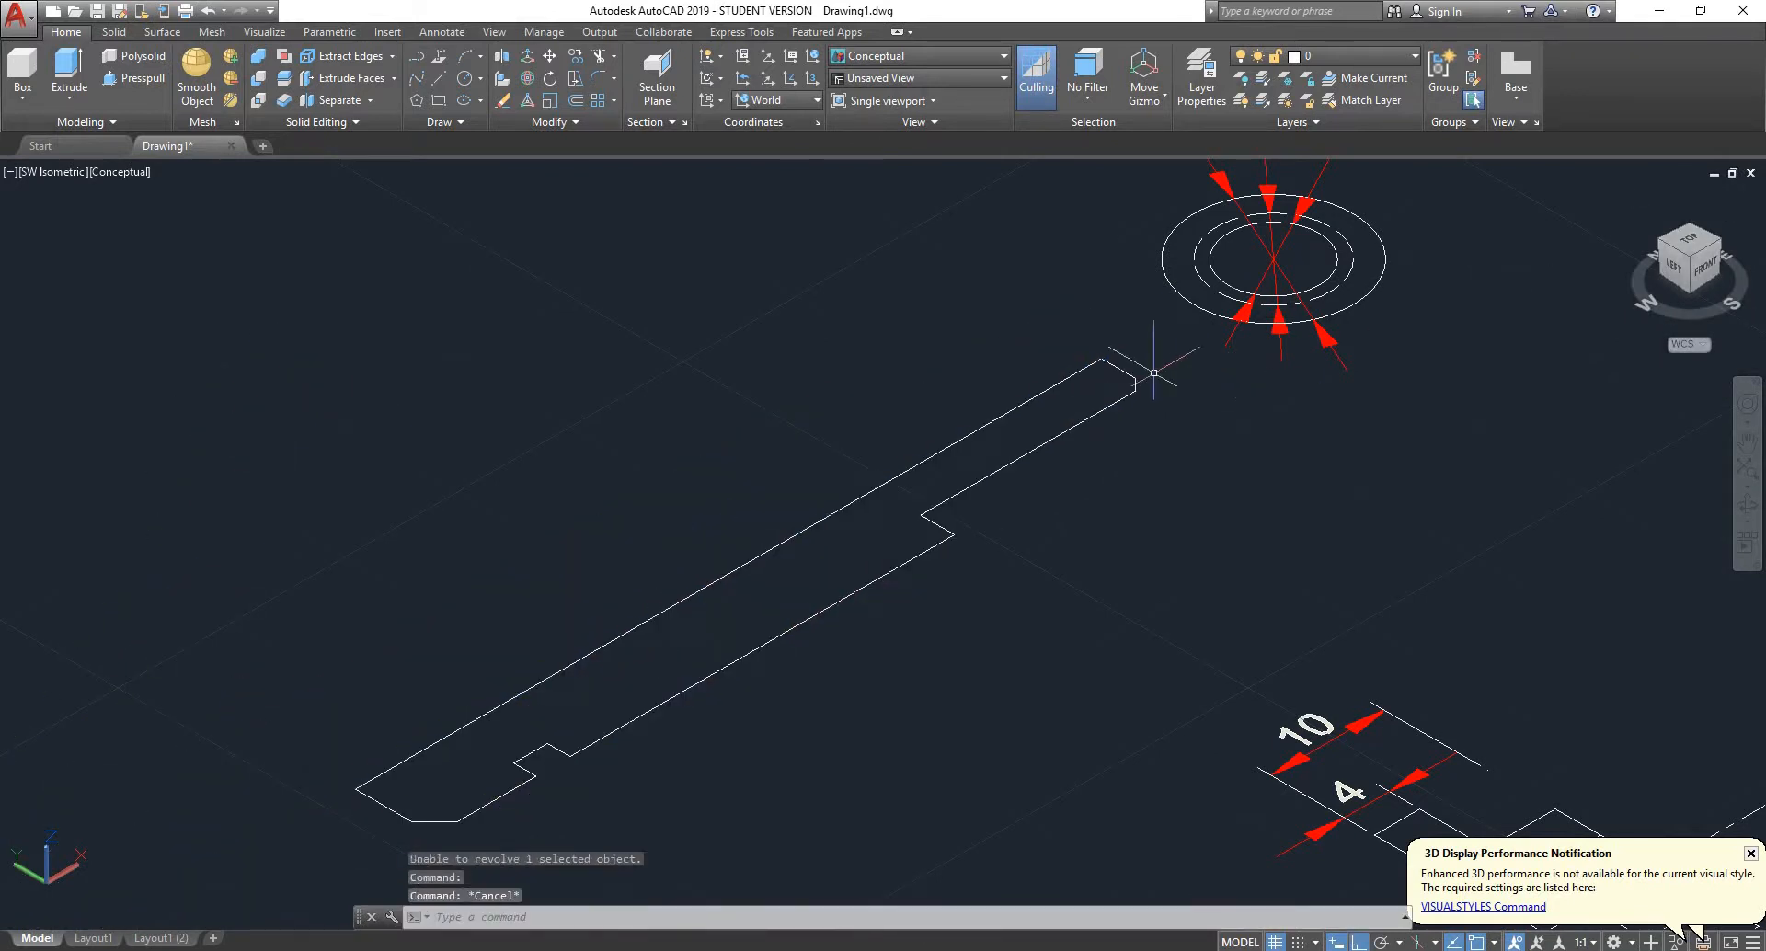
- Explode the pivot's half-profile polyline into separate line segments
scroll(849, 517, "down", 3)
scroll(814, 569, "up", 2)
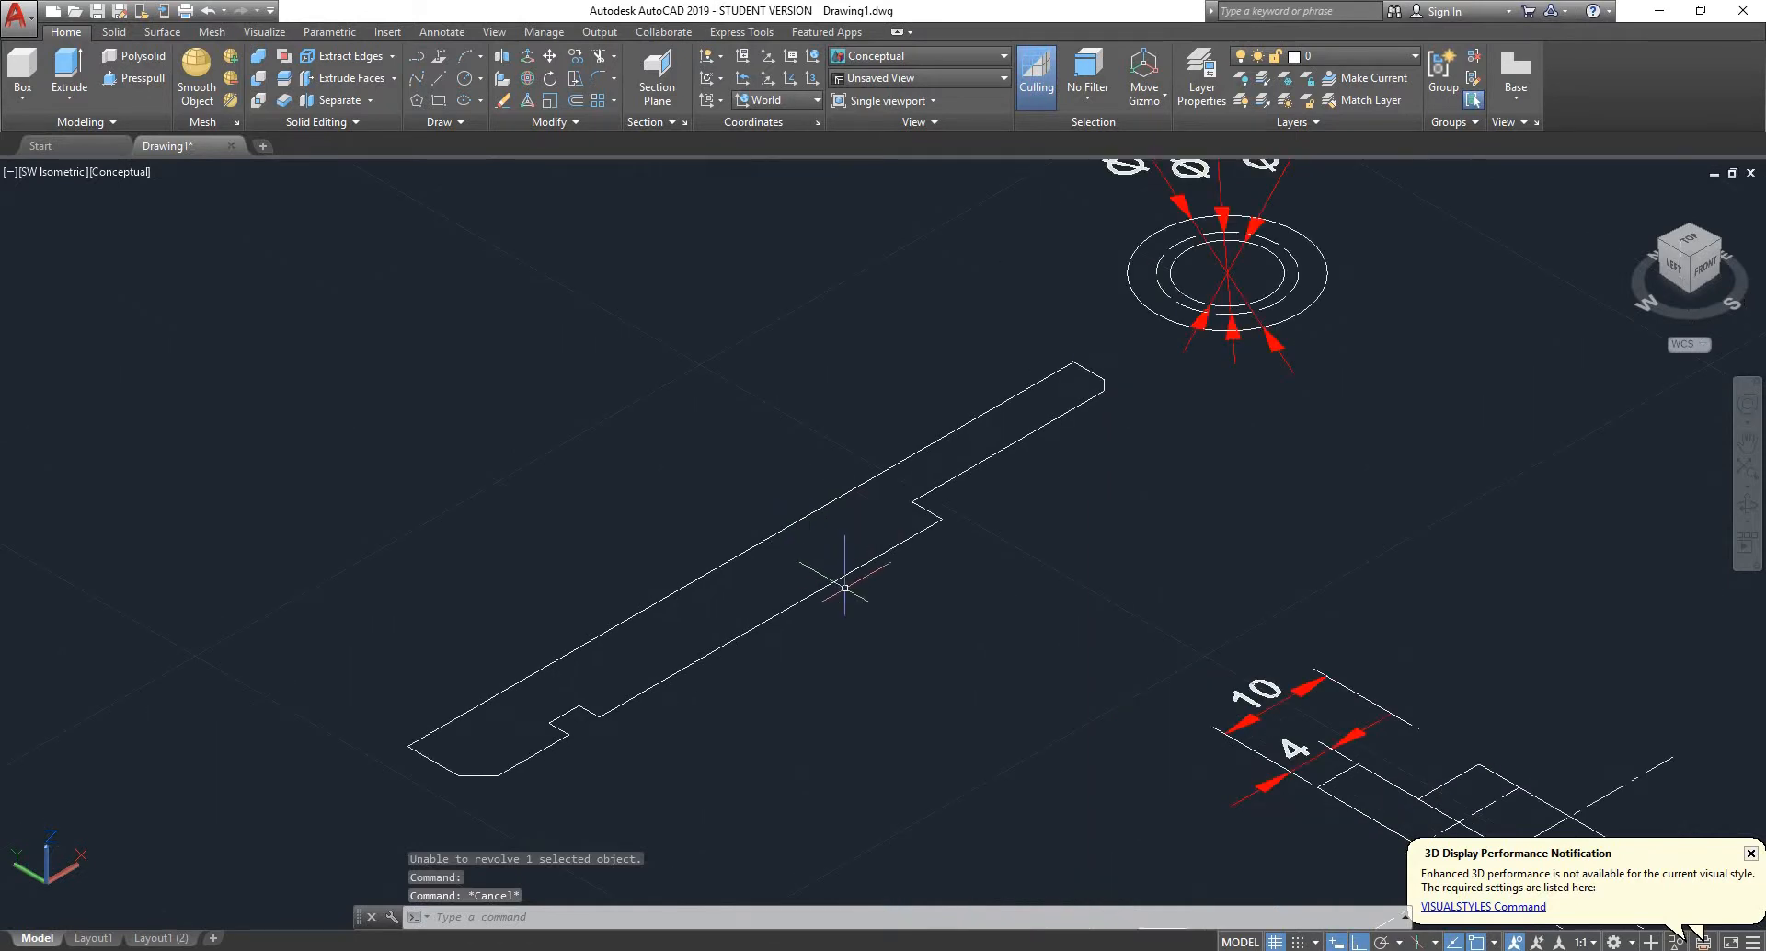
left_click(836, 577)
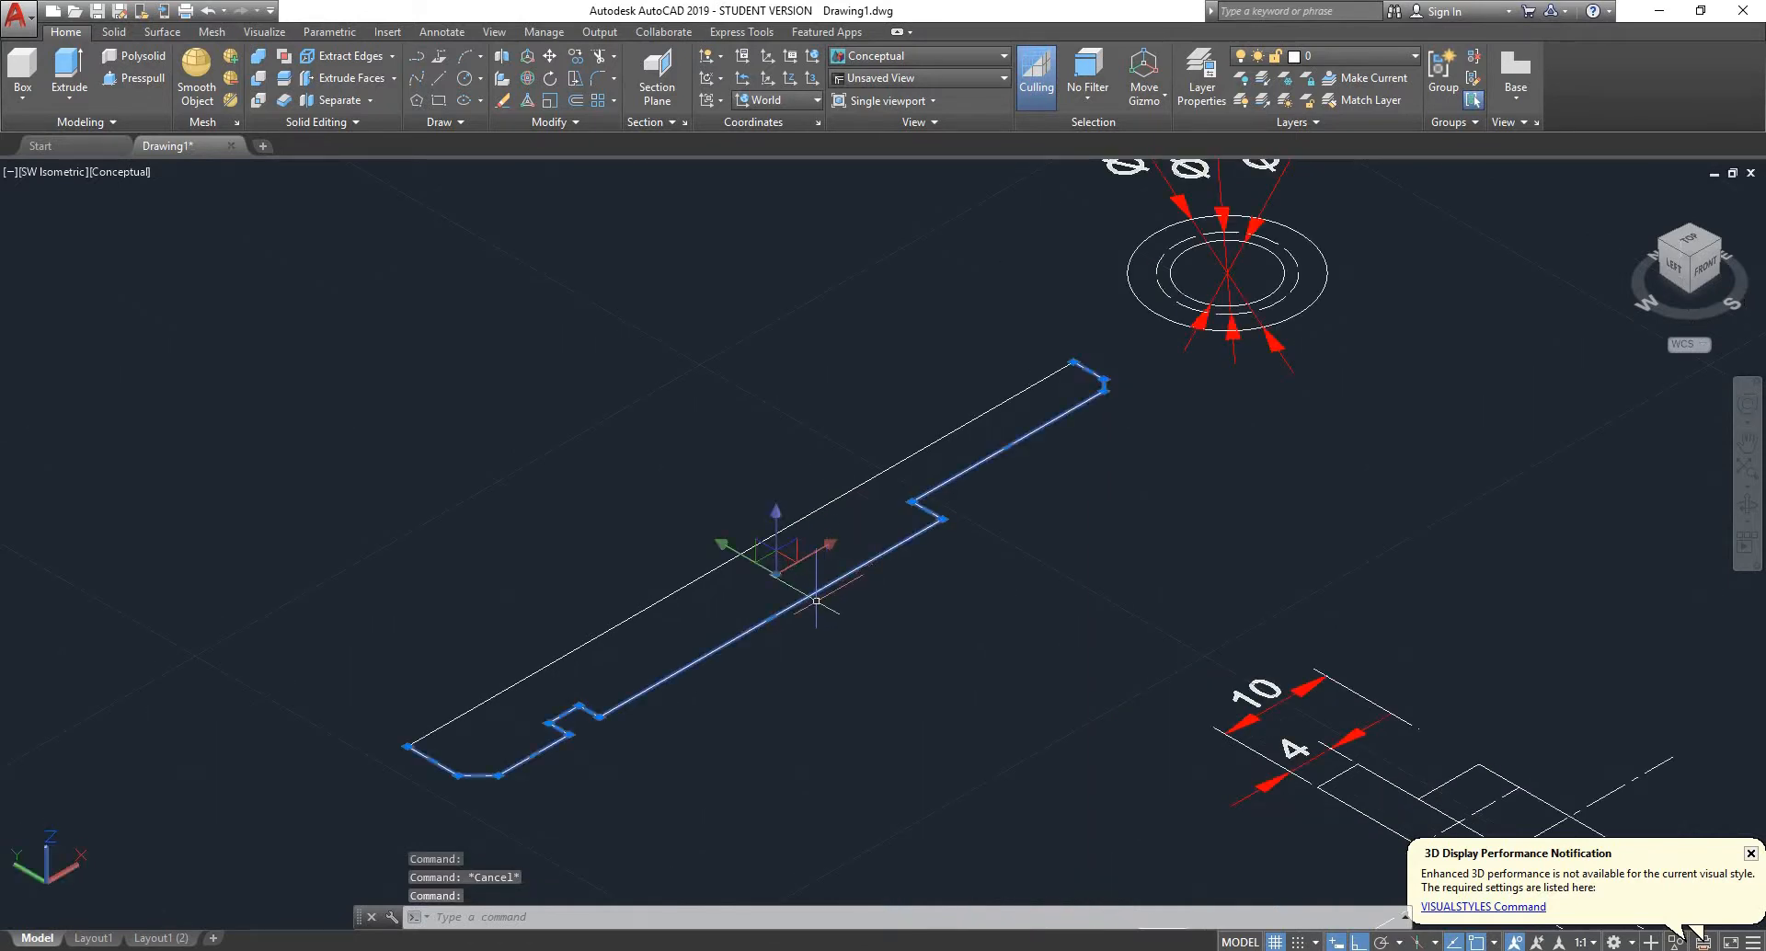
scroll(475, 737, "down", 2)
scroll(515, 713, "up", 3)
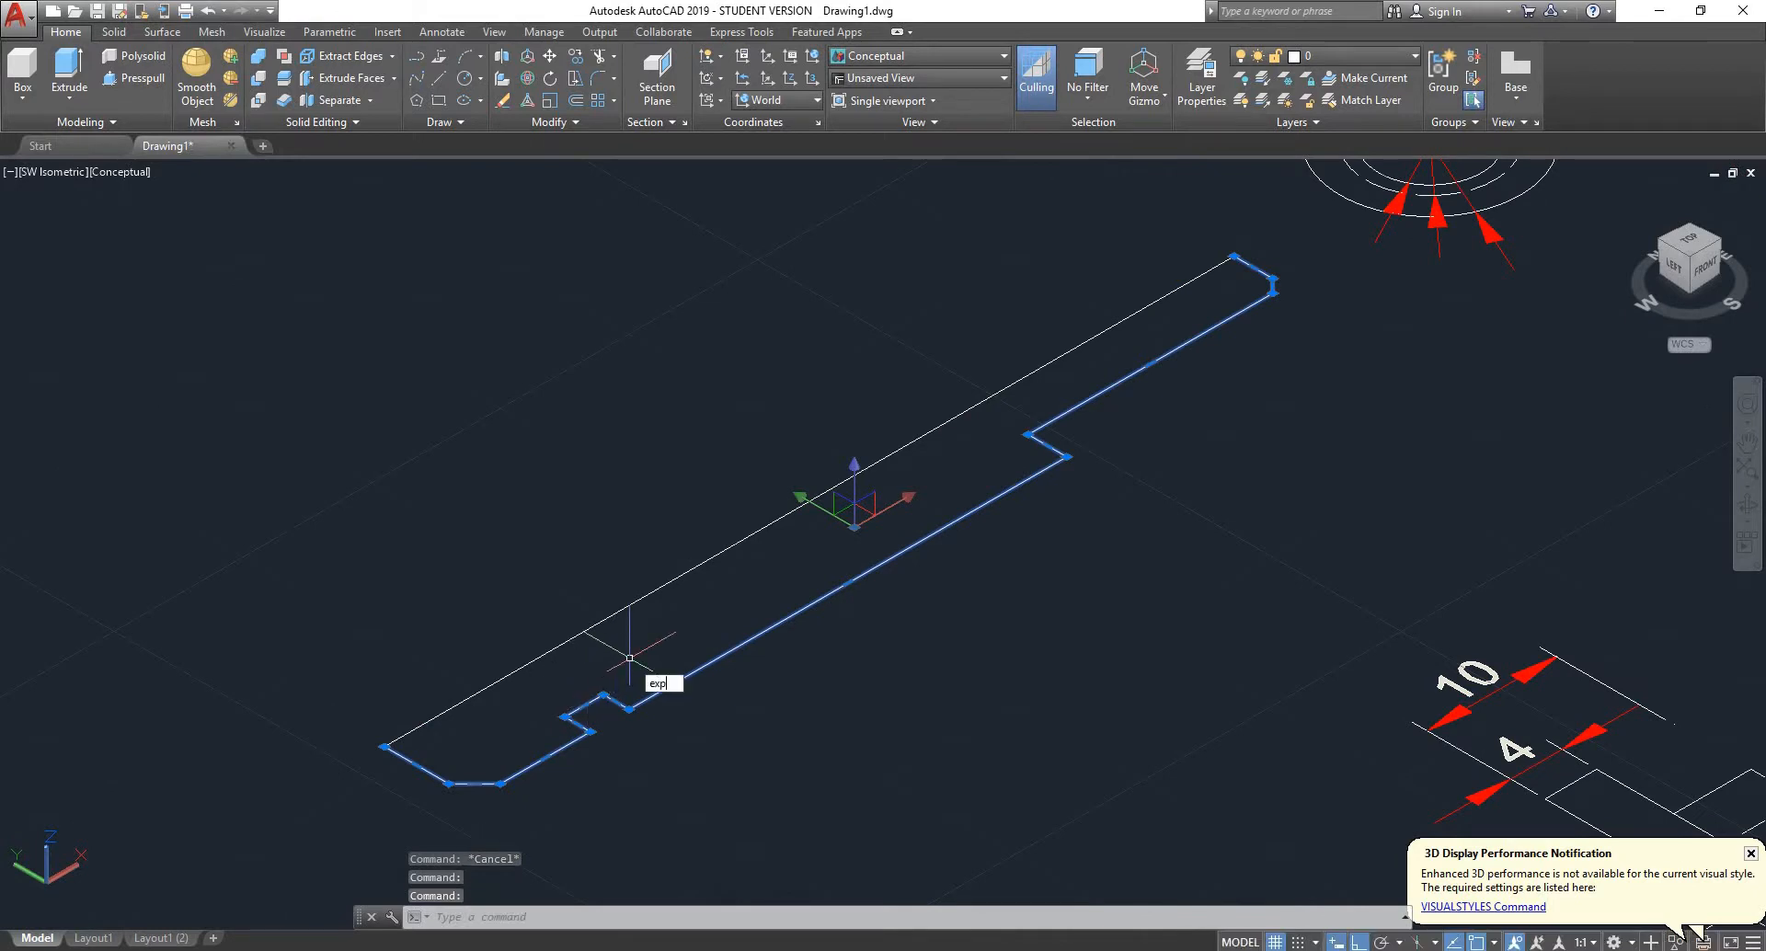
key("Return")
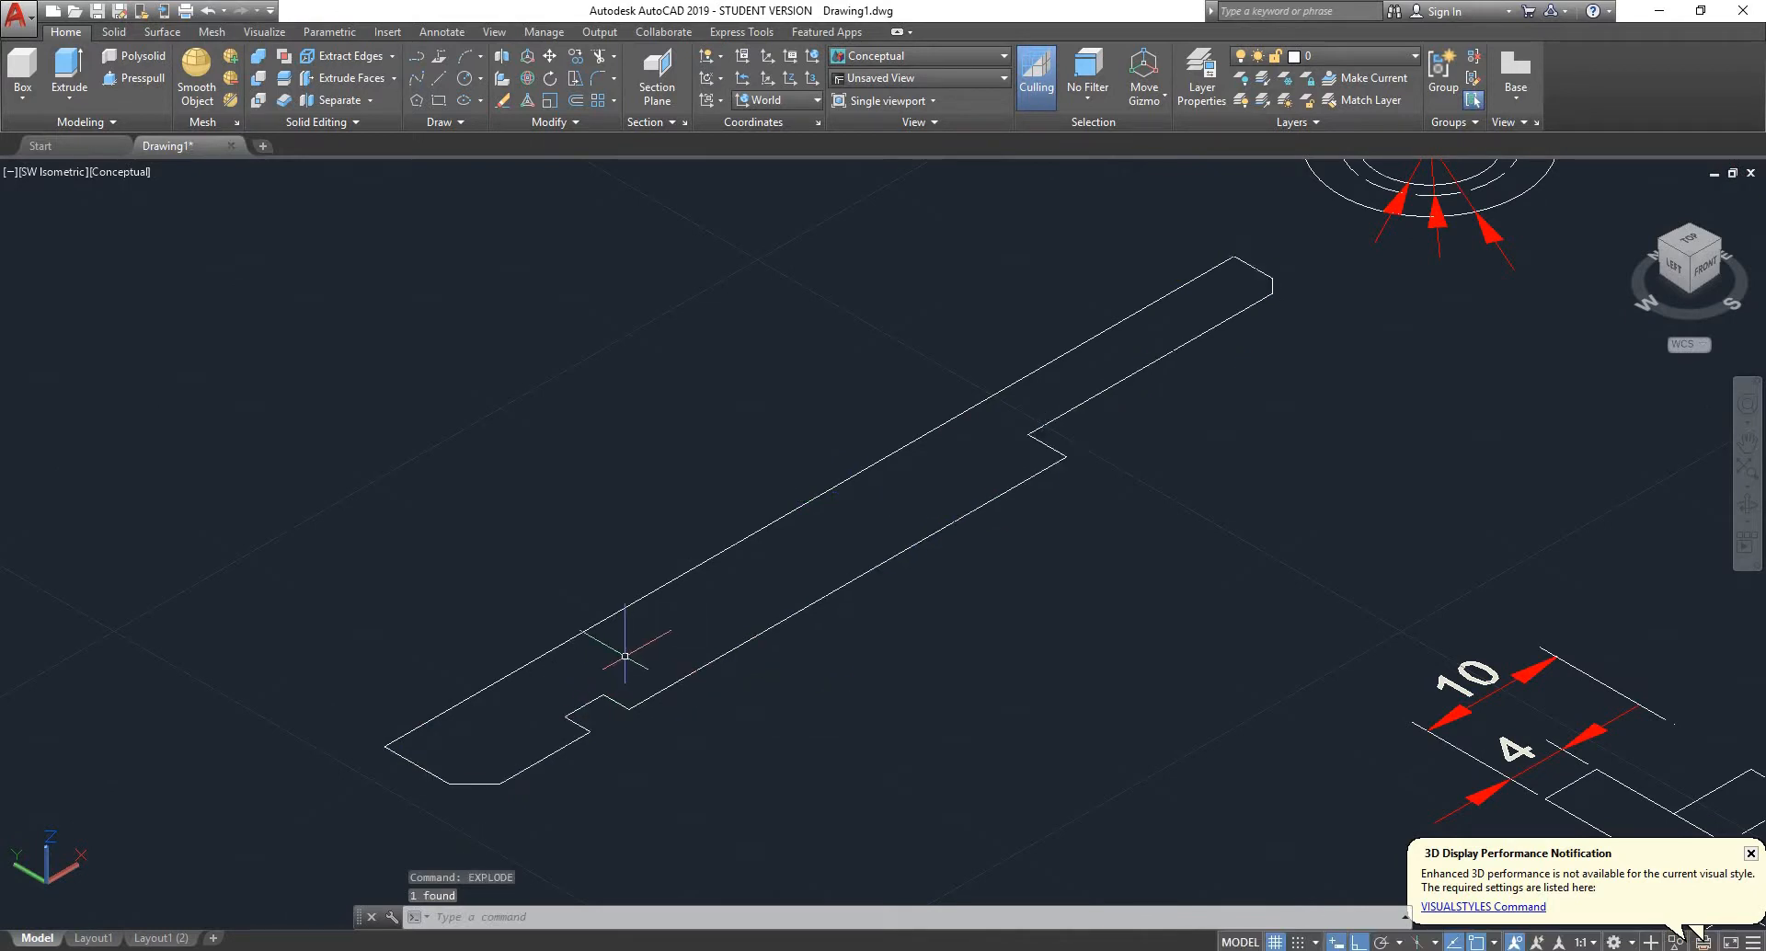
key("Escape")
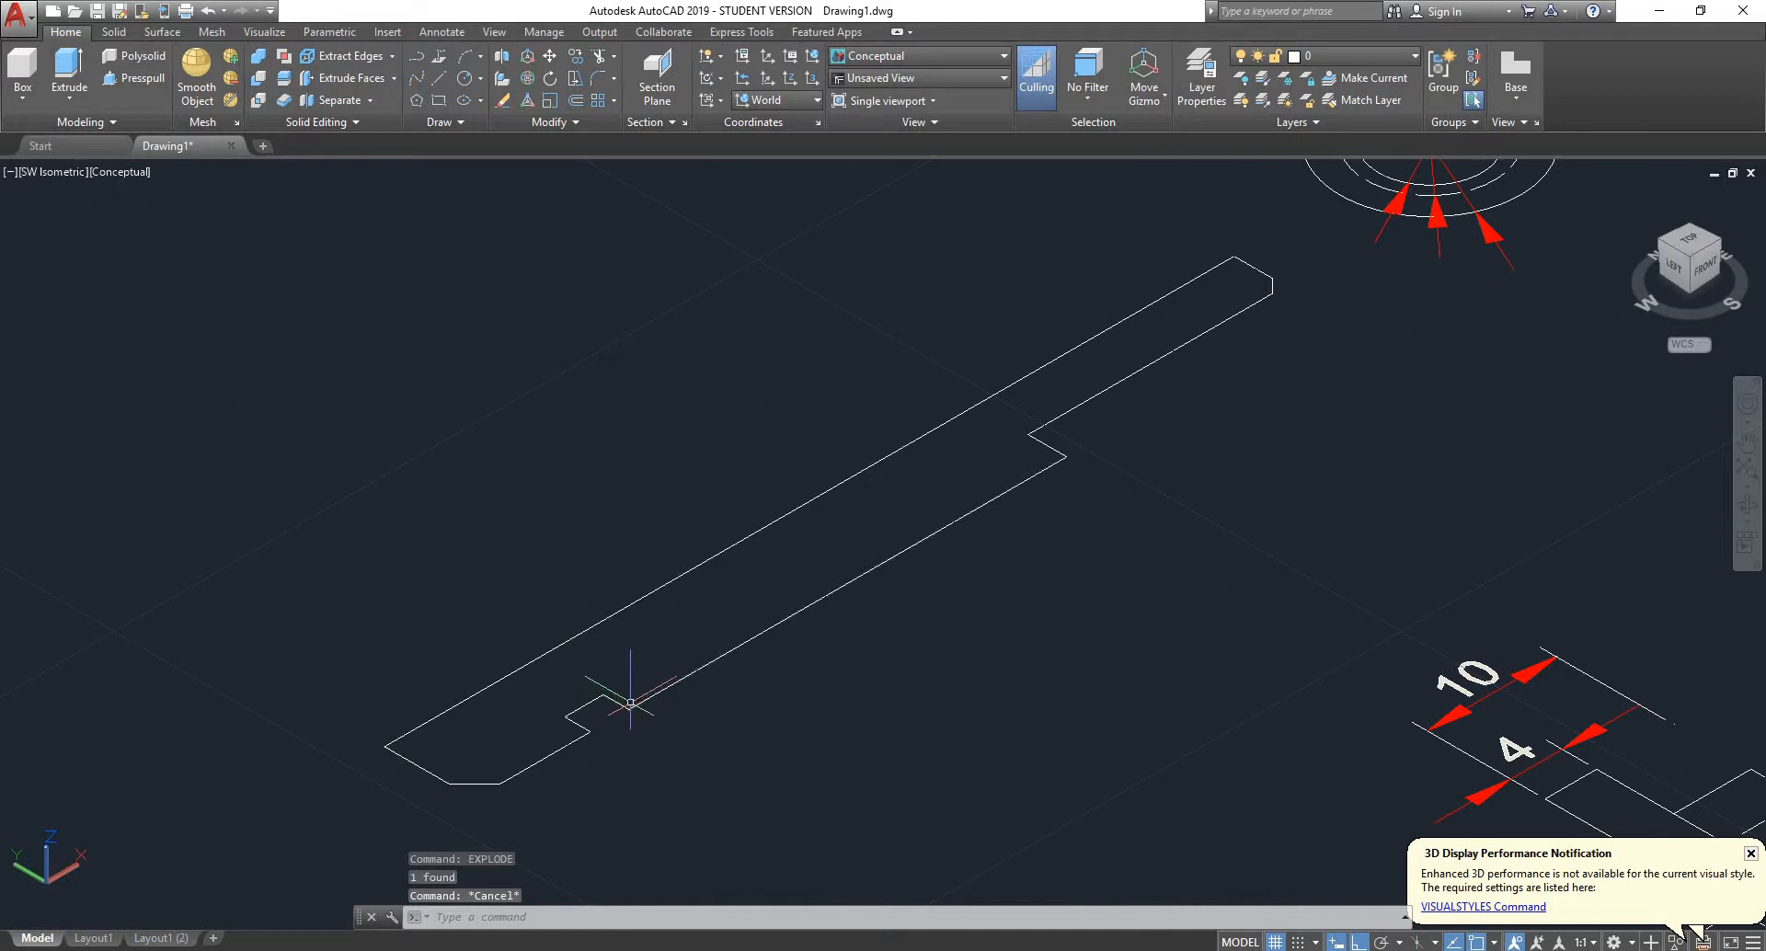
- Try to revolve the exploded profile lines about the long straight edge, checking the preview in the SW isometric view
scroll(600, 669, "down", 2)
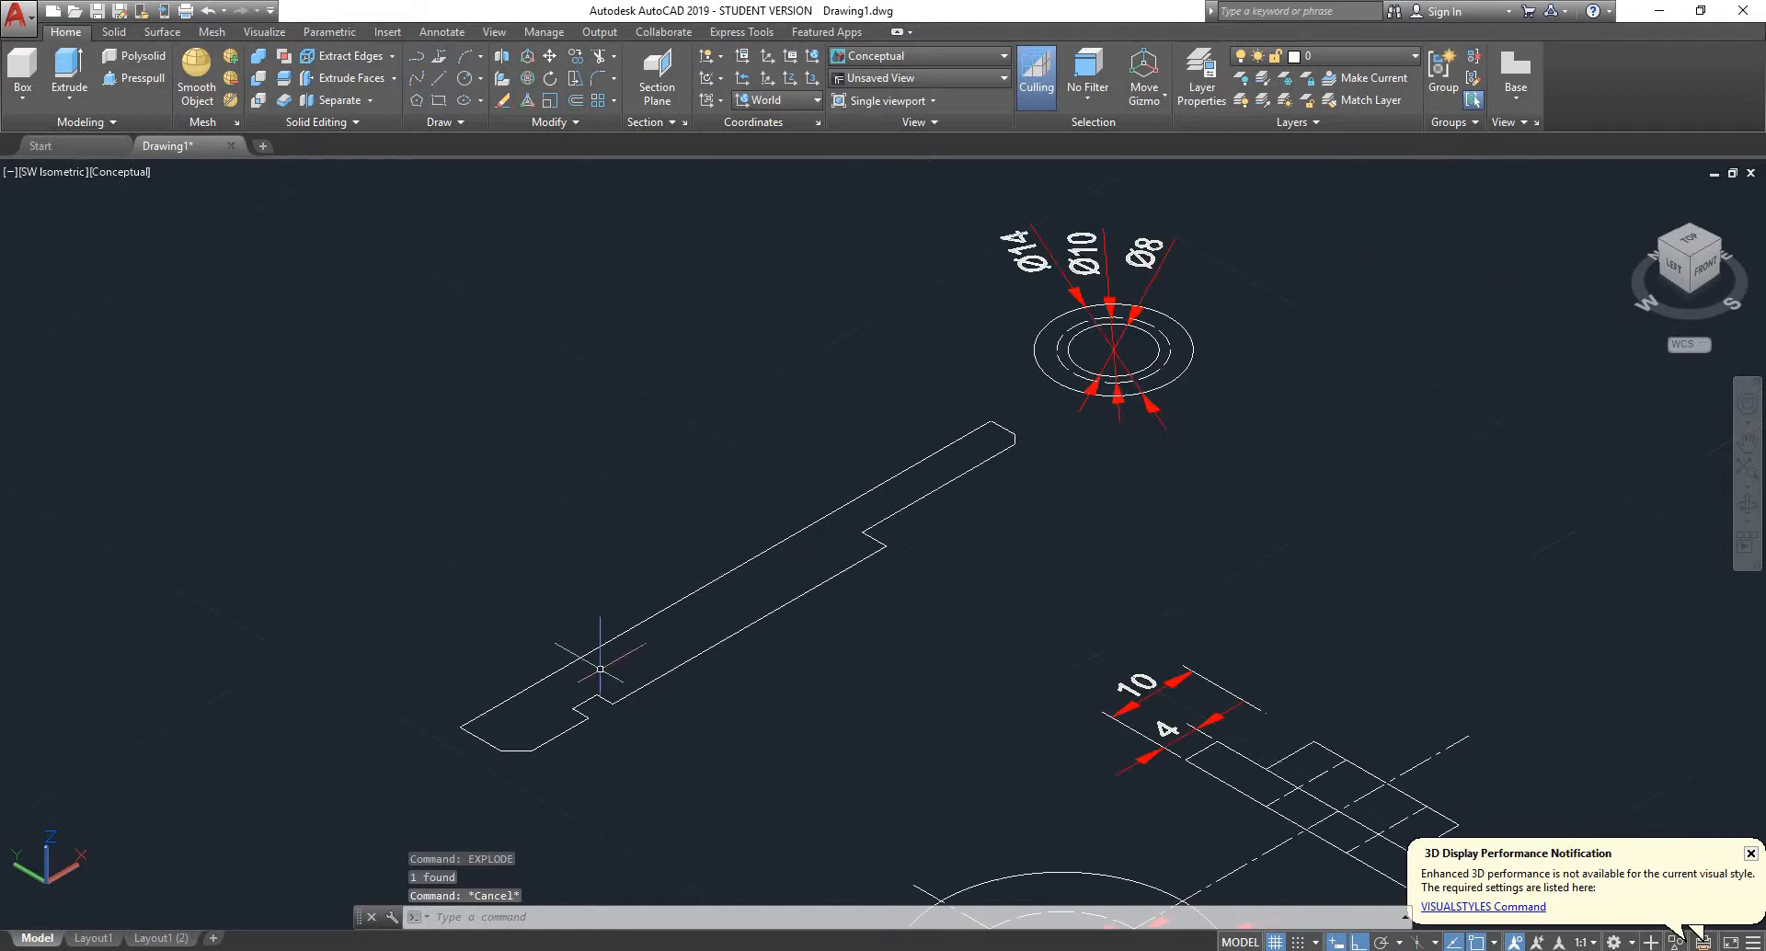
left_click(1692, 241)
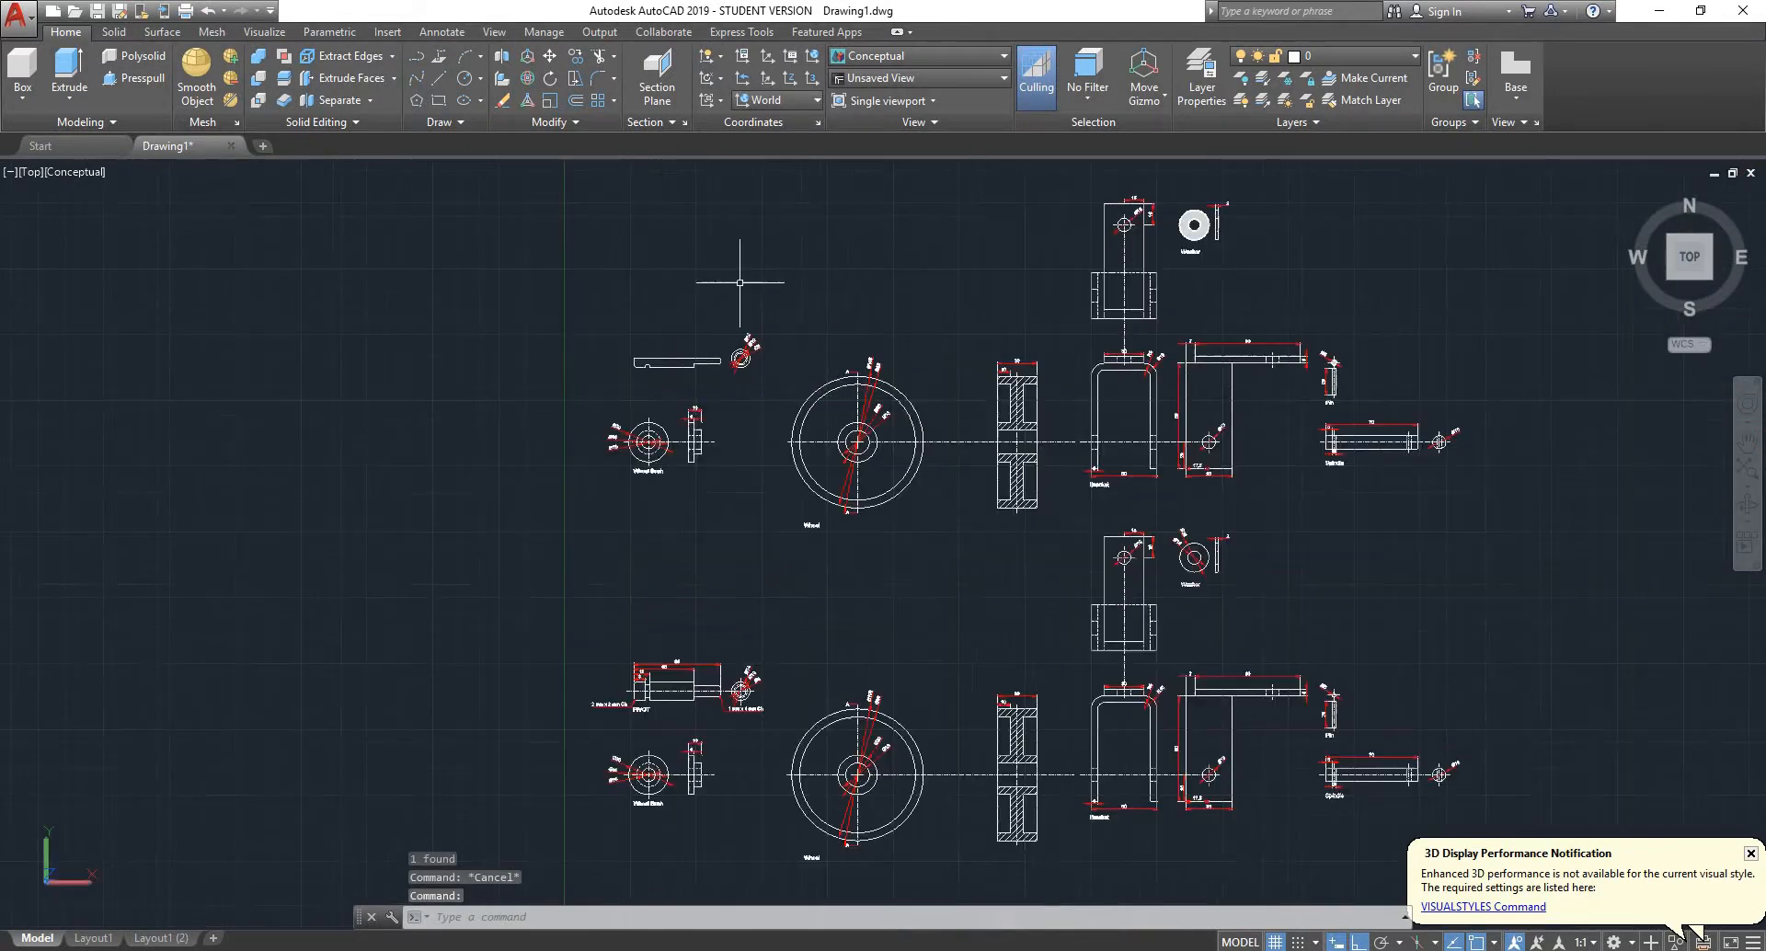
scroll(729, 267, "up", 9)
left_click(899, 312)
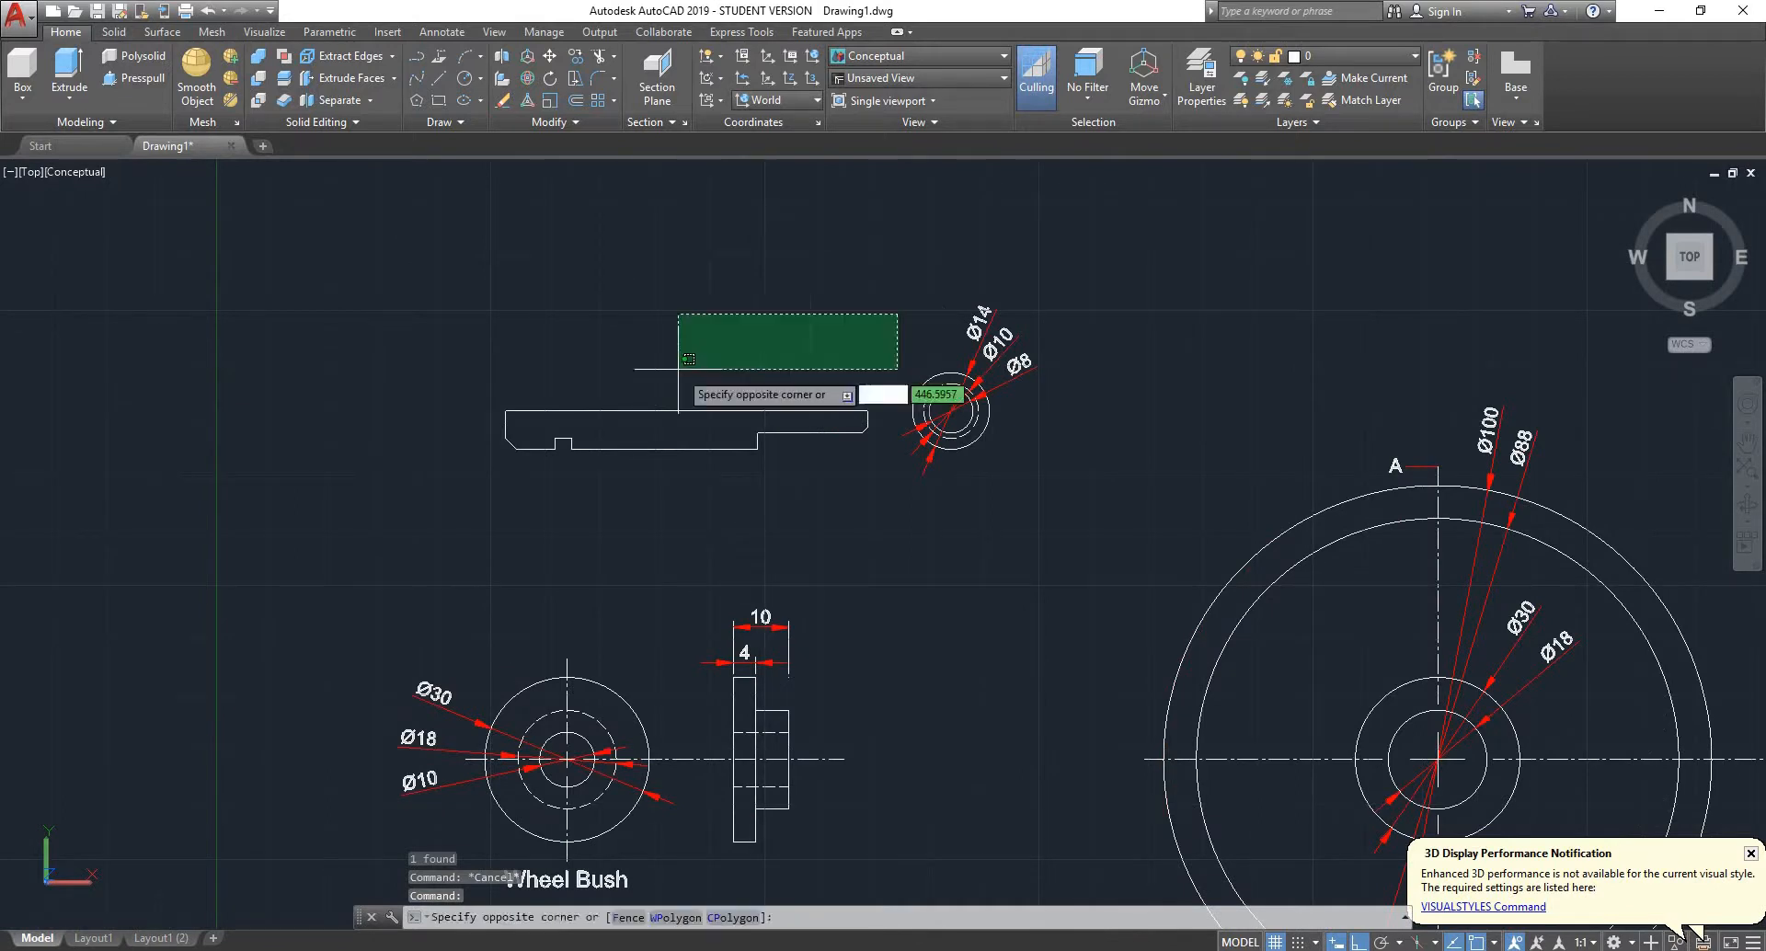
left_click(453, 513)
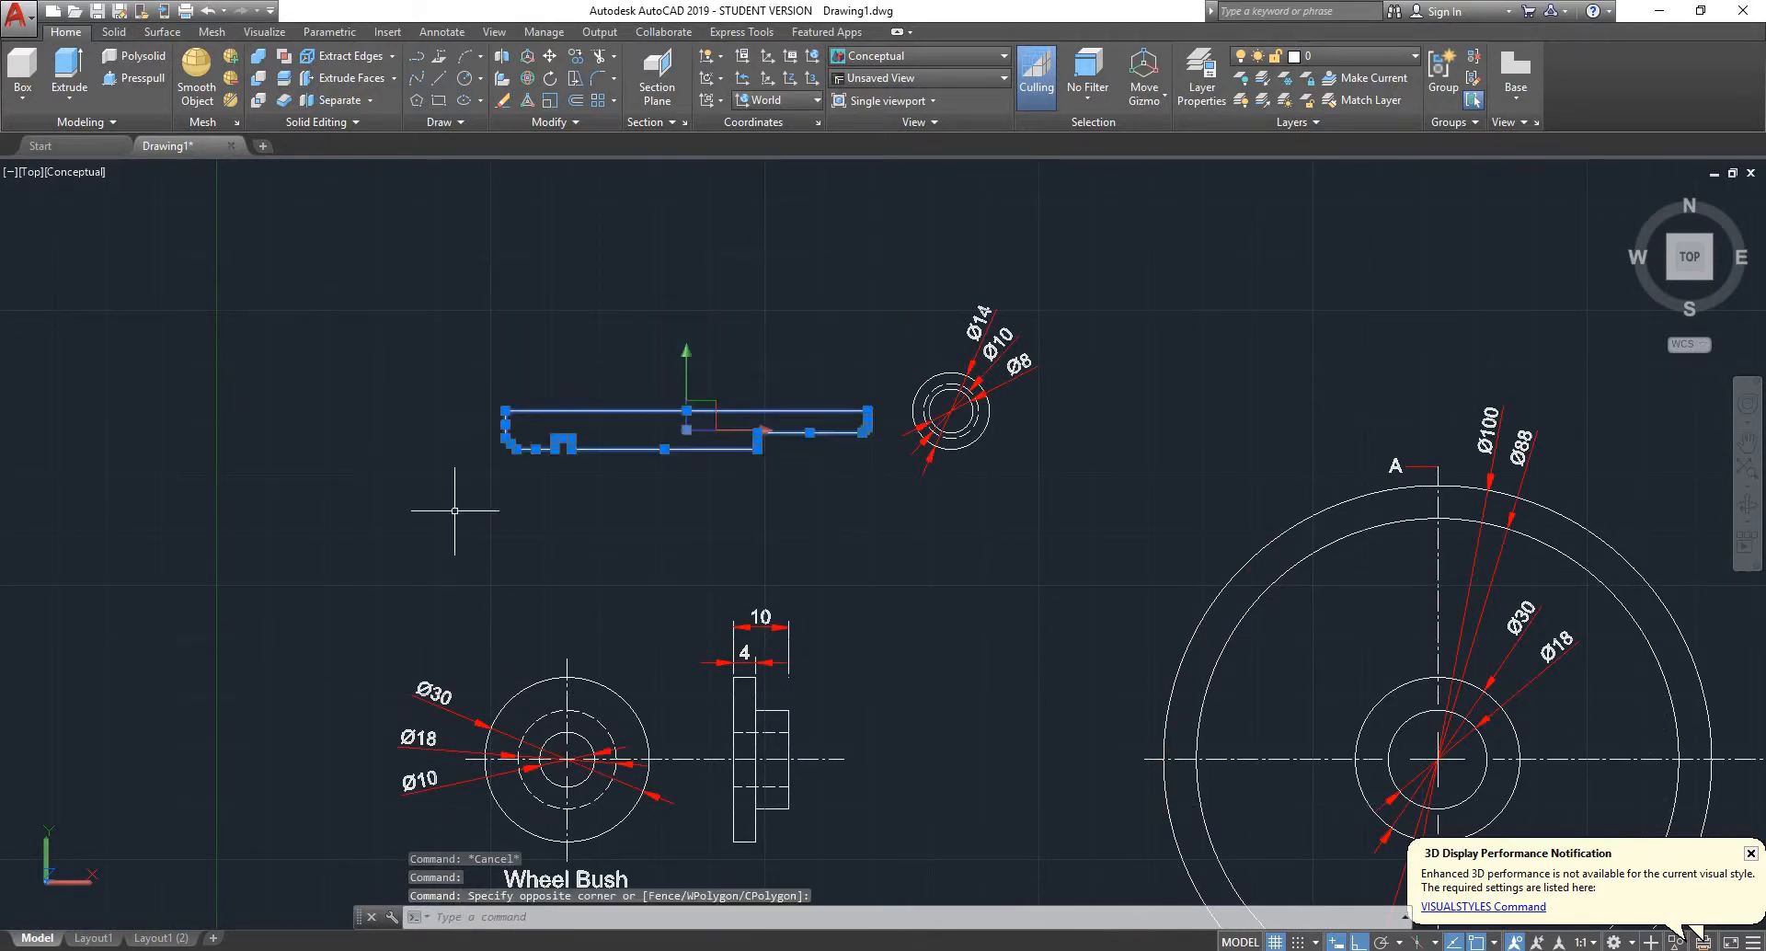
type("revolv")
key("Return")
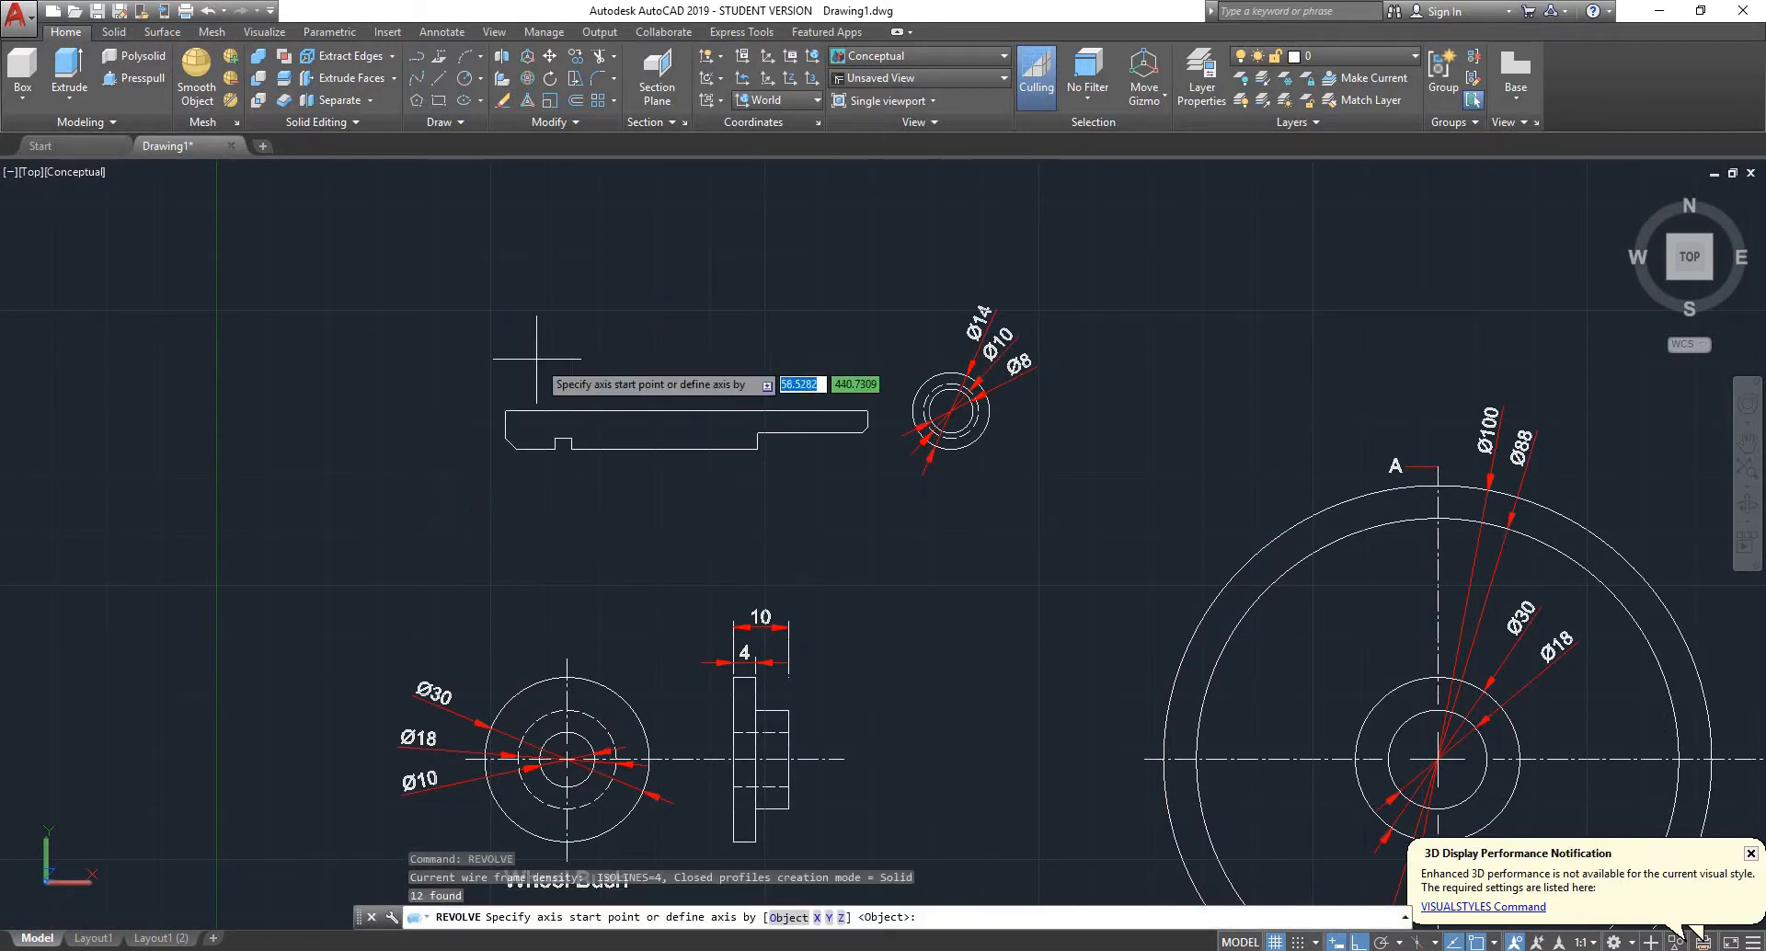
left_click(505, 410)
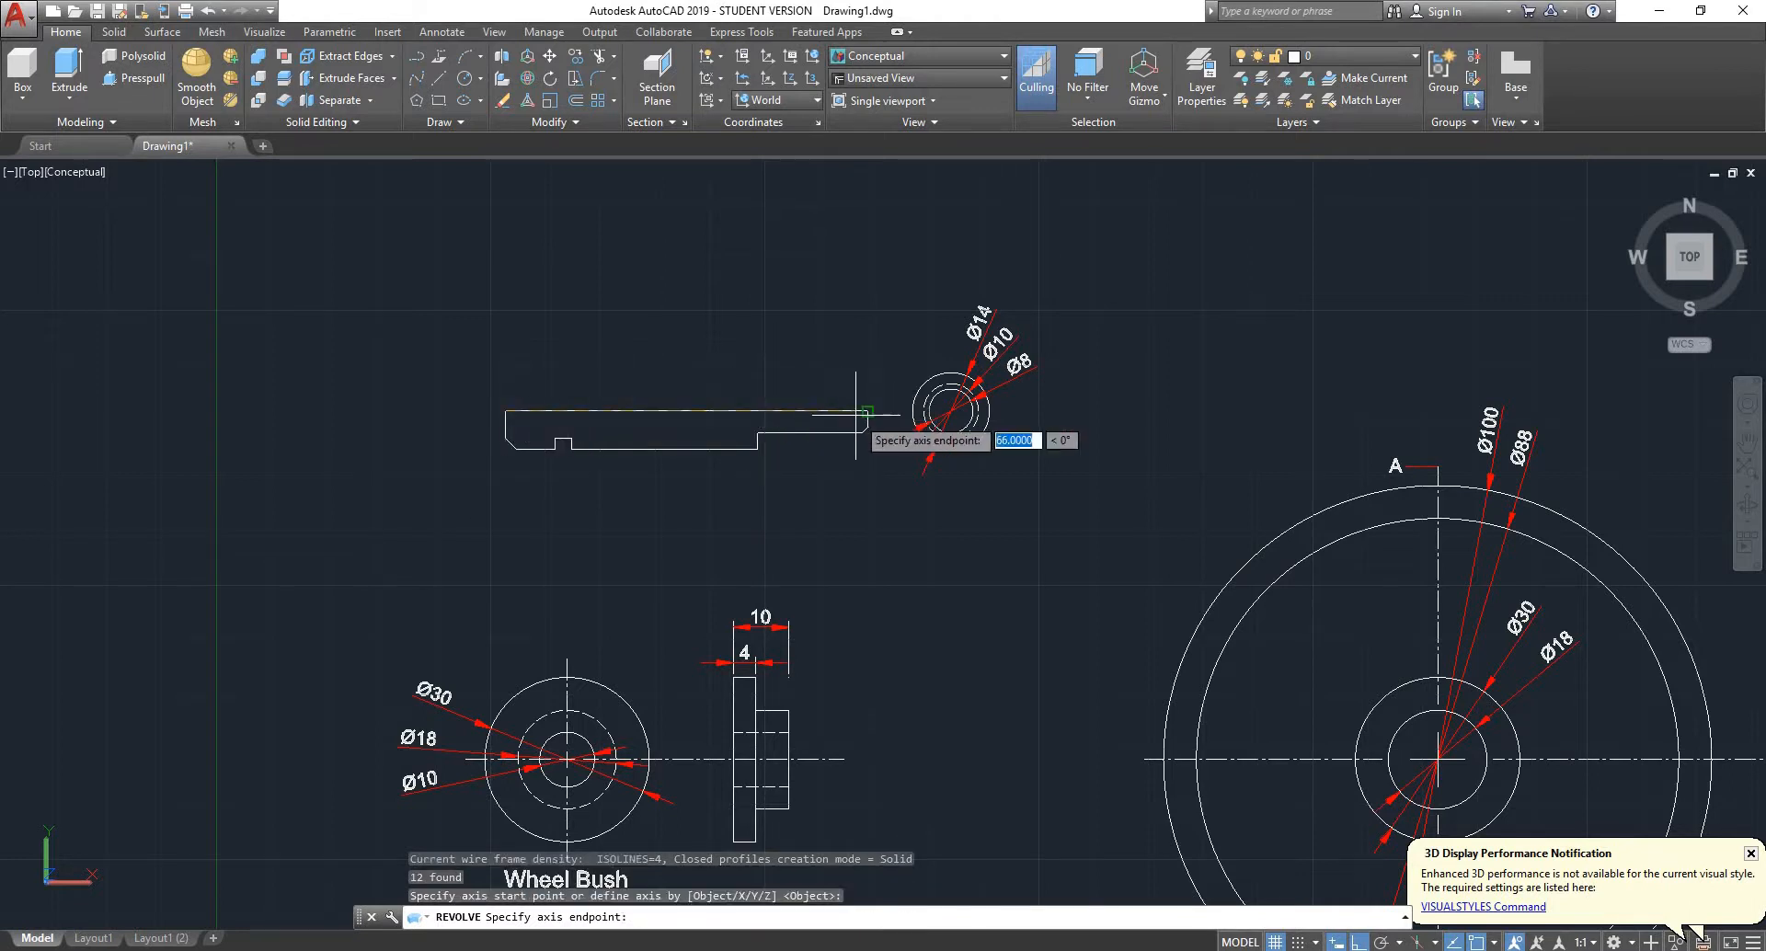
left_click(867, 411)
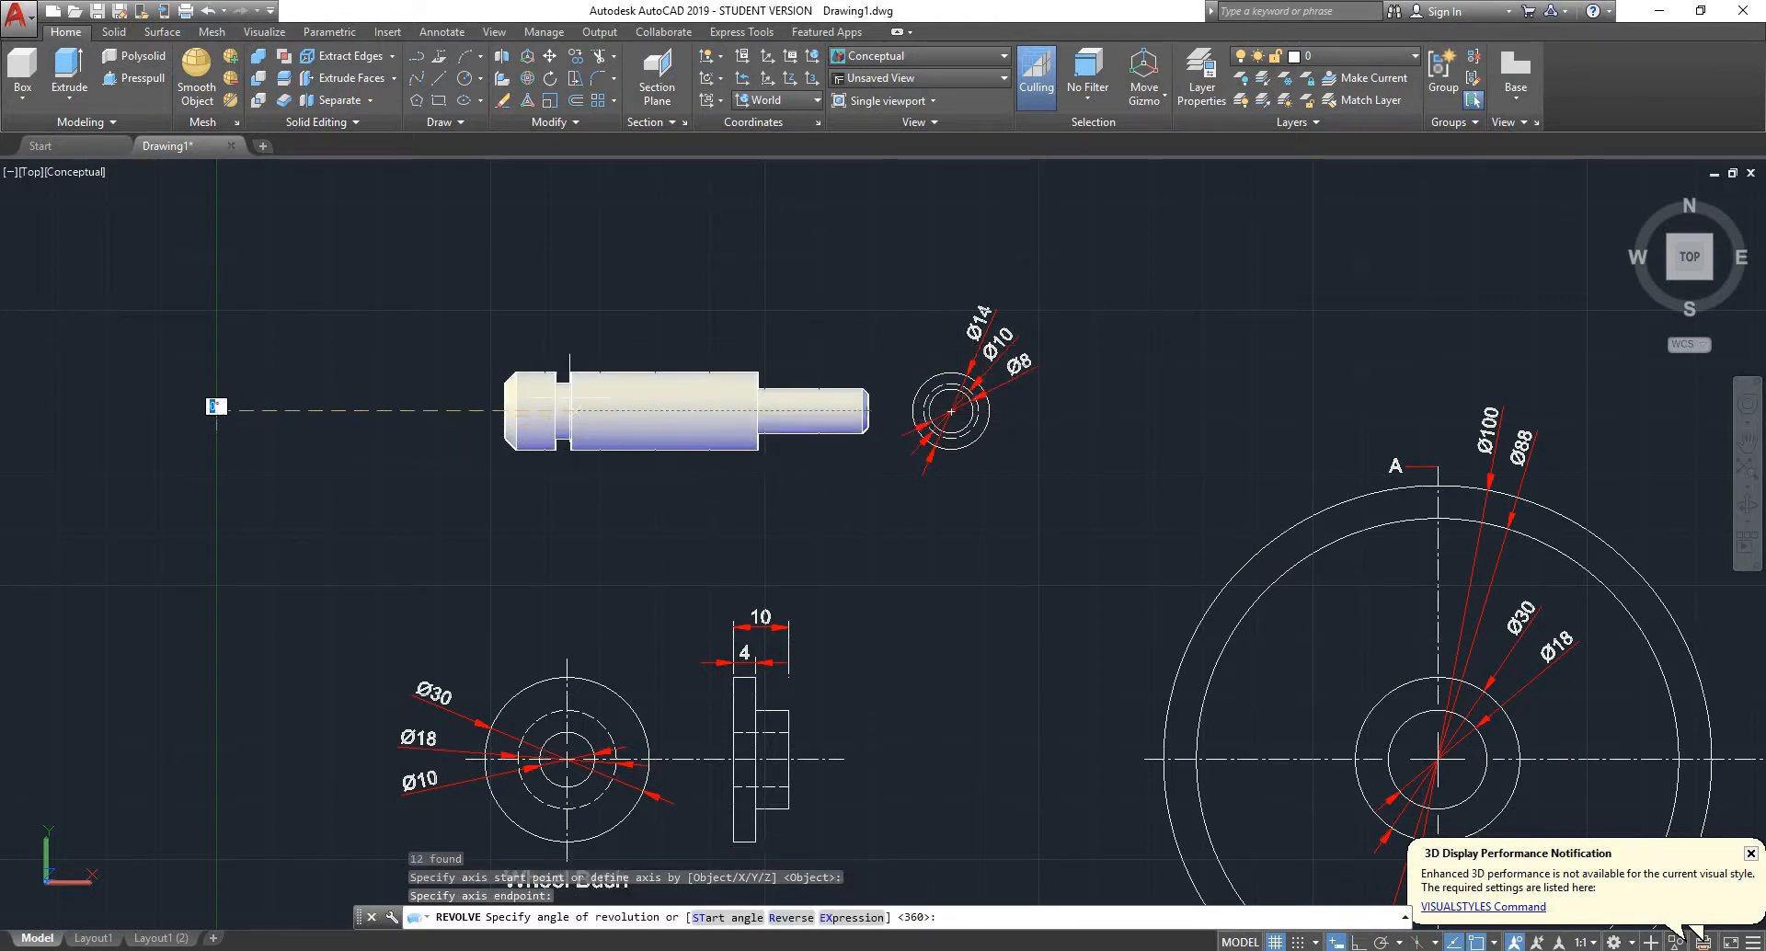
left_click(1668, 275)
scroll(605, 541, "up", 10)
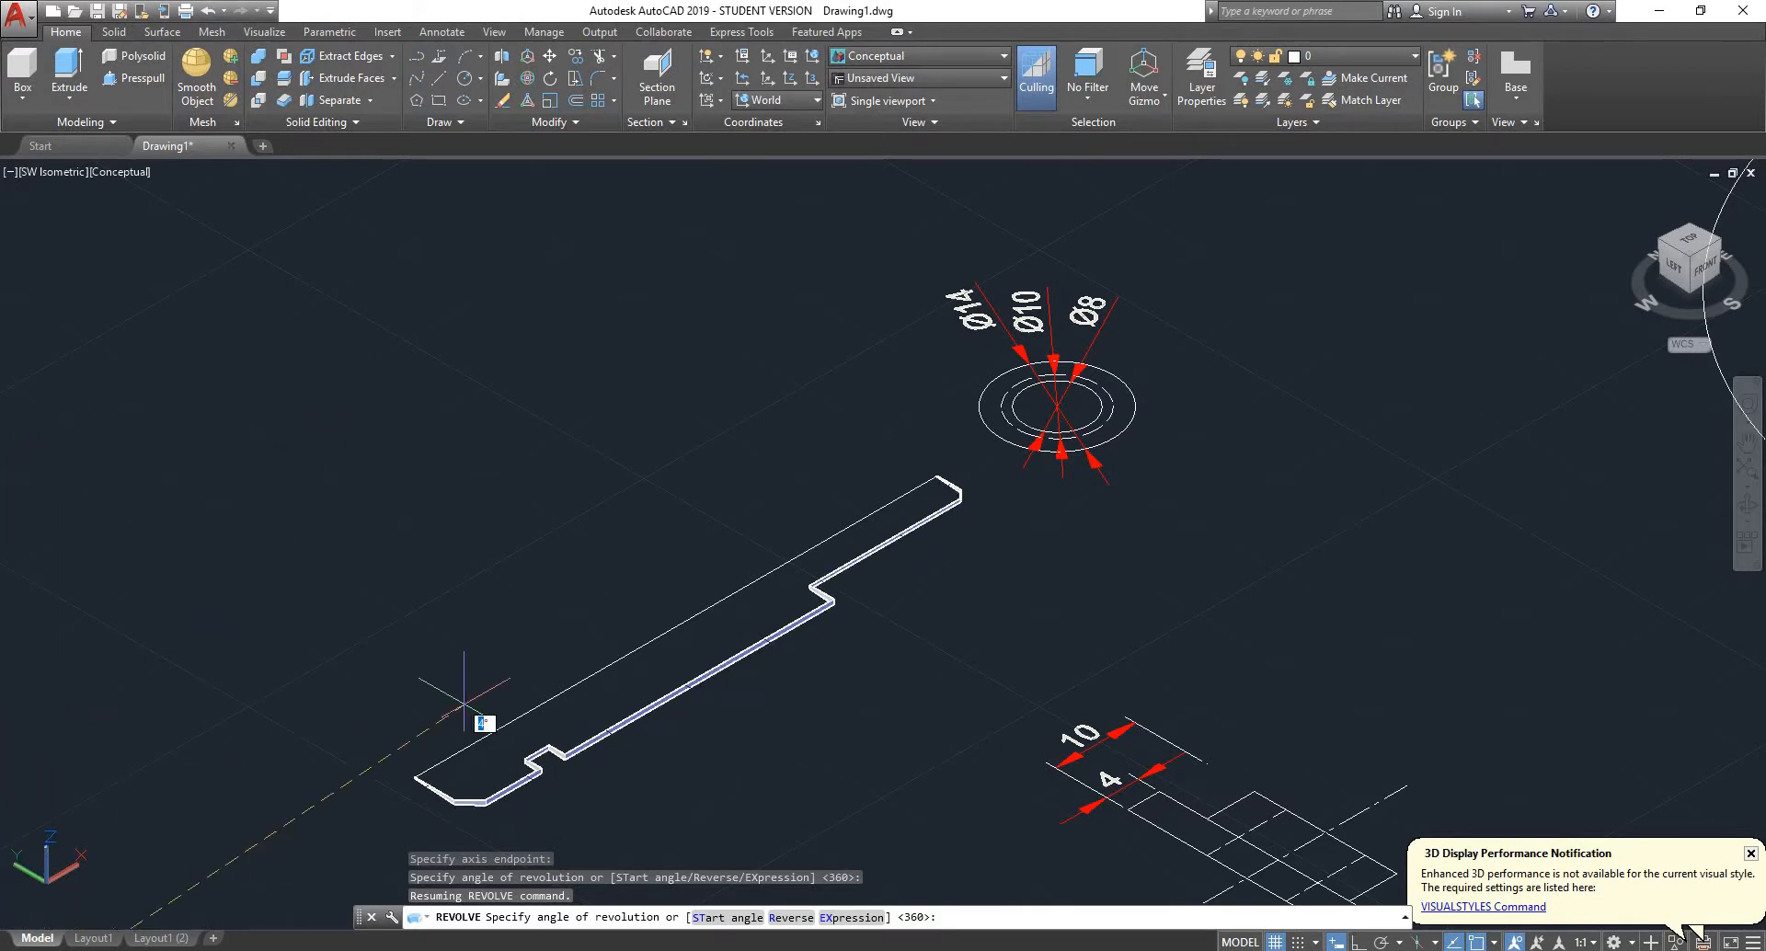
key("Escape")
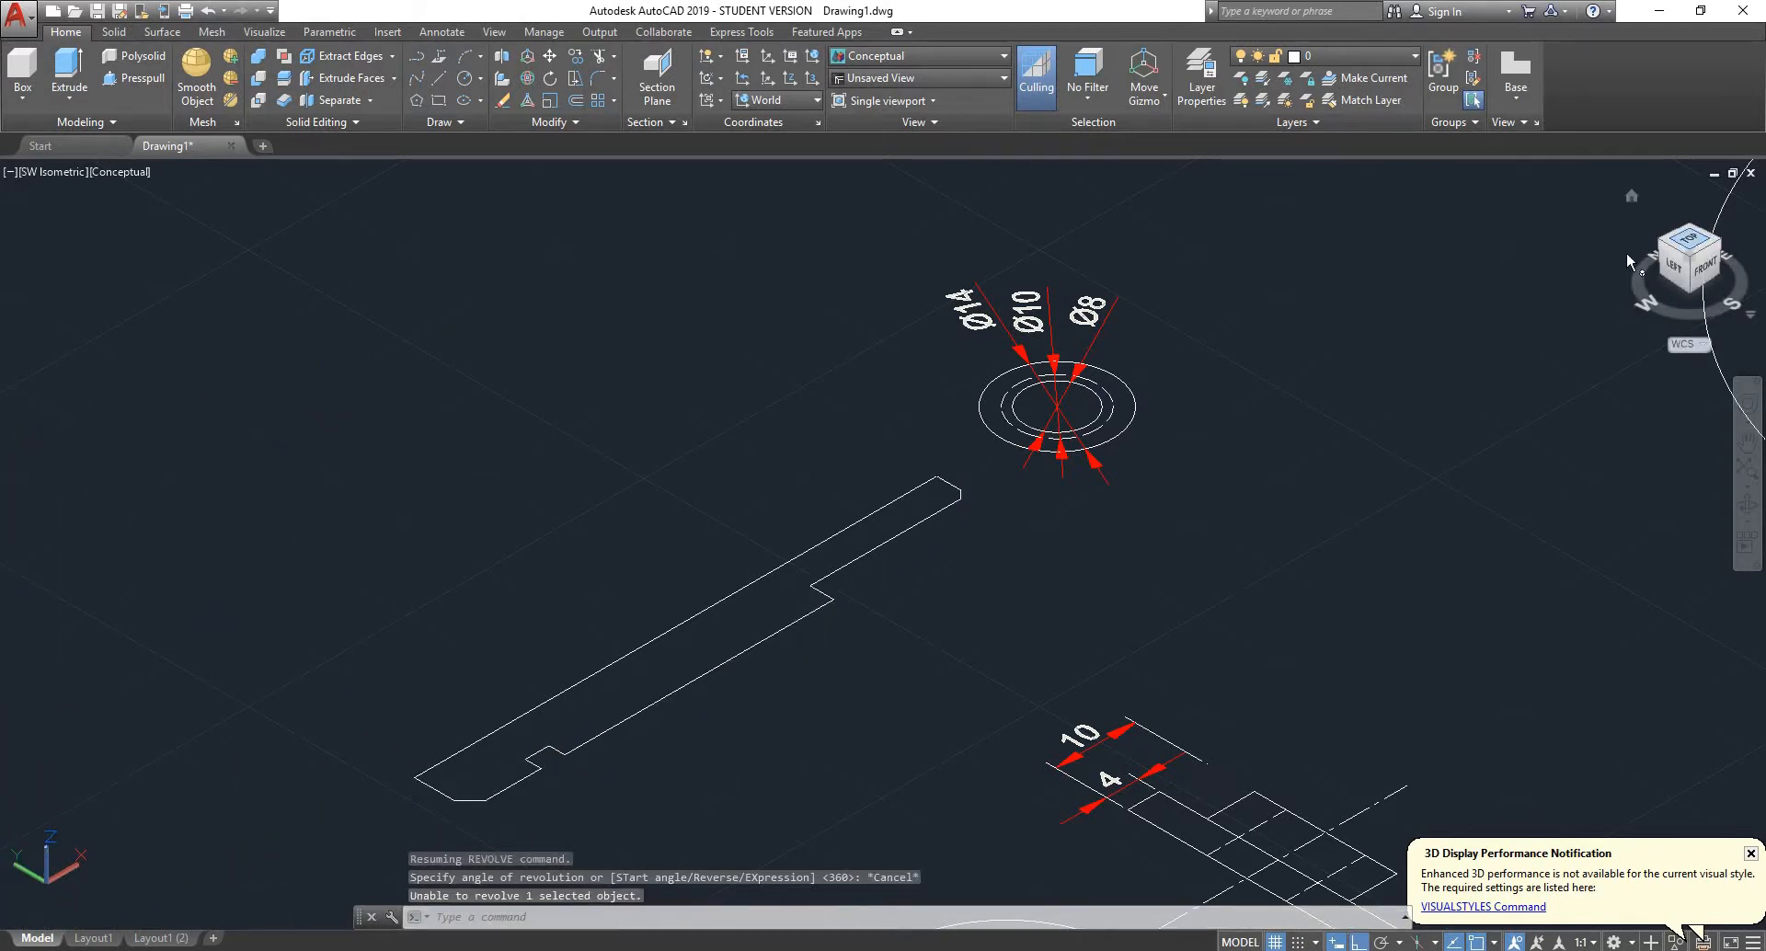
- Join all of the half profile's segments into one polyline in the top view and check its Closed property
left_click(1687, 241)
scroll(1117, 303, "up", 5)
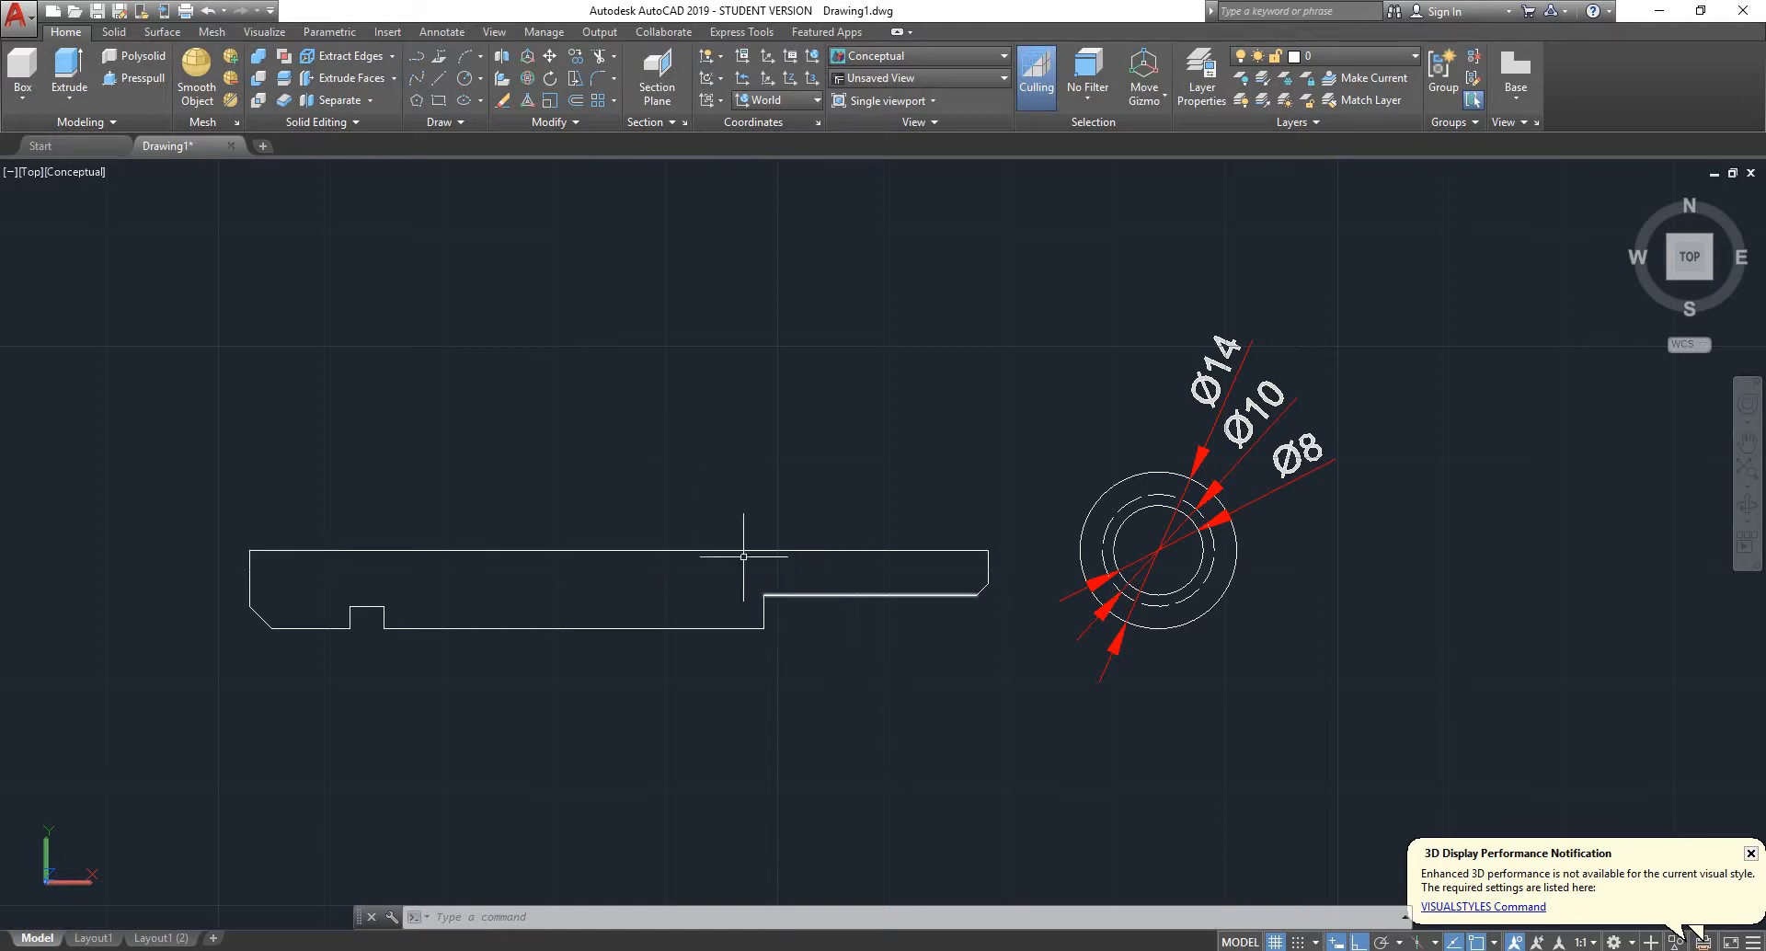
middle_click_drag(743, 556, 832, 516)
scroll(782, 529, "up", 2)
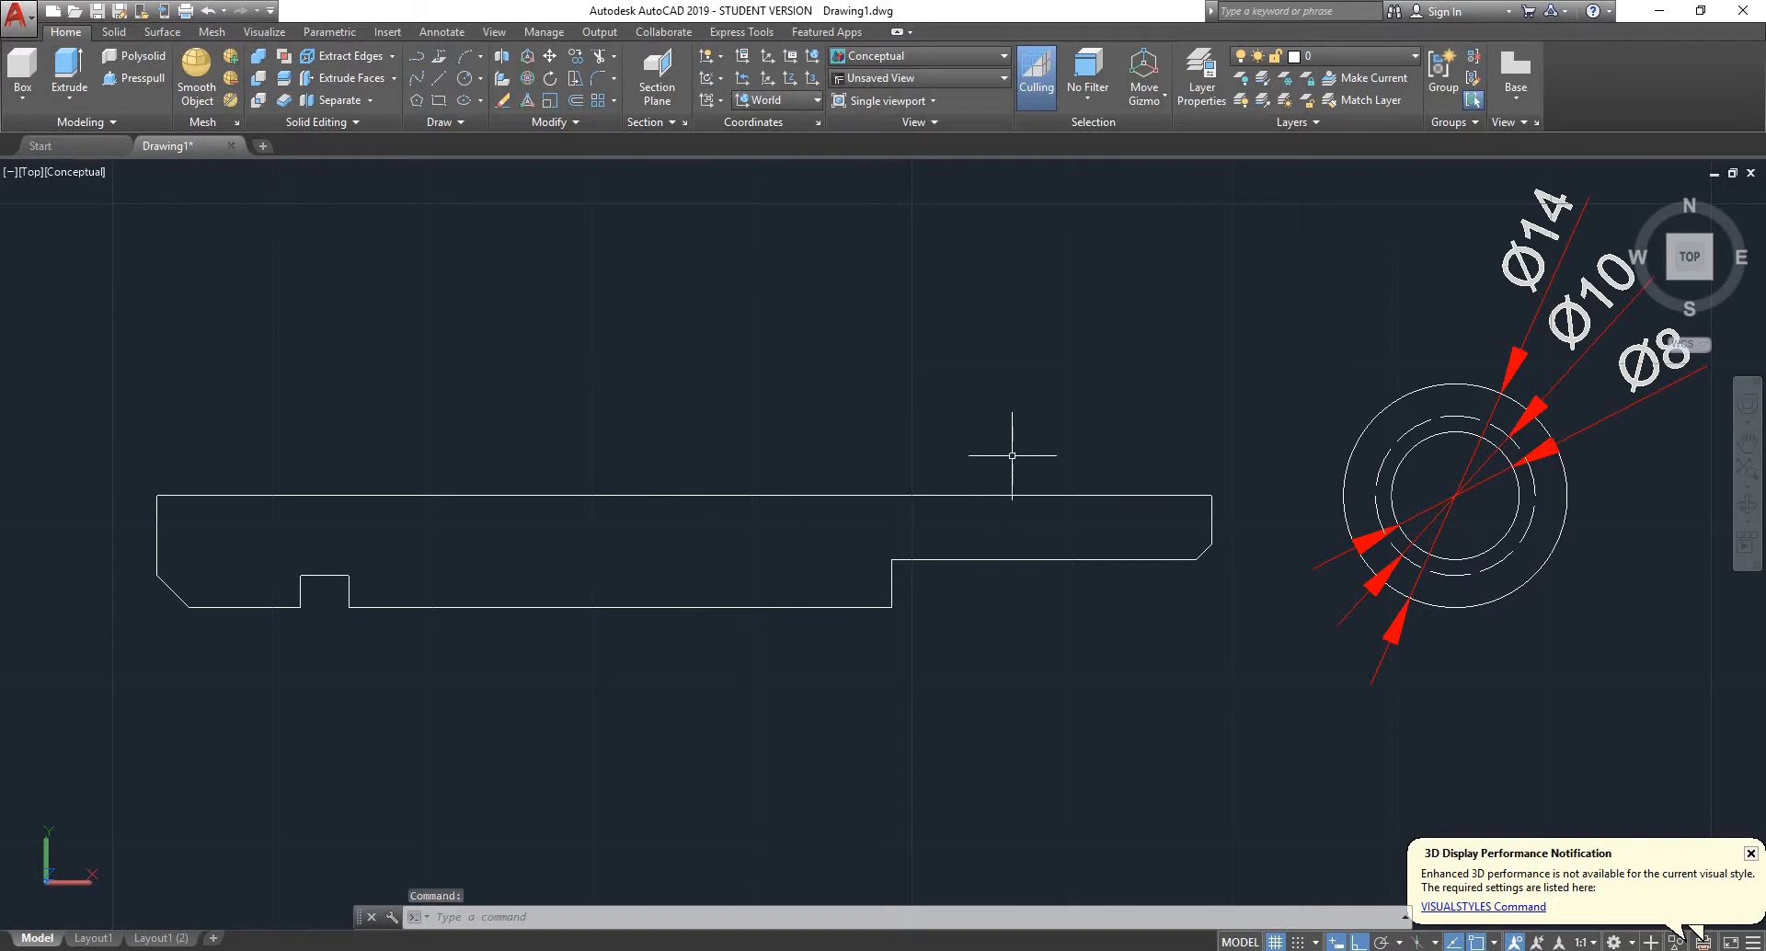
left_click(1269, 382)
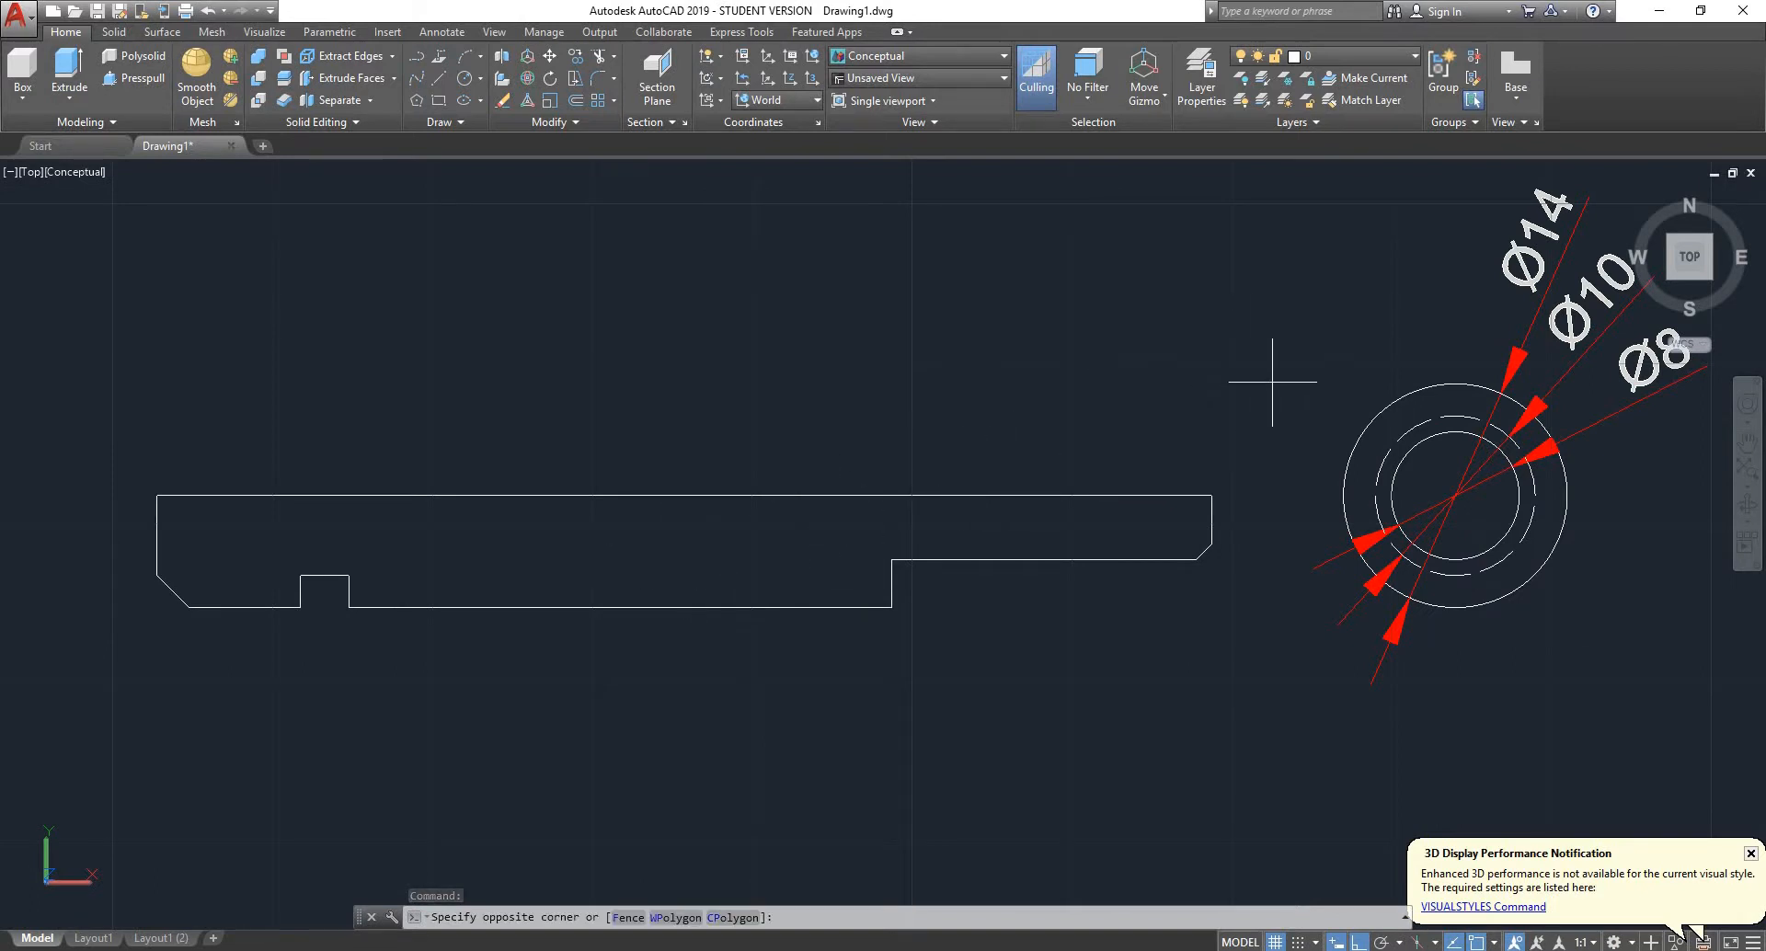
left_click(76, 669)
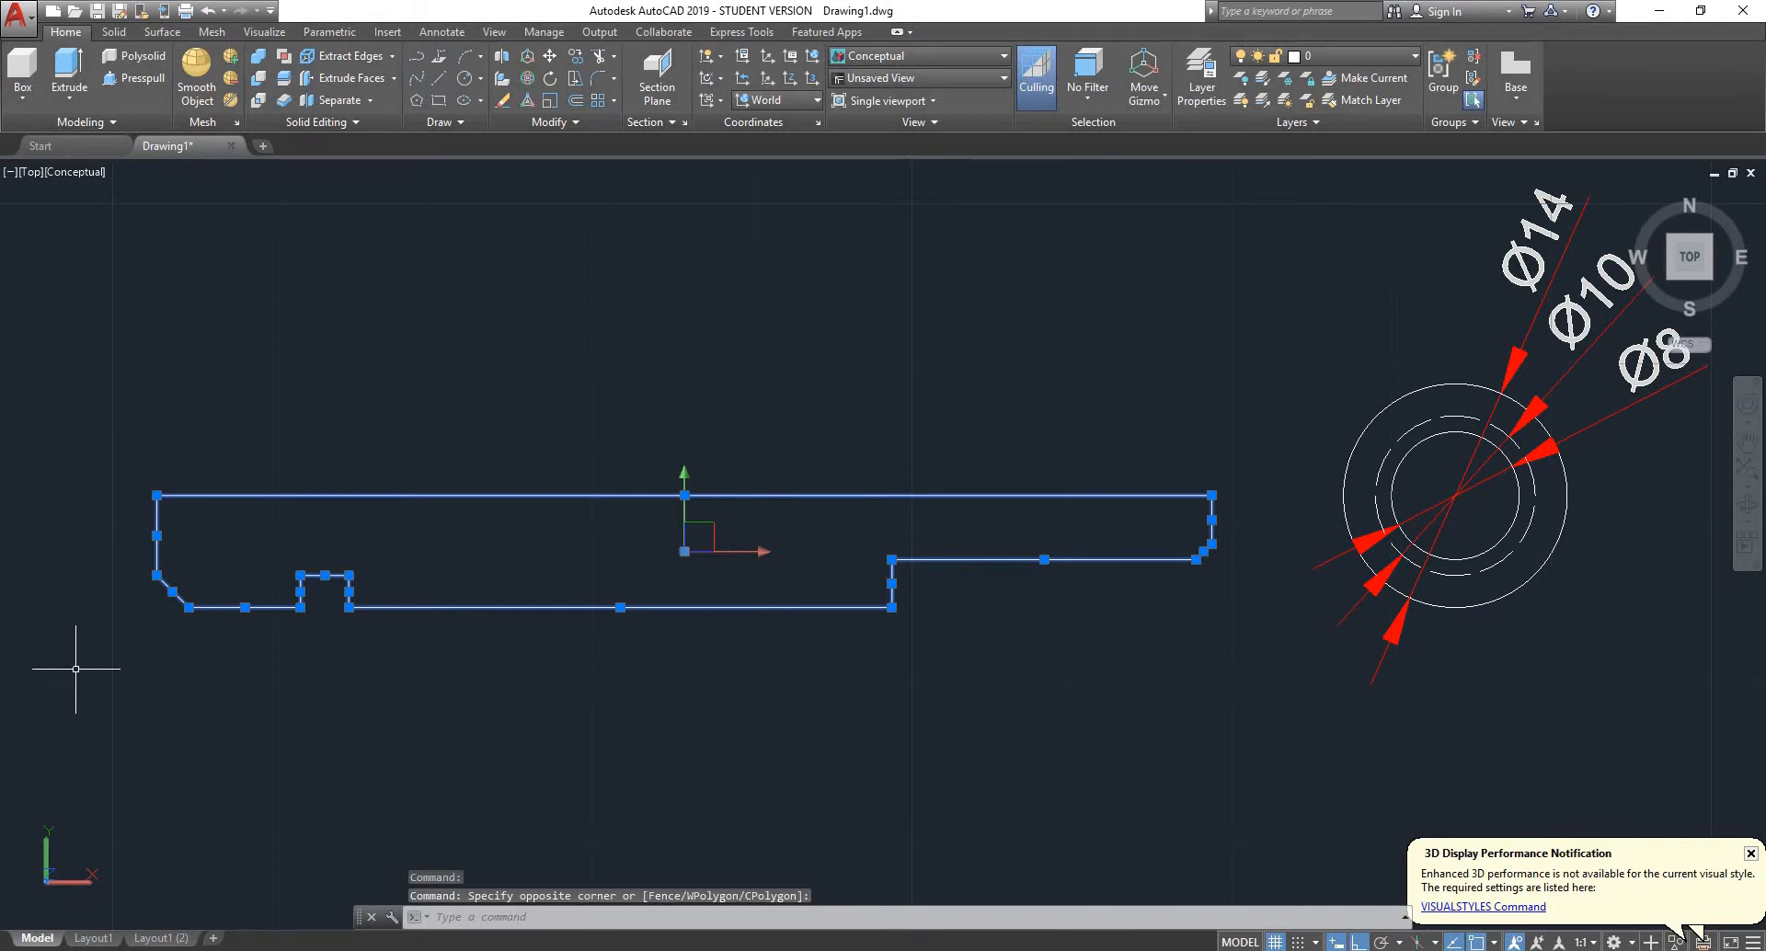
type("join")
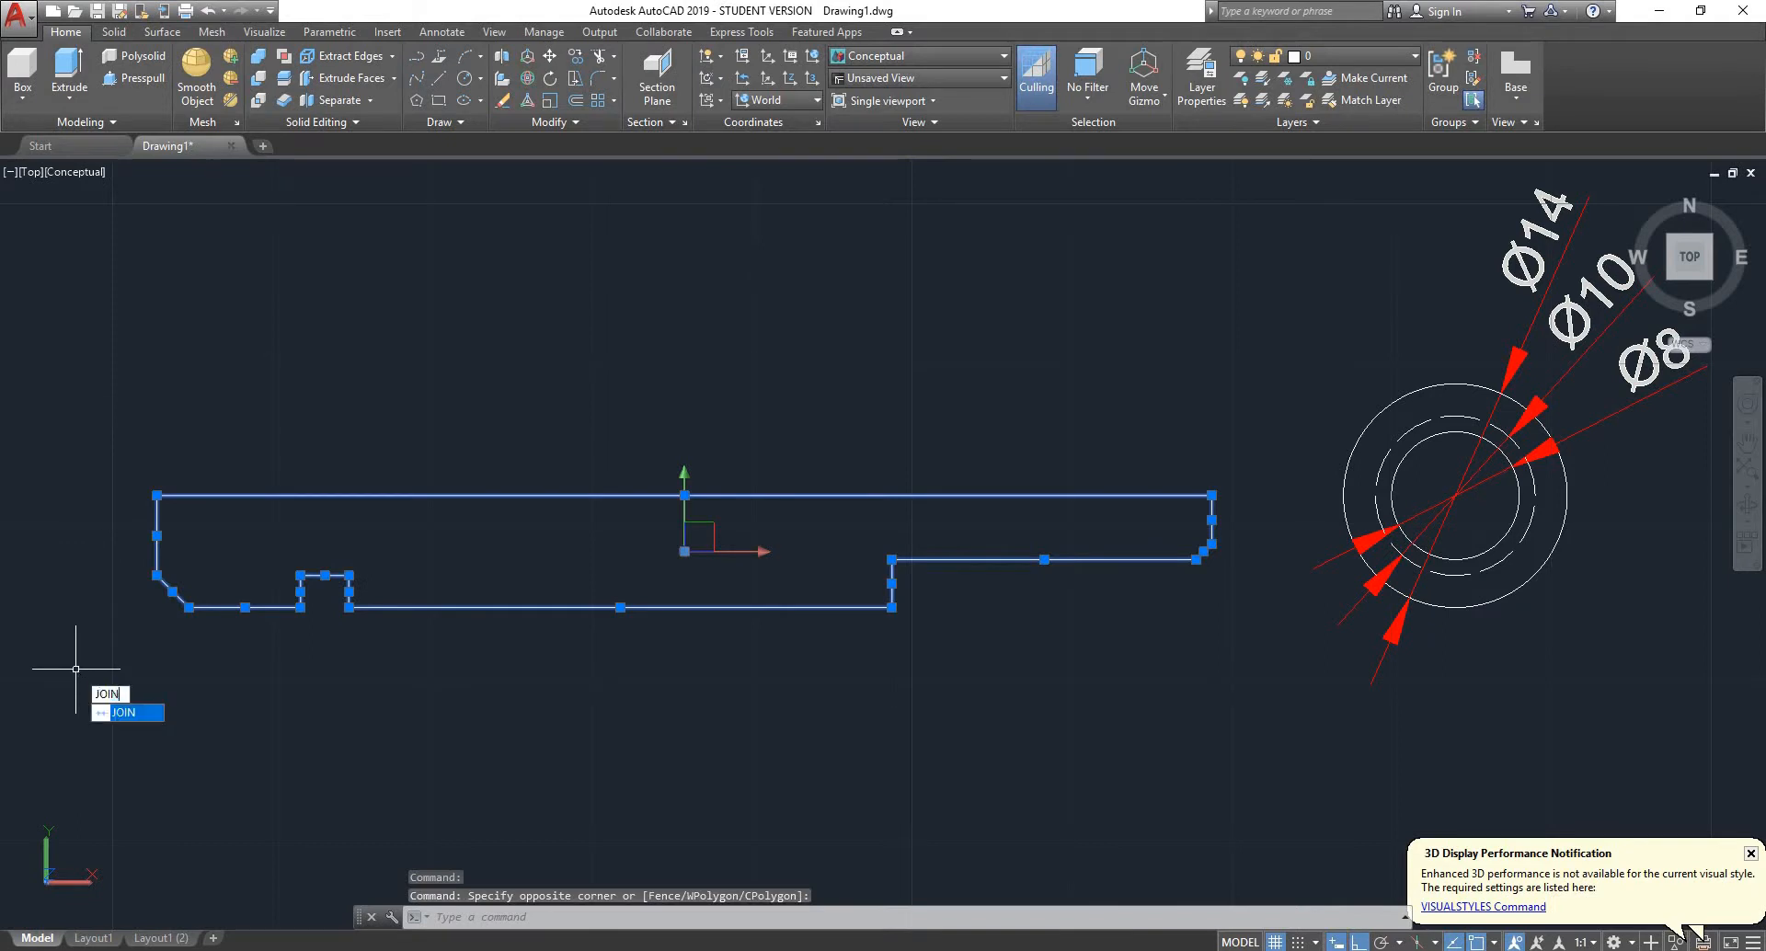
key("Return")
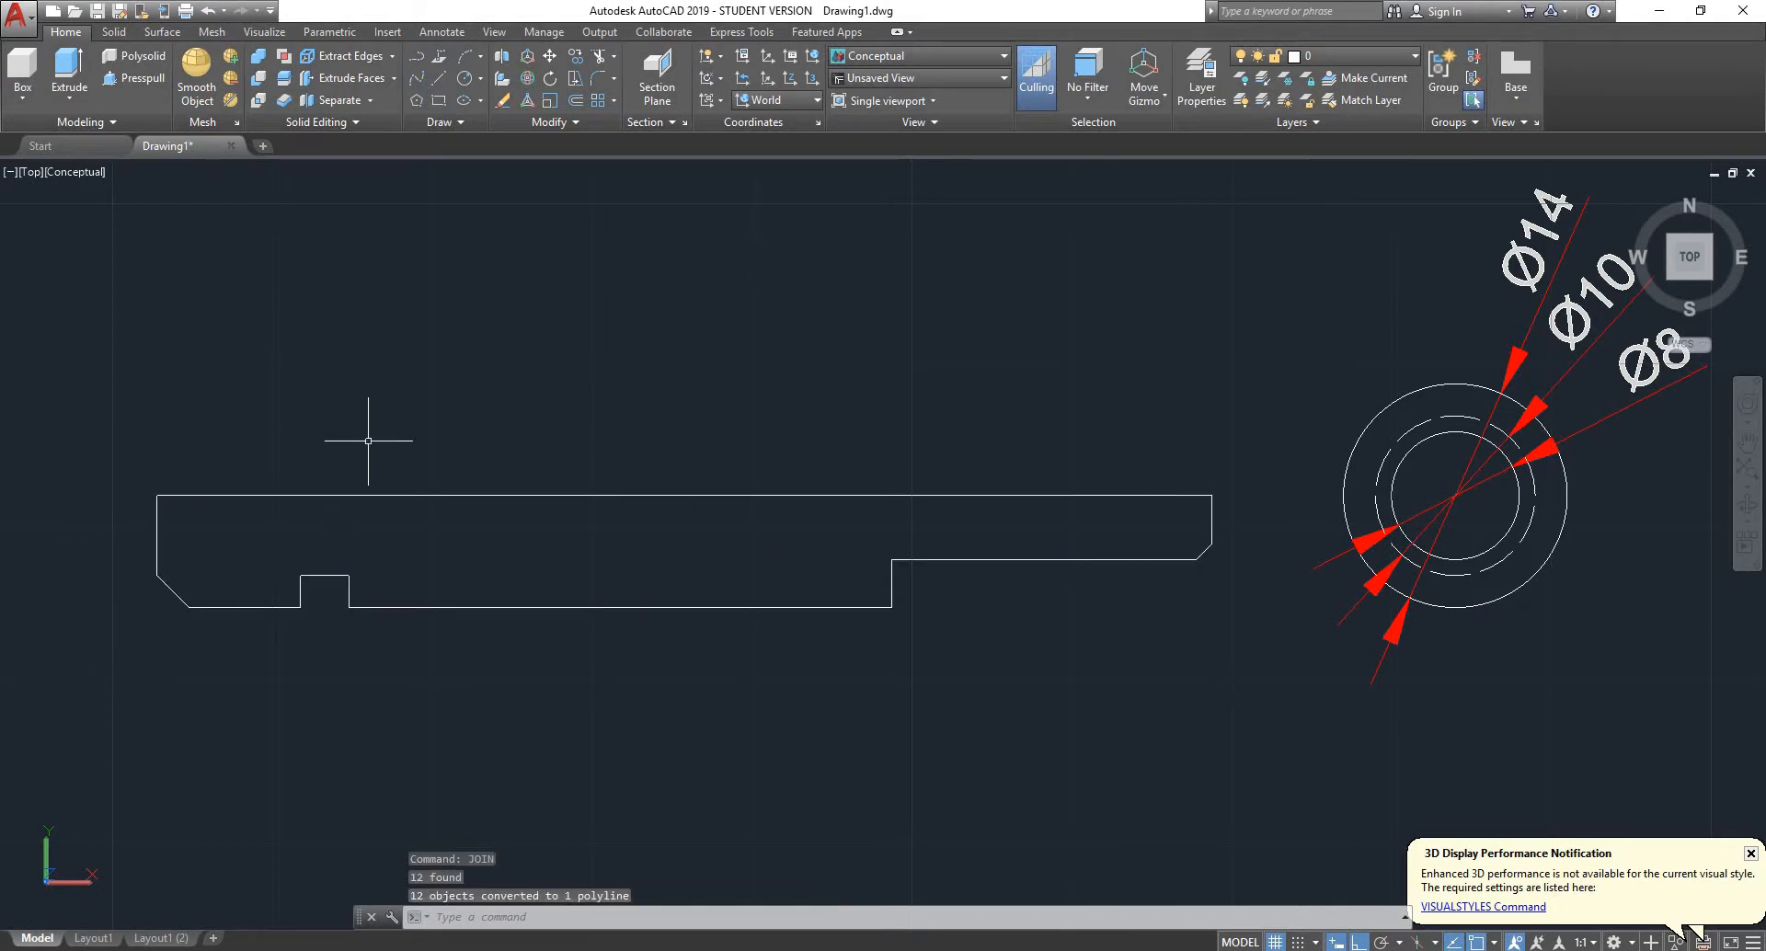
left_click(339, 496)
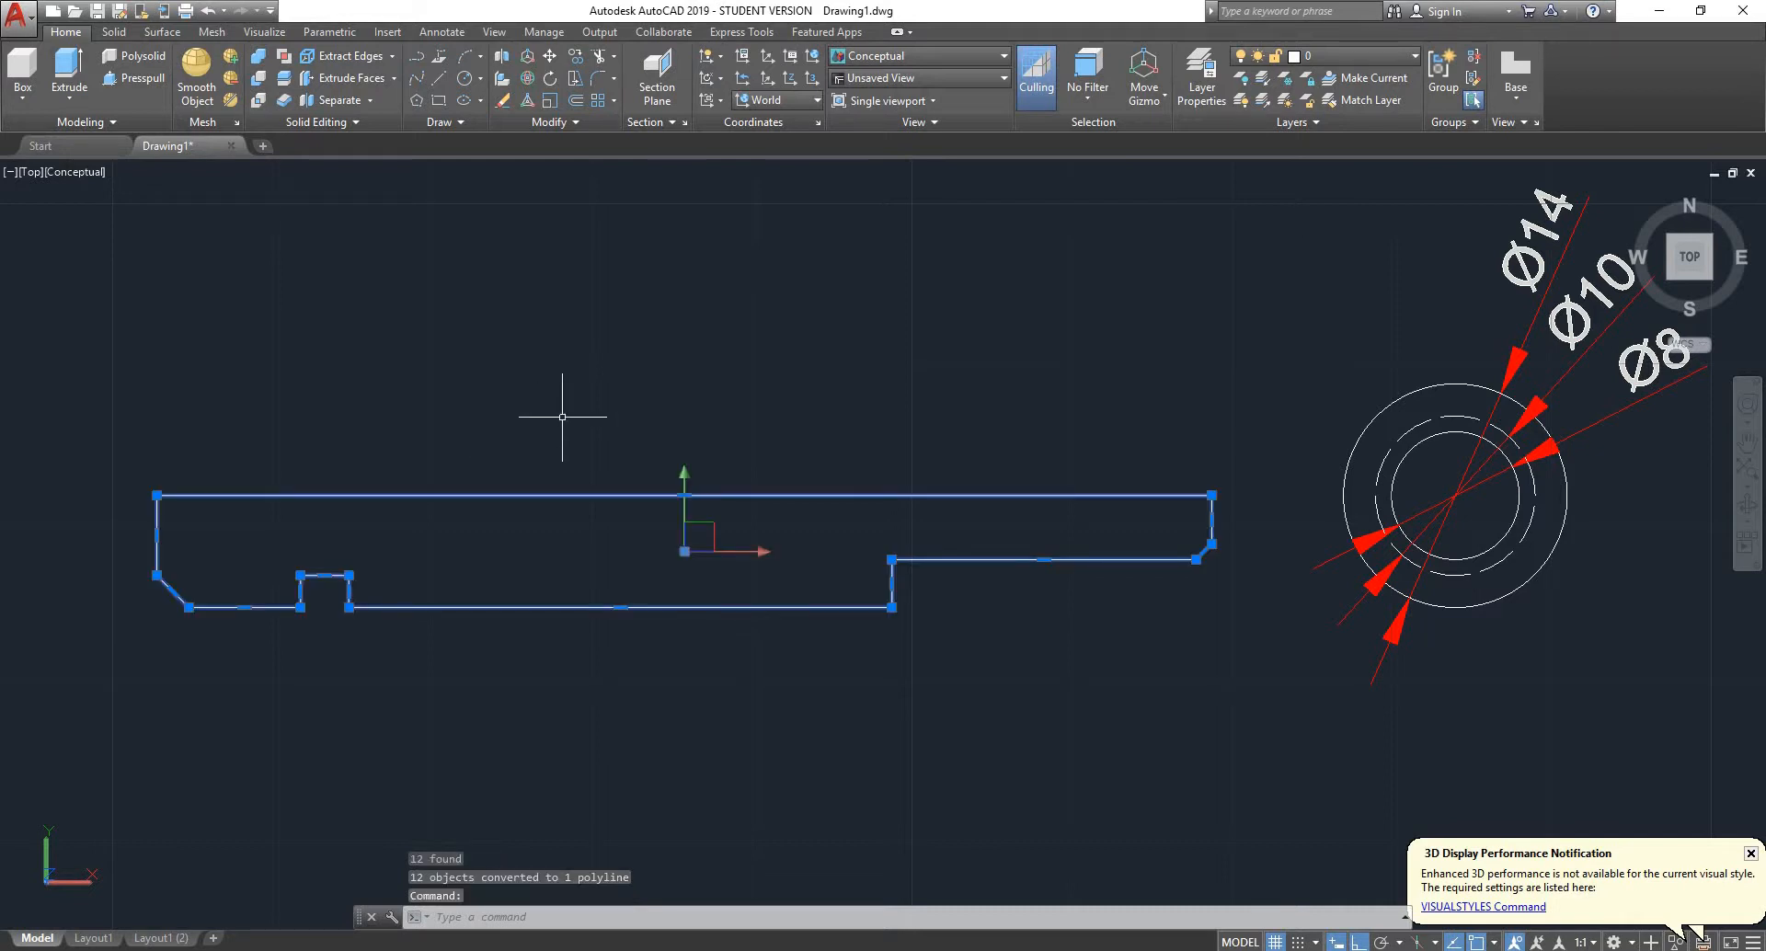
key("ctrl+1")
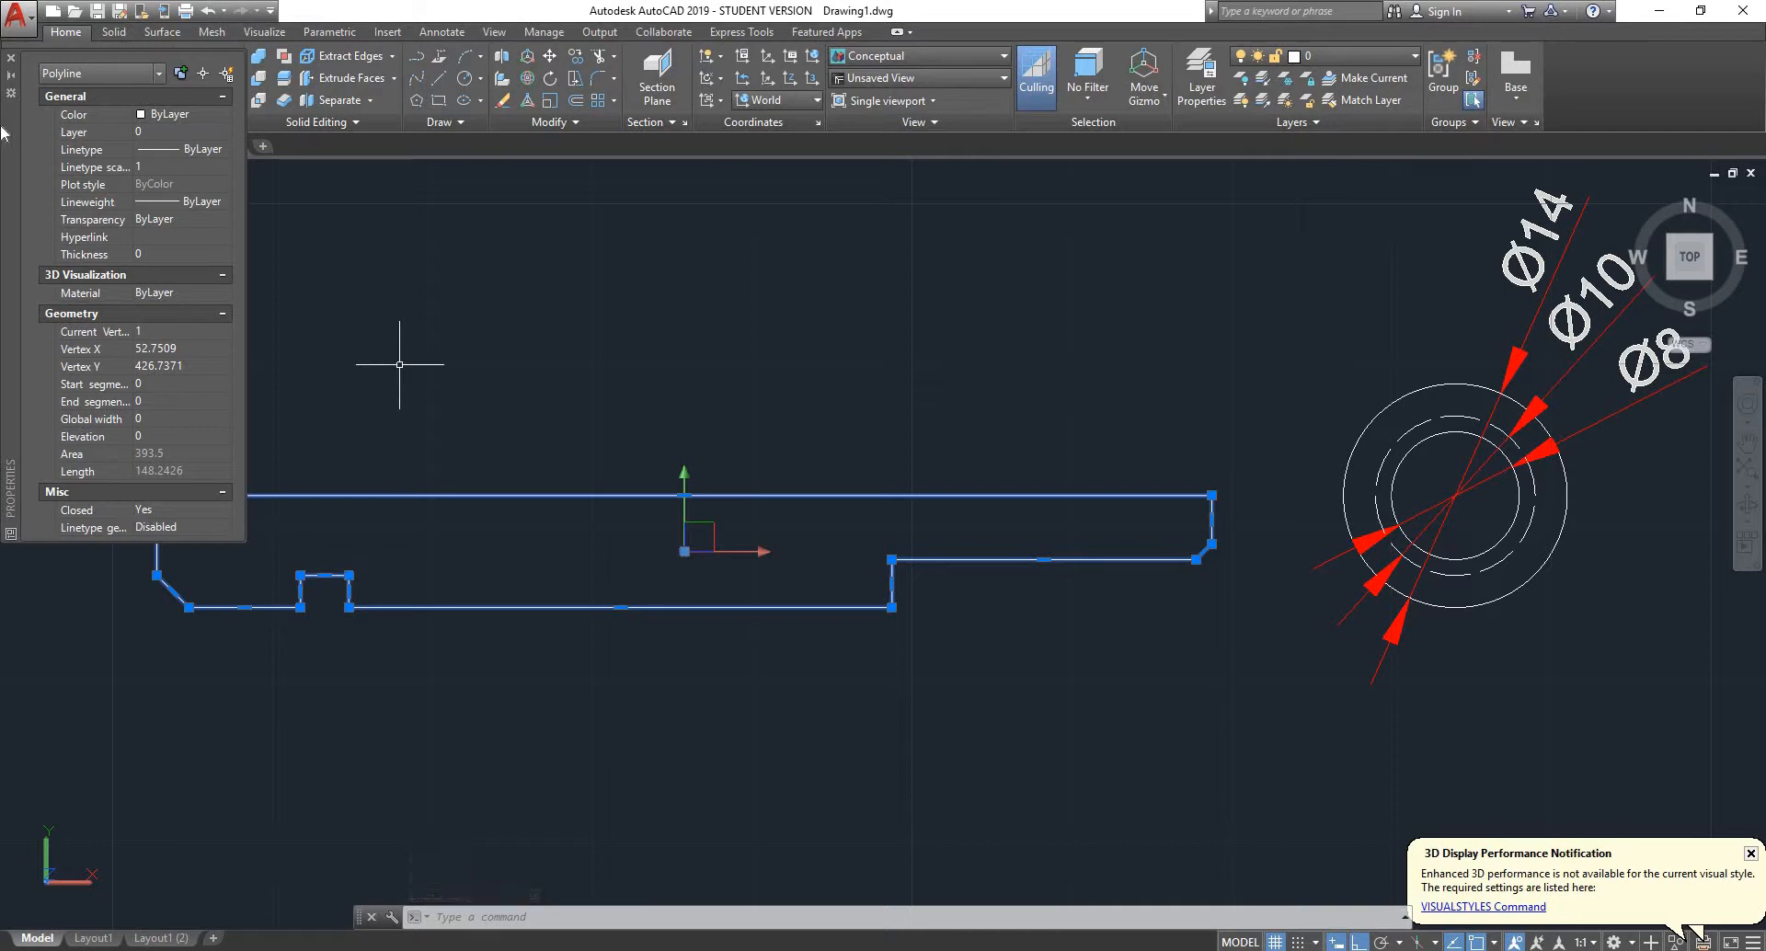
left_click(11, 59)
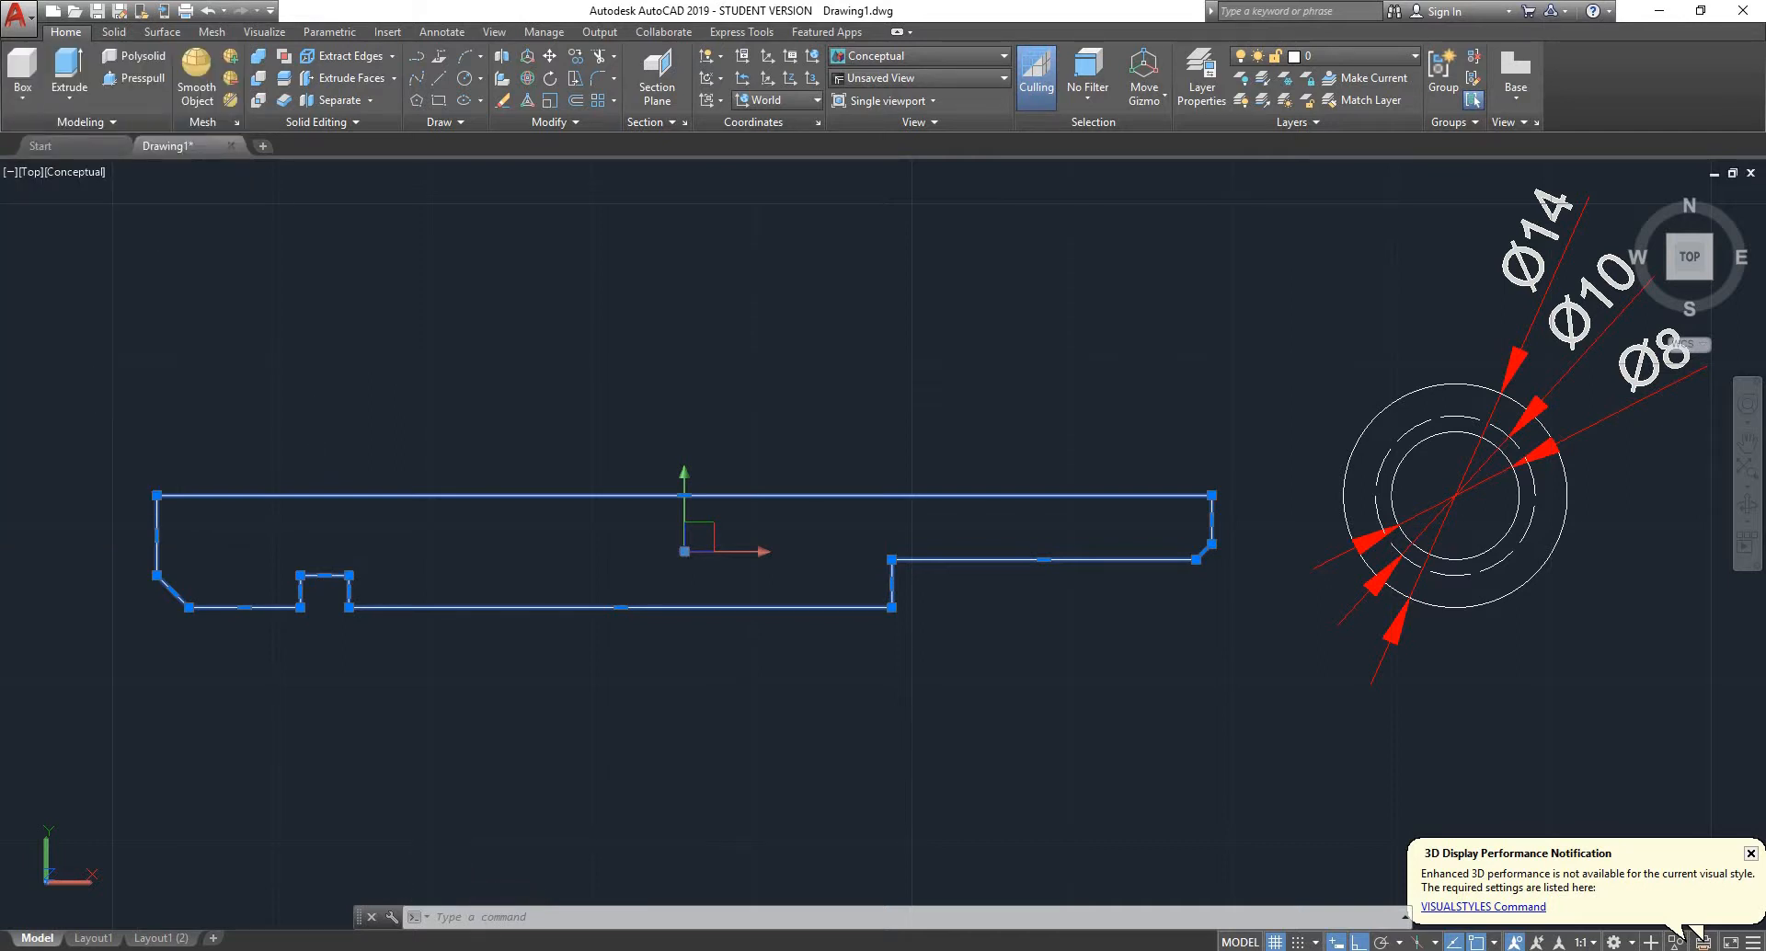
key("Escape")
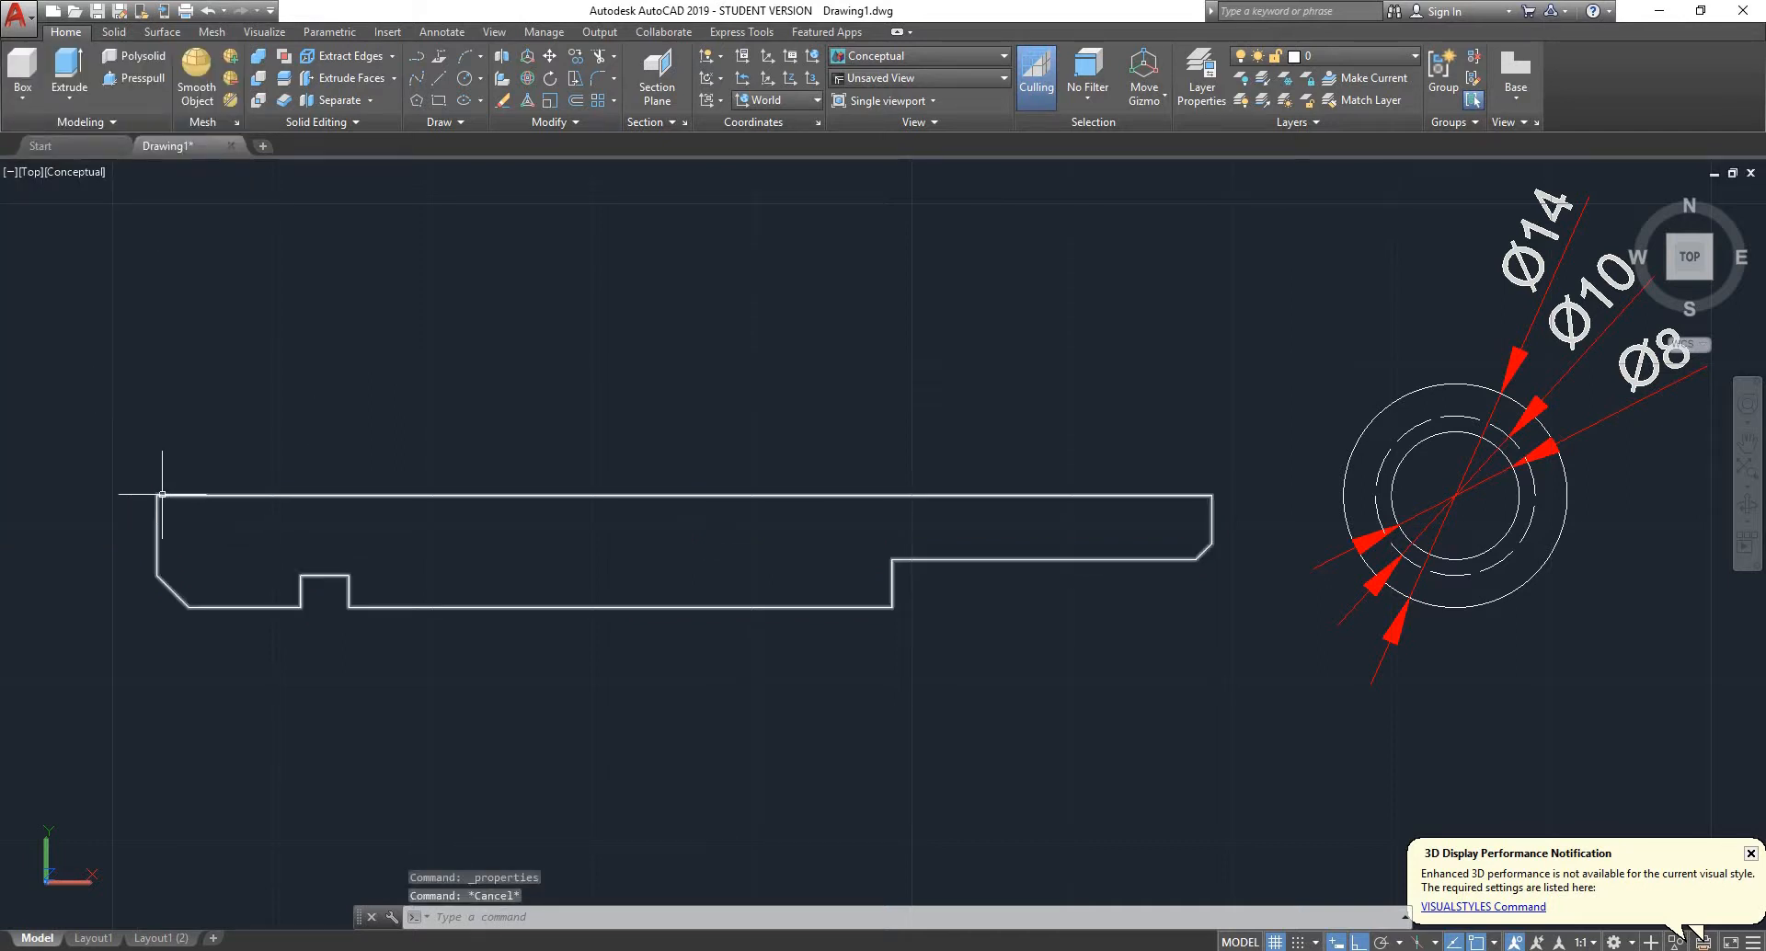
- Copy the joined pivot profile to a free spot above the original and explode the copy into separate lines
left_click(163, 496)
scroll(419, 403, "down", 2)
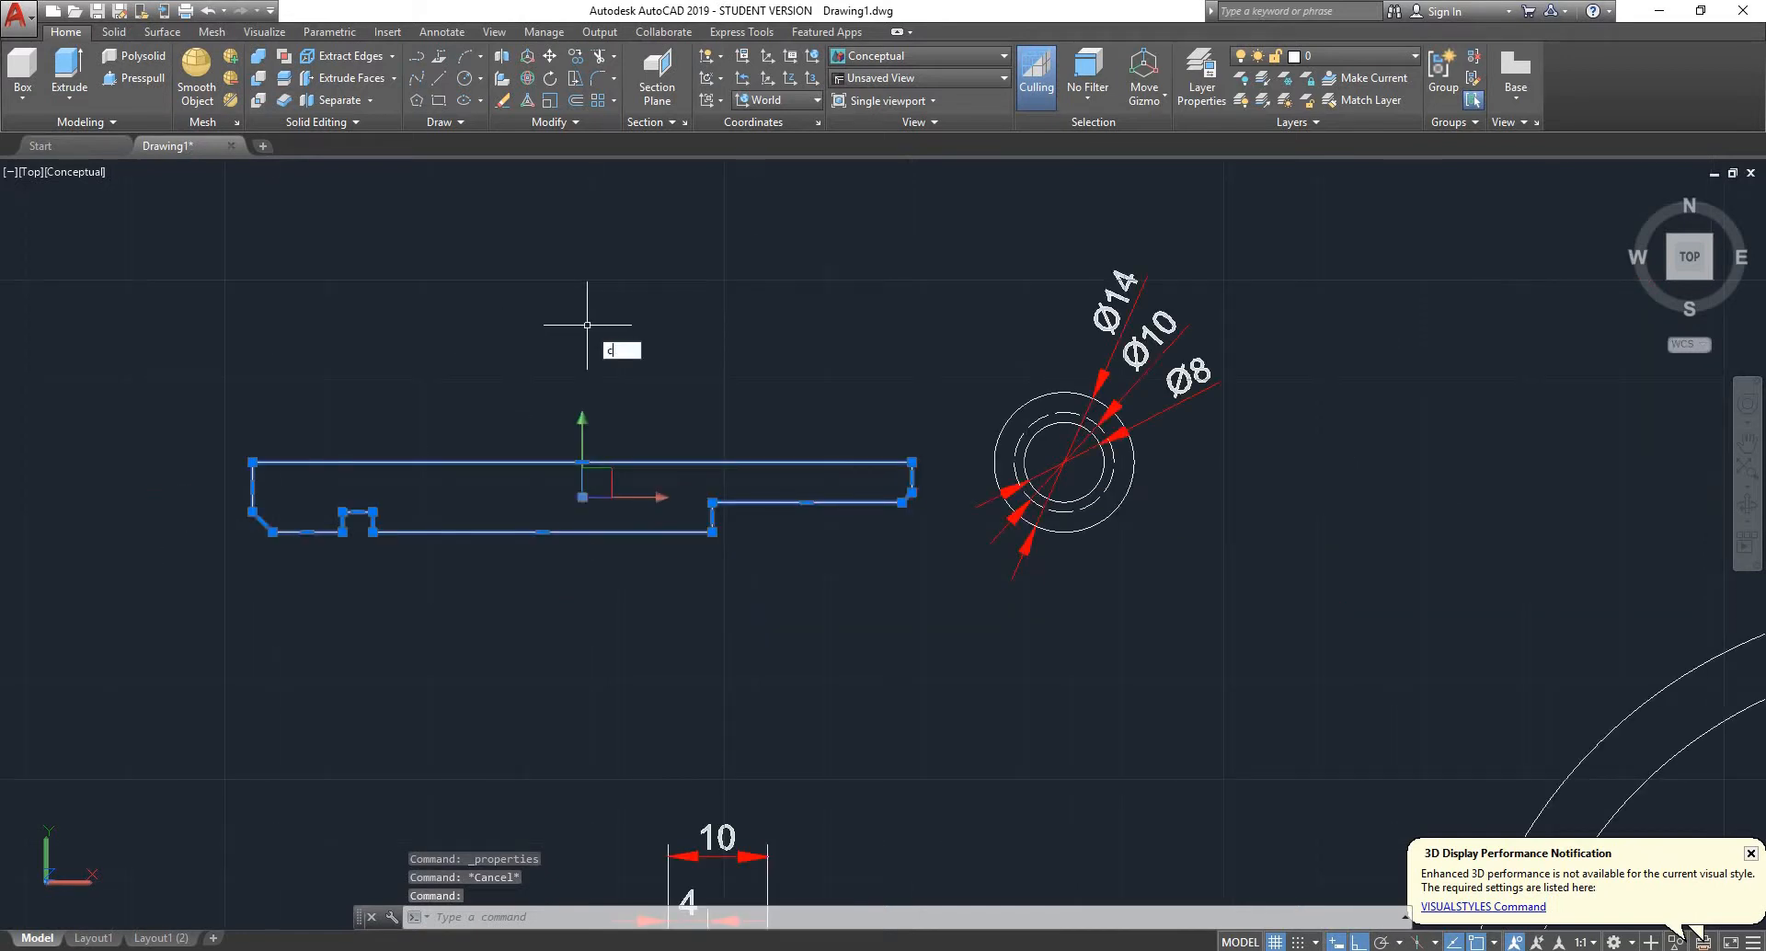
type("o")
key("Return")
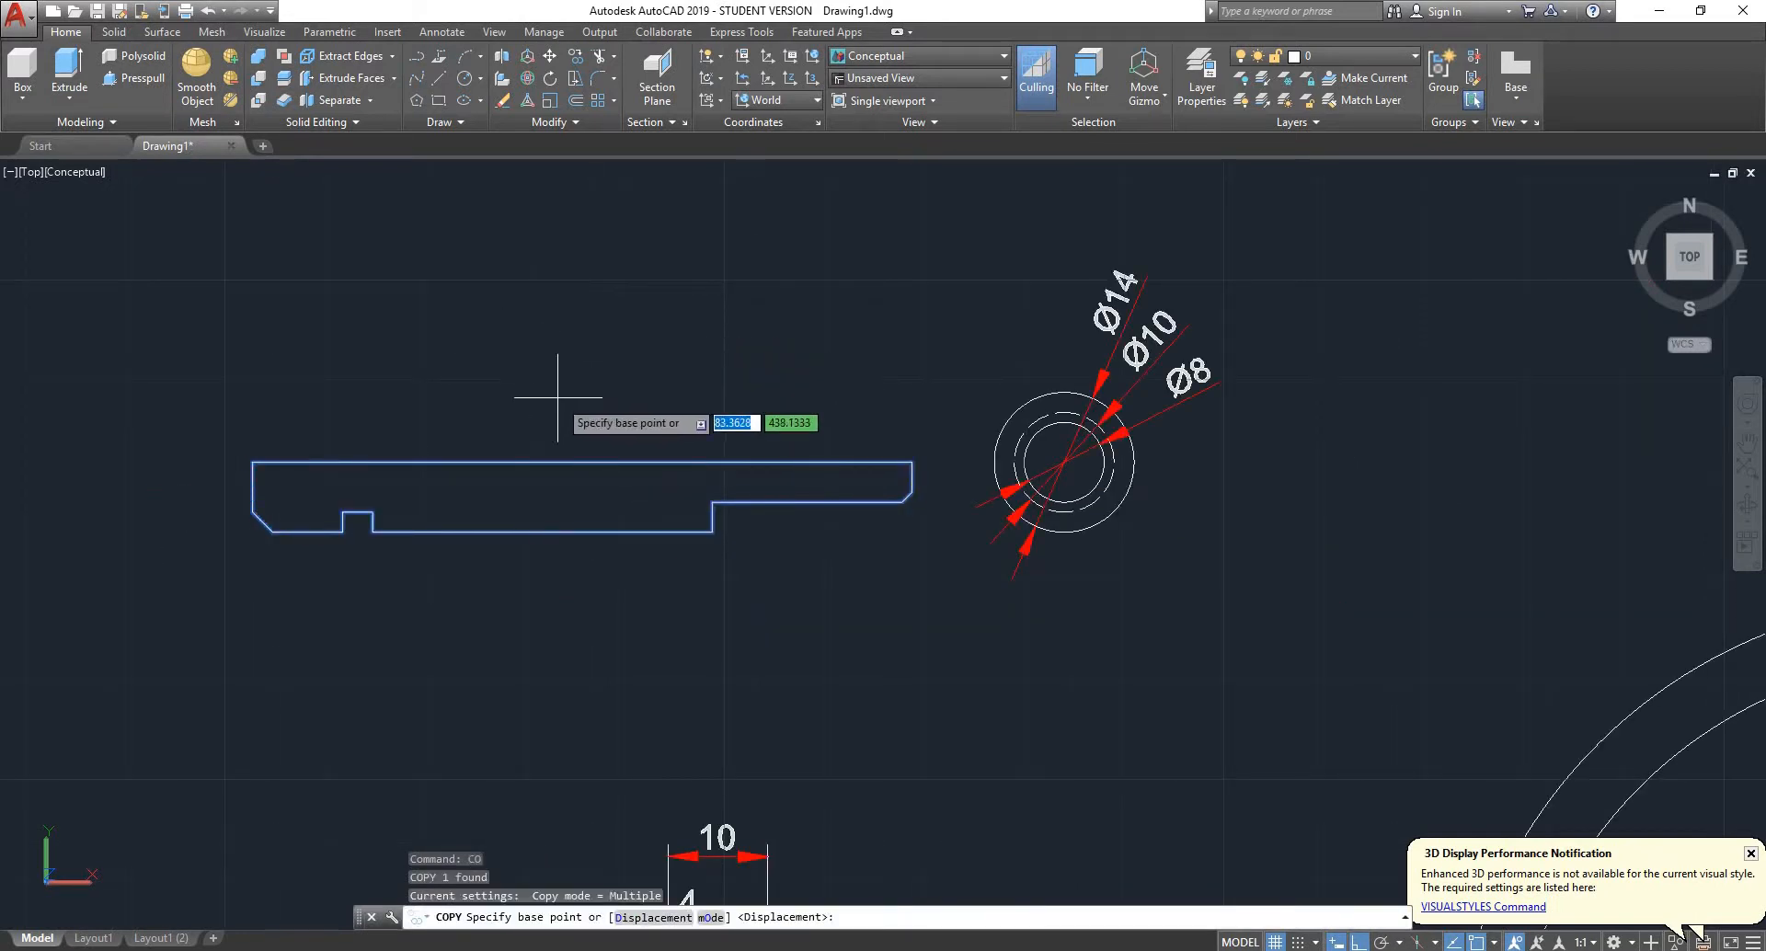
left_click(558, 397)
left_click(561, 241)
key("Escape")
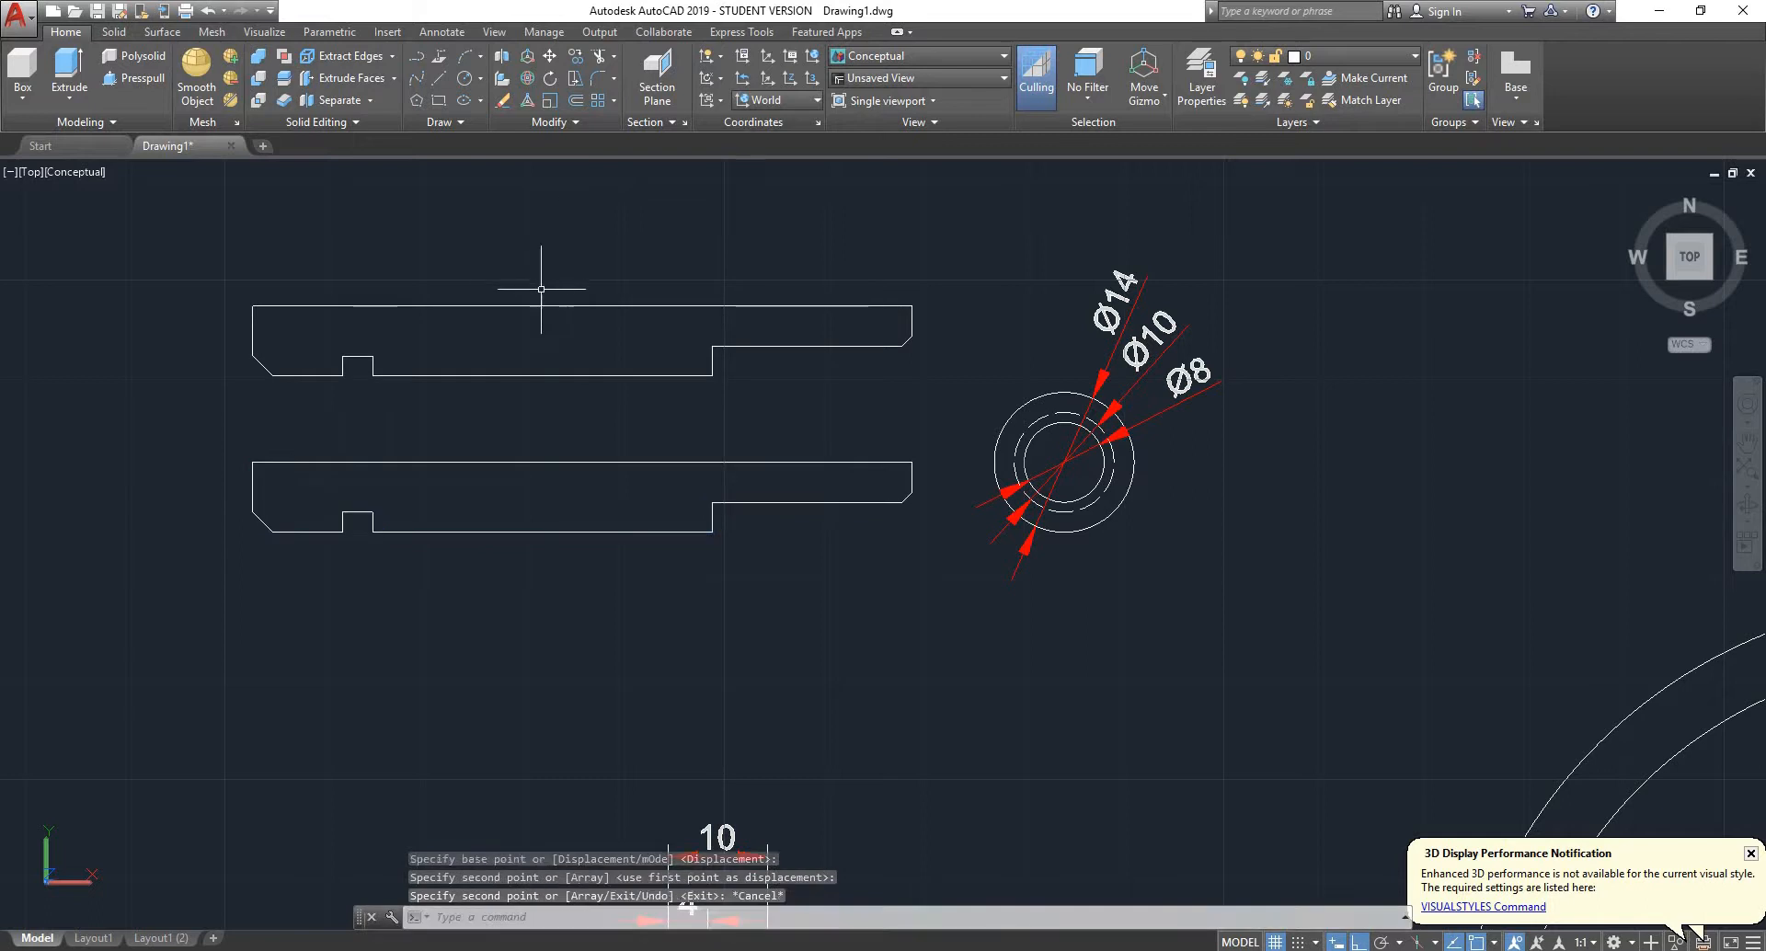
left_click(558, 307)
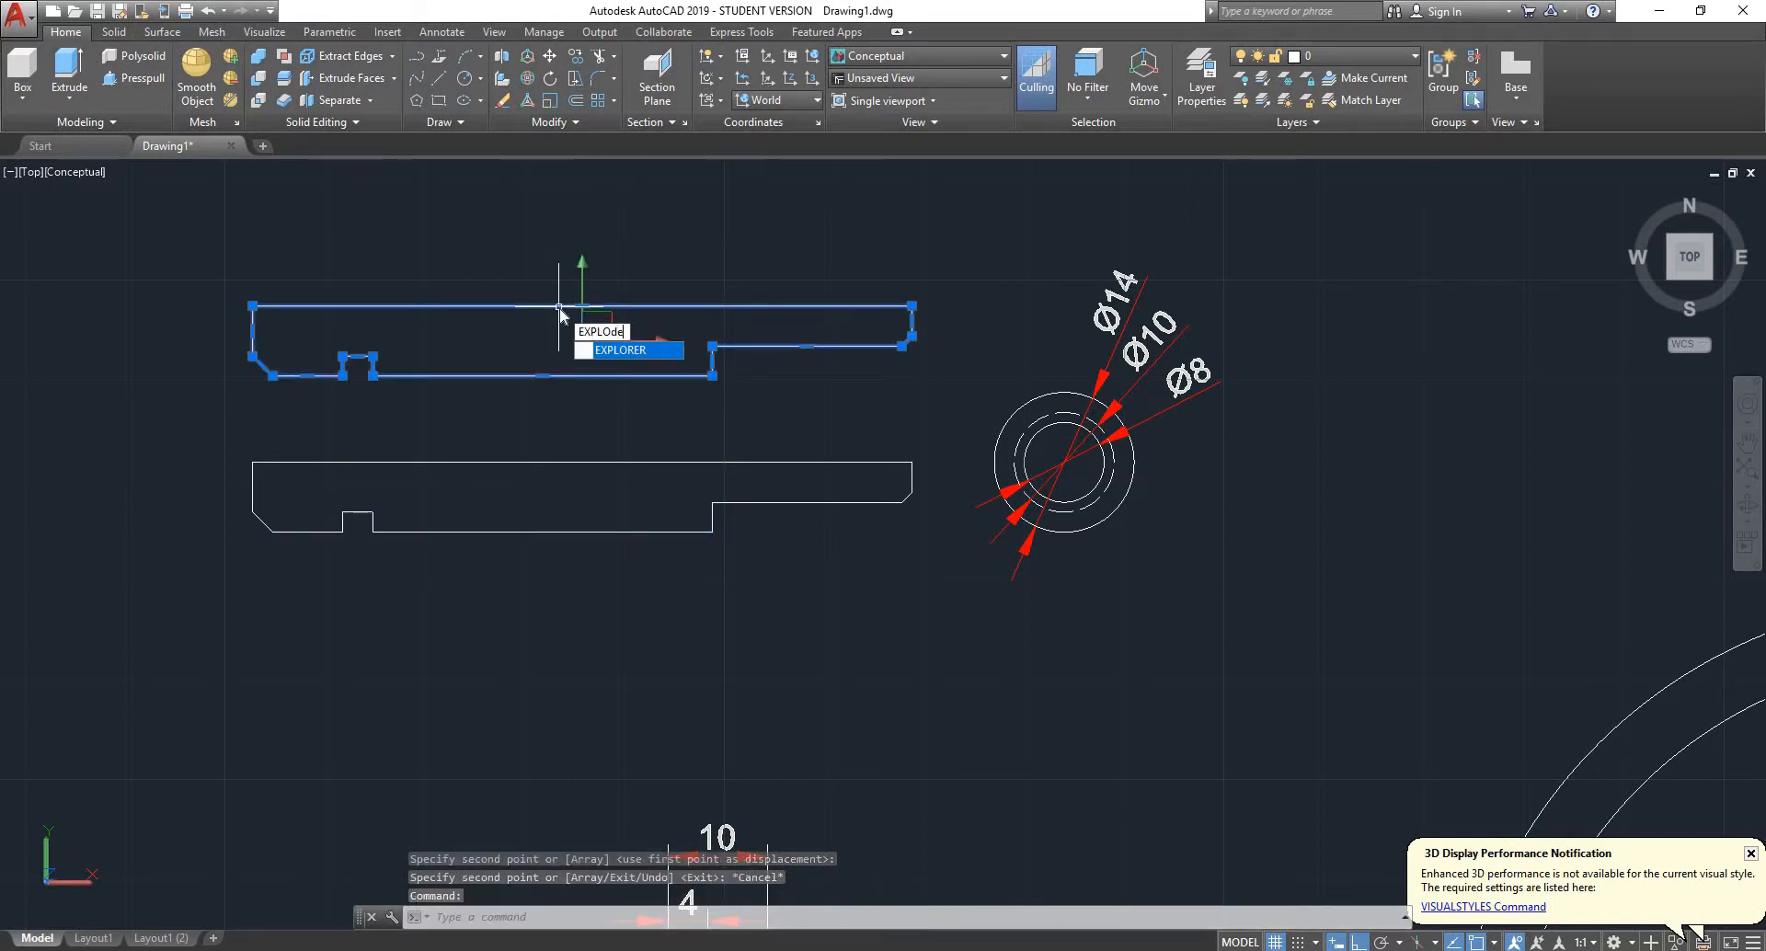
key("Return")
- Stretch the copied profile's short end line at its corner with the long straight edge to open a tiny gap
scroll(1018, 249, "up", 6)
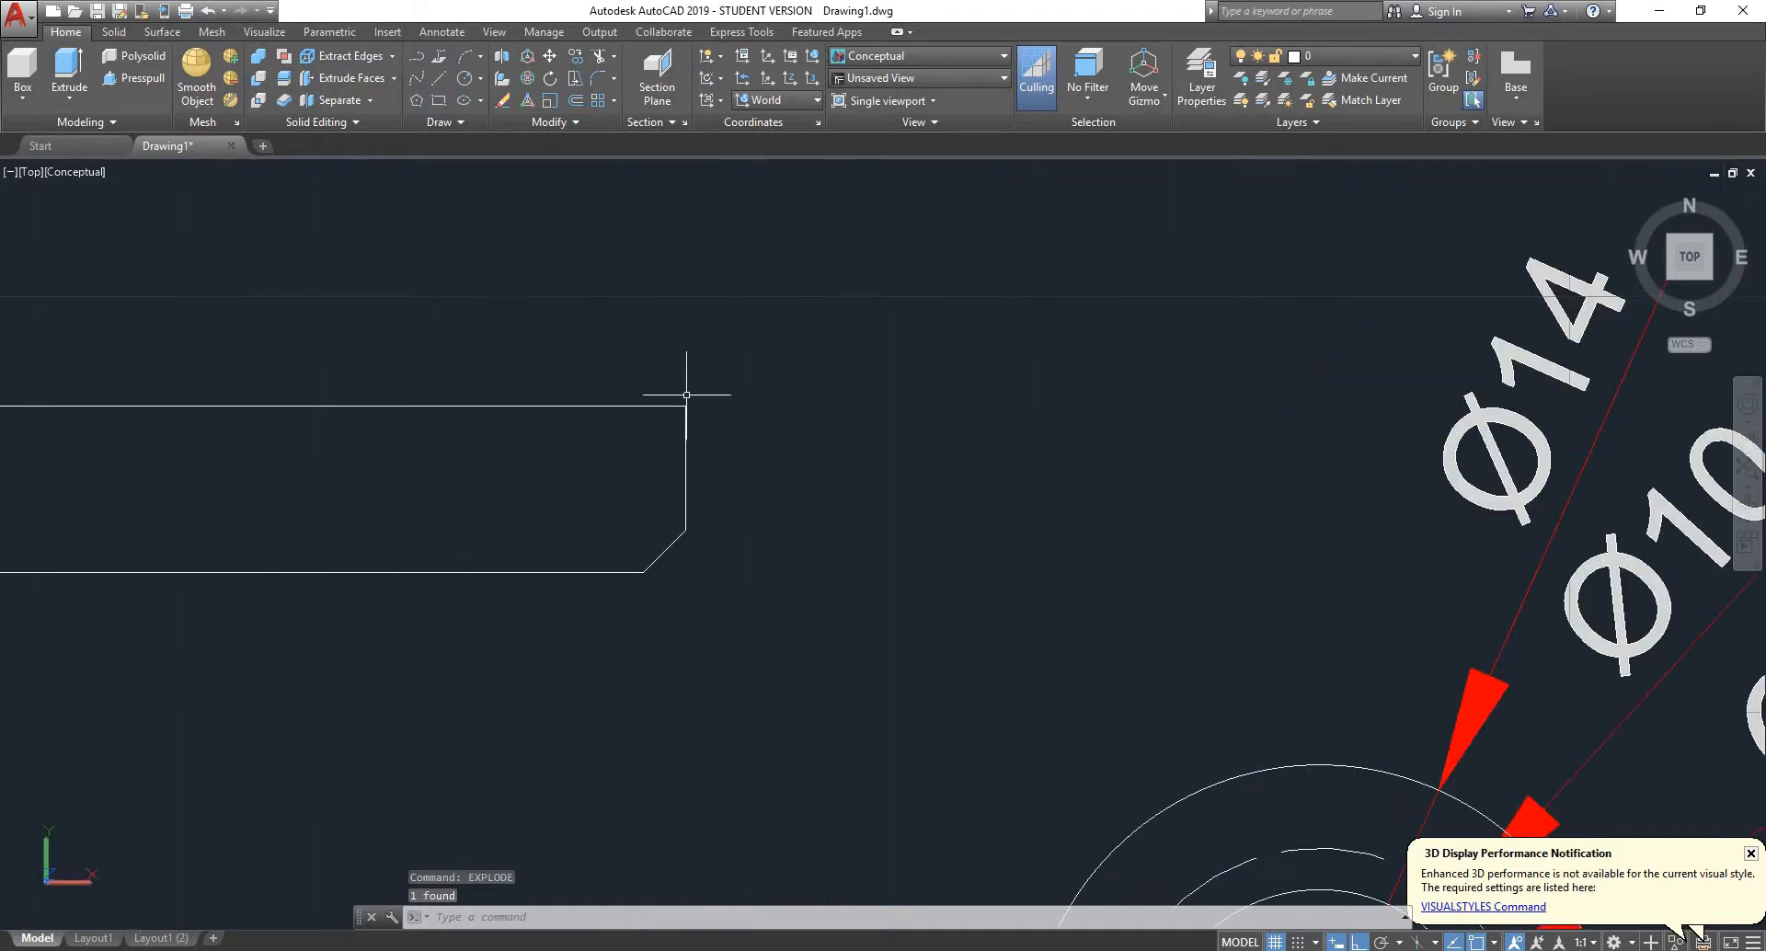
scroll(686, 394, "up", 2)
left_click(690, 421)
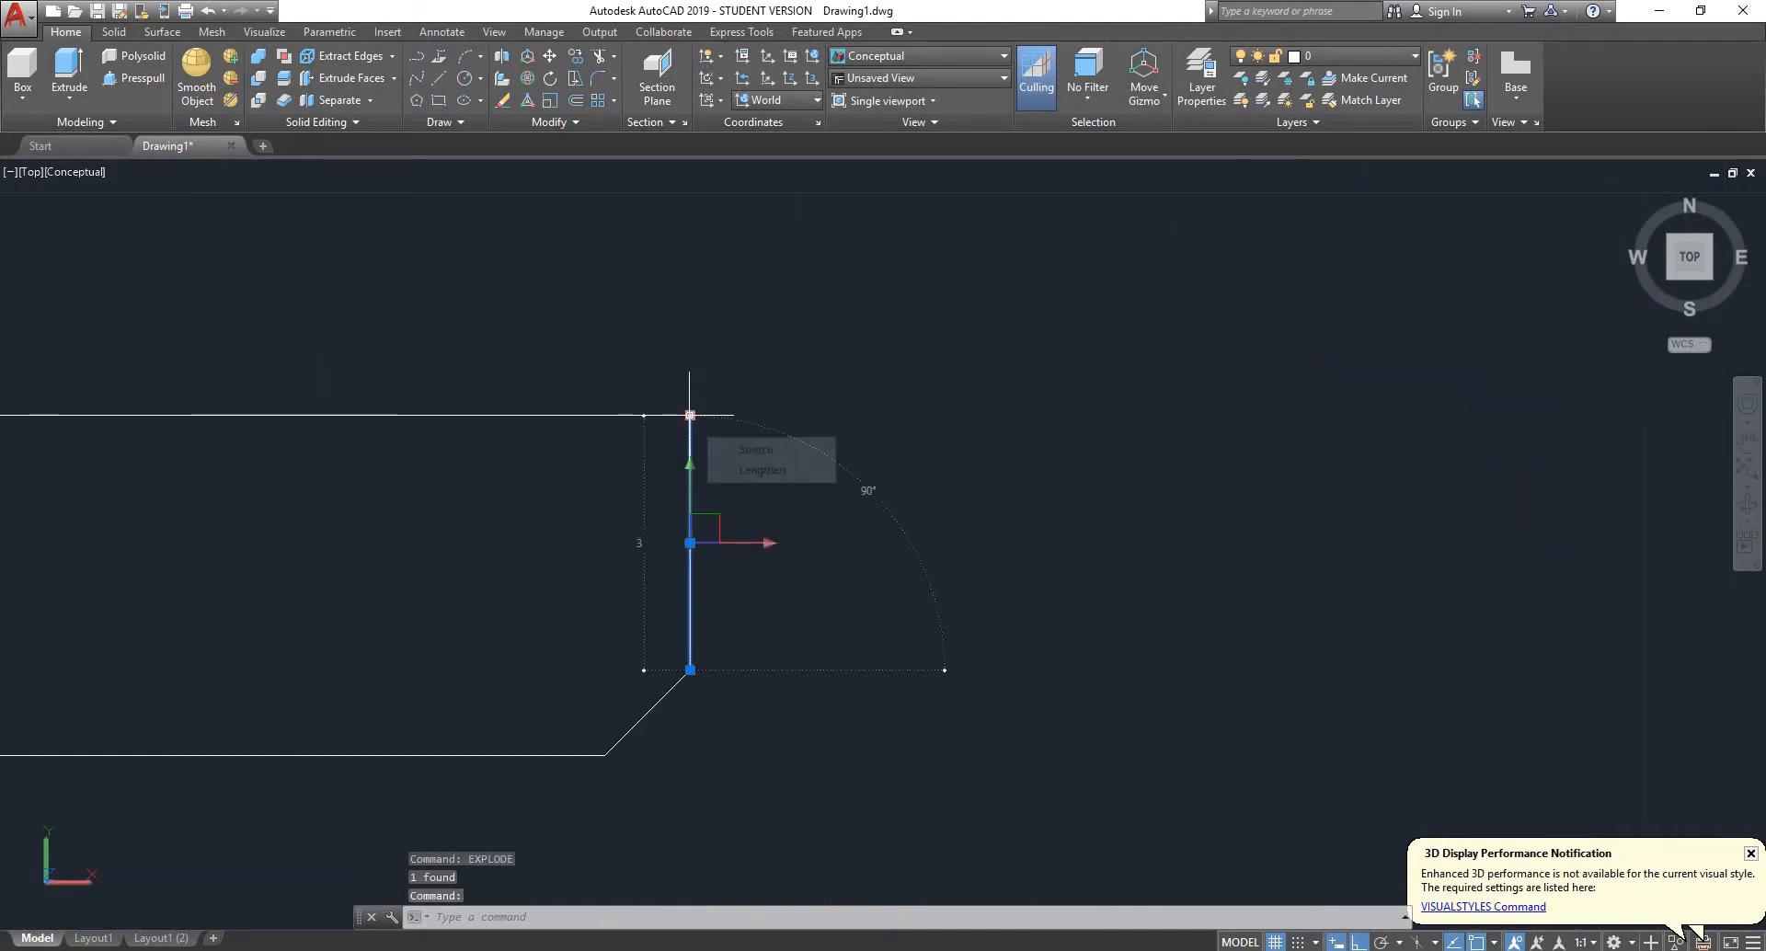
left_click(690, 415)
scroll(699, 368, "up", 4)
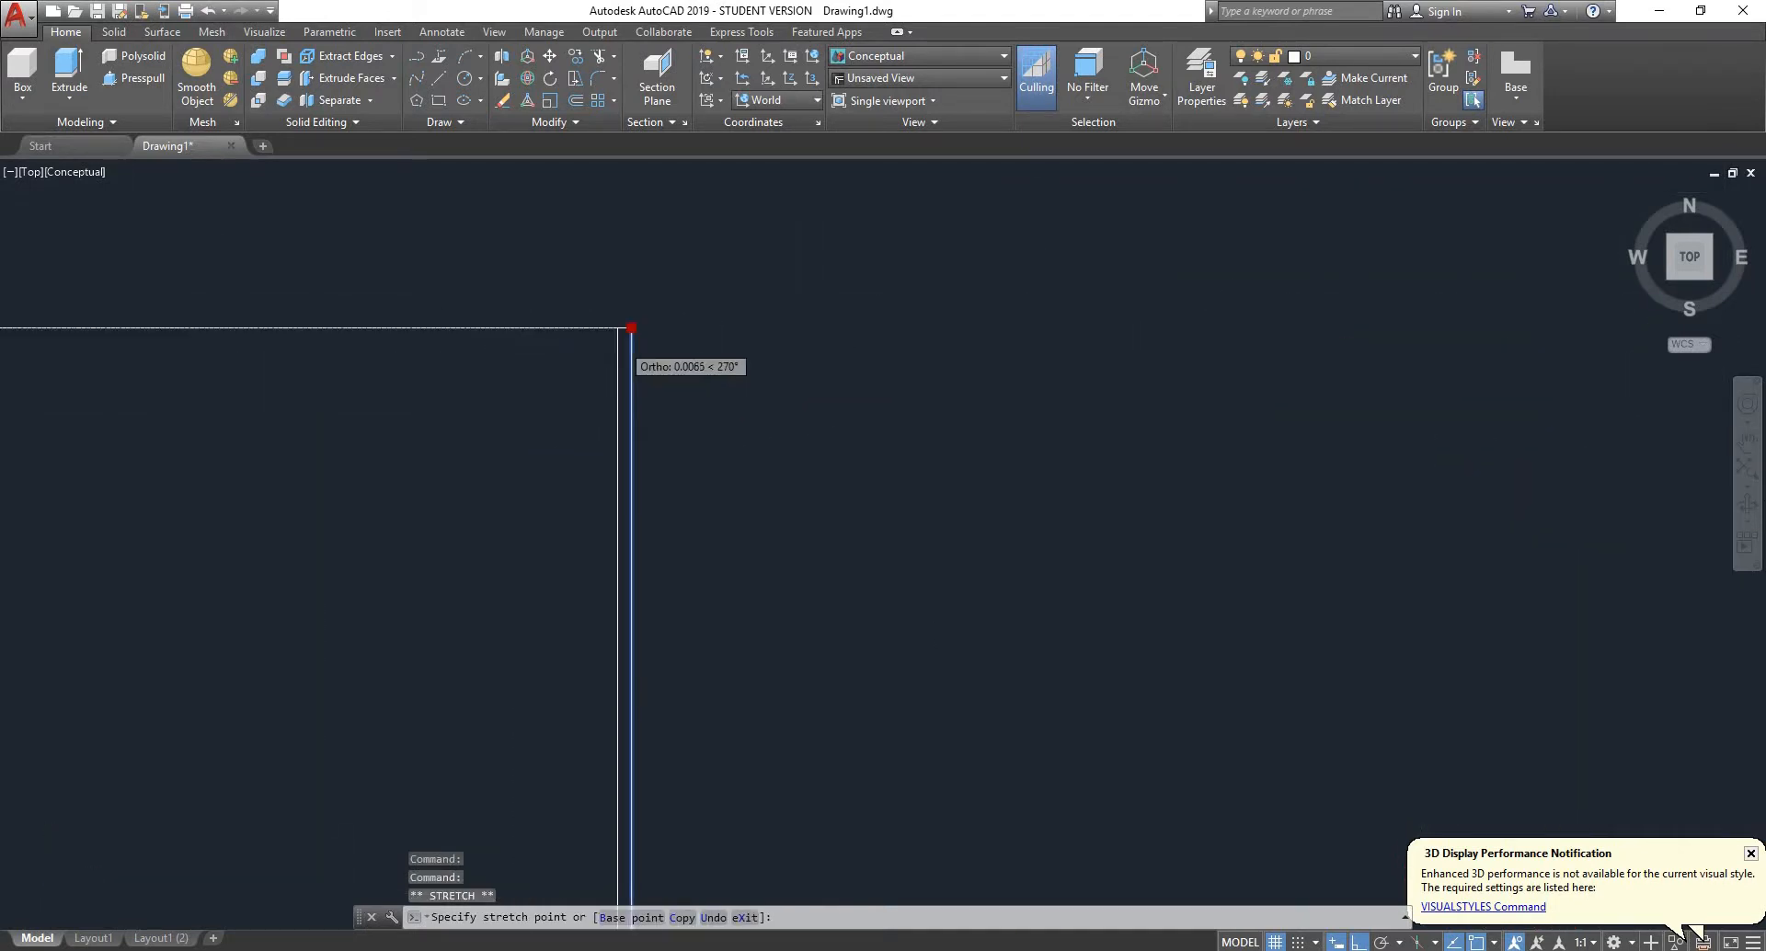
scroll(644, 349, "up", 4)
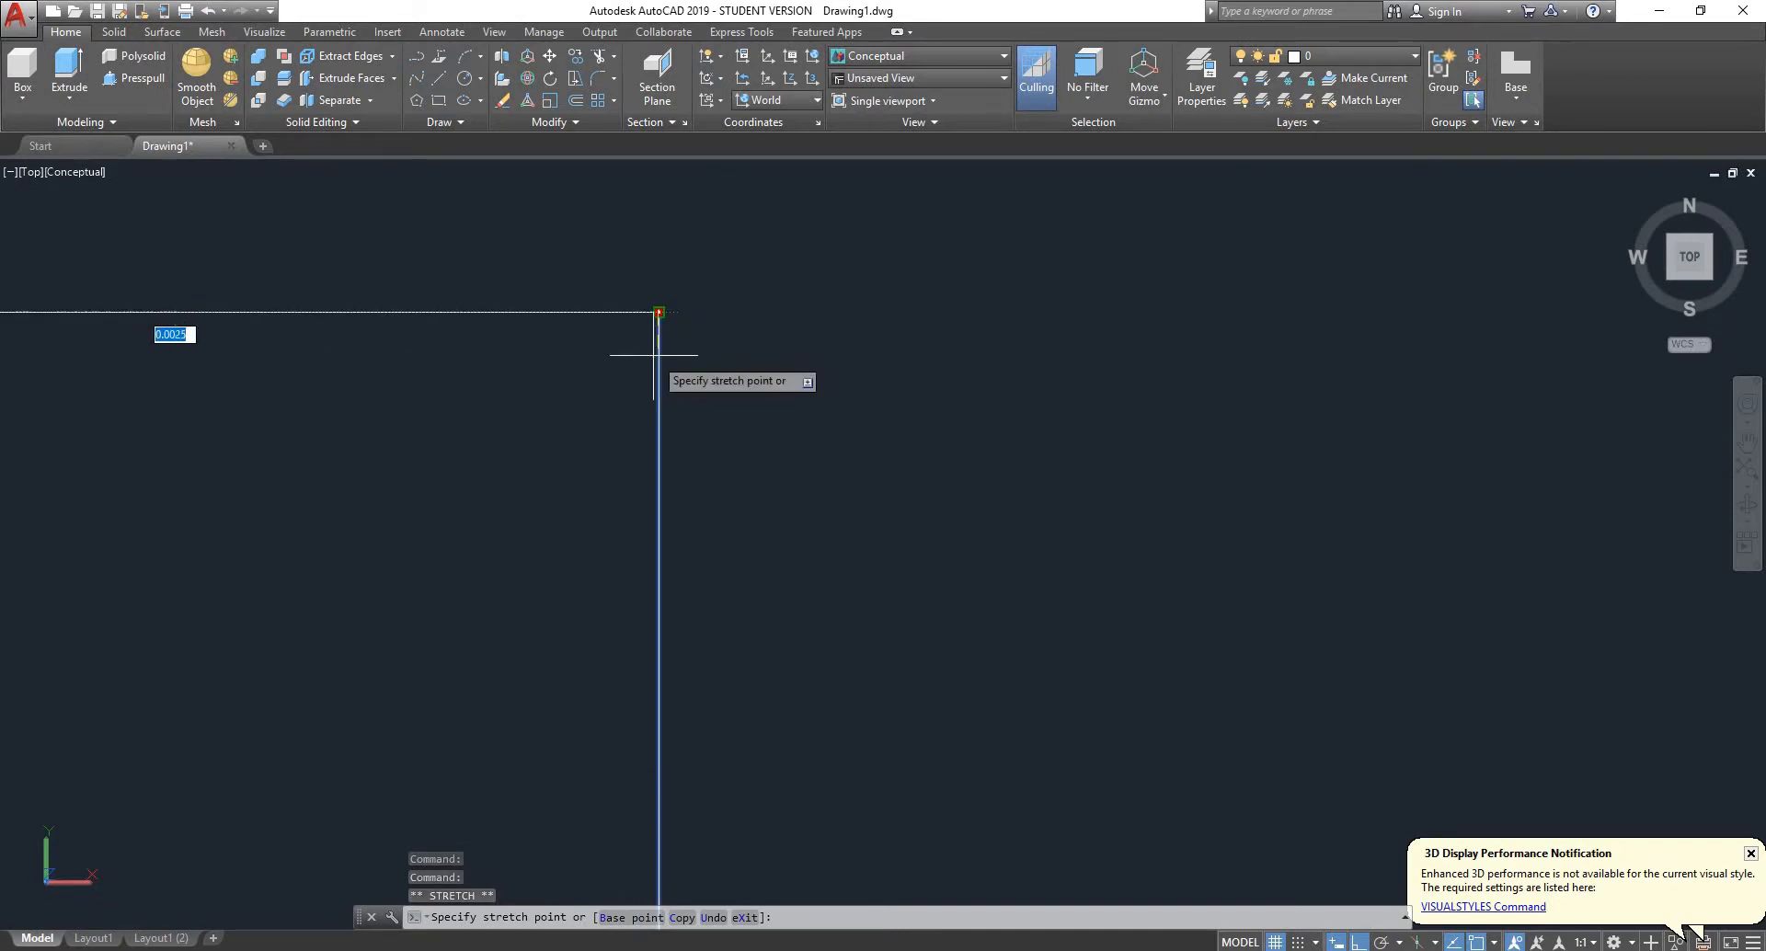
left_click(654, 355)
scroll(670, 301, "up", 3)
scroll(608, 337, "up", 4)
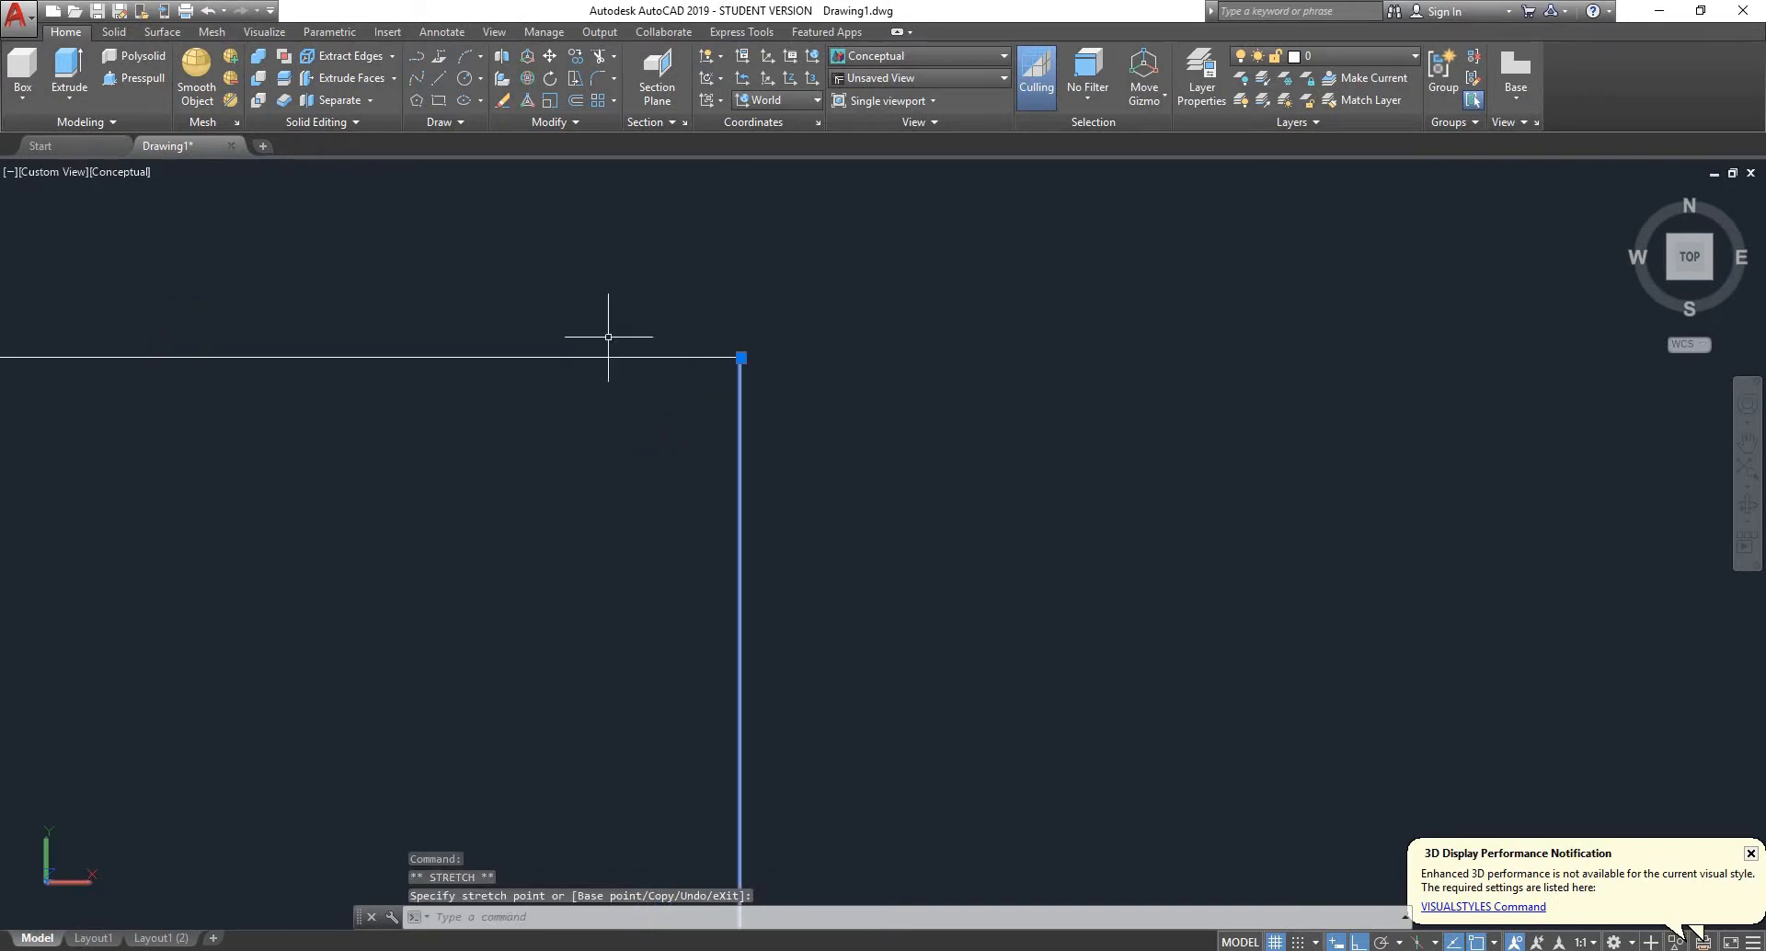
scroll(608, 337, "up", 5)
key("Escape")
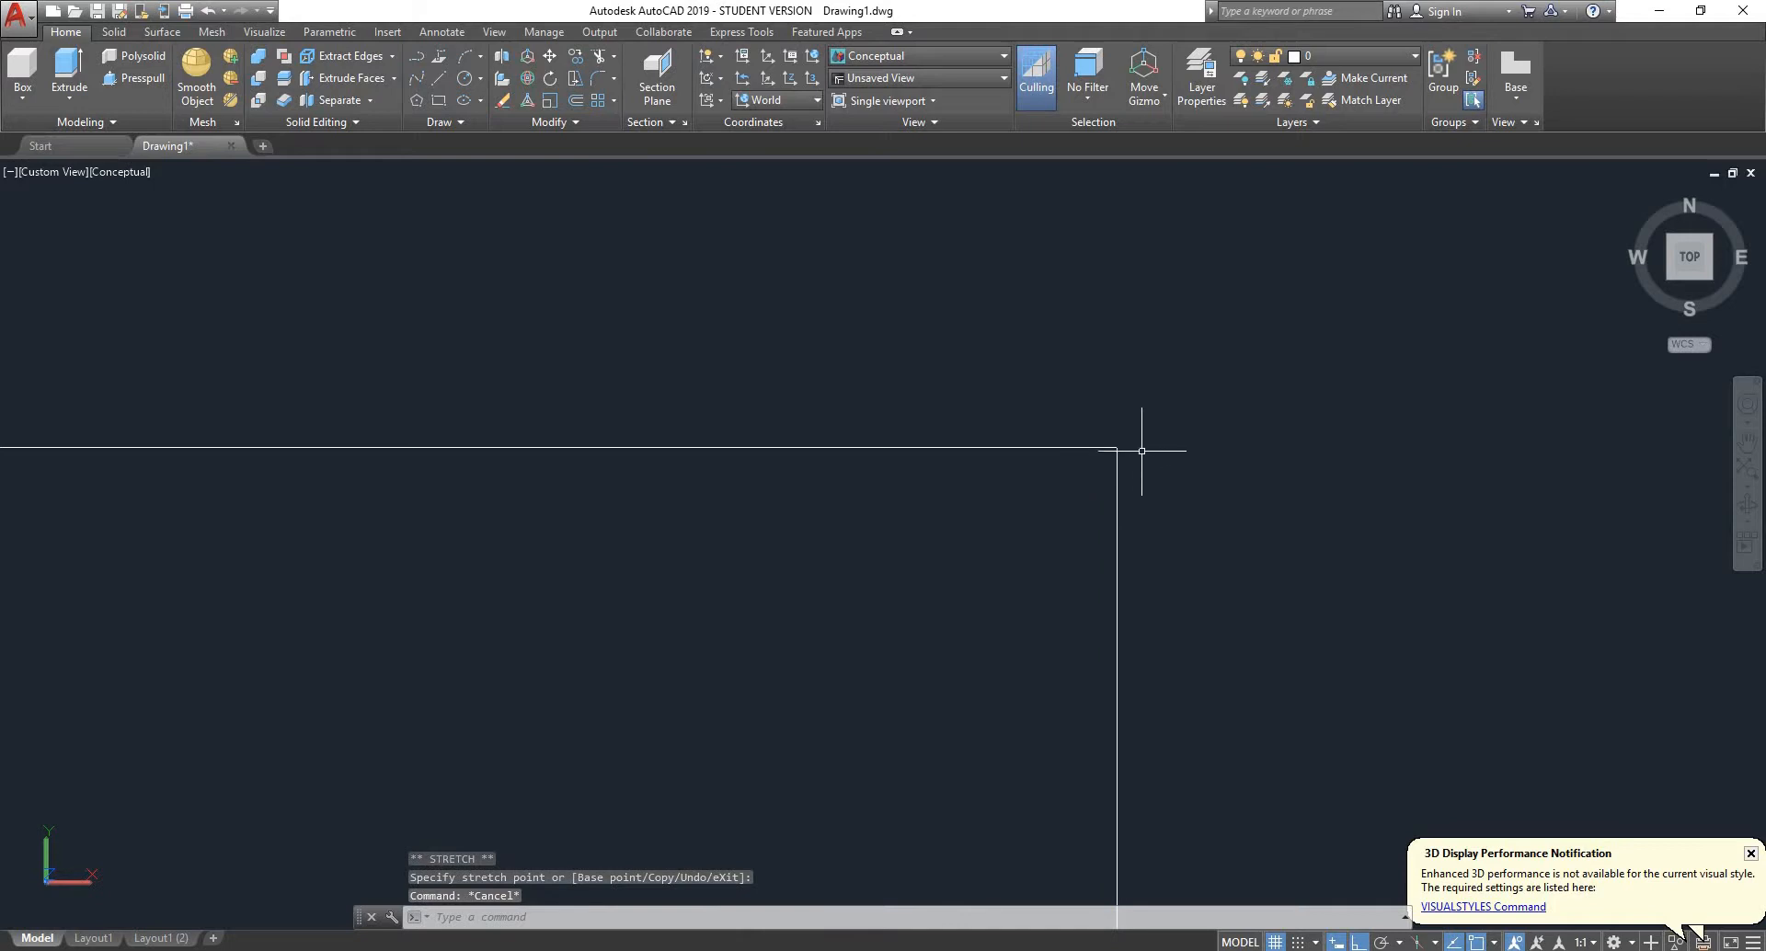
left_click(1120, 442)
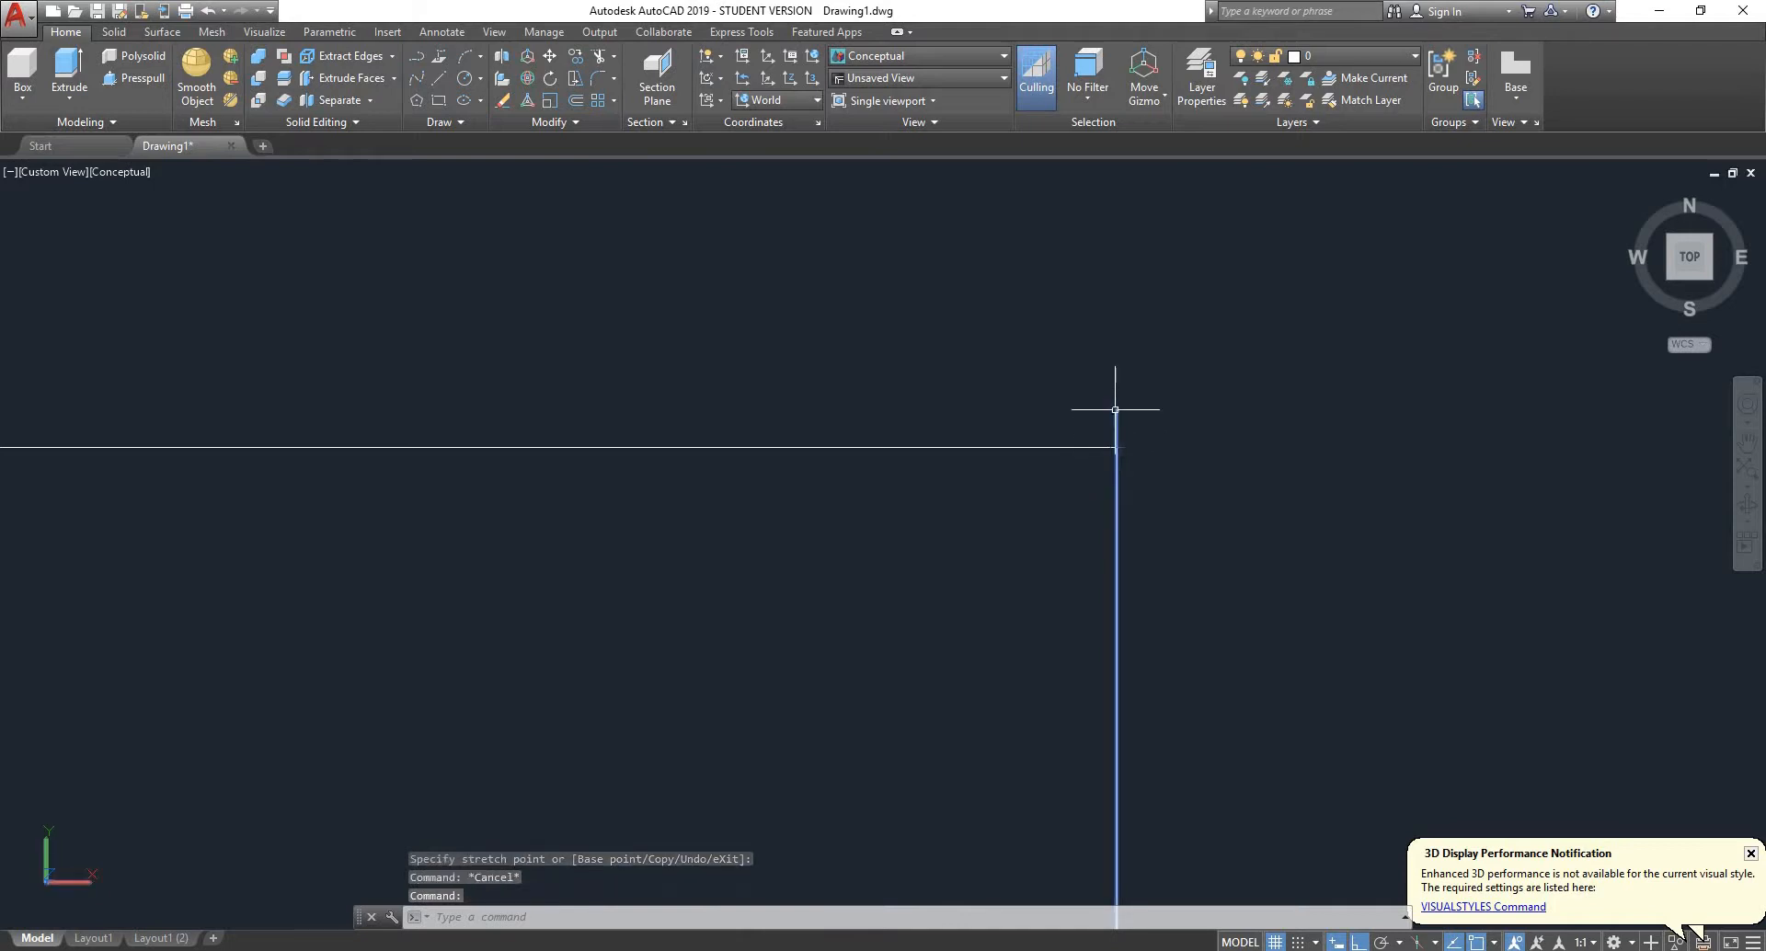
left_click(1115, 410)
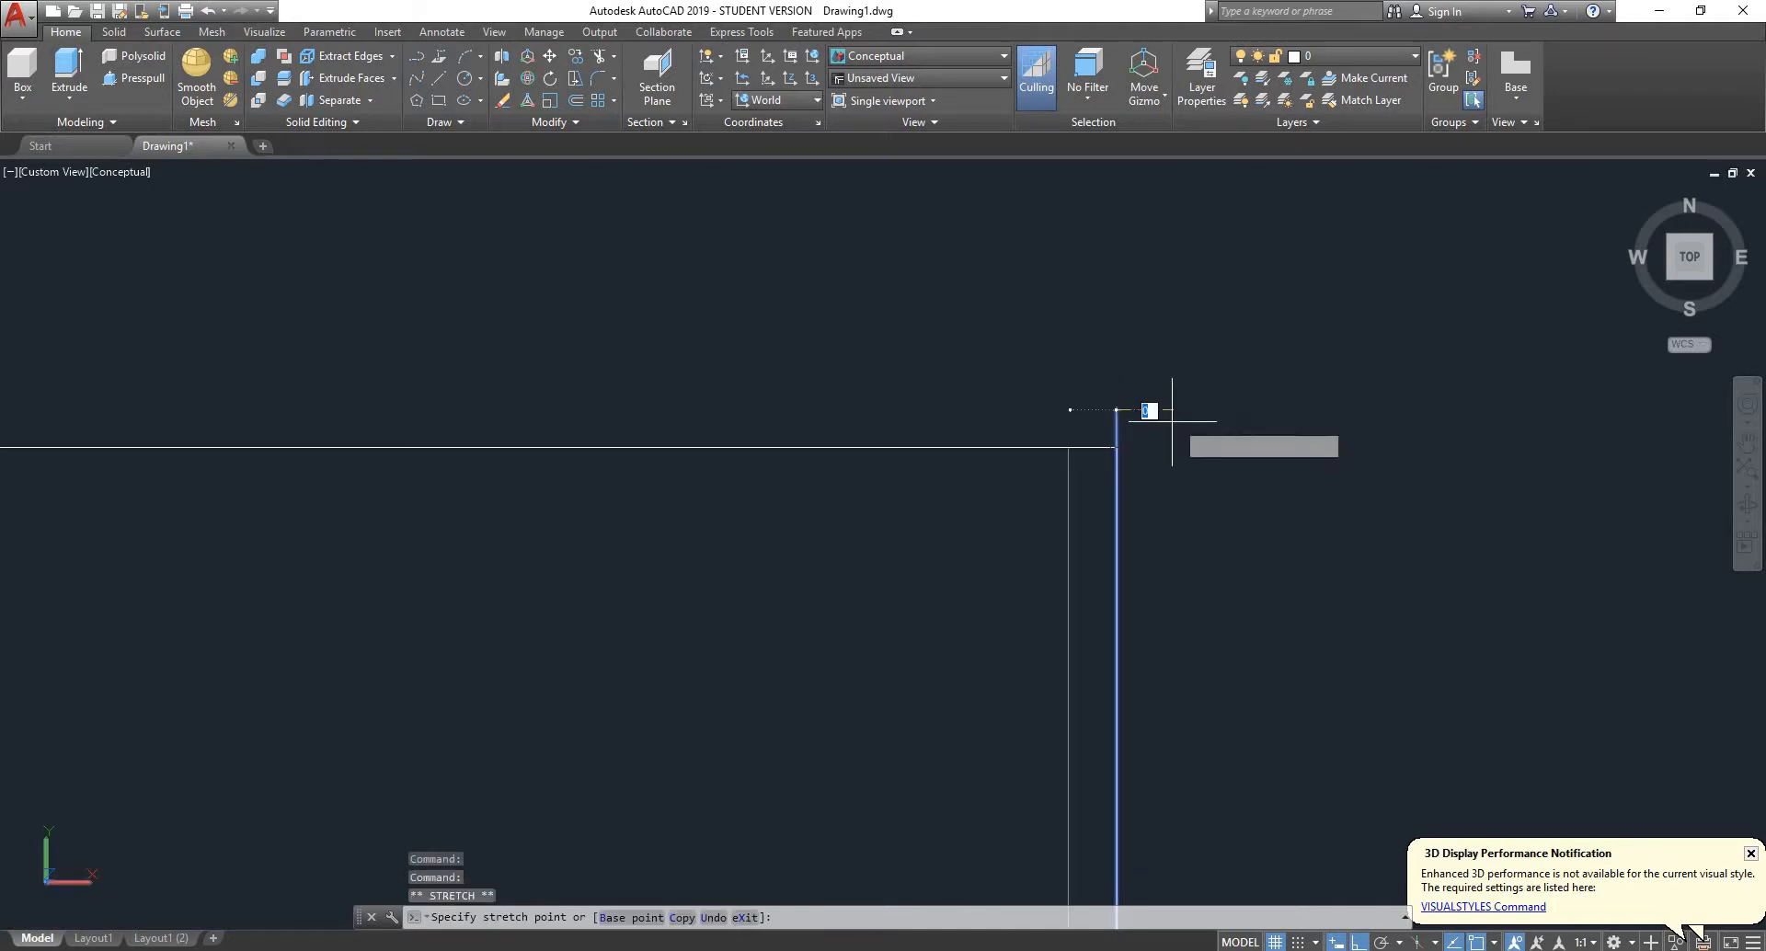
key("Escape")
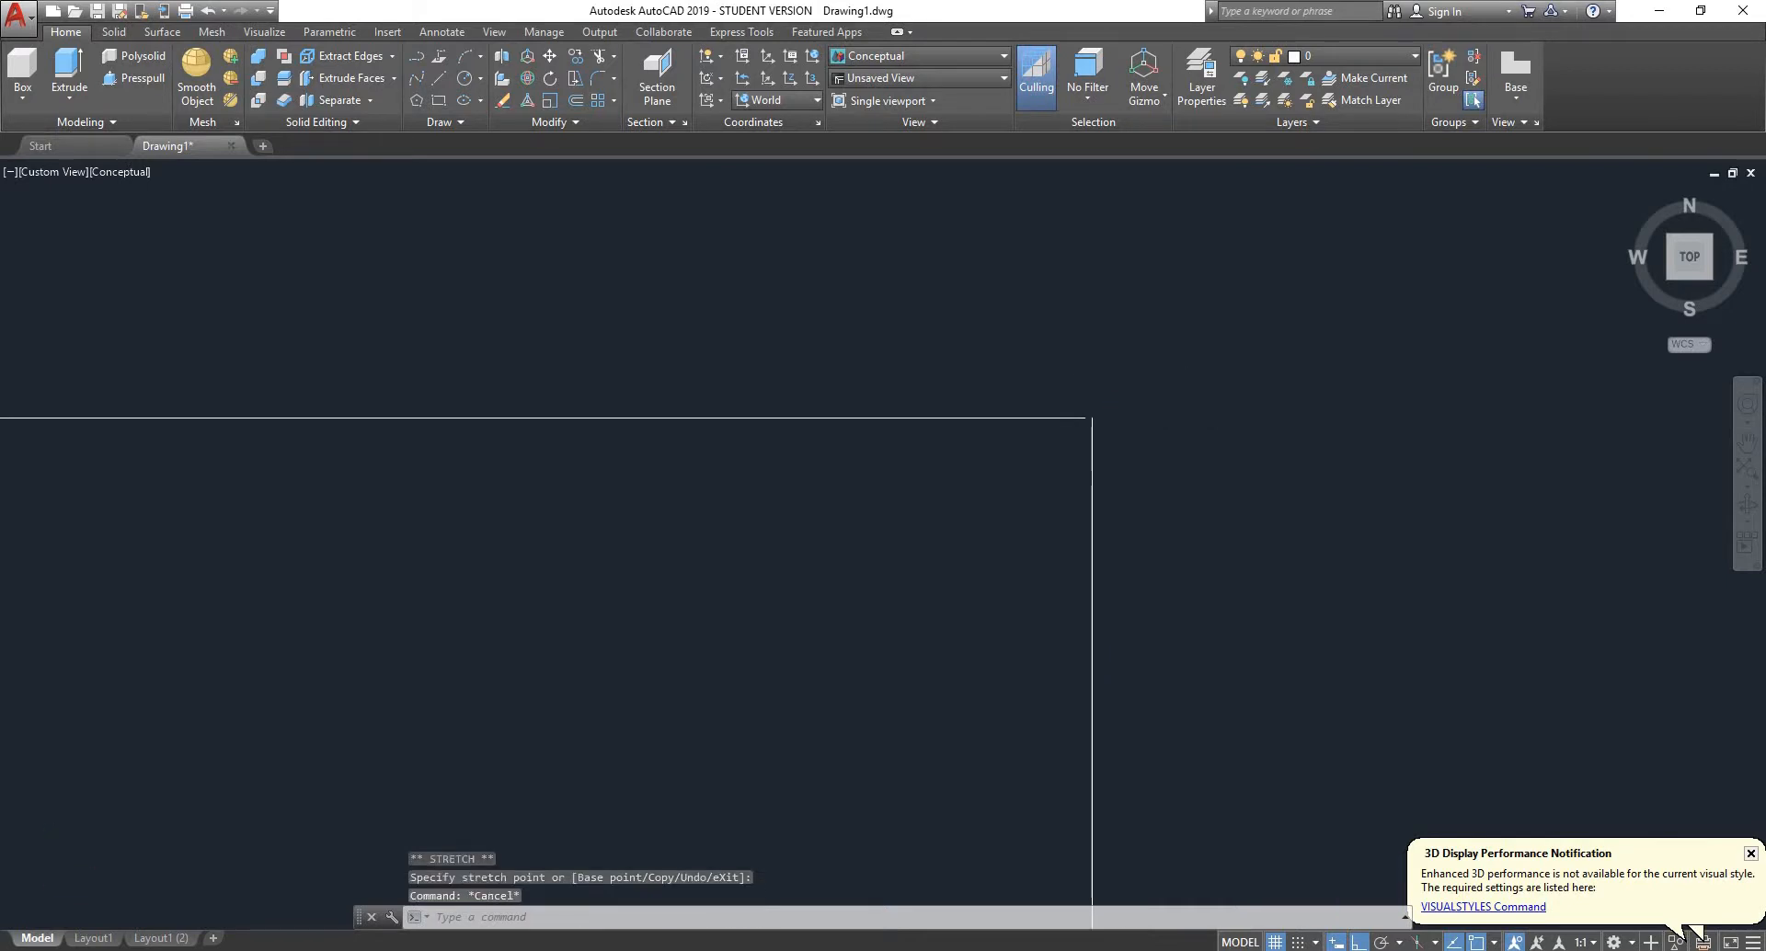
- Join all line segments of the copied pivot profile with its slightly open corner
mouse_move(1070, 418)
middle_mouse_down()
mouse_move(1073, 507)
mouse_move(1074, 485)
middle_mouse_up()
scroll(791, 644, "down", 3)
scroll(662, 726, "down", 1)
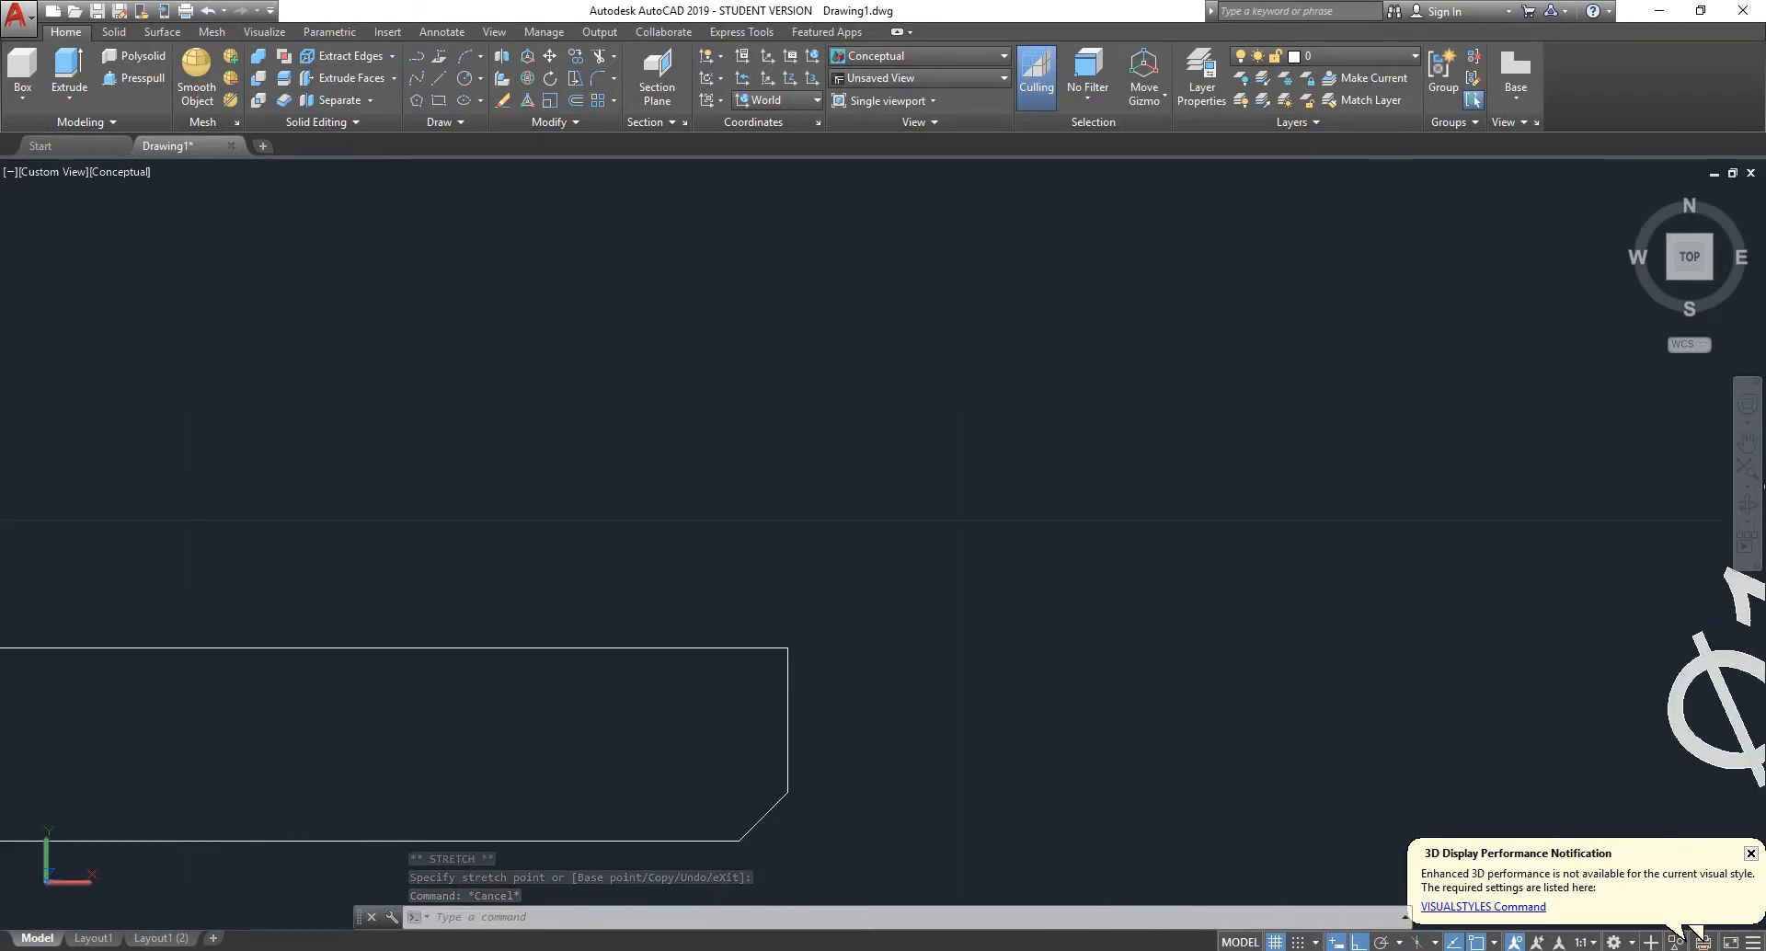
middle_click_drag(663, 726, 1355, 415)
scroll(1355, 415, "down", 2)
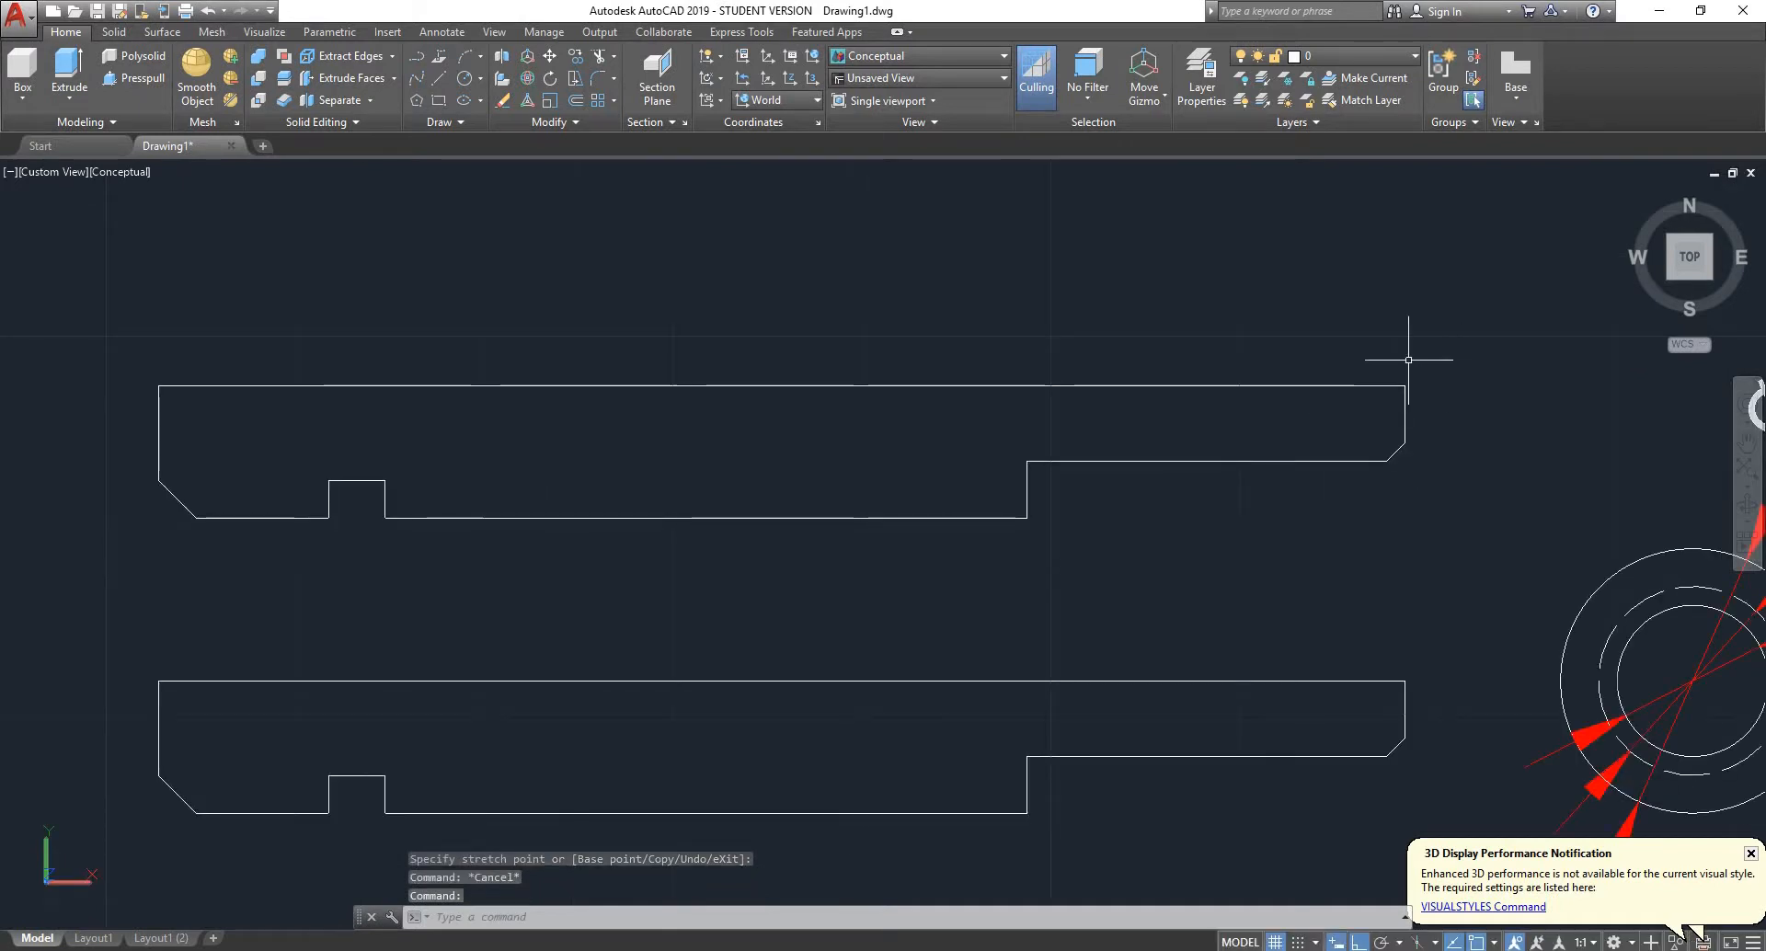
left_click(1453, 336)
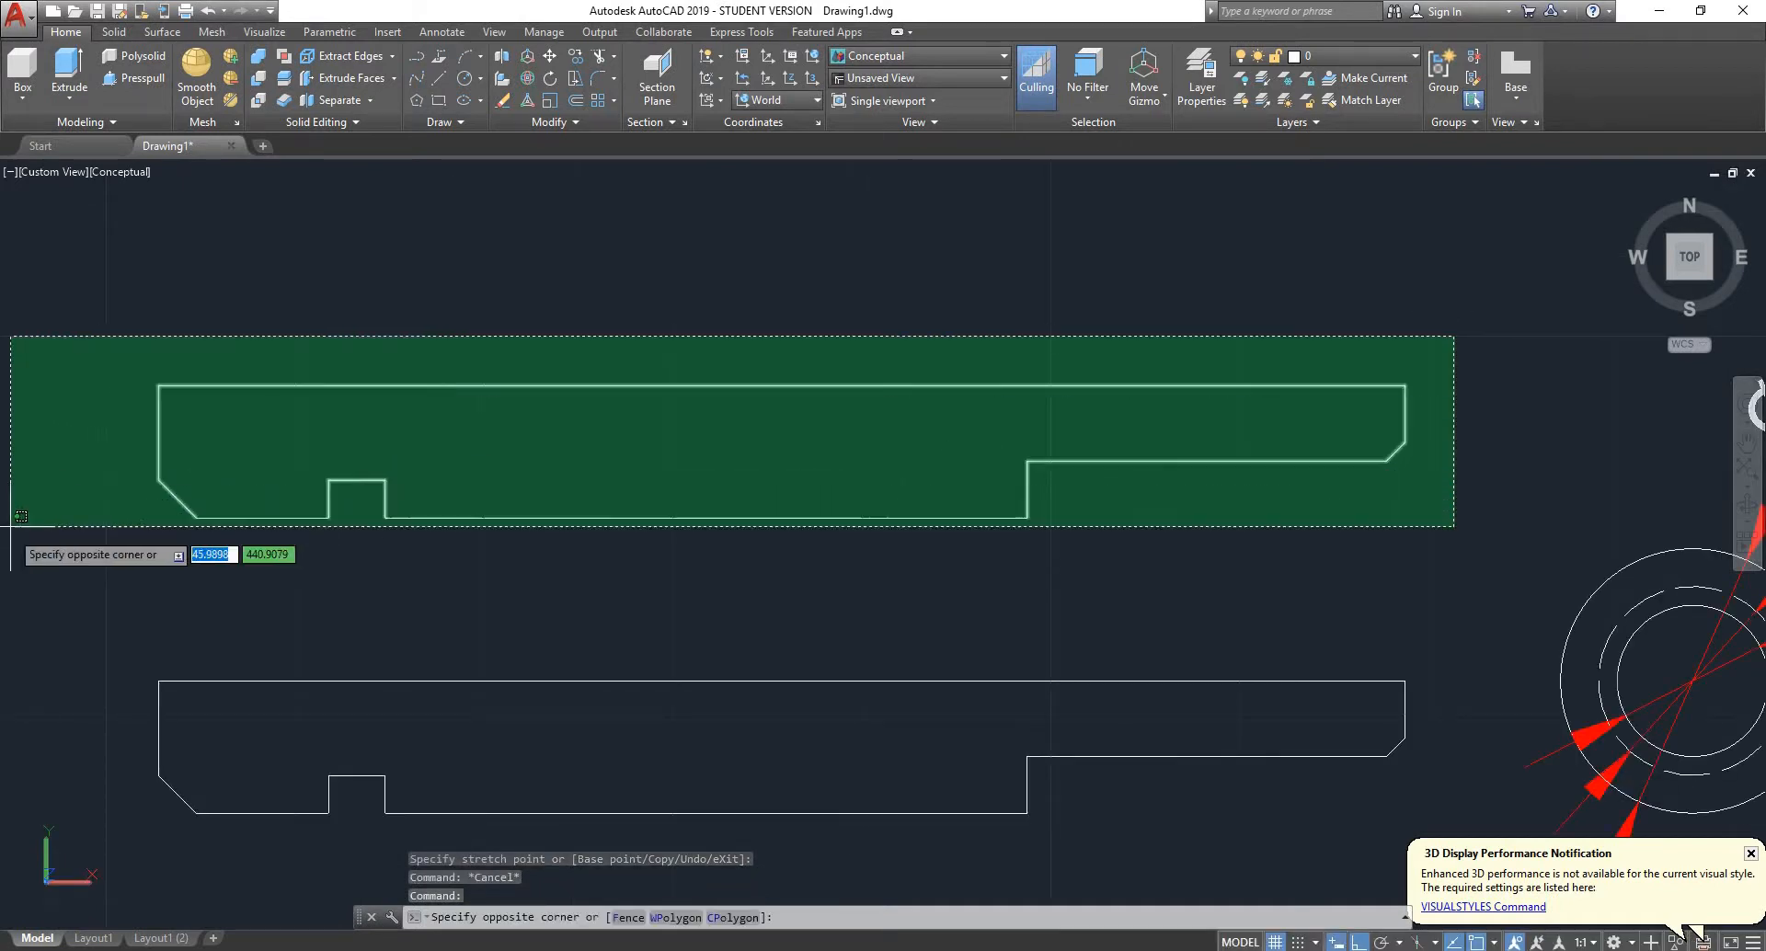
left_click(5, 572)
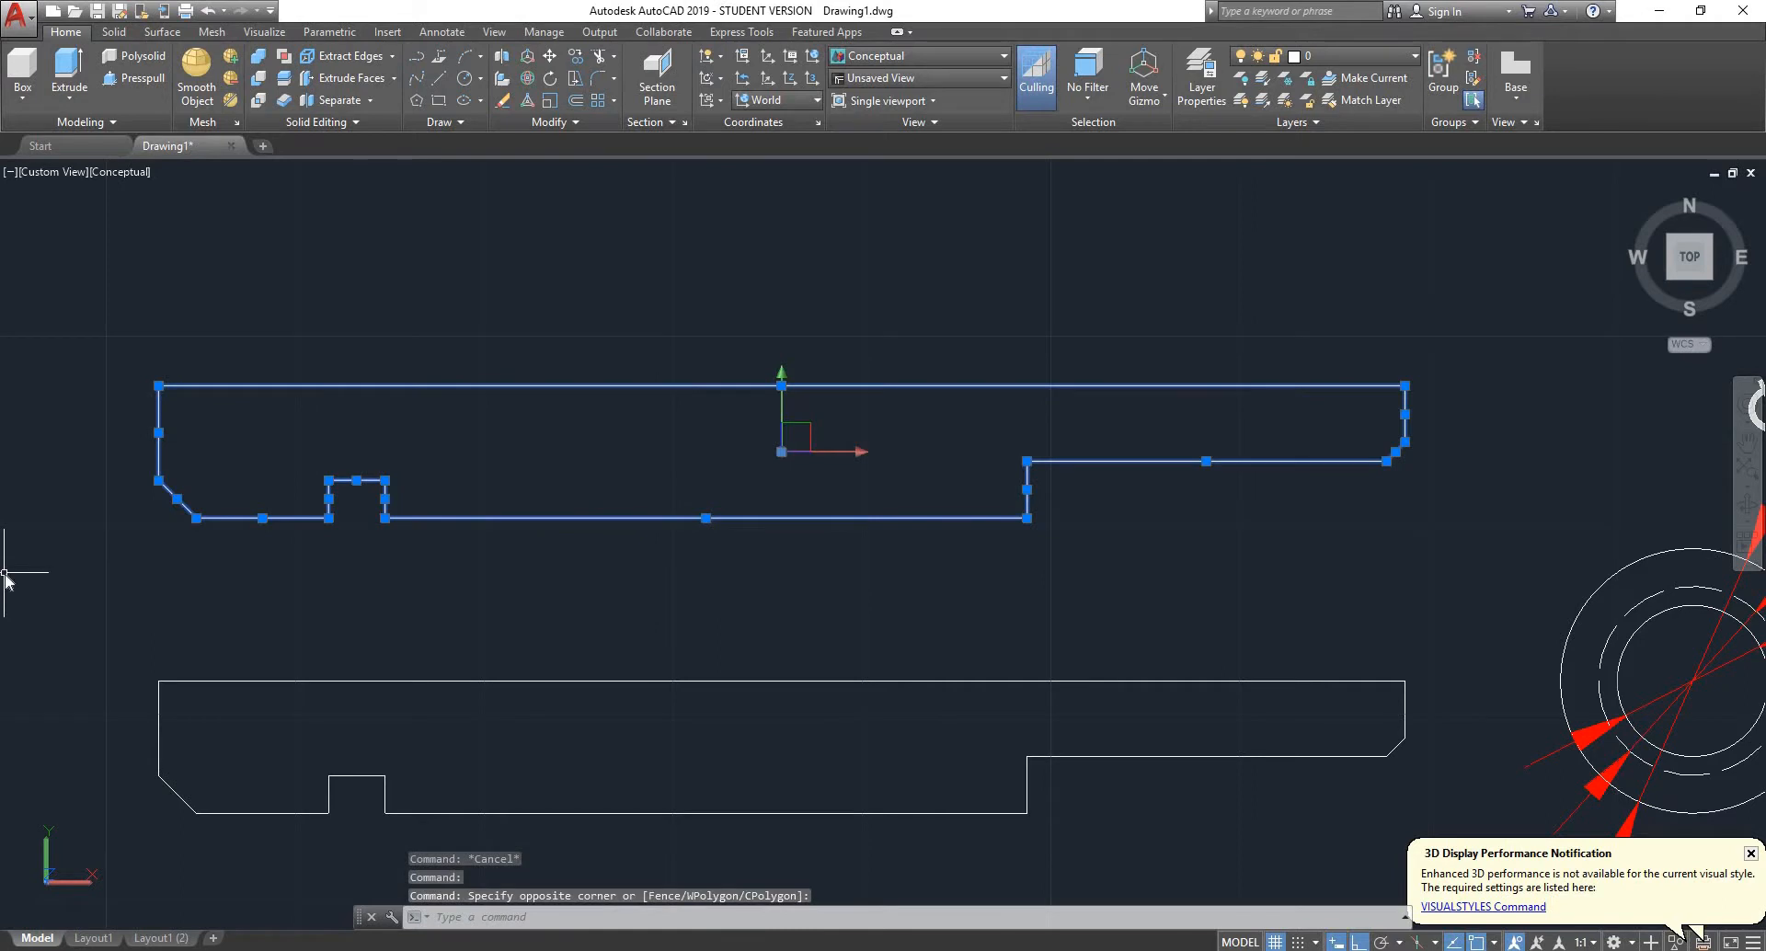
key("Return")
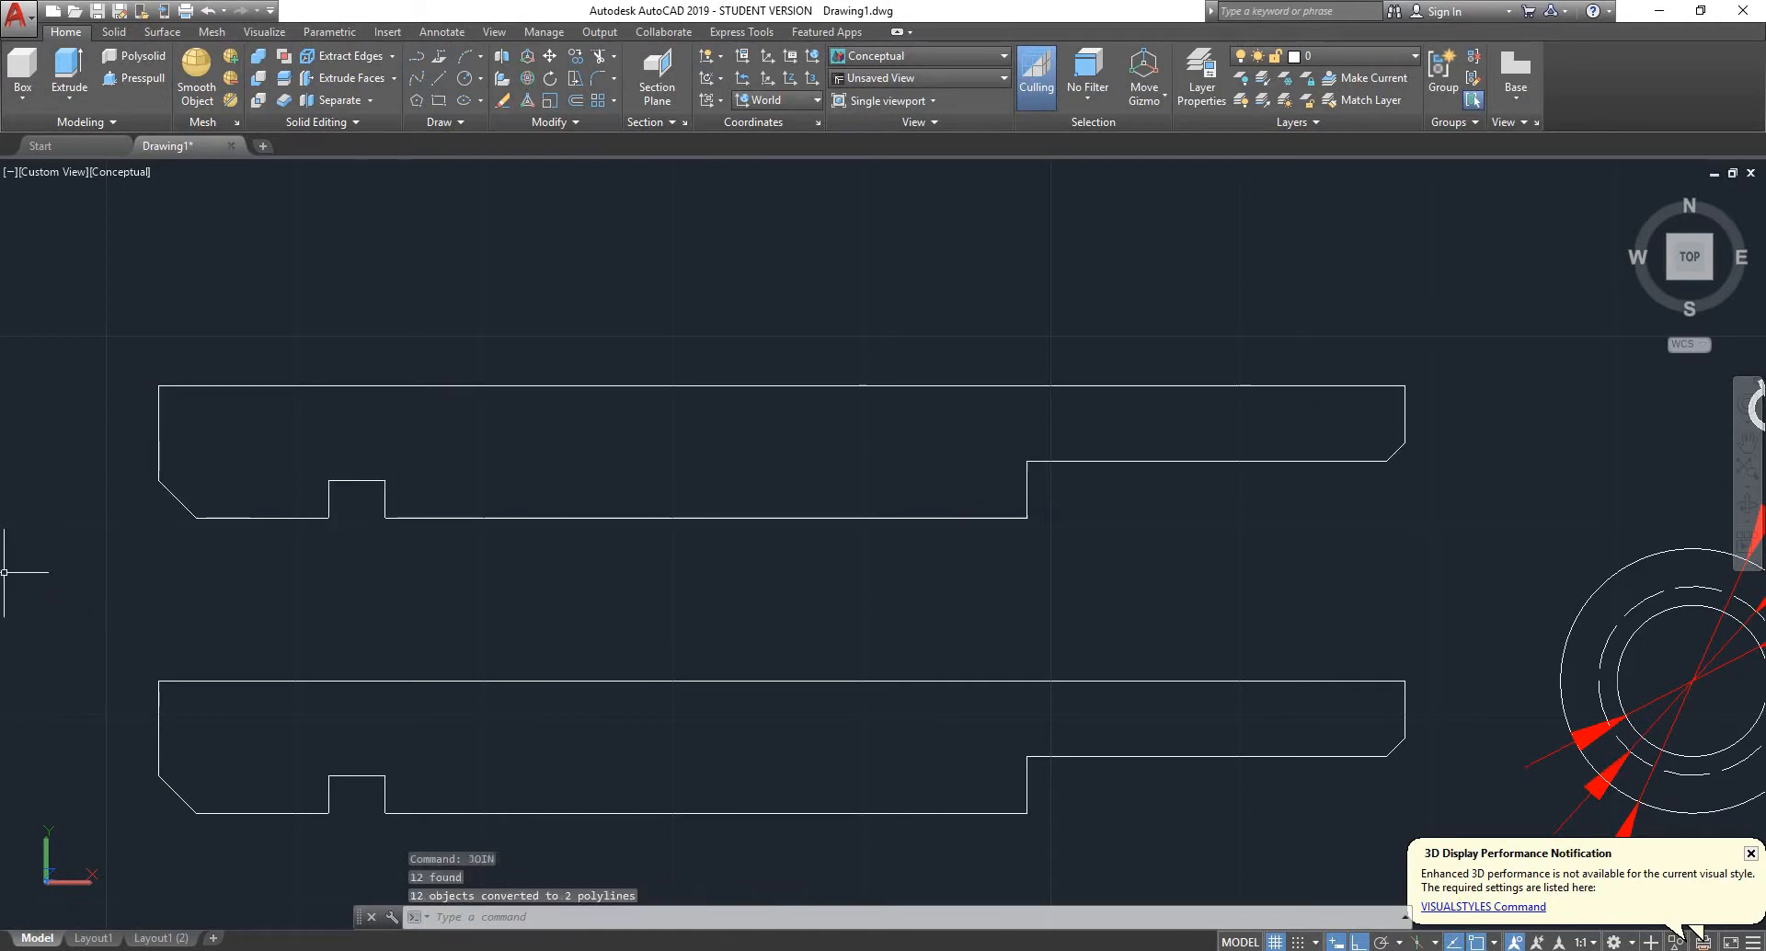
- Check which pieces of the copied profile are still separate and join the two polylines into one
left_click(461, 386)
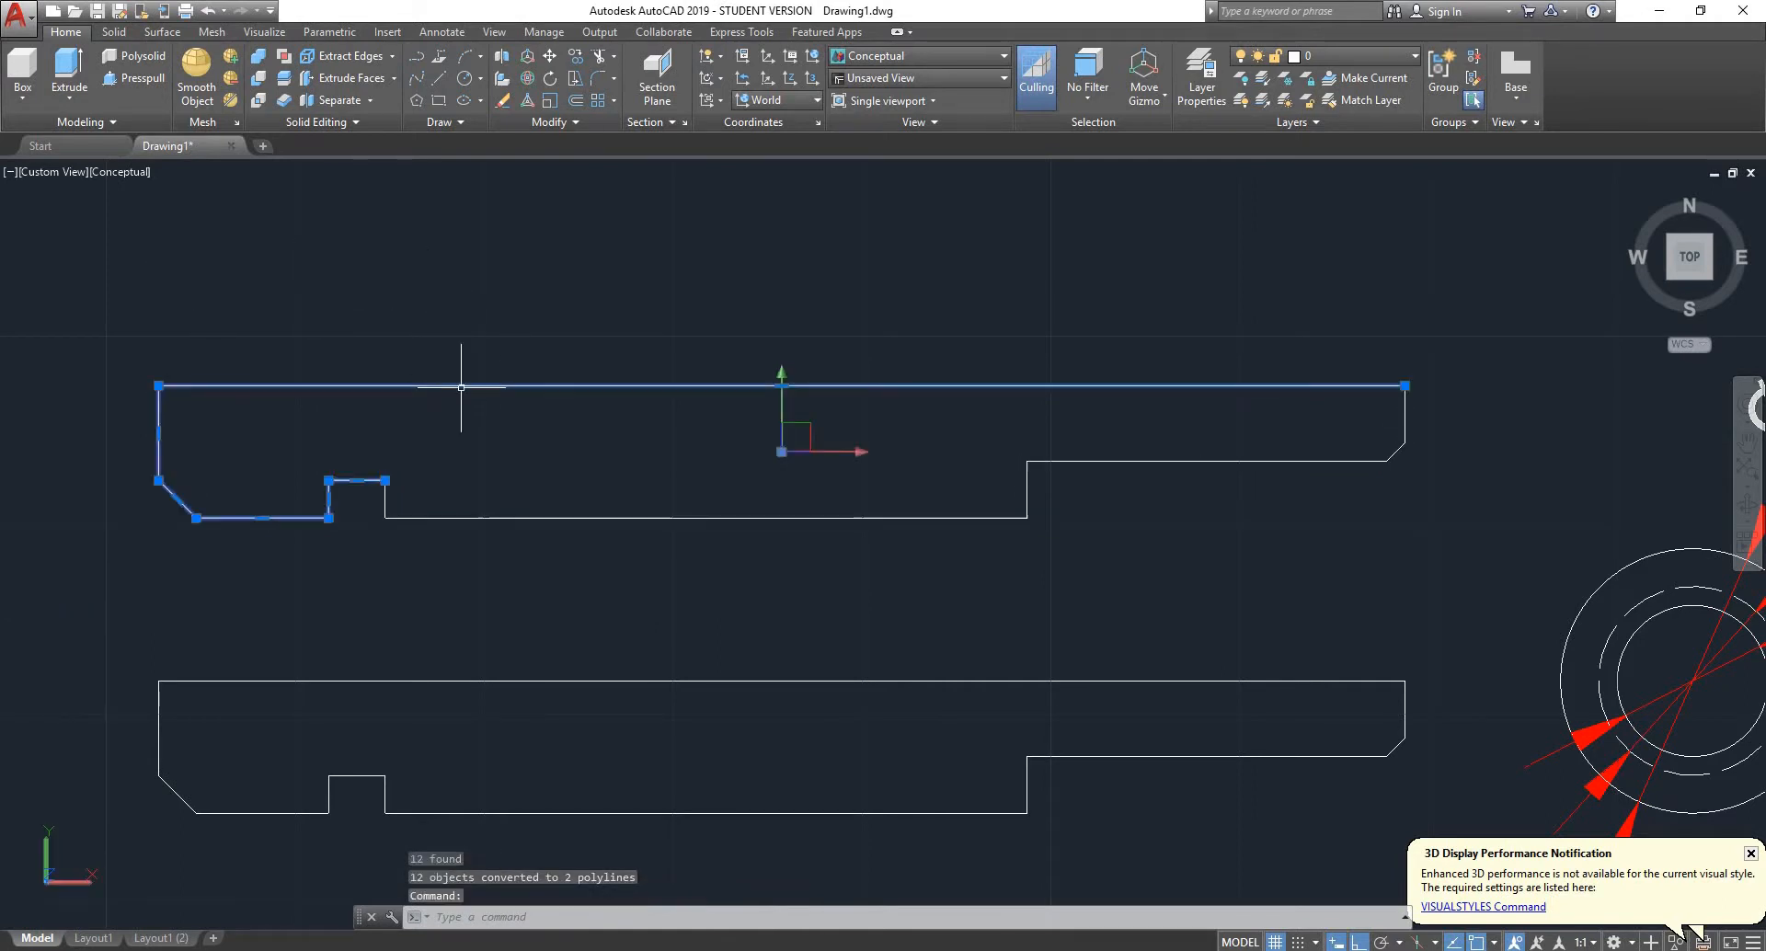
key("Escape")
left_click(384, 501)
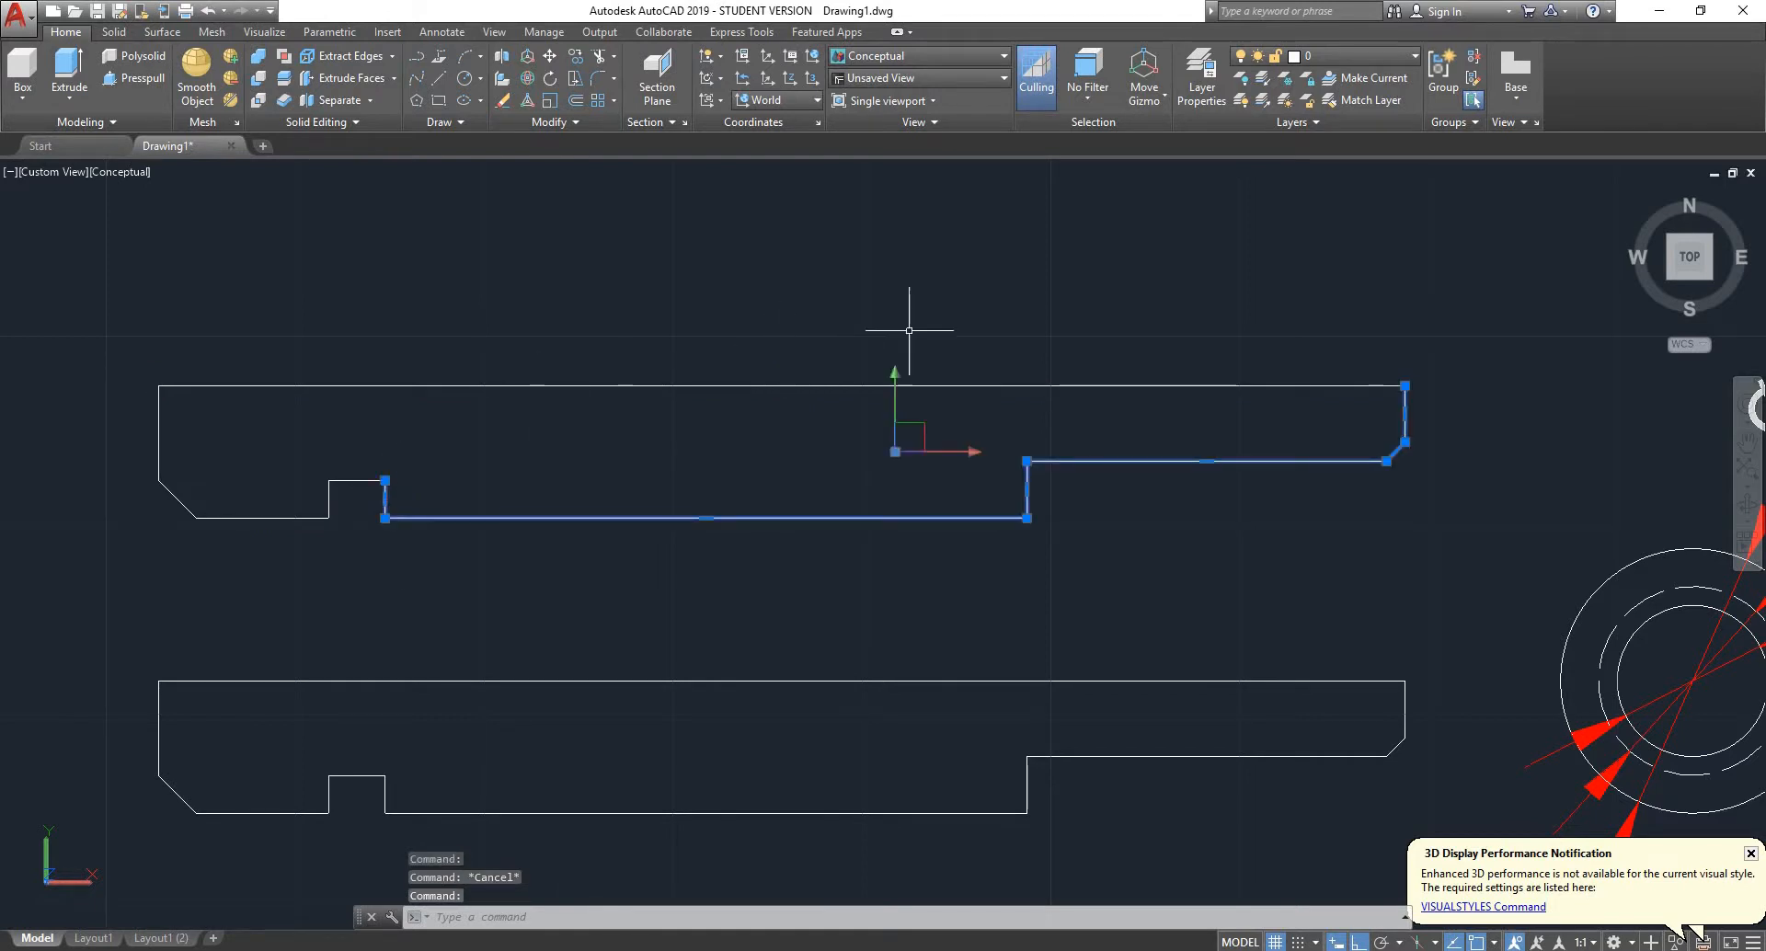
left_click(434, 451)
left_click(345, 541)
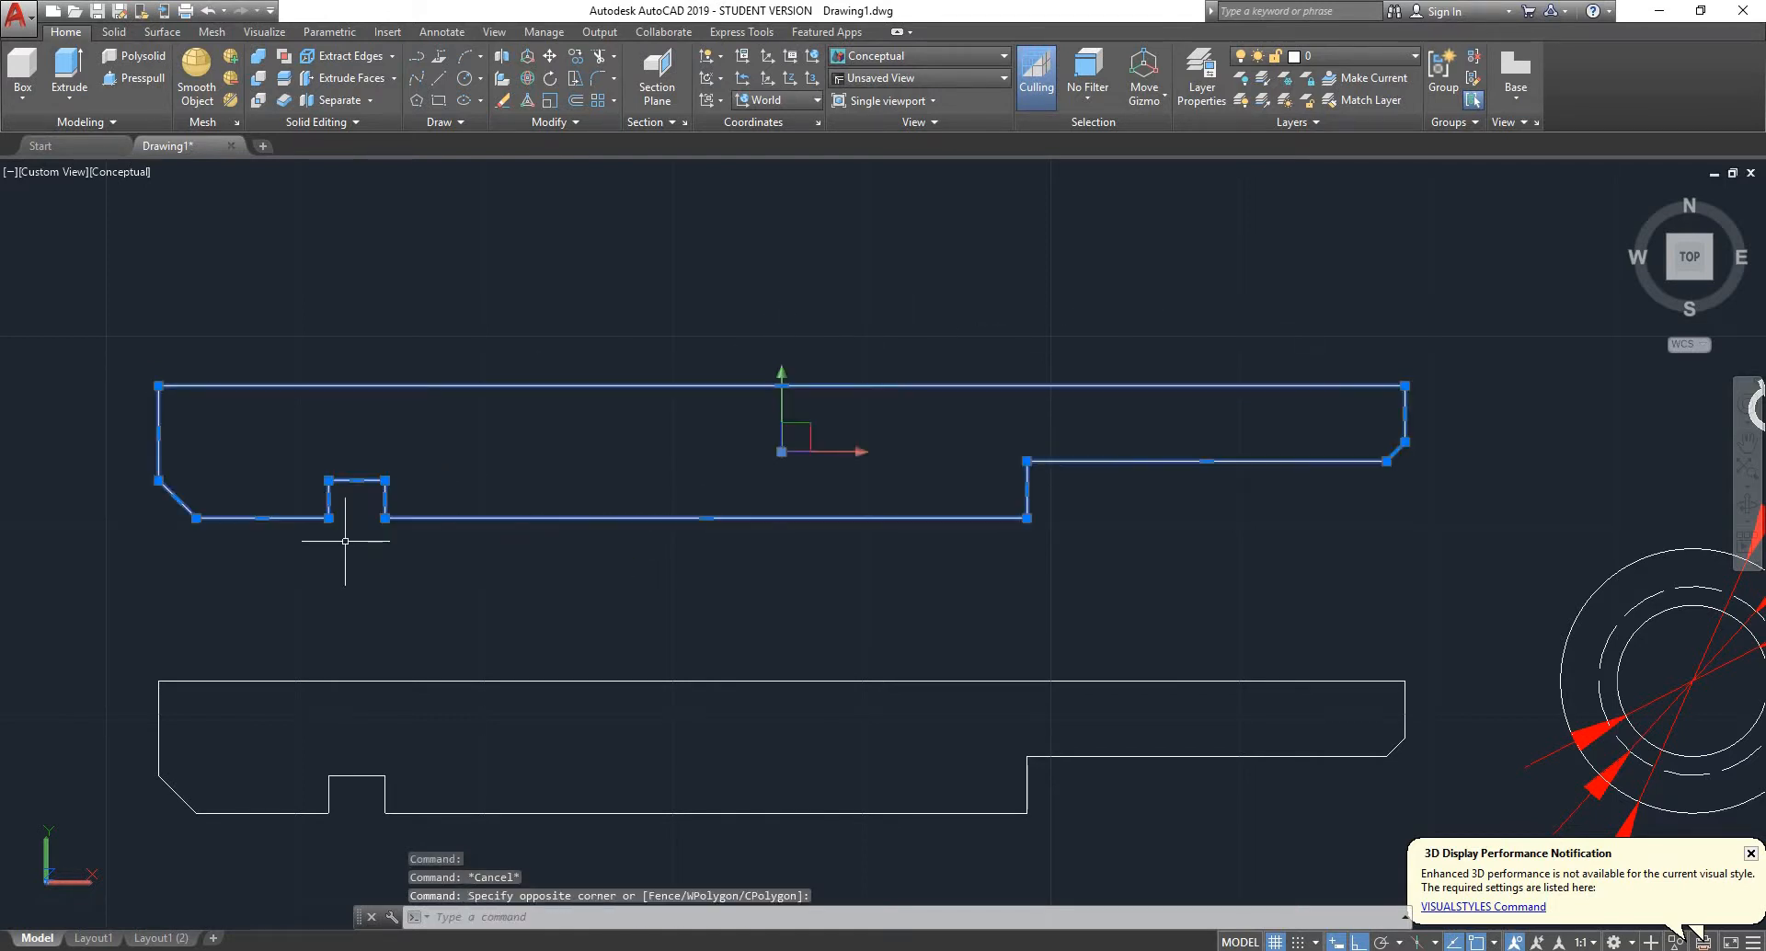
key("Return")
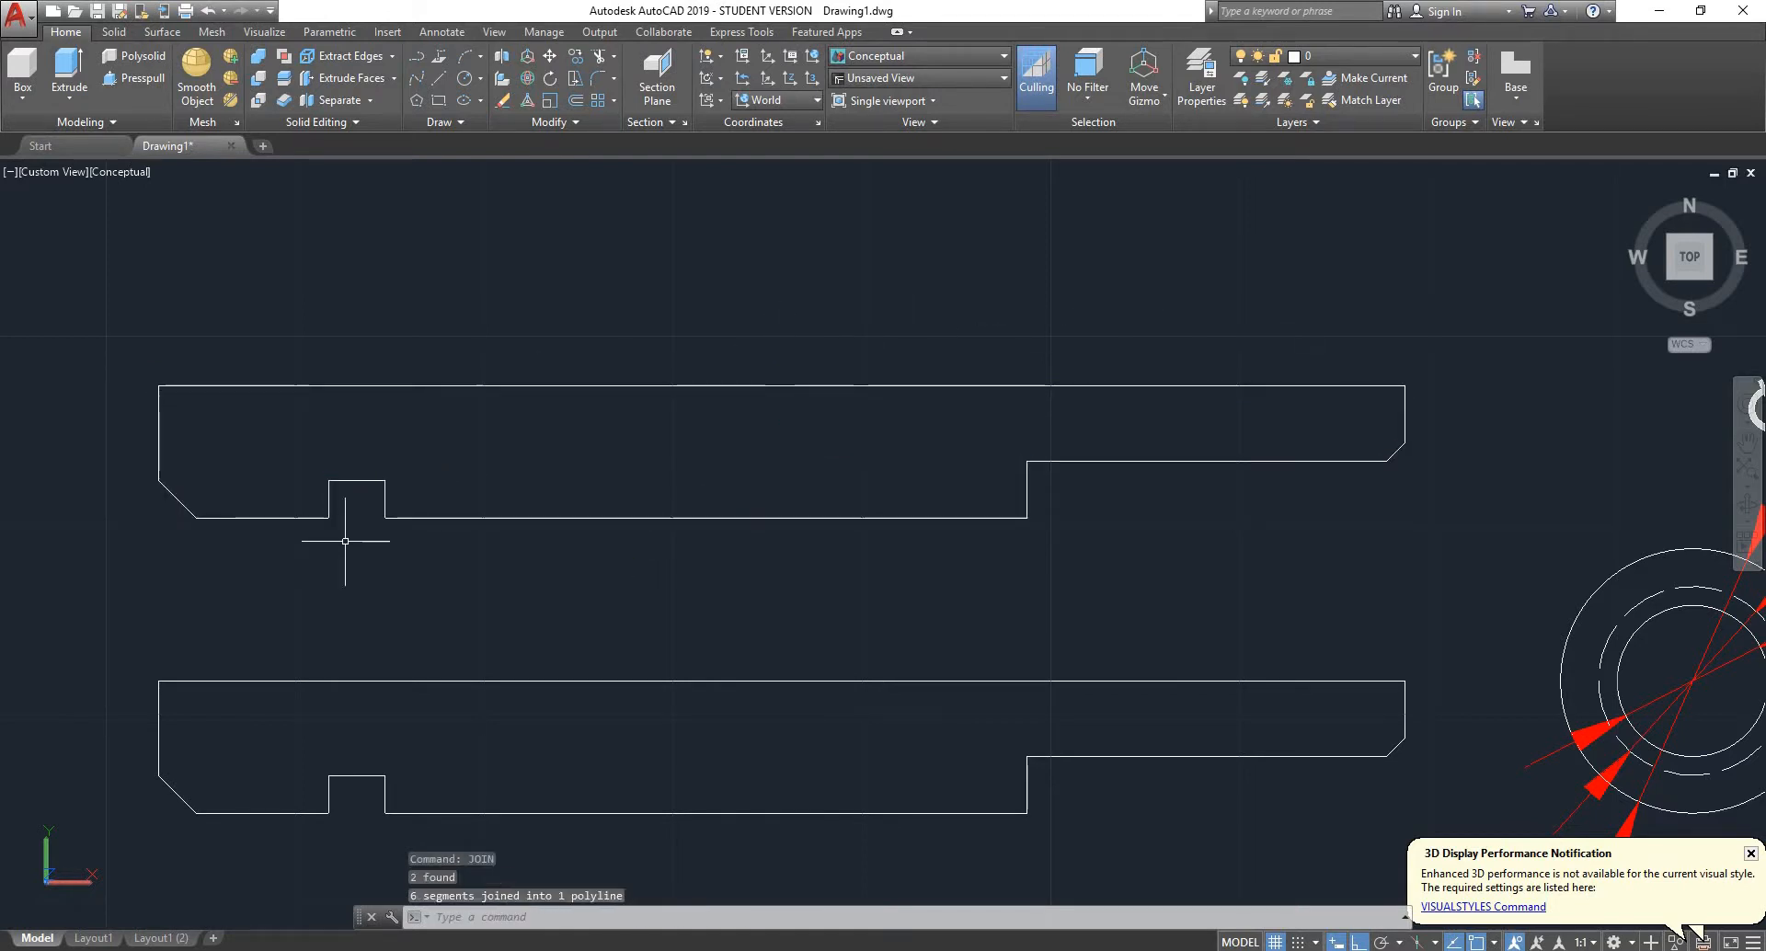
- Check the Closed property of the copied profile's joined polyline
left_click(385, 505)
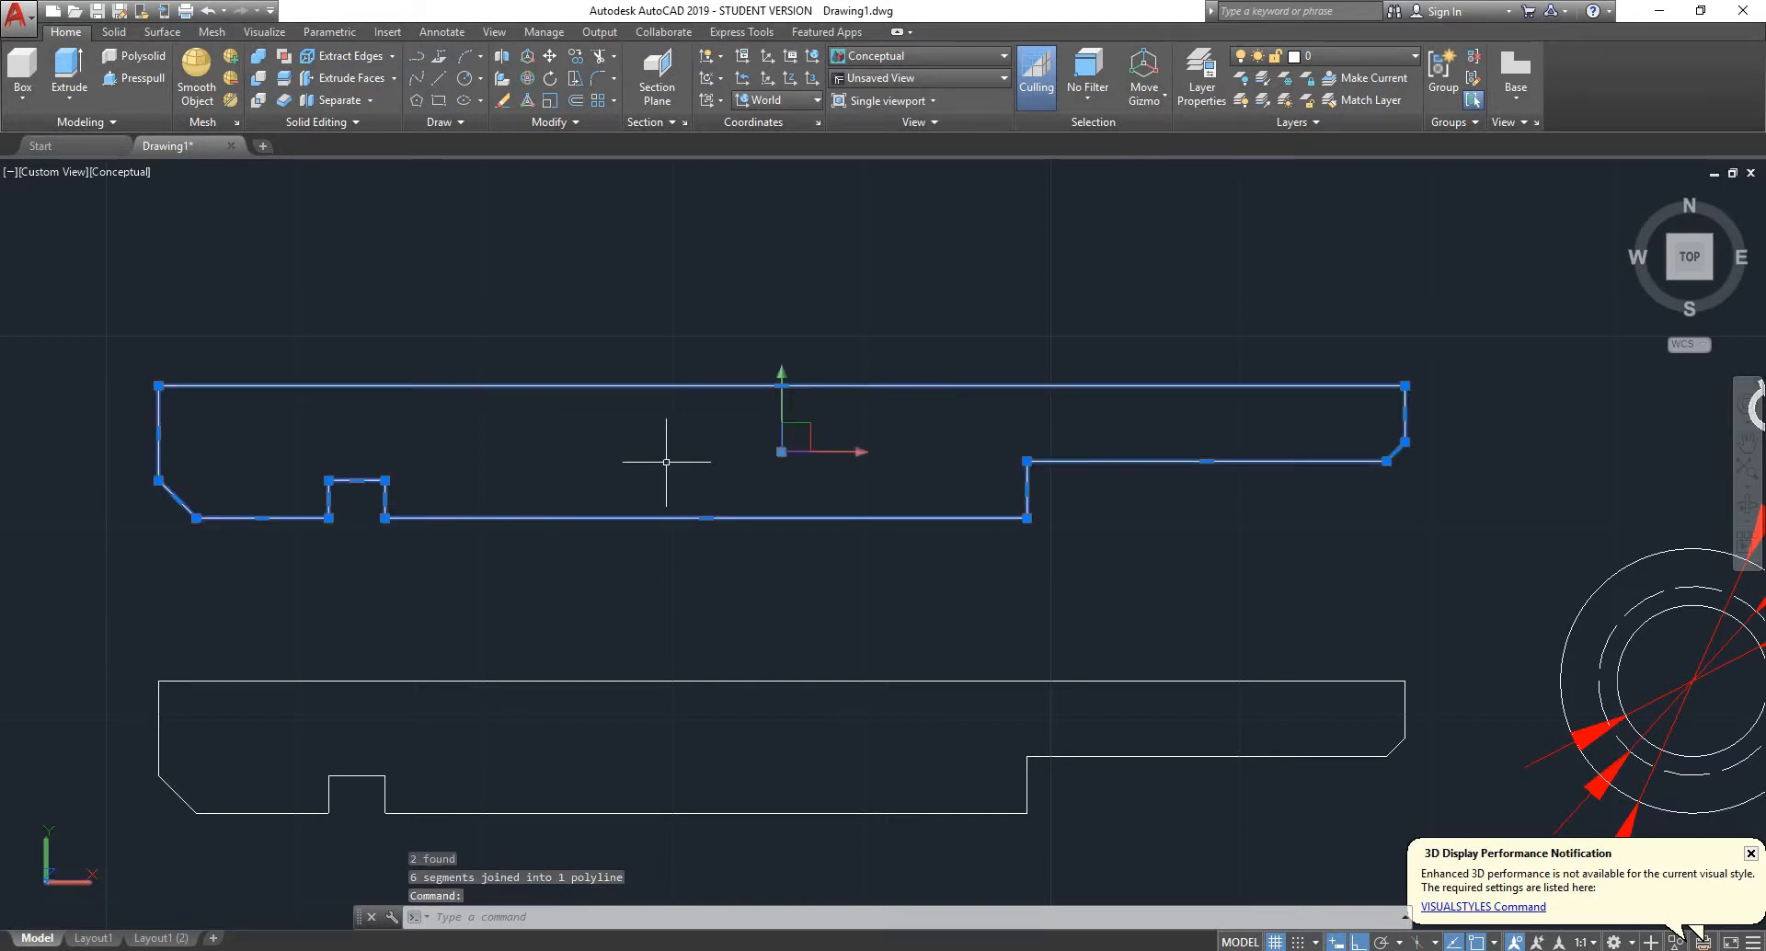
key("ctrl+1")
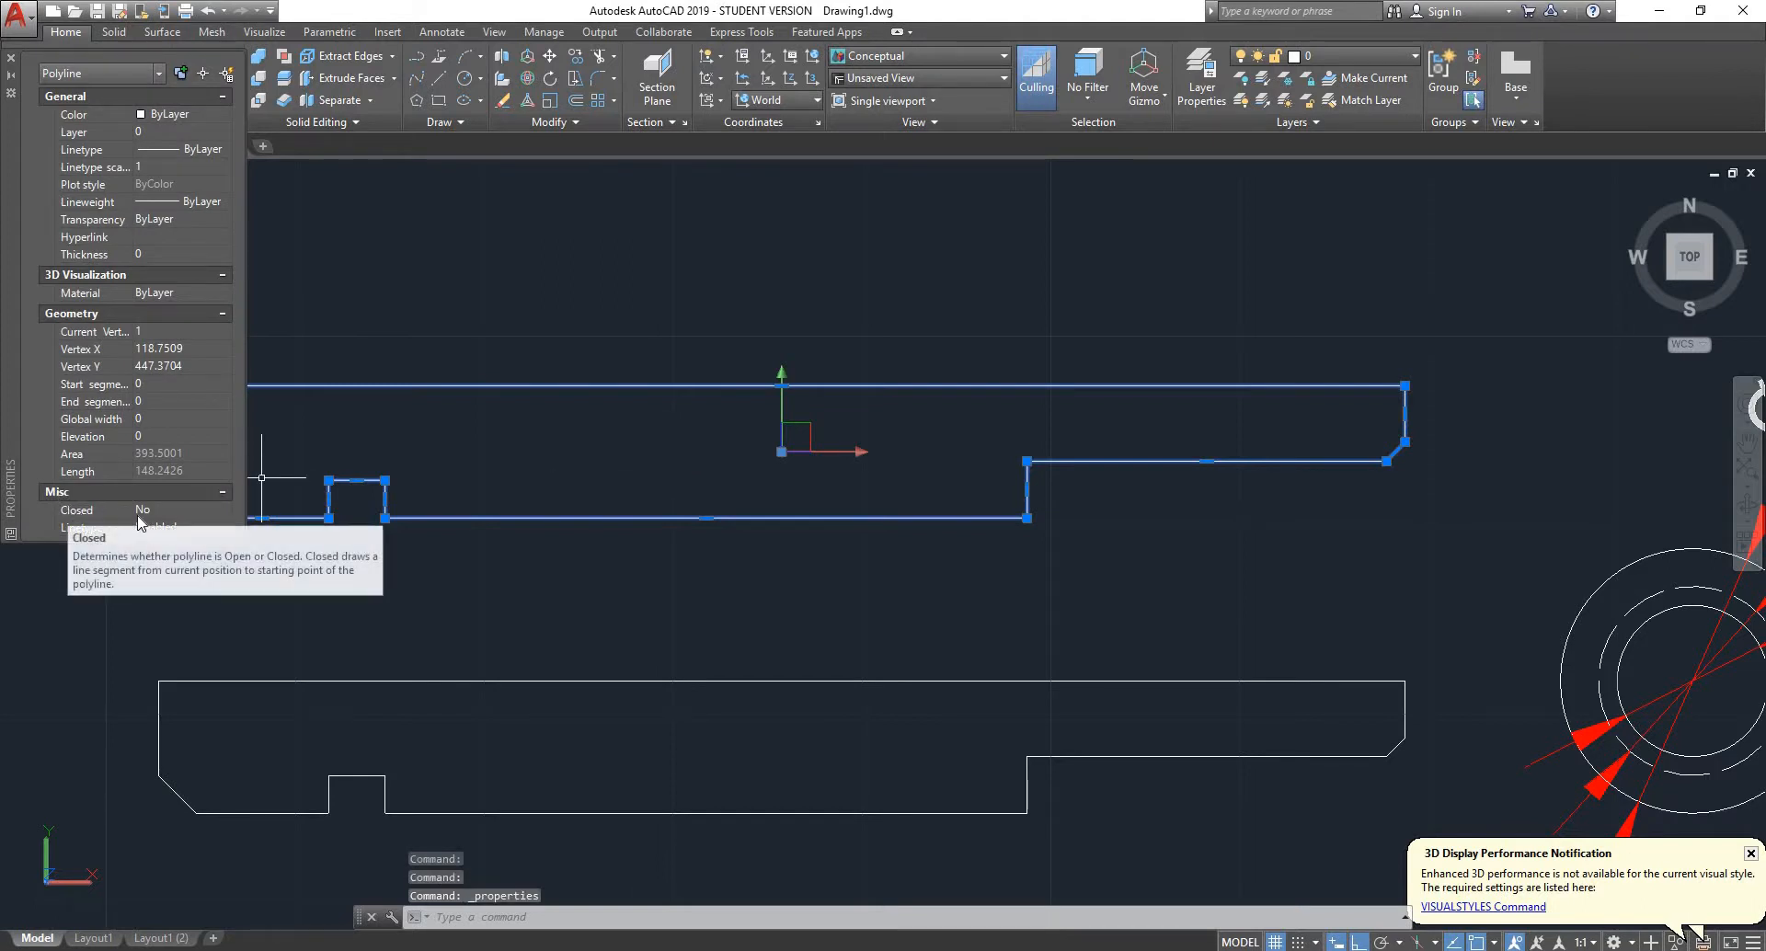
left_click(11, 57)
key("Escape")
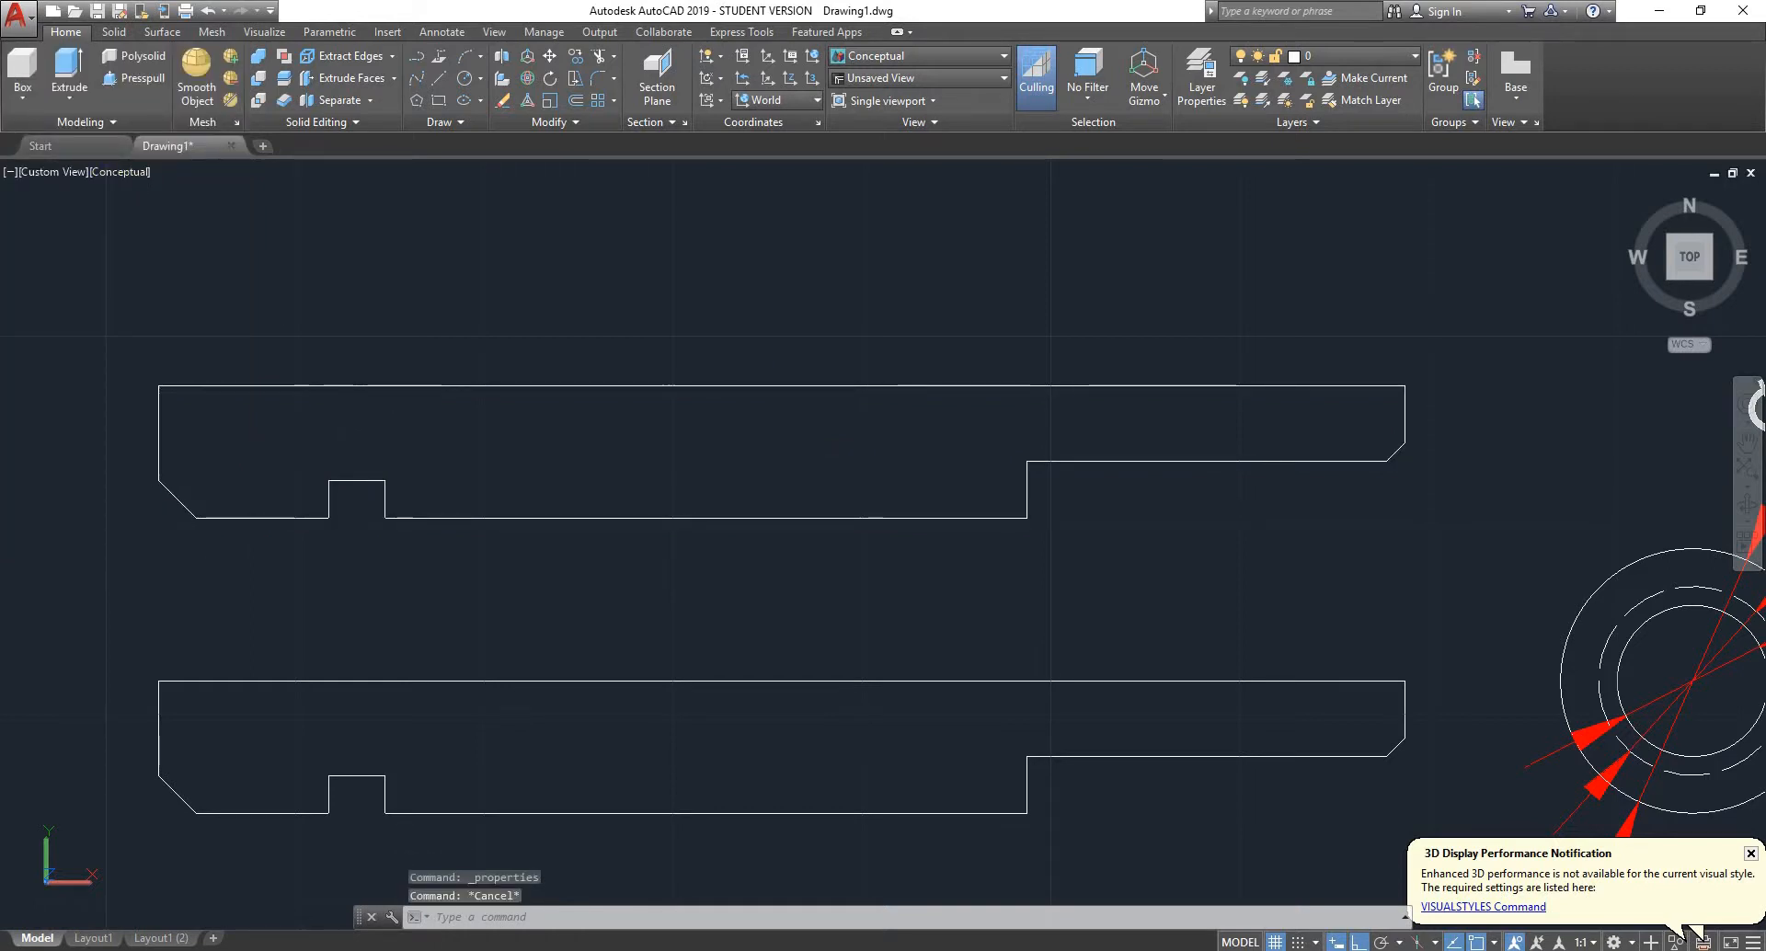
- Try to revolve the copied open profile about its long straight edge and preview the result
left_click(338, 416)
left_click(362, 381)
left_click(329, 413)
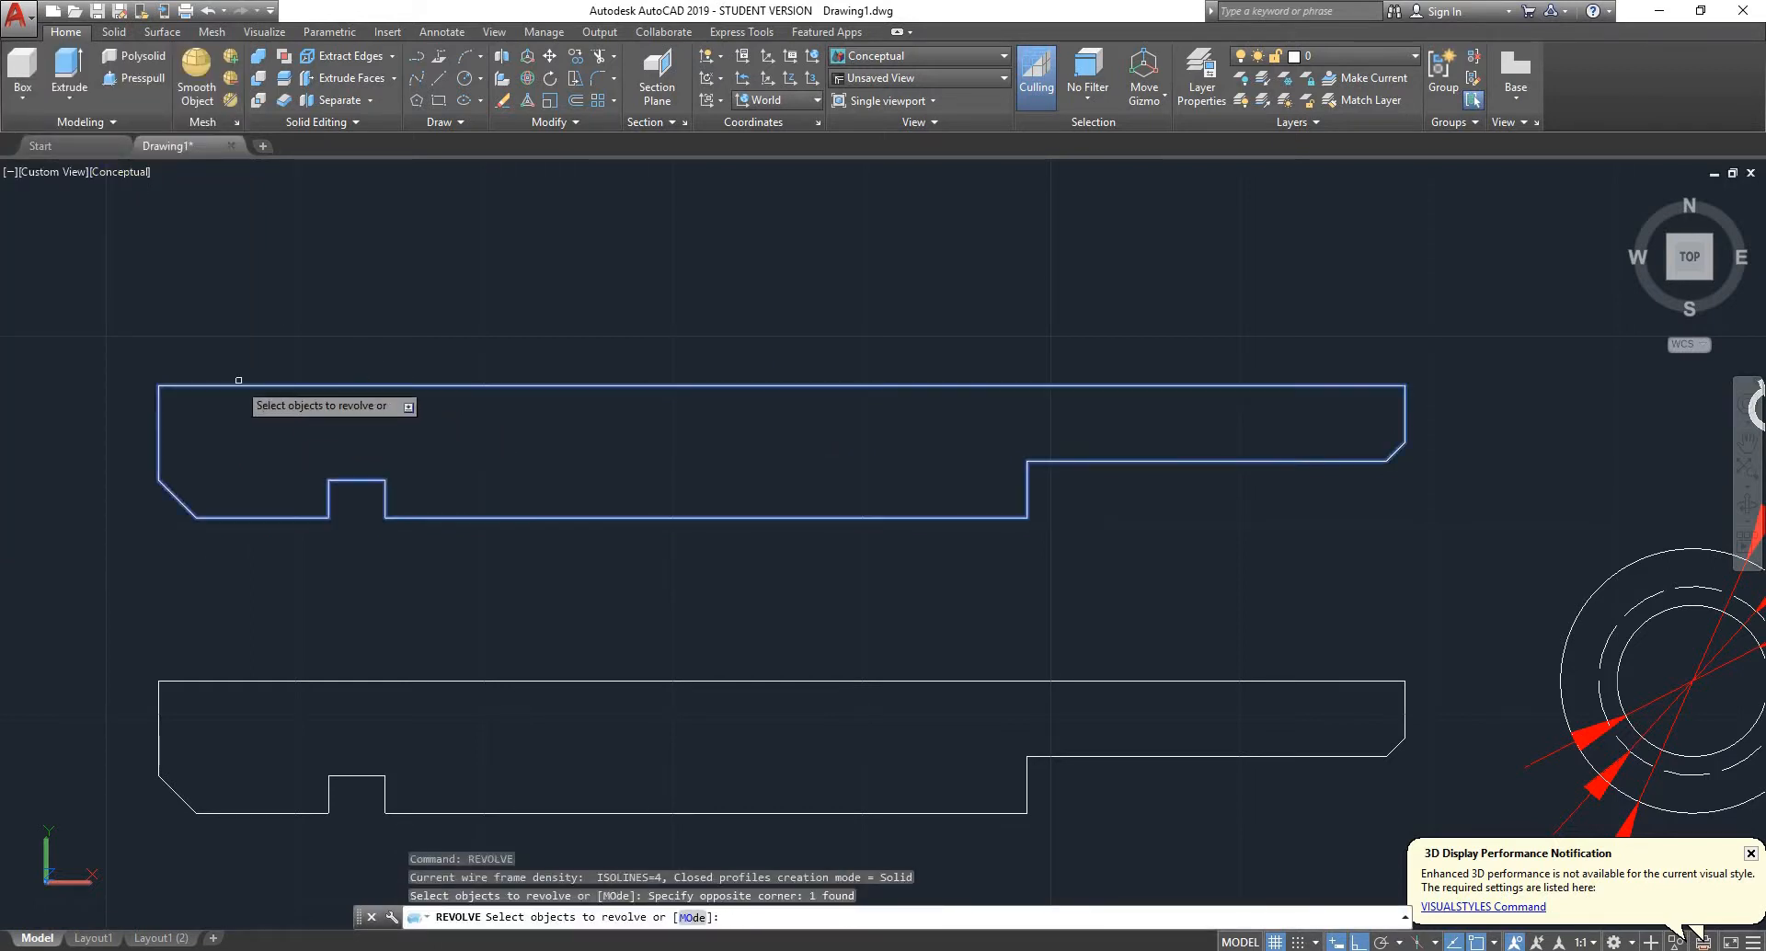
key("Return")
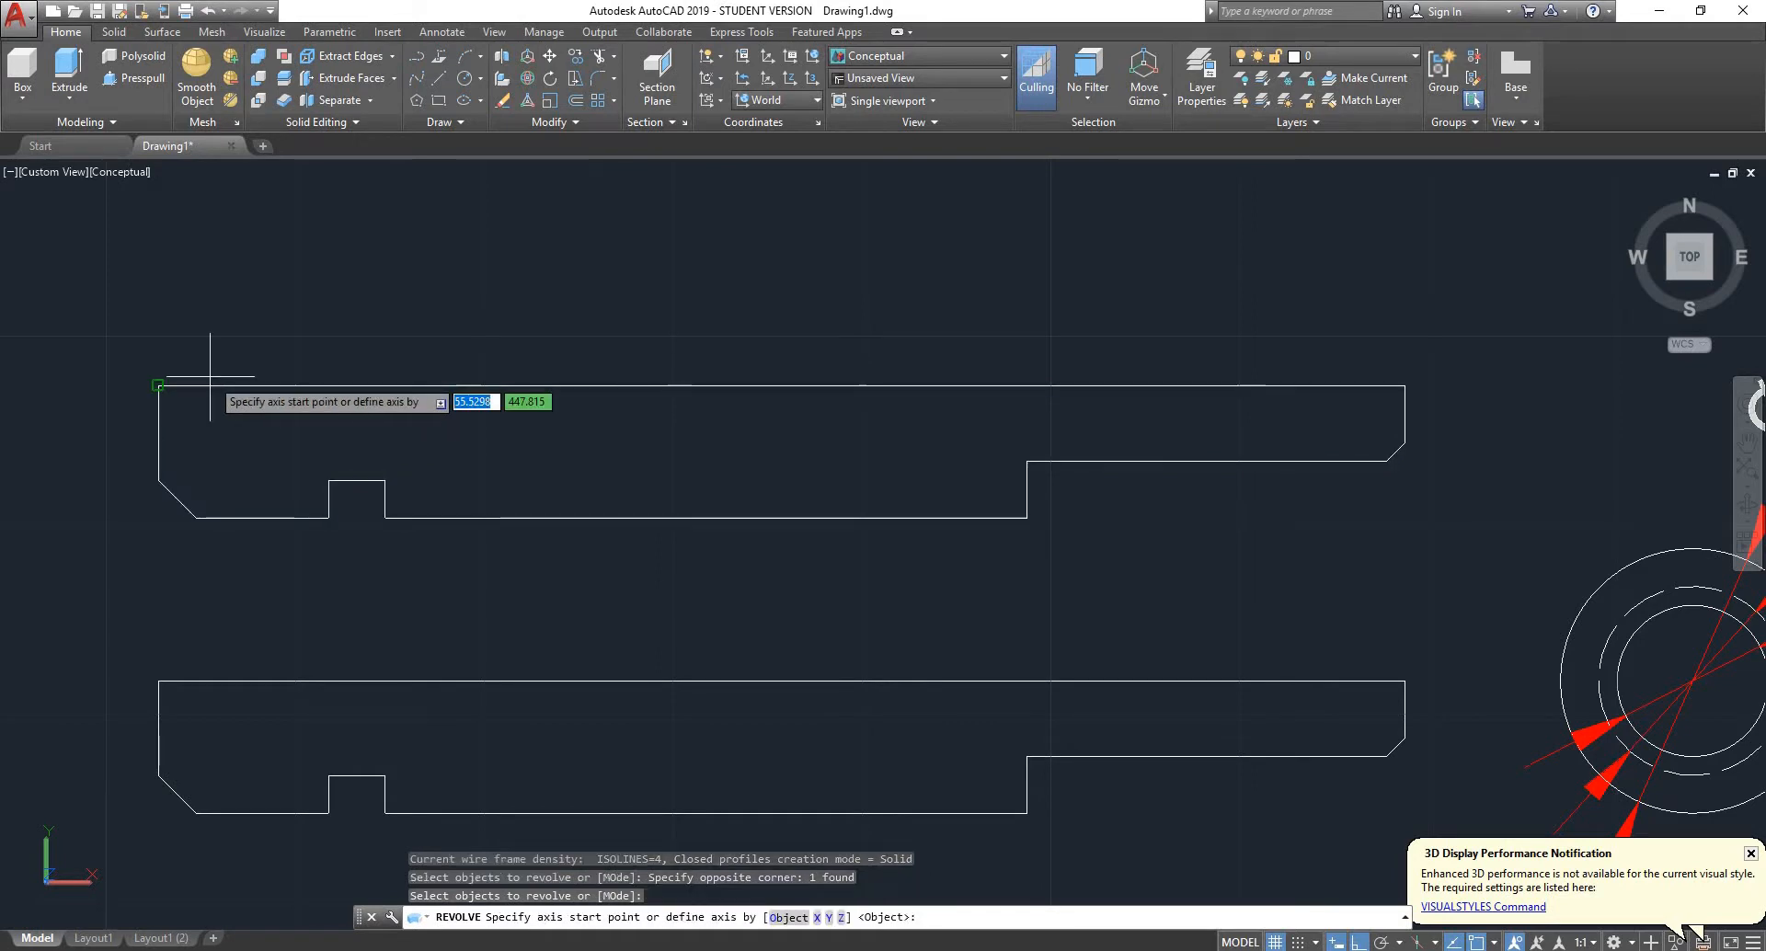
left_click(157, 385)
left_click(1405, 384)
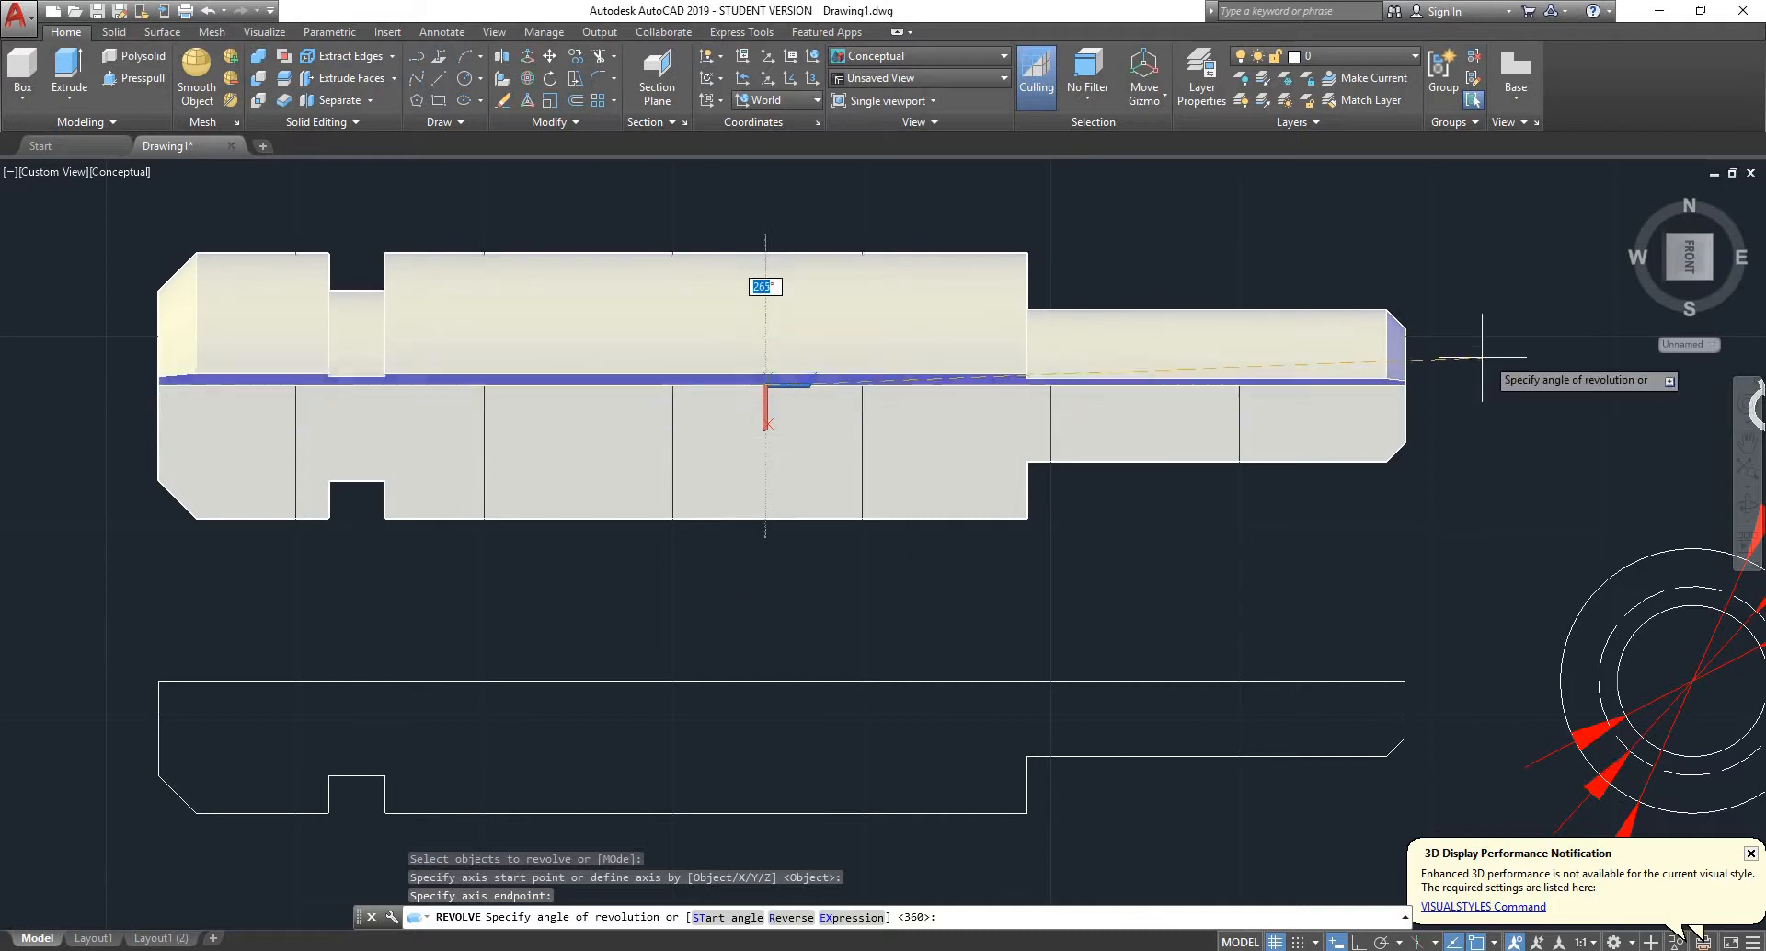
key("Escape")
- Delete the copied open profile above the original pivot profile
left_click(1254, 335)
left_click(877, 547)
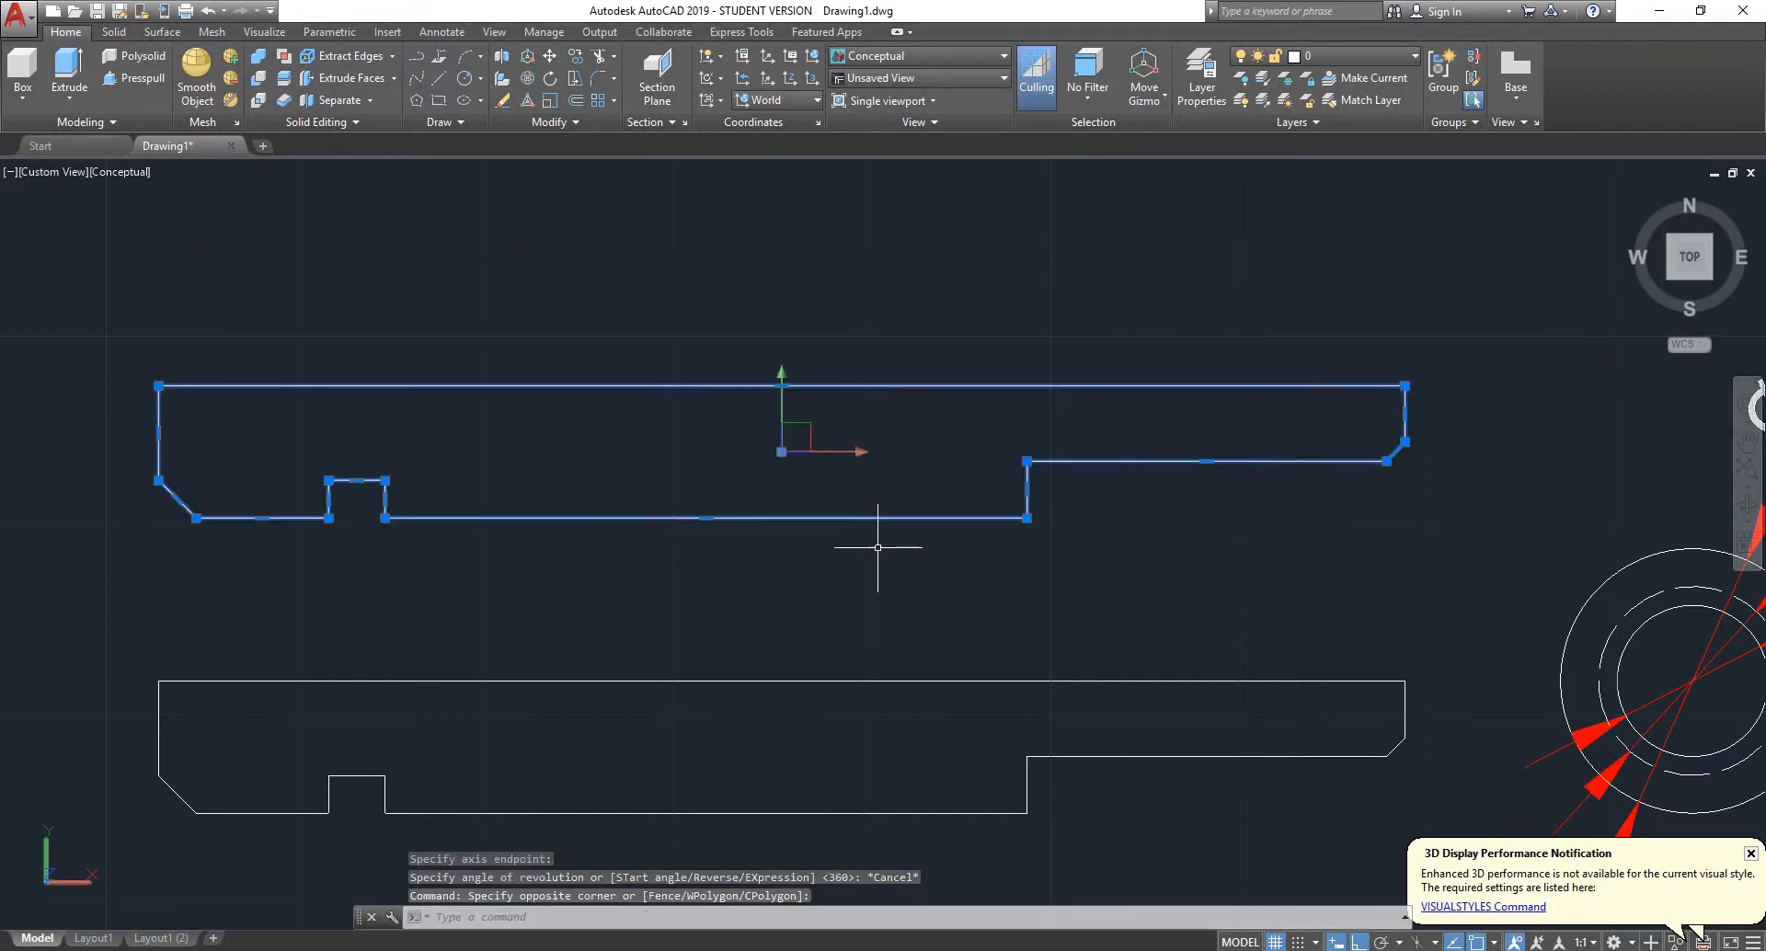
key("Delete")
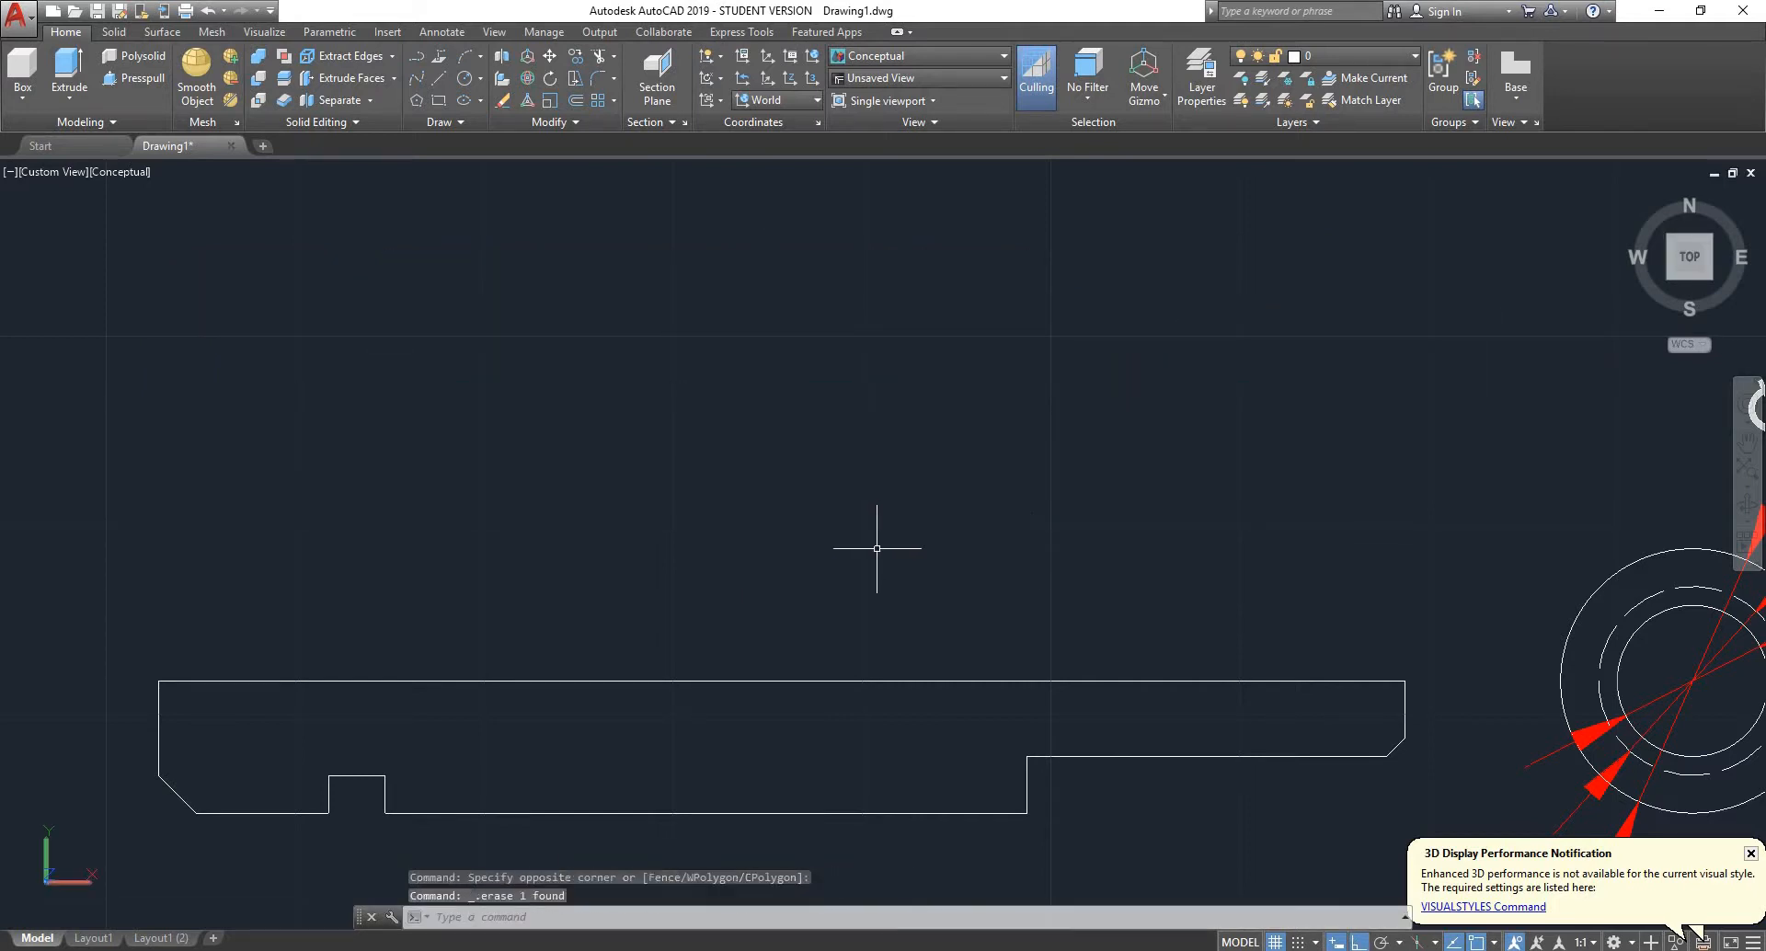
- Revolve the original pivot half profile 360° about its long straight edge and inspect the solid in a tilted 3D view
scroll(874, 533, "down", 2)
scroll(1188, 668, "up", 2)
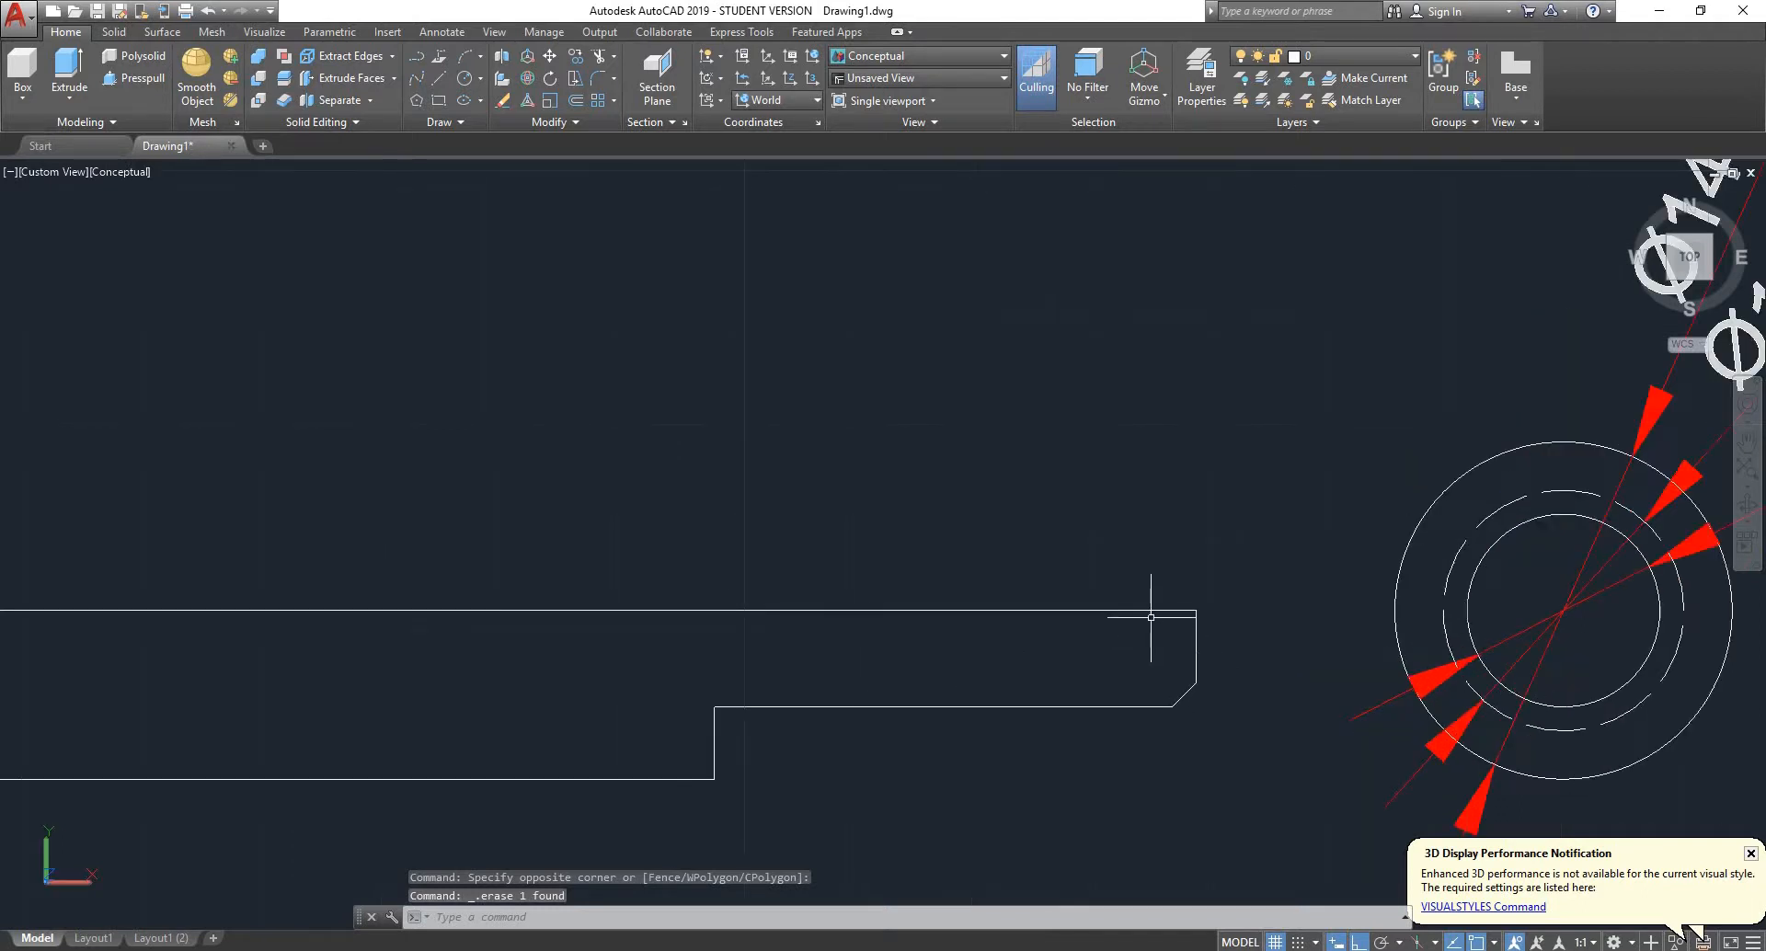
left_click(1084, 612)
scroll(1104, 603, "down", 1)
scroll(1109, 589, "down", 2)
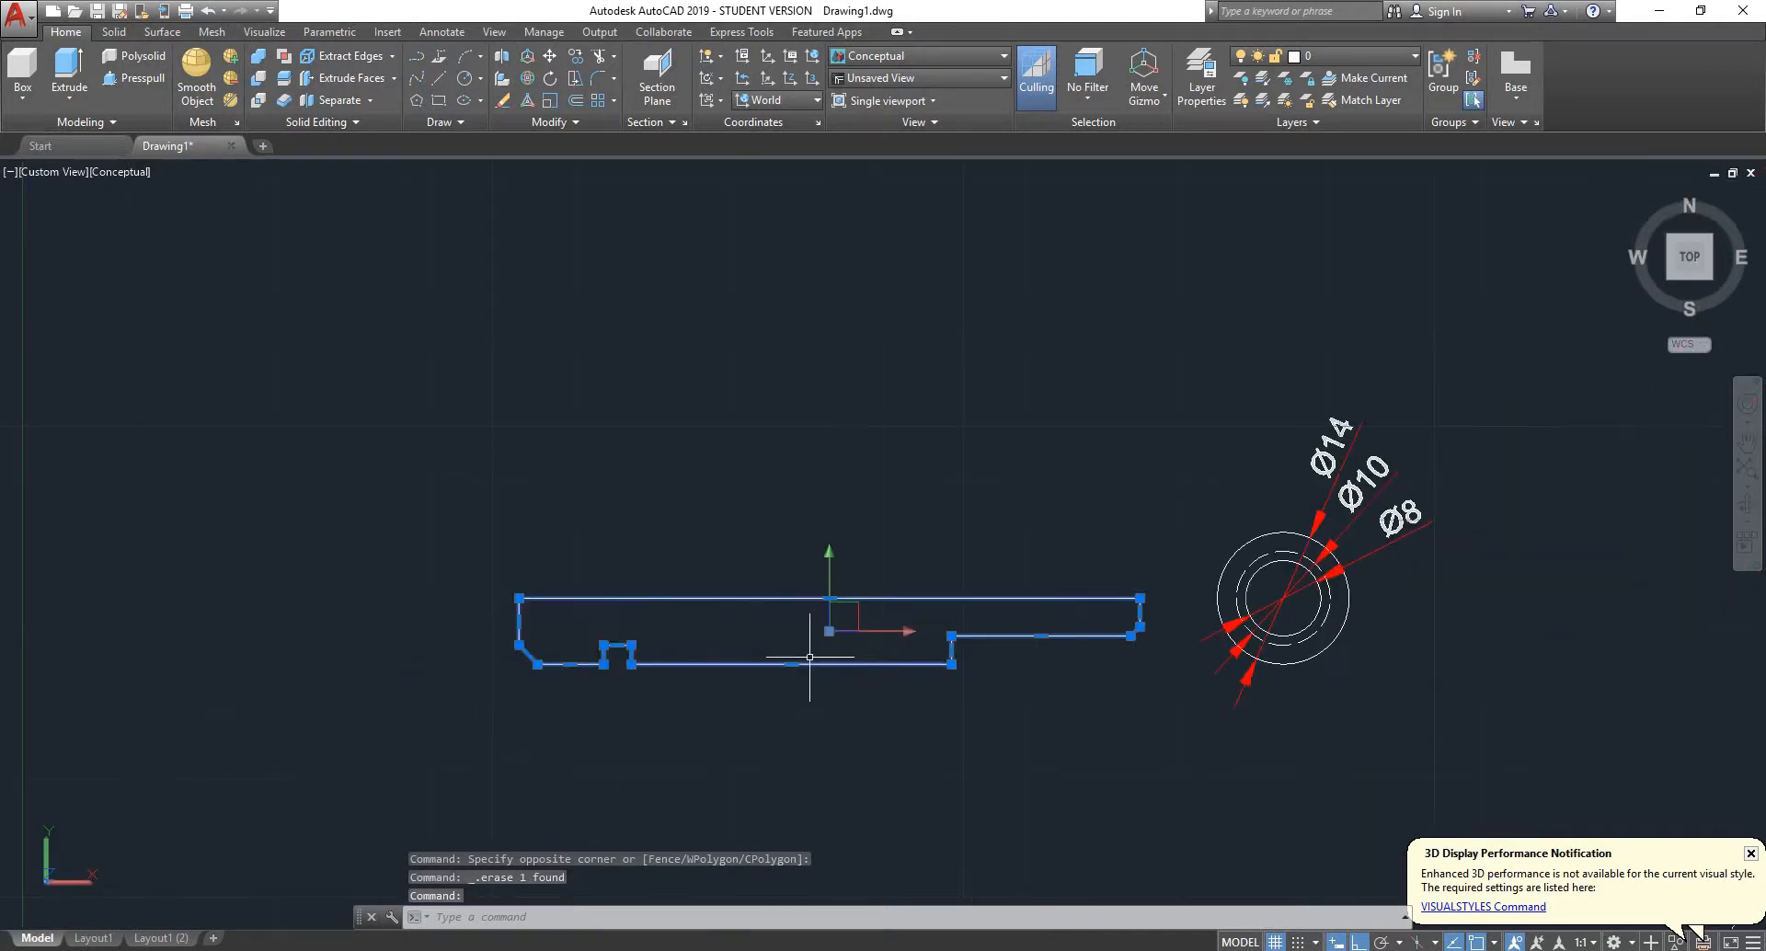
scroll(809, 657, "up", 3)
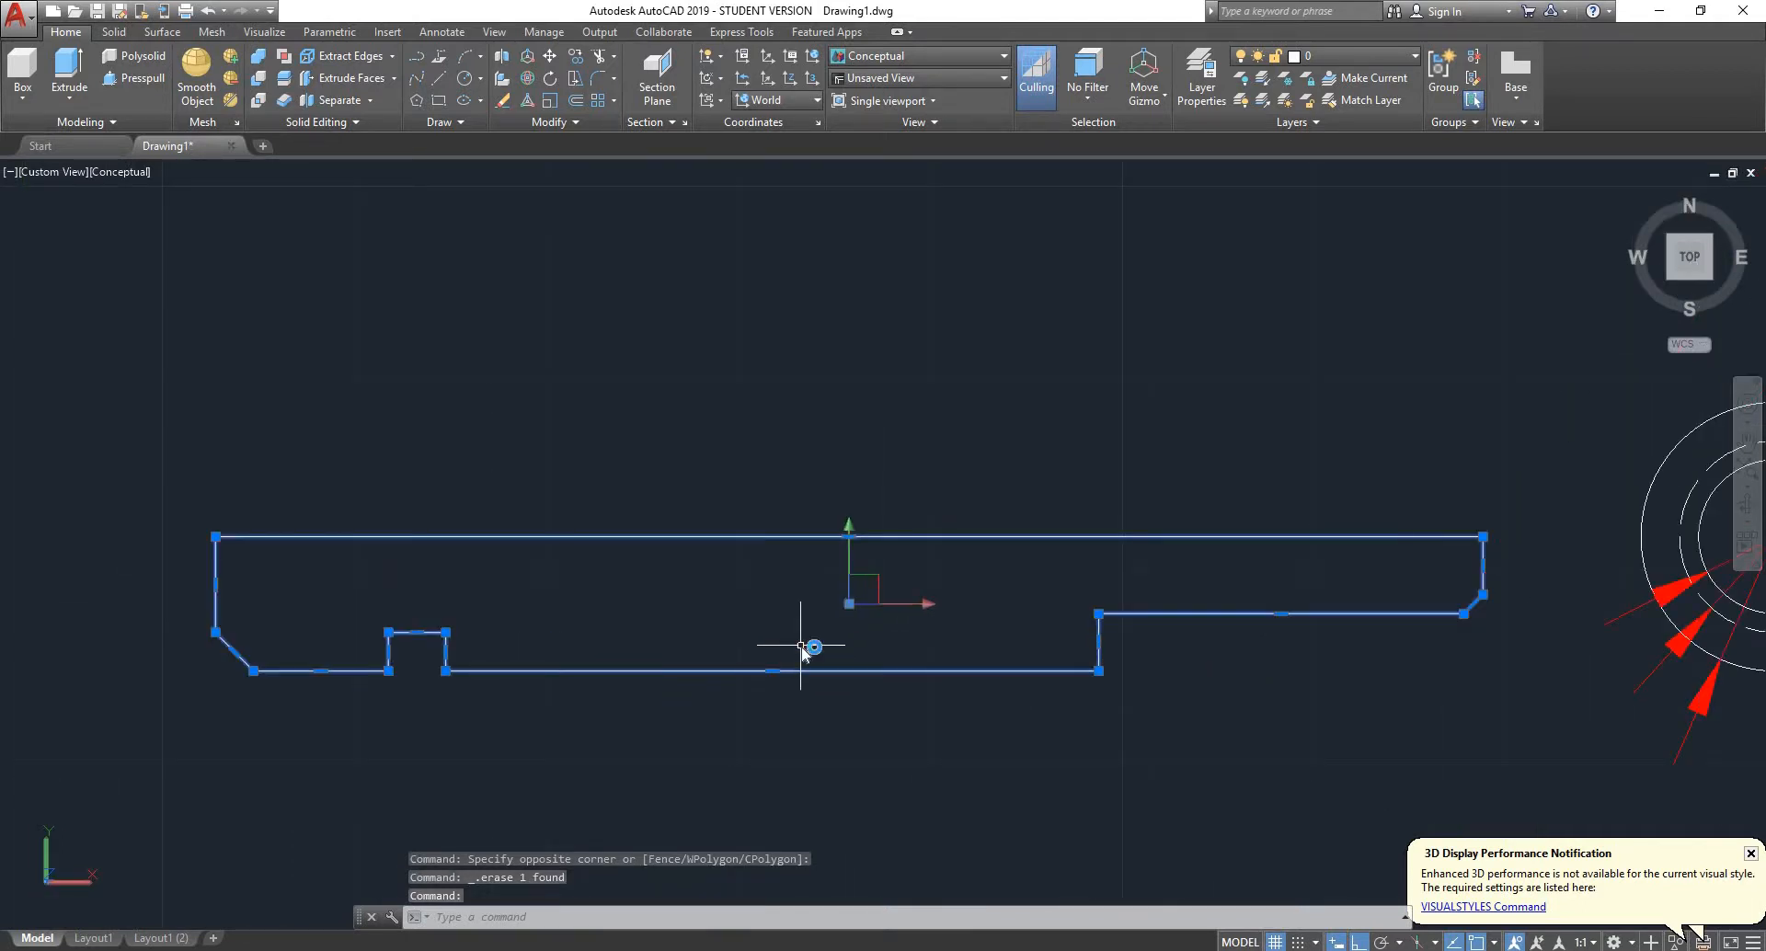
key("Return")
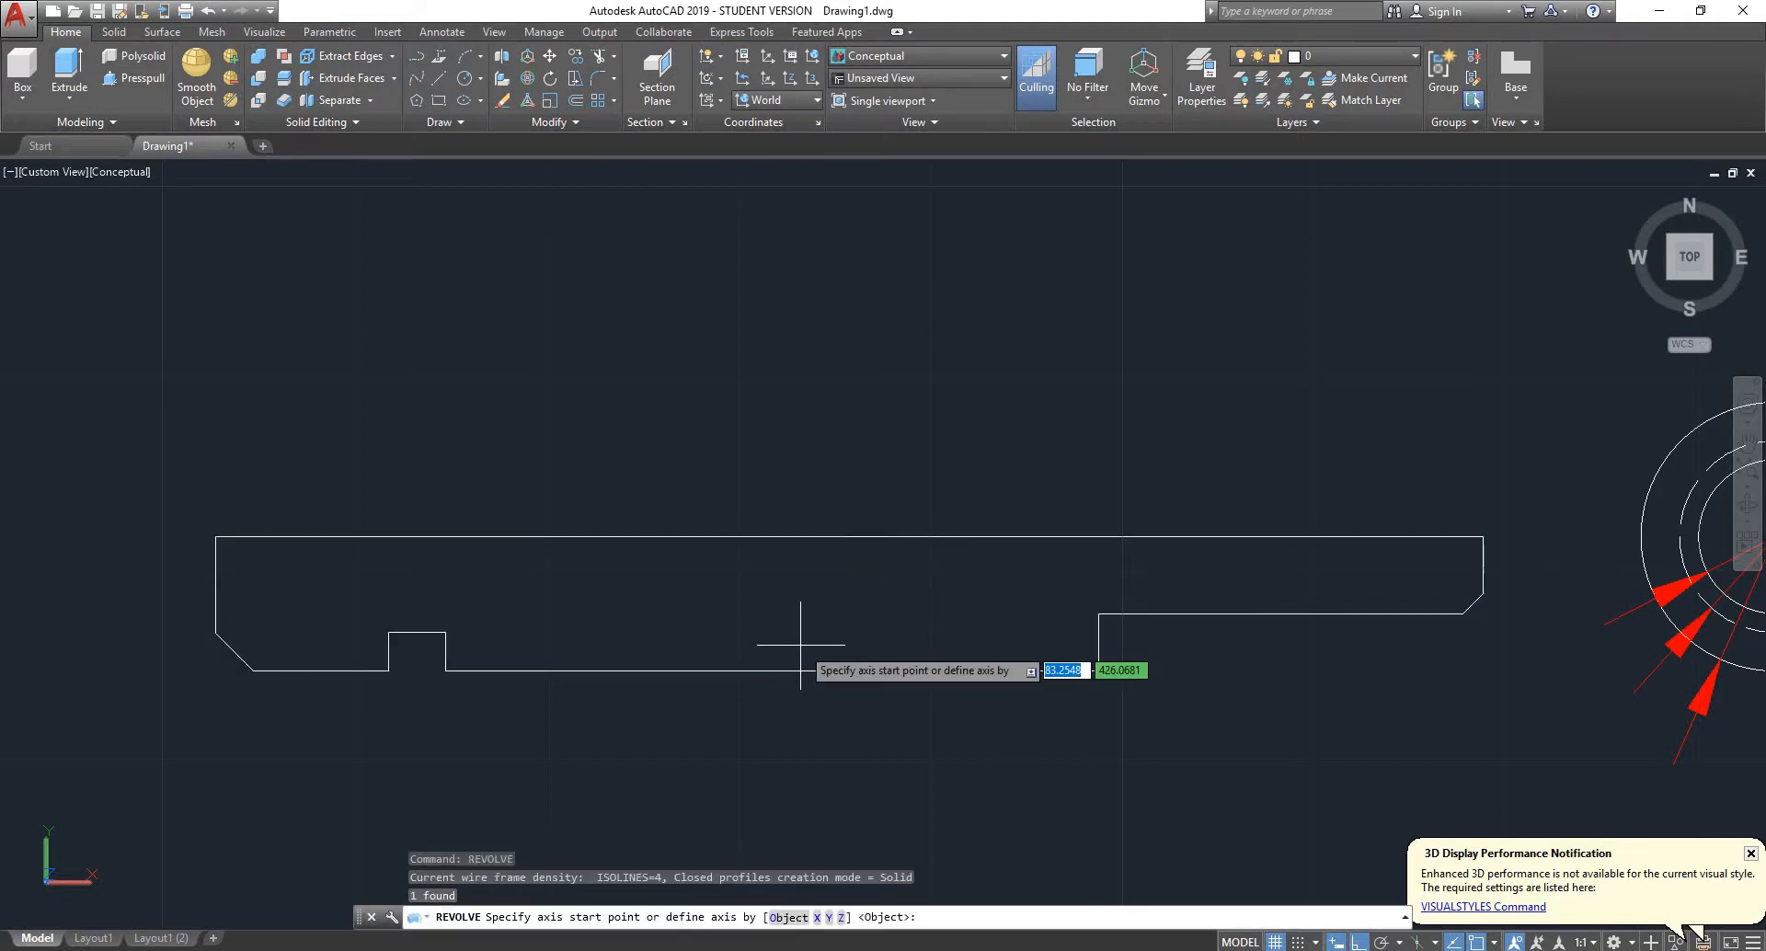
left_click(1482, 535)
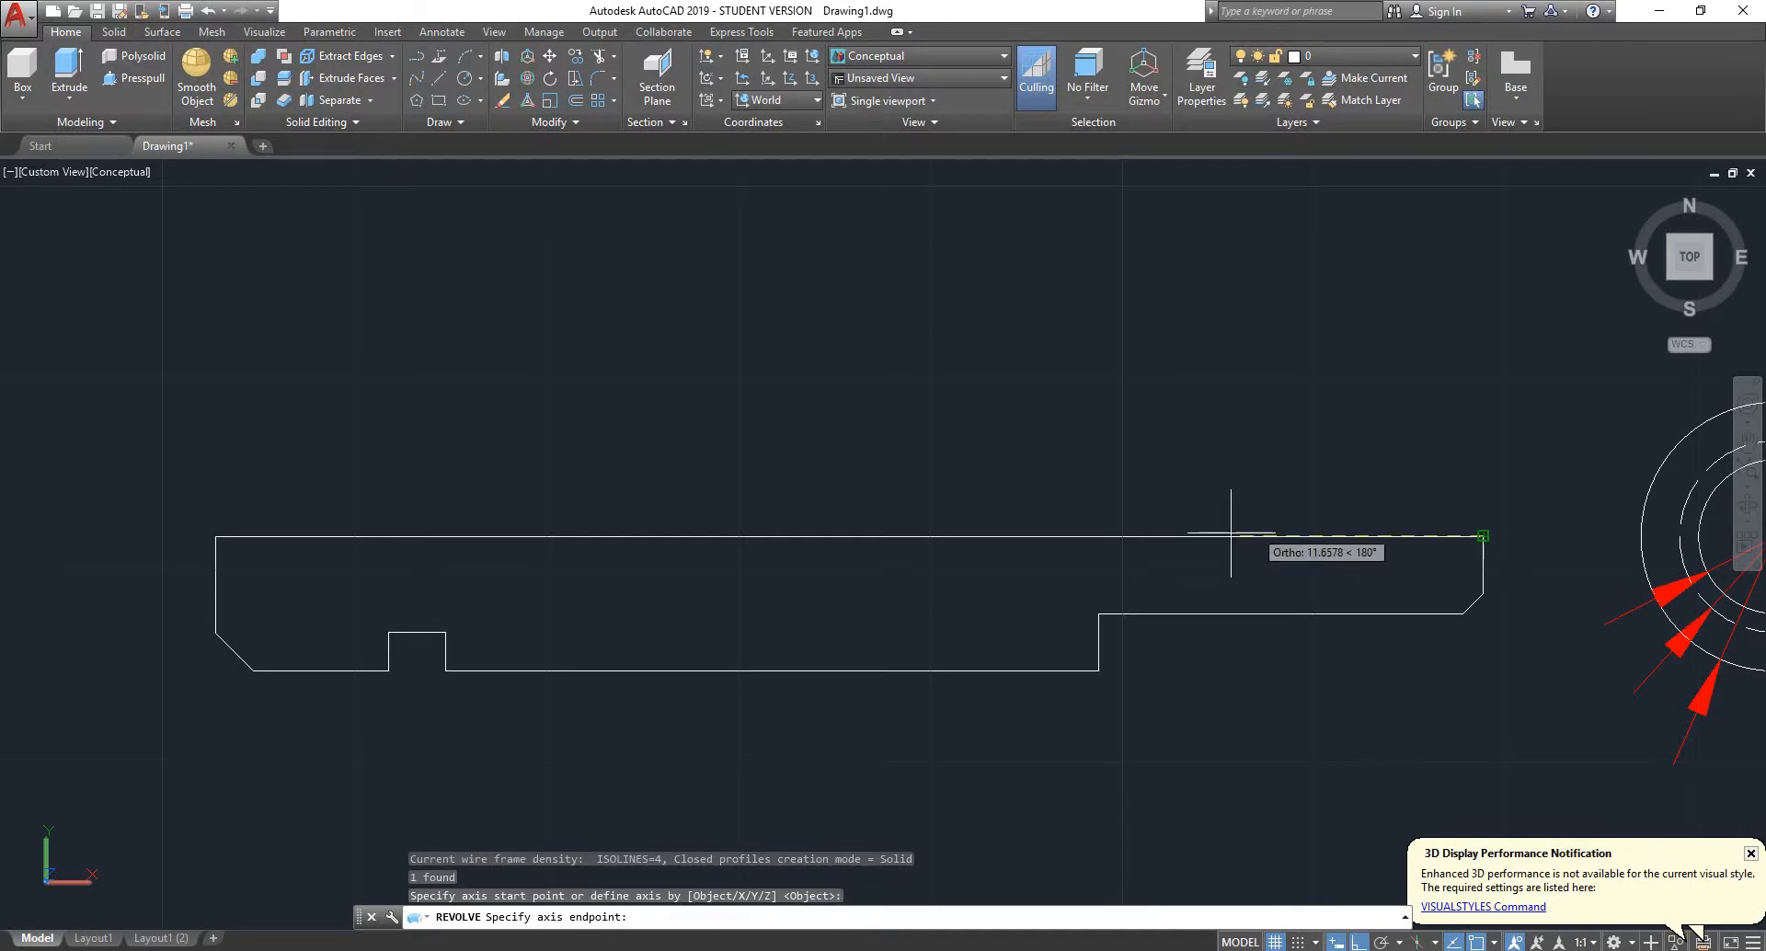
left_click(214, 535)
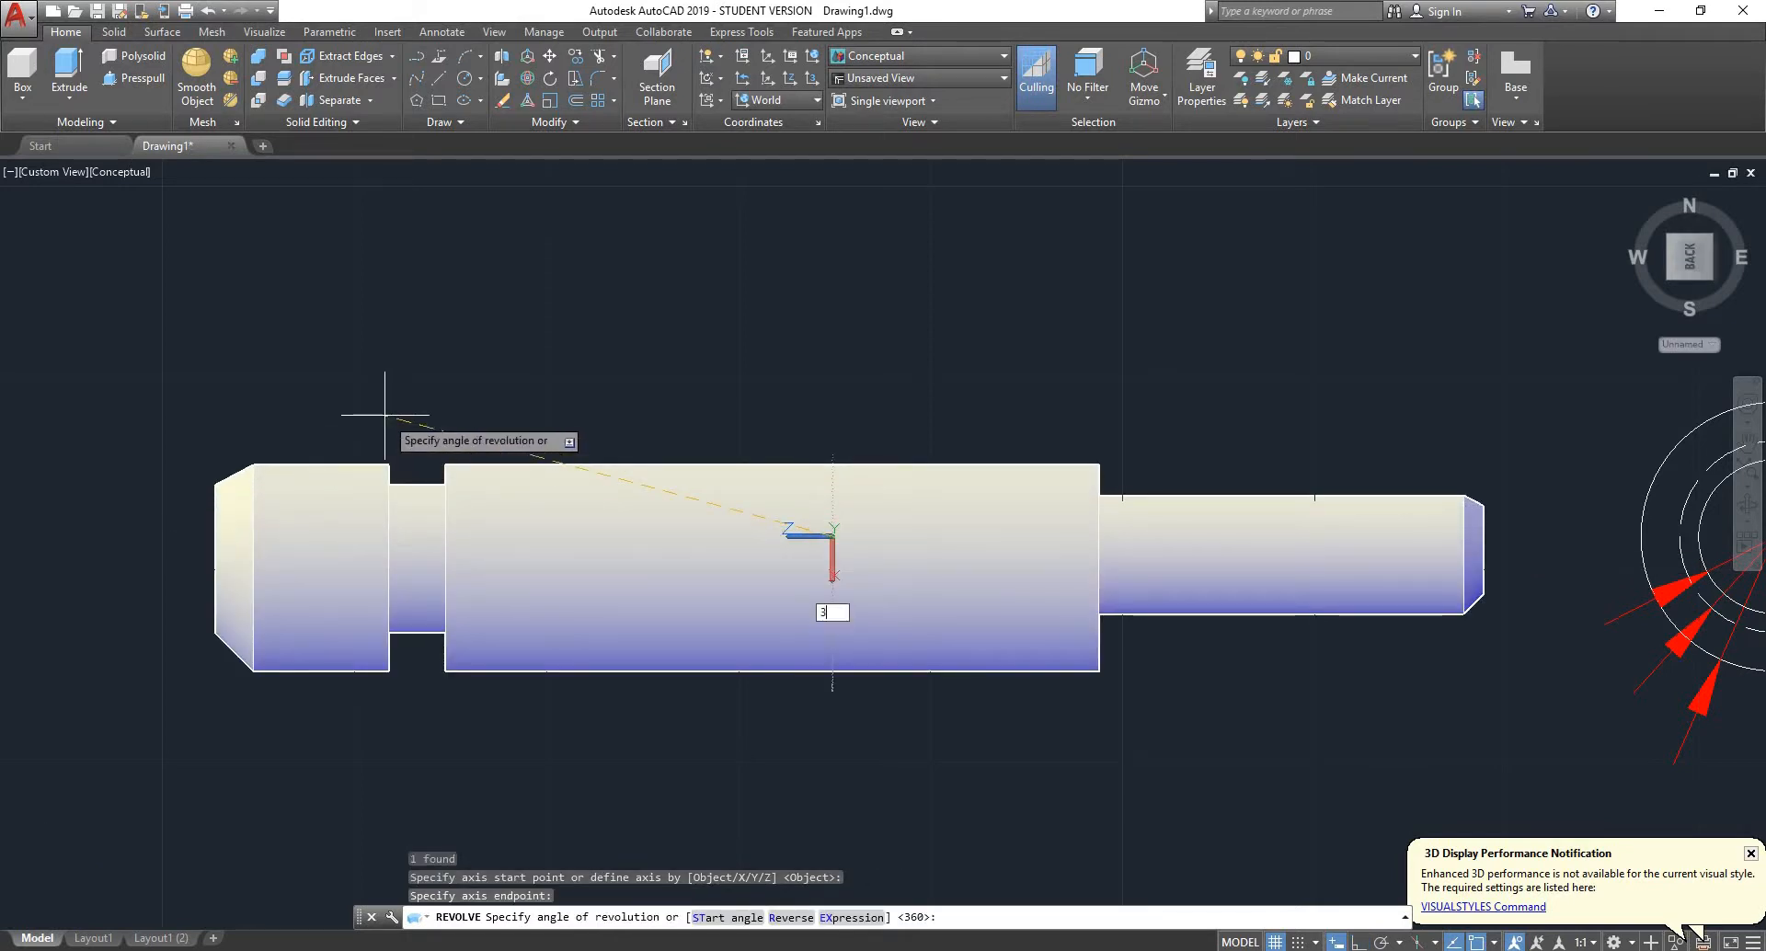
key("Return")
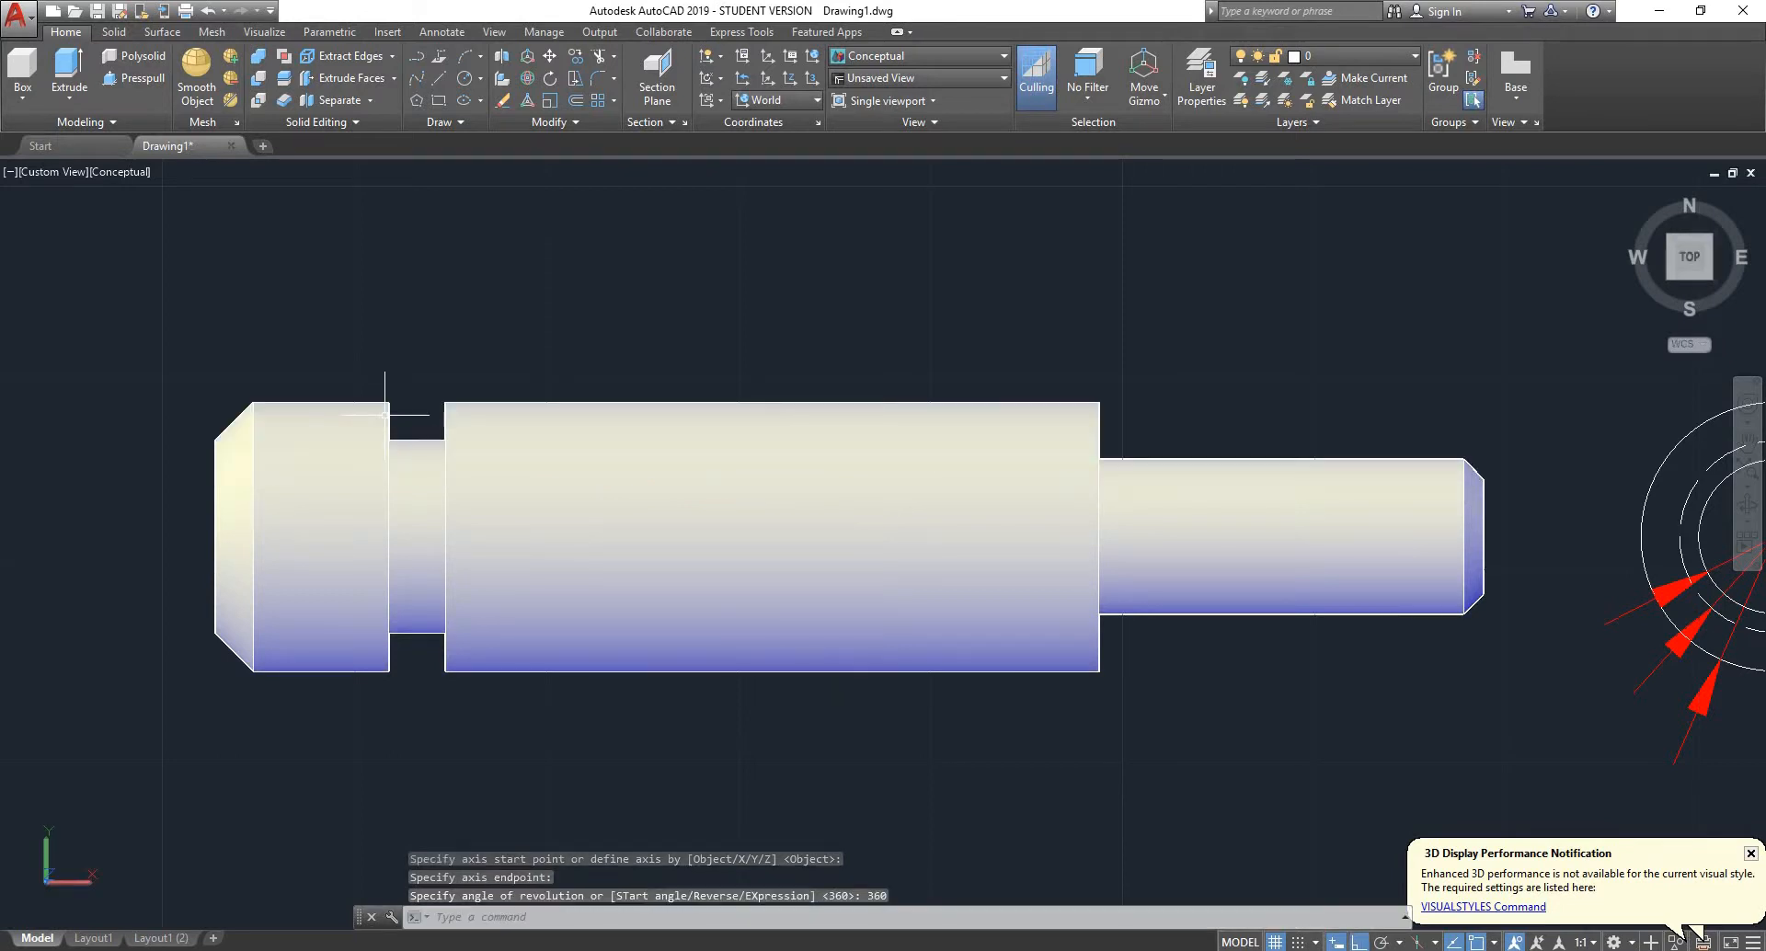
left_click(644, 533)
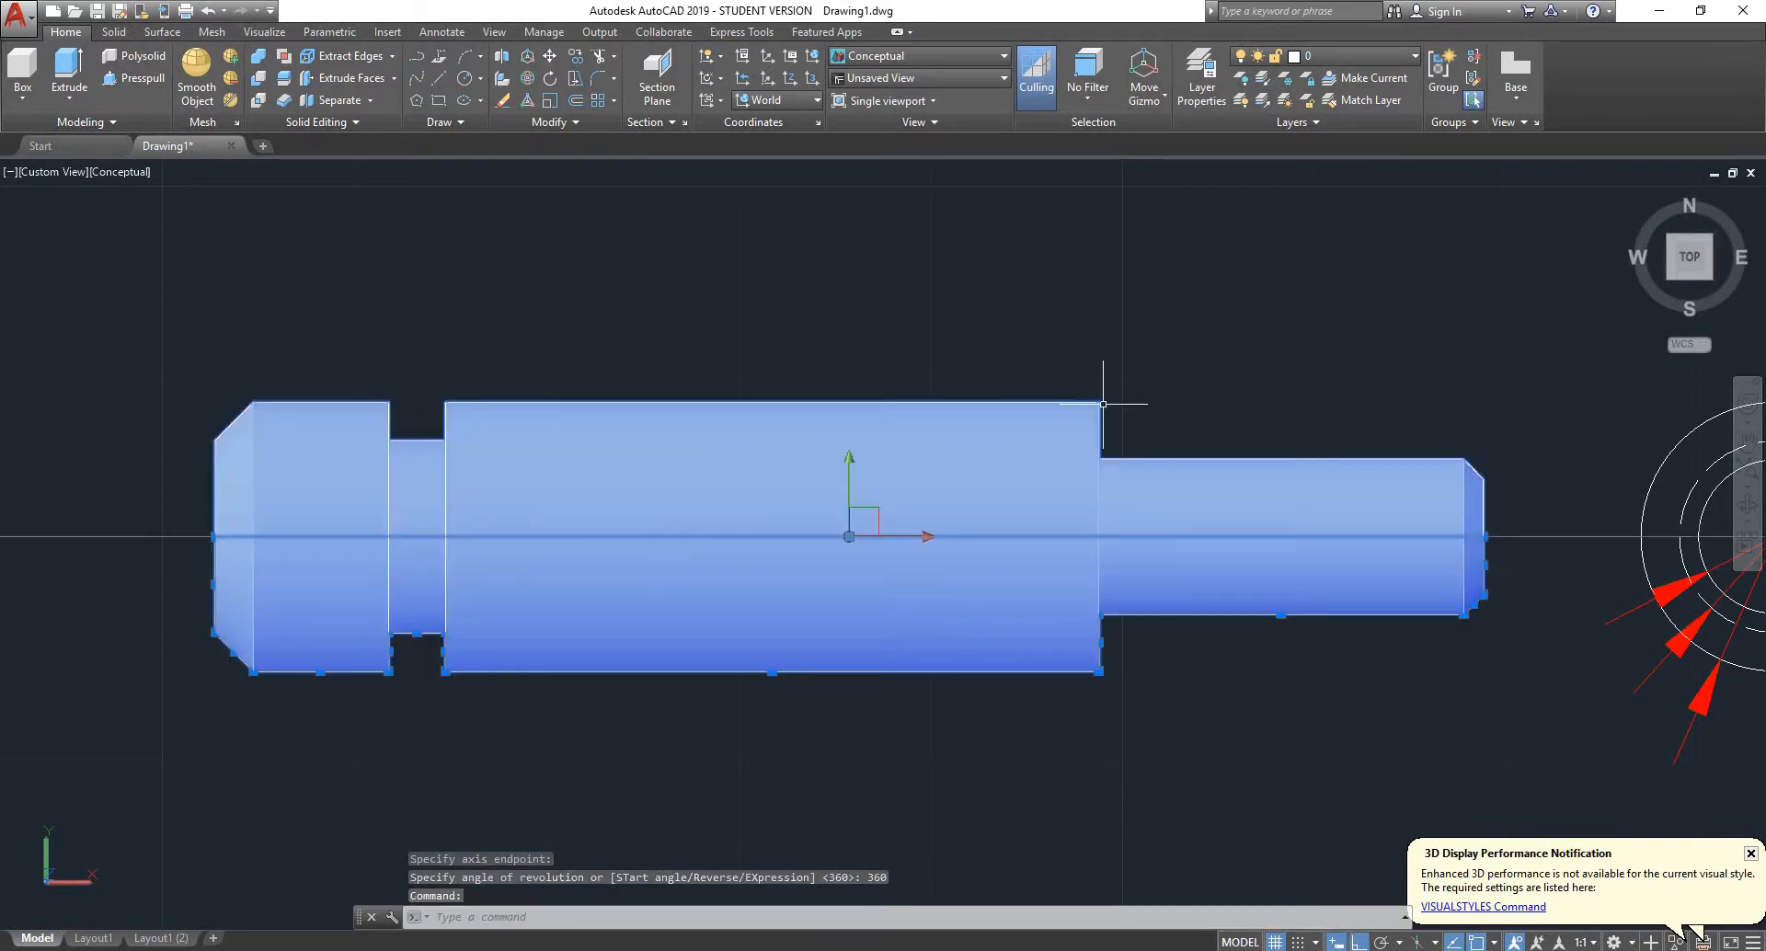
left_click(1671, 276)
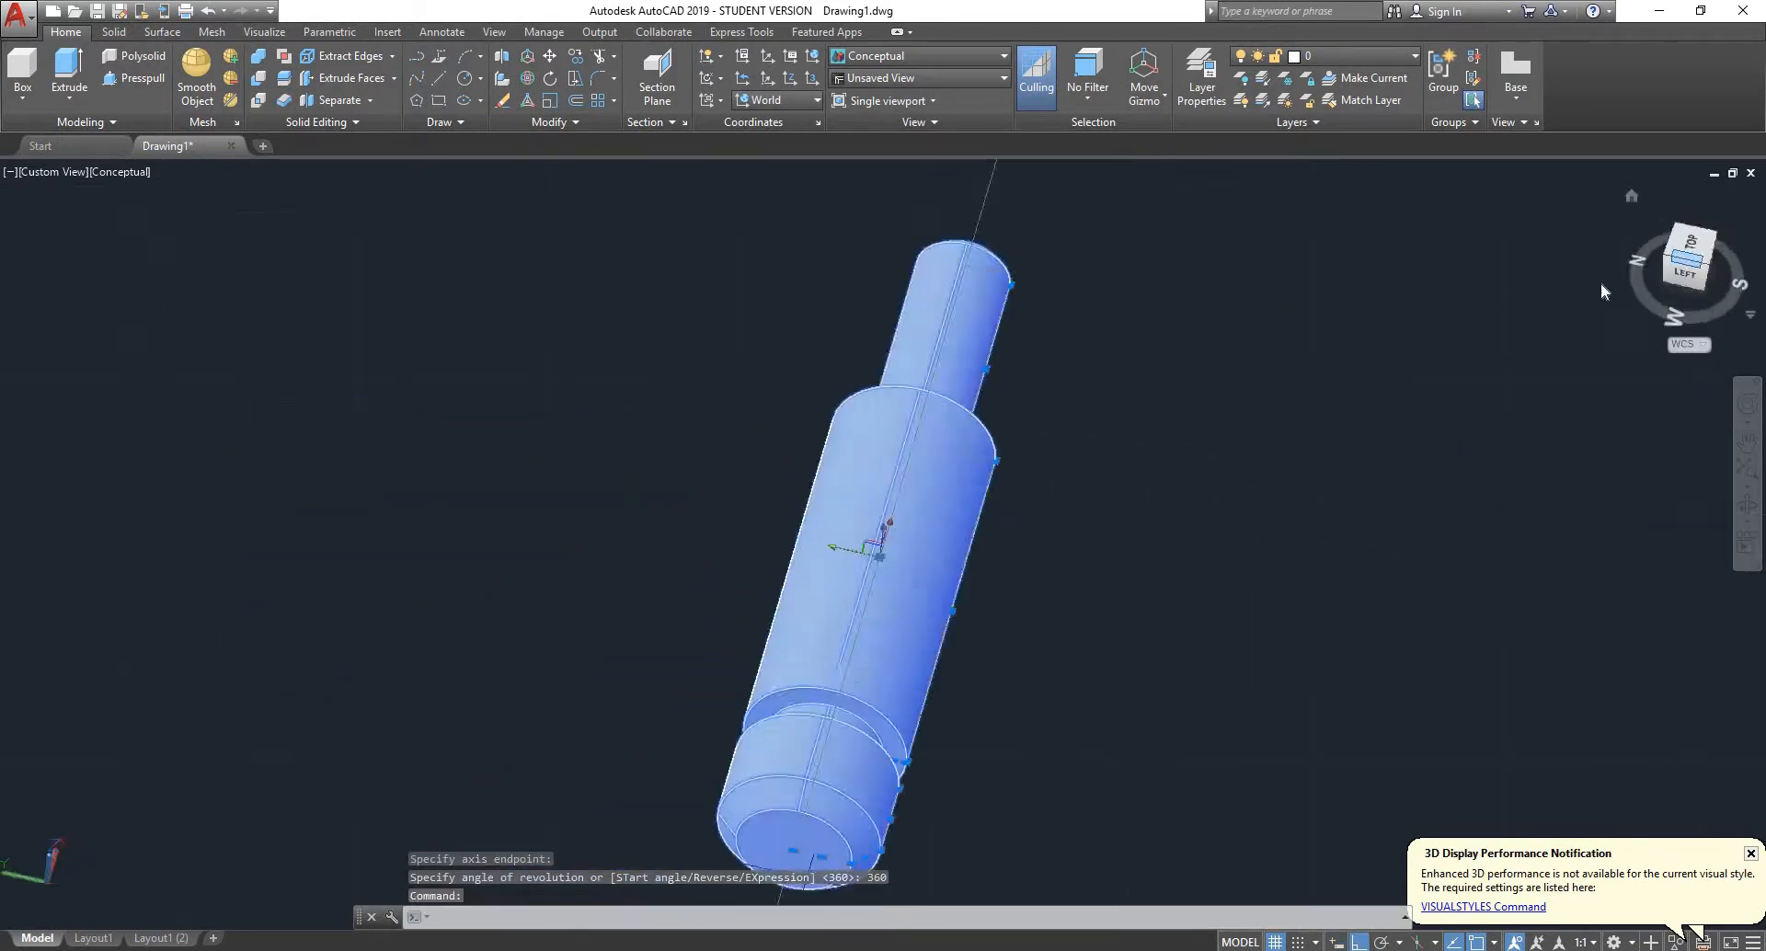
- Inspect the revolved pivot solid from the southwest isometric and tilted 3D views, and clear its selection
left_click(1712, 262)
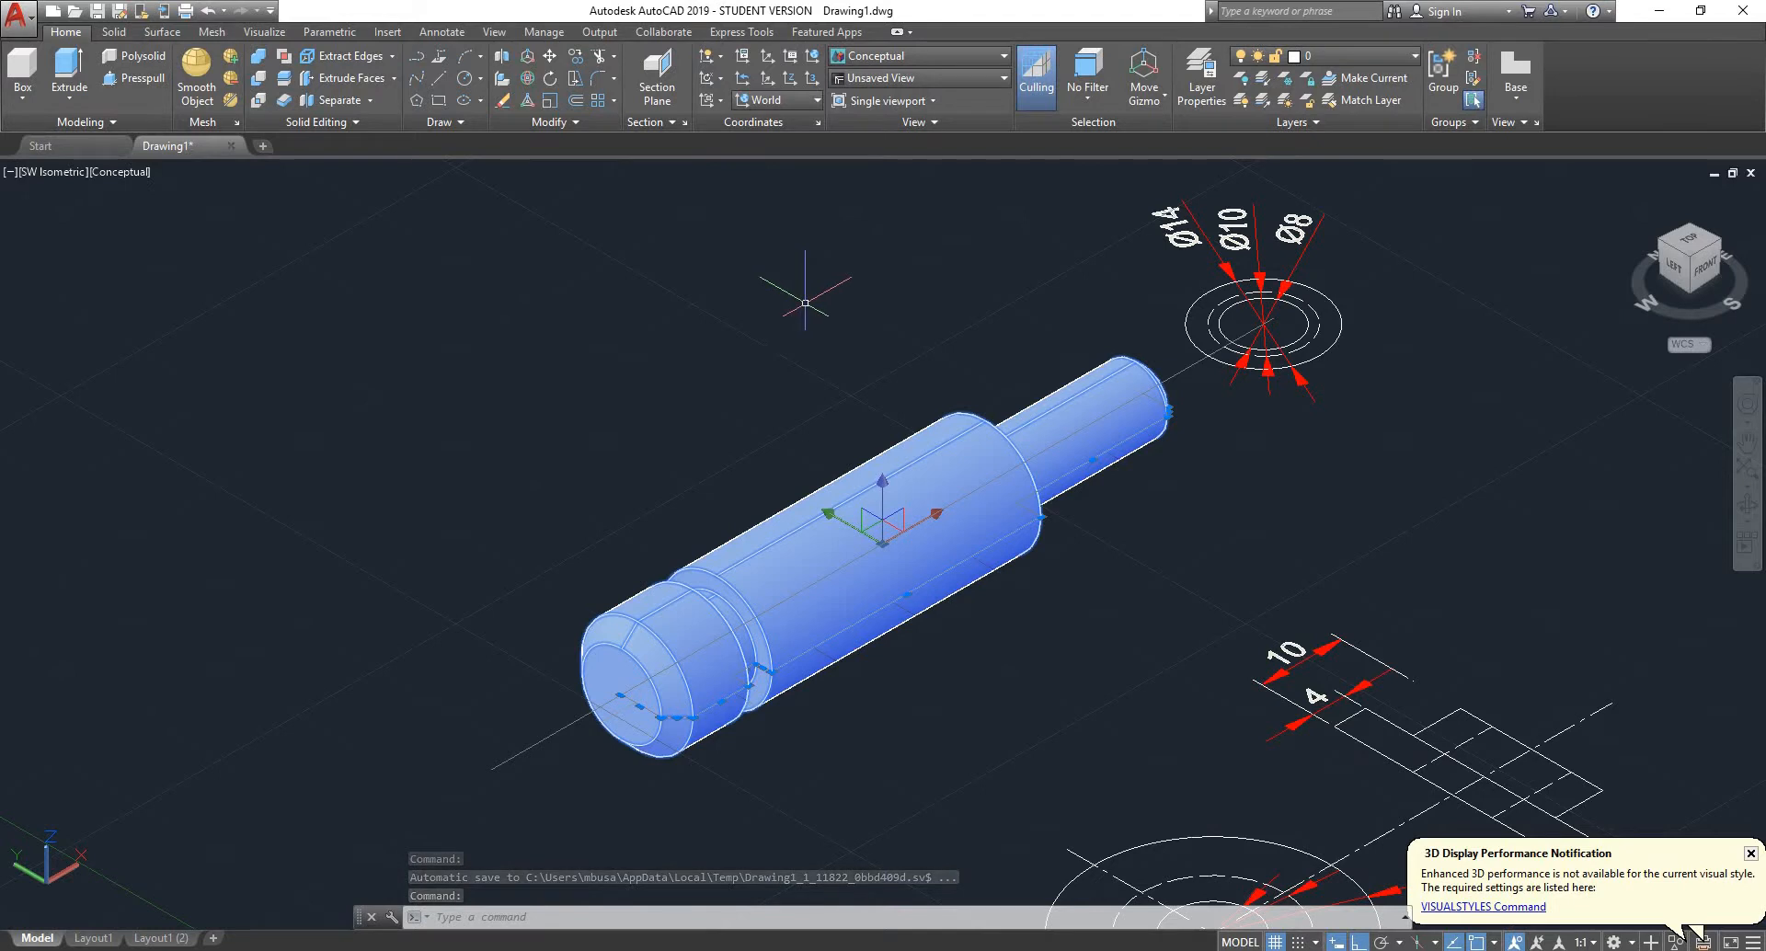
scroll(808, 284, "down", 4)
scroll(915, 217, "up", 3)
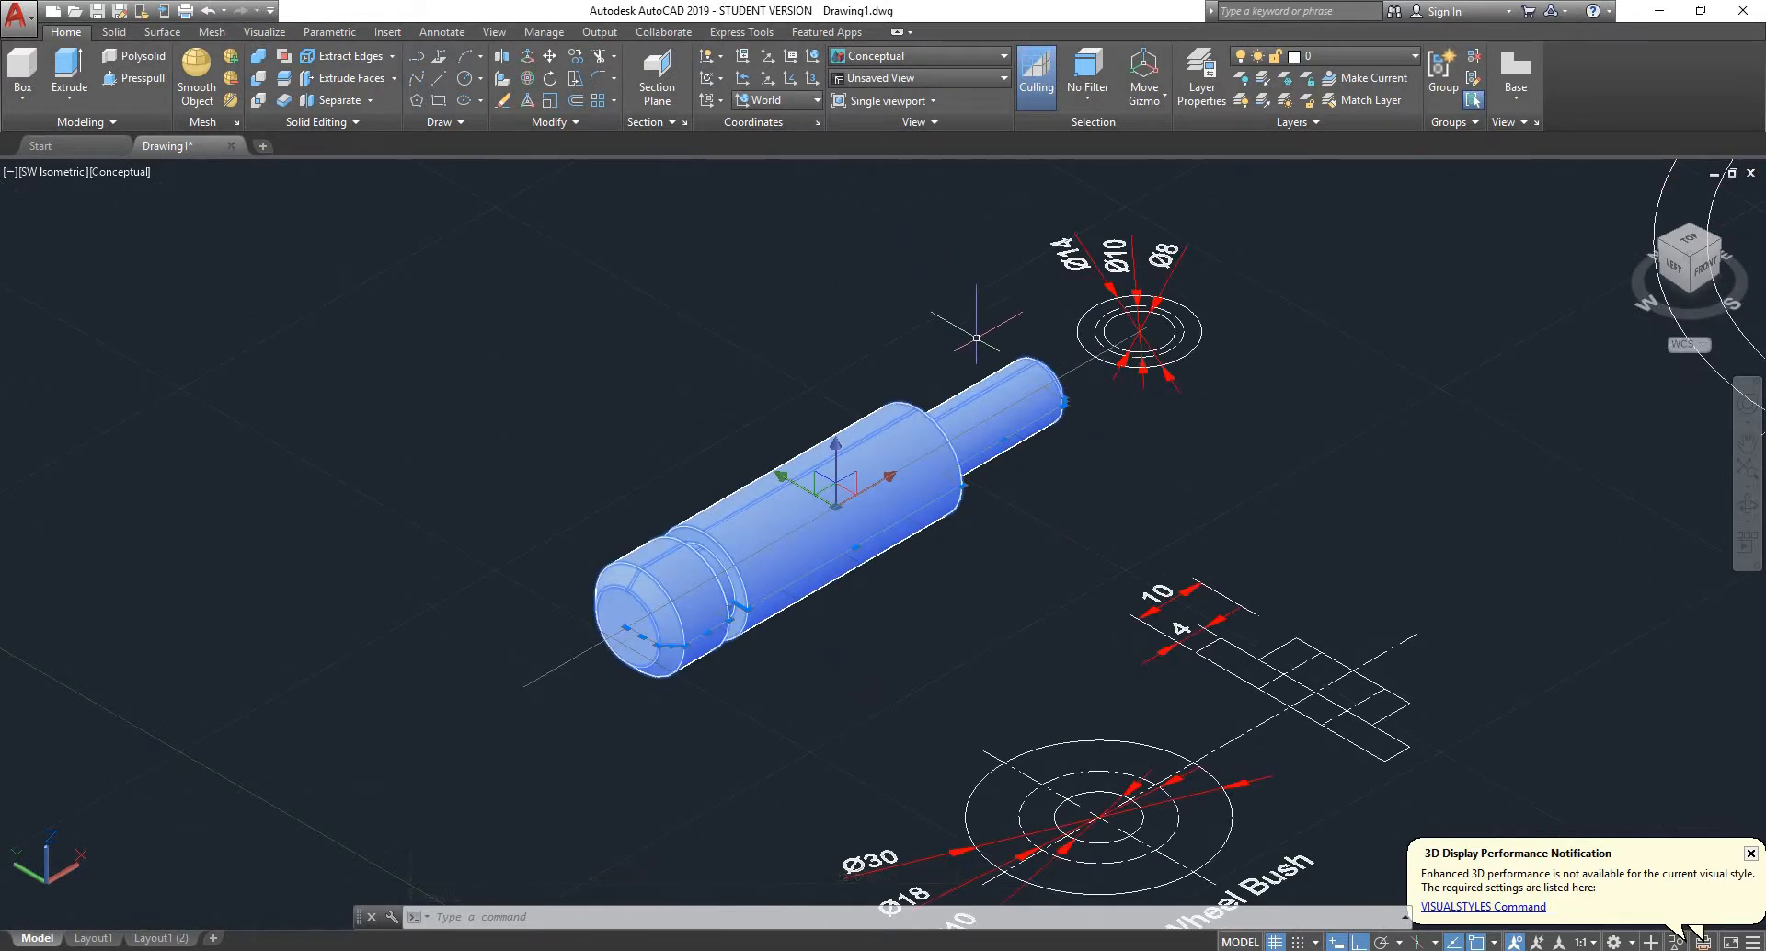
scroll(977, 338, "down", 2)
middle_click_drag(1012, 309, 920, 342, "shift")
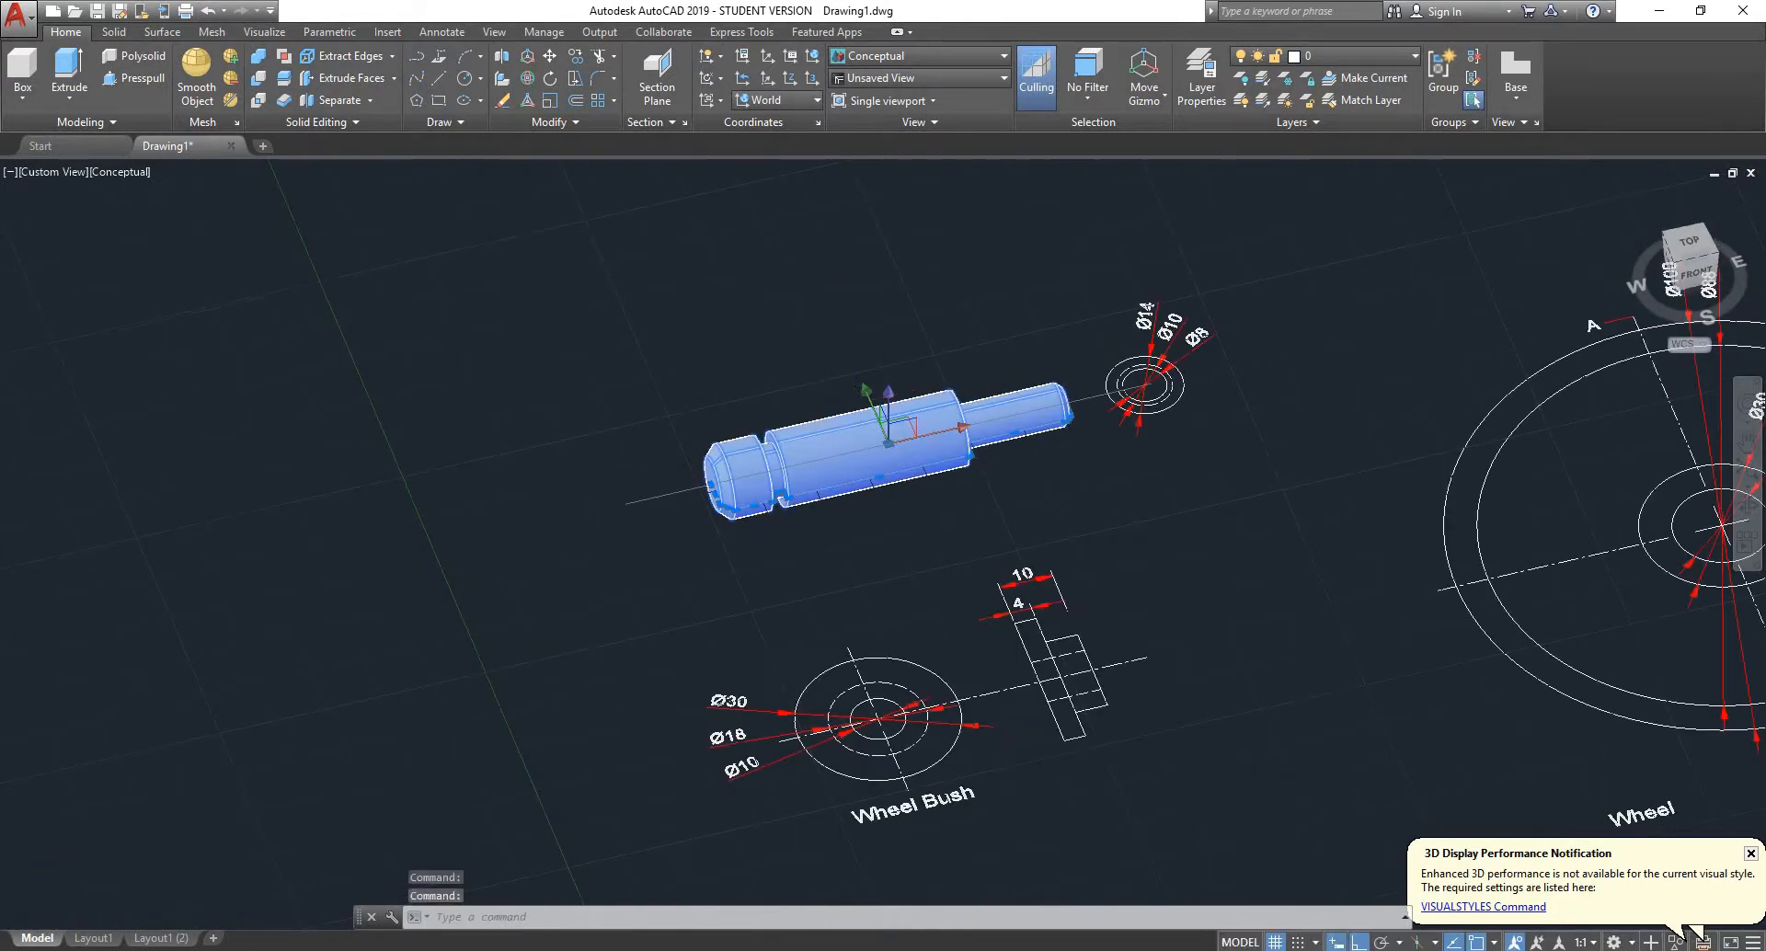
scroll(847, 387, "down", 1)
scroll(949, 380, "up", 2)
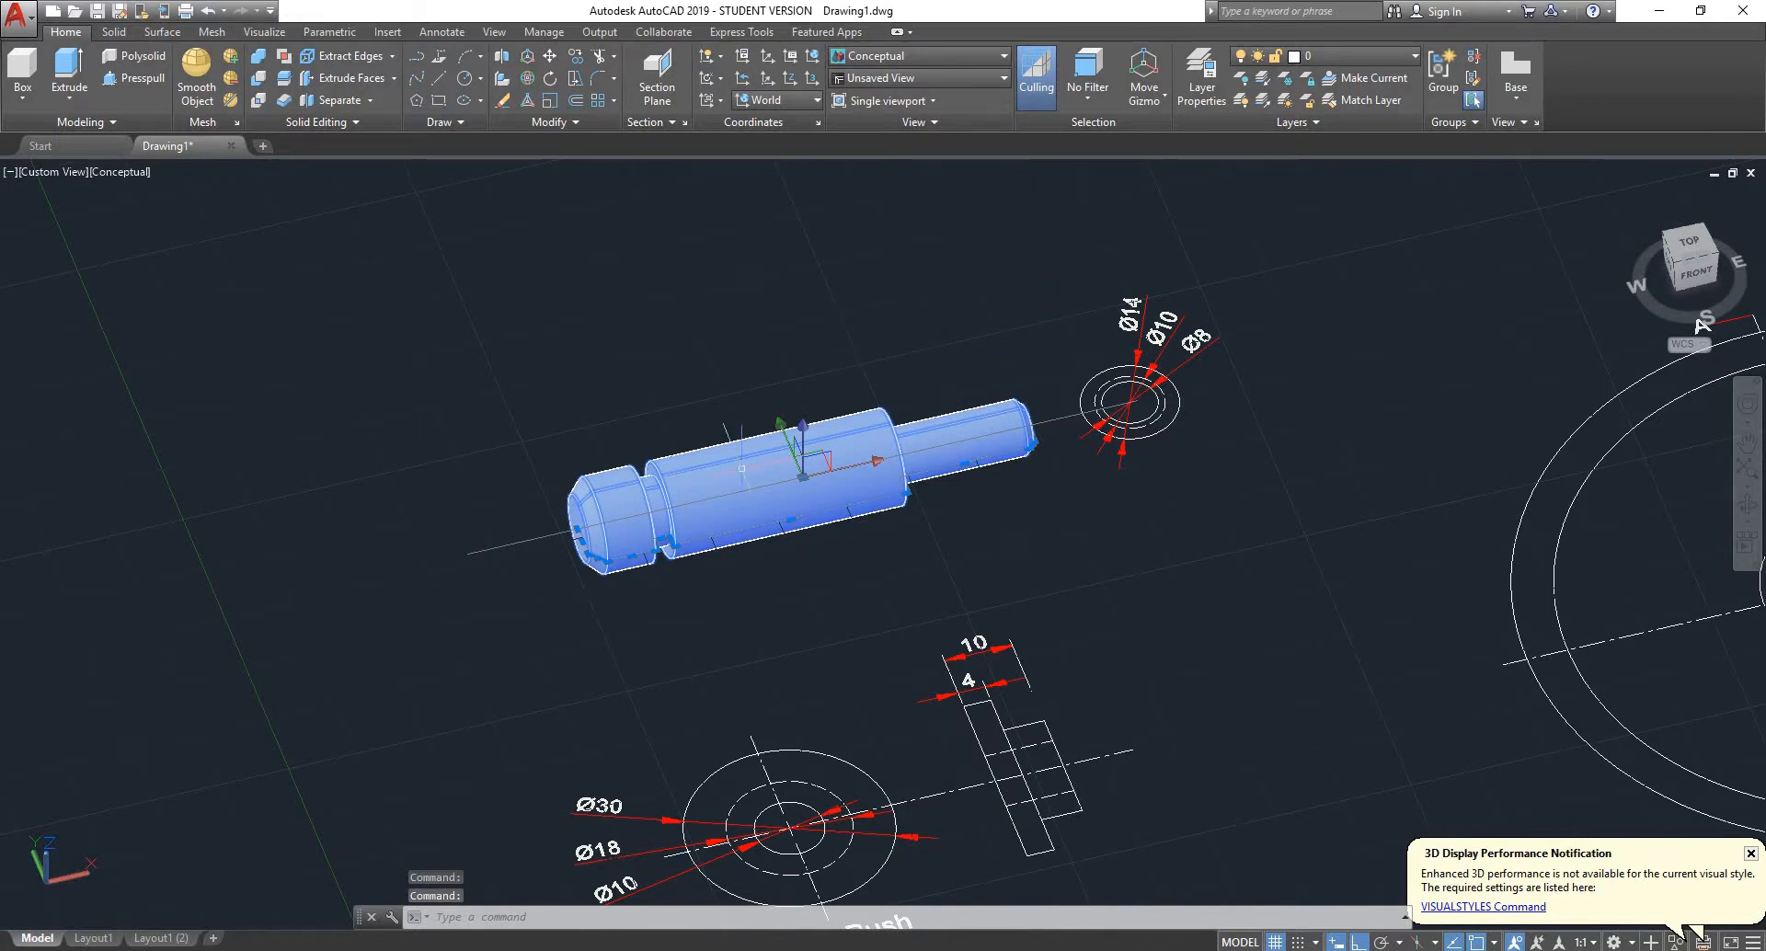
scroll(737, 464, "down", 3)
key("Escape")
scroll(809, 478, "up", 5)
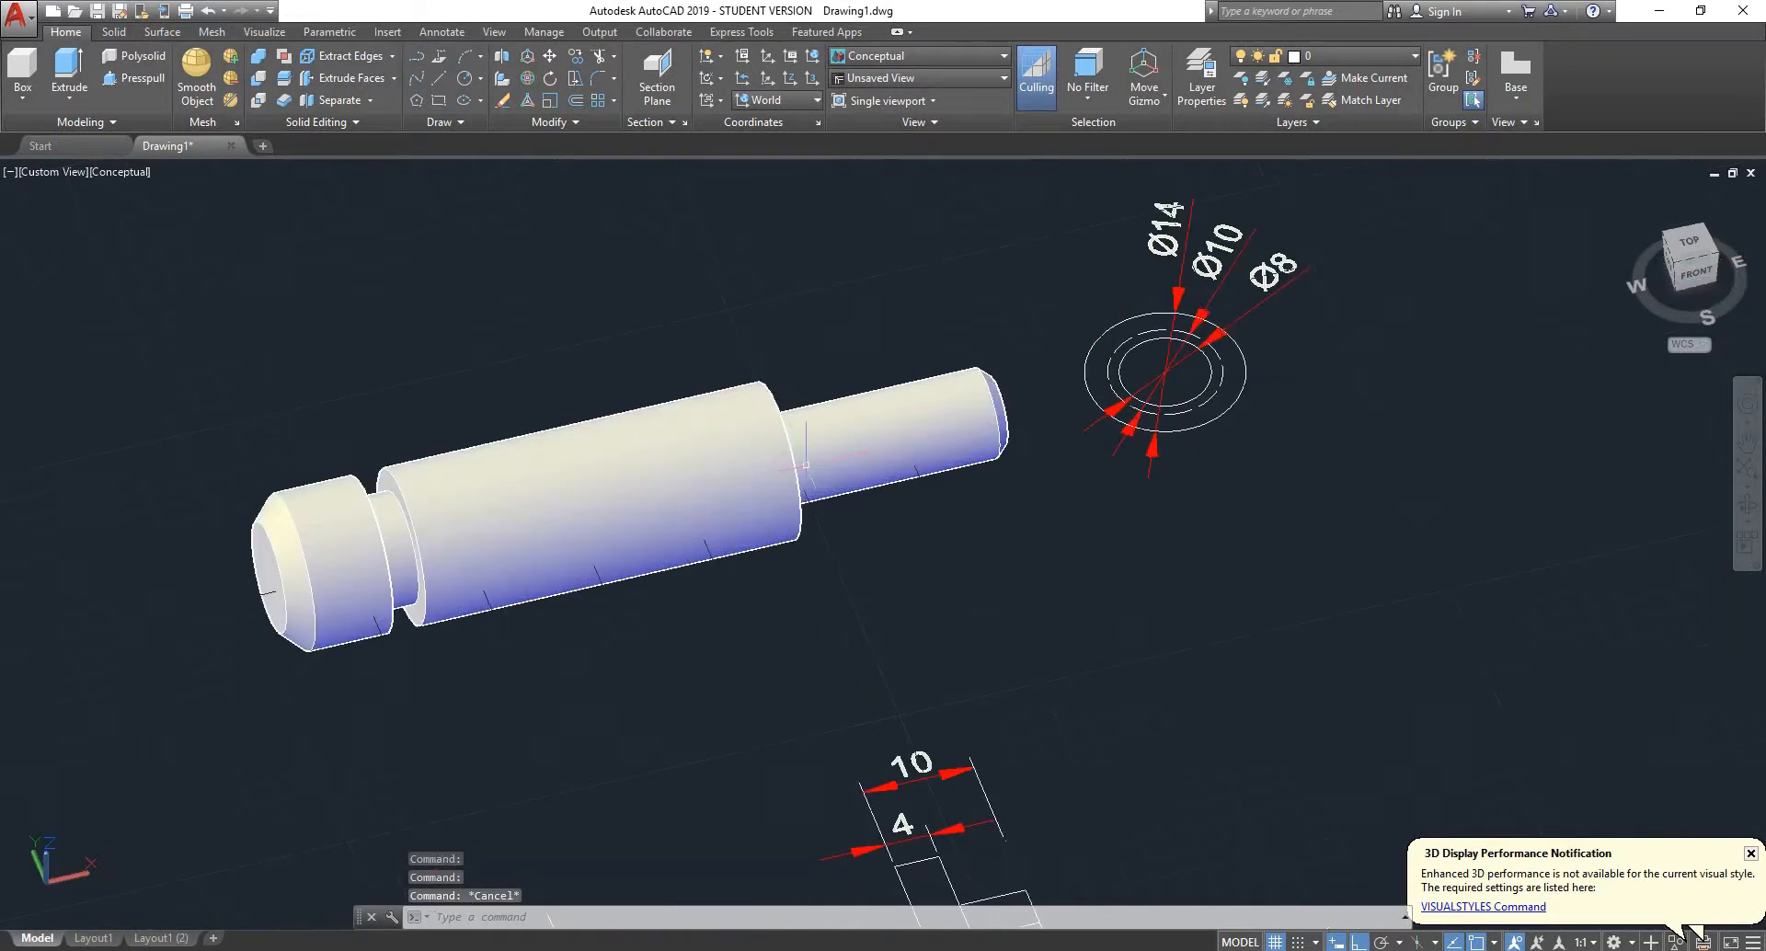
- Examine the wheel and wheel bush drawings next to the pivot solid
scroll(644, 456, "down", 7)
scroll(938, 414, "up", 3)
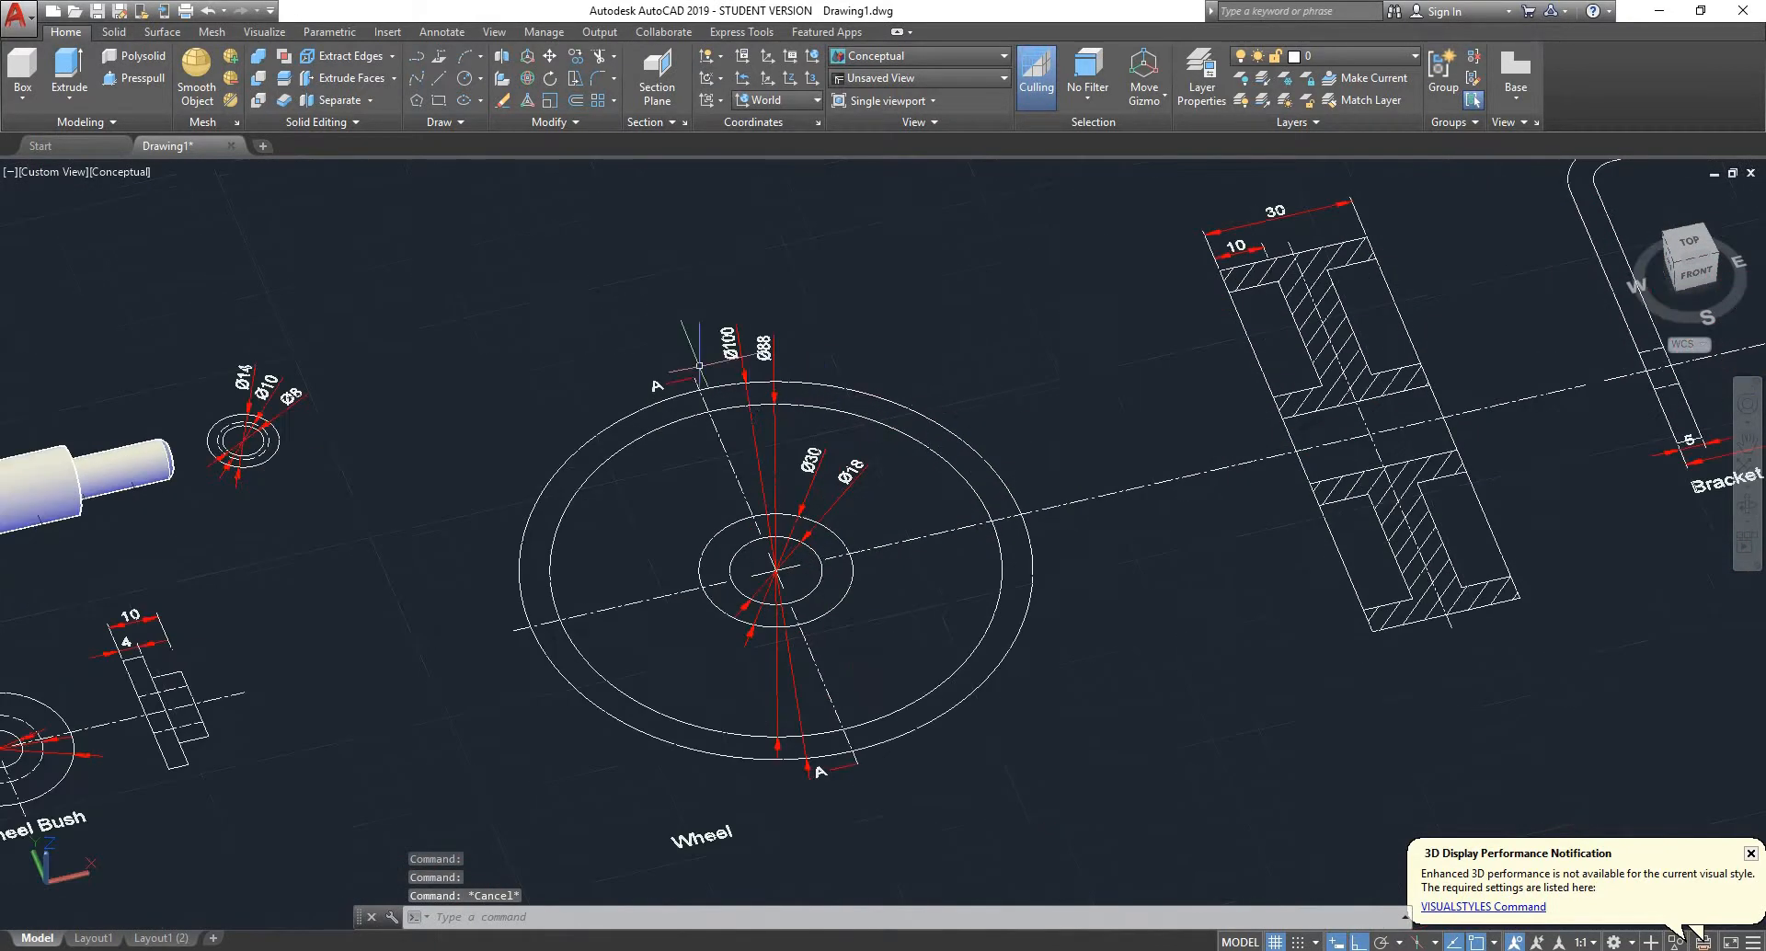
scroll(811, 310, "up", 2)
scroll(811, 310, "down", 2)
middle_click_drag(811, 310, 895, 368, "shift")
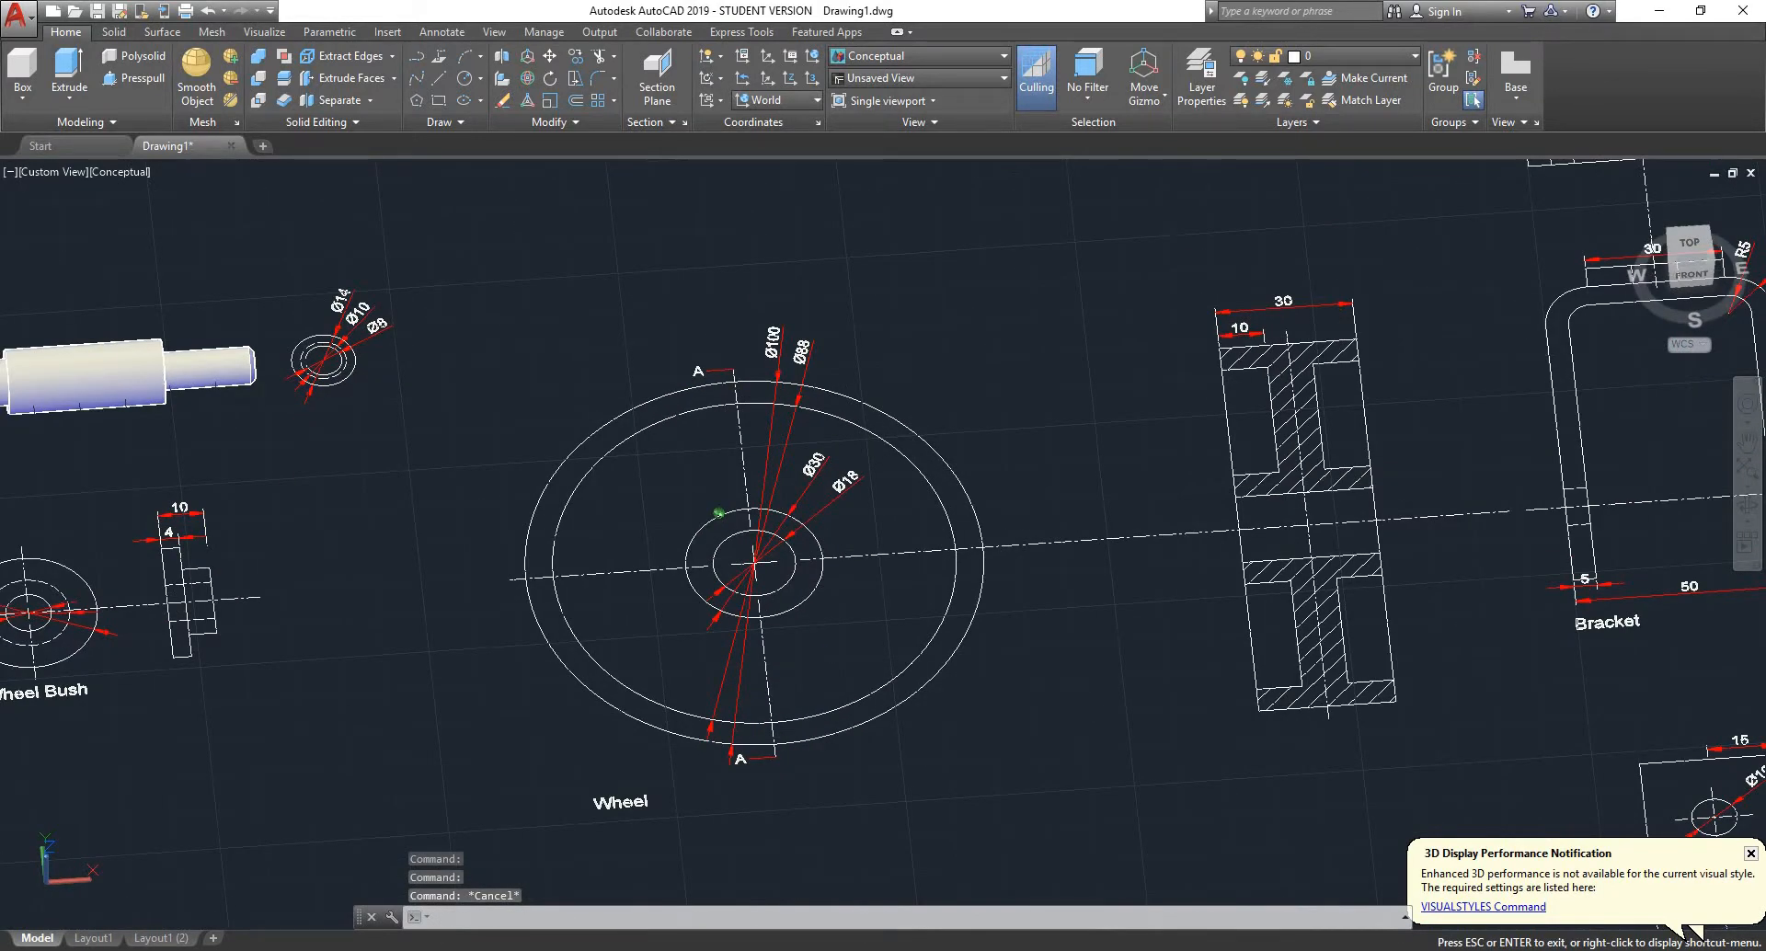
scroll(895, 368, "down", 1)
scroll(920, 368, "up", 4)
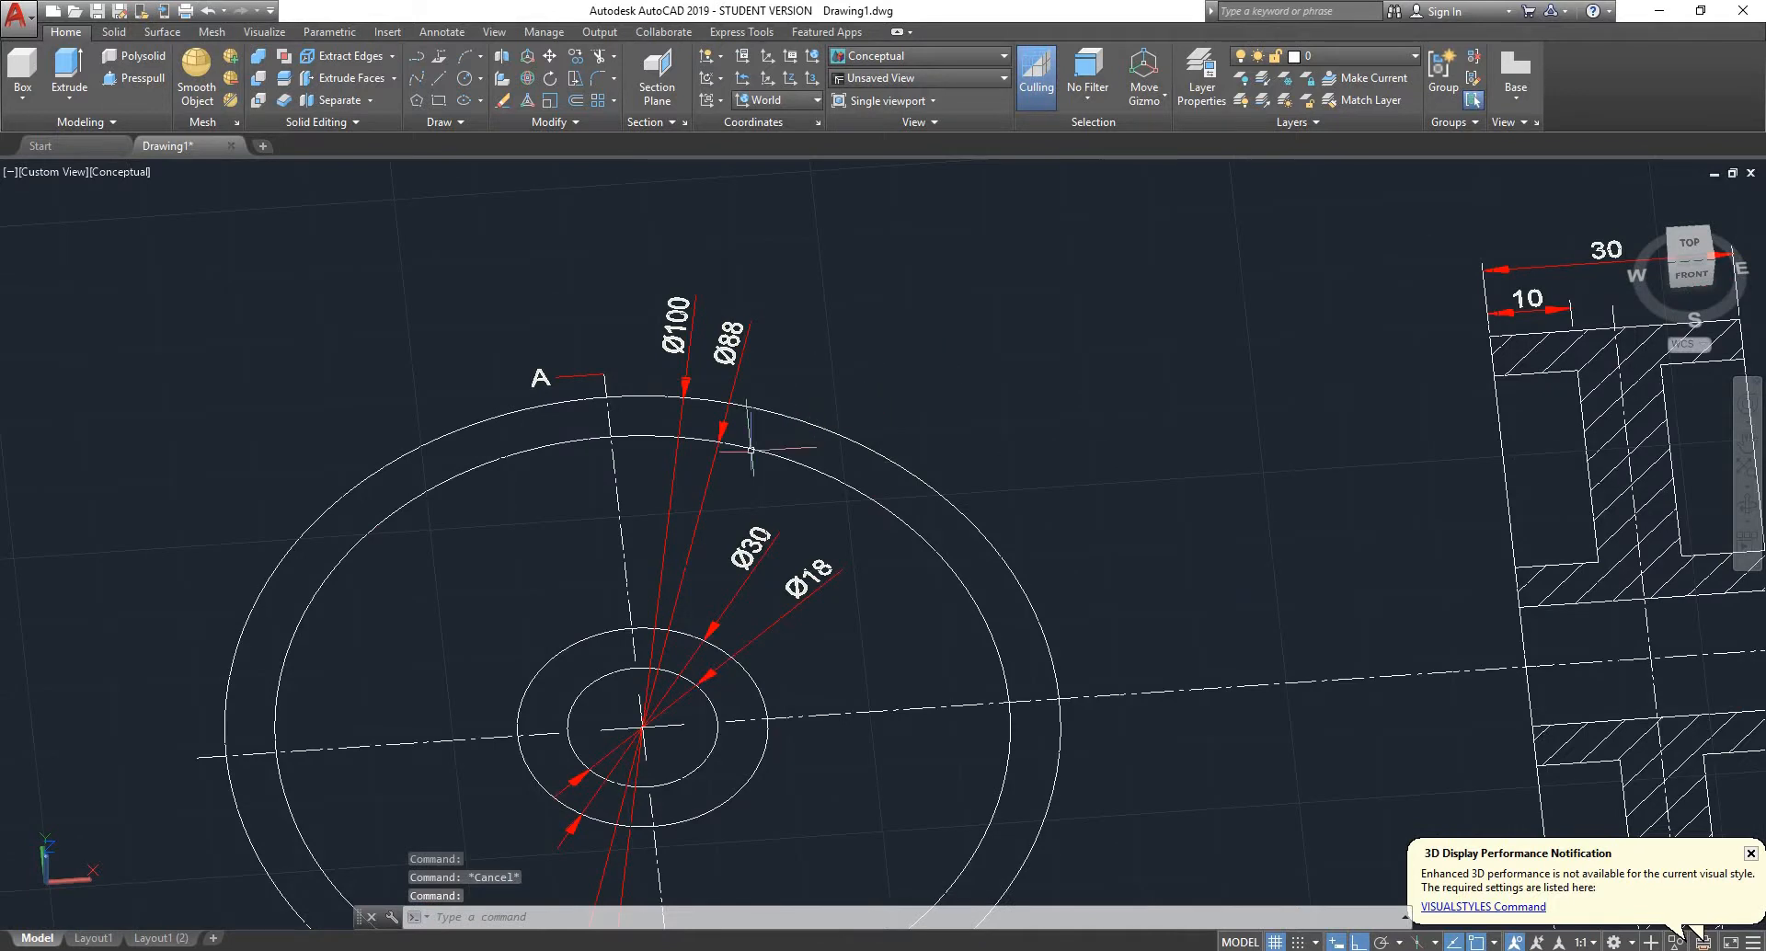
scroll(1009, 414, "down", 4)
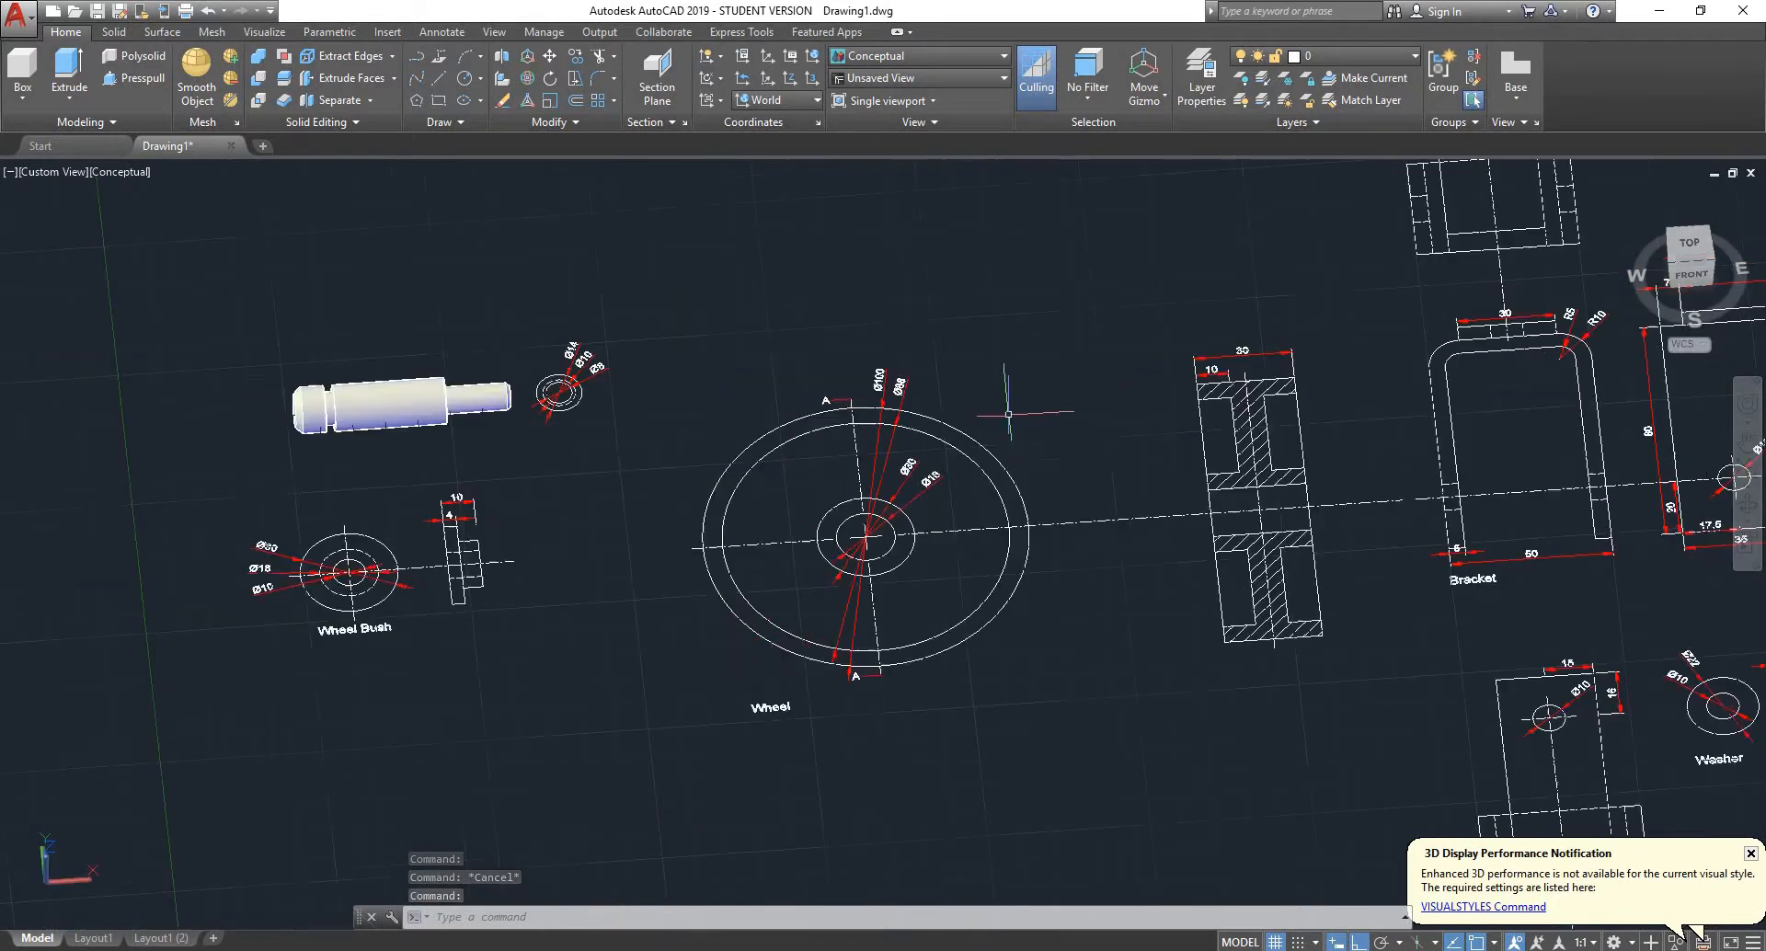
scroll(1009, 413, "up", 2)
scroll(1009, 414, "down", 3)
scroll(910, 452, "up", 3)
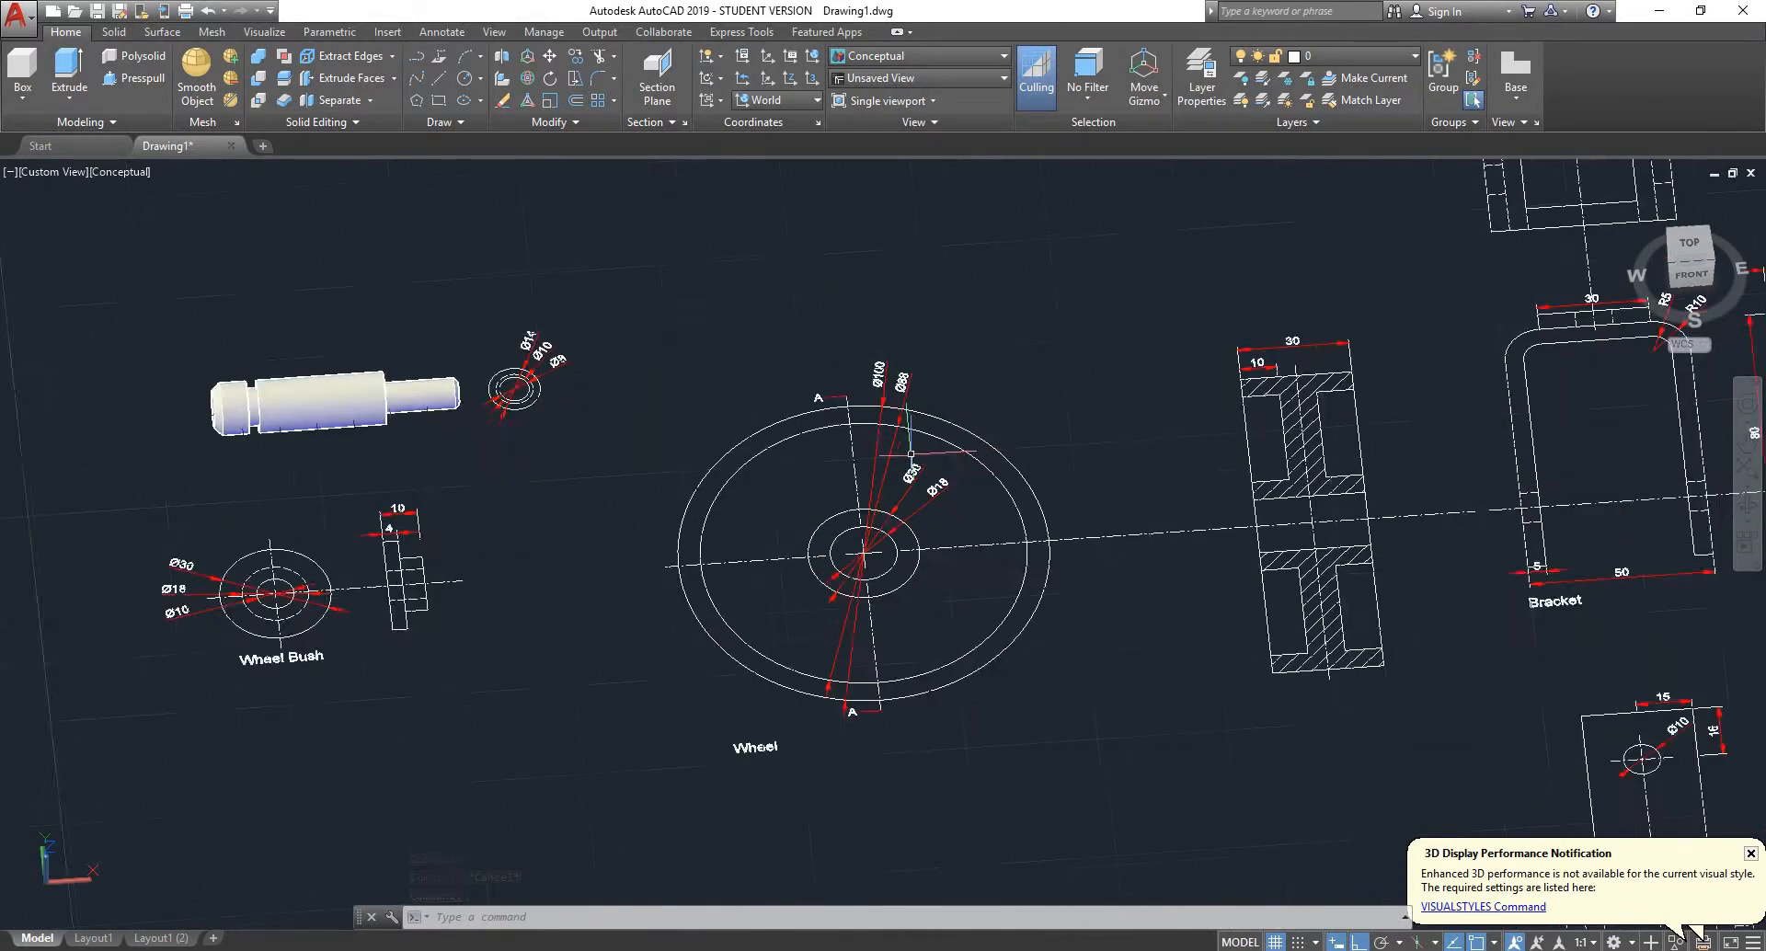
scroll(911, 452, "up", 1)
scroll(473, 487, "down", 3)
scroll(218, 577, "up", 5)
scroll(881, 324, "up", 1)
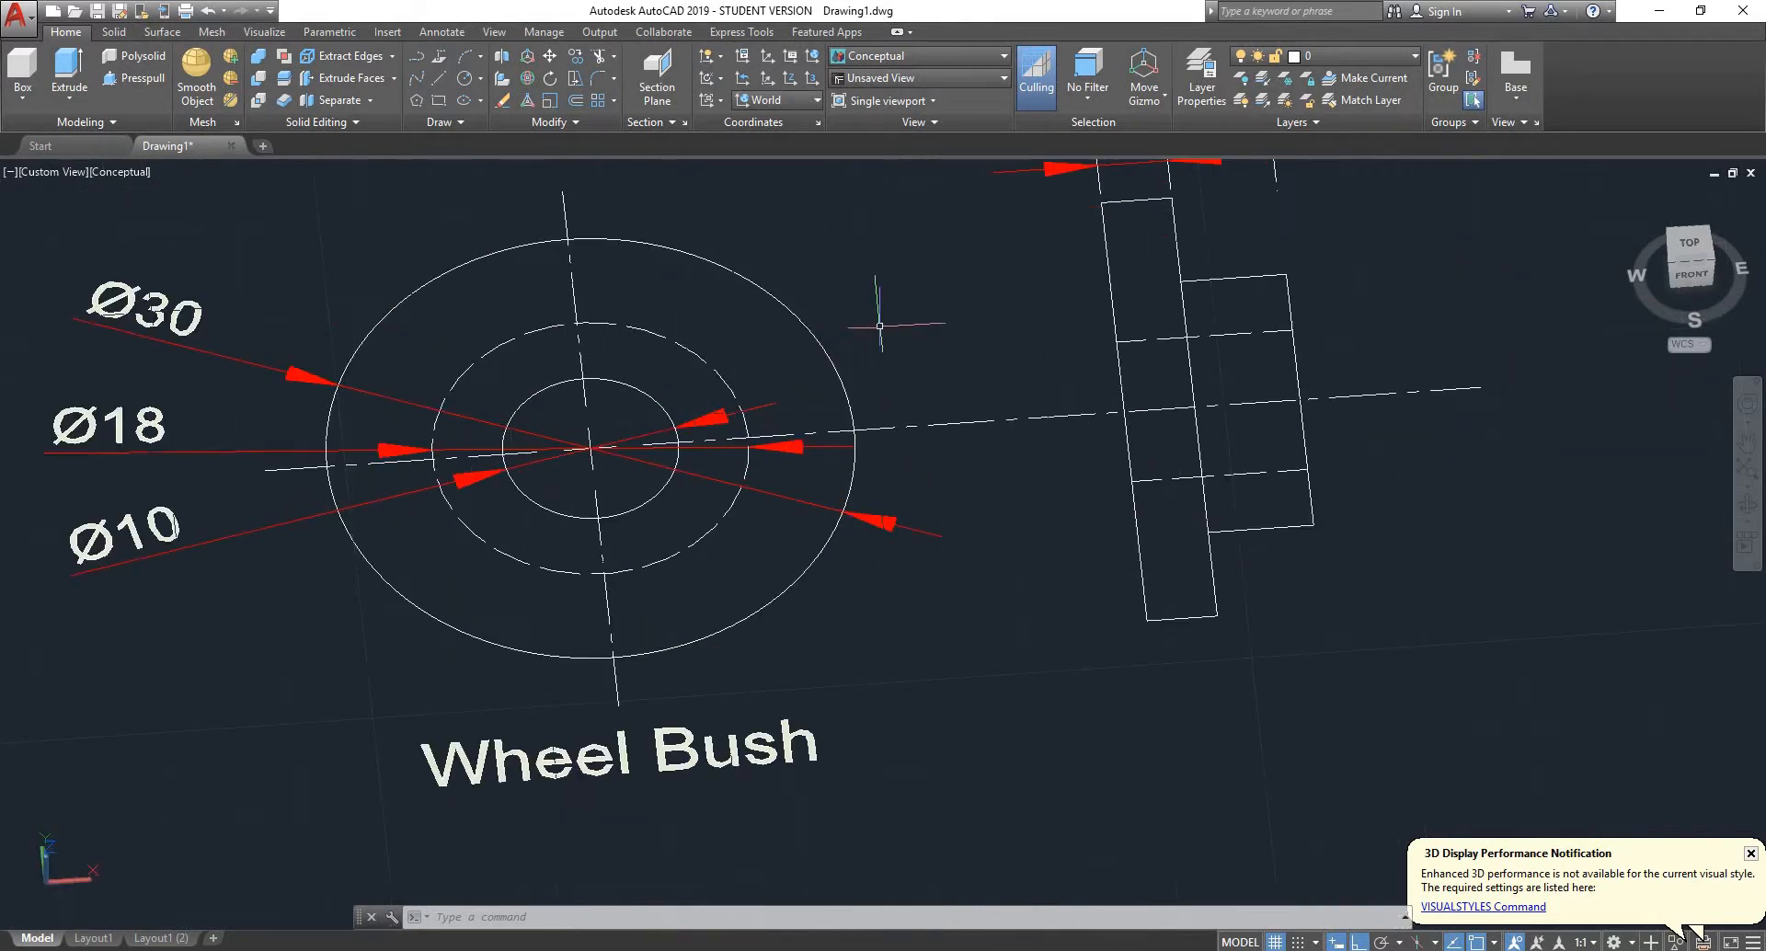
scroll(834, 328, "down", 4)
- Restore the top view and delete the centre lines of the upper wheel bush drawing
left_click(1691, 250)
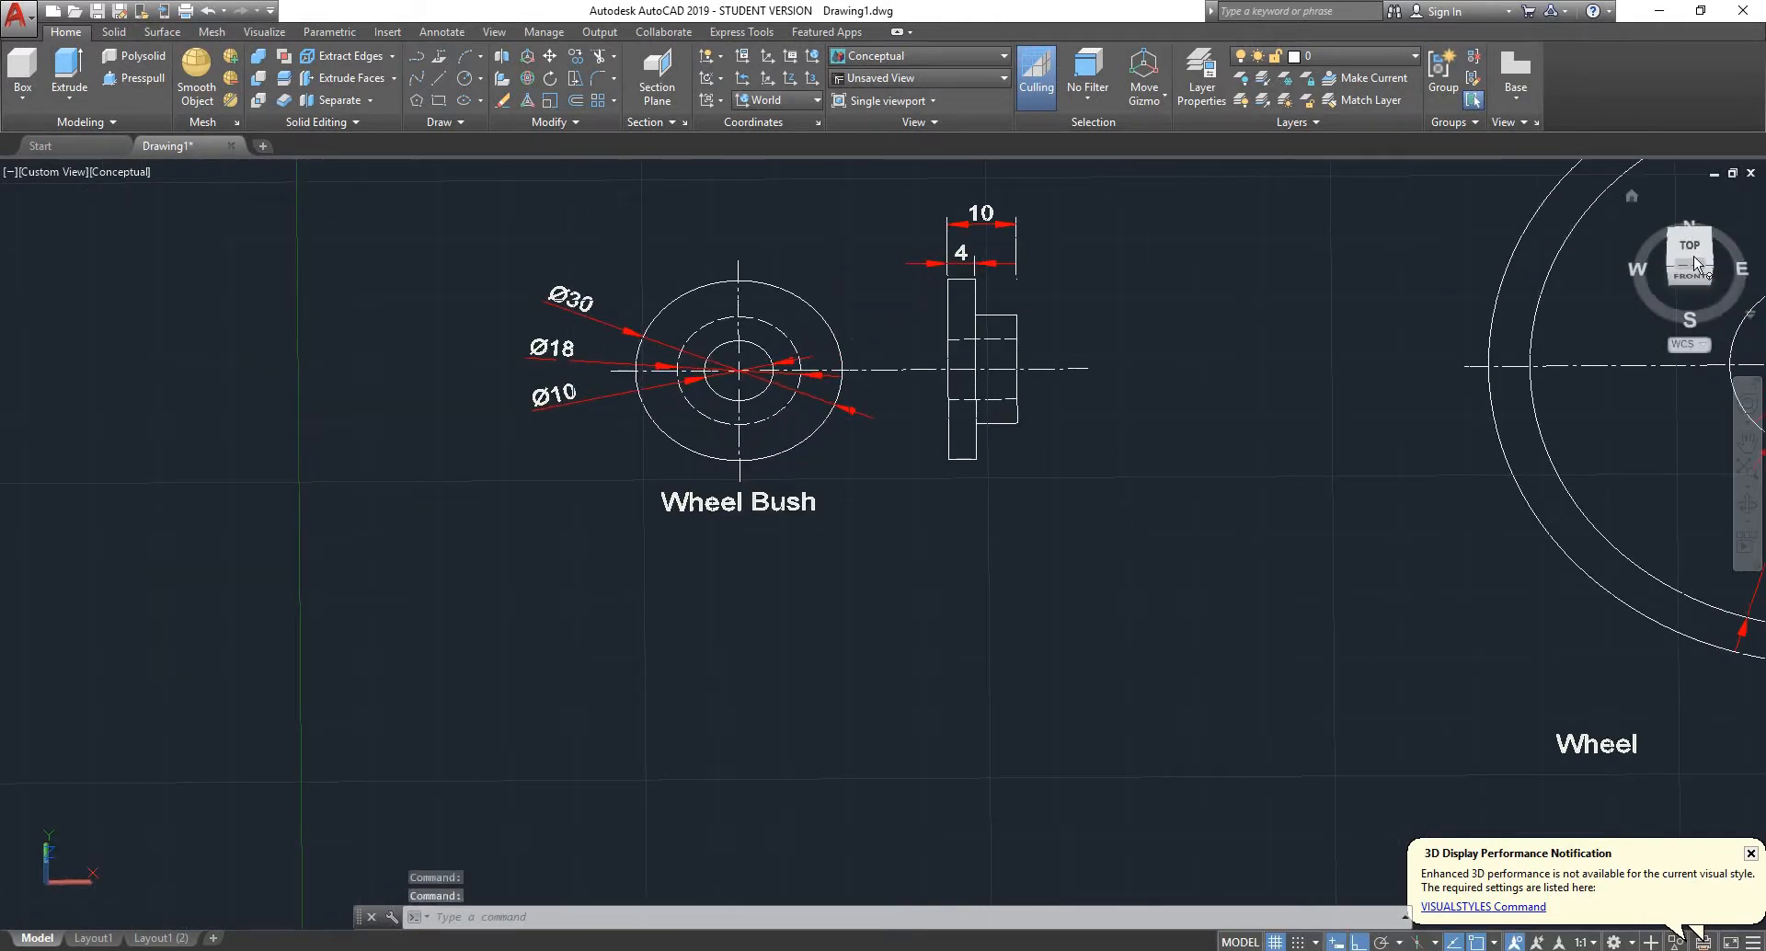
scroll(837, 419, "down", 8)
scroll(724, 272, "up", 10)
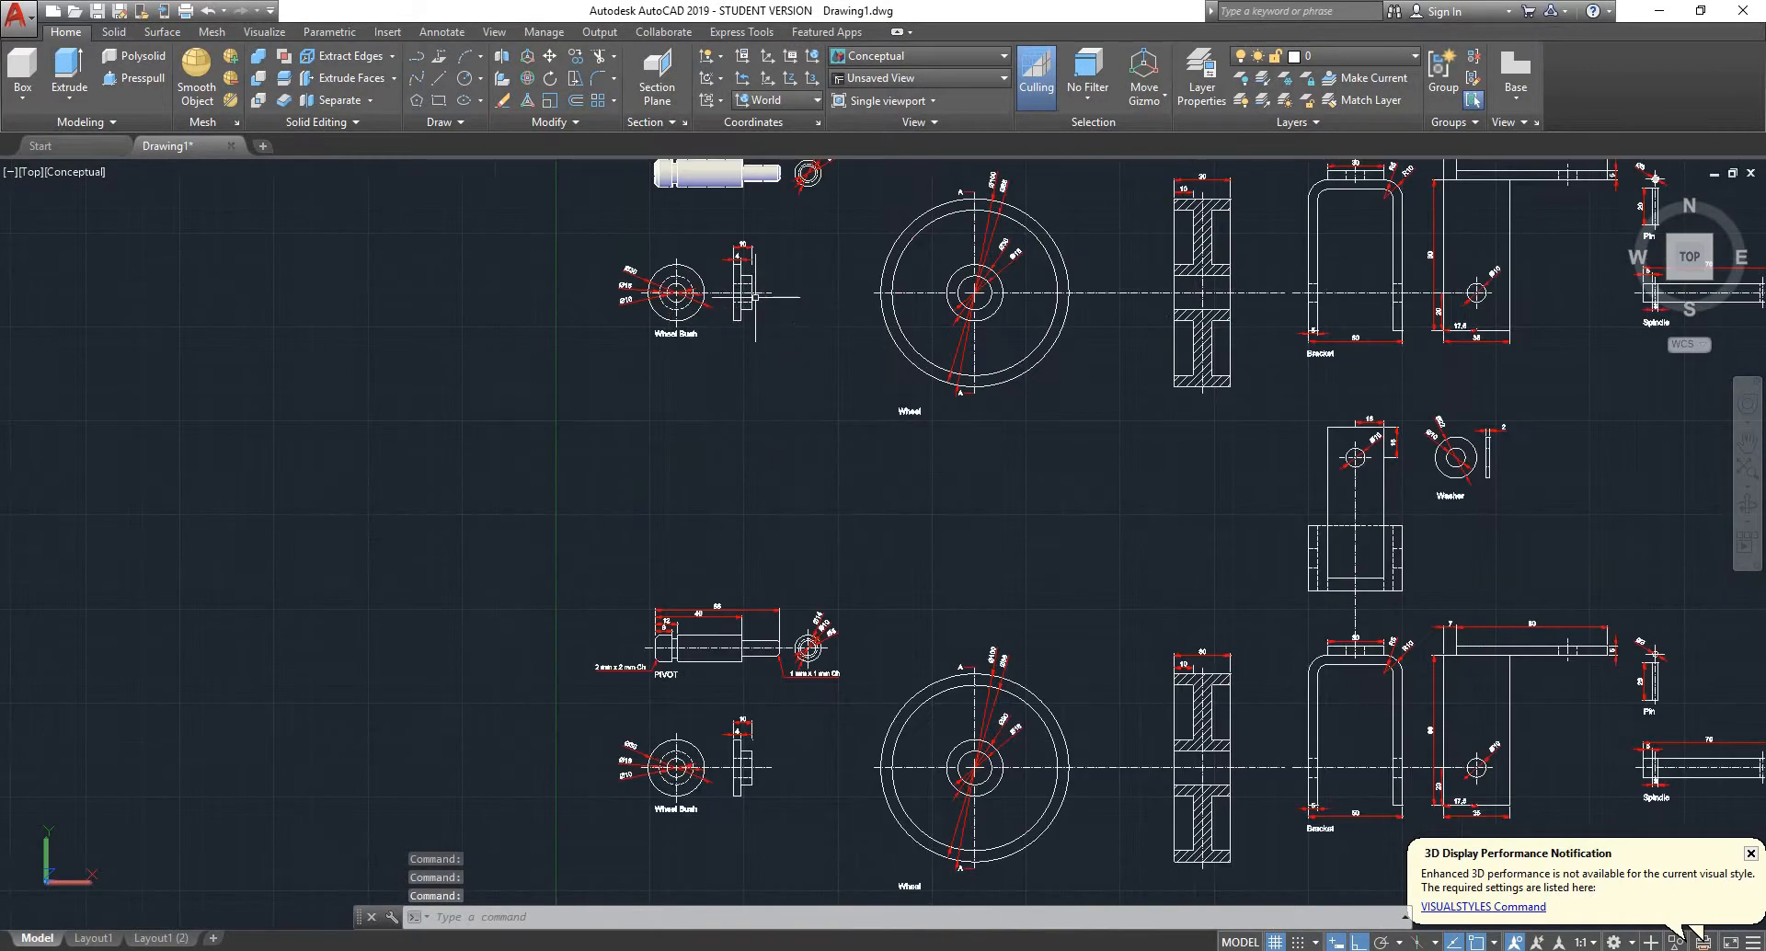
scroll(578, 323, "up", 4)
middle_click_drag(661, 291, 633, 404)
scroll(874, 454, "up", 2)
left_click(892, 488)
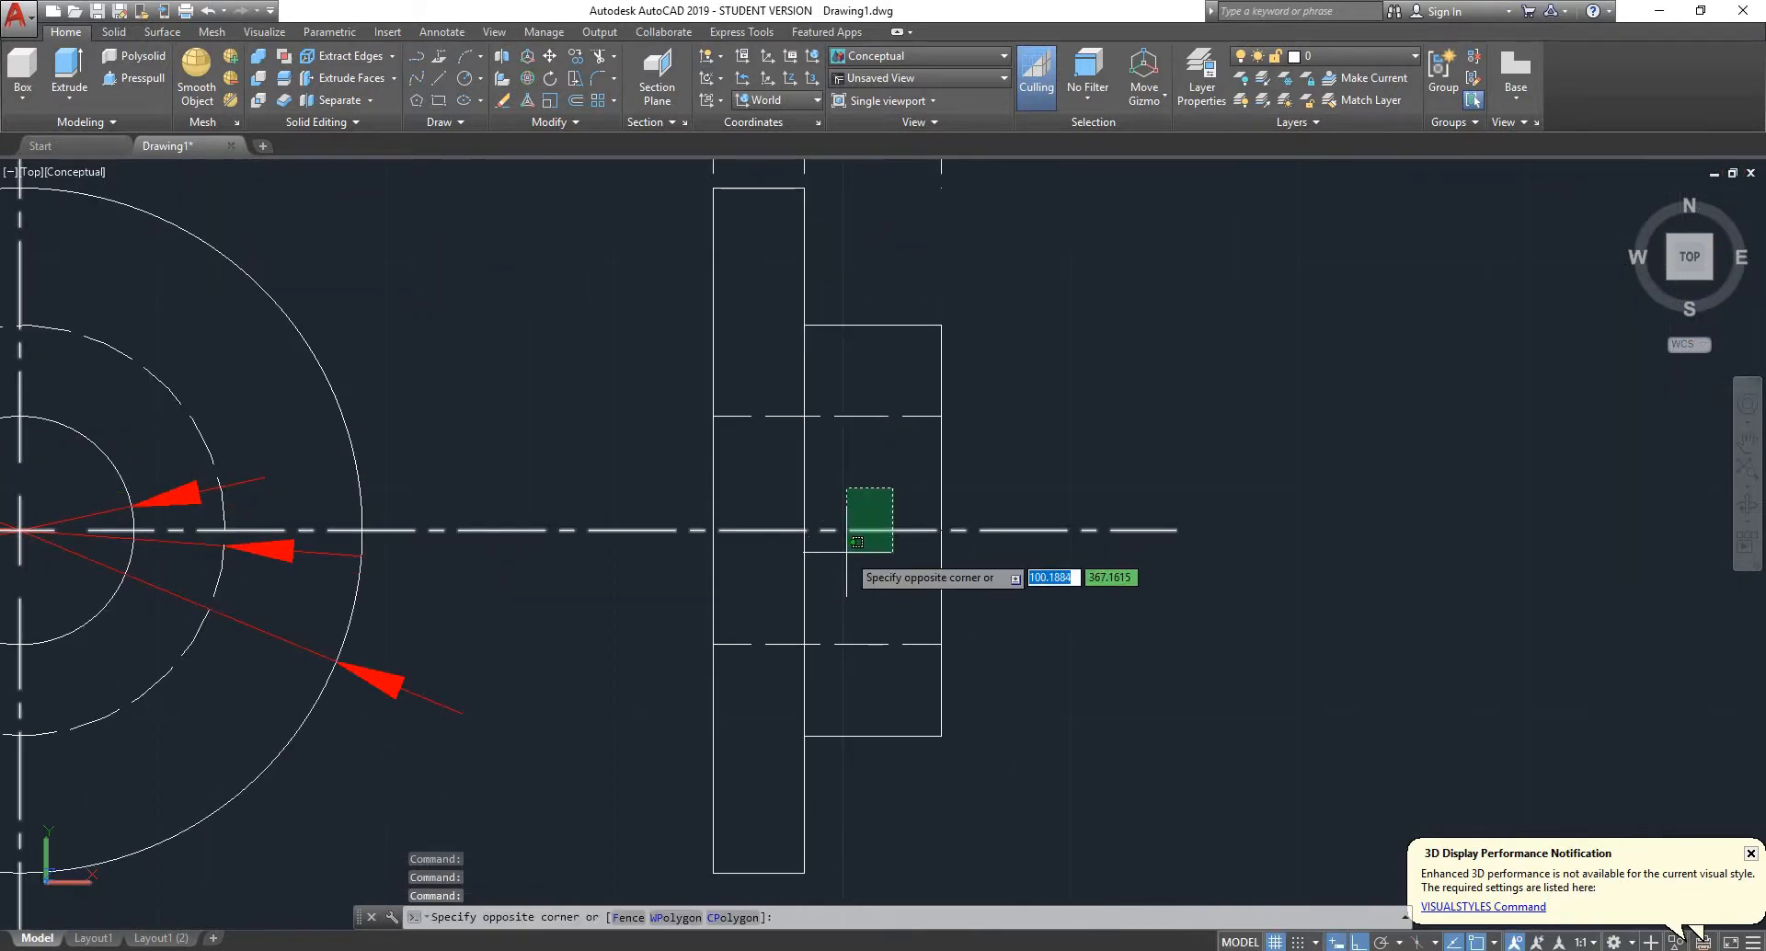
left_click(859, 542)
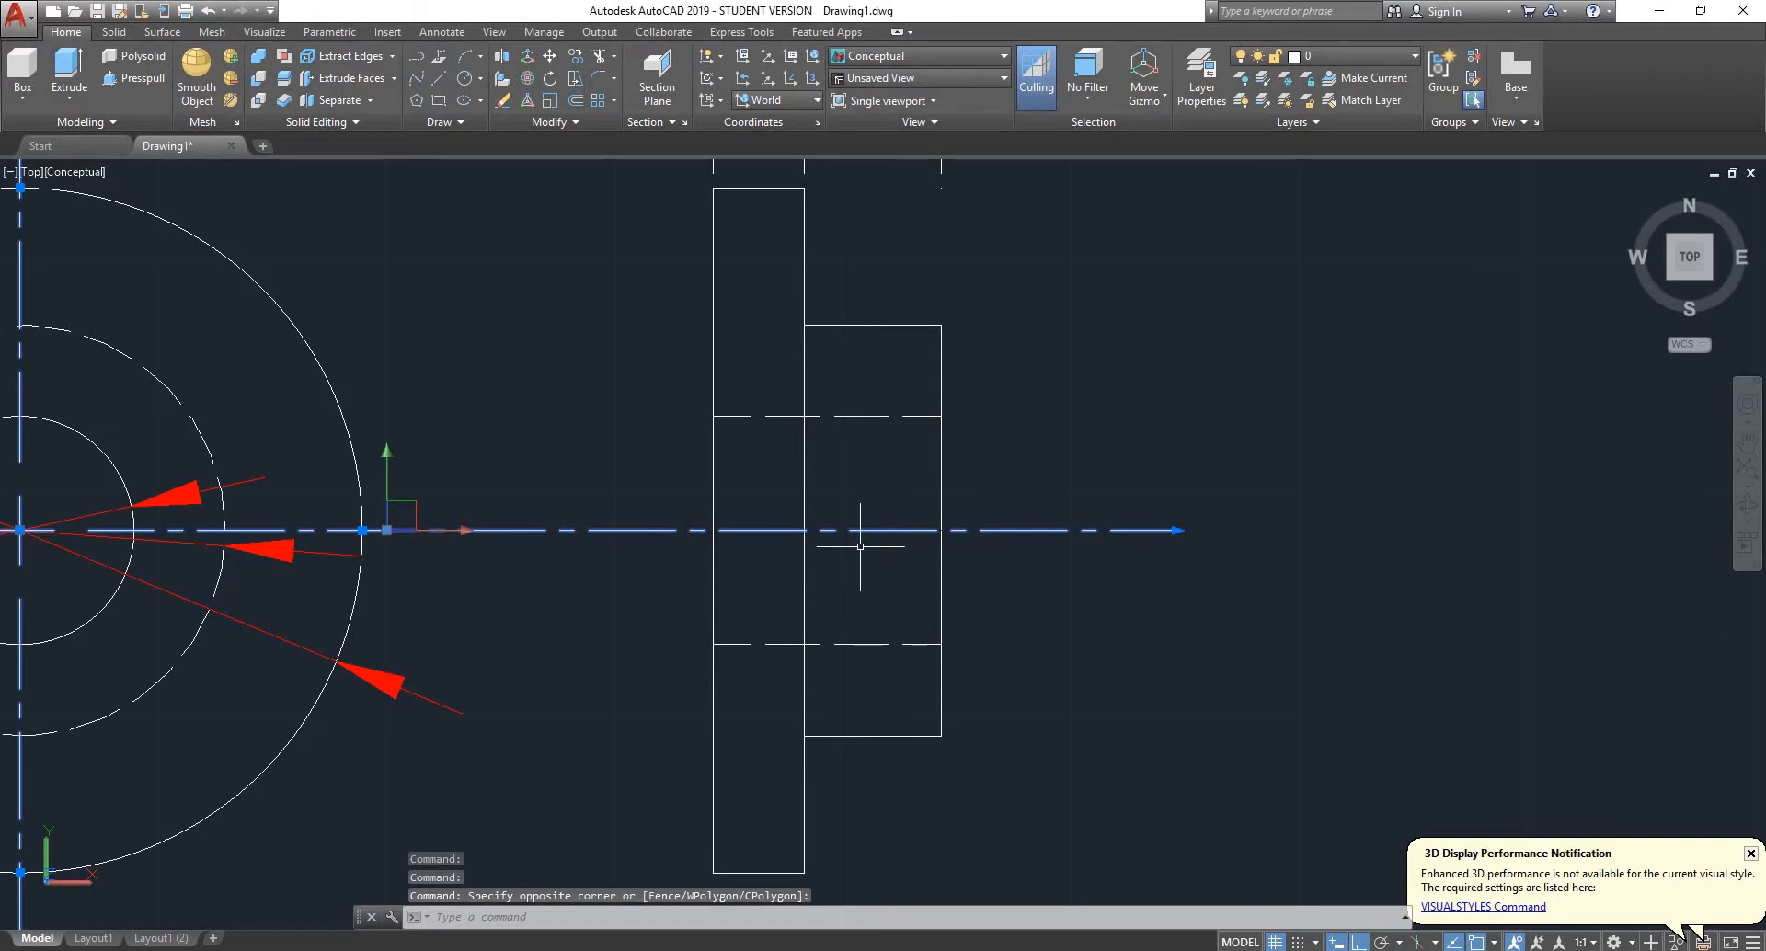
key("Delete")
- Draw a horizontal line through the middle of the bush's side view, from its outer flange edge to the hub's end edge
type("l")
key("Return")
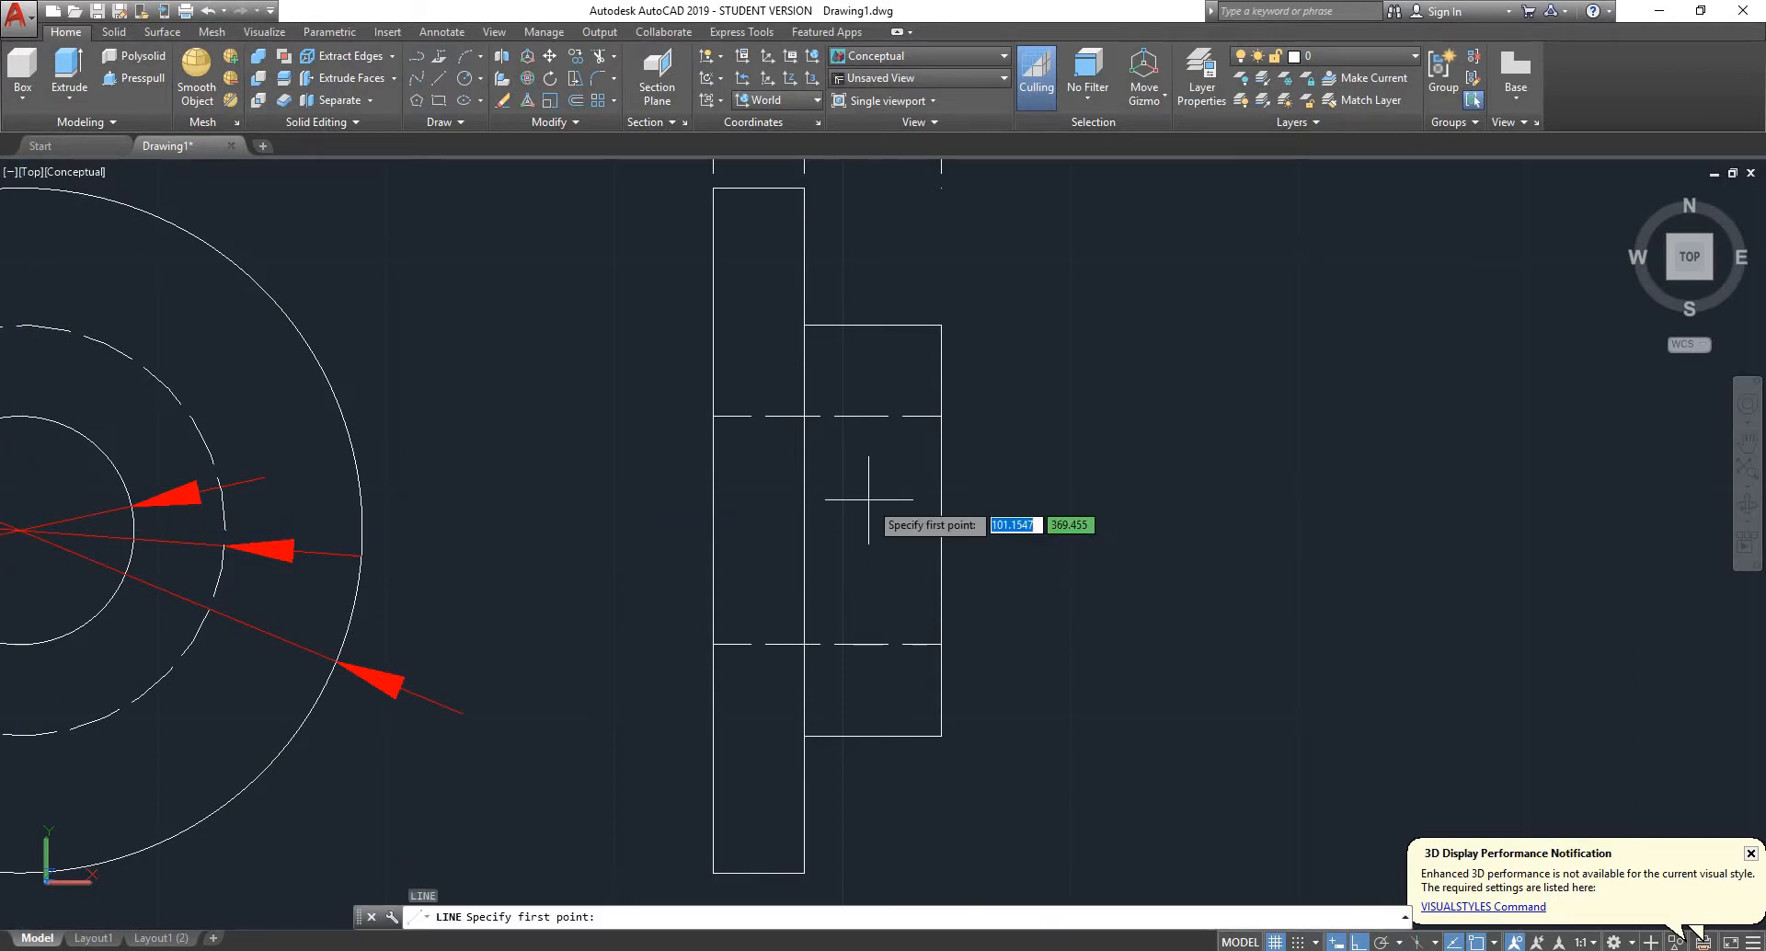
left_click(712, 529)
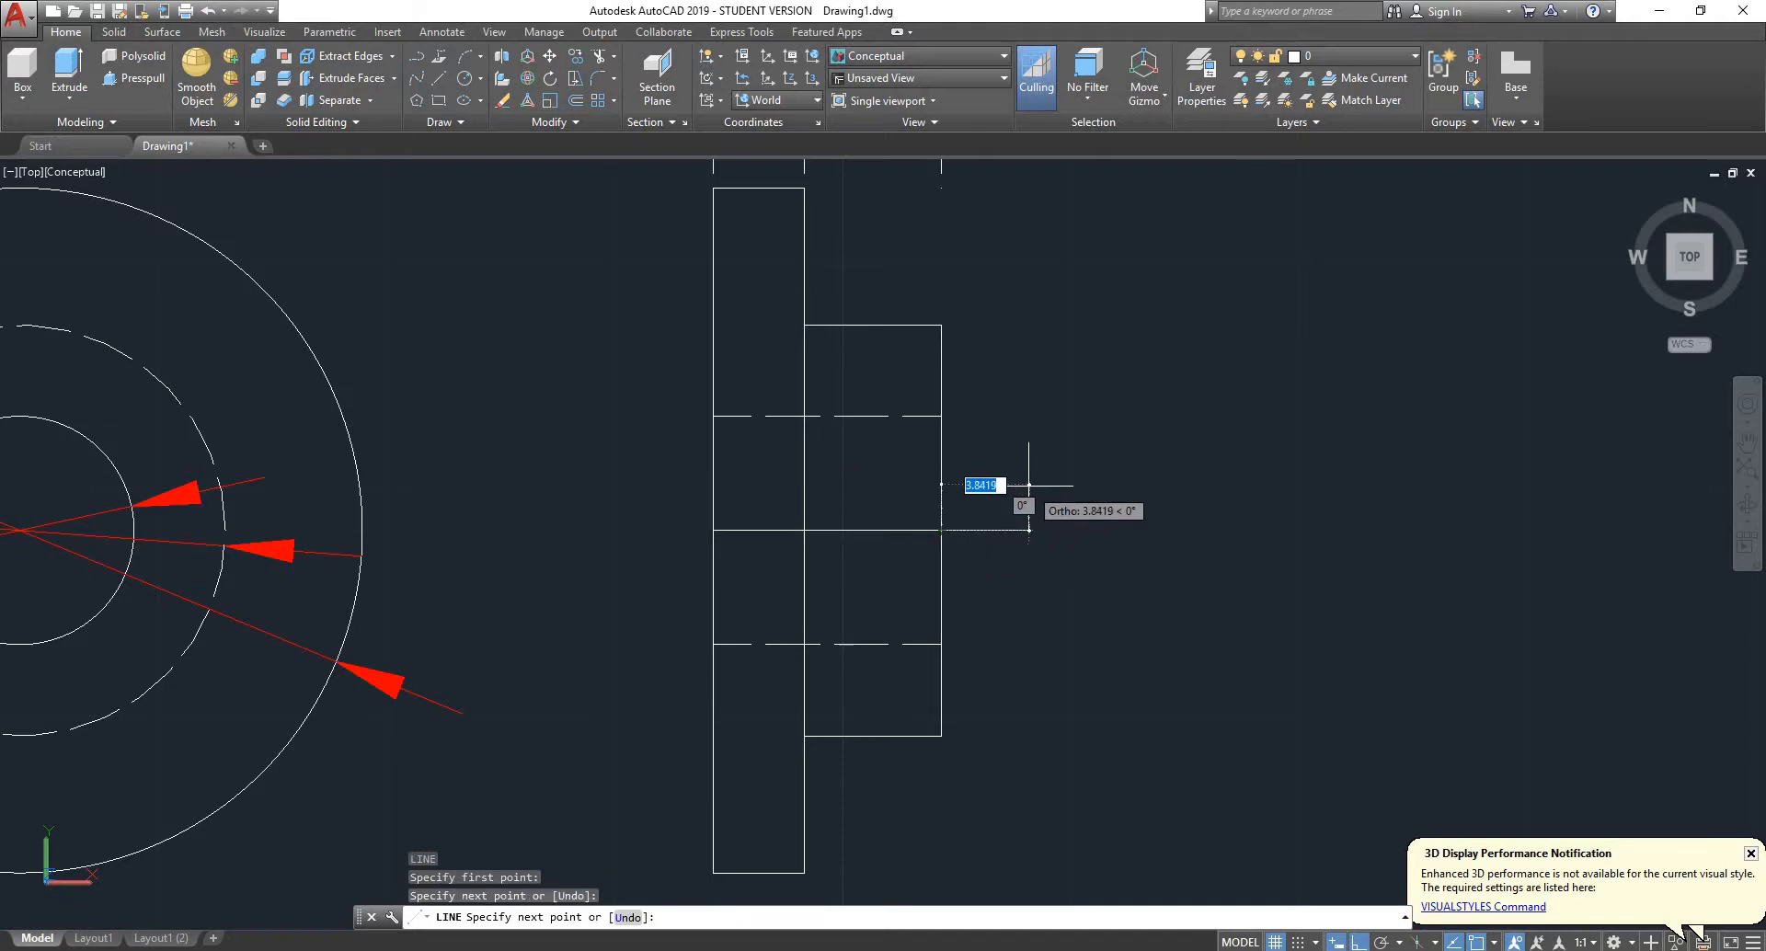
key("Escape")
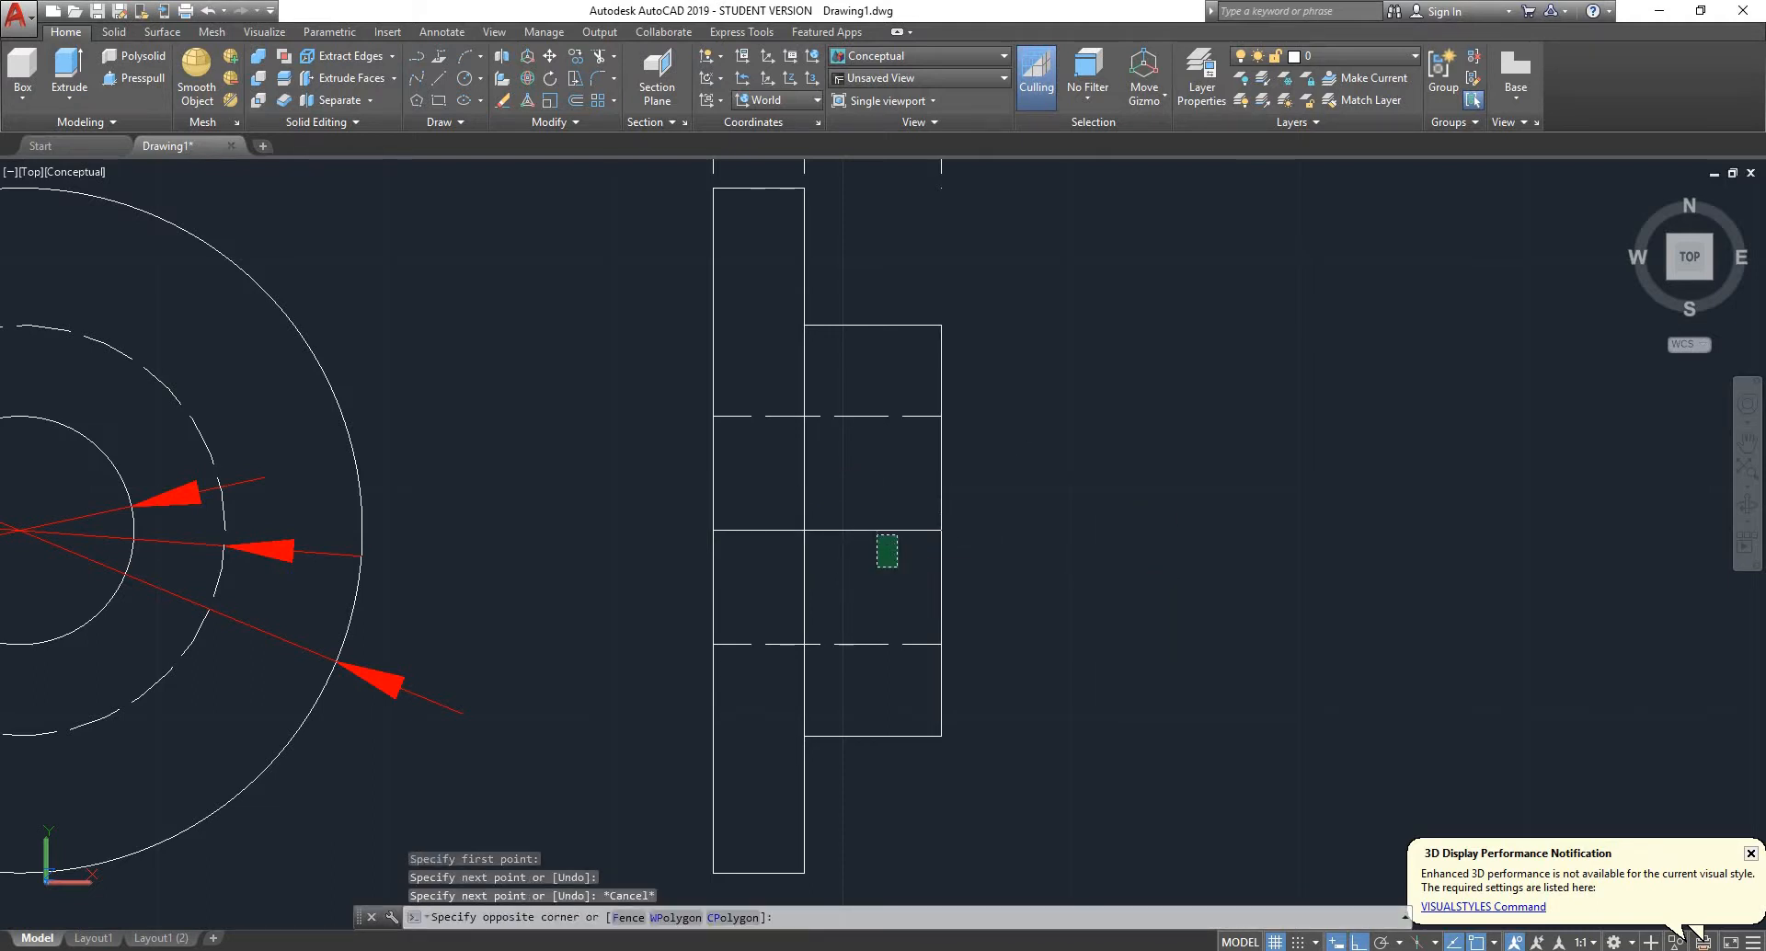
- Trim the side view's vertical edges just below the new middle line
left_click(877, 559)
key("Return")
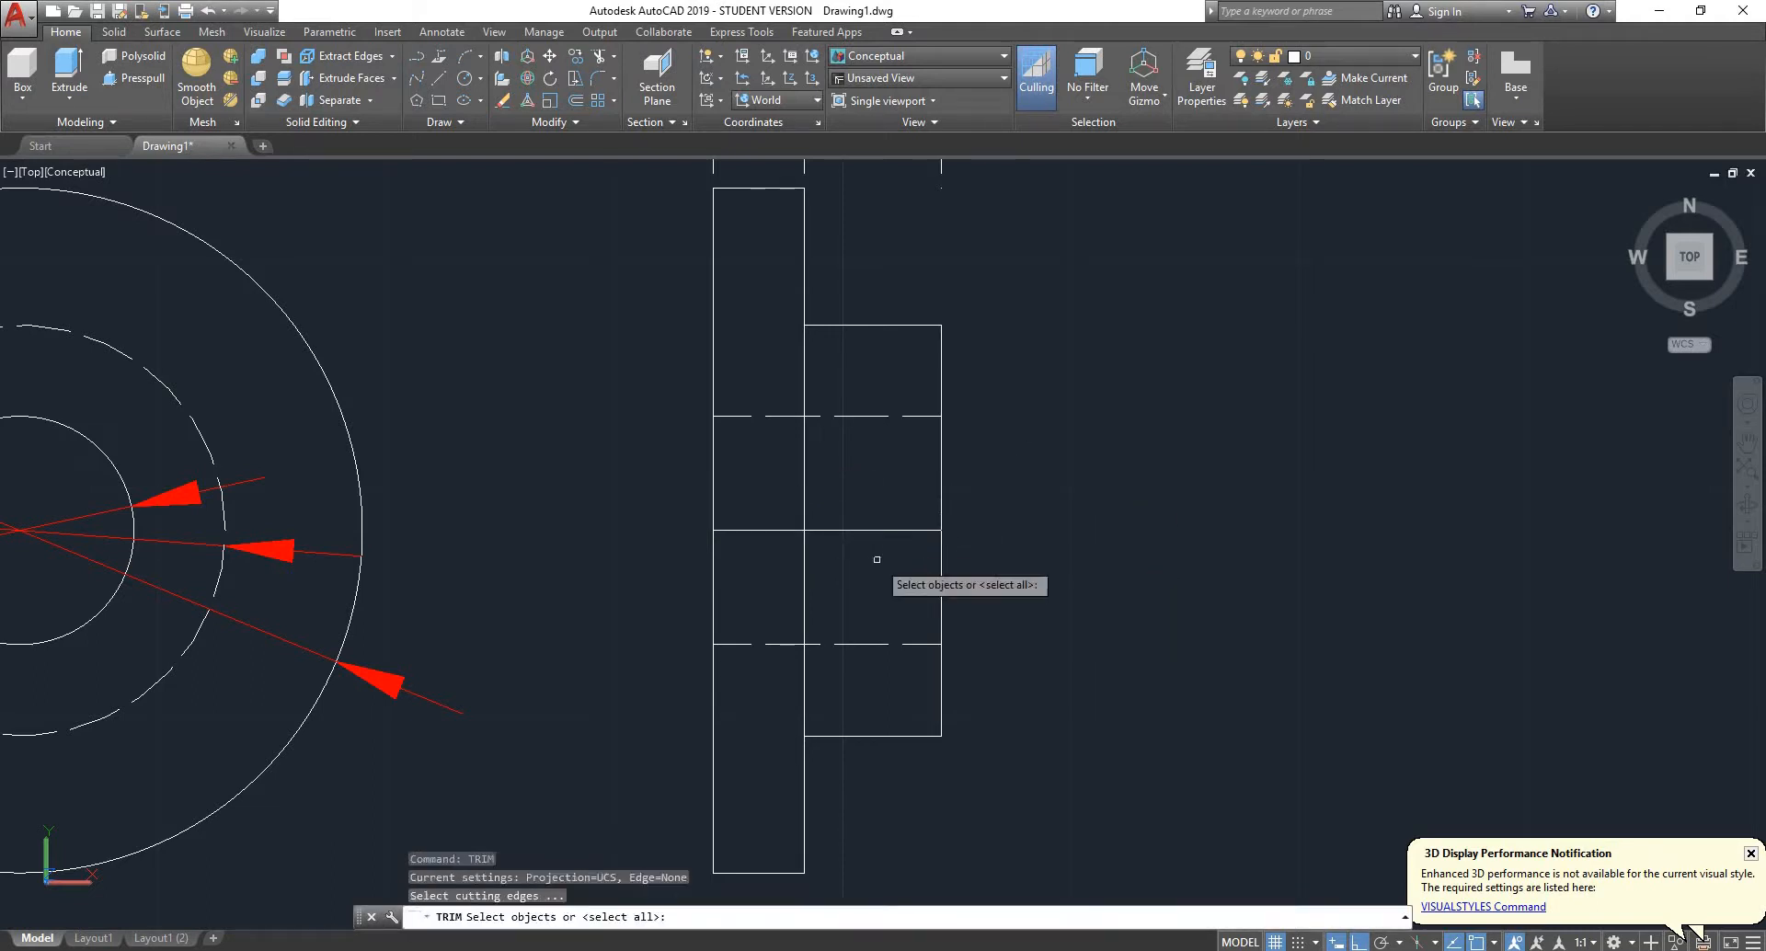
key("Return")
left_click(1037, 580)
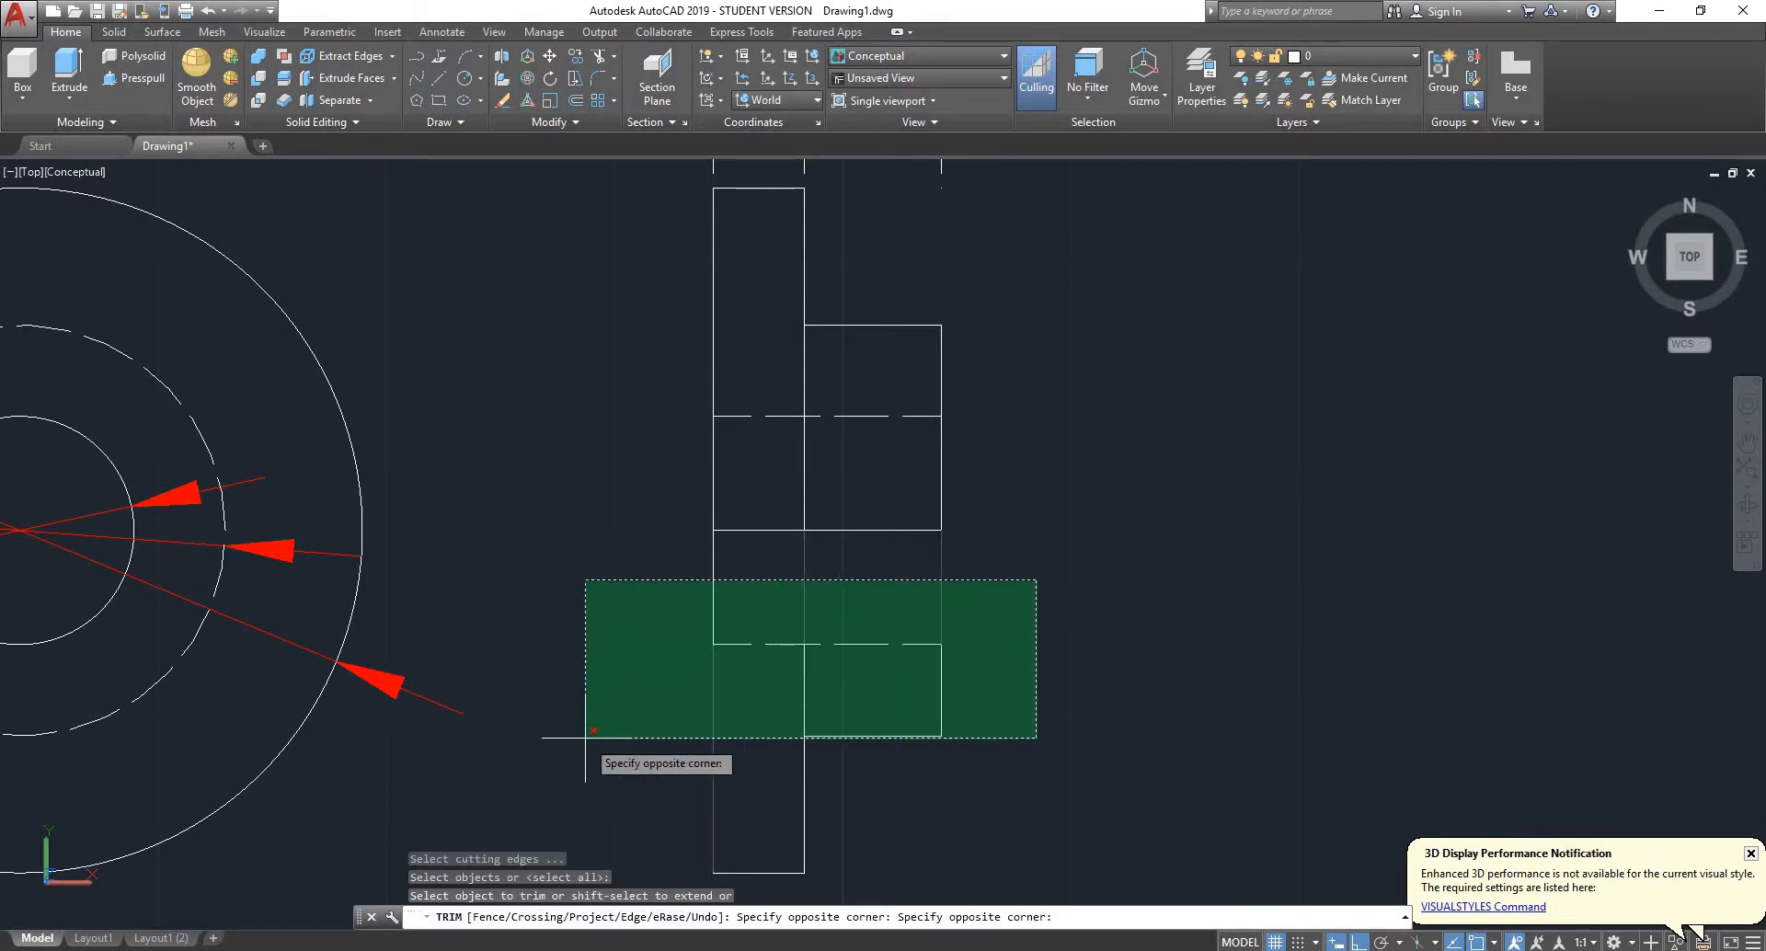
left_click(632, 602)
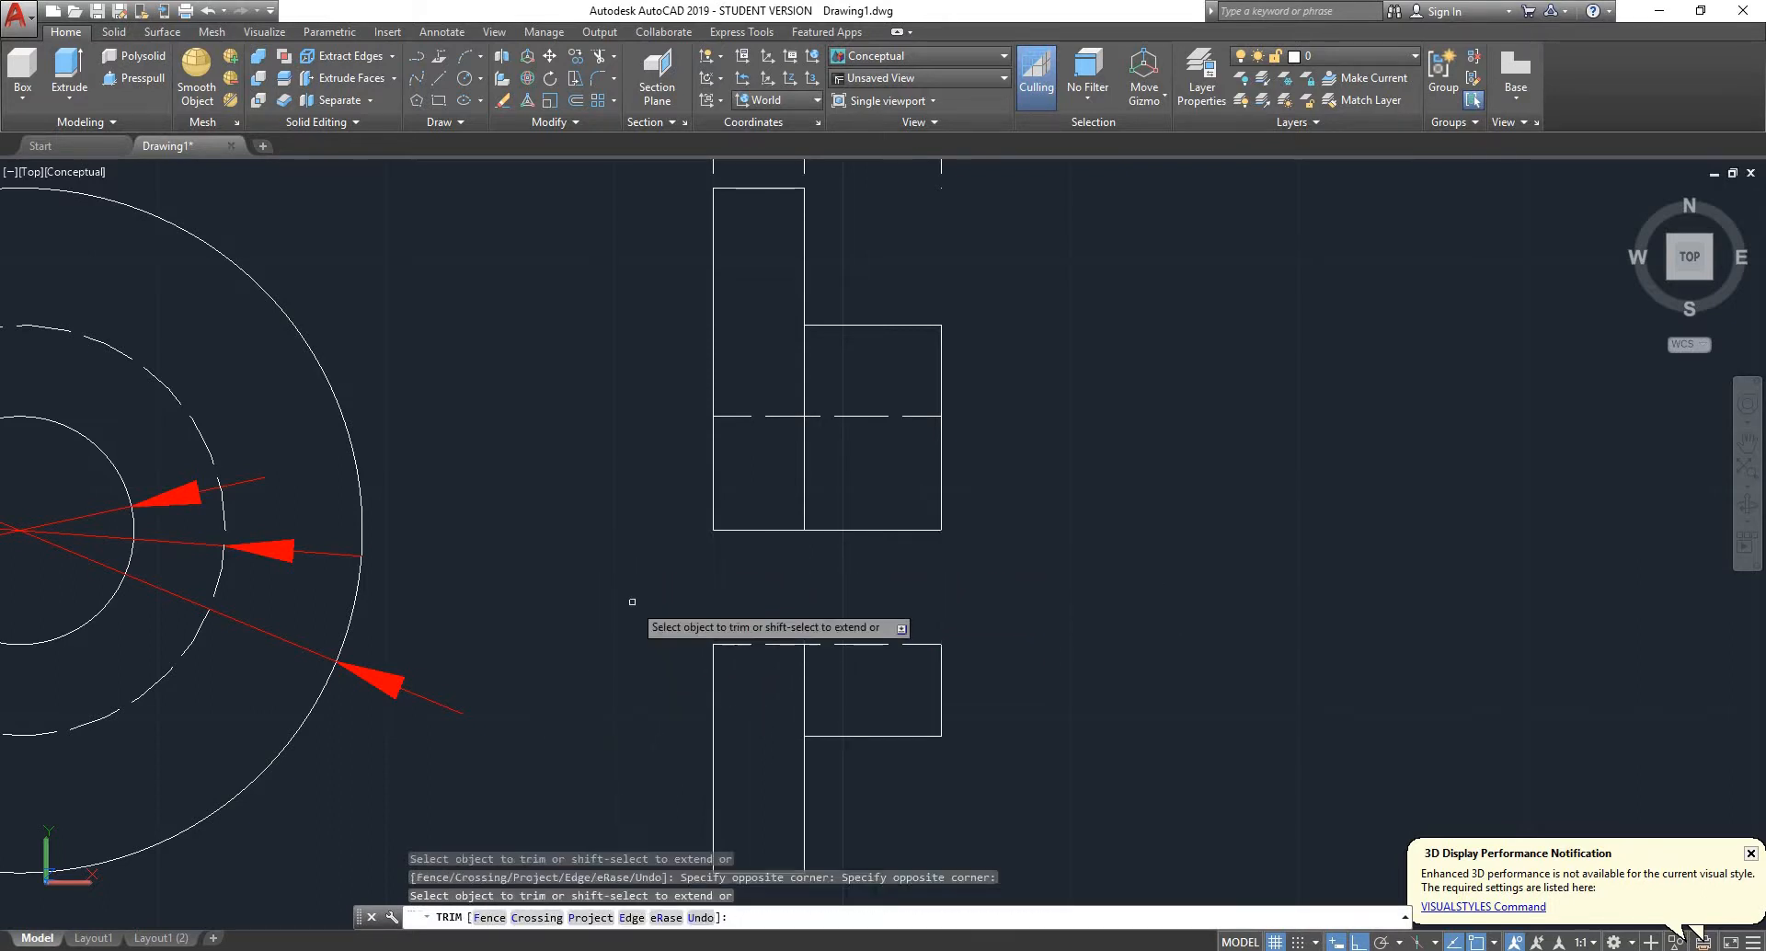
key("Escape")
- Delete the remaining lines of the side view's lower half, including the flange's bottom edge
left_click(1045, 586)
left_click(639, 738)
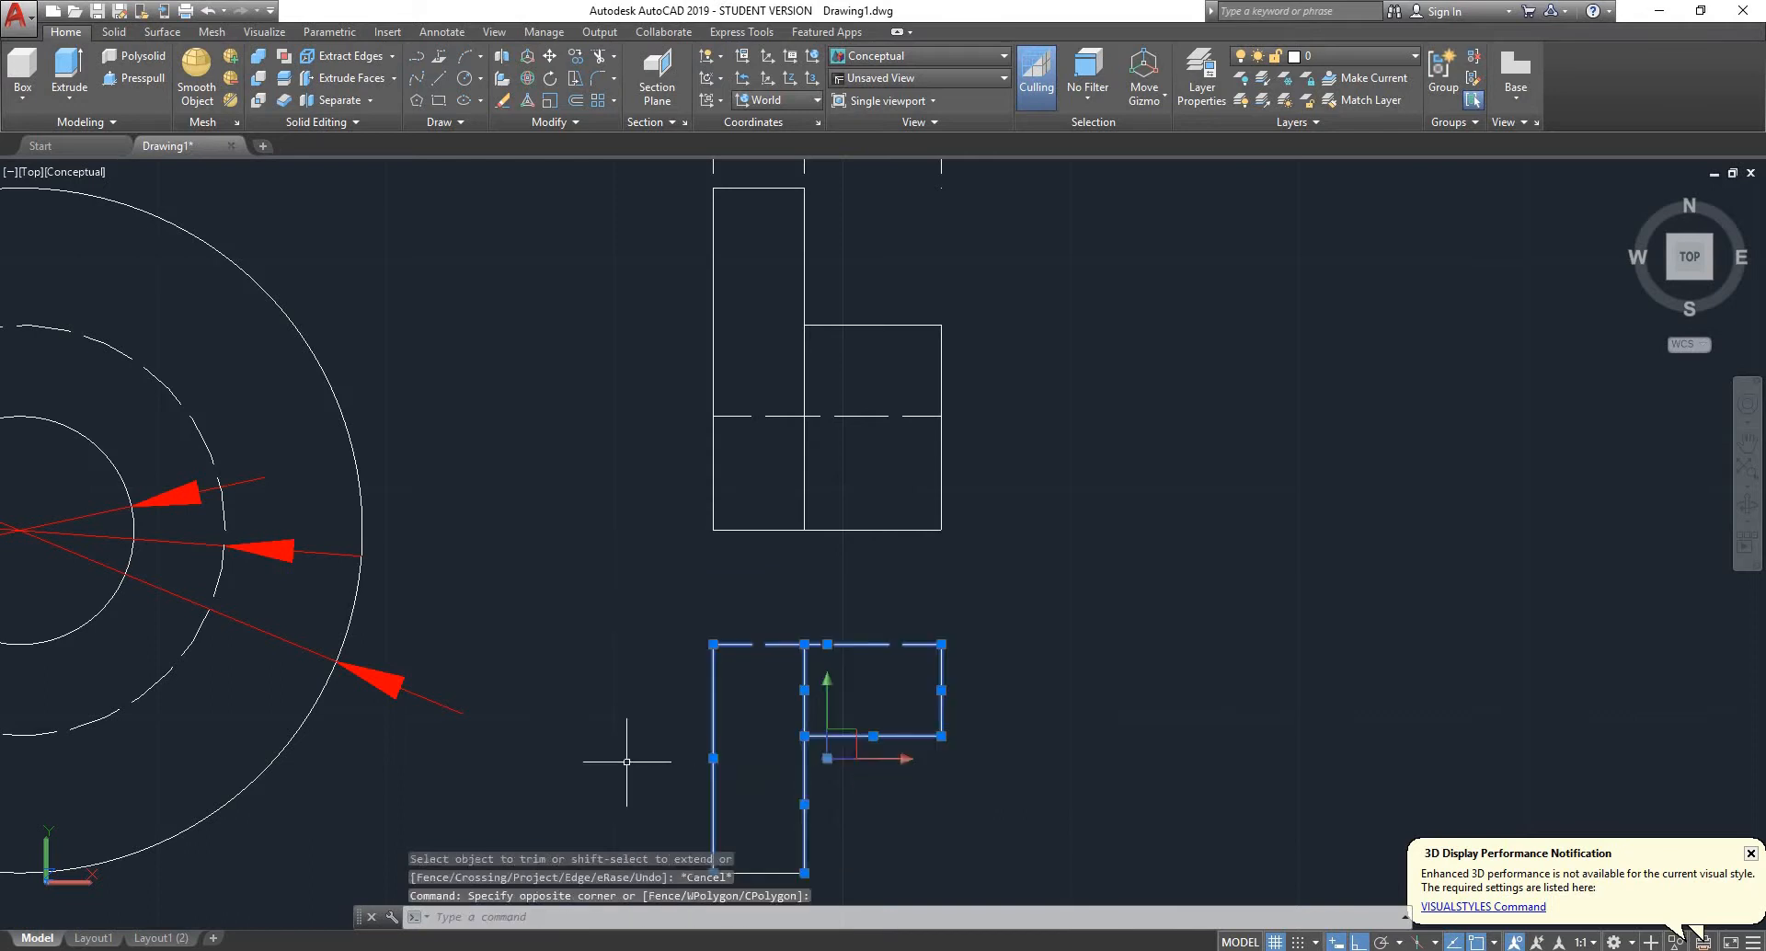
scroll(702, 730, "down", 4)
scroll(726, 735, "up", 5)
key("Delete")
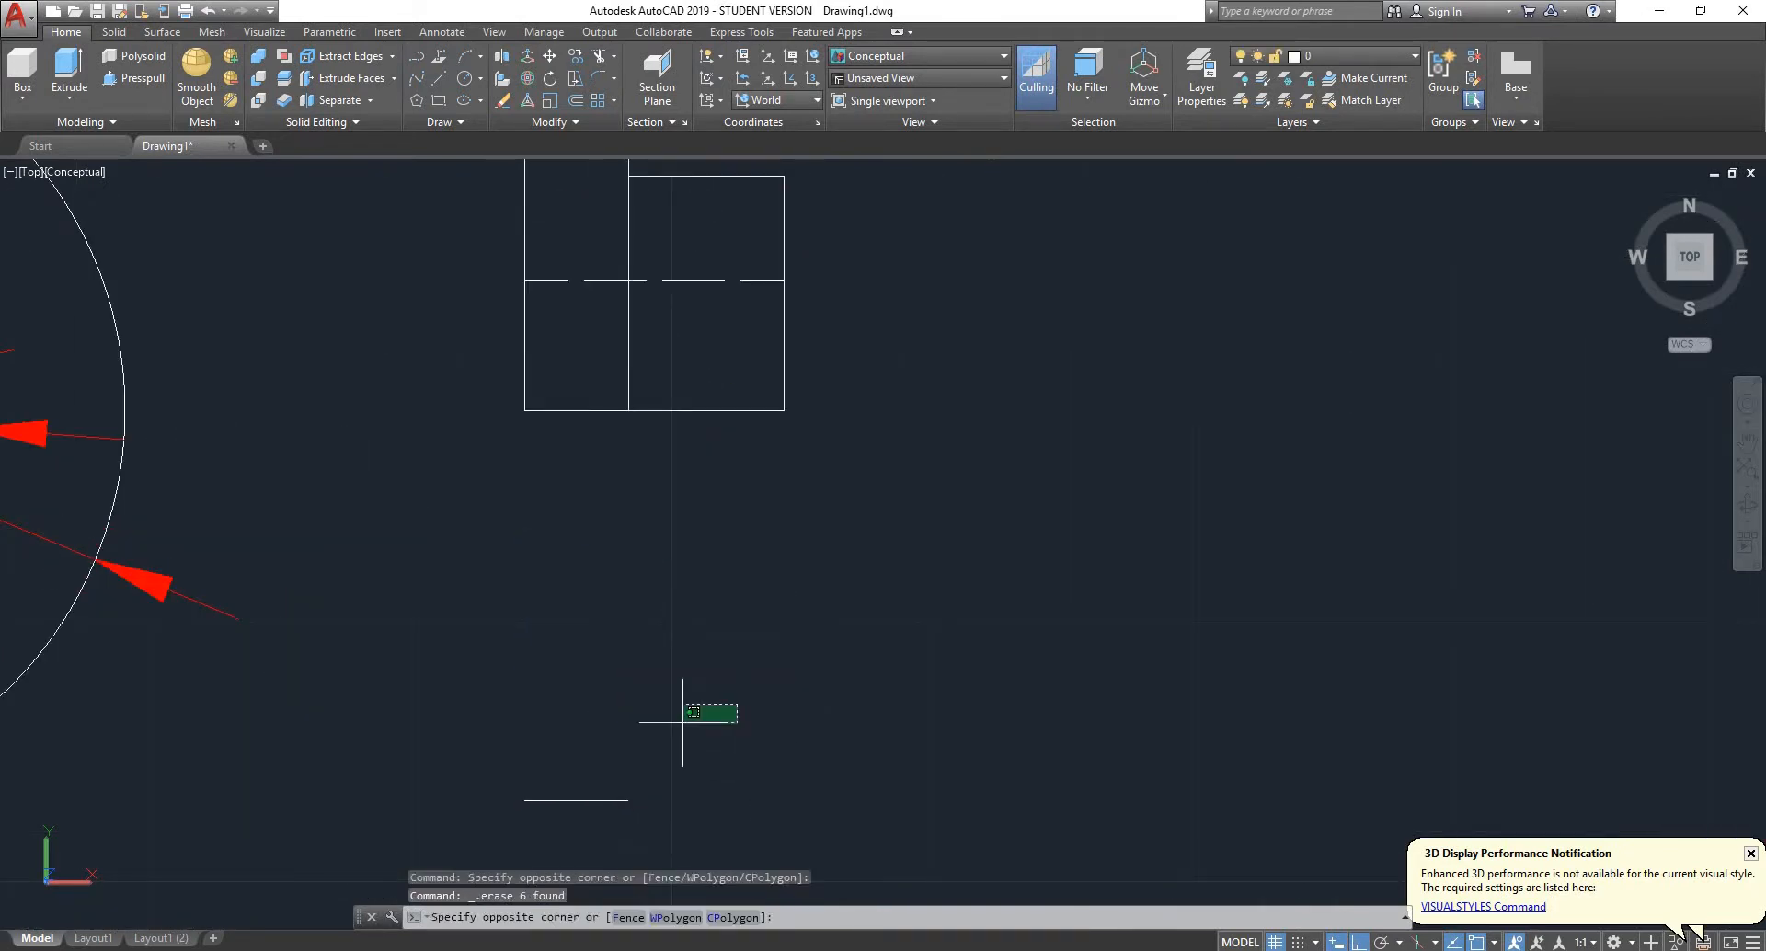
scroll(626, 717, "down", 5)
scroll(620, 600, "up", 4)
scroll(619, 600, "up", 5)
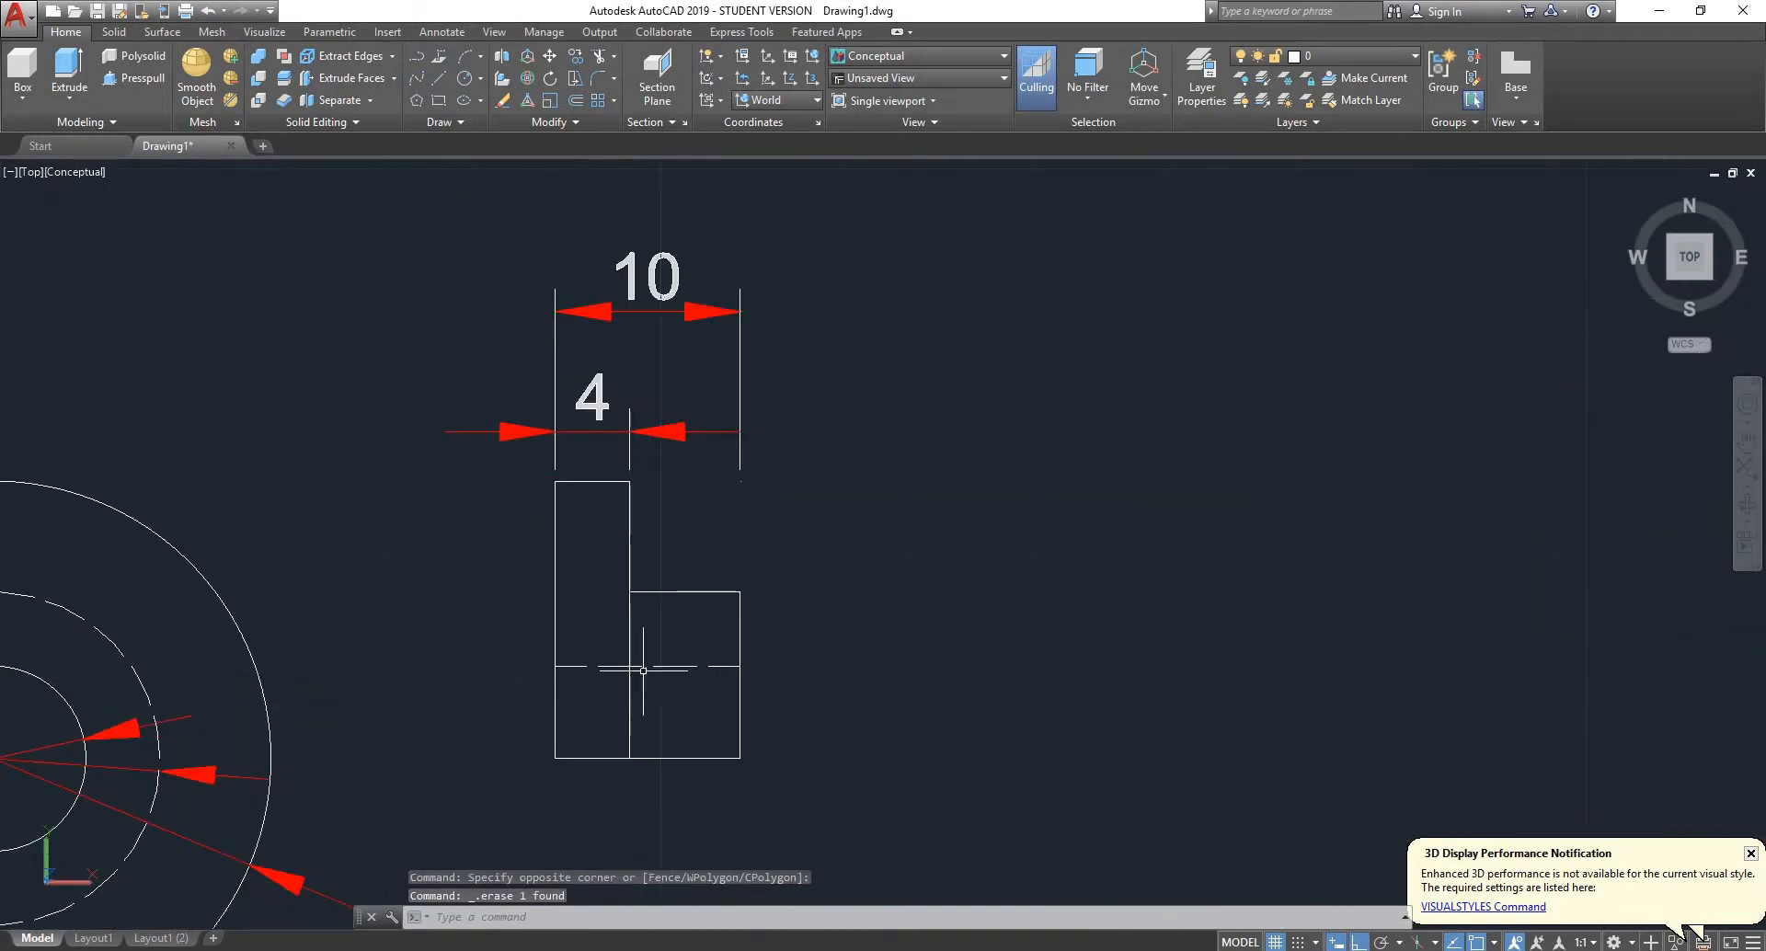
- Delete the inner vertical line separating the flange from the hub in the half profile
left_click(686, 599)
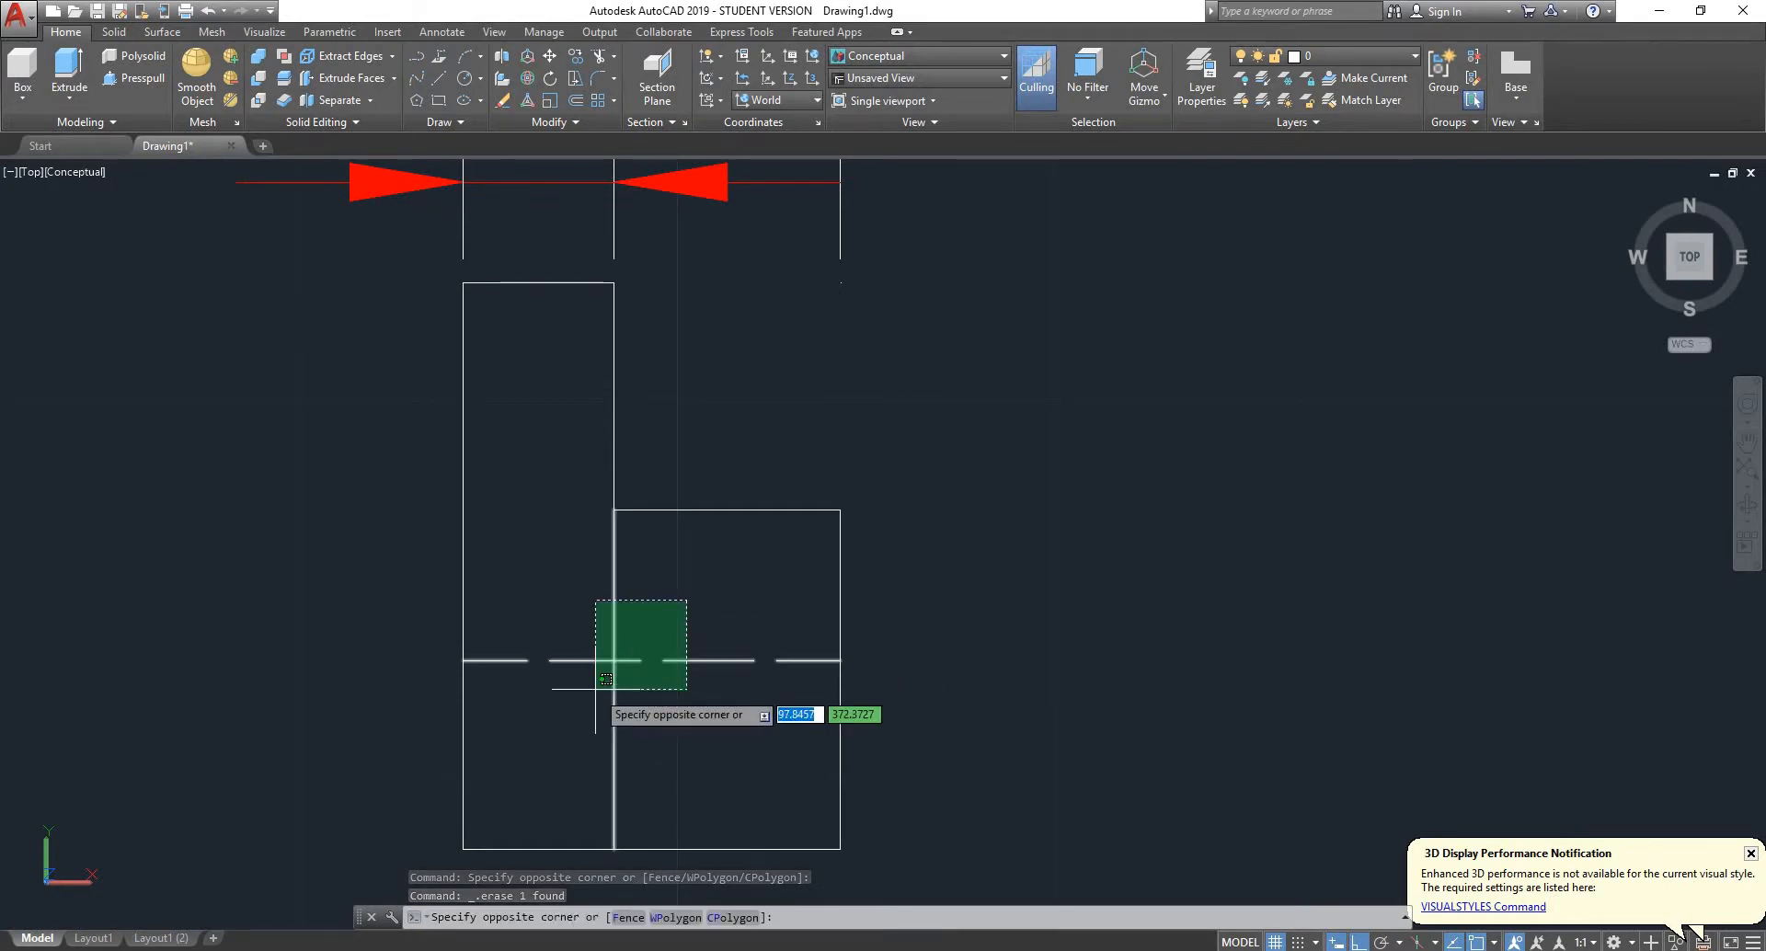
left_click(605, 614)
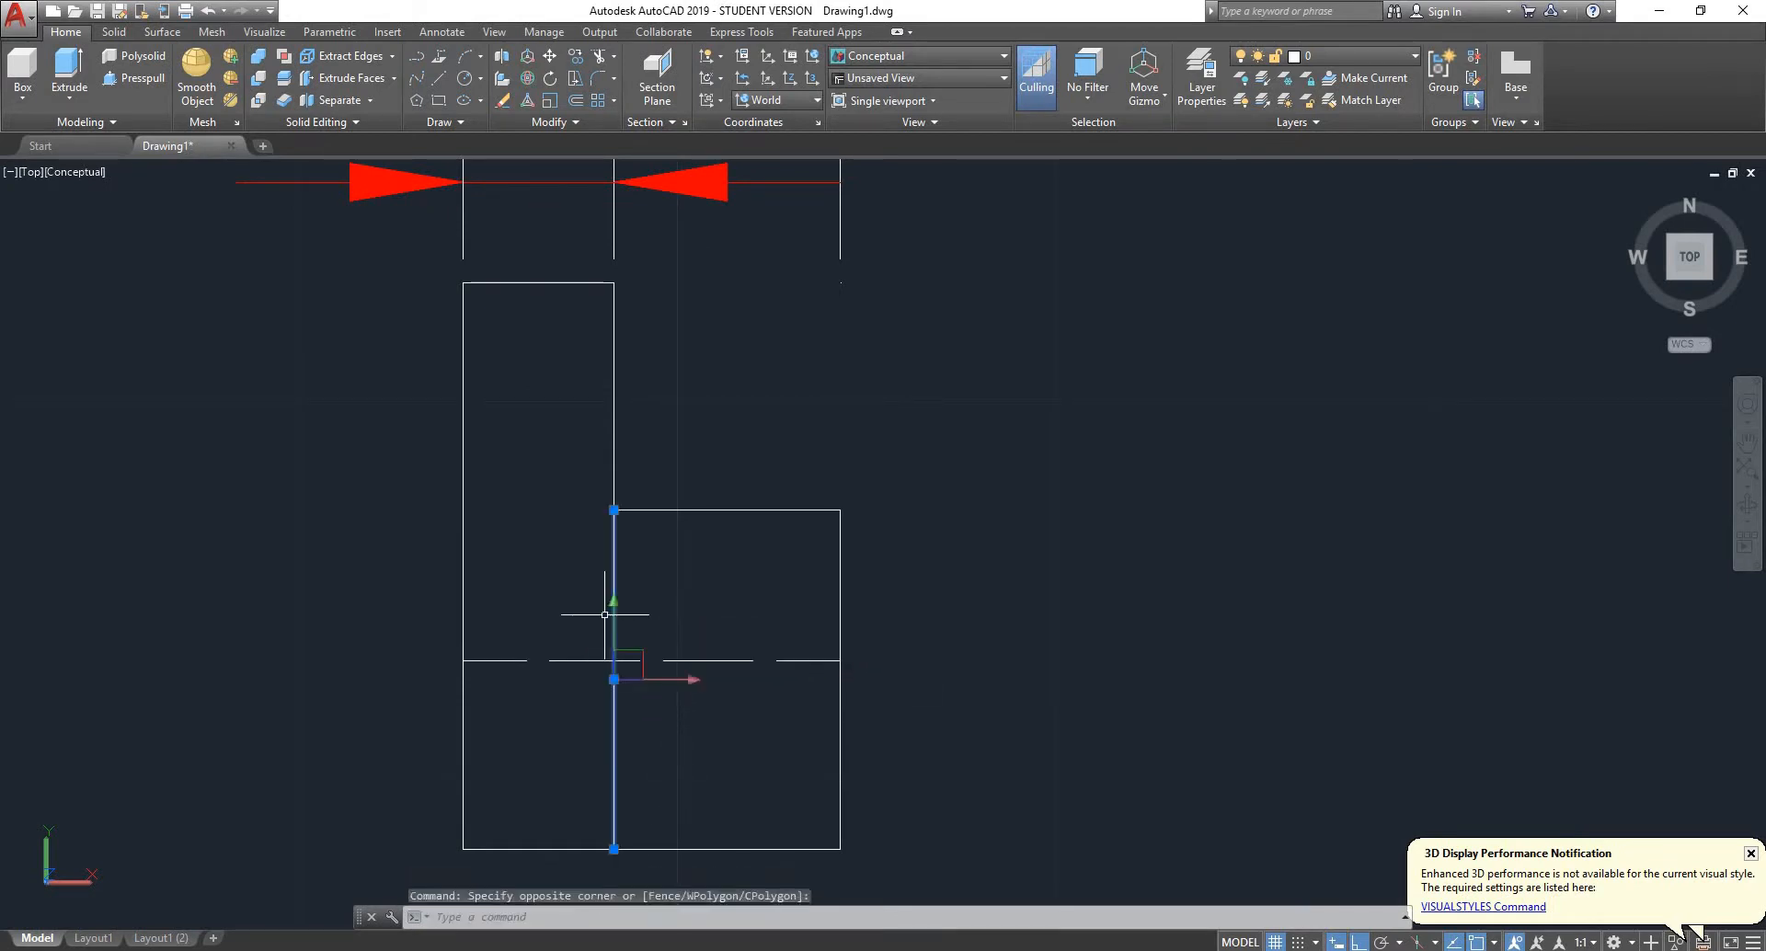
key("Delete")
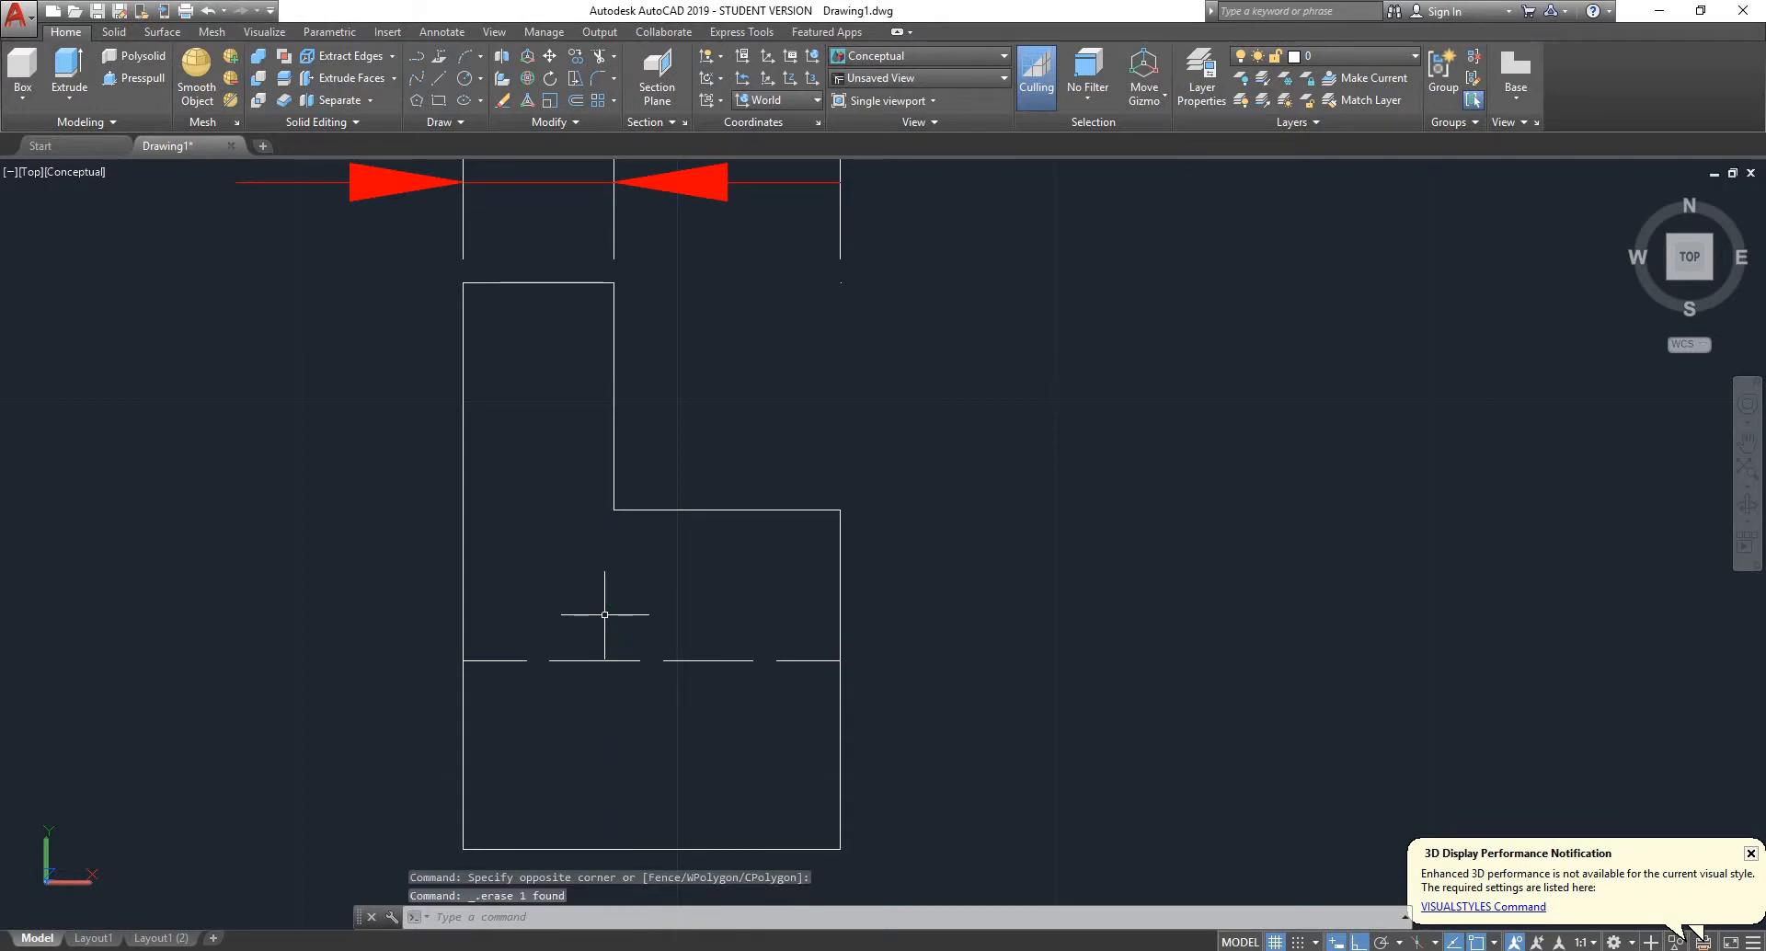
key("Escape")
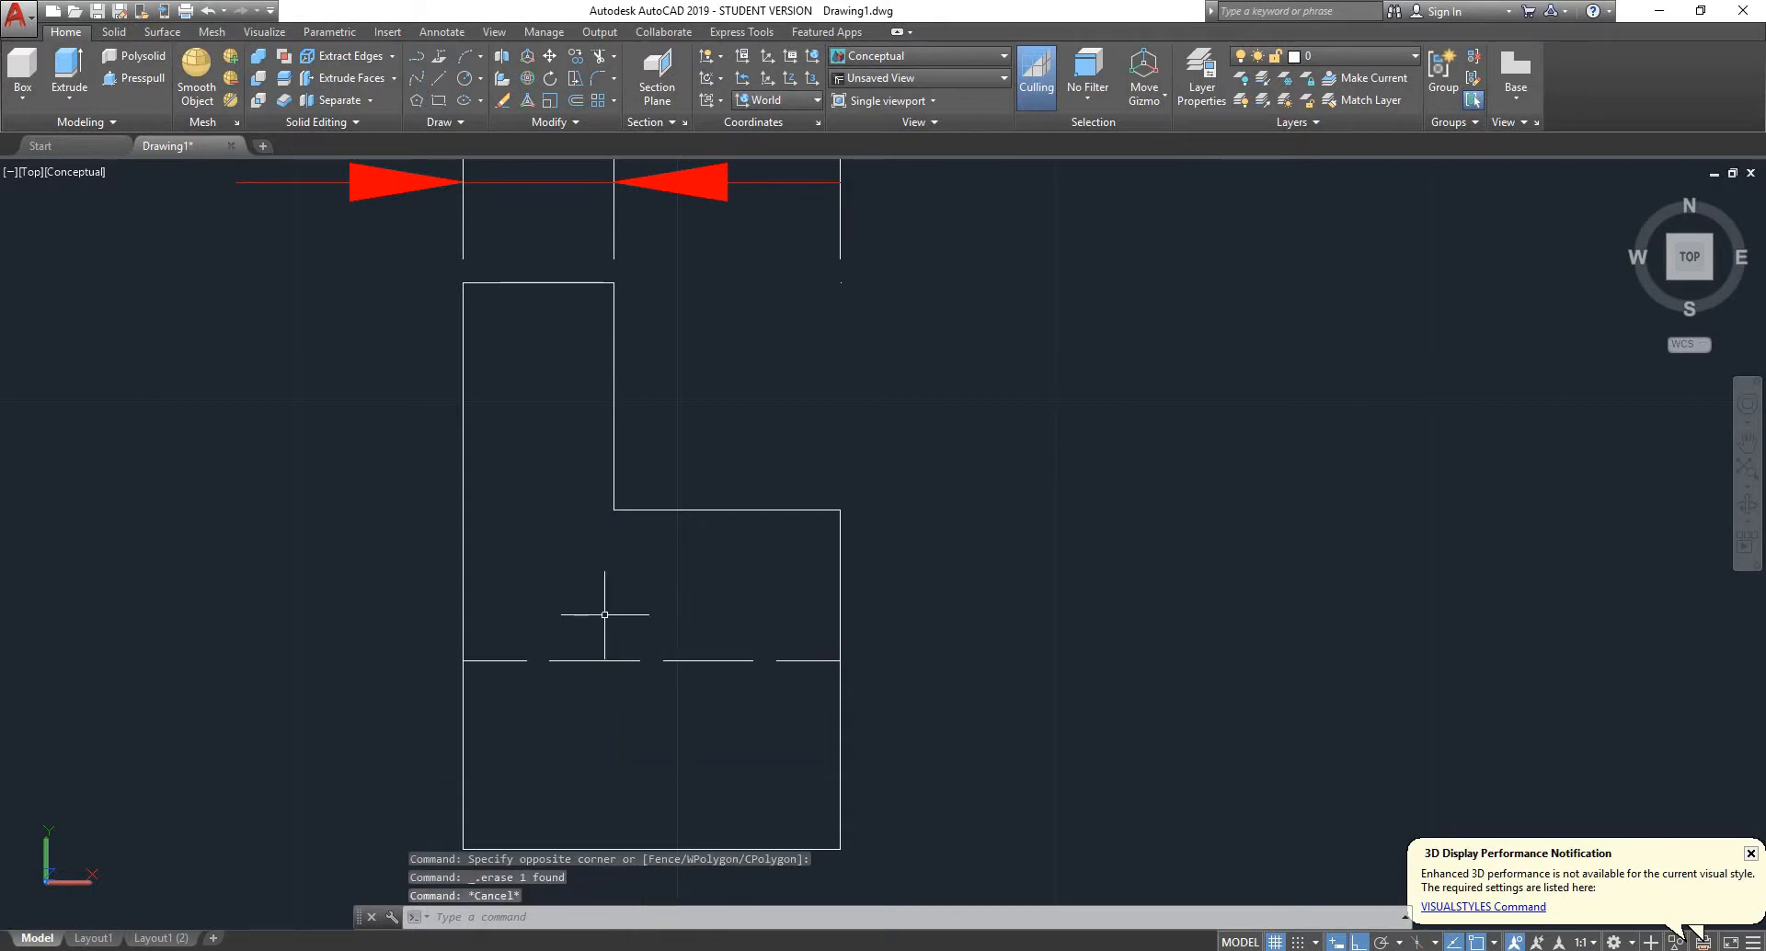
- Replace the dashed bore line across the bush half profile with a continuous line
type("l")
key("Return")
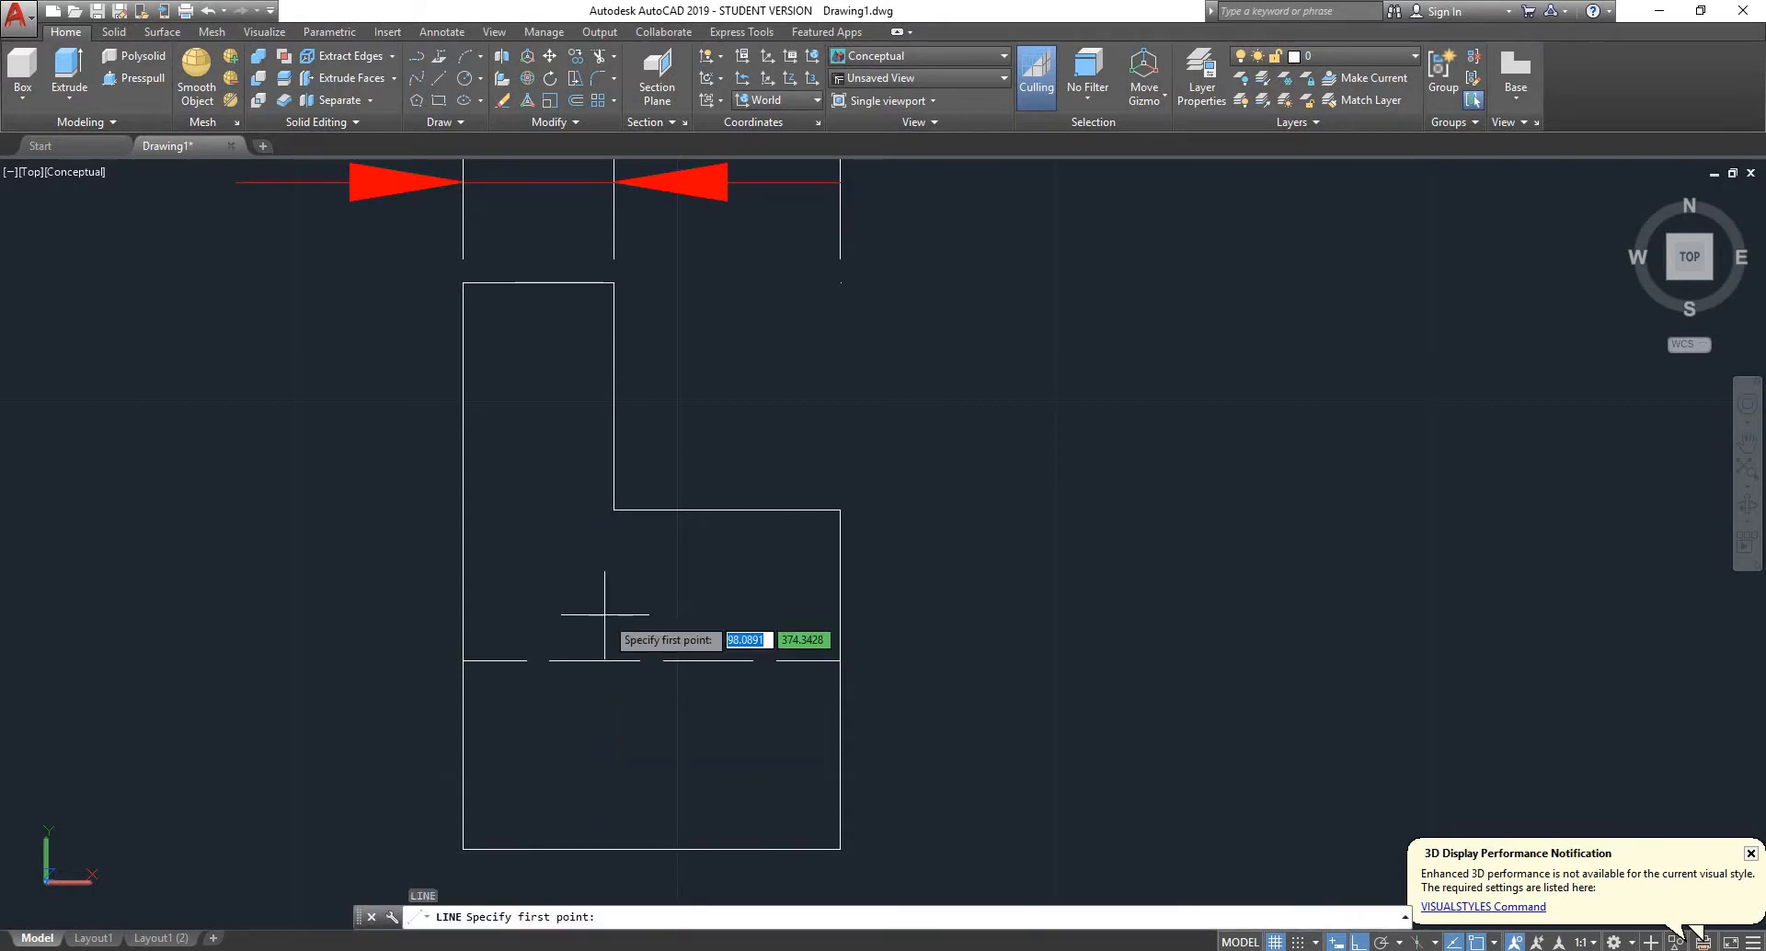
left_click(461, 659)
left_click(840, 660)
key("Escape")
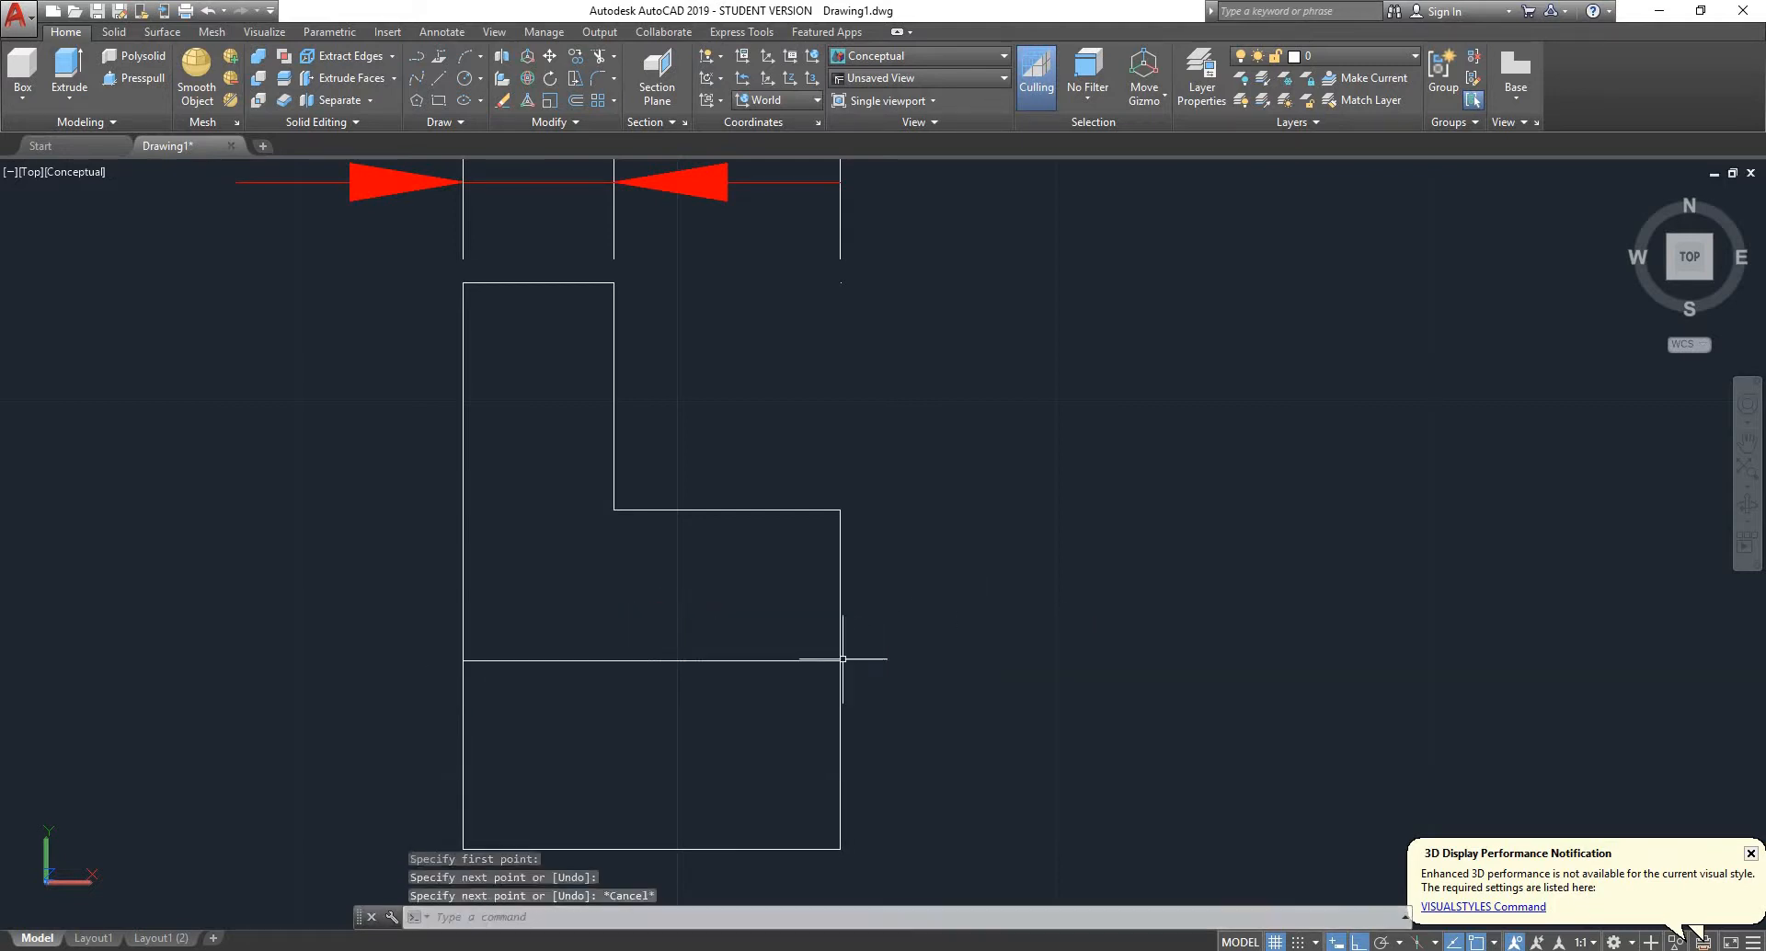
left_click(722, 658)
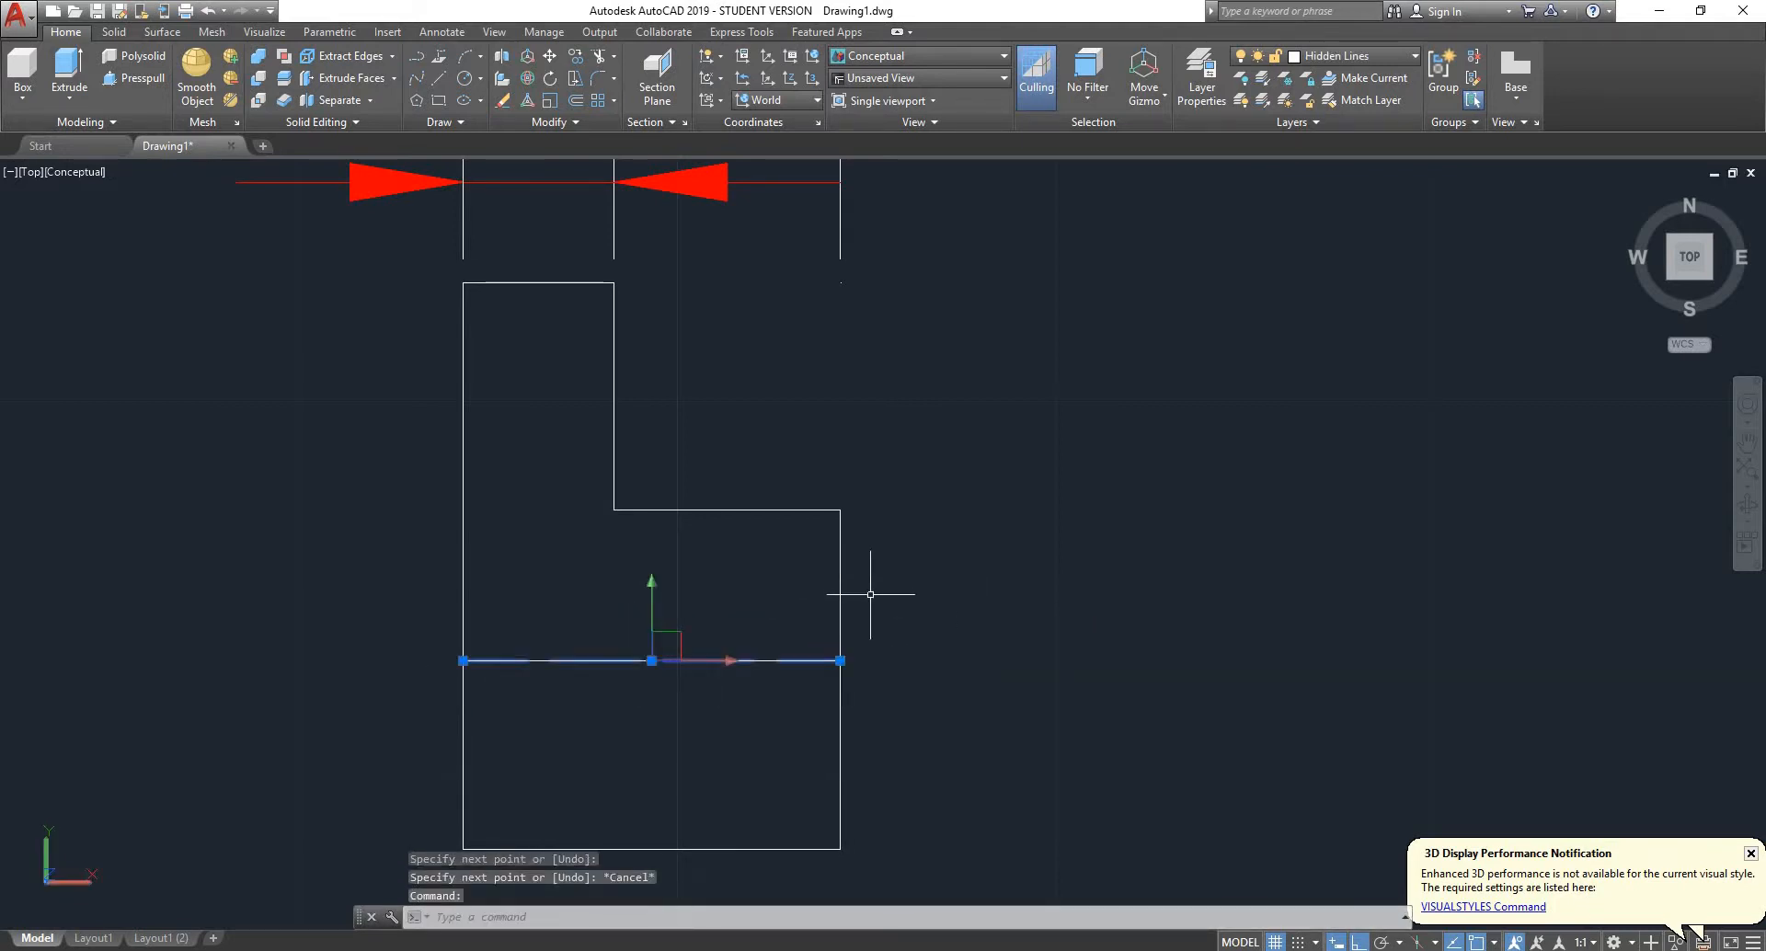
scroll(655, 646, "up", 2)
key("Delete")
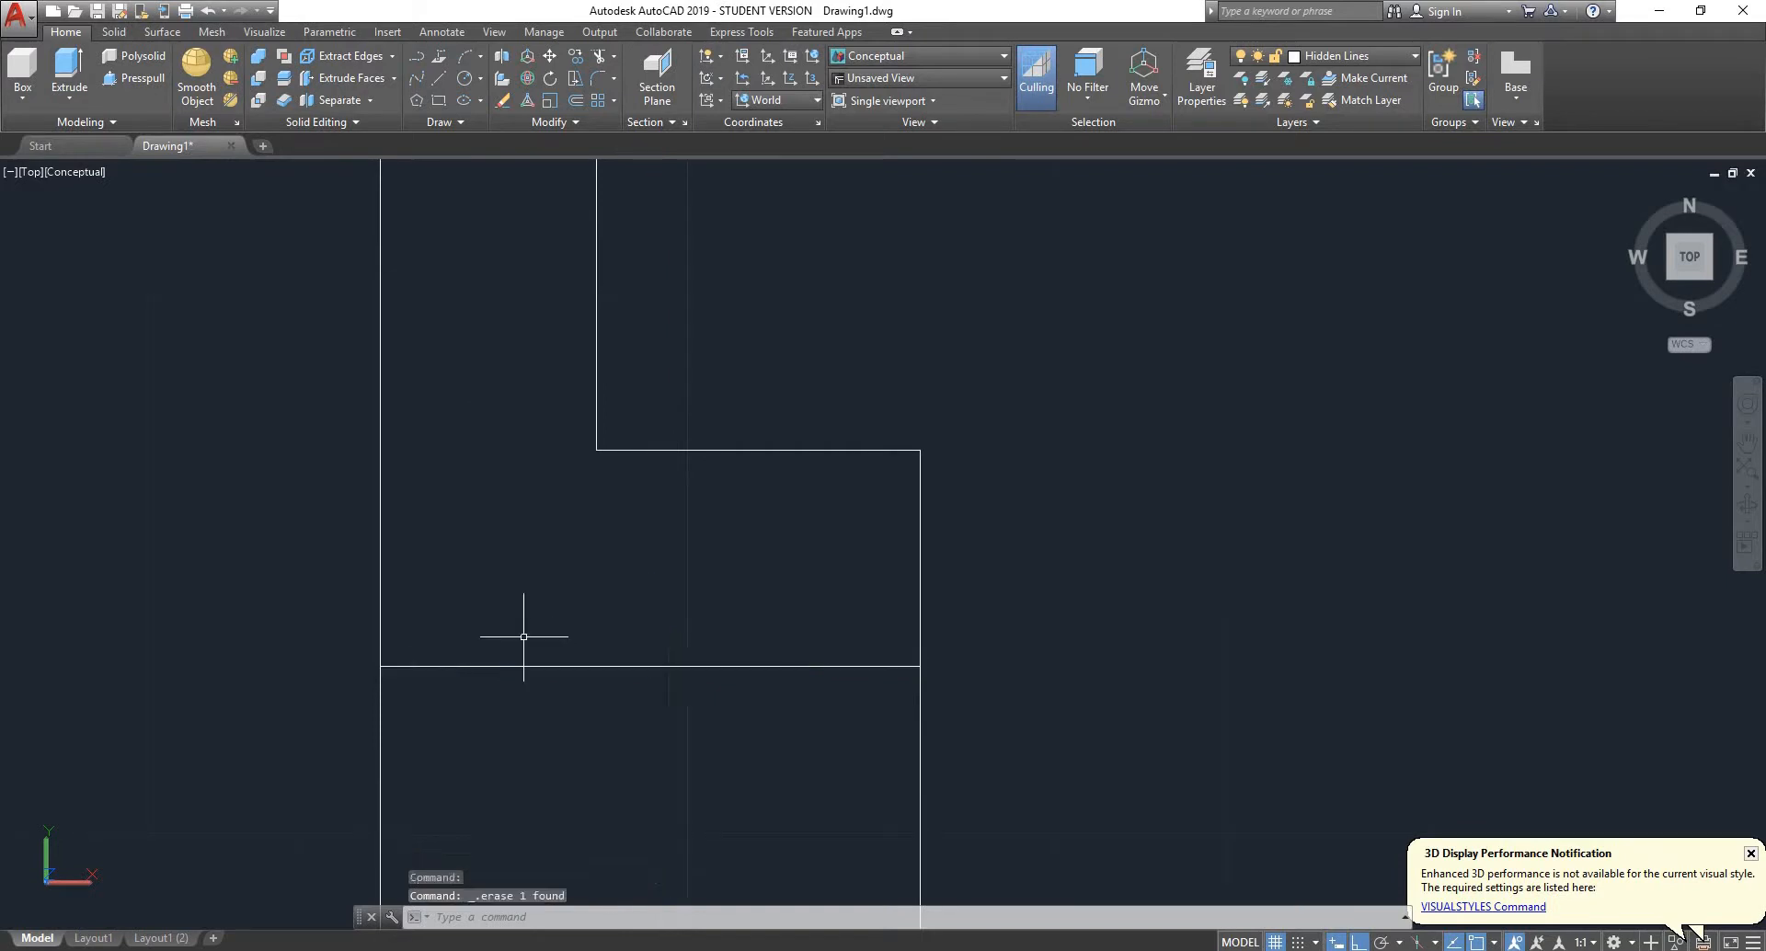
- Try deleting the axis line along the bottom of the bush profile and undo the deletion
scroll(587, 575, "down", 4)
left_click(666, 669)
left_click(578, 760)
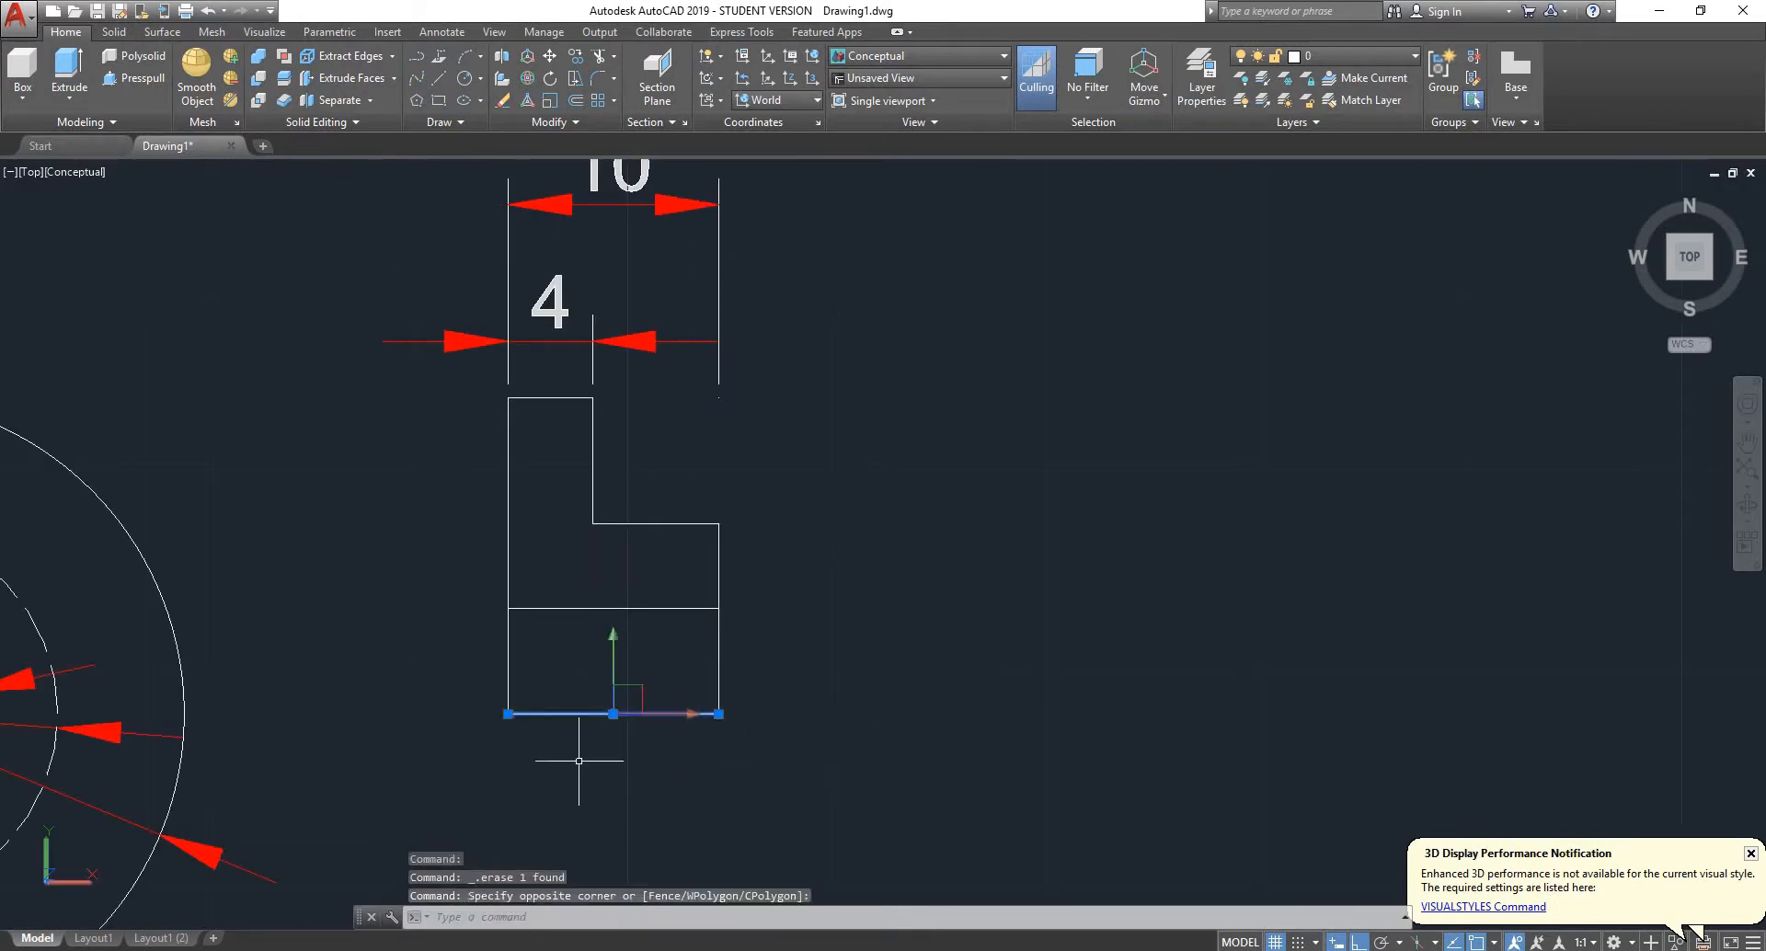
key("Delete")
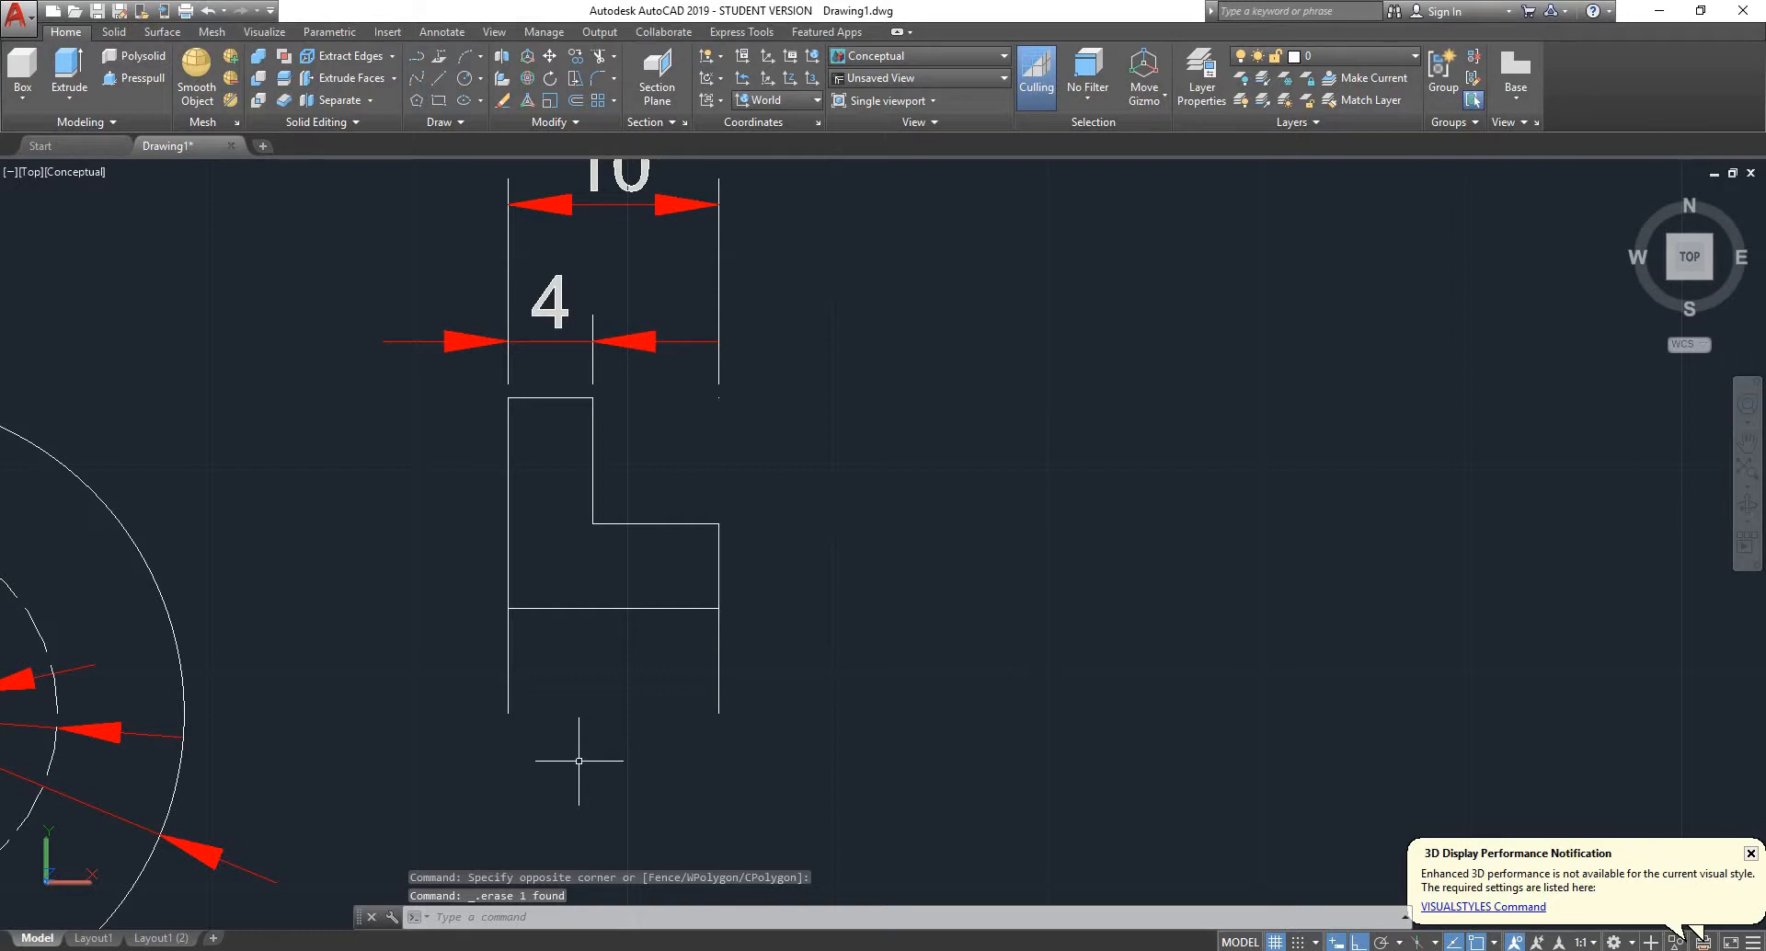
key("ctrl+z")
scroll(616, 651, "up", 2)
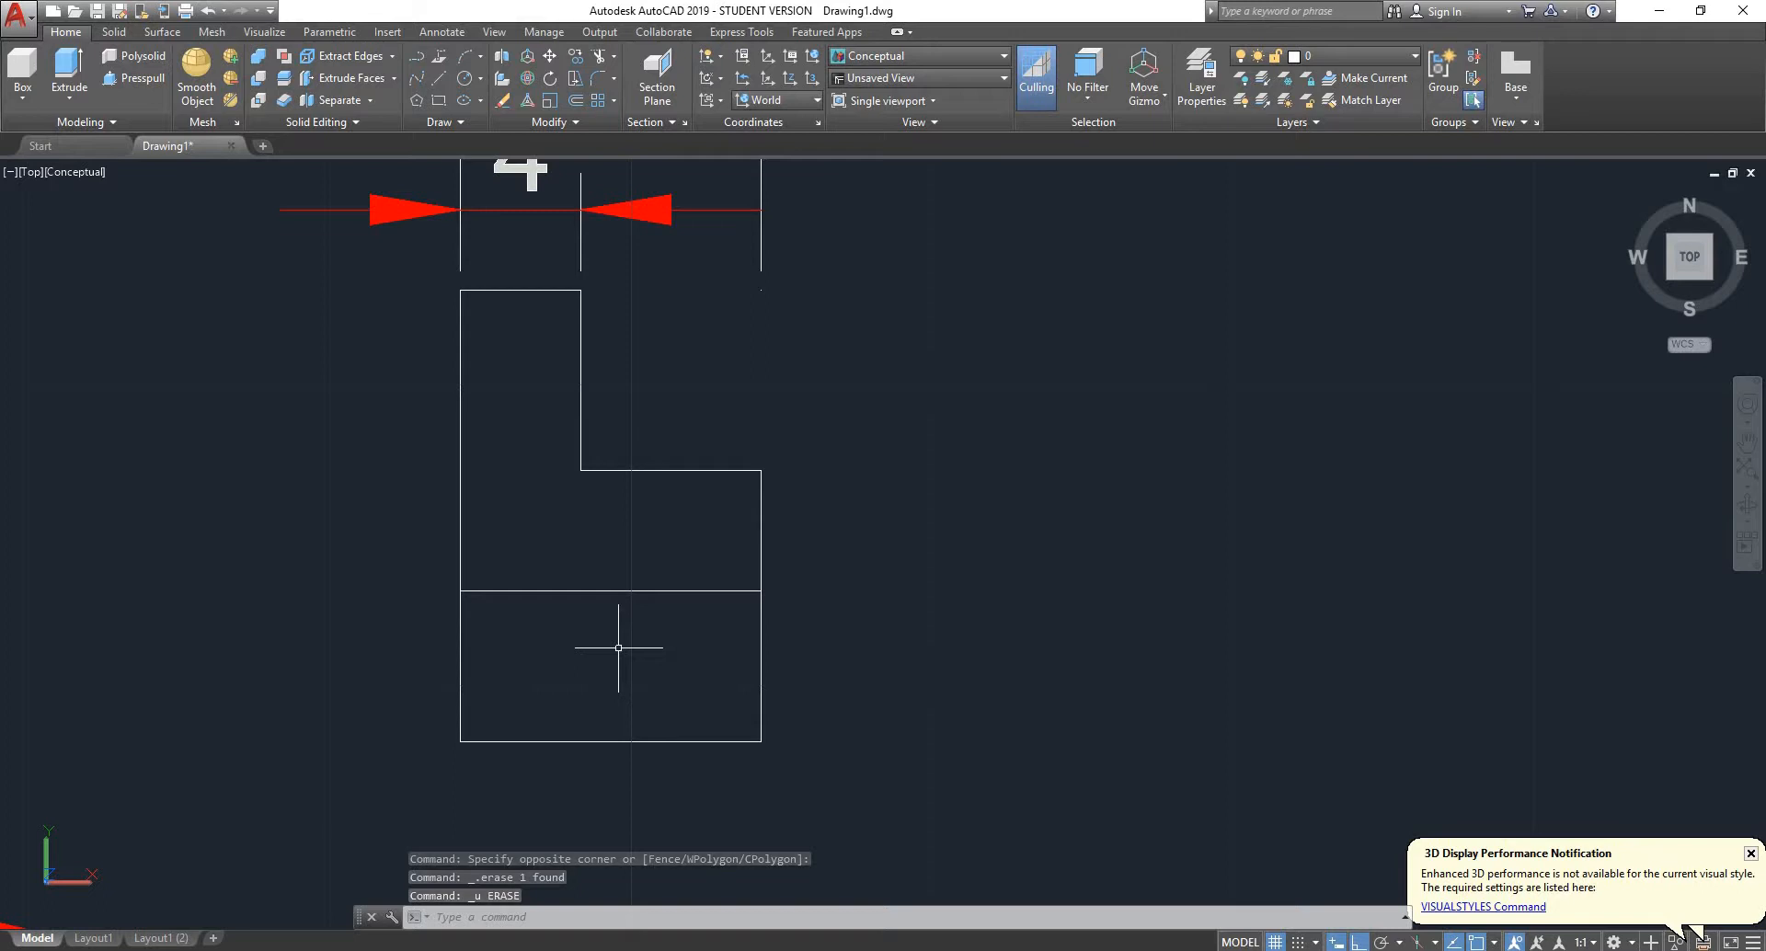
- Trim both vertical side lines between the bore line and the axis line of the wheel bush half profile
key("Return")
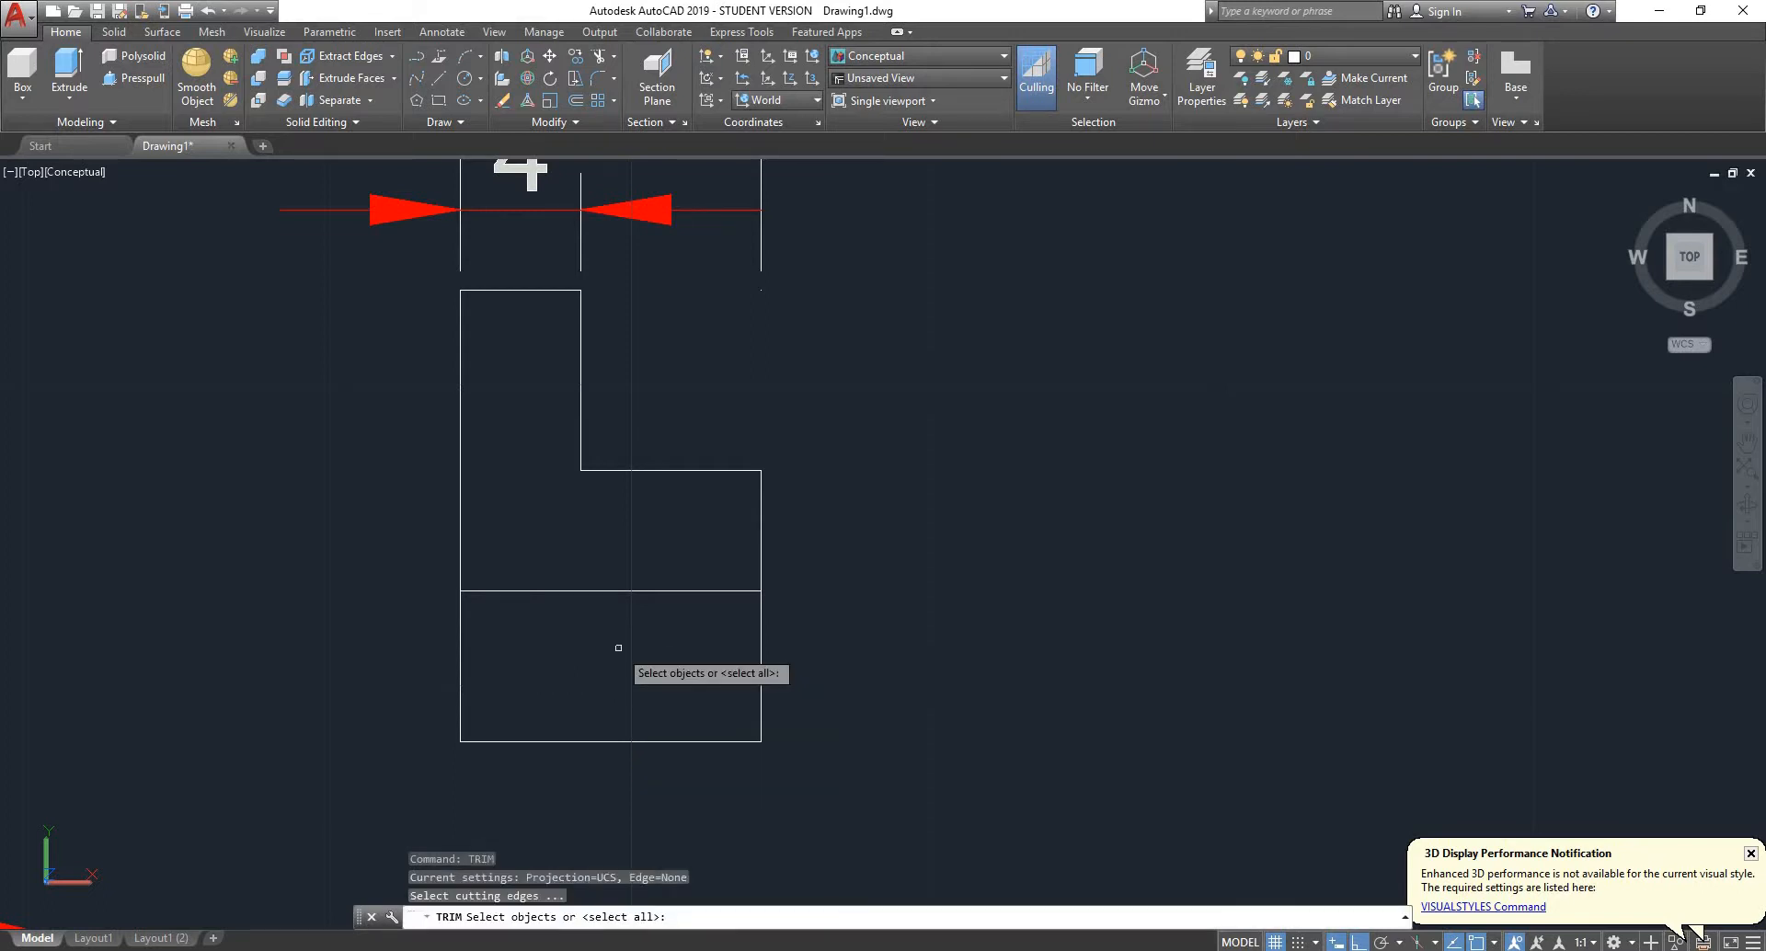
key("Return")
left_click(840, 635)
left_click(407, 638)
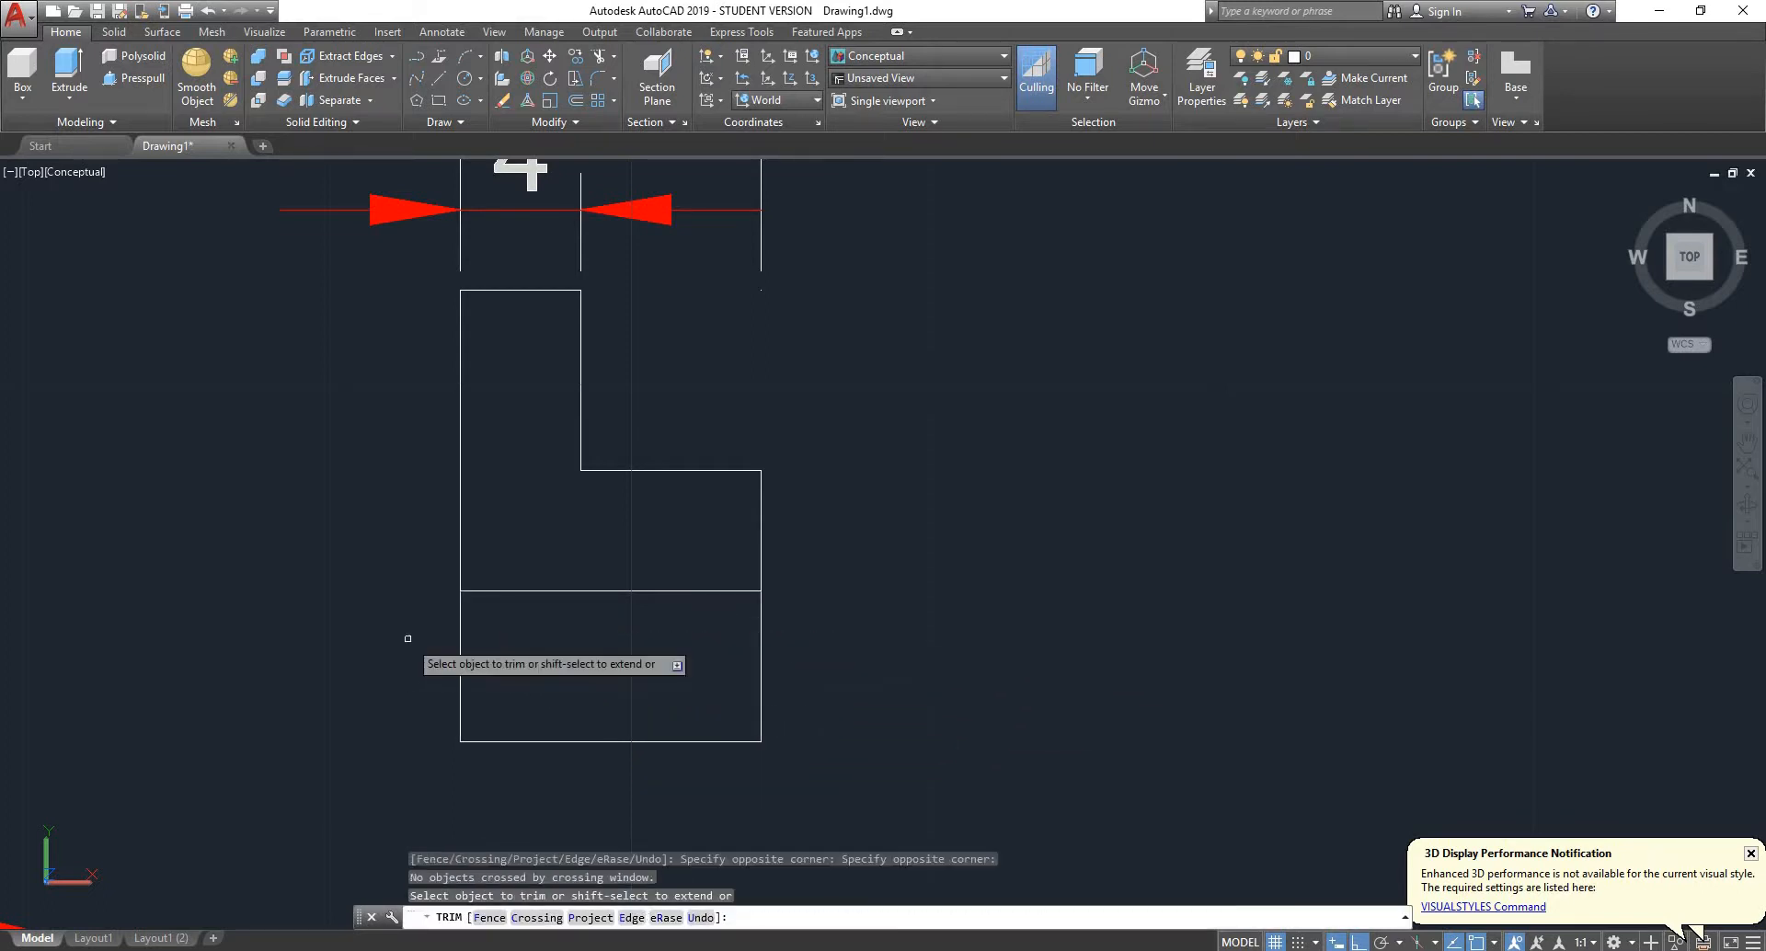
left_click(804, 641)
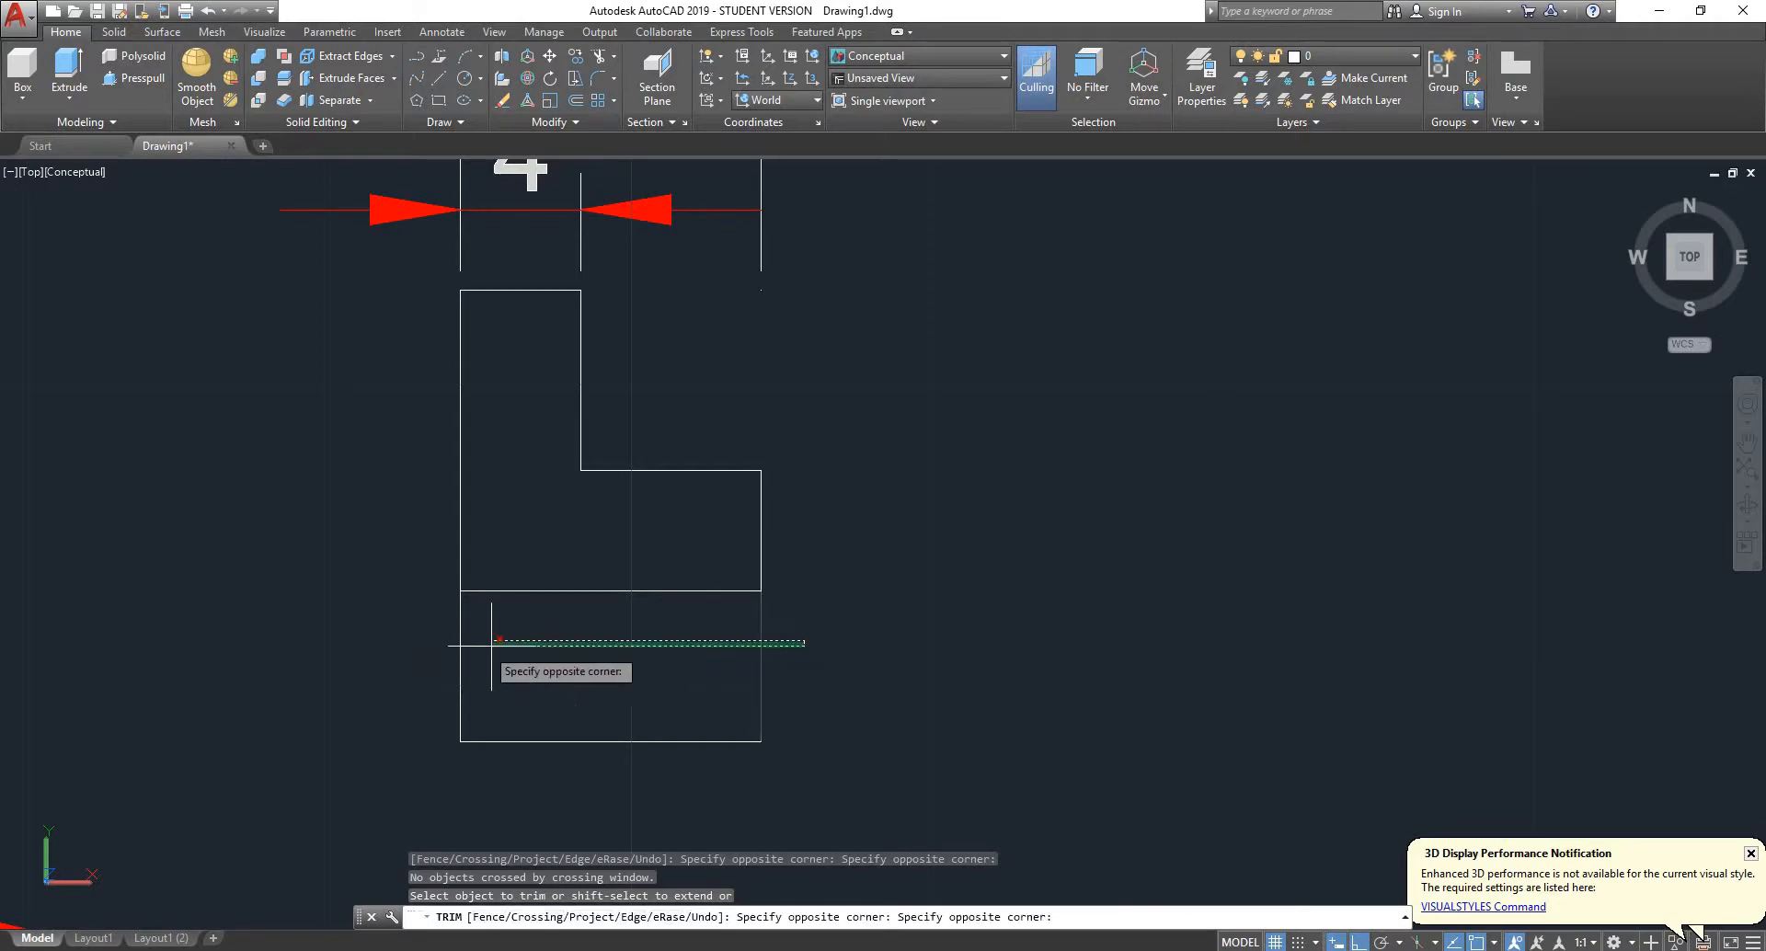
left_click(399, 655)
key("Escape")
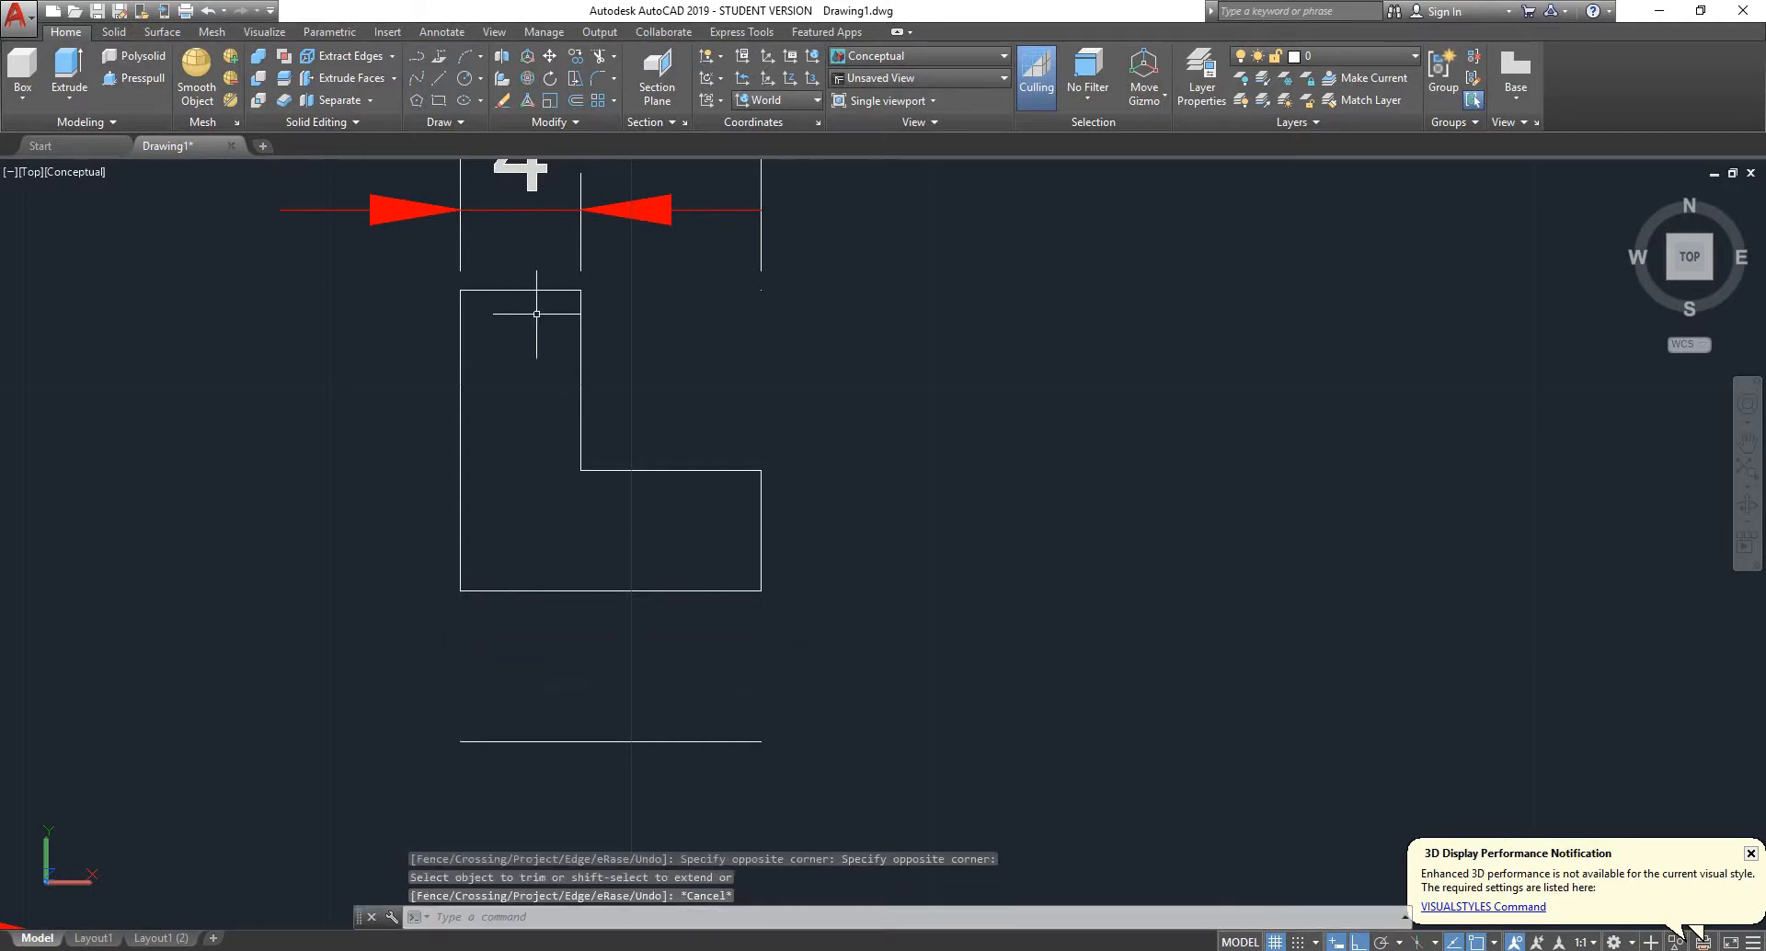
- Join the outline segments of the L-shaped bush half profile into one polyline and check whether it is closed
left_click(403, 281)
left_click(840, 628)
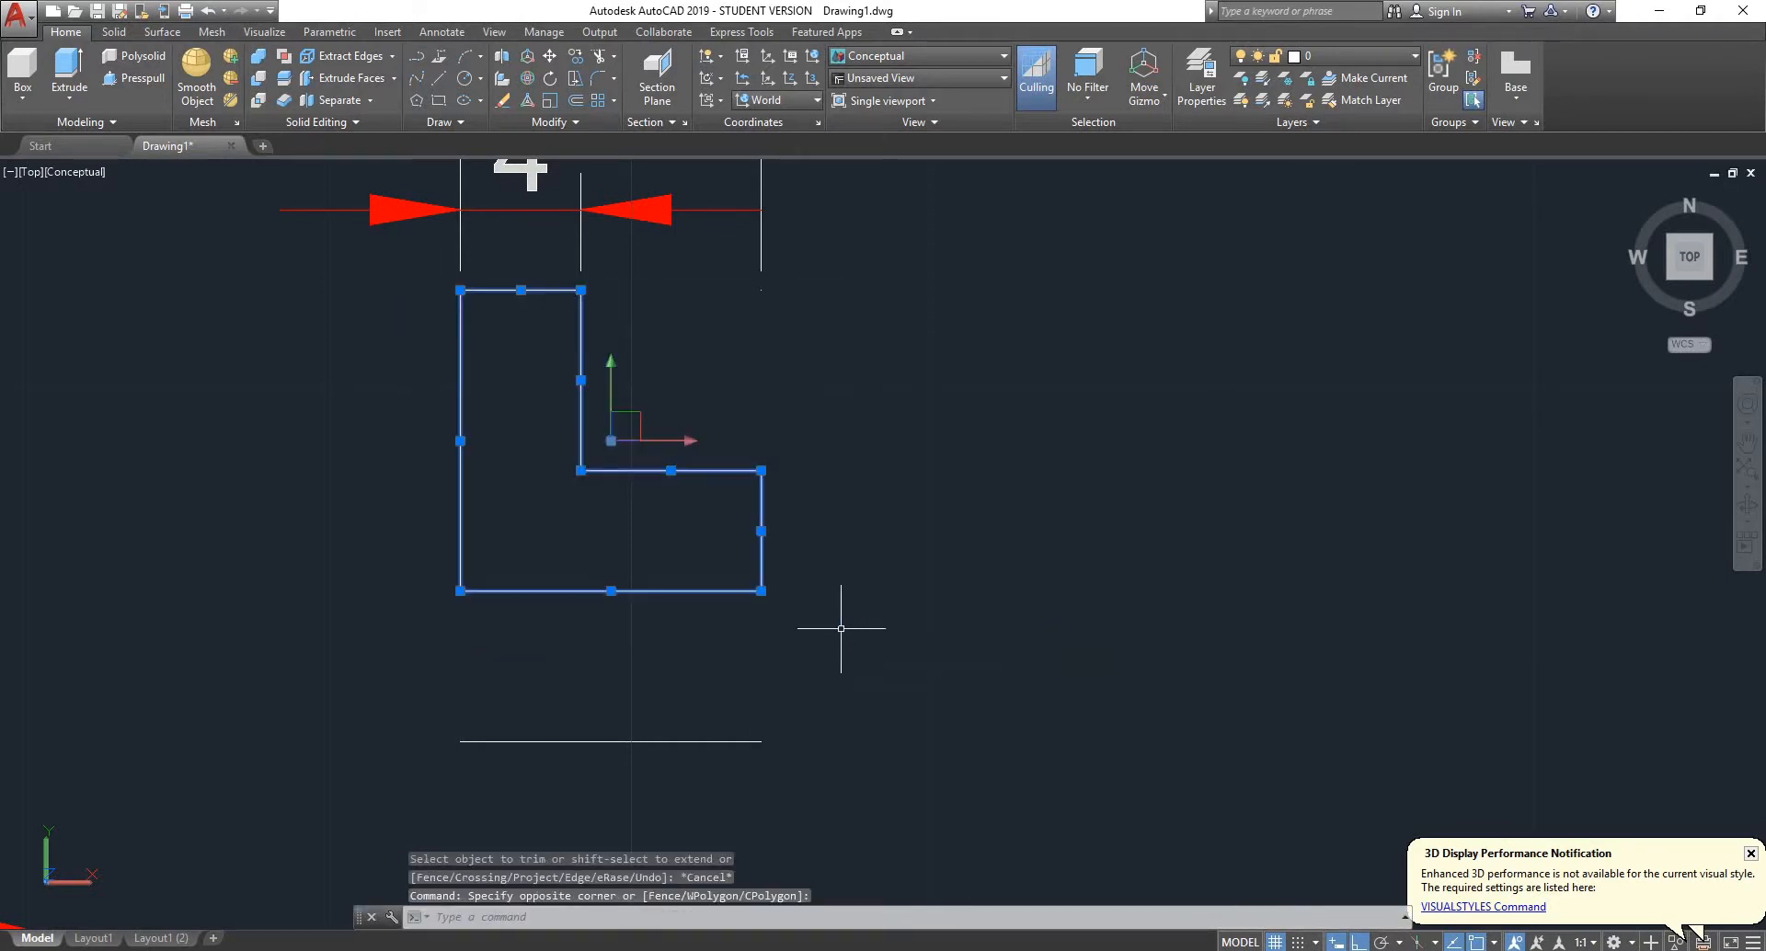
key("Return")
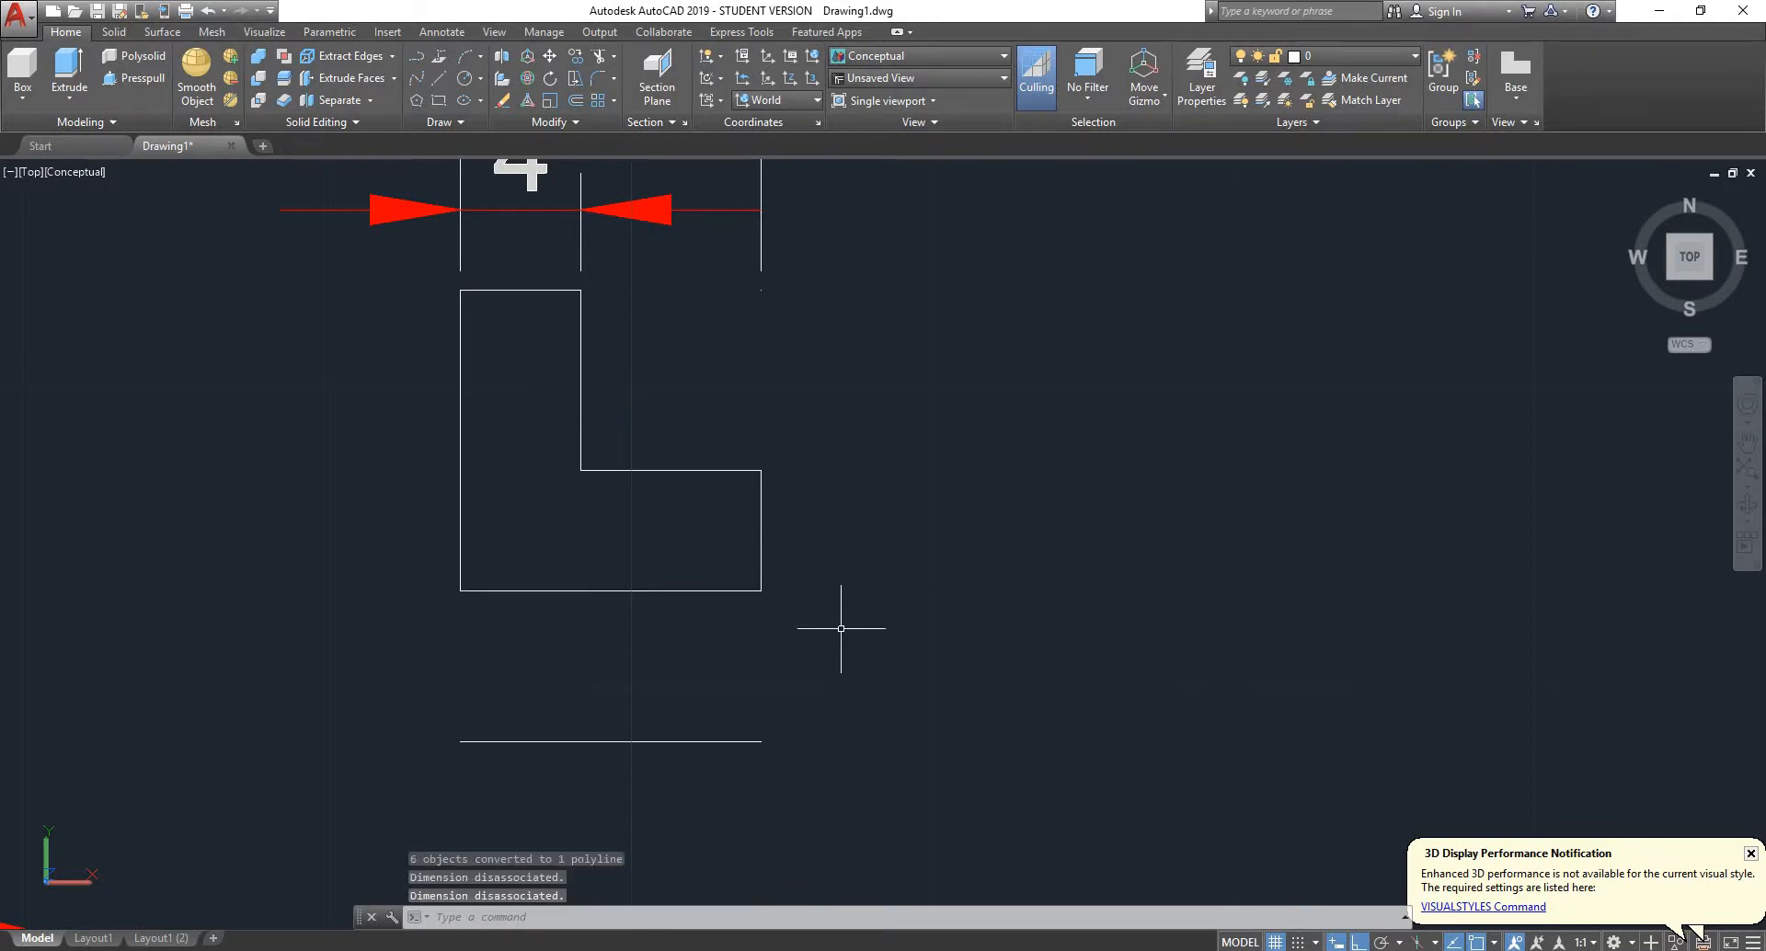
left_click(756, 470)
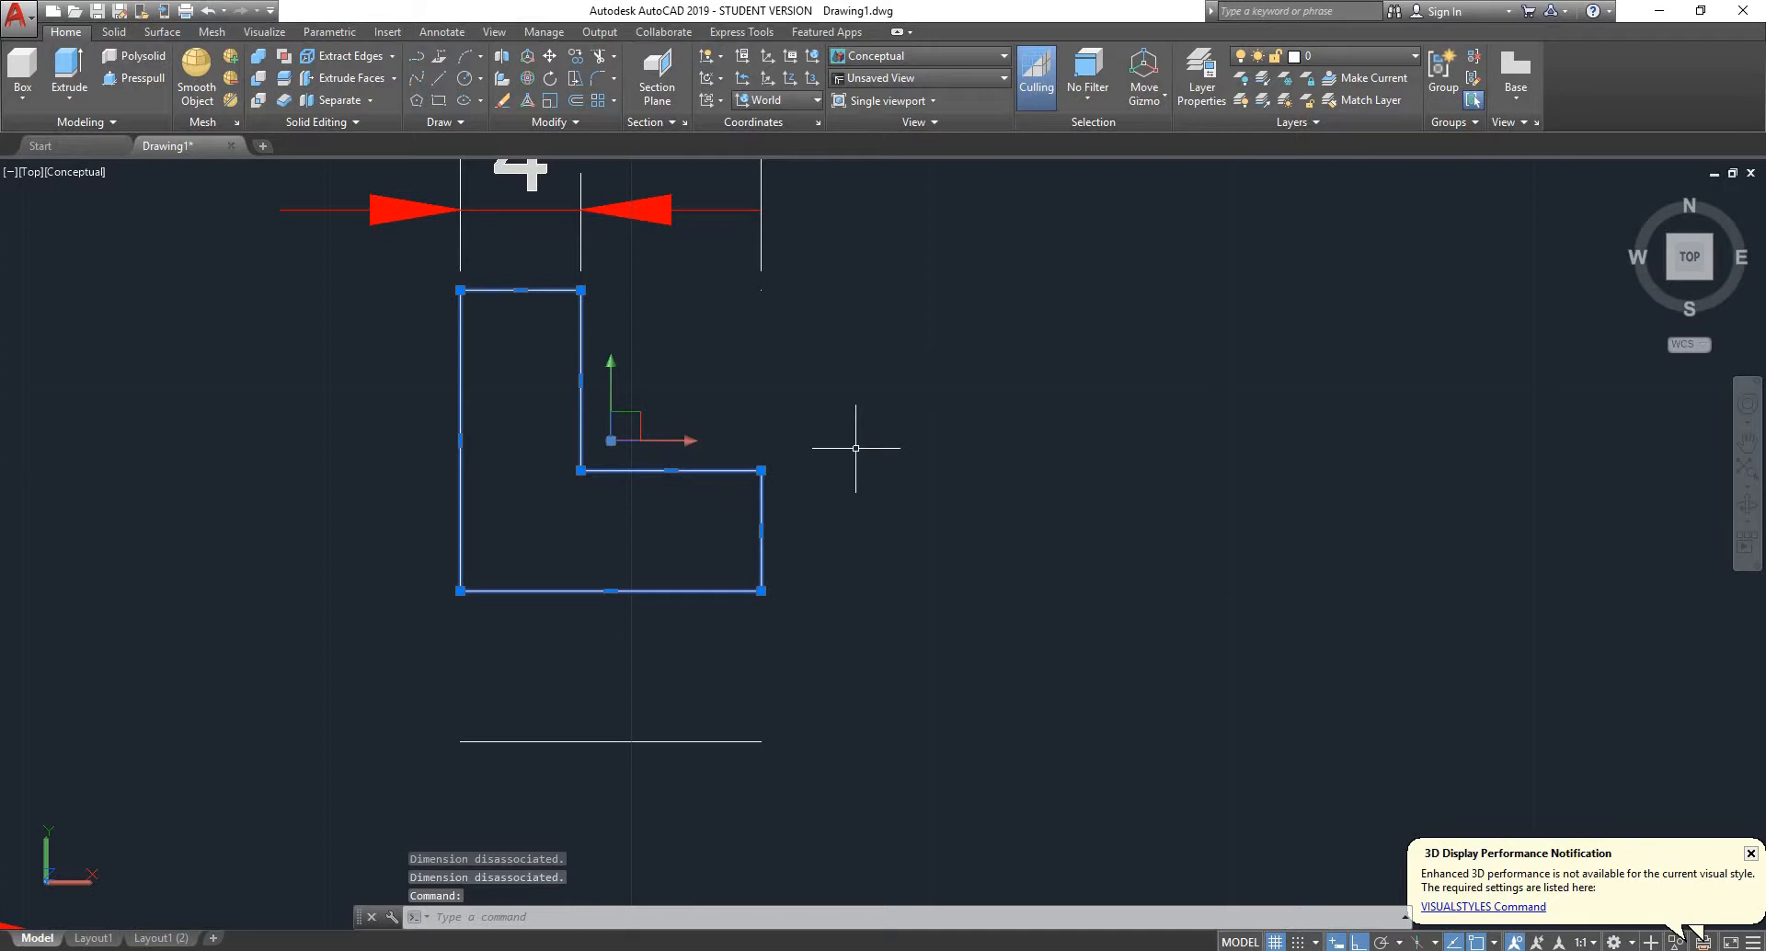
key("ctrl+1")
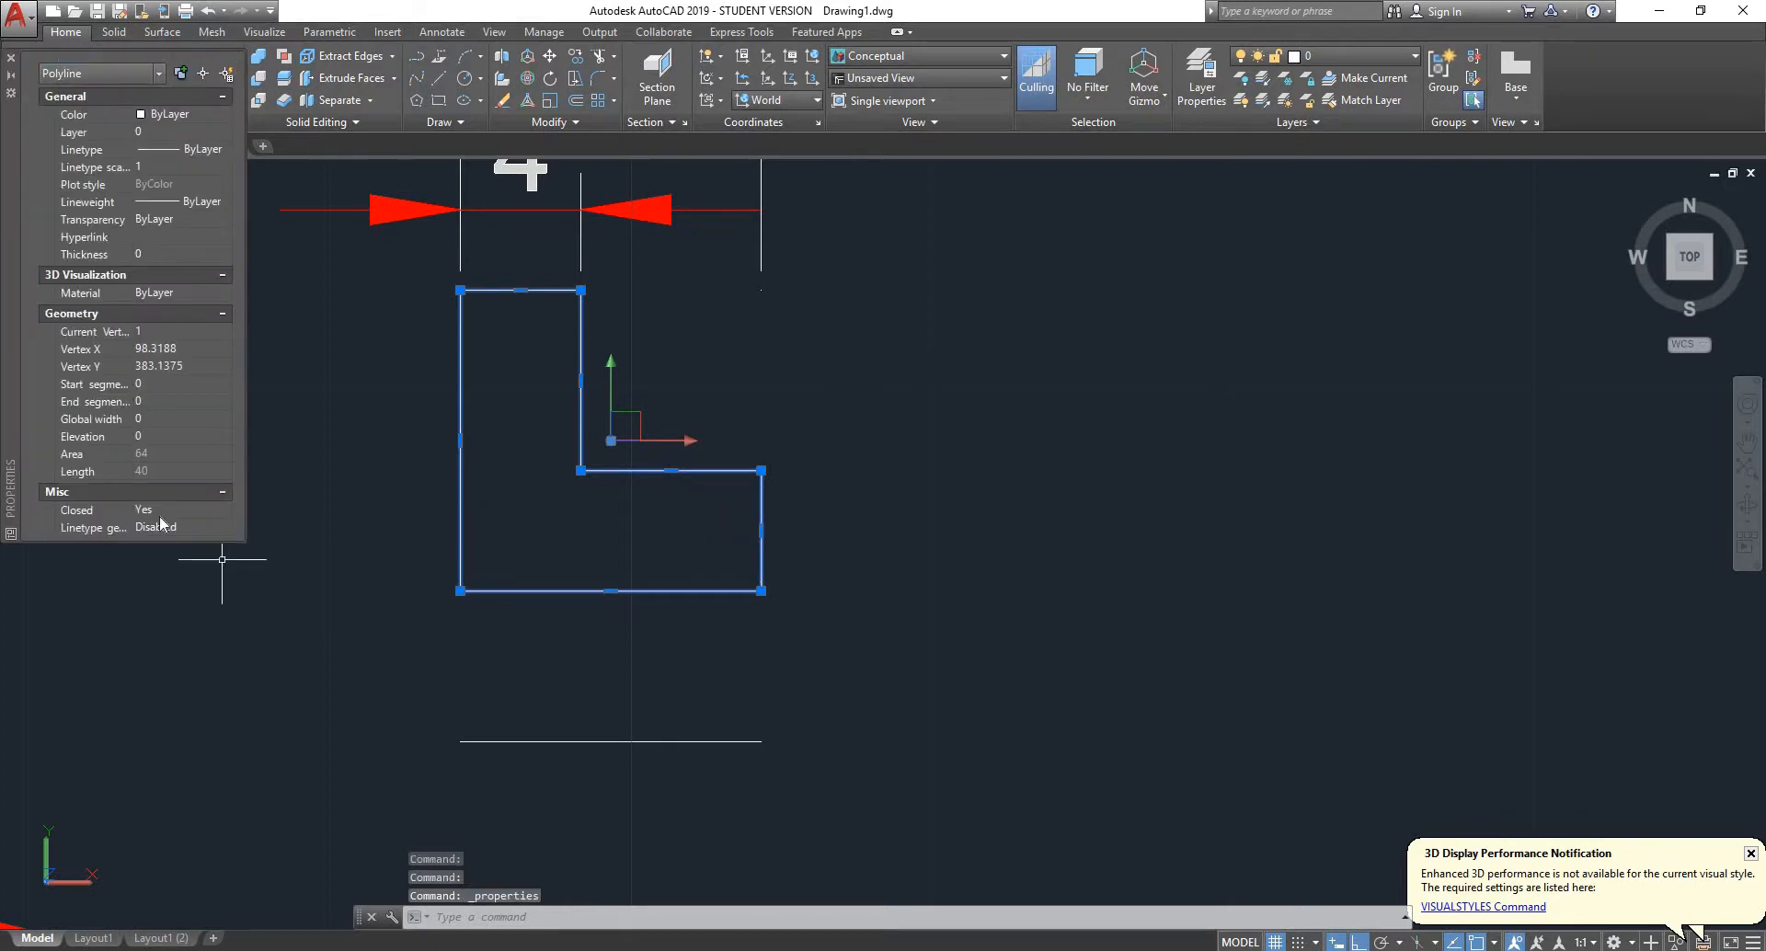
left_click(11, 57)
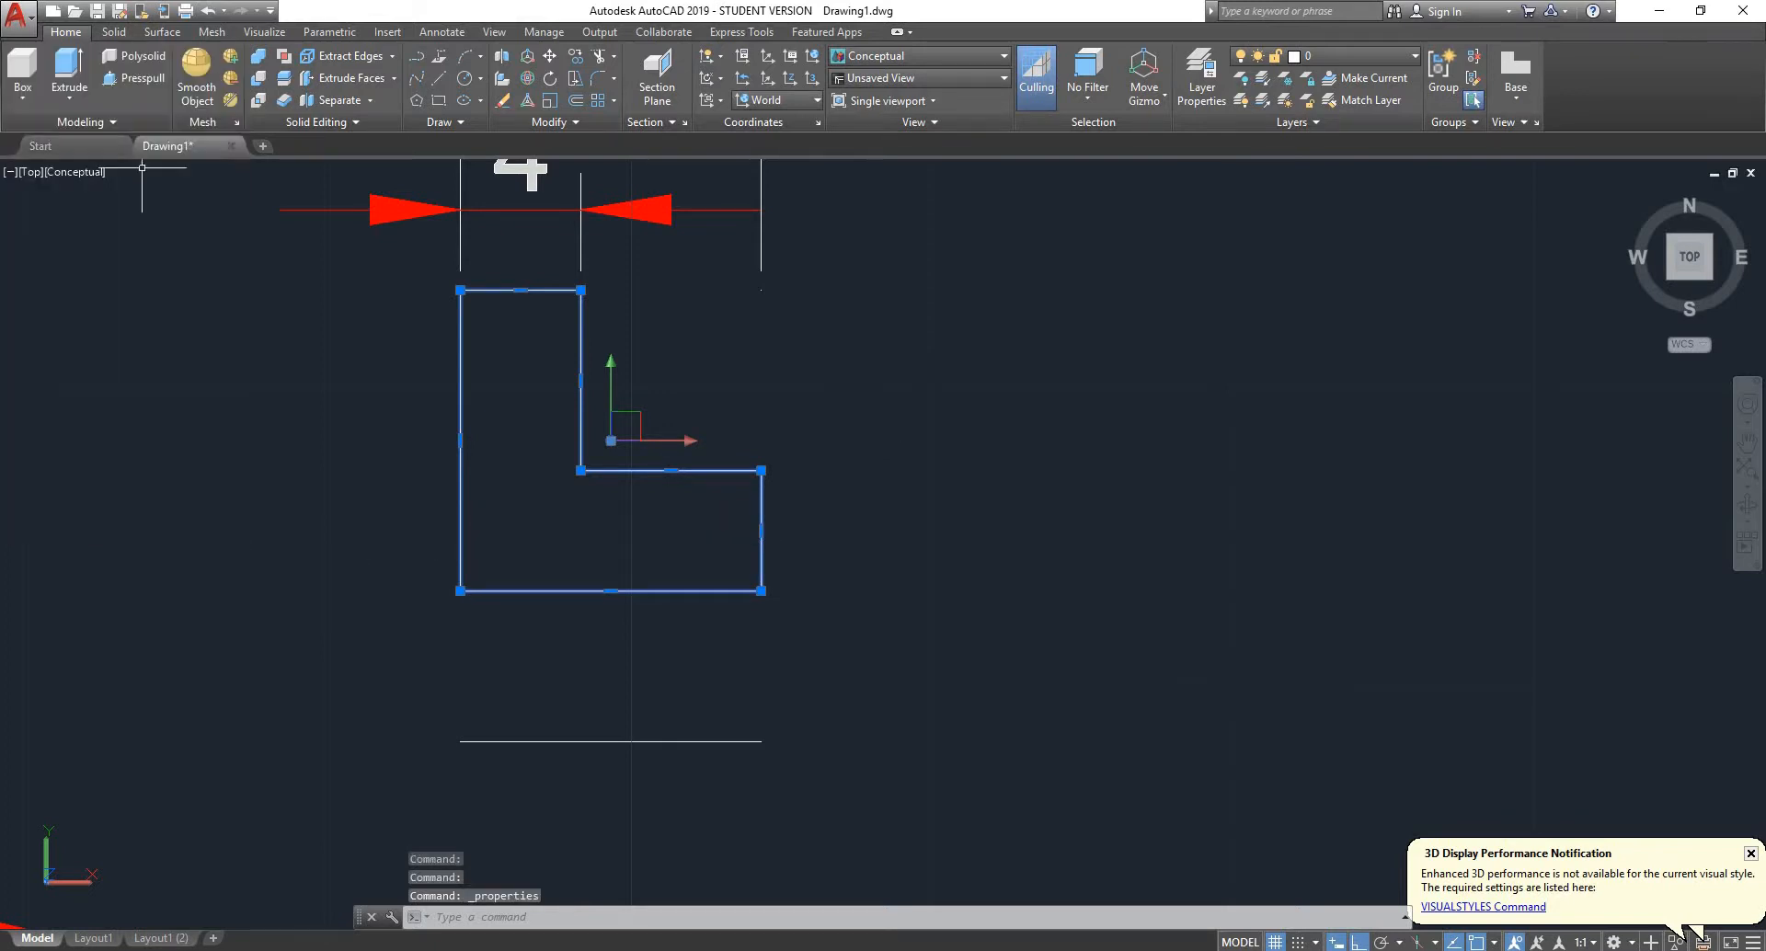
type("revol")
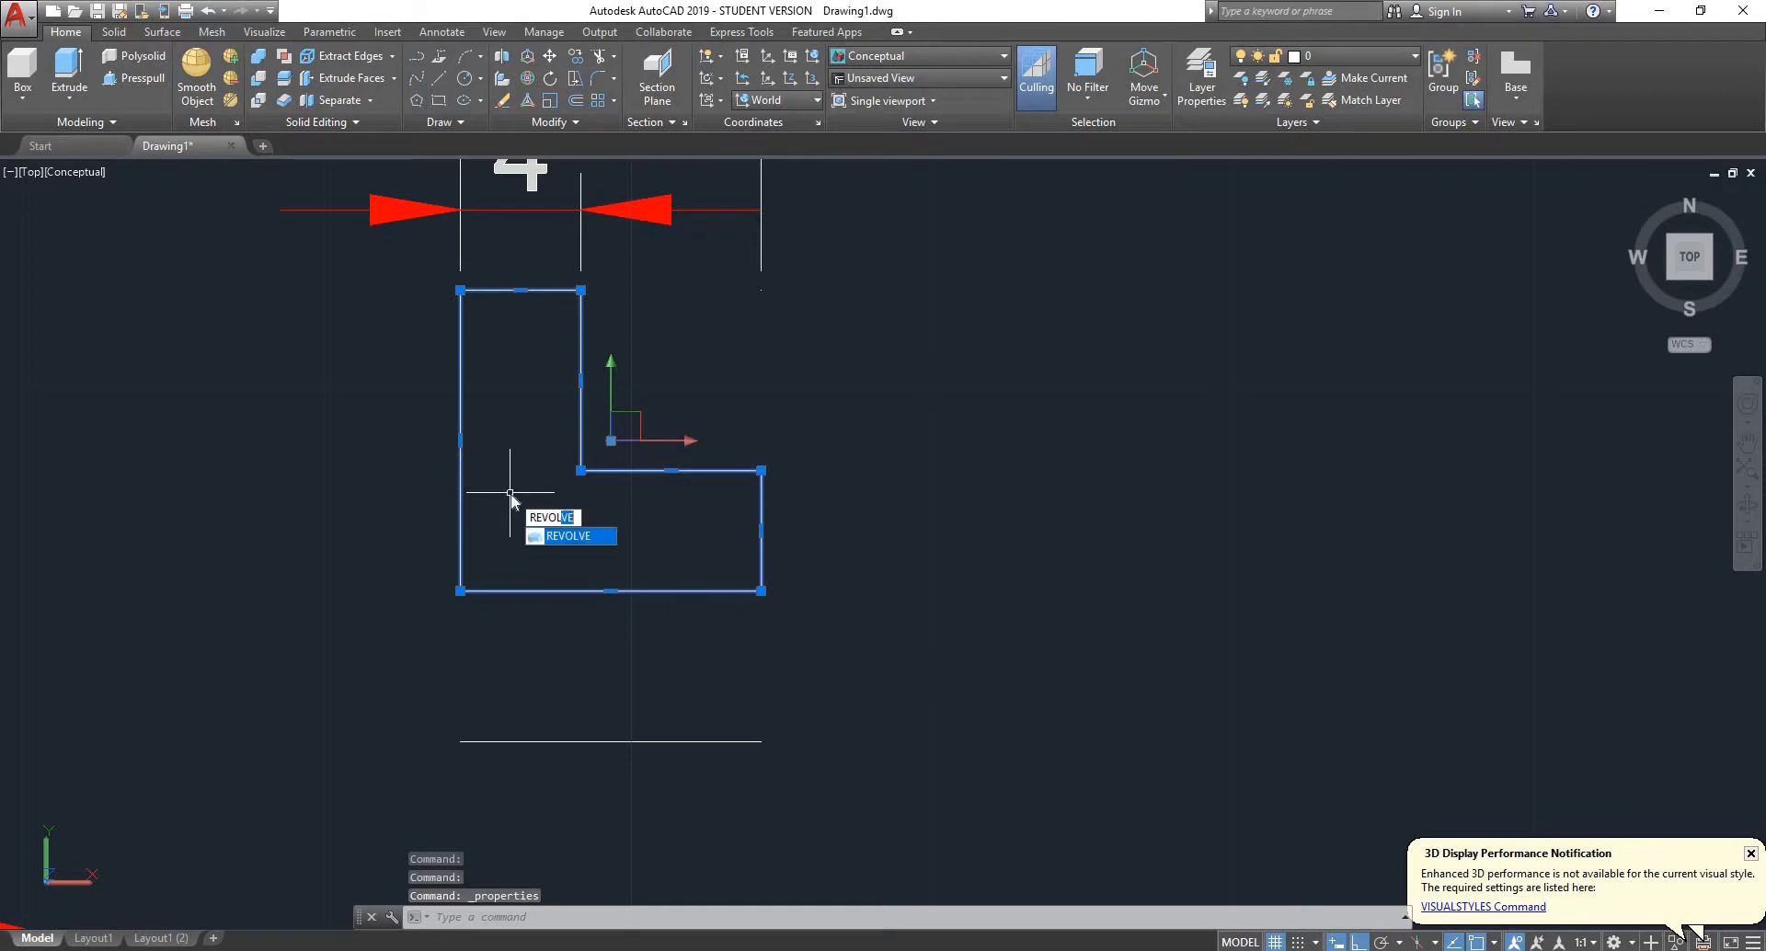
key("Return")
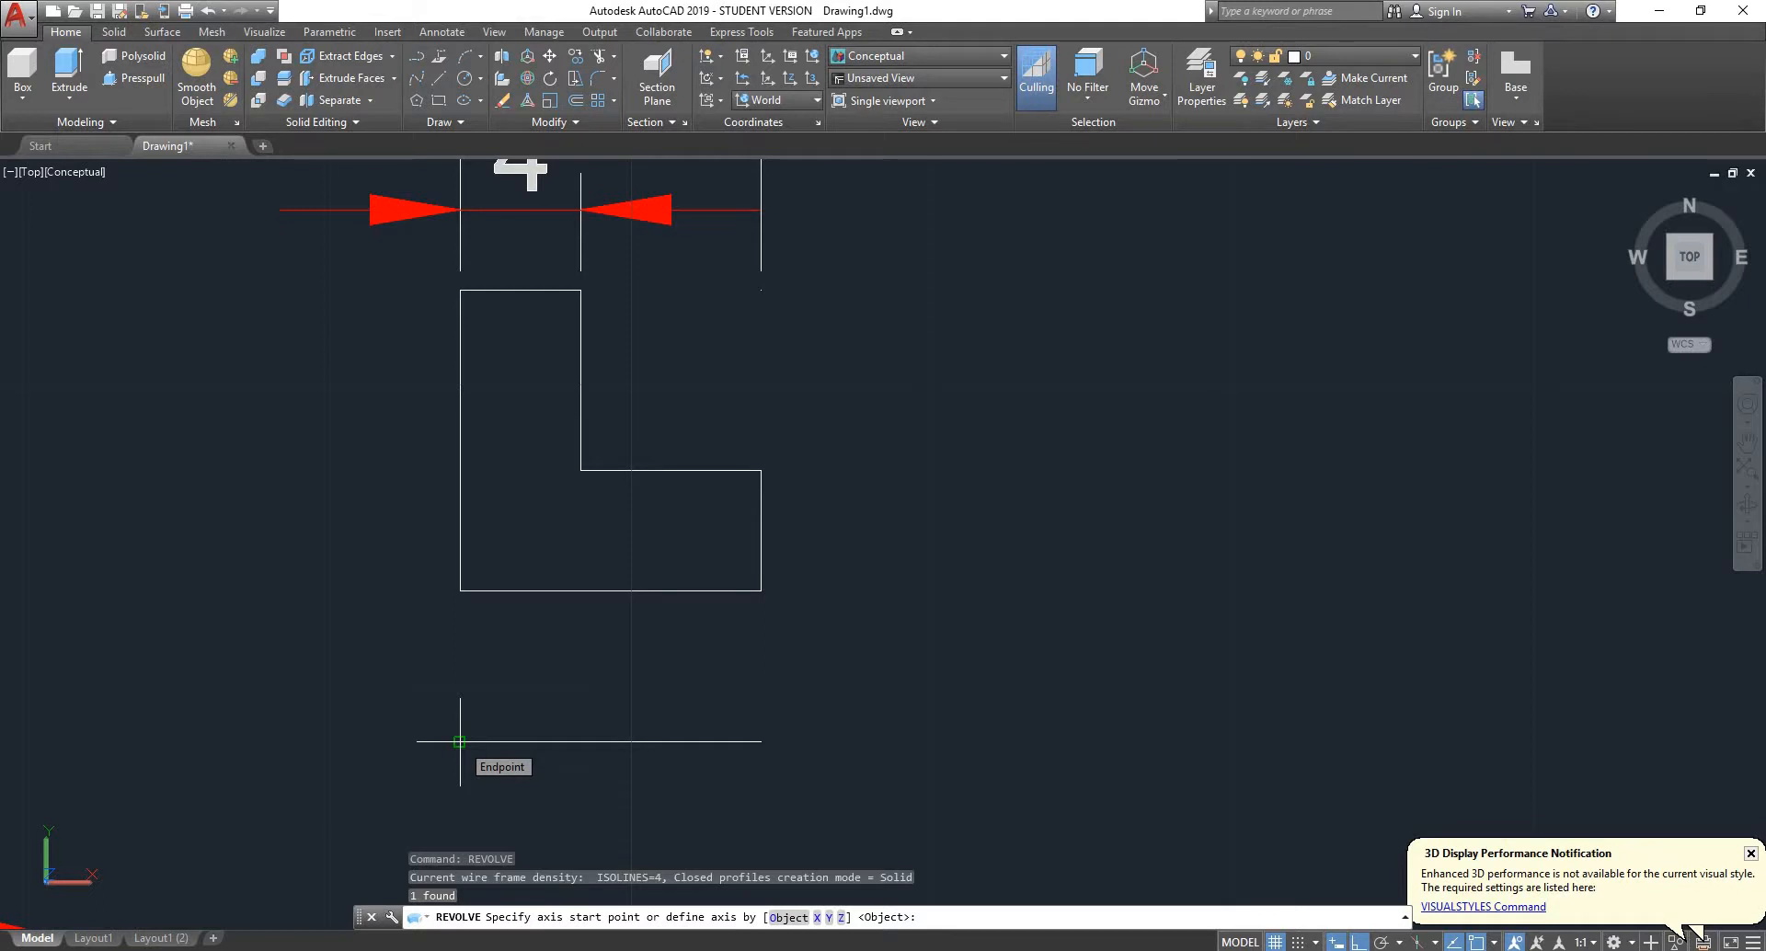
key("Escape")
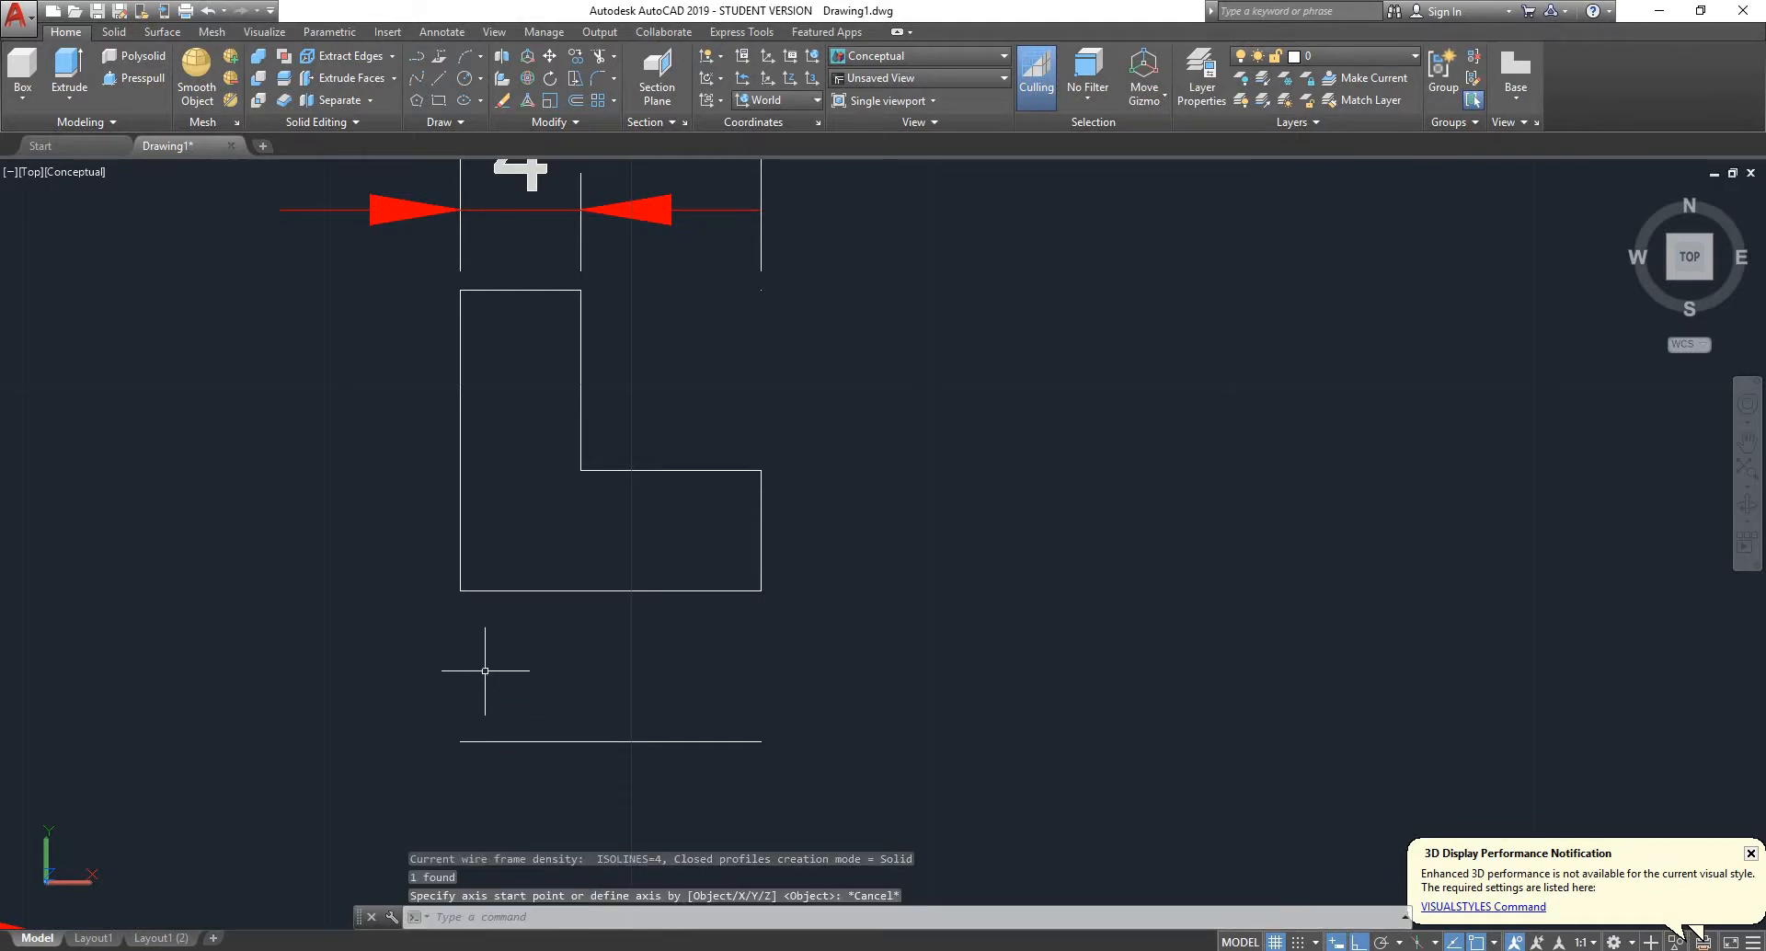
- Revolve the L-shaped bush profile 360 degrees about the separate axis line below it, using the line's two endpoints
type("revolve")
key("Return")
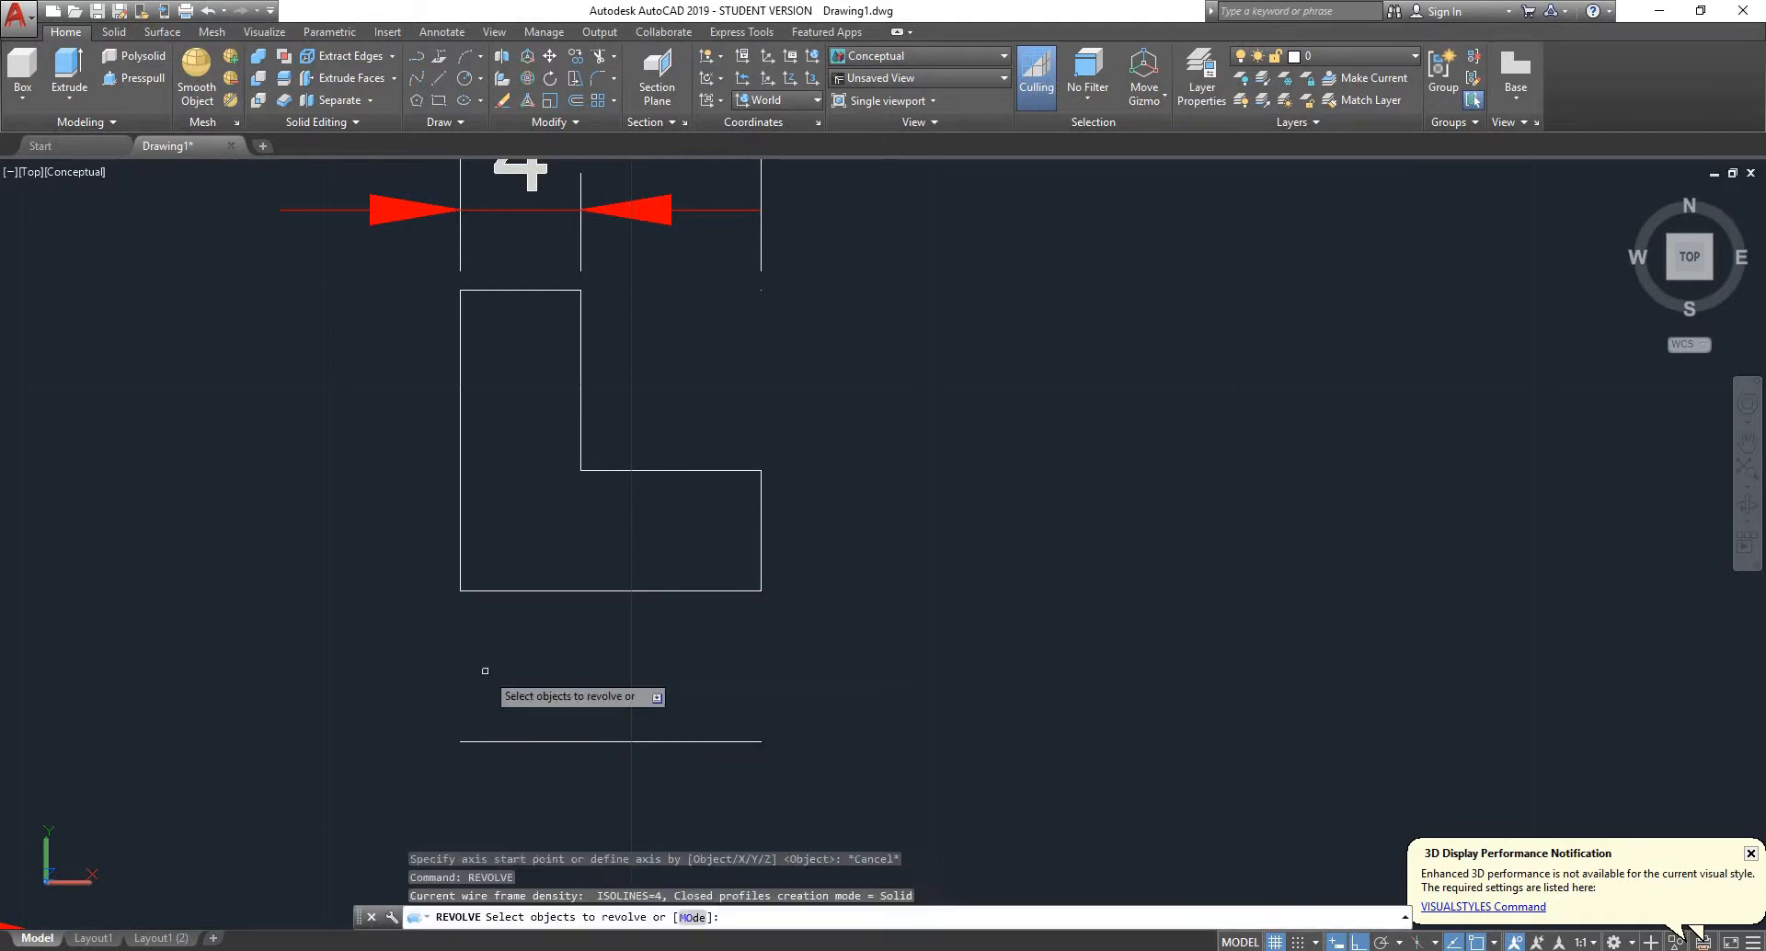
left_click(552, 591)
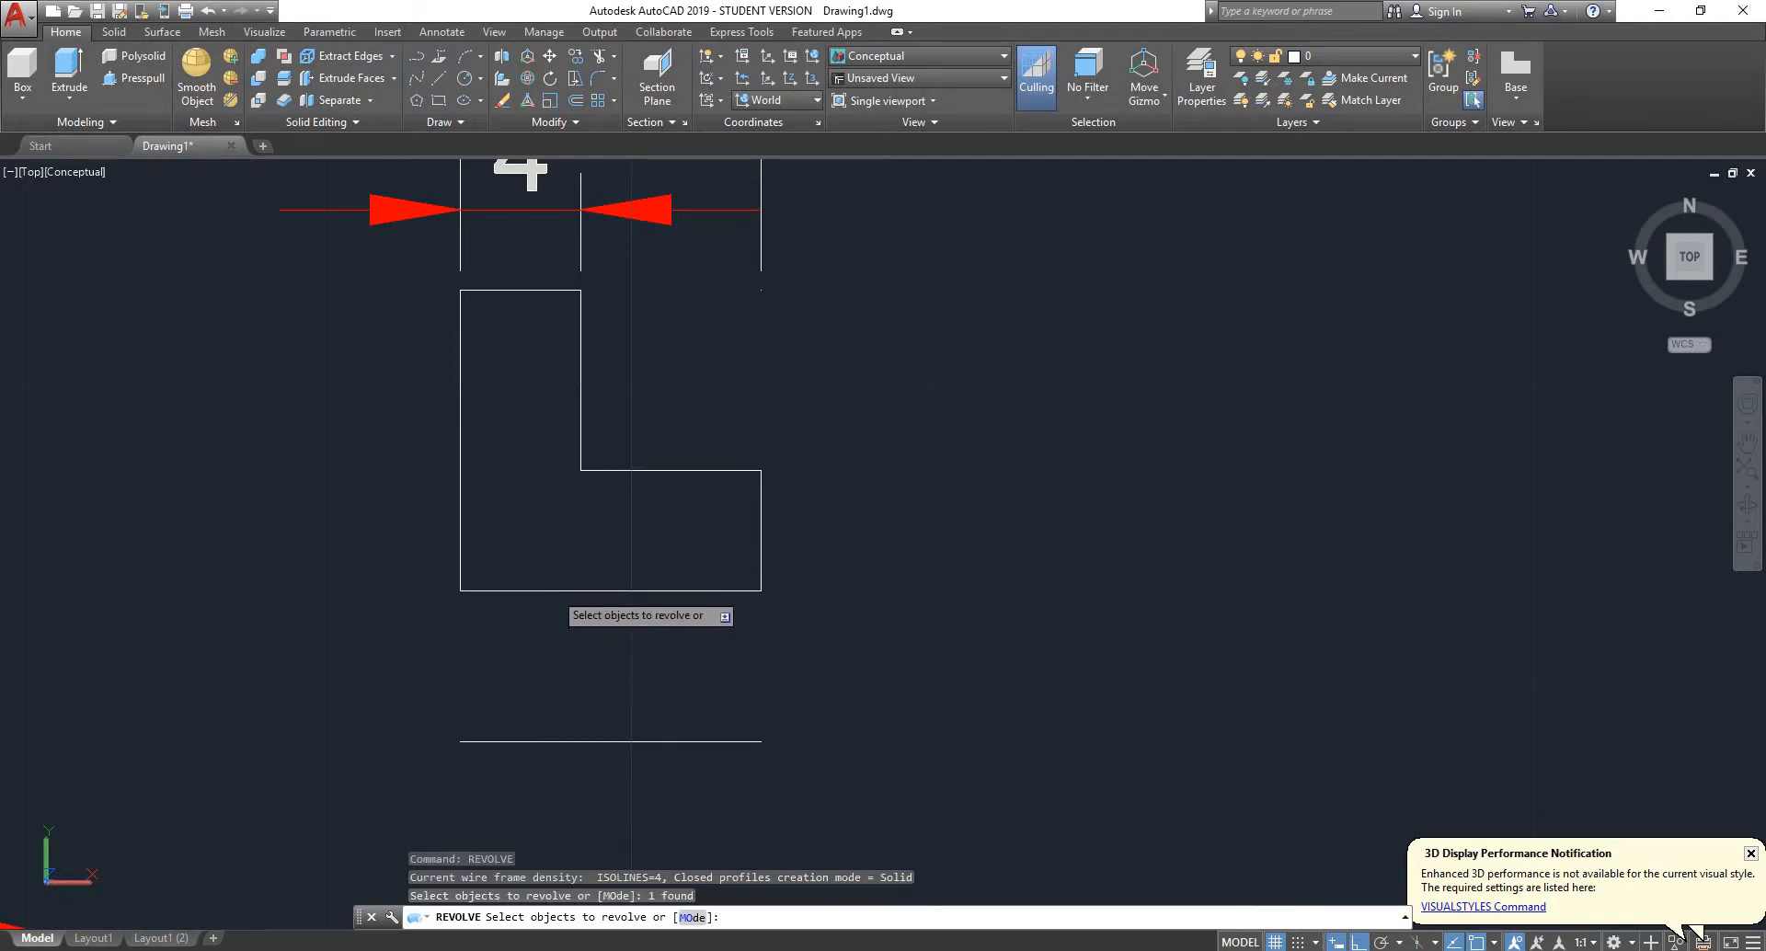
key("Return")
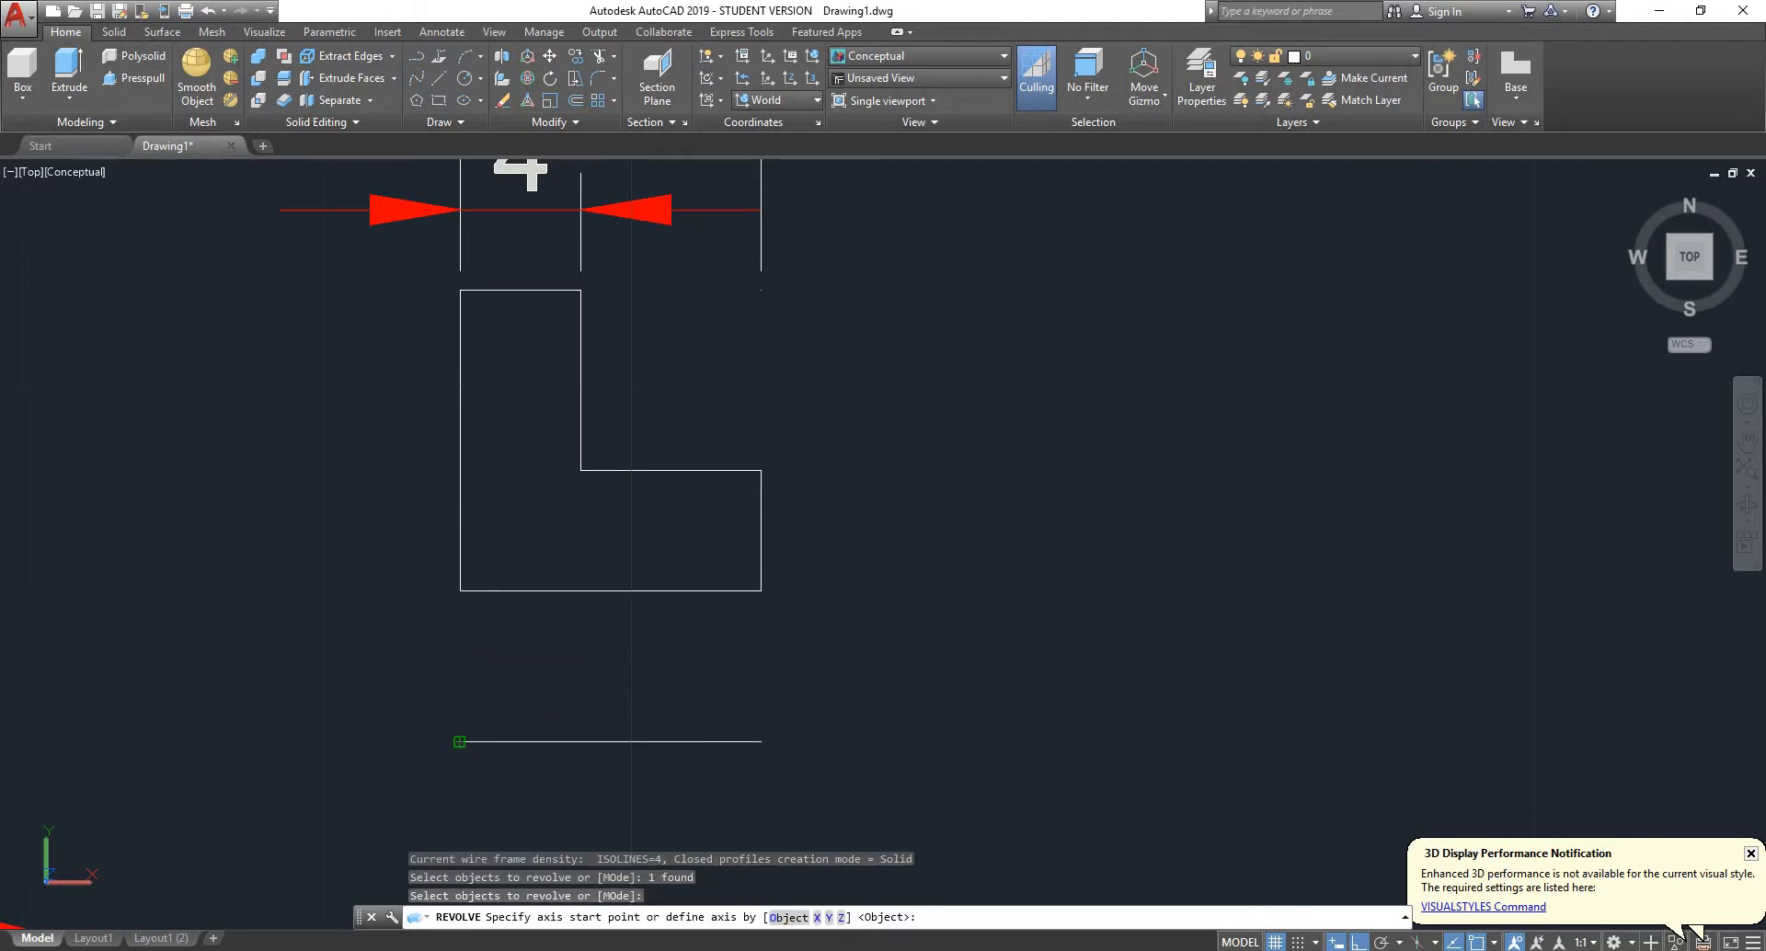
left_click(460, 742)
left_click(760, 741)
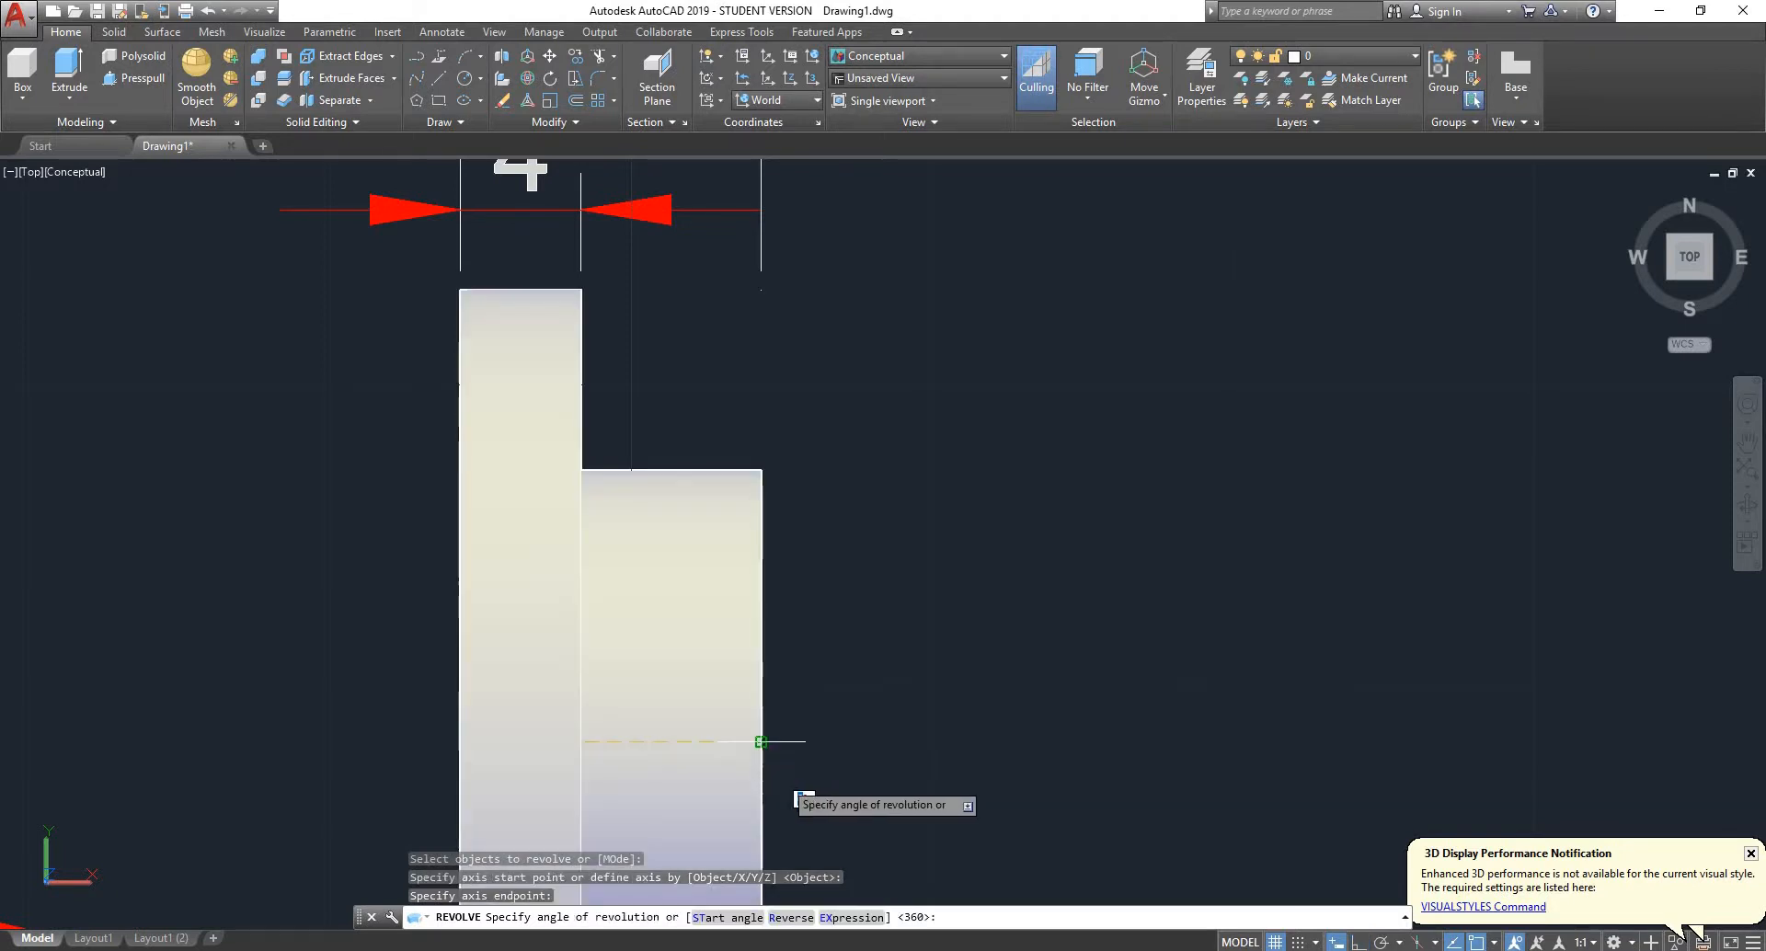
left_click(1671, 276)
scroll(586, 565, "up", 5)
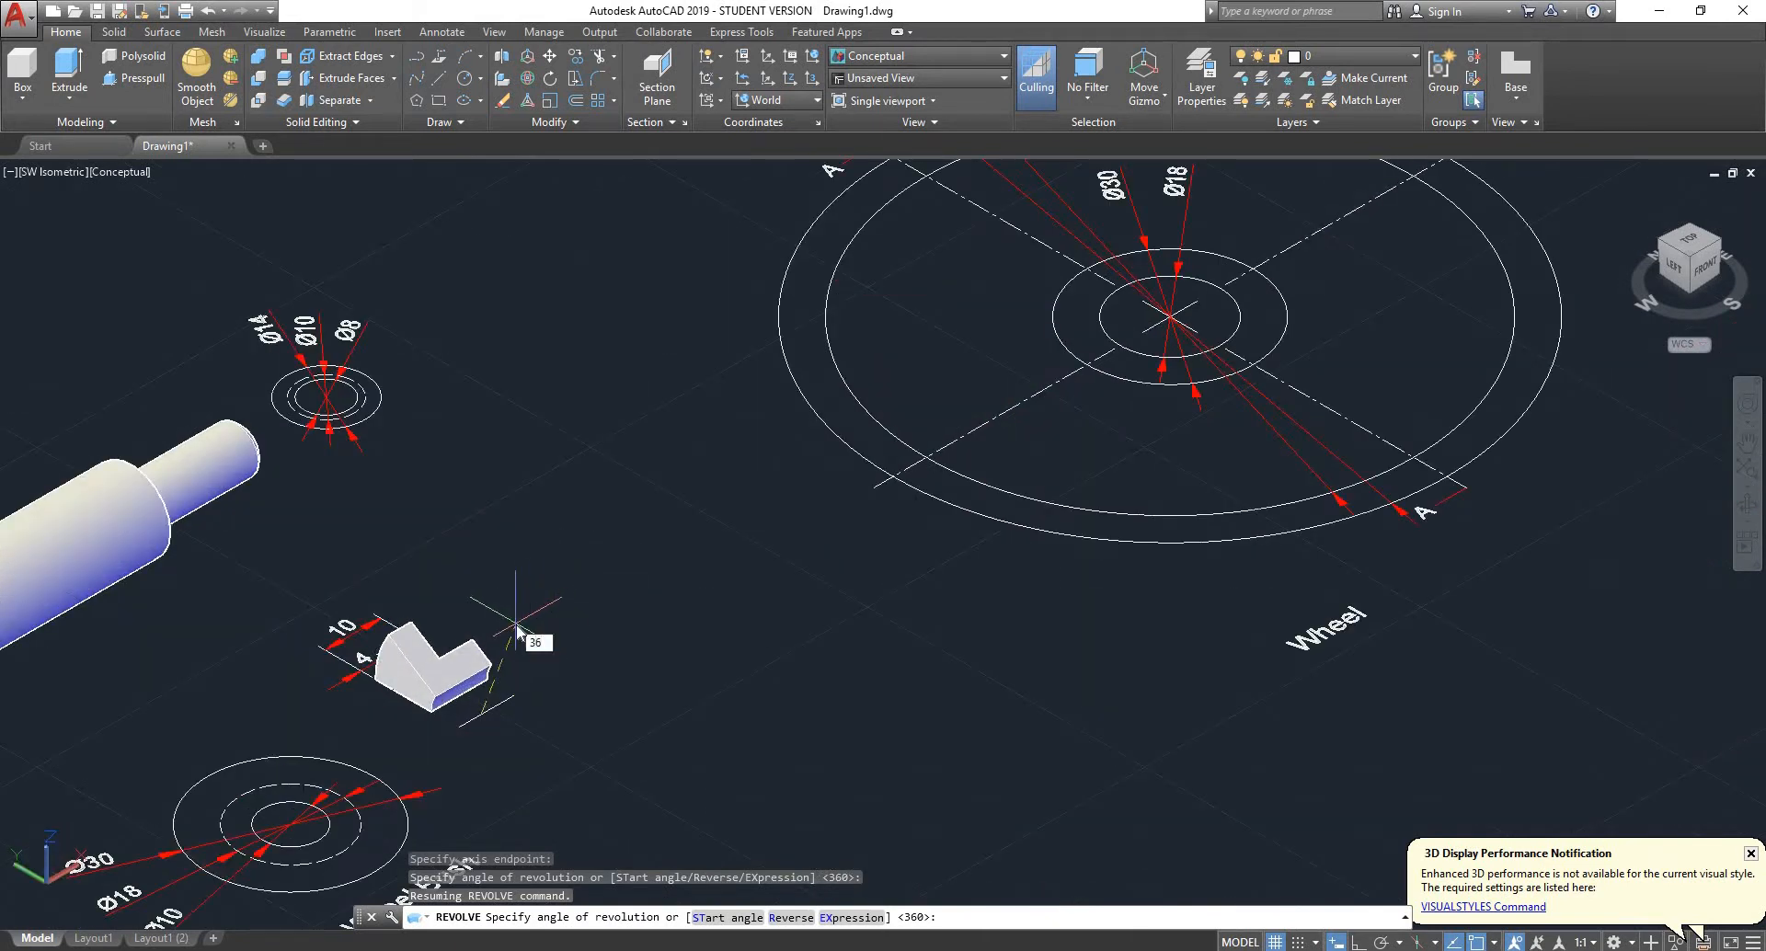
key("Return")
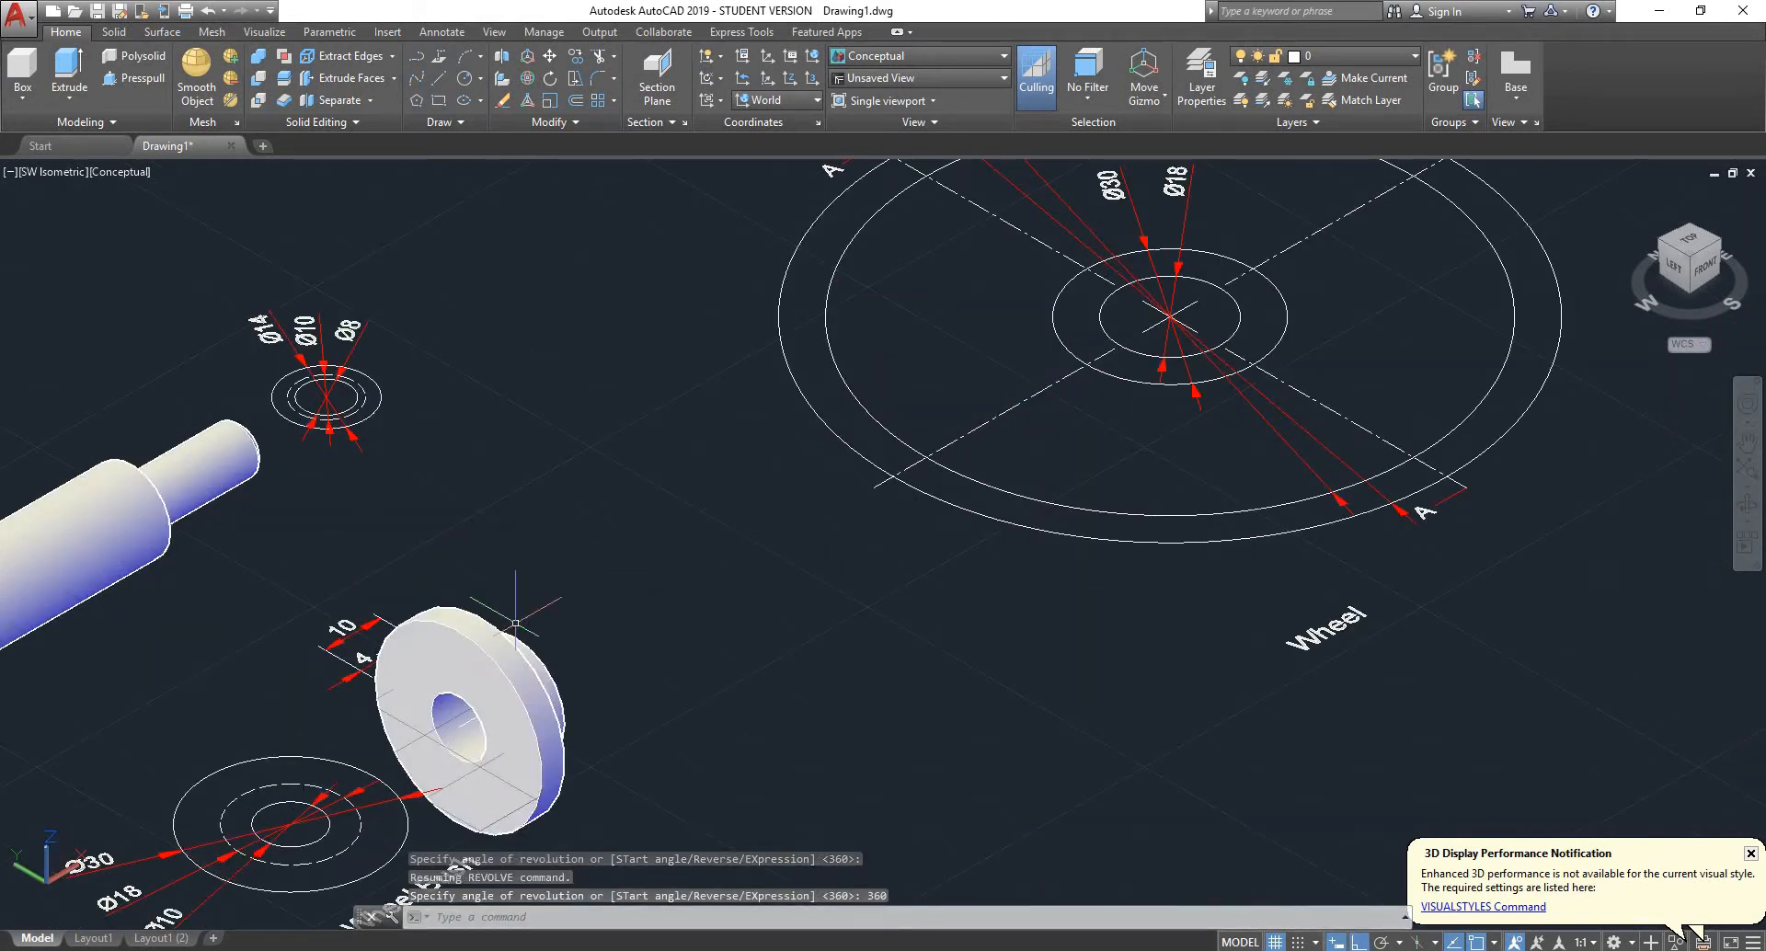
- Delete the Ø30, Ø18 and Ø10 diameter dimensions from the wheel bush's circular view
middle_click_drag(515, 622, 328, 627, "shift")
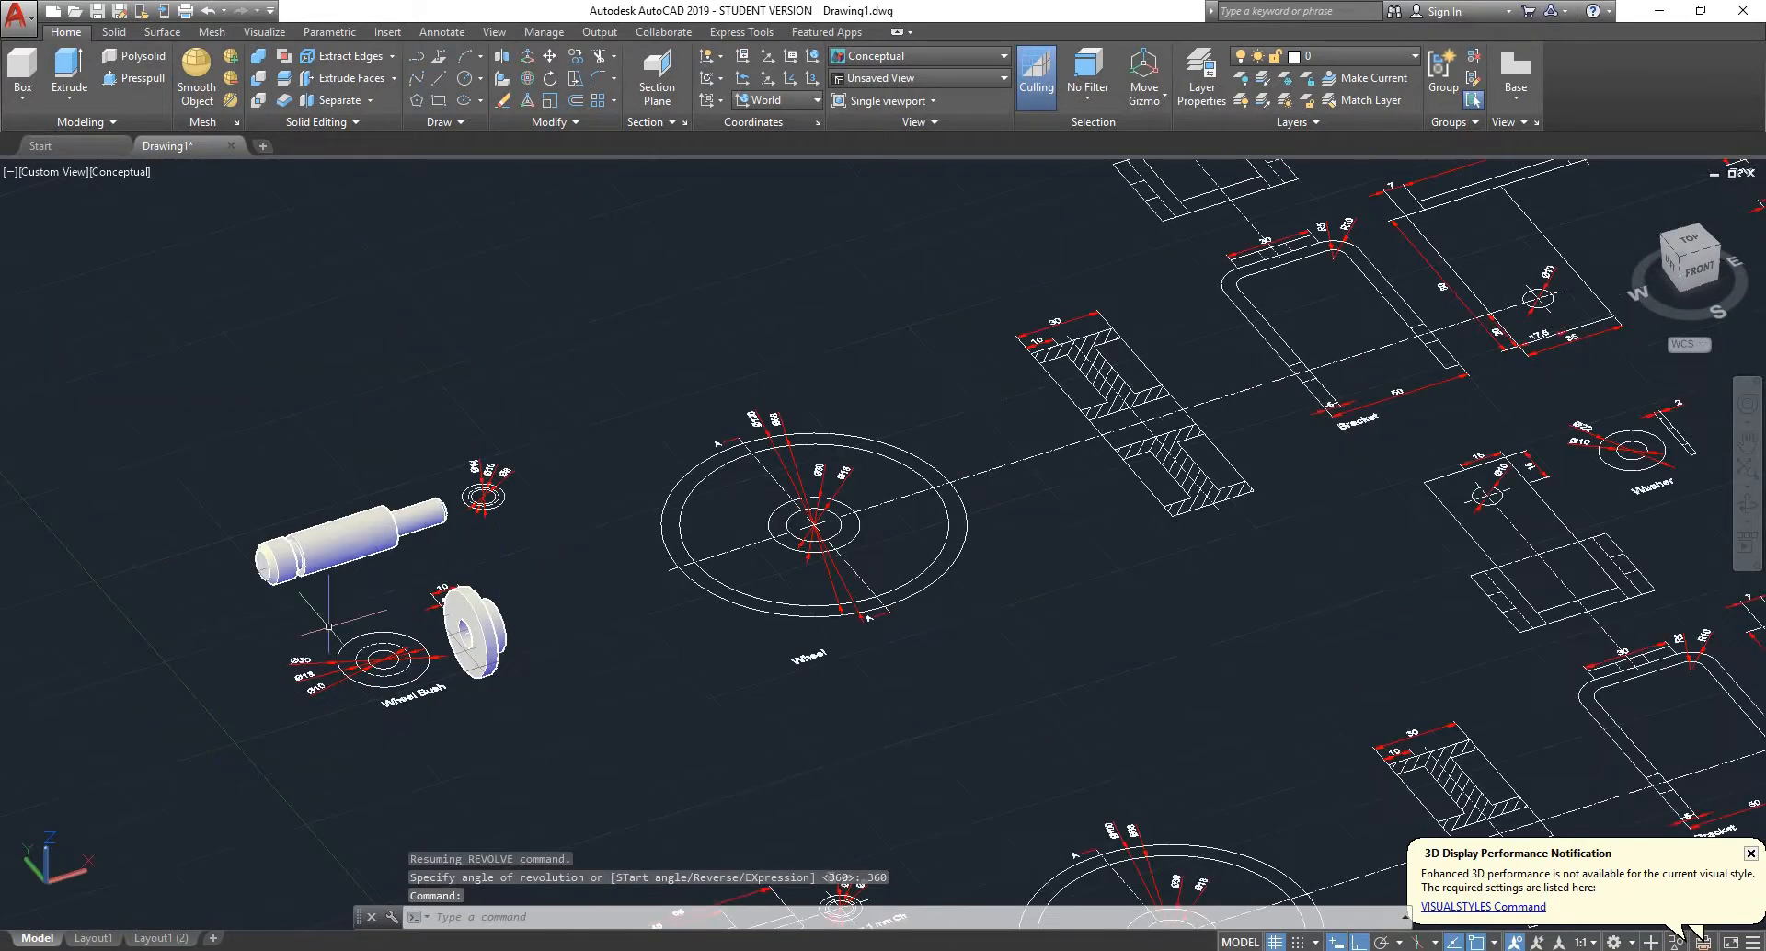
scroll(328, 627, "up", 5)
left_click(328, 626)
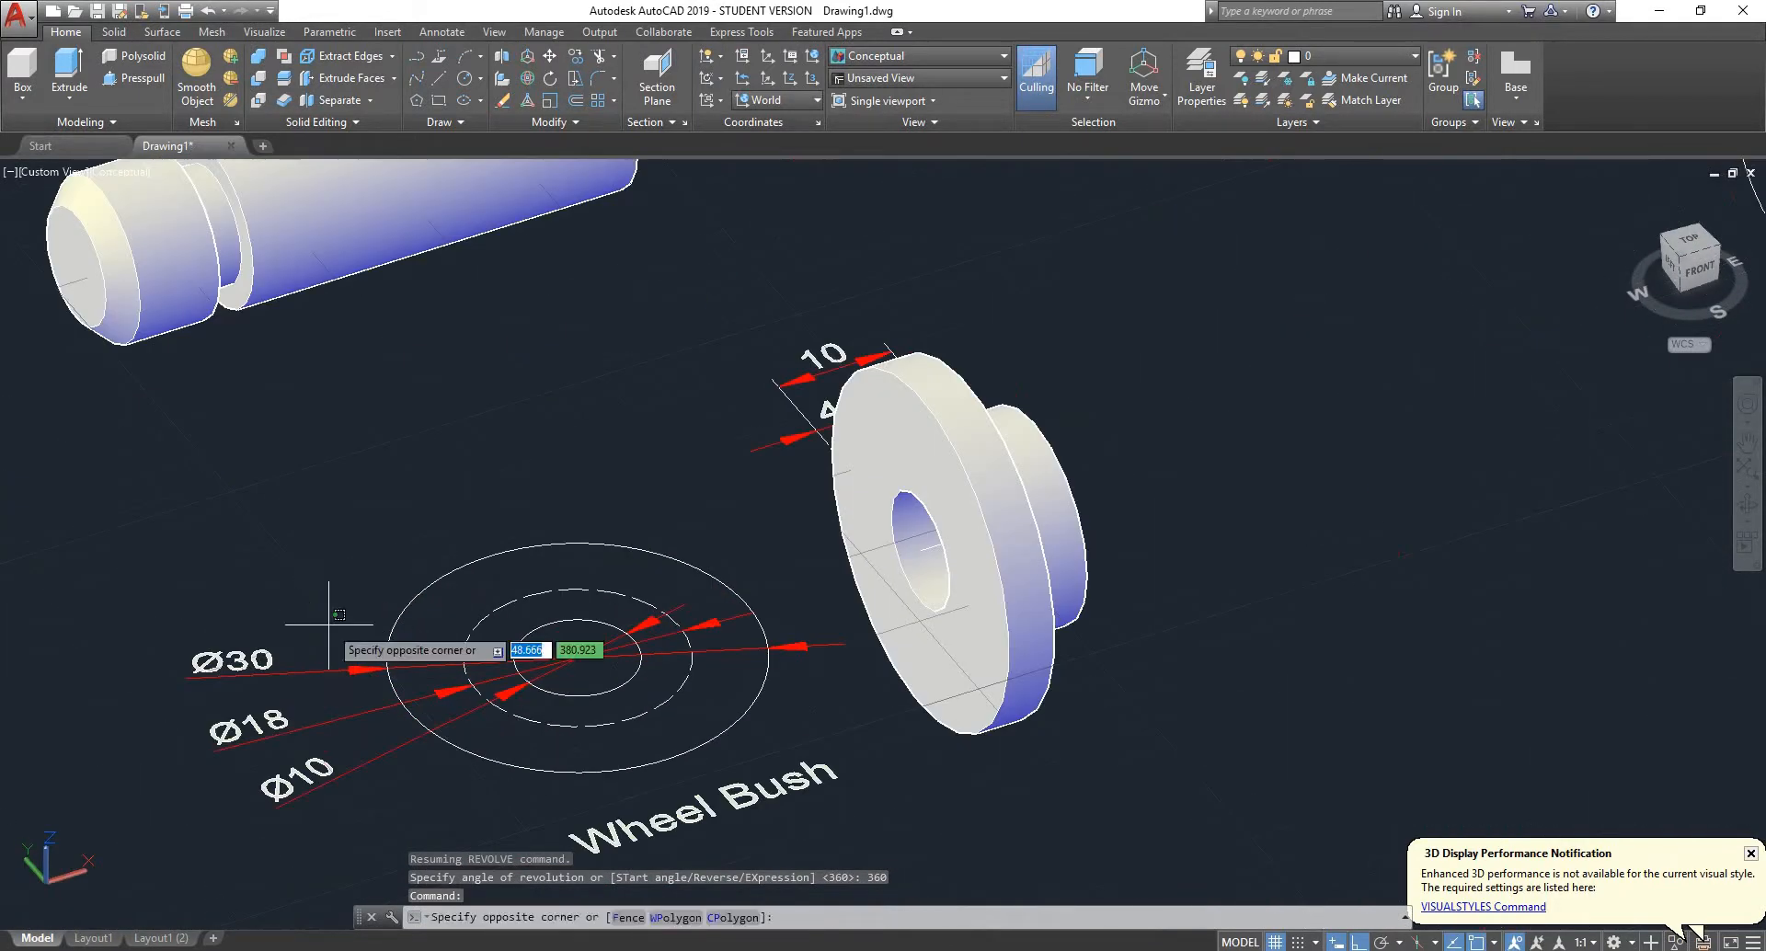
left_click(238, 844)
key("Delete")
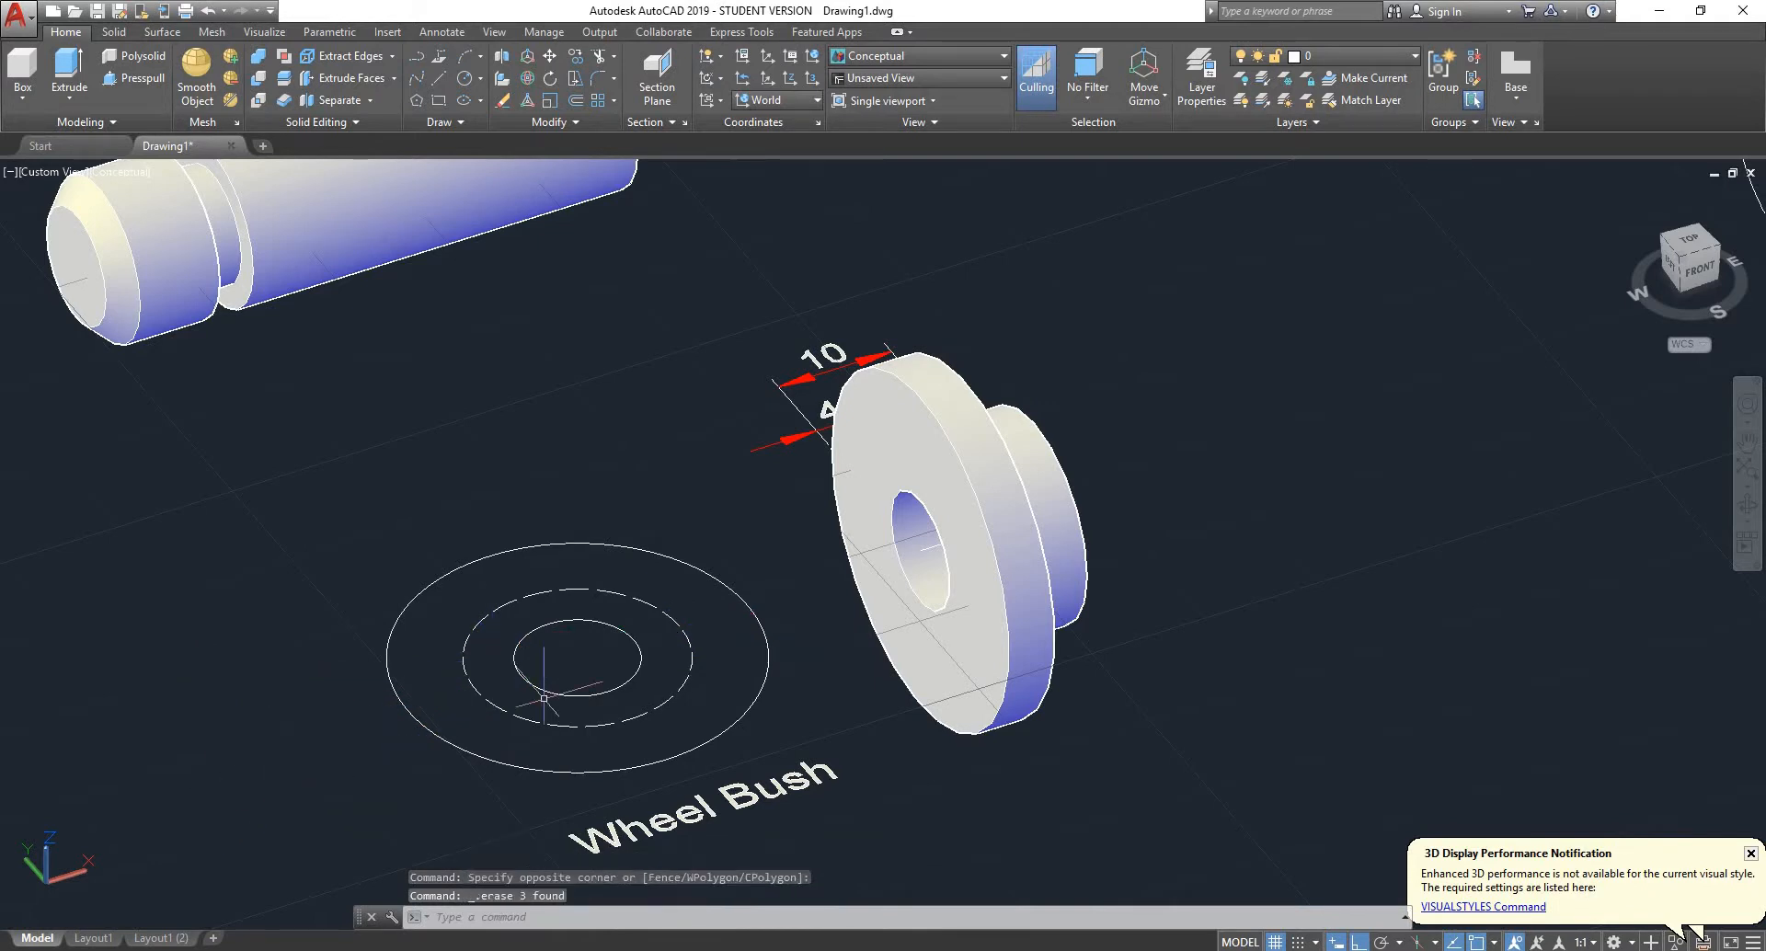
- Presspull the ring between the bush's inner circle and dashed circle to a height of 10
scroll(744, 642, "up", 4)
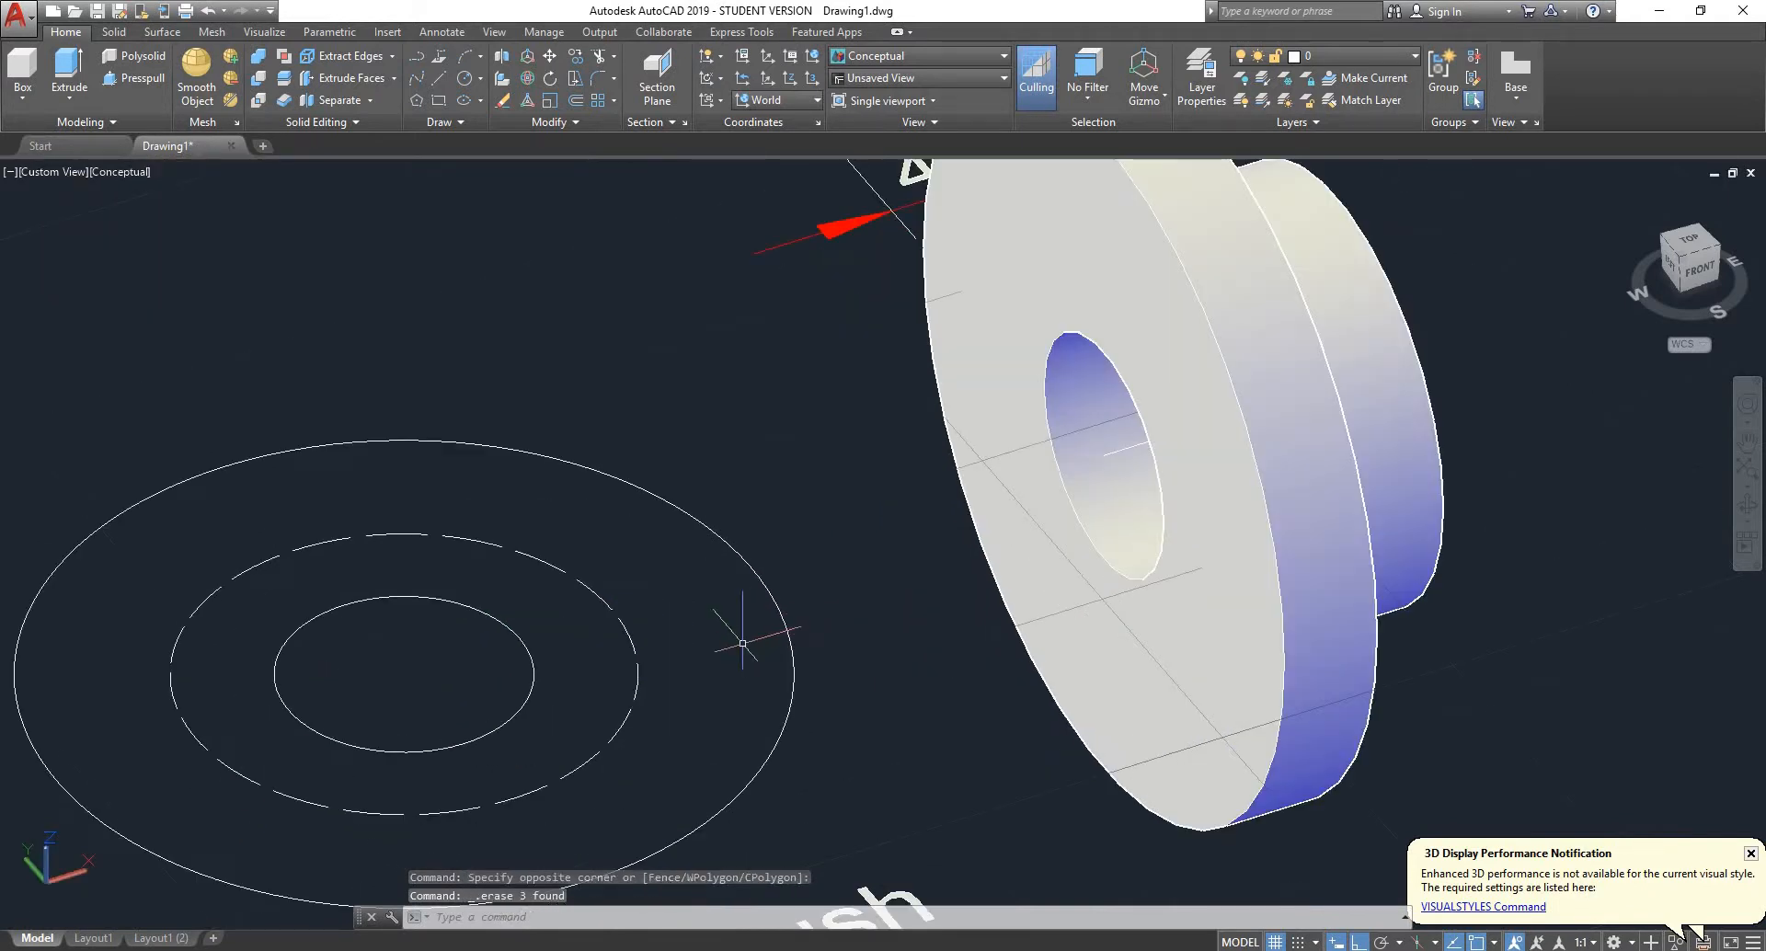
scroll(732, 631, "down", 2)
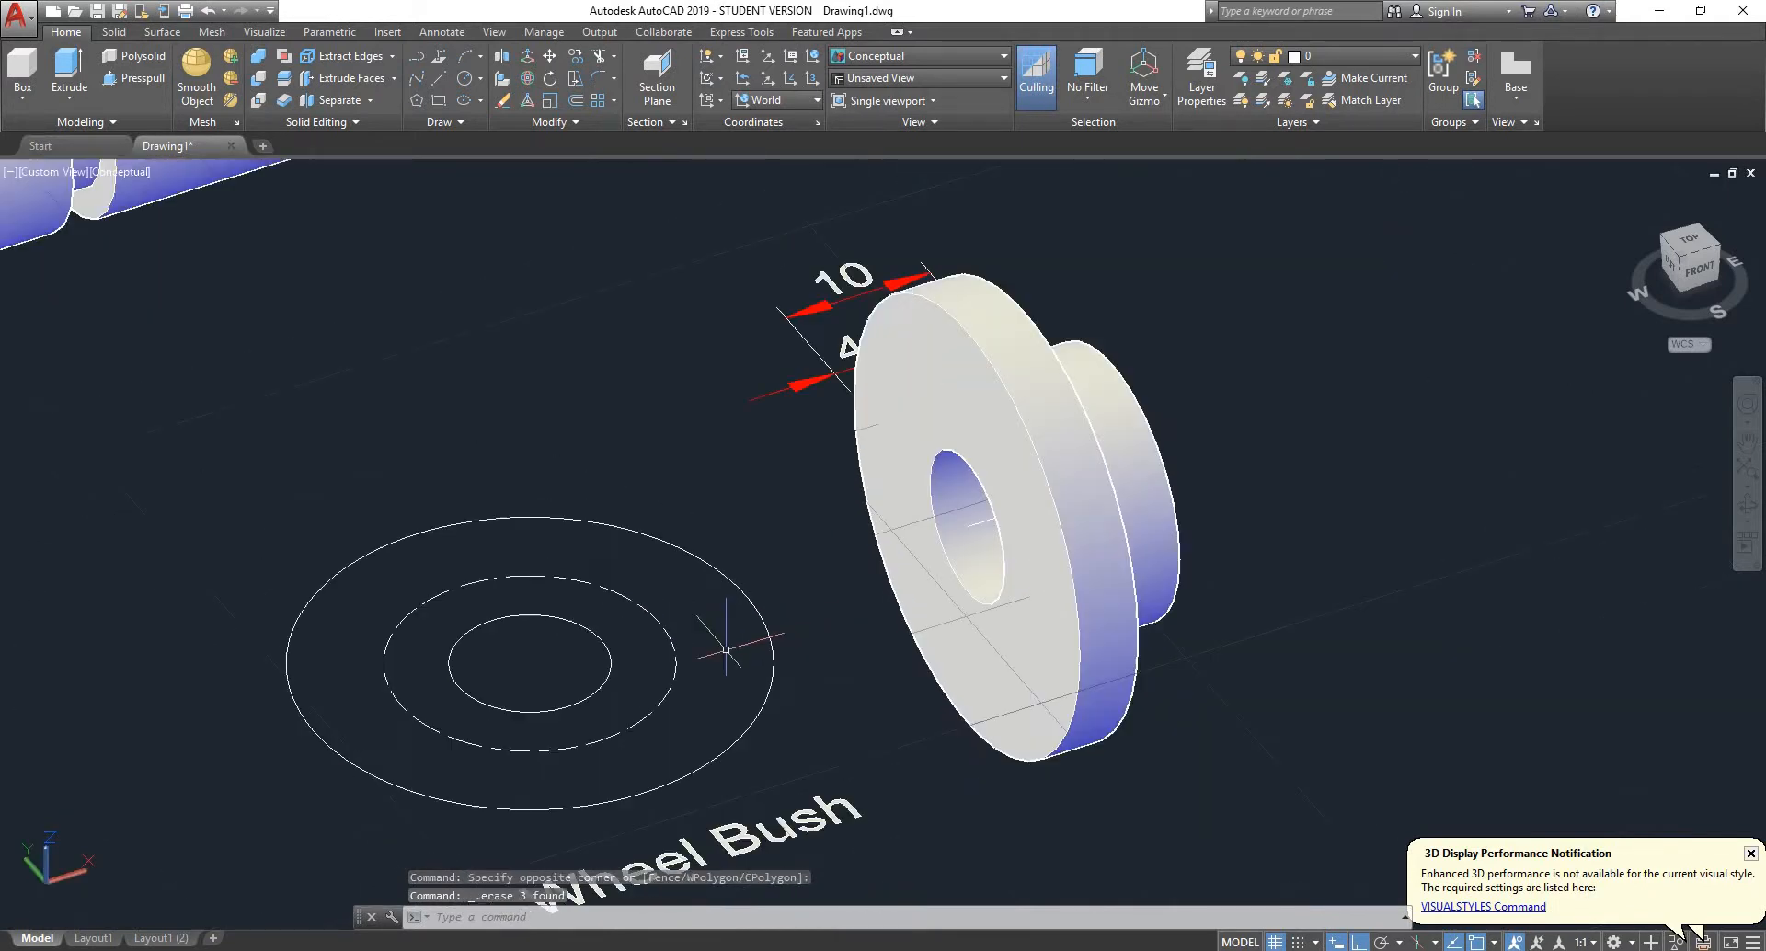
left_click(135, 79)
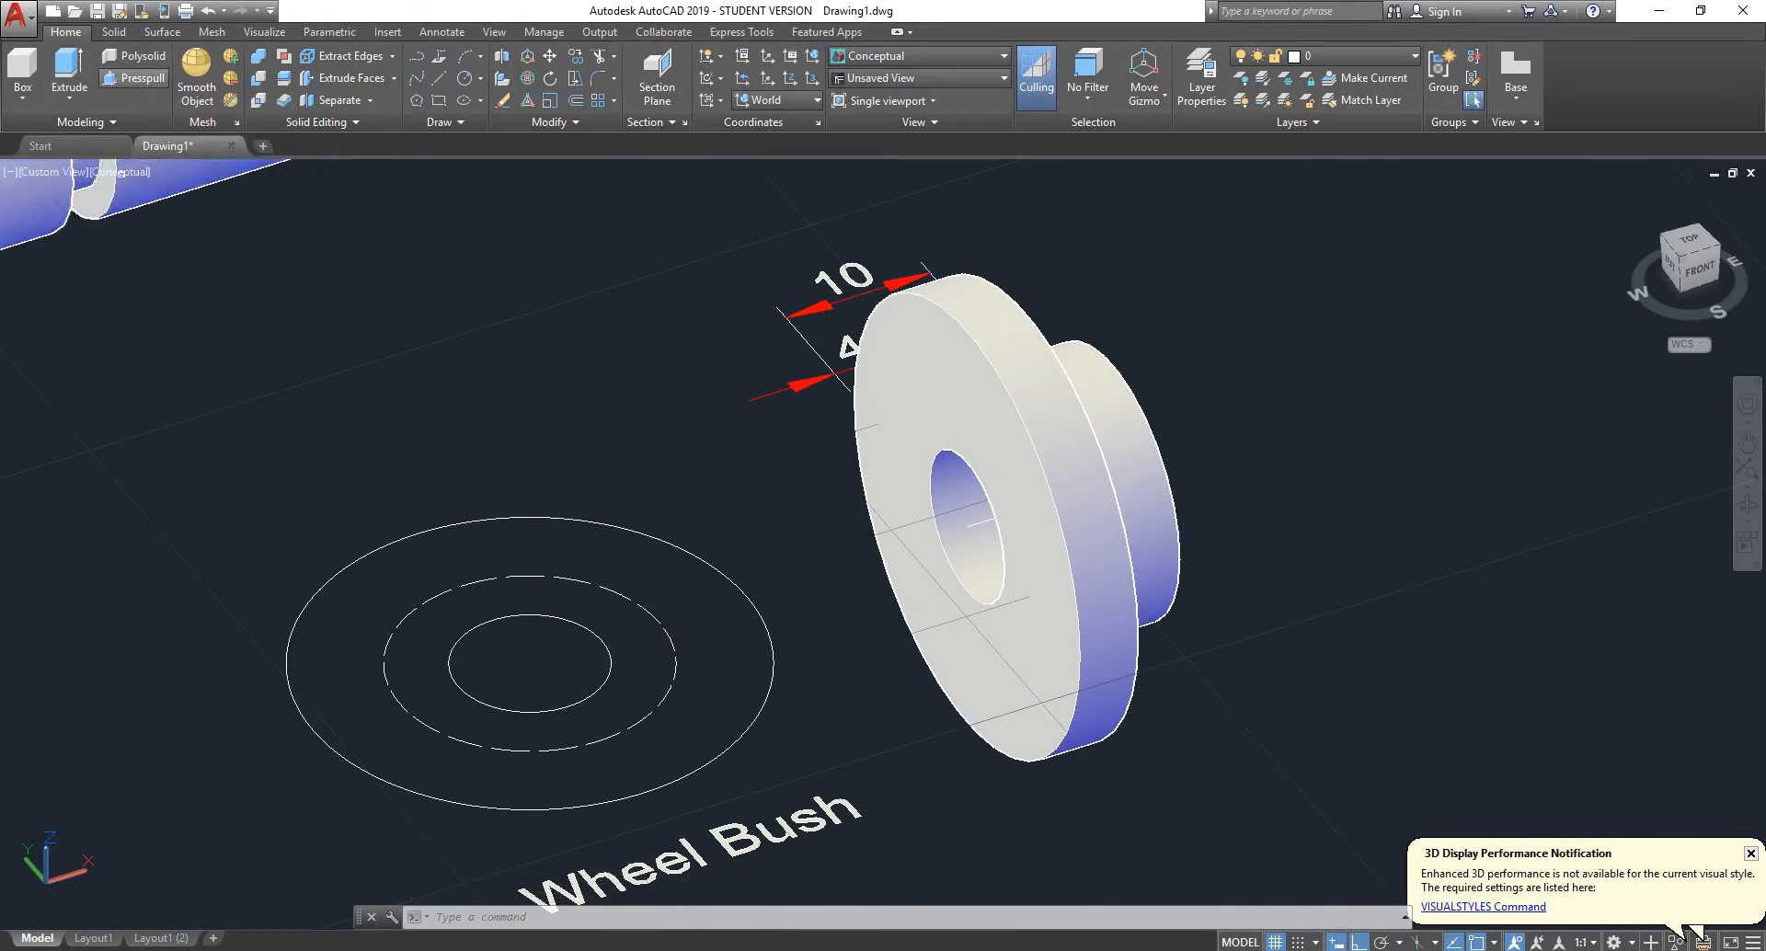
left_click(405, 627)
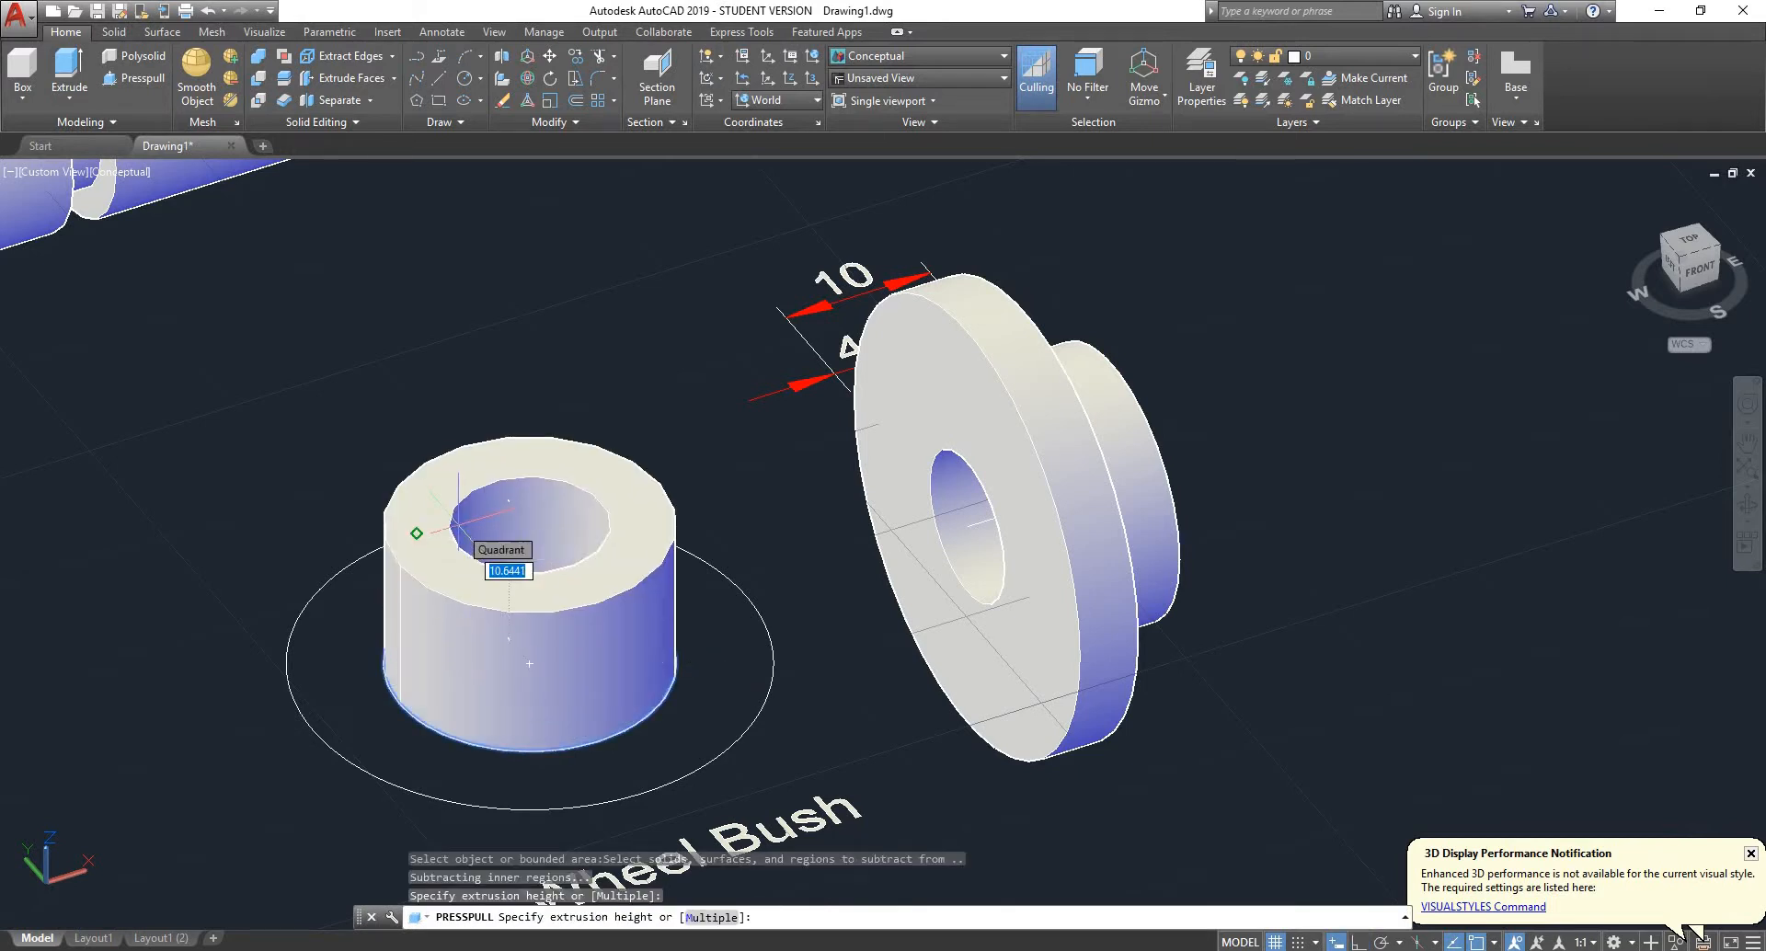
type("10")
key("Return")
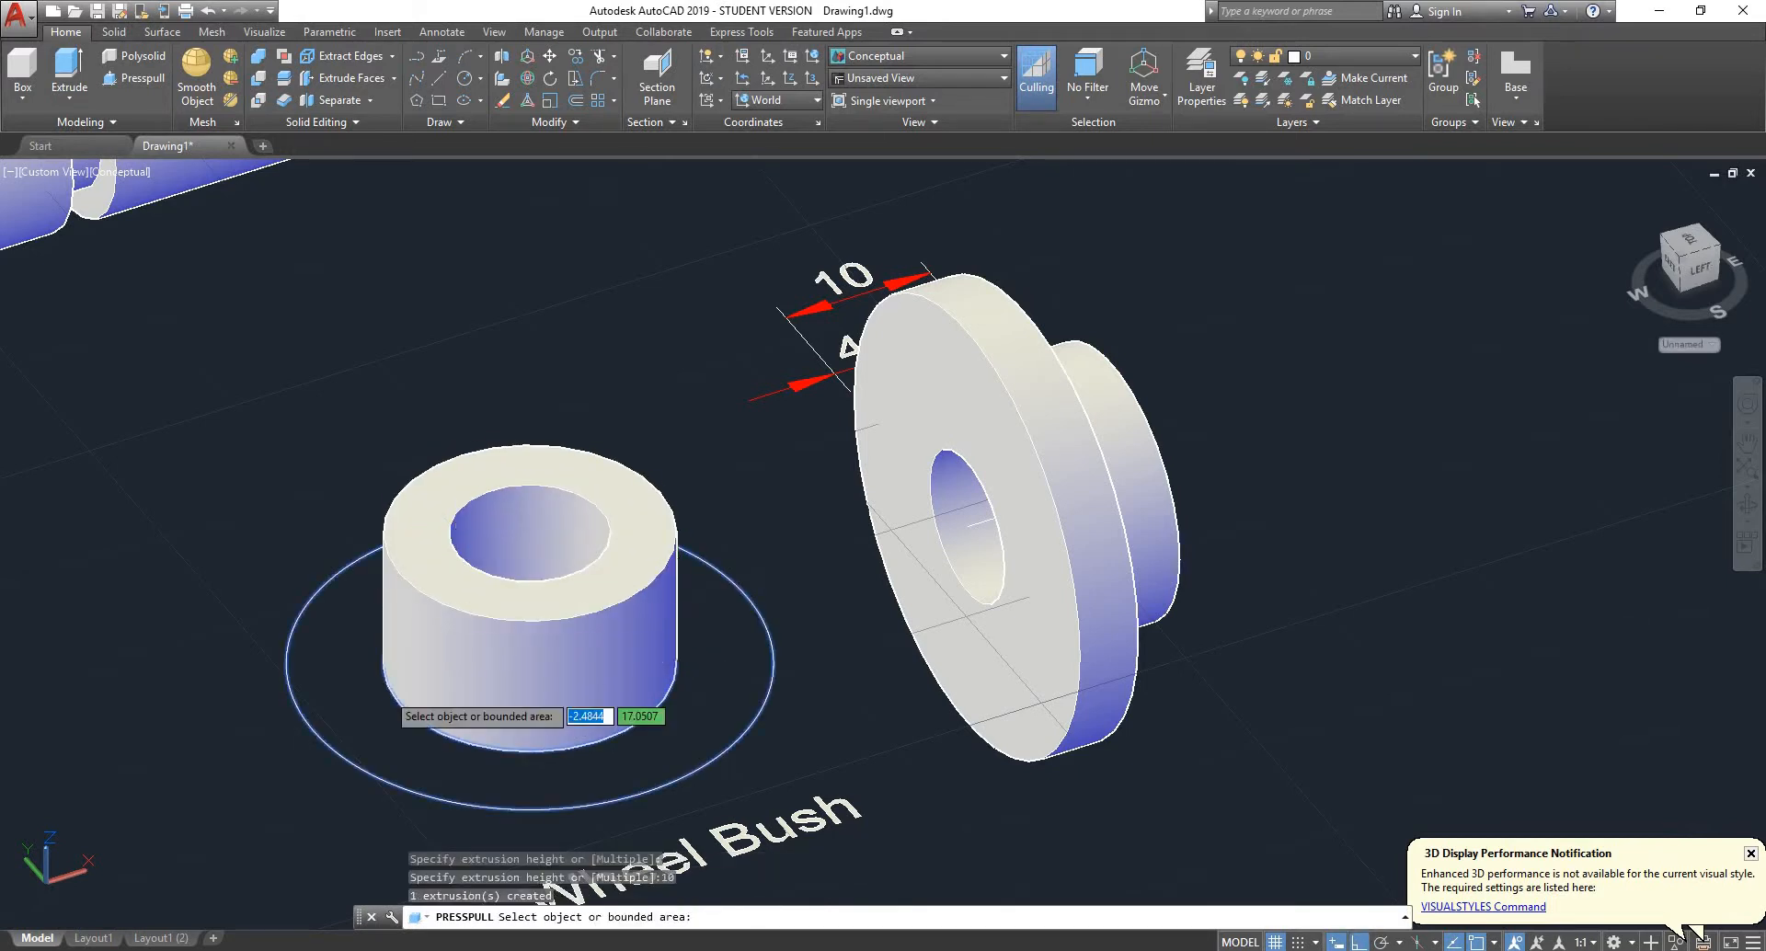
- Presspull the outer ring between the dashed circle and outermost circle to a height of 4 as the bush flange
left_click(360, 726)
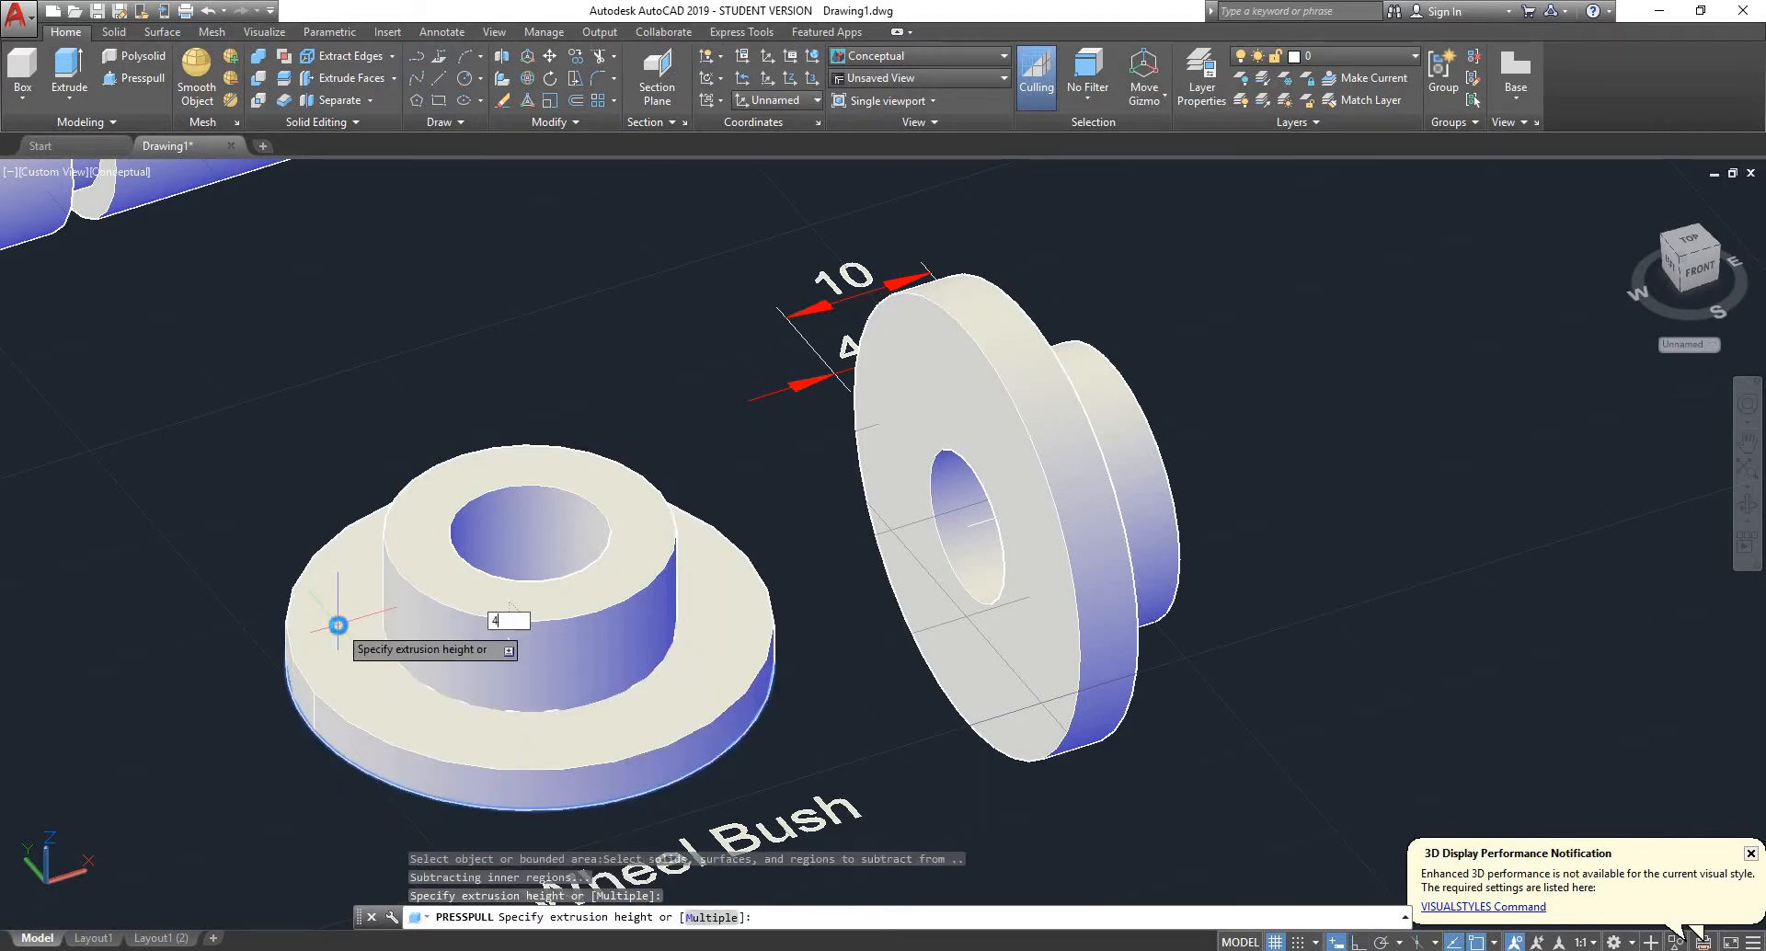
type("4")
key("Return")
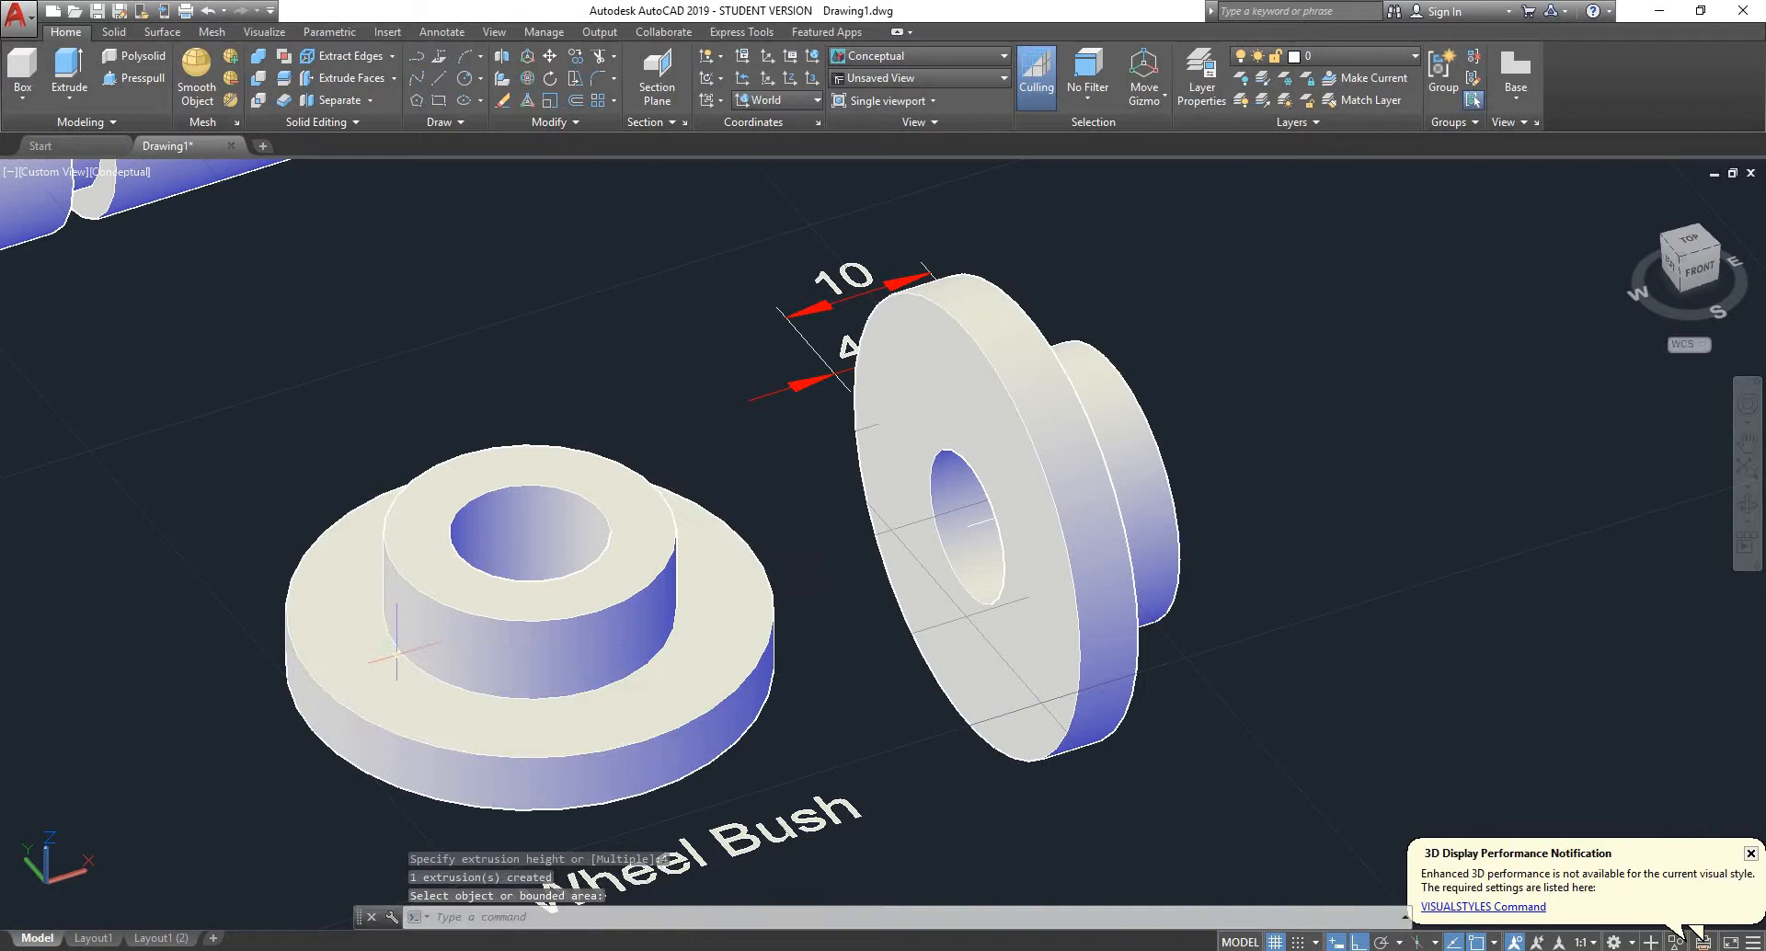
- Union the raised hub and the flange of the presspulled wheel bush into one solid
left_click(445, 632)
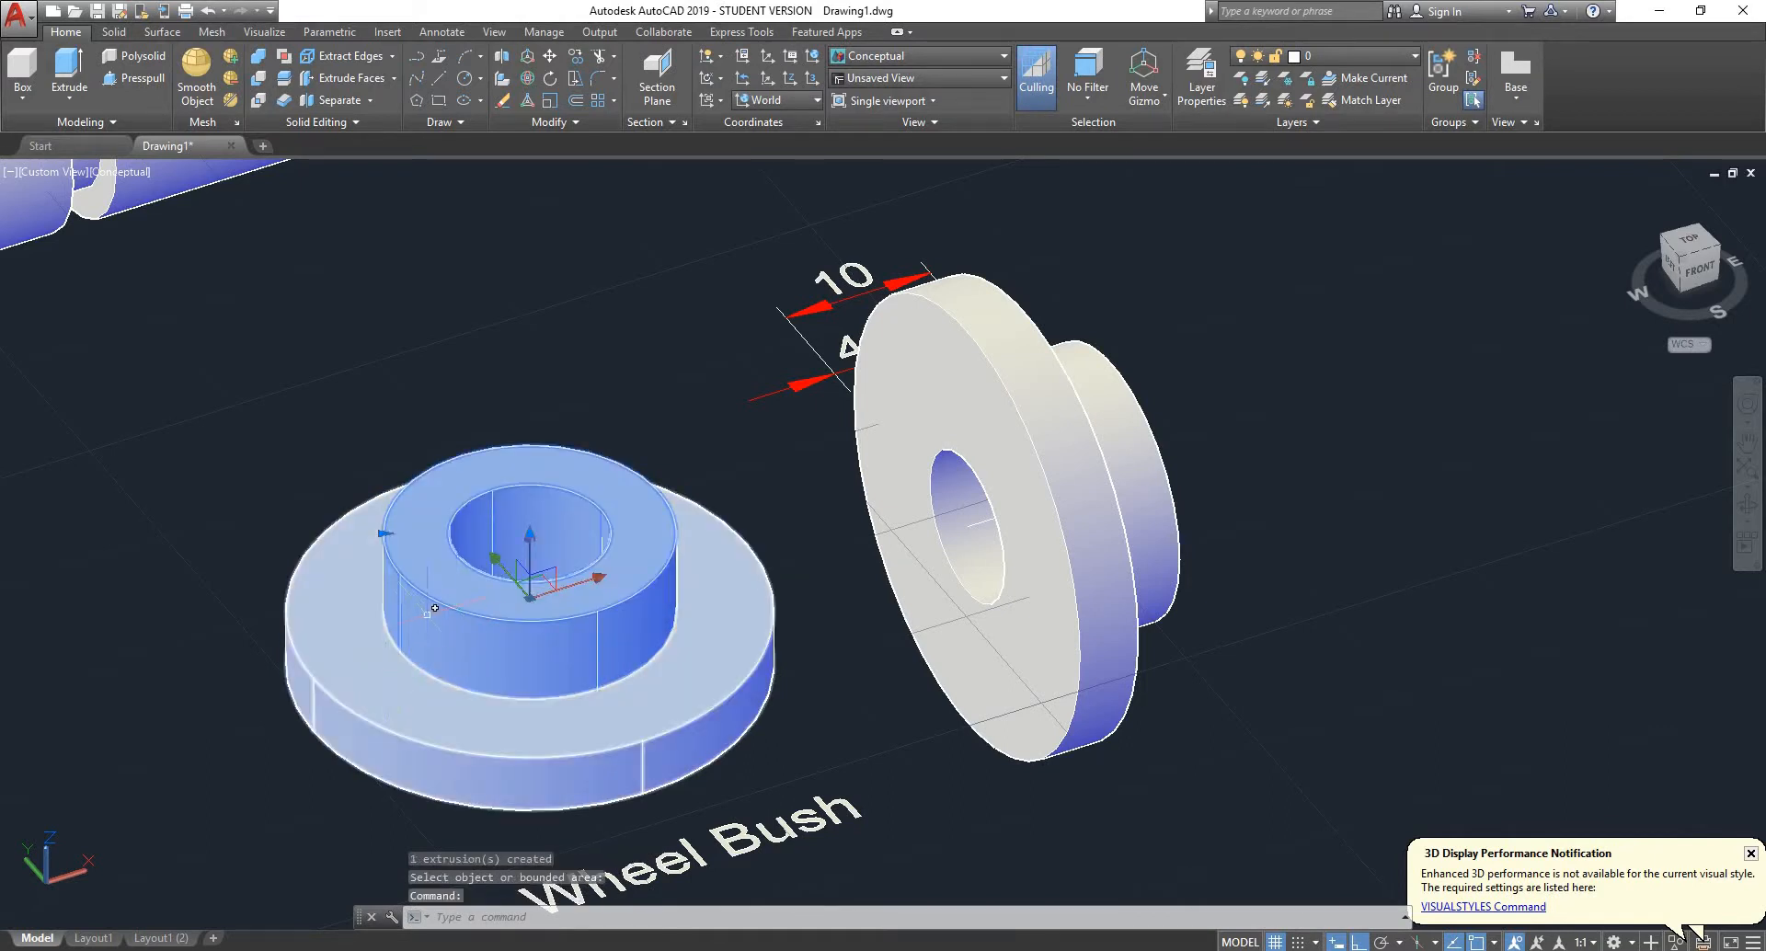
key("Escape")
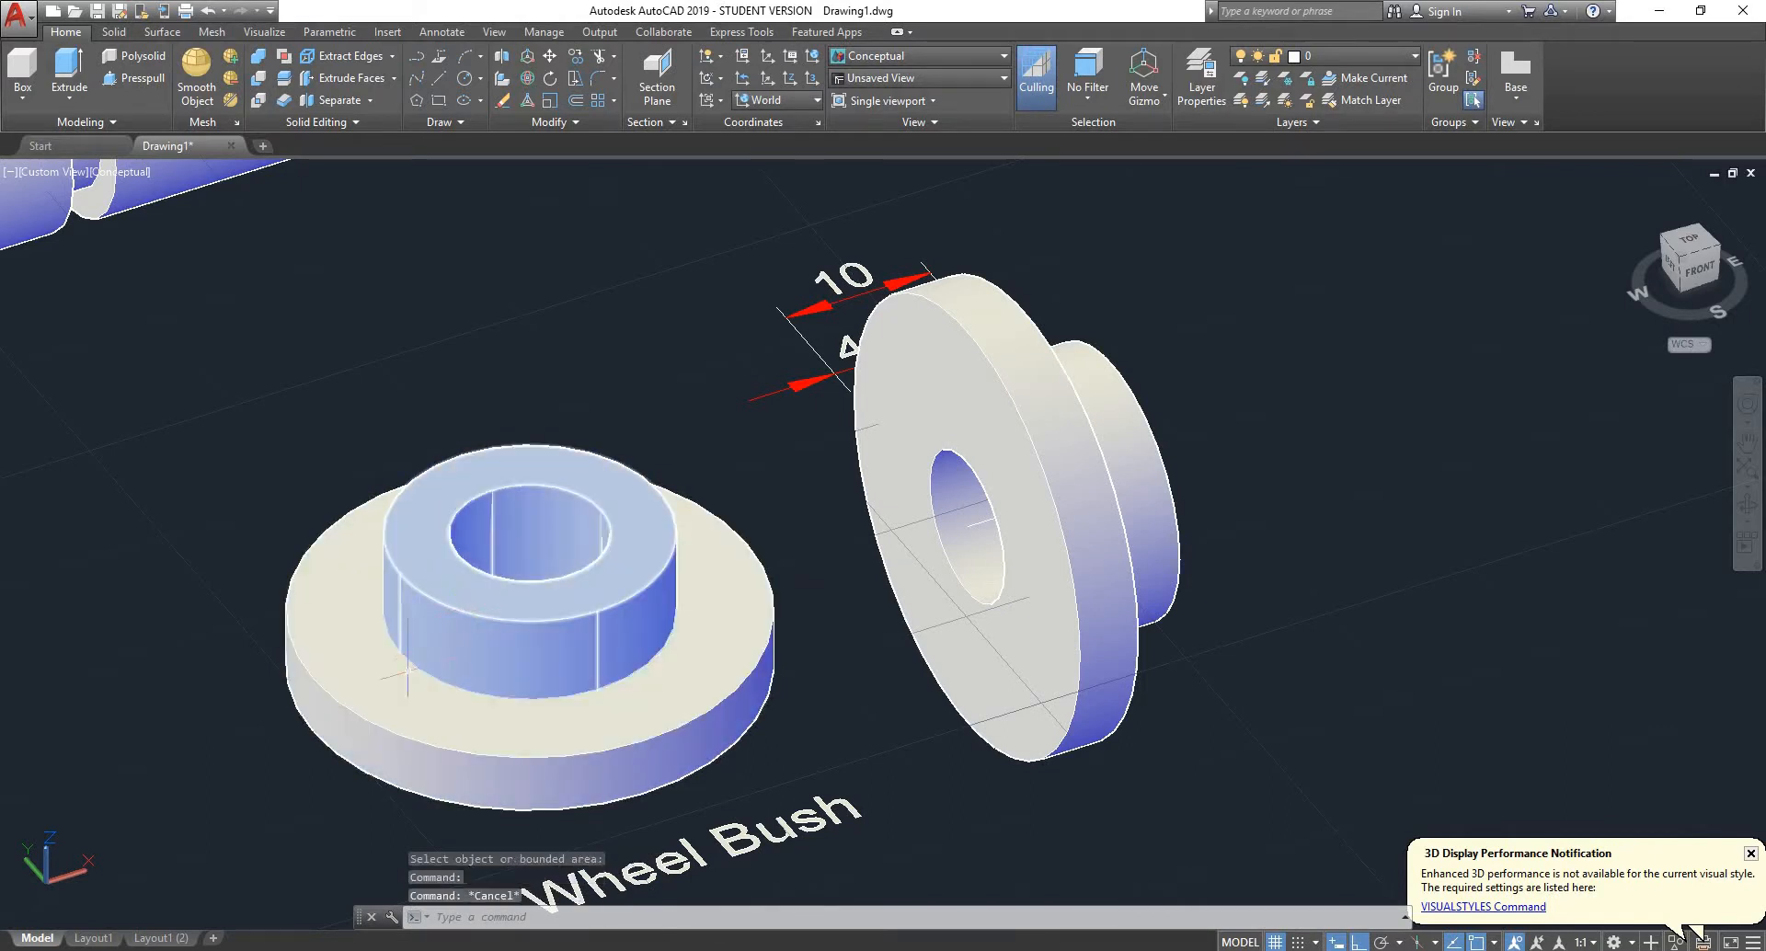
left_click(261, 58)
left_click(483, 603)
left_click(369, 686)
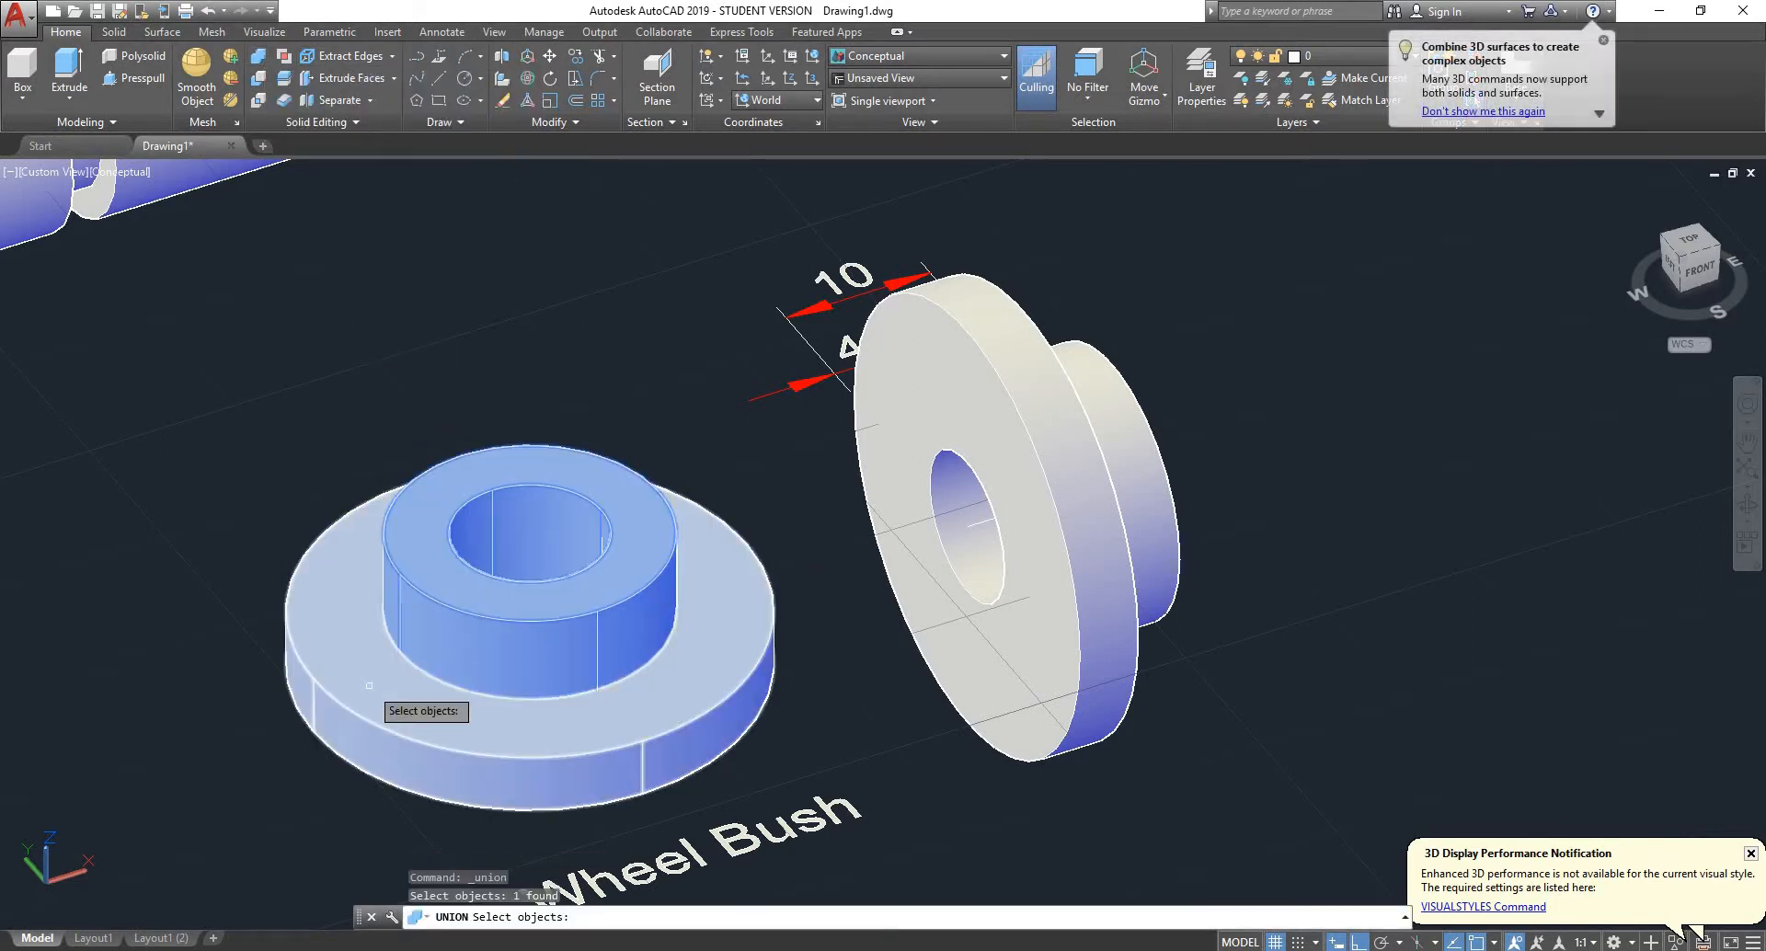
key("Return")
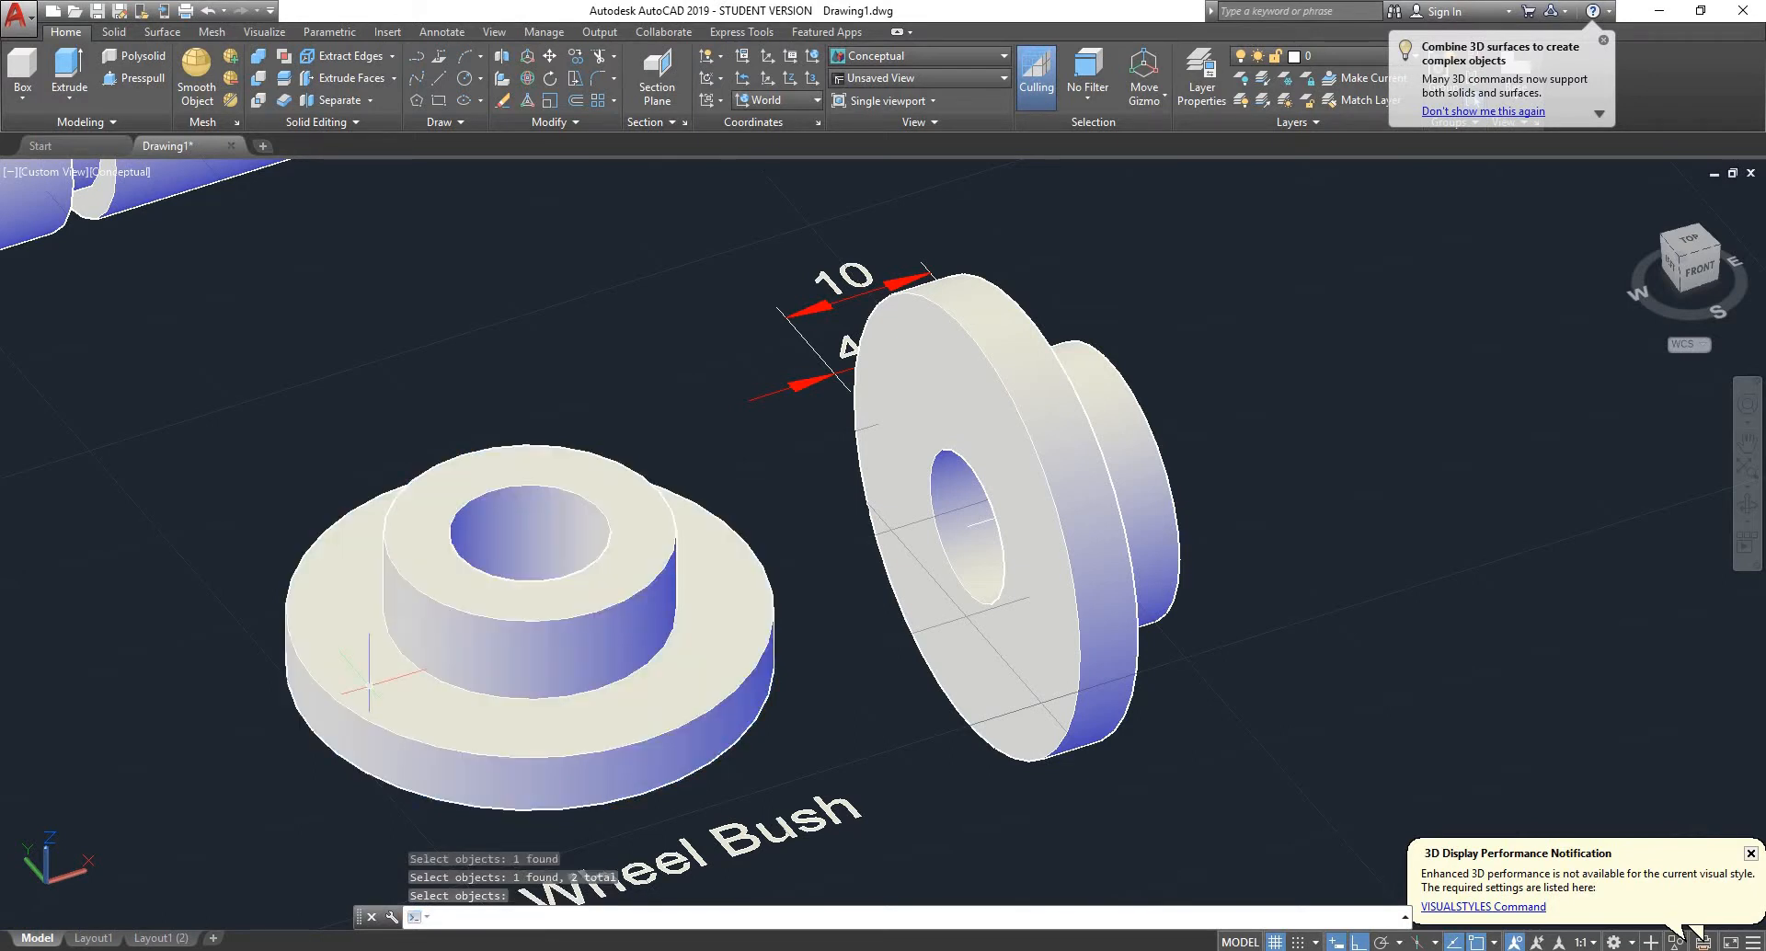
left_click(434, 656)
- Examine the wheel's circular view and hatched section view for its diameters and widths
scroll(454, 613, "down", 6)
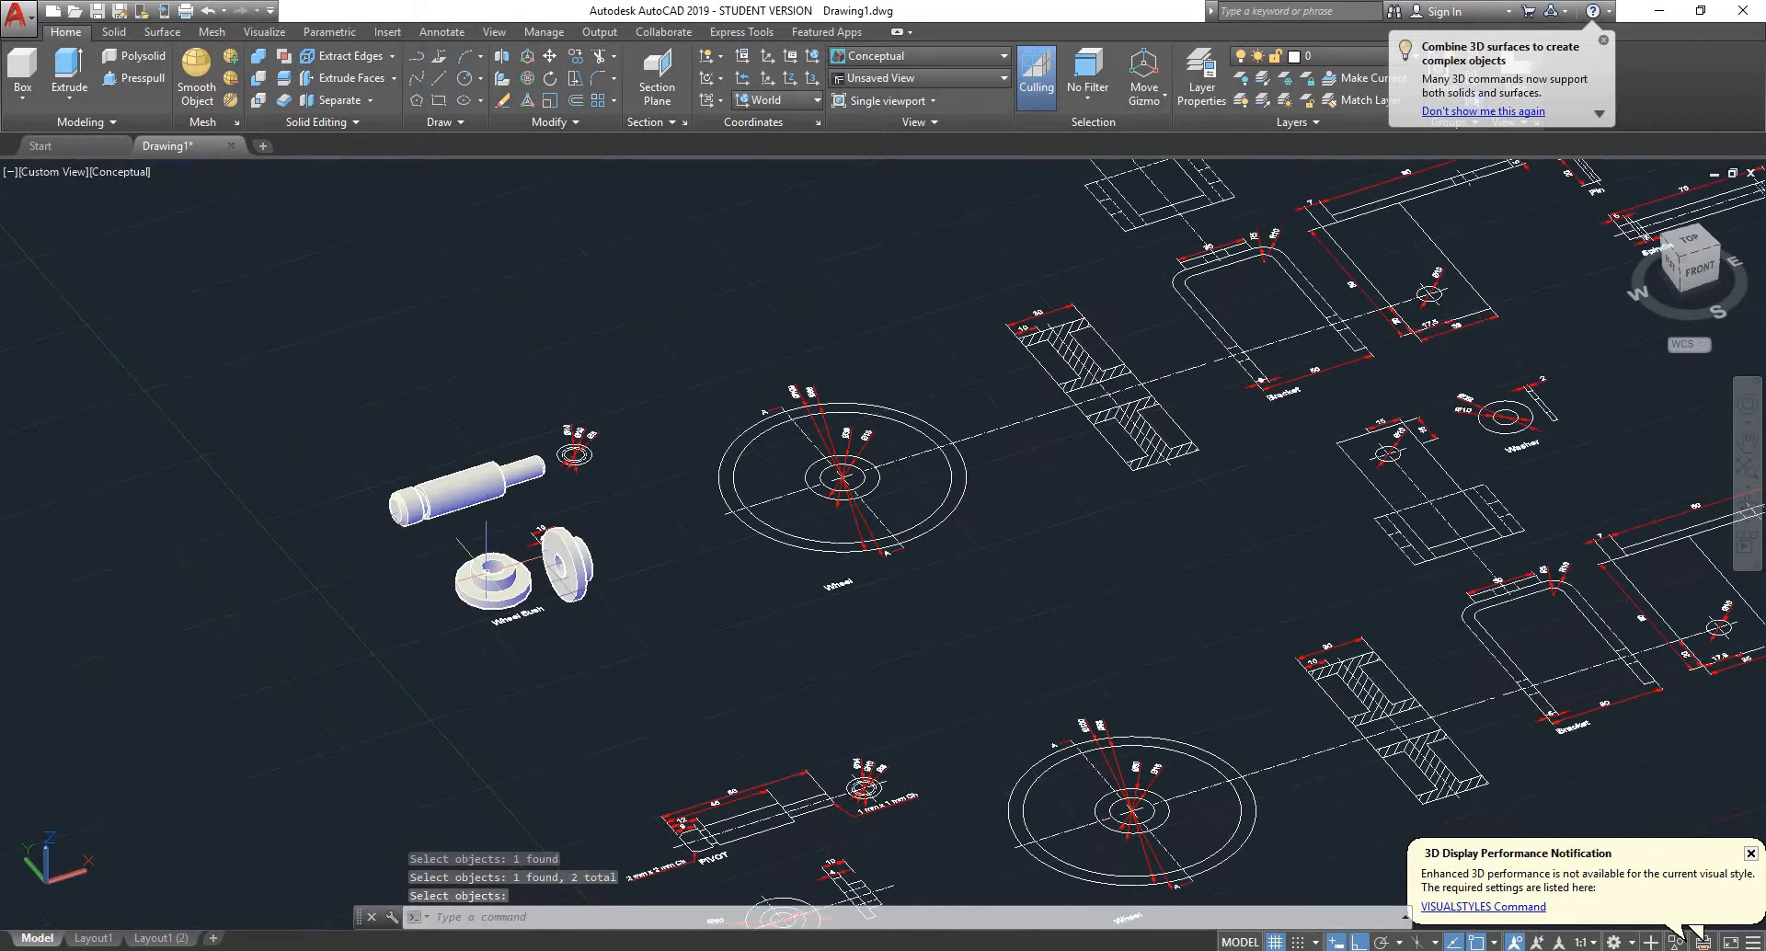
scroll(648, 553, "up", 2)
mouse_move(649, 553)
middle_mouse_down("shift")
mouse_move(564, 658)
mouse_move(761, 500)
mouse_move(718, 552)
middle_mouse_up("shift")
scroll(722, 451, "down", 3)
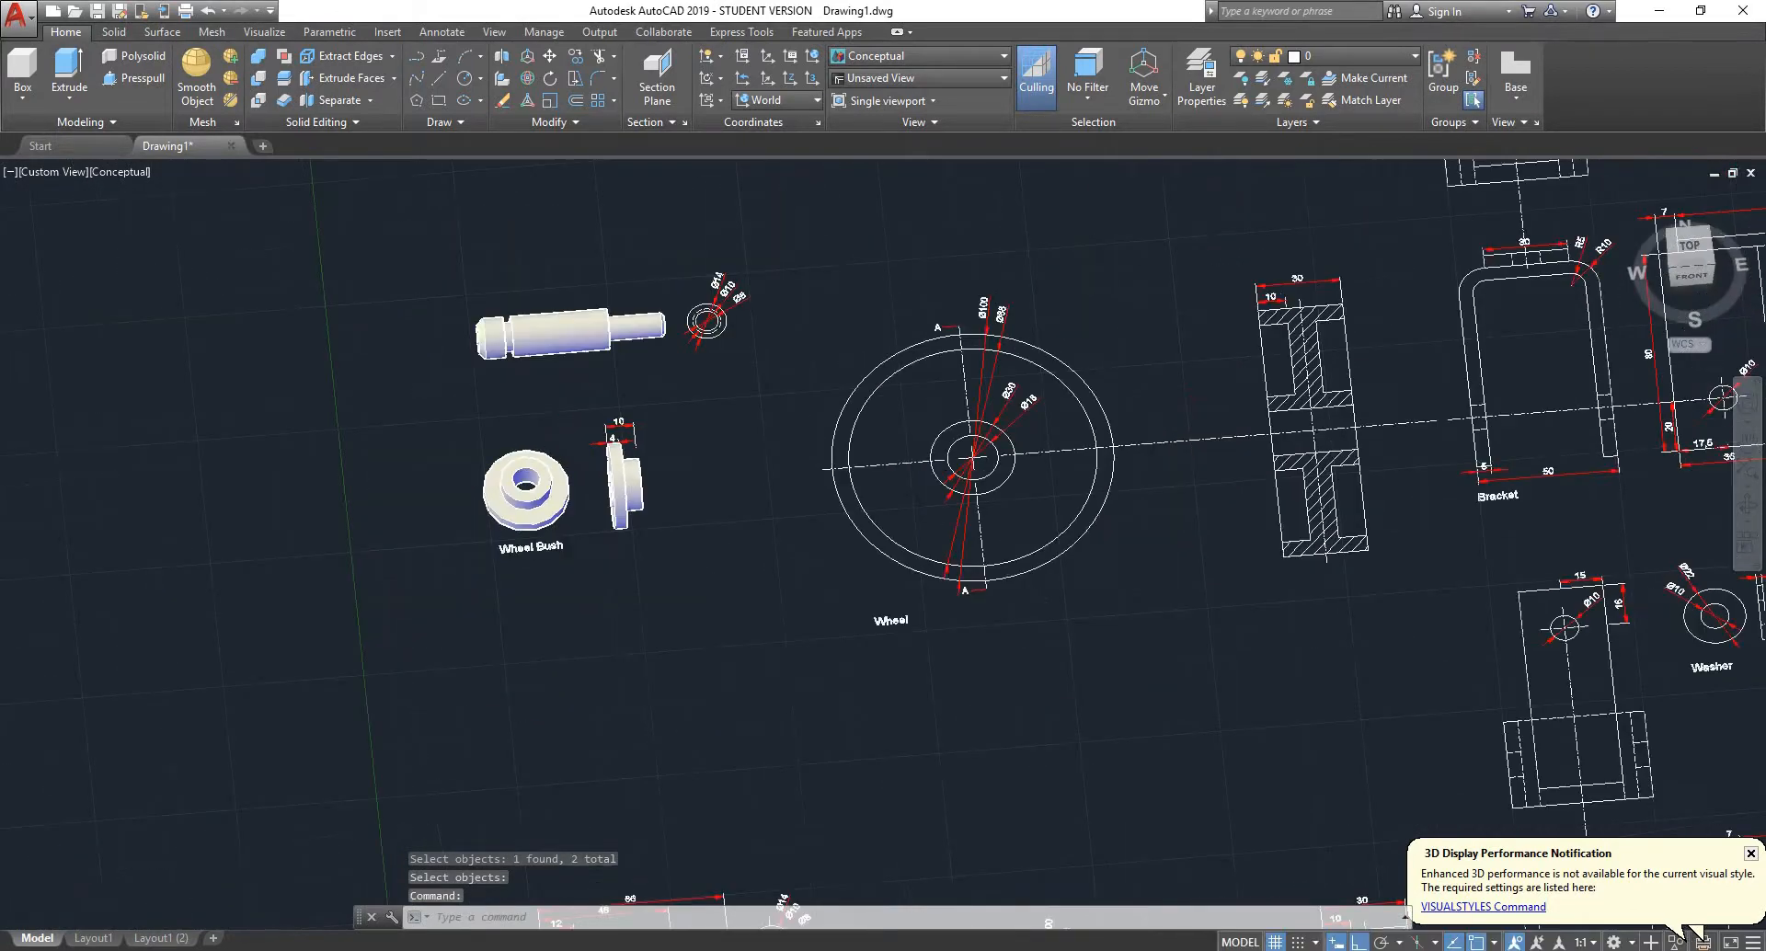
scroll(903, 496, "up", 5)
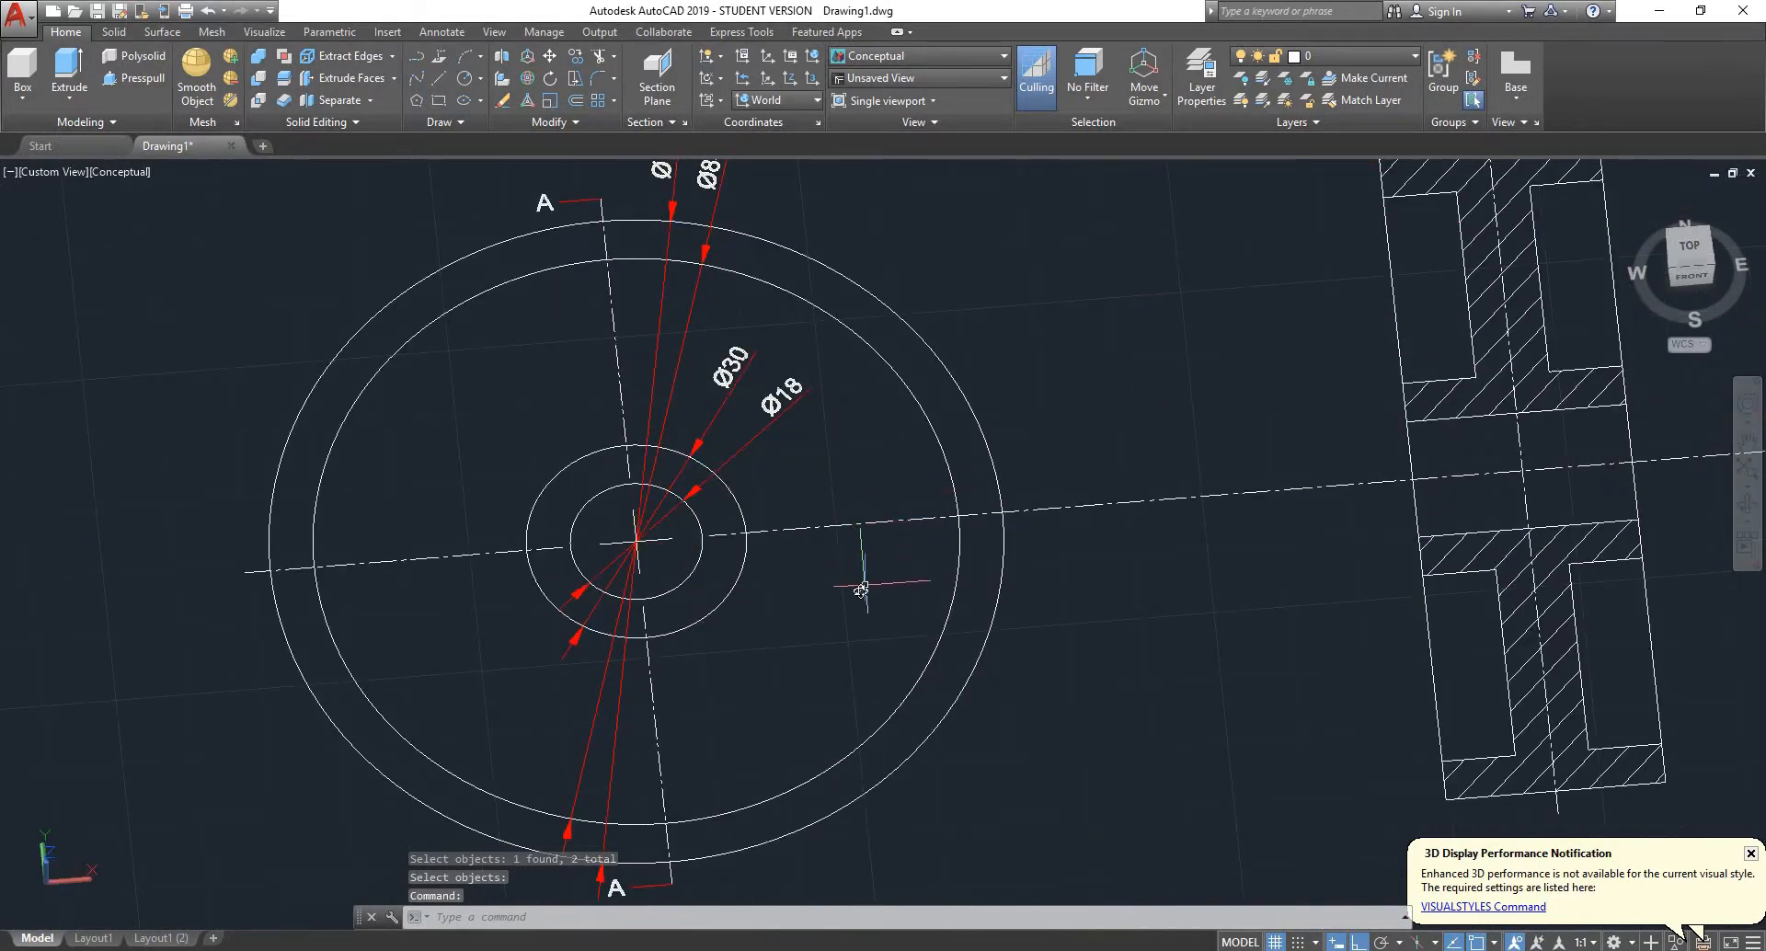
middle_click_drag(860, 583, 927, 508, "shift")
scroll(927, 506, "down", 3)
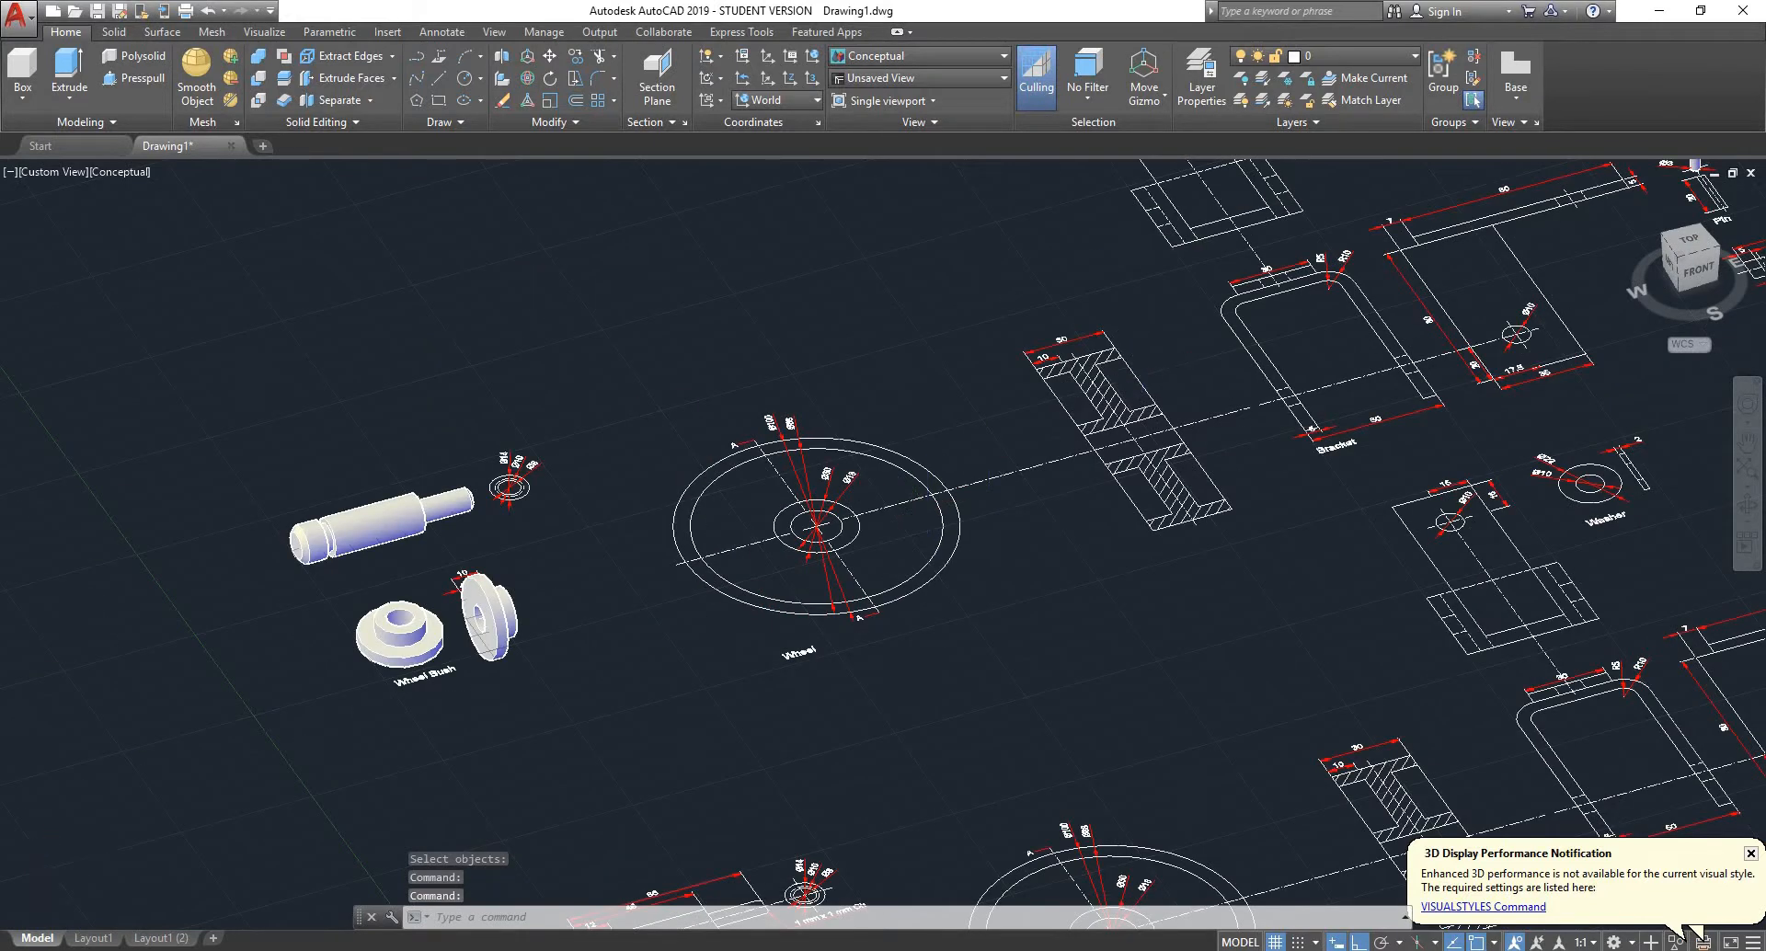
scroll(1150, 364, "up", 3)
scroll(1058, 474, "up", 3)
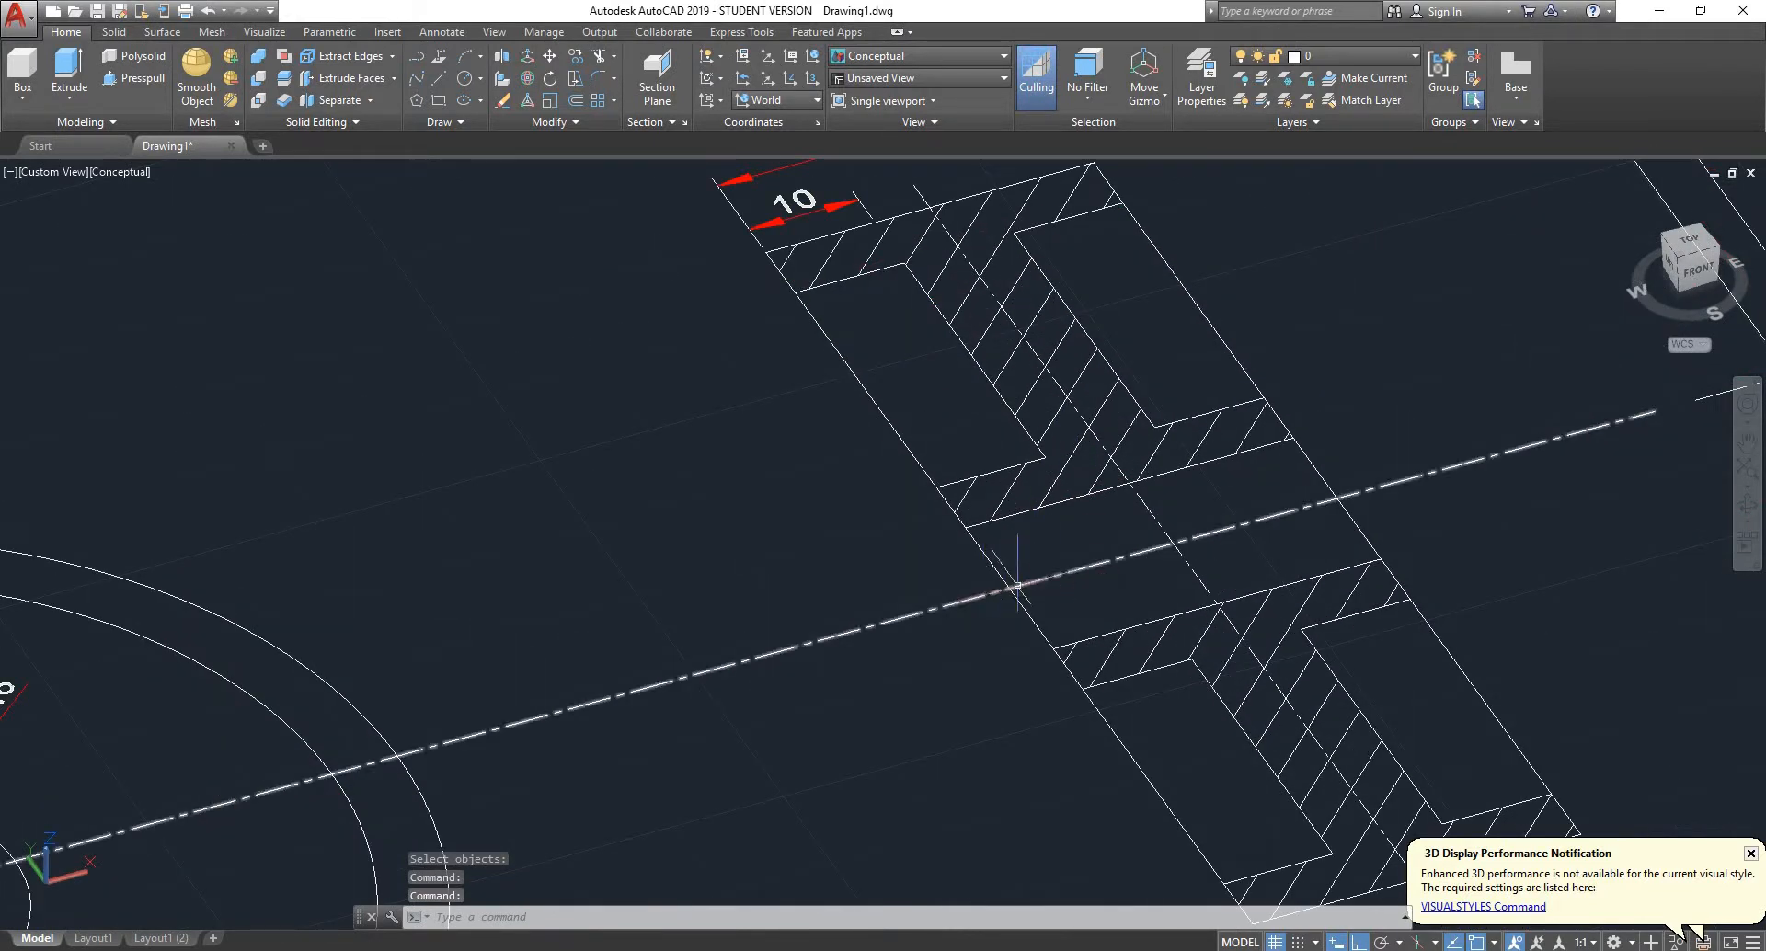
scroll(1306, 460, "down", 3)
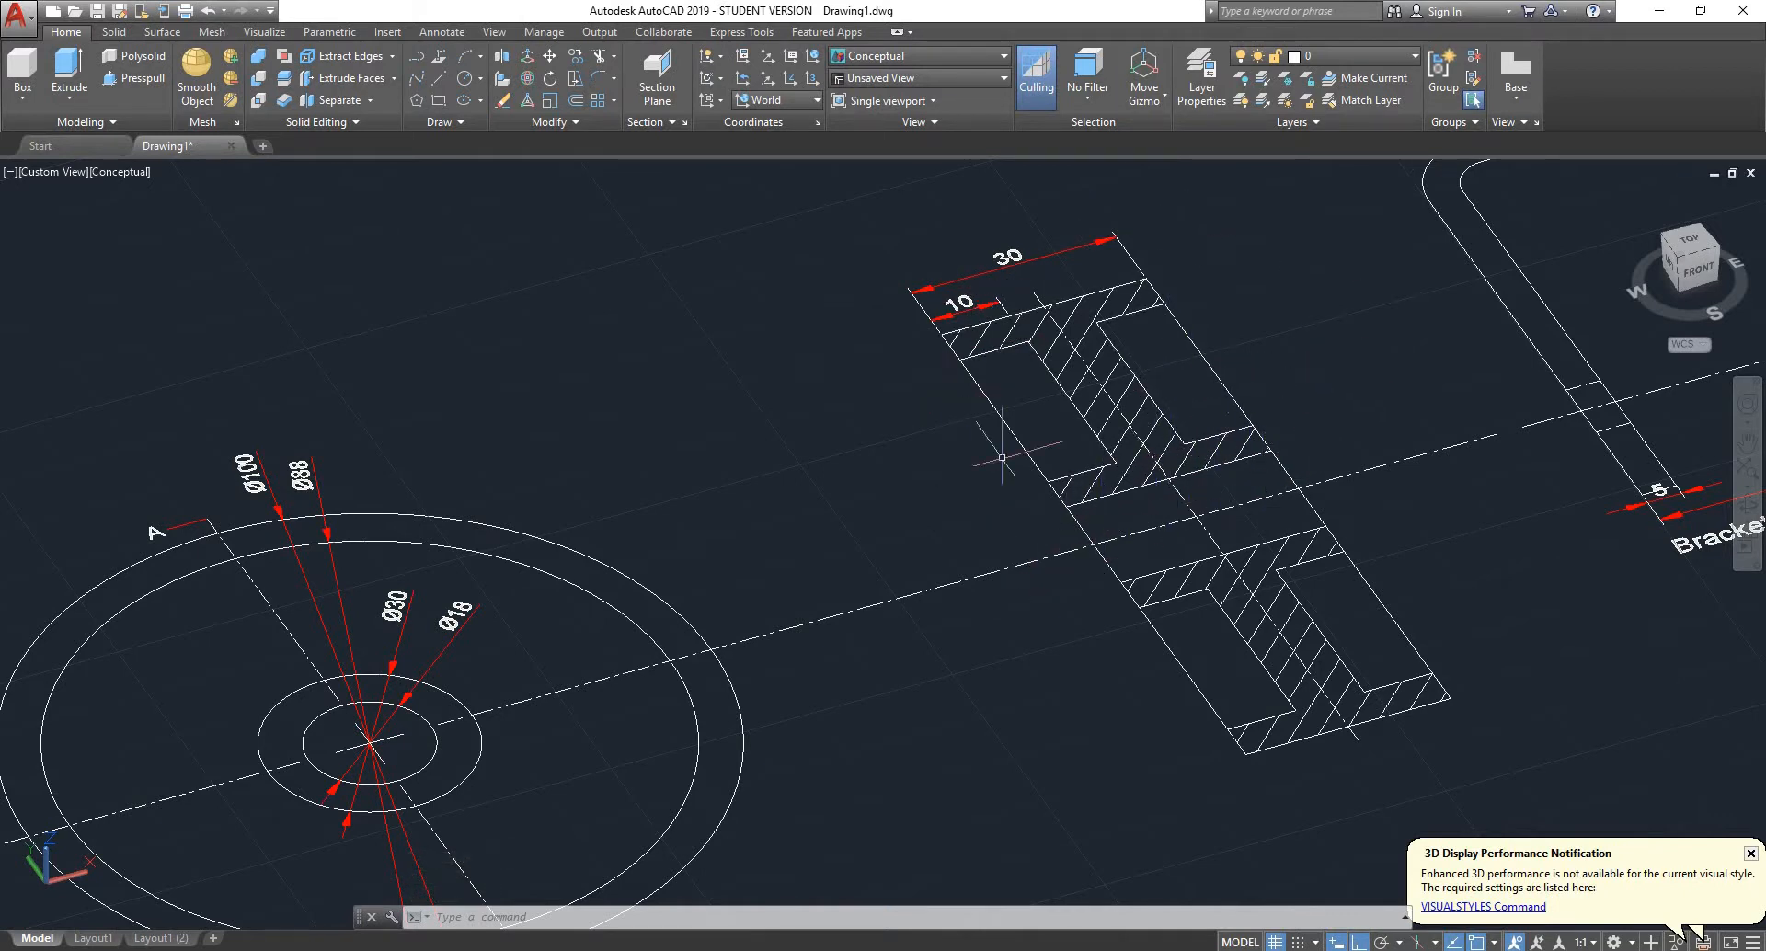
scroll(890, 445, "down", 4)
scroll(600, 545, "up", 2)
scroll(599, 545, "up", 2)
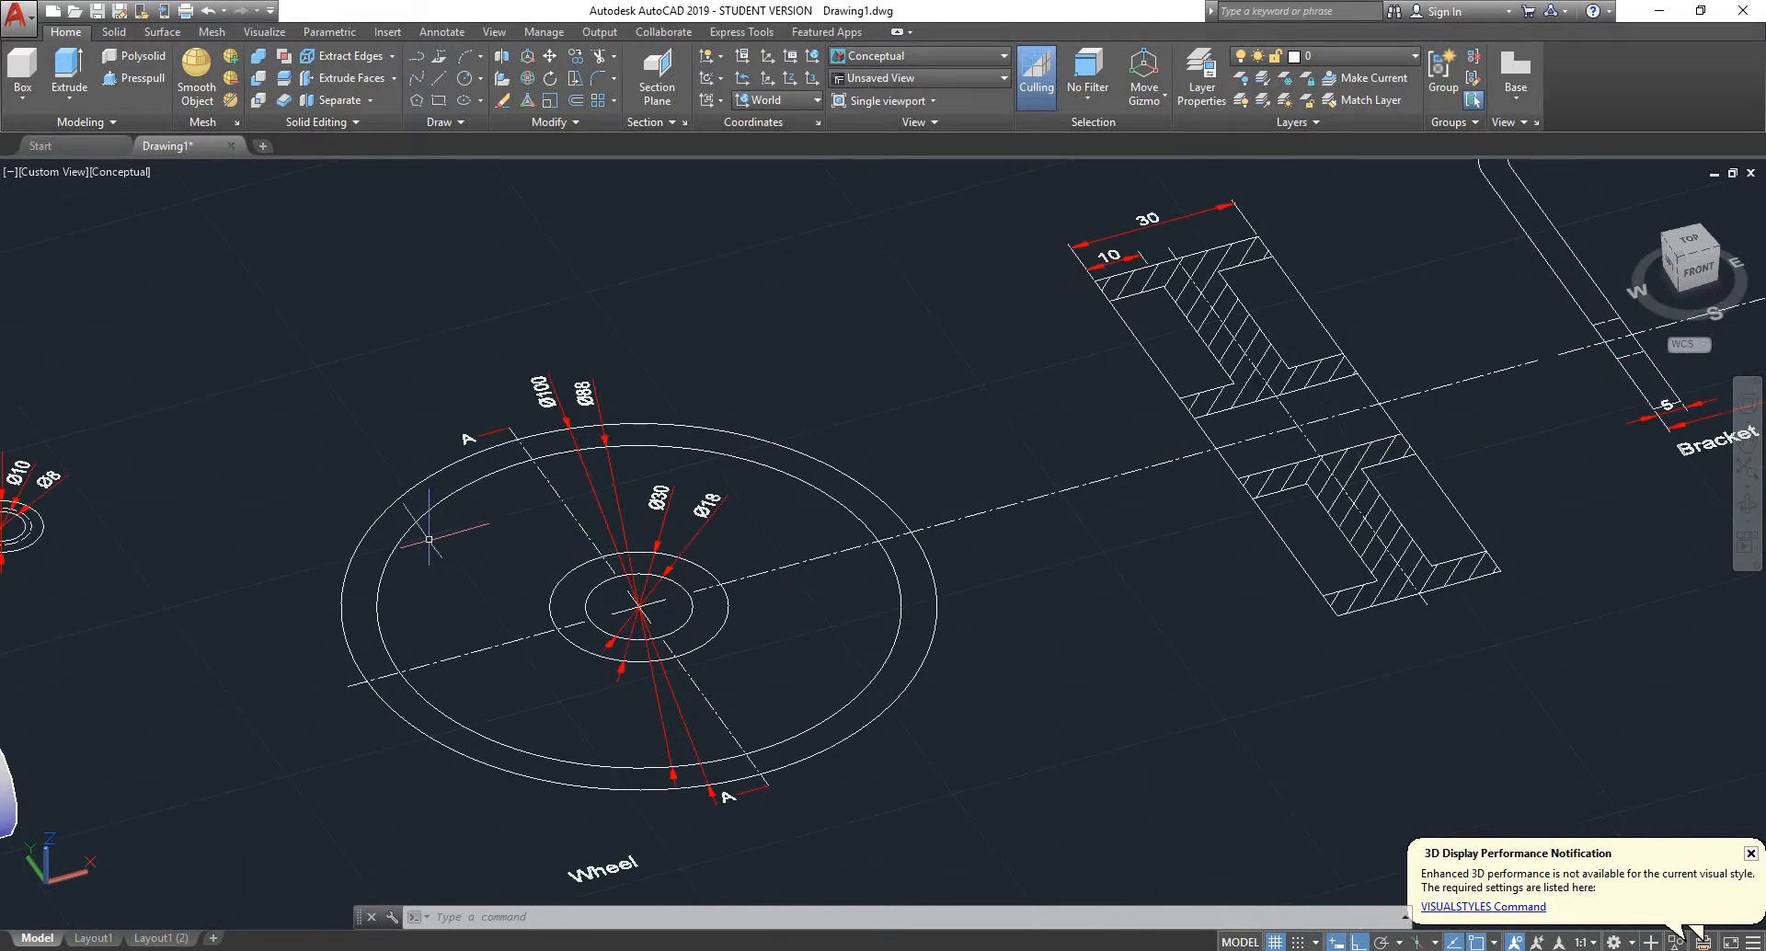
left_click(135, 83)
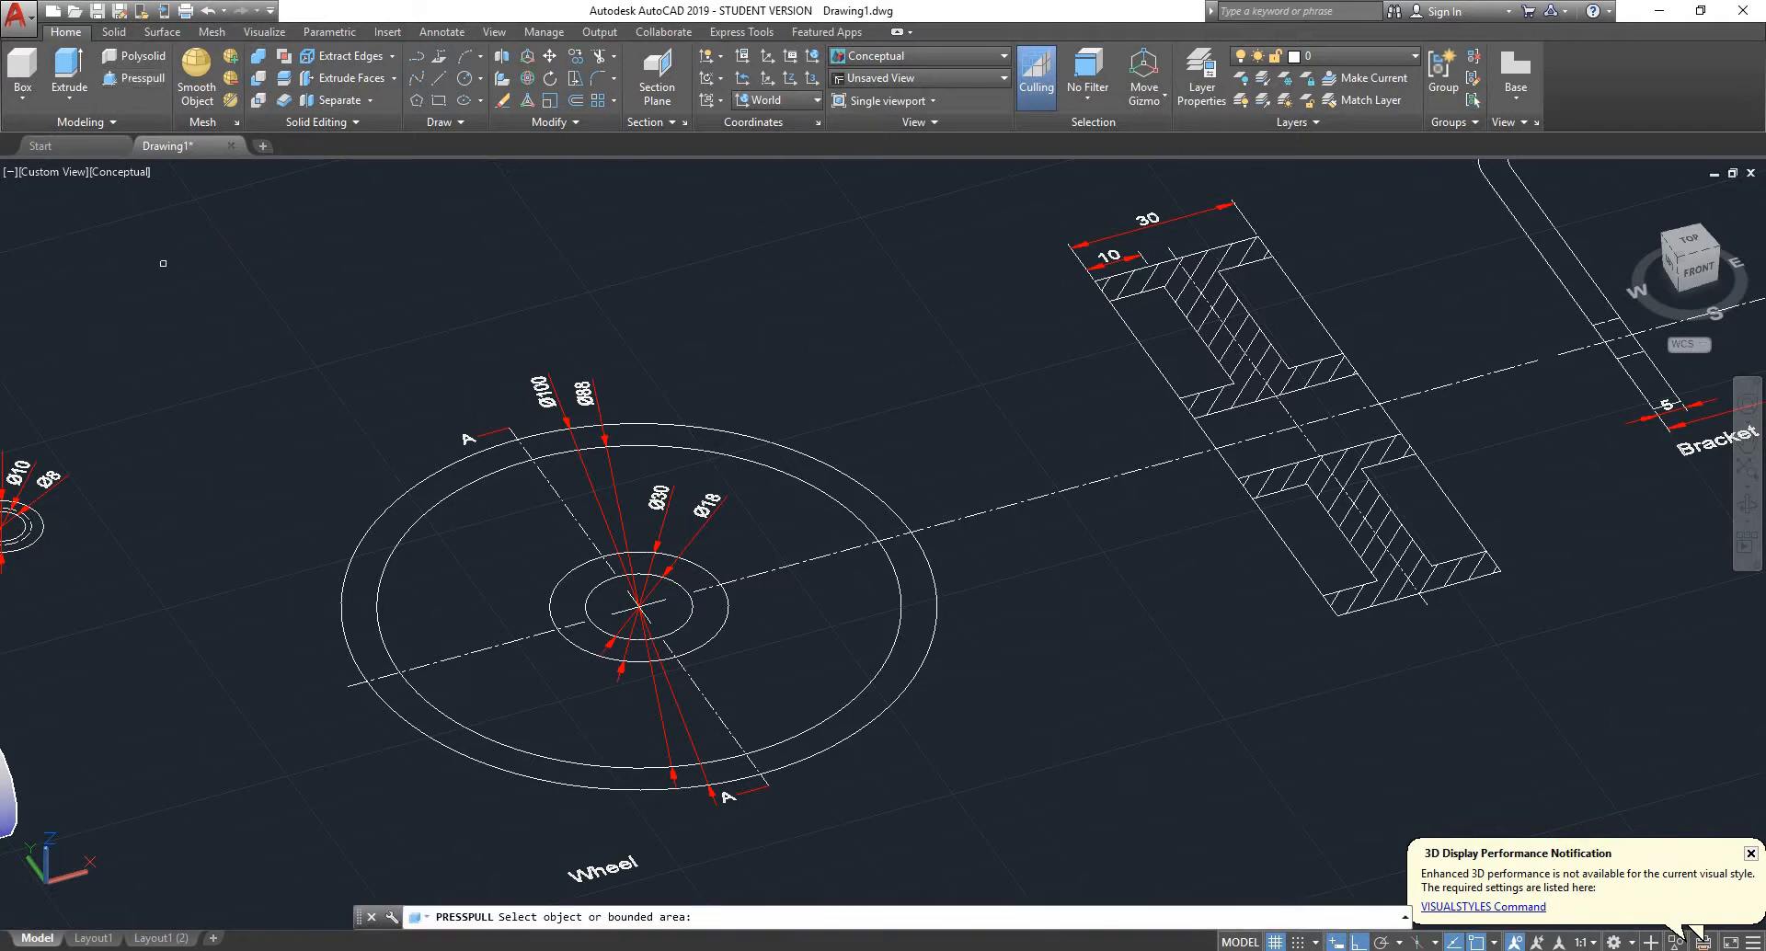
scroll(650, 584, "up", 2)
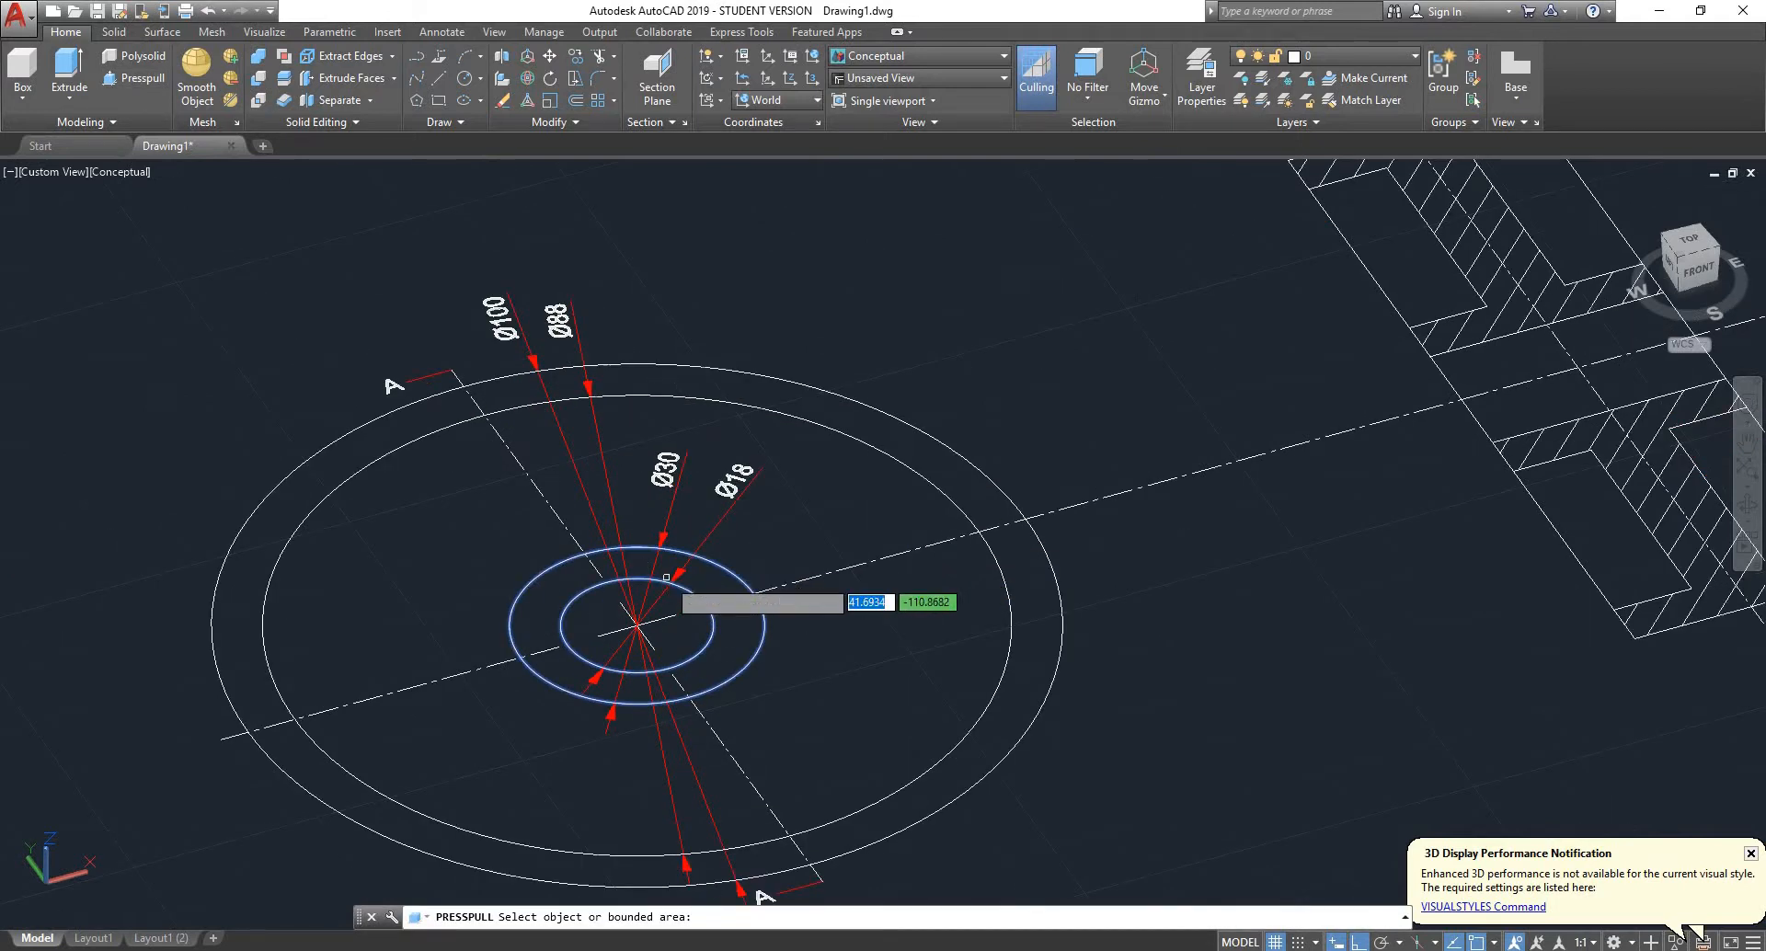
scroll(666, 577, "down", 2)
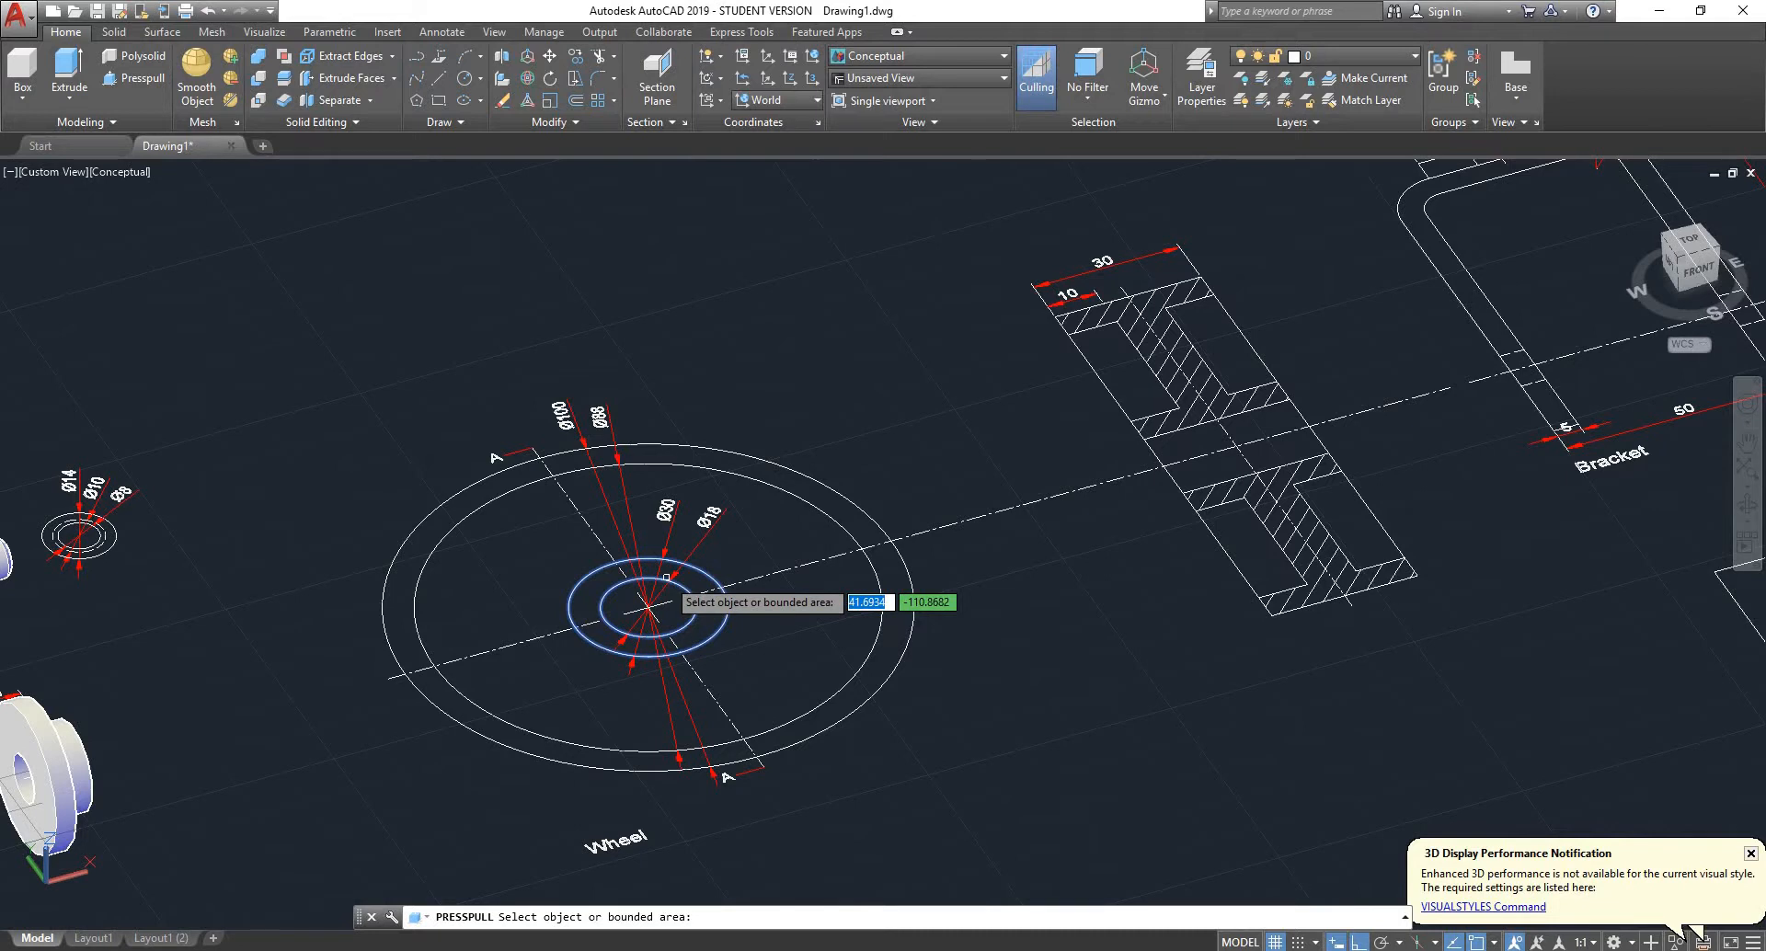
left_click(666, 577)
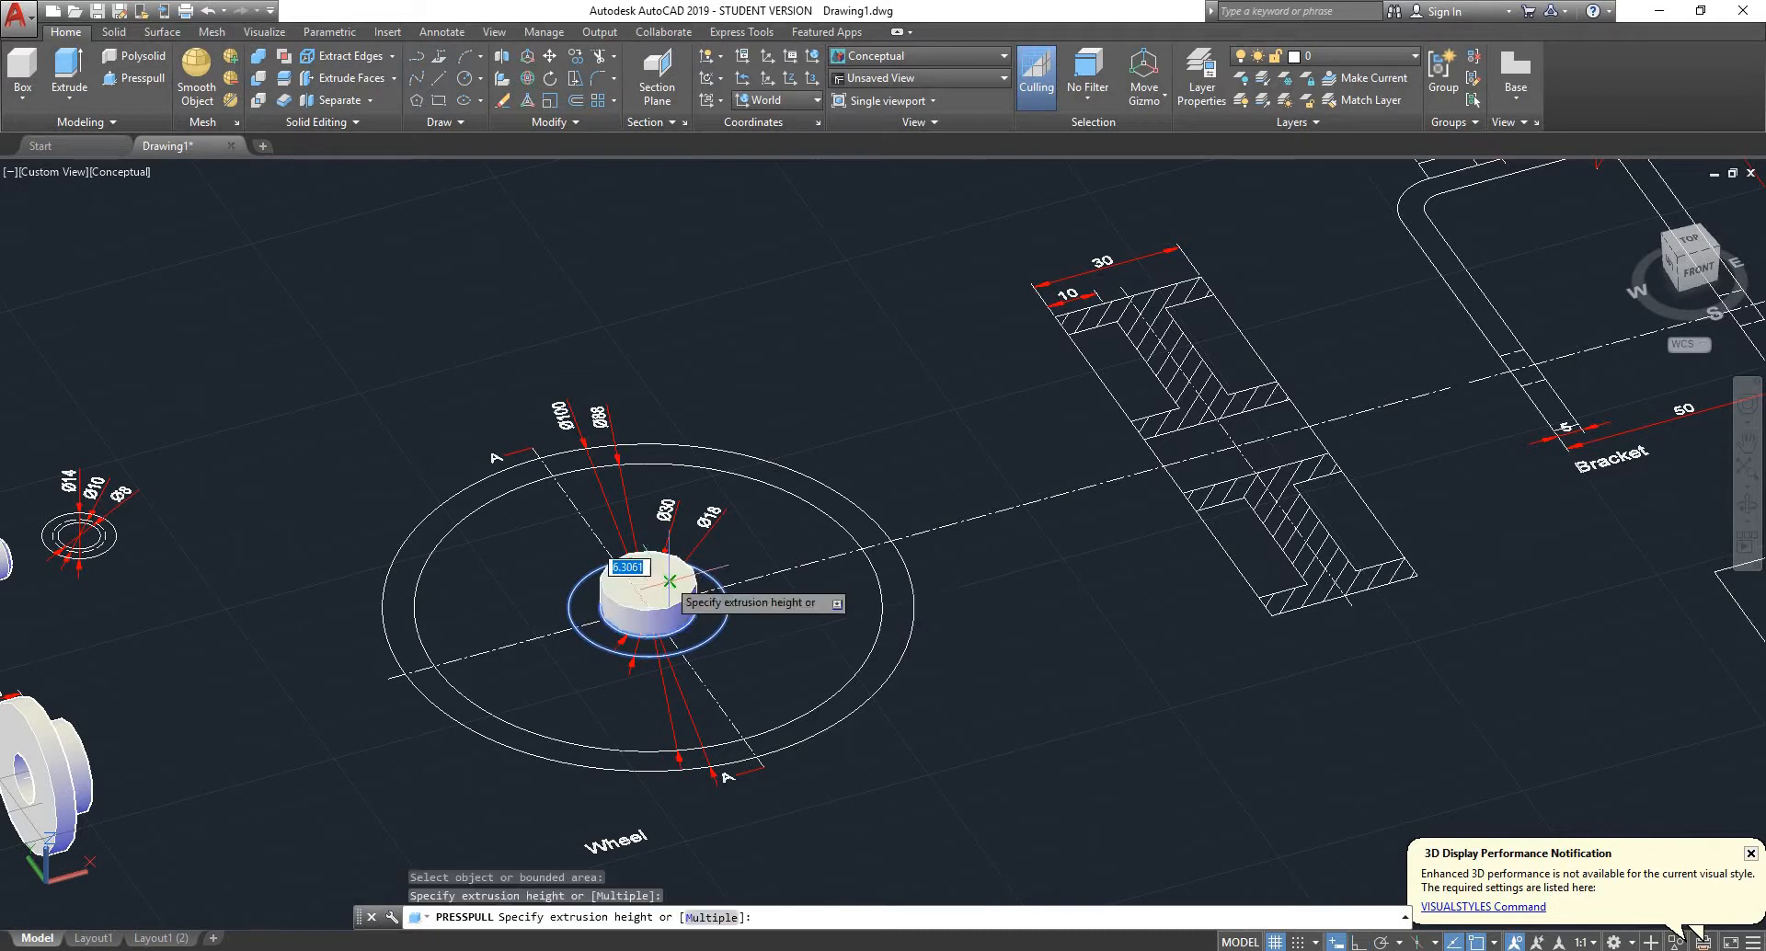
key("Escape")
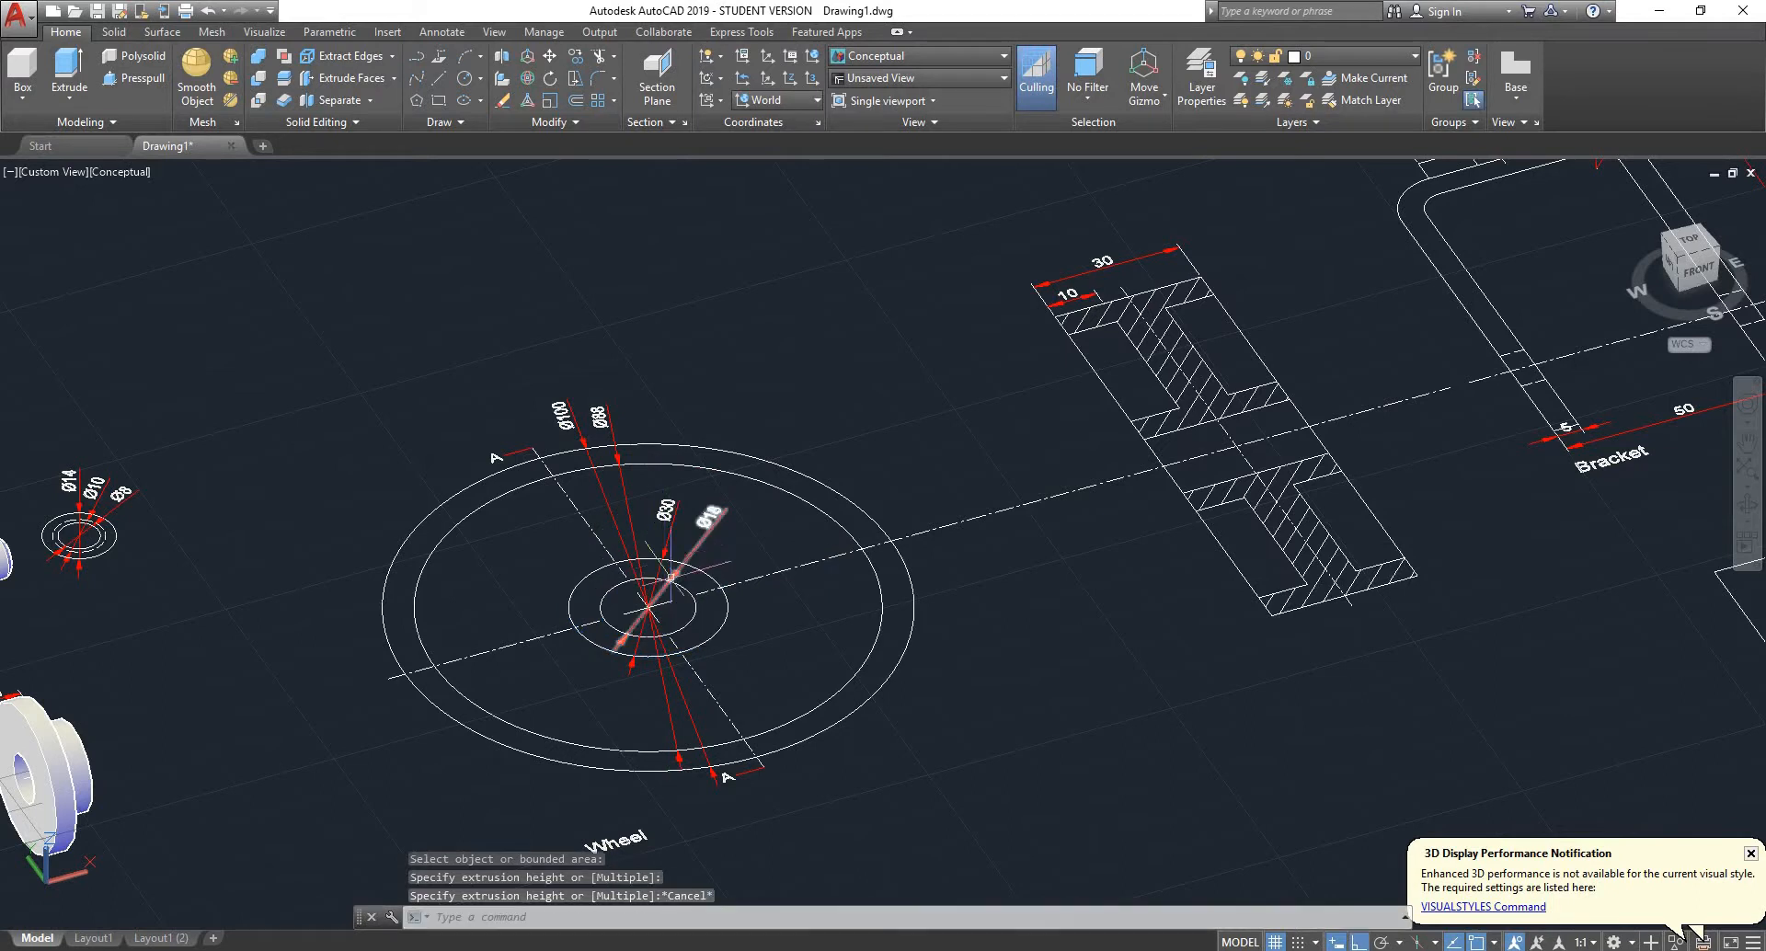
scroll(688, 593, "up", 3)
left_click(144, 85)
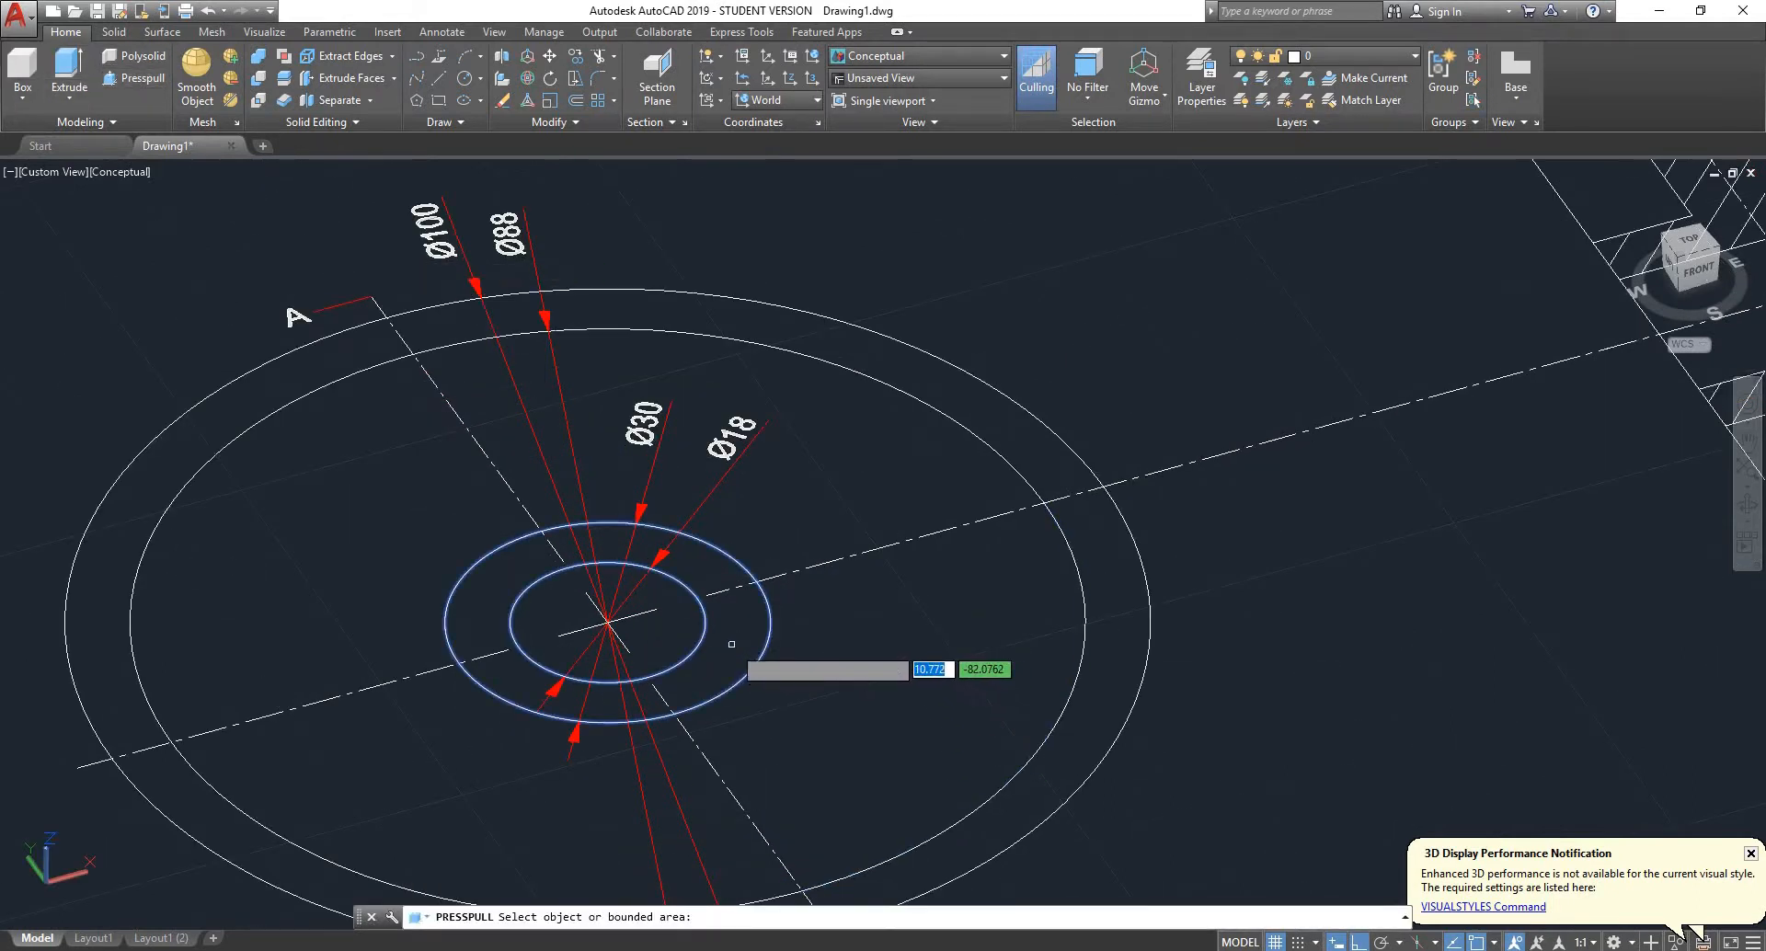
key("Escape")
scroll(828, 515, "down", 3)
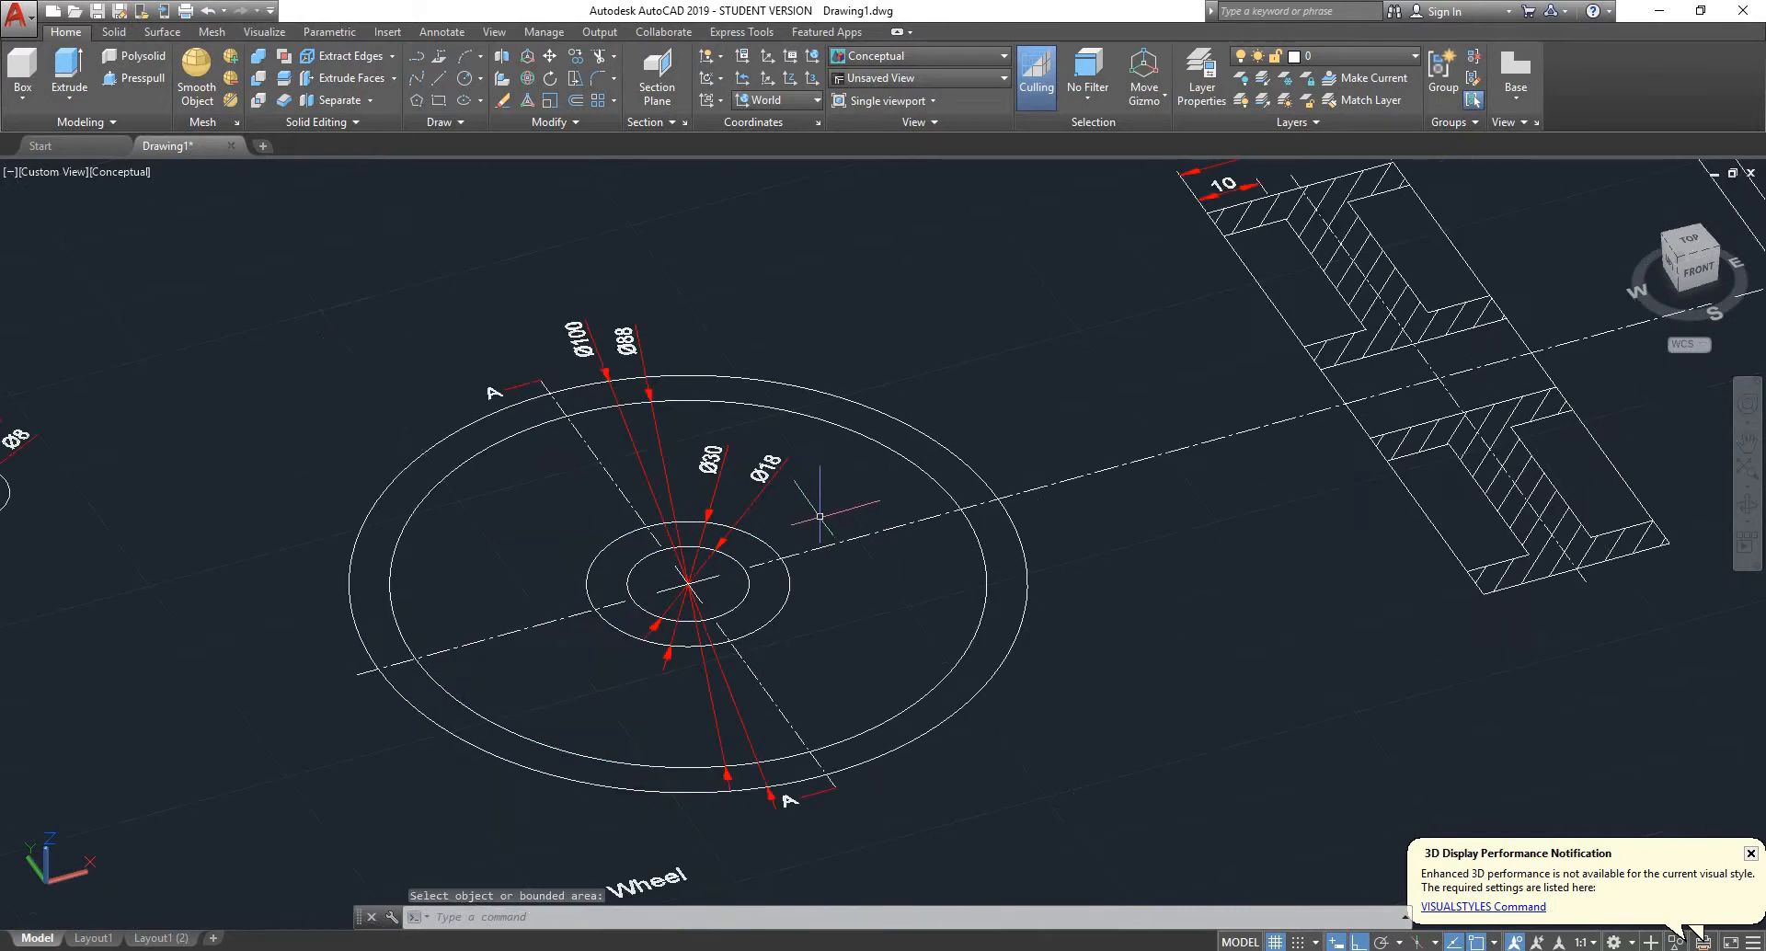
- Delete the Ø100, Ø88, Ø30 and Ø18 dimensions and the centre lines from the wheel's circular view
left_click(787, 468)
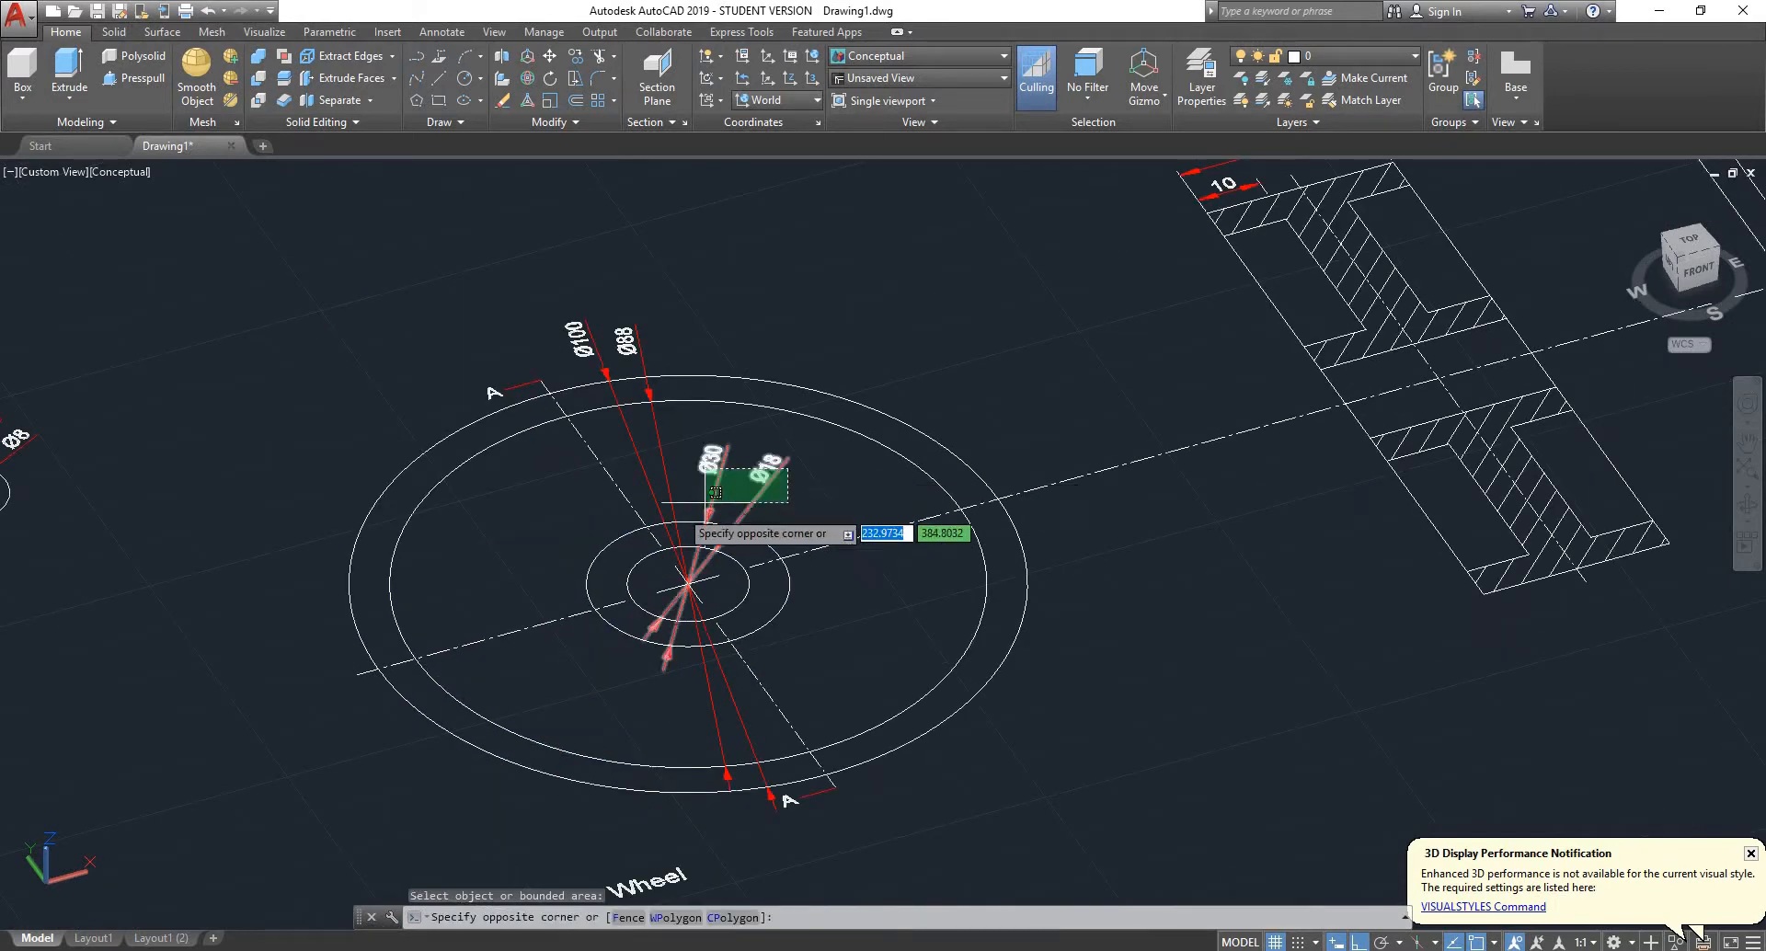
left_click(612, 491)
key("Delete")
- Presspull the ring between the wheel's two innermost circles upward as the hub
scroll(670, 515, "up", 2)
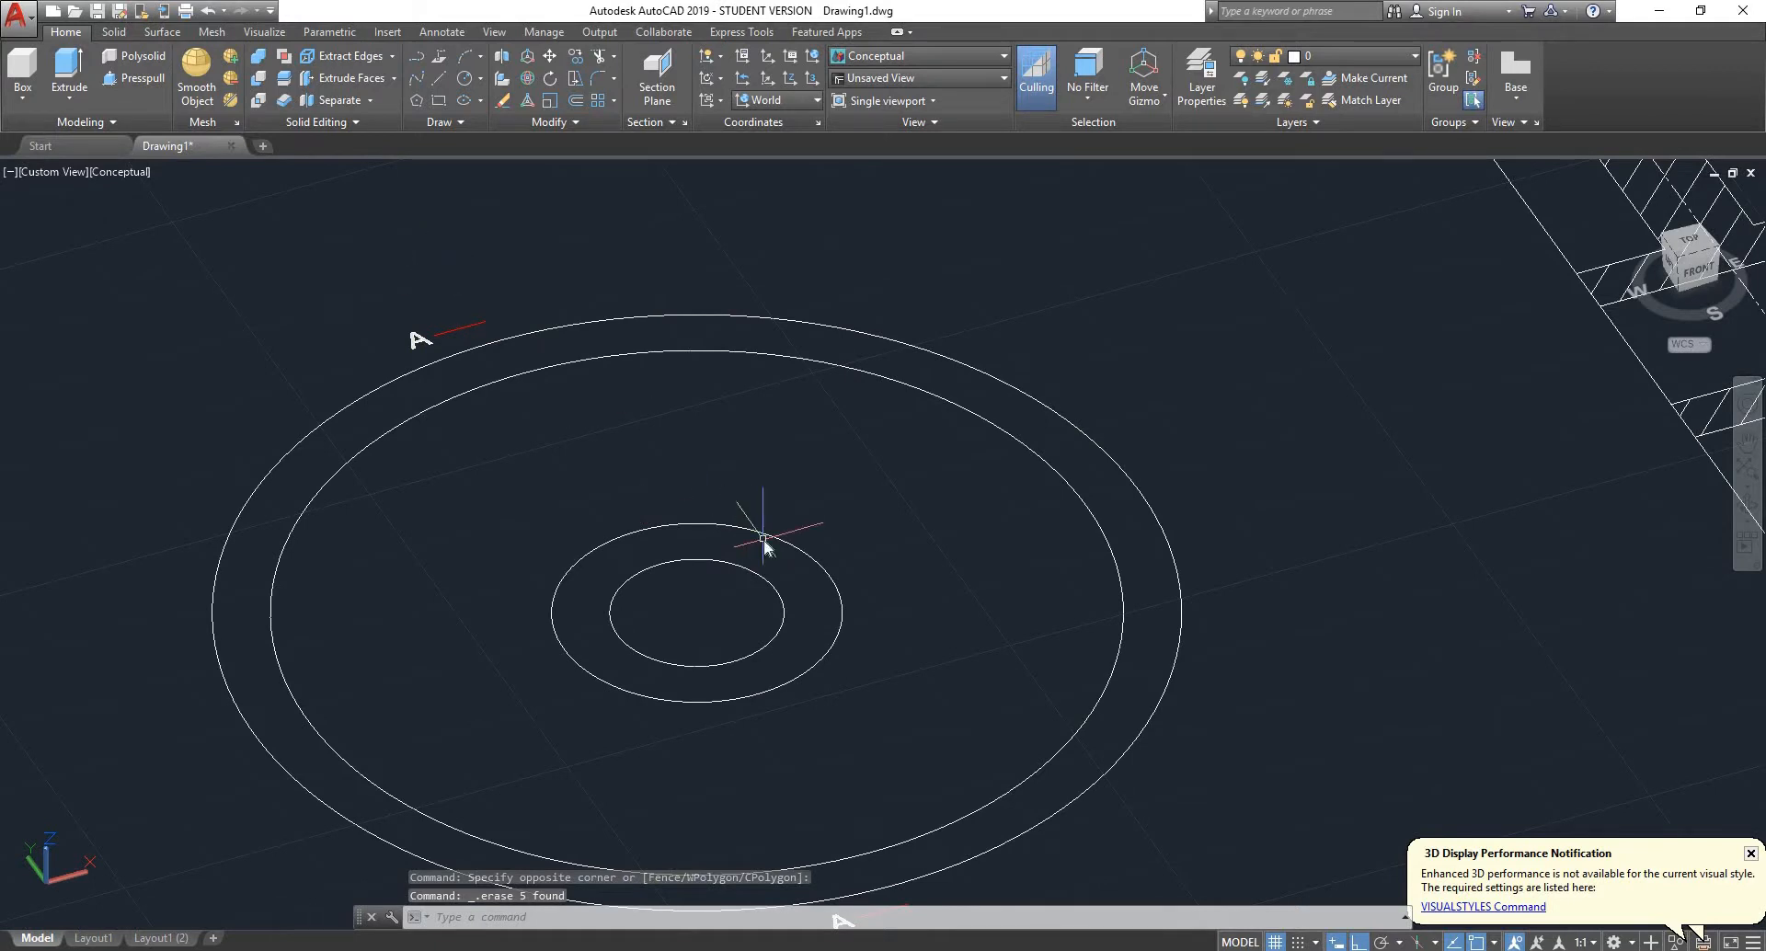
type("pres")
key("Return")
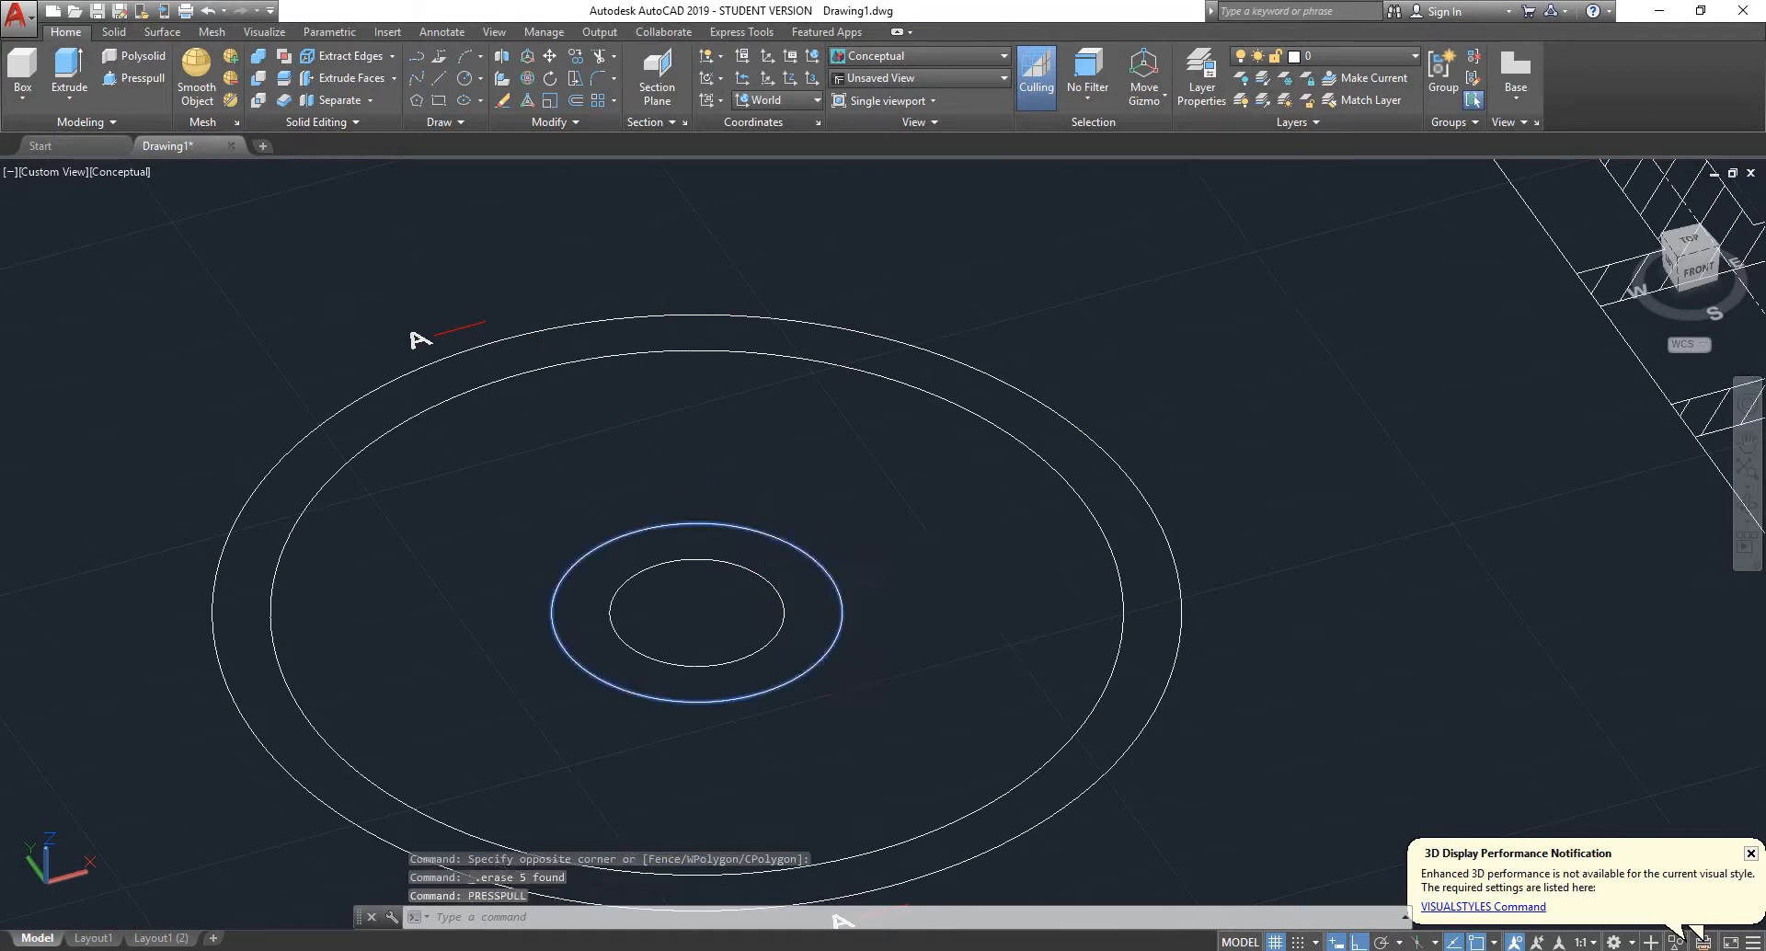
left_click(763, 537)
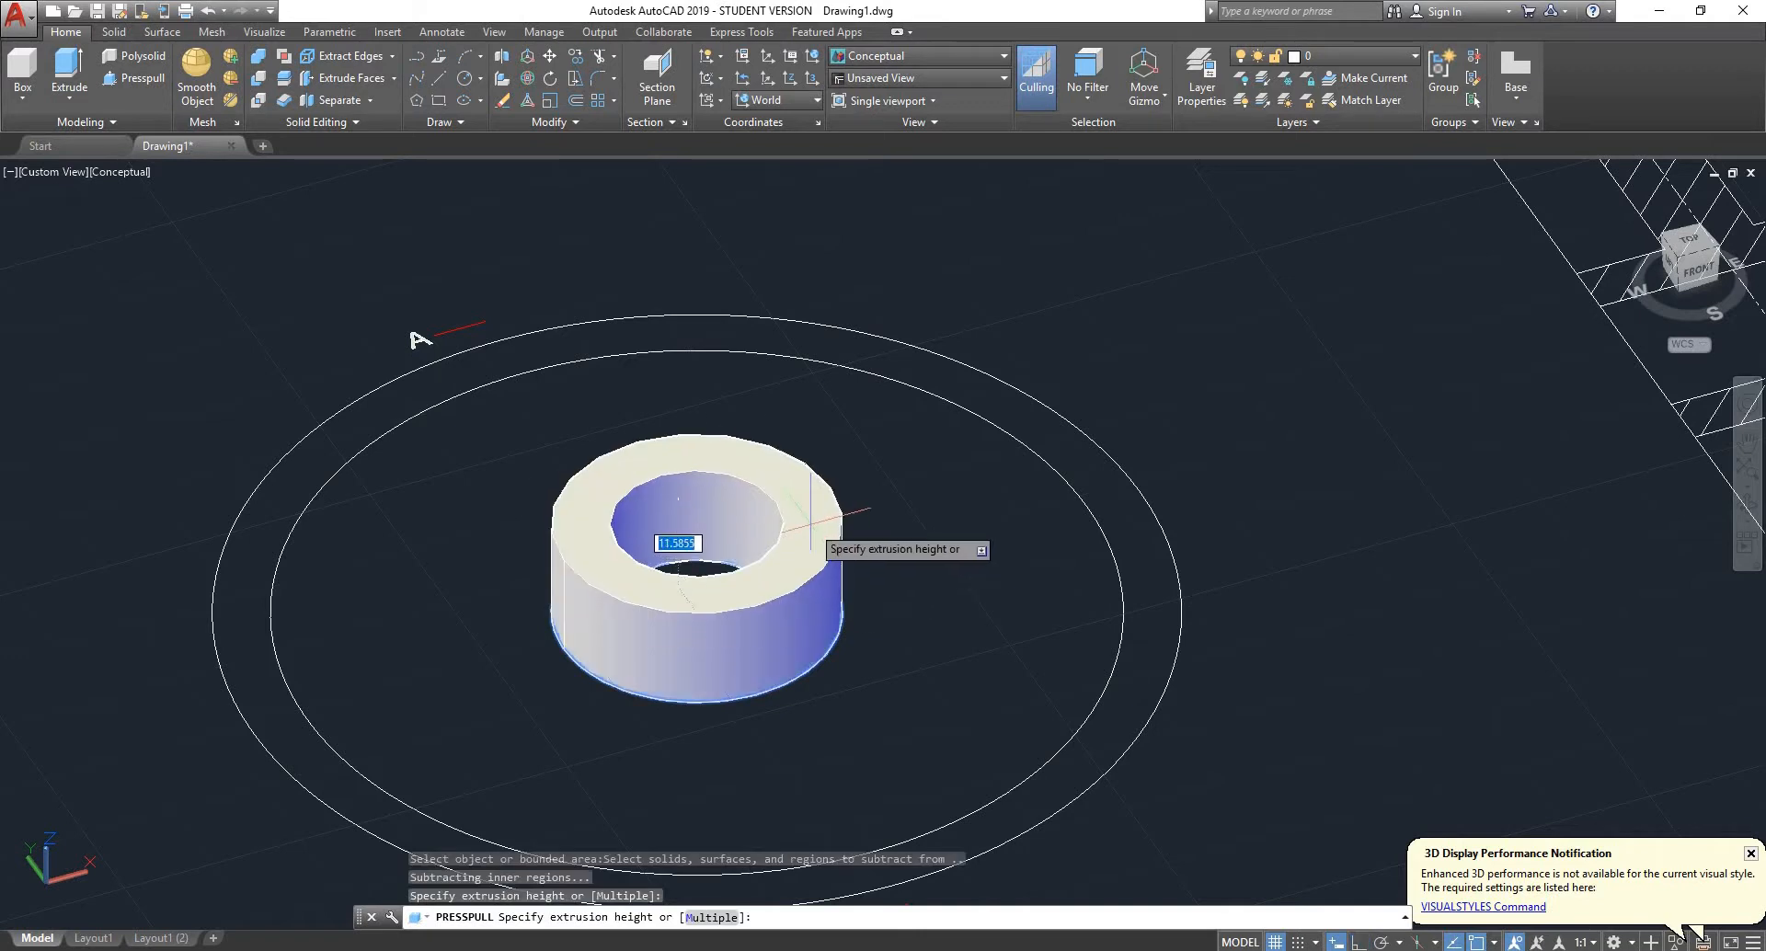
scroll(809, 531, "down", 2)
scroll(809, 530, "down", 2)
scroll(809, 530, "up", 1)
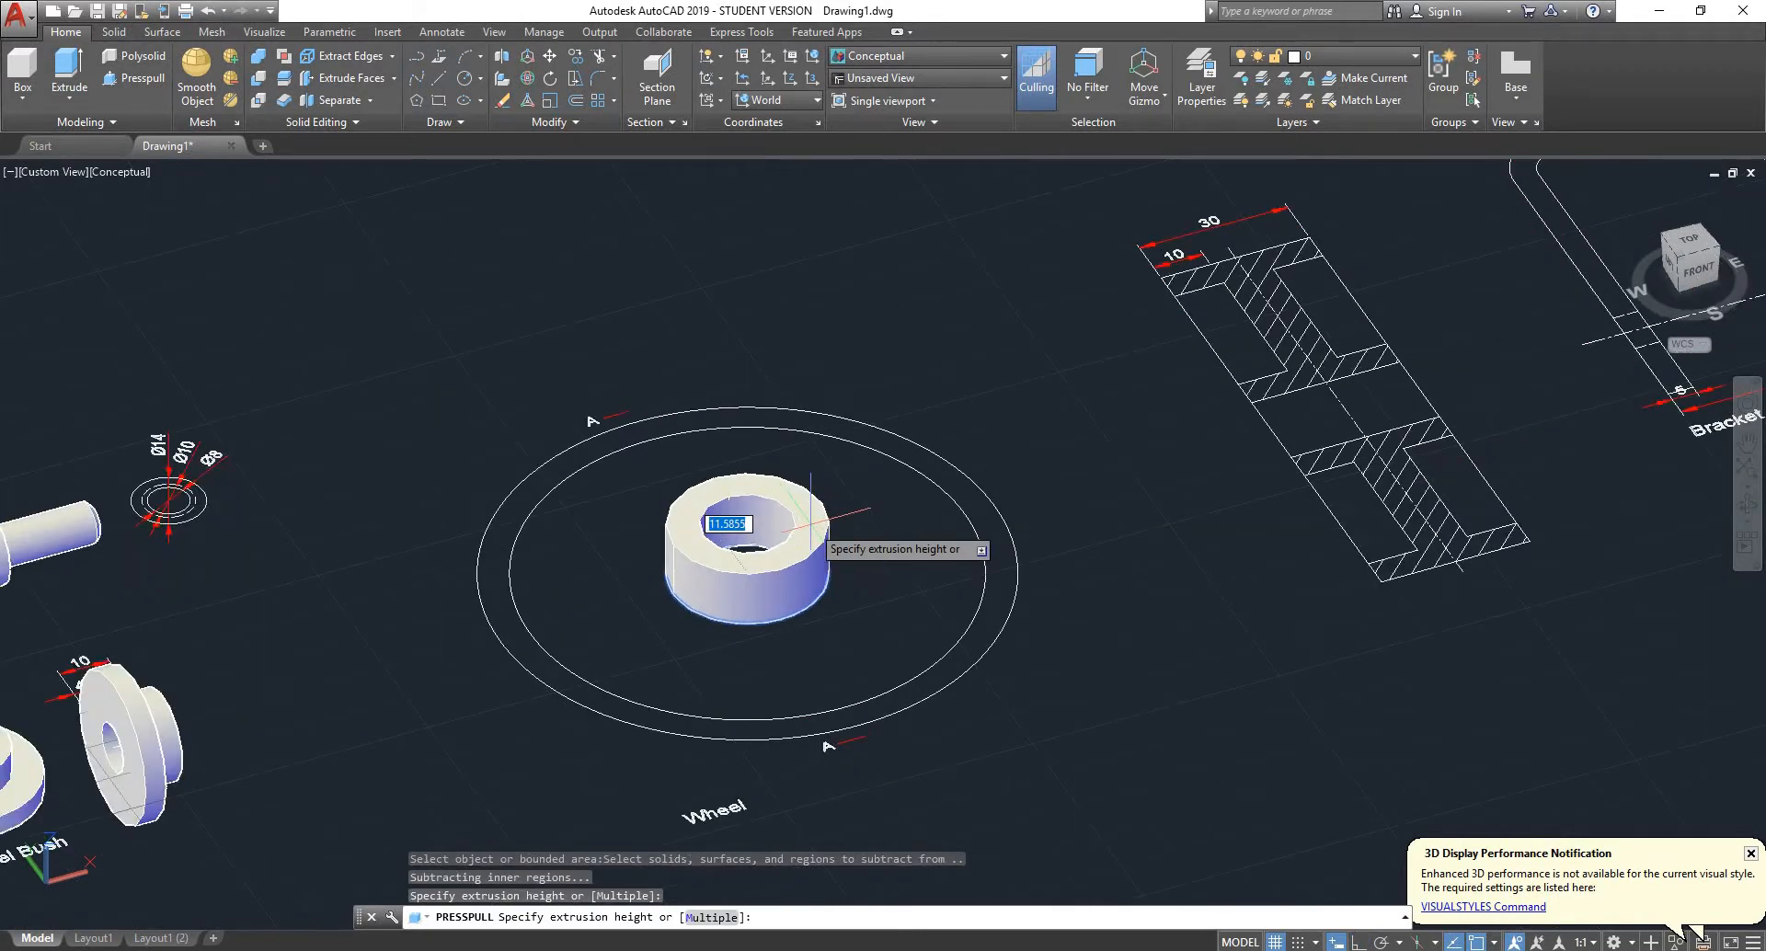
scroll(809, 525, "down", 2)
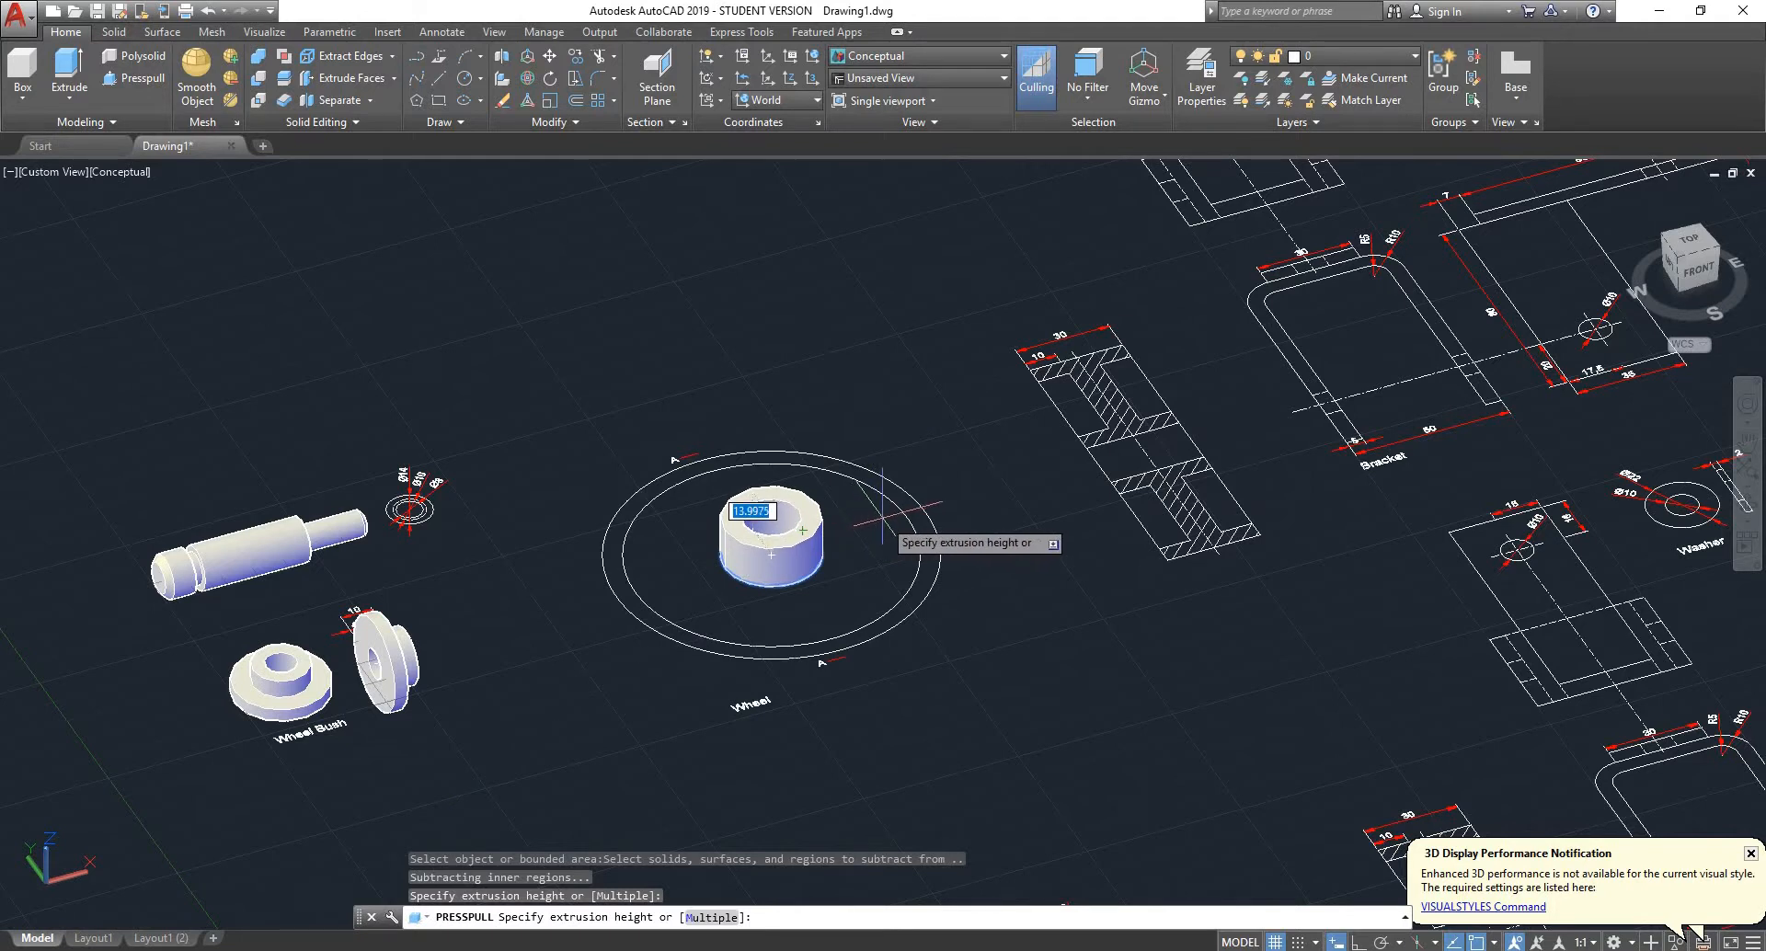
scroll(882, 521, "up", 2)
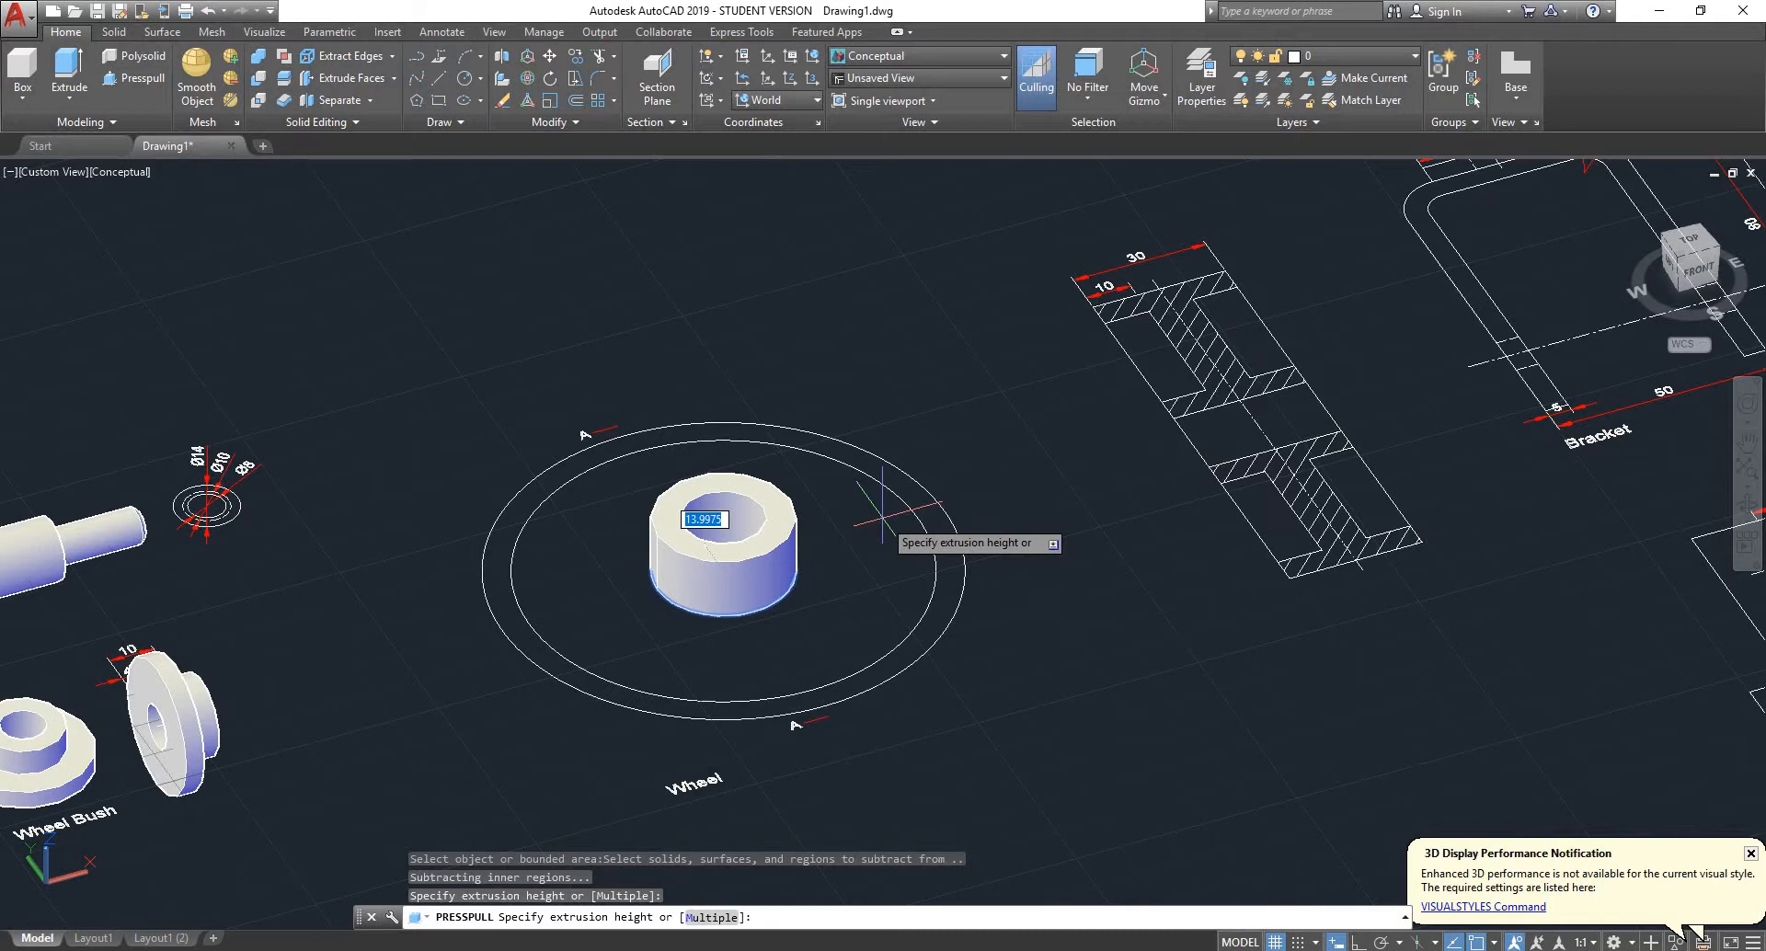
- Cancel the presspull of the hub ring on the wheel's circular view
key("Escape")
key("Escape")
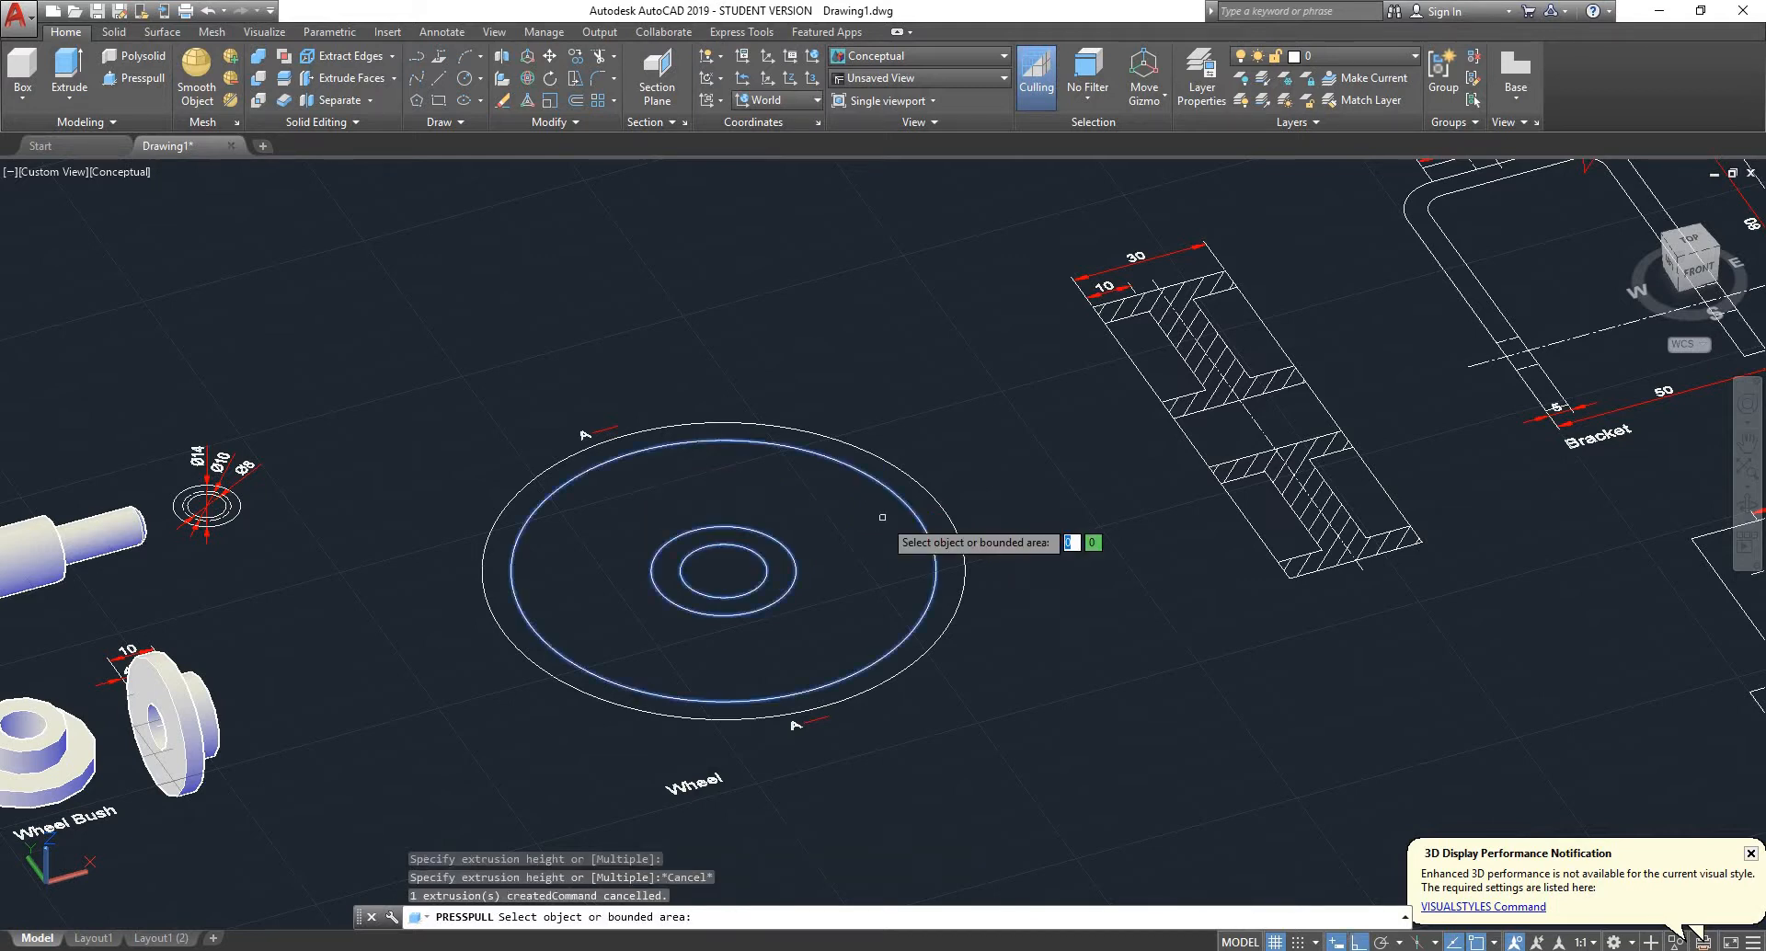
scroll(1186, 423, "down", 7)
scroll(1224, 424, "up", 5)
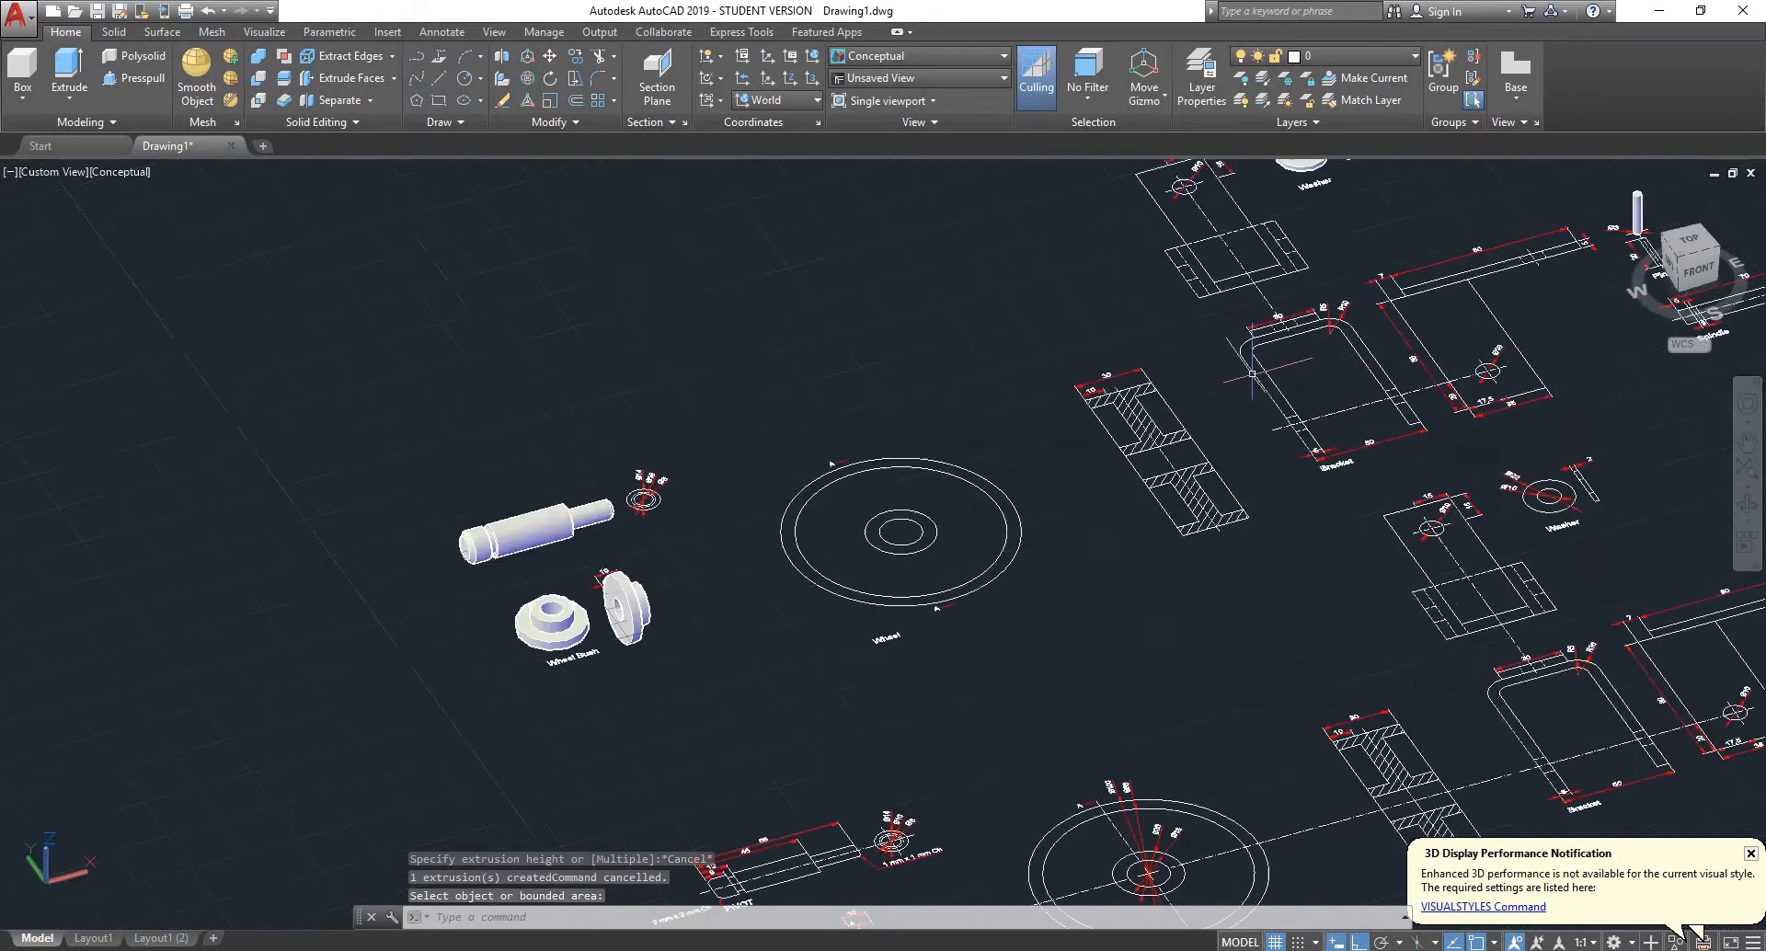
- Delete the hatch from the upper half of the copied wheel section in top view
middle_click_drag(1230, 440, 1180, 507, "shift")
scroll(1173, 508, "down", 4)
scroll(1214, 443, "up", 6)
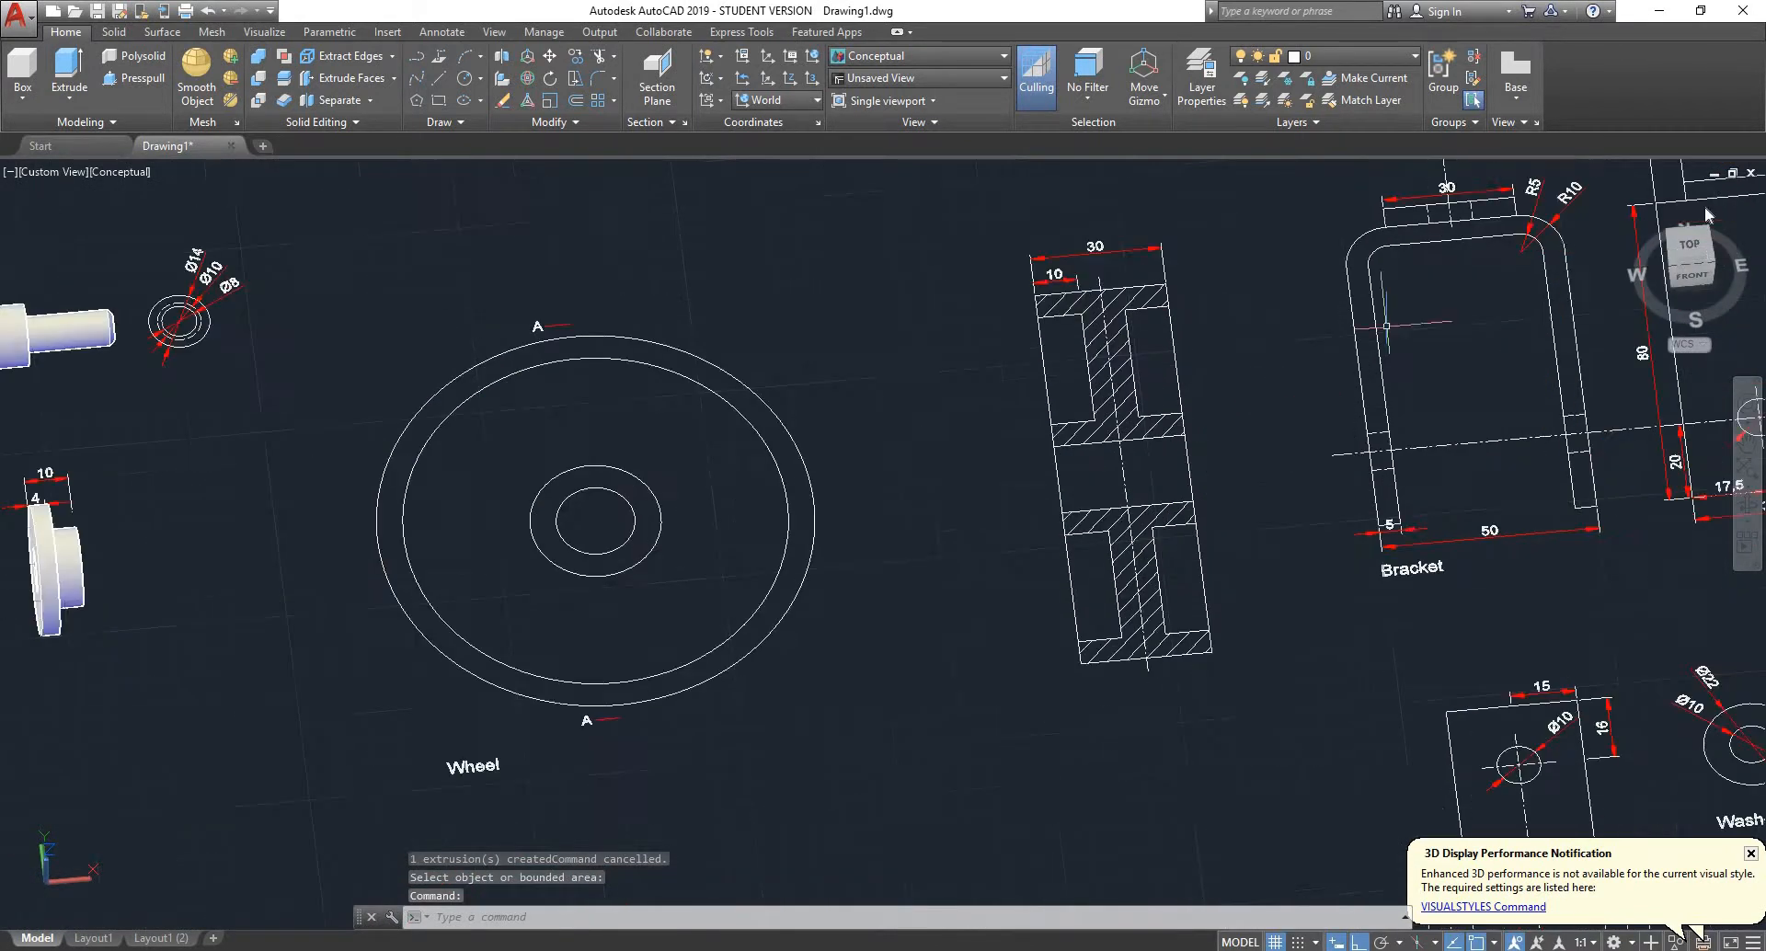
left_click(1689, 244)
scroll(883, 349, "down", 5)
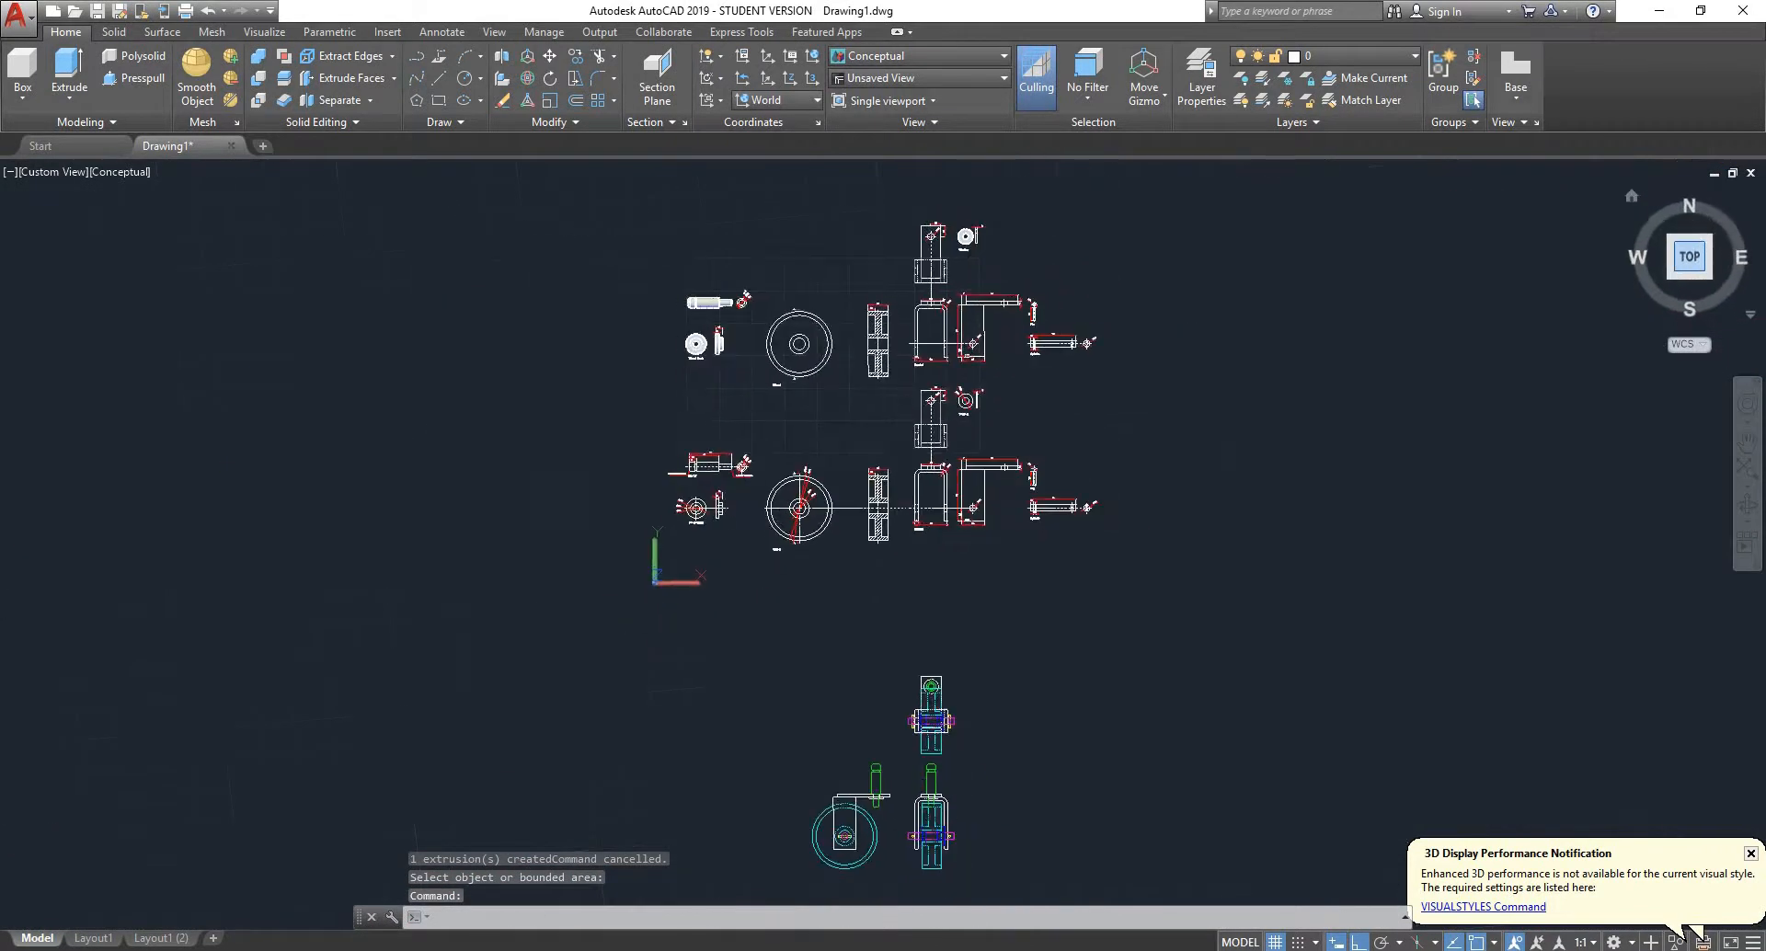
scroll(881, 312, "up", 6)
scroll(856, 348, "up", 2)
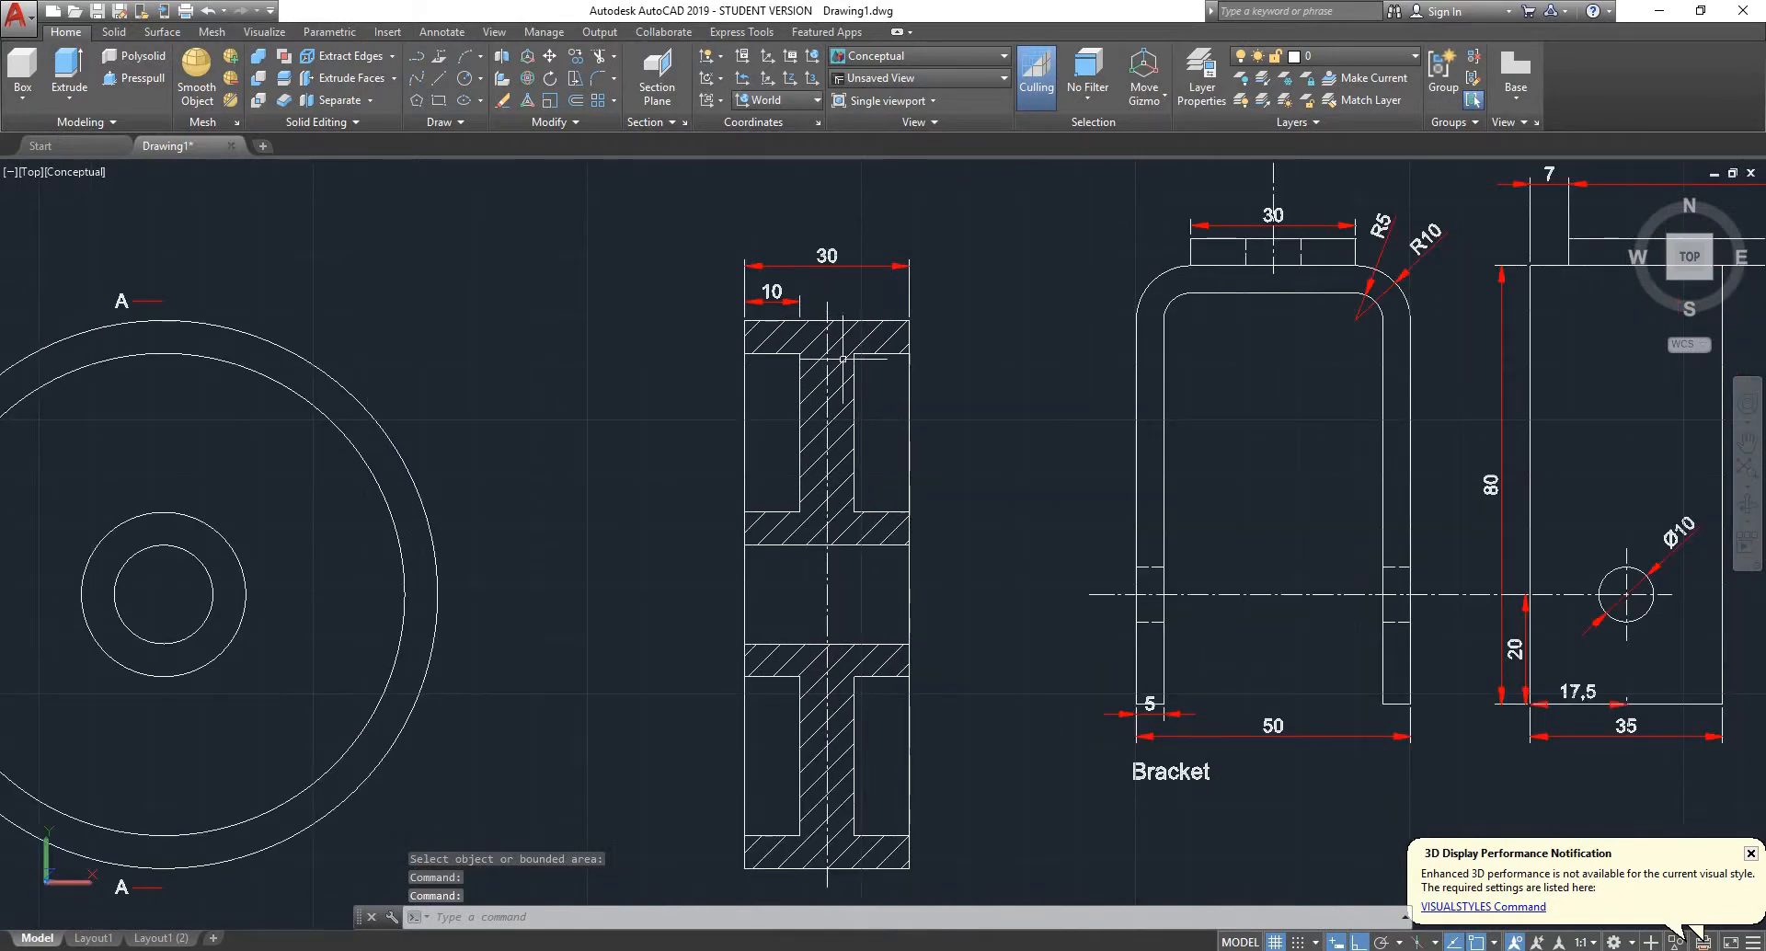
left_click(843, 358)
left_click(834, 352)
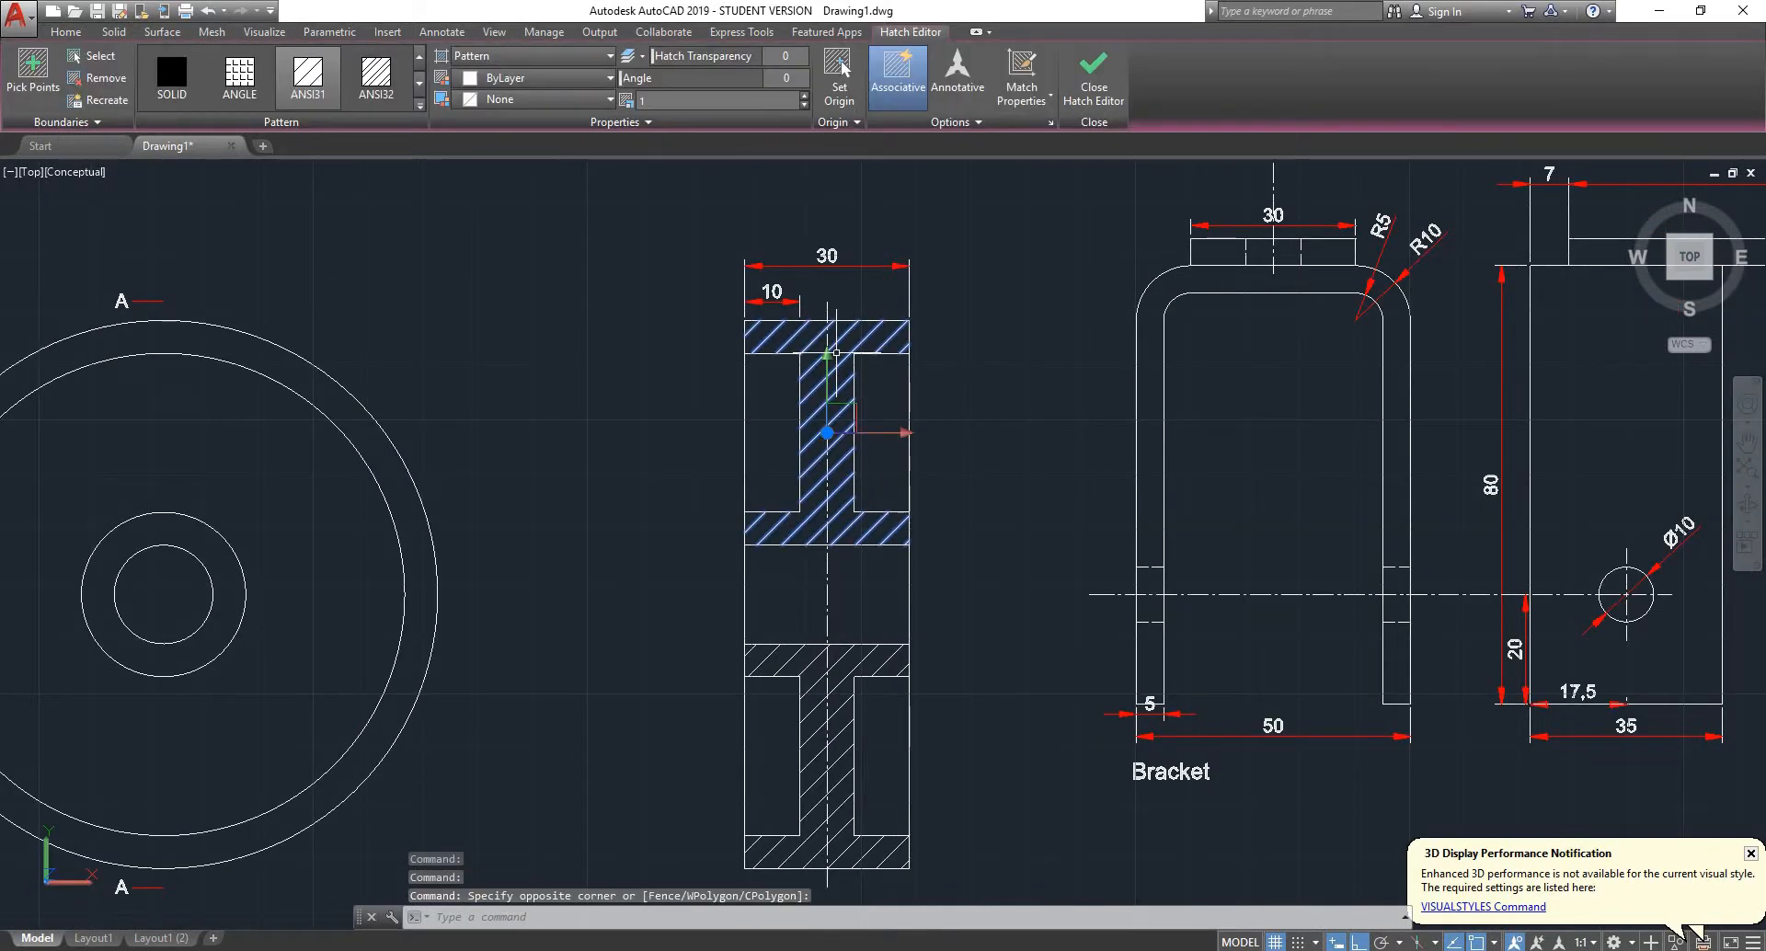
key("Delete")
- Delete the outer rectangle and the vertical centre line of the wheel section, keeping the I-shaped profile
left_click(998, 358)
left_click(904, 428)
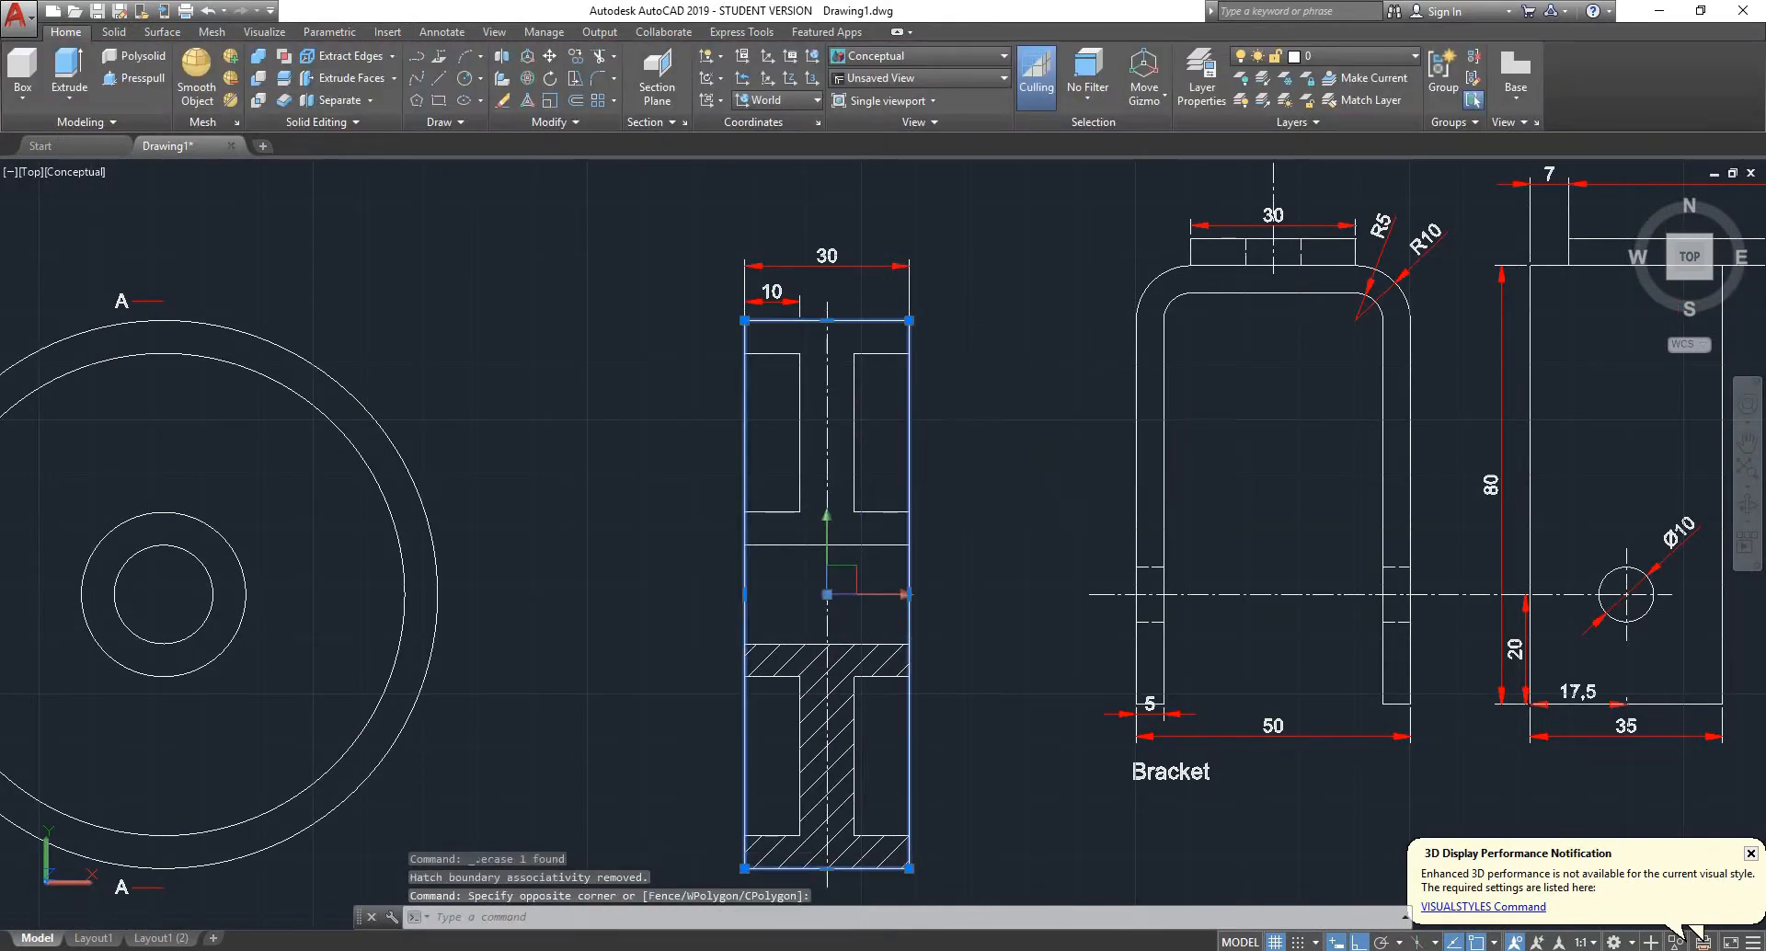
key("Delete")
left_click(829, 495)
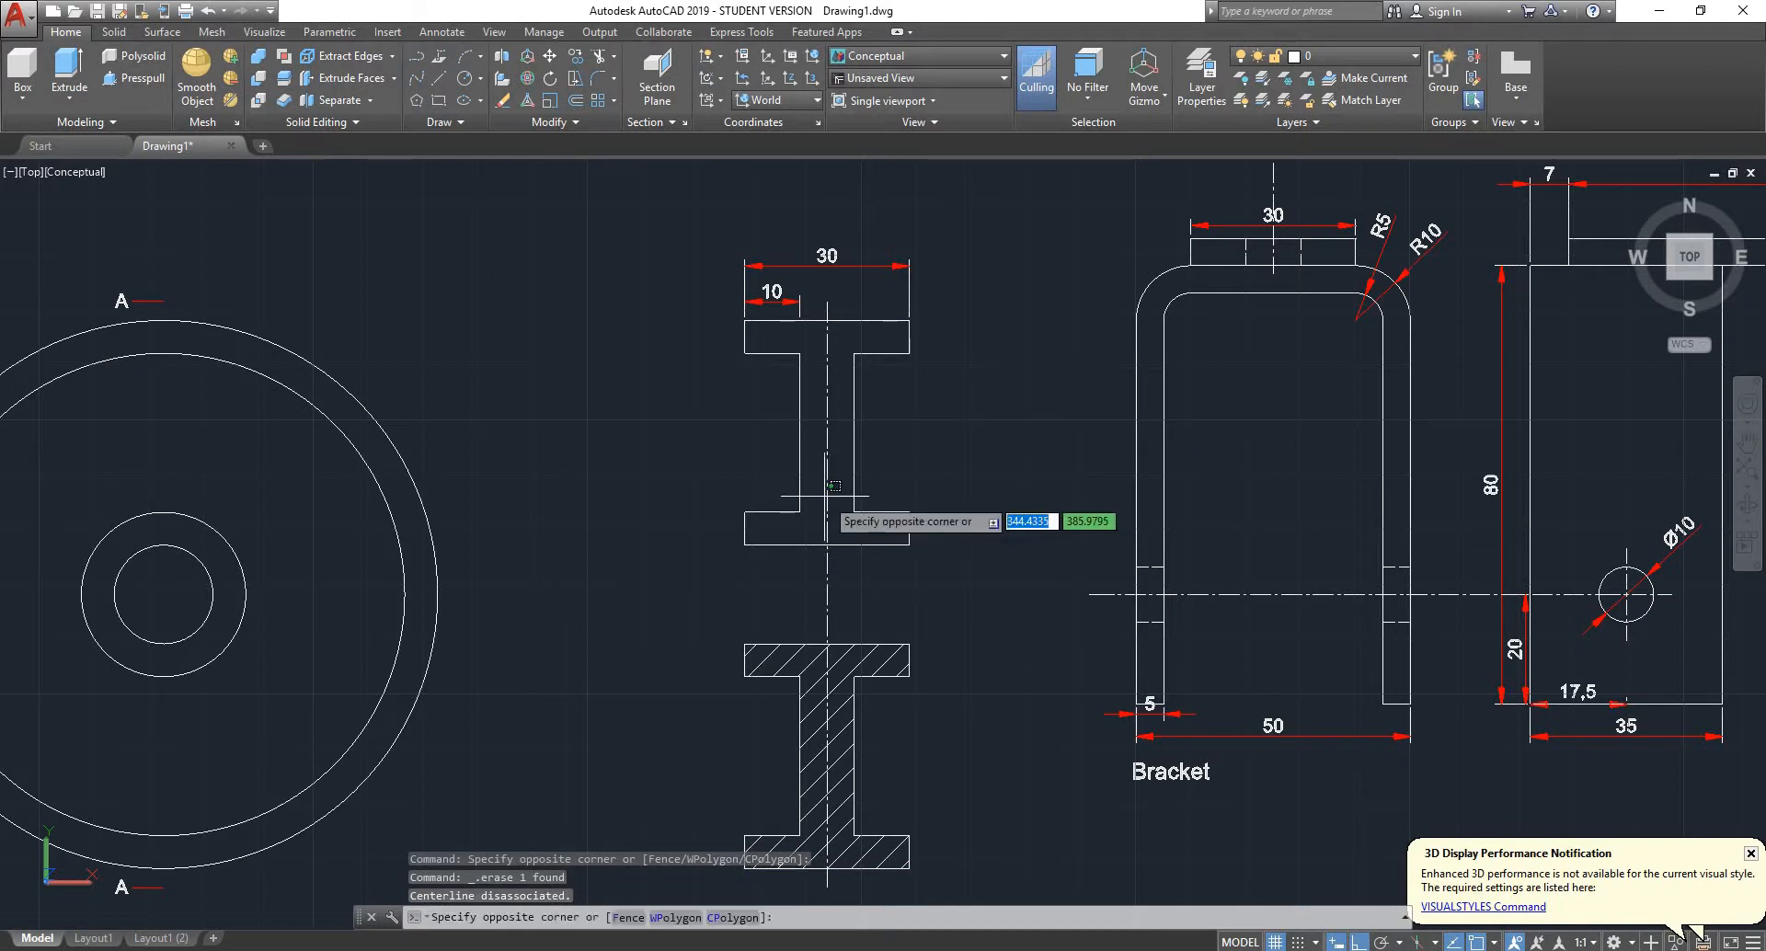
left_click(820, 496)
key("Delete")
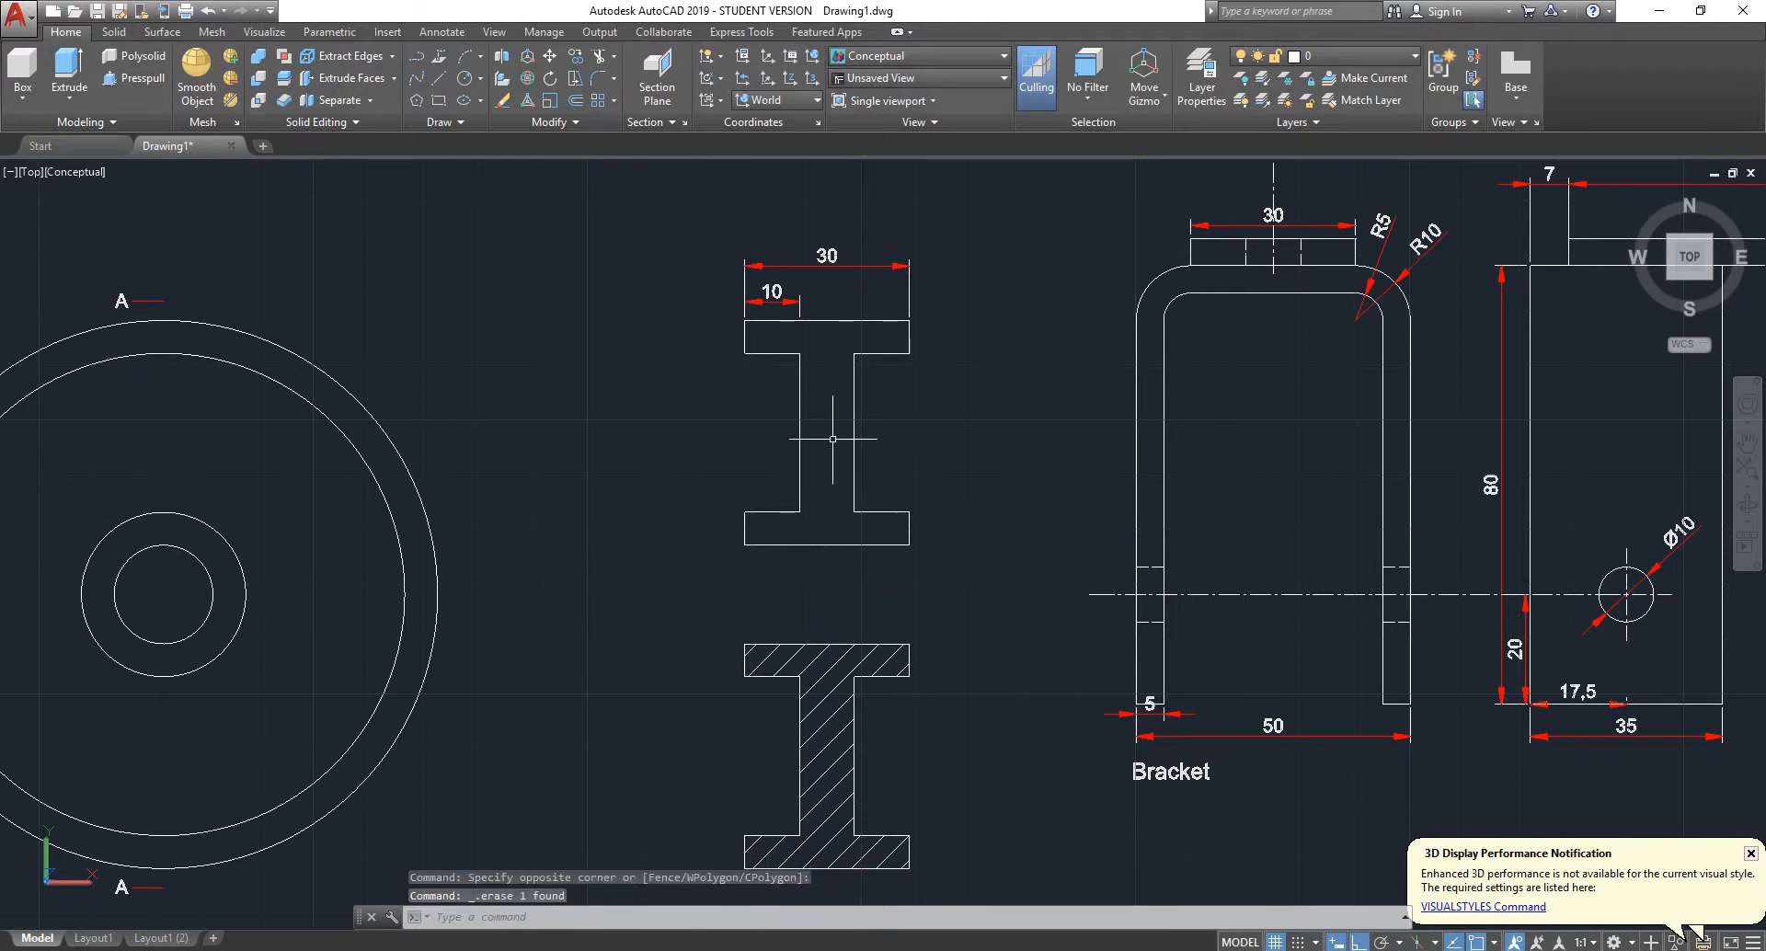
- Revolve the upper I-shaped profile 360 degrees about the horizontal axis through the wheel's centre
type("revo")
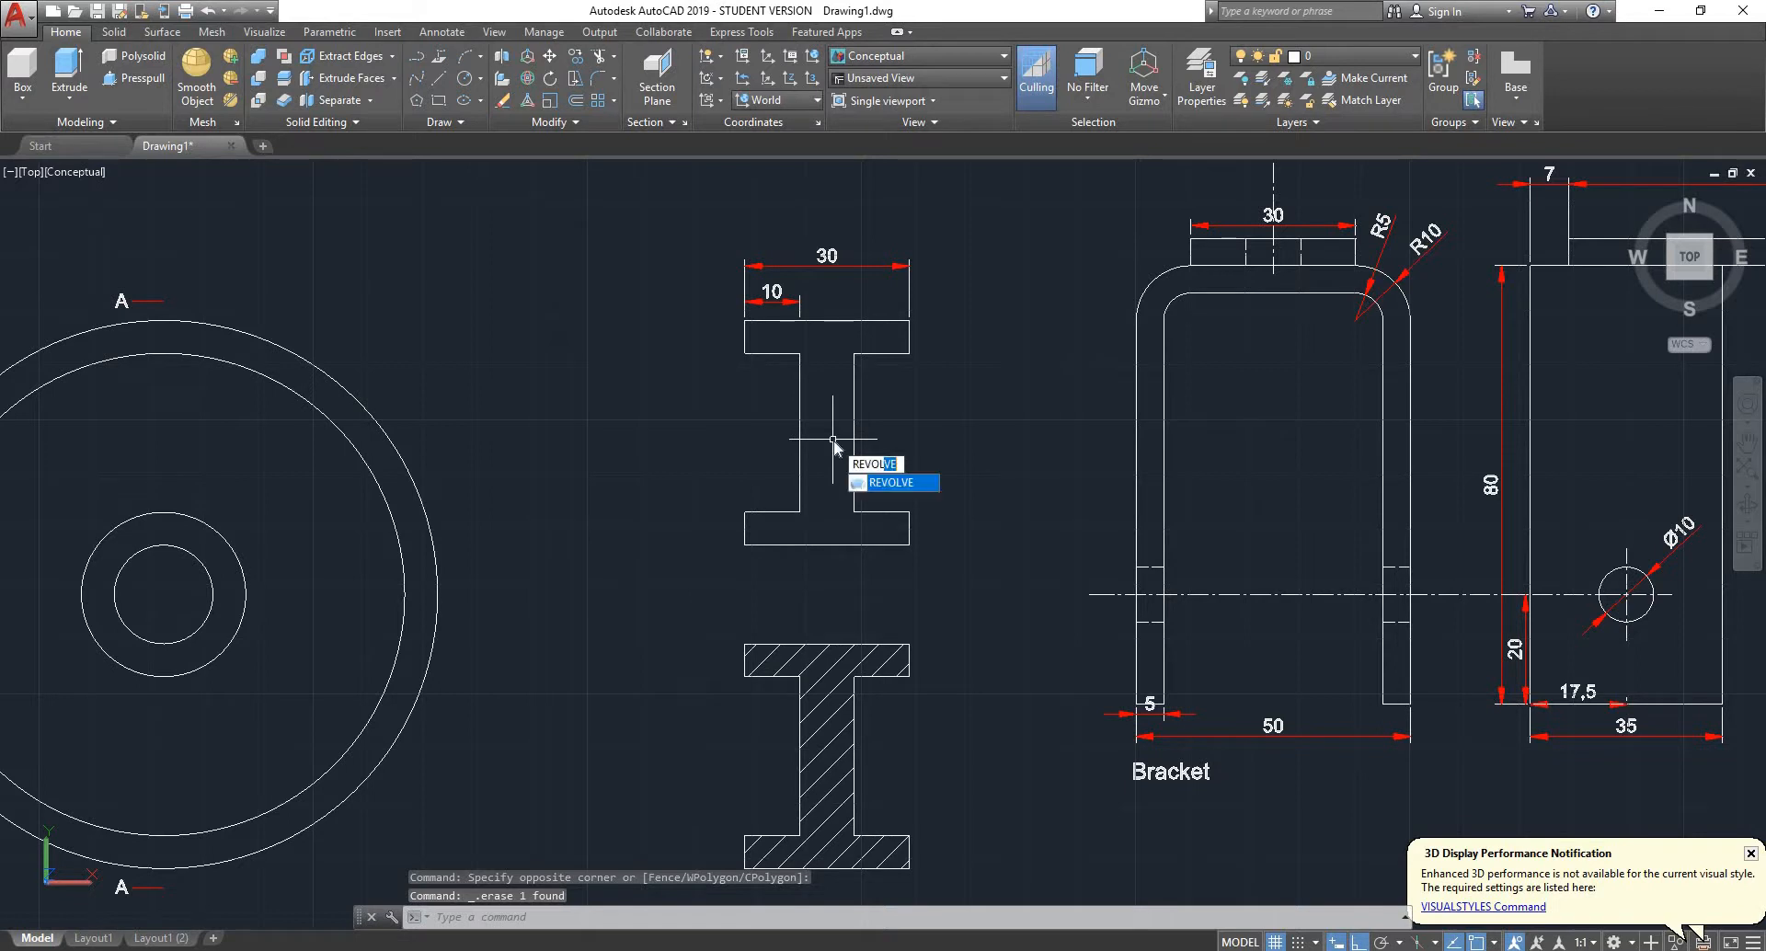
key("Return")
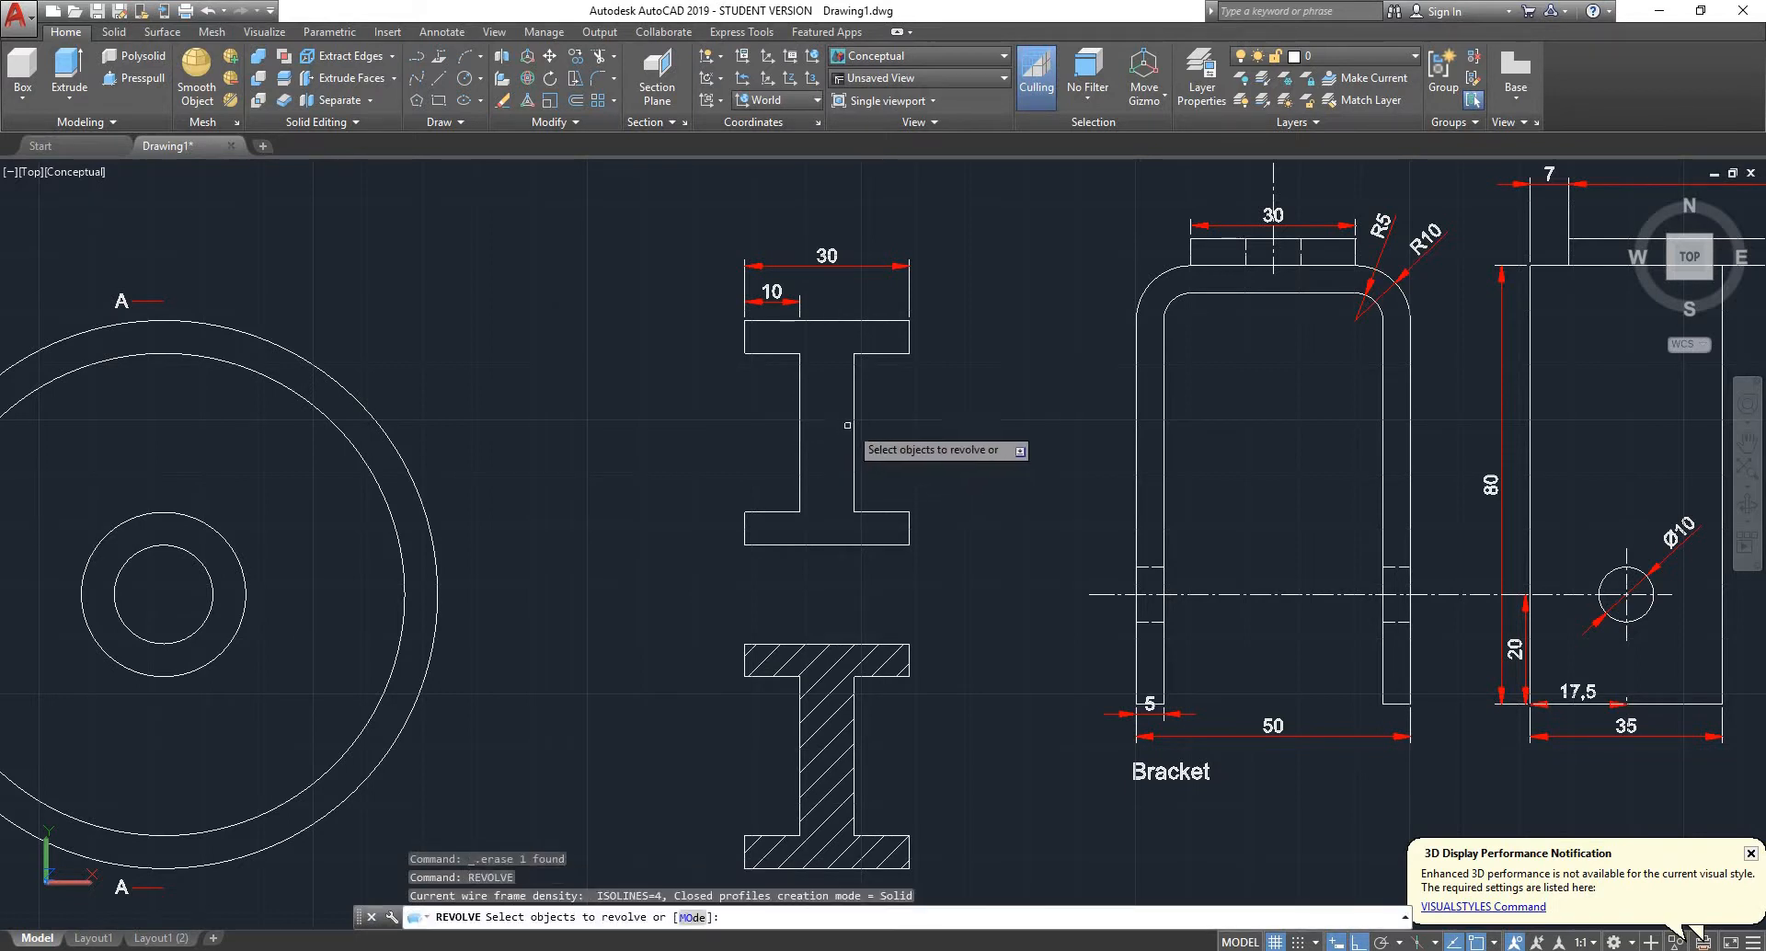
left_click(854, 429)
key("Return")
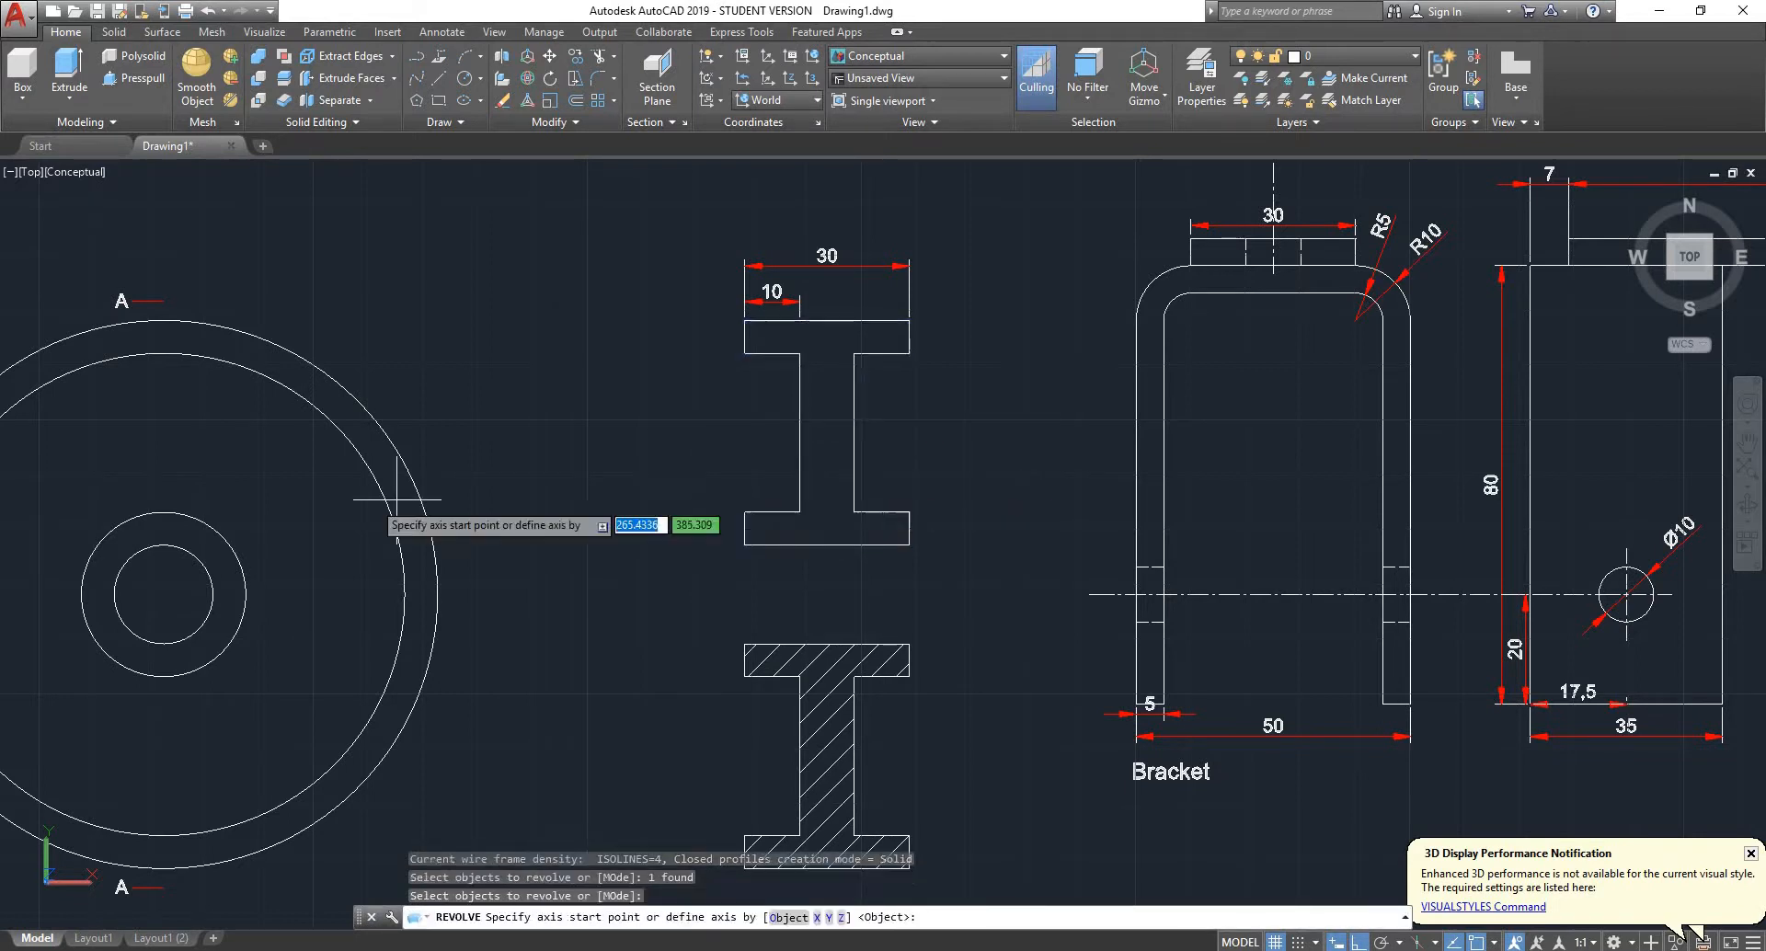
left_click(163, 594)
left_click(1014, 529)
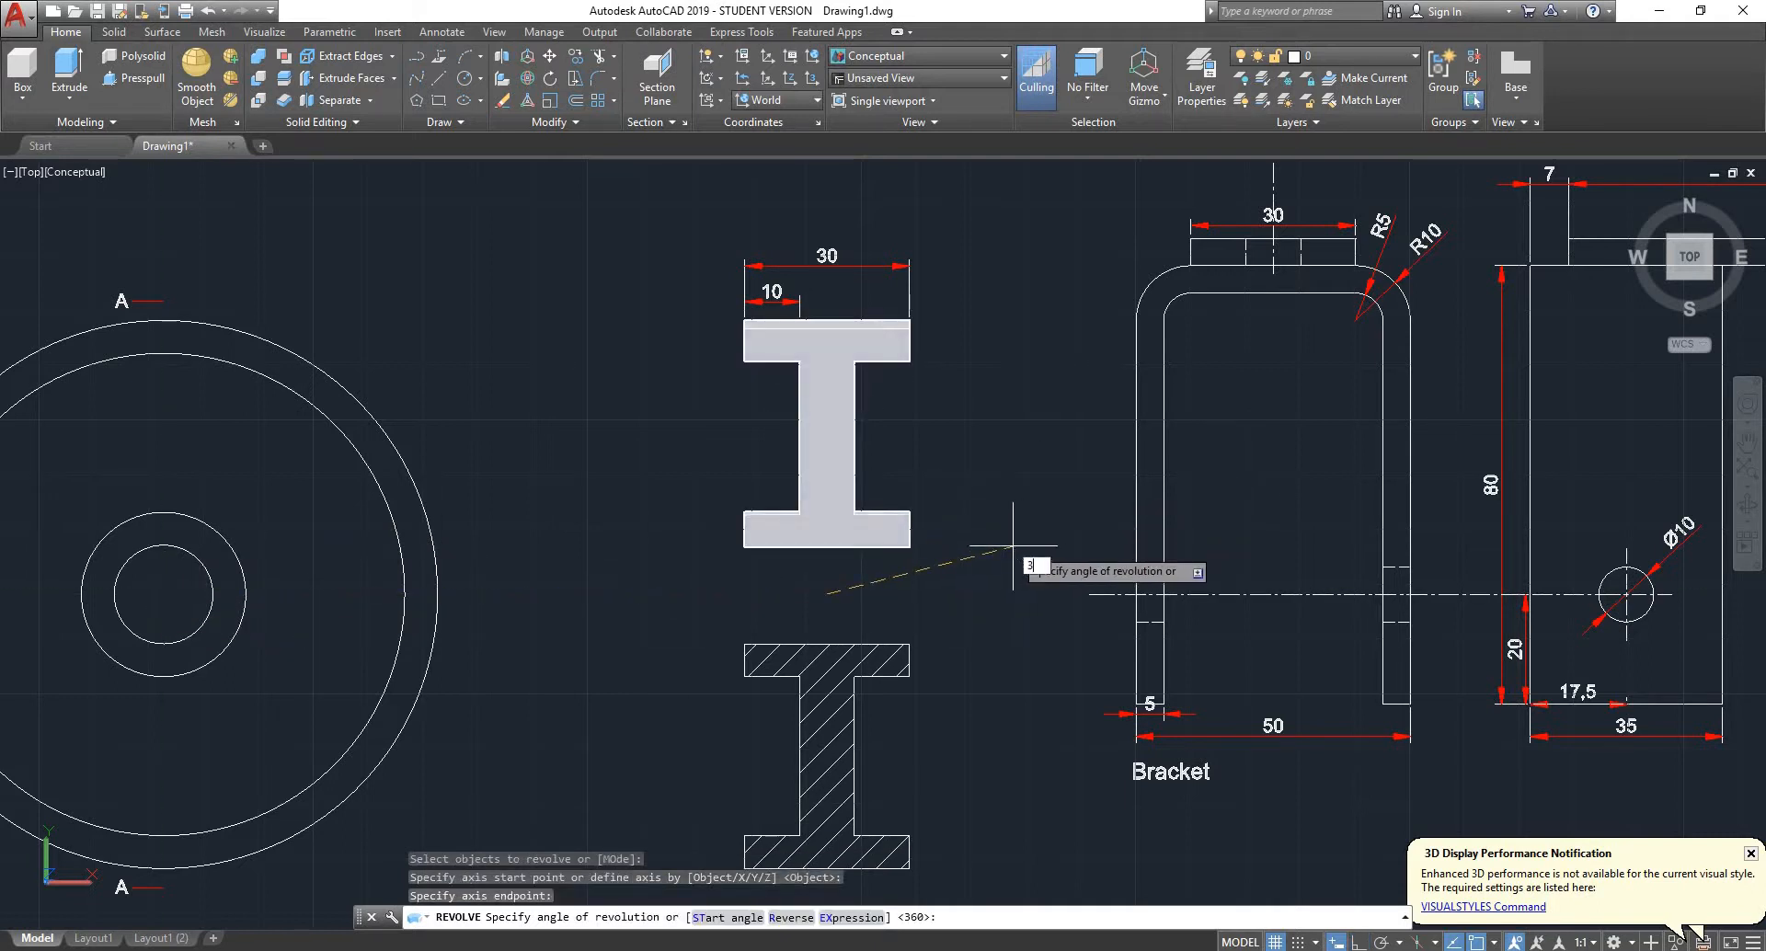
key("Return")
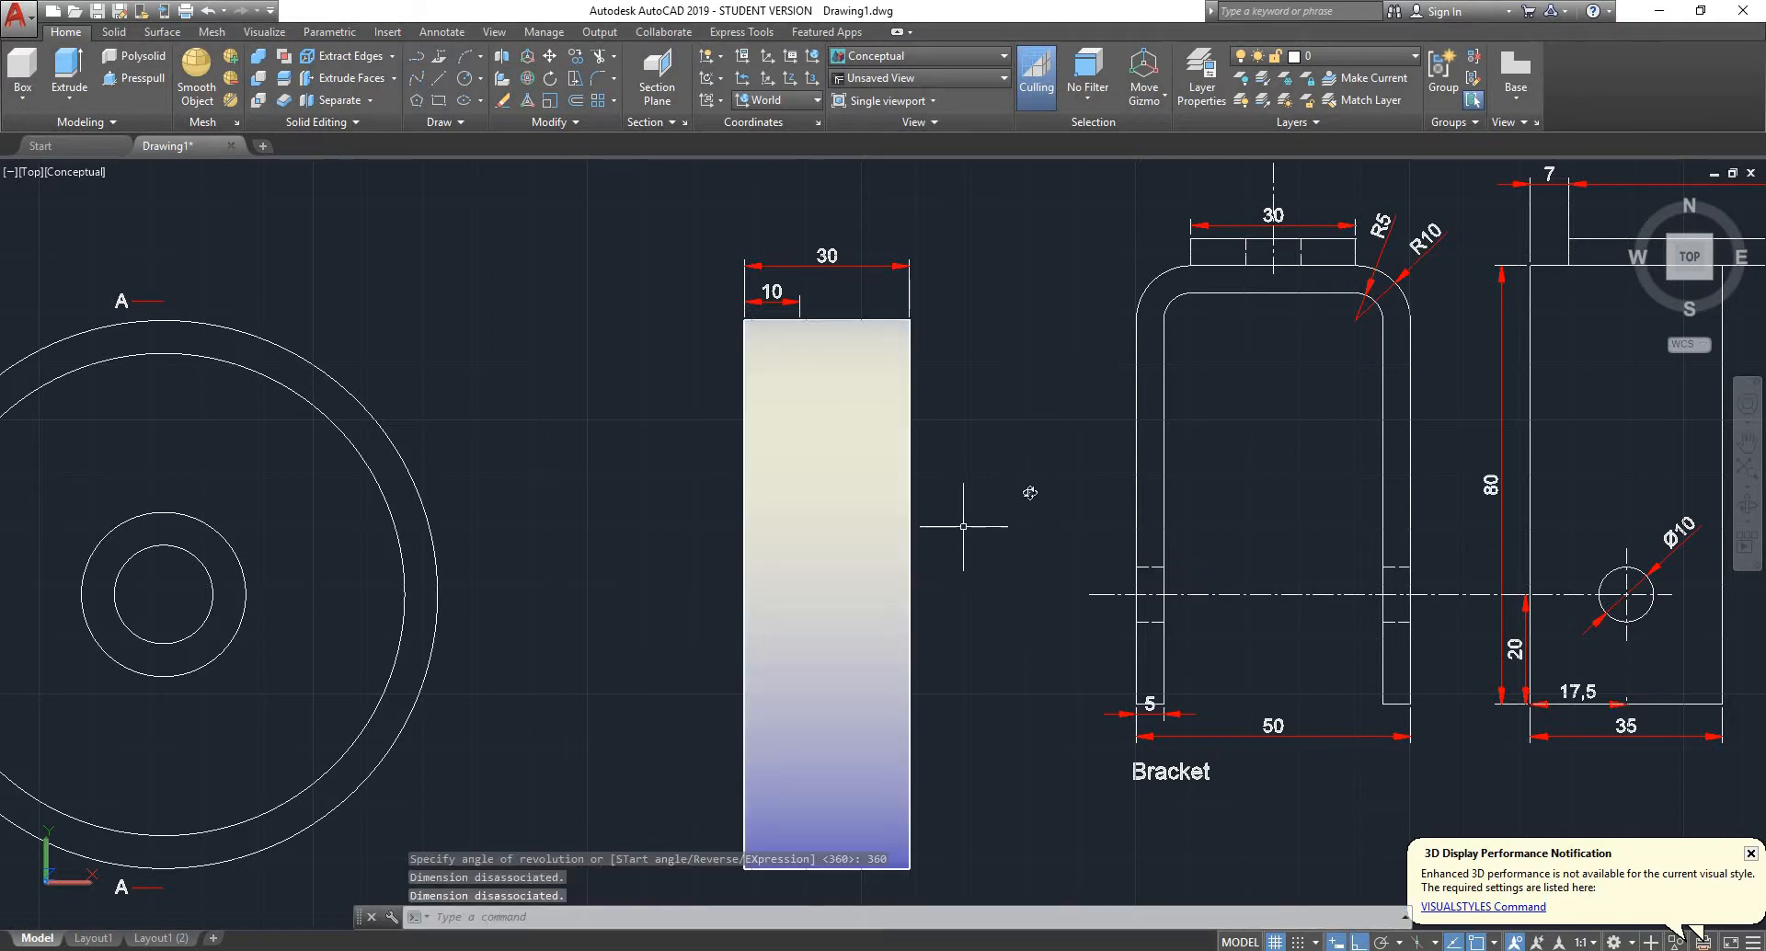
- Examine the revolved wheel and the bracket, pin and spindle drawings from an angled view
mouse_move(966, 517)
middle_mouse_down("shift")
mouse_move(1125, 398)
mouse_move(992, 177)
mouse_move(918, 239)
mouse_move(798, 463)
middle_mouse_up("shift")
scroll(798, 463, "down", 5)
scroll(811, 462, "down", 2)
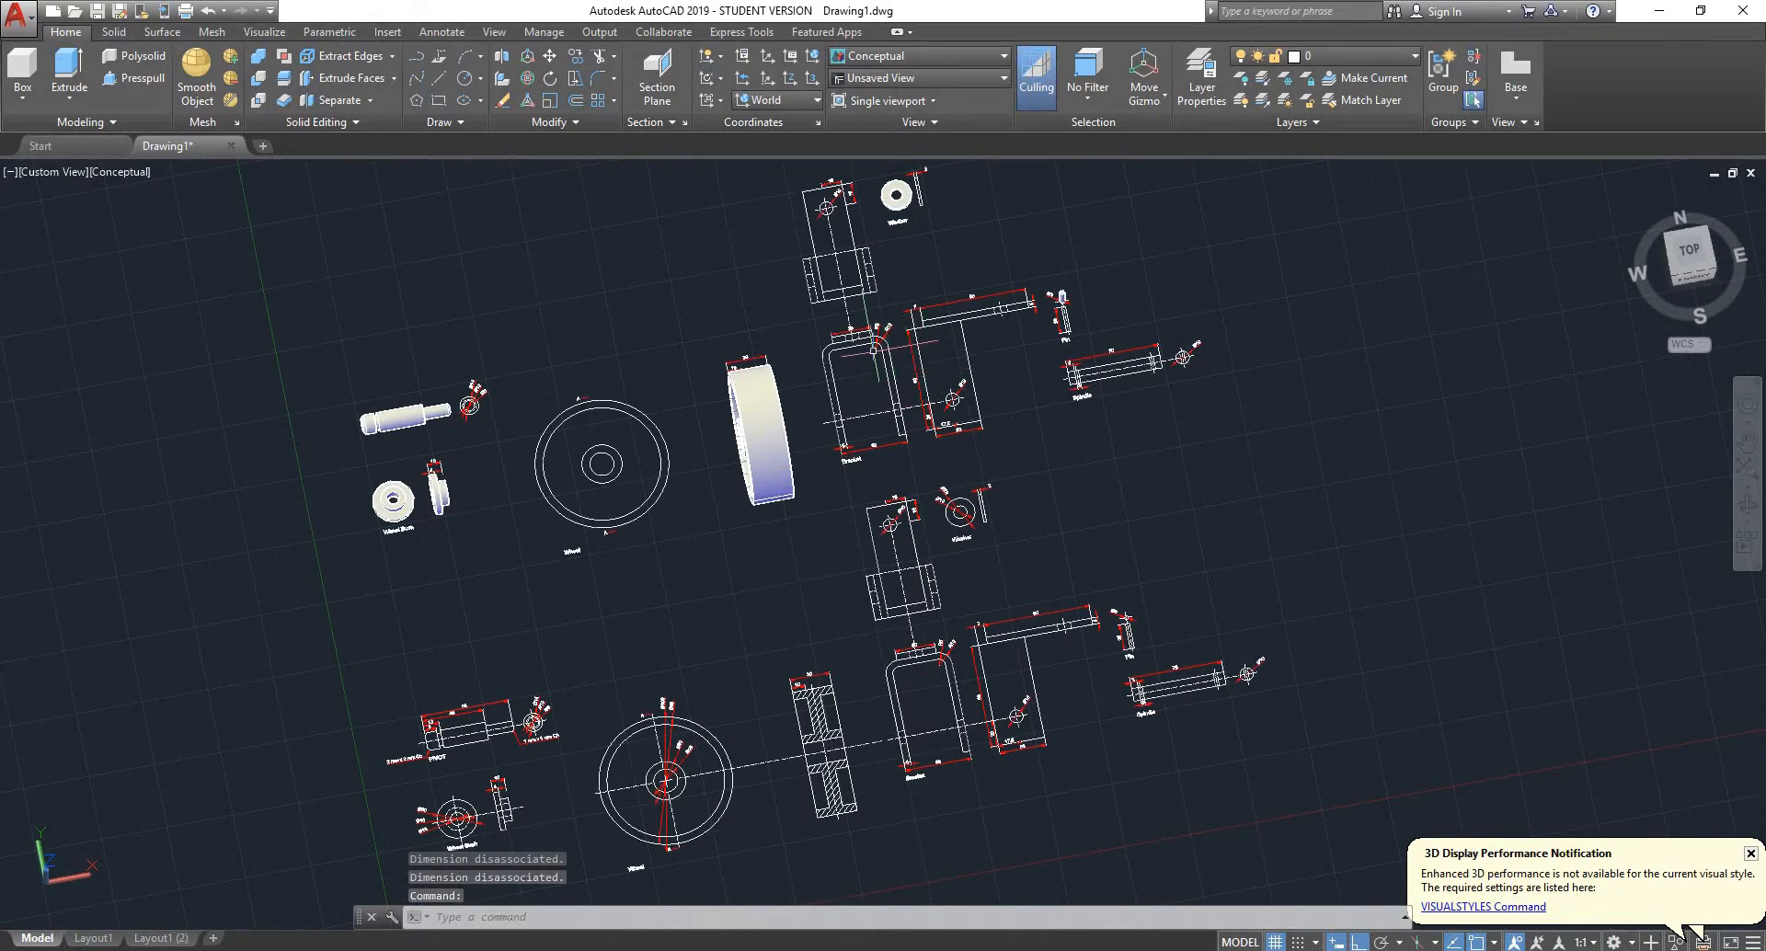
scroll(874, 350, "up", 3)
scroll(872, 350, "down", 2)
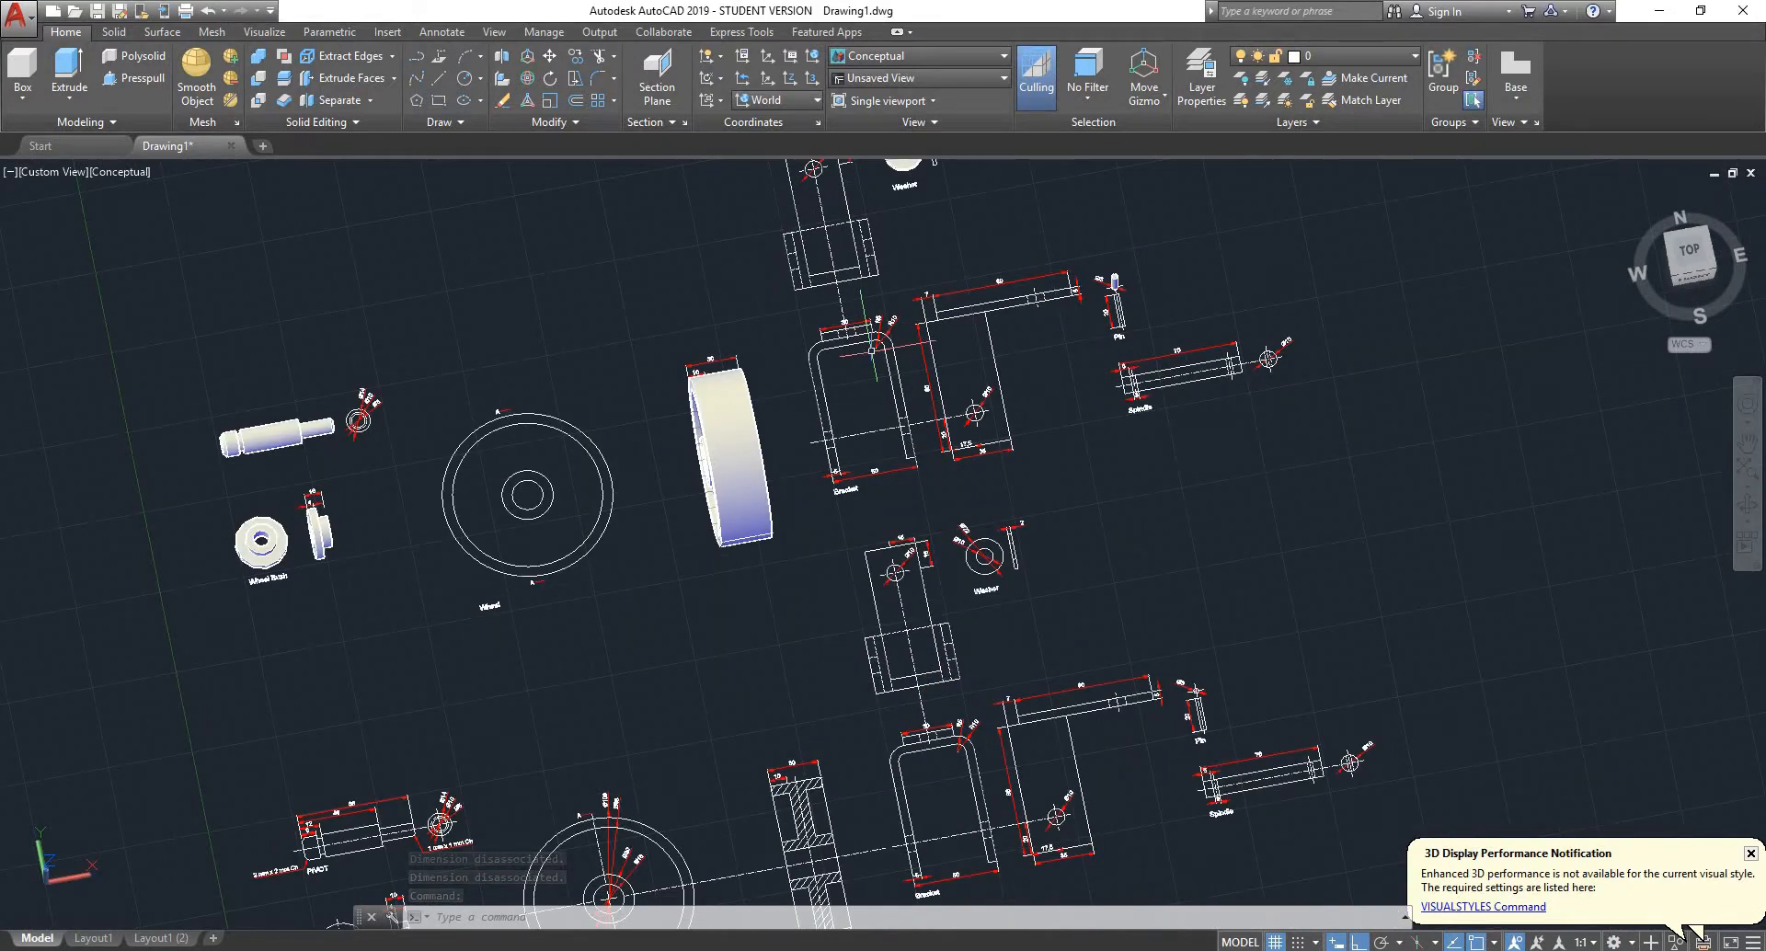
scroll(872, 350, "down", 2)
scroll(557, 404, "up", 5)
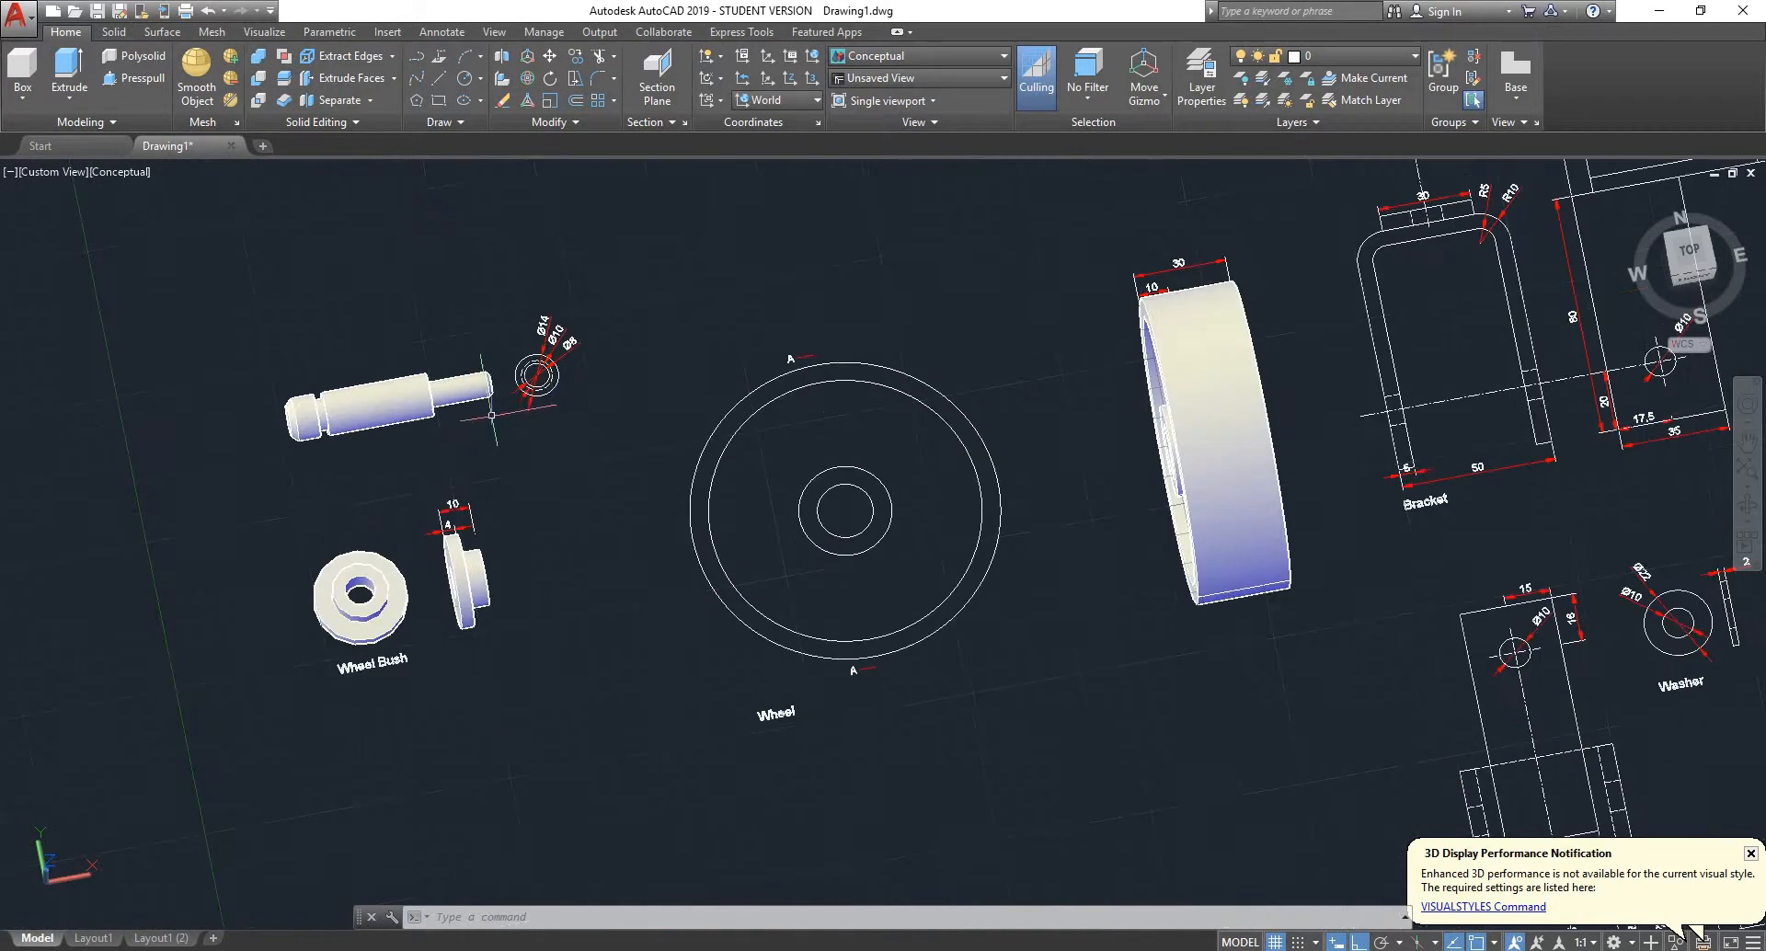
scroll(431, 405, "down", 3)
scroll(428, 408, "up", 2)
scroll(400, 504, "down", 2)
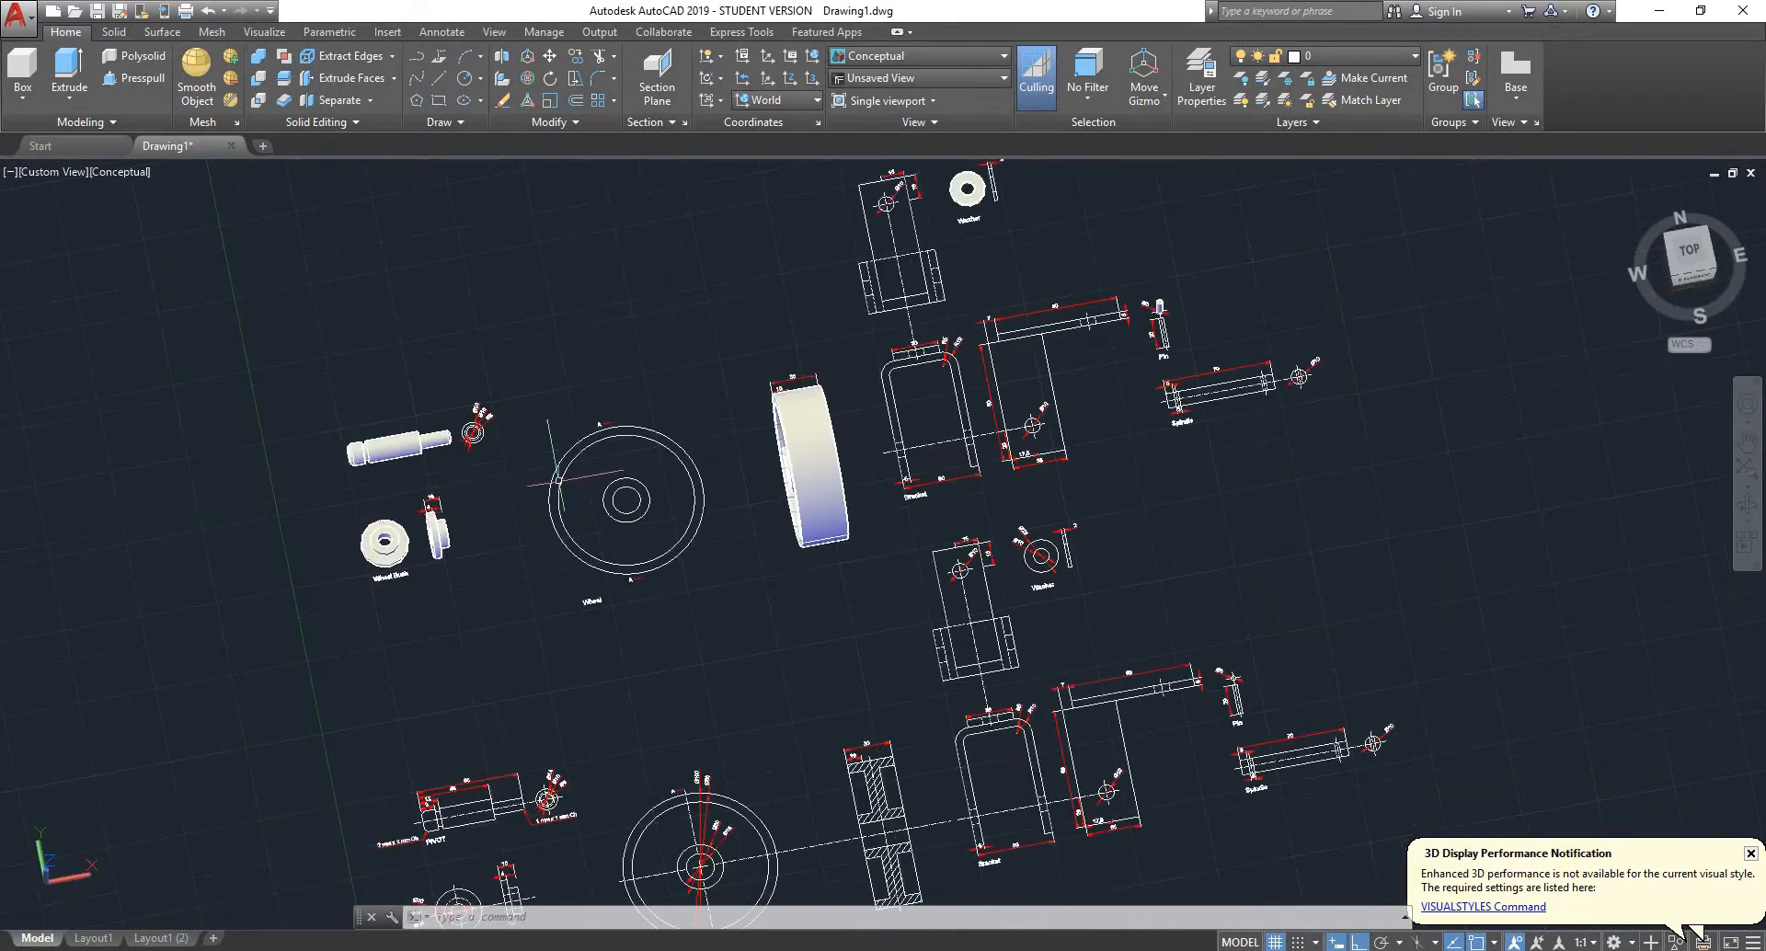
scroll(1161, 254, "up", 2)
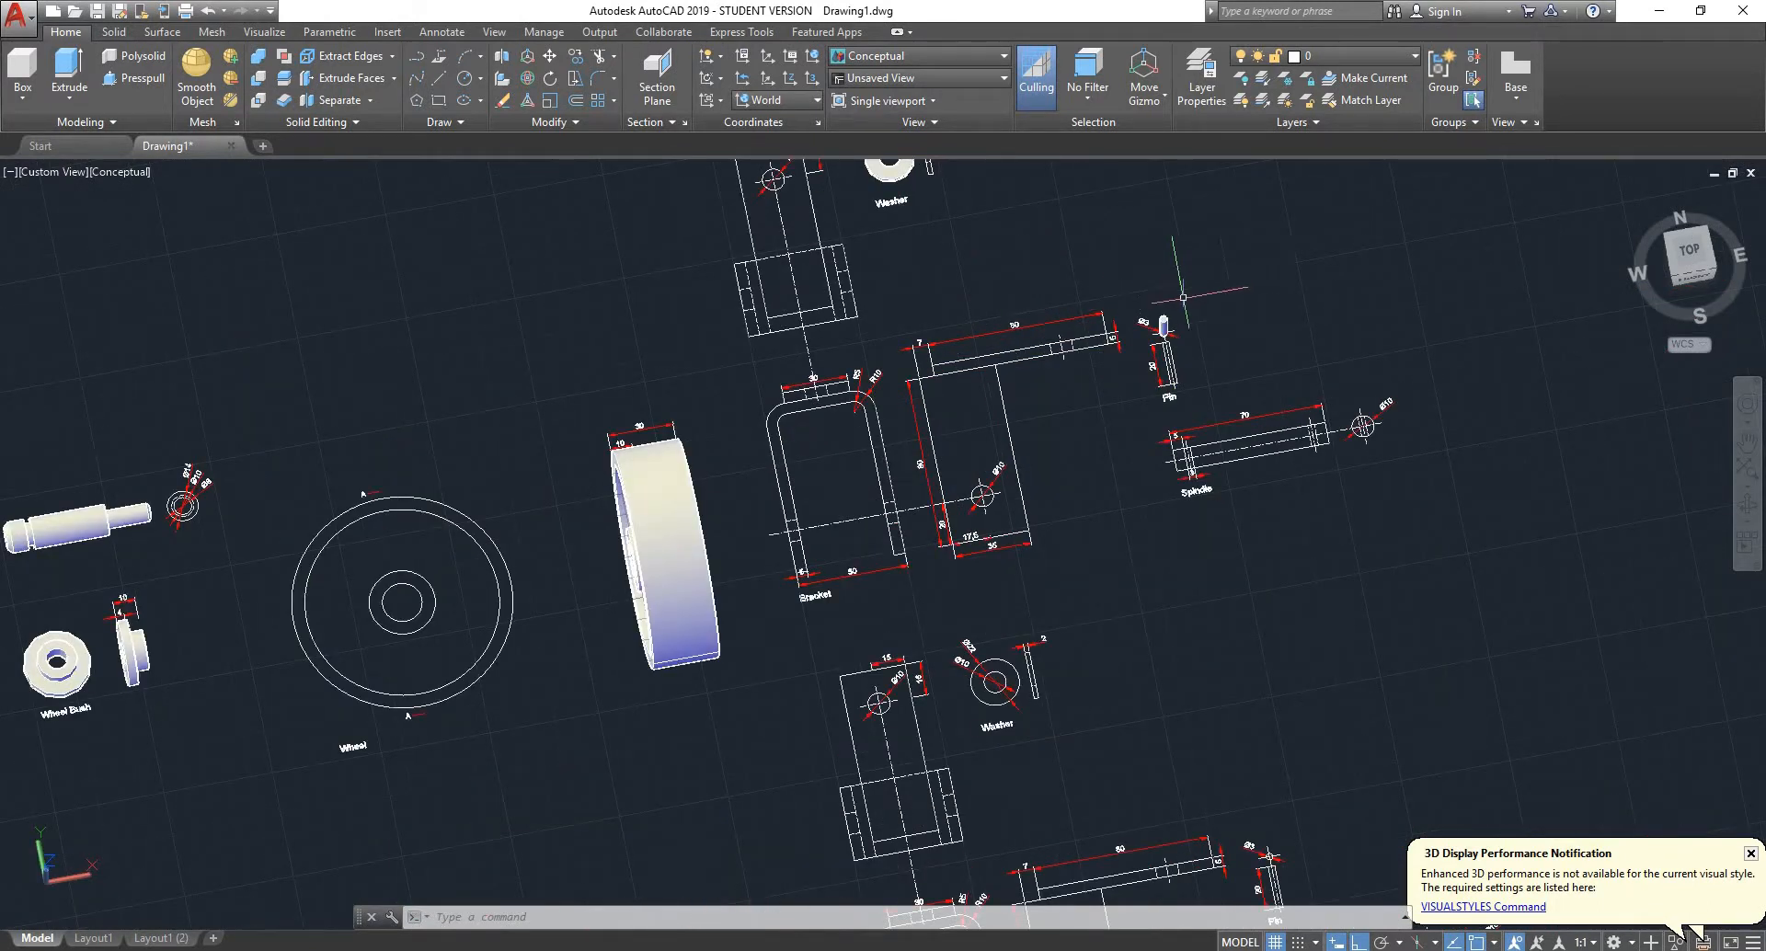
scroll(1271, 446, "up", 3)
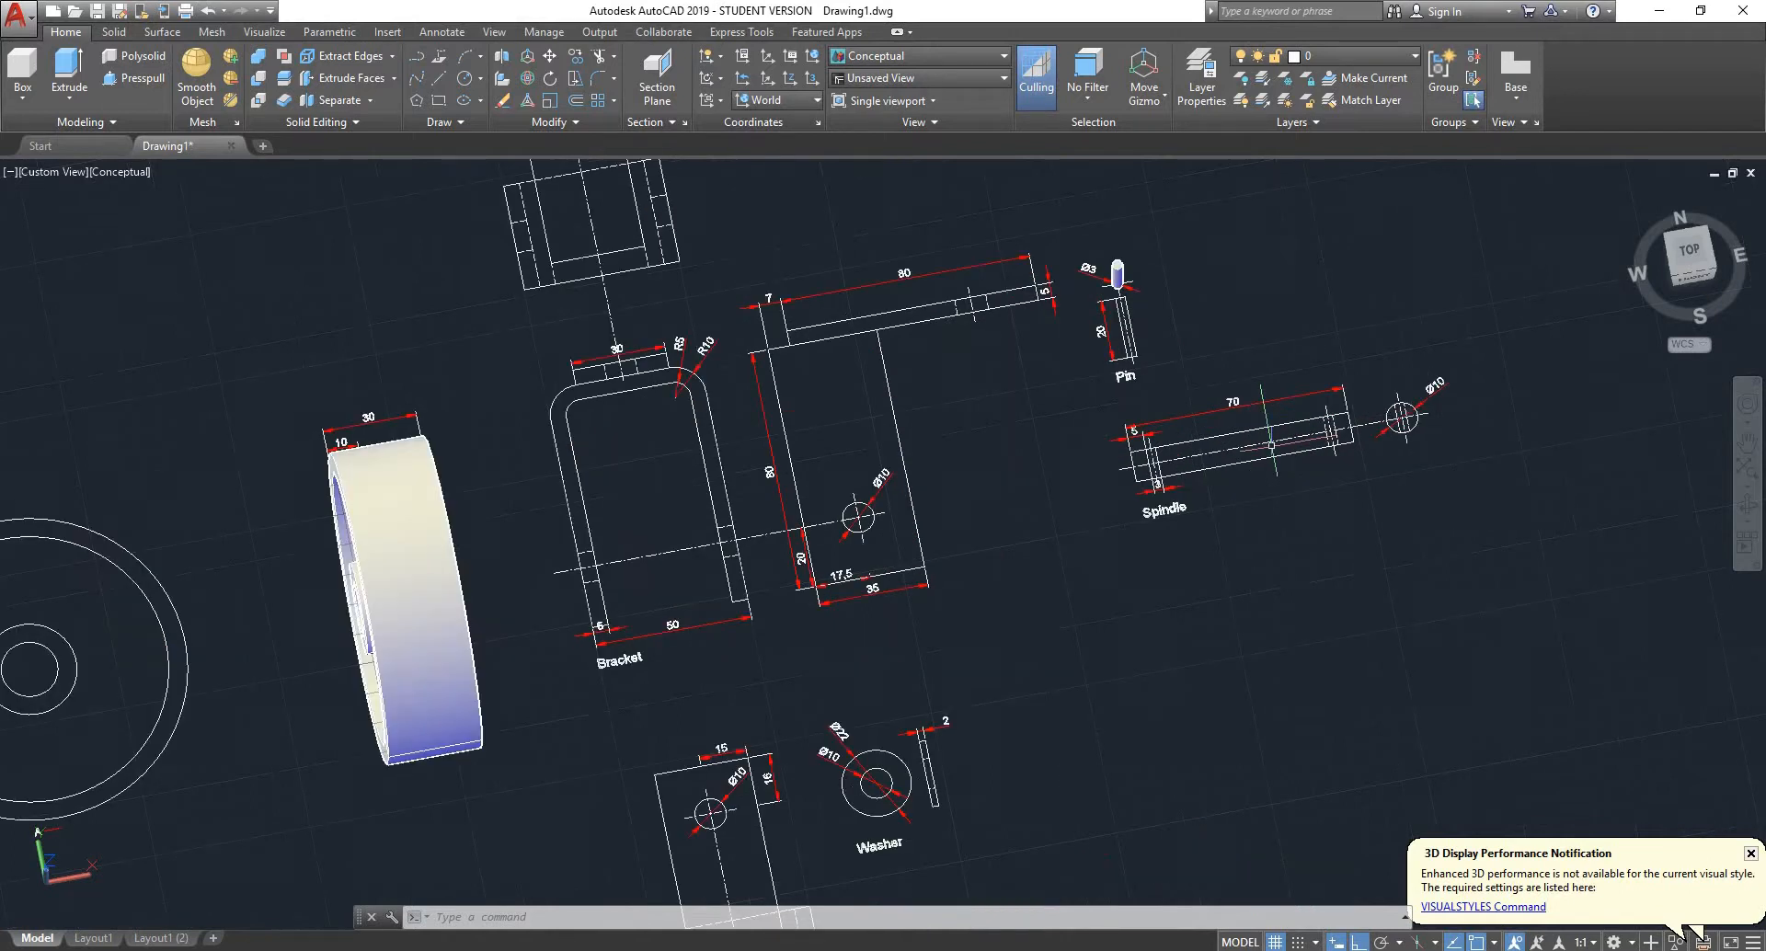
scroll(1271, 445, "down", 3)
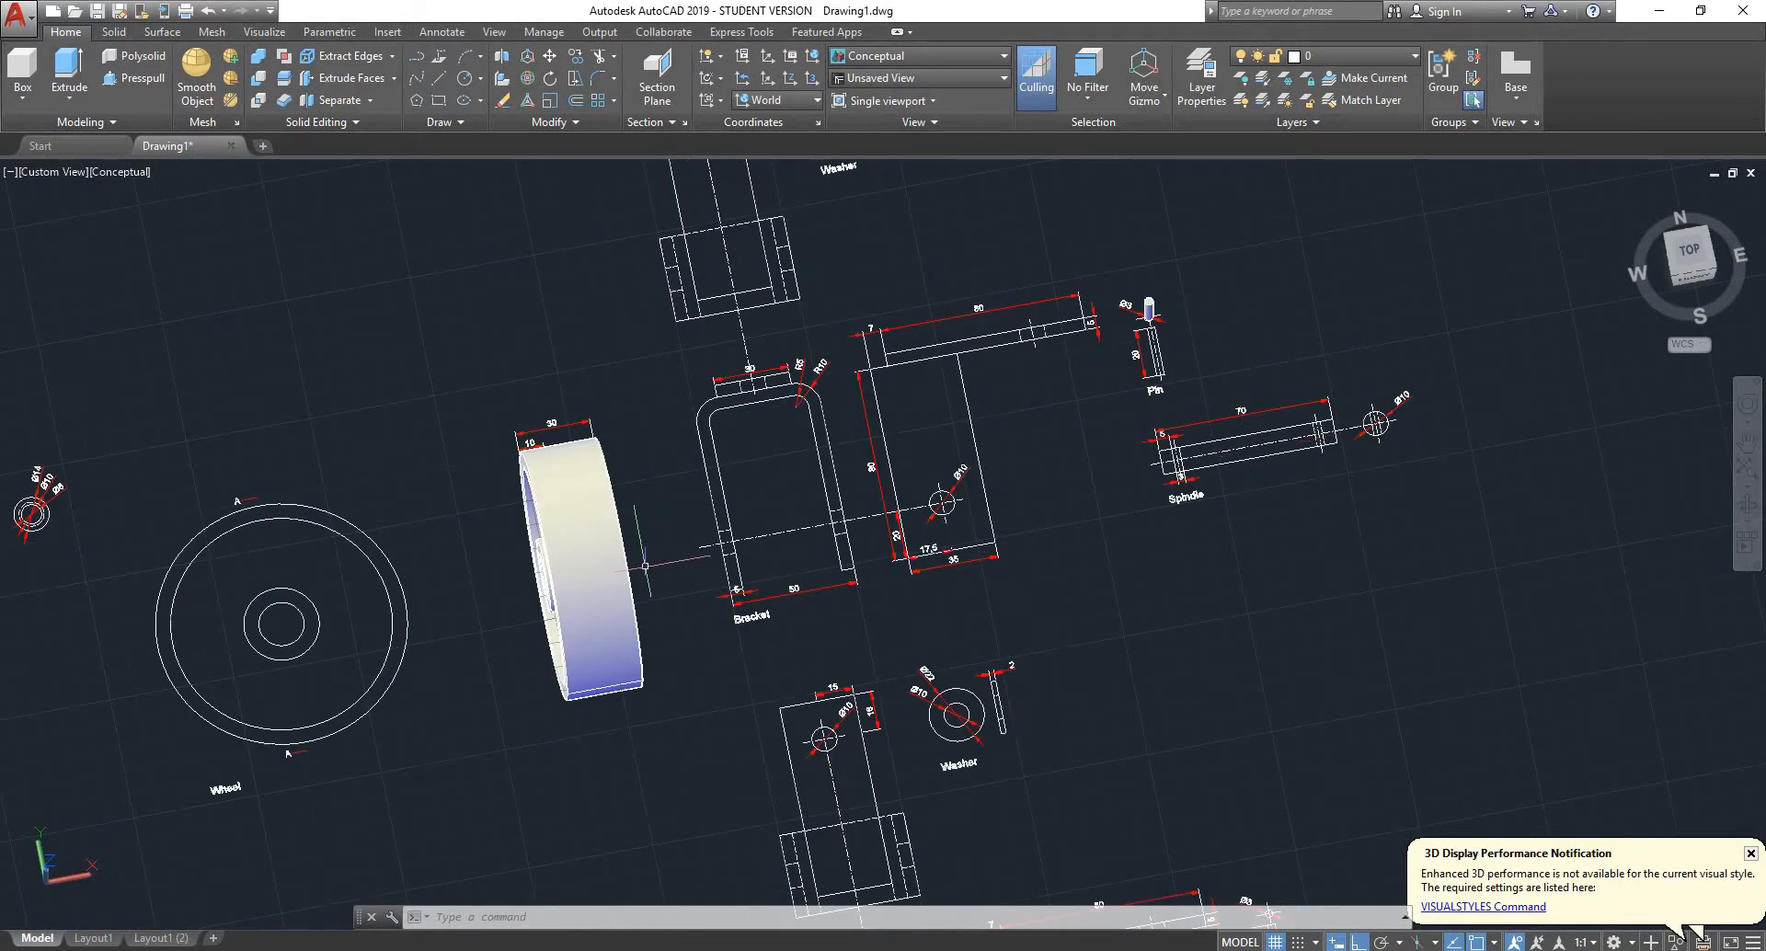
- Extrude the Ø10 circle of the spindle's end view to a height of 70
left_click(1691, 249)
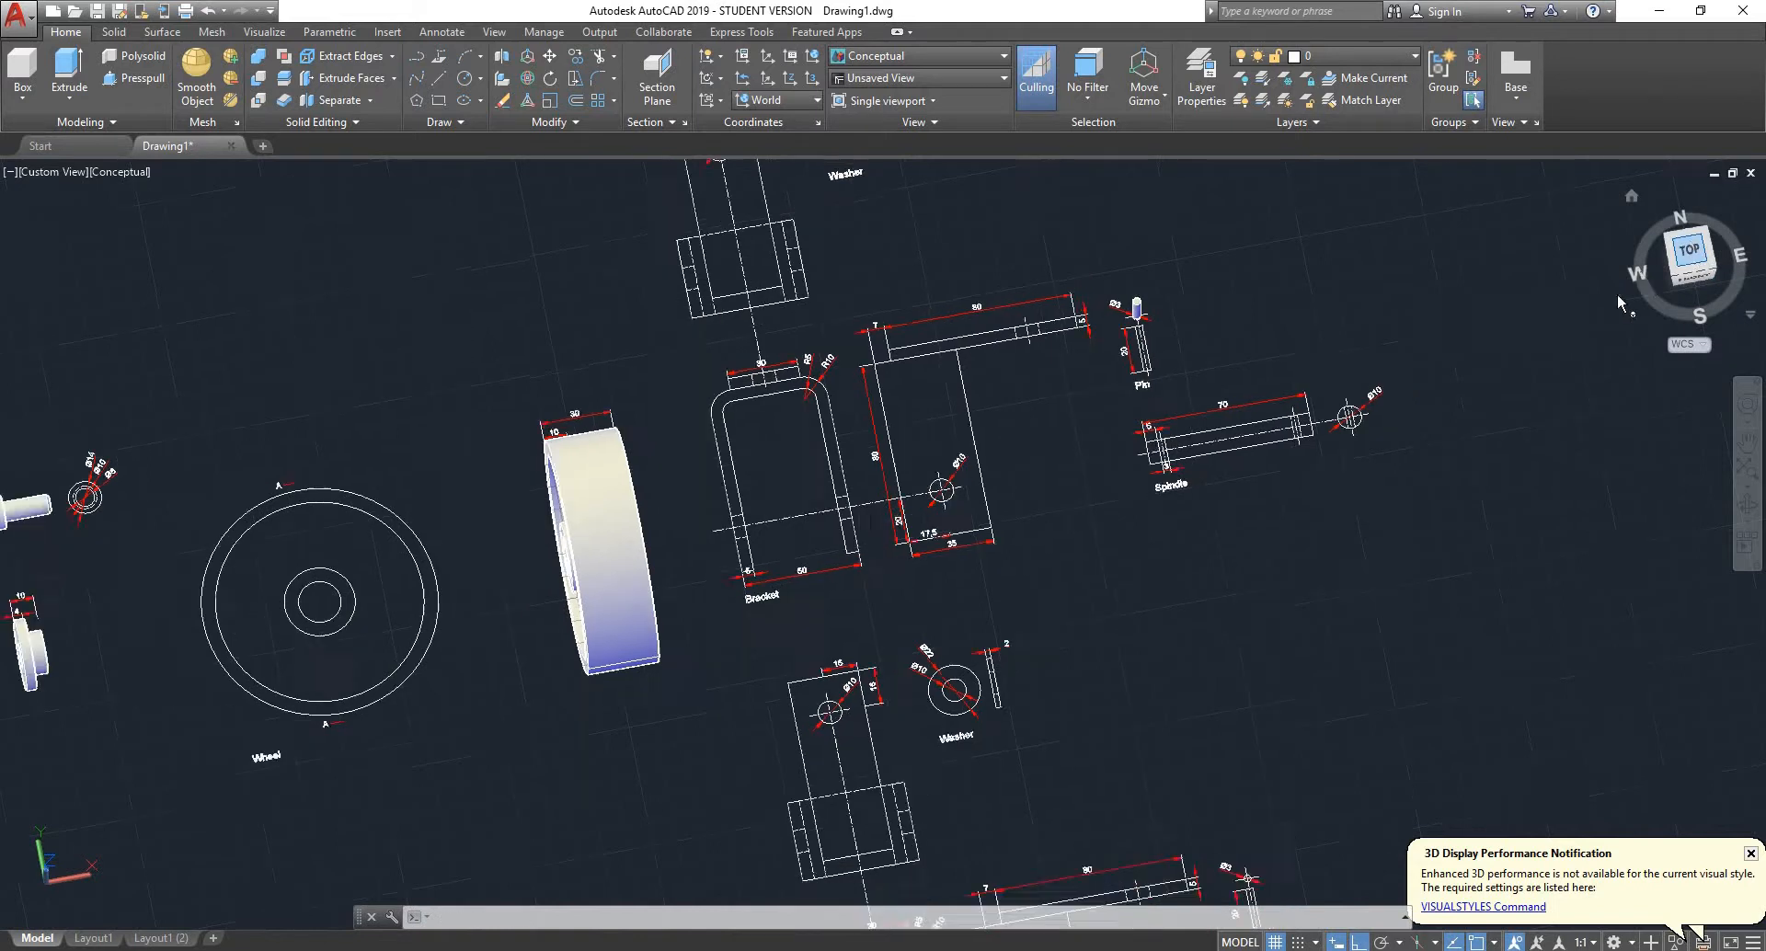
scroll(934, 269, "up", 3)
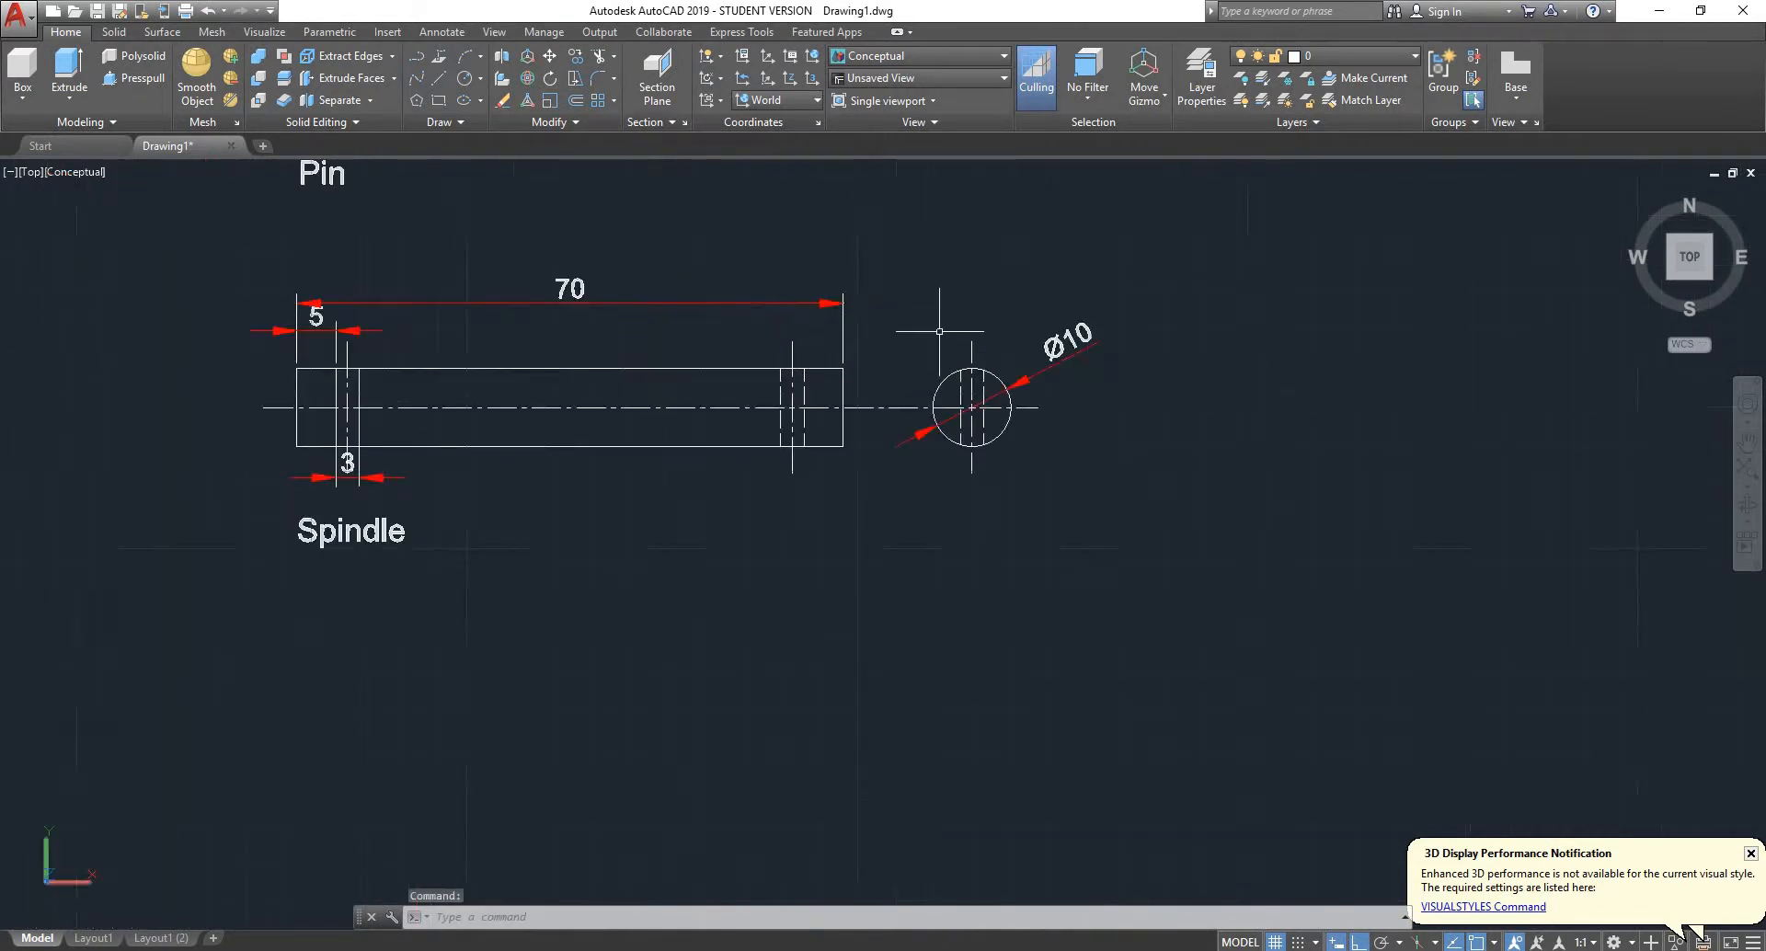
scroll(957, 346, "up", 4)
scroll(1069, 383, "down", 3)
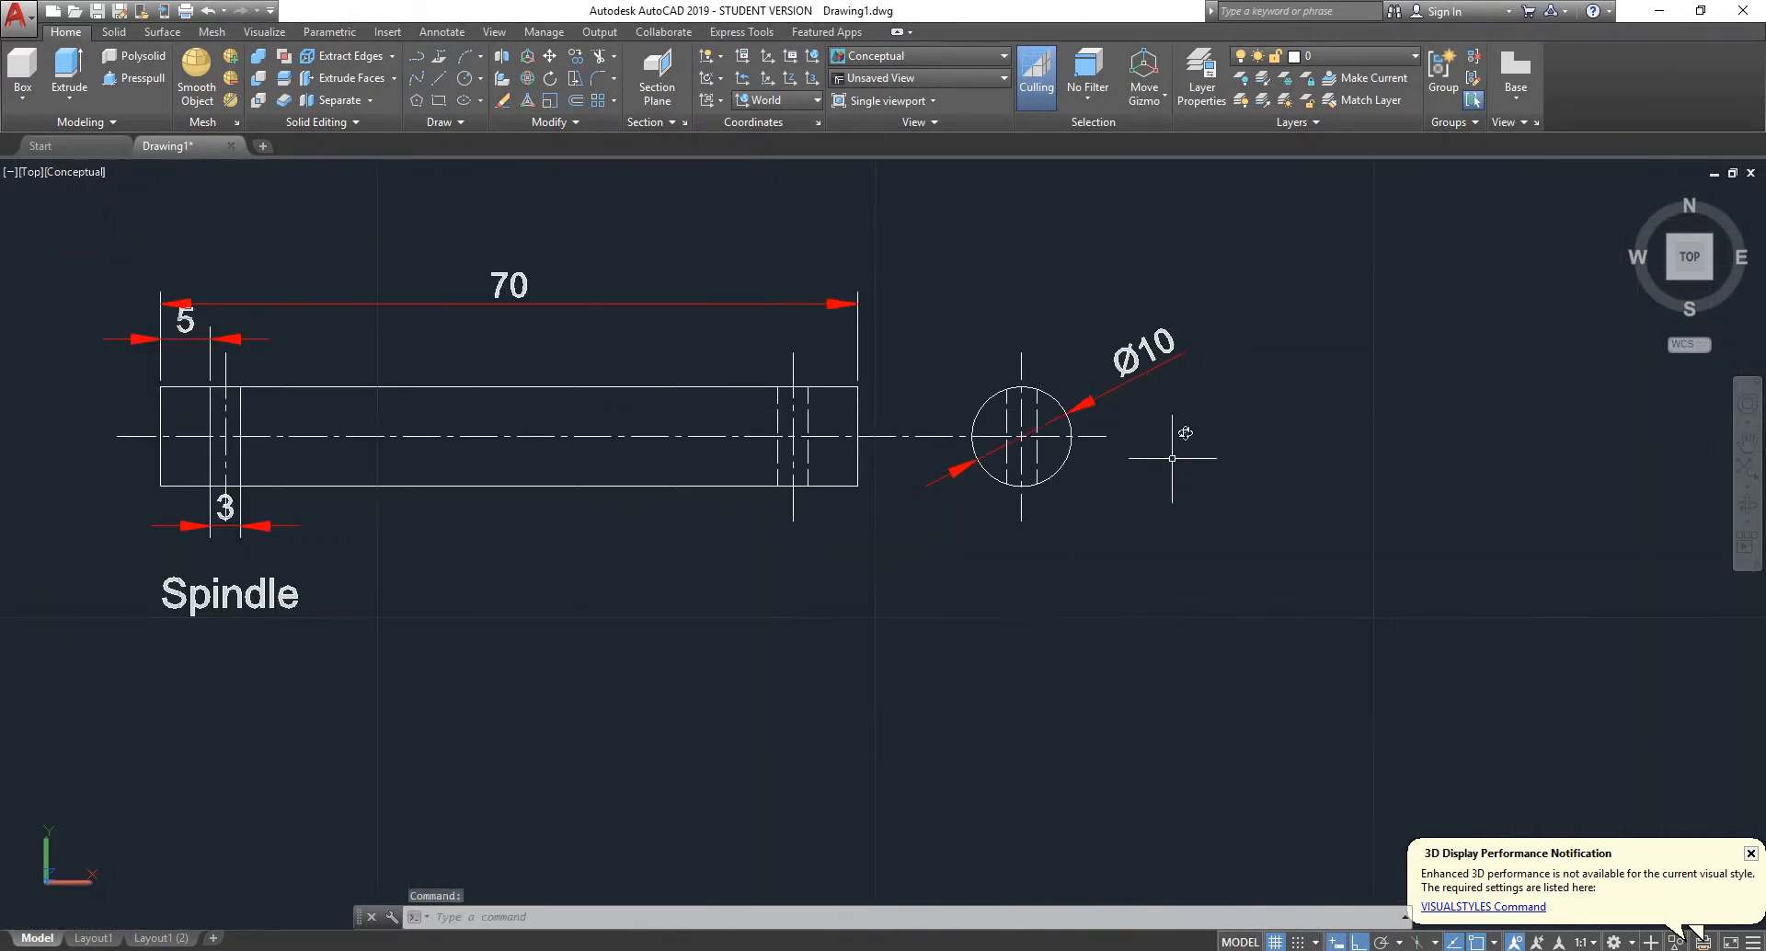
mouse_move(1173, 459)
middle_mouse_down("shift")
mouse_move(1225, 298)
mouse_move(1164, 184)
middle_mouse_up("shift")
scroll(1002, 314, "up", 4)
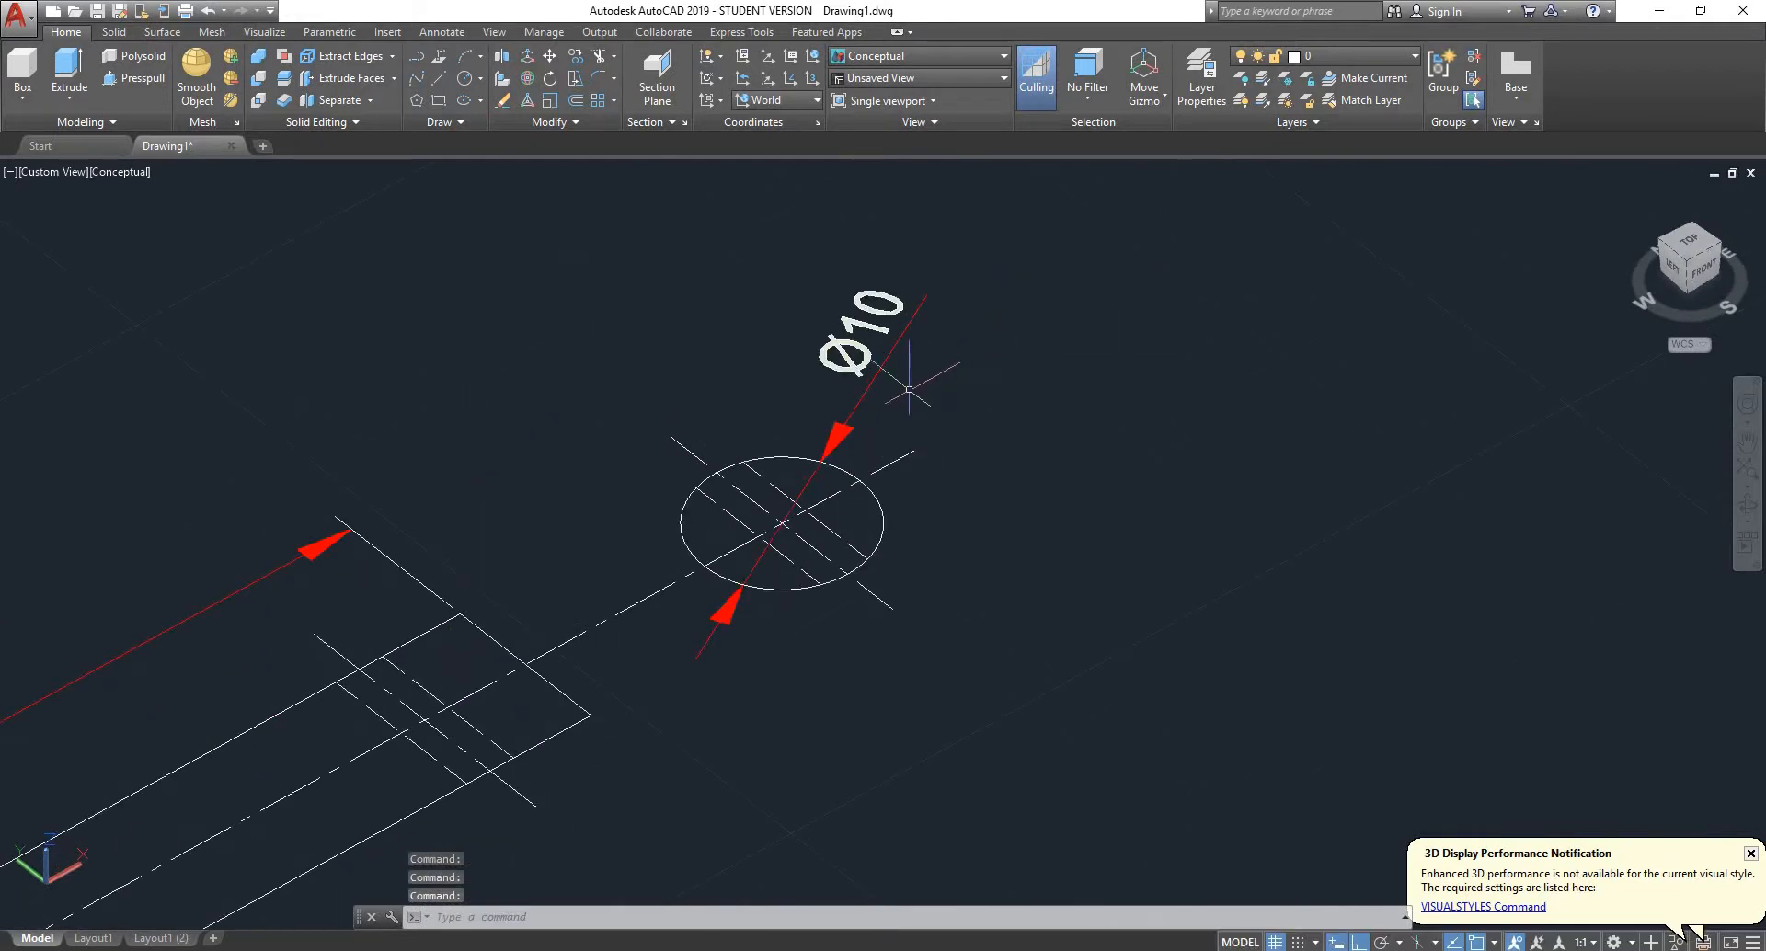
key("Return")
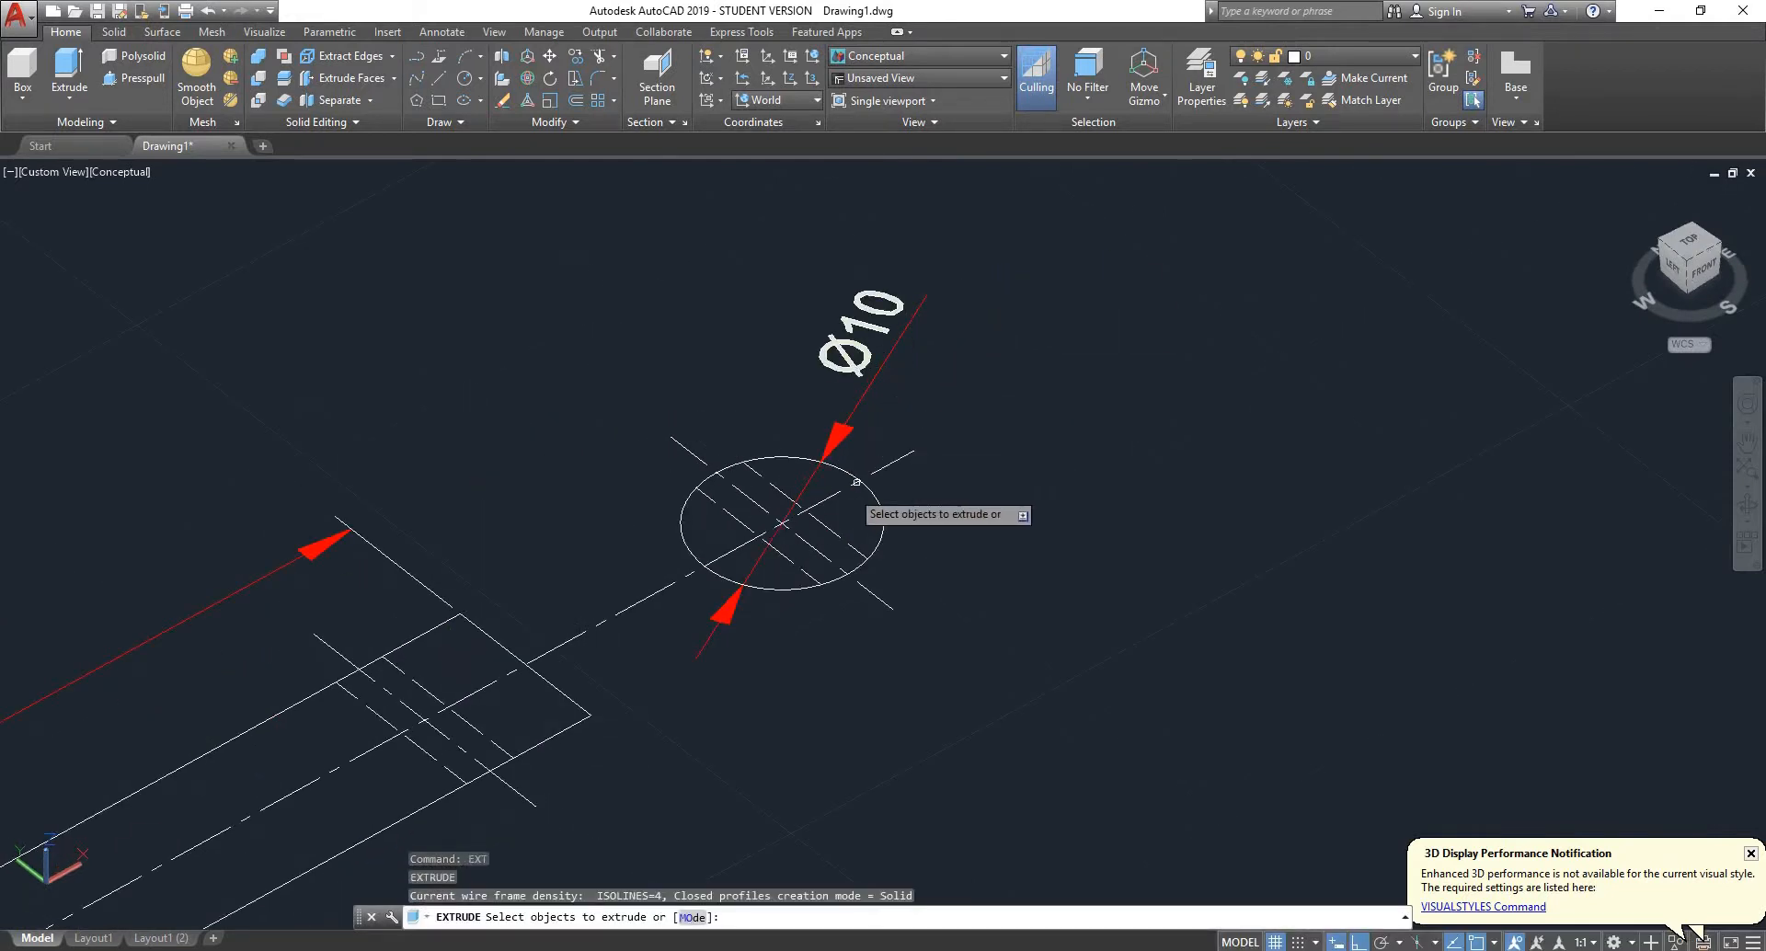
left_click(884, 520)
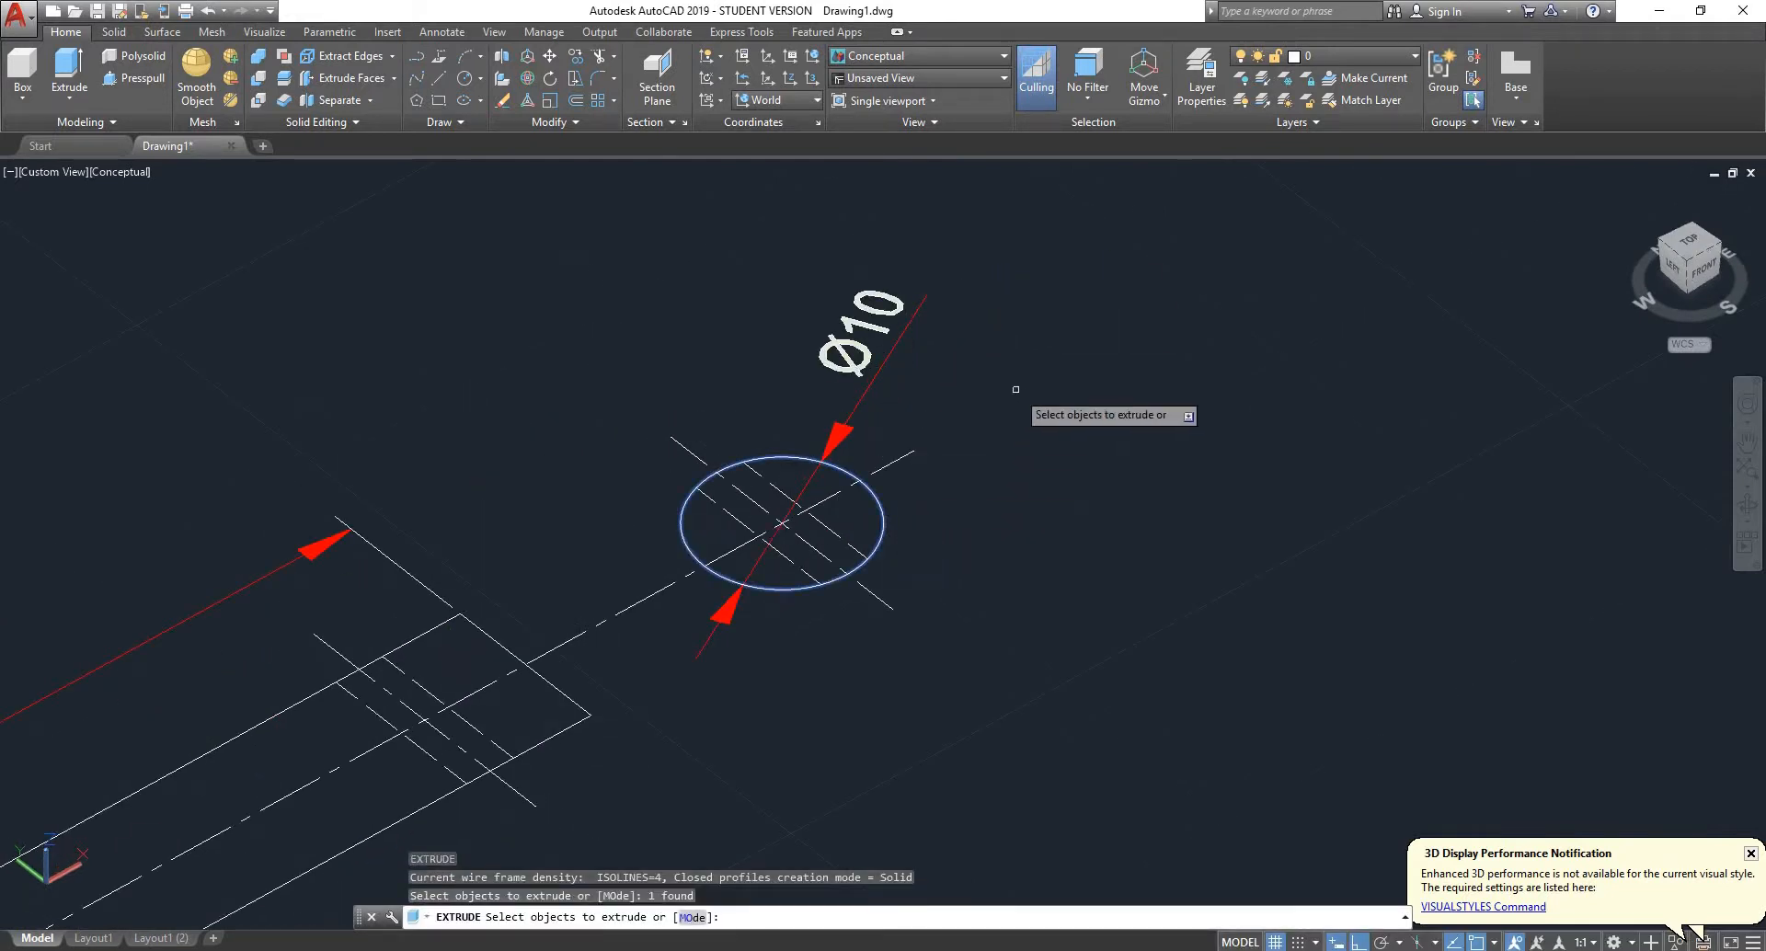
key("Return")
scroll(1016, 381, "down", 4)
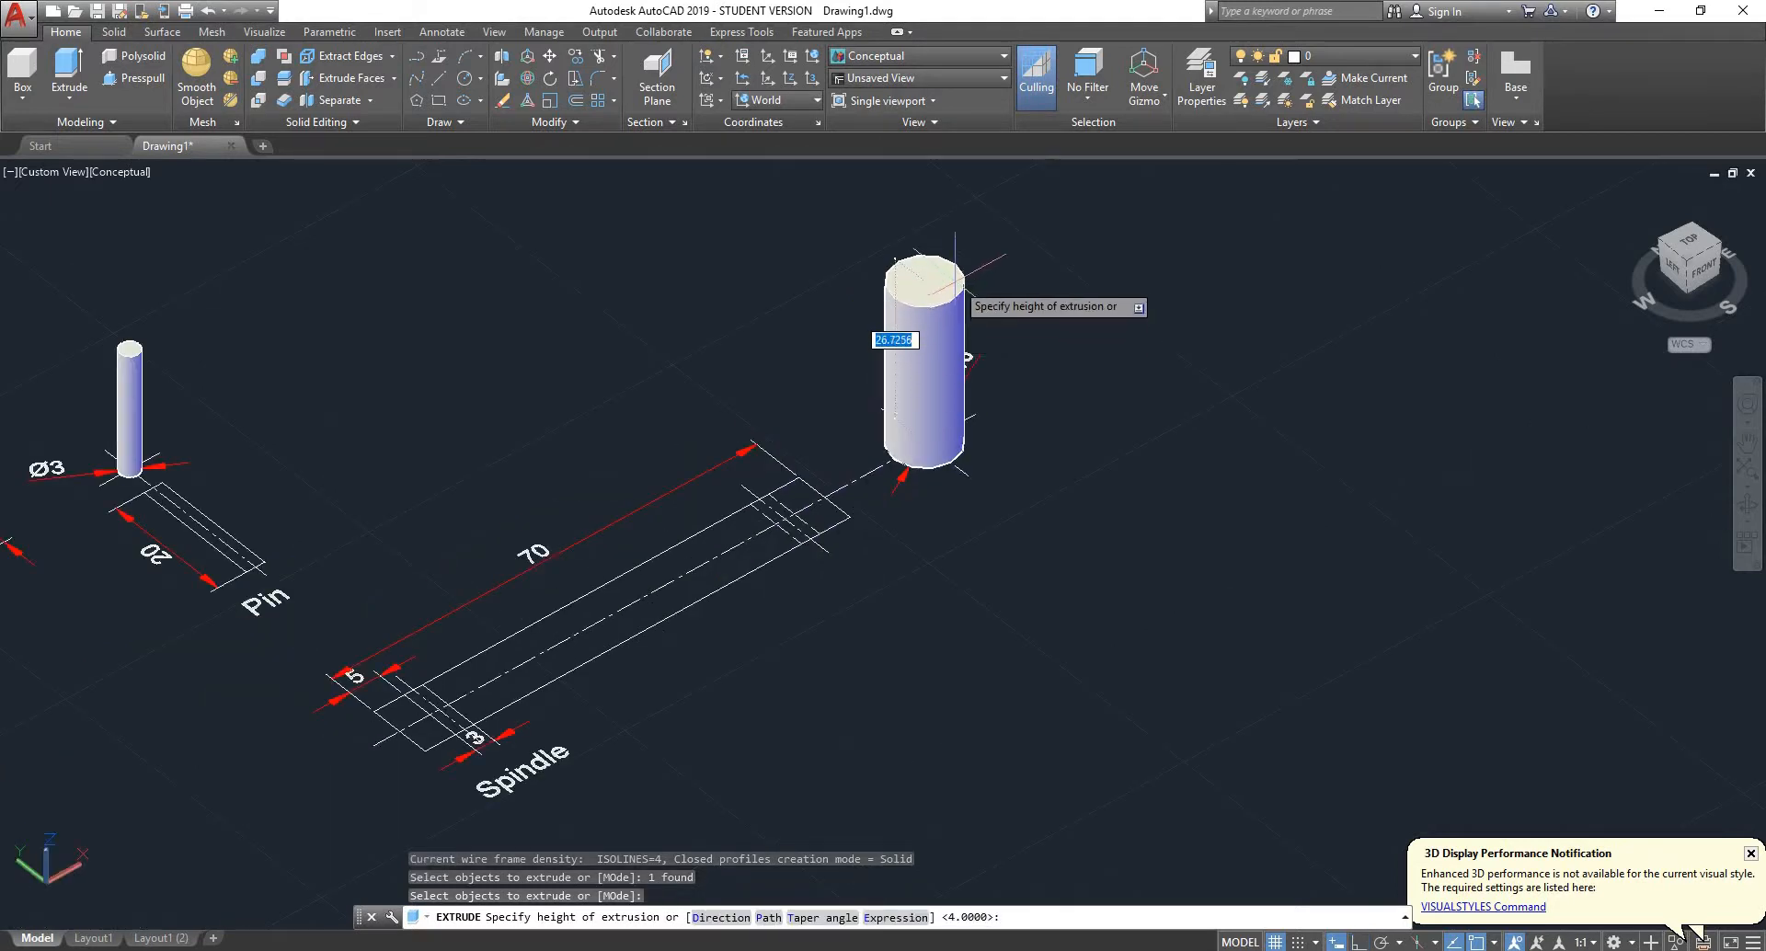
type("70")
key("Return")
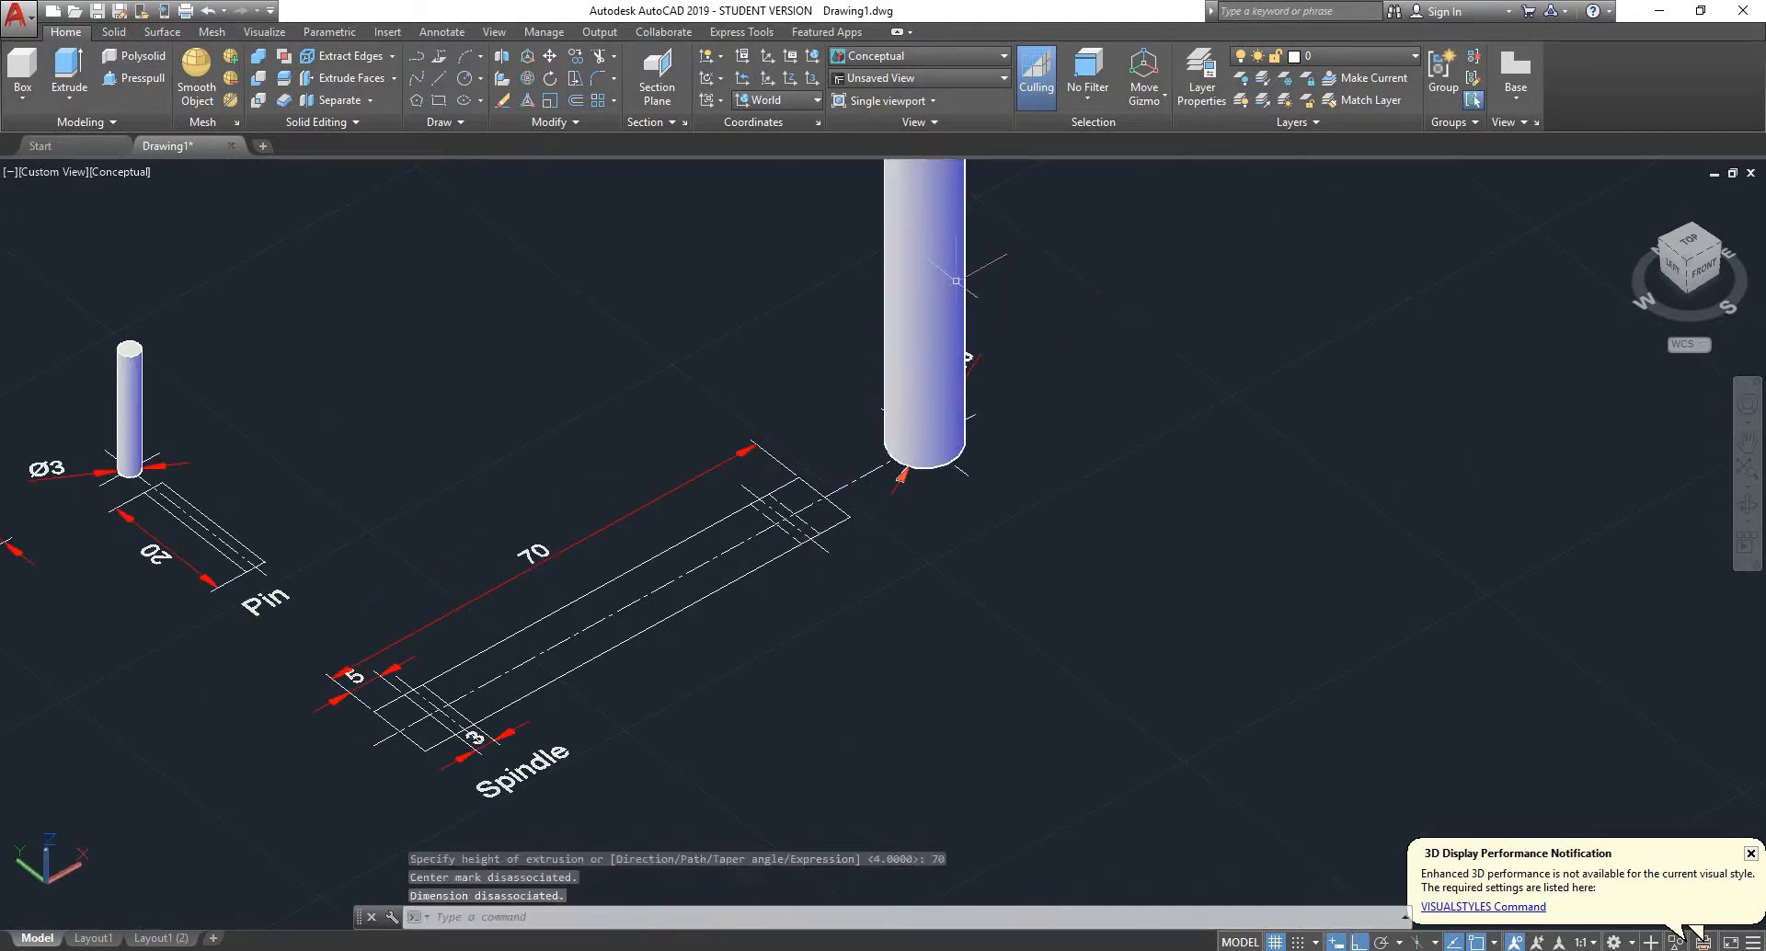
- 3D-rotate the upright spindle cylinder about its midpoint so it lies horizontally, parallel to the spindle's side view
scroll(965, 241, "down", 3)
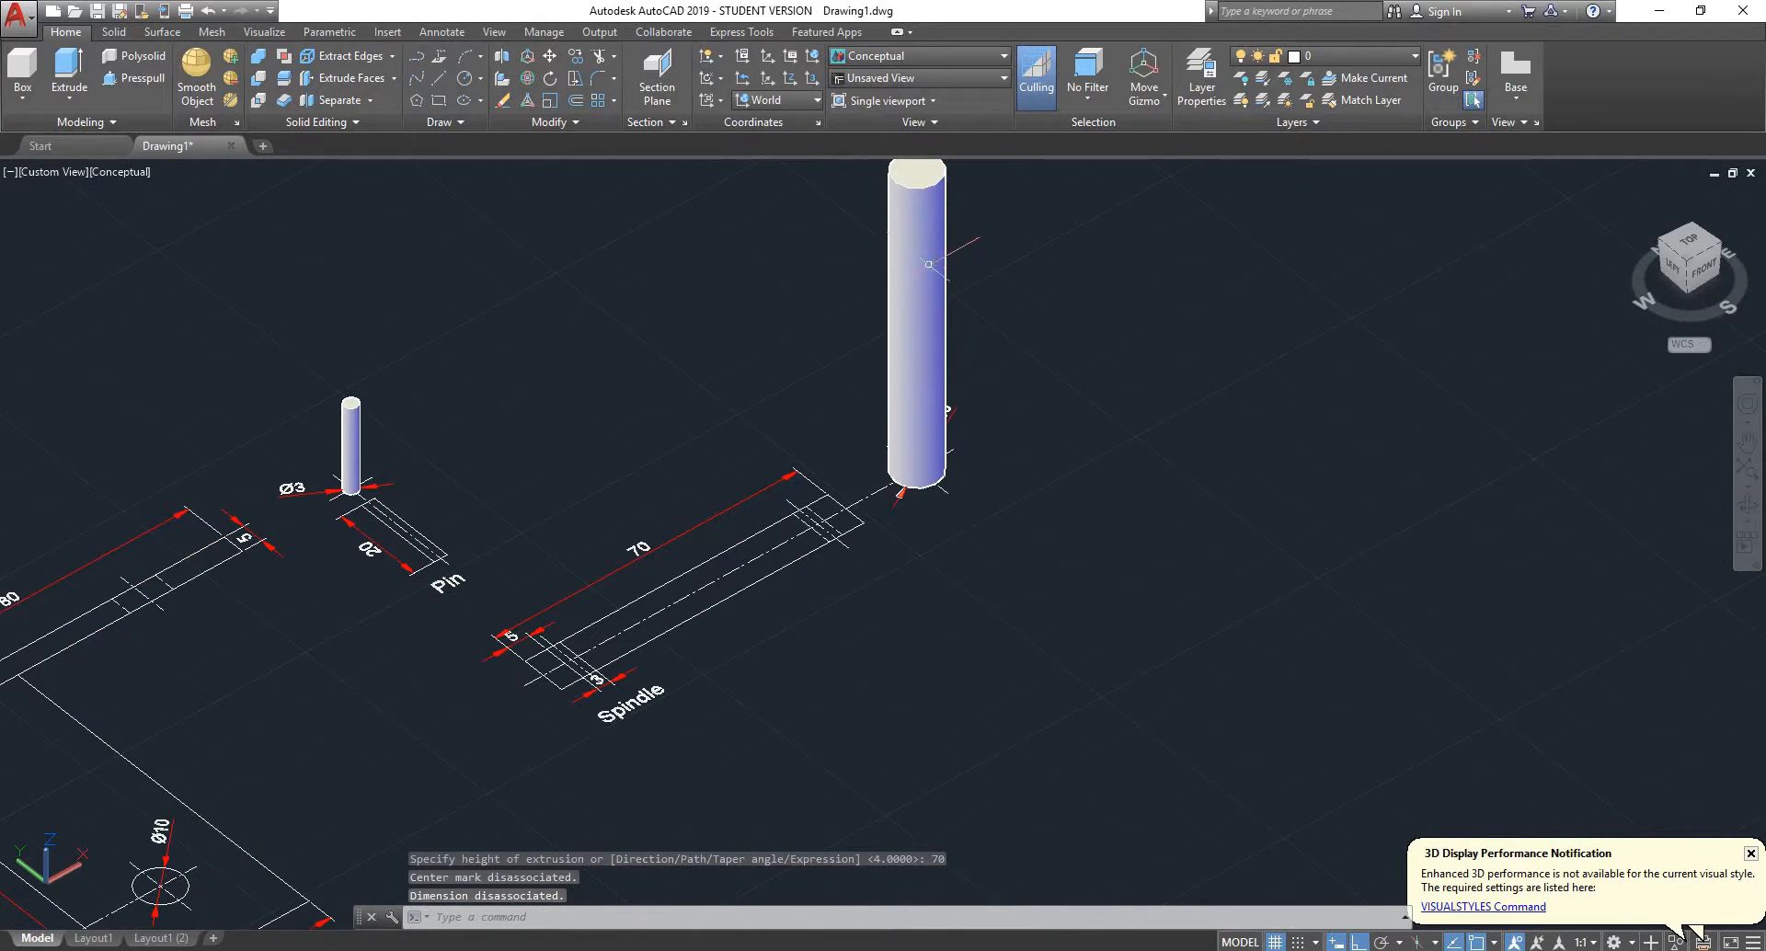
left_click(927, 263)
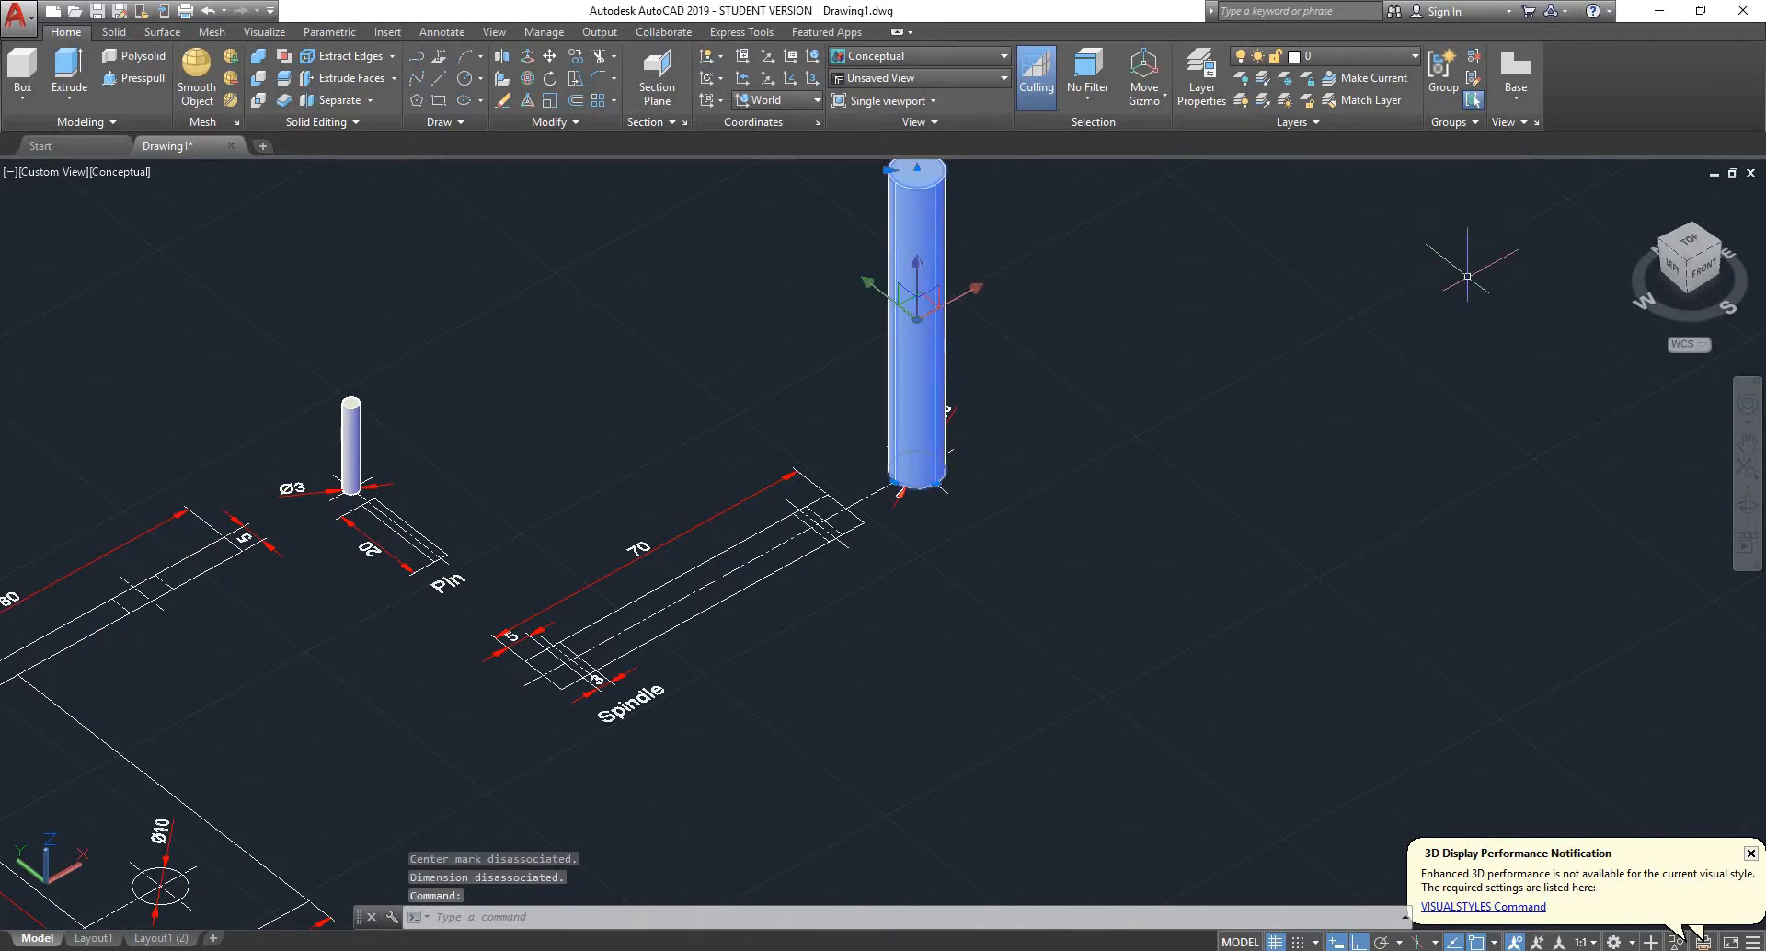
scroll(1055, 367, "down", 3)
scroll(1081, 235, "up", 2)
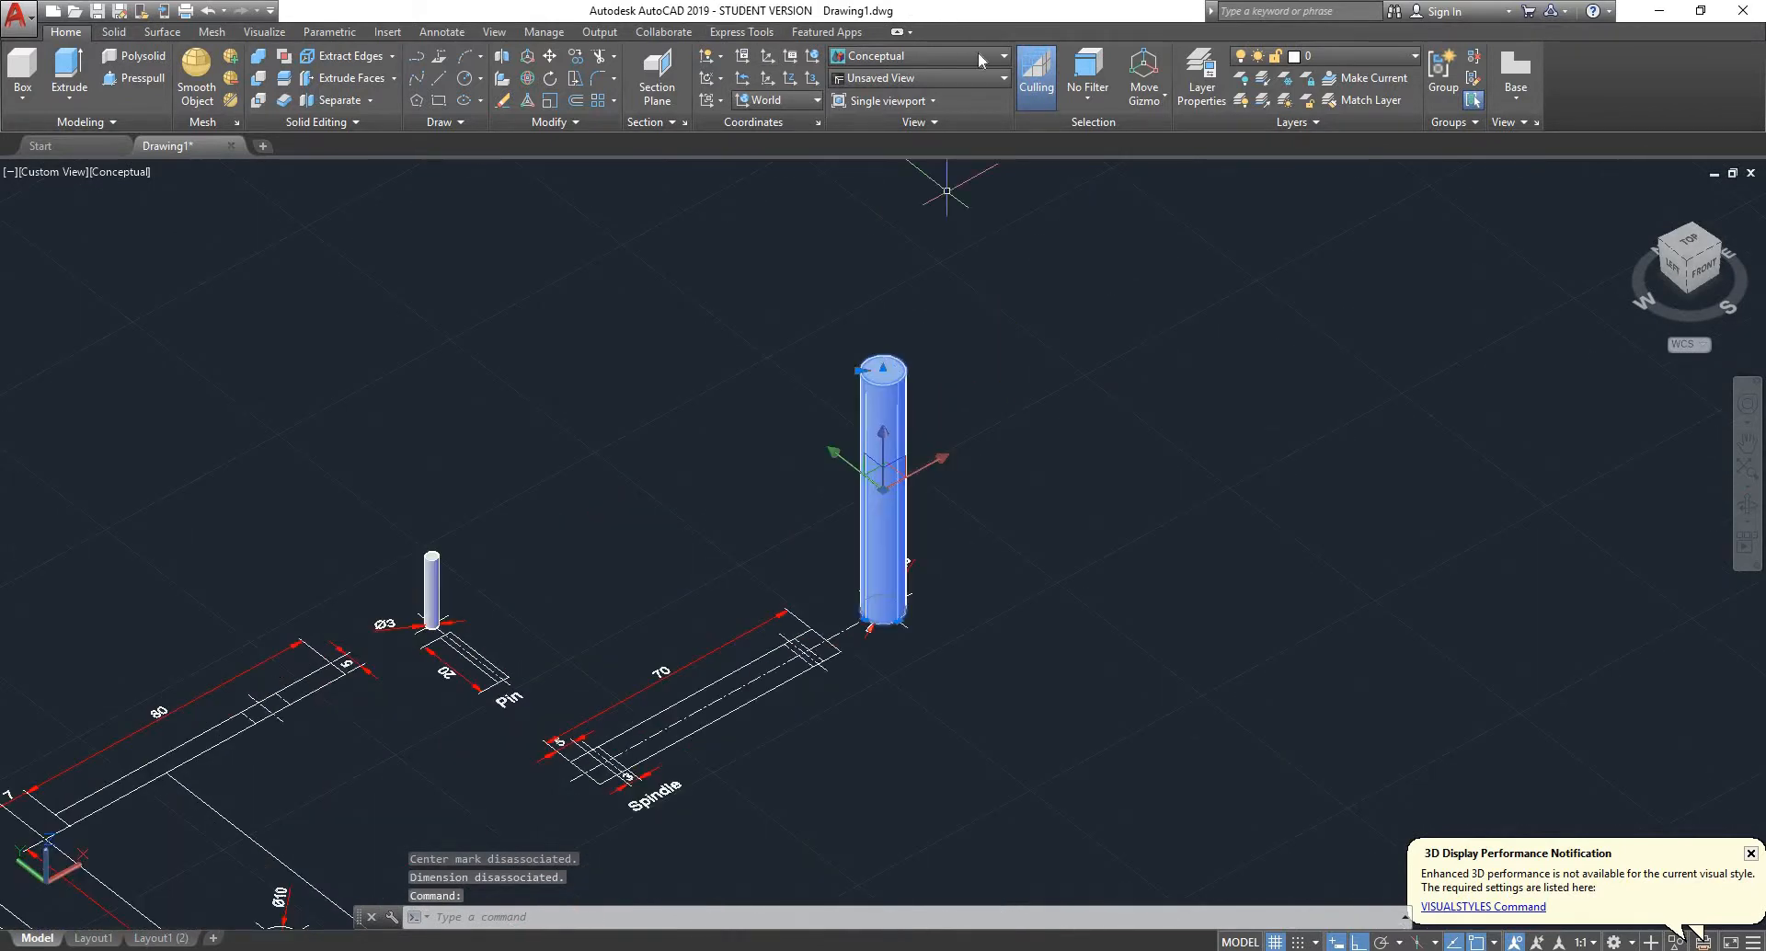
left_click(533, 77)
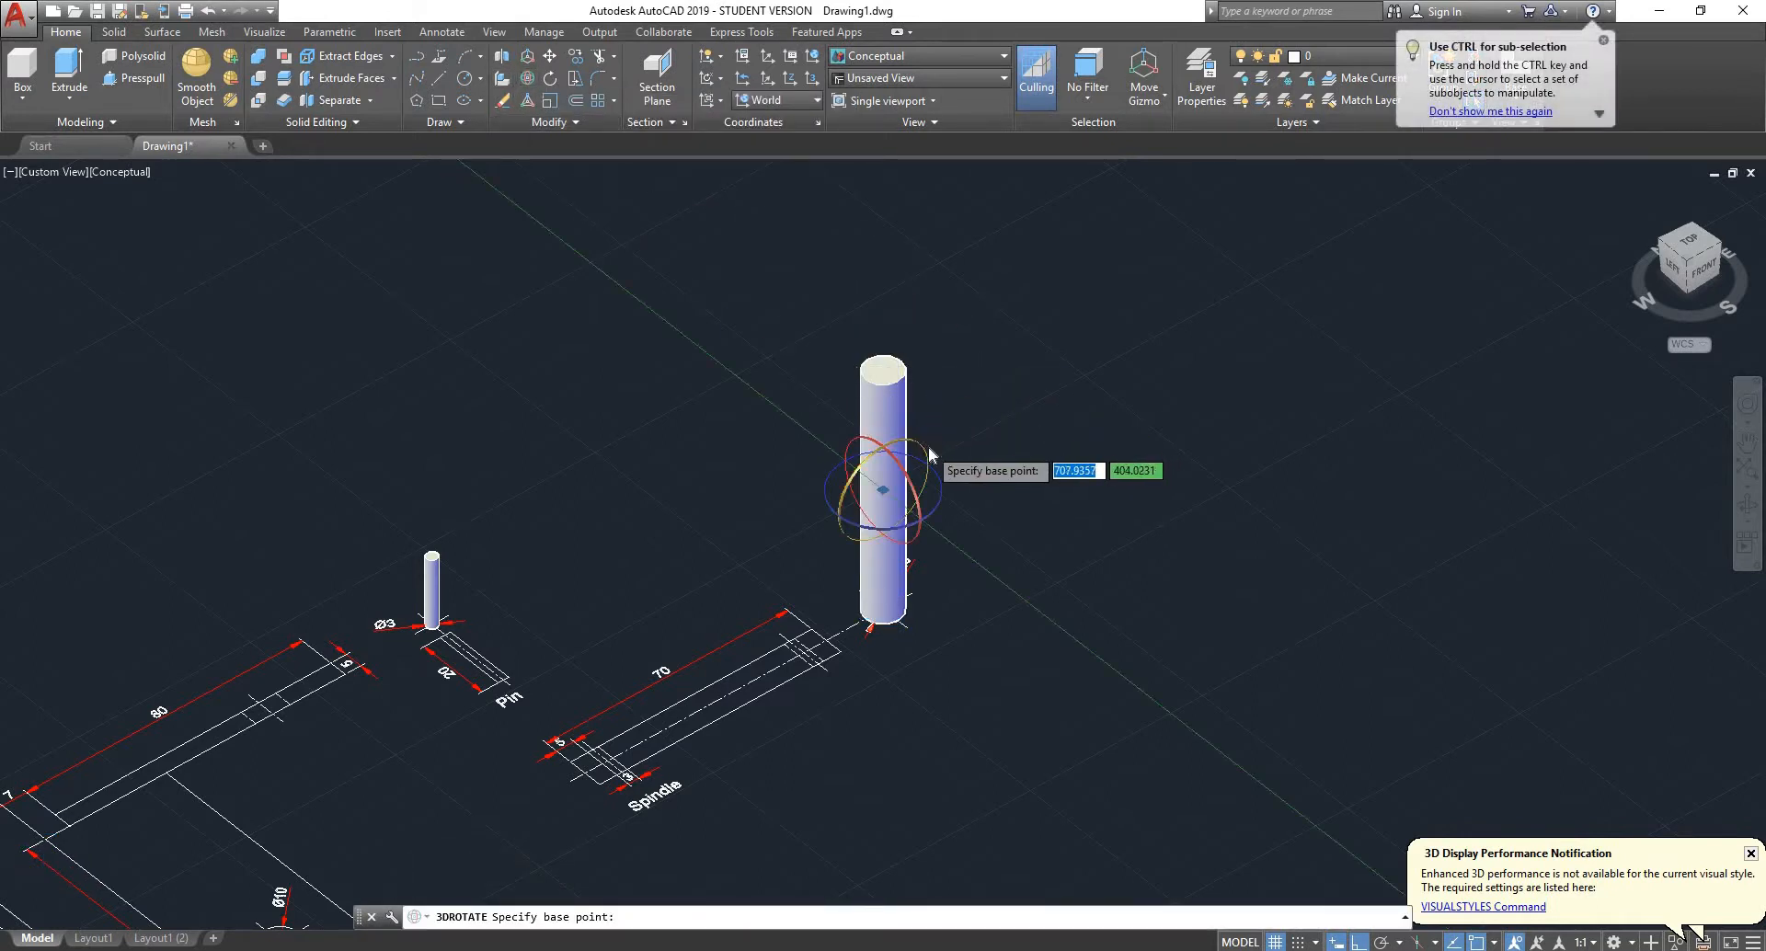
left_click(844, 474)
left_click(894, 272)
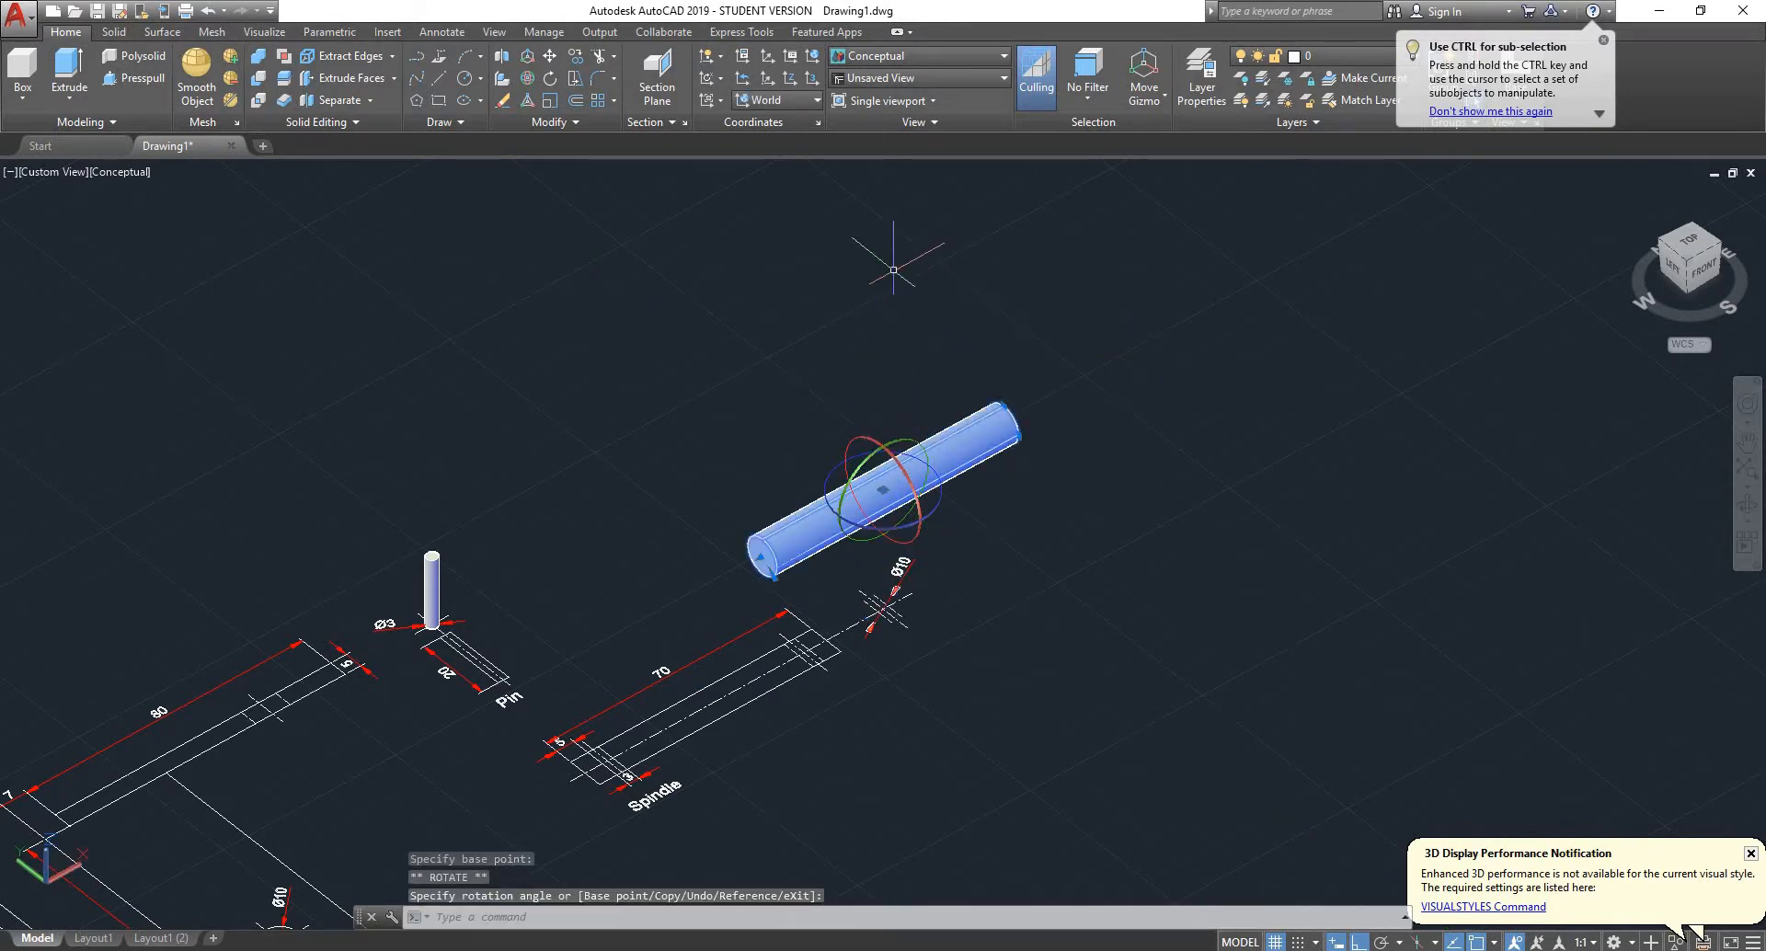
key("Escape")
scroll(887, 375, "down", 3)
scroll(910, 387, "up", 4)
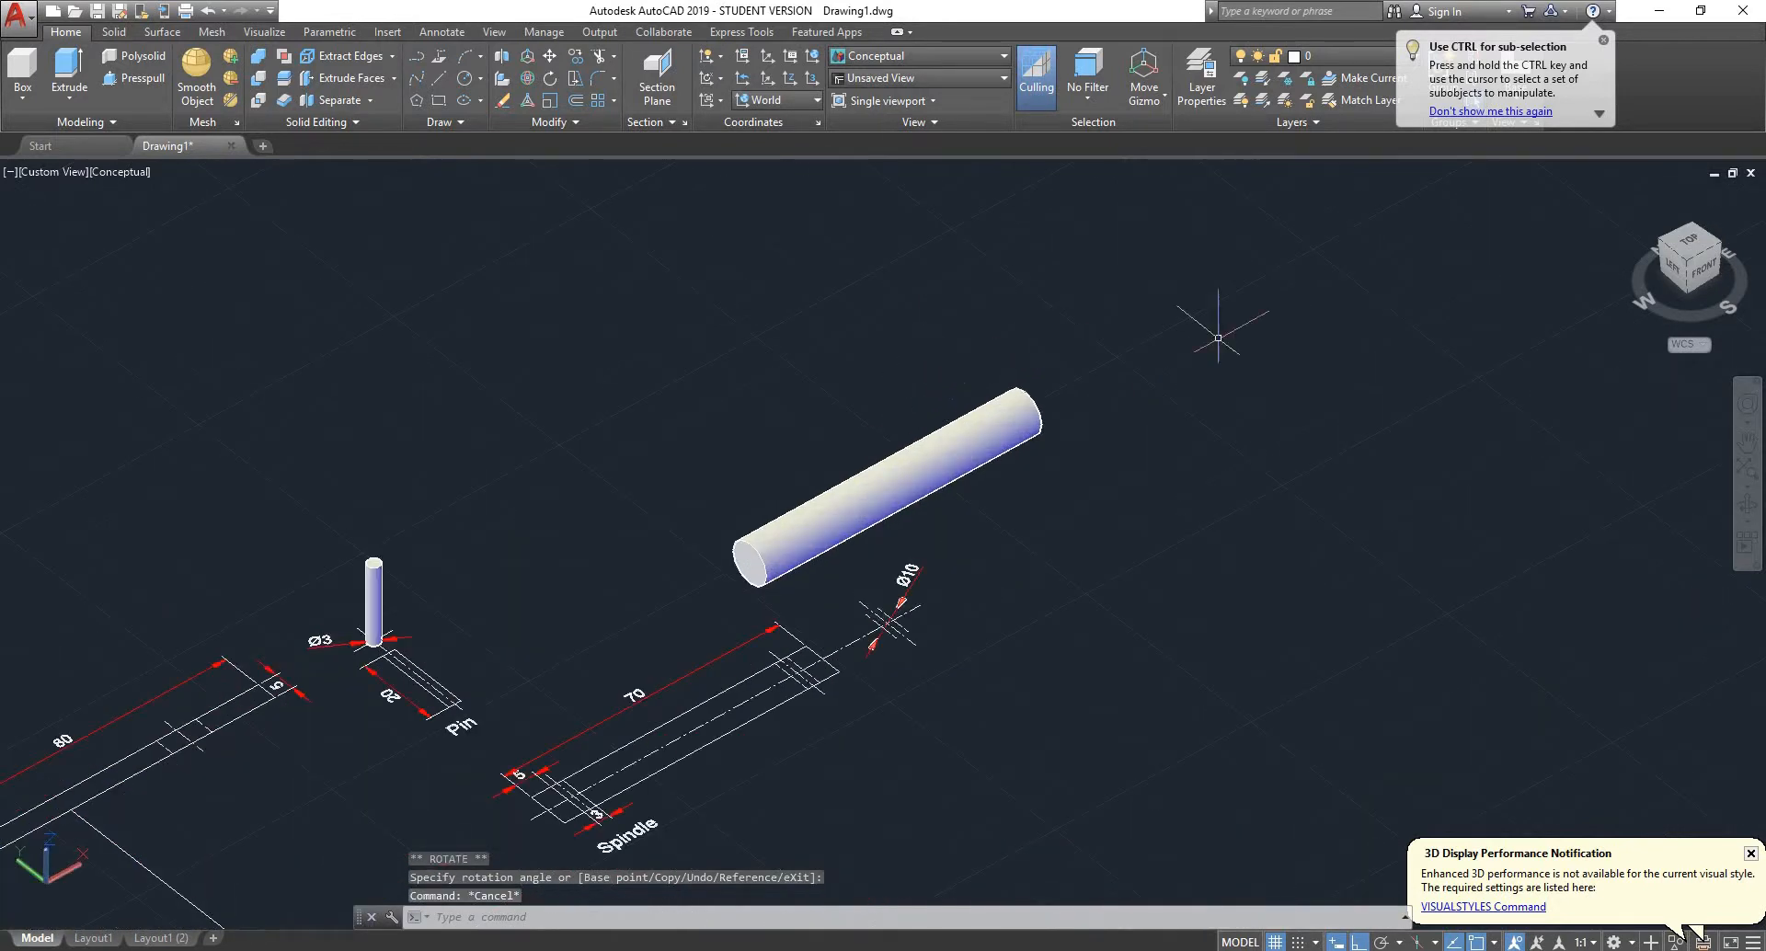
- Examine the horizontal spindle cylinder and the upright pin against their drawings, from above and from an angled view
left_click(1689, 241)
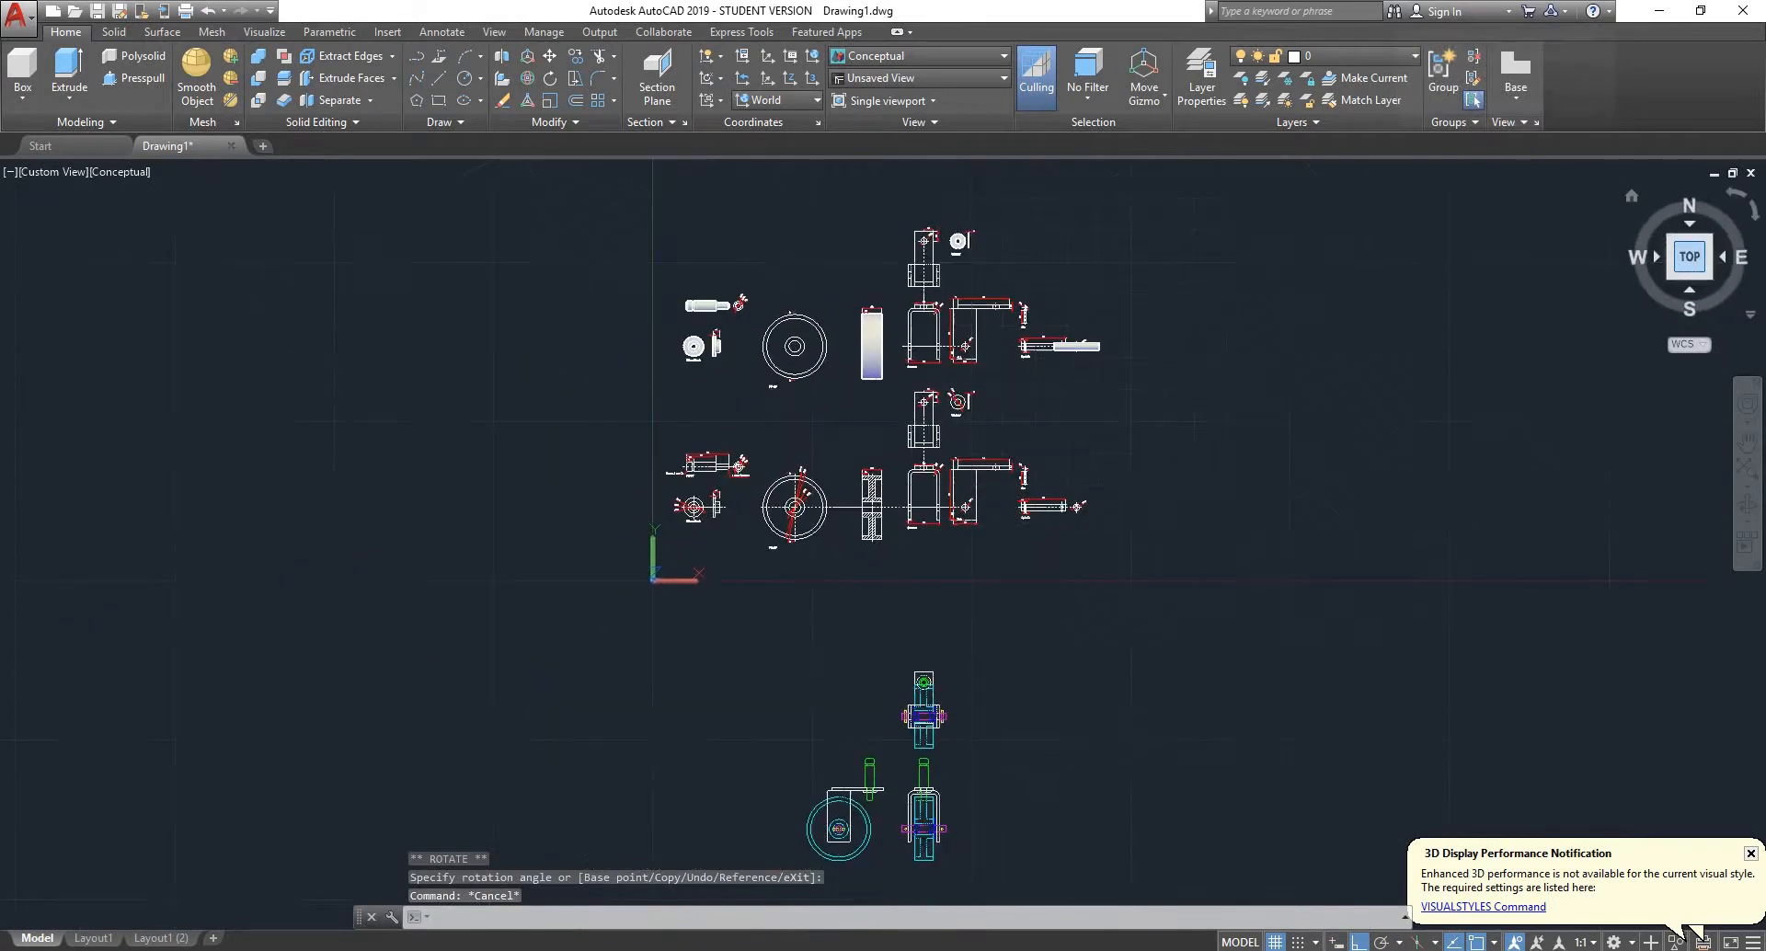
scroll(1036, 336, "up", 6)
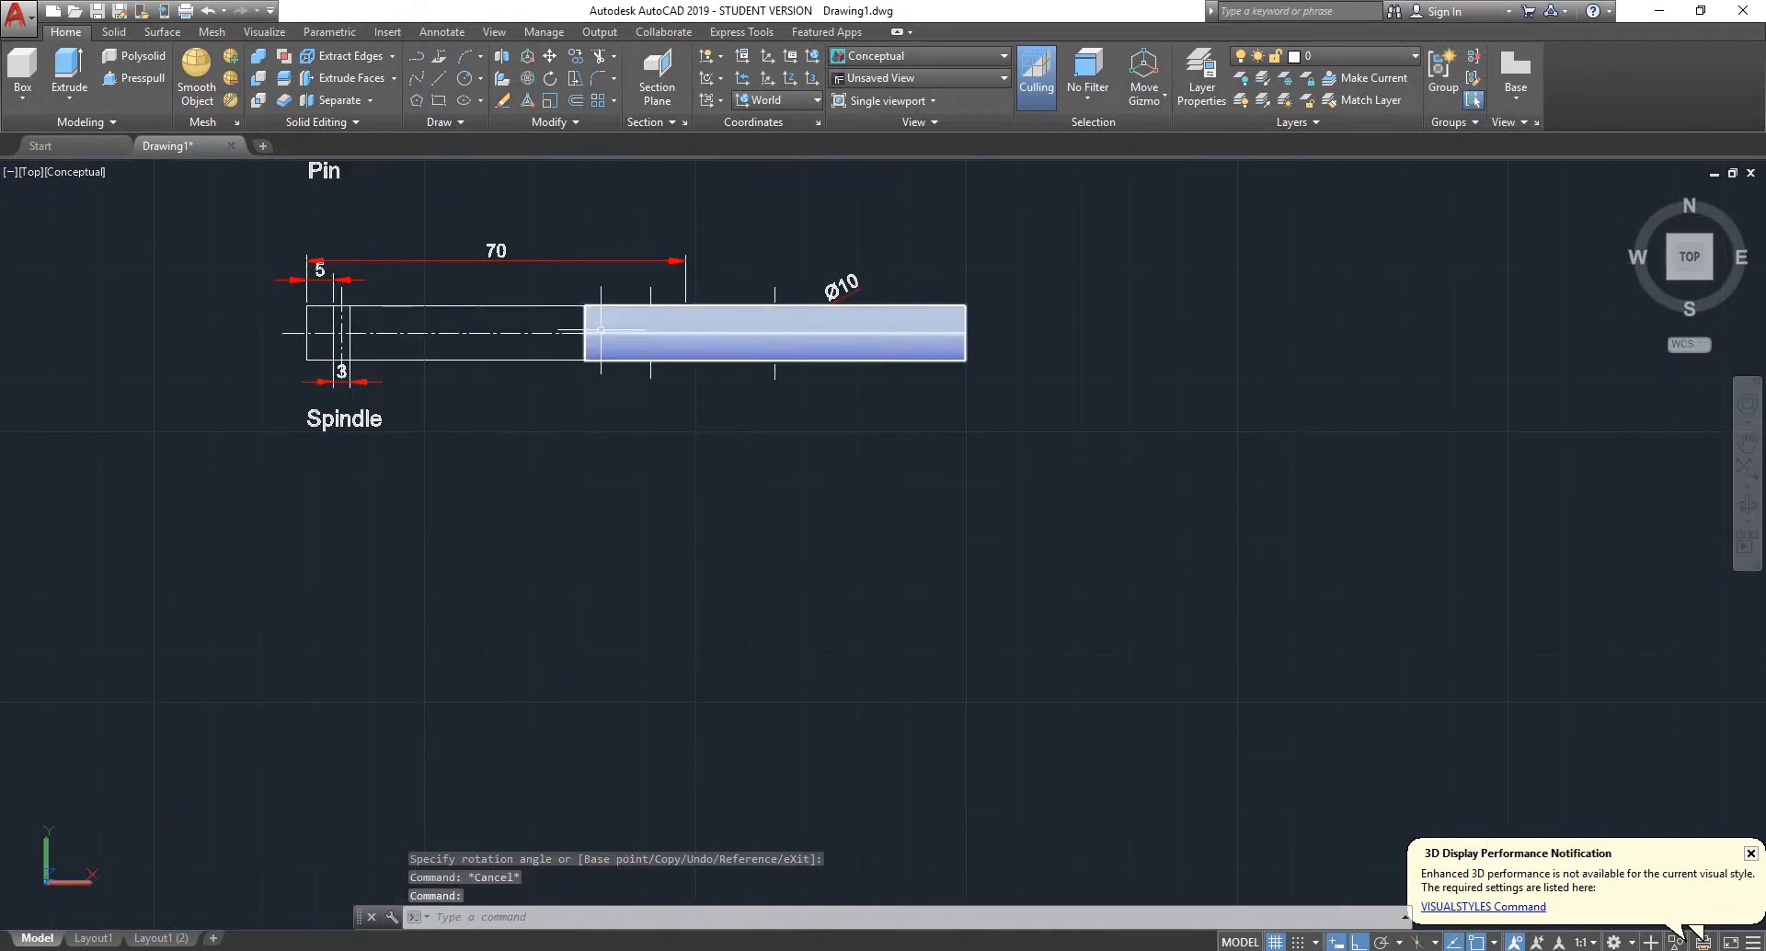
scroll(967, 279, "down", 2)
middle_click_drag(967, 280, 1090, 152, "shift")
scroll(1007, 191, "down", 5)
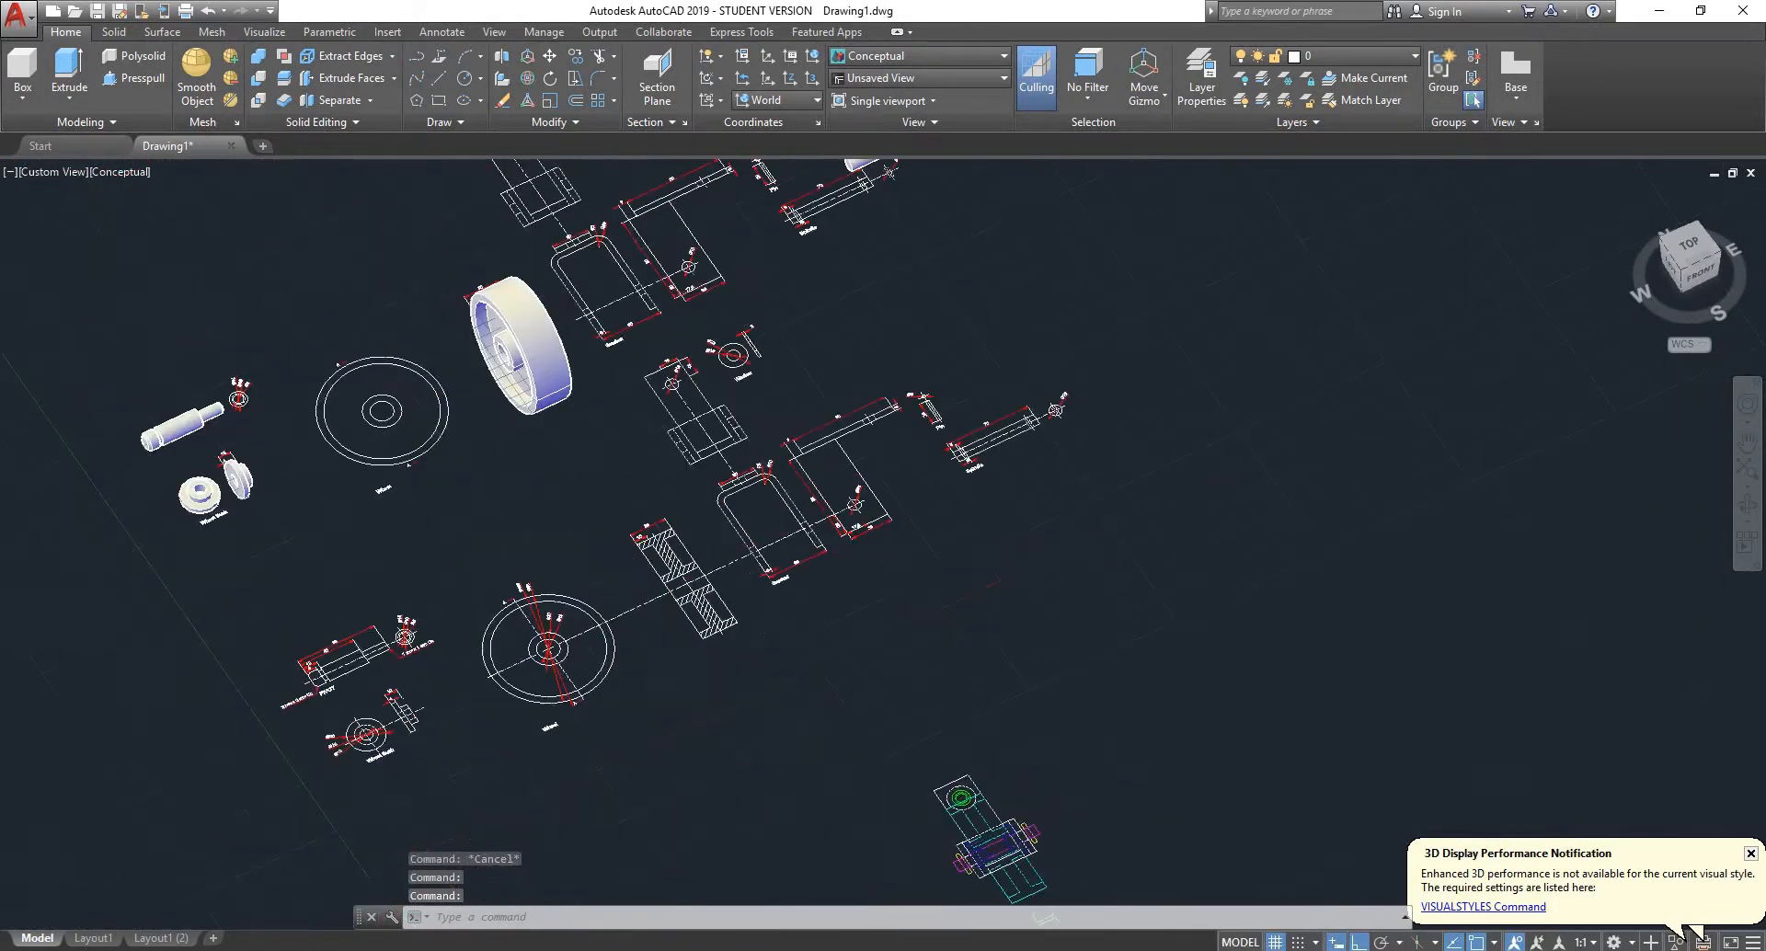
scroll(938, 165, "up", 7)
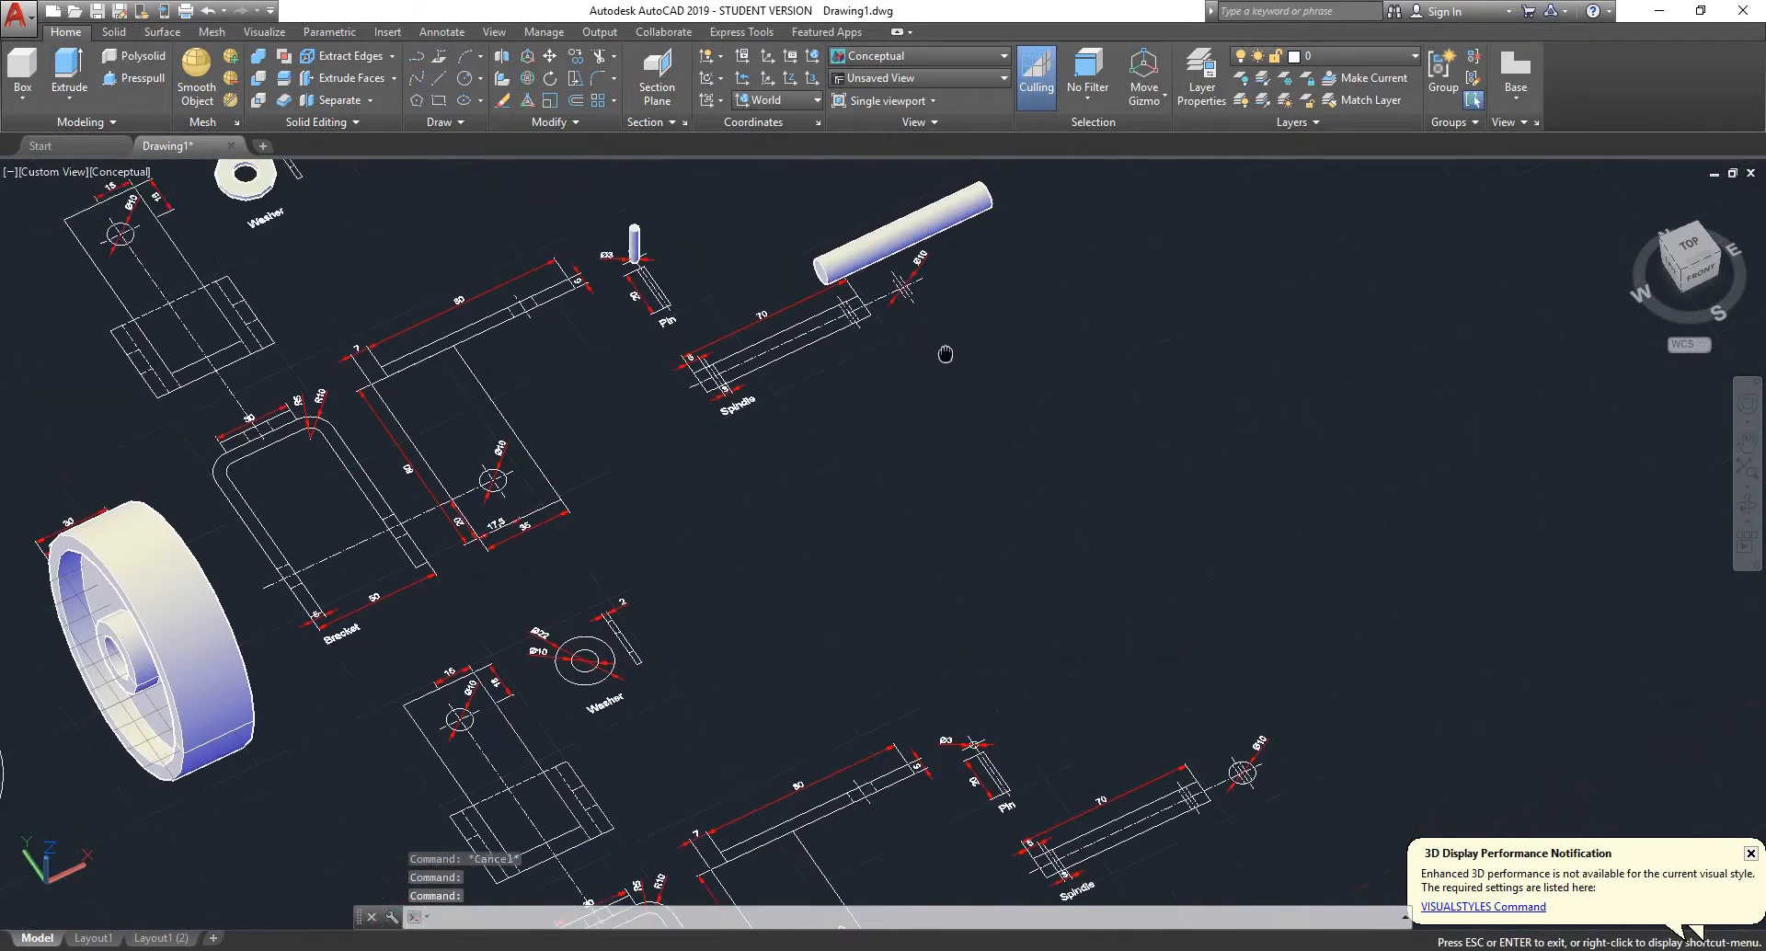
scroll(876, 279, "down", 4)
scroll(849, 258, "up", 4)
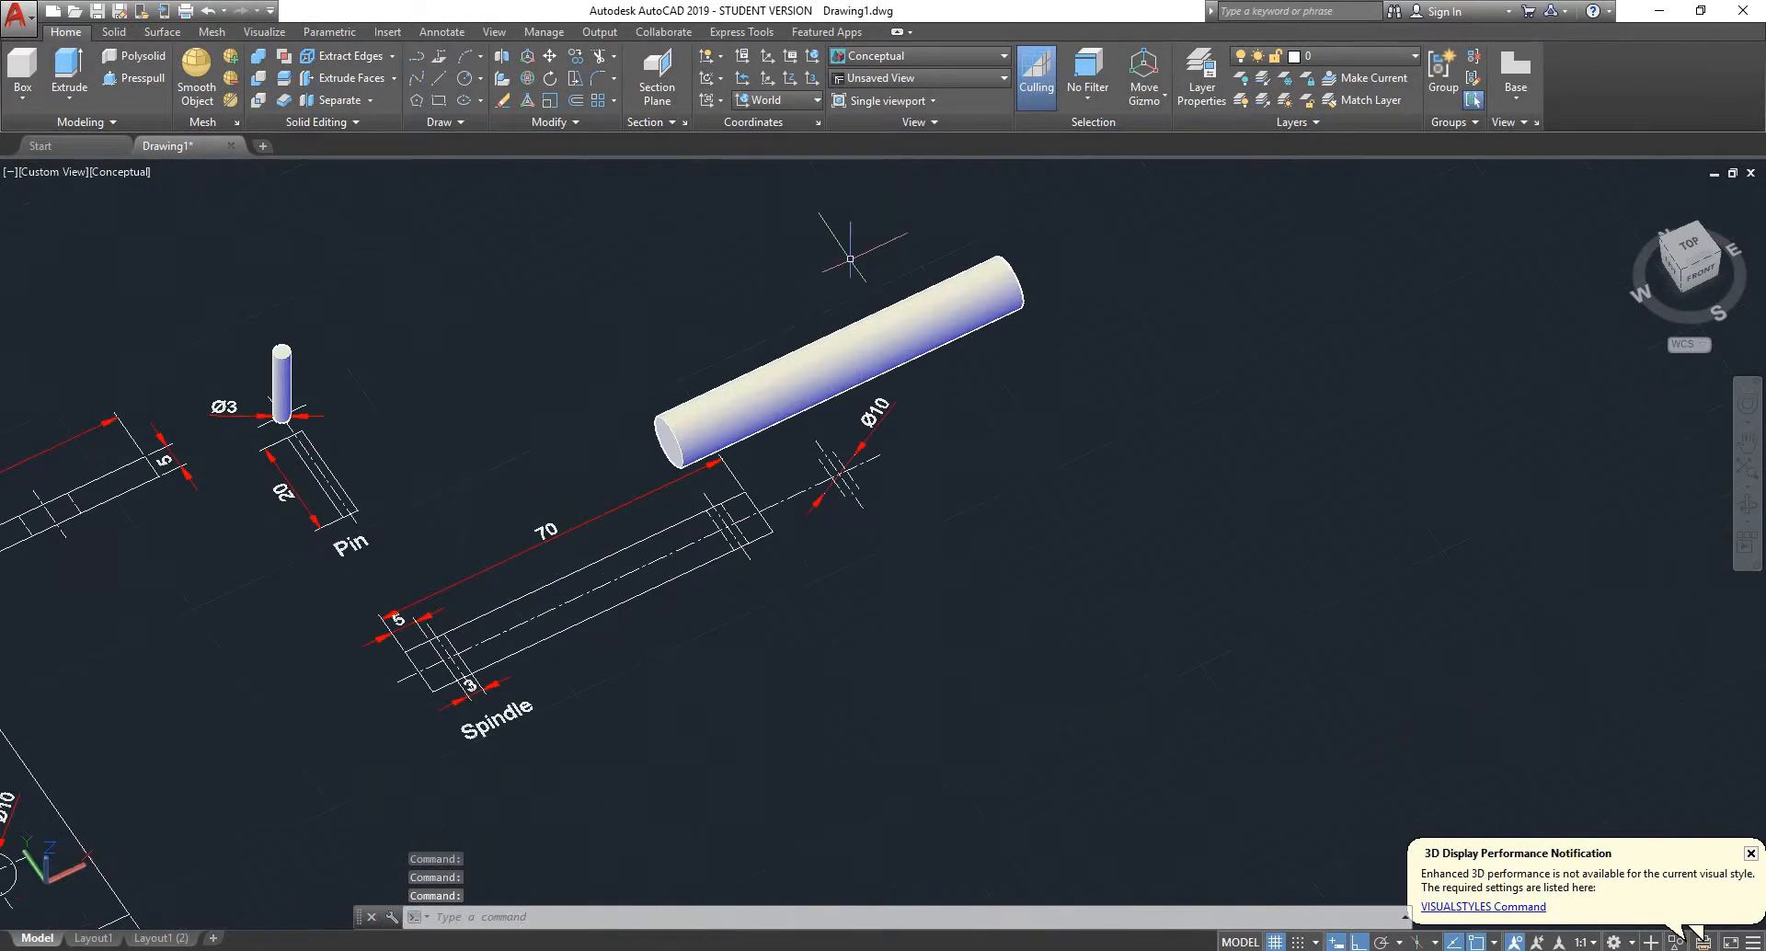
scroll(906, 349, "down", 2)
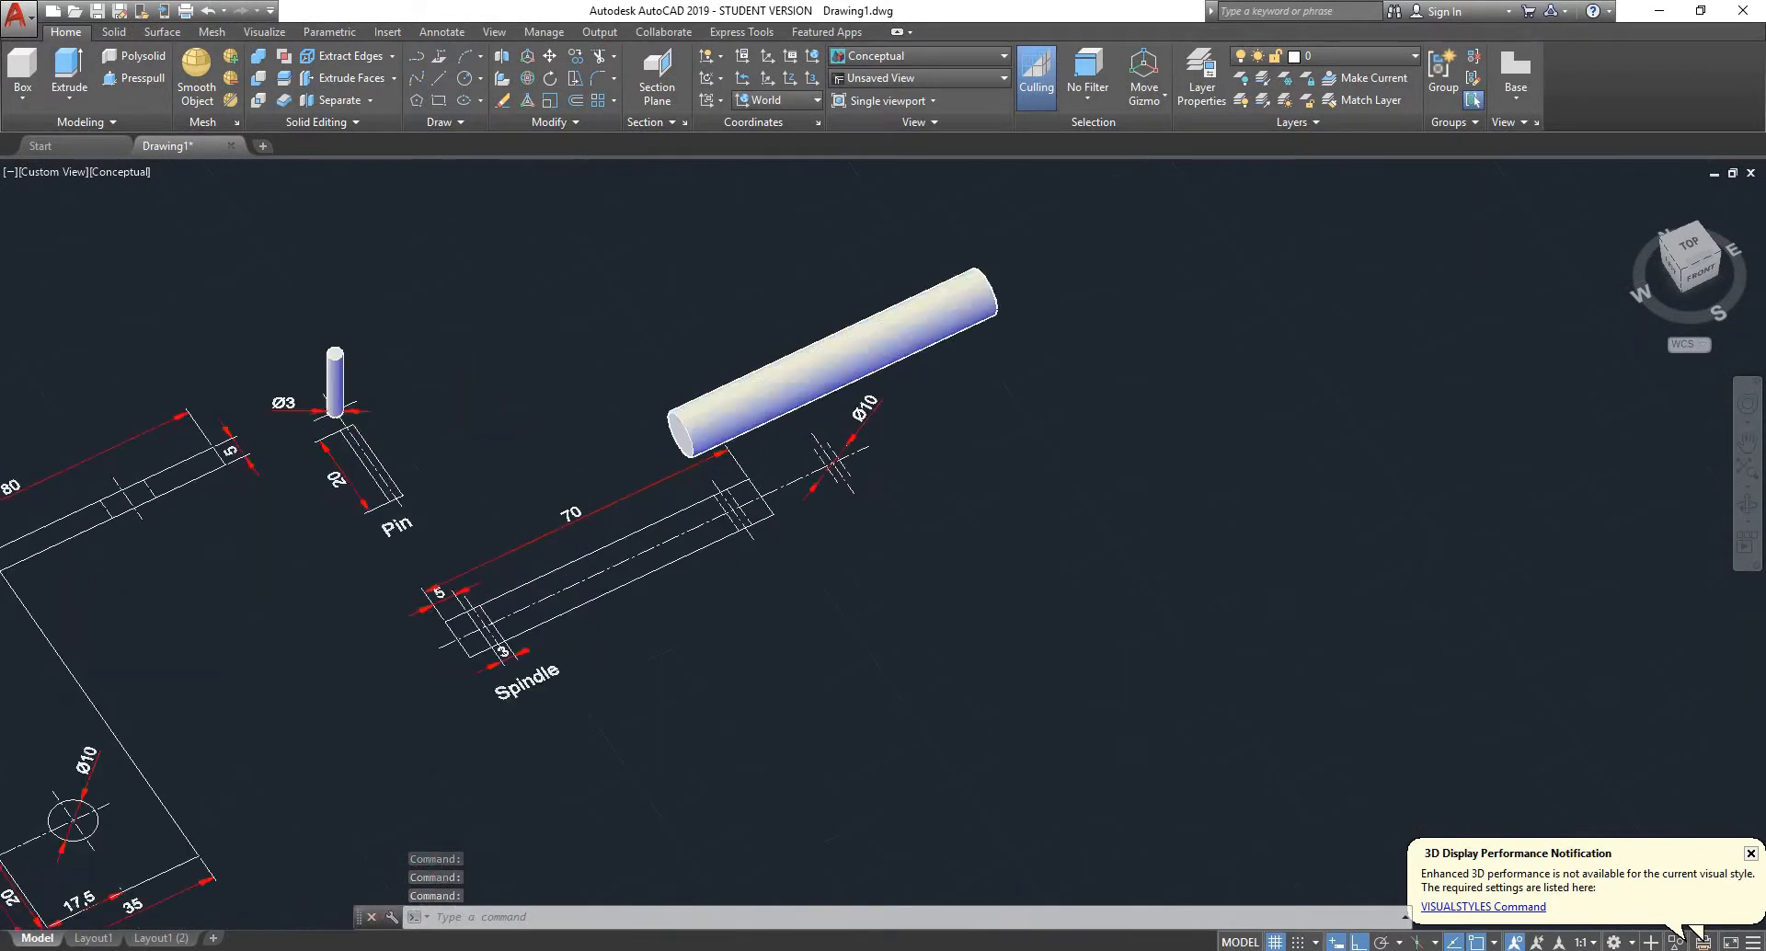
scroll(764, 359, "up", 3)
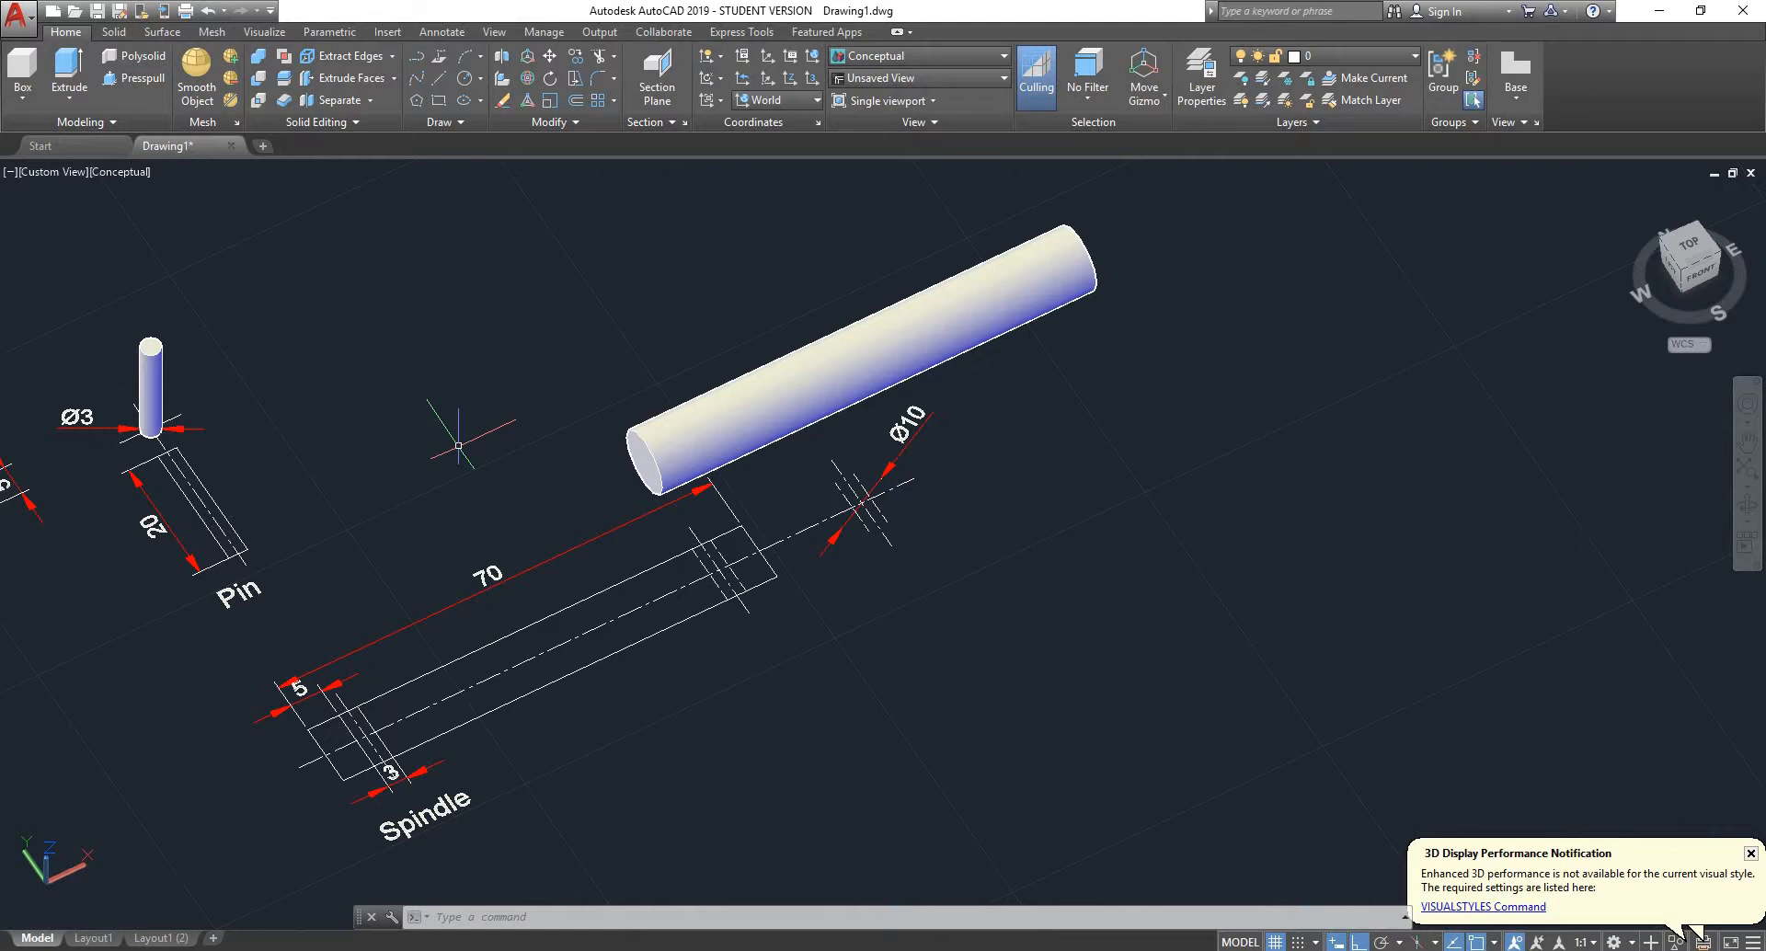
- Start copying the upright Ø3 pin cylinder, using the 3D centre of its curved face as the base point
left_click(146, 369)
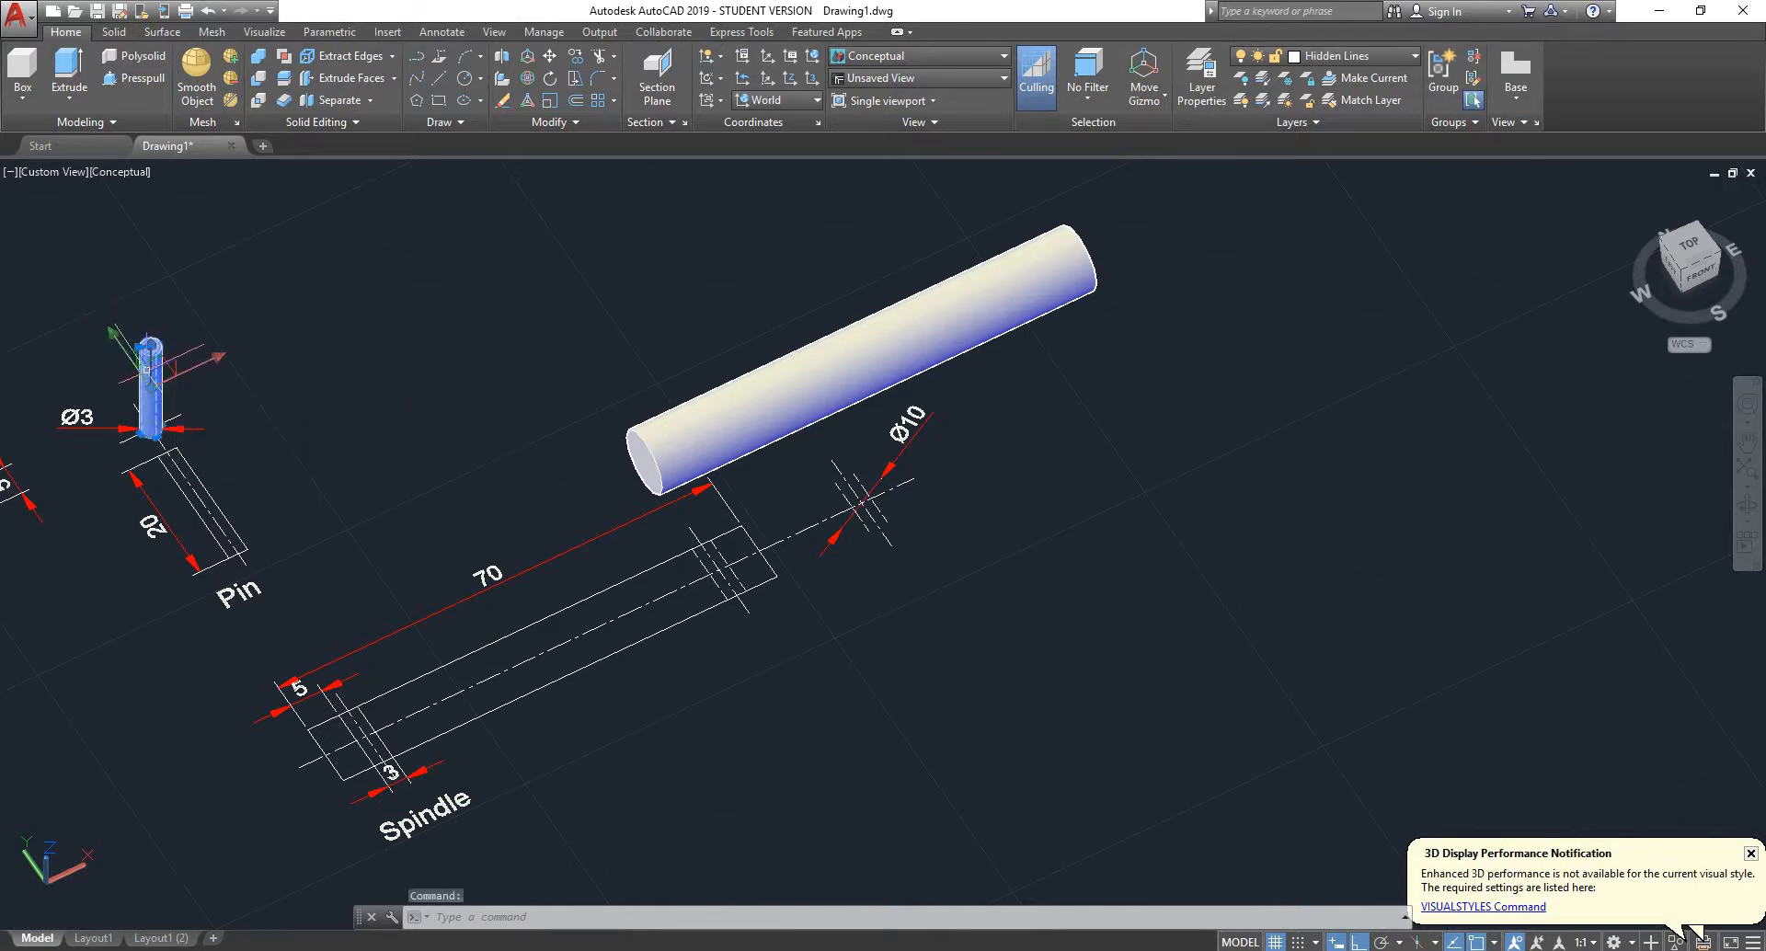
scroll(375, 307, "down", 2)
scroll(386, 294, "up", 4)
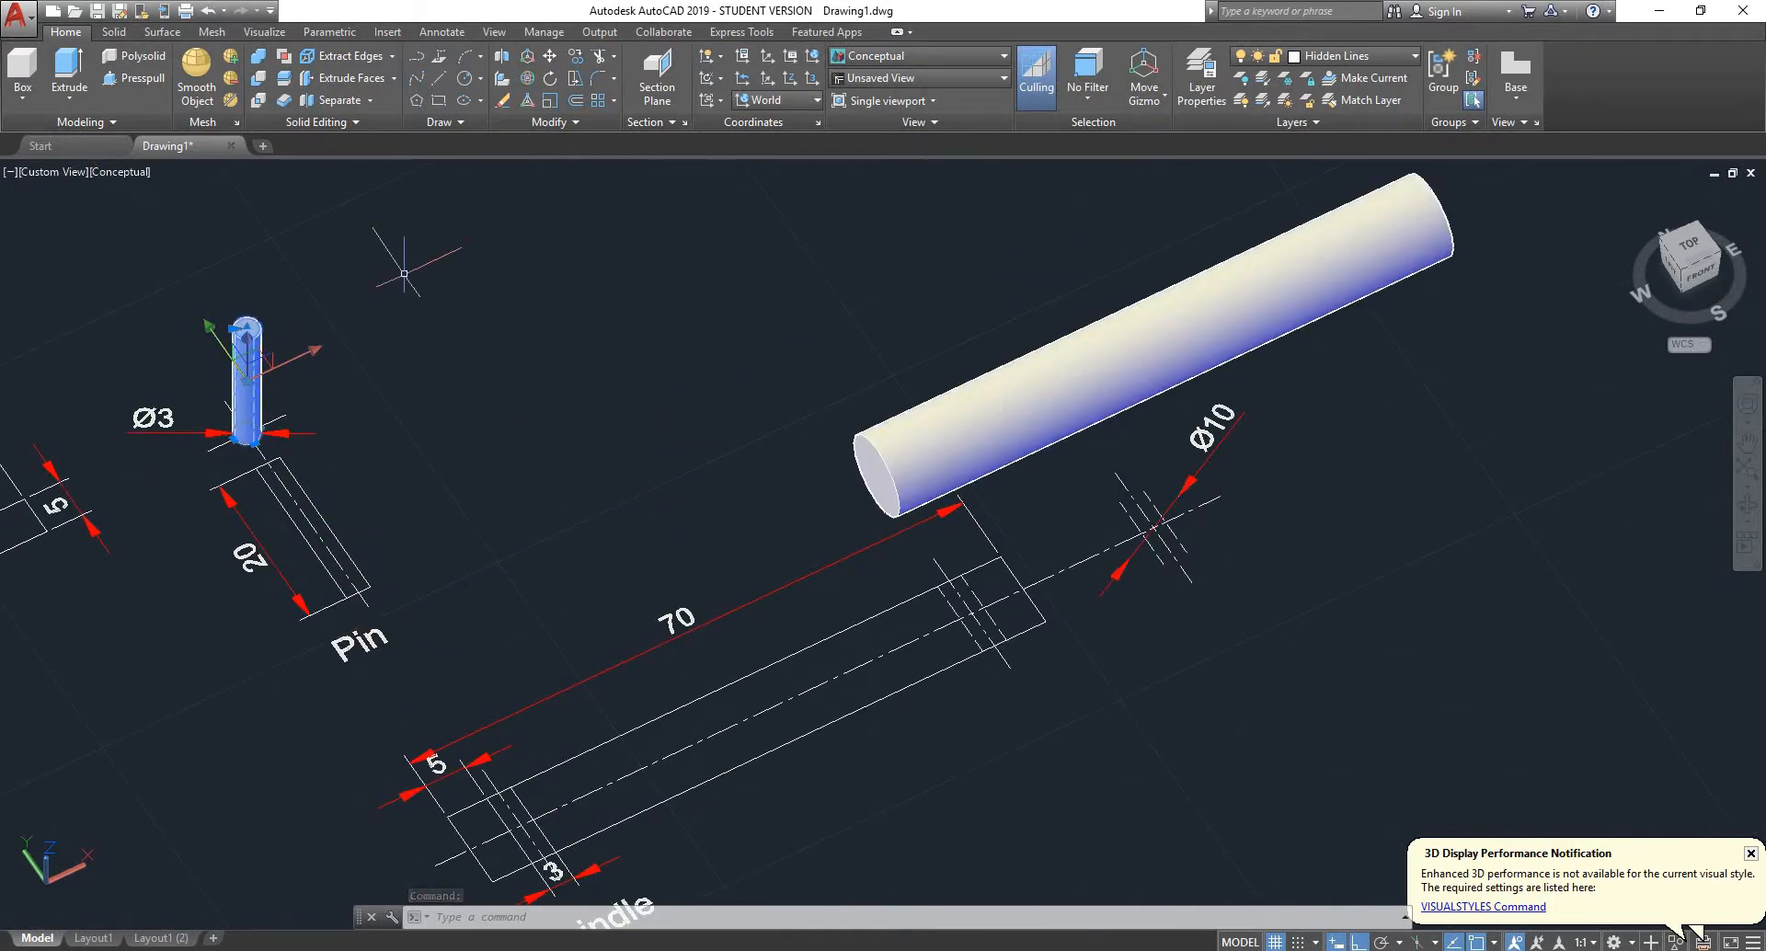
type("cop")
key("Return")
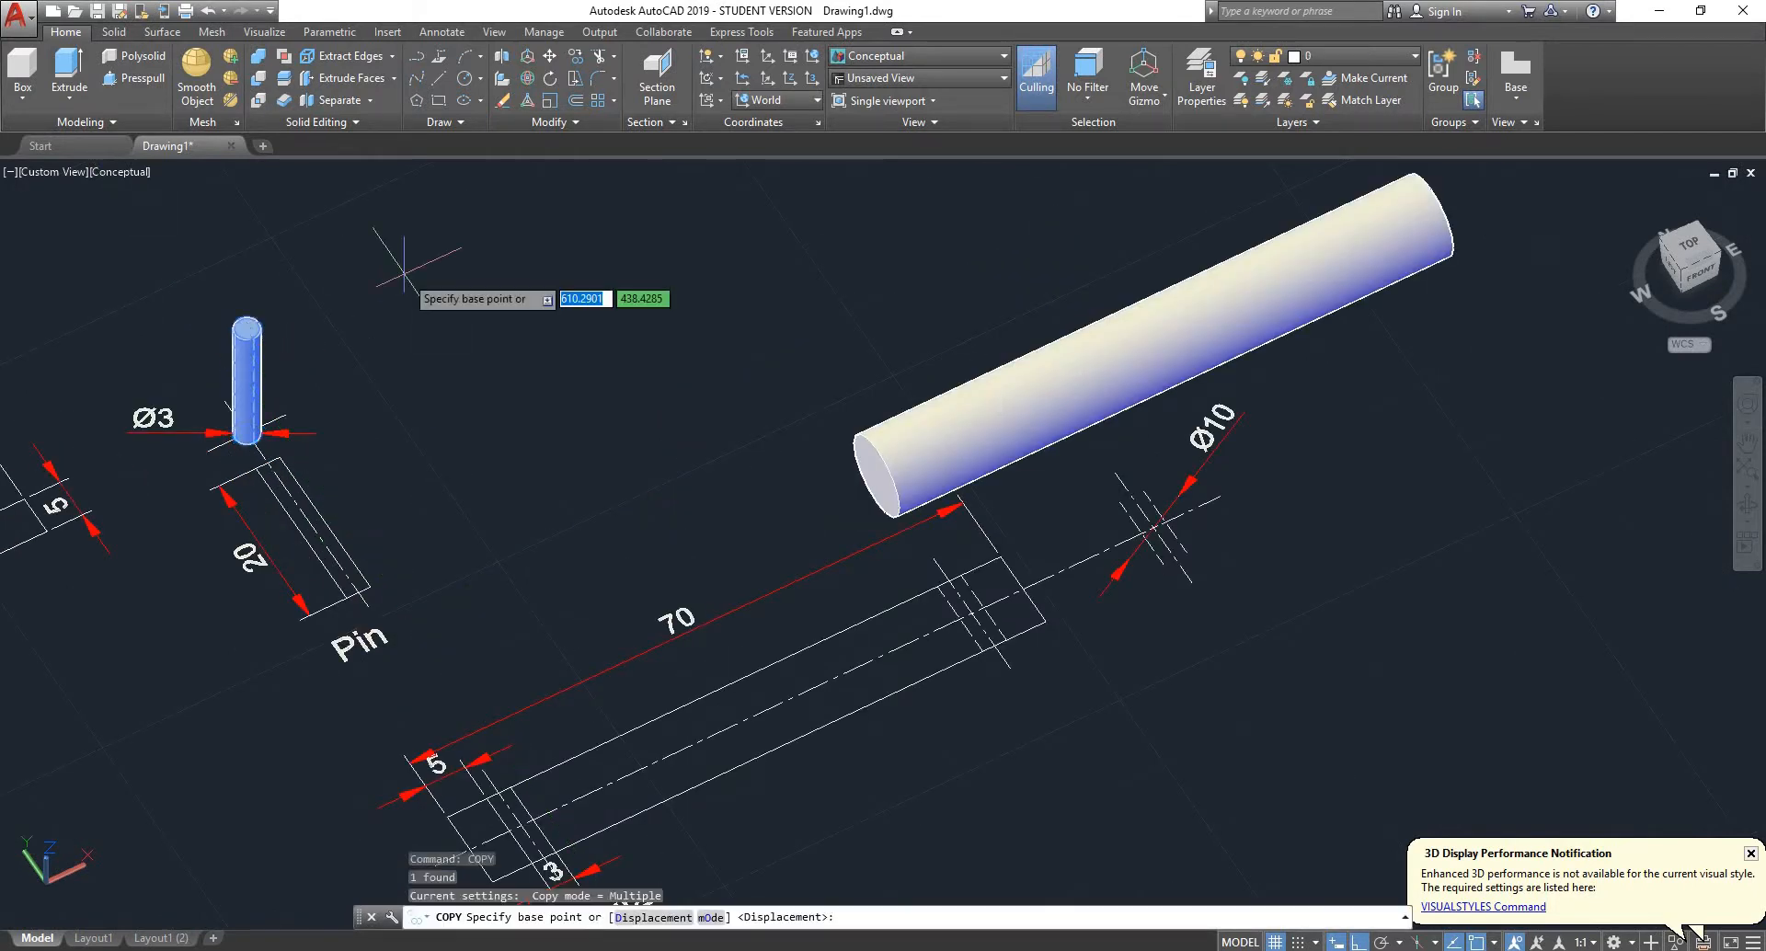
scroll(246, 368, "up", 5)
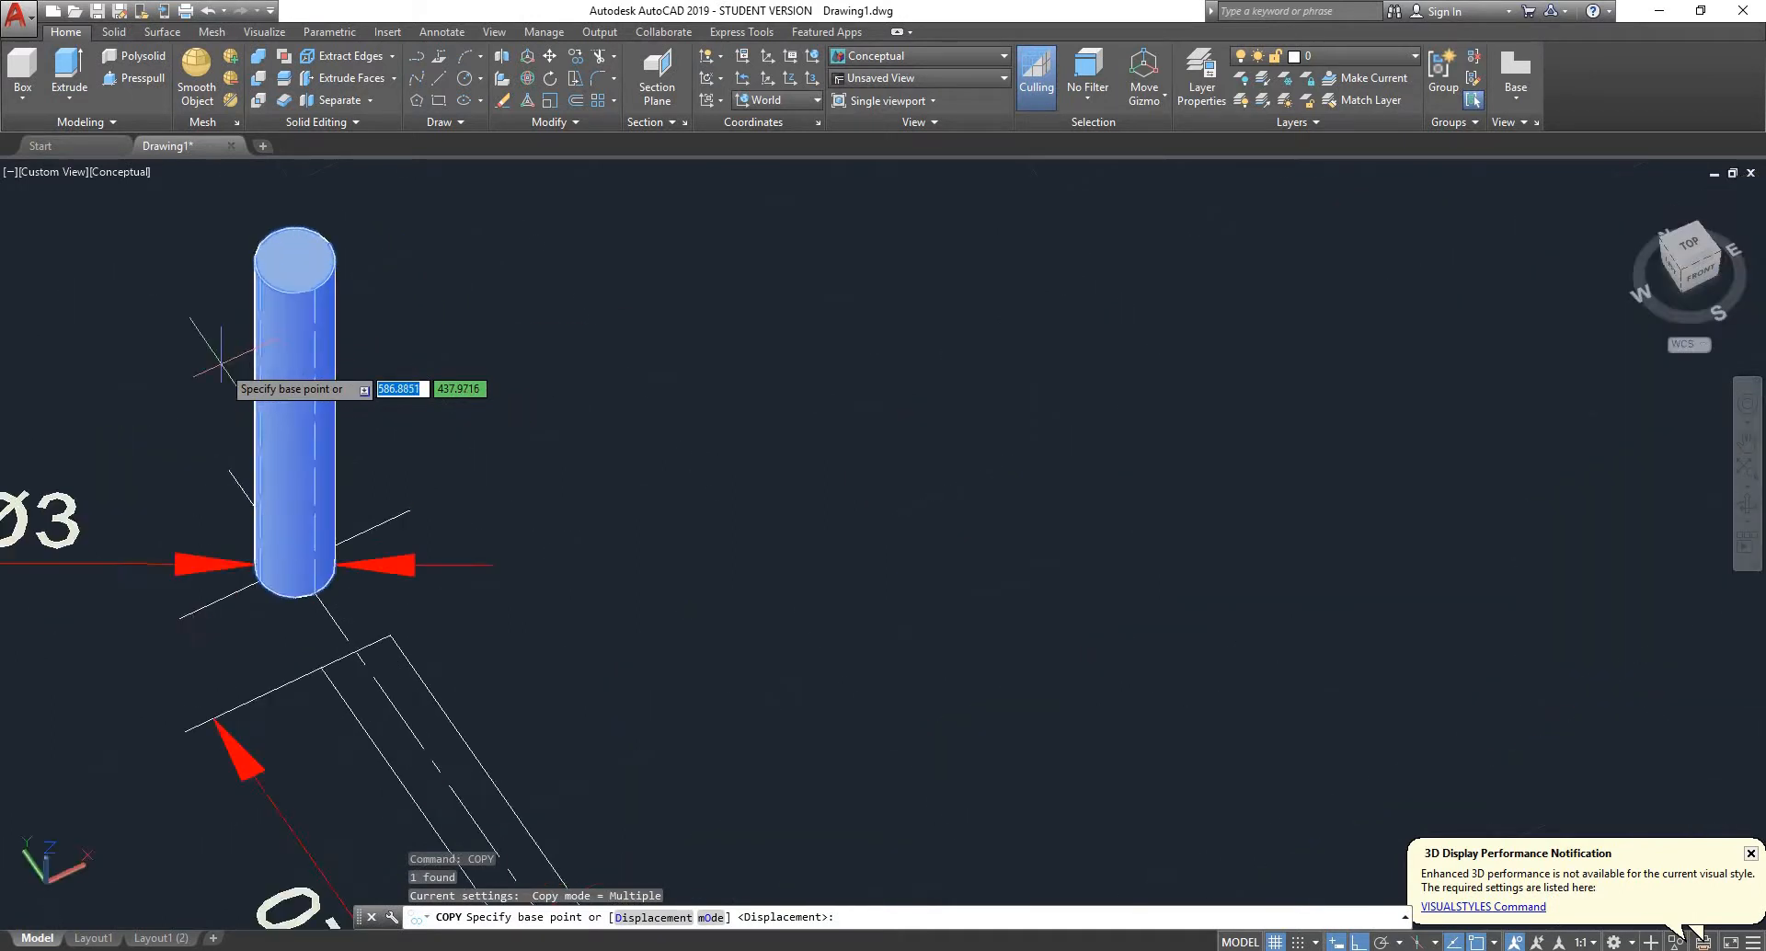
right_click(577, 319, "shift")
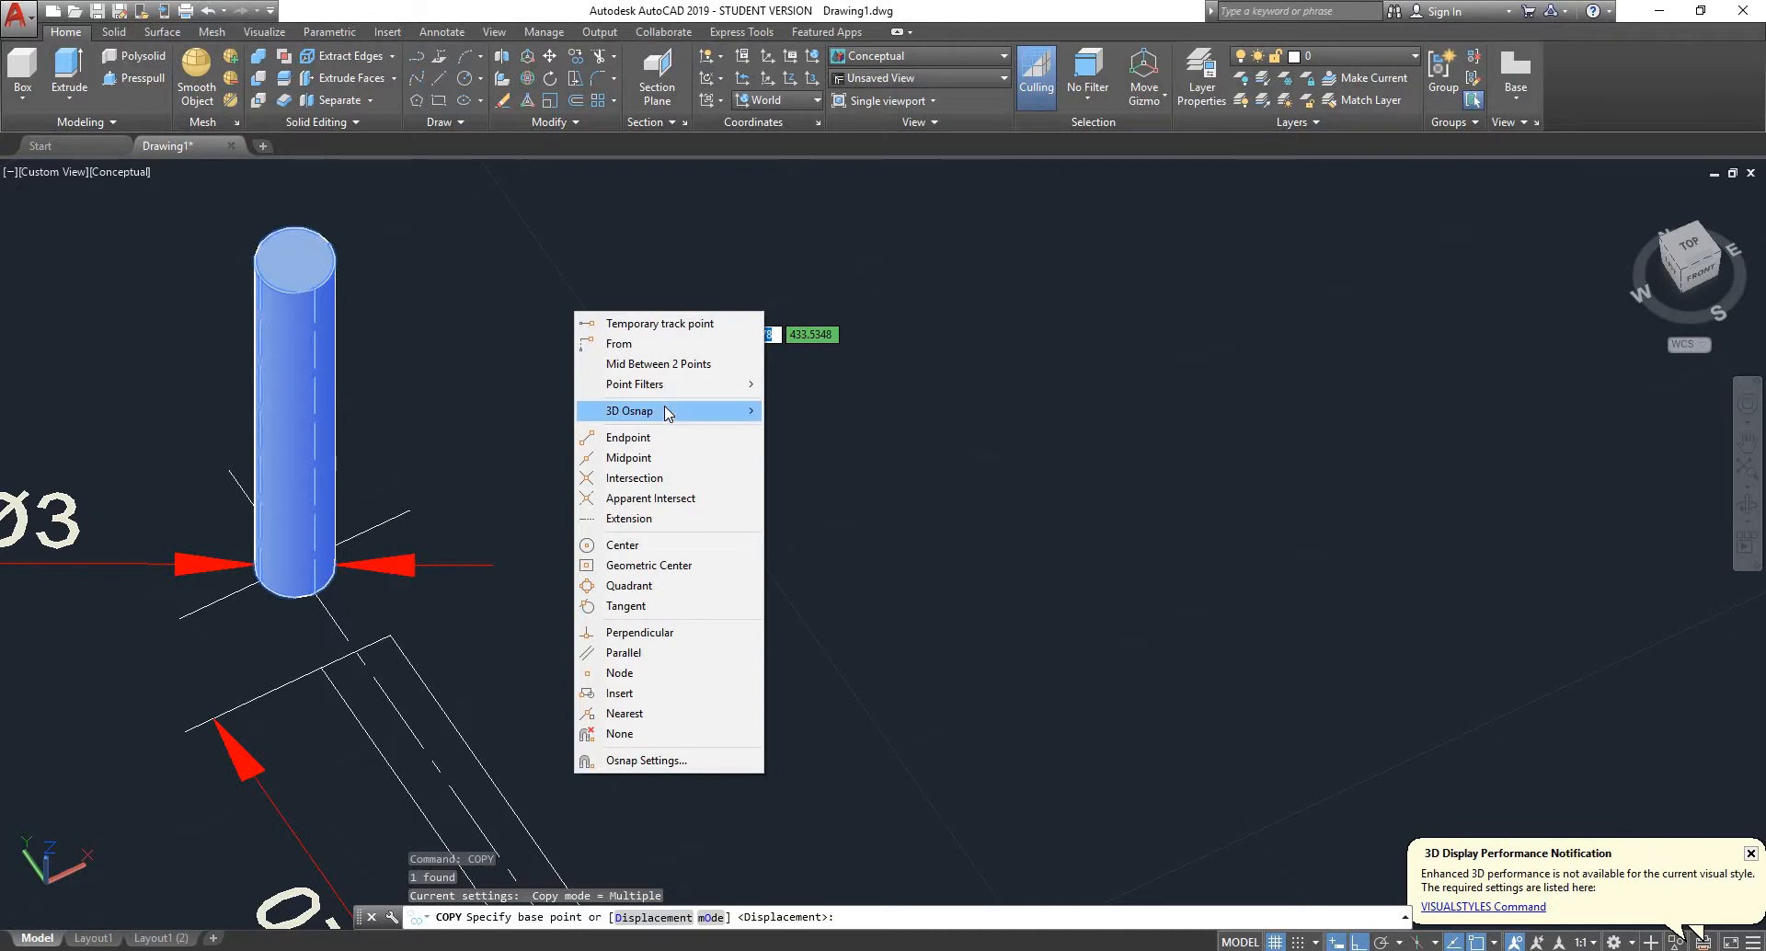
mouse_move(667, 413)
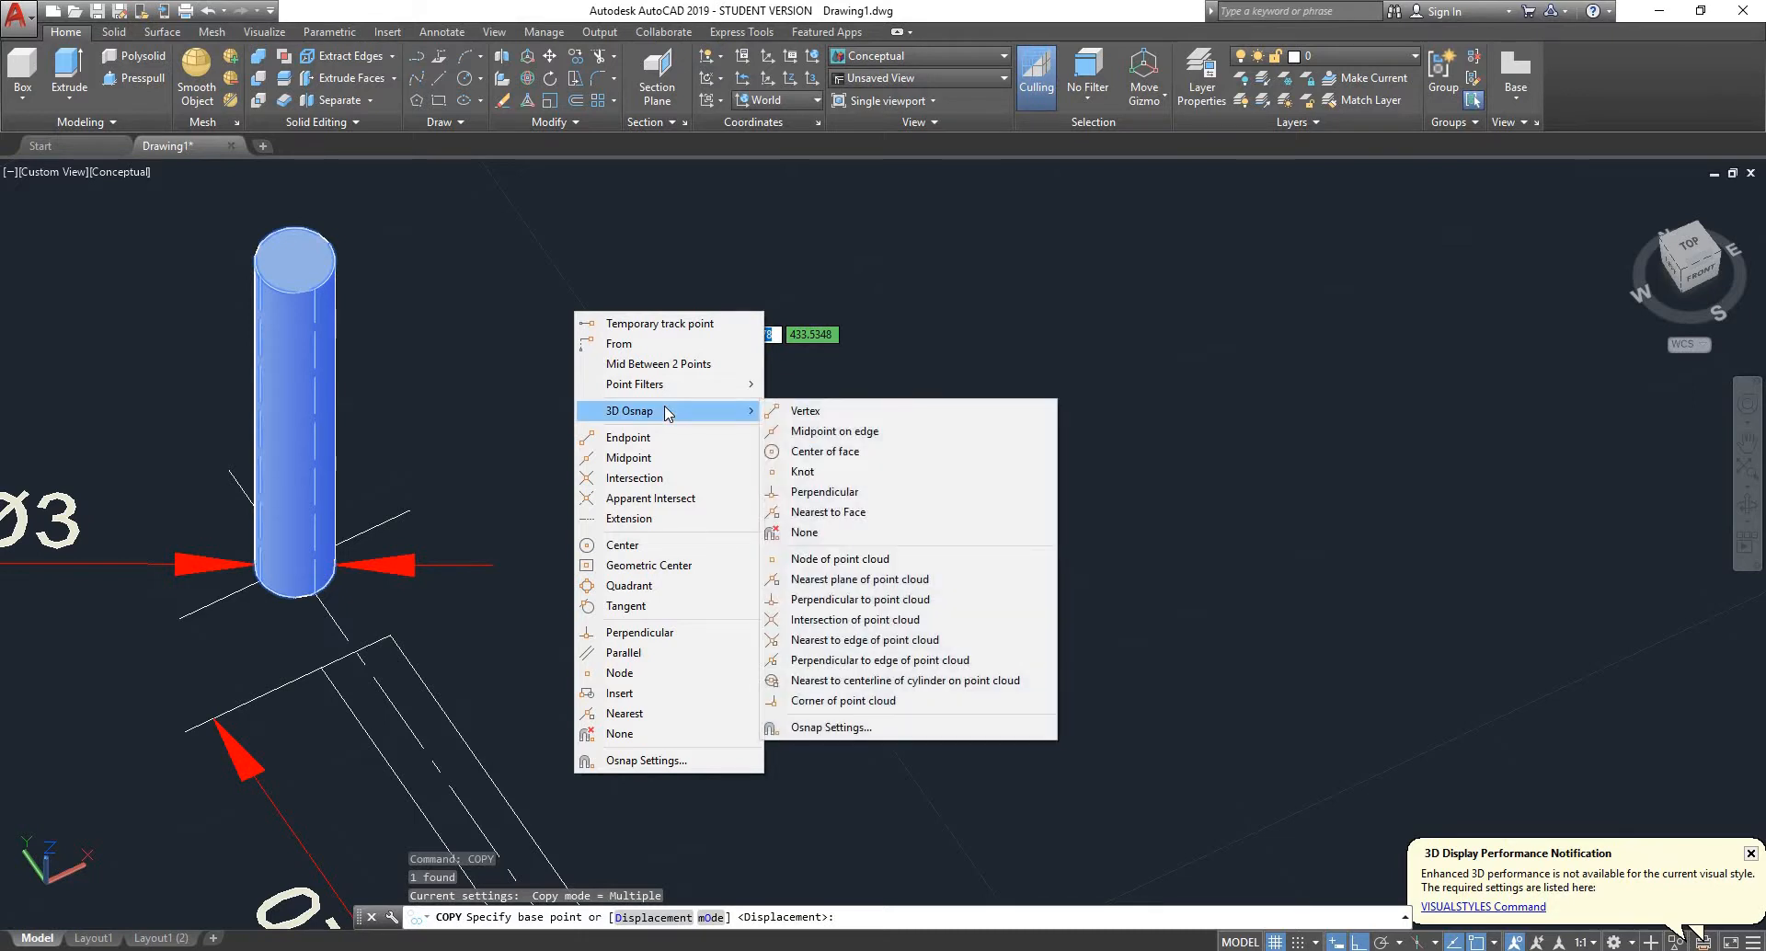
left_click(837, 451)
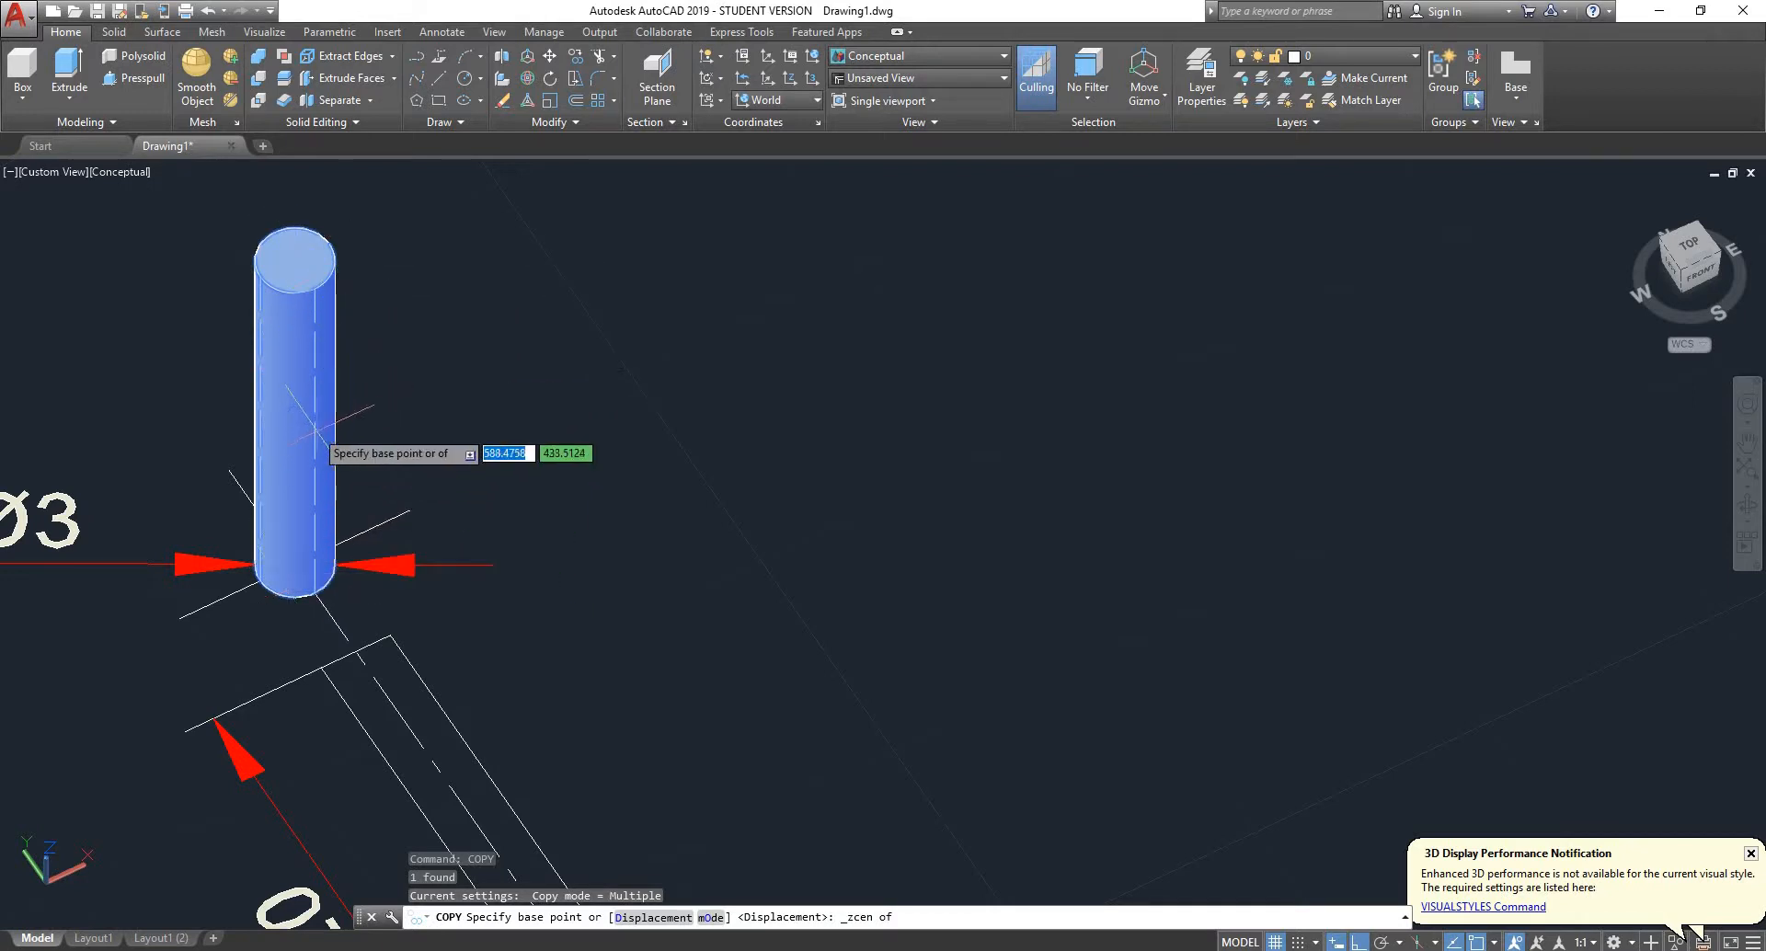
scroll(313, 386, "down", 2)
scroll(311, 400, "up", 5)
scroll(308, 405, "down", 2)
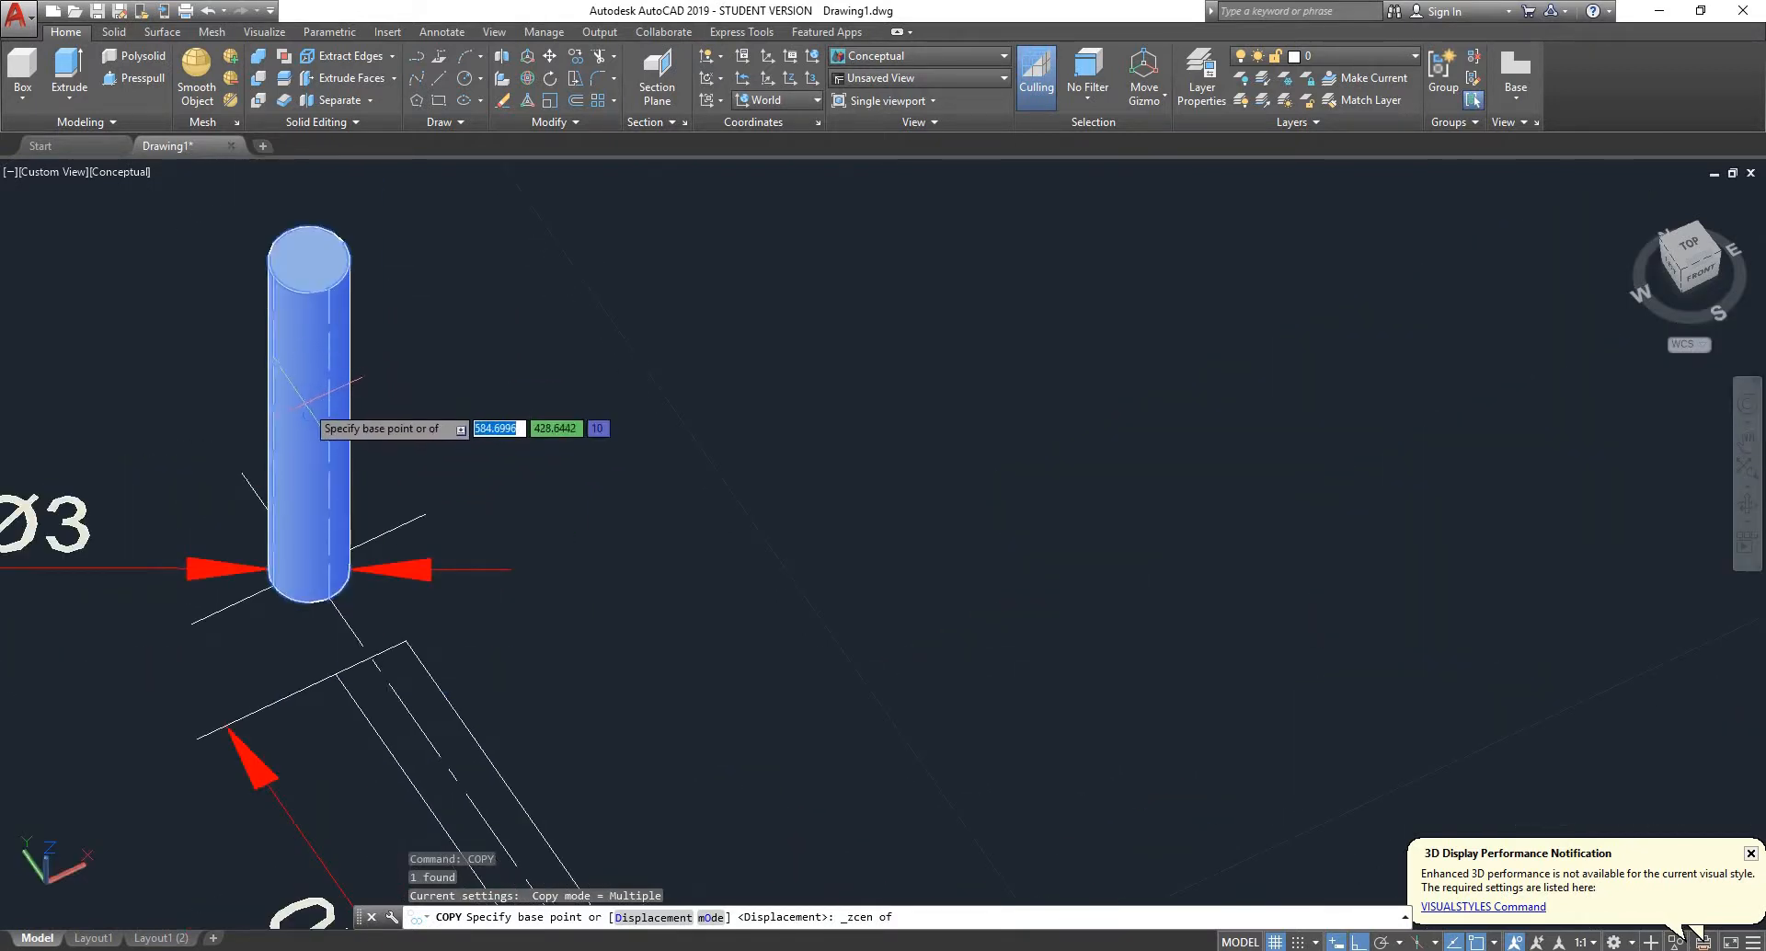
right_click(394, 362, "shift")
mouse_move(522, 470)
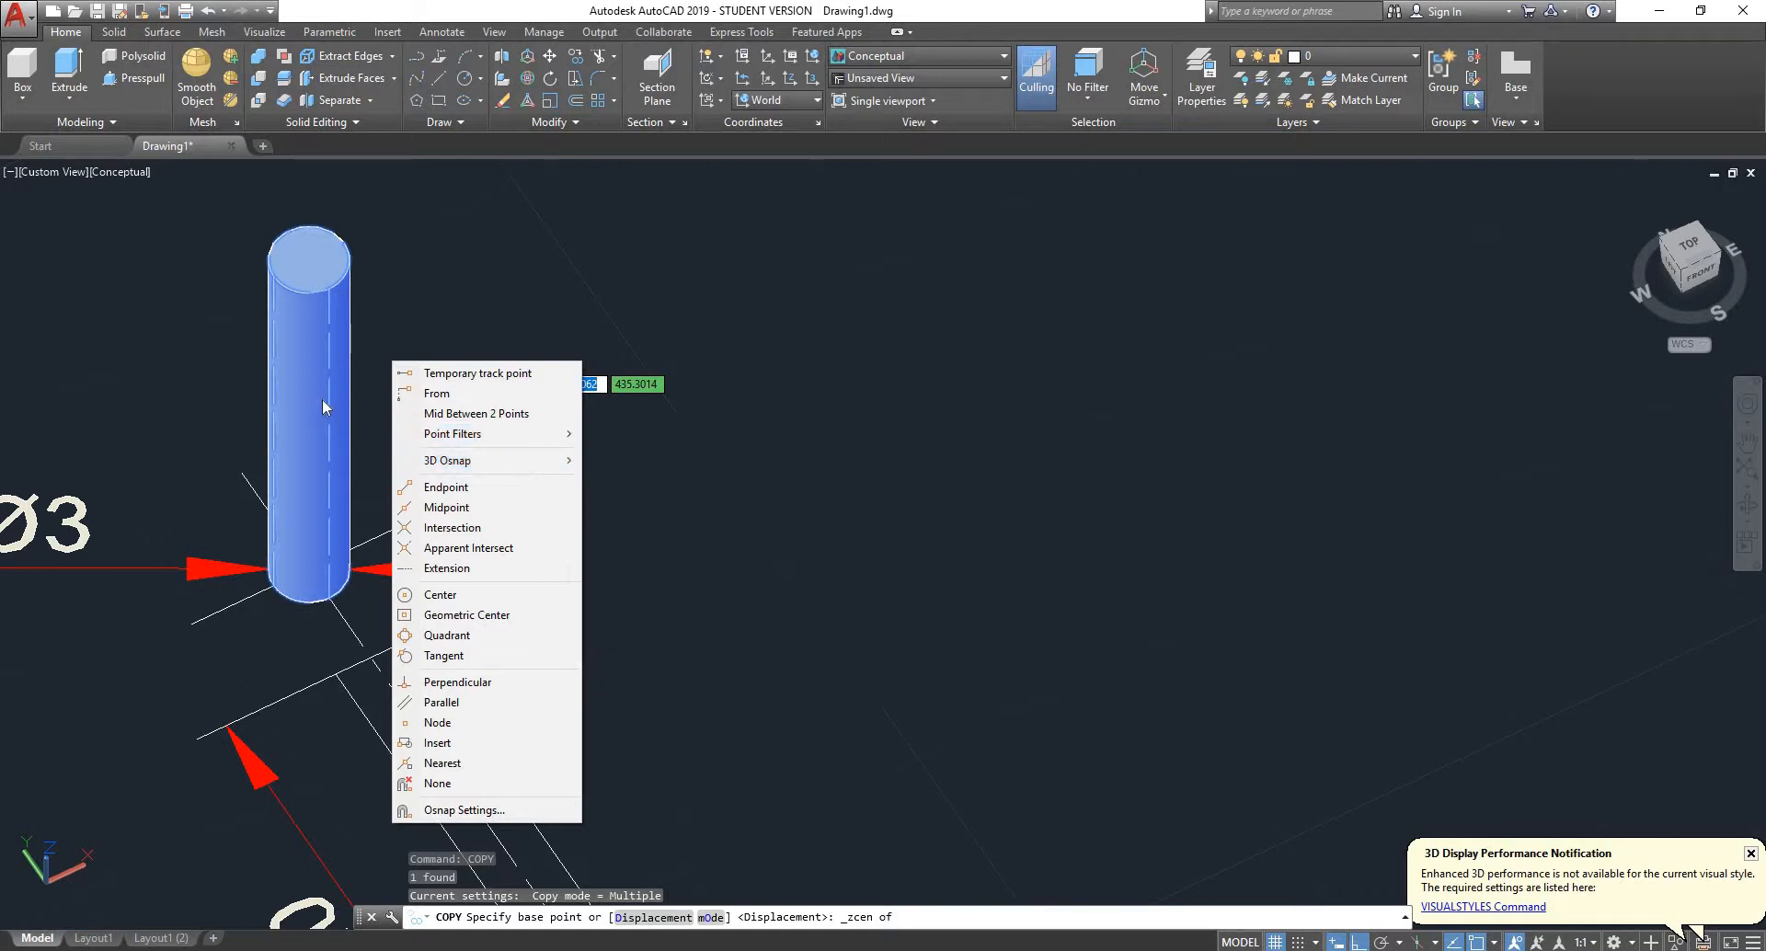
left_click(367, 383)
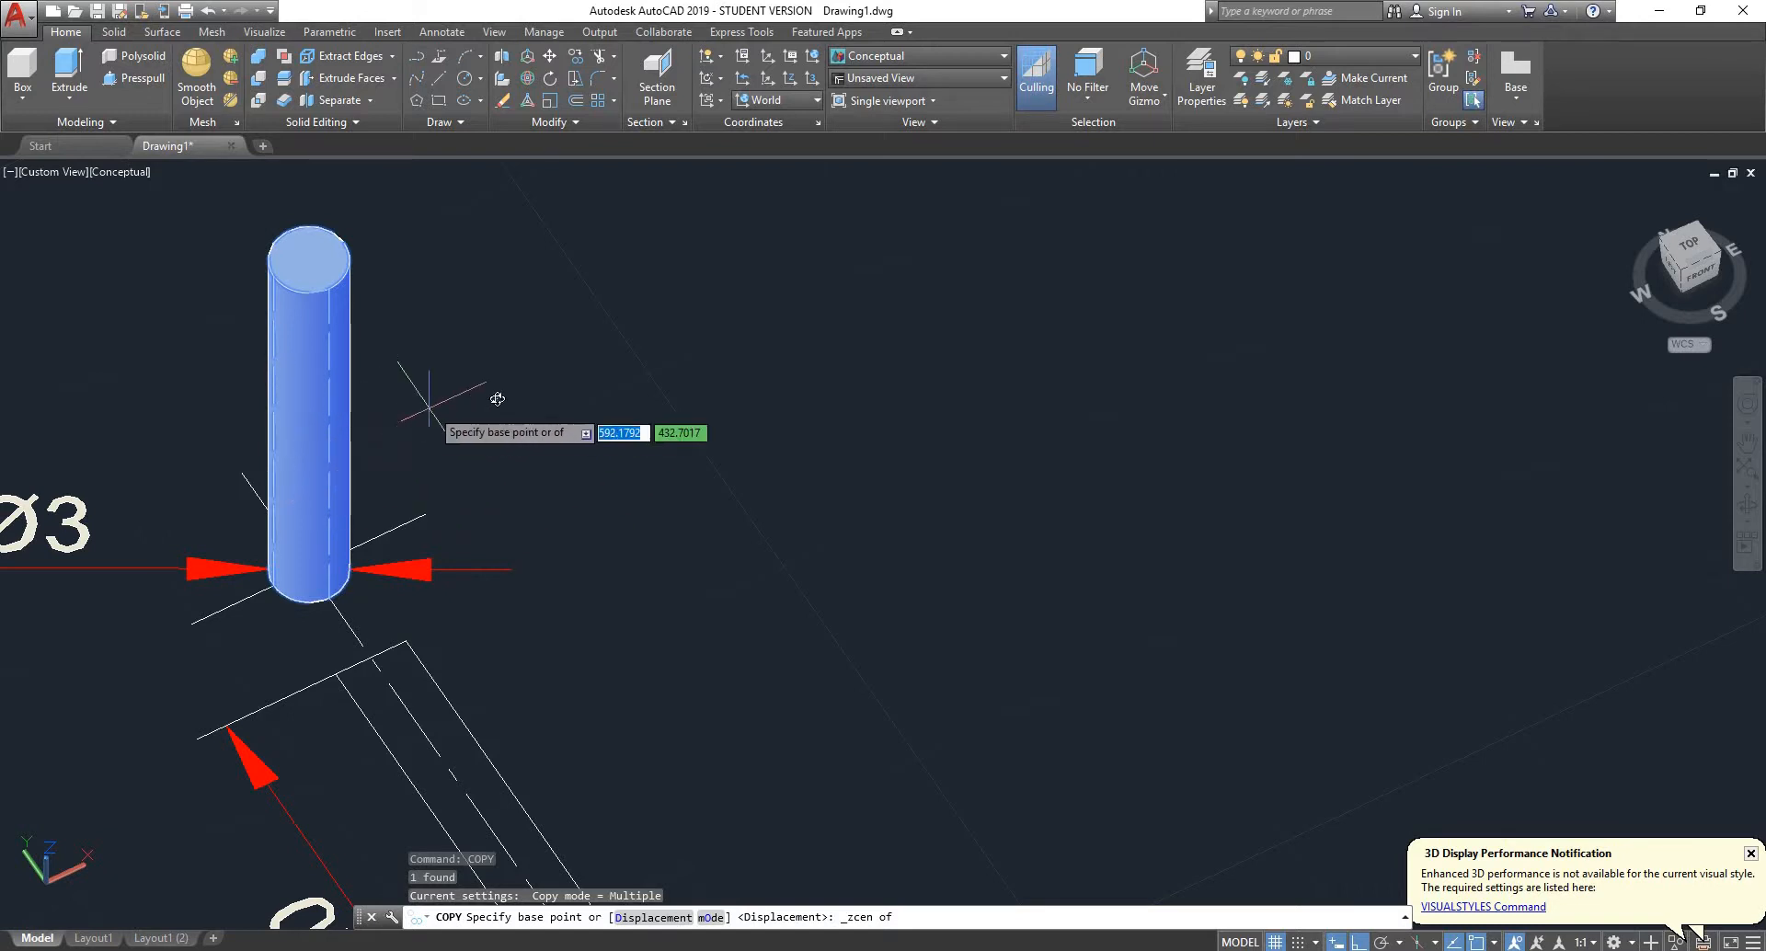
middle_click_drag(394, 382, 408, 311, "shift")
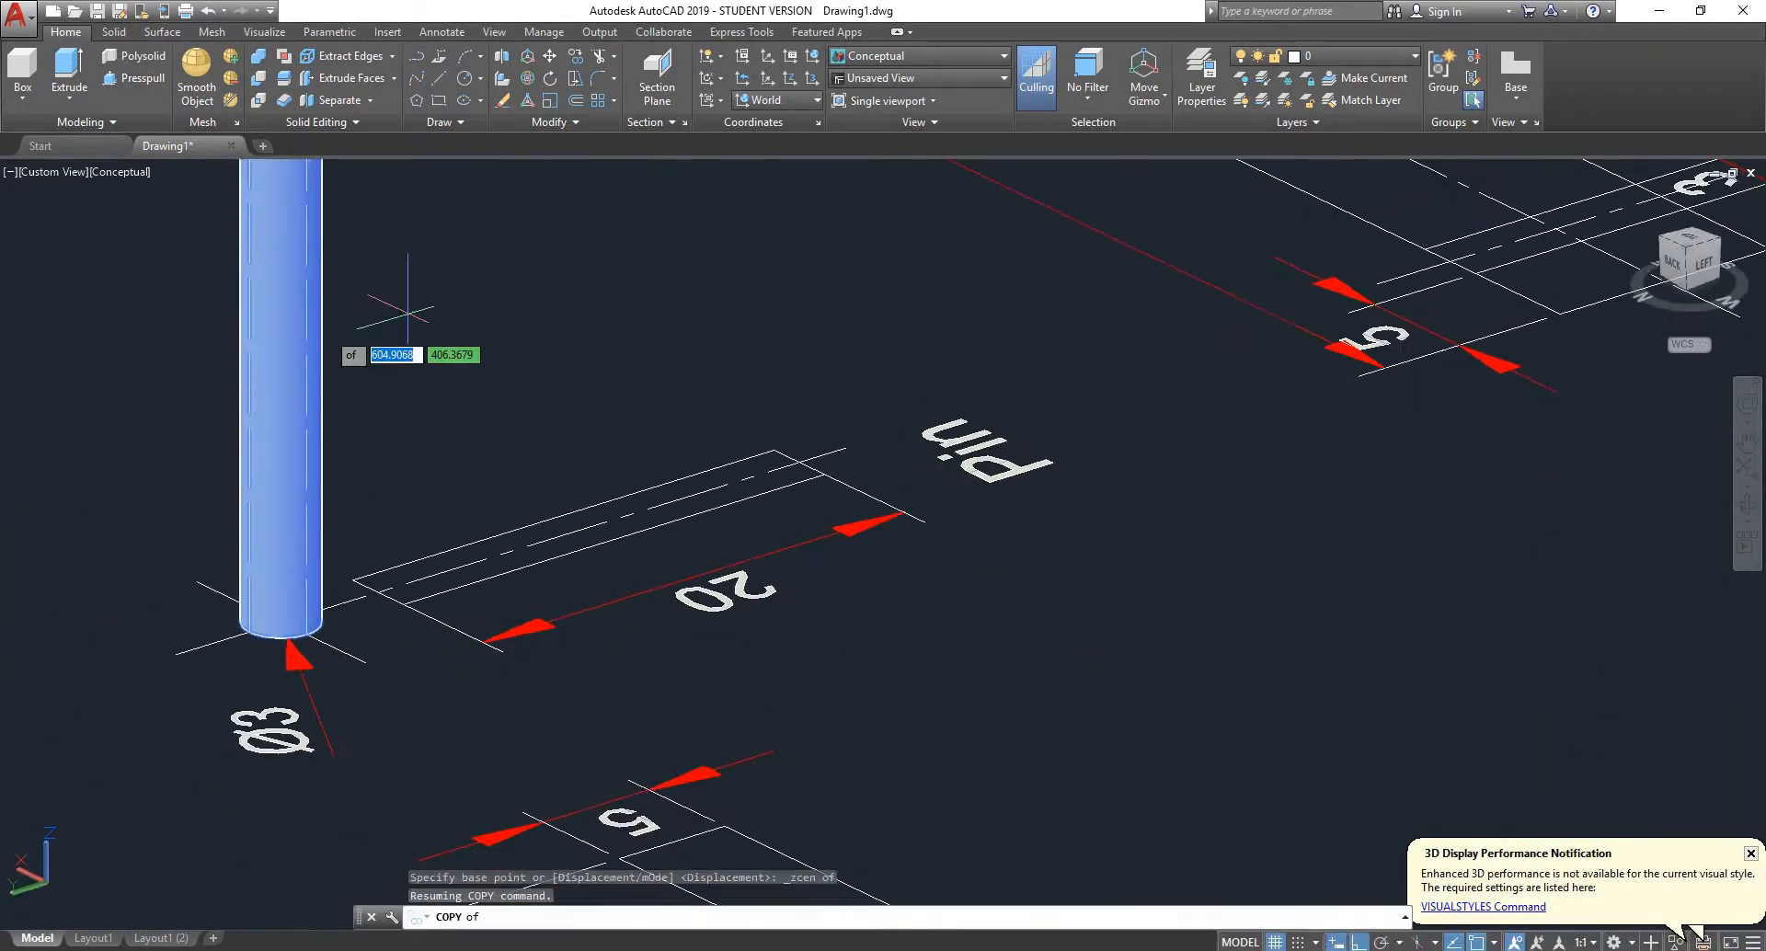
left_click(280, 373)
- Place the pin copy at the centre of the spindle cylinder's end face and finish the copy
scroll(278, 373, "down", 6)
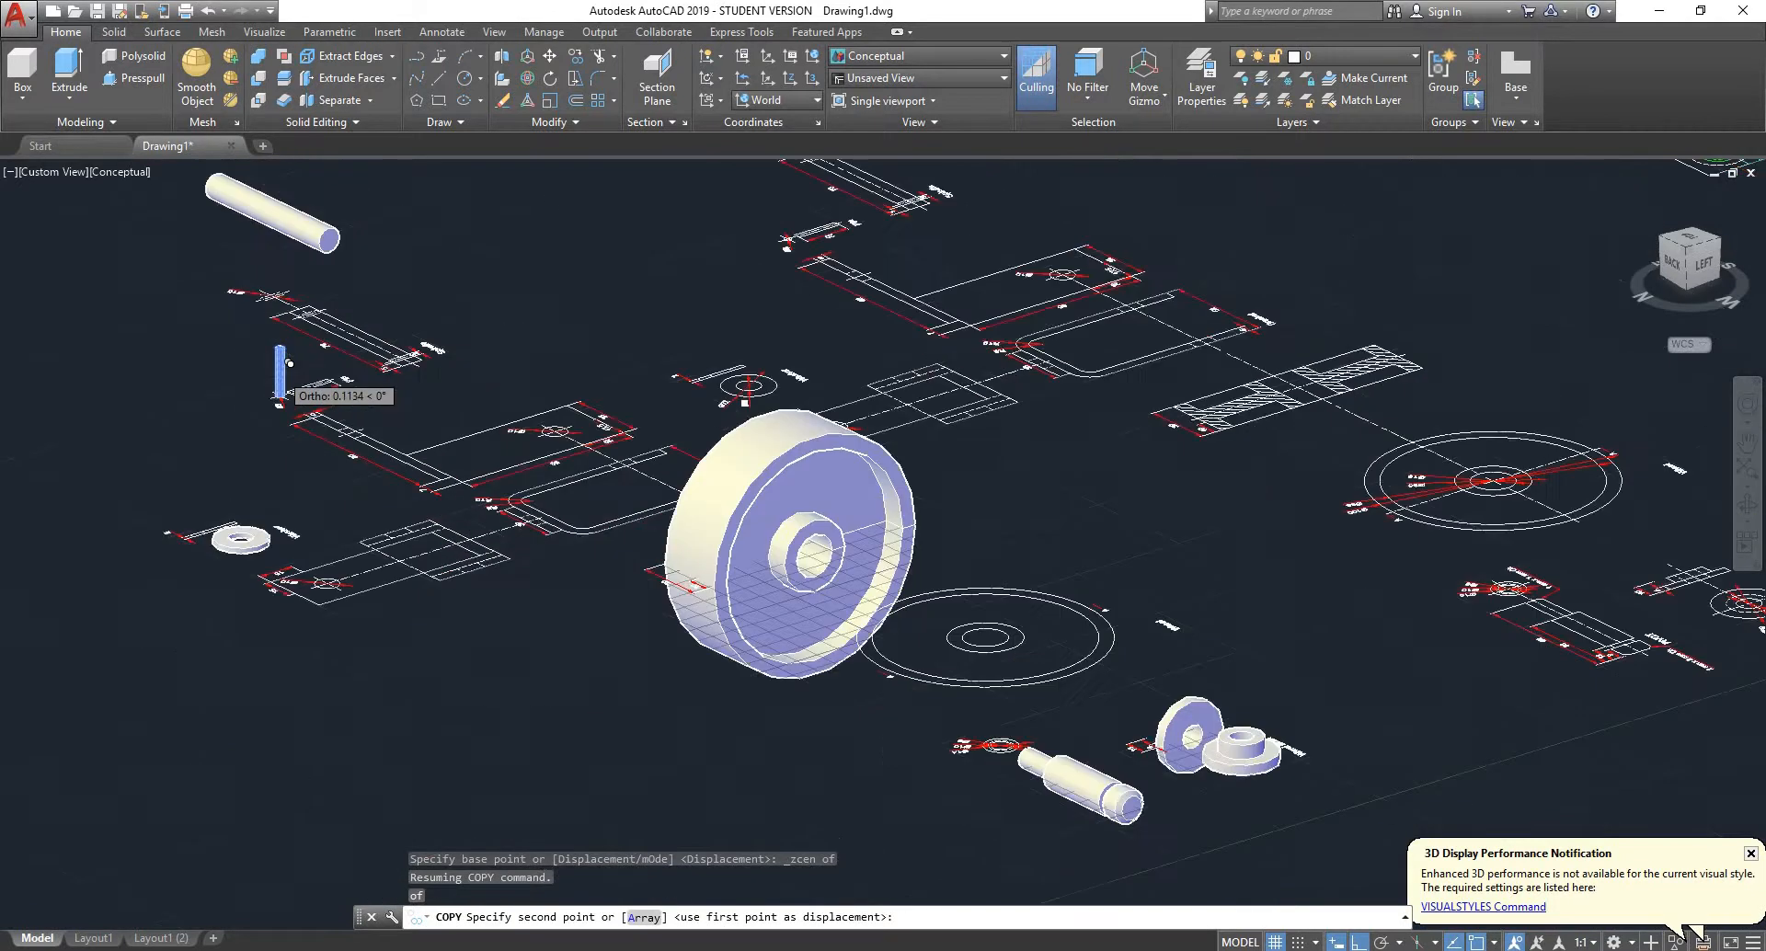
scroll(281, 321, "up", 3)
scroll(269, 327, "up", 3)
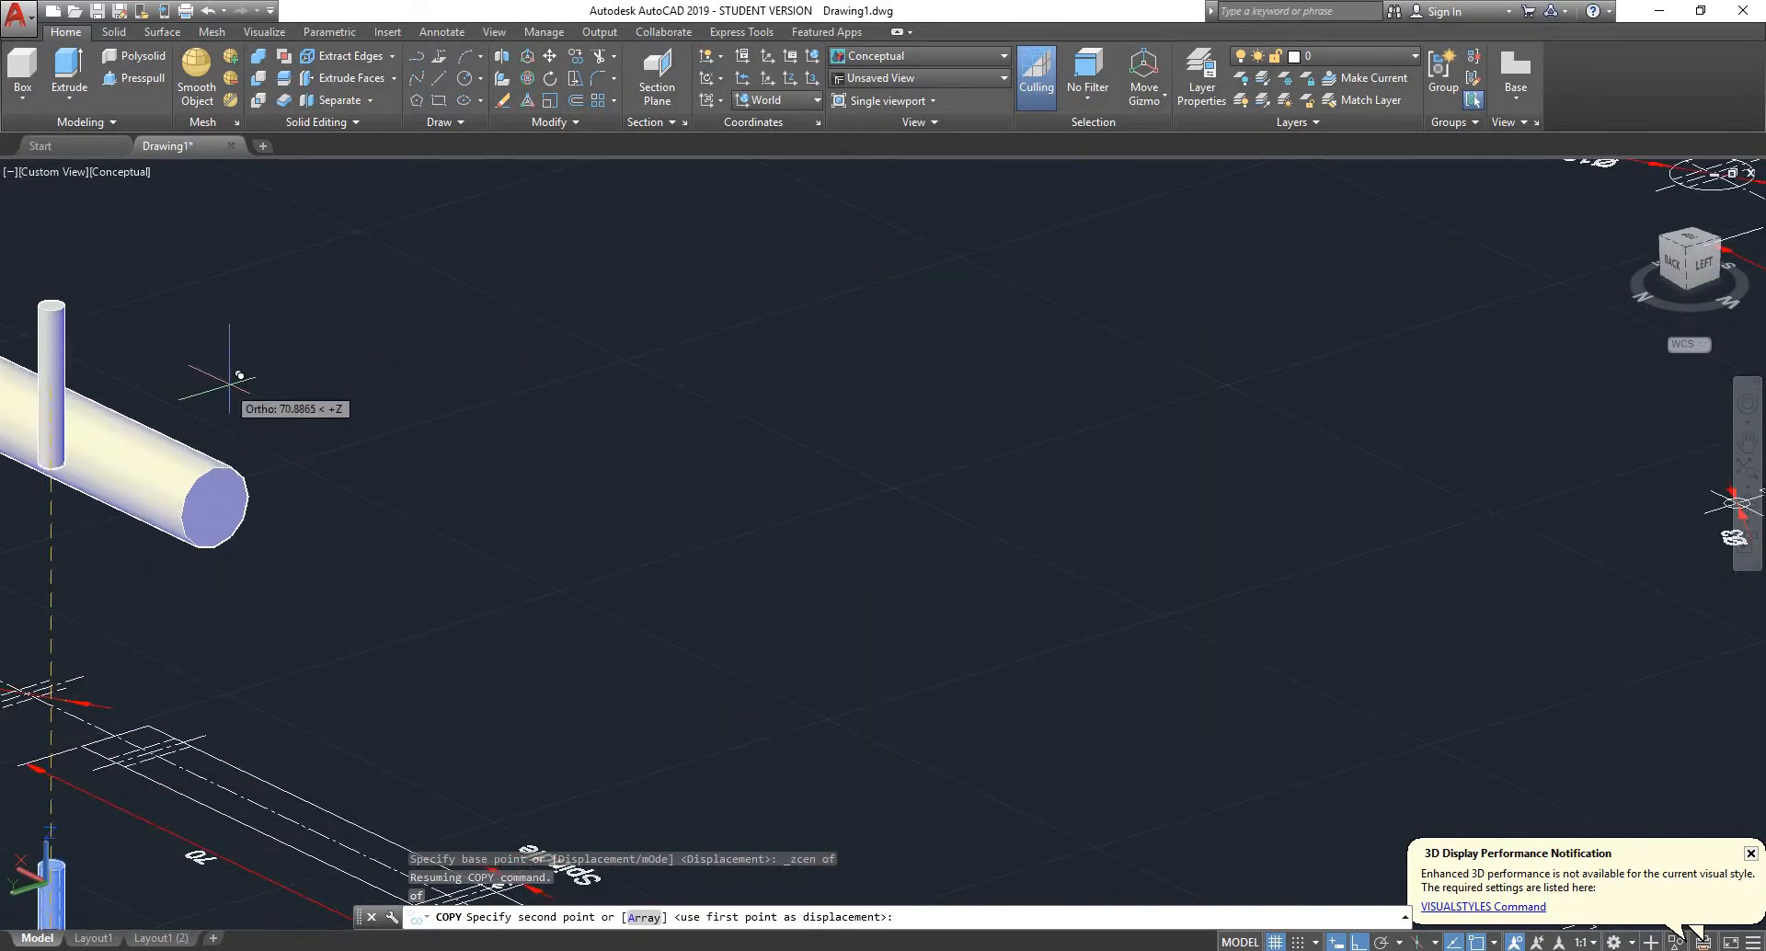
right_click(274, 384, "shift")
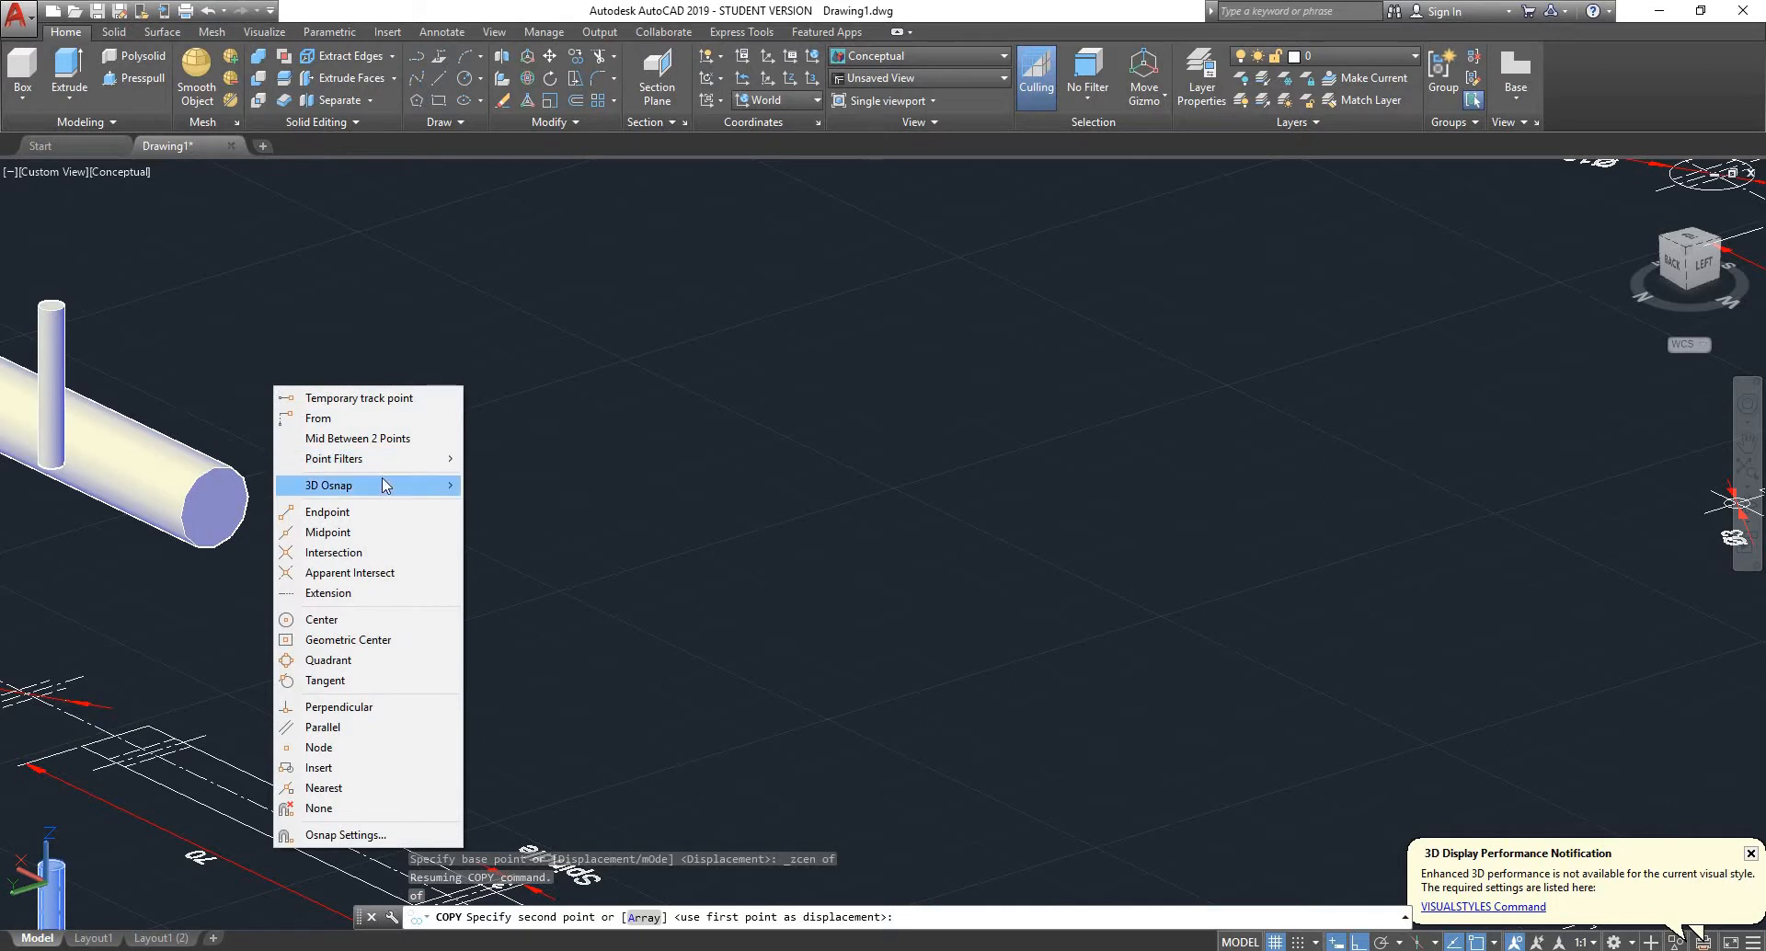
mouse_move(418, 488)
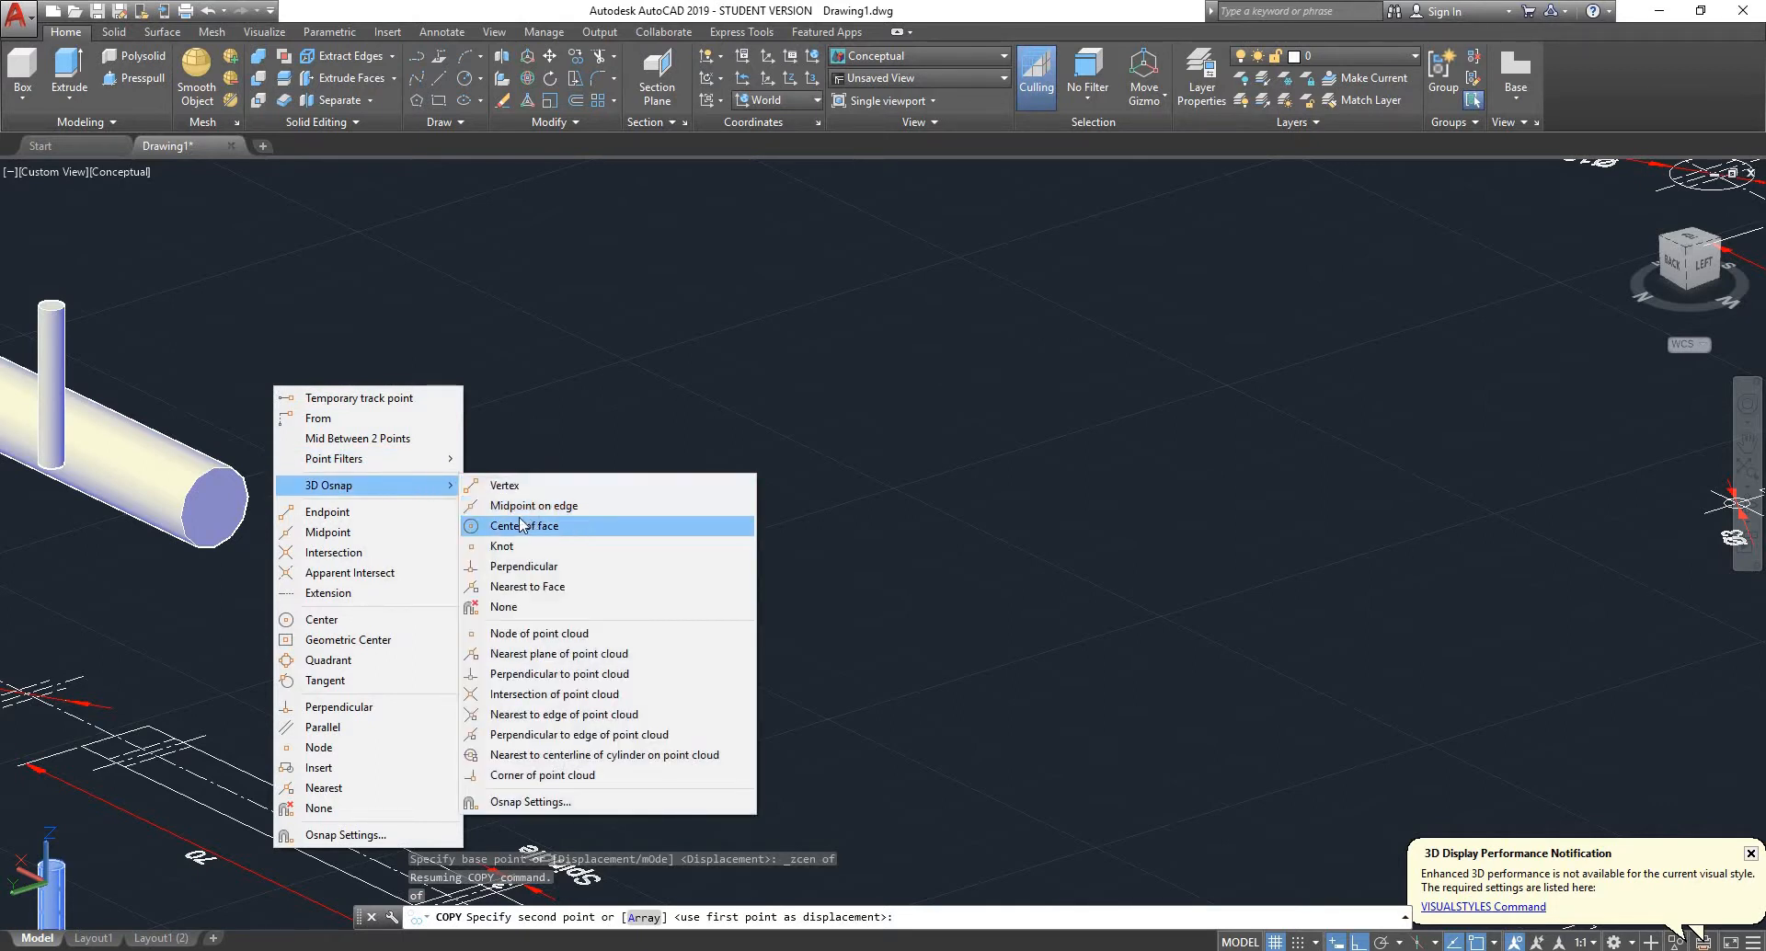
left_click(529, 526)
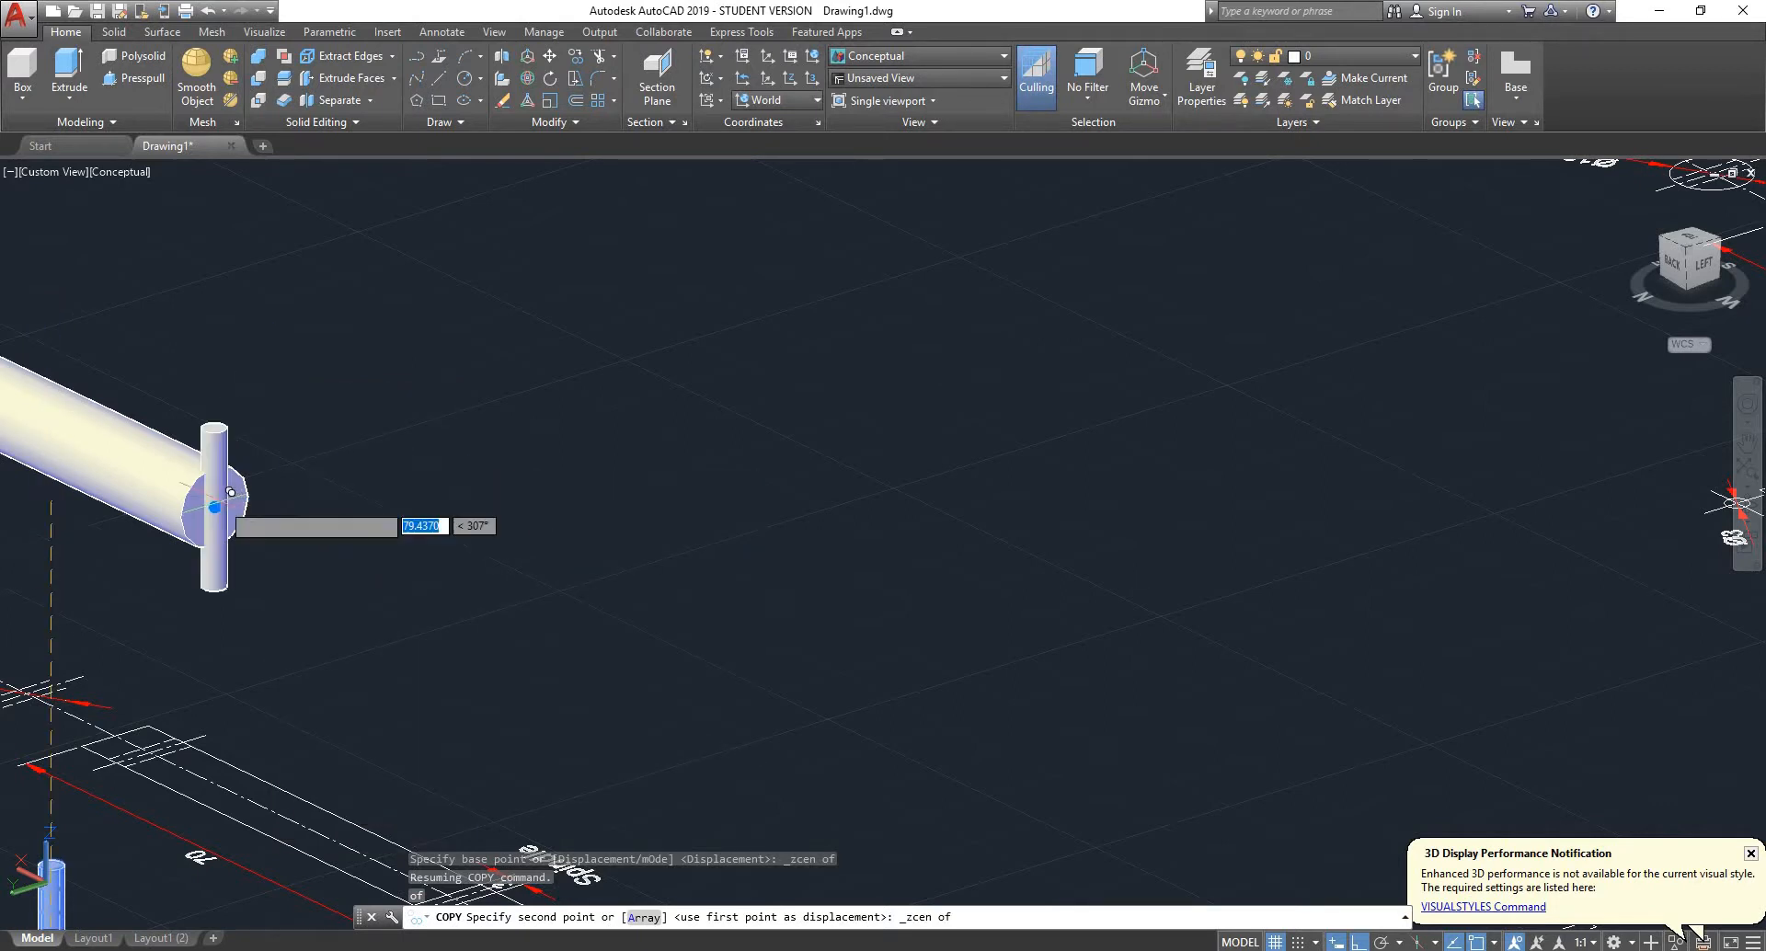
left_click(223, 497)
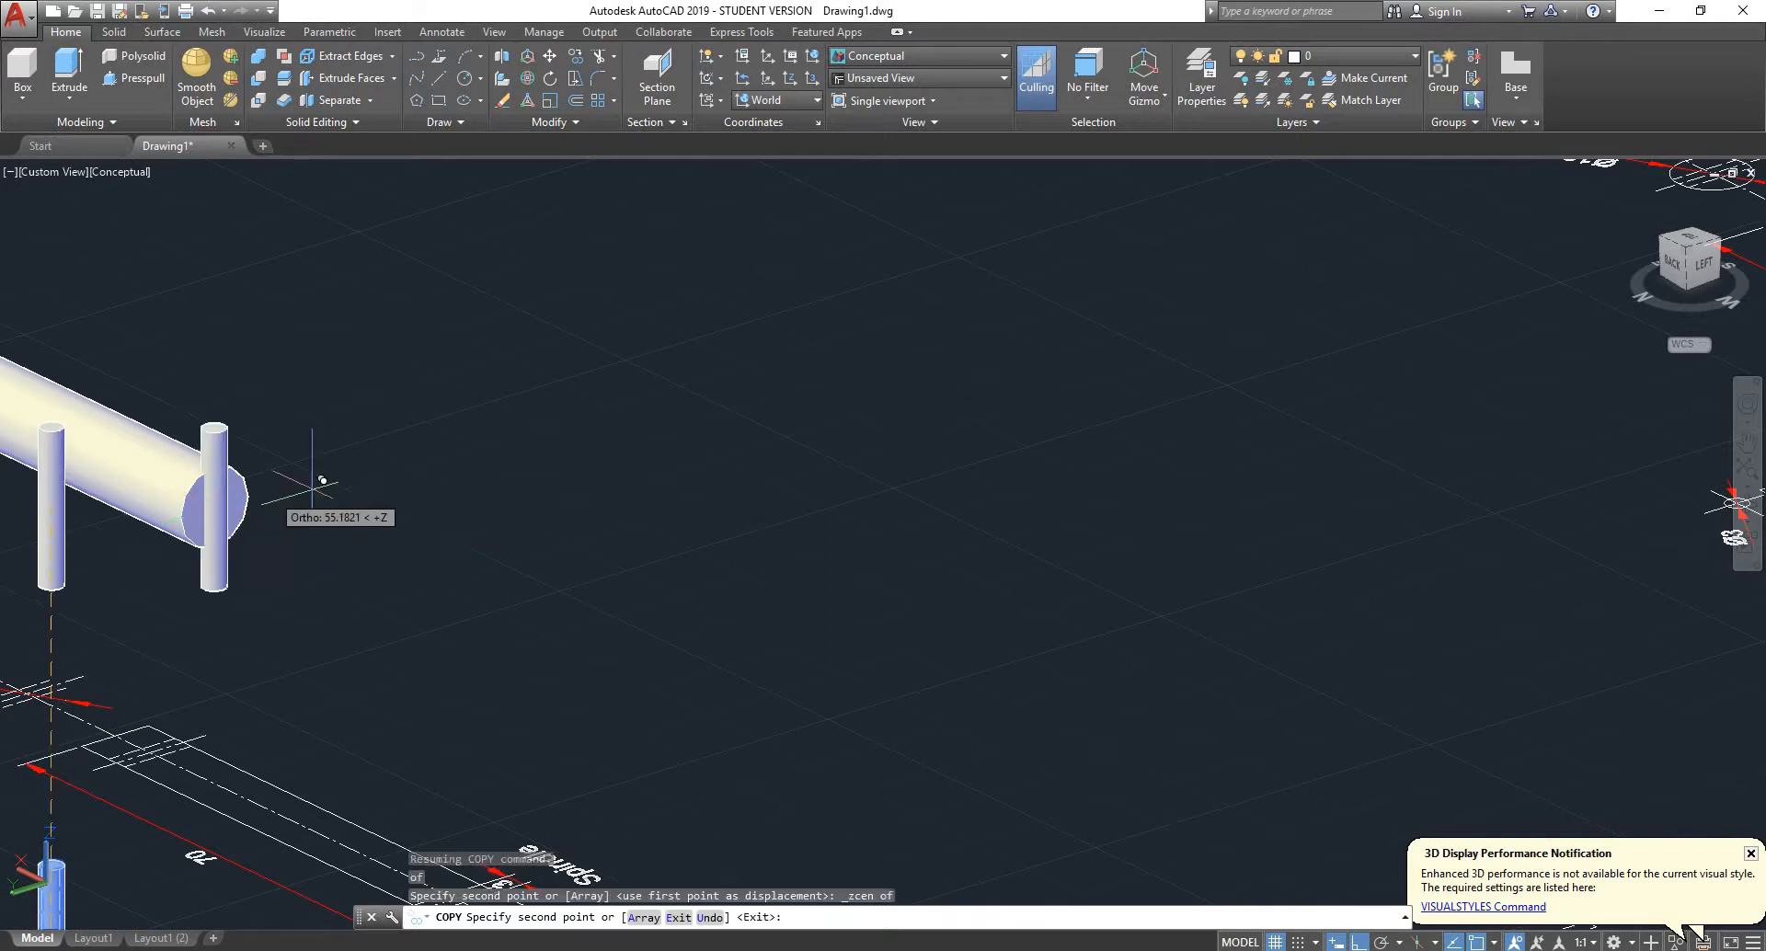
key("Escape")
scroll(374, 473, "down", 2)
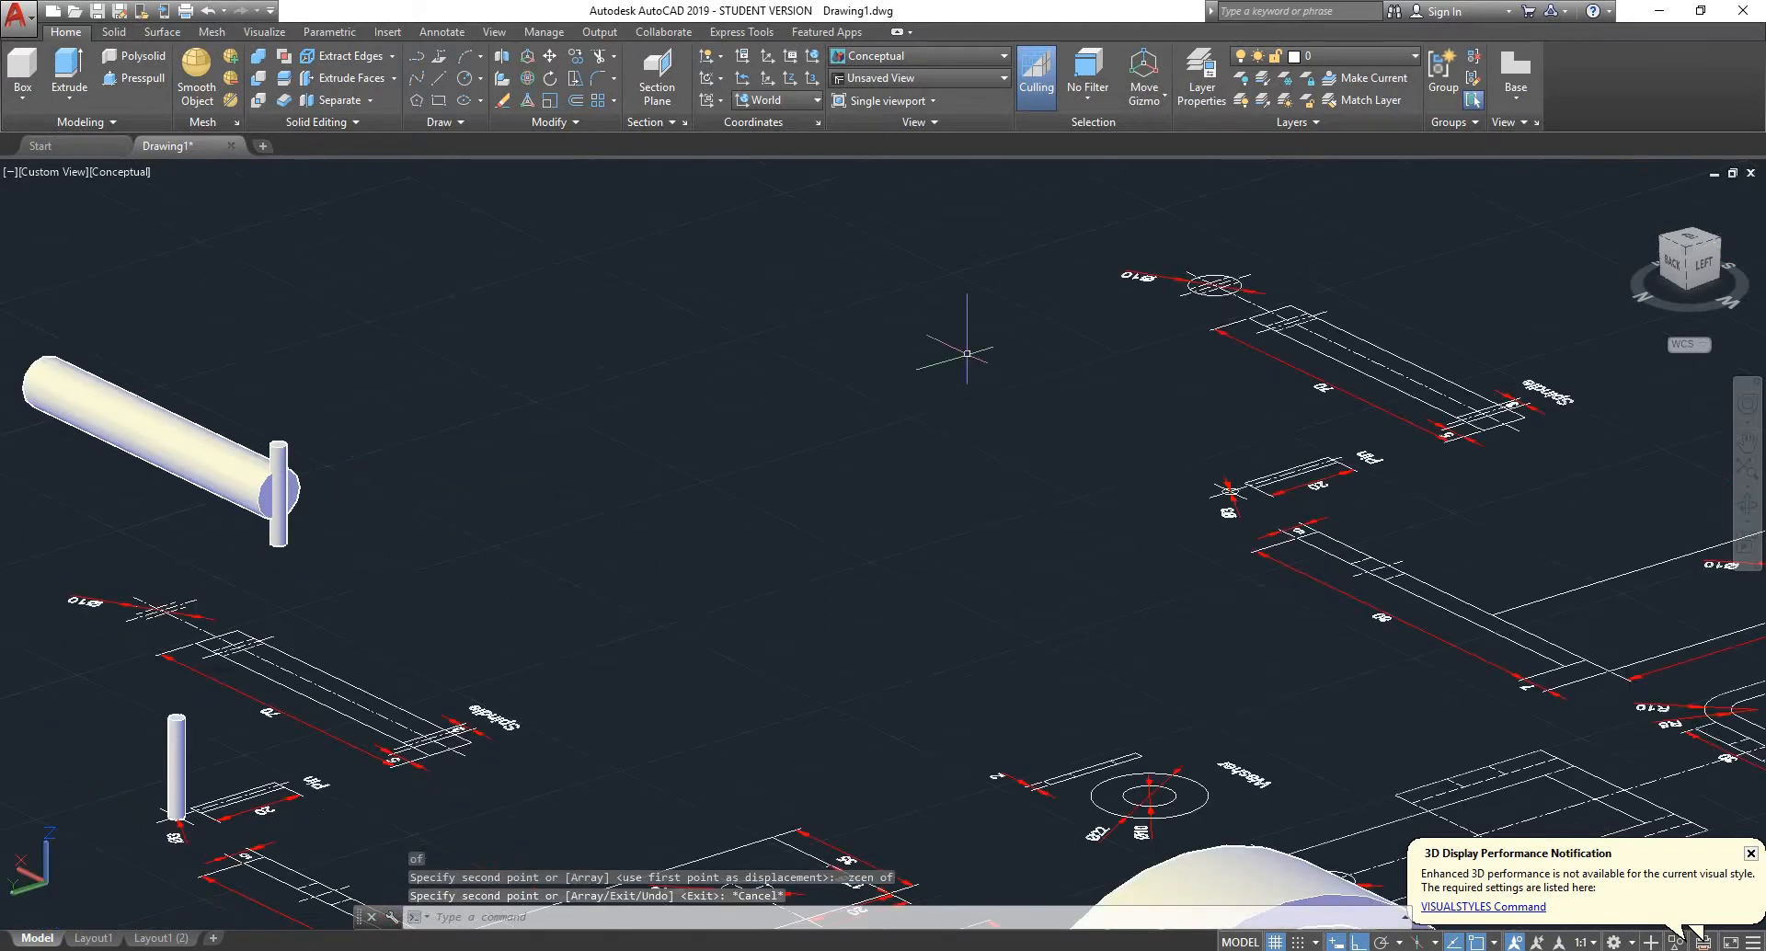
- Examine the pin copy on the spindle and the drawing's hole-position dimensions in the top view with north up
left_click(1696, 241)
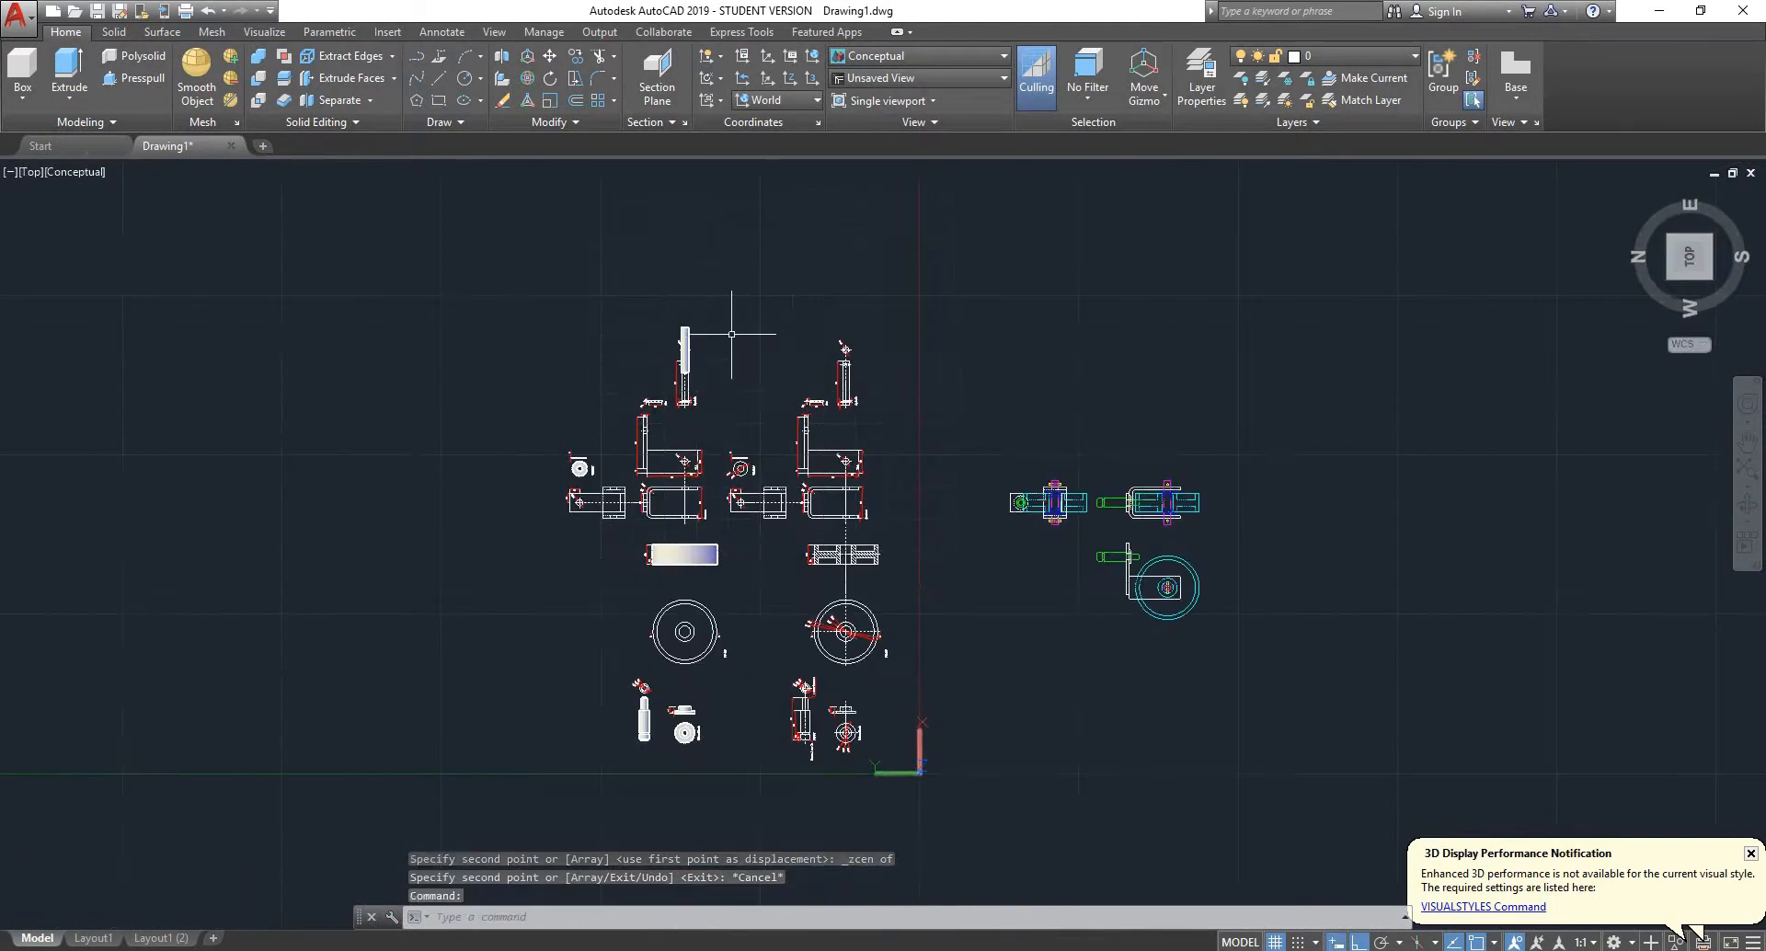
scroll(828, 322, "up", 4)
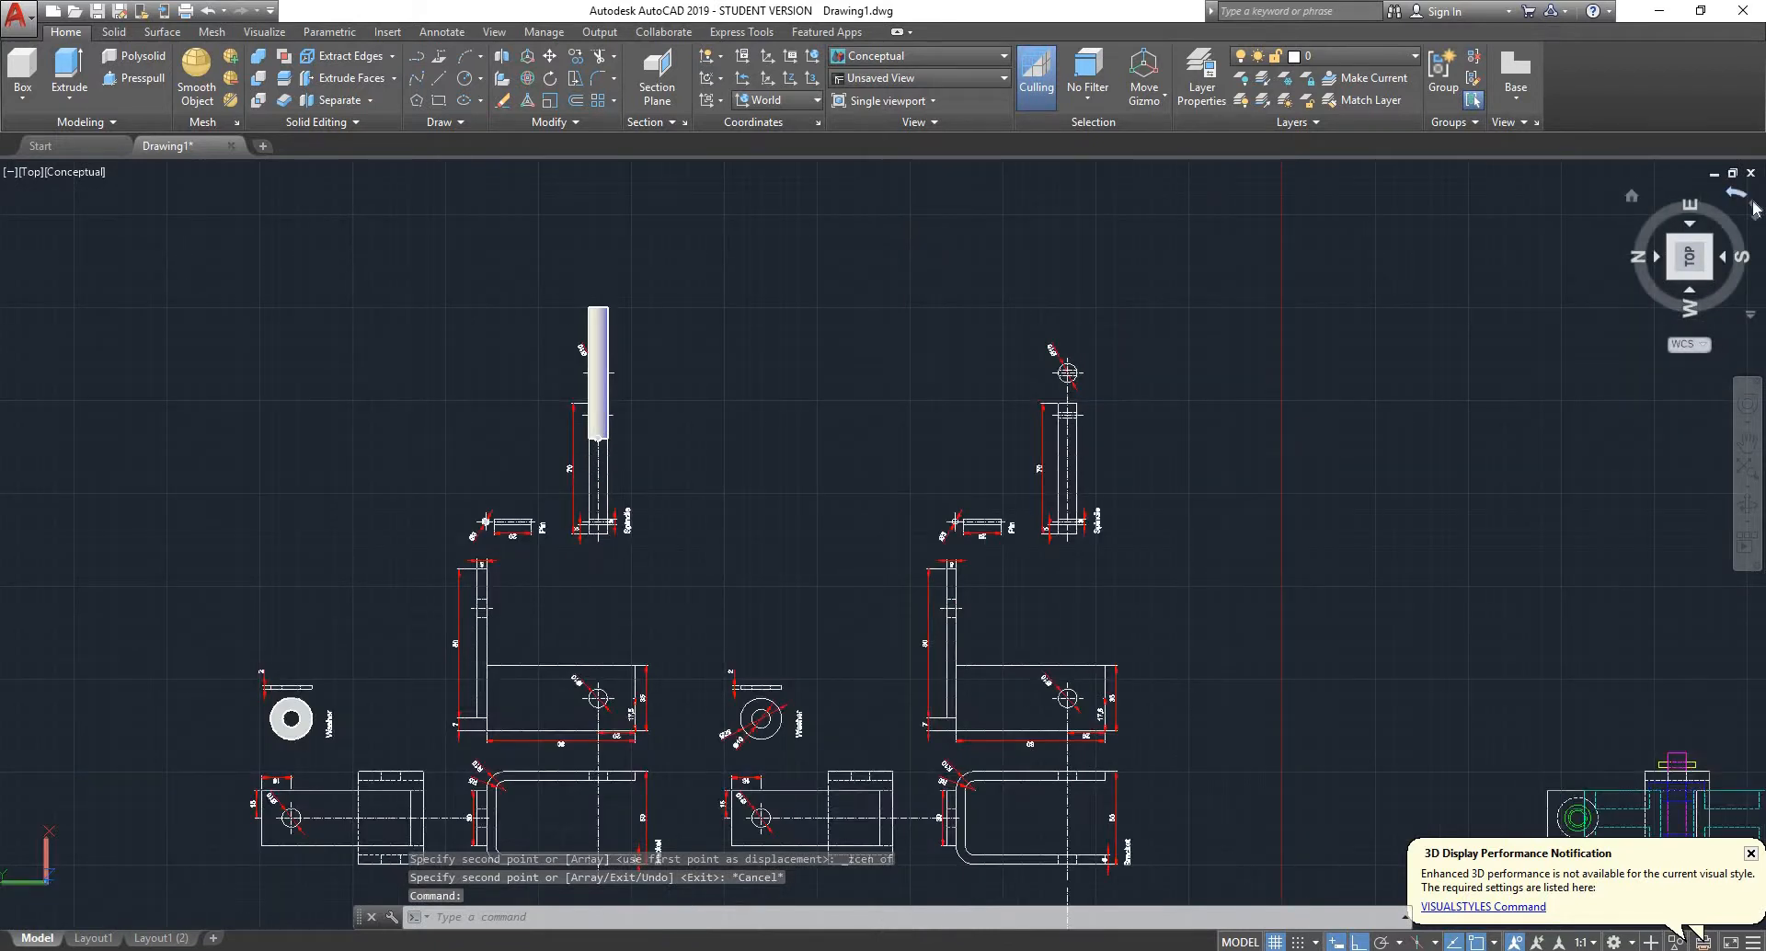
left_click(1754, 208)
scroll(1120, 355, "up", 6)
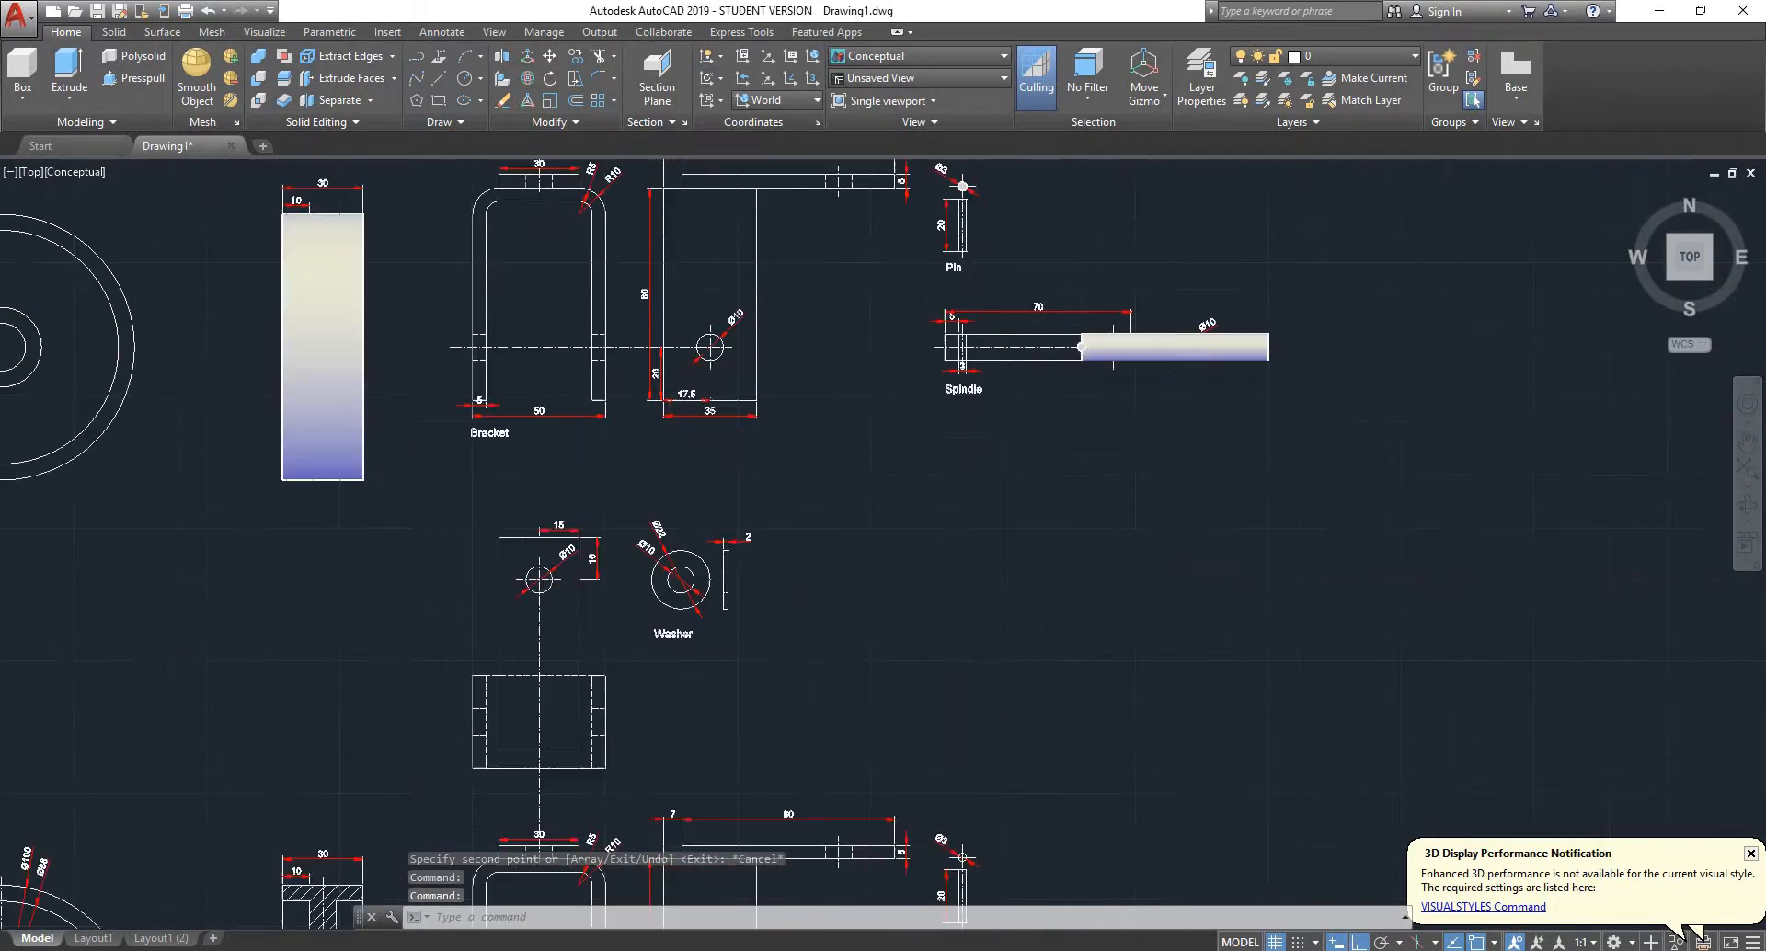
scroll(1043, 334, "up", 3)
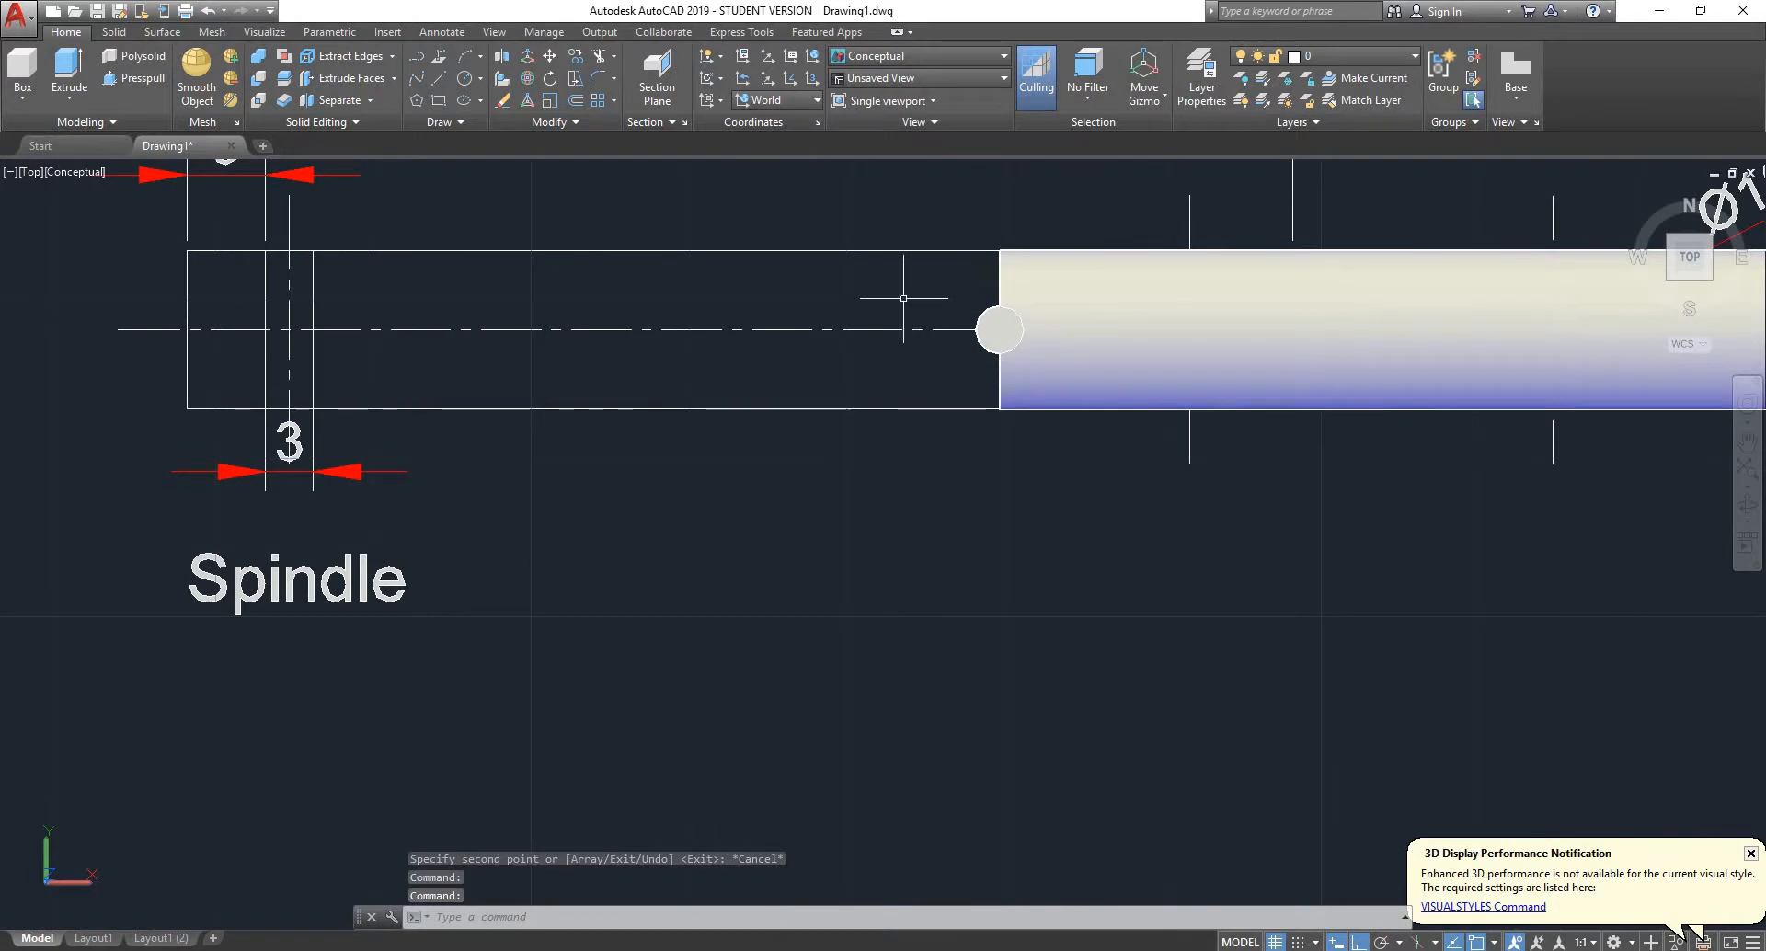
scroll(840, 295, "down", 2)
scroll(496, 351, "up", 1)
scroll(497, 352, "up", 1)
scroll(492, 276, "down", 3)
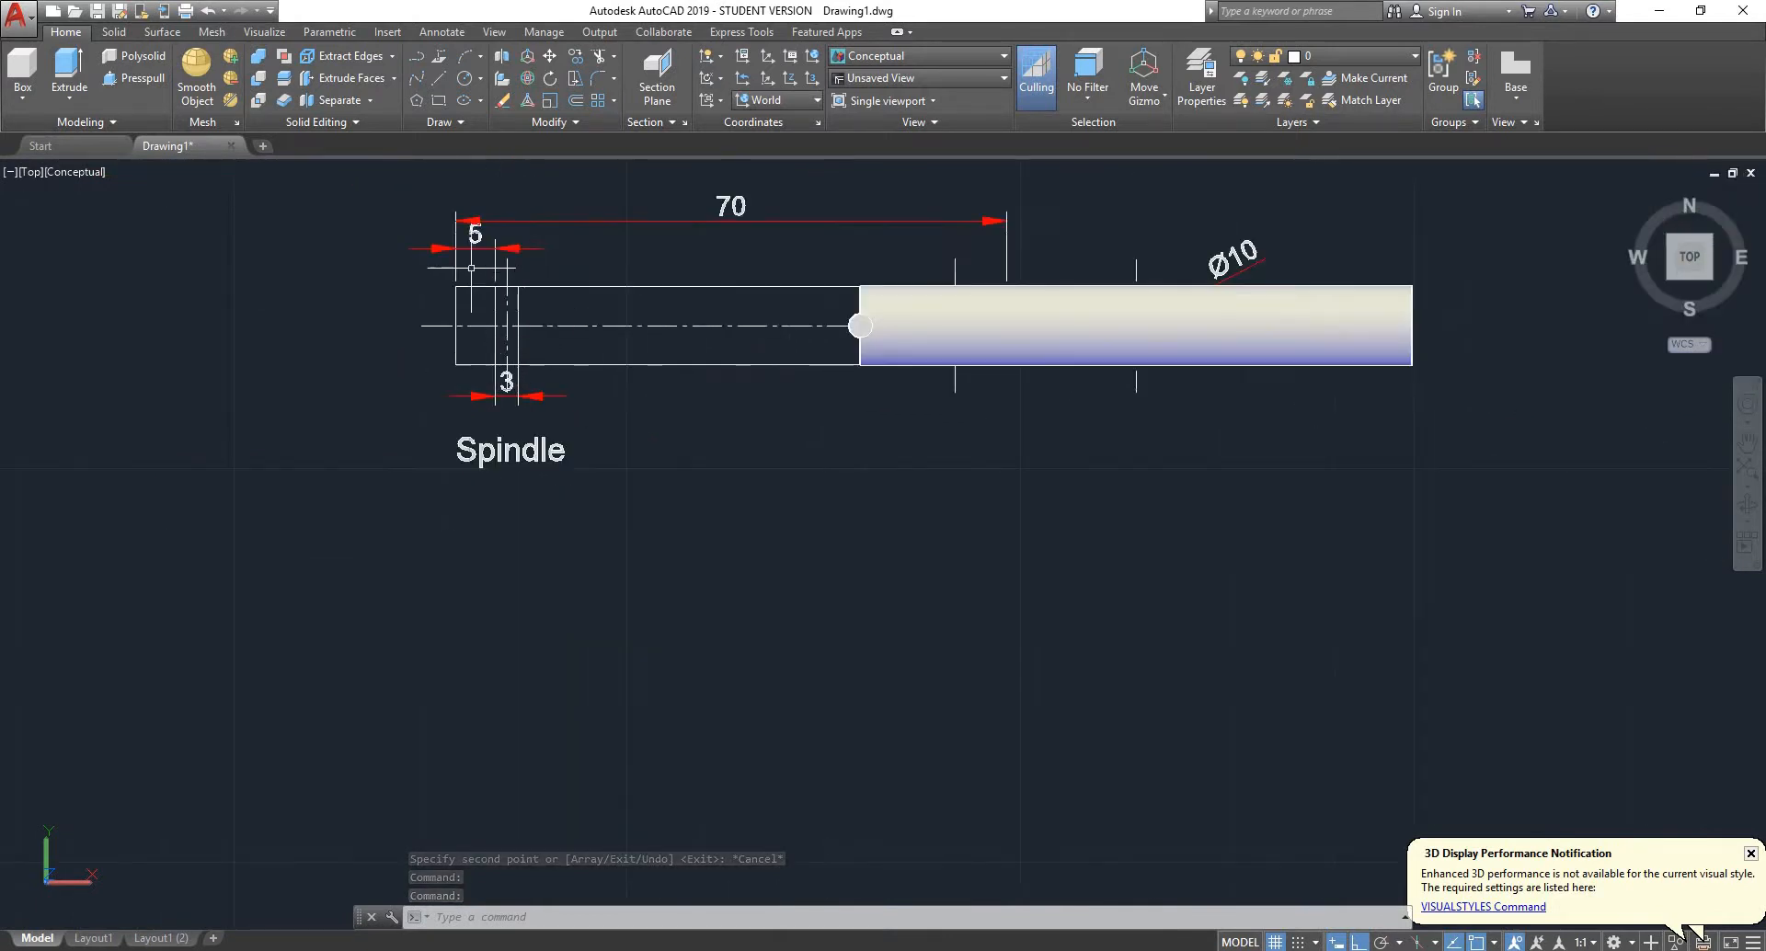
scroll(489, 210, "up", 3)
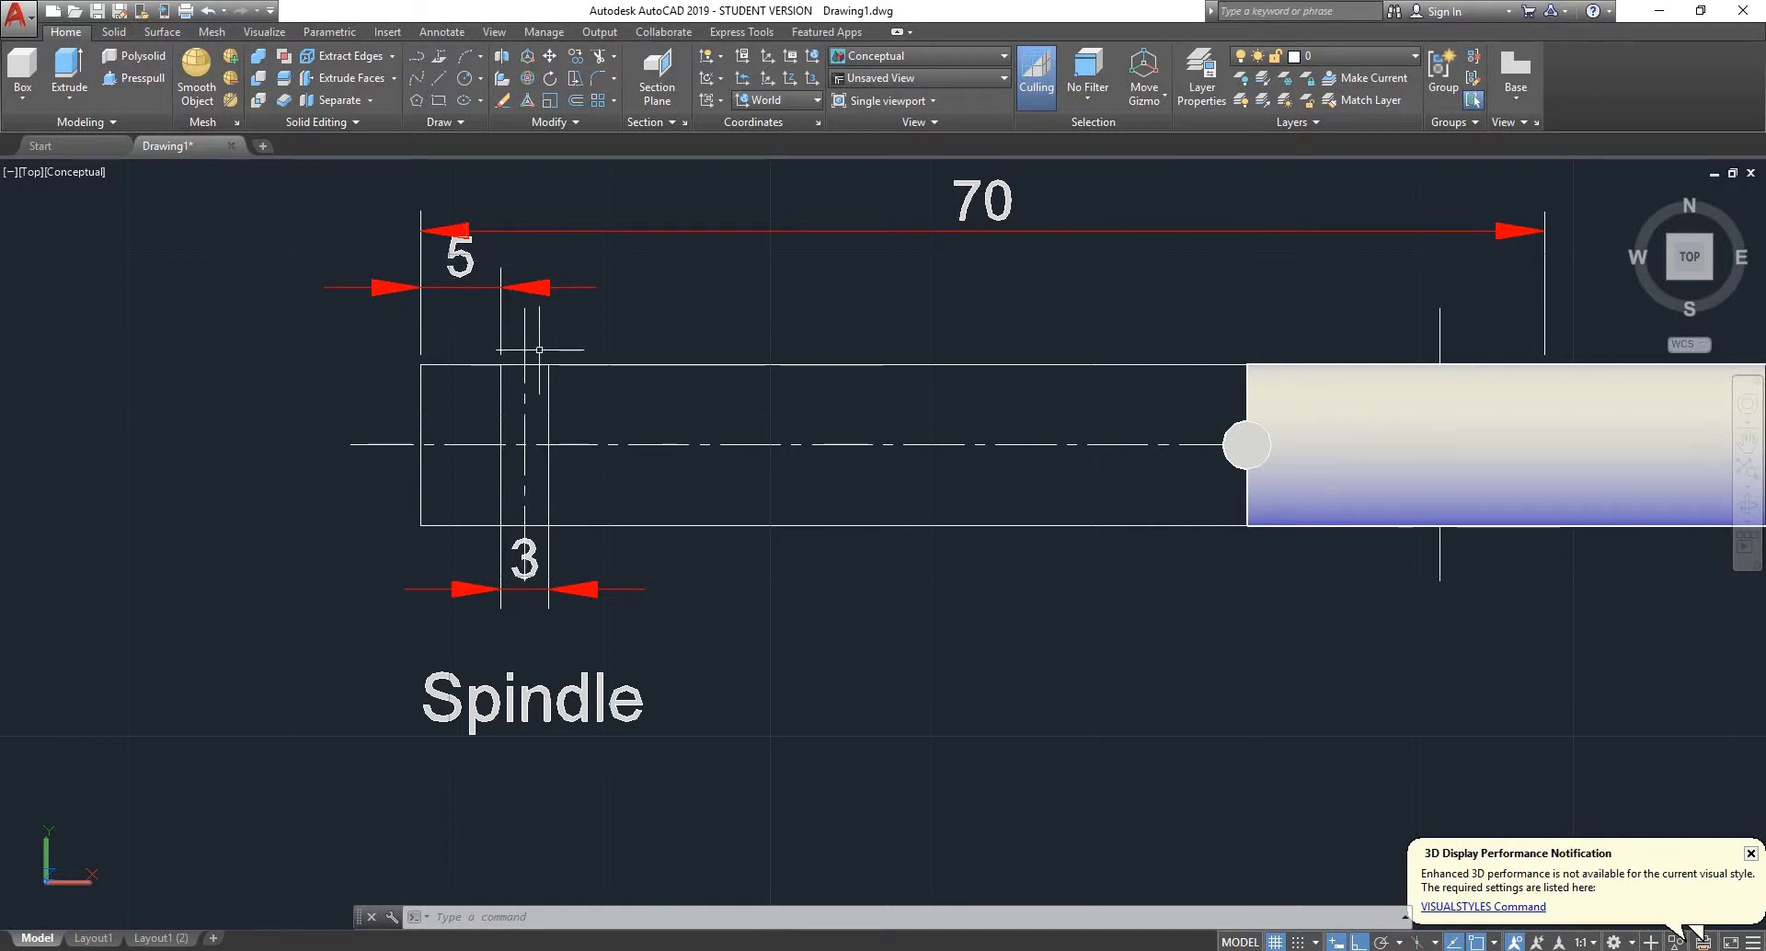
scroll(428, 326, "down", 3)
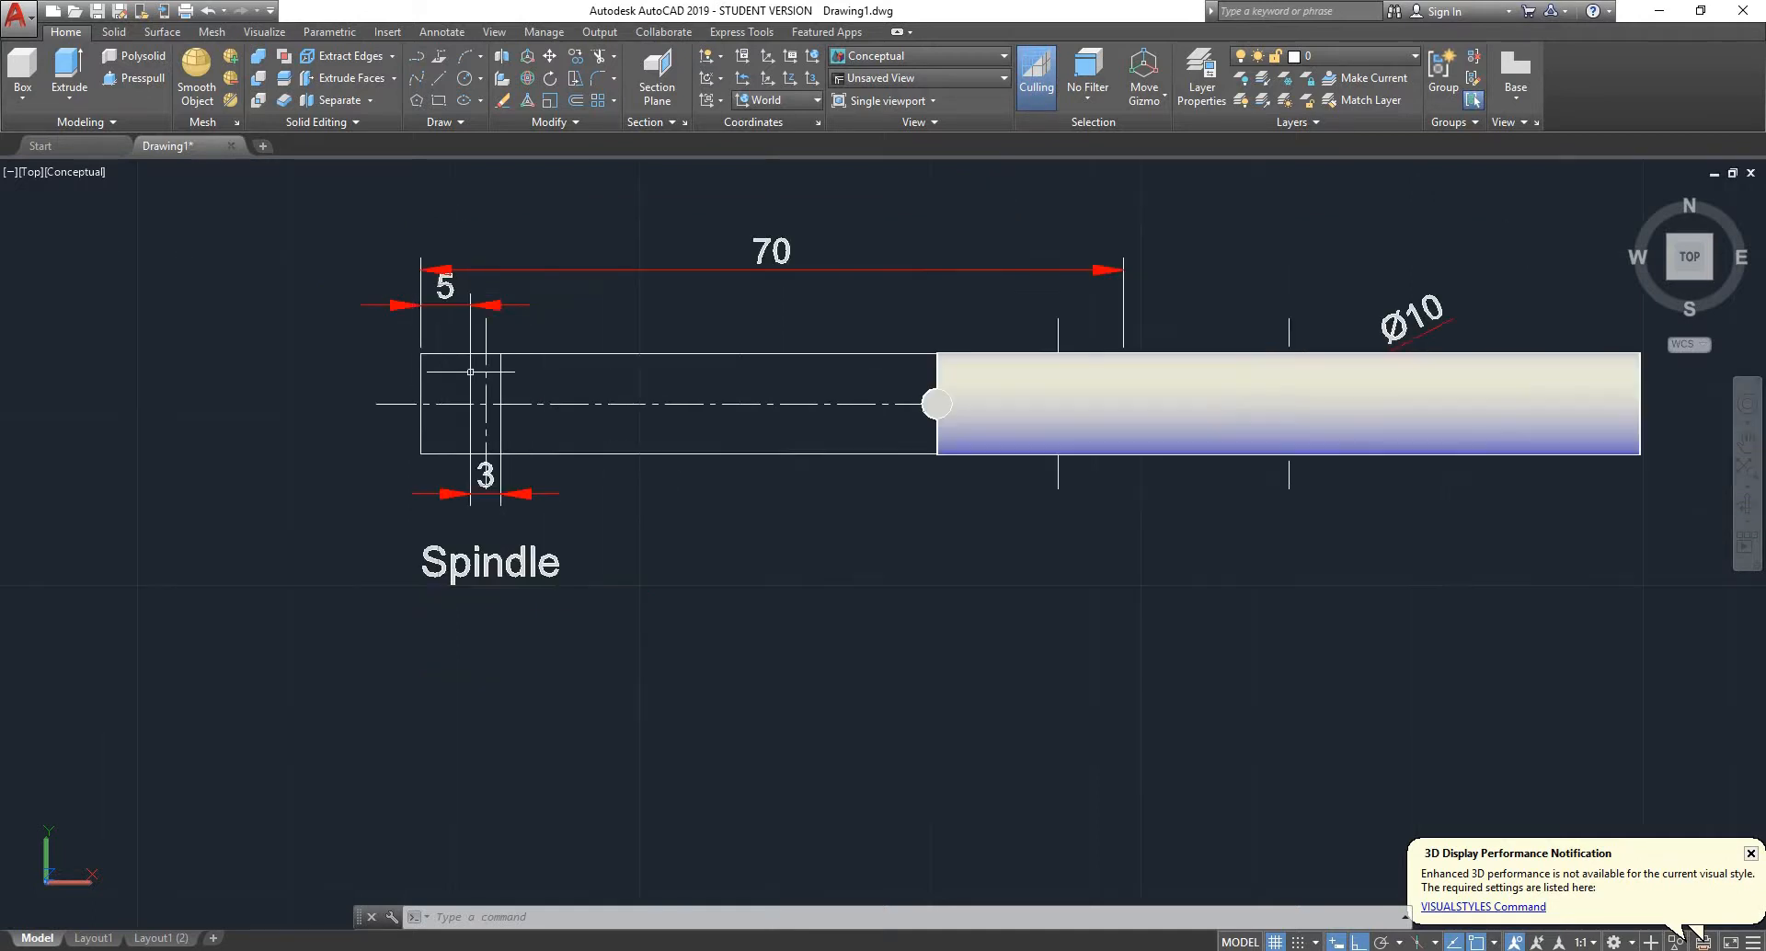
scroll(782, 396, "up", 5)
- Select the pin copy at the spindle cylinder's end face
left_click(782, 396)
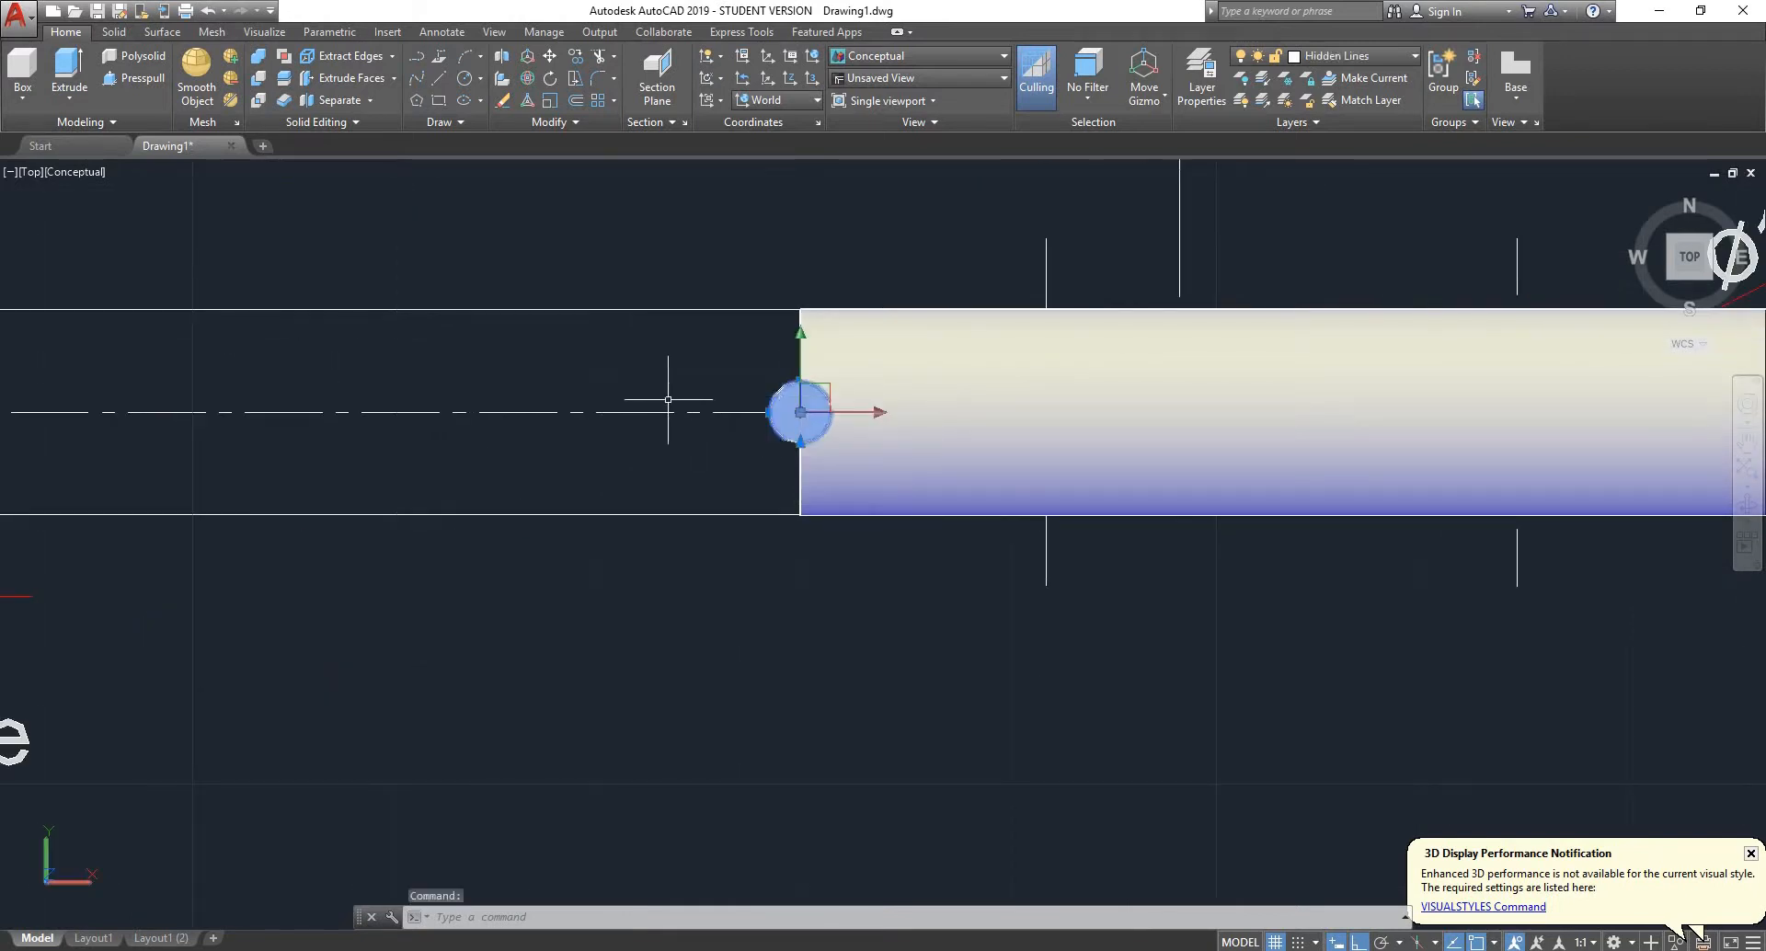
scroll(651, 481, "down", 2)
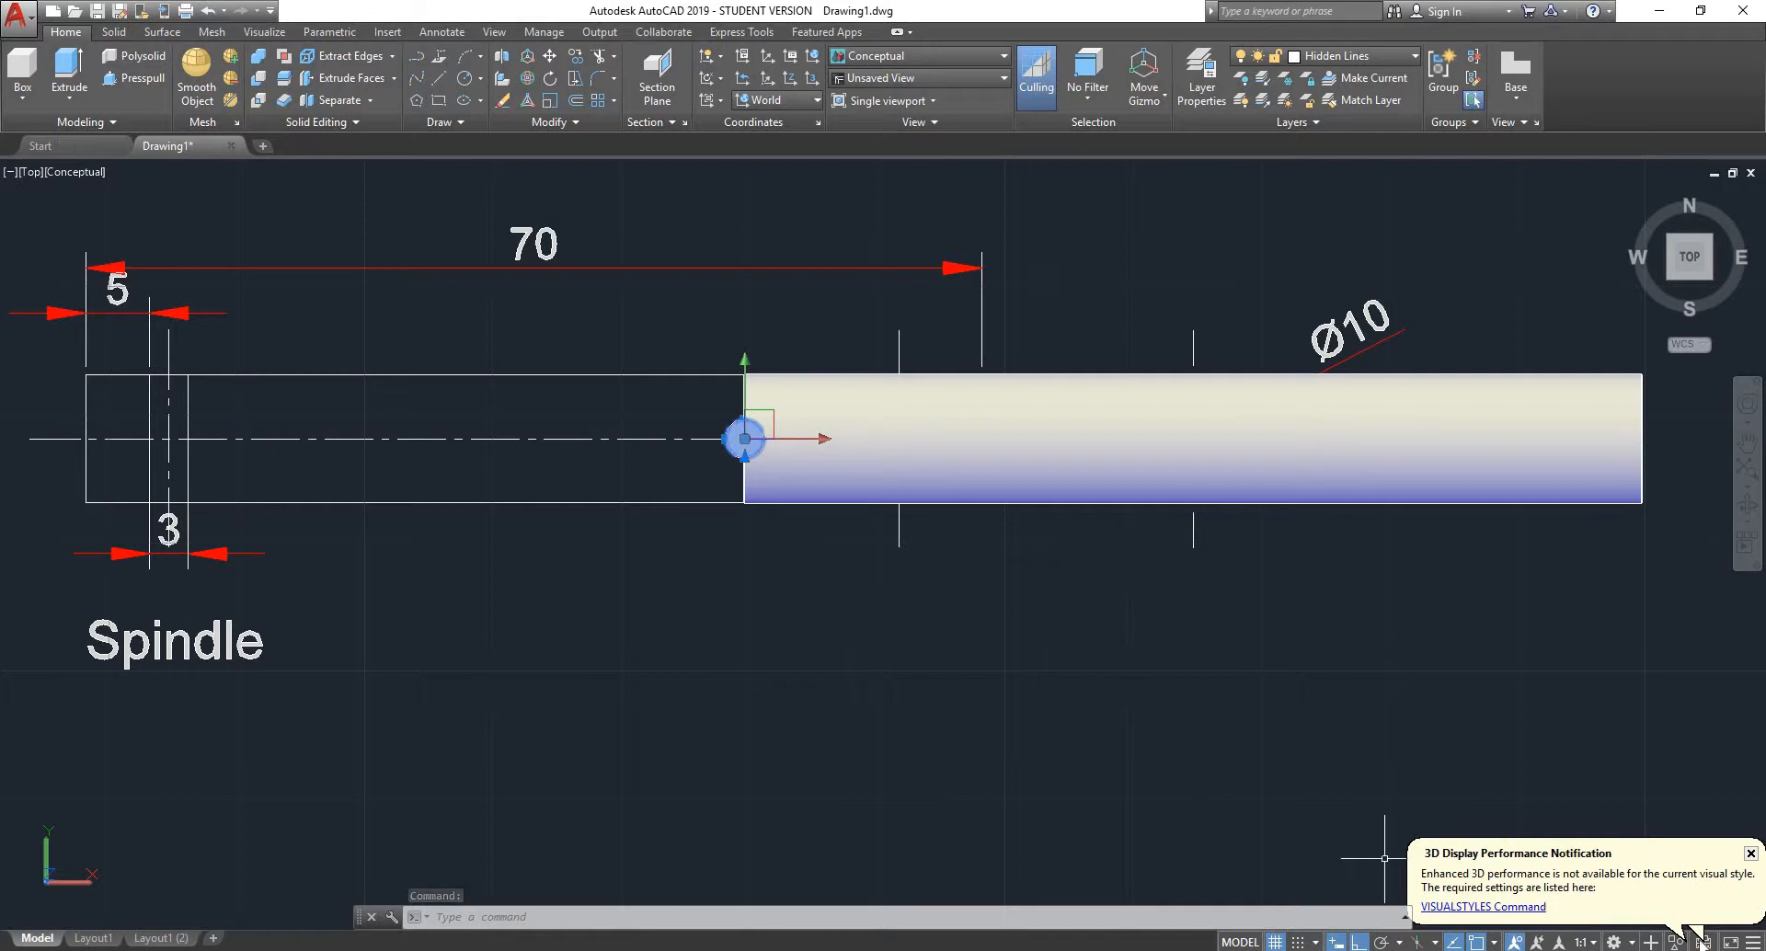
left_click(1753, 942)
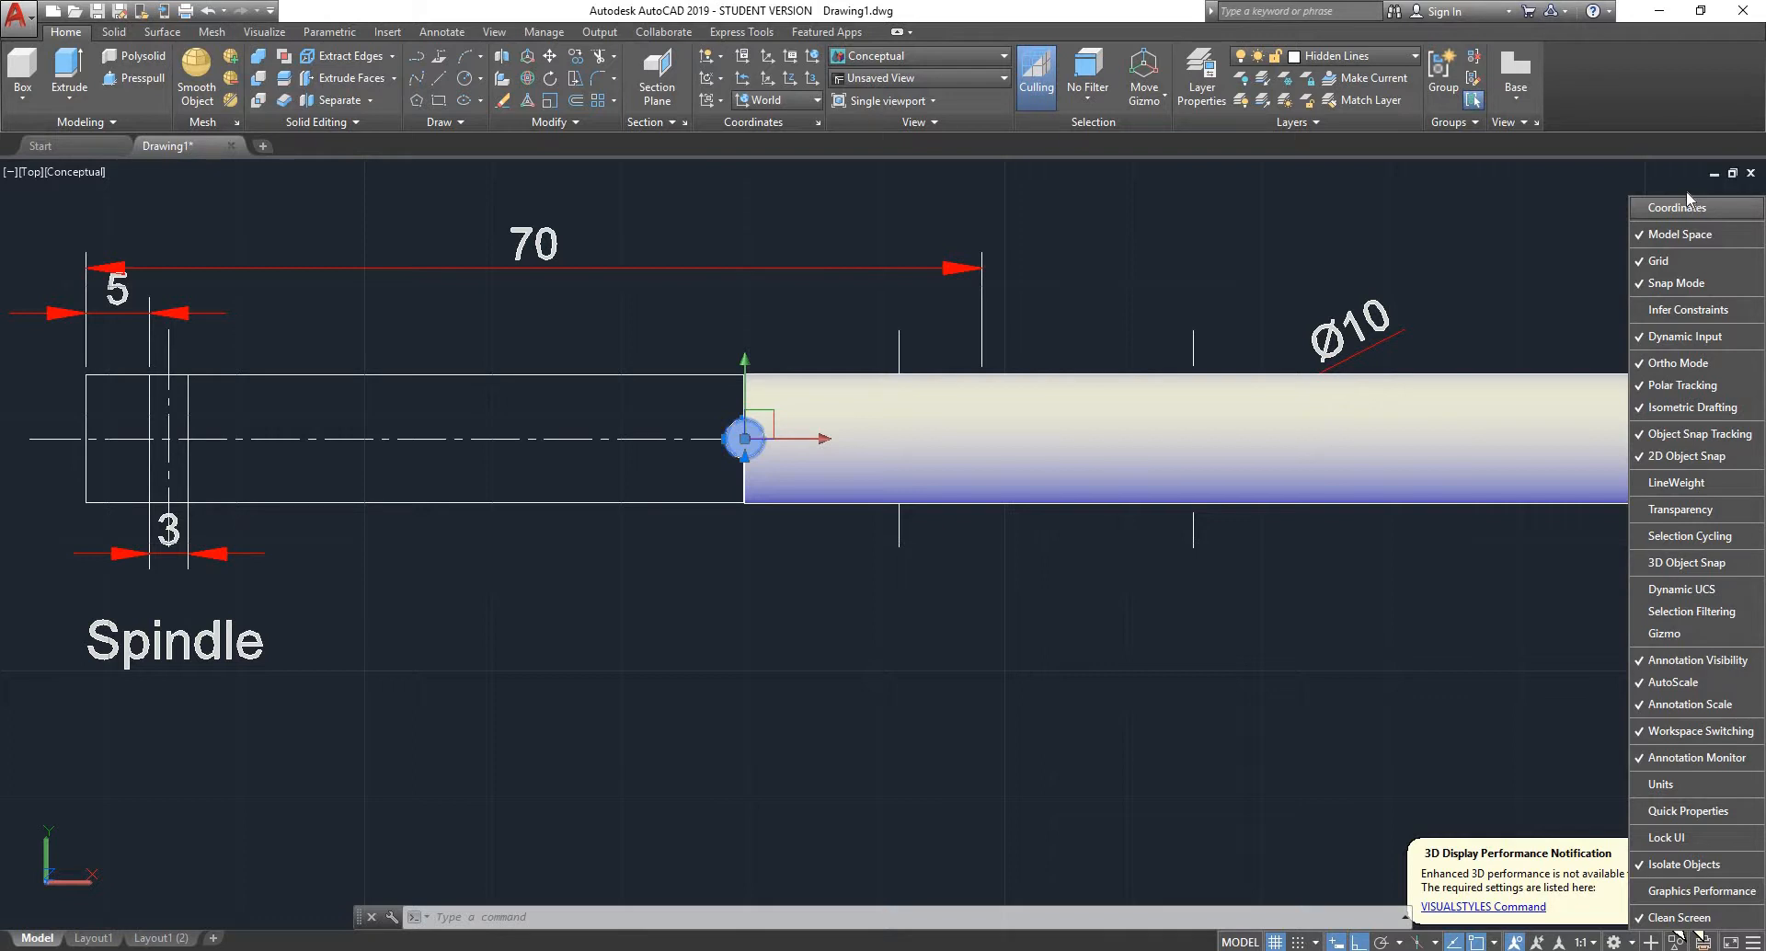
left_click(1166, 585)
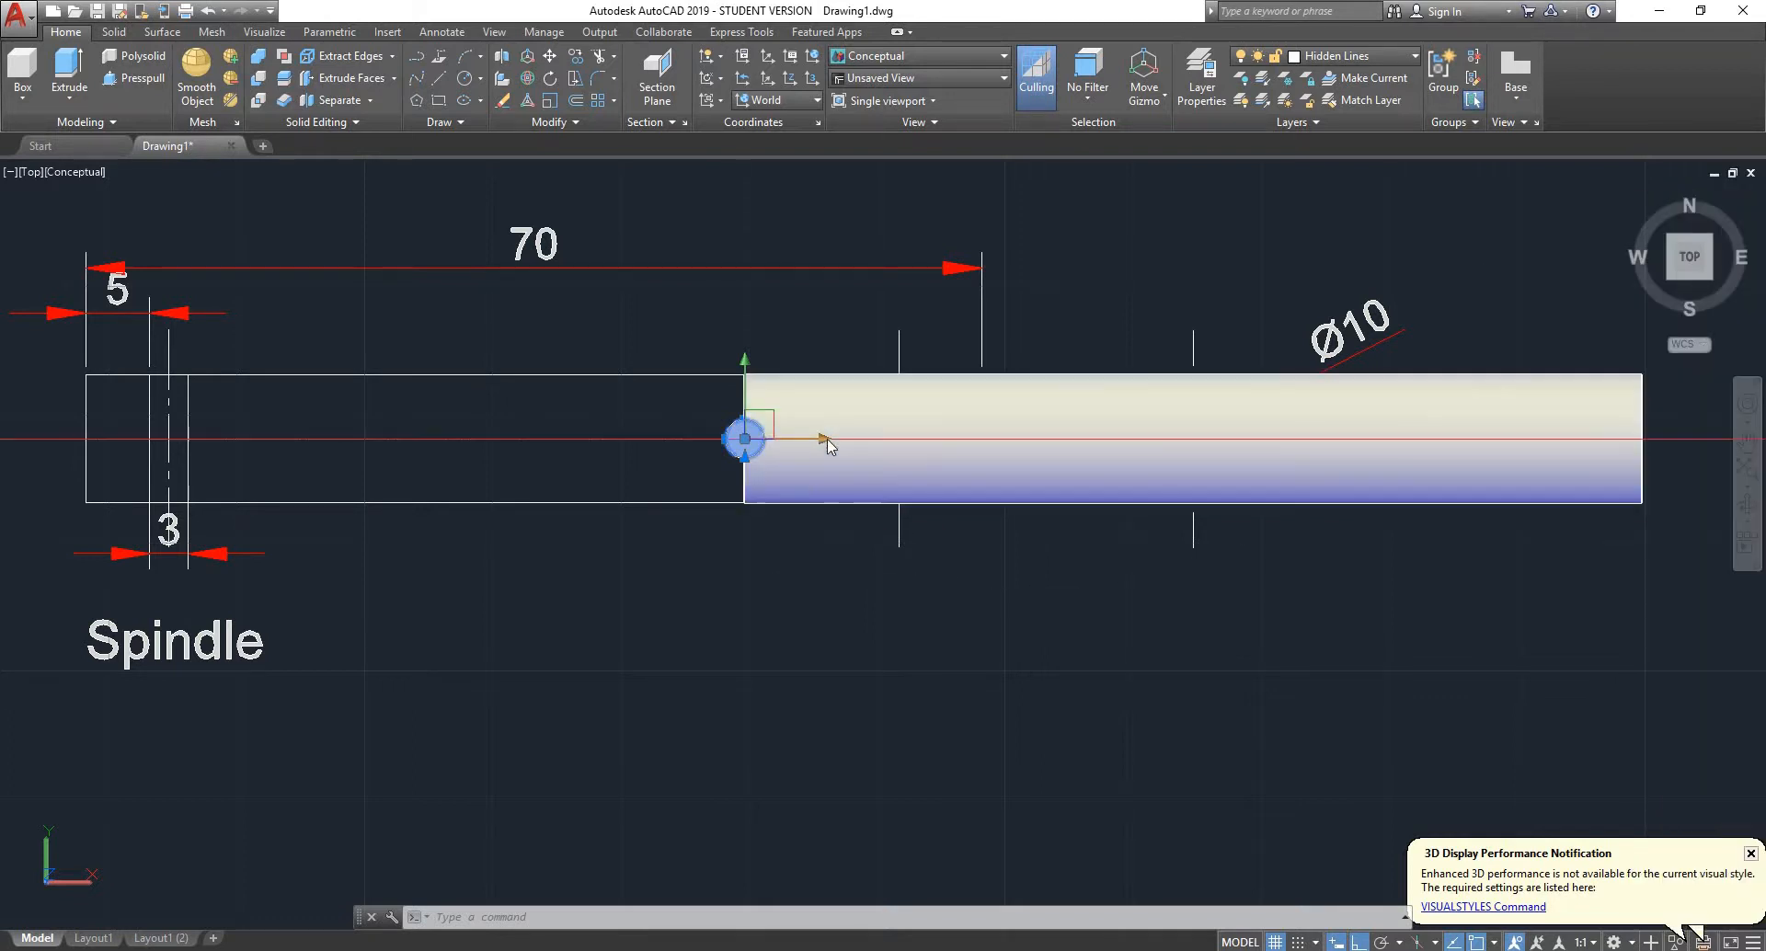
left_click(759, 422)
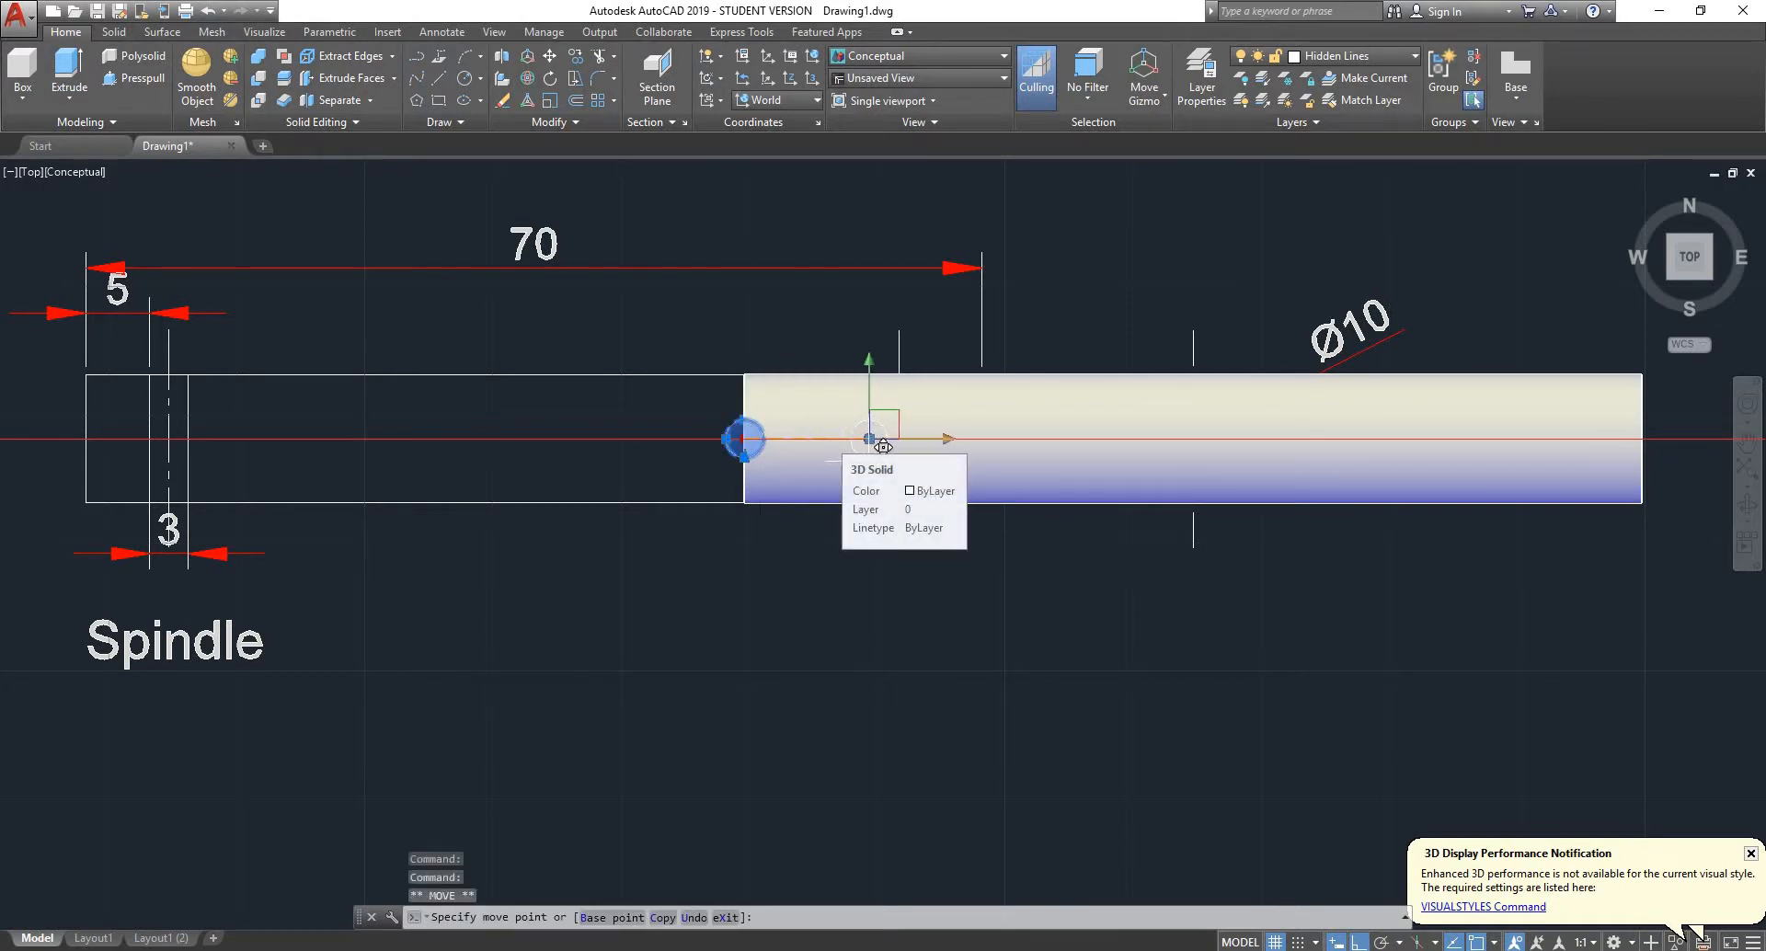
key("Escape")
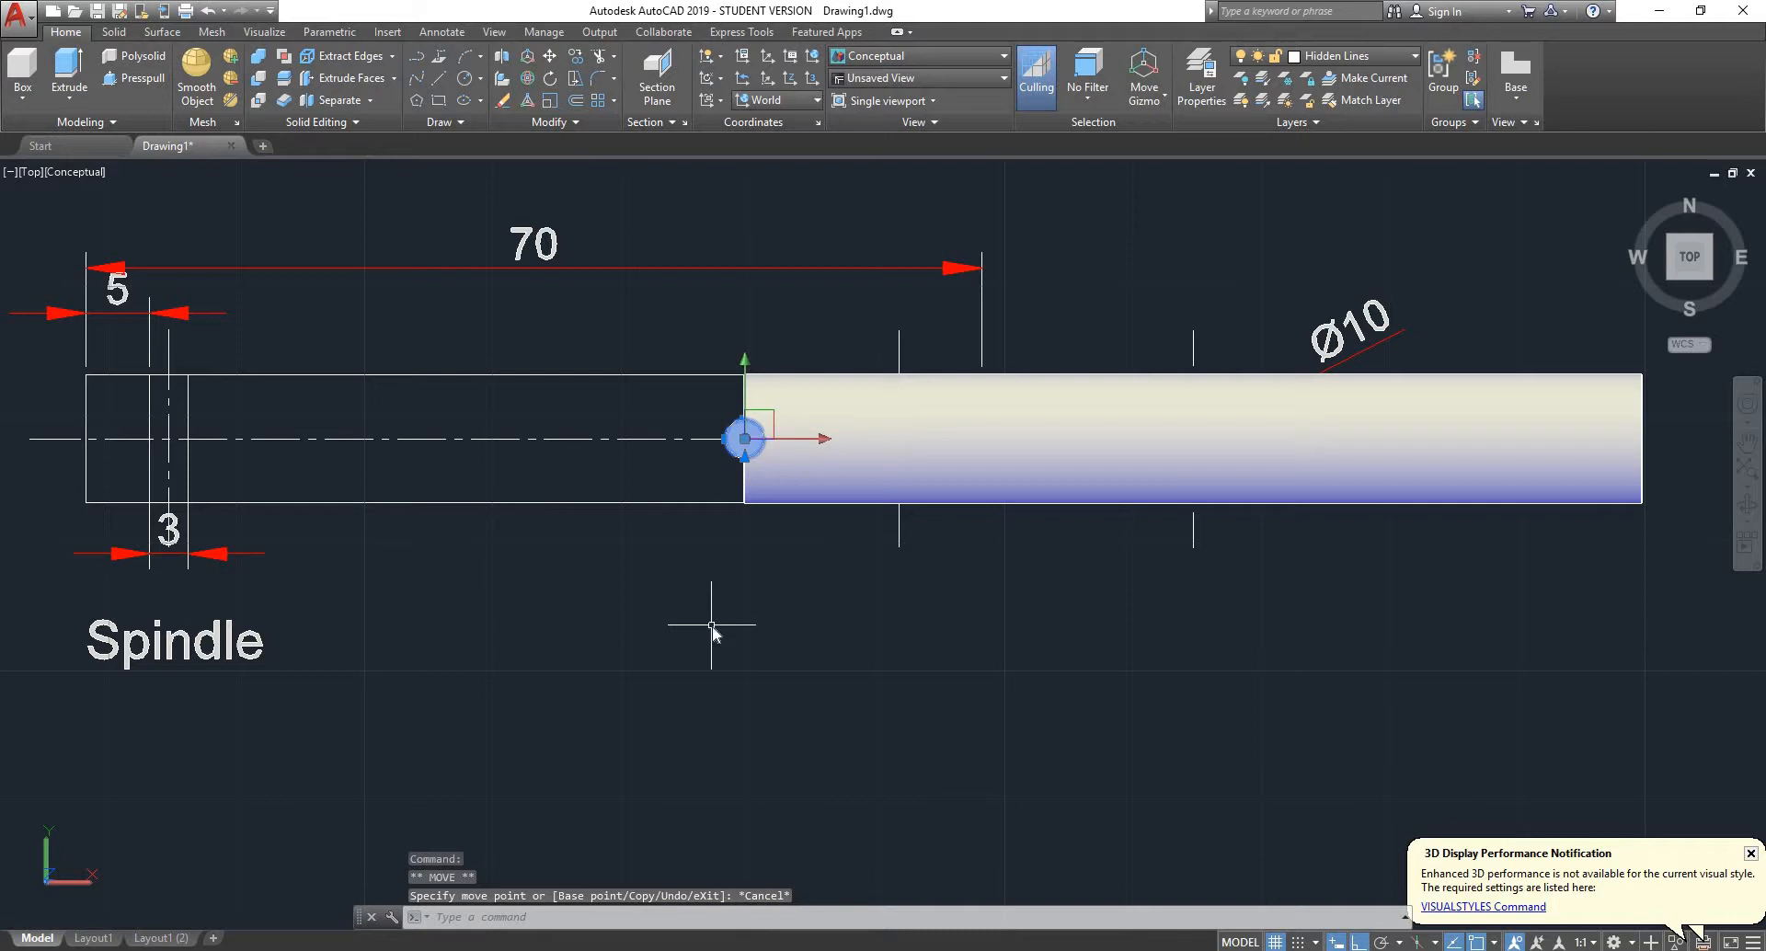
- Move the selected pin copy 6.5 units along the spindle's axis, inward from the end face
type("move")
key("Return")
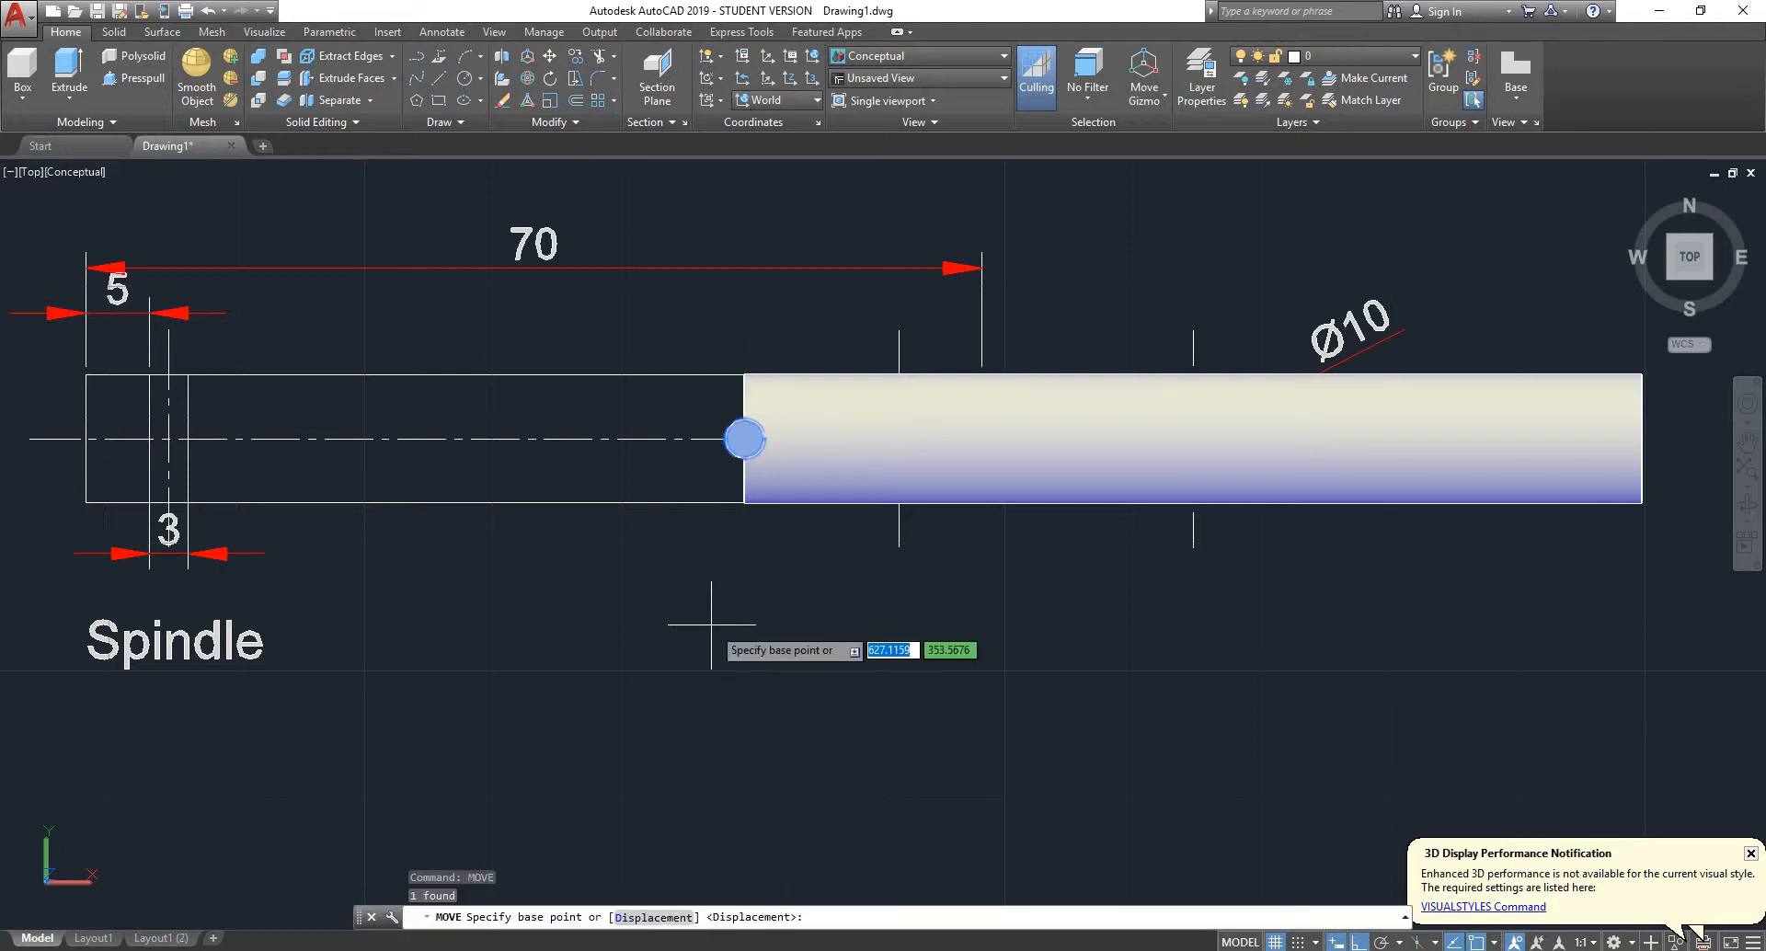
left_click(566, 666)
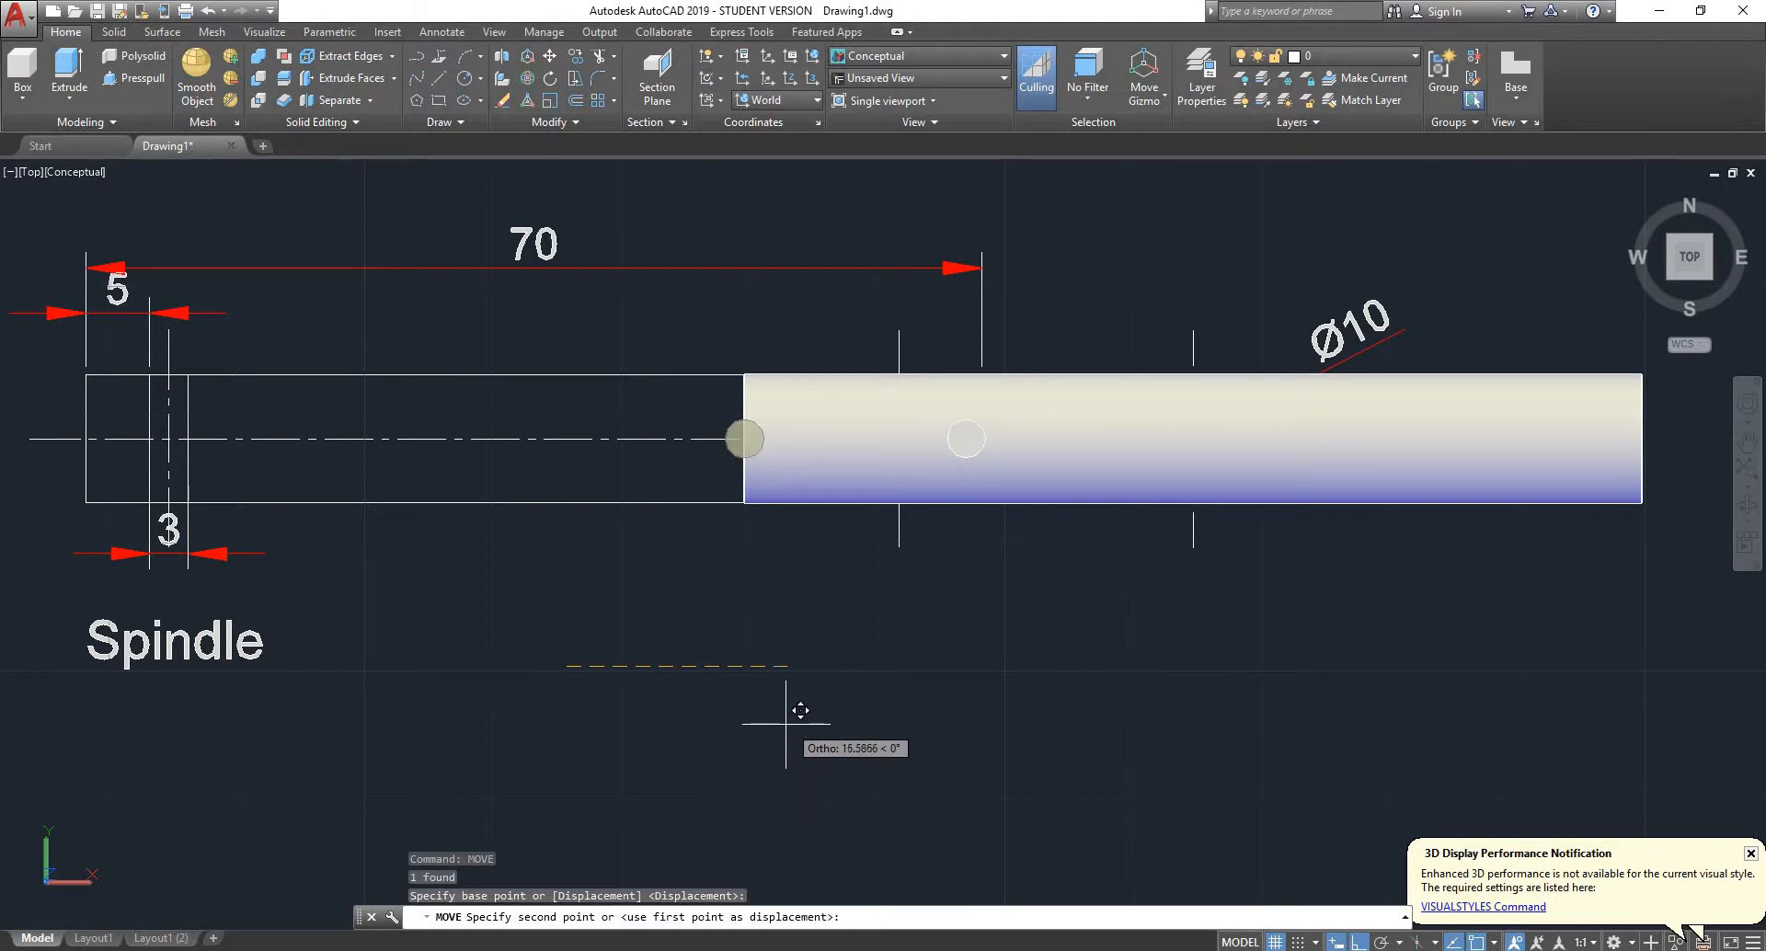
type("6.5")
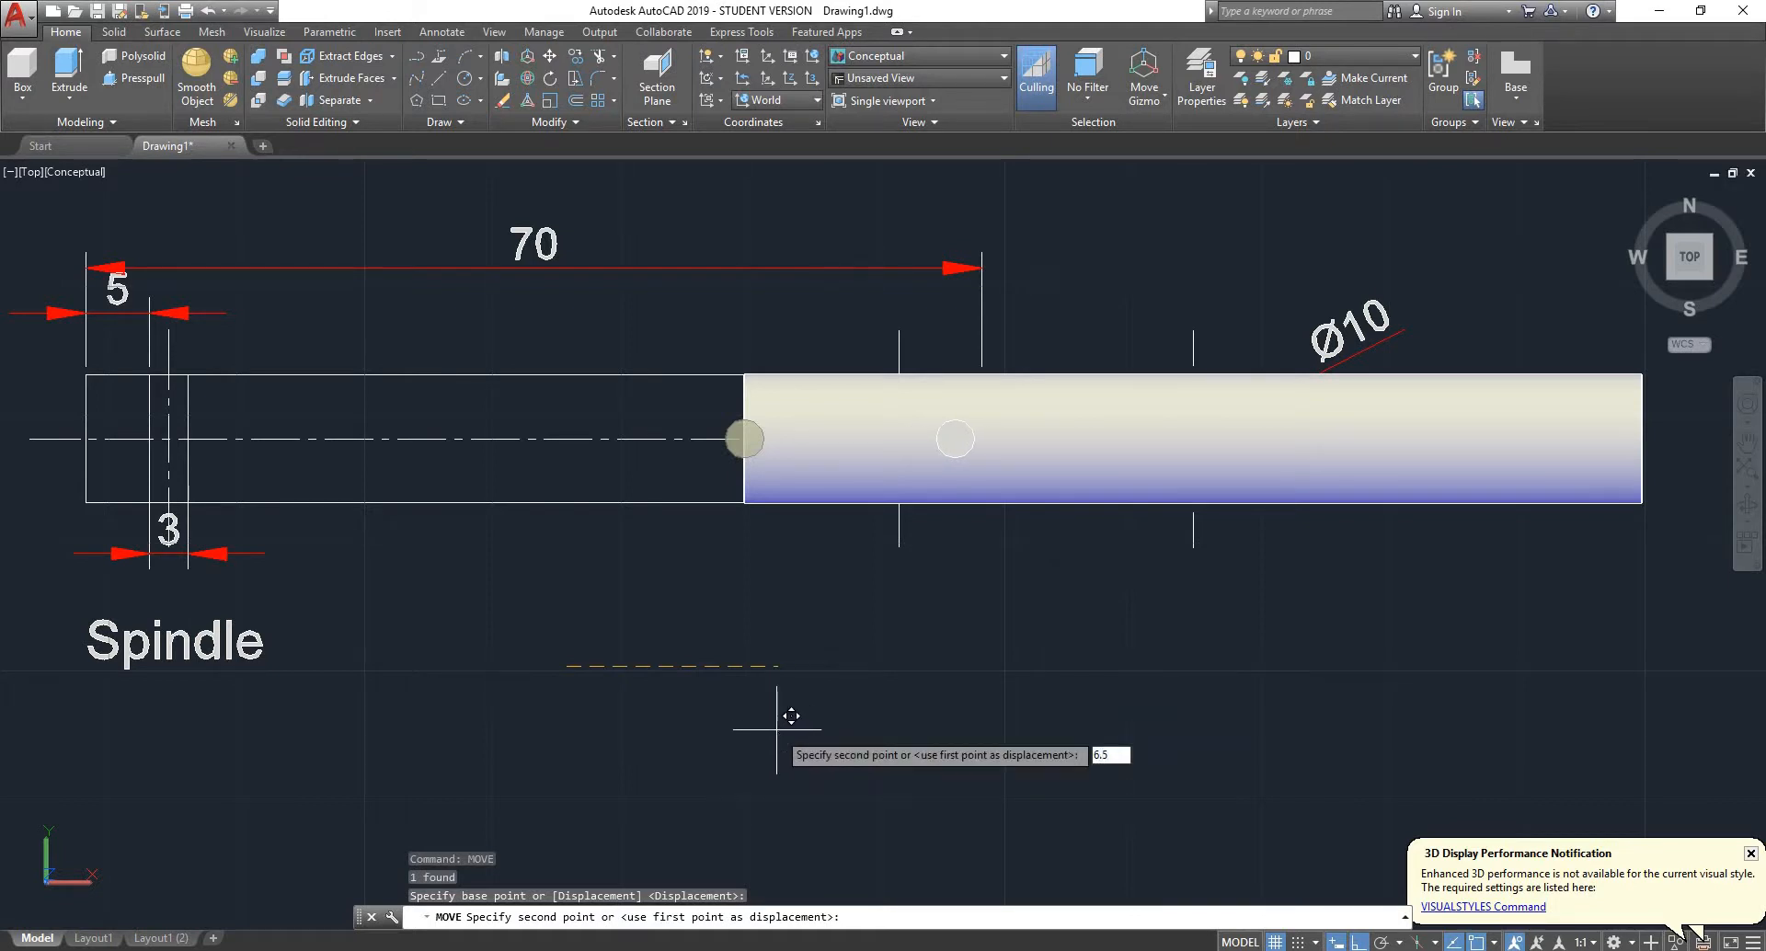
key("Return")
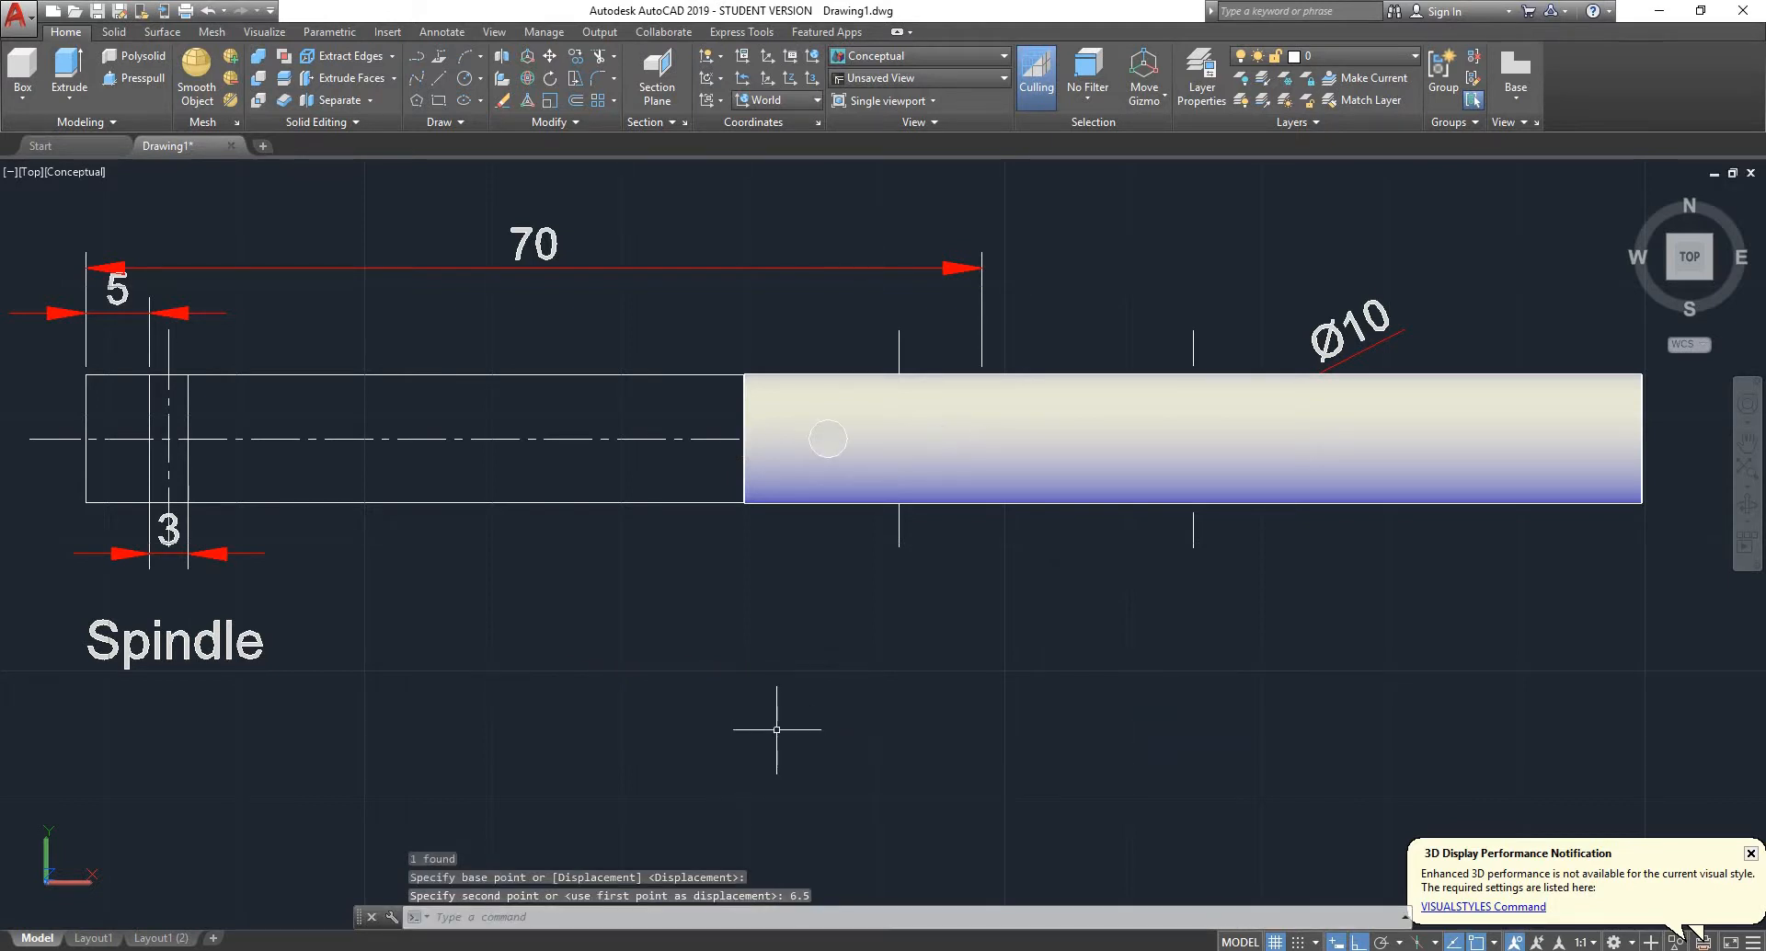
- Start mirroring the moved pin copy, using the 3D centre-of-face snap for the mirror line's first point
left_click(826, 439)
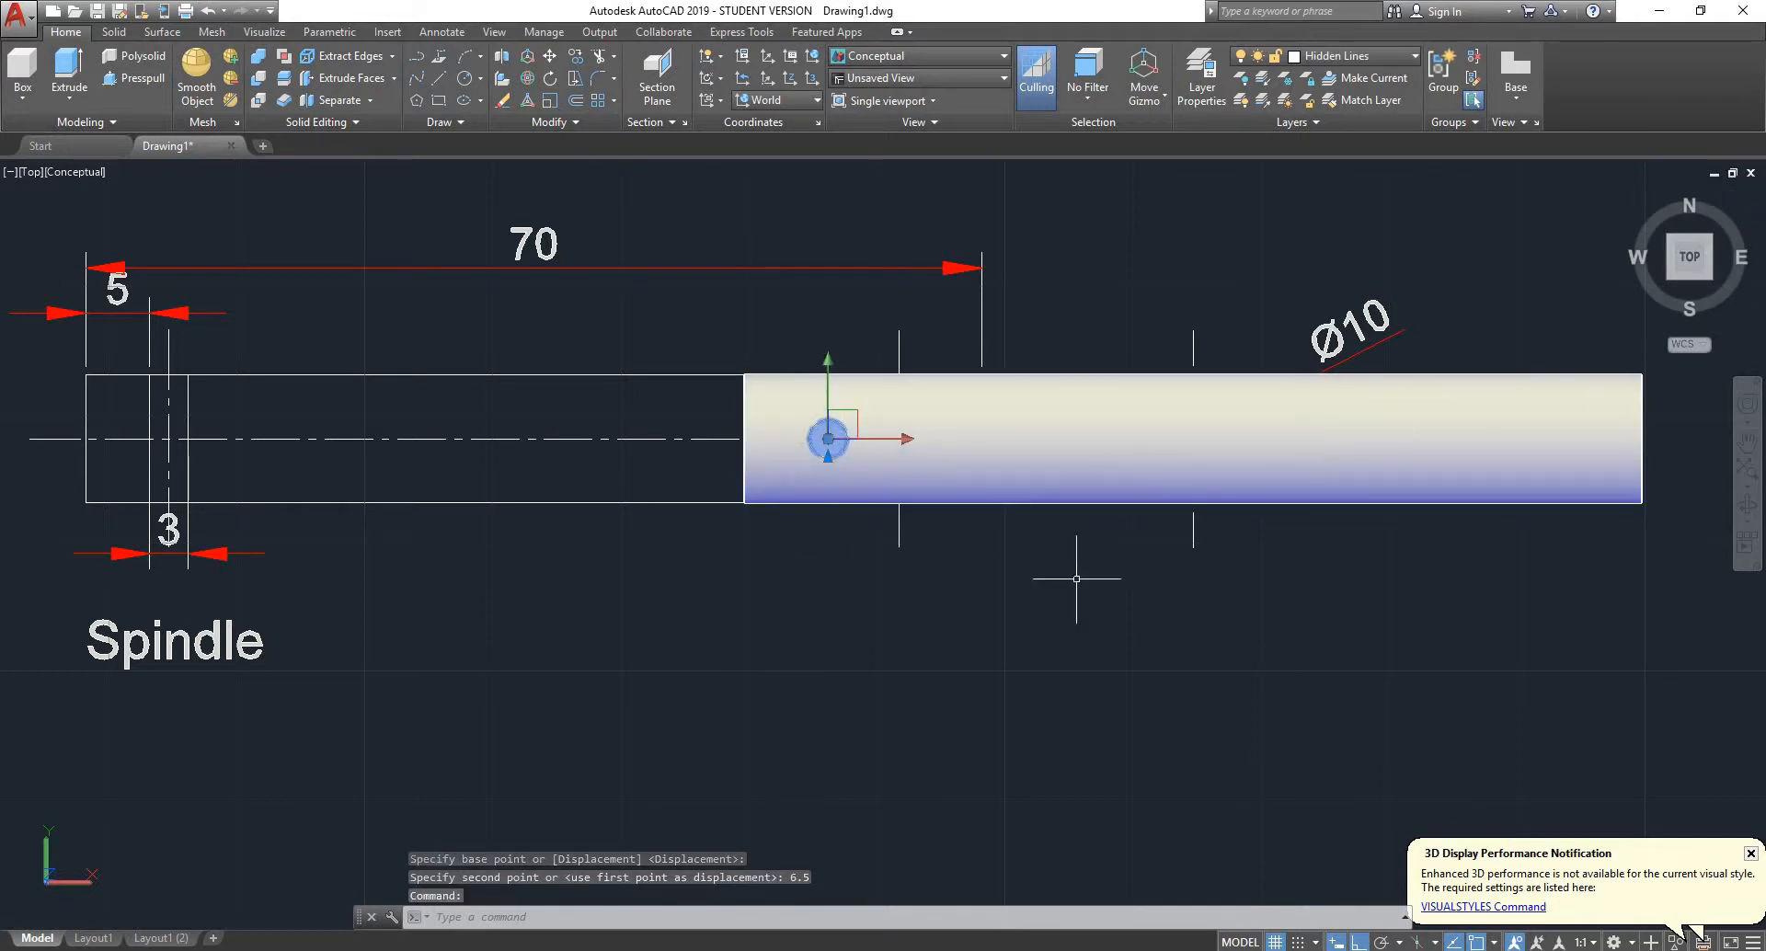
middle_click_drag(1077, 578, 895, 497, "shift")
scroll(998, 505, "down", 2)
scroll(998, 505, "up", 5)
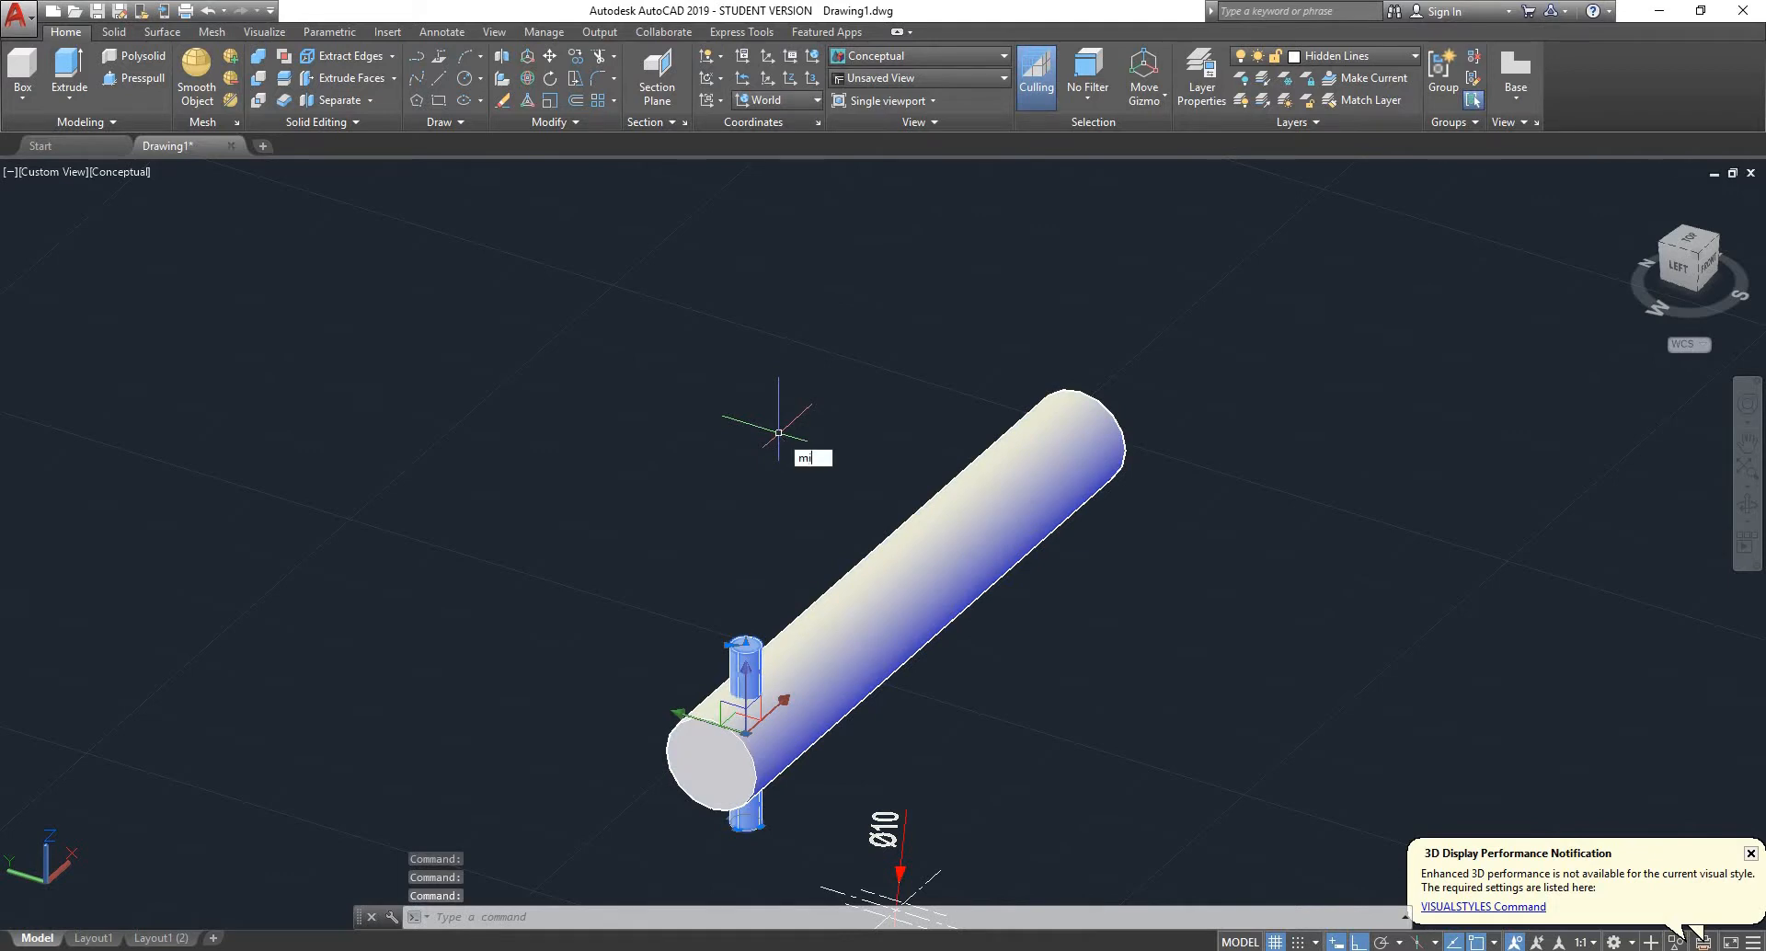
type("r")
key("Return")
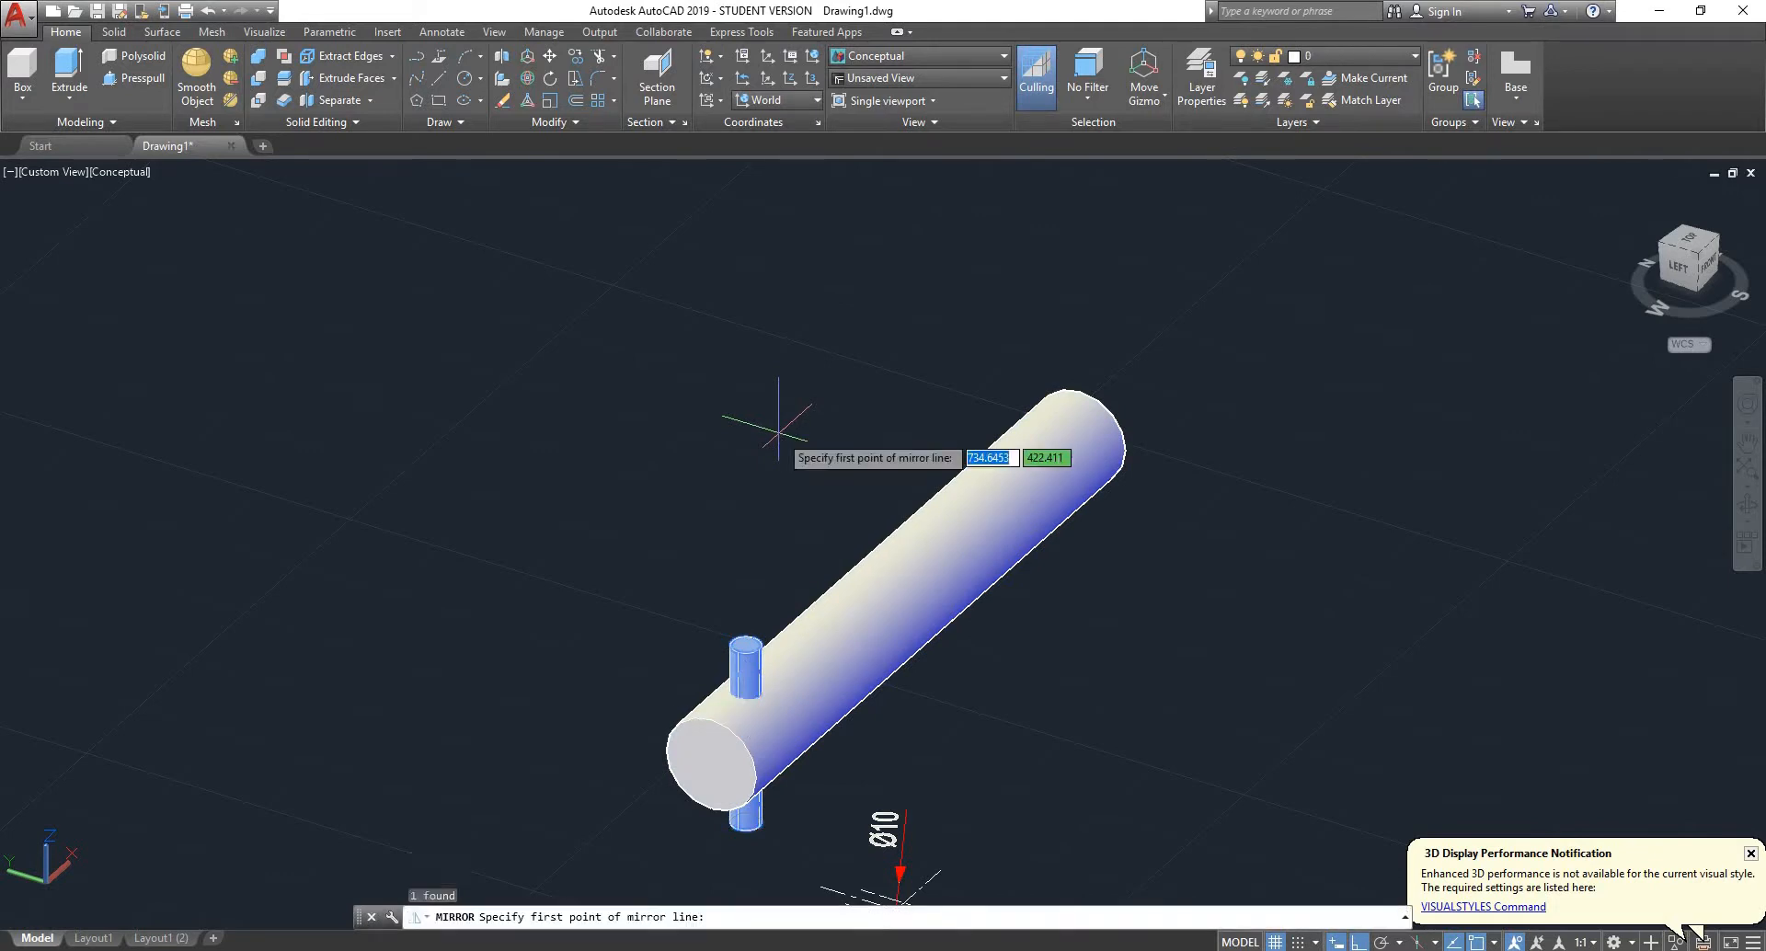
right_click(797, 453, "shift")
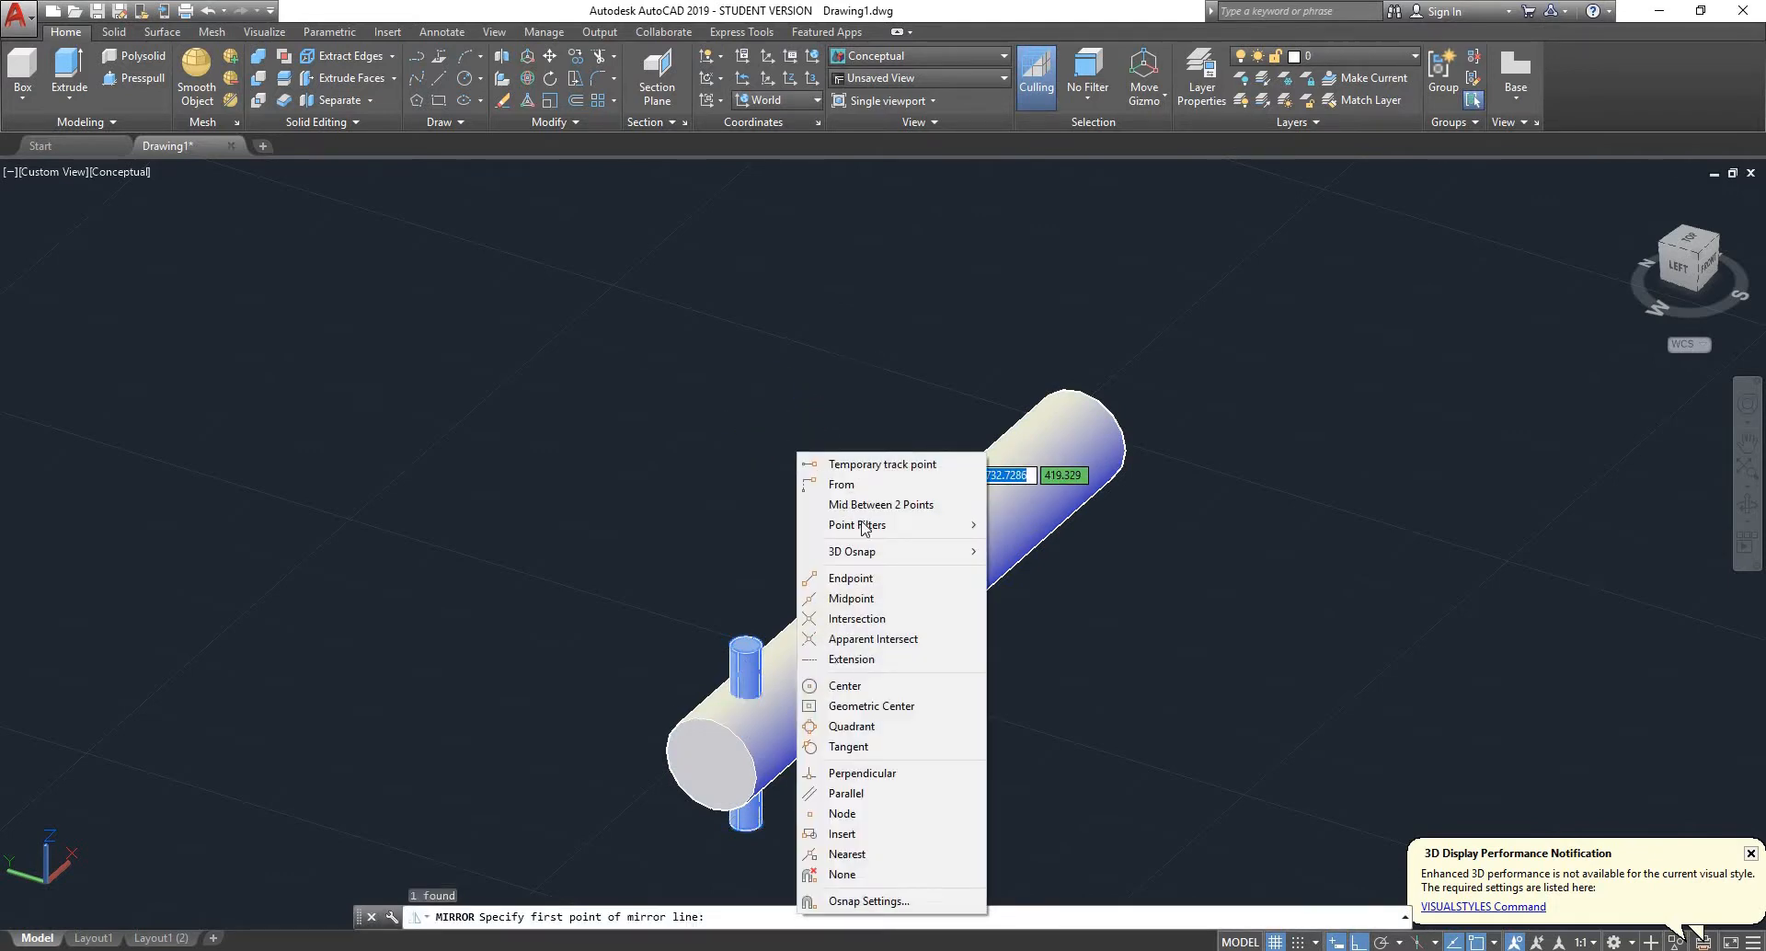
mouse_move(880, 560)
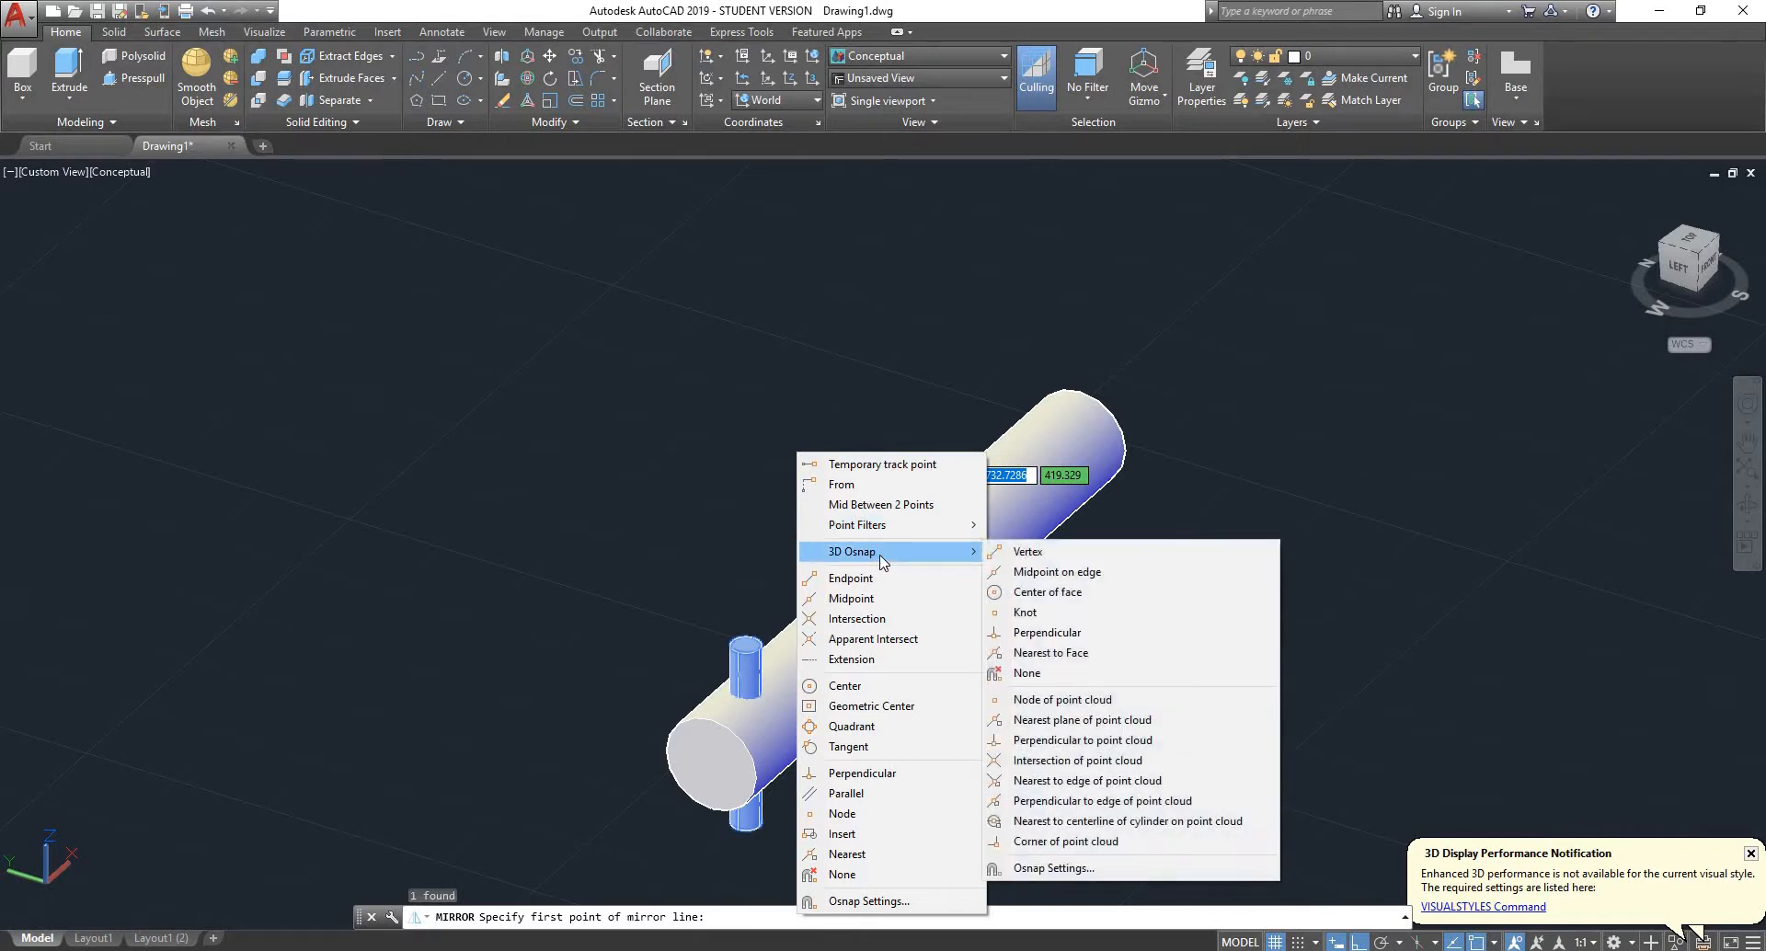
left_click(1069, 593)
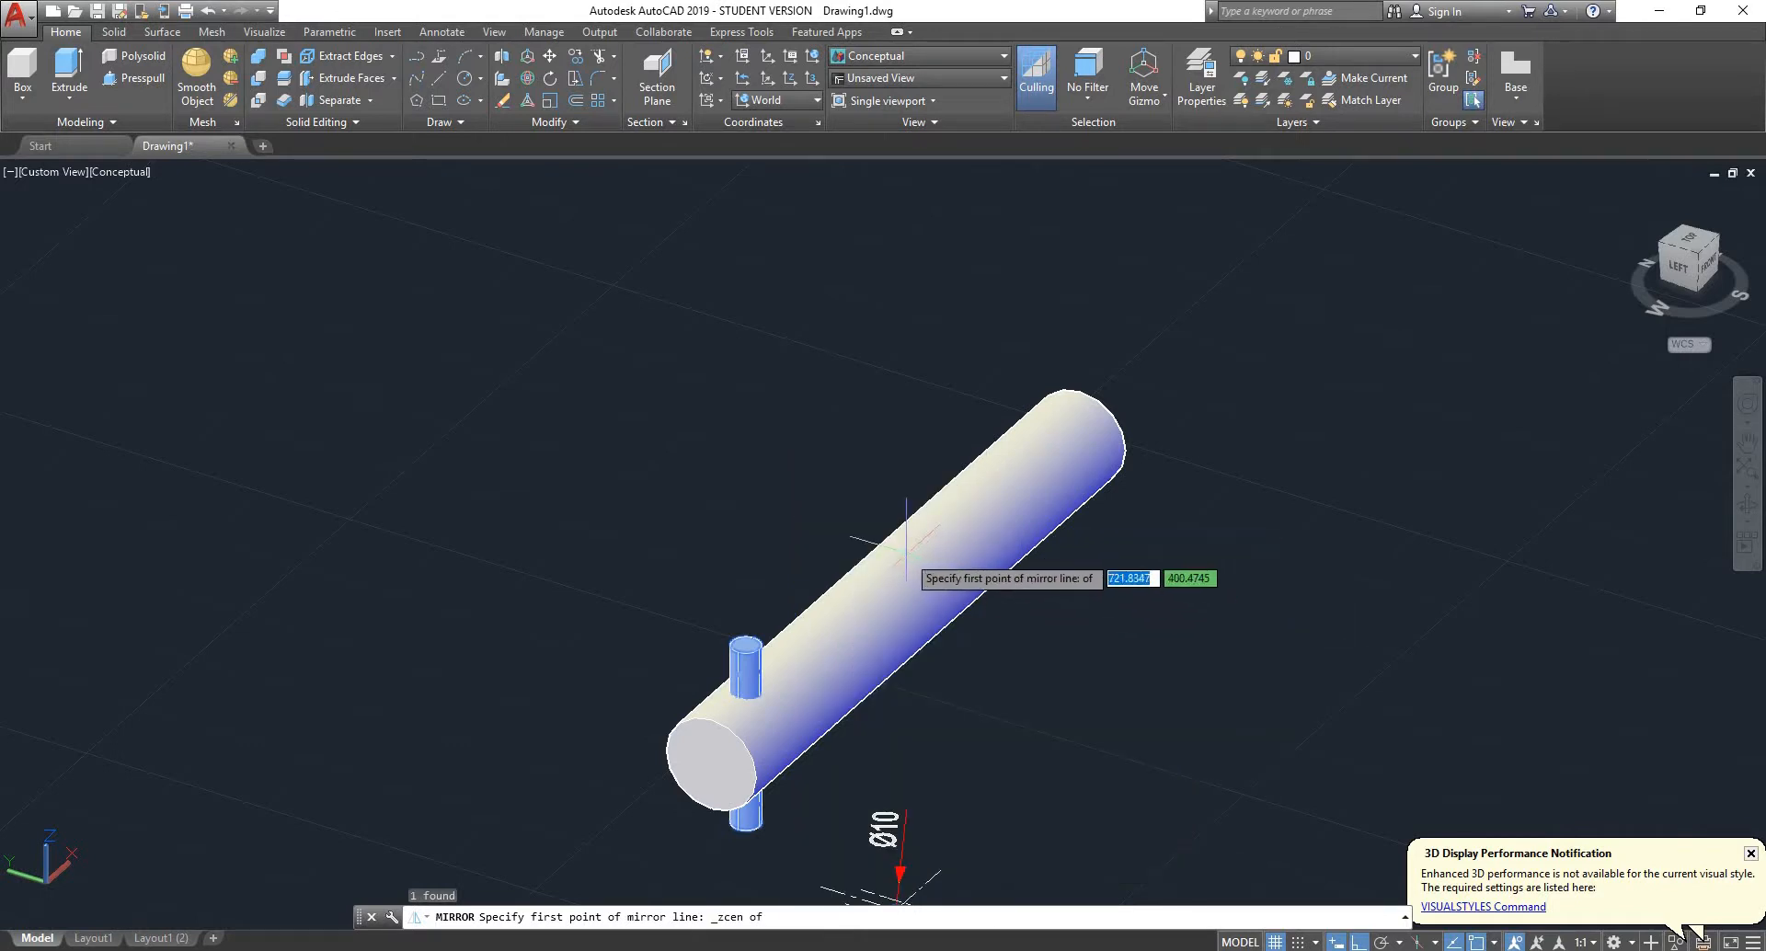
- Place the mirror line's first point at the 3D centre of the spindle cylinder's curved face
middle_click_drag(950, 580, 828, 516, "shift")
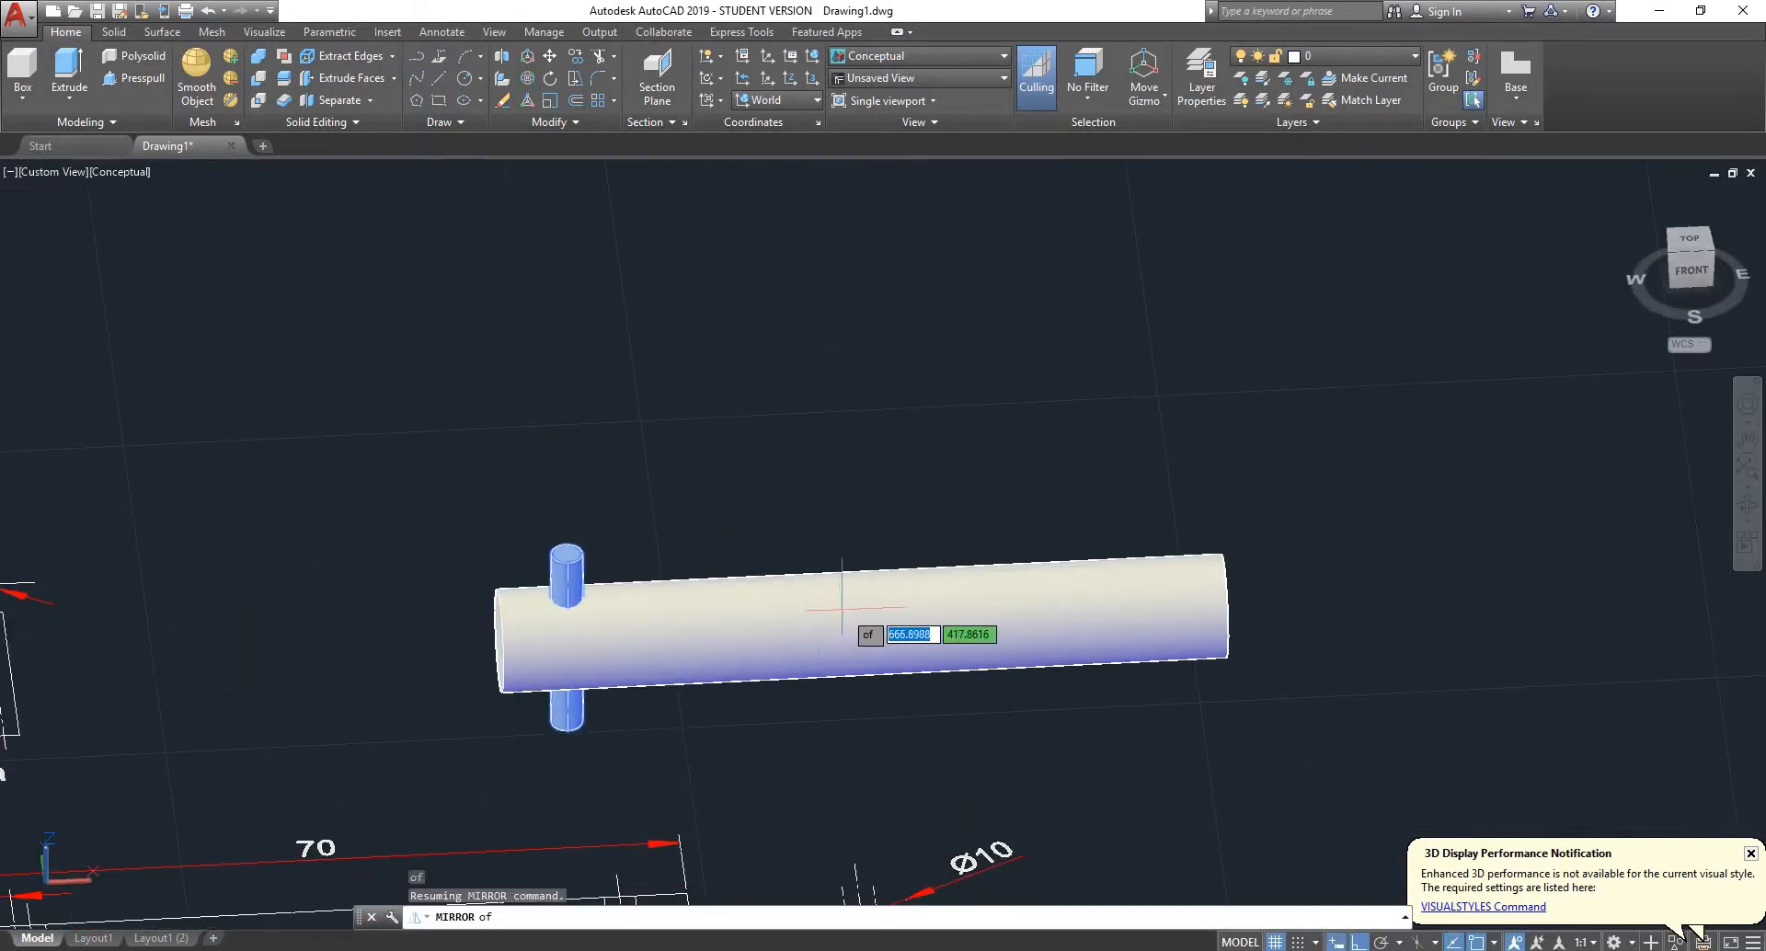
scroll(872, 551, "down", 6)
middle_click_drag(962, 523, 1044, 363, "shift")
scroll(952, 536, "up", 7)
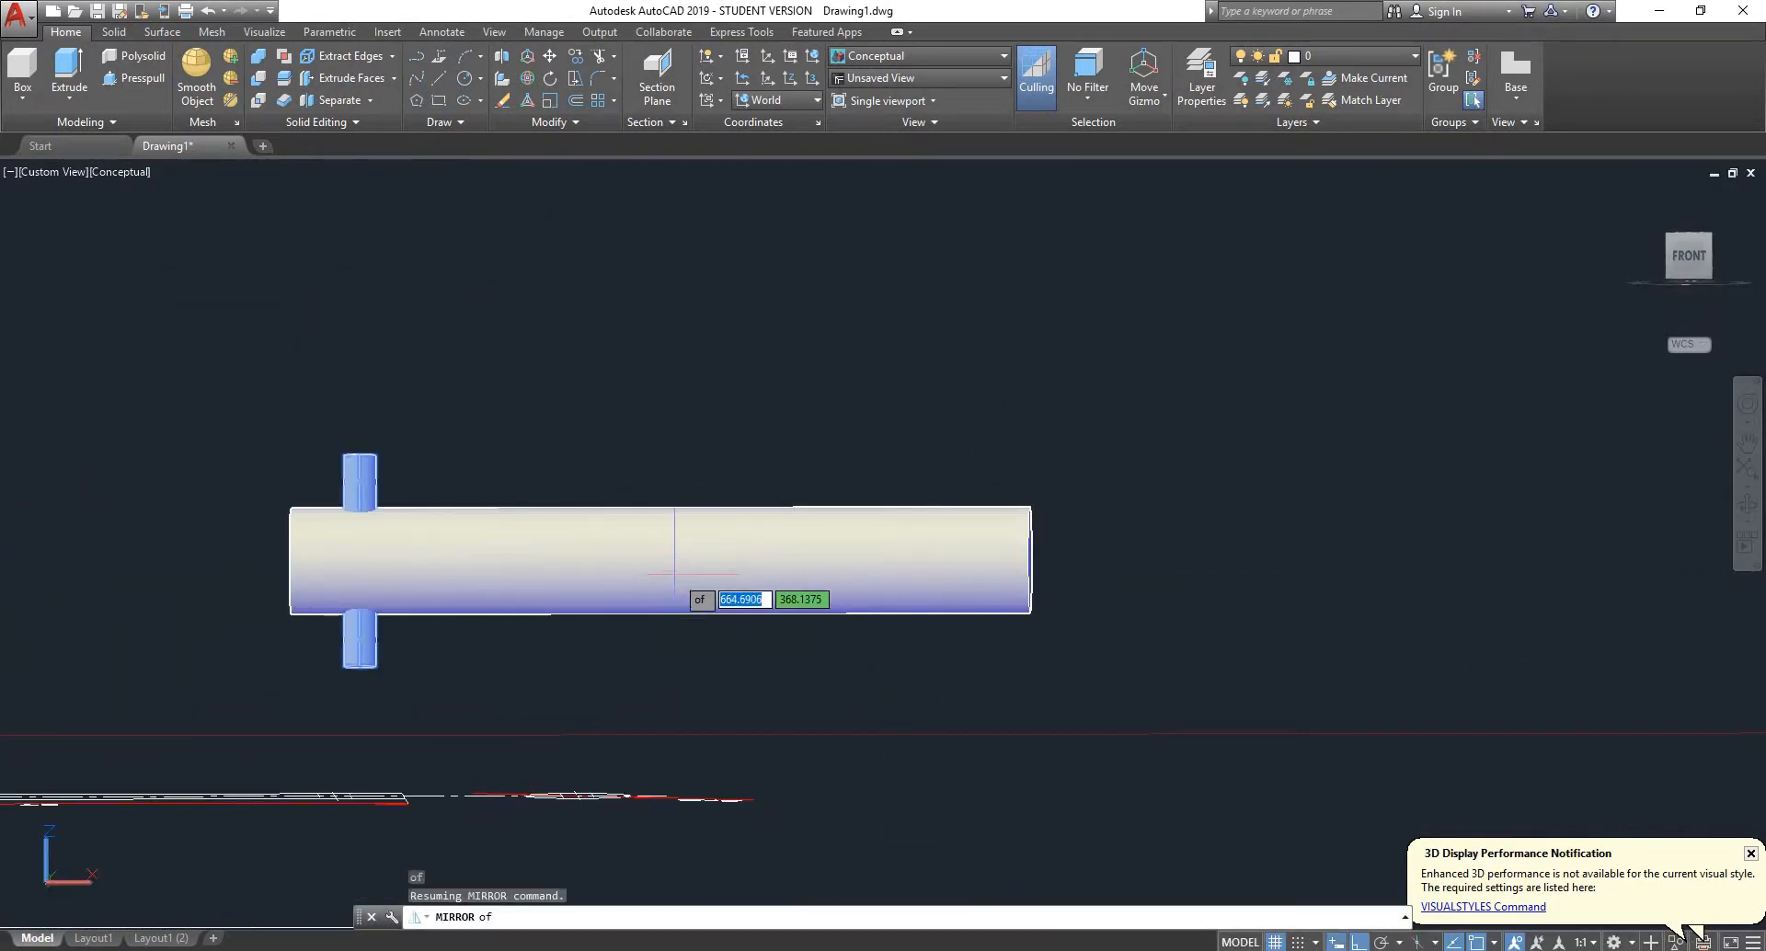
middle_click_drag(736, 580, 802, 651, "shift")
scroll(748, 474, "down", 5)
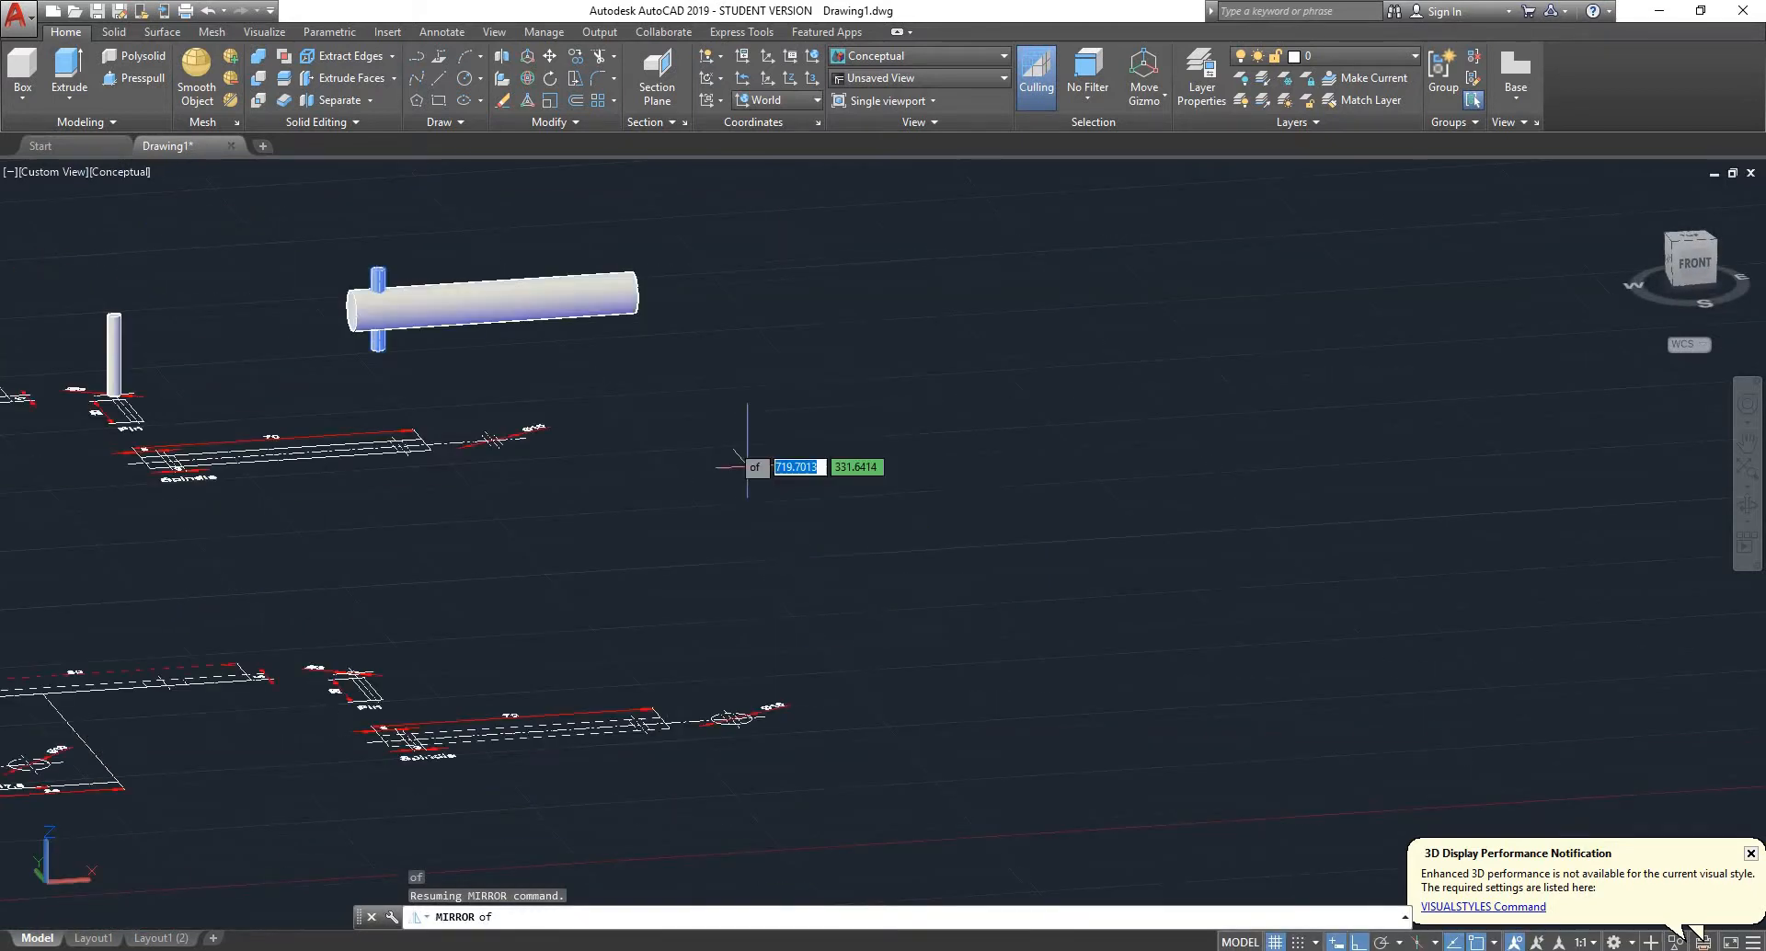
scroll(455, 272, "up", 7)
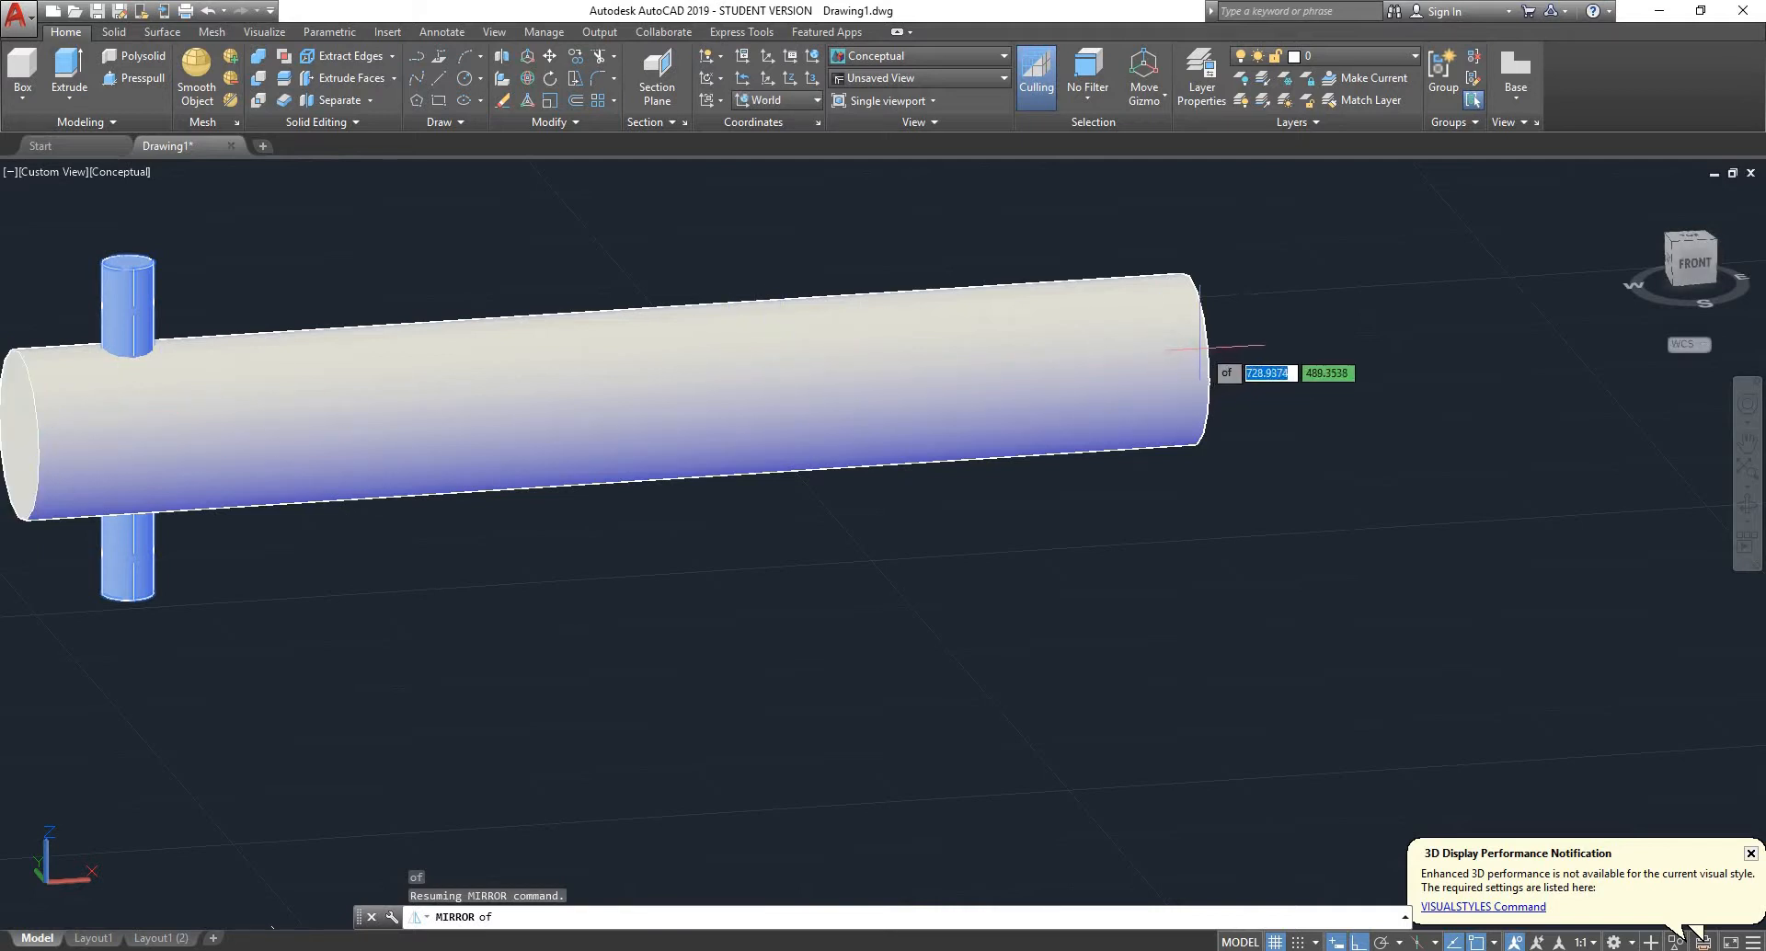
scroll(667, 405, "down", 4)
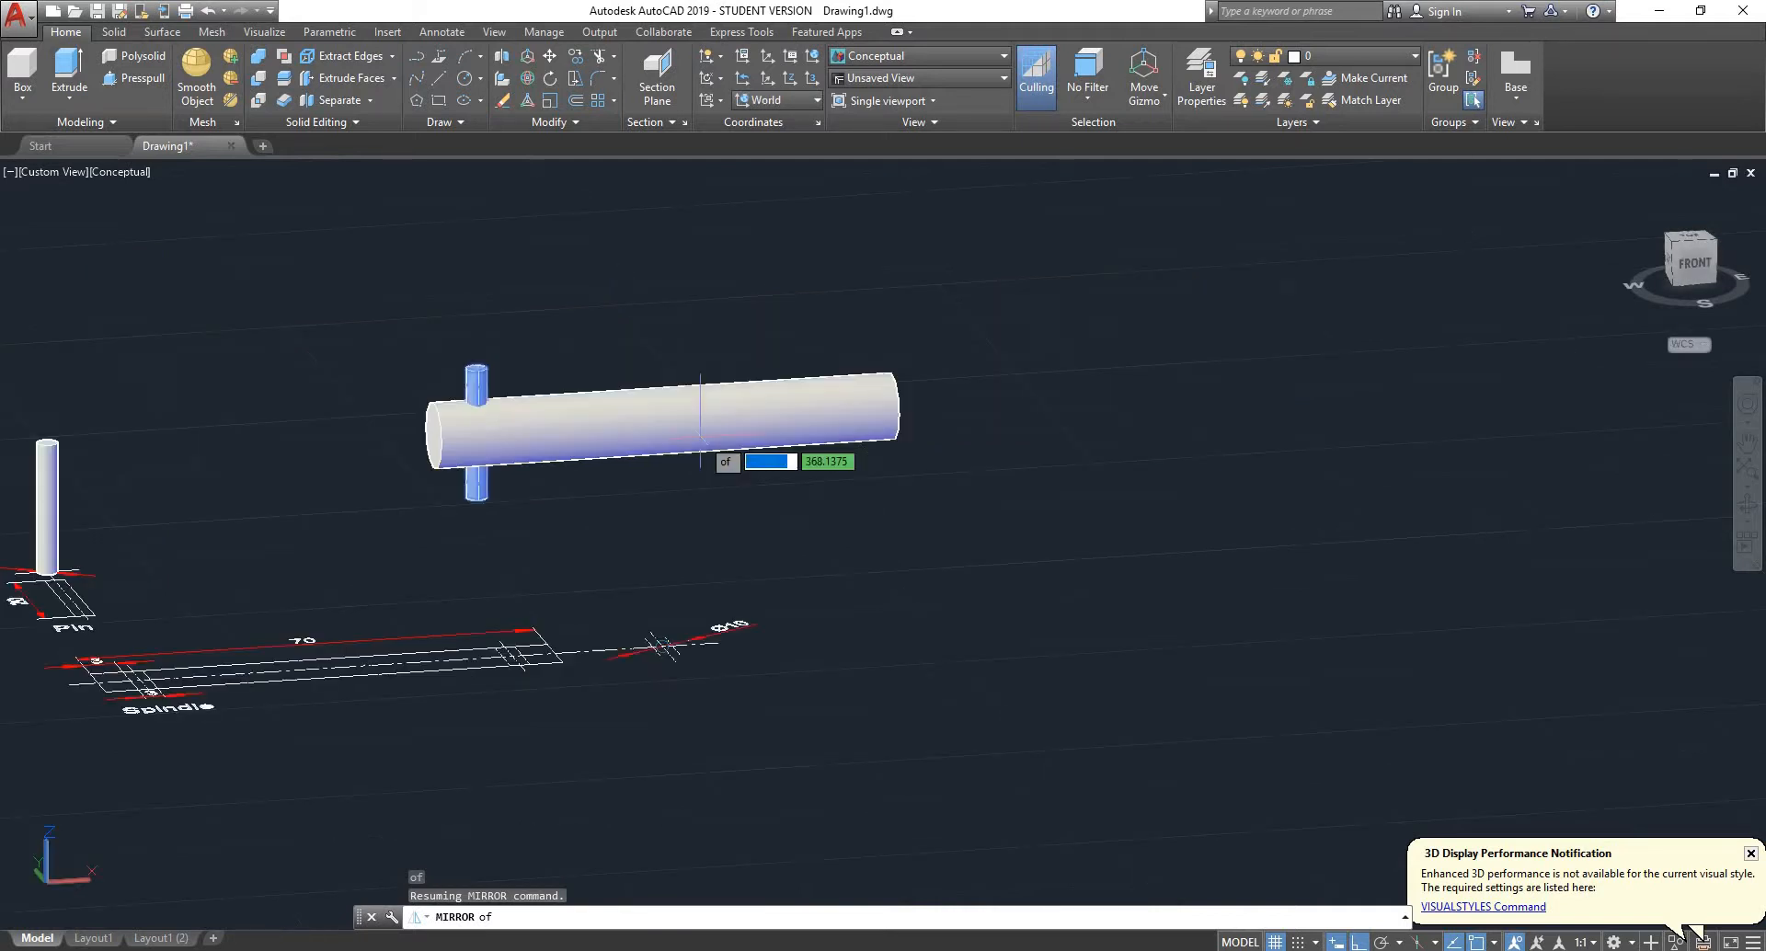
scroll(672, 386, "up", 5)
left_click(722, 474)
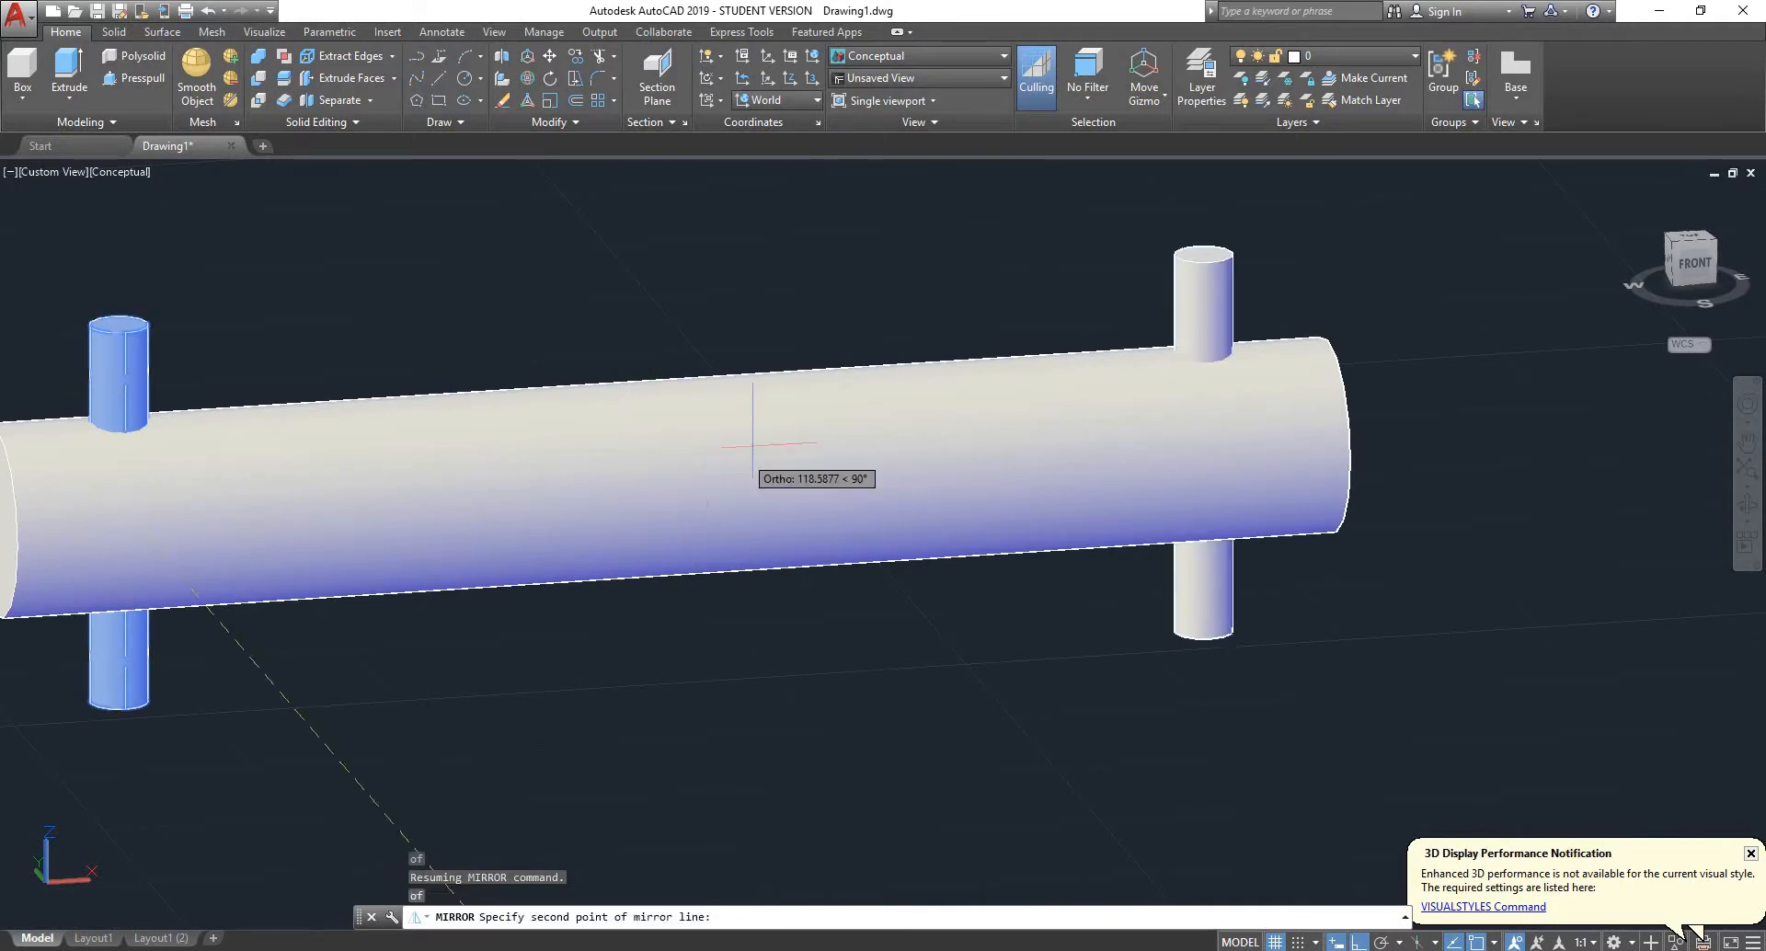
- Set the mirror line perpendicular to the spindle's axis with Ortho and keep the source pin
scroll(754, 524, "down", 5)
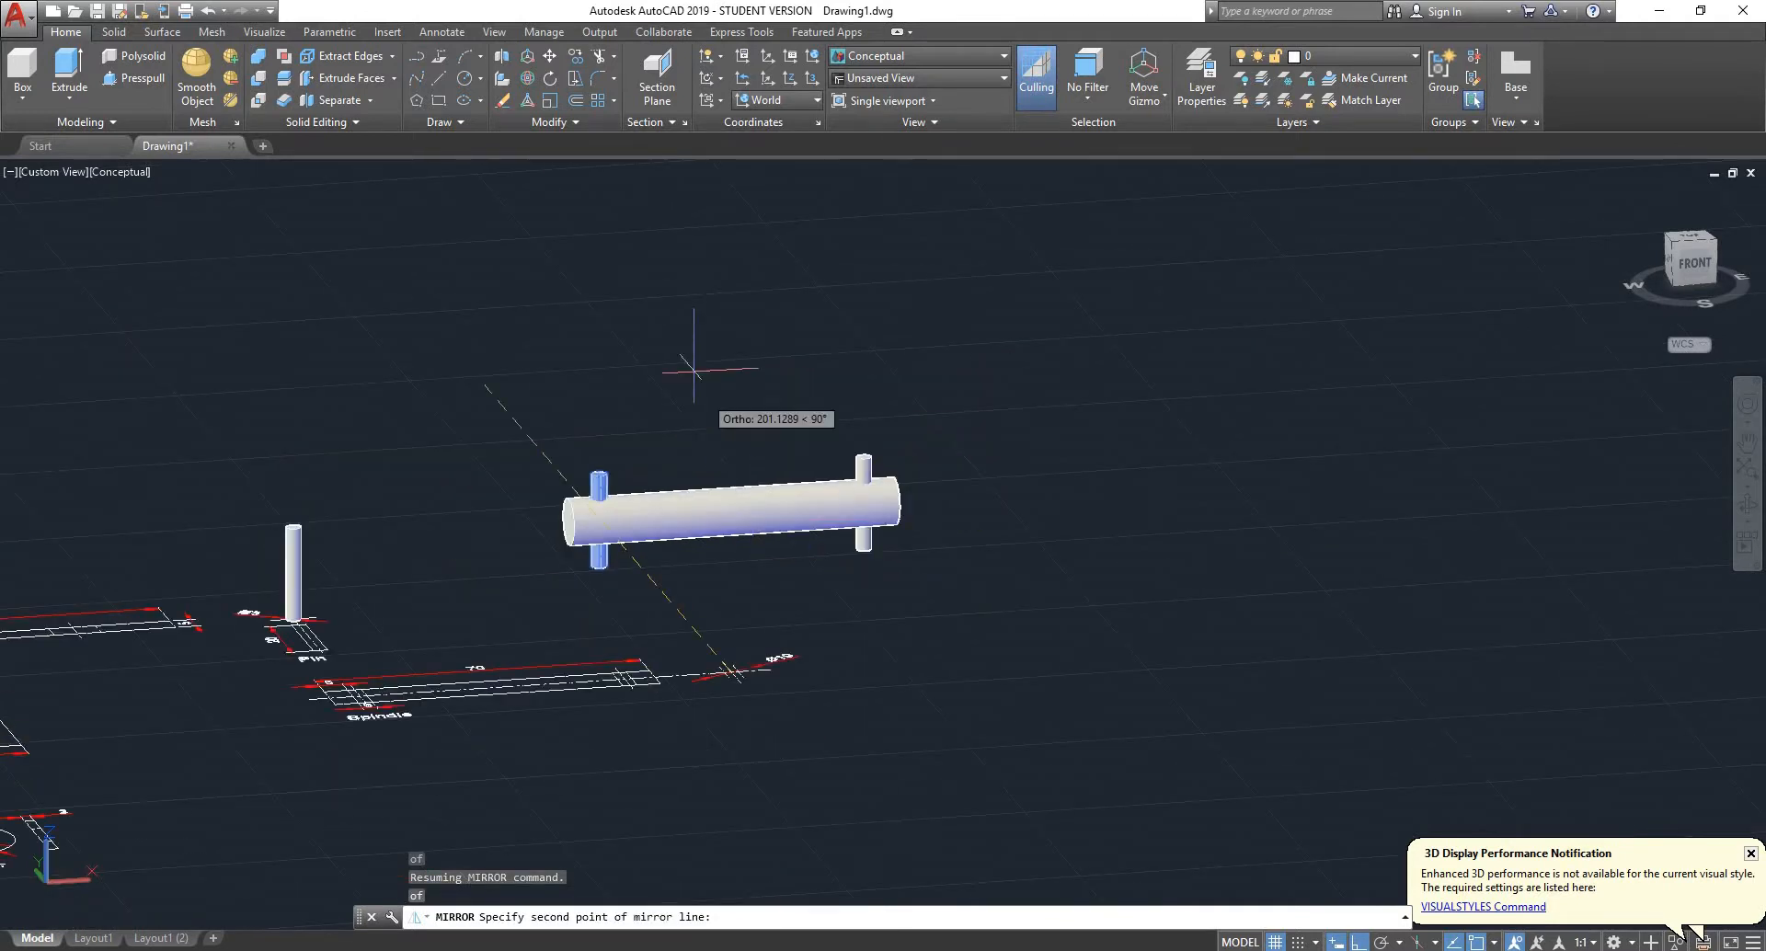
left_click(487, 300)
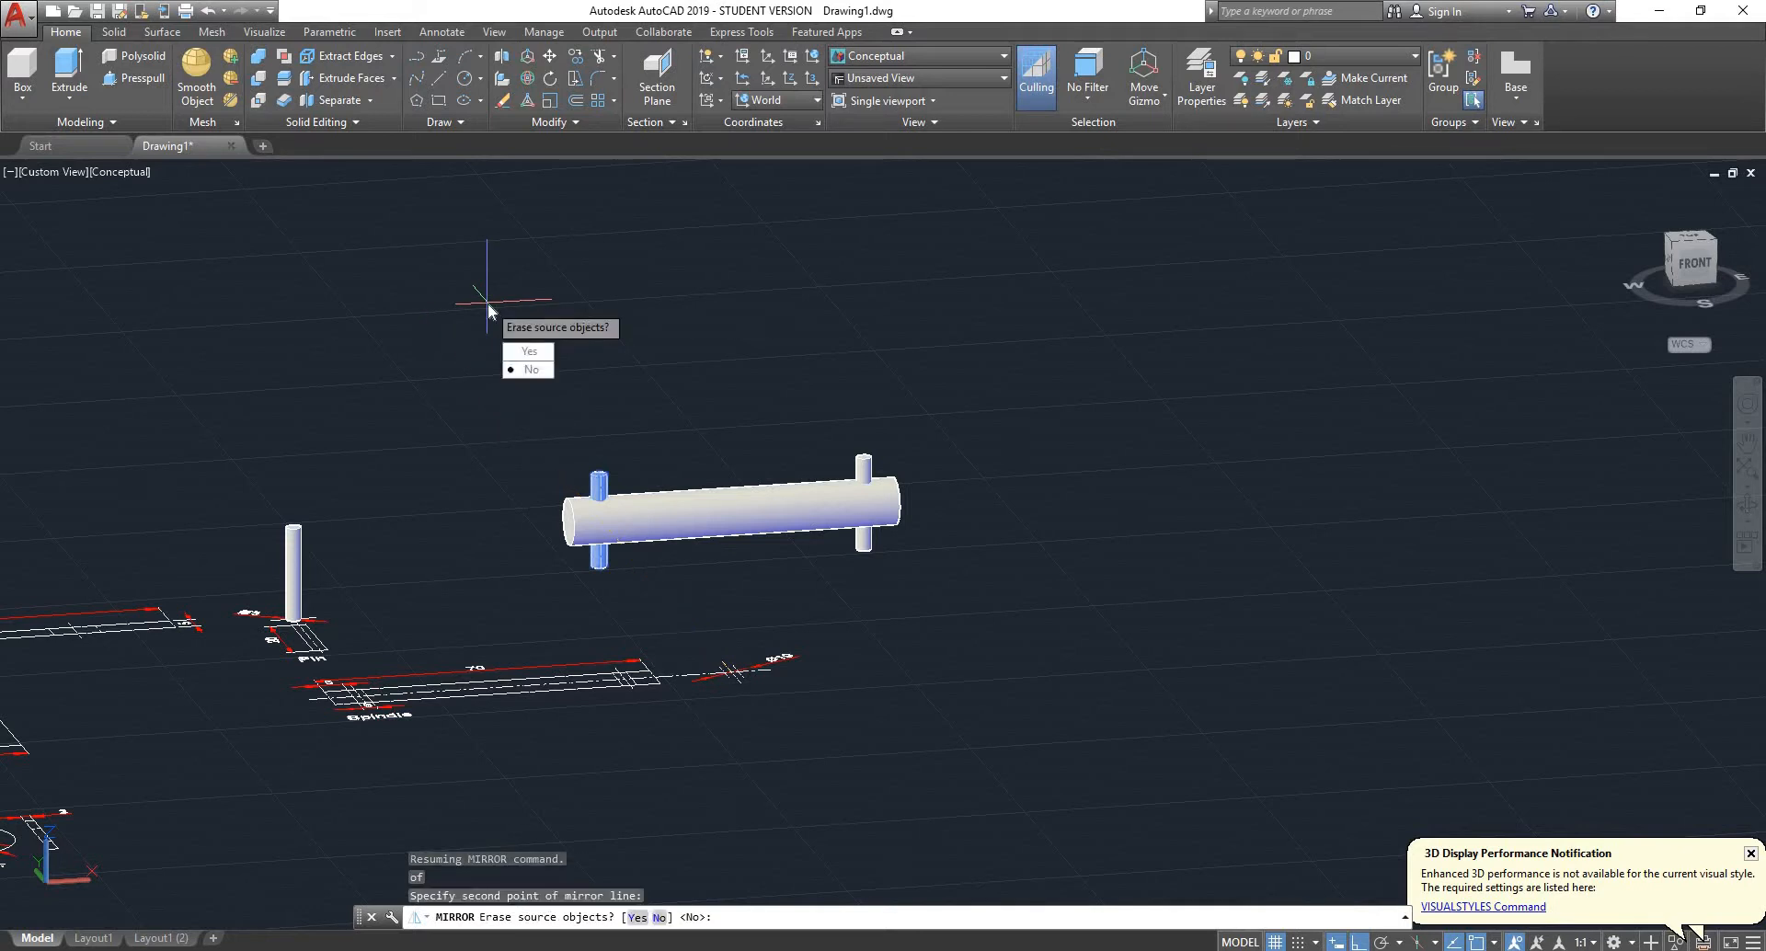
key("Return")
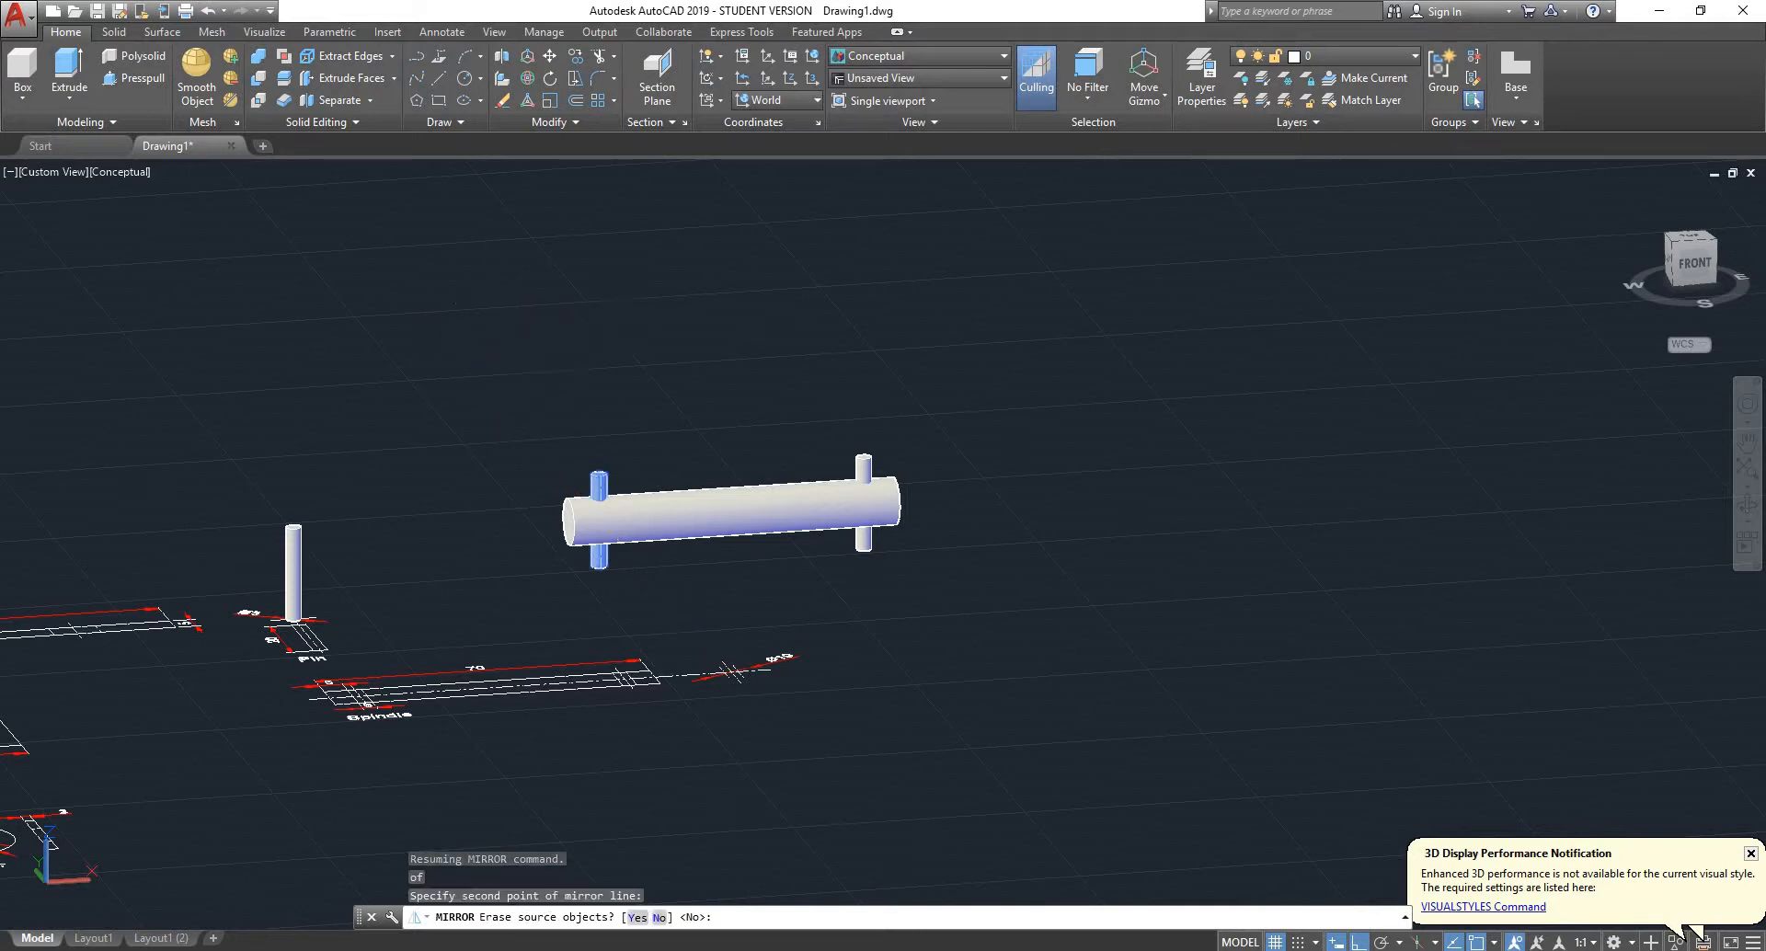
- Subtract both crossing pin cylinders from the spindle cylinder to cut its two cross holes
scroll(691, 539, "up", 5)
scroll(473, 422, "down", 6)
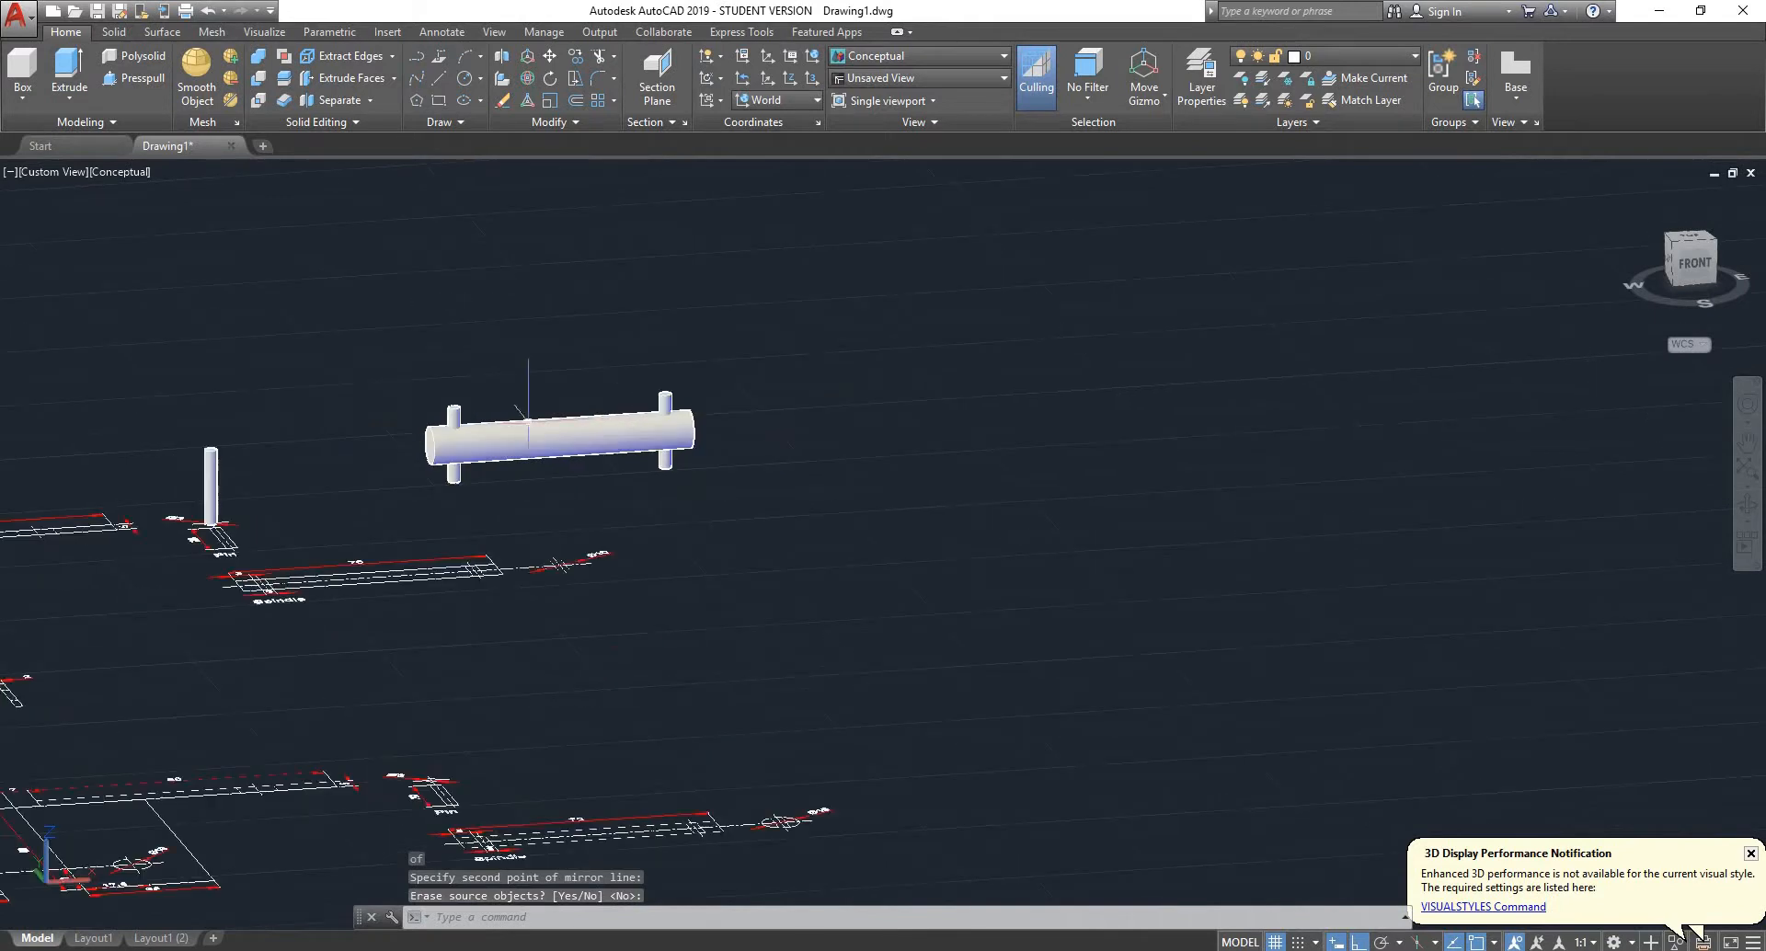
scroll(442, 414, "up", 3)
scroll(487, 394, "up", 5)
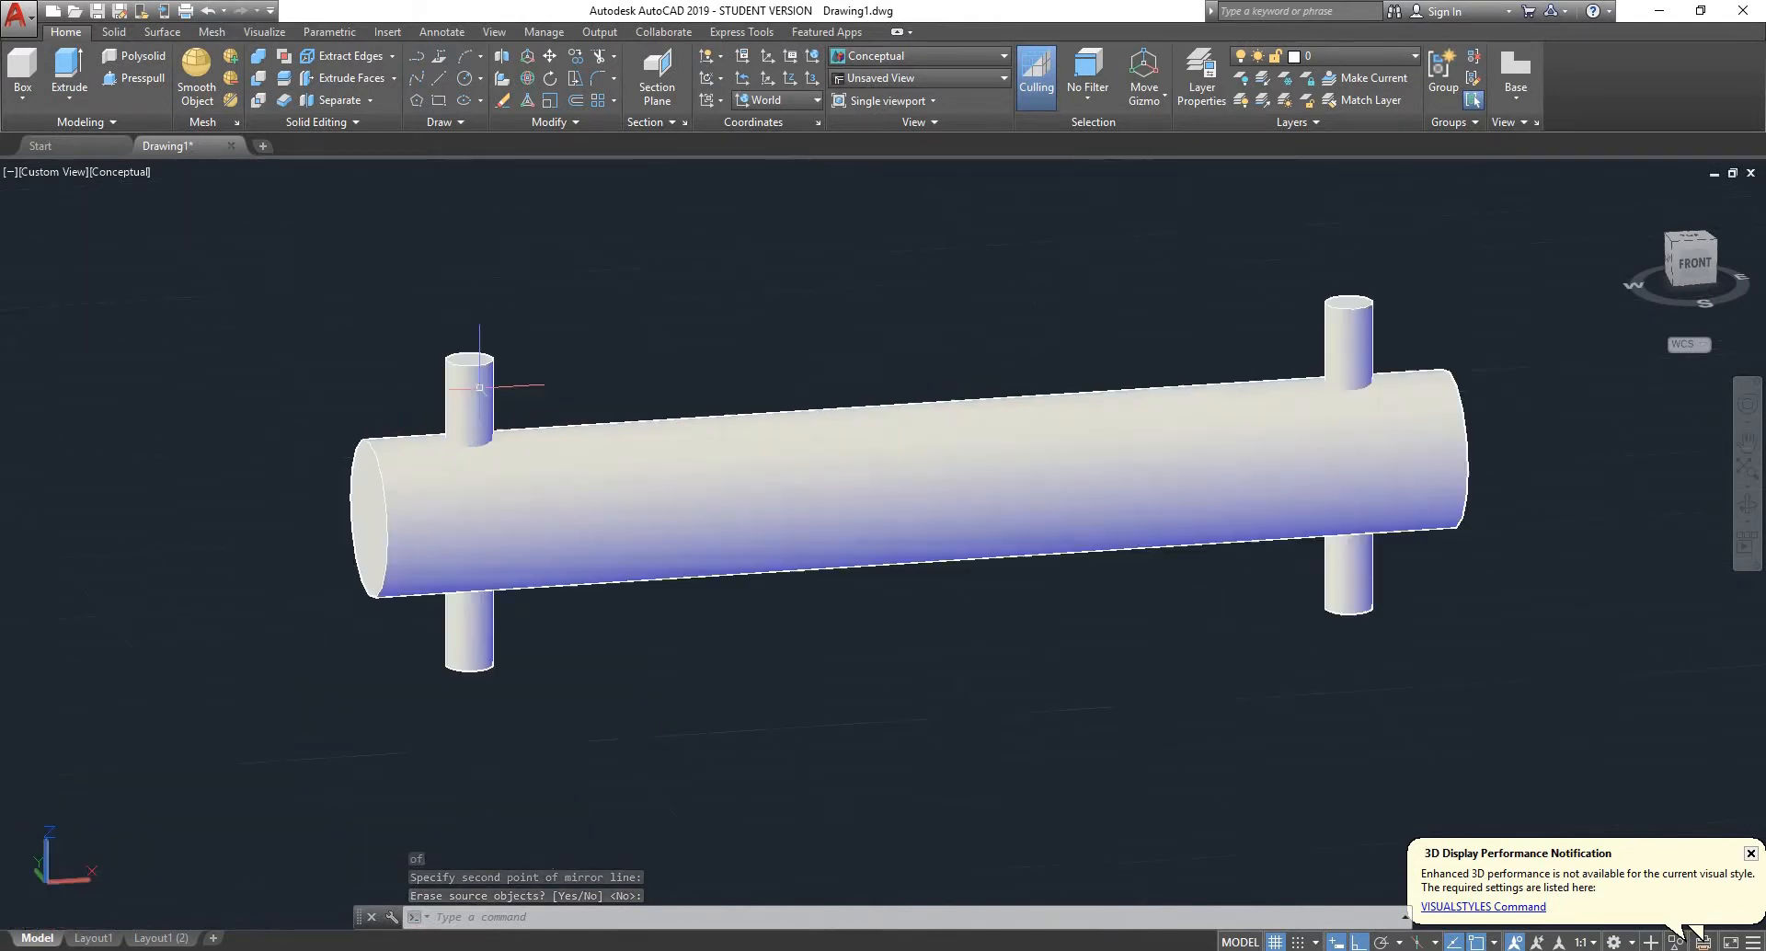
scroll(485, 423, "down", 6)
scroll(453, 416, "up", 5)
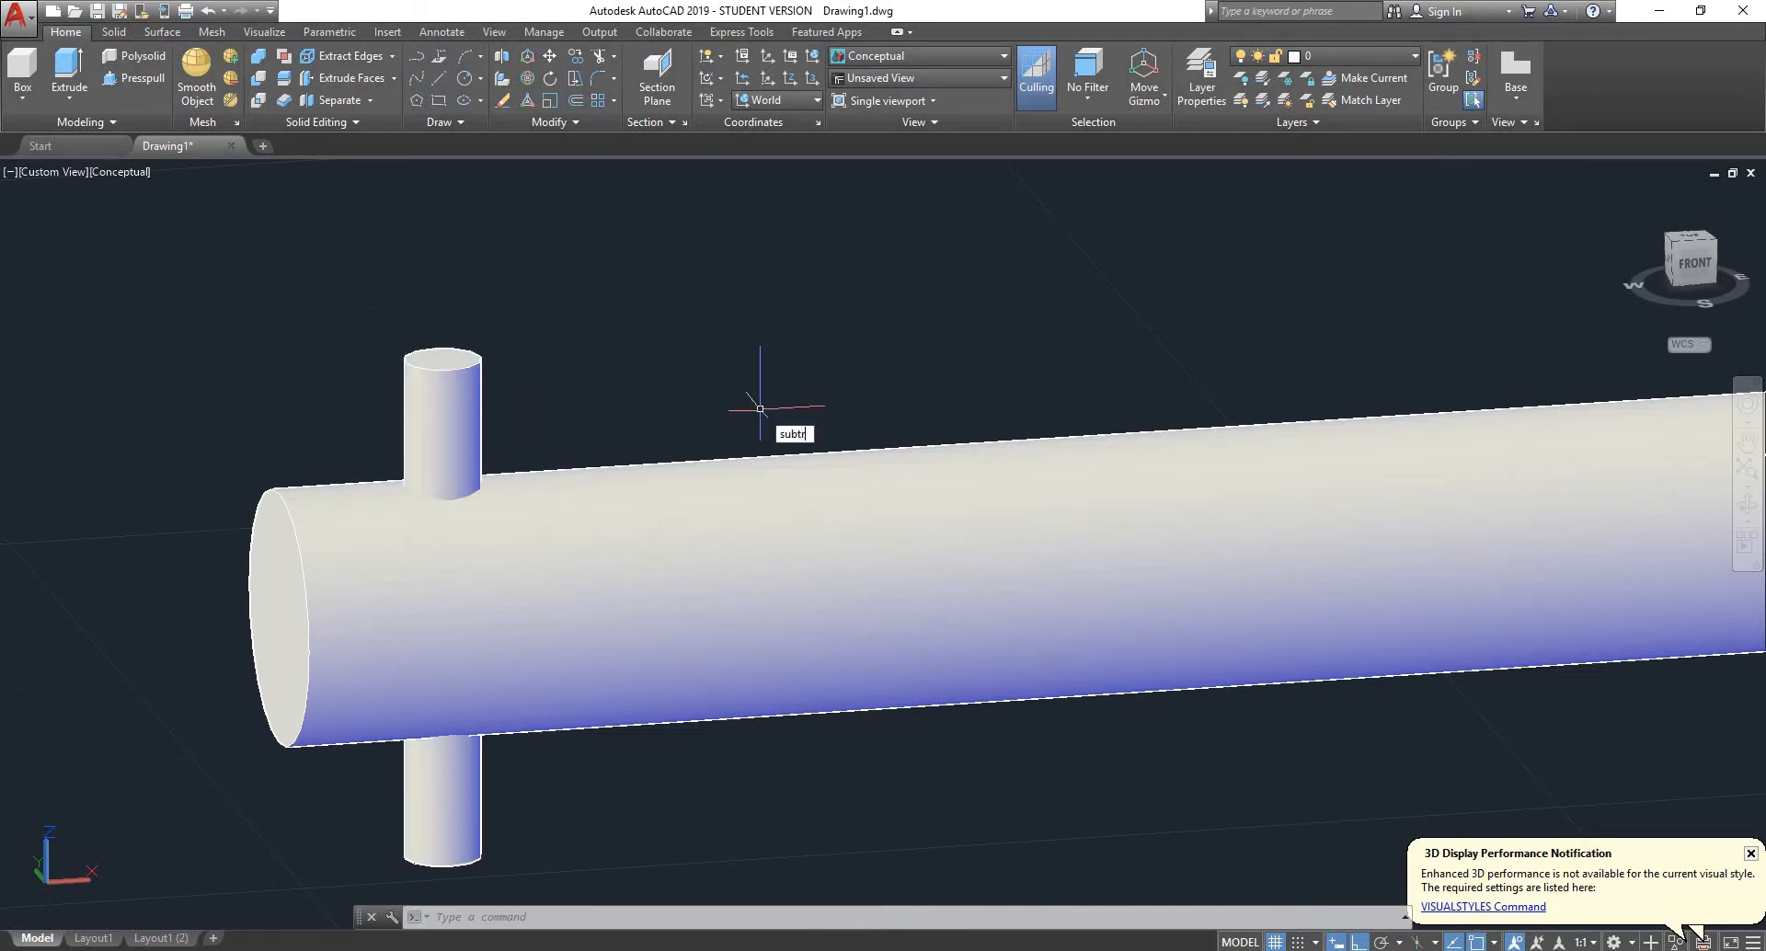
key("Return")
scroll(831, 482, "down", 4)
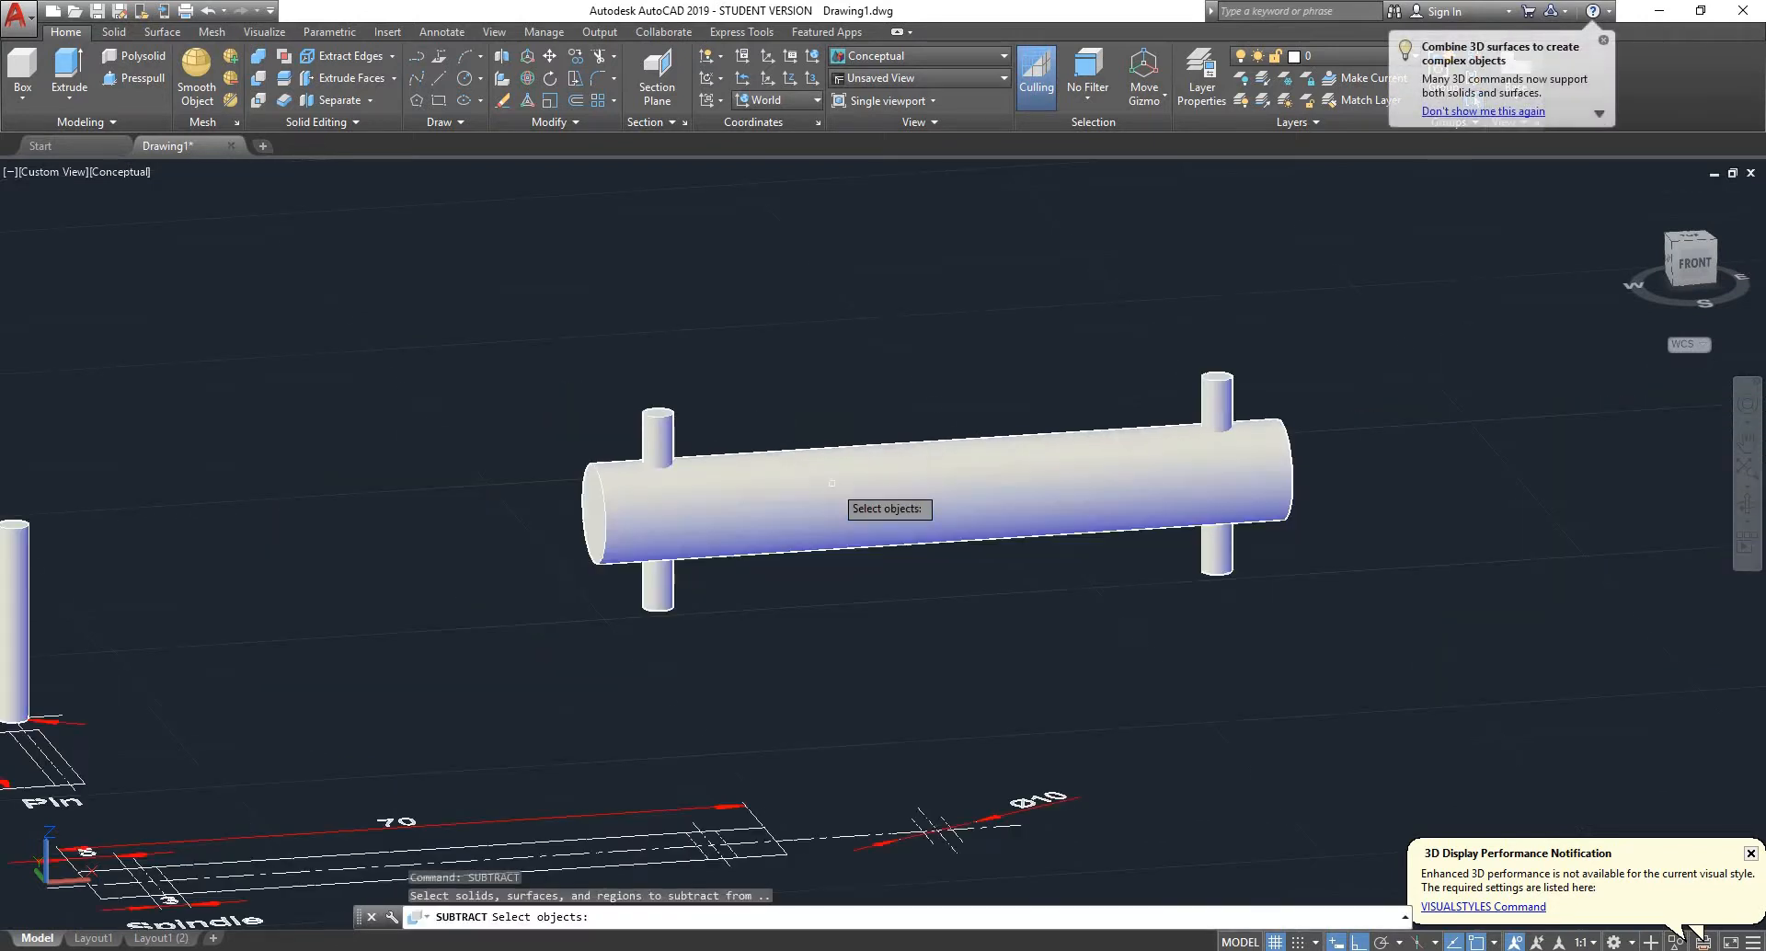
left_click(835, 485)
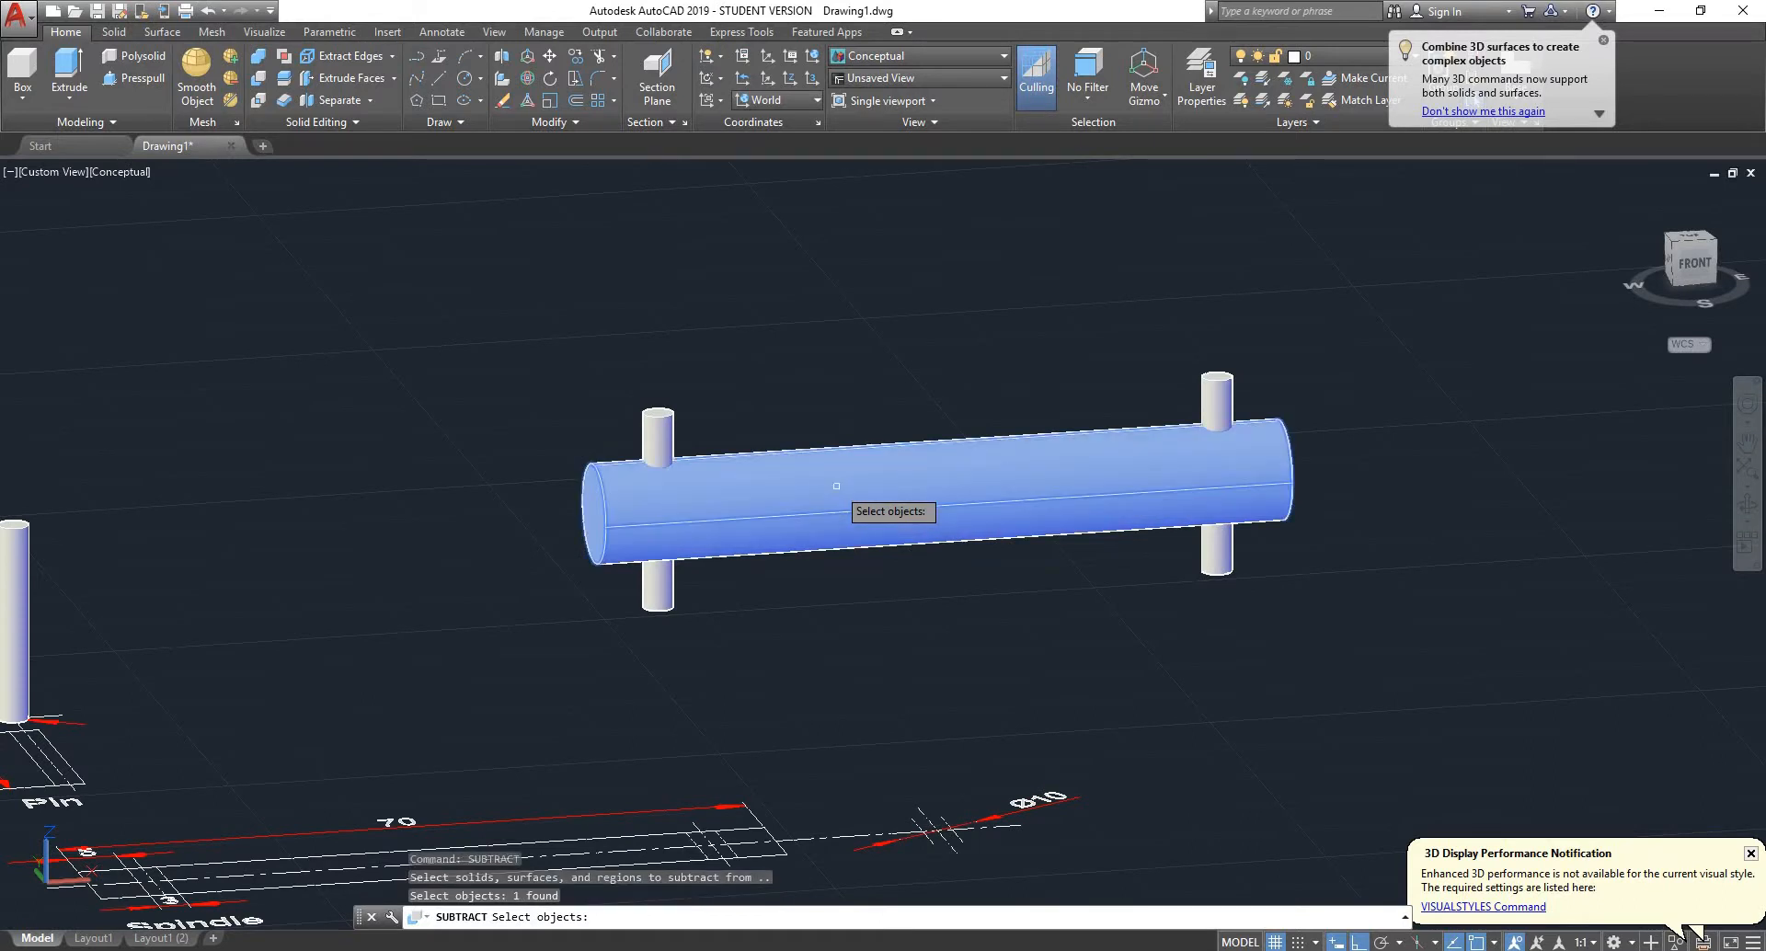
key("Return")
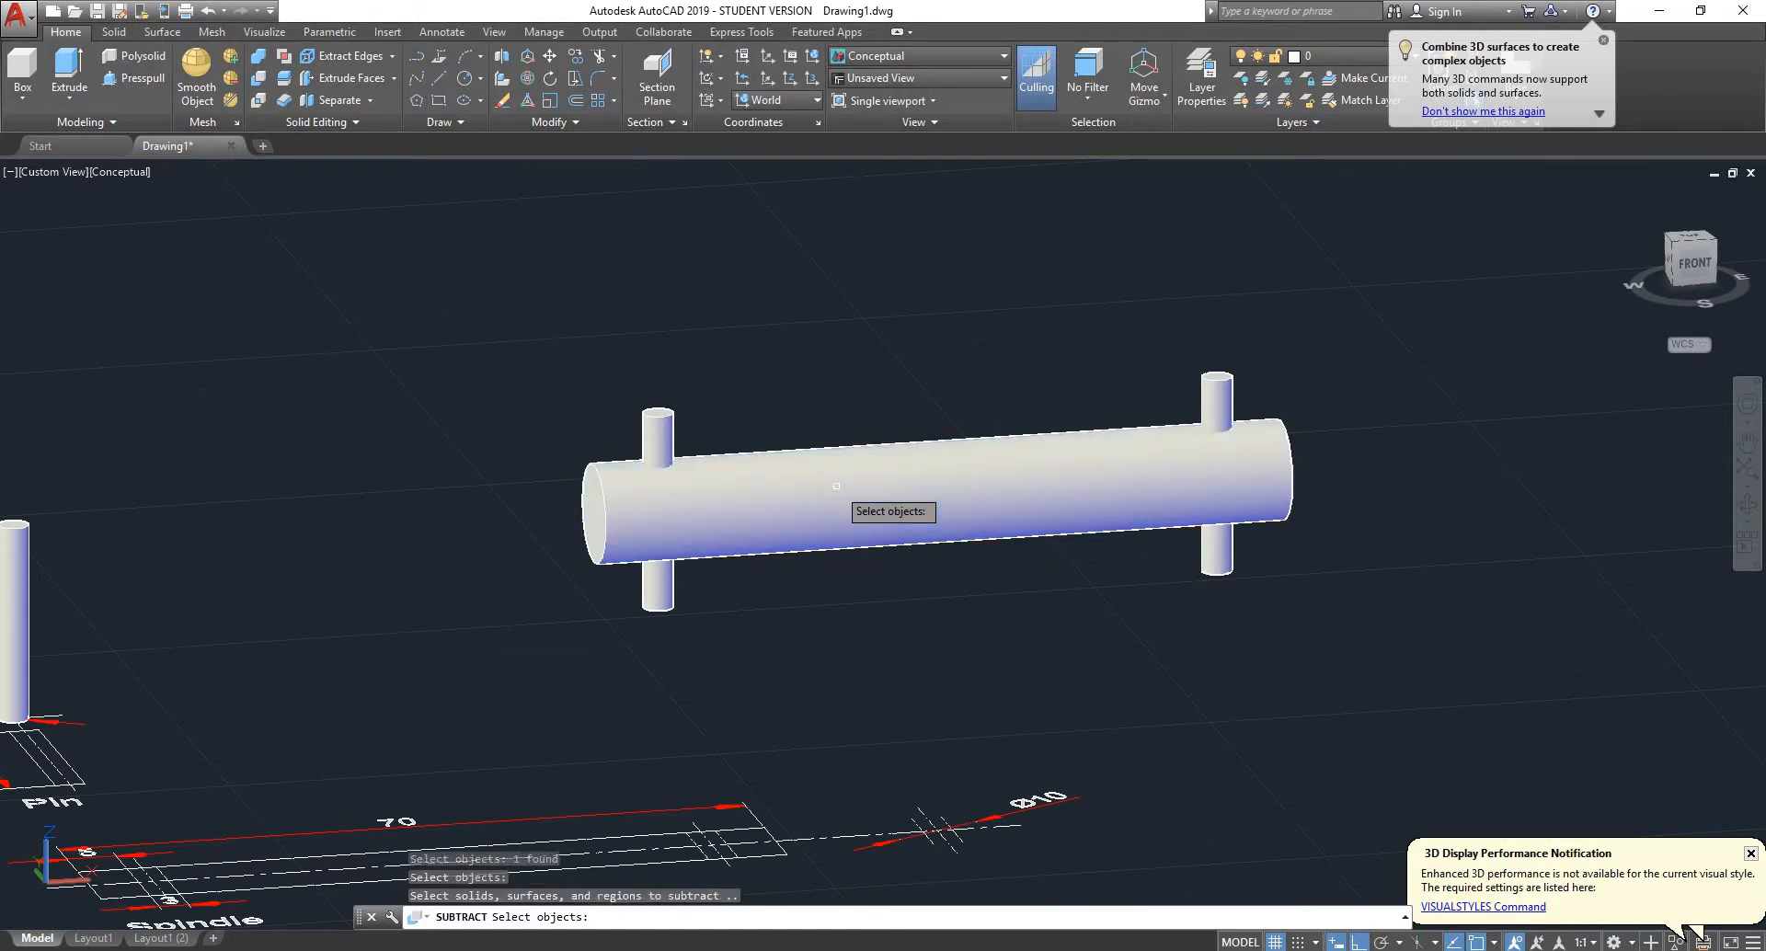
left_click(660, 429)
left_click(1217, 397)
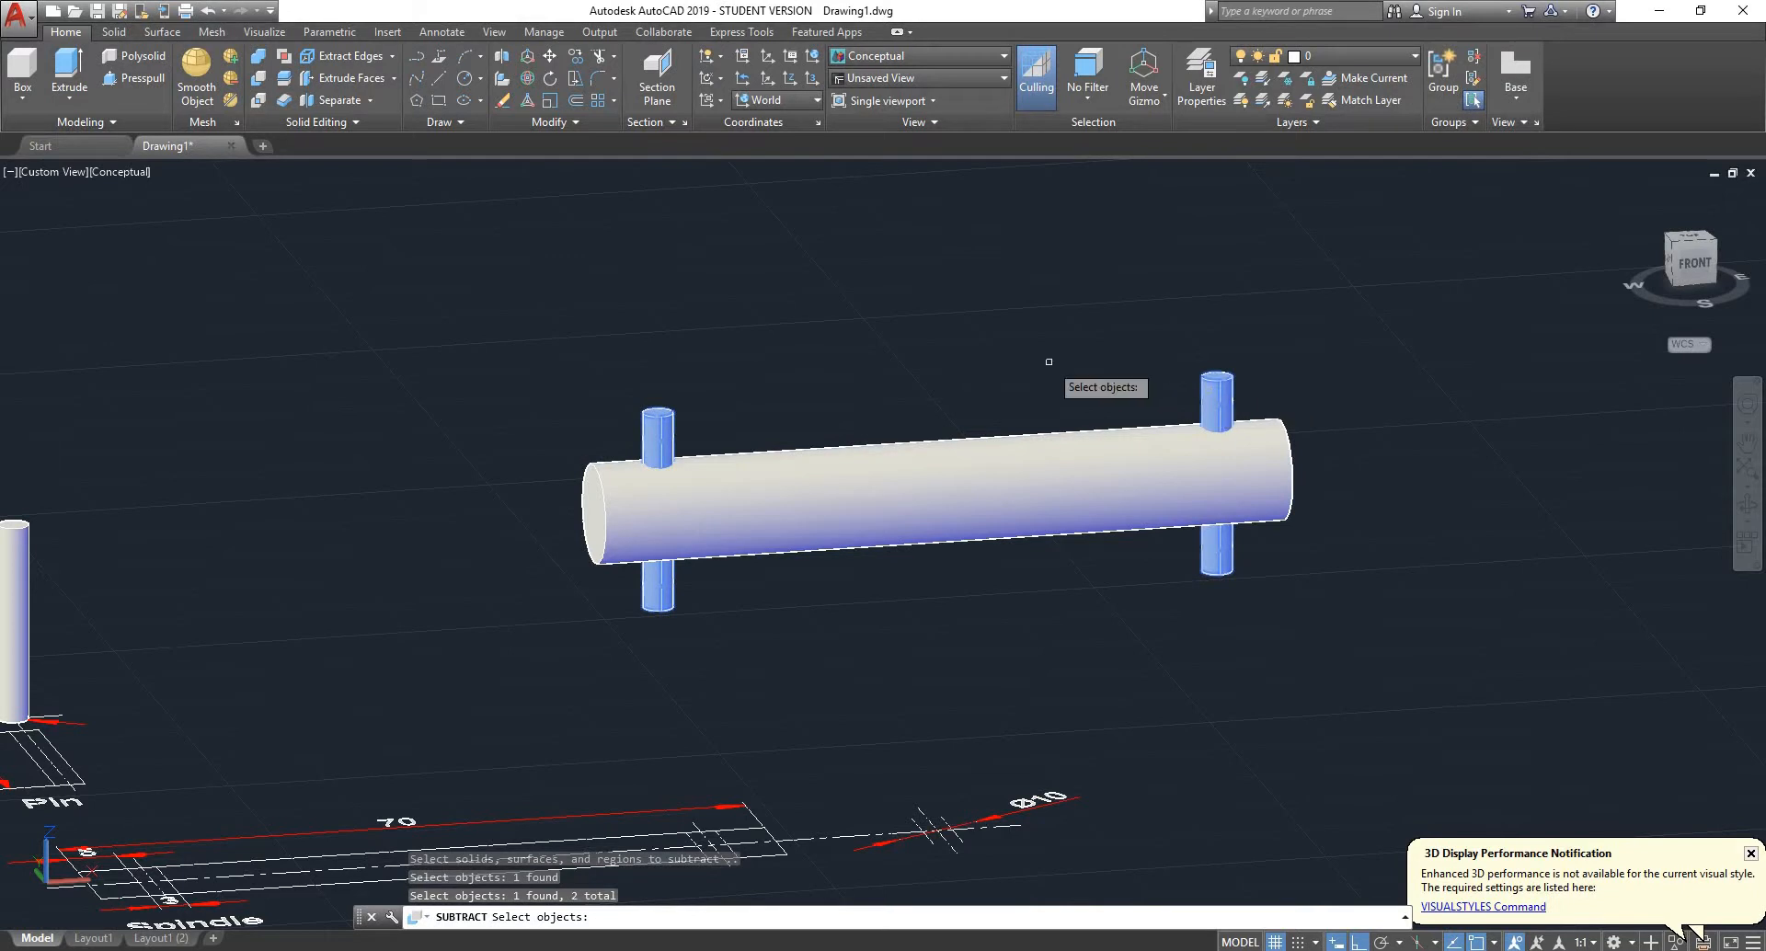
key("Return")
- Examine the cross hole near the spindle's end and the finished spindle among the other parts
middle_click_drag(1049, 361, 1150, 643, "shift")
scroll(582, 466, "up", 5)
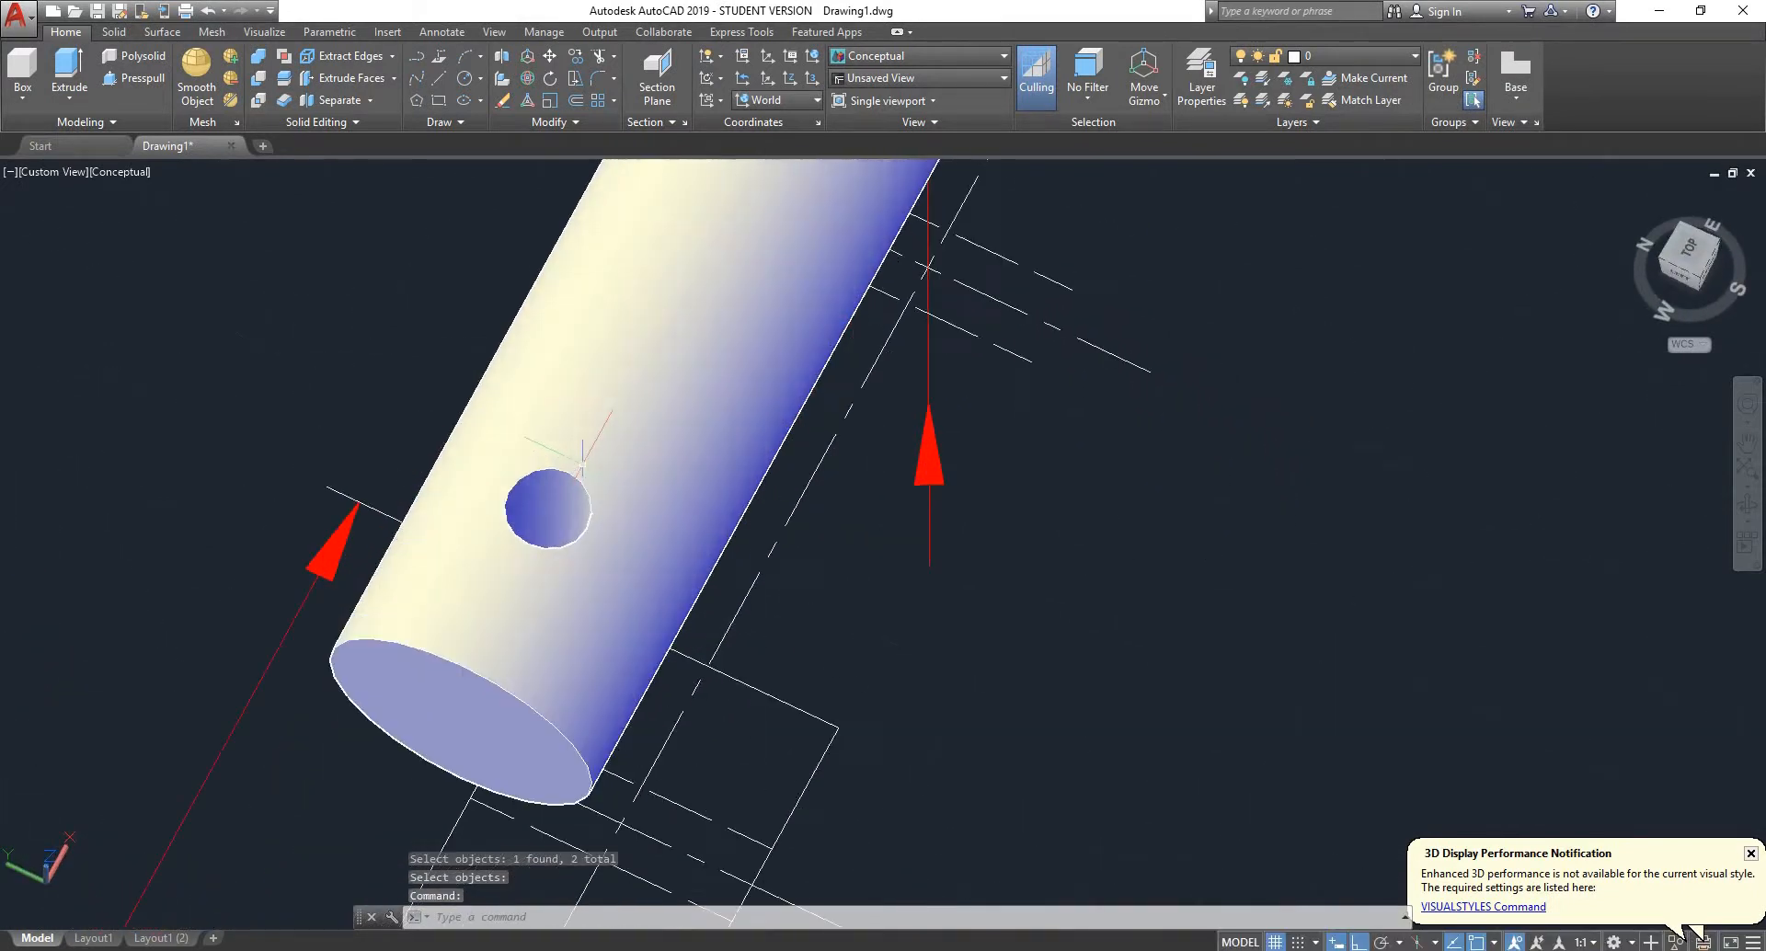
mouse_move(582, 467)
middle_mouse_down("shift")
mouse_move(584, 524)
mouse_move(552, 465)
middle_mouse_up("shift")
scroll(564, 463, "down", 5)
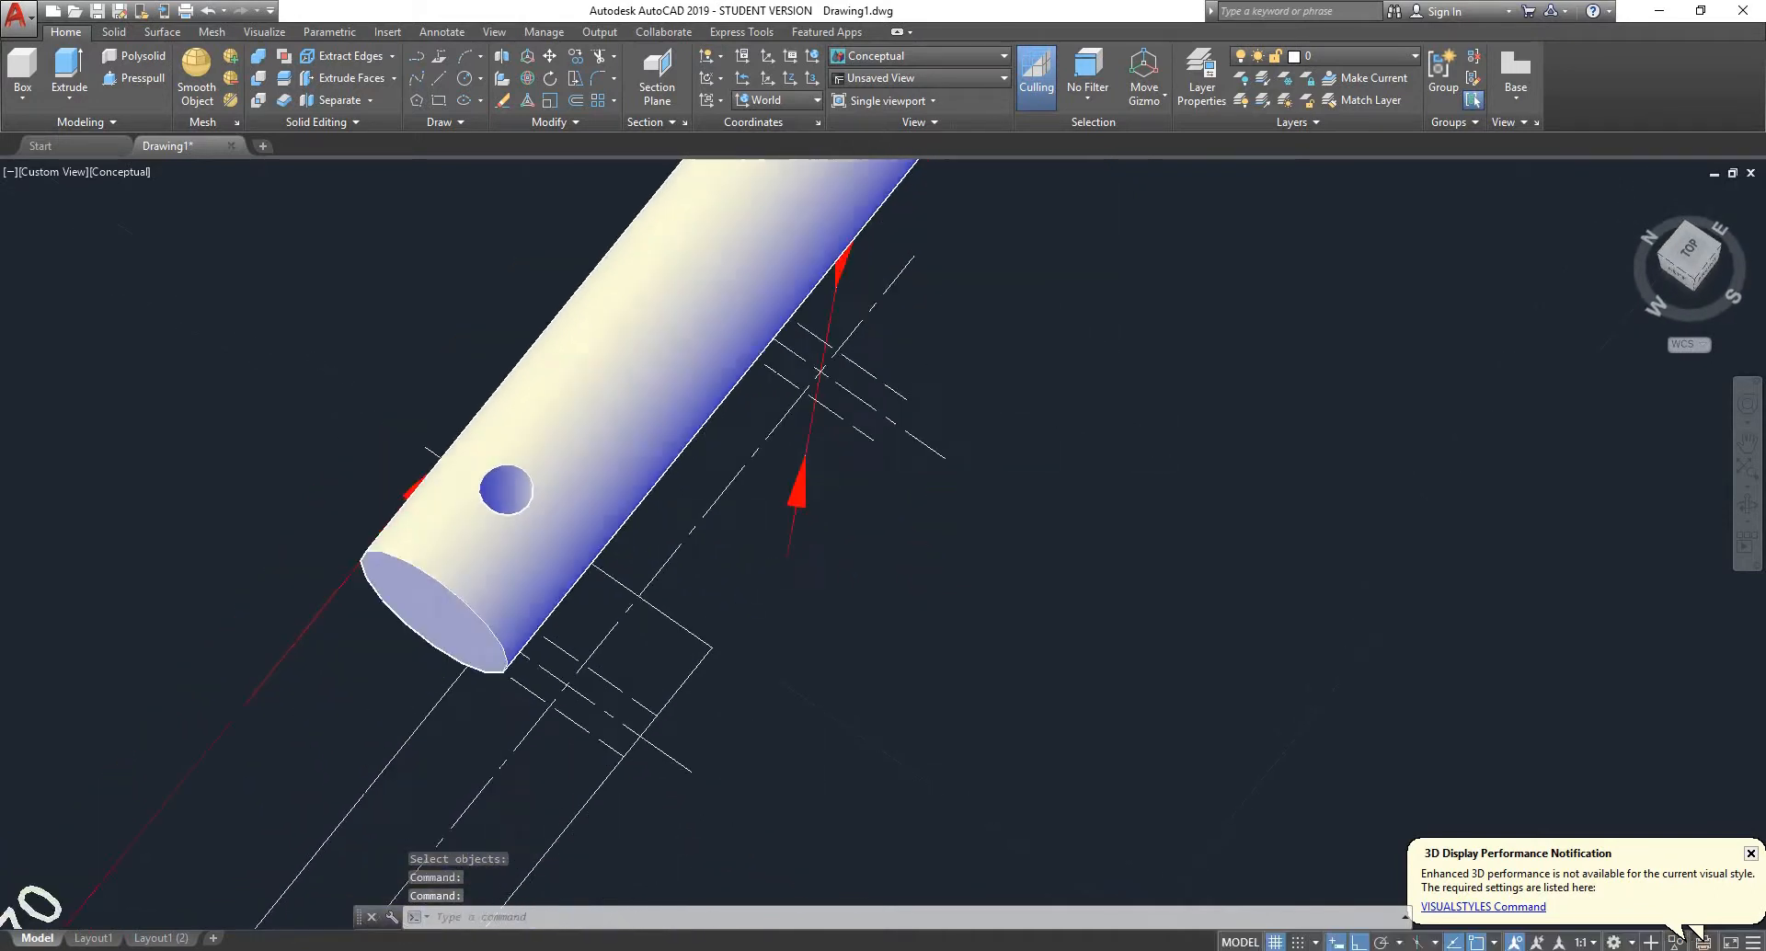
scroll(1196, 368, "down", 6)
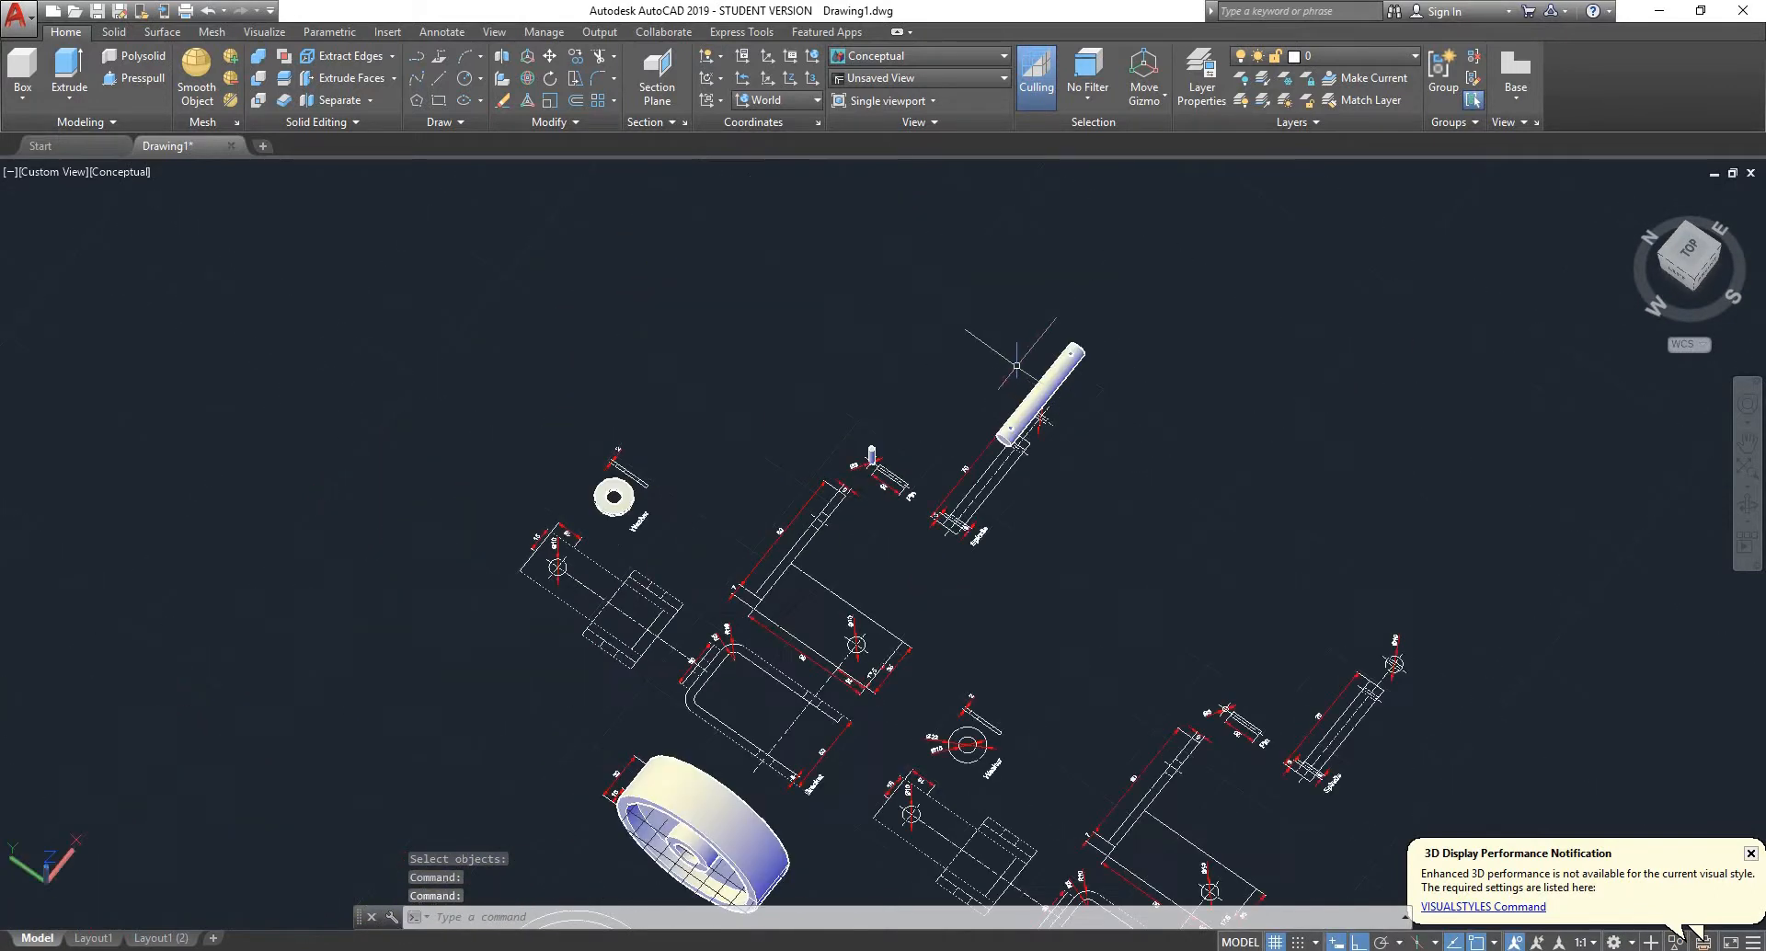
- Examine the 2D bracket views and their dimensions among the finished solid parts
scroll(1017, 361, "up", 3)
middle_click_drag(1091, 423, 836, 385, "shift")
scroll(835, 386, "down", 4)
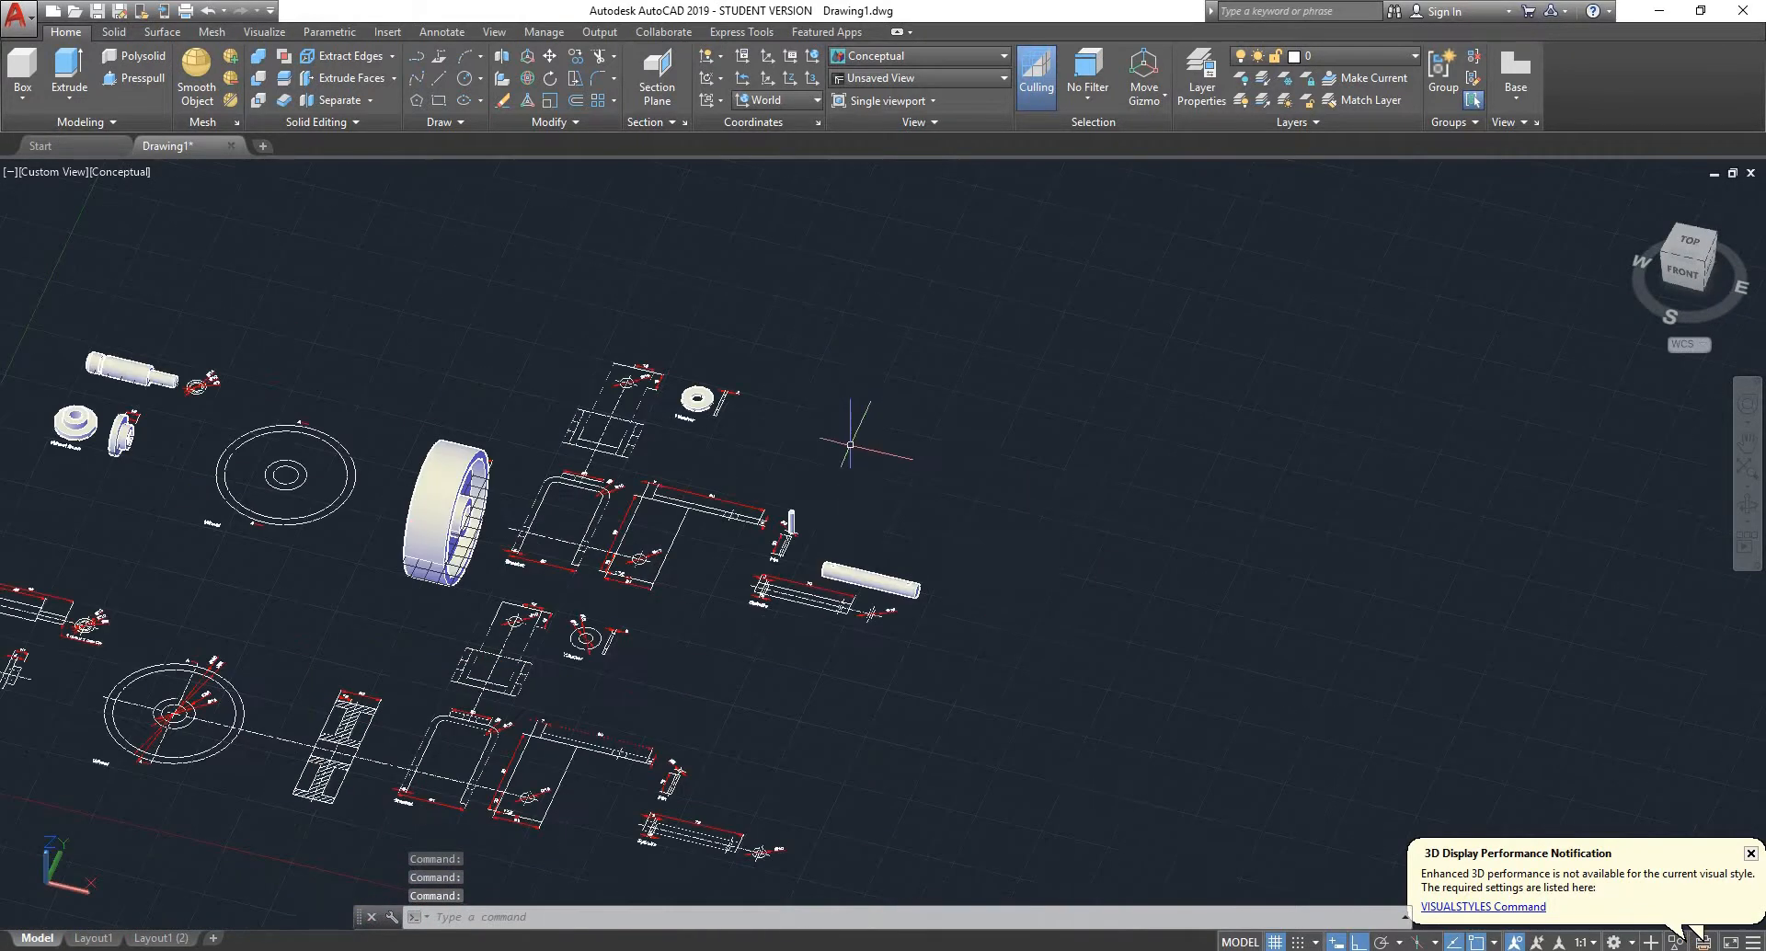
scroll(625, 516, "up", 3)
middle_click_drag(625, 515, 664, 618, "shift")
scroll(615, 440, "up", 3)
scroll(594, 422, "down", 2)
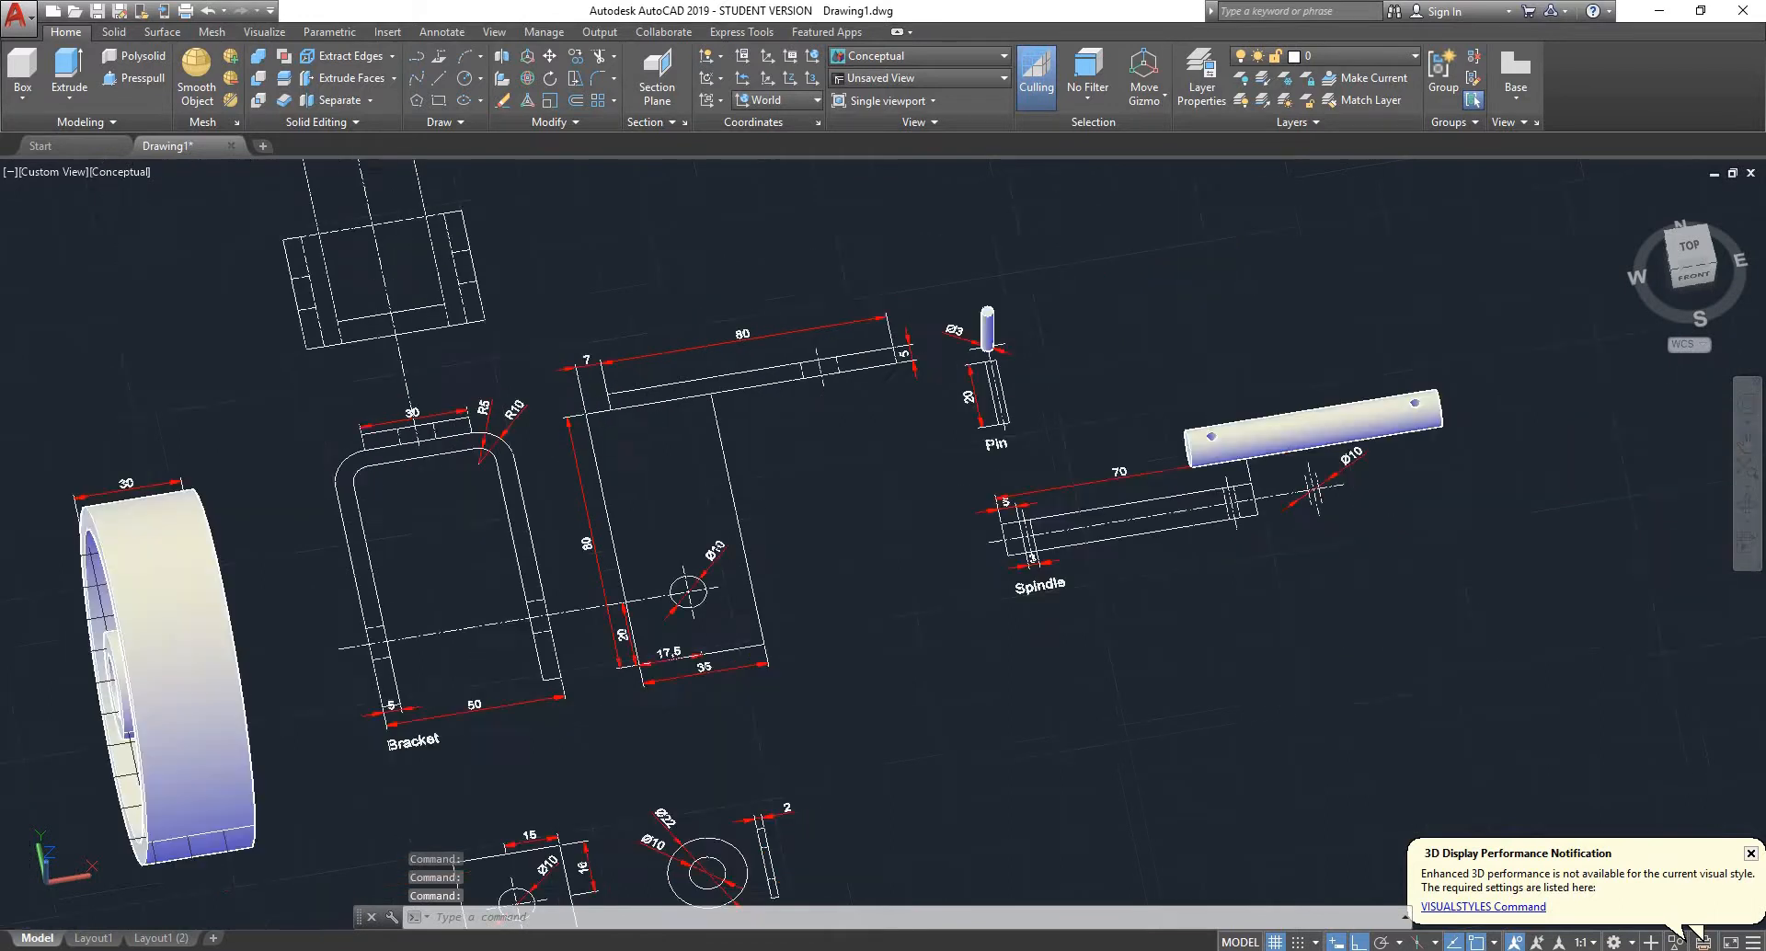
scroll(592, 424, "down", 2)
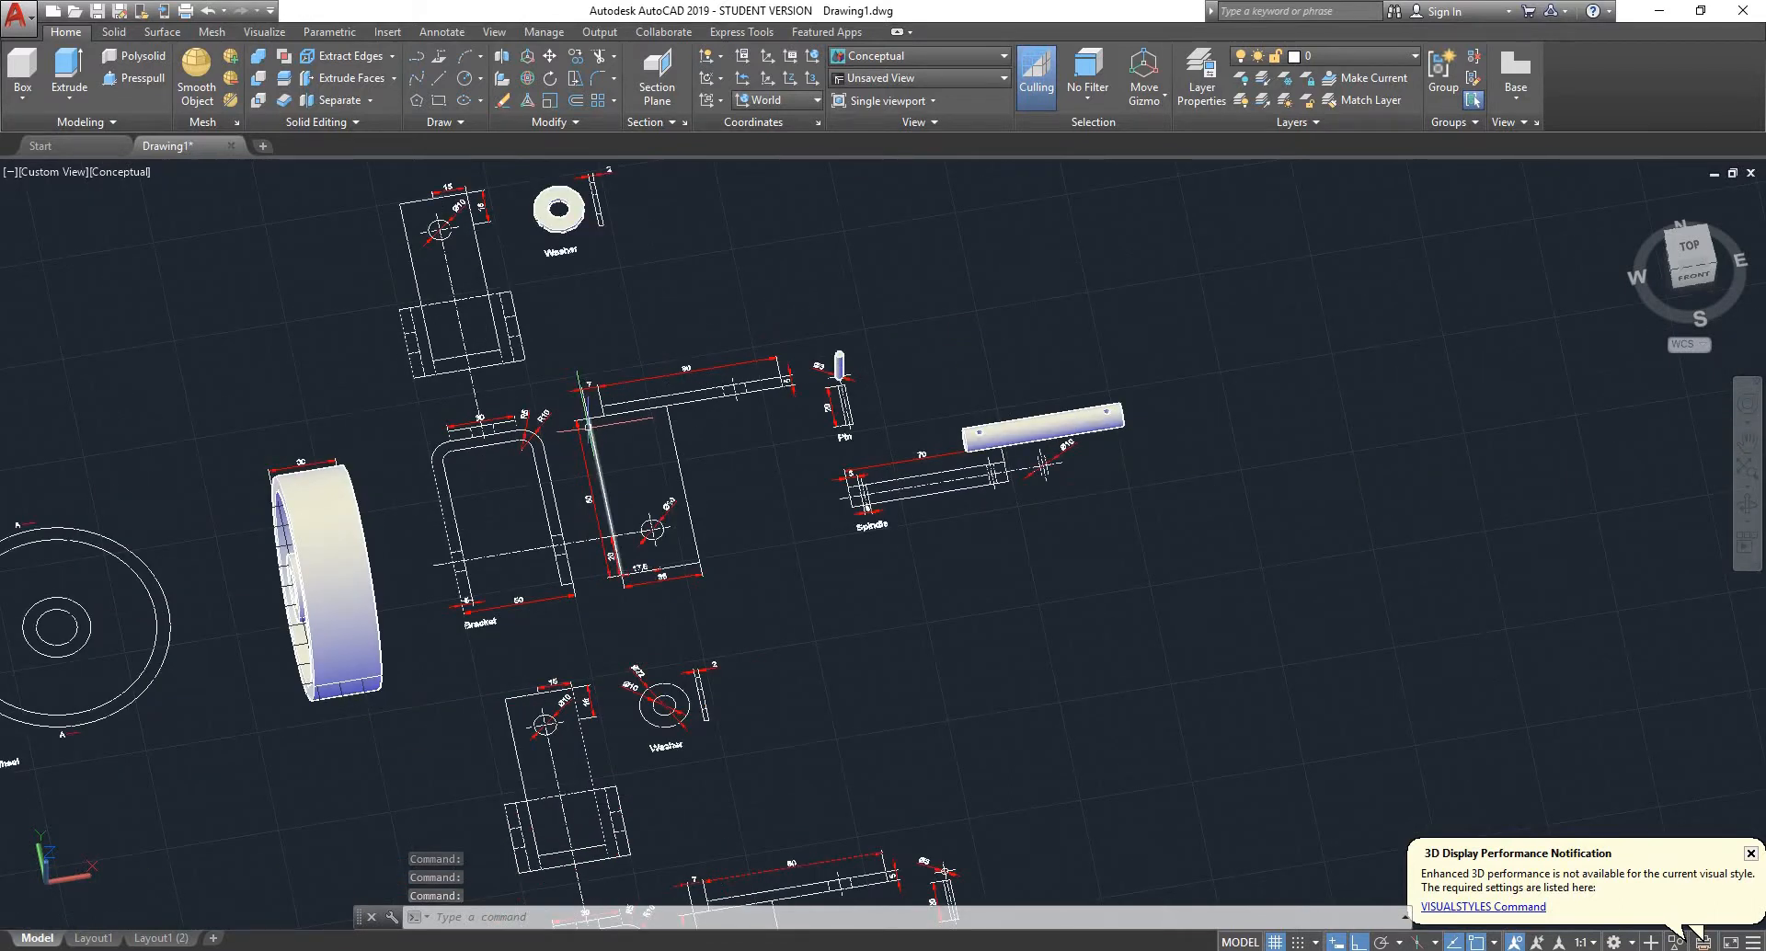
scroll(589, 425, "up", 3)
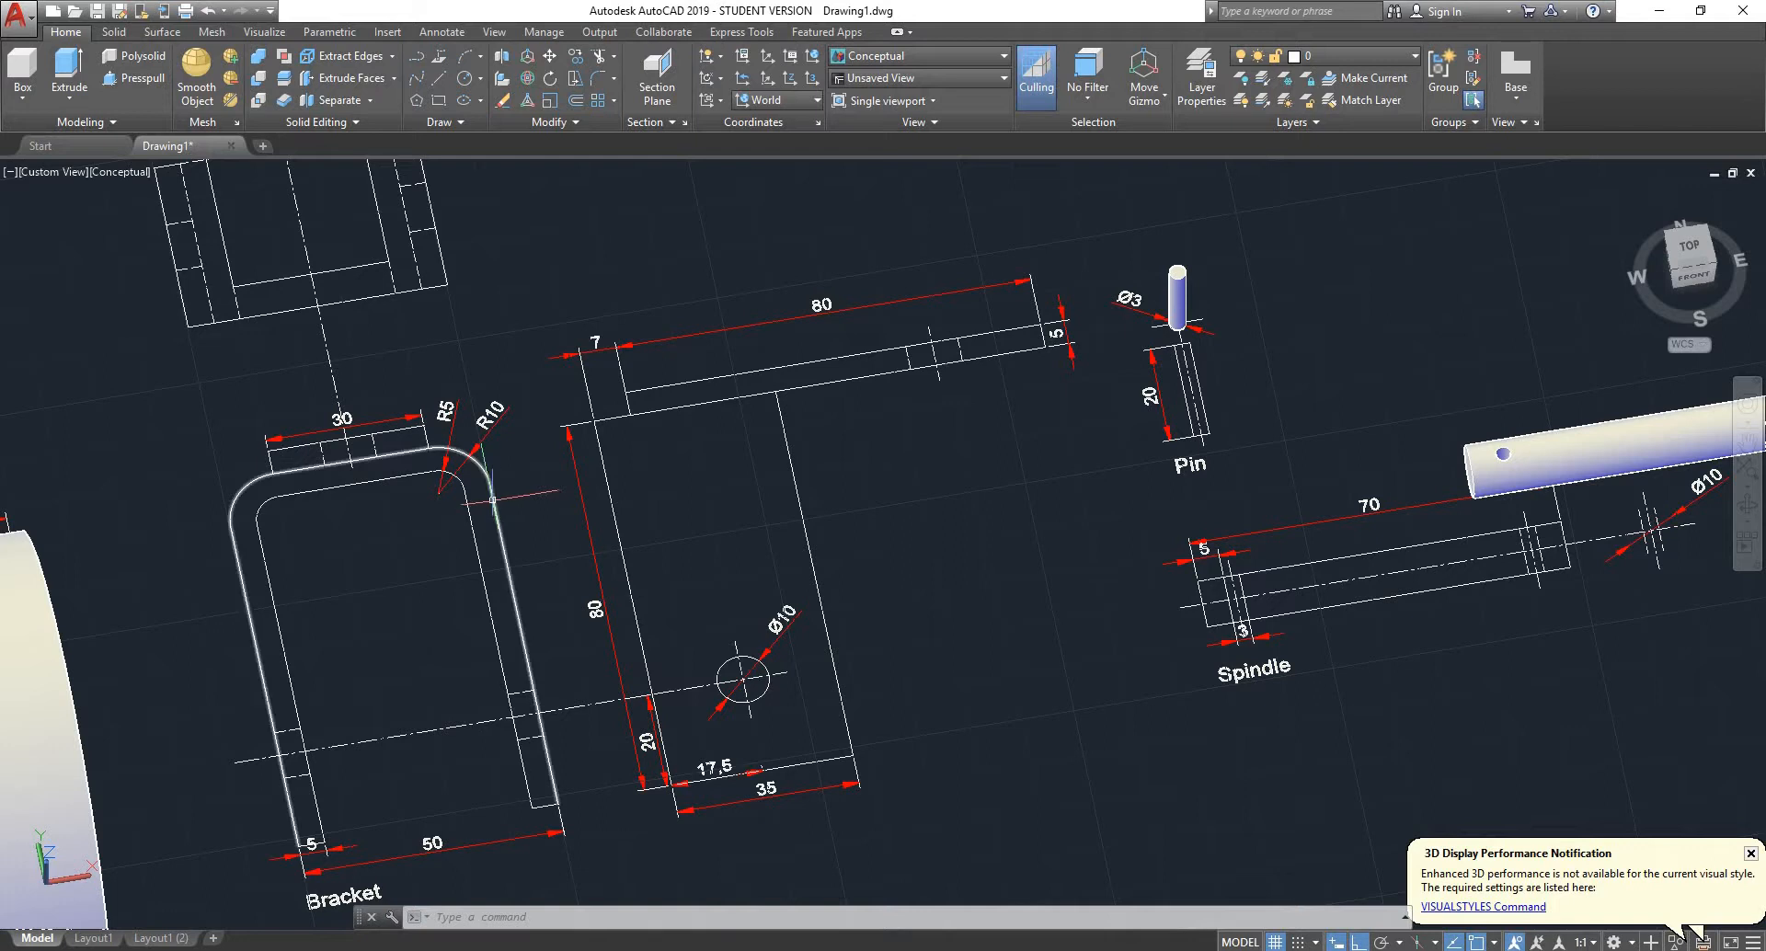
- Join the bracket's outer and inner U-shaped outlines and the short lines closing both leg ends into one profile
left_click(492, 499)
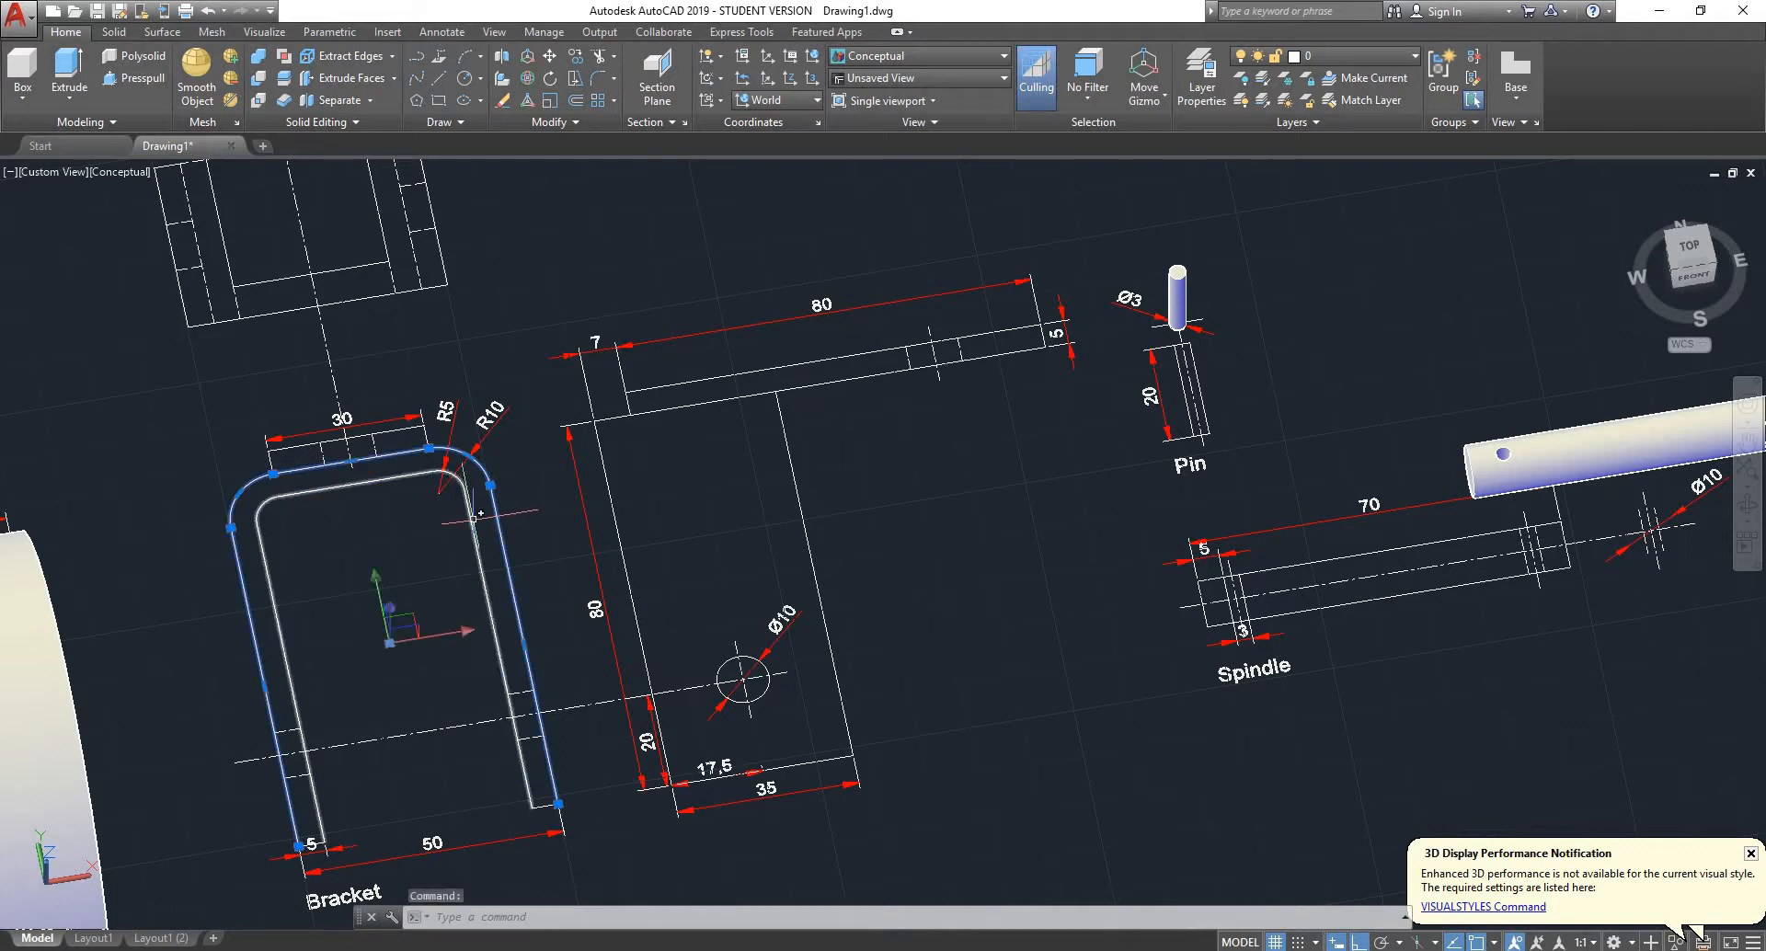
left_click(471, 517)
scroll(469, 517, "down", 2)
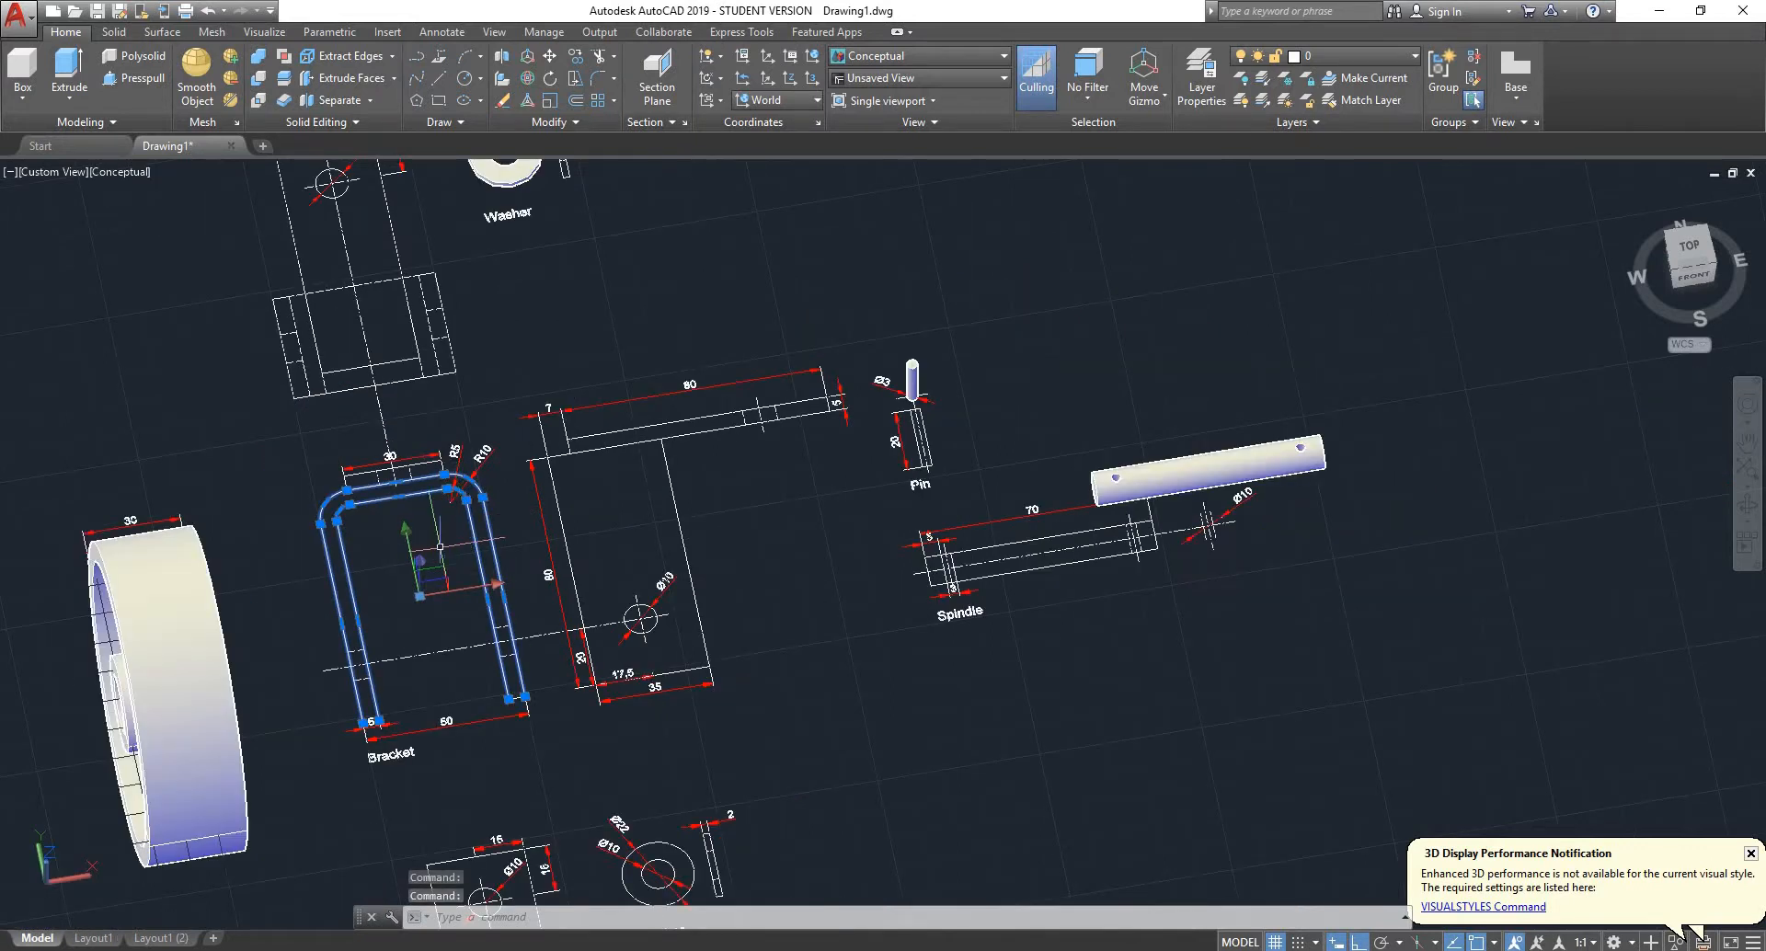
scroll(370, 721, "up", 6)
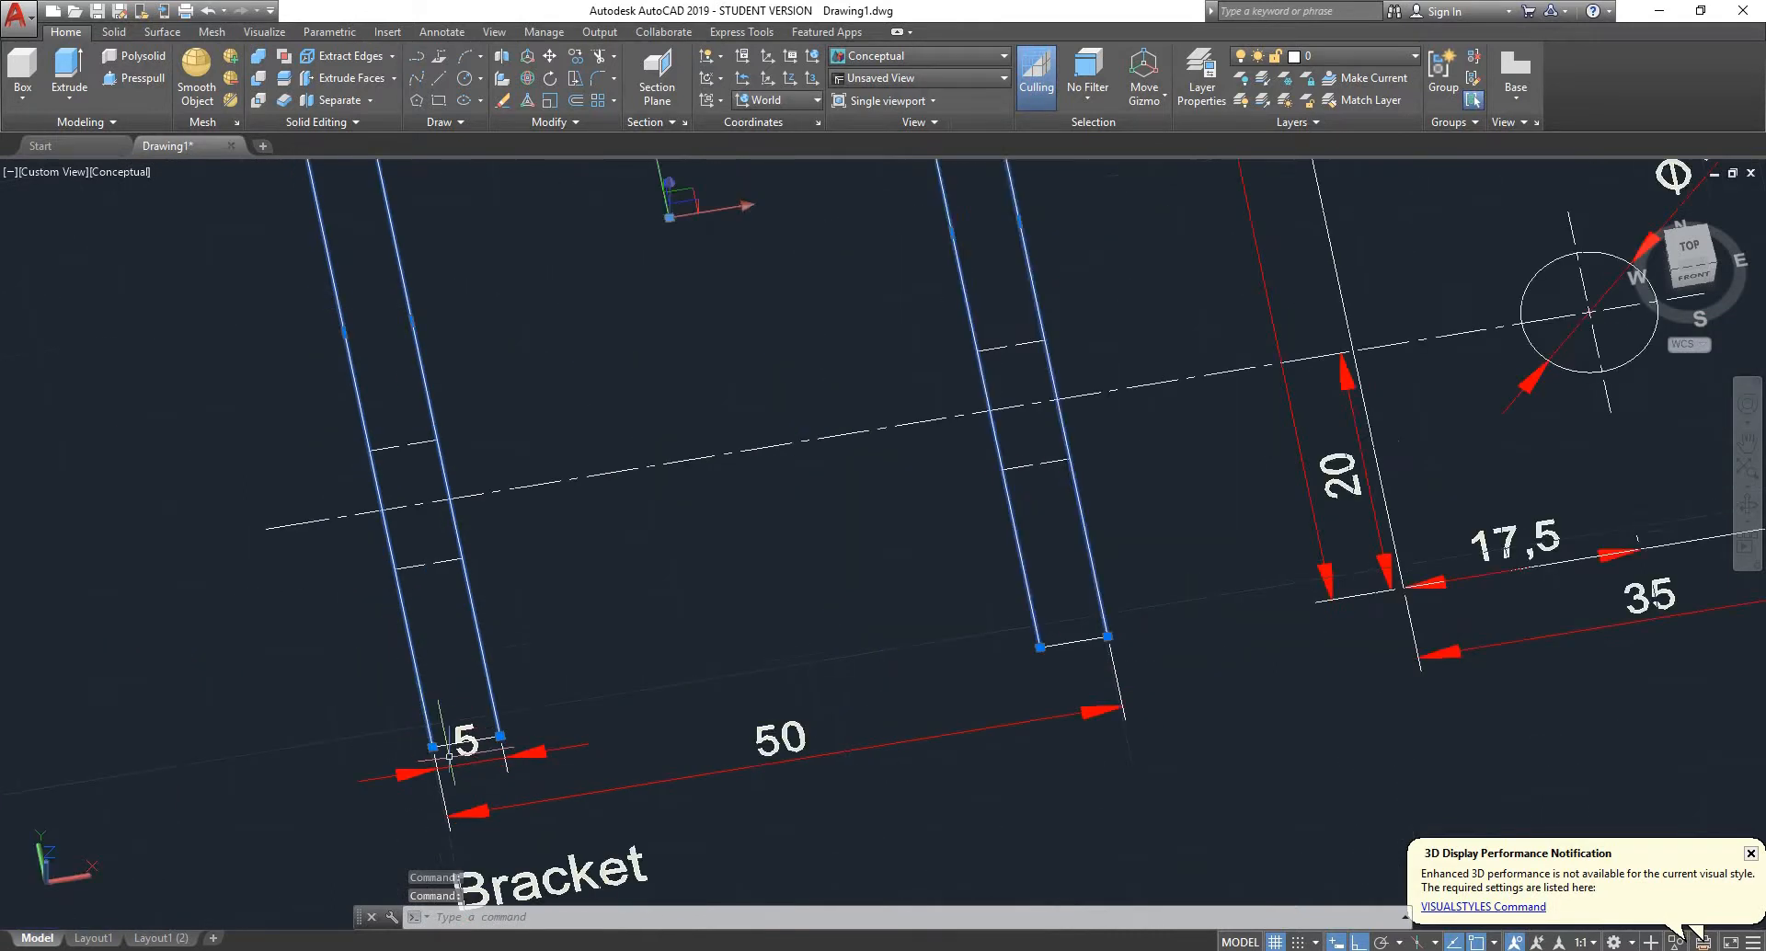
scroll(370, 720, "up", 7)
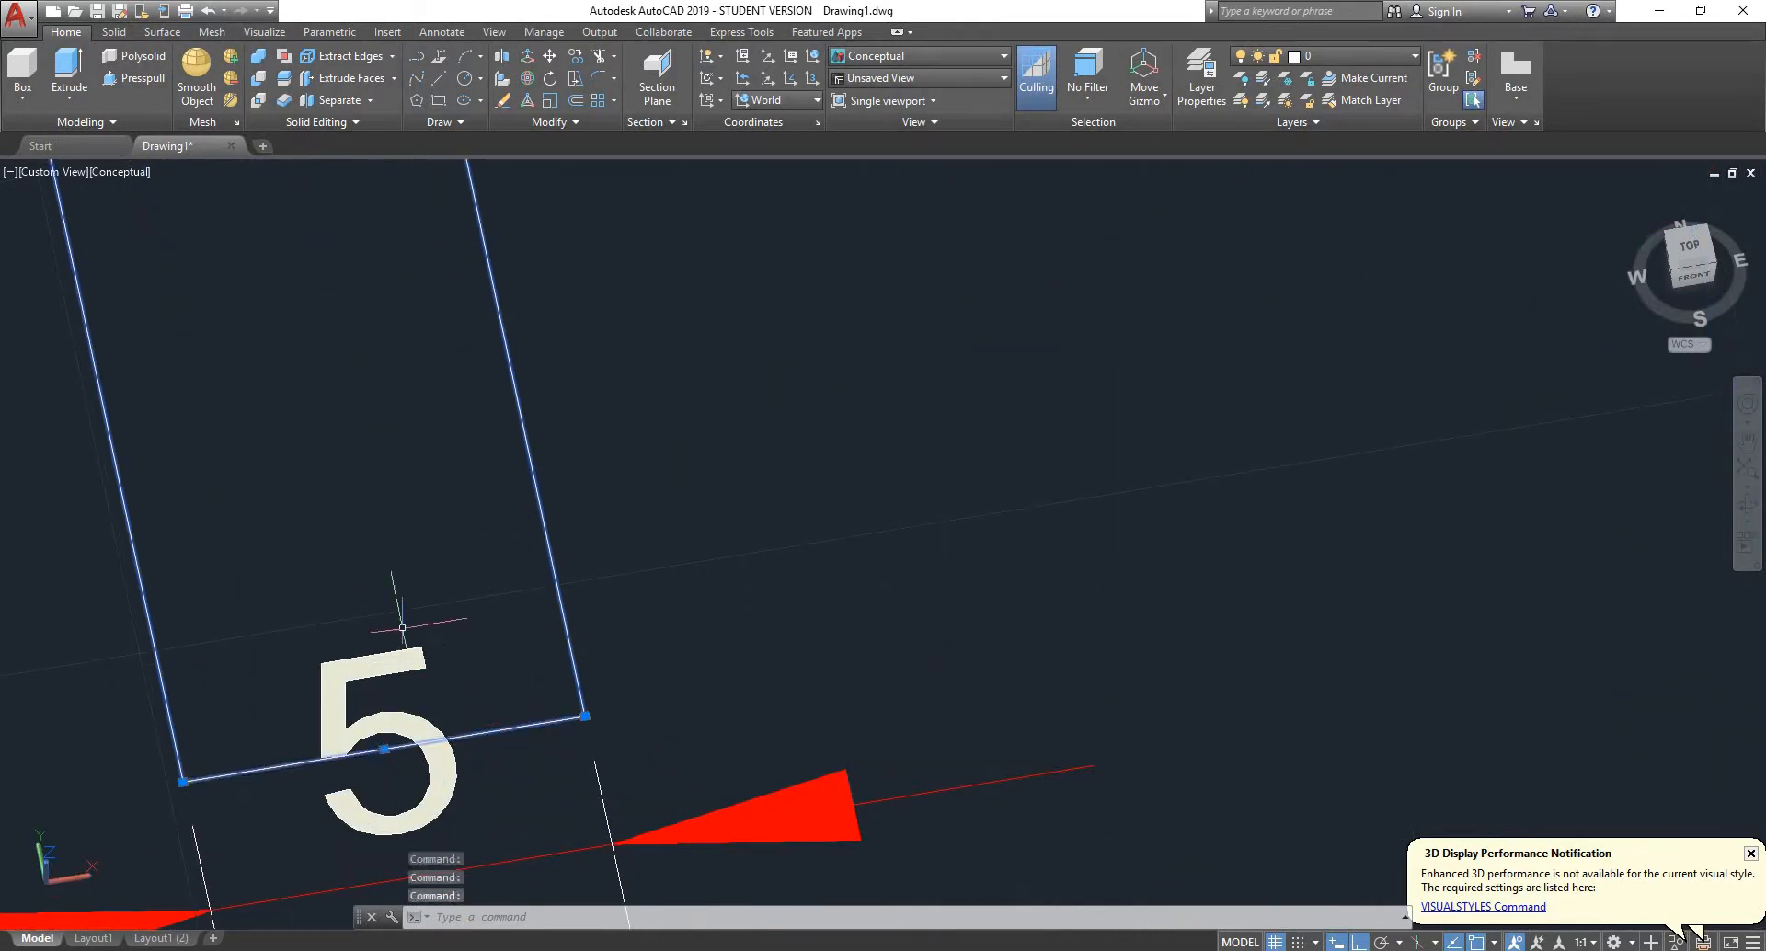
scroll(426, 600, "down", 5)
scroll(943, 550, "up", 5)
left_click(1019, 538)
left_click(975, 602)
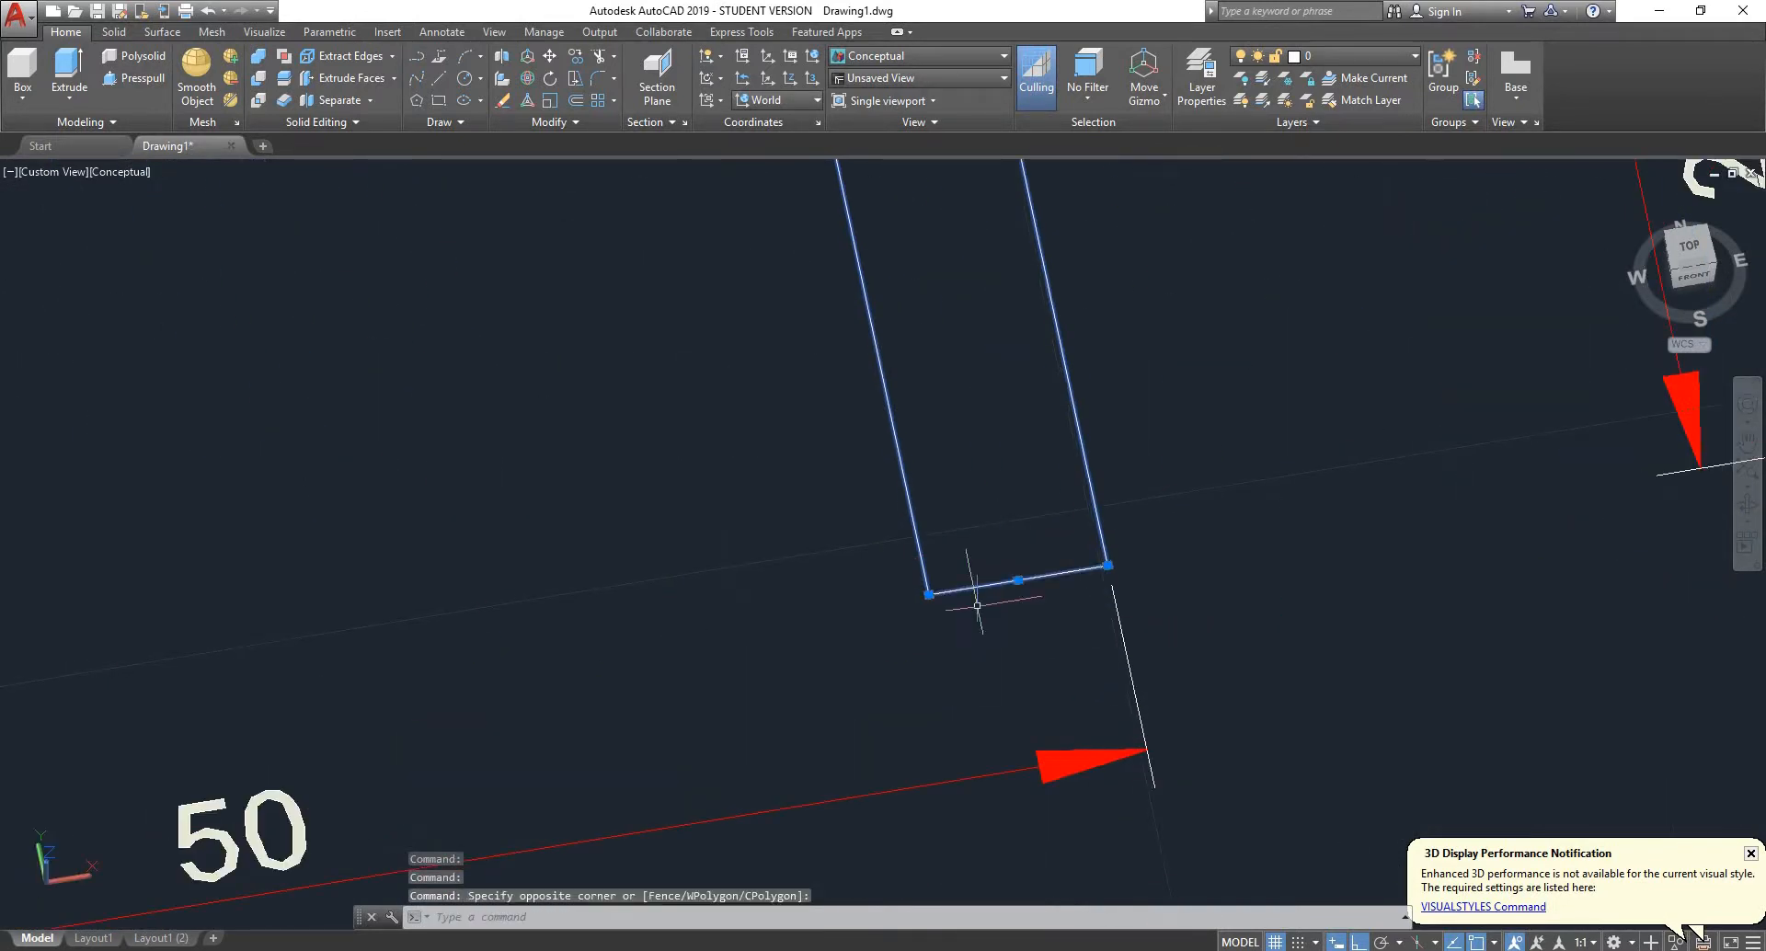
scroll(890, 598, "down", 4)
scroll(808, 516, "down", 6)
scroll(748, 324, "up", 4)
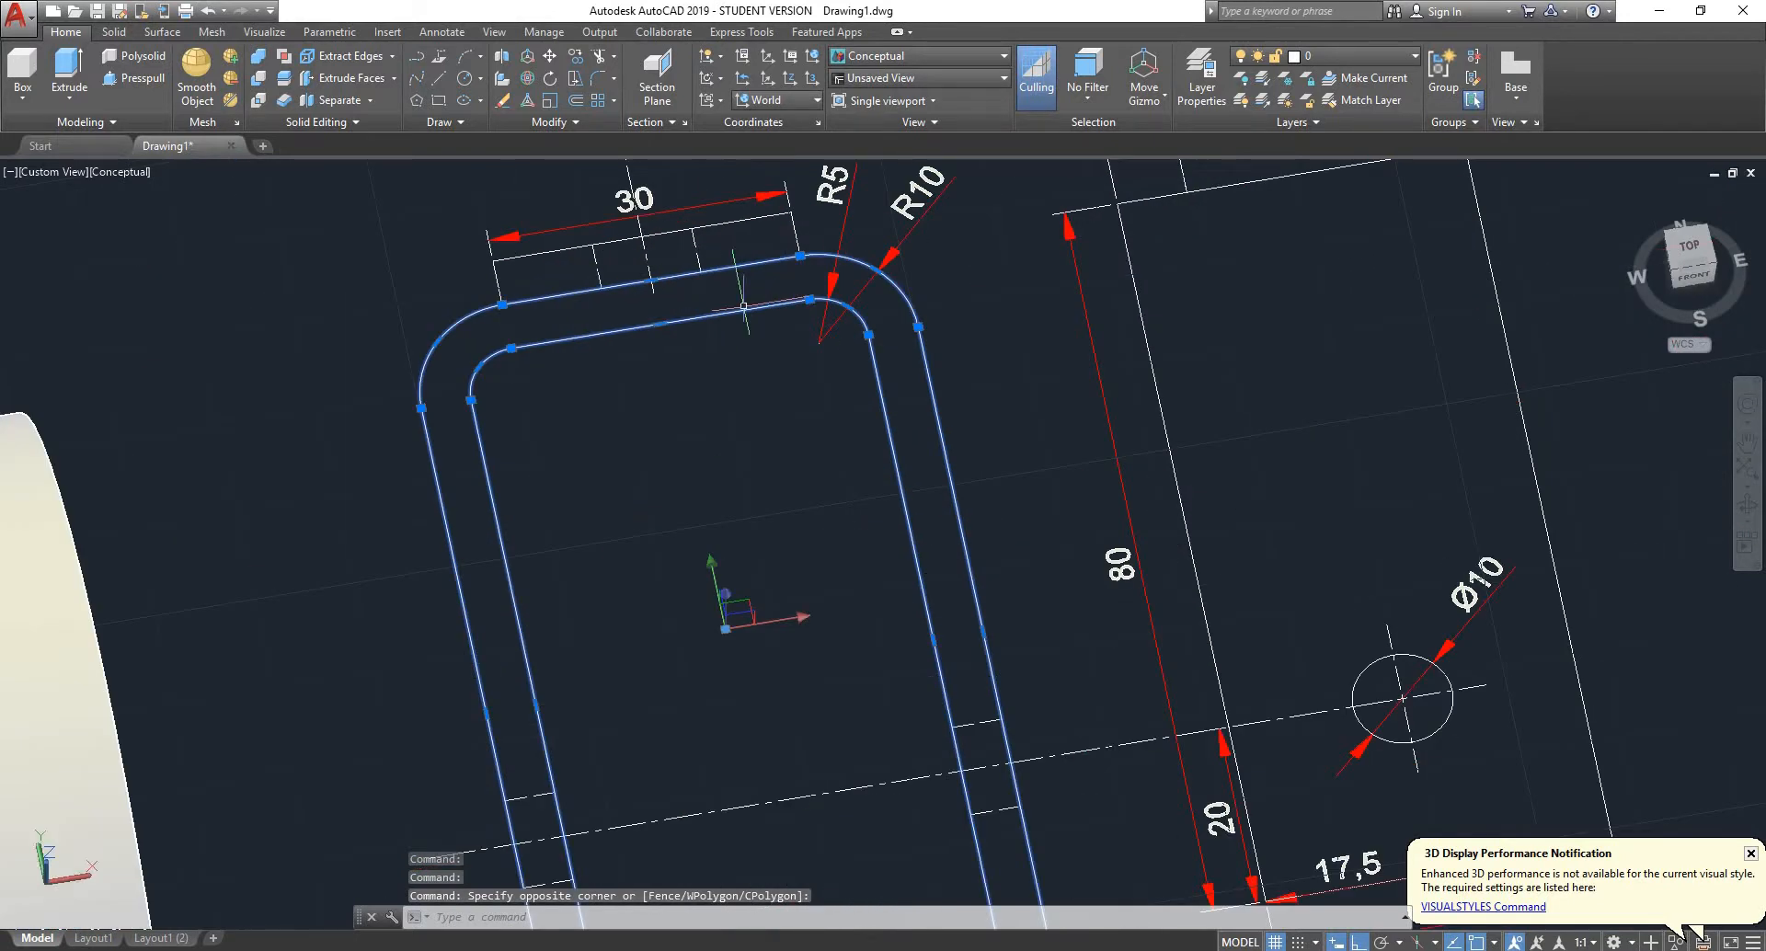
scroll(719, 442, "down", 5)
scroll(711, 413, "up", 5)
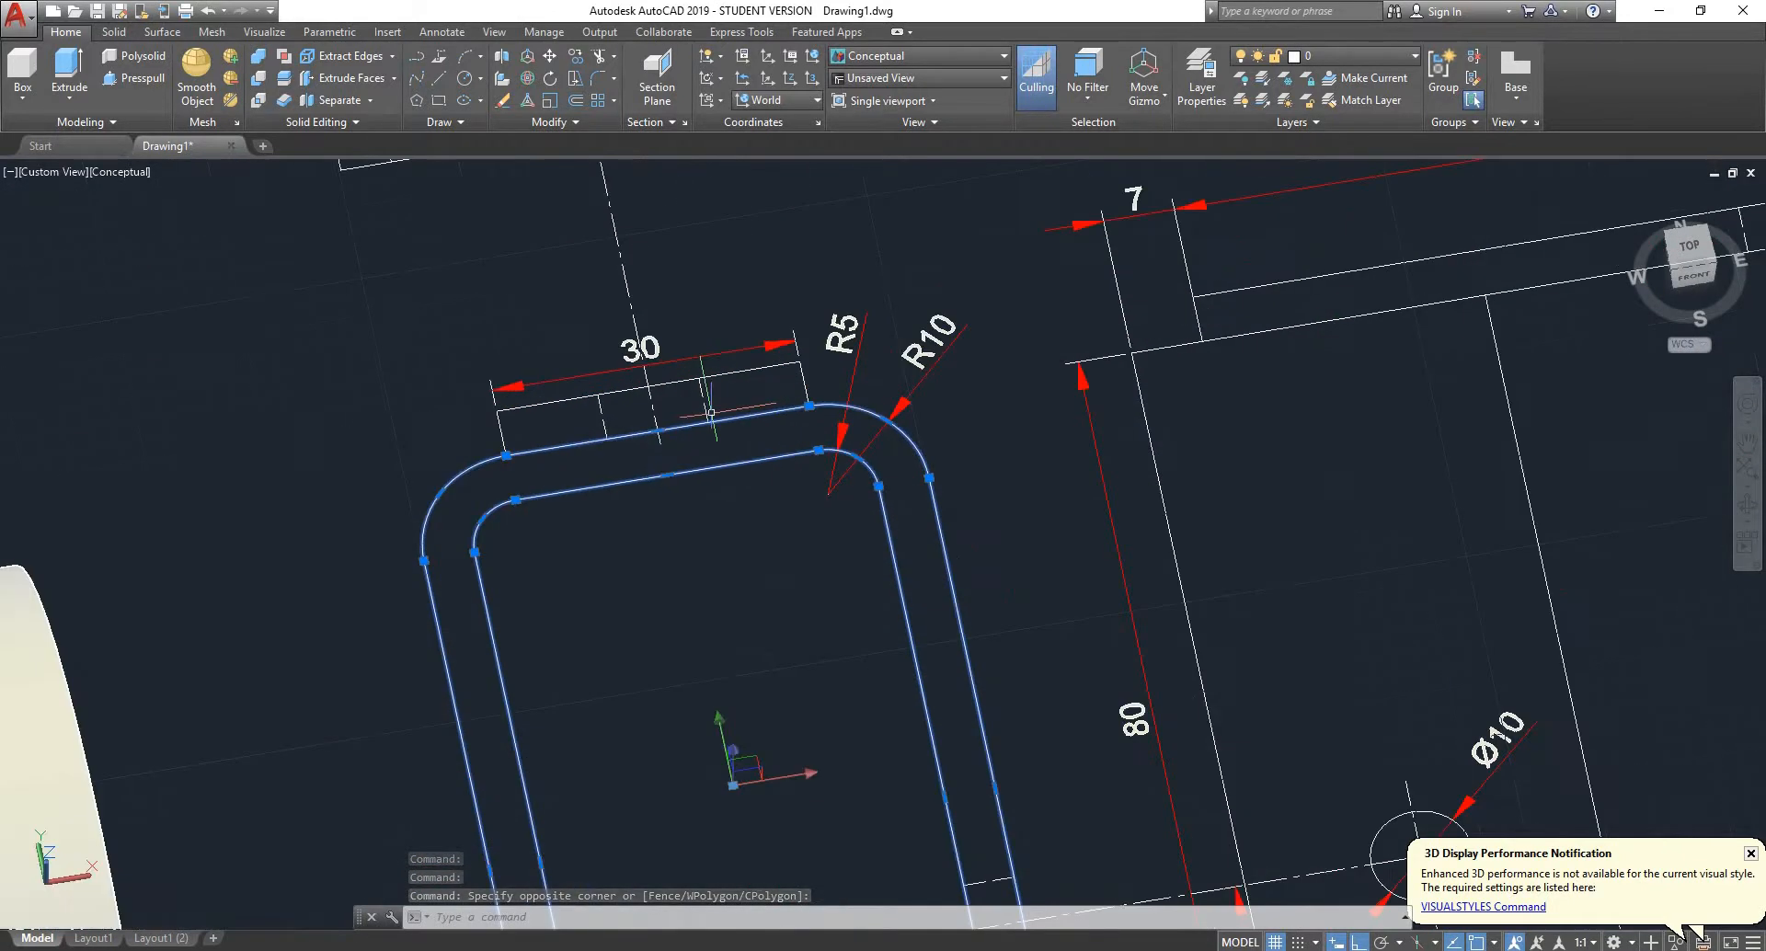
type("joi")
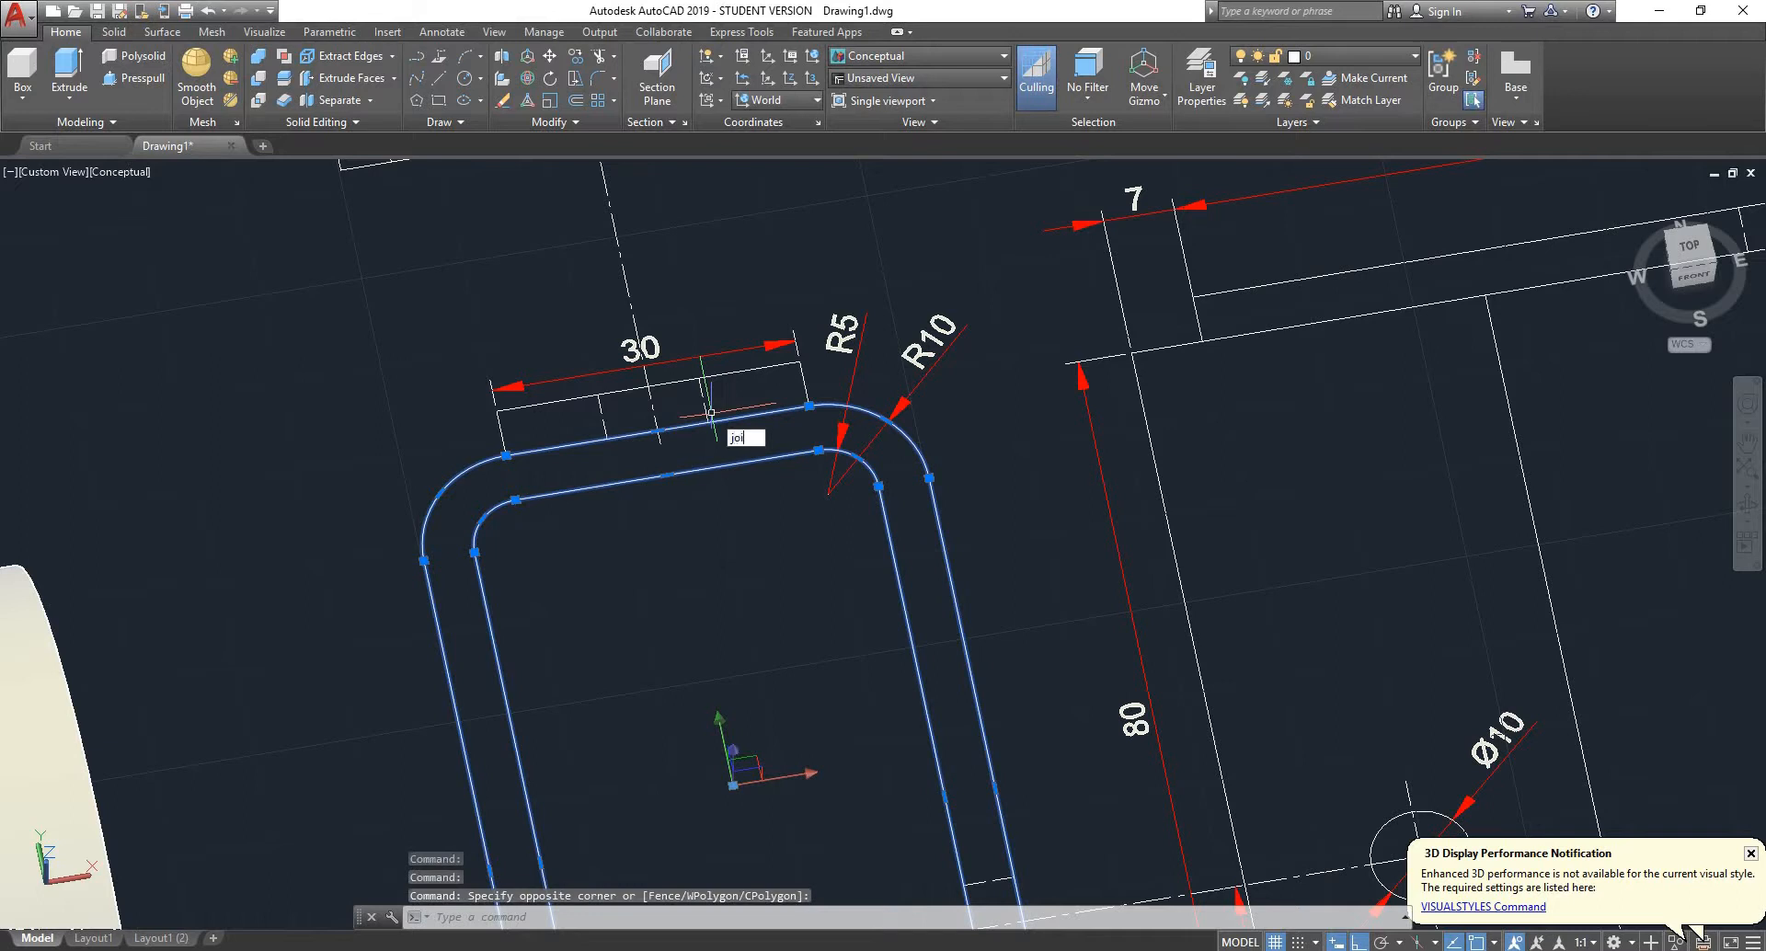
type("n")
key("Return")
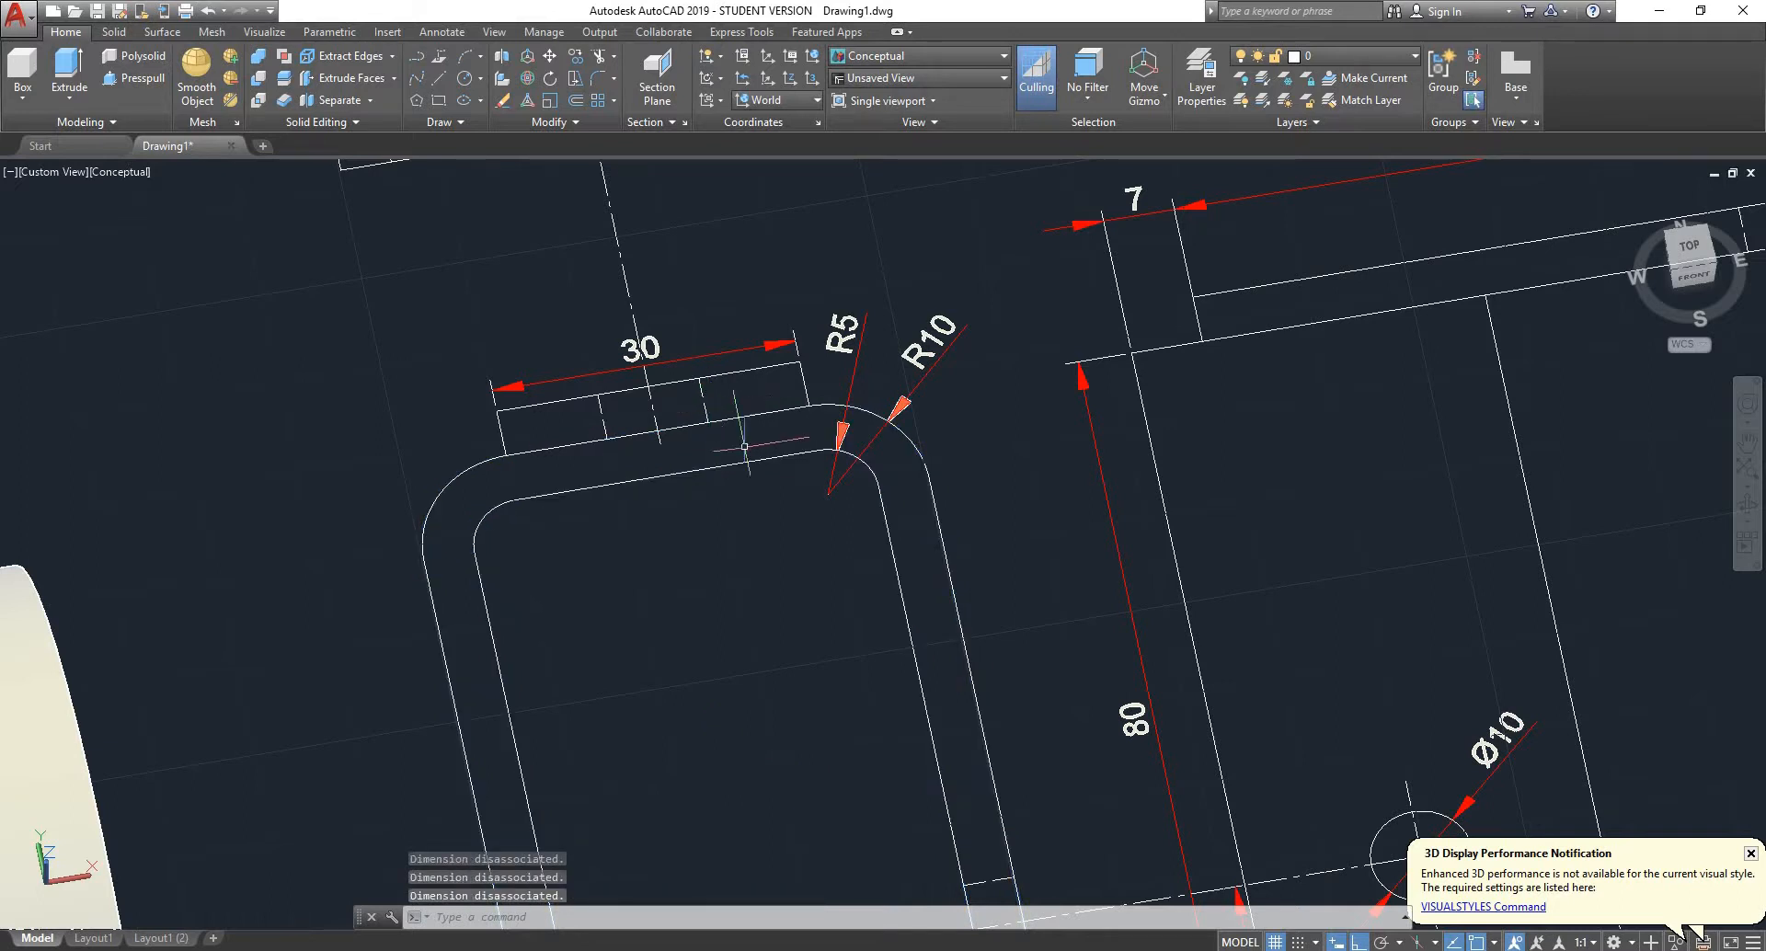
- Select the joined bracket profile to check it and switch to the top view of the bracket
left_click(773, 410)
scroll(773, 410, "down", 10)
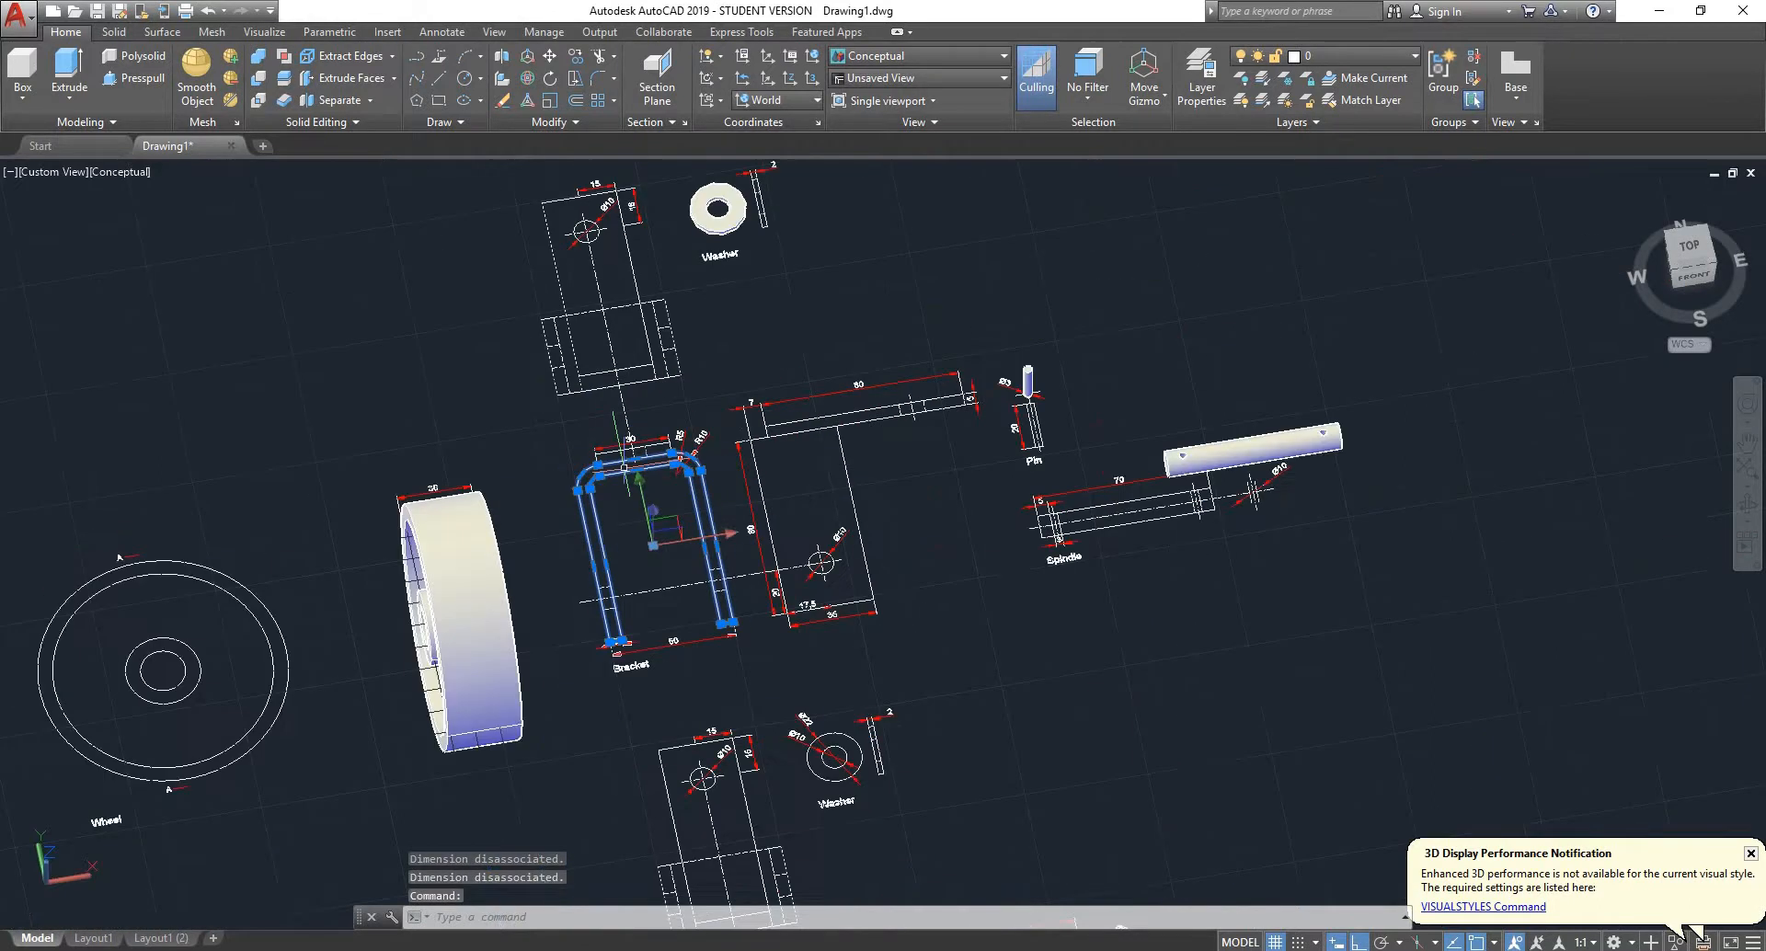
scroll(733, 497, "up", 7)
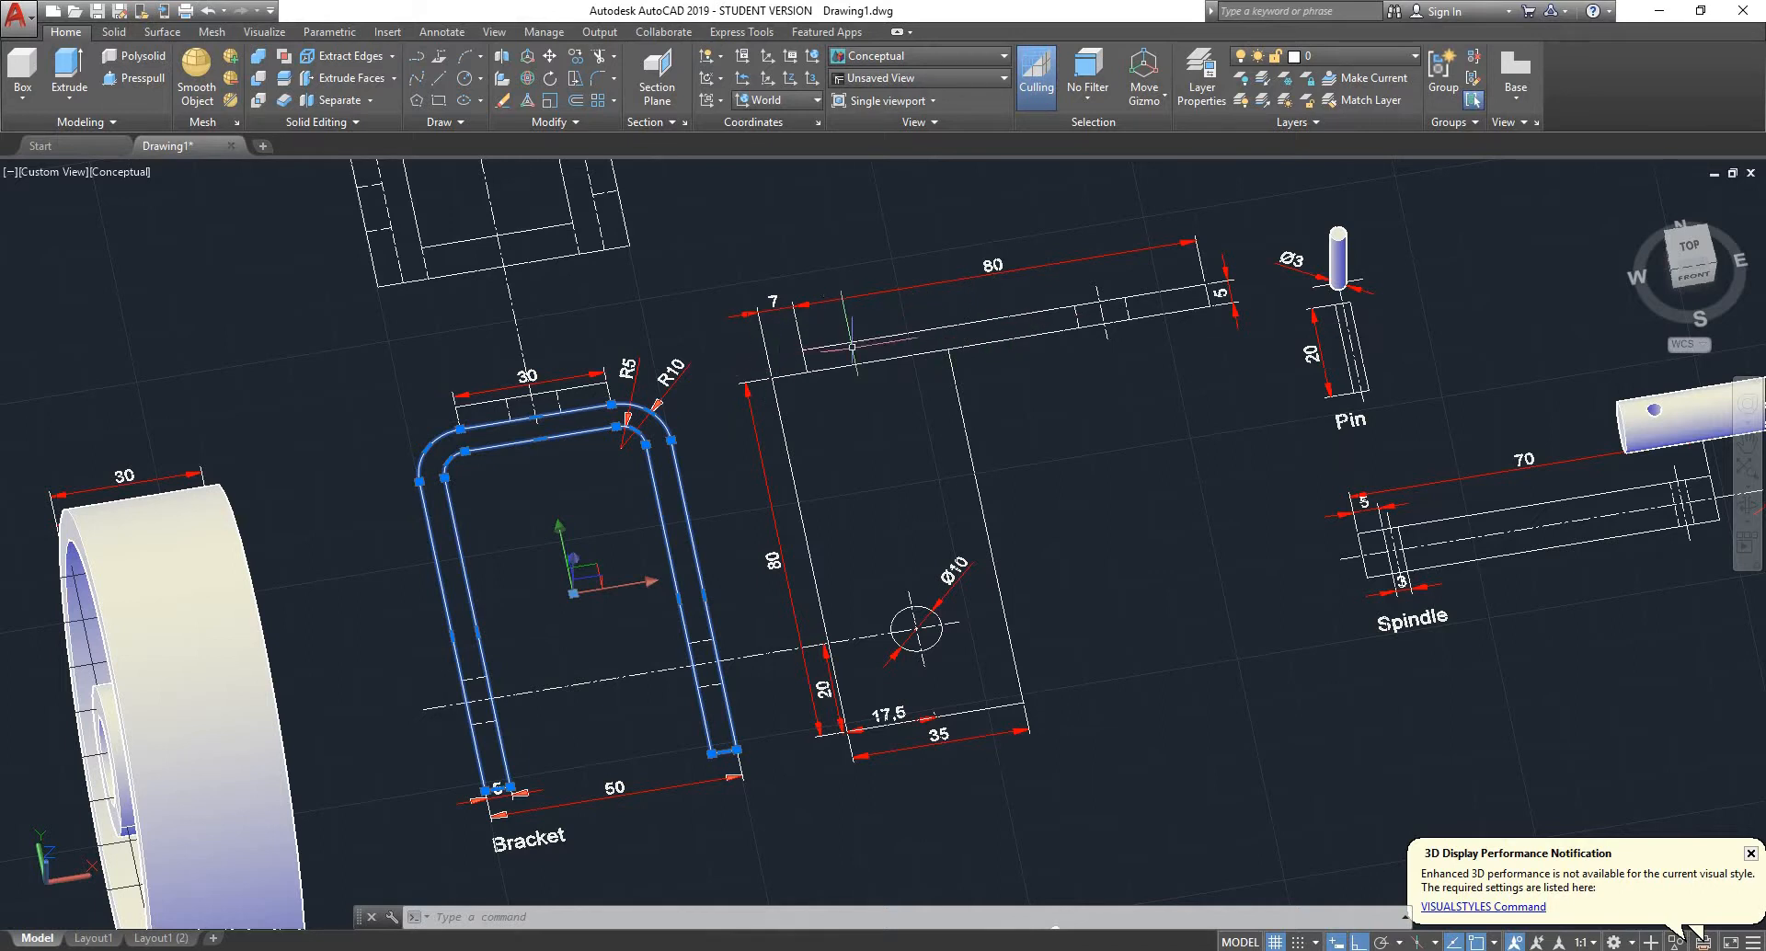
scroll(535, 449, "down", 4)
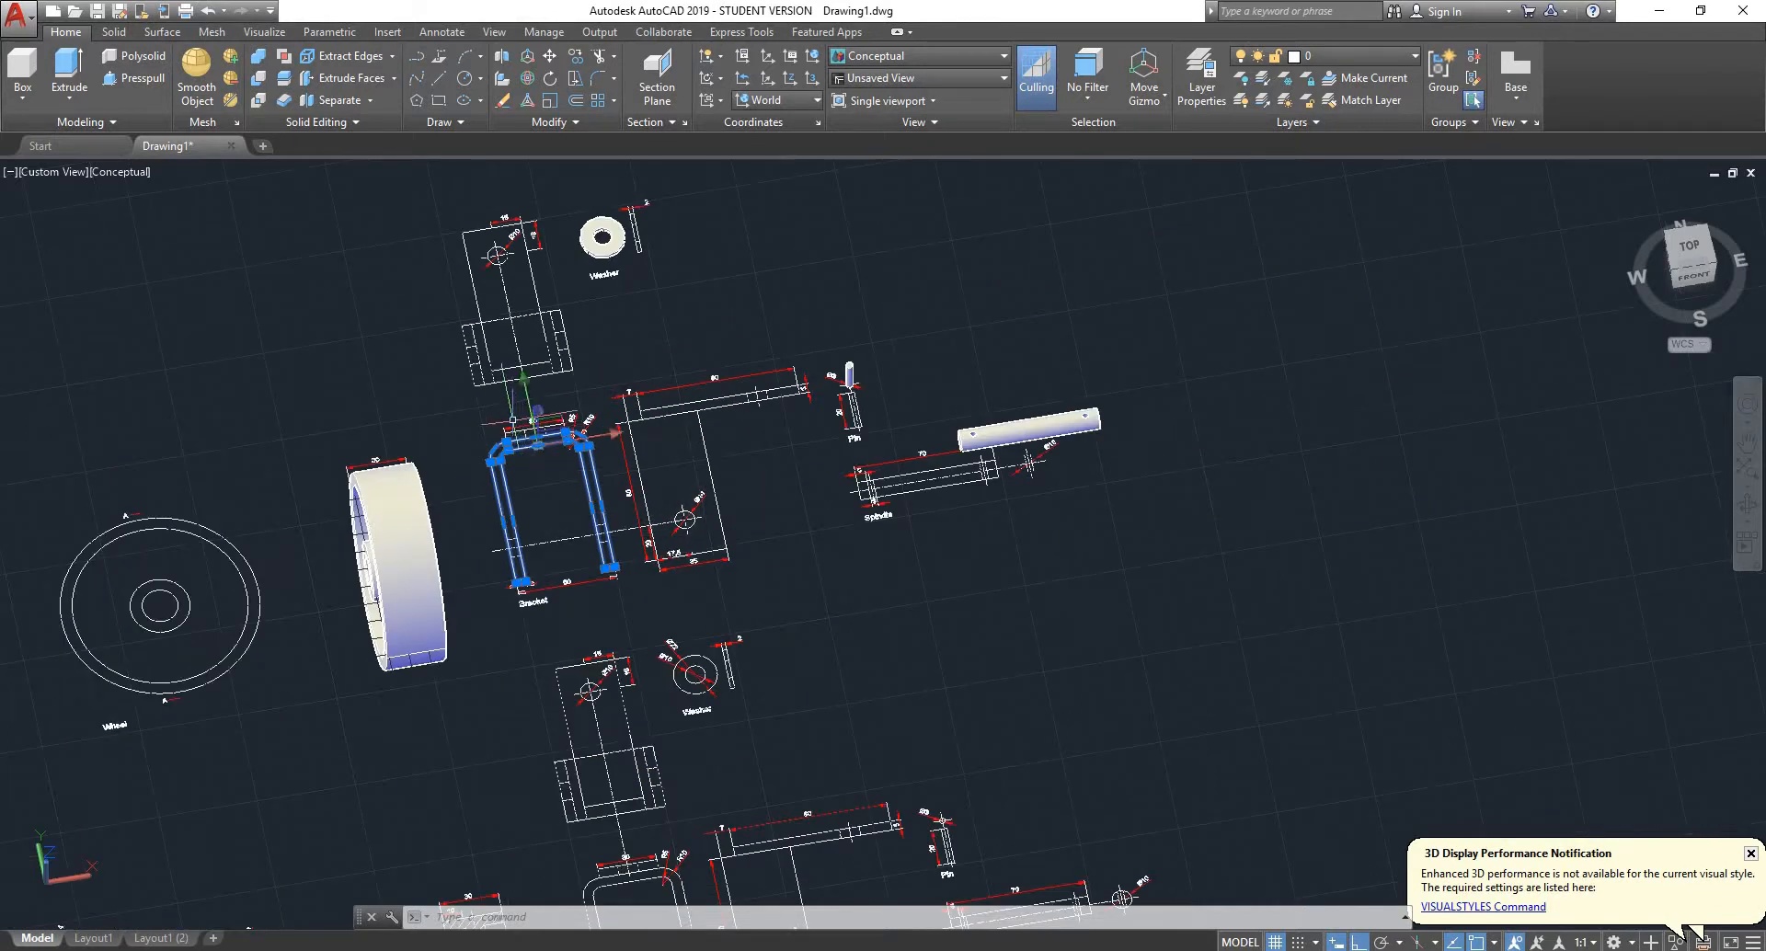
scroll(590, 384, "up", 4)
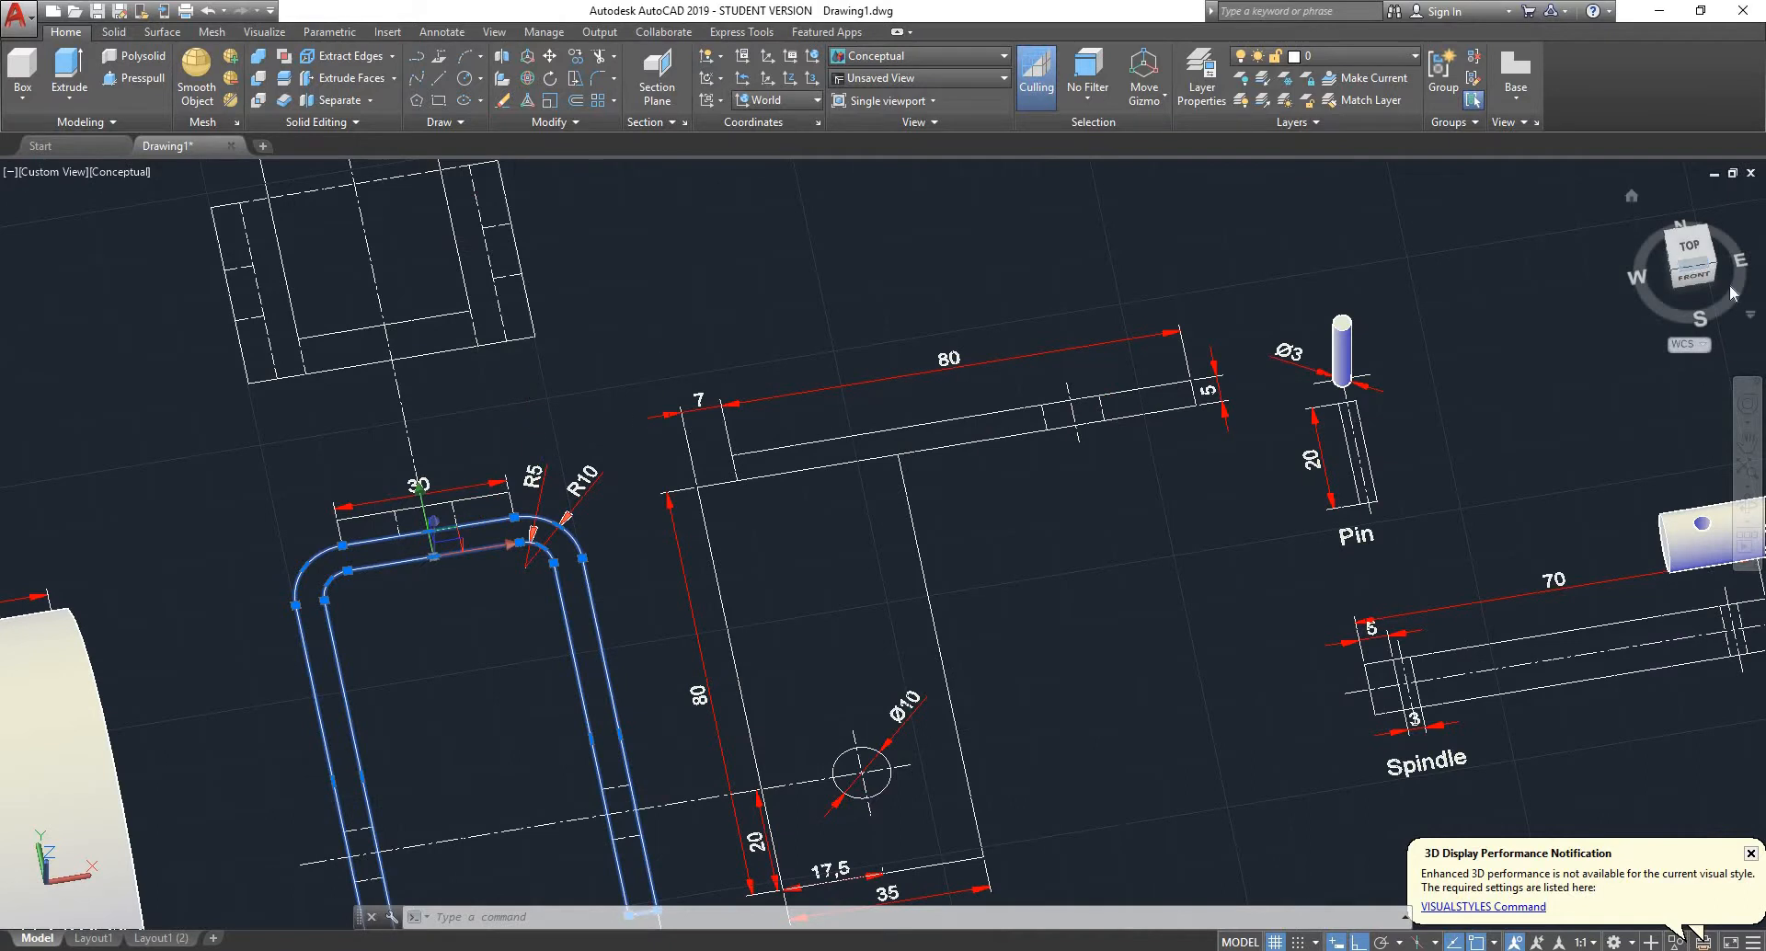
left_click(1697, 244)
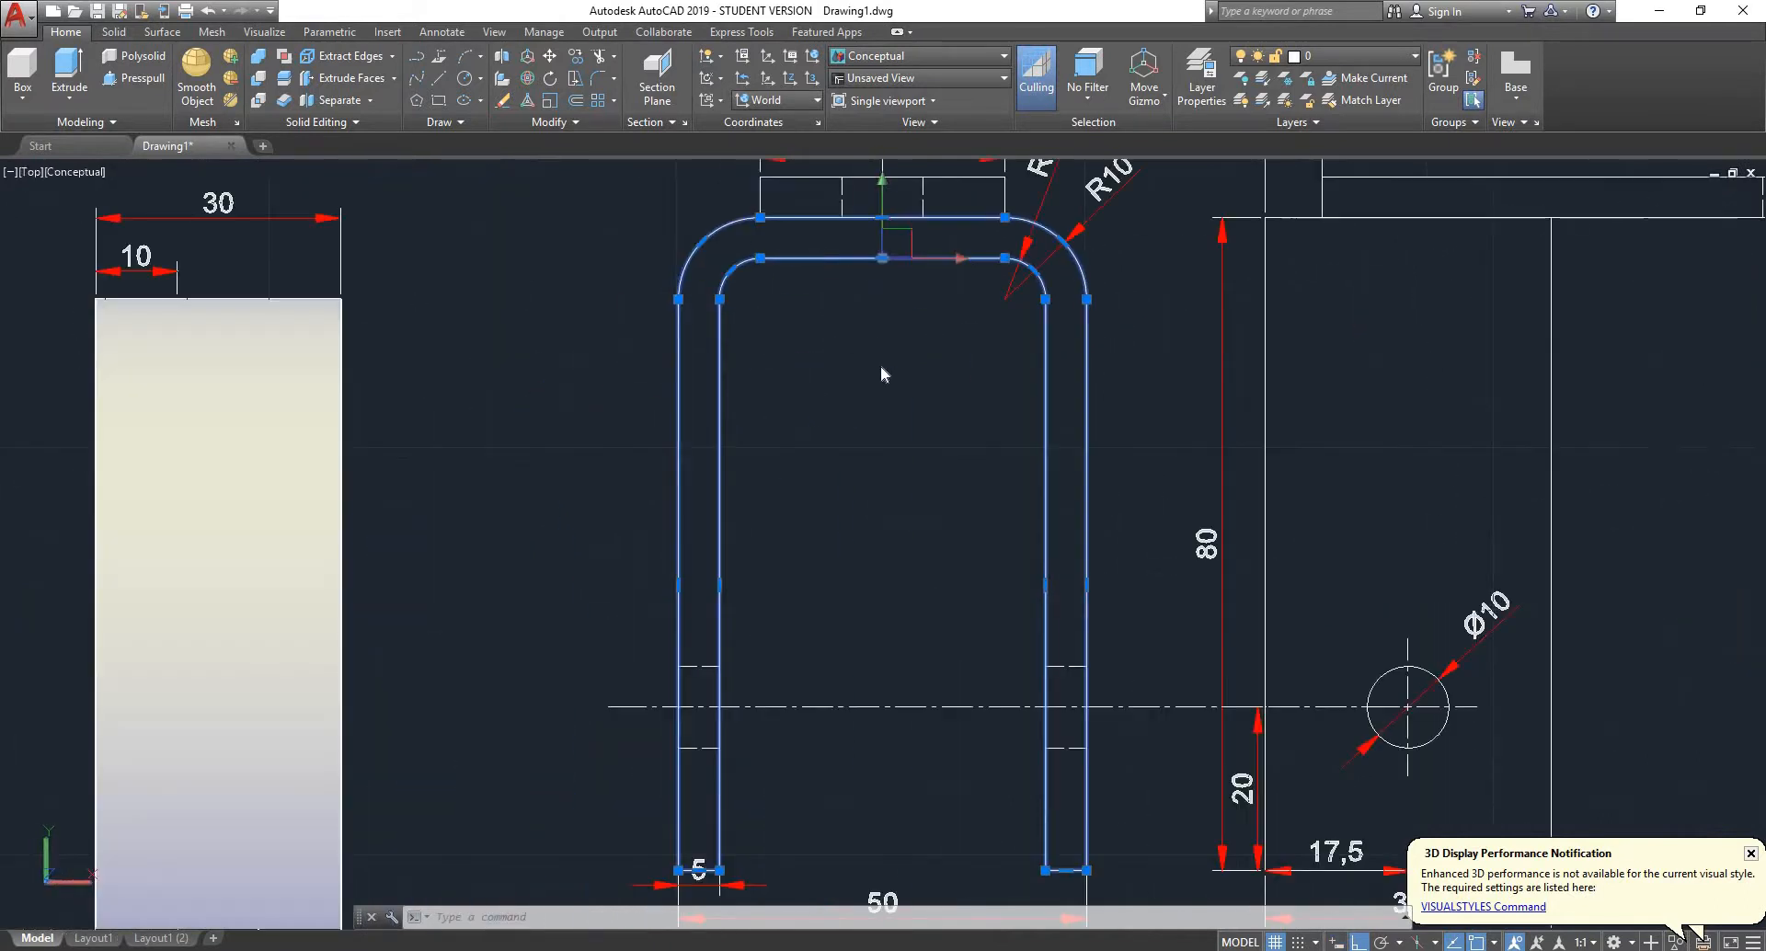
scroll(1283, 294, "up", 5)
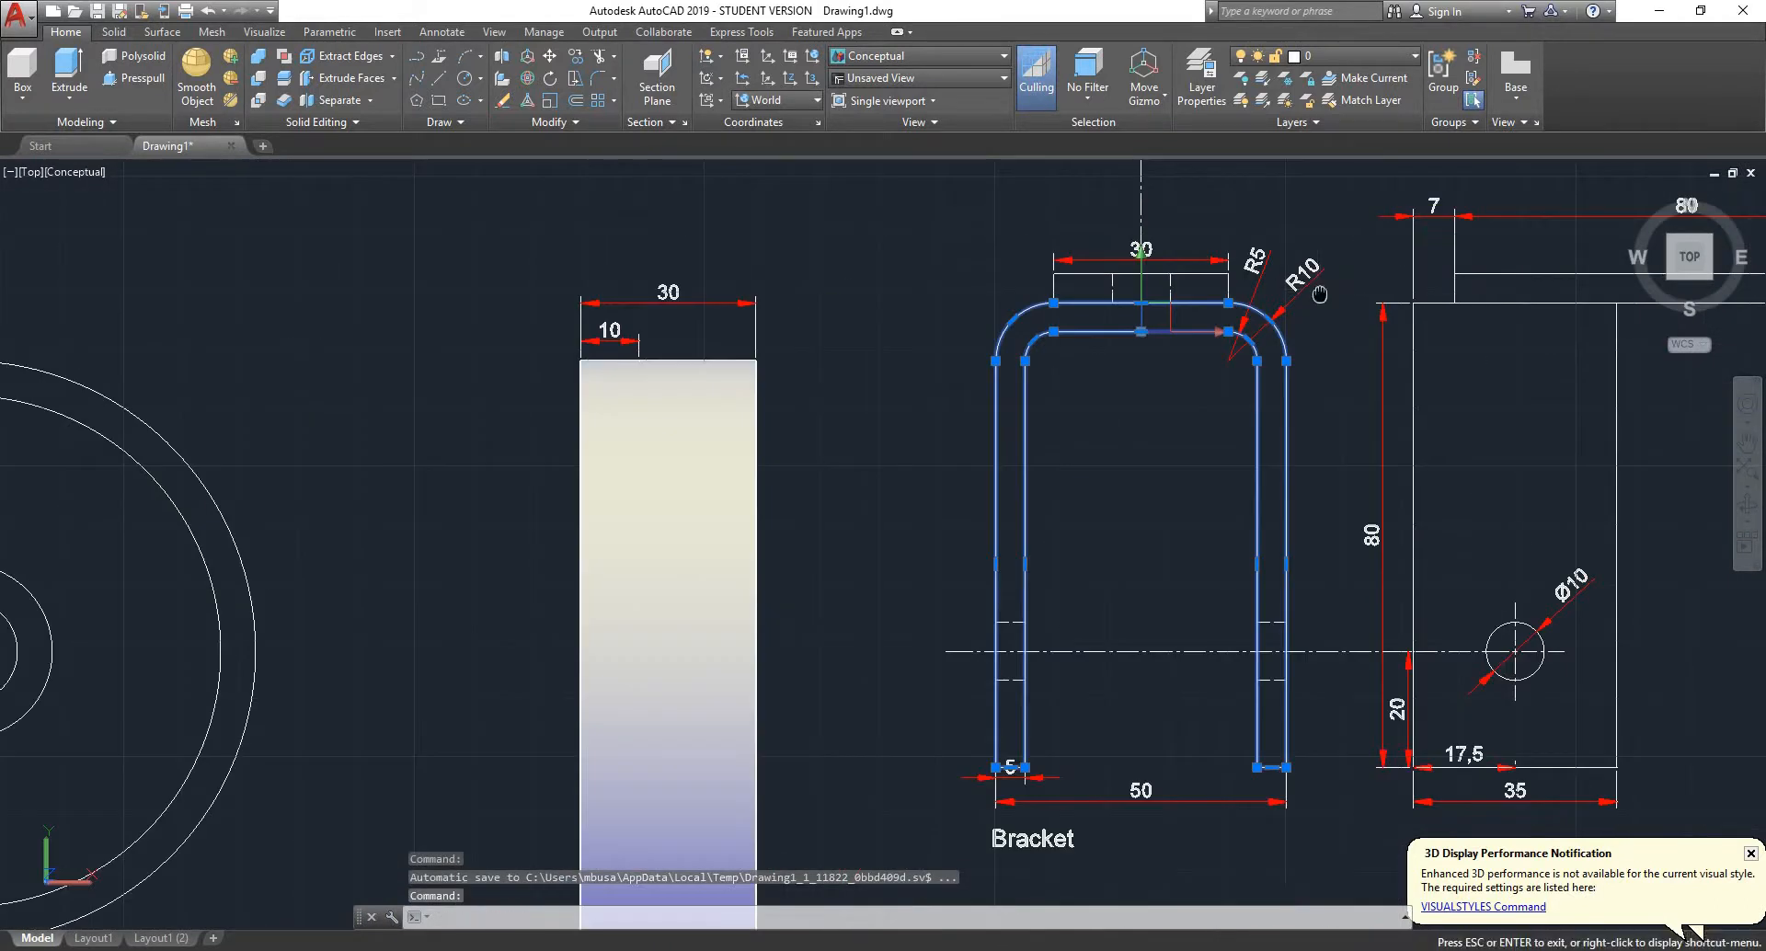
mouse_move(1306, 242)
middle_mouse_down()
mouse_move(754, 337)
mouse_move(696, 377)
middle_mouse_up()
scroll(533, 375, "up", 3)
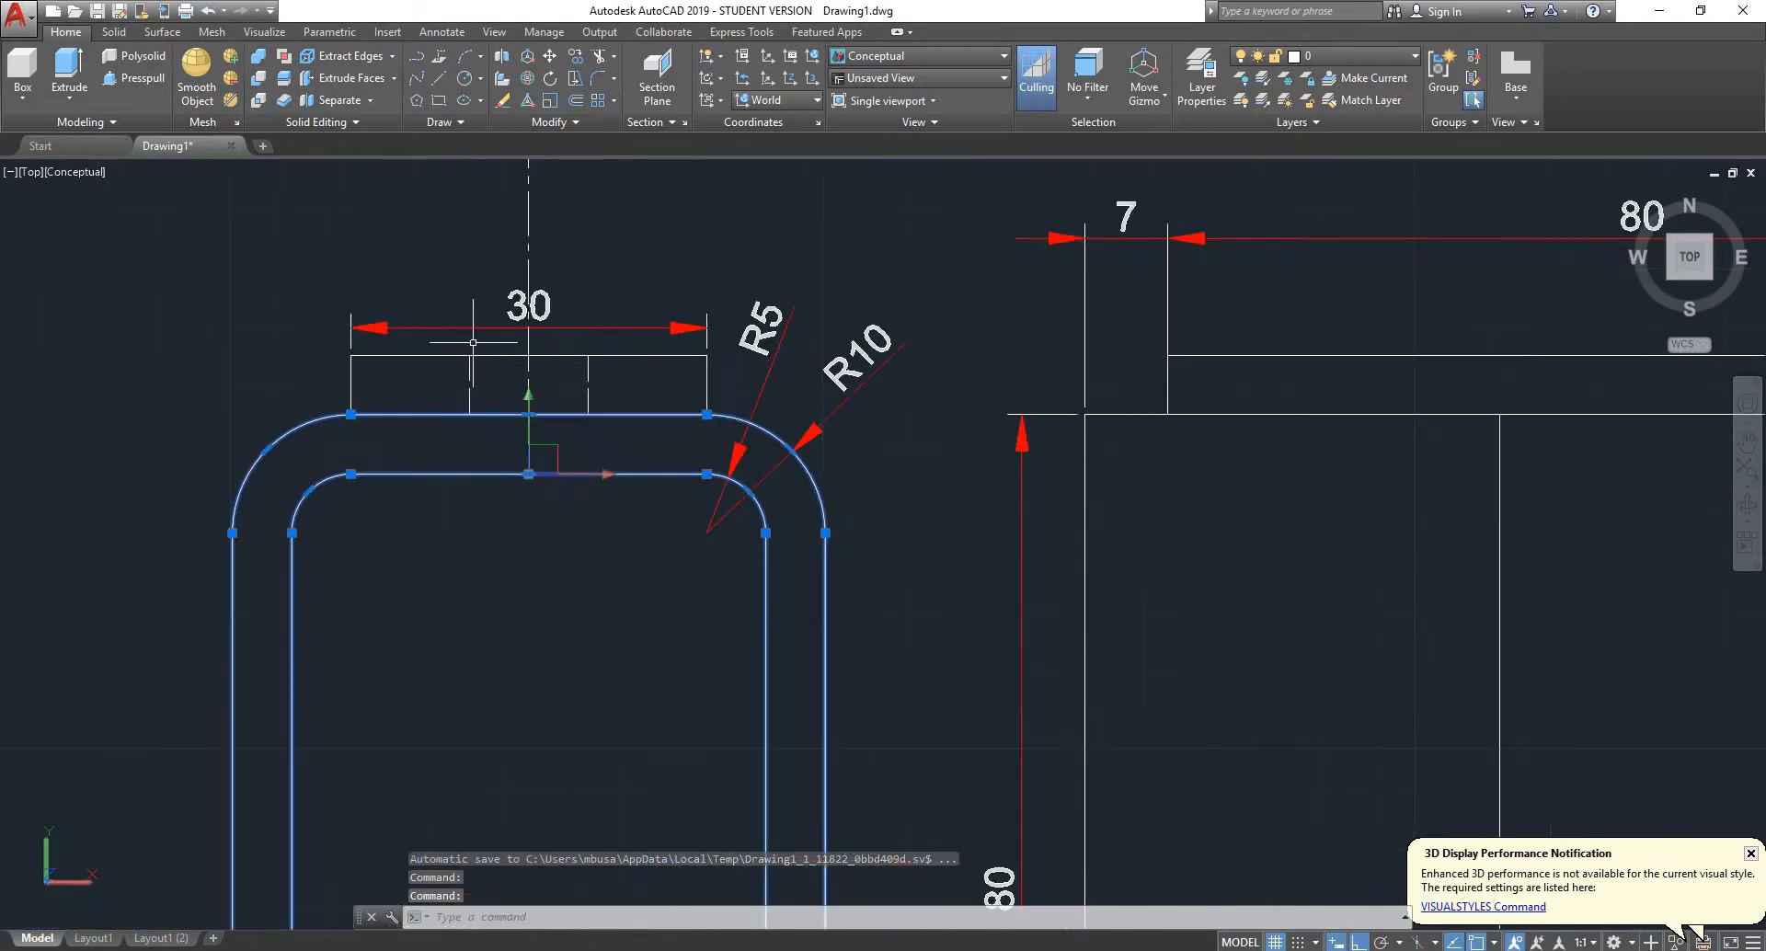
- Join the upper line and two side lines of the 30 mm plate, with the bracket profile included in the selection
left_click(444, 355)
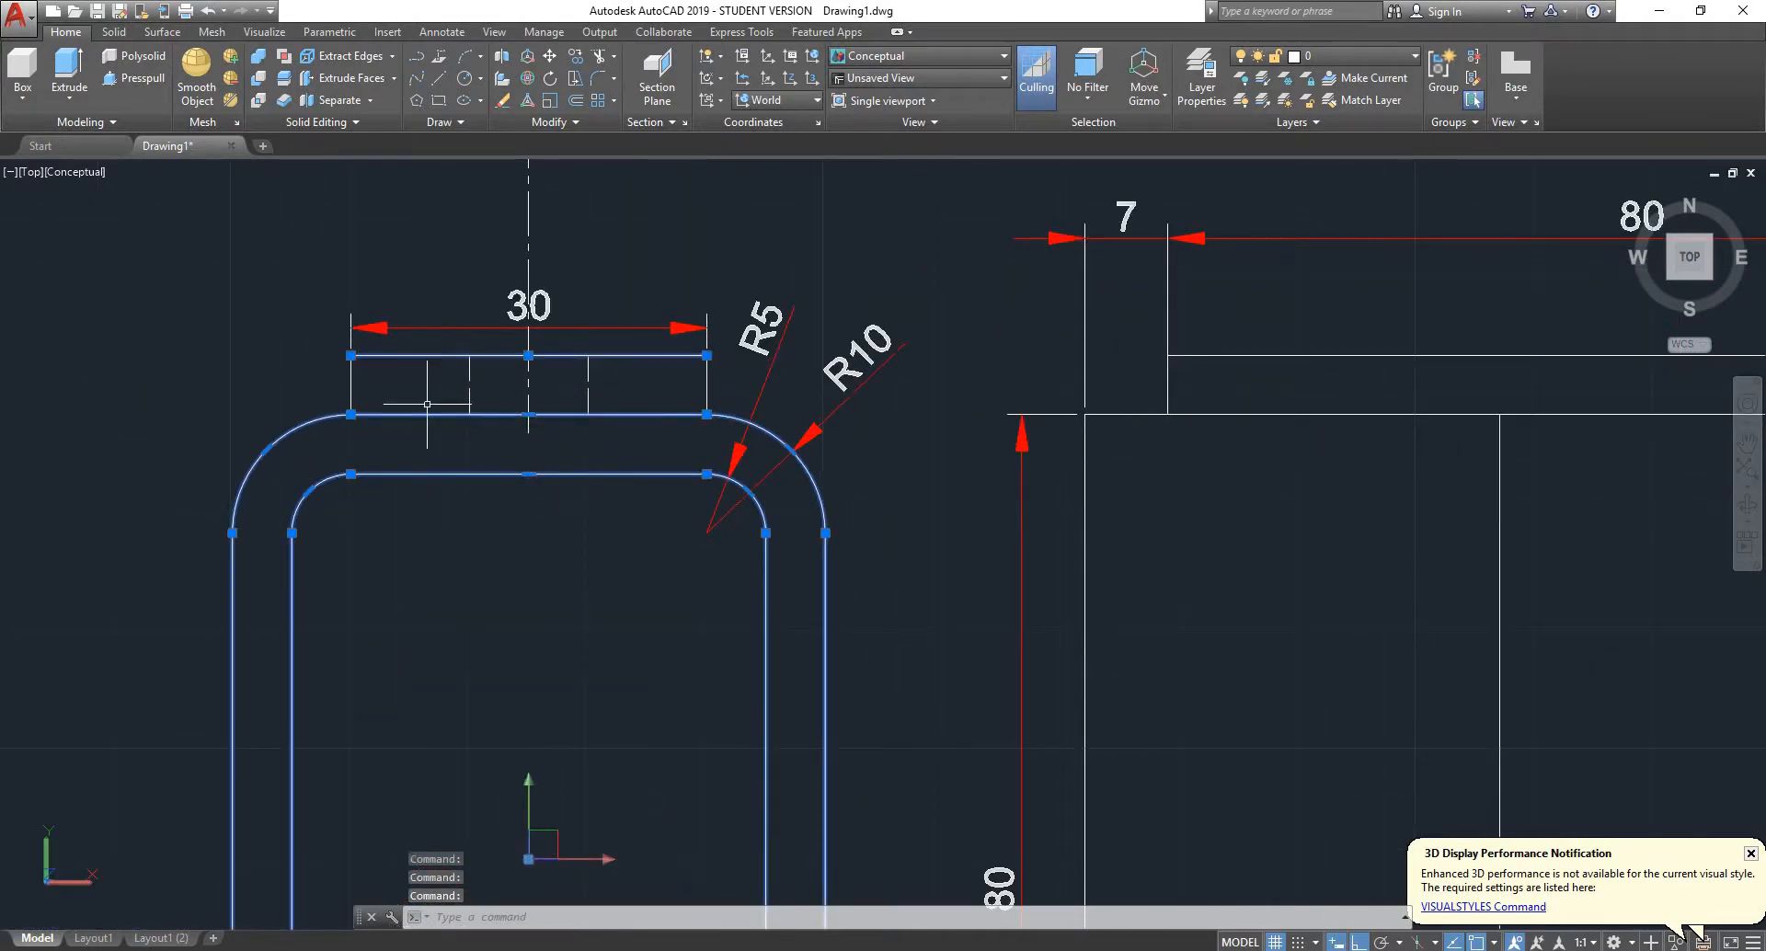
left_click(392, 374)
left_click(338, 387)
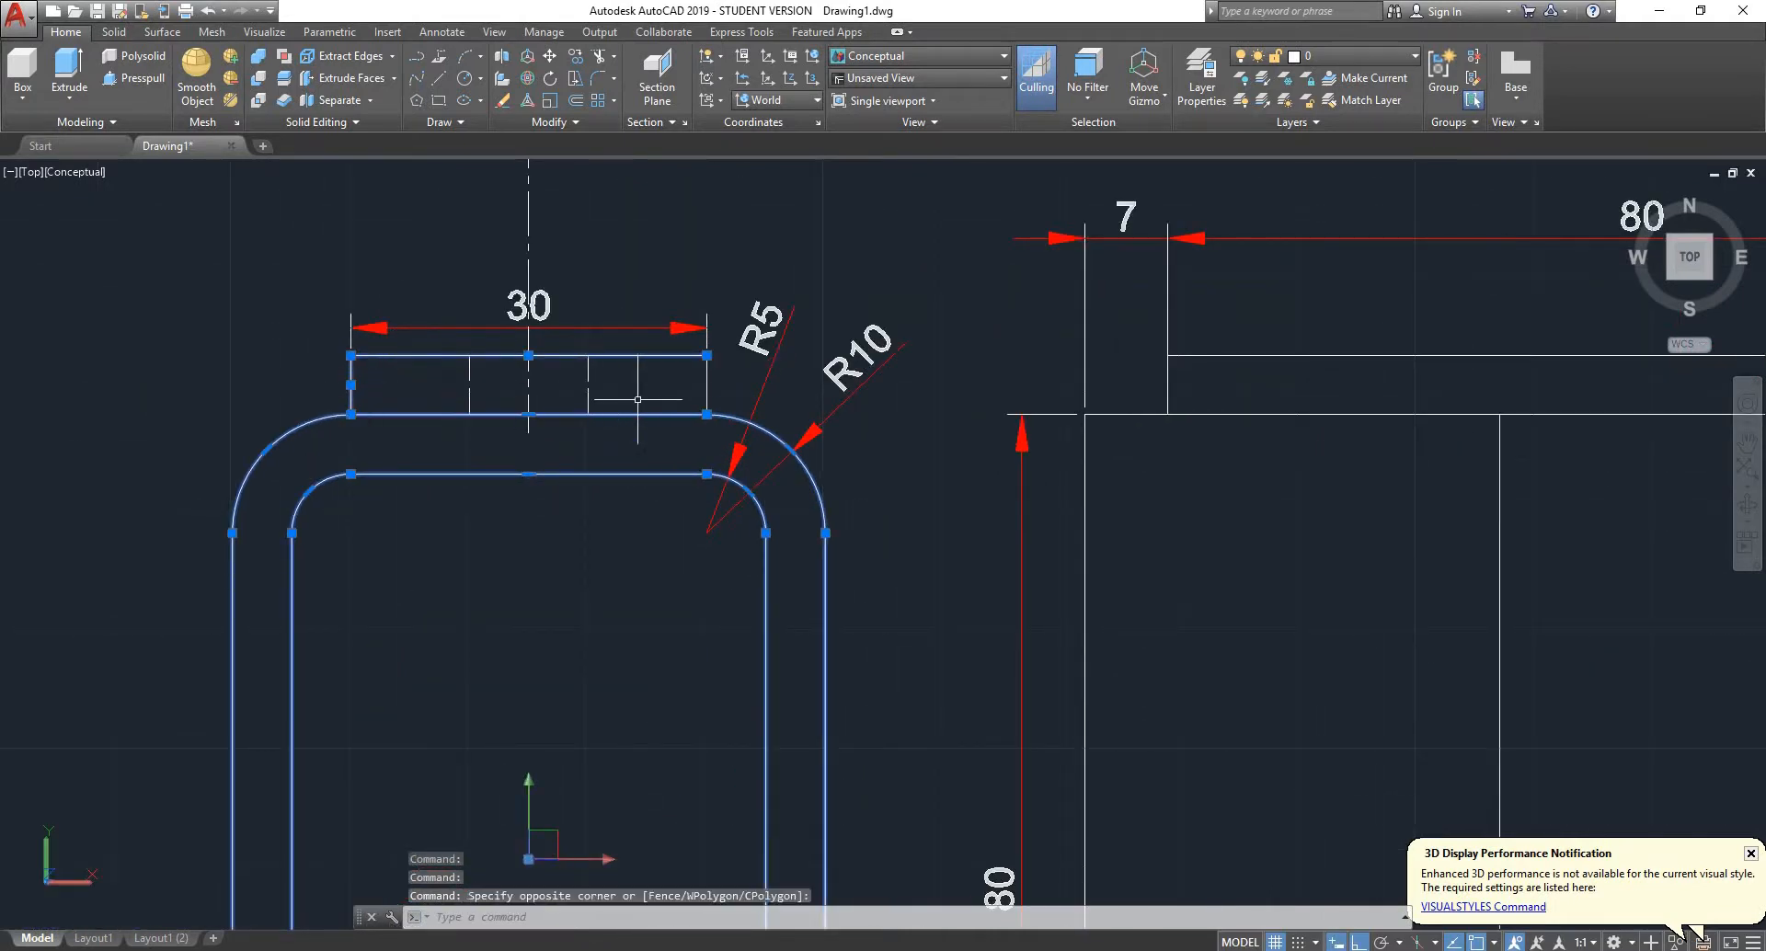
left_click(724, 380)
left_click(685, 391)
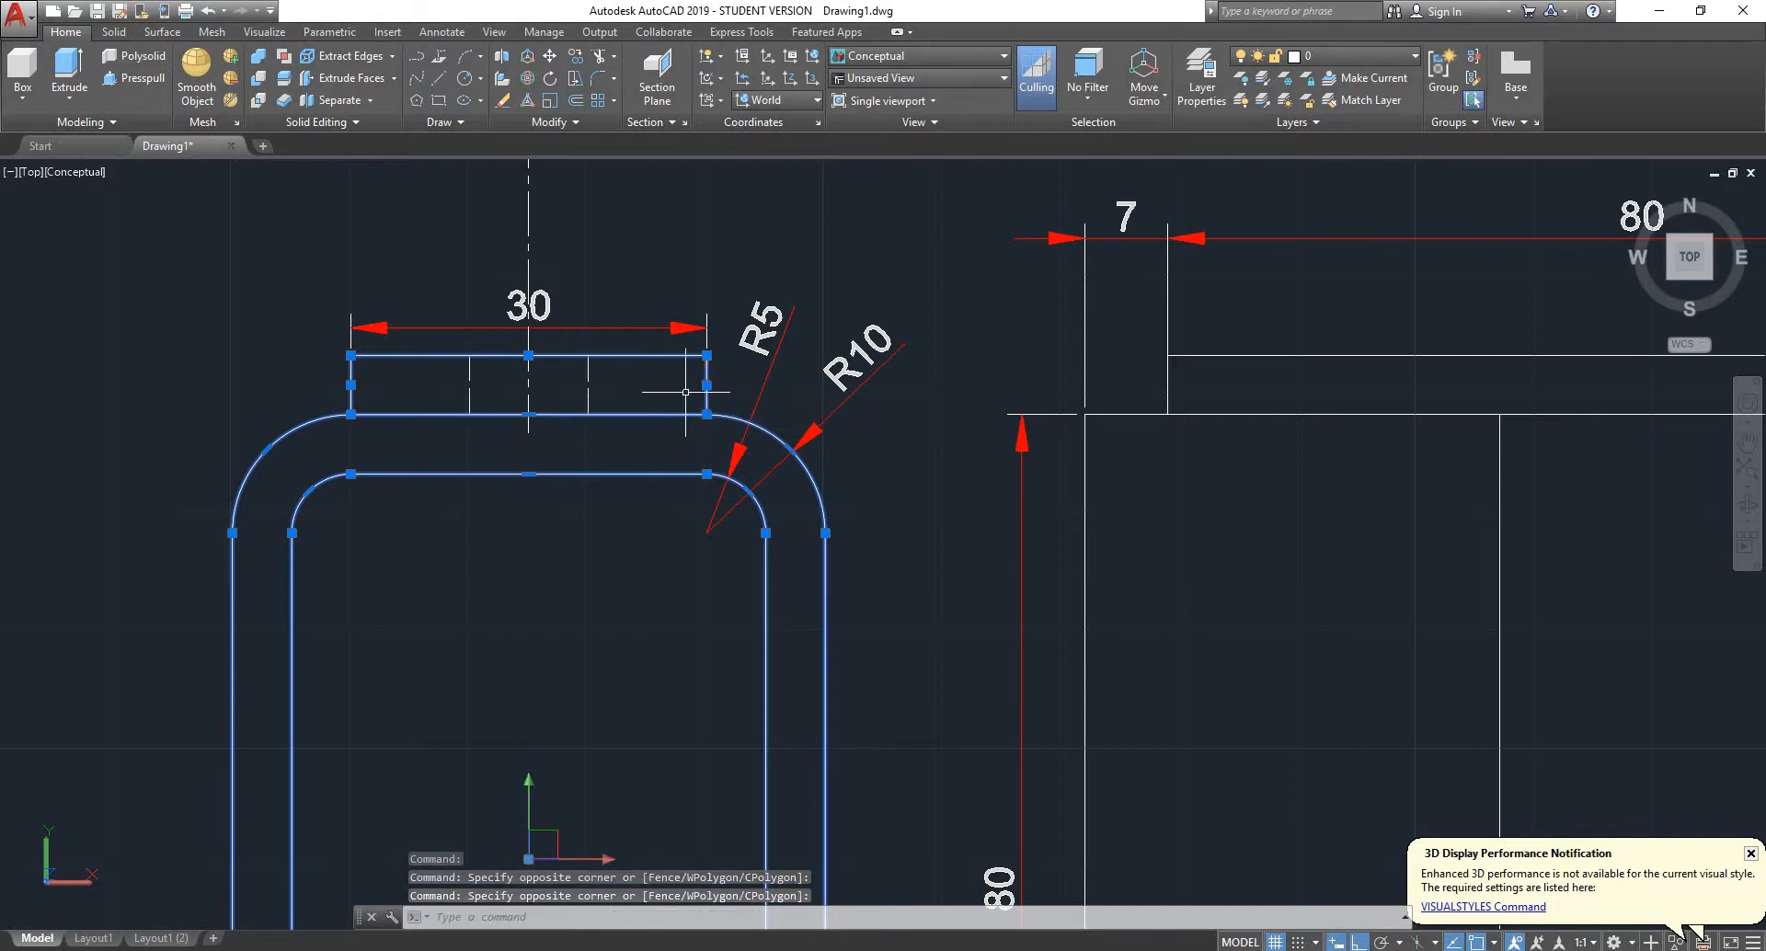
type("j")
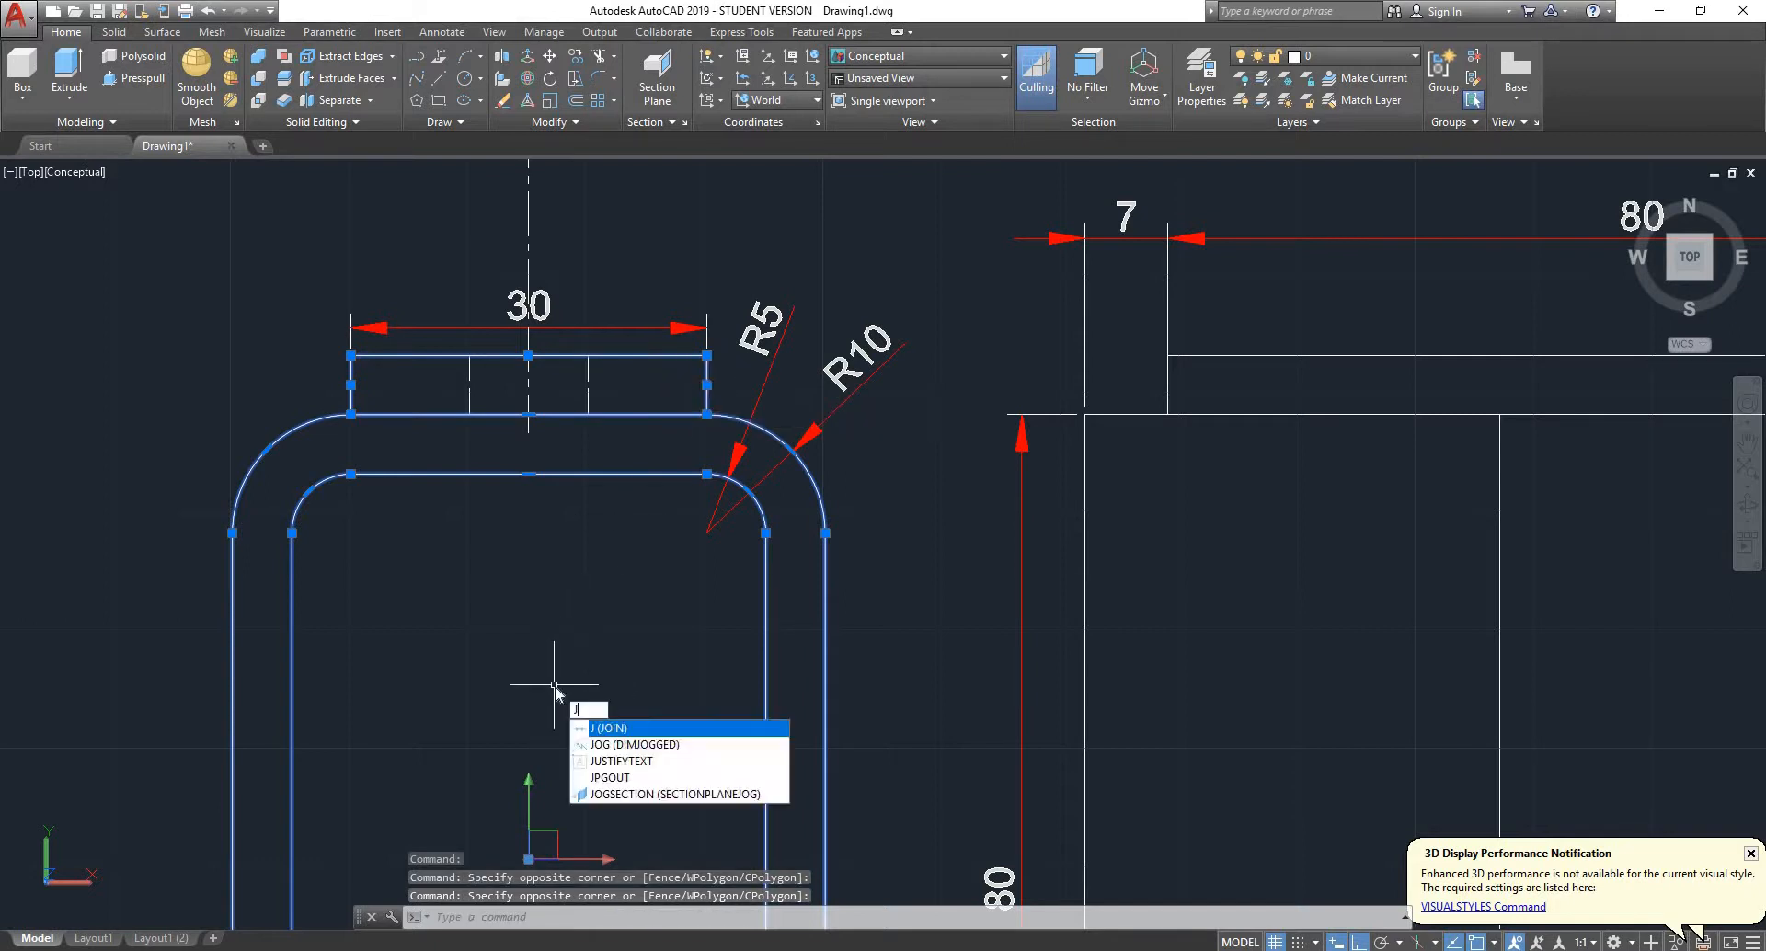
type("oin")
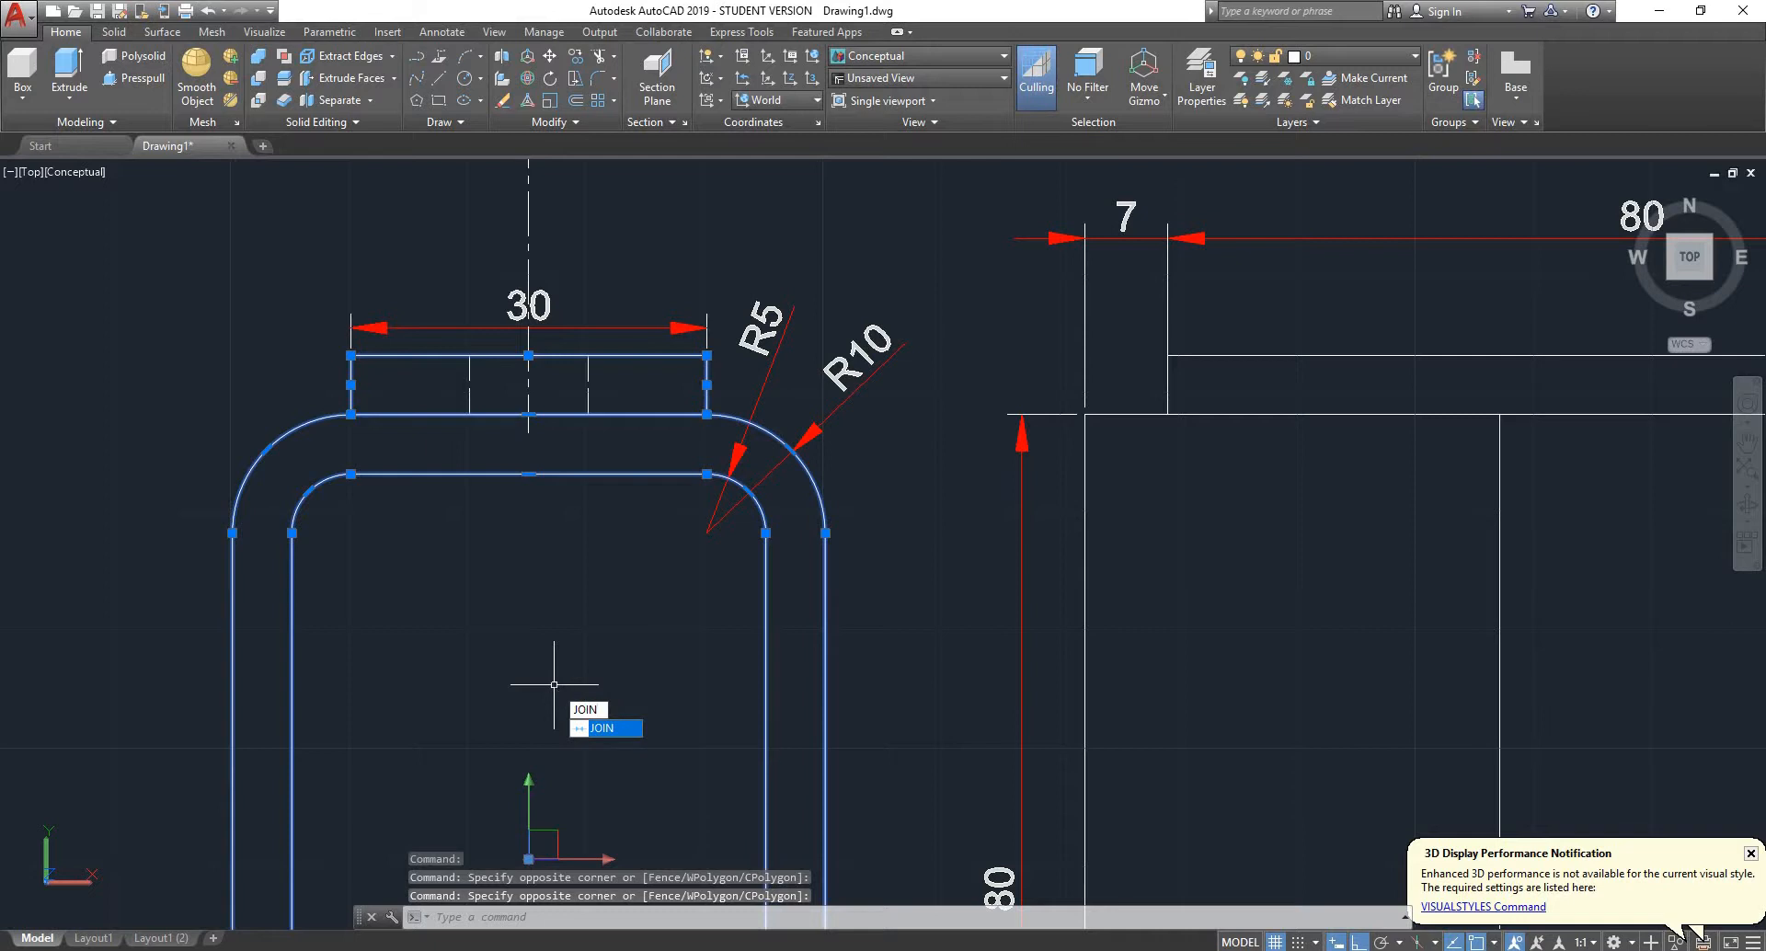
key("Return")
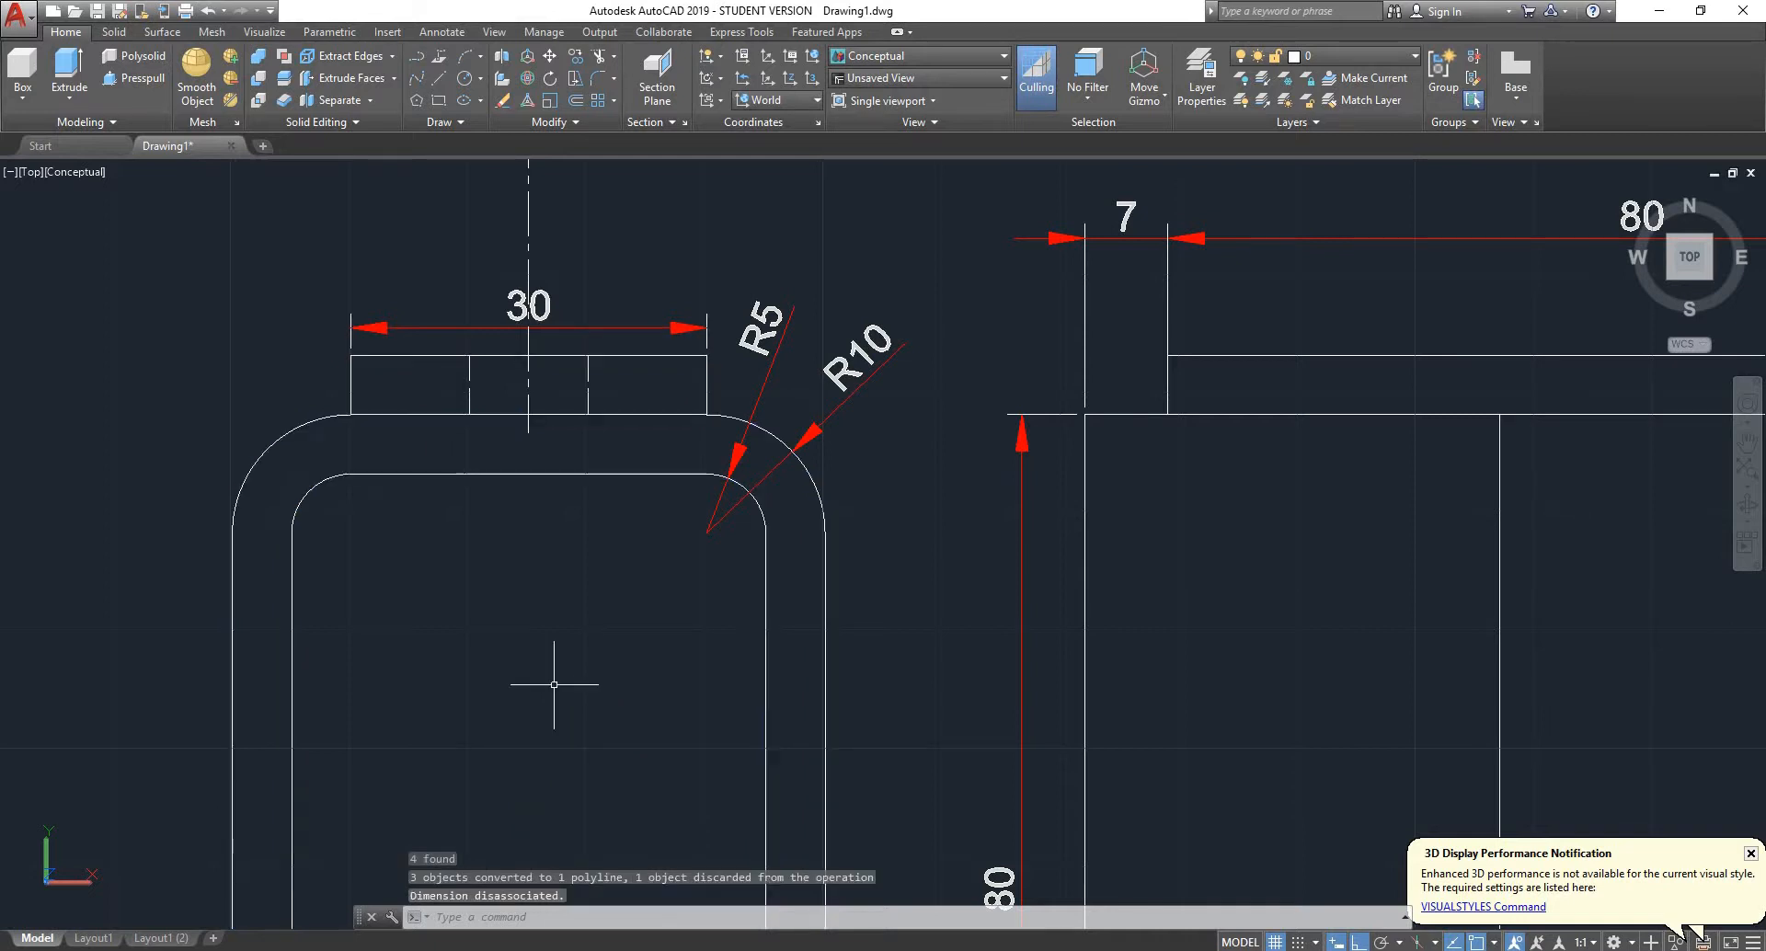
- Trim the bracket's outer top edge on both sides between the 30 mm plate's ends and the dashed hole lines
left_click(666, 414)
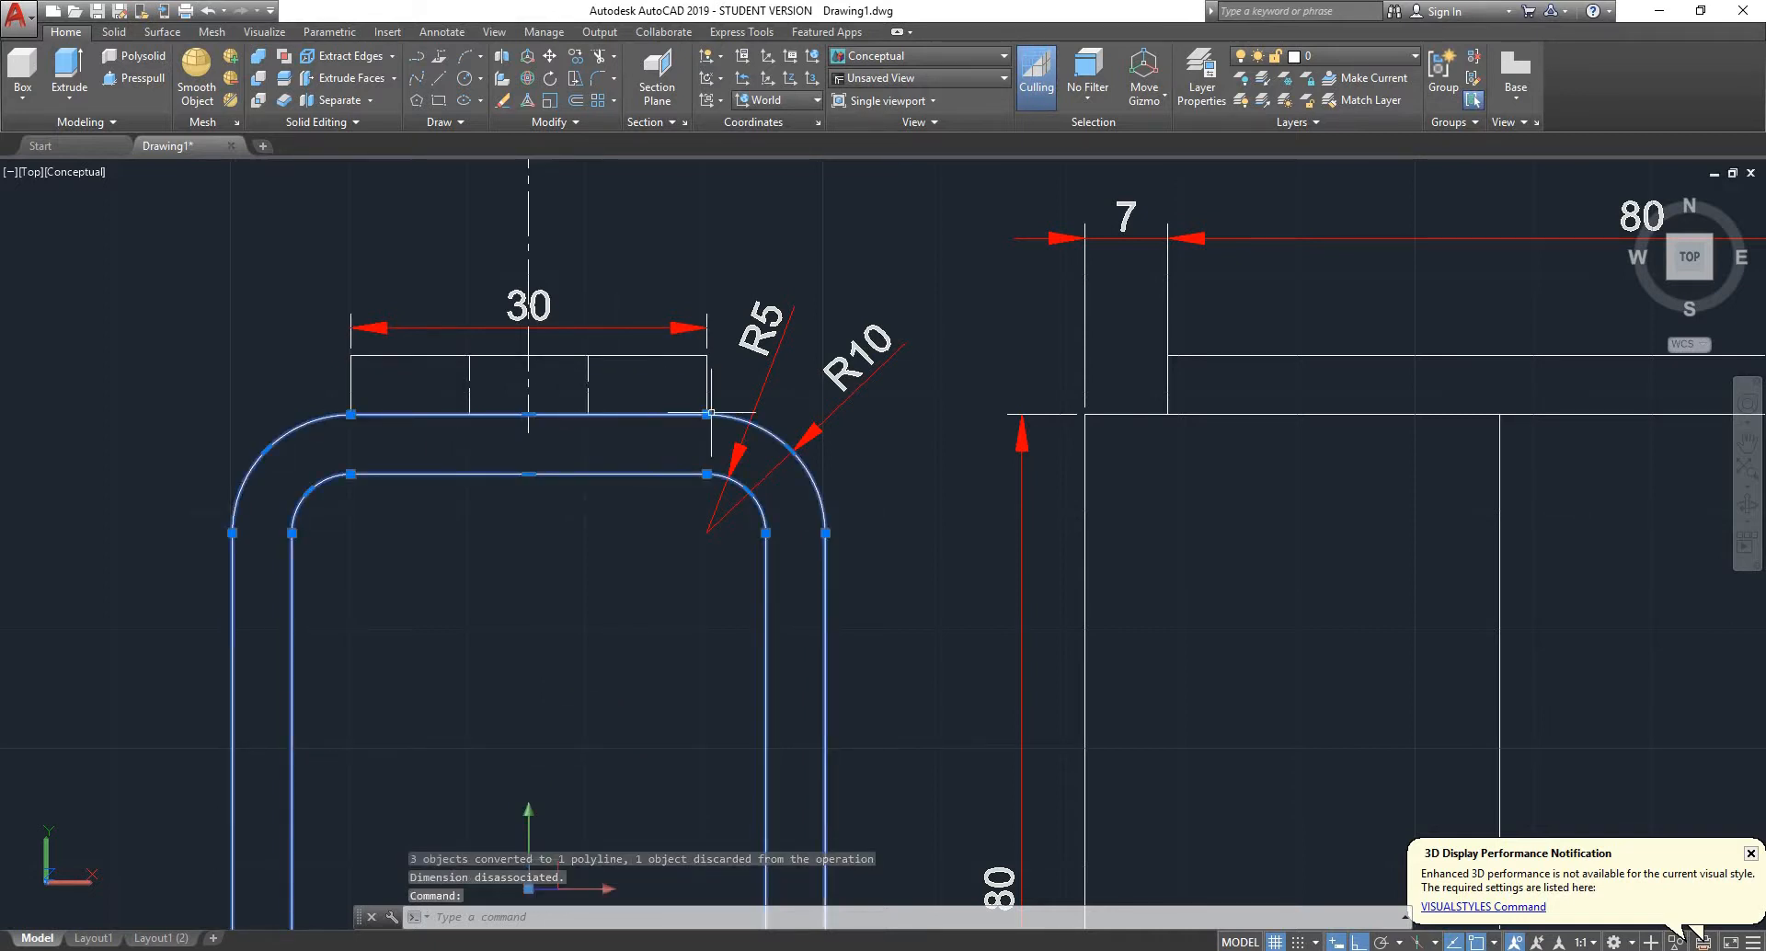
scroll(677, 420, "down", 2)
scroll(677, 421, "up", 6)
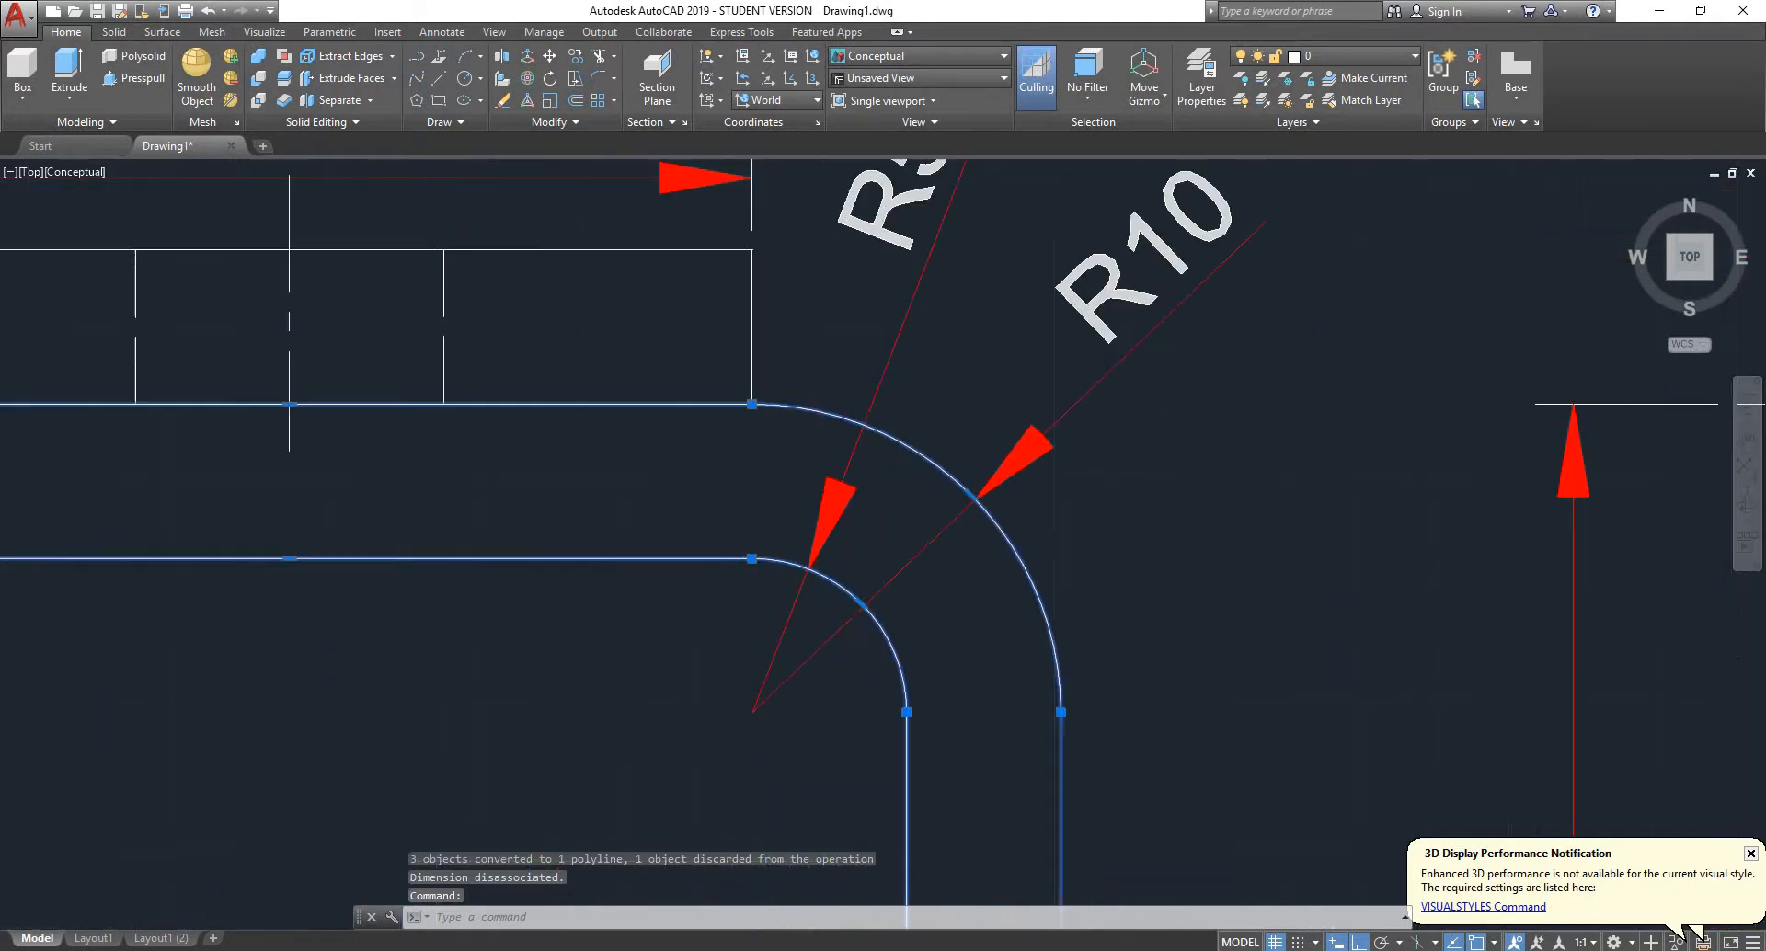
key("Escape")
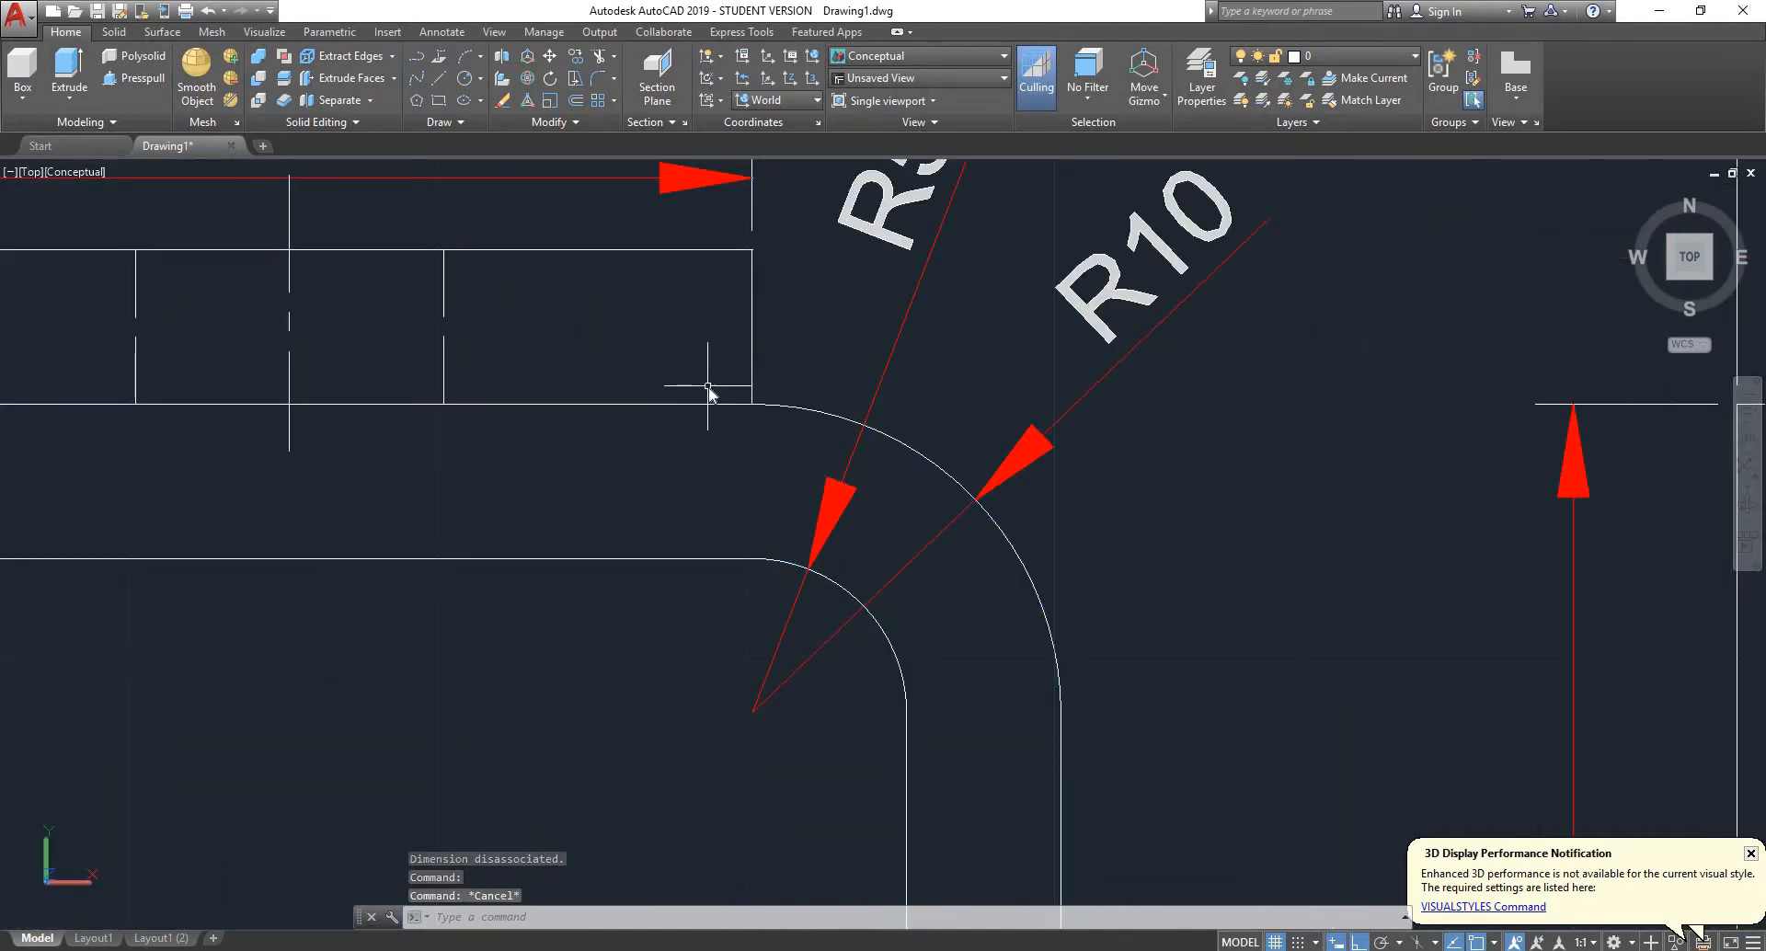
key("Return")
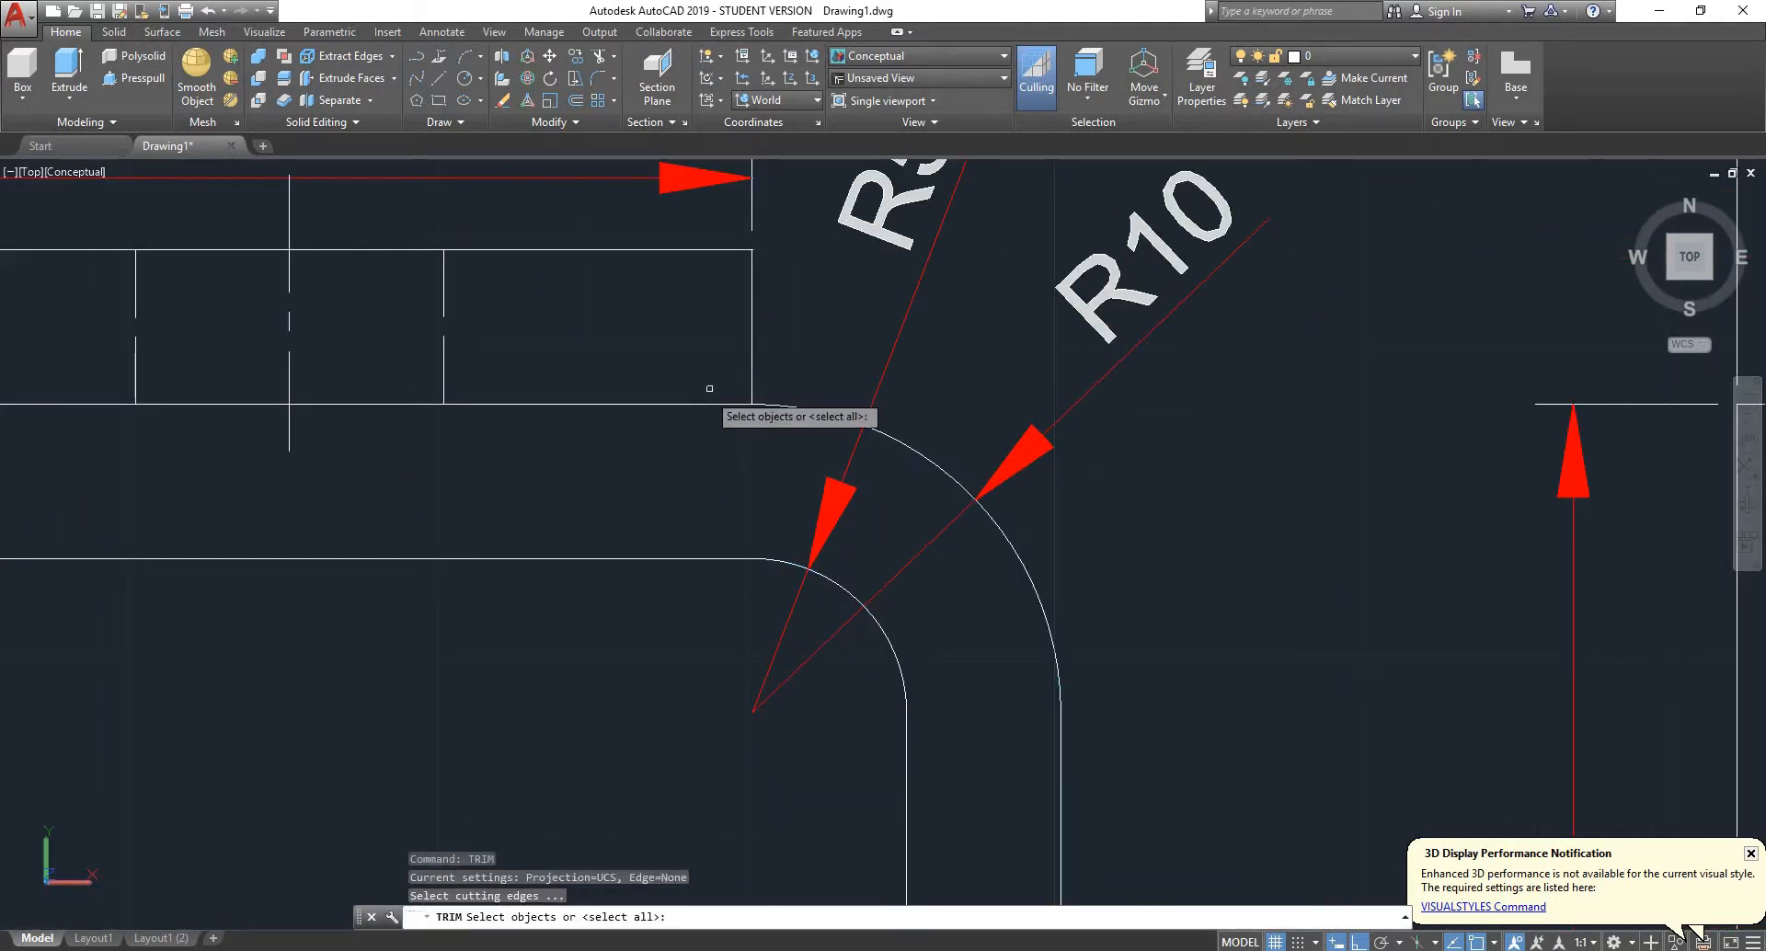
key("Return")
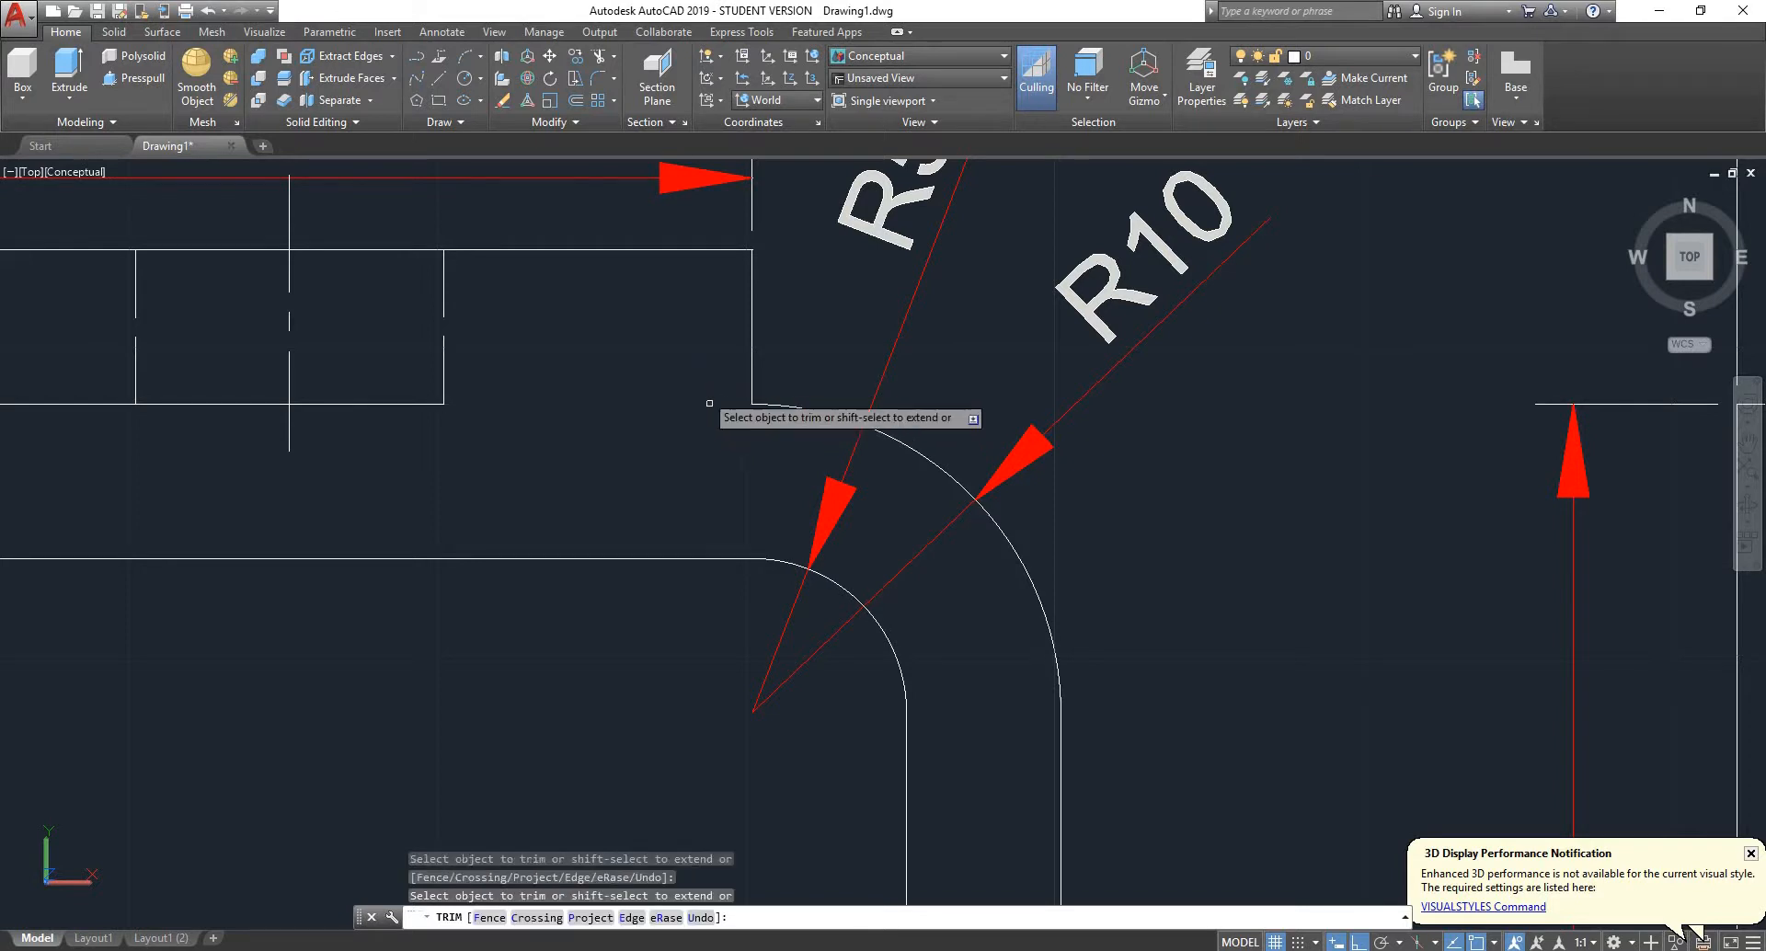
scroll(703, 377, "down", 3)
left_click(441, 391)
key("Escape")
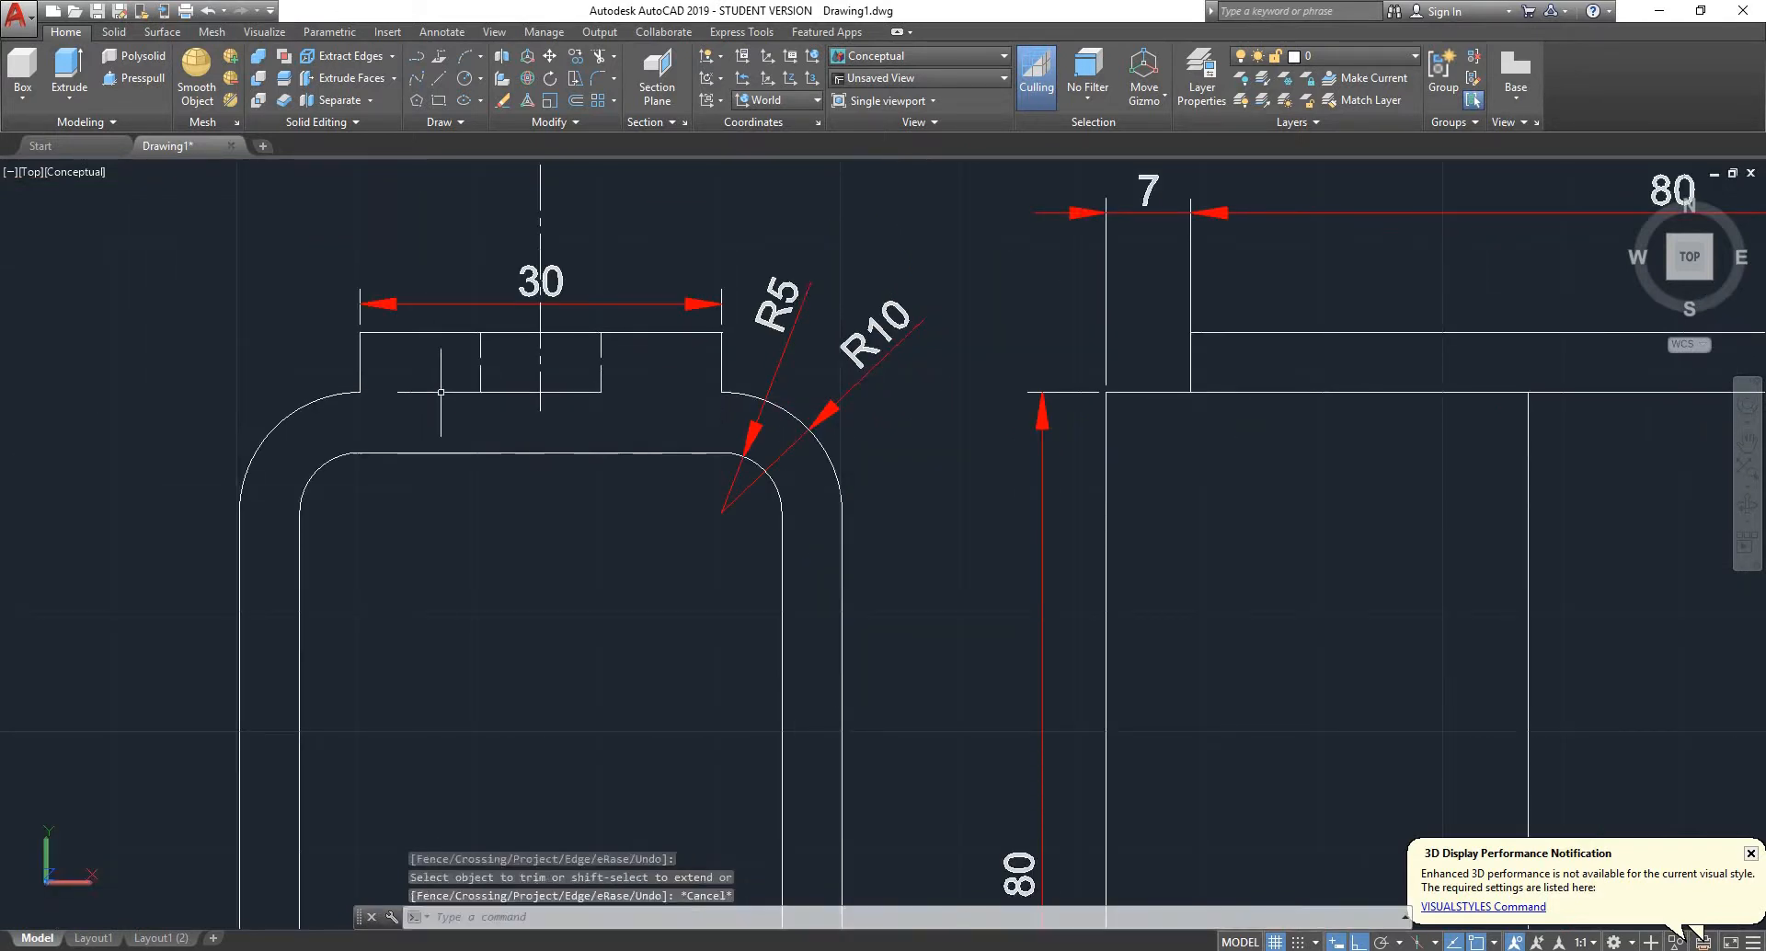
- Join the 30 mm plate outline with the trimmed bracket profile into one closed polyline and select it
left_click(363, 397)
left_click(332, 413)
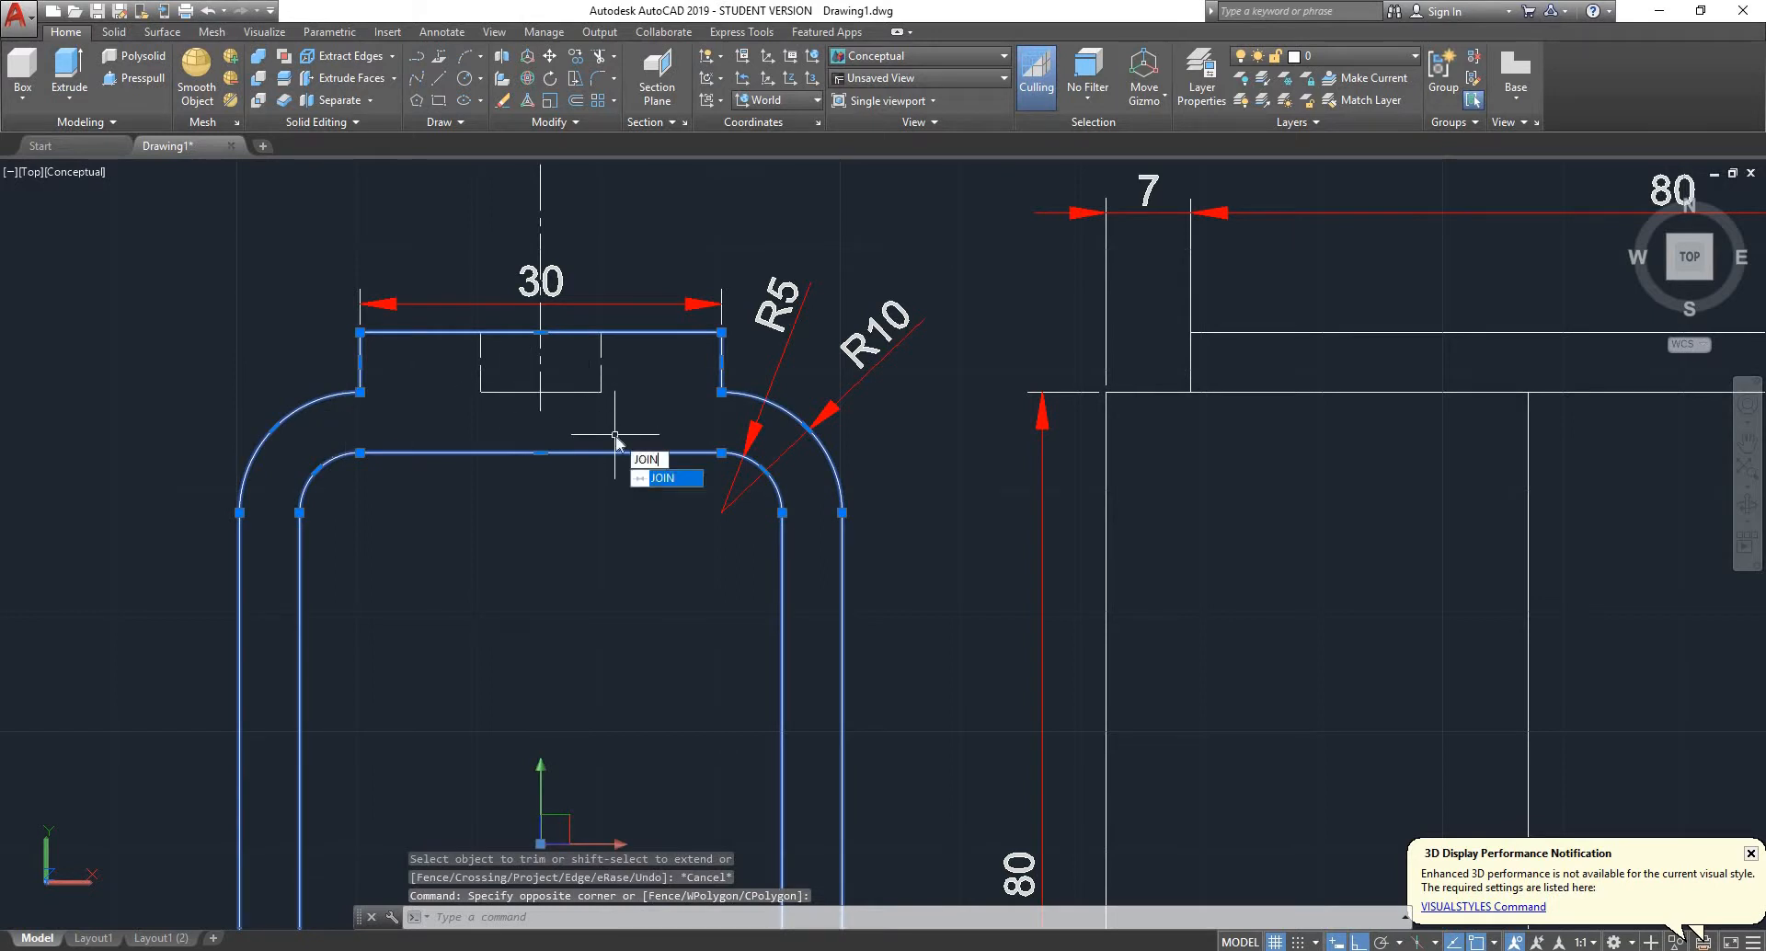
key("Return")
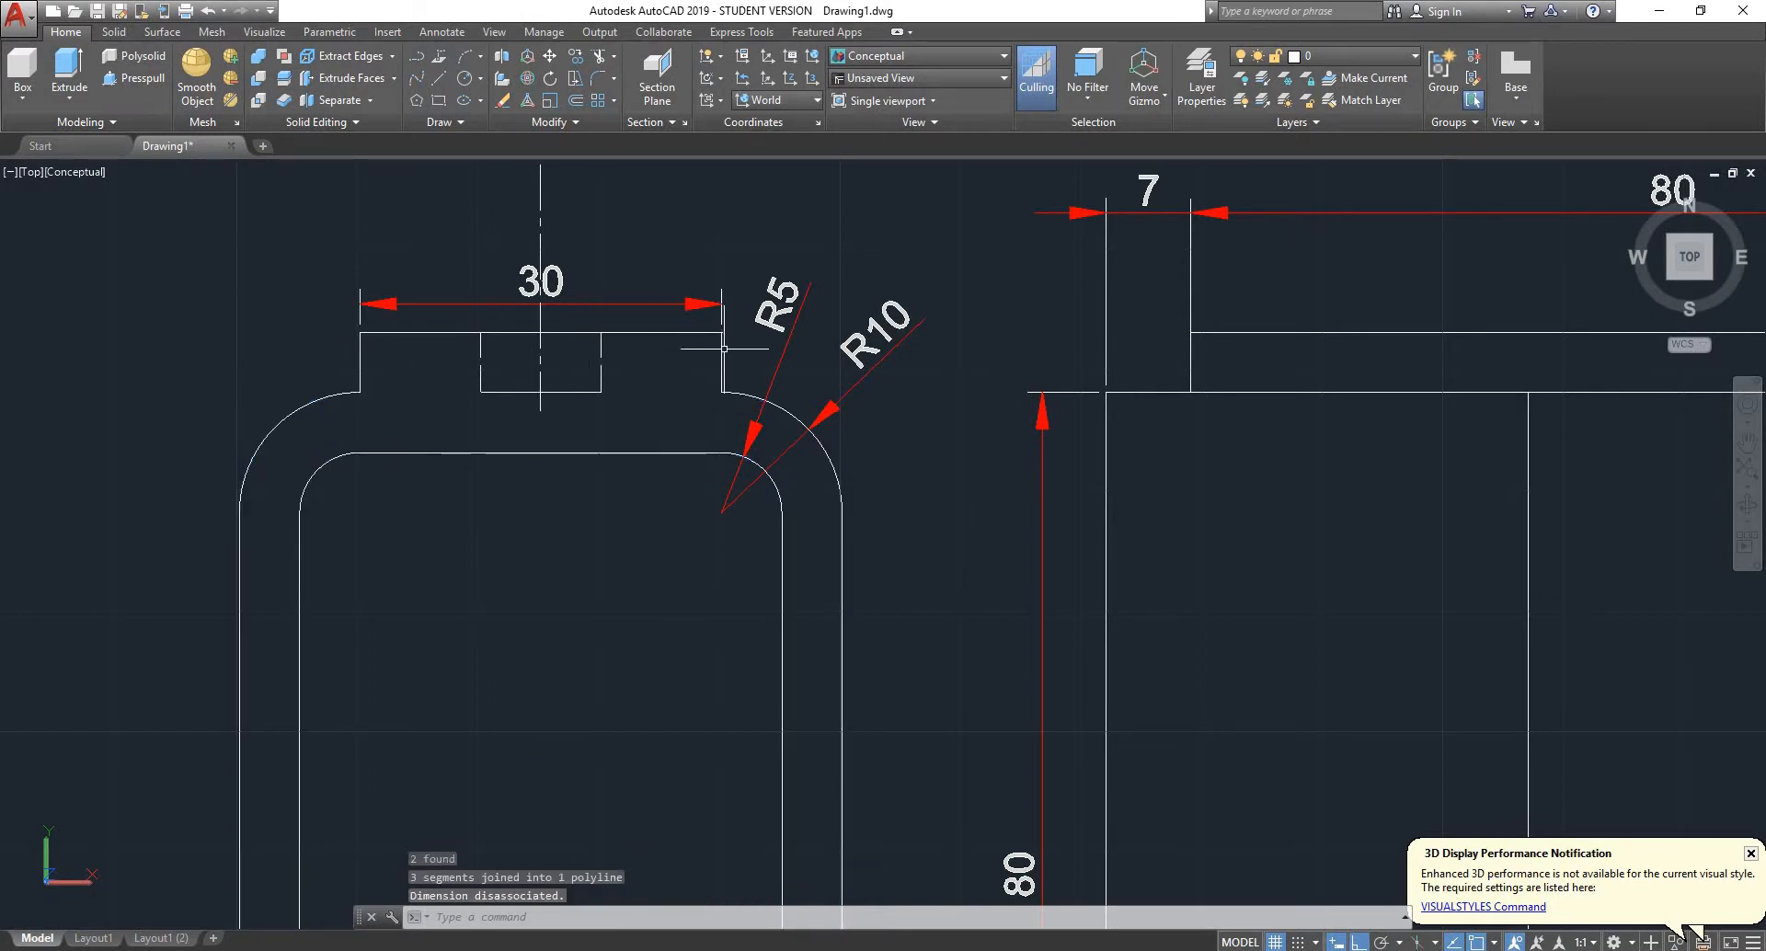
left_click(455, 451)
scroll(432, 425, "down", 4)
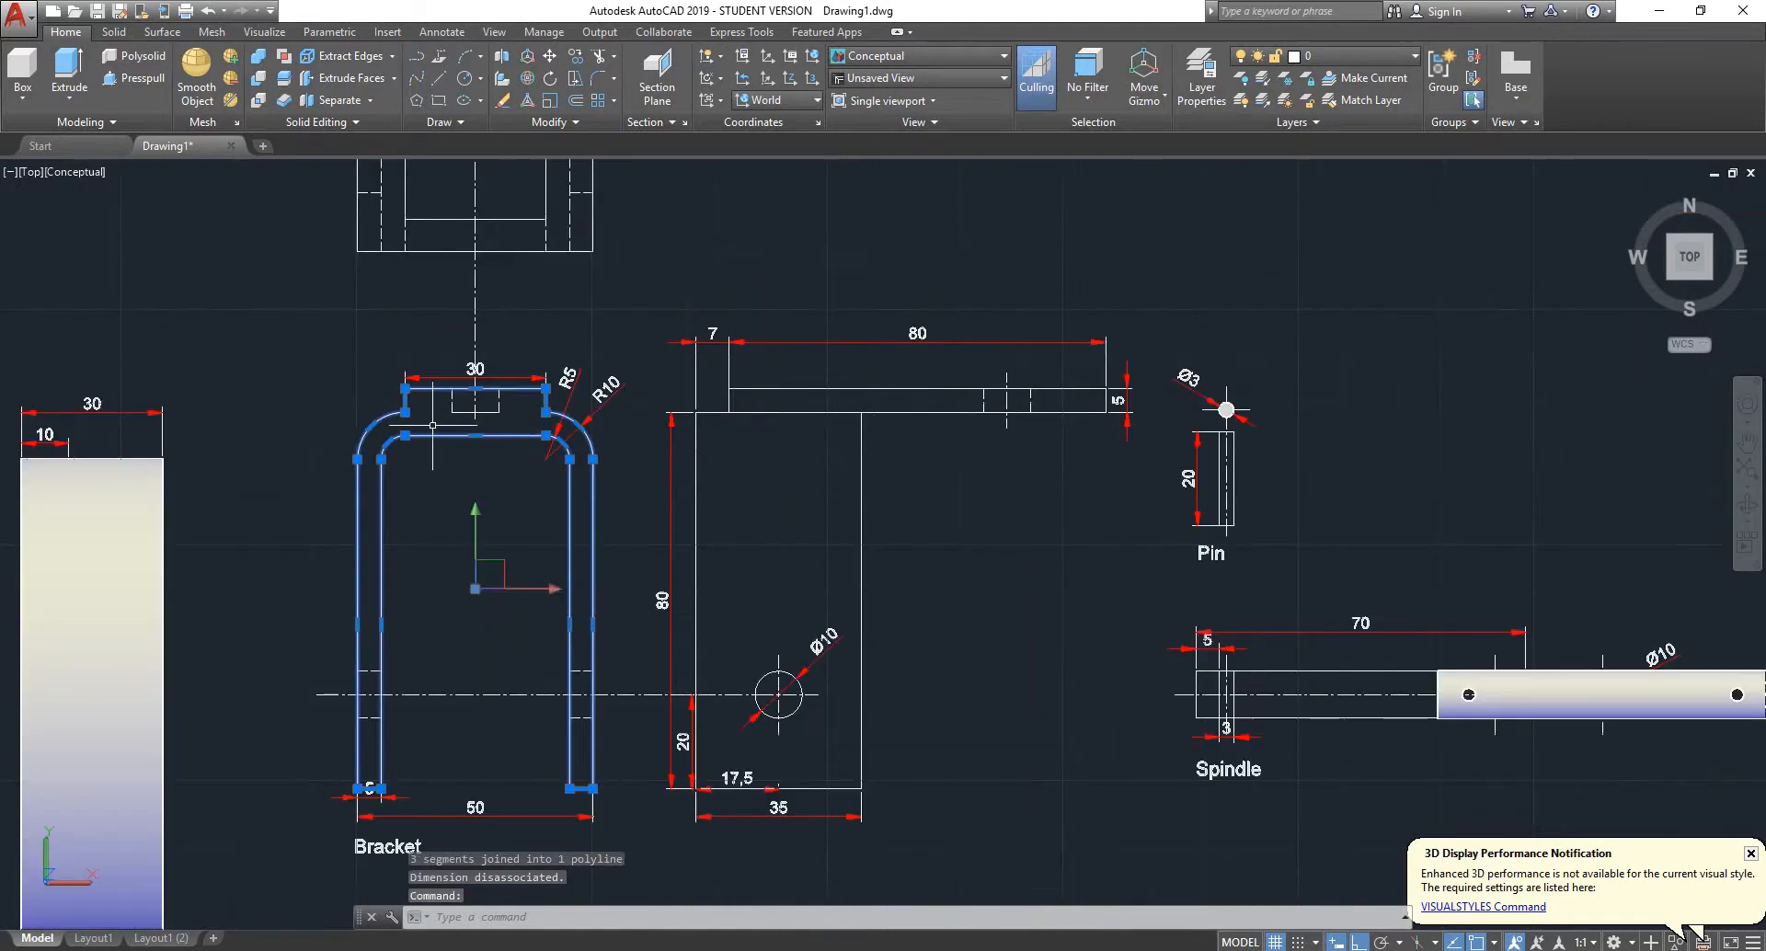
- Trim the edge shared by the plate and the leg in the bracket's side view, between the plate's inner end and the leg's far vertical line
scroll(432, 425, "down", 2)
scroll(585, 400, "up", 2)
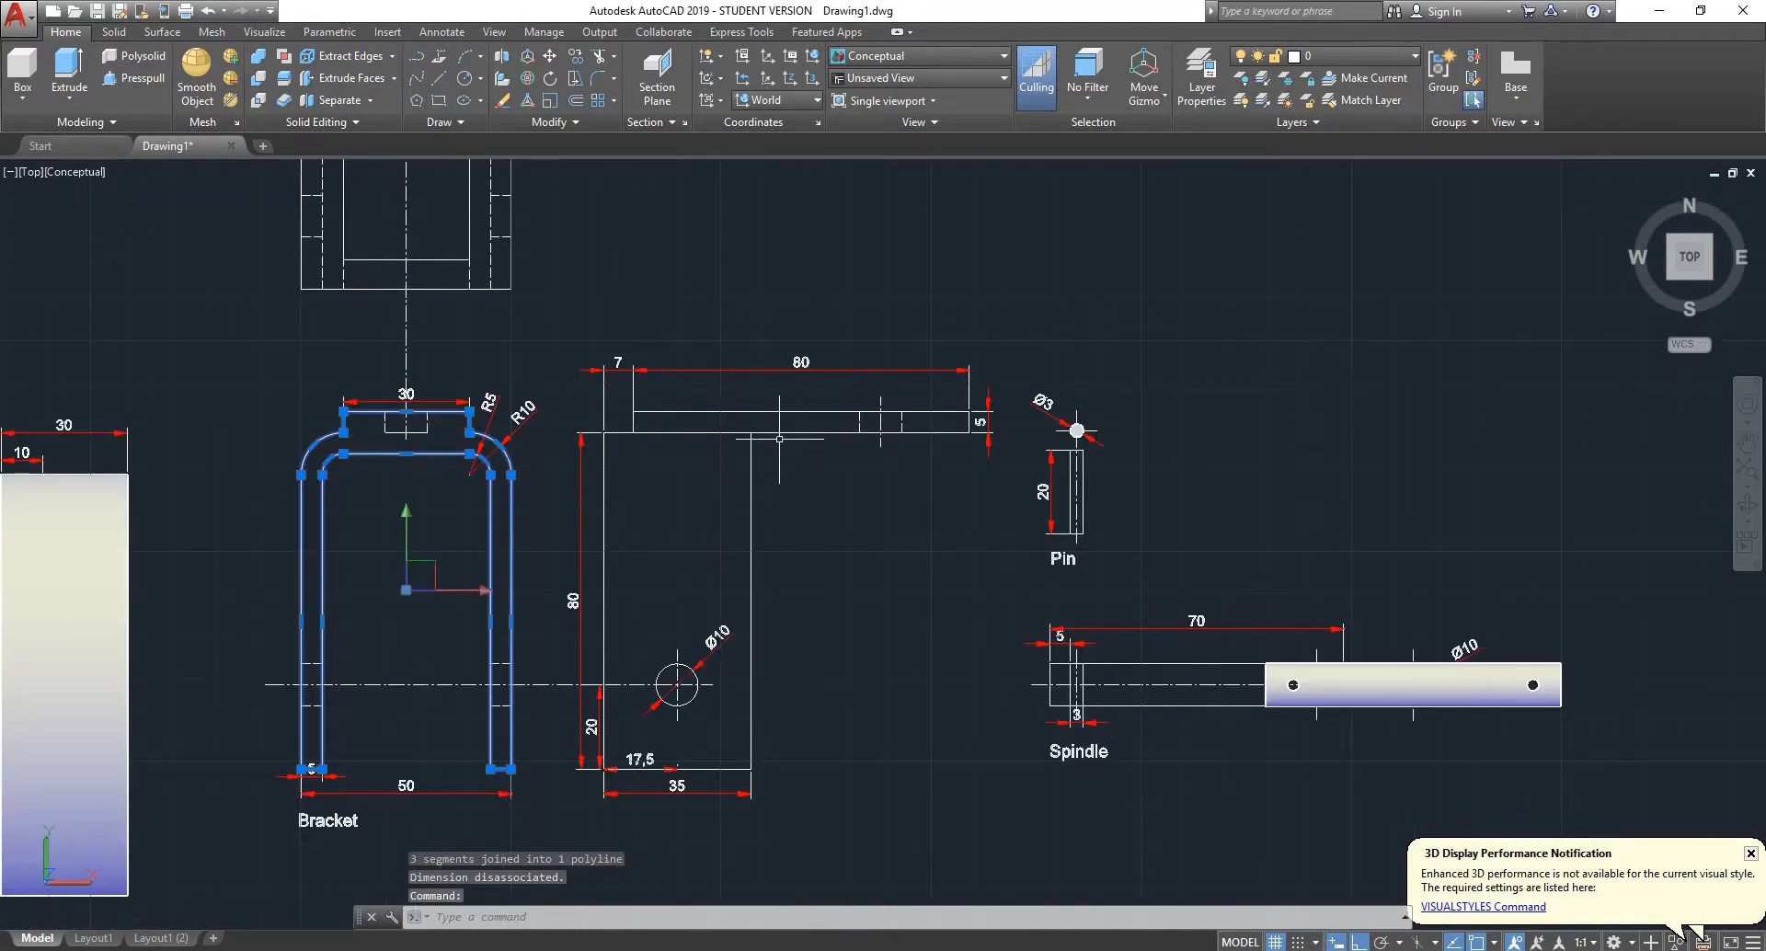
scroll(779, 438, "up", 2)
scroll(724, 450, "down", 2)
scroll(724, 450, "up", 2)
key("Escape")
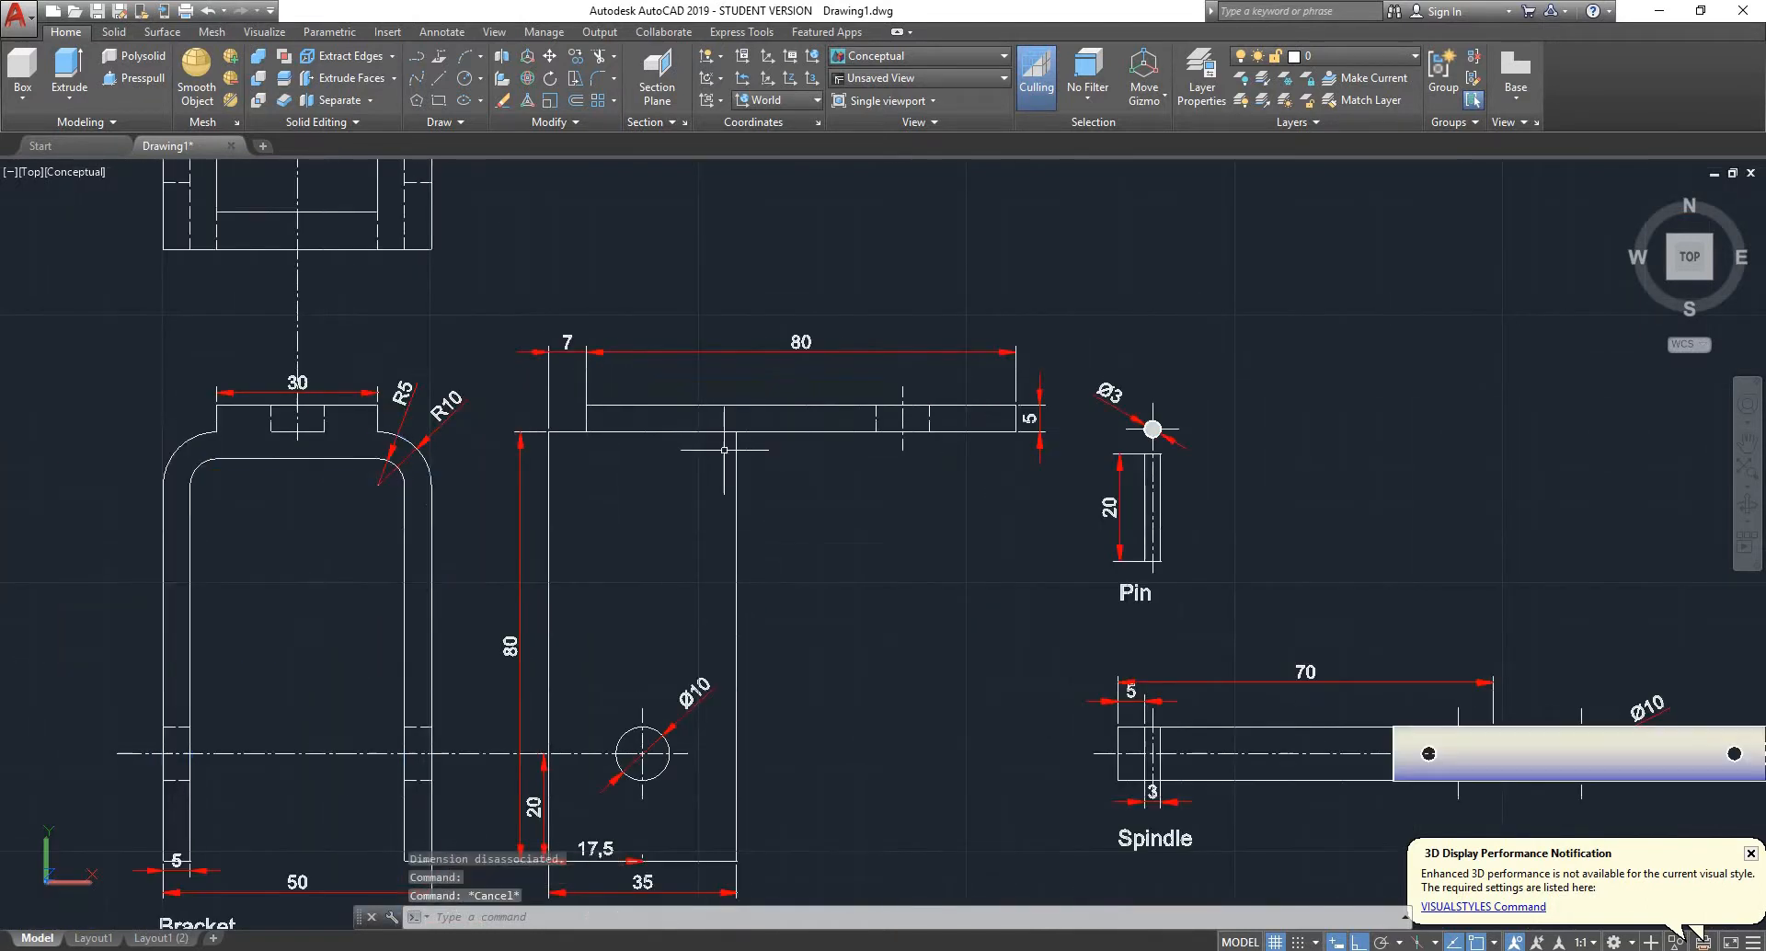
left_click(733, 440)
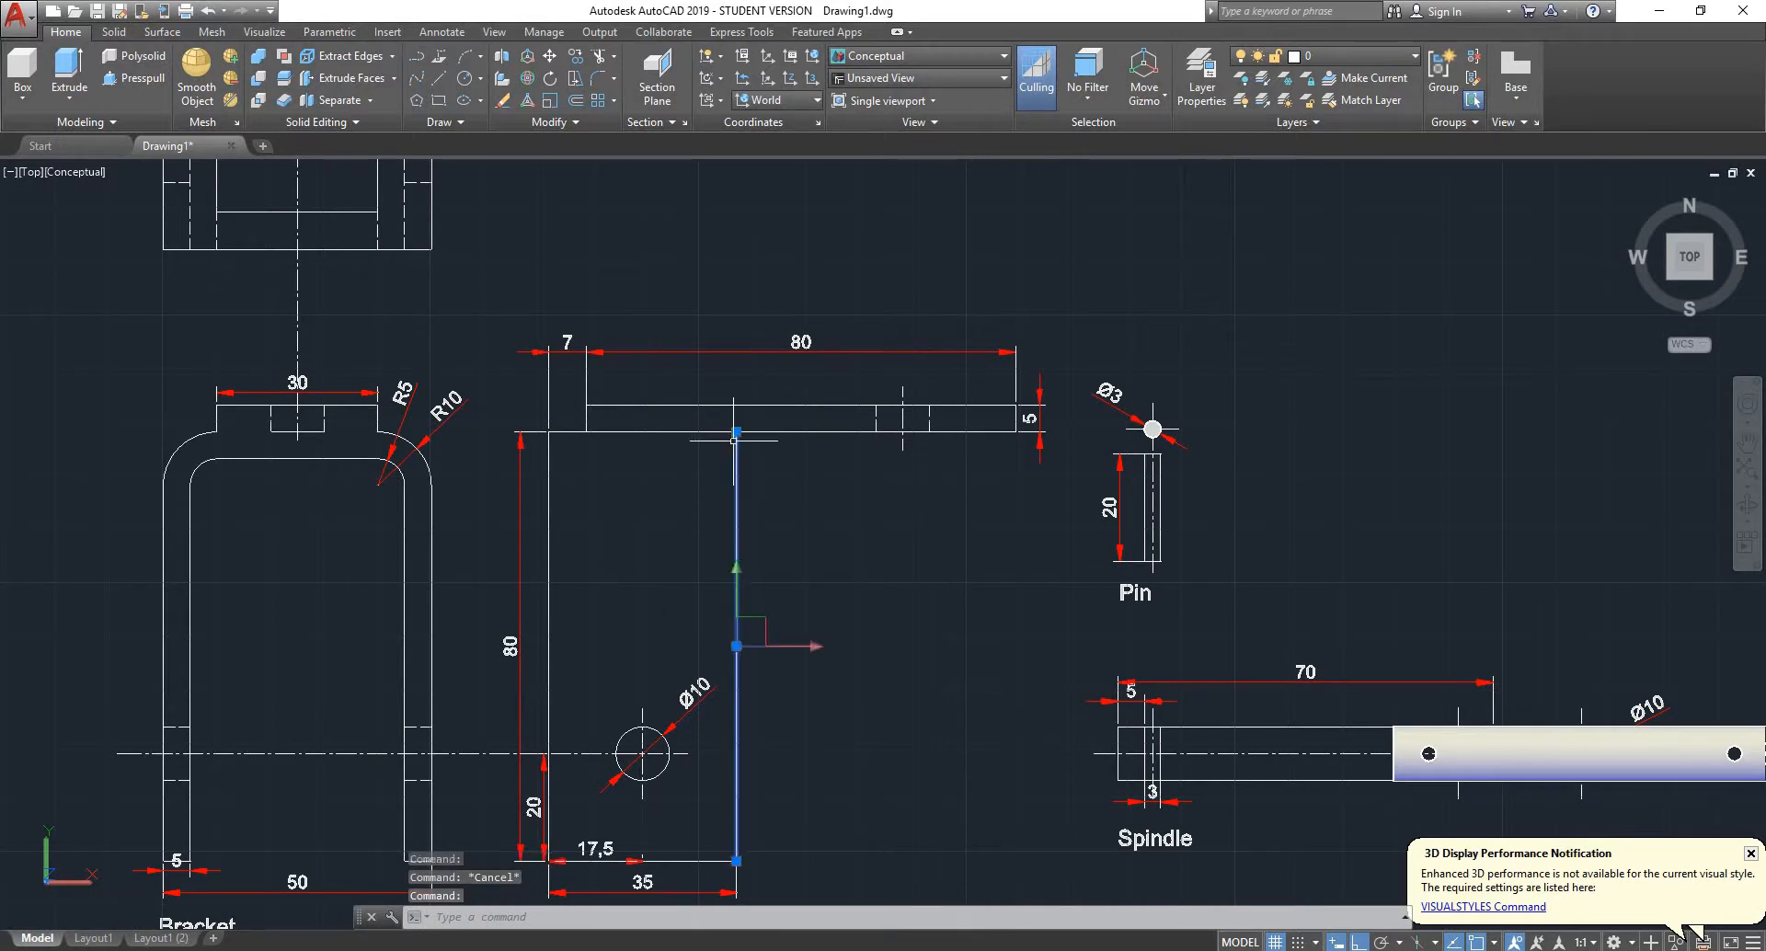
scroll(579, 443, "up", 3)
key("Escape")
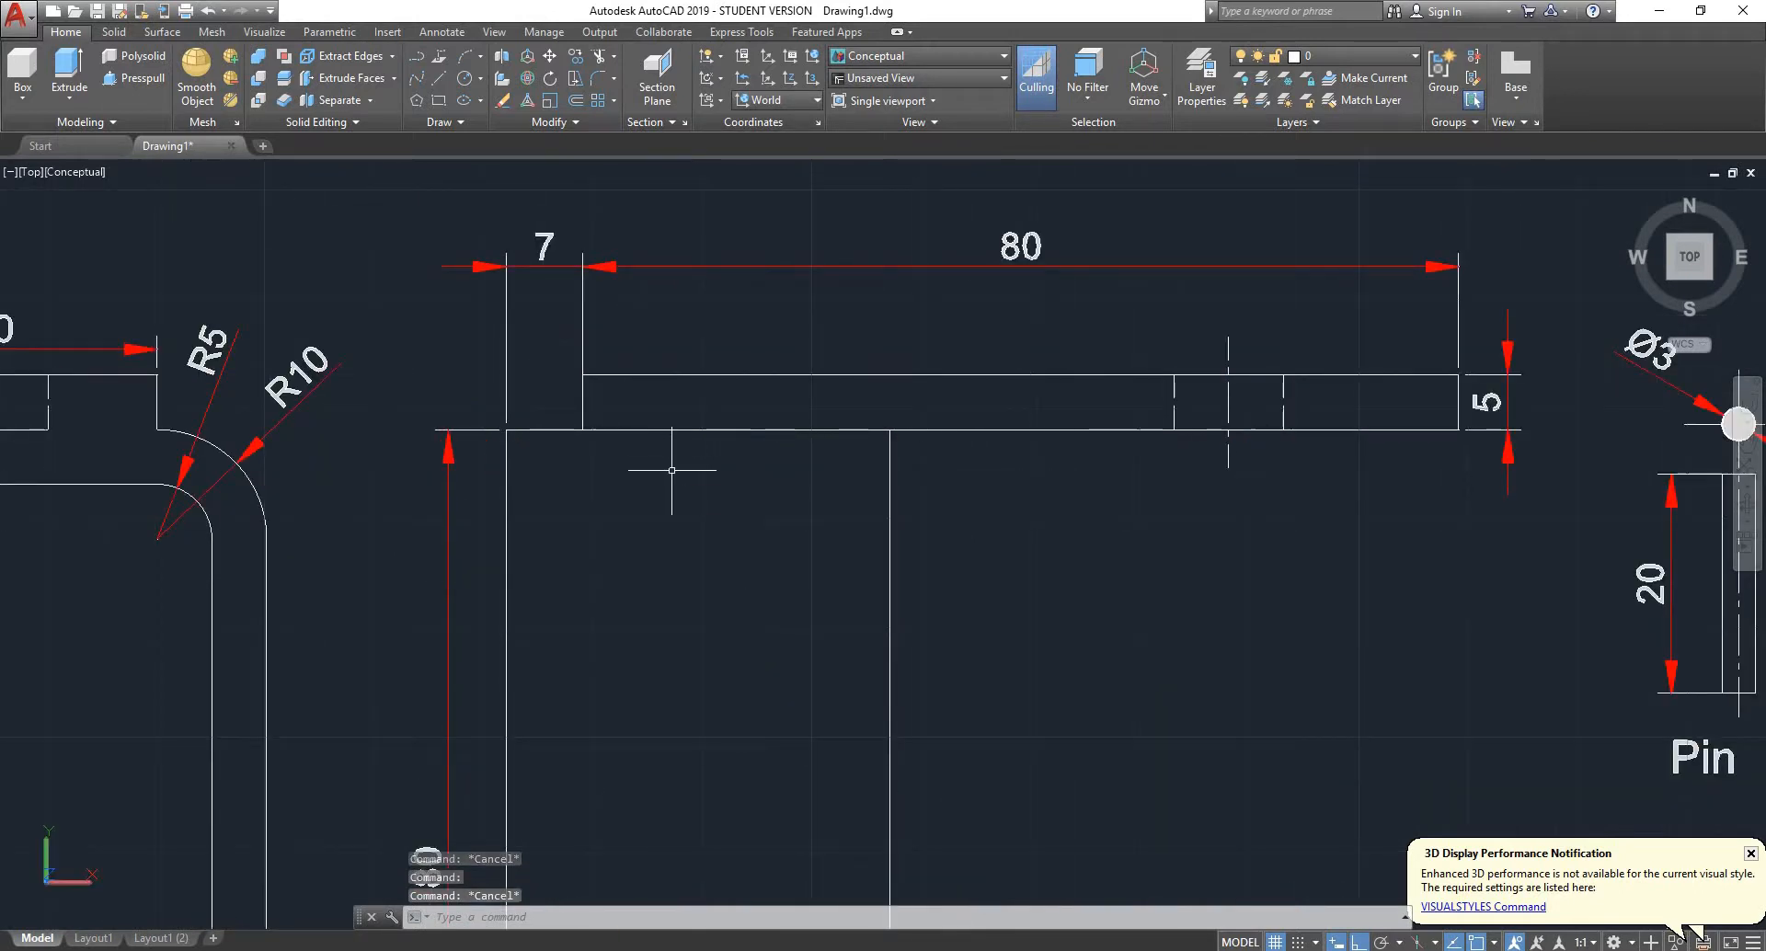
key("Return")
key("Return")
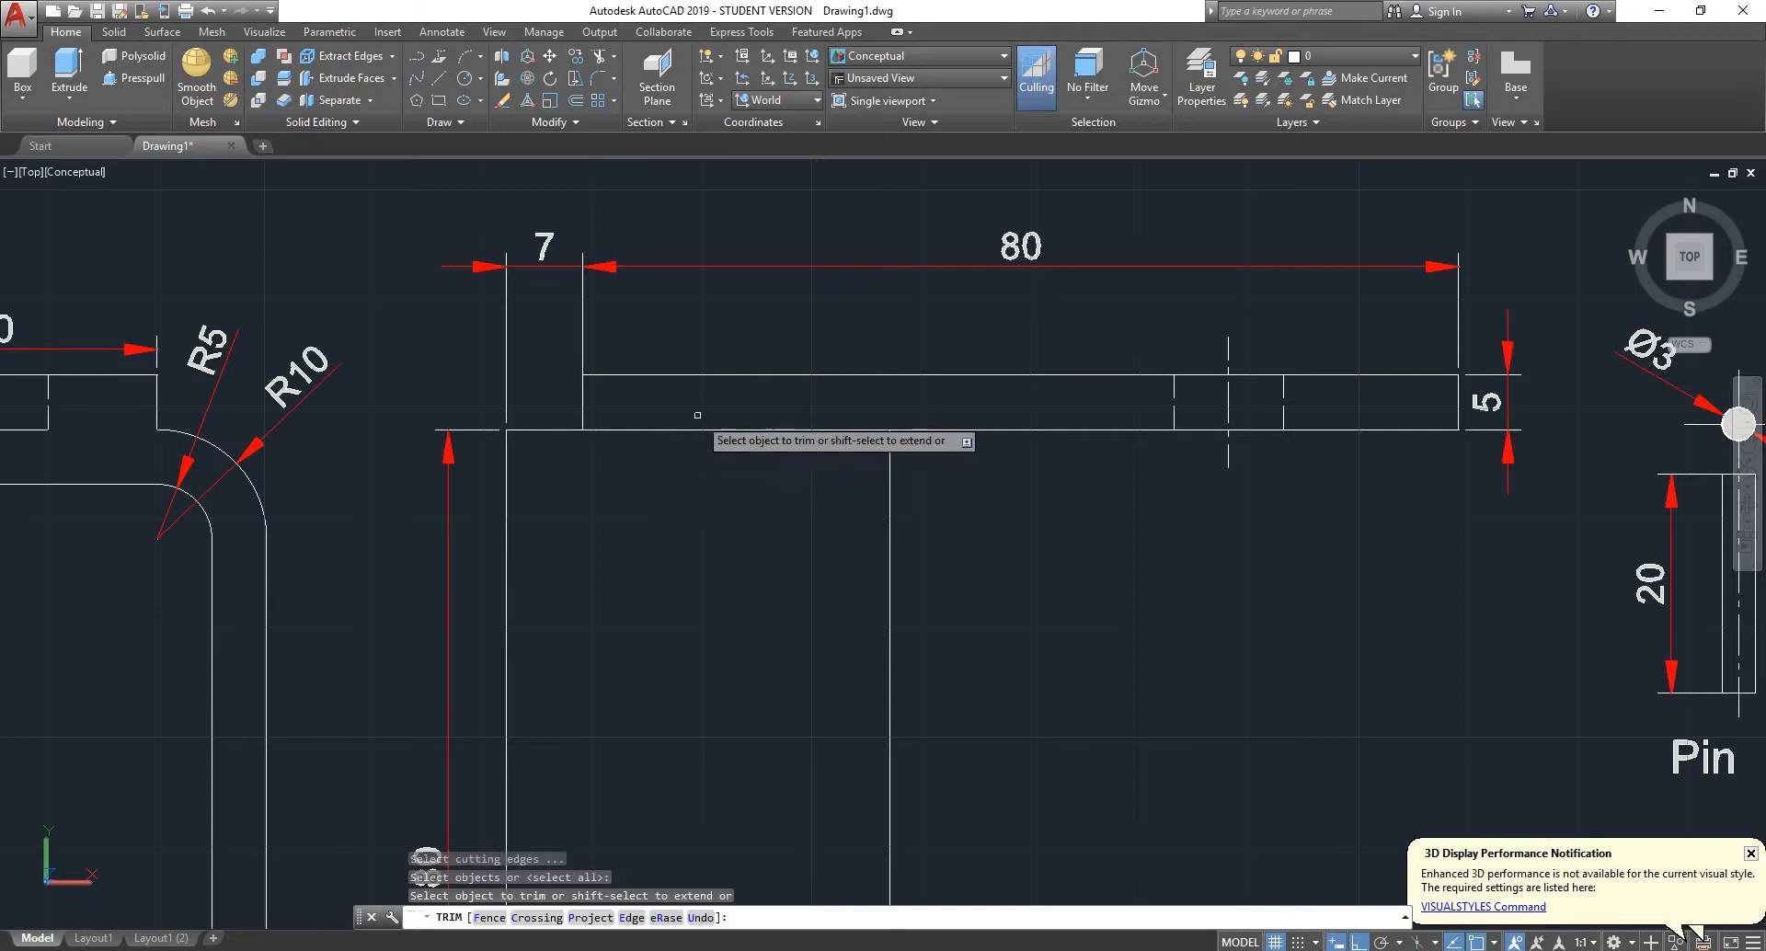
left_click(698, 413)
left_click(680, 452)
key("Escape")
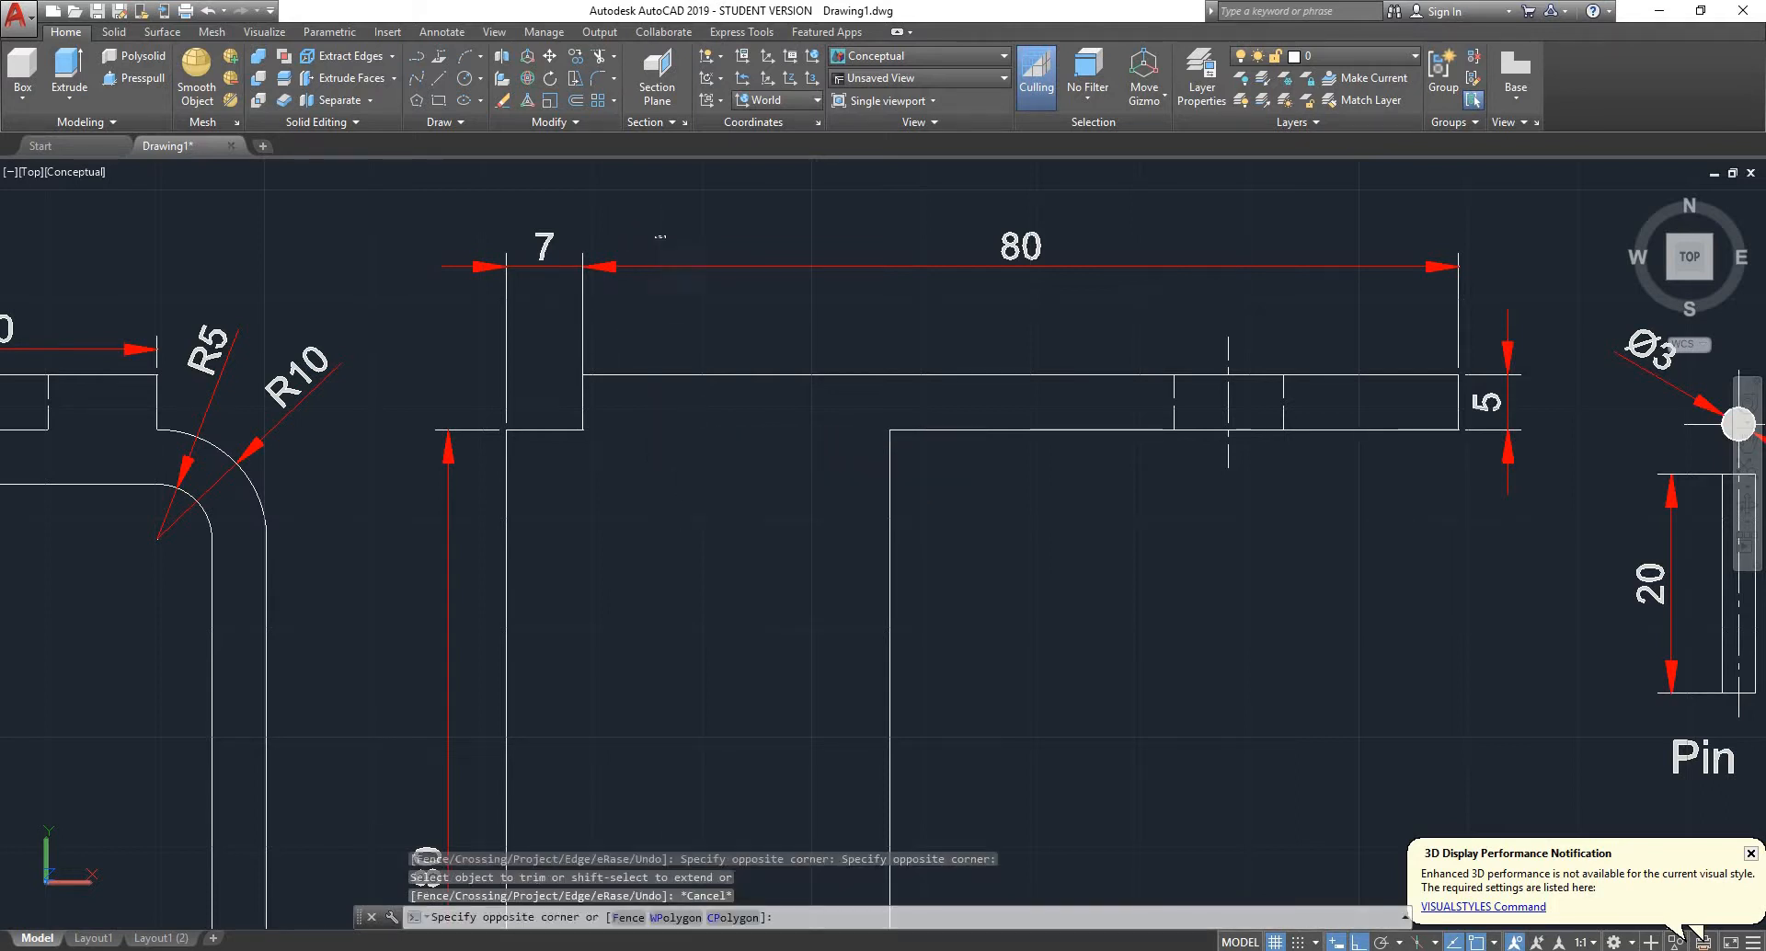
- Delete the 7, 80 and 5 mm plate dimensions and the vertical 80 mm leg dimension from the bracket's side view
left_click(504, 305)
key("Delete")
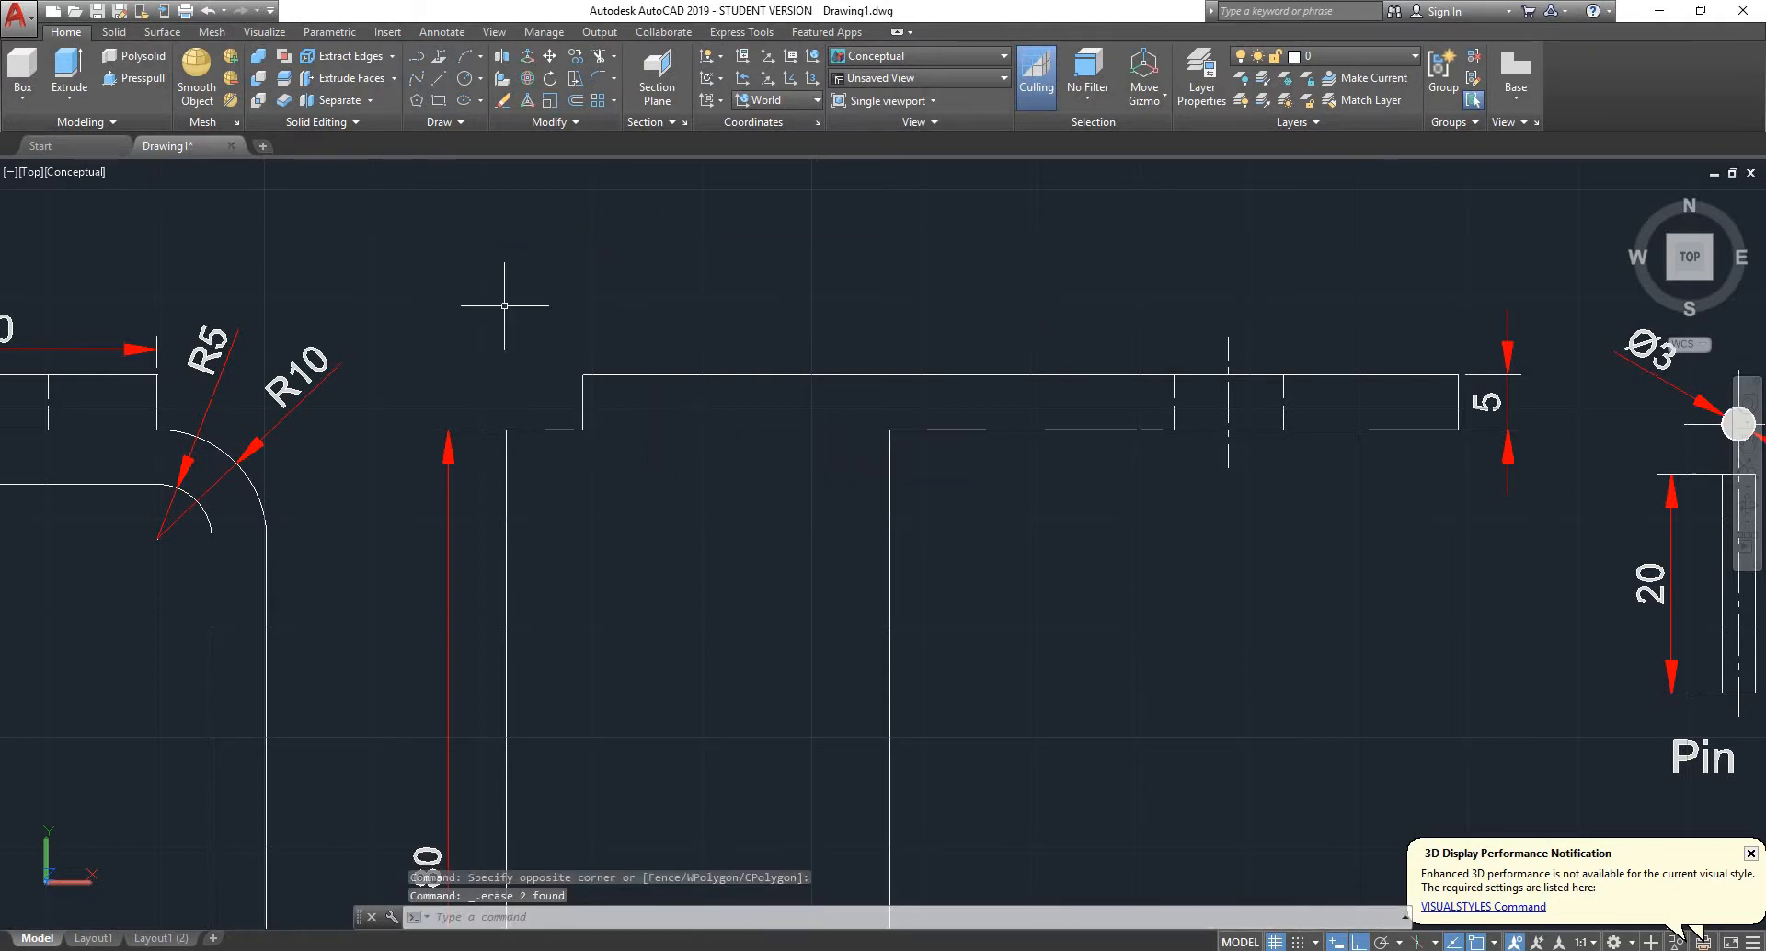
scroll(504, 306, "down", 4)
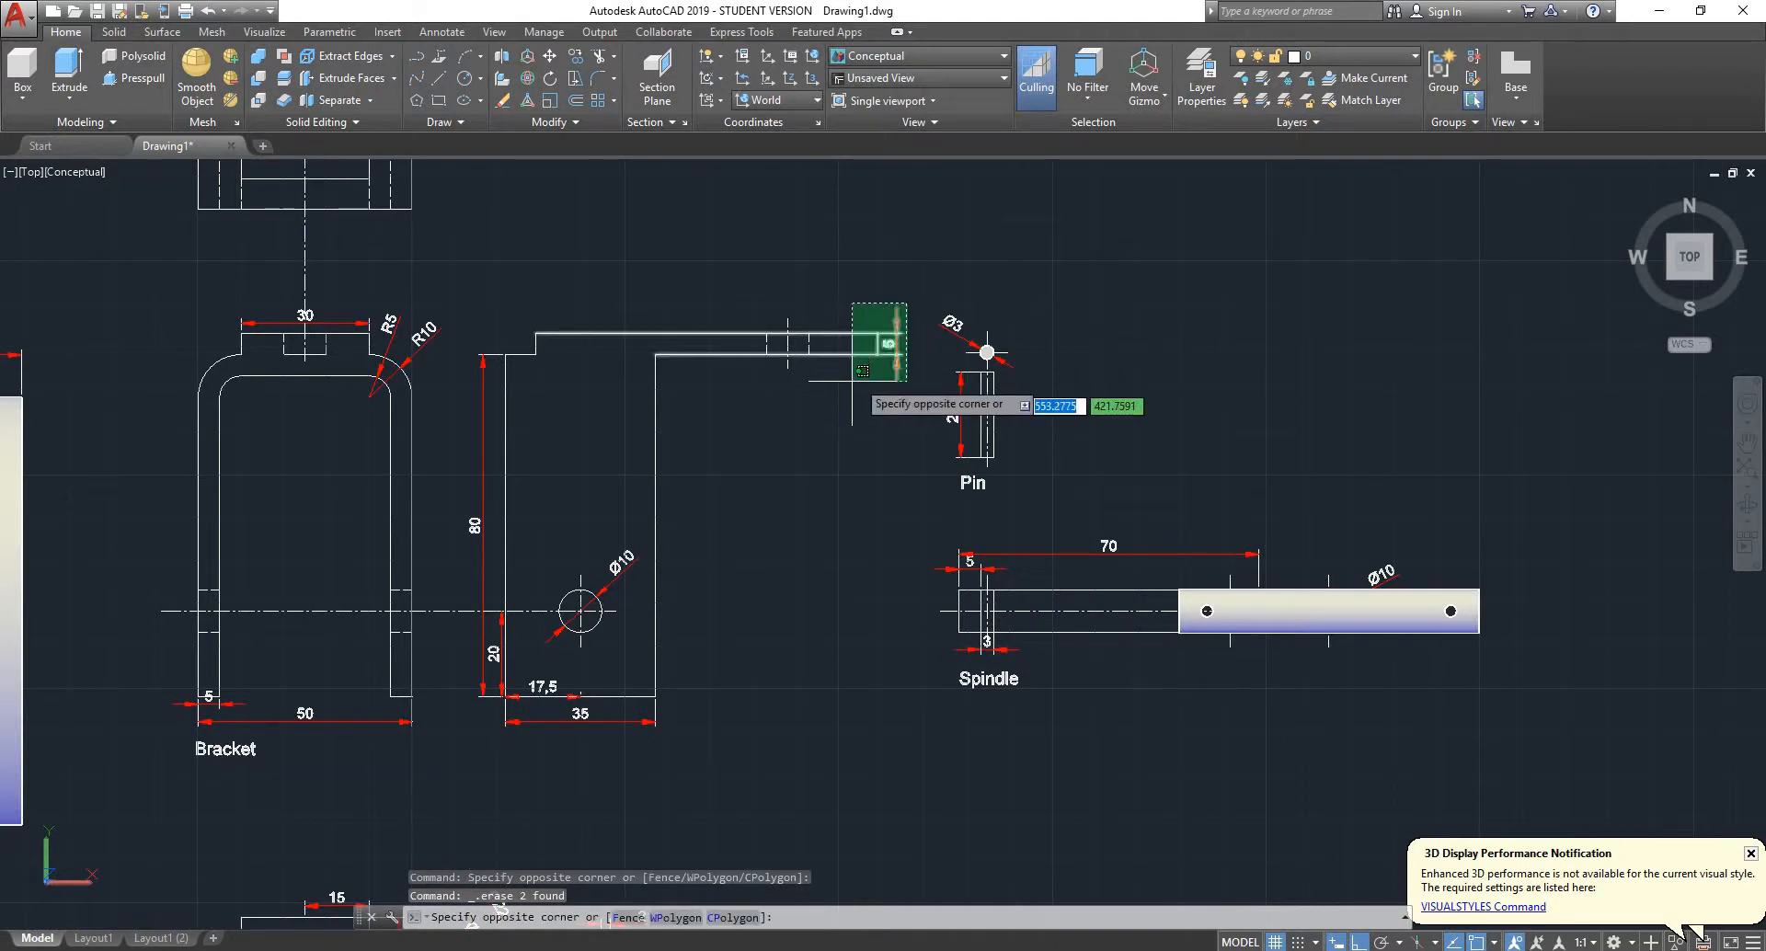
left_click(900, 359)
key("Delete")
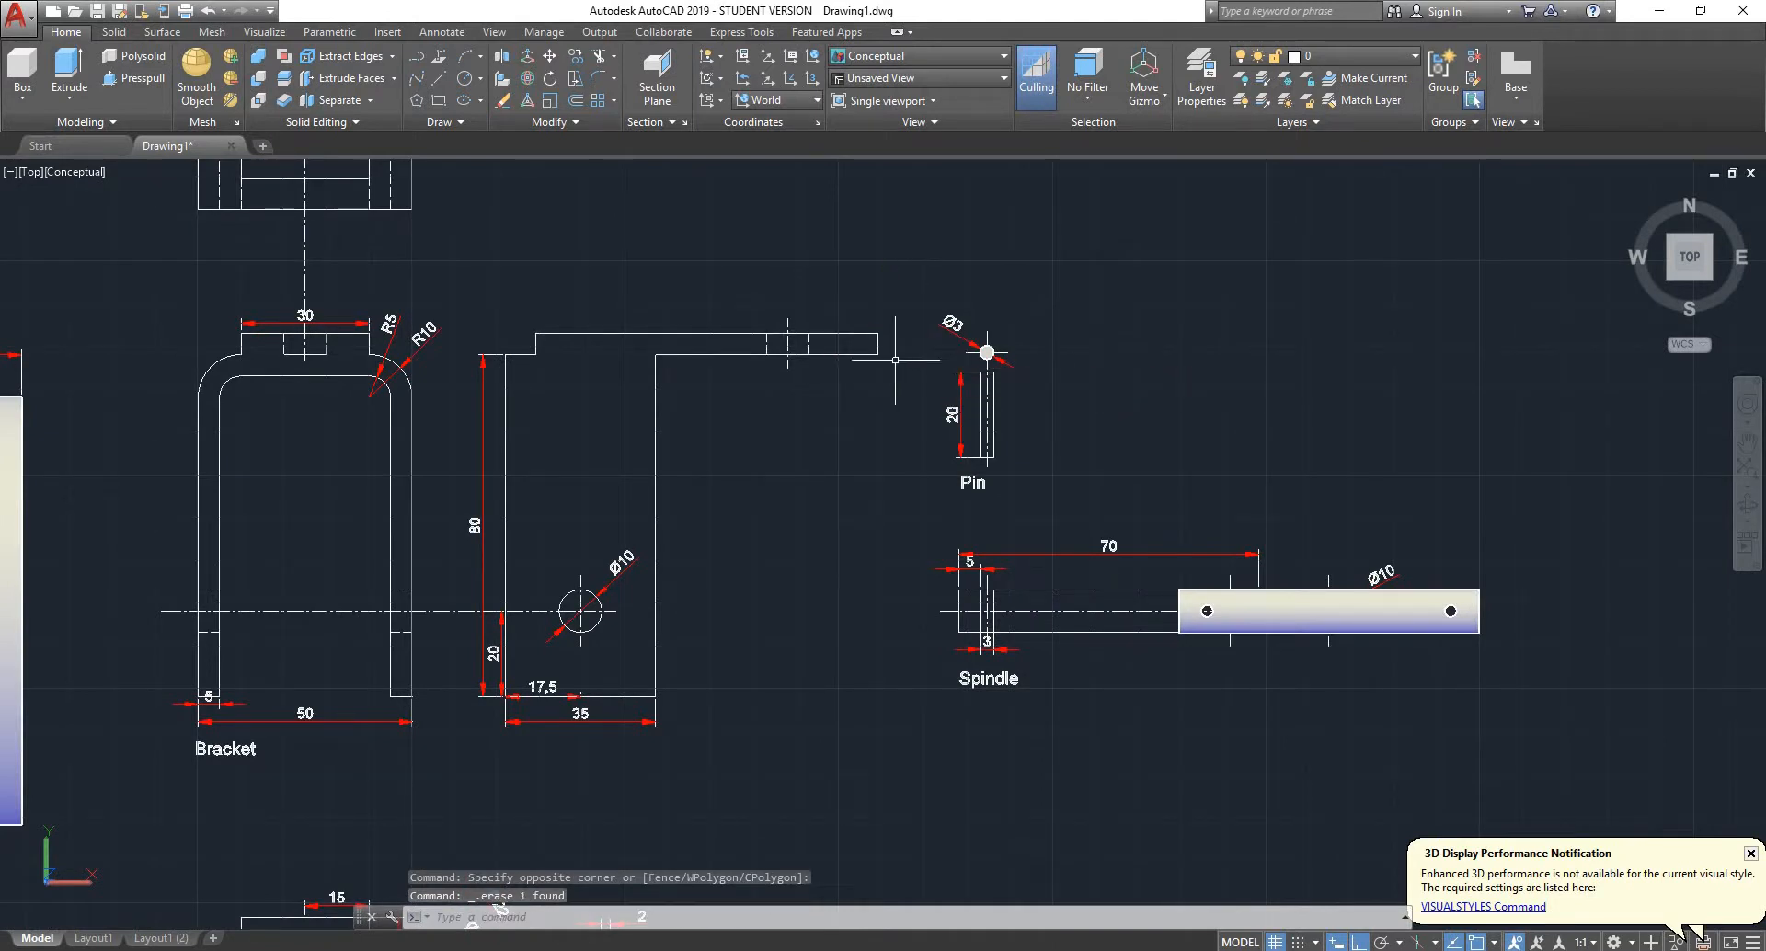
left_click(473, 403)
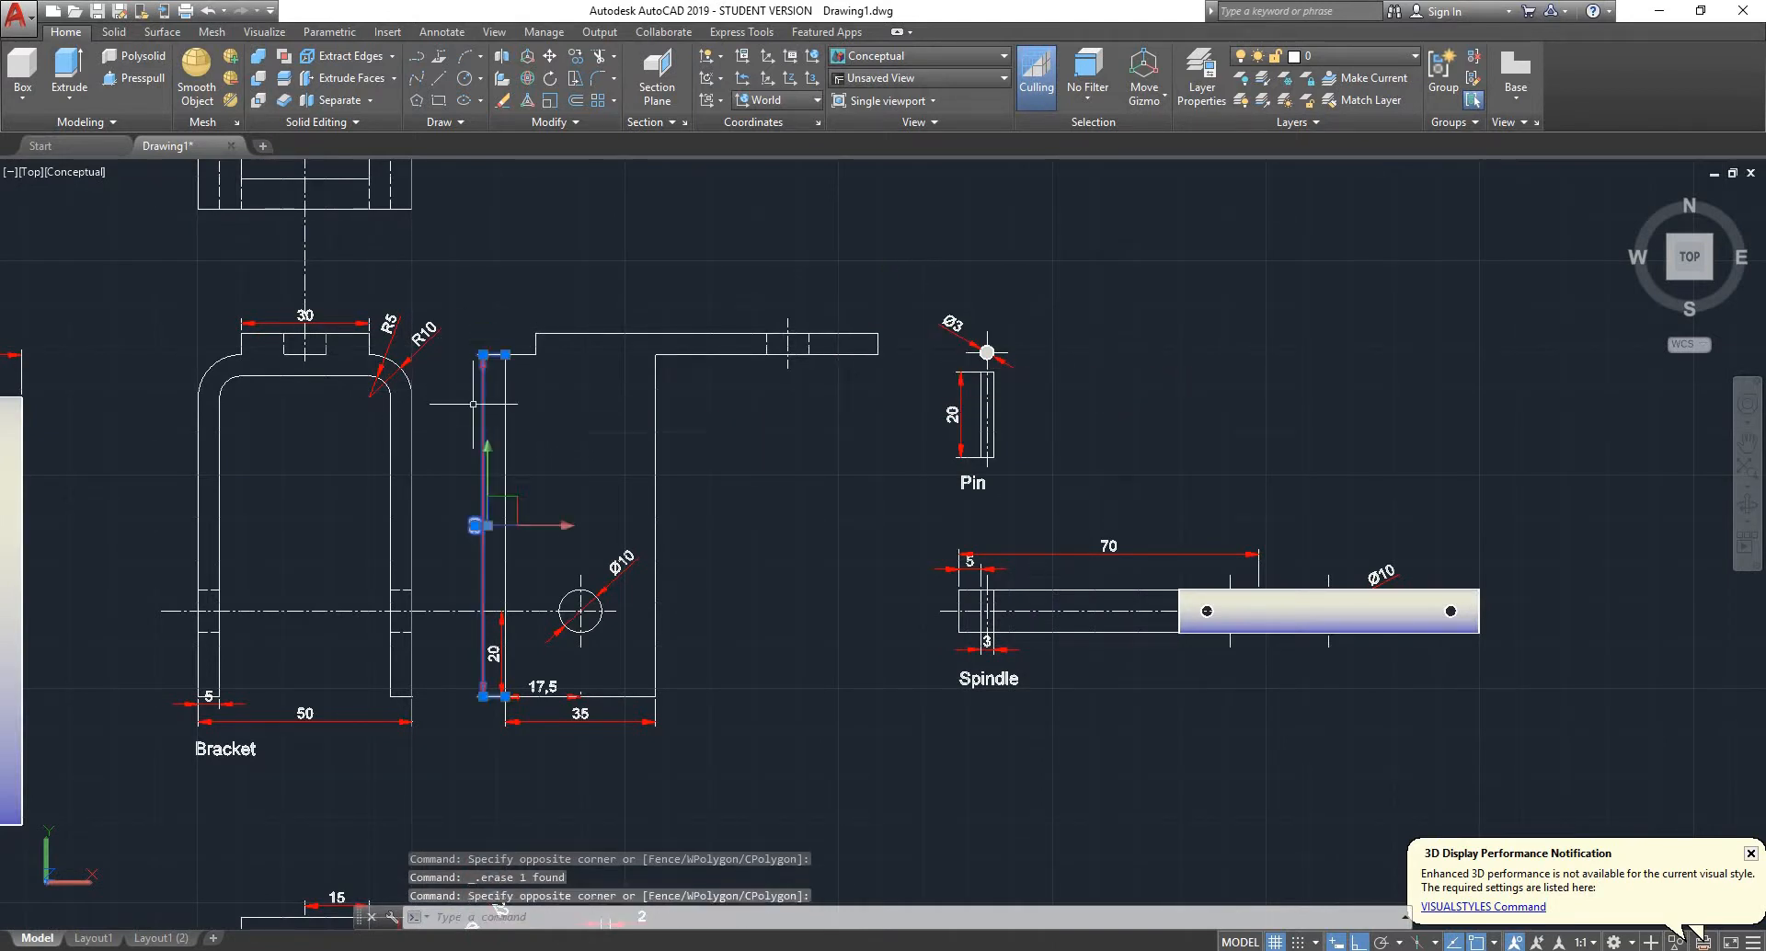
key("Delete")
- Delete the 20, 17,5 and 35 mm dimensions around the lower end of the bracket's side view
scroll(557, 682, "up", 3)
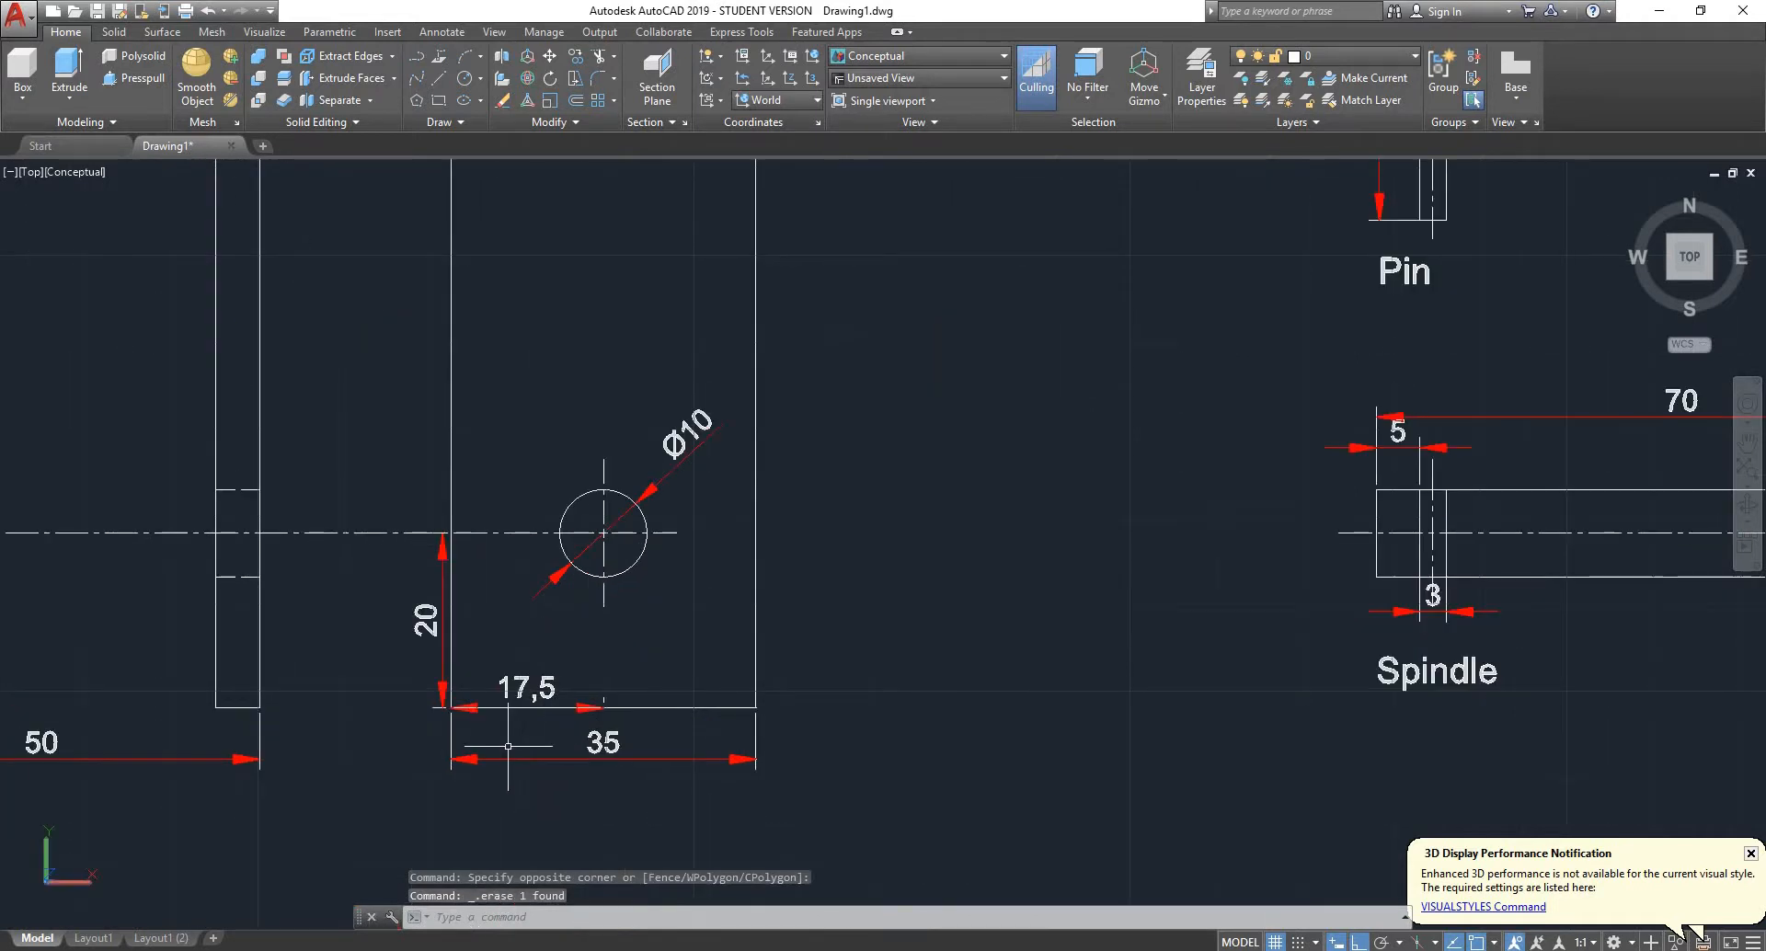
scroll(423, 632, "up", 3)
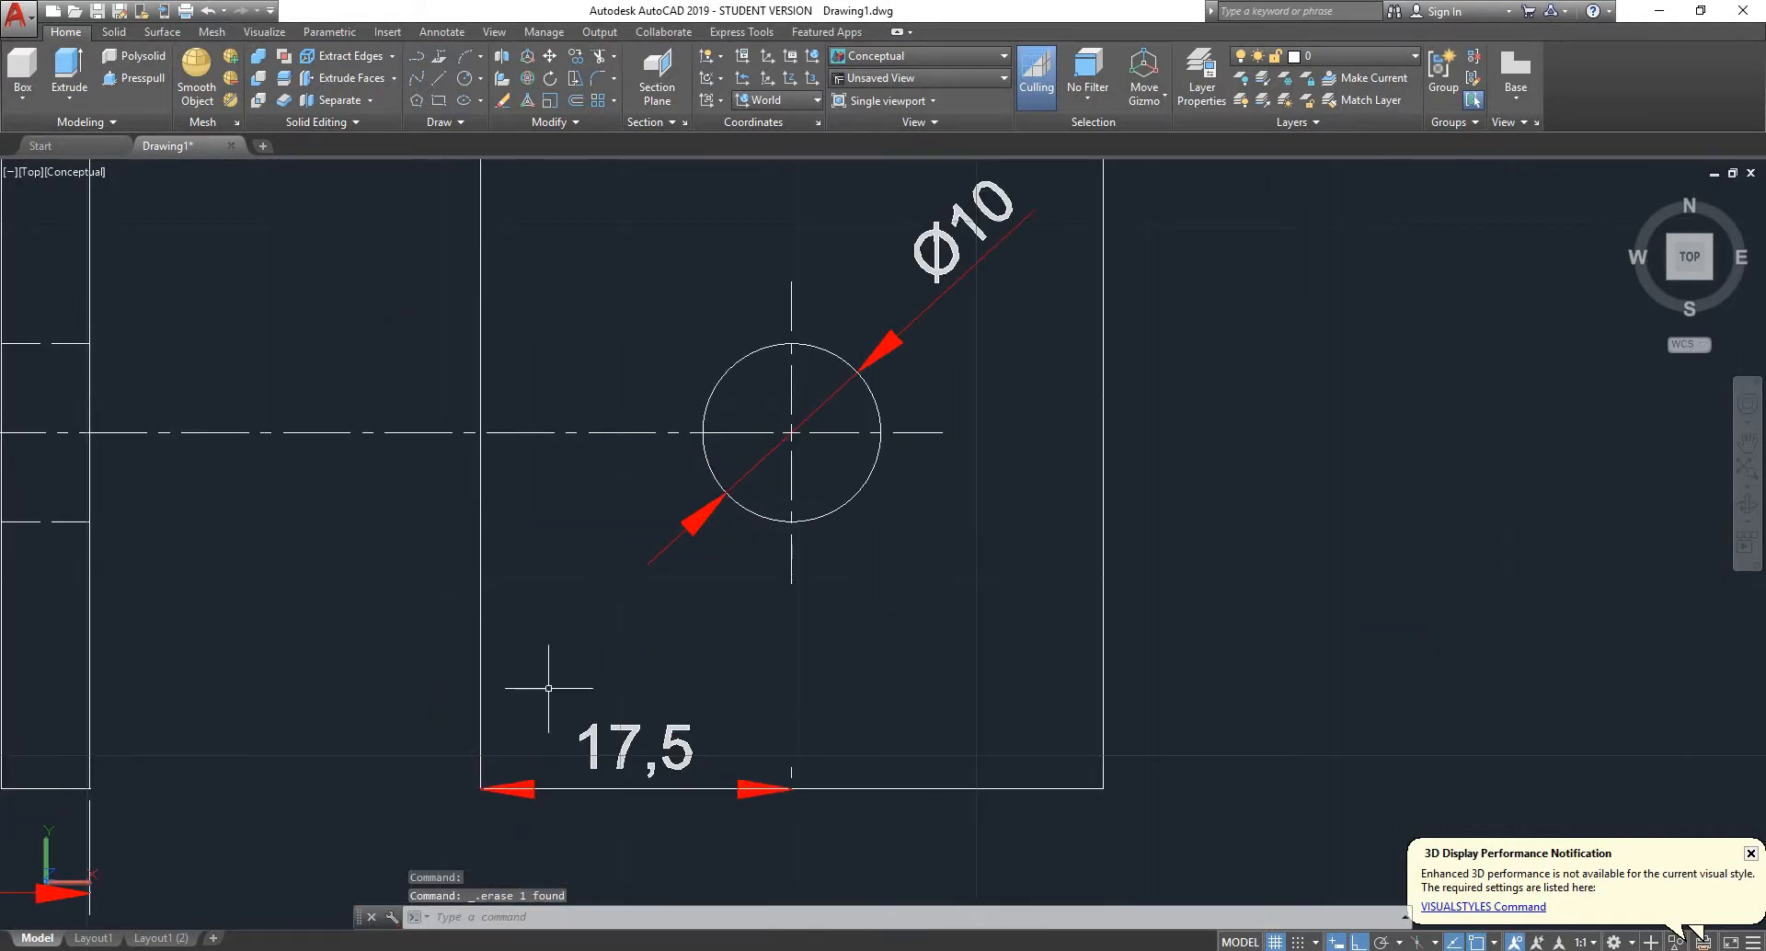
left_click(628, 688)
left_click(579, 731)
key("Delete")
scroll(606, 691, "down", 2)
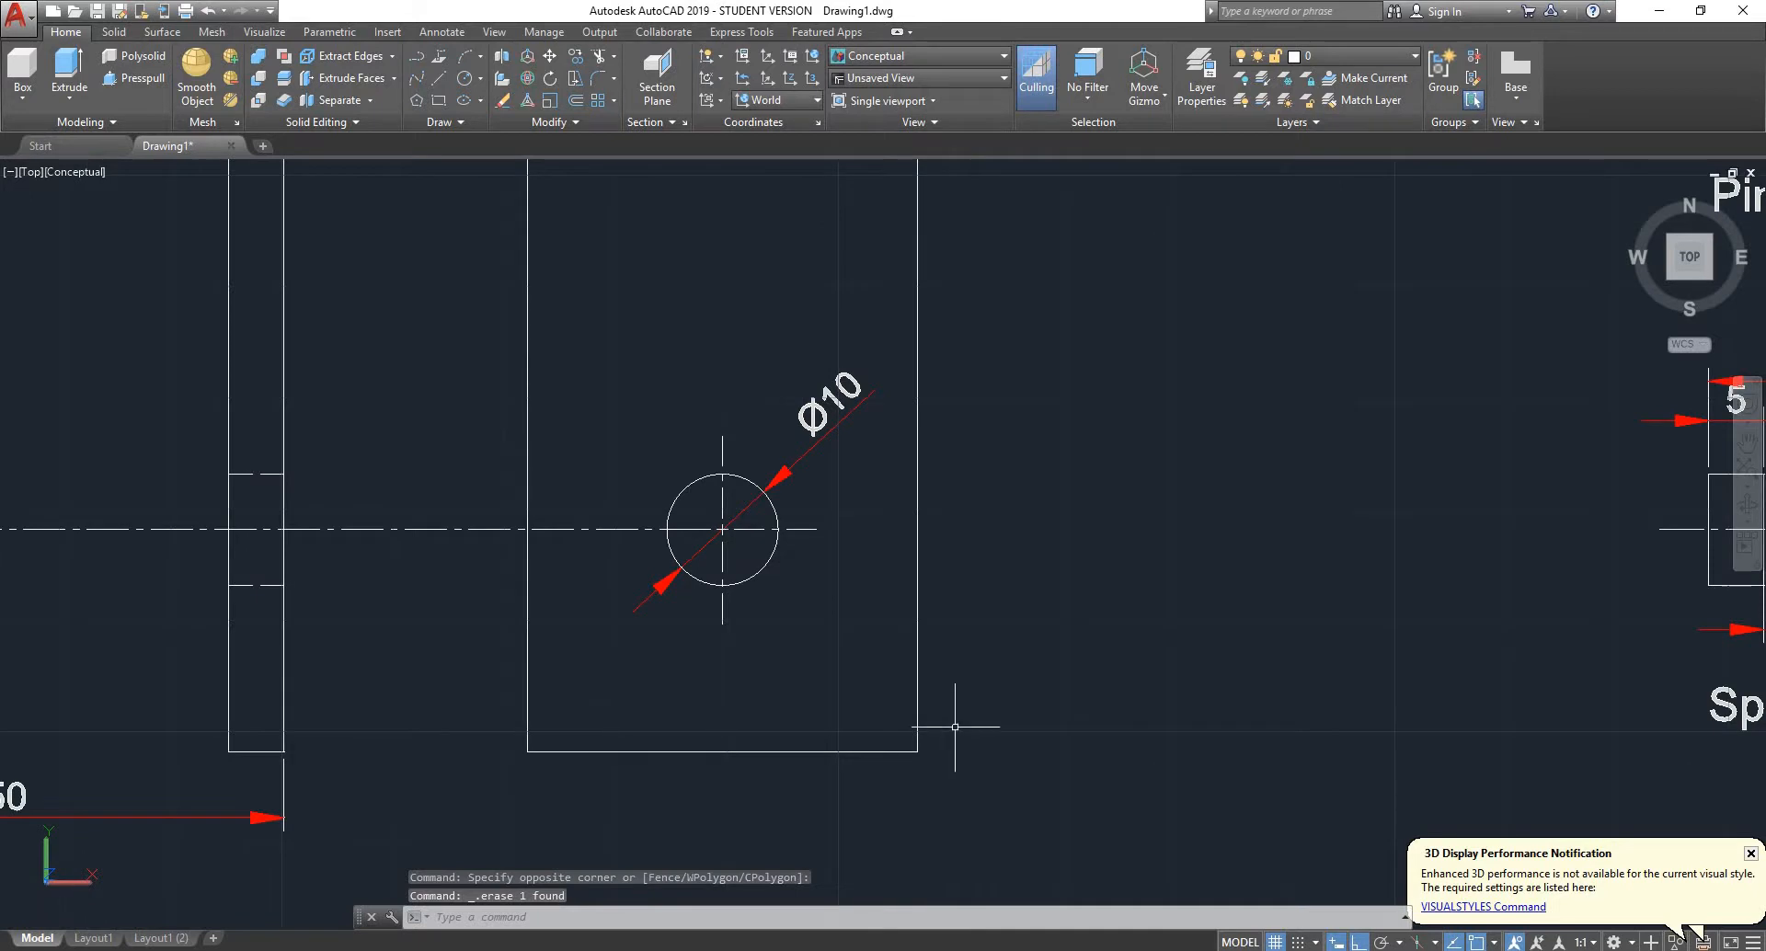
- Join all outline lines of the bracket's side view, both the leg and the plate, into one closed polyline
left_click(474, 799)
scroll(579, 497, "down", 2)
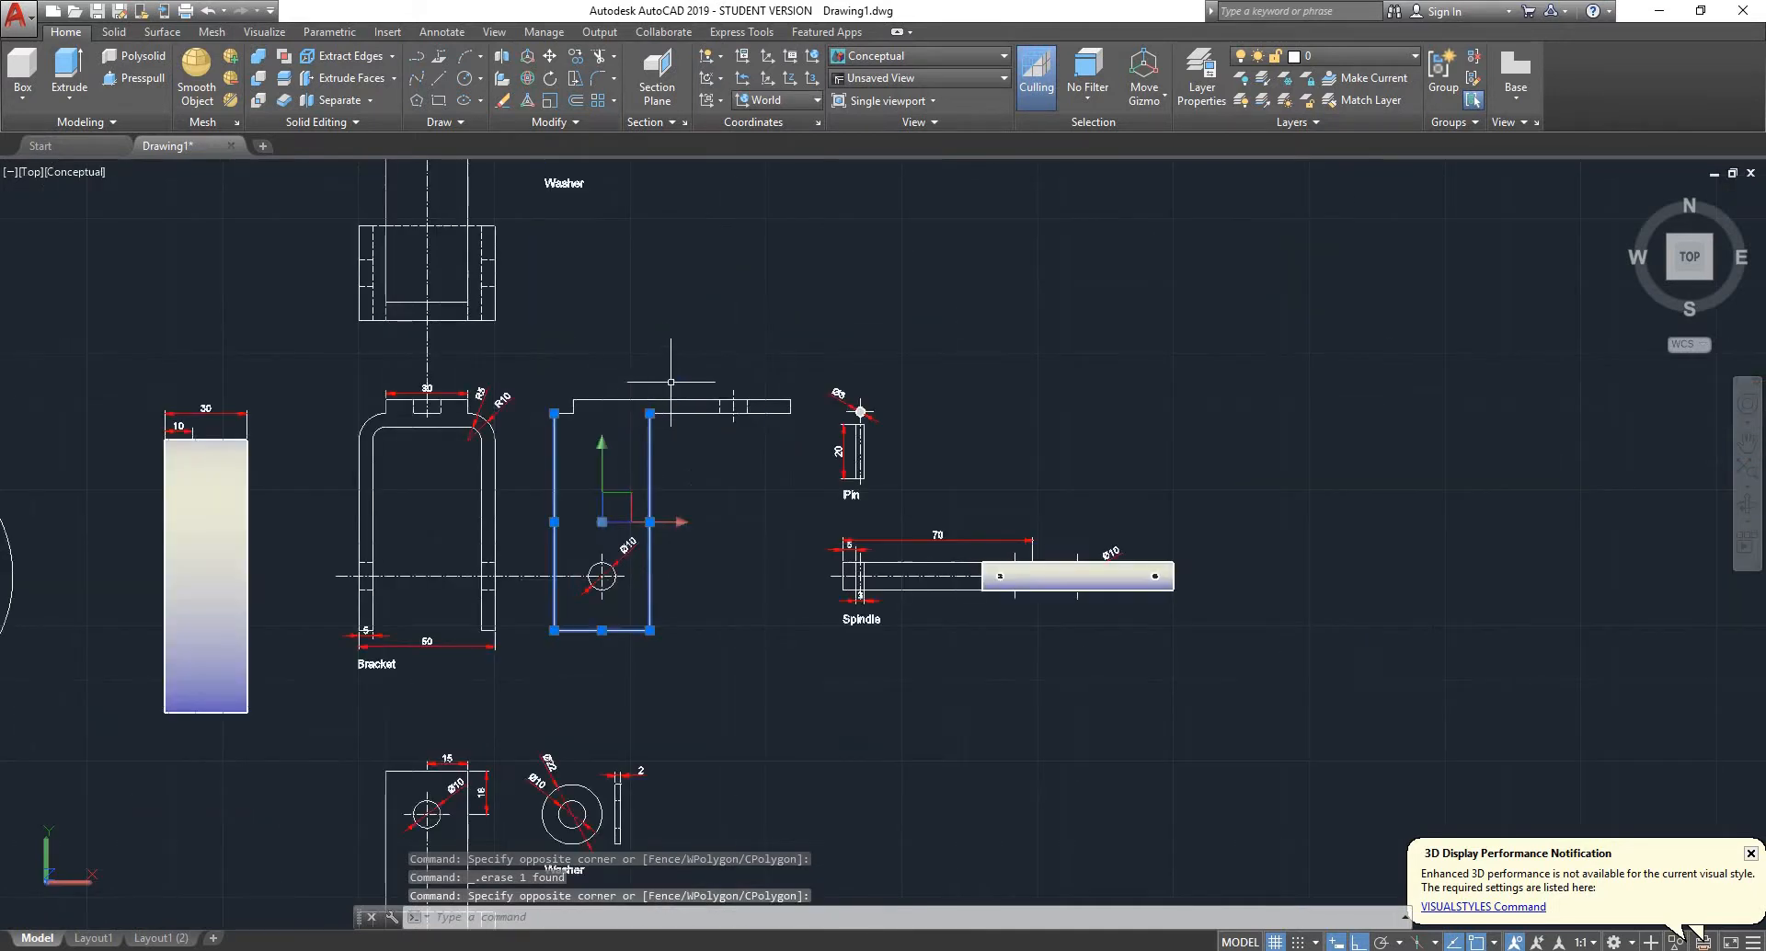
scroll(882, 335, "up", 4)
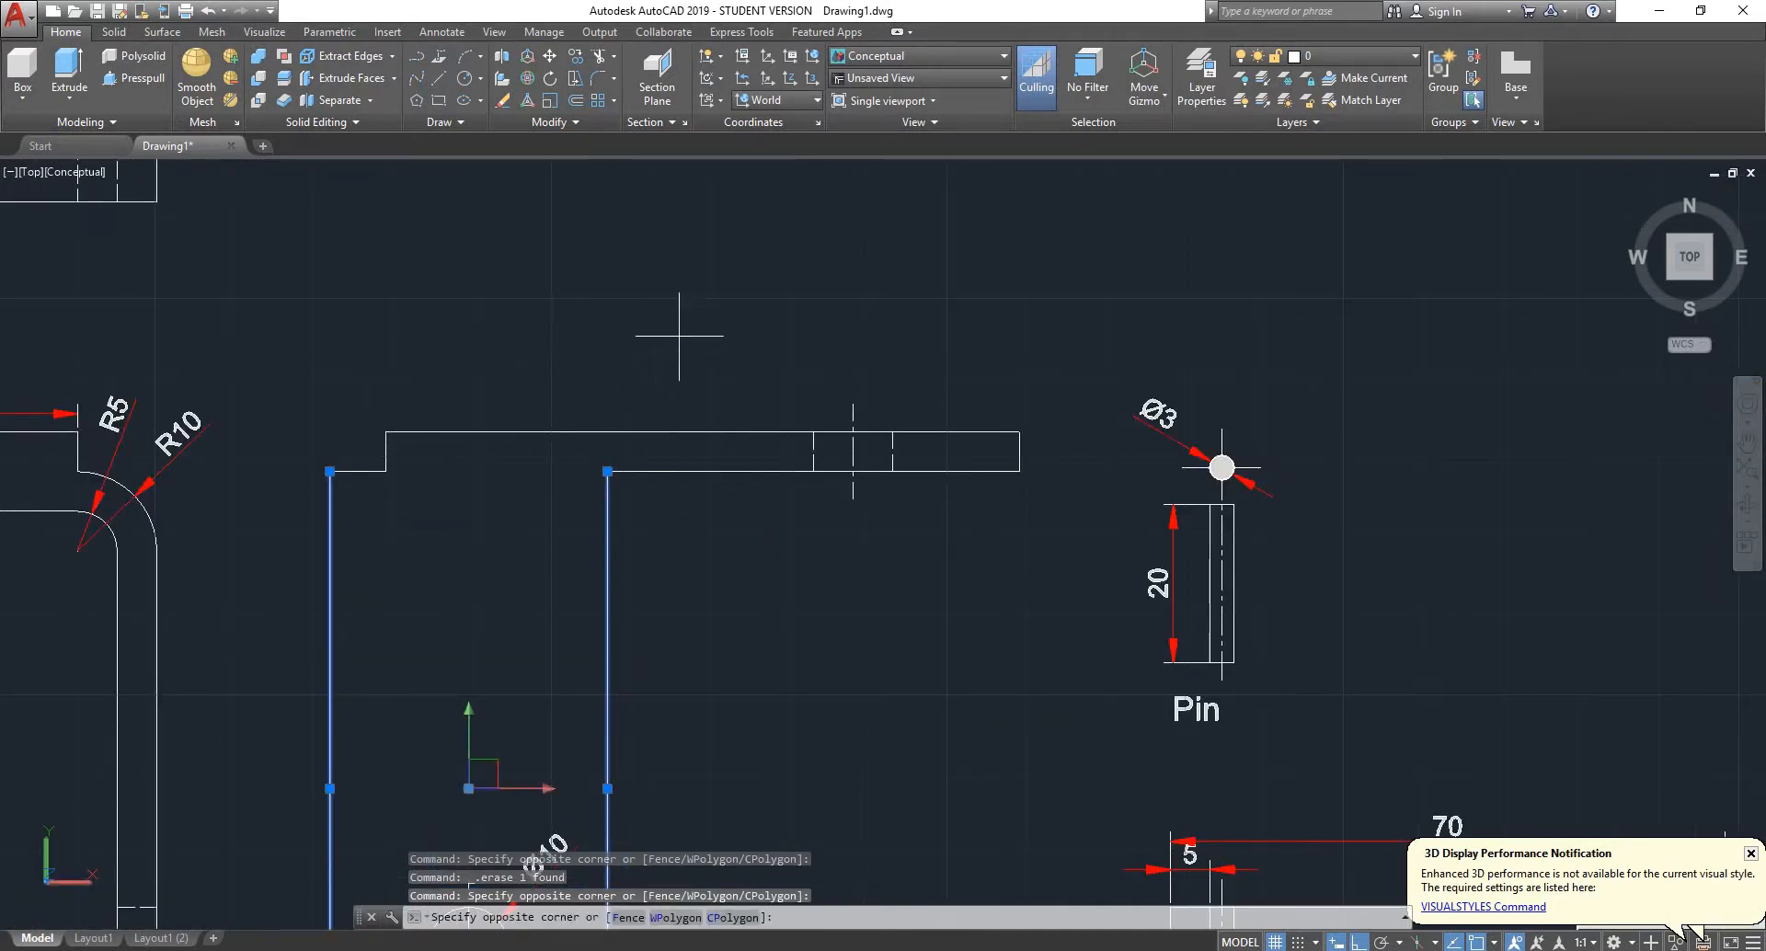
left_click(337, 494)
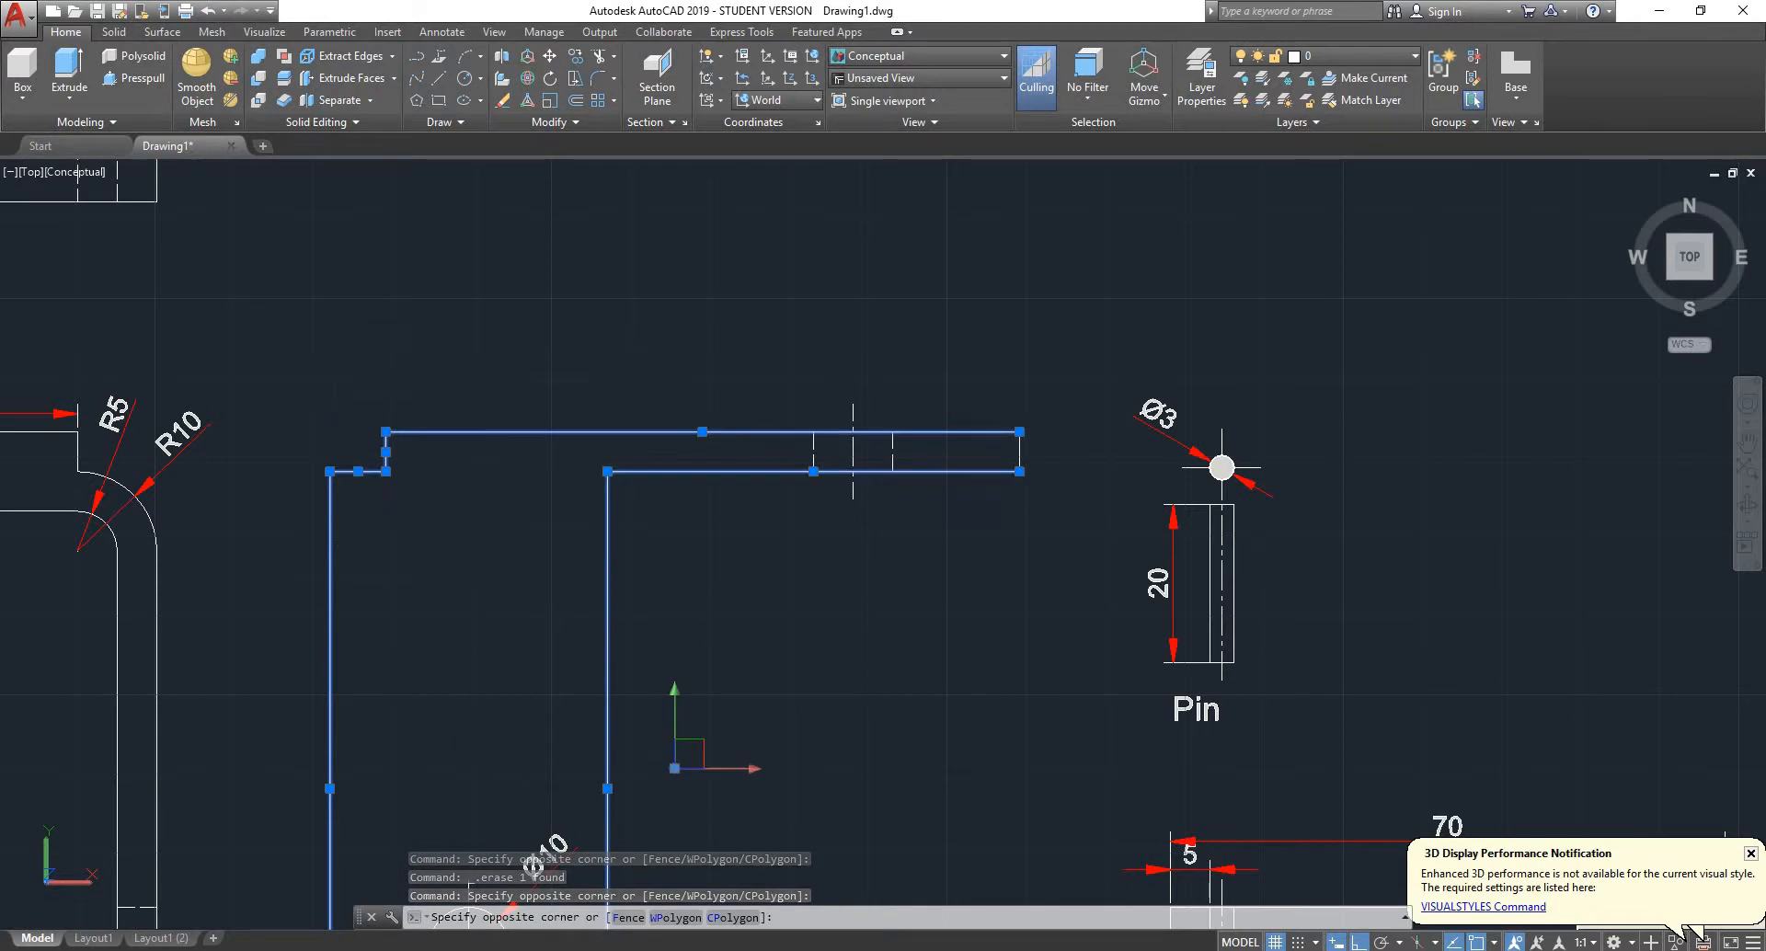
left_click(1036, 404)
left_click(1005, 501)
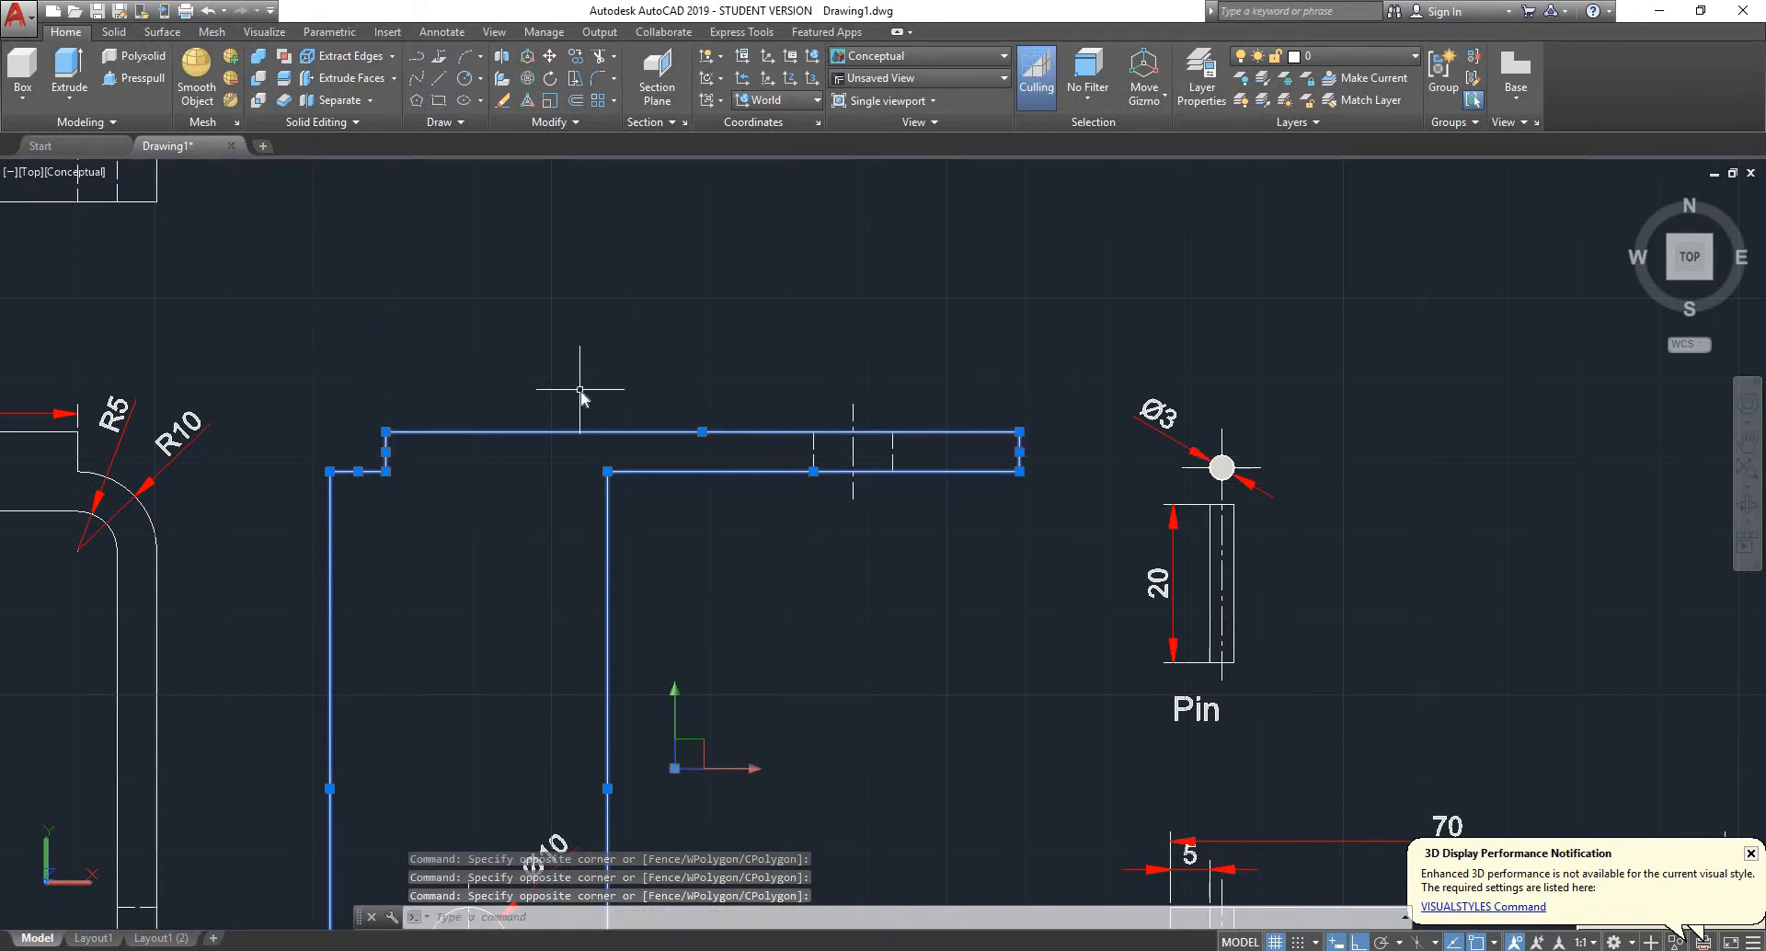
key("Return")
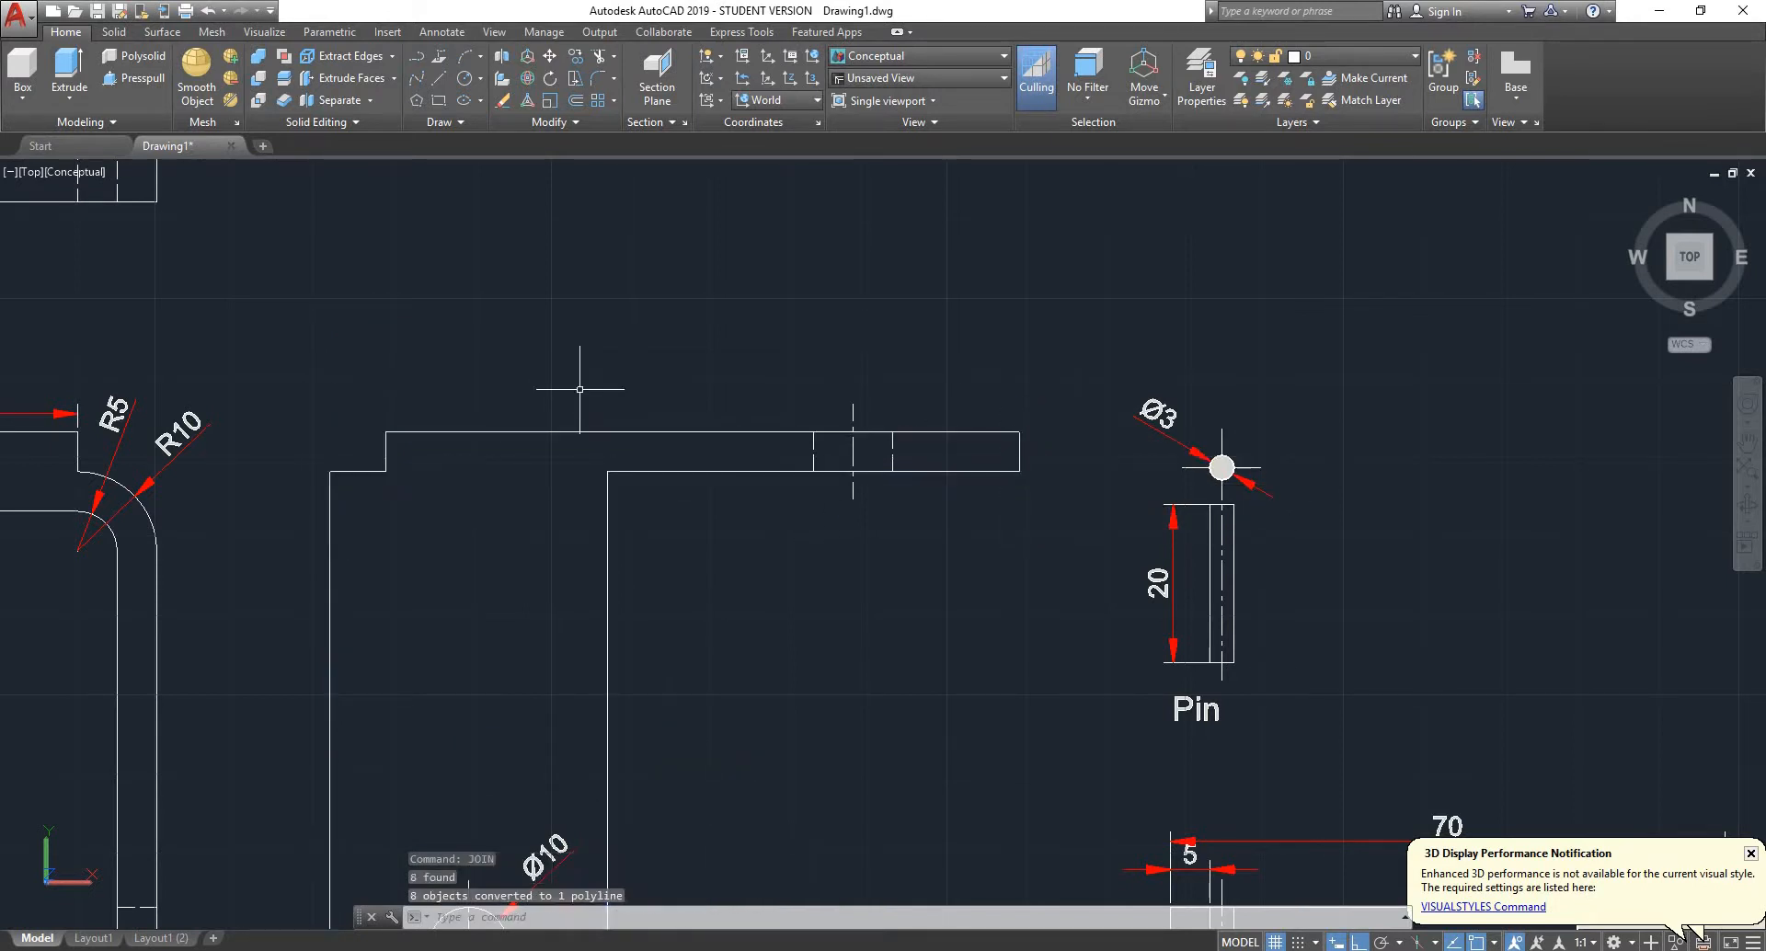
- Check in the properties whether the bracket's side-view outline and front profile are closed polylines
left_click(602, 431)
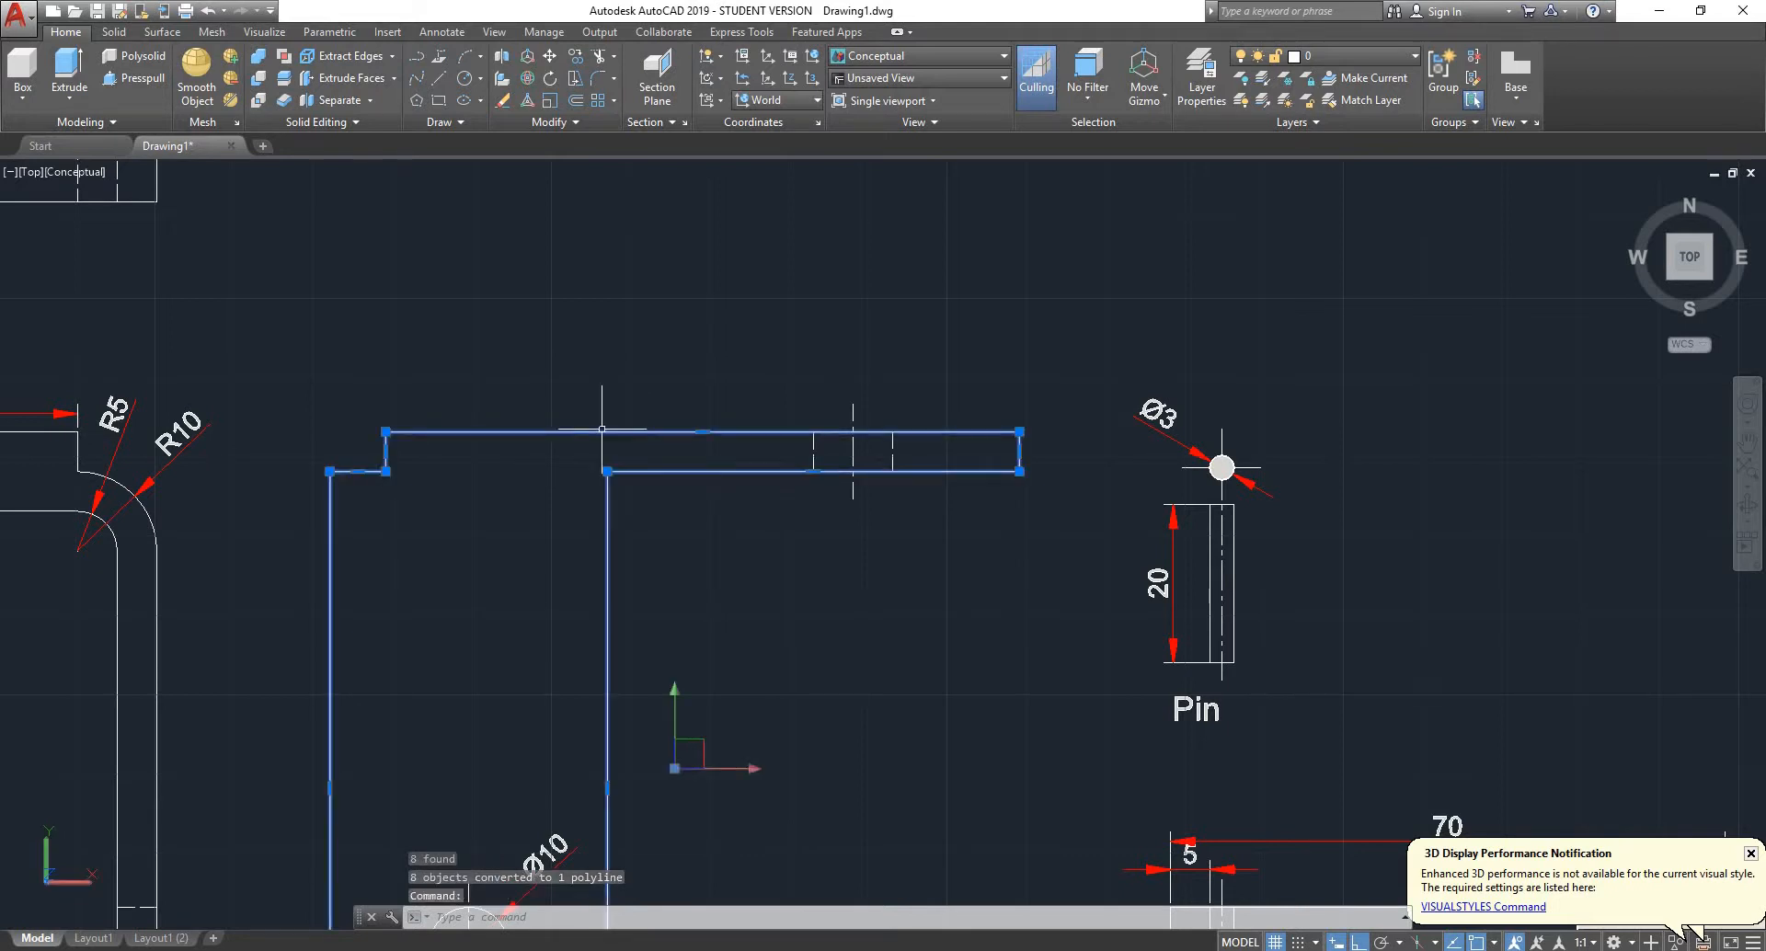
scroll(602, 429, "down", 2)
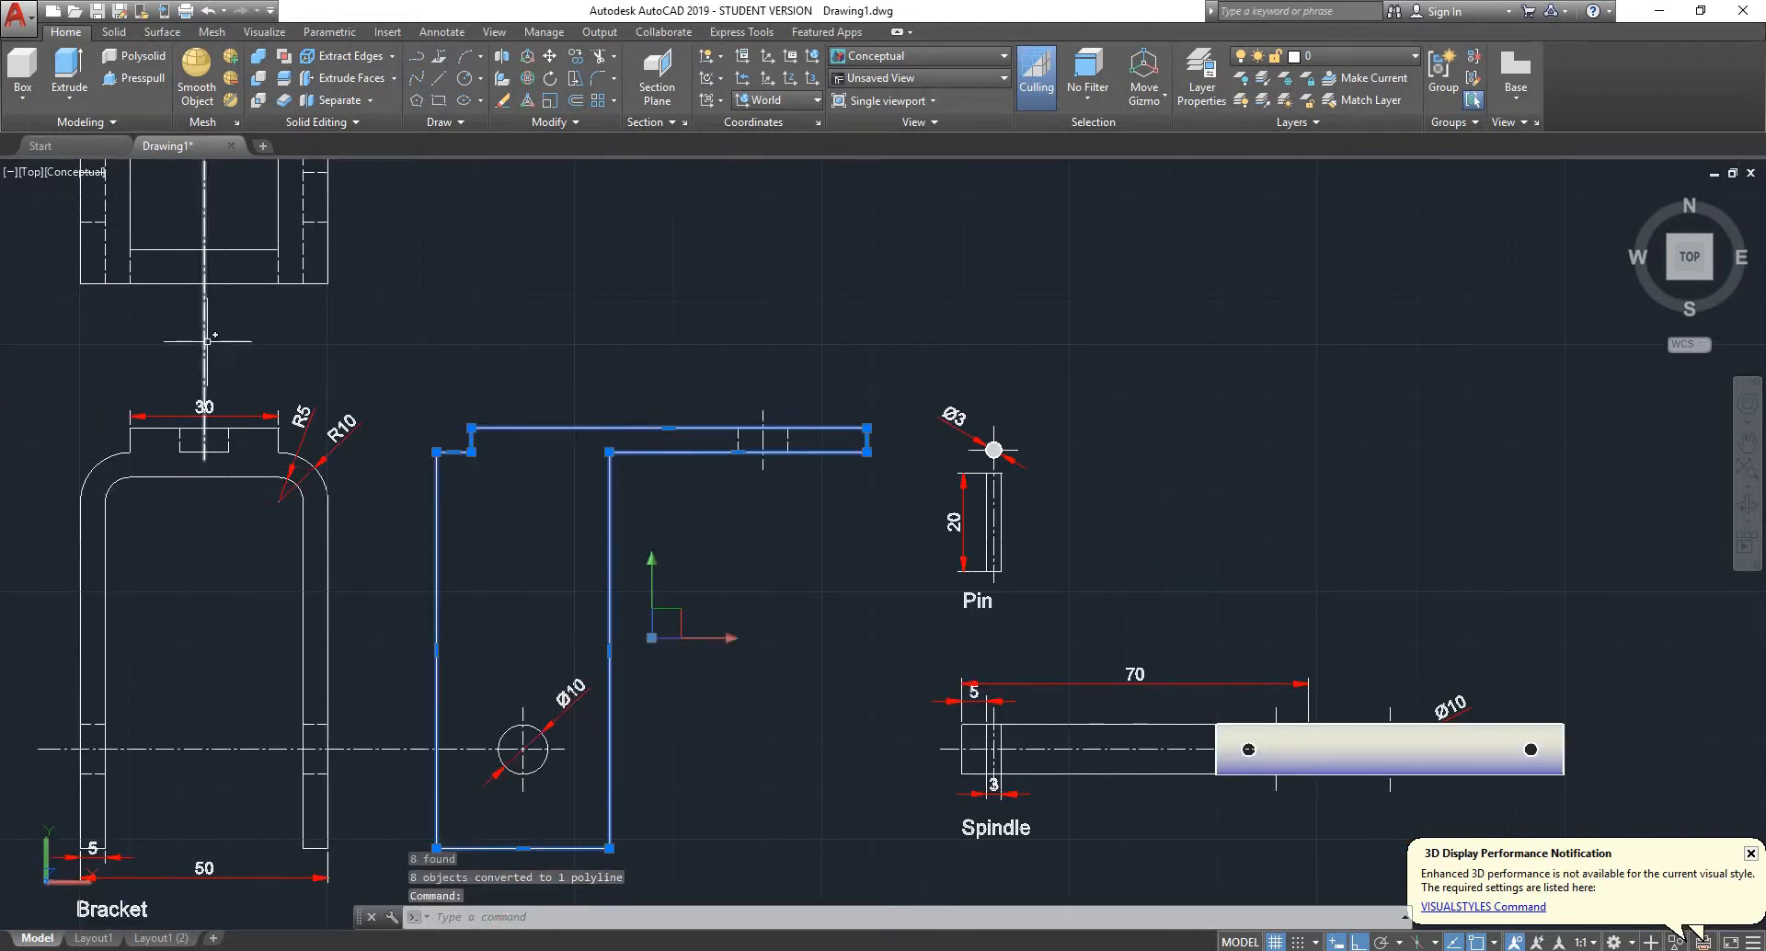
key("ctrl+1")
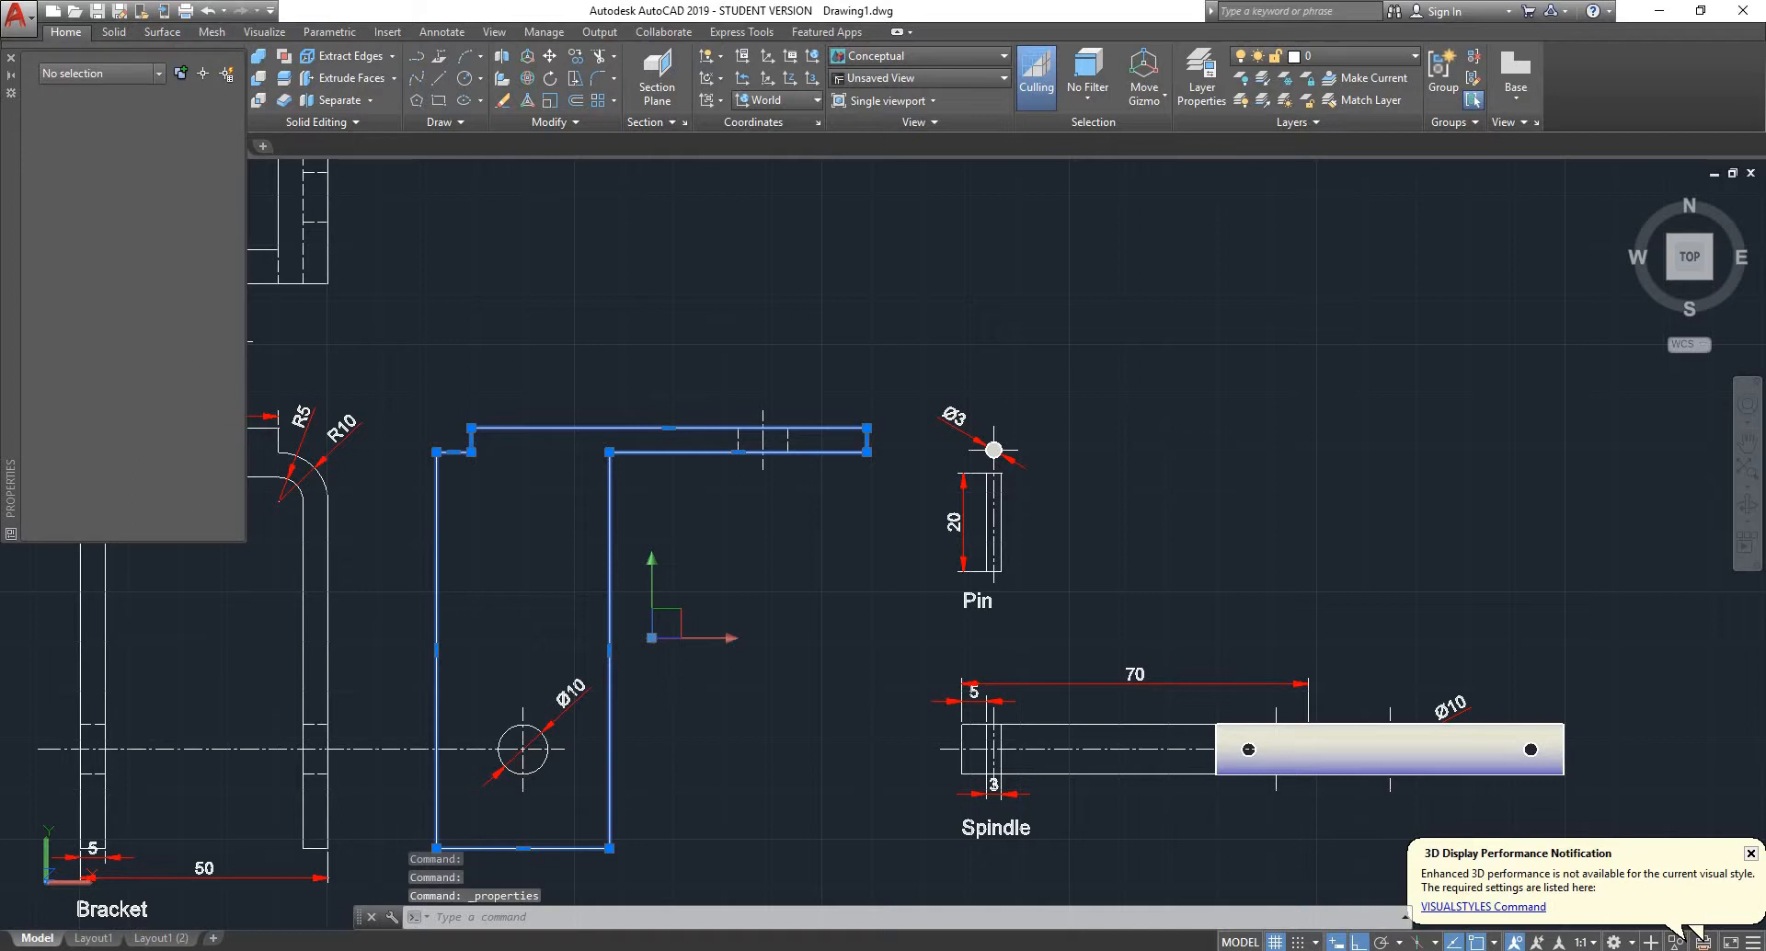
key("Escape")
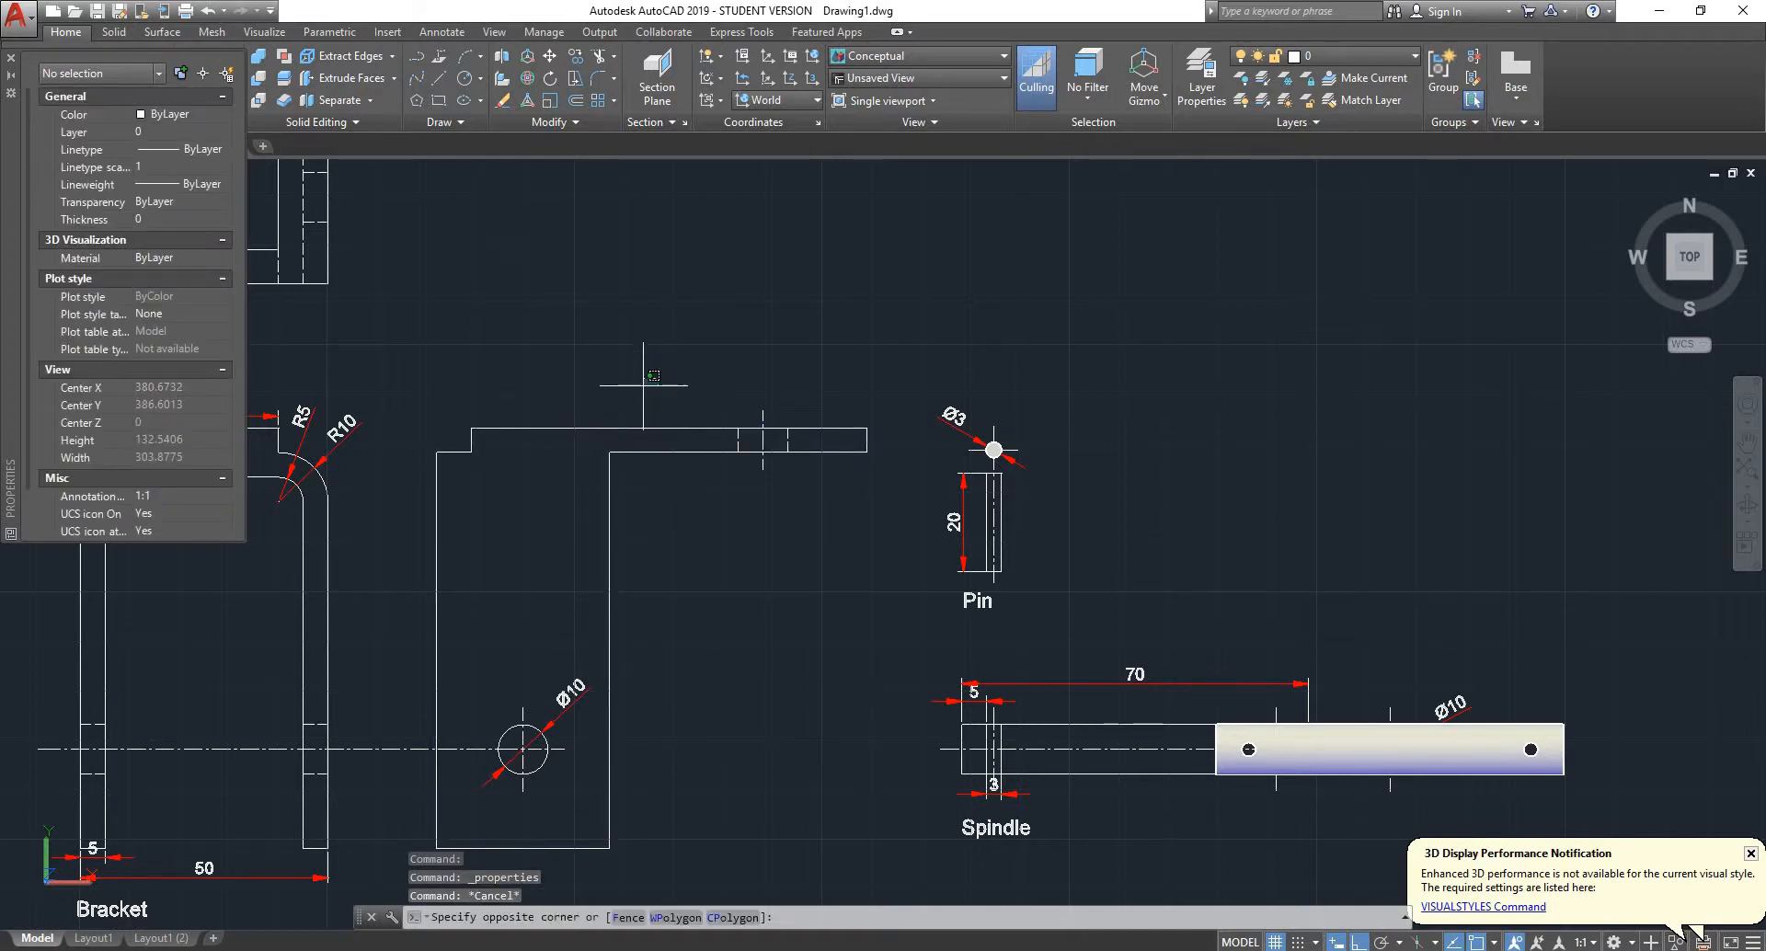
left_click(606, 428)
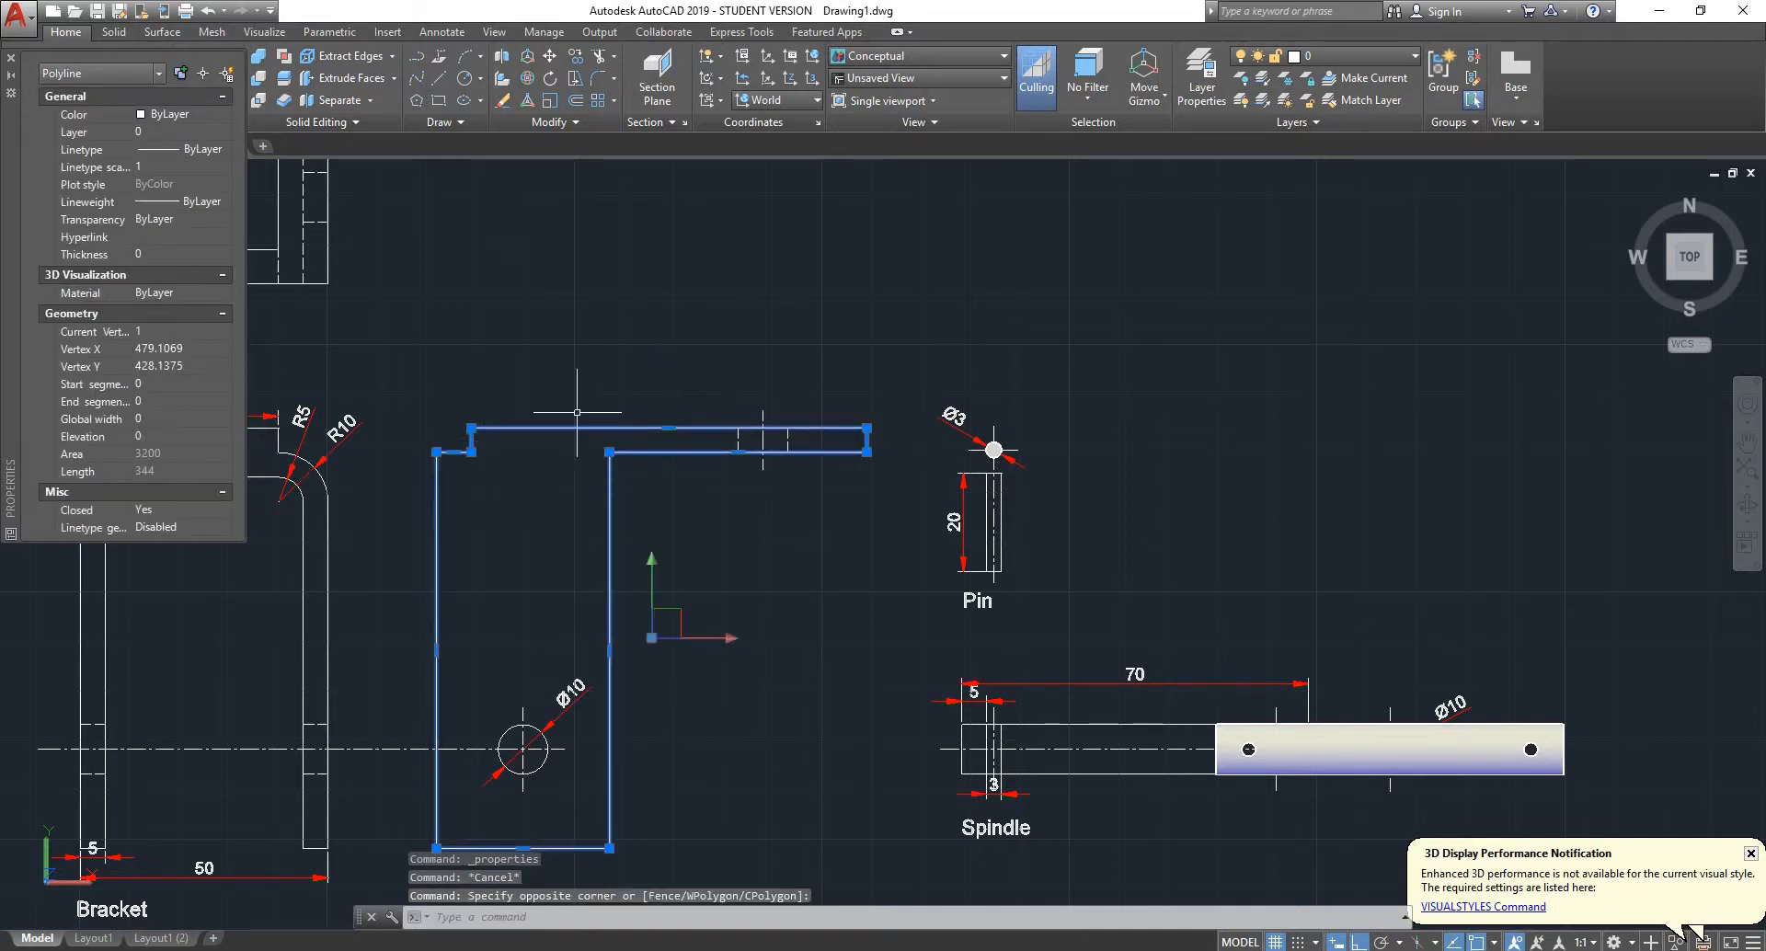
key("Escape")
left_click(324, 557)
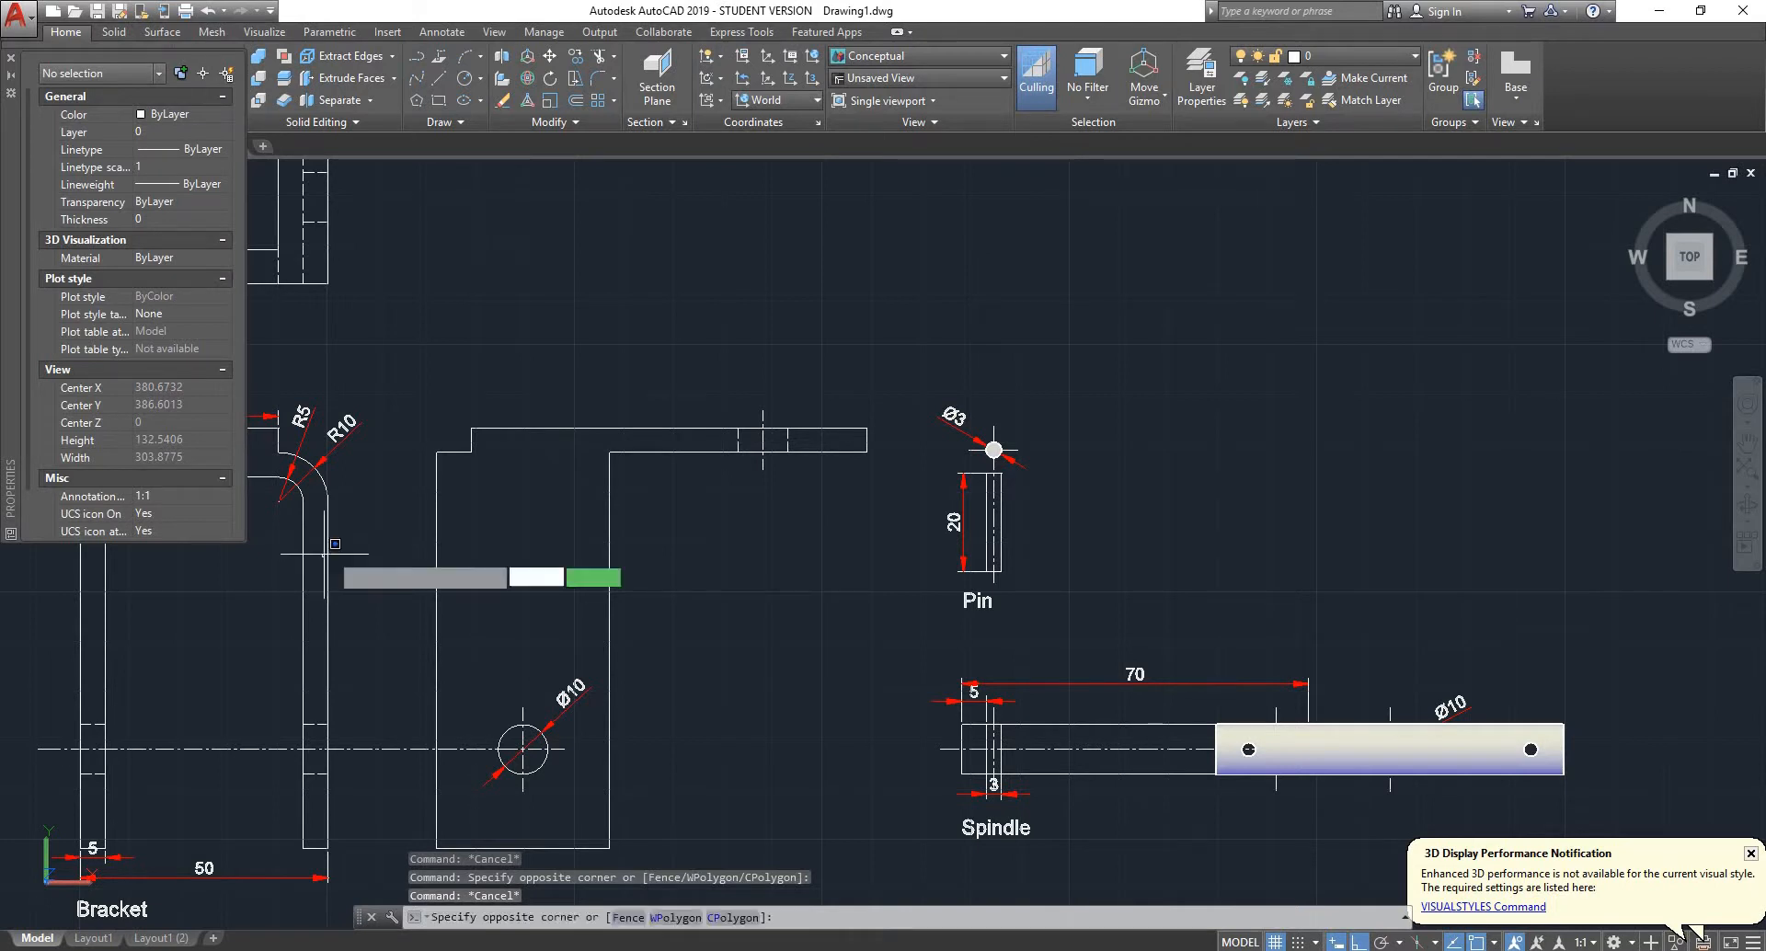
left_click(290, 557)
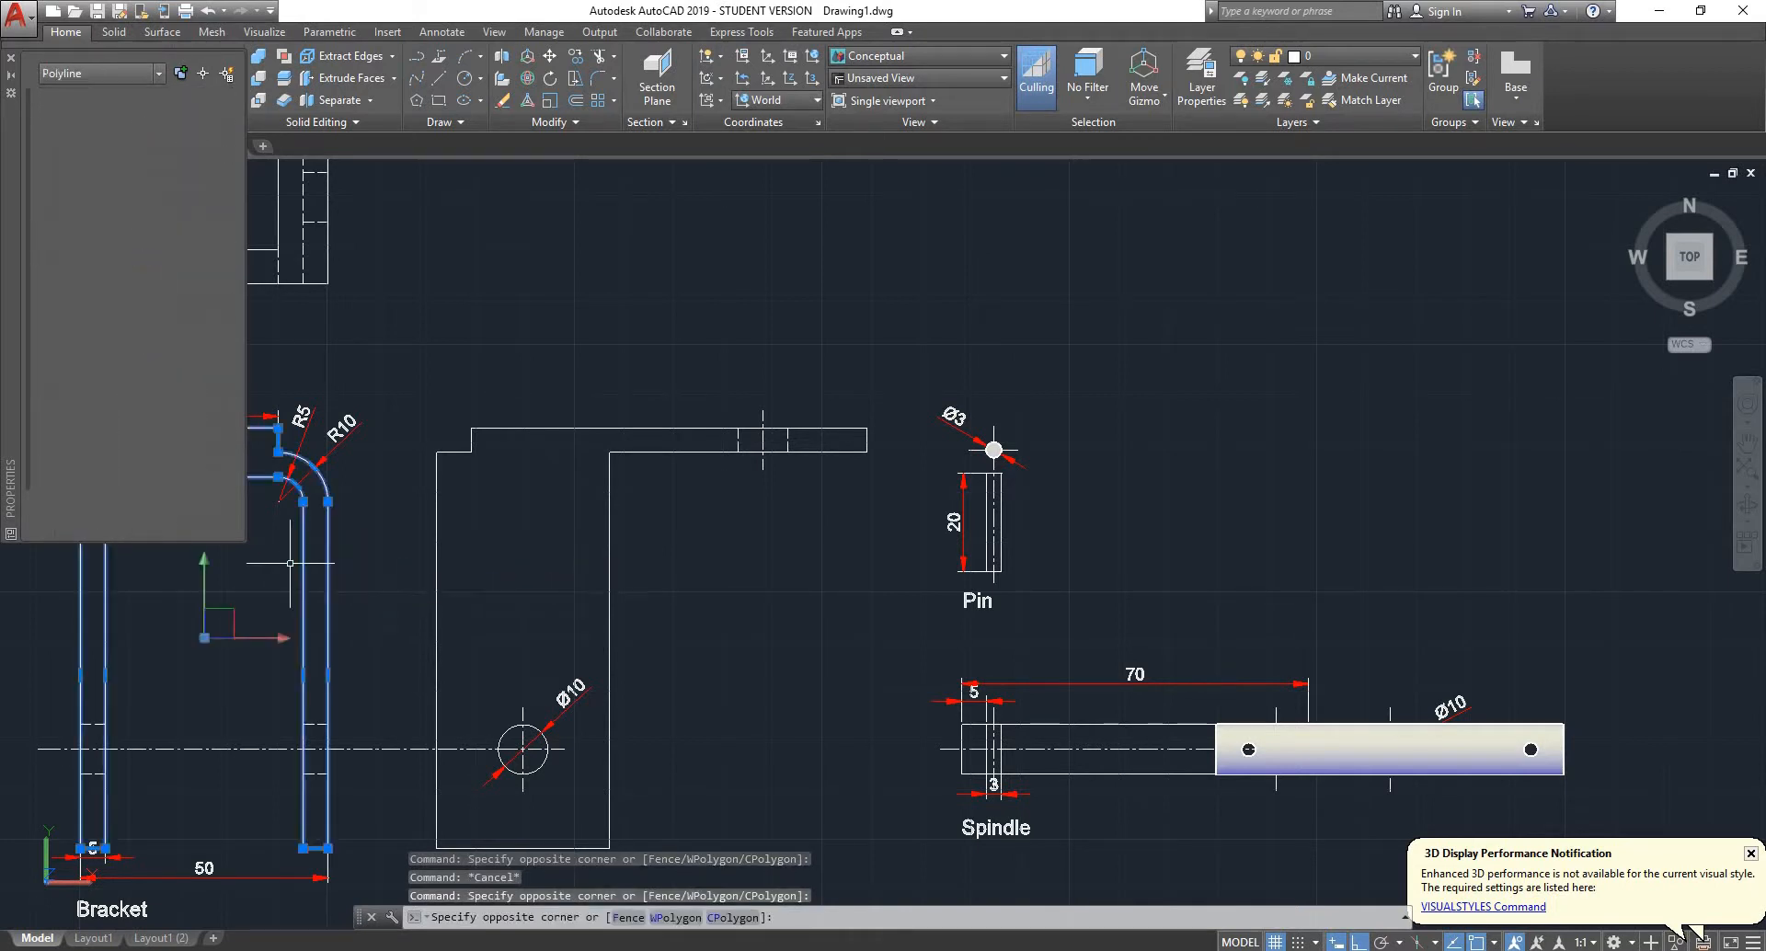
key("Escape")
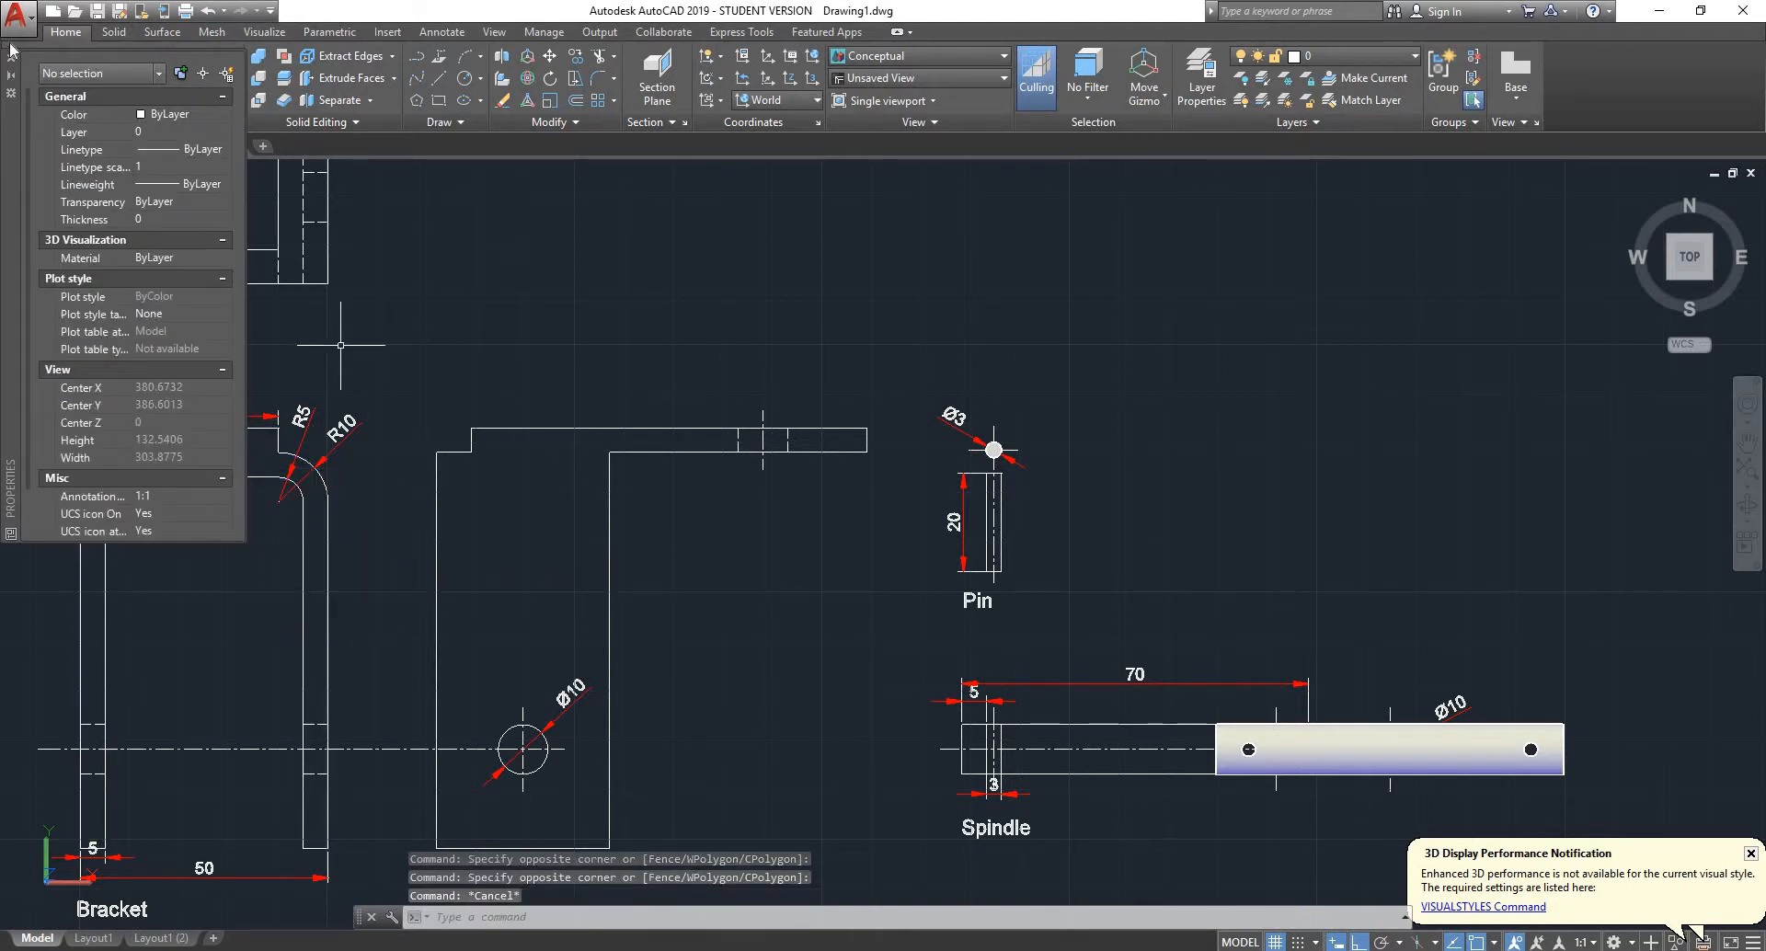
left_click(12, 58)
- Select the bracket's side-view outline and switch to the SE isometric view
scroll(607, 362, "down", 7)
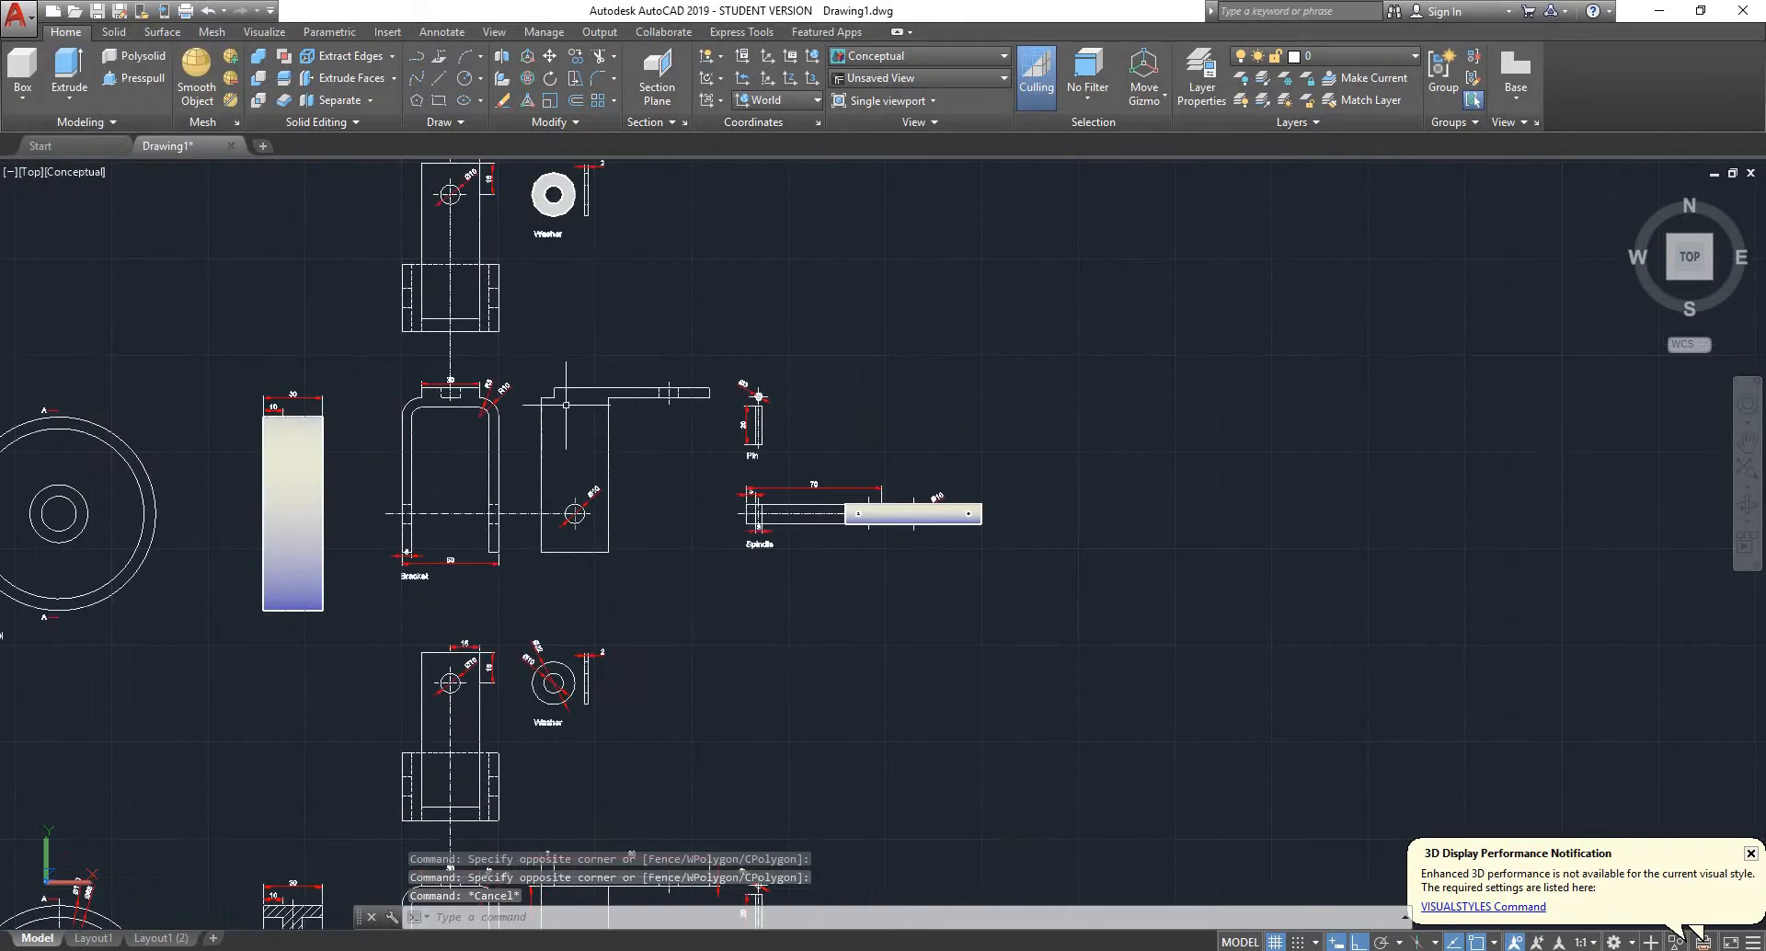
scroll(568, 402, "up", 8)
left_click(604, 318)
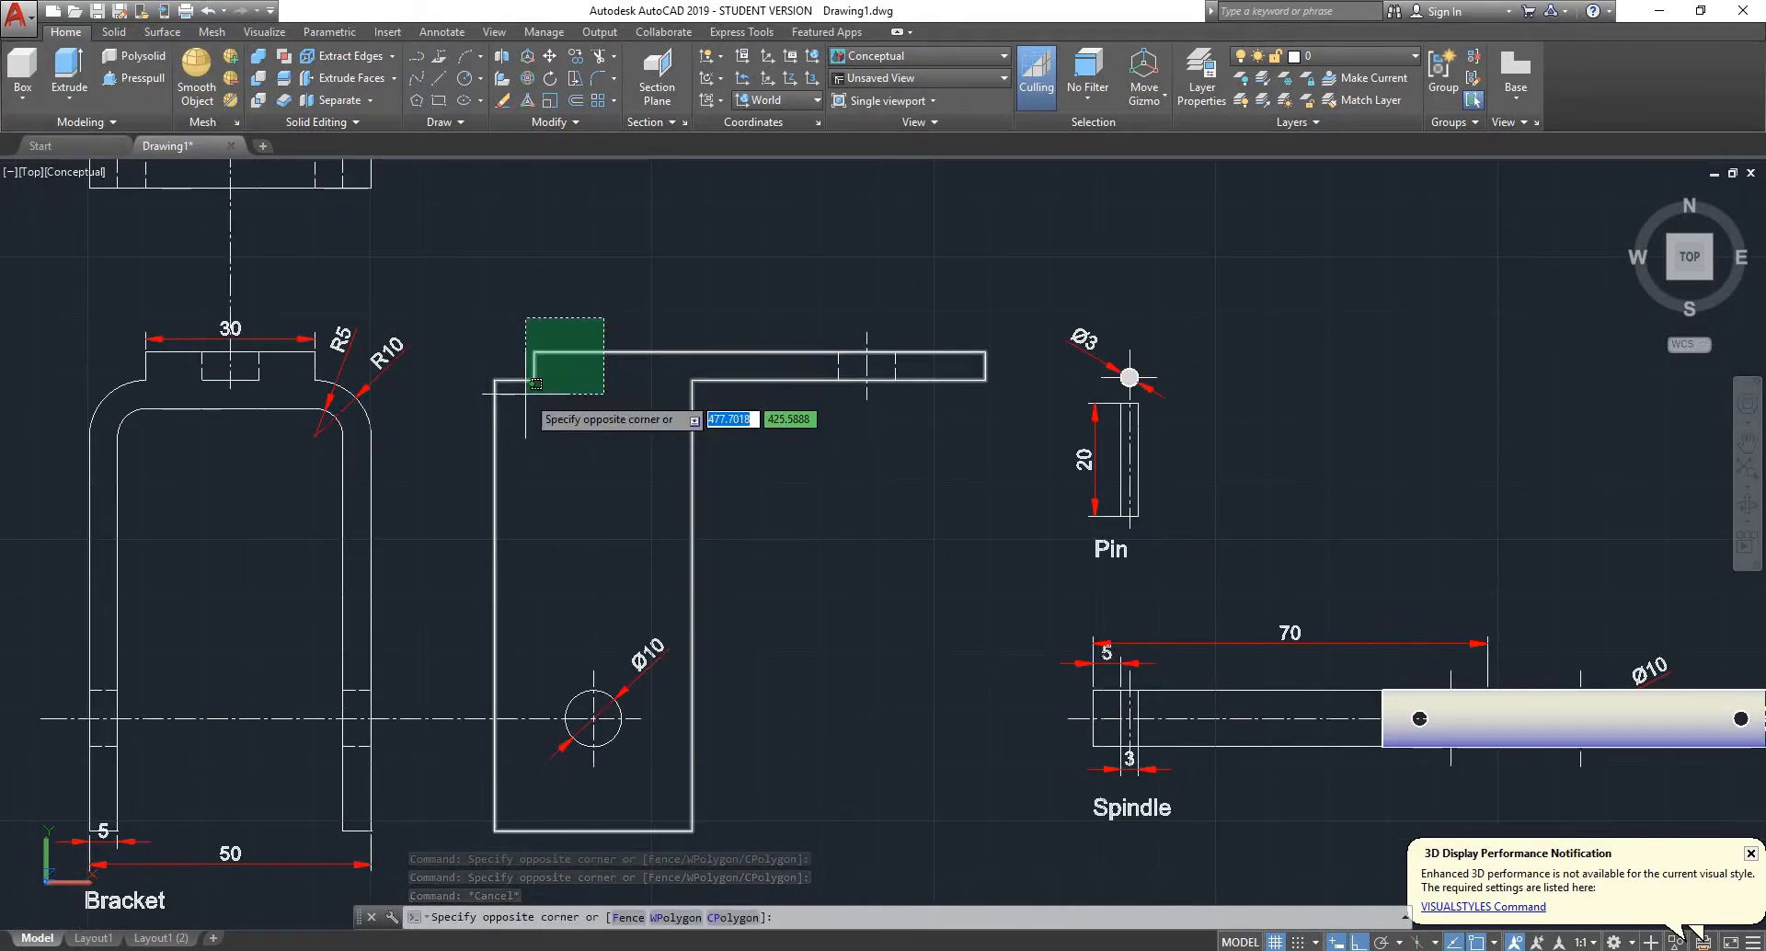
left_click(536, 384)
scroll(661, 413, "down", 3)
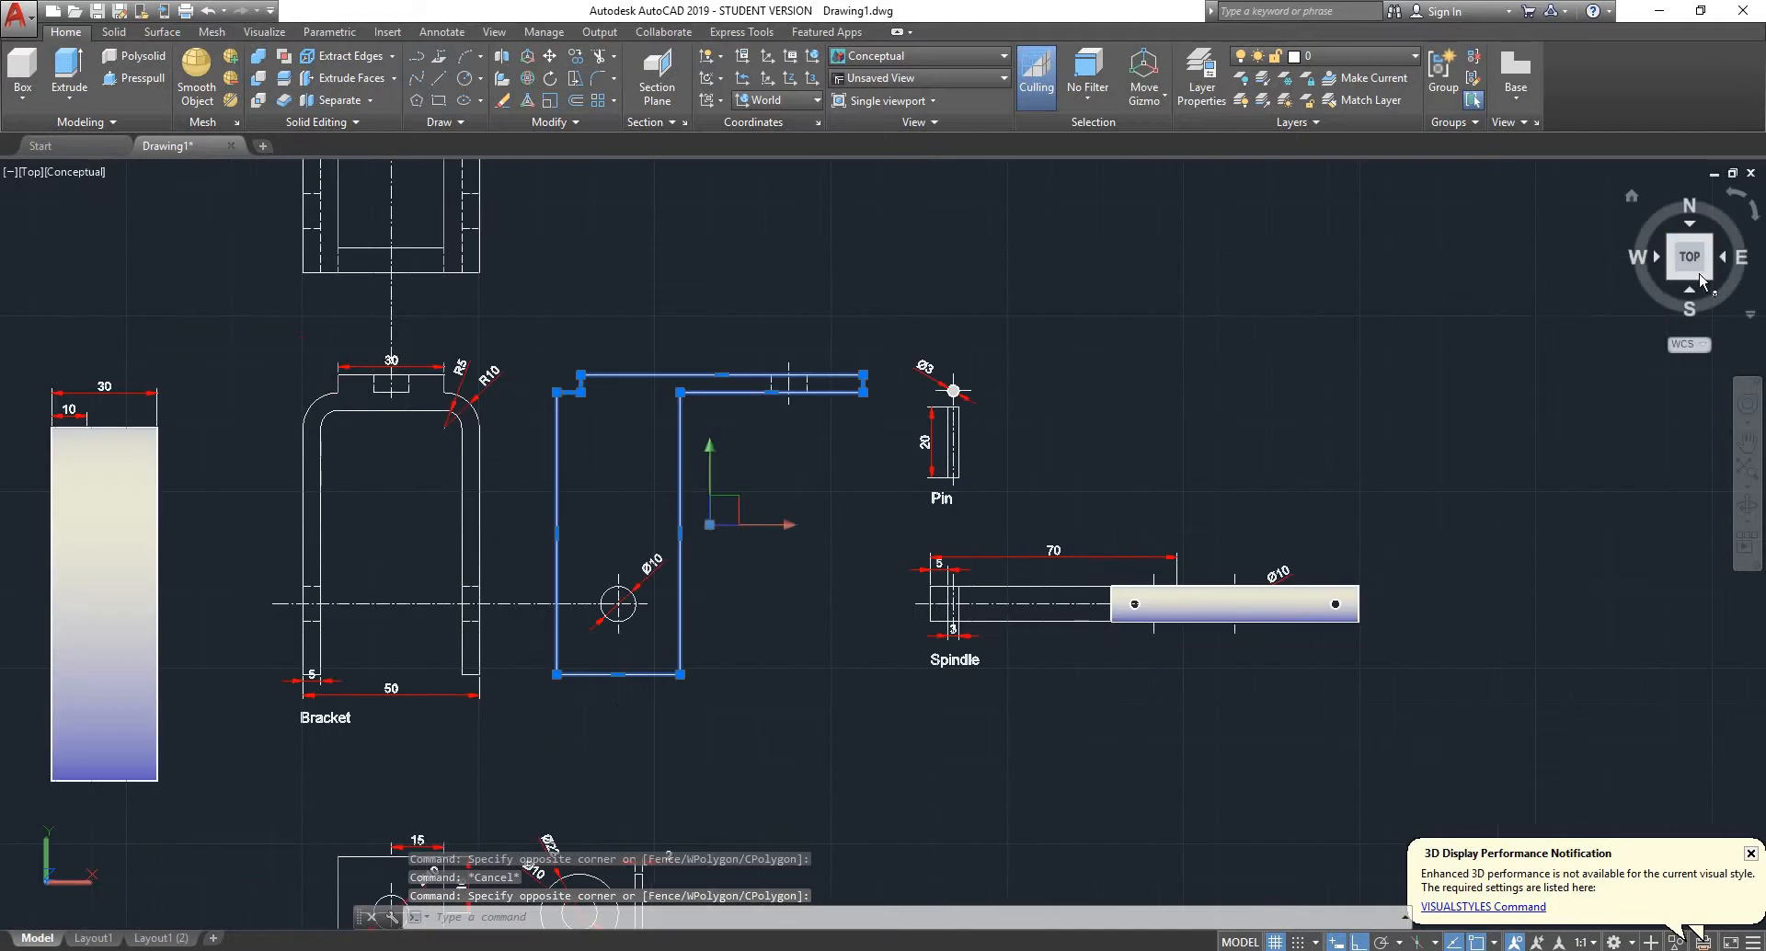
left_click(1711, 280)
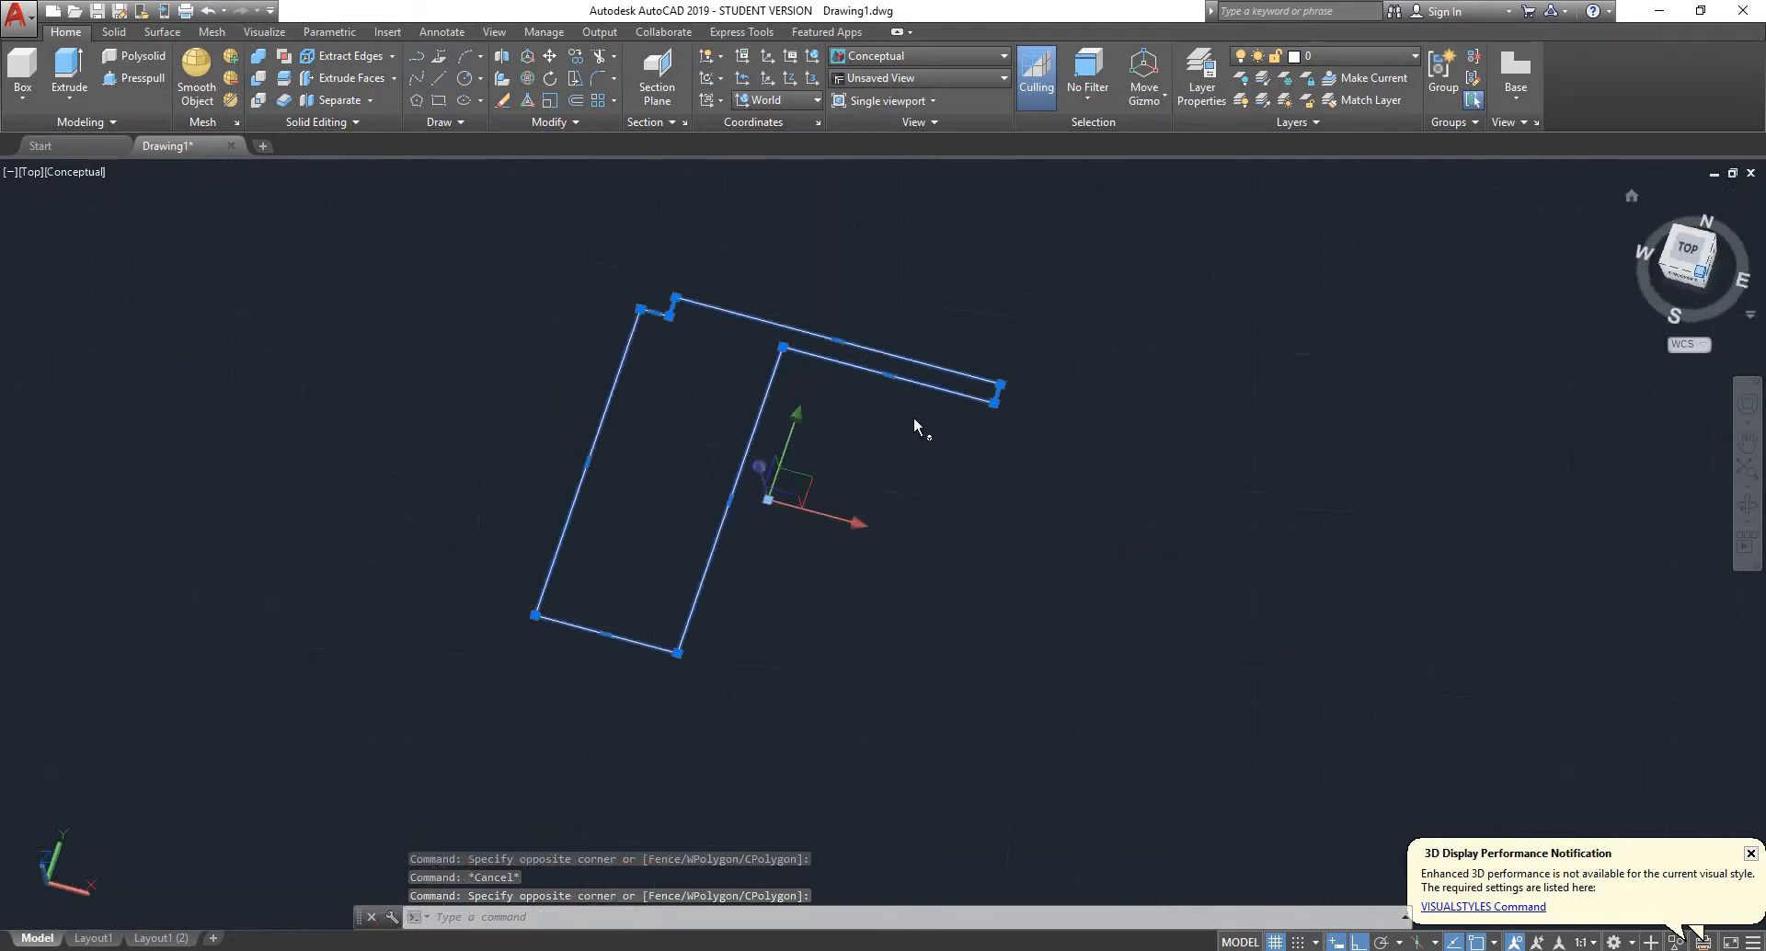
scroll(1065, 416, "down", 2)
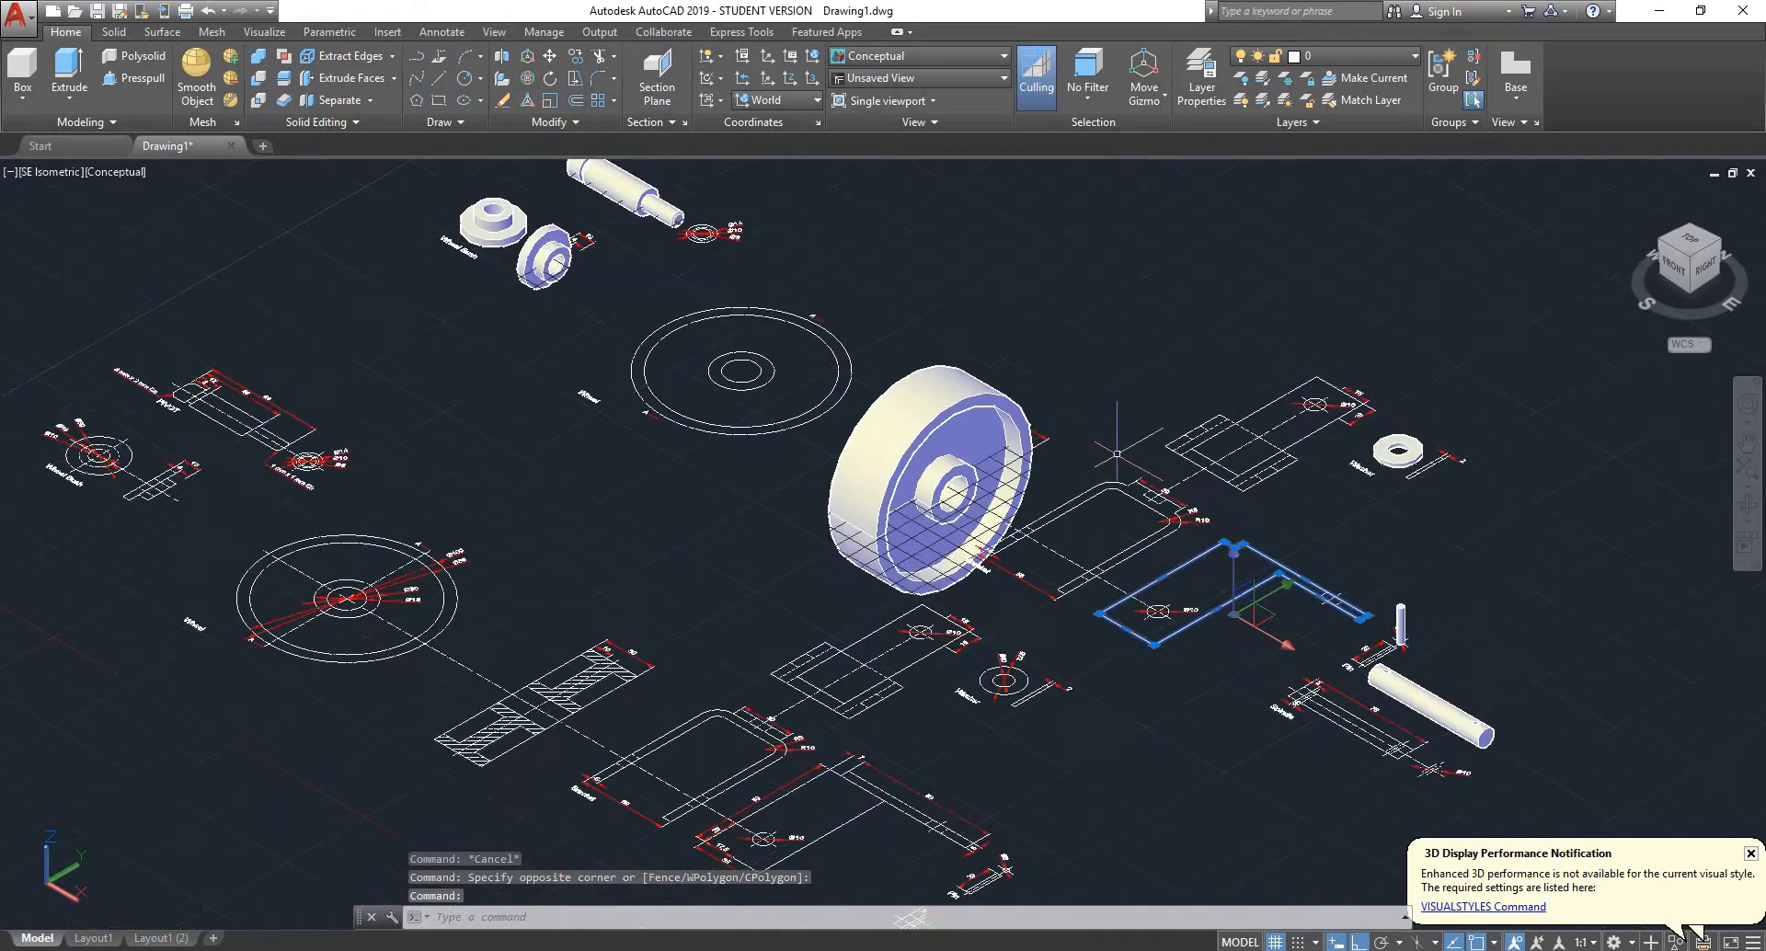
scroll(1251, 529, "up", 3)
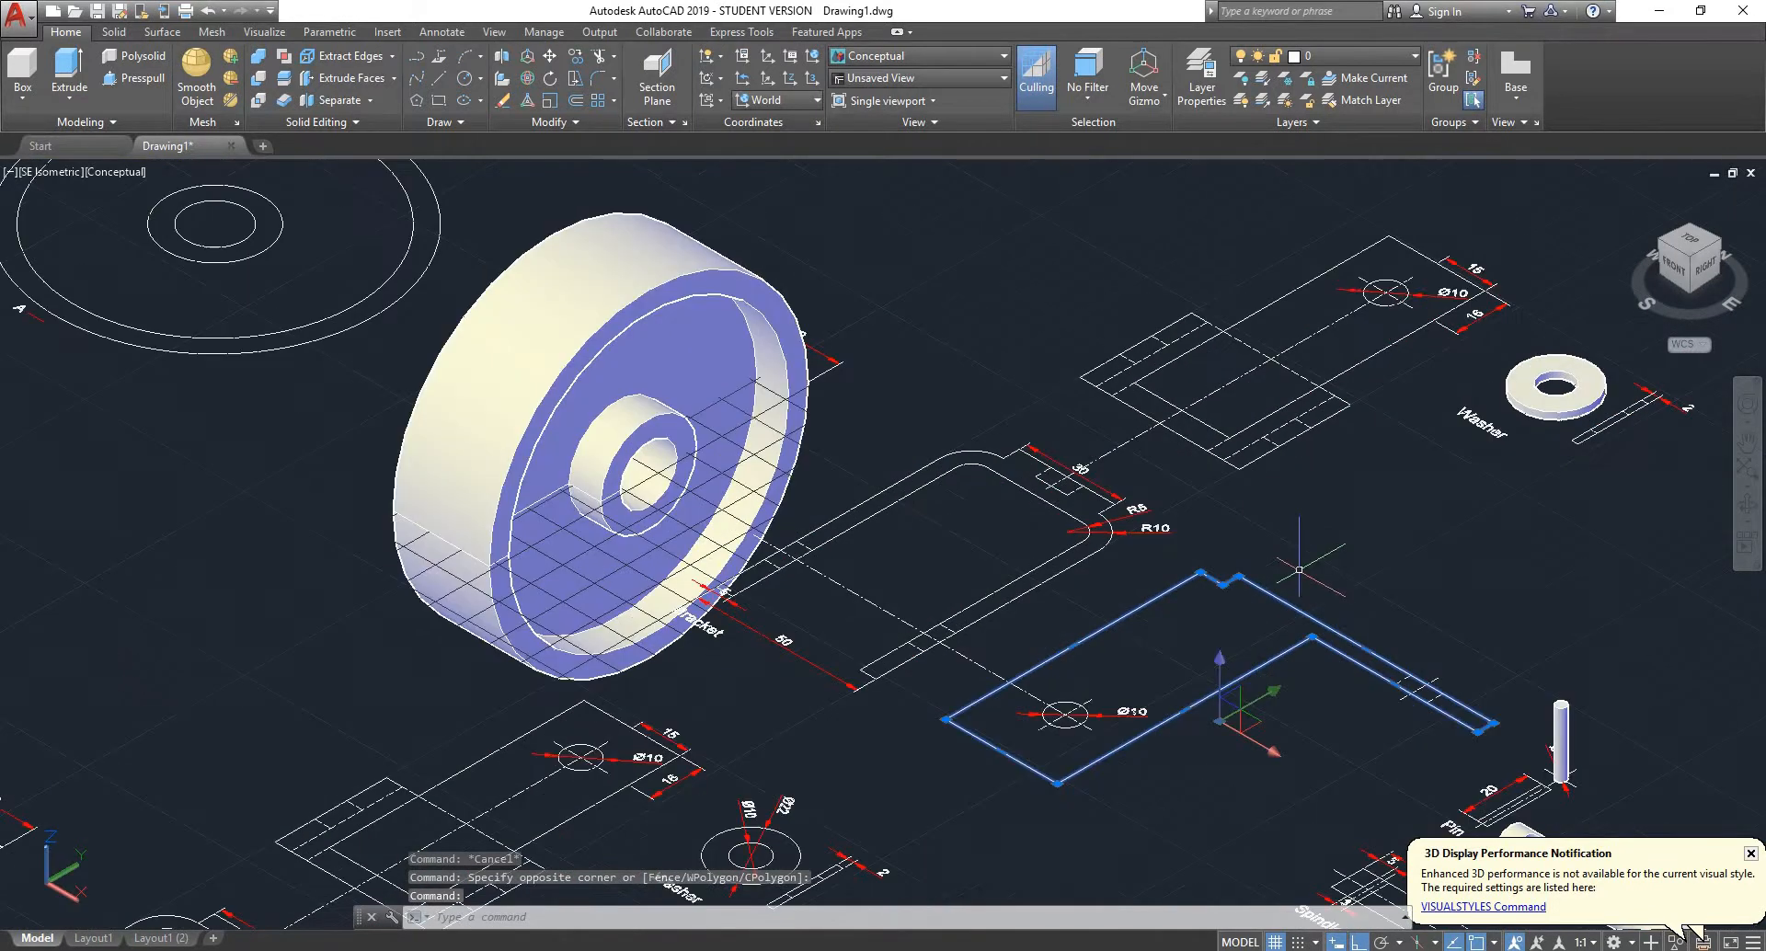
- Rotate the bracket's side-view outline in 3D about the Y axis through its outer corner so that it stands upright
left_click(527, 79)
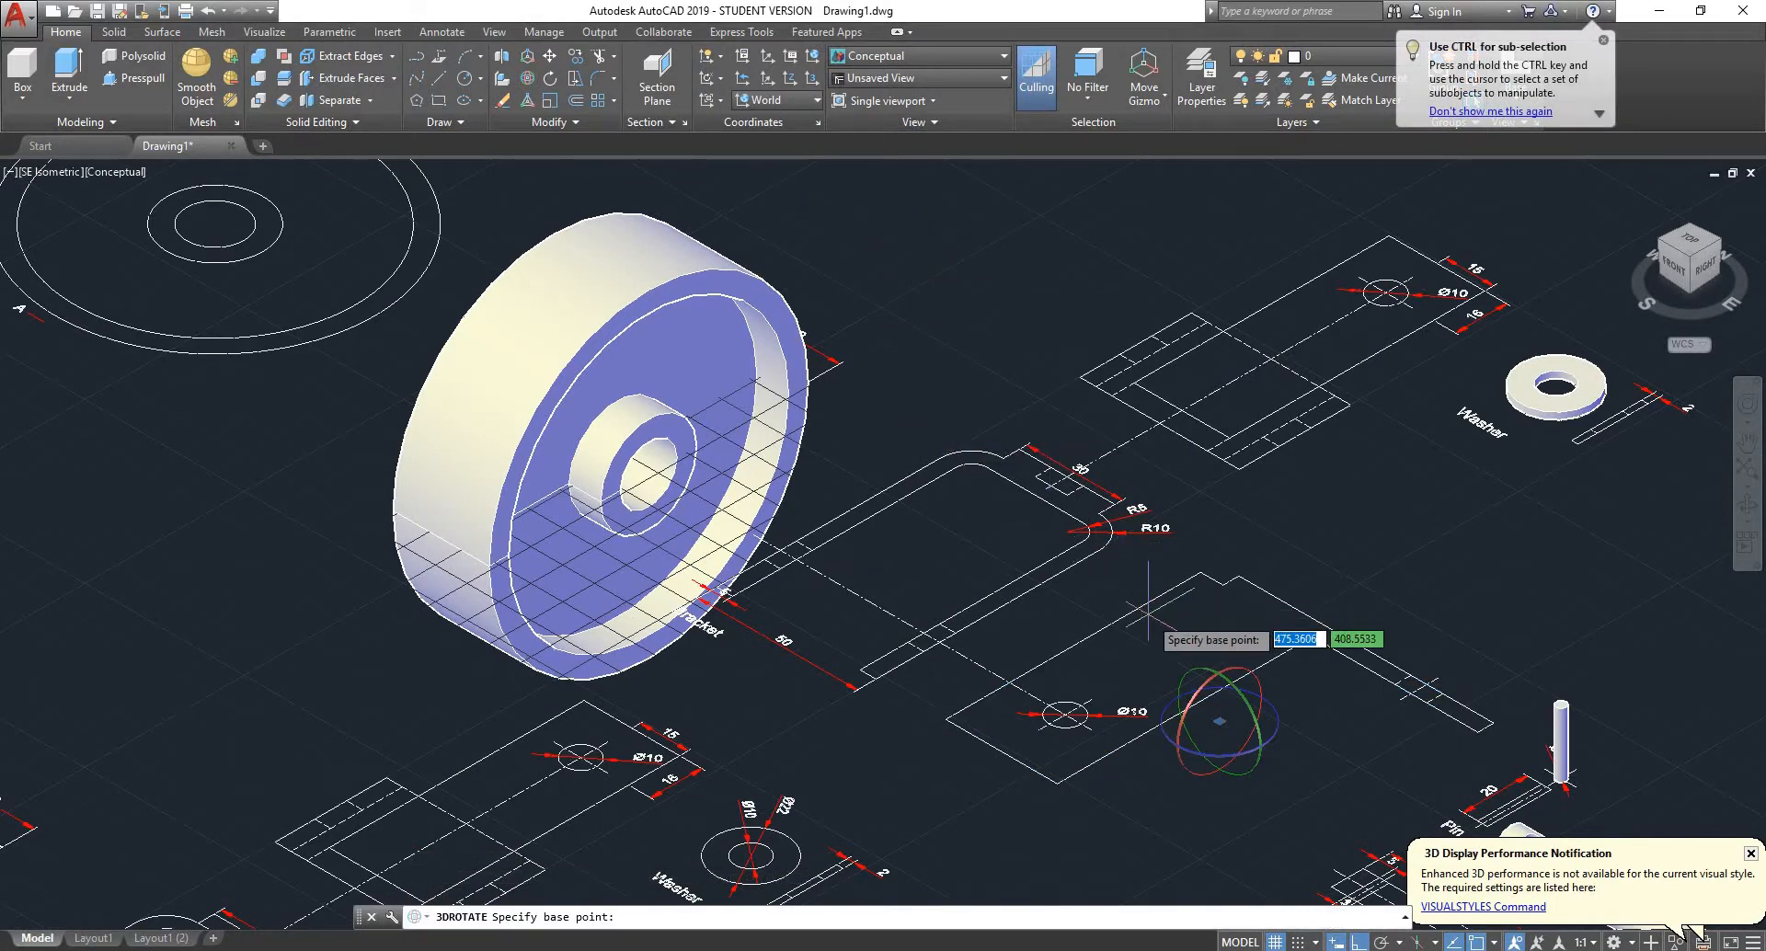
left_click(945, 718)
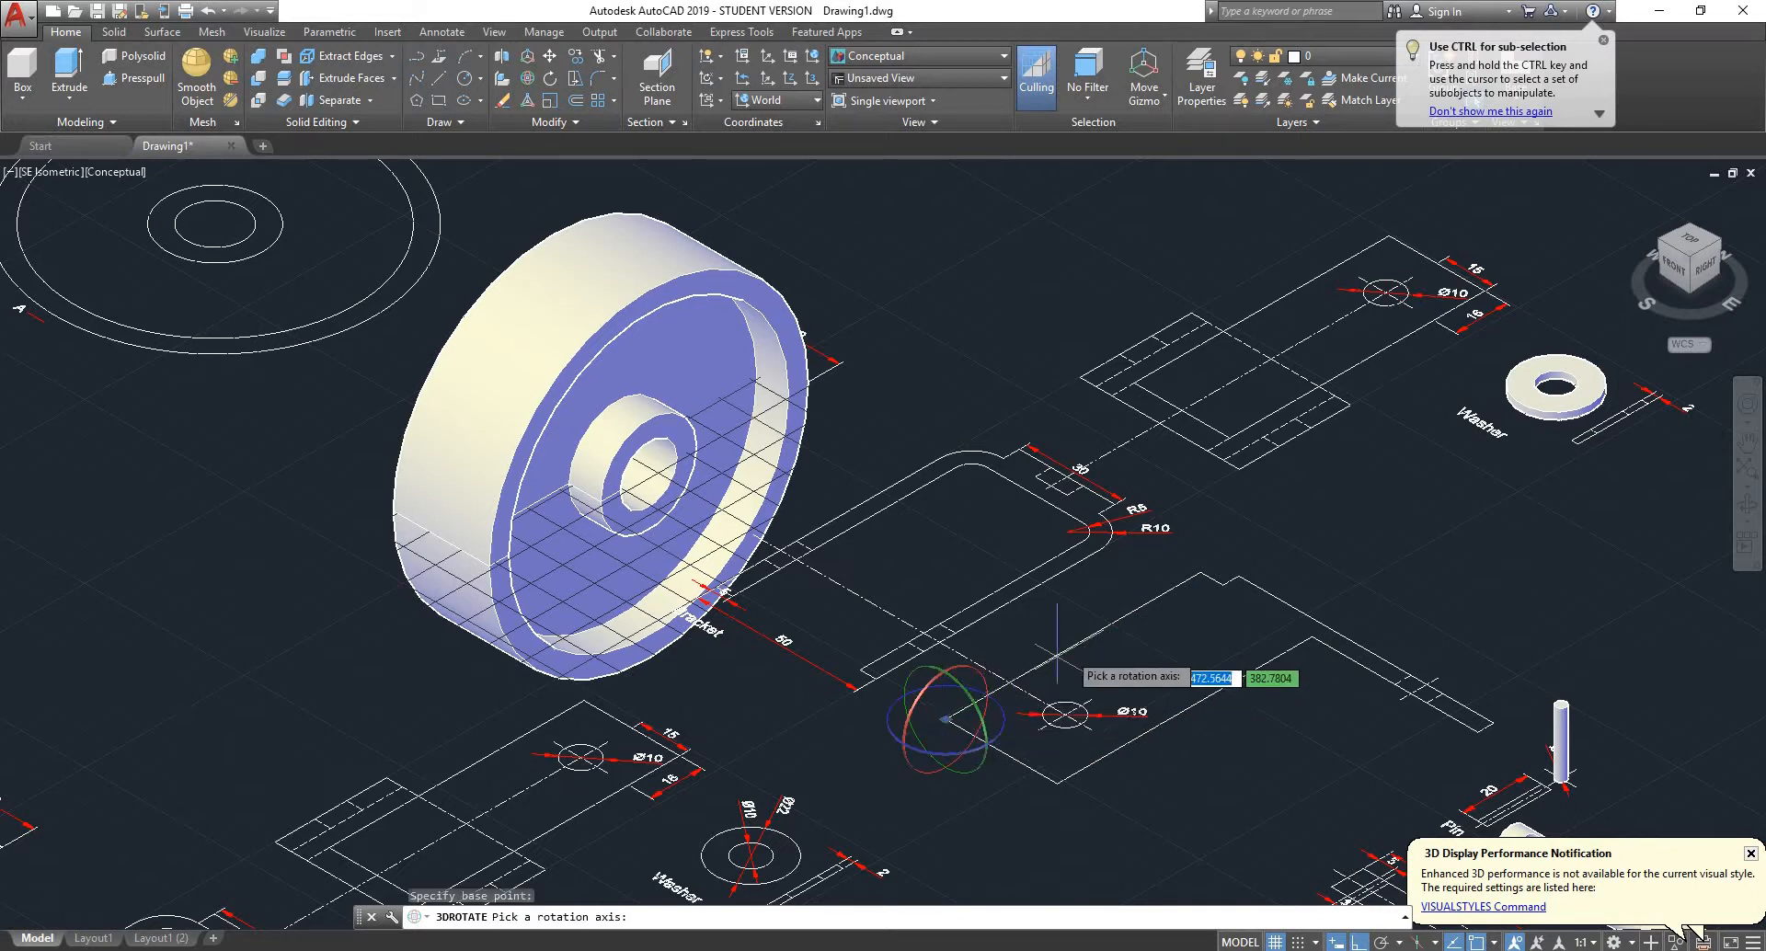
left_click(984, 747)
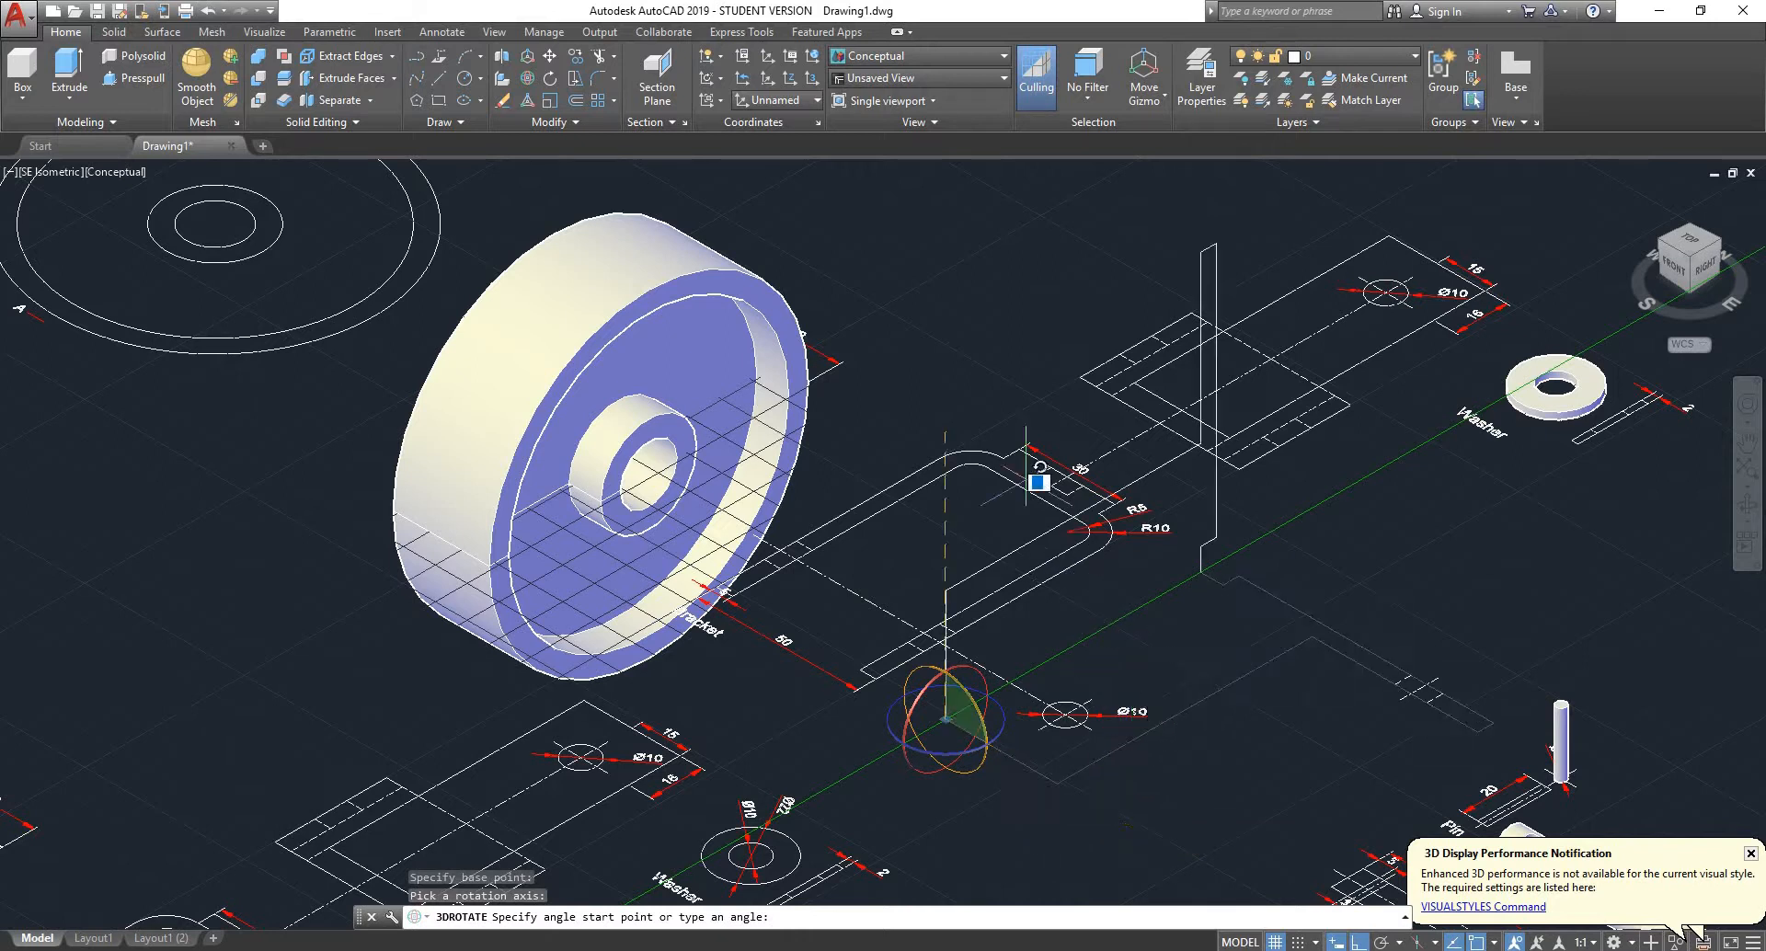
left_click(937, 391)
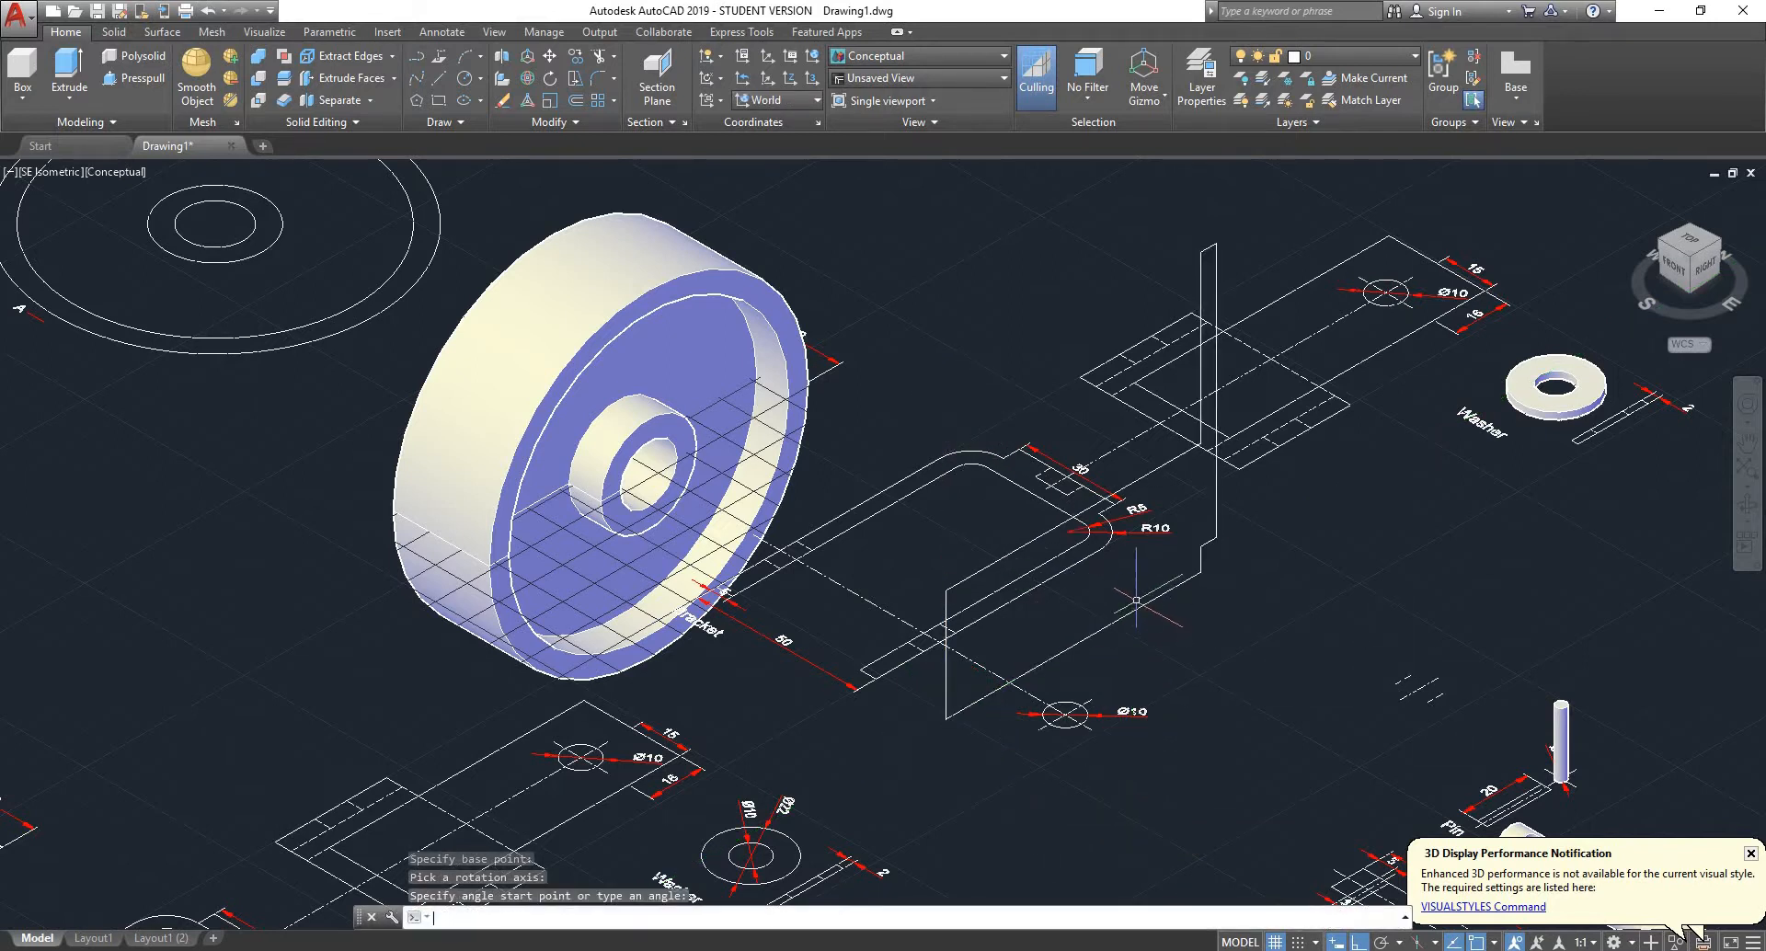
- Extrude the bracket's U-shaped front profile upward about 172 mm, well above the upright side-view outline
middle_click_drag(1139, 630, 1311, 569, "shift")
scroll(1010, 605, "up", 2)
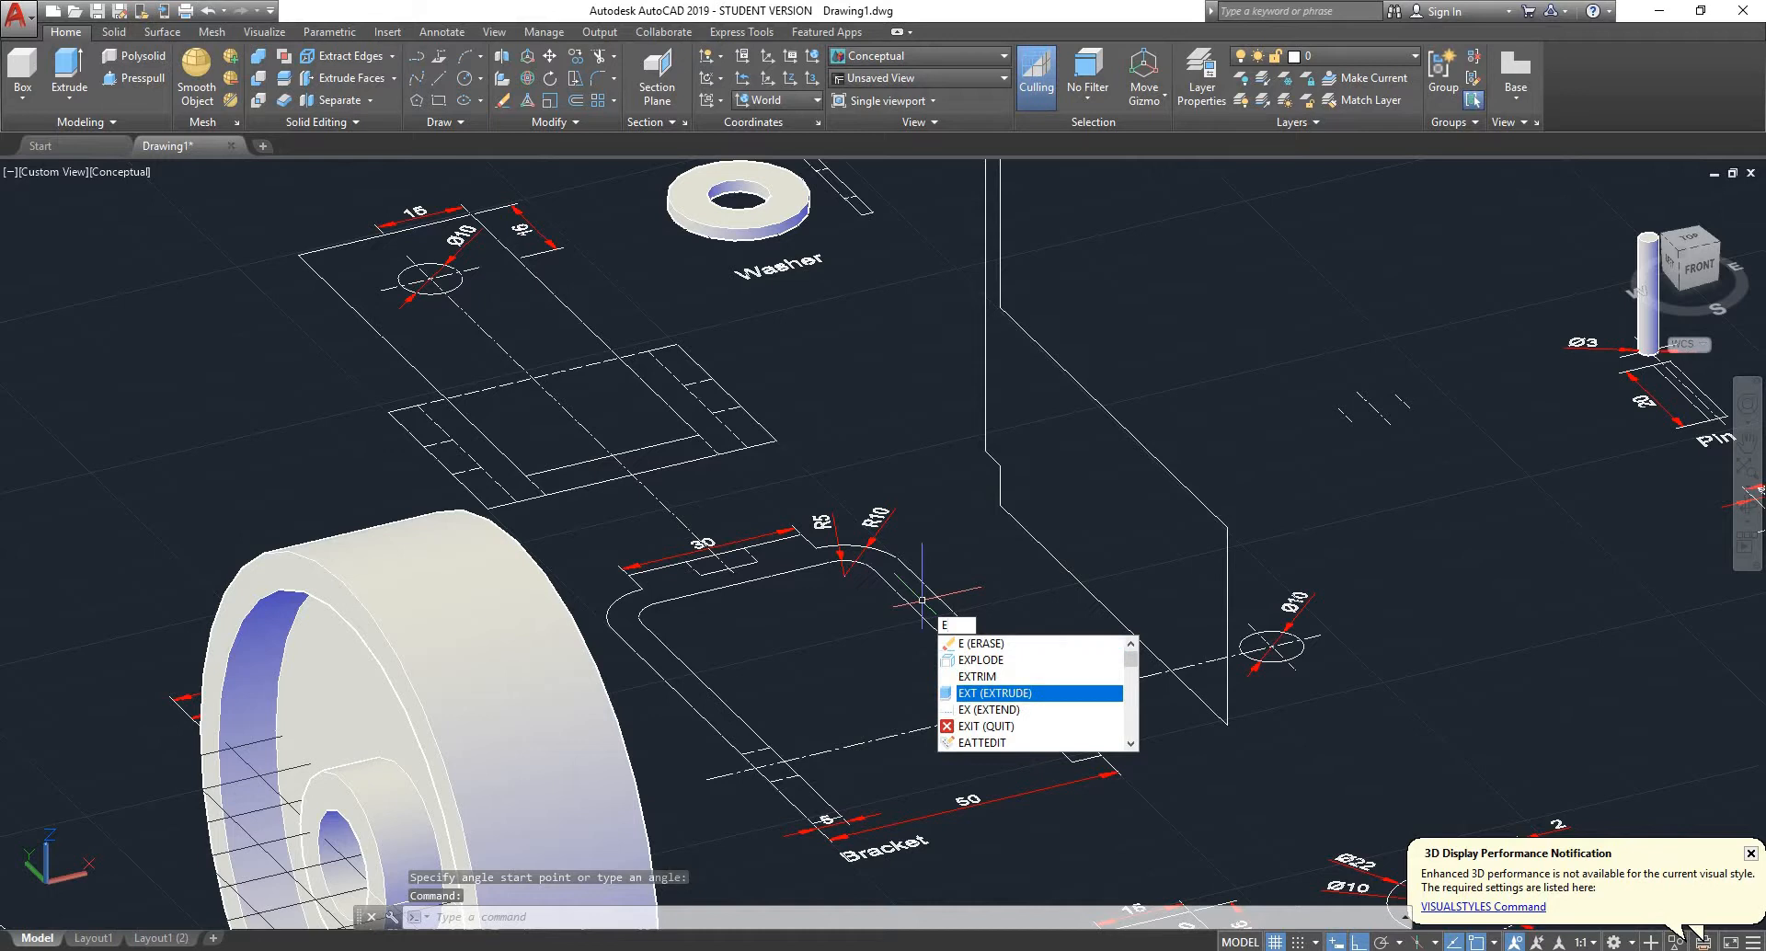
key("Return")
left_click(979, 640)
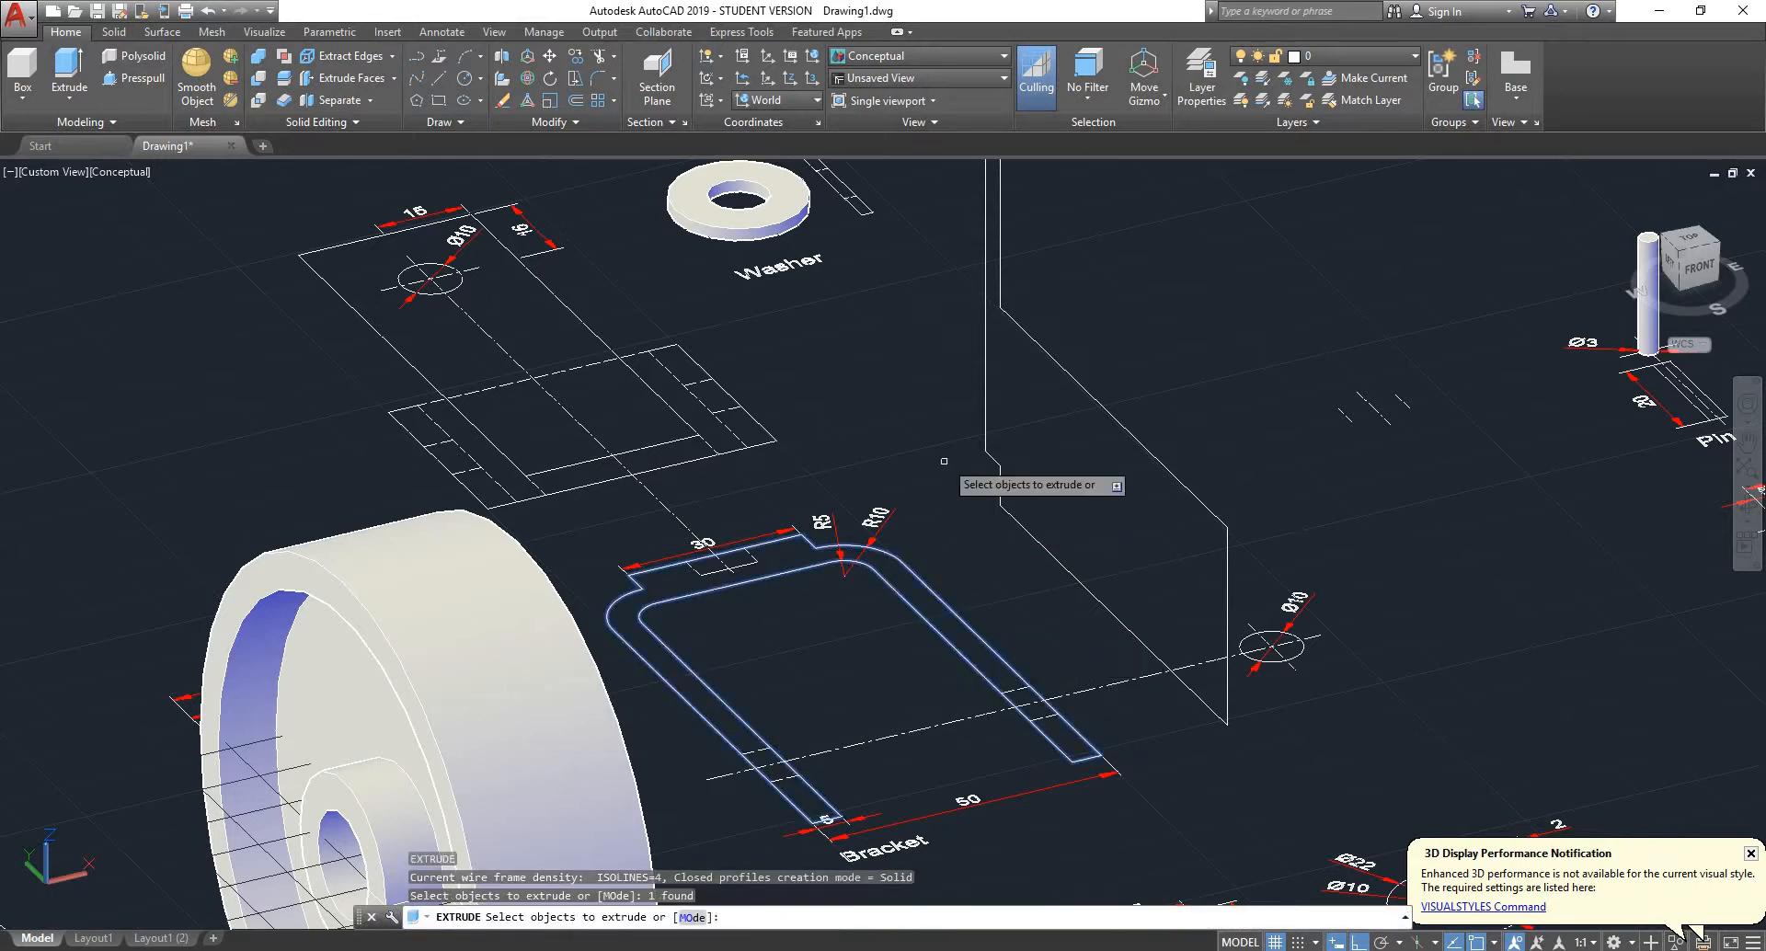
key("Return")
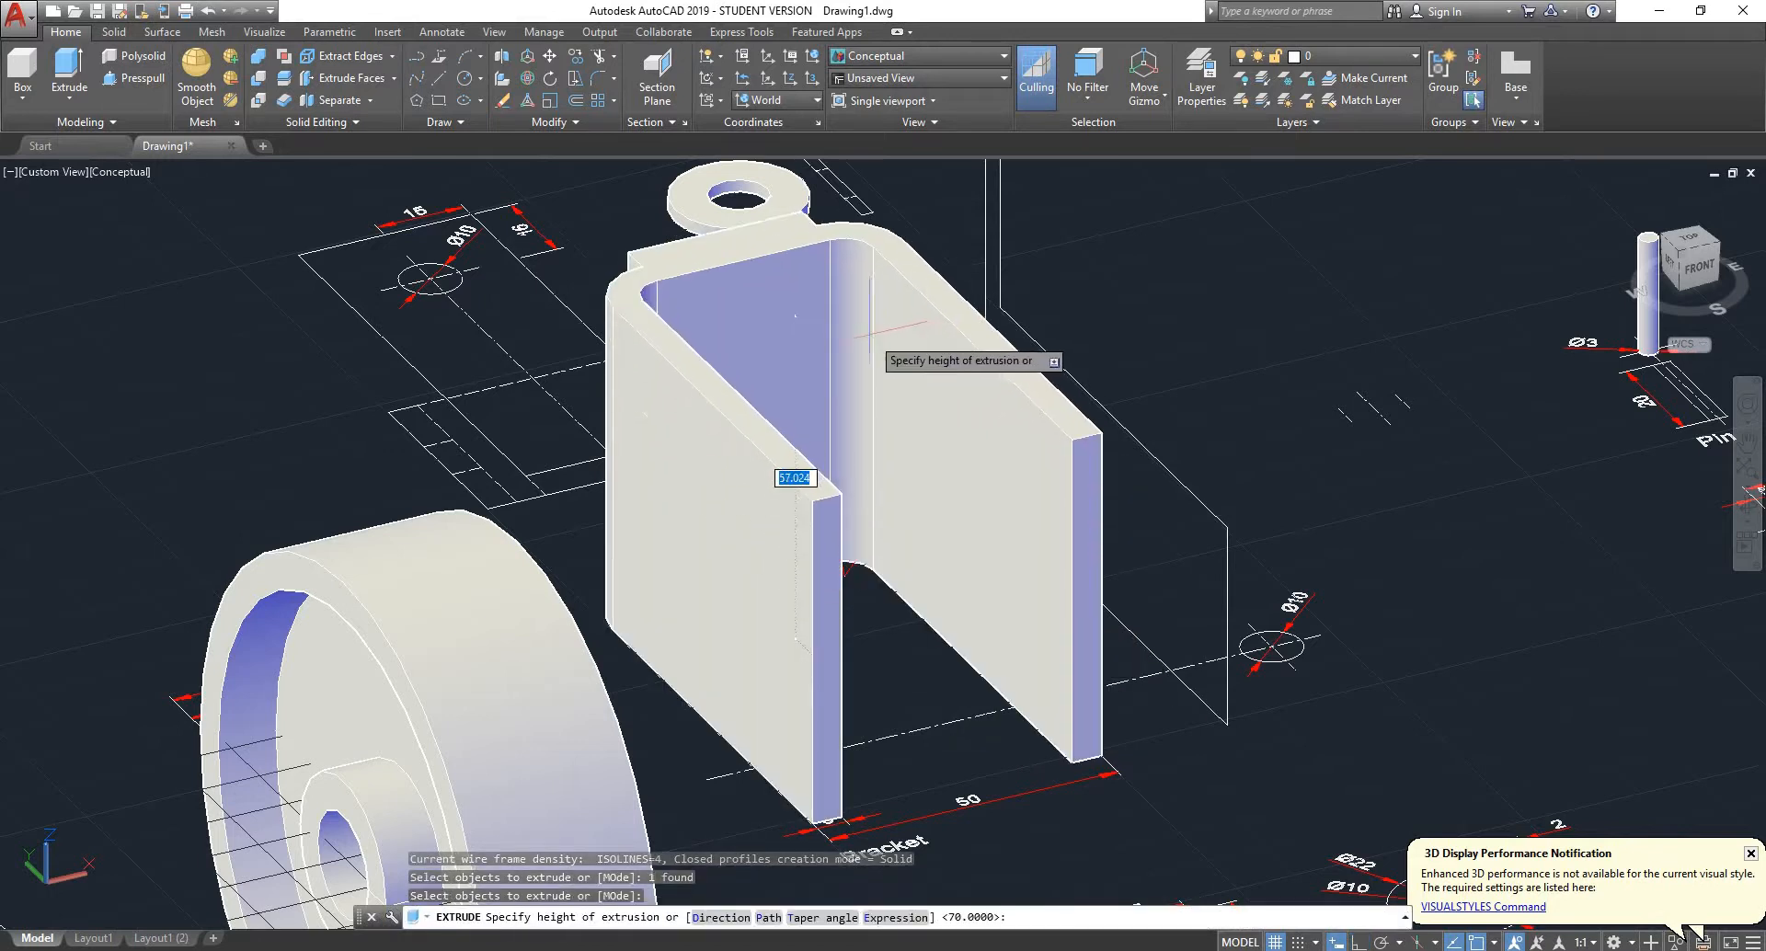
scroll(901, 332, "down", 5)
scroll(868, 179, "down", 3)
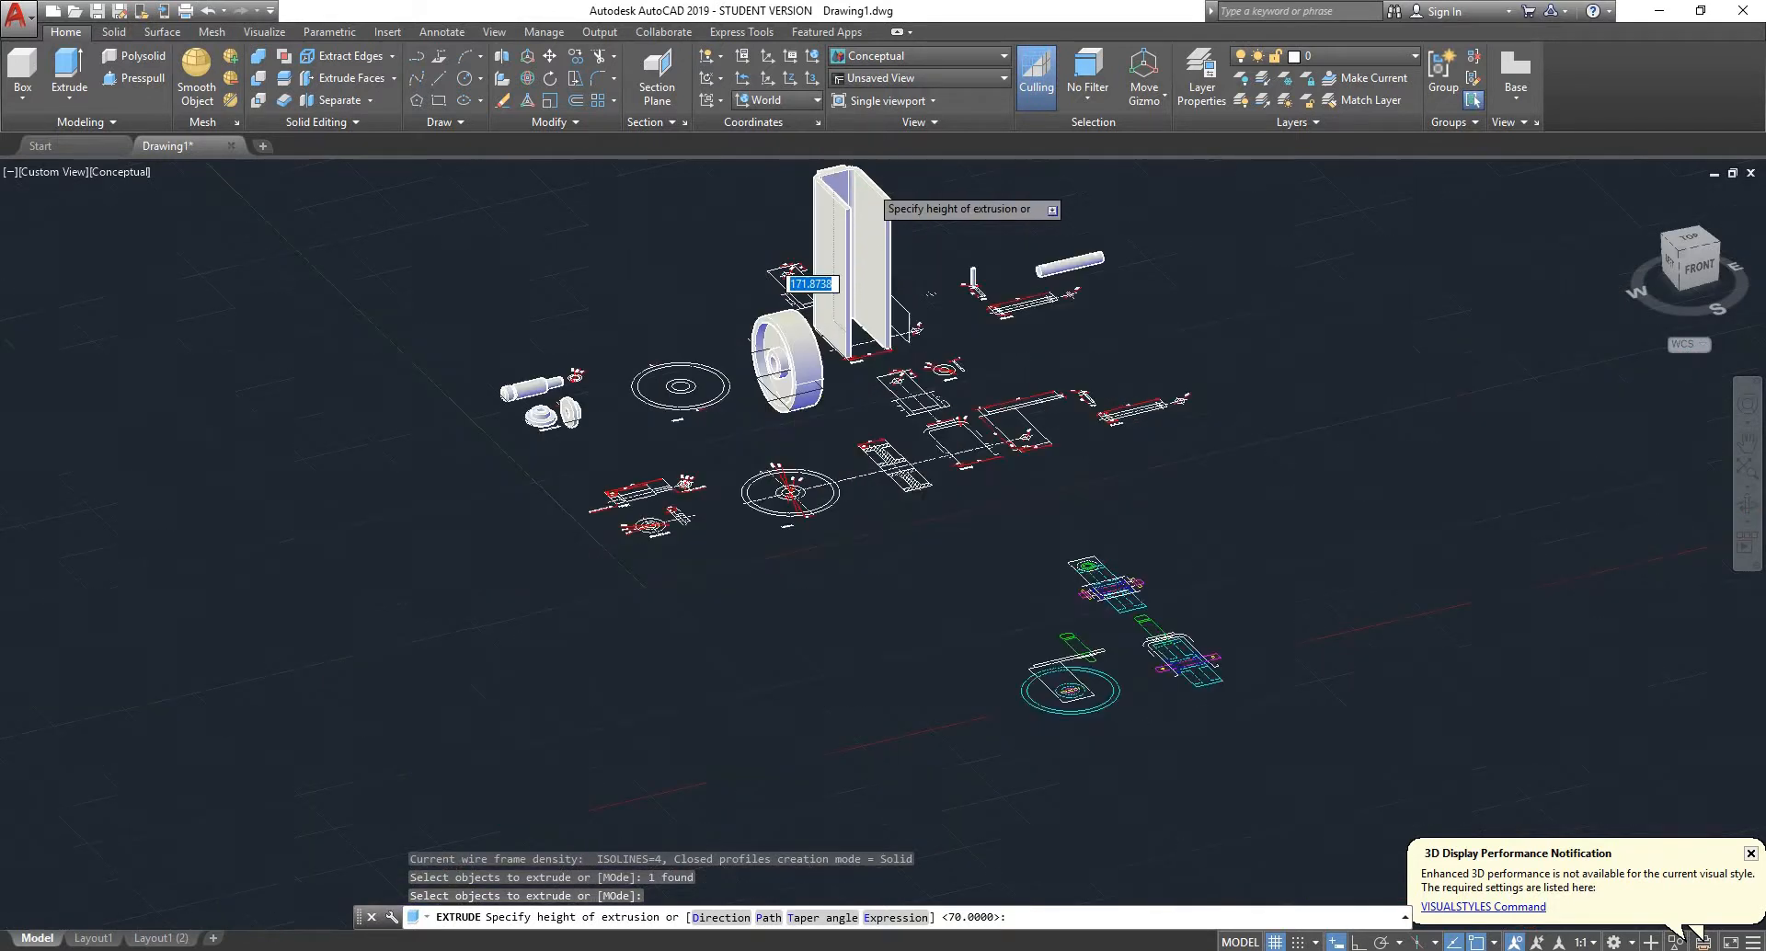
scroll(868, 180, "up", 4)
left_click(868, 180)
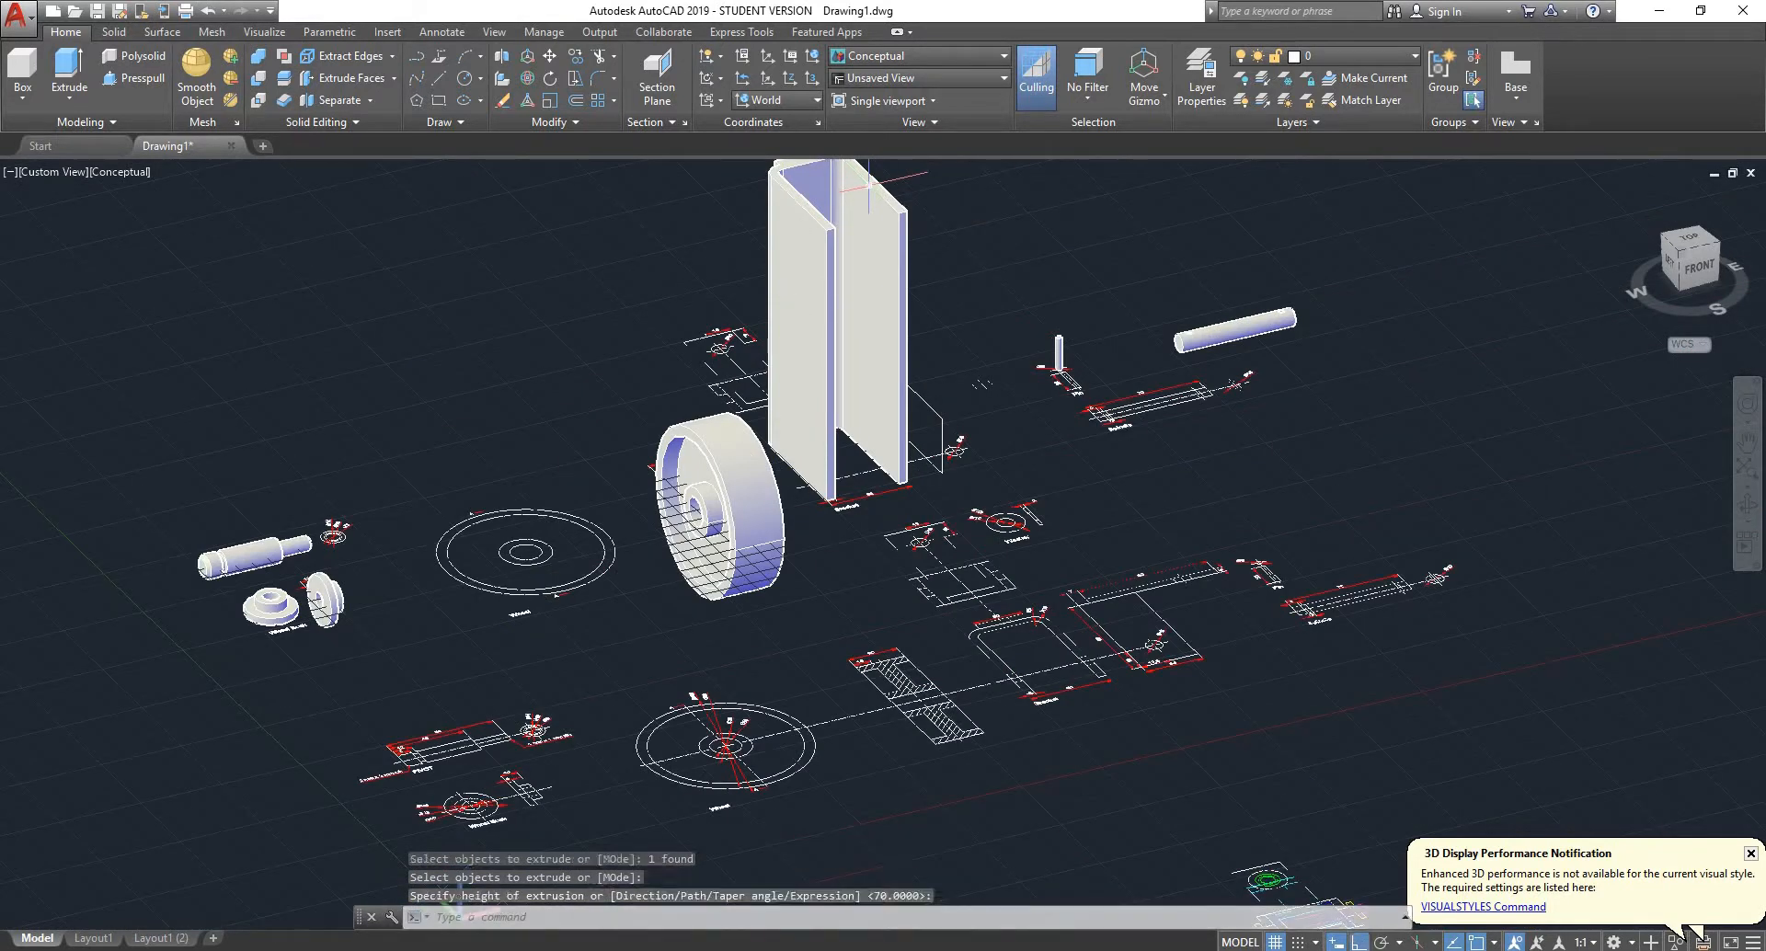
- Extrude the upright side-view outline sideways through both legs of the U-shaped solid and well past its far side
scroll(969, 403, "up", 4)
mouse_move(924, 405)
middle_mouse_down("shift")
mouse_move(835, 396)
mouse_move(937, 374)
middle_mouse_up("shift")
scroll(887, 399, "up", 3)
key("Return")
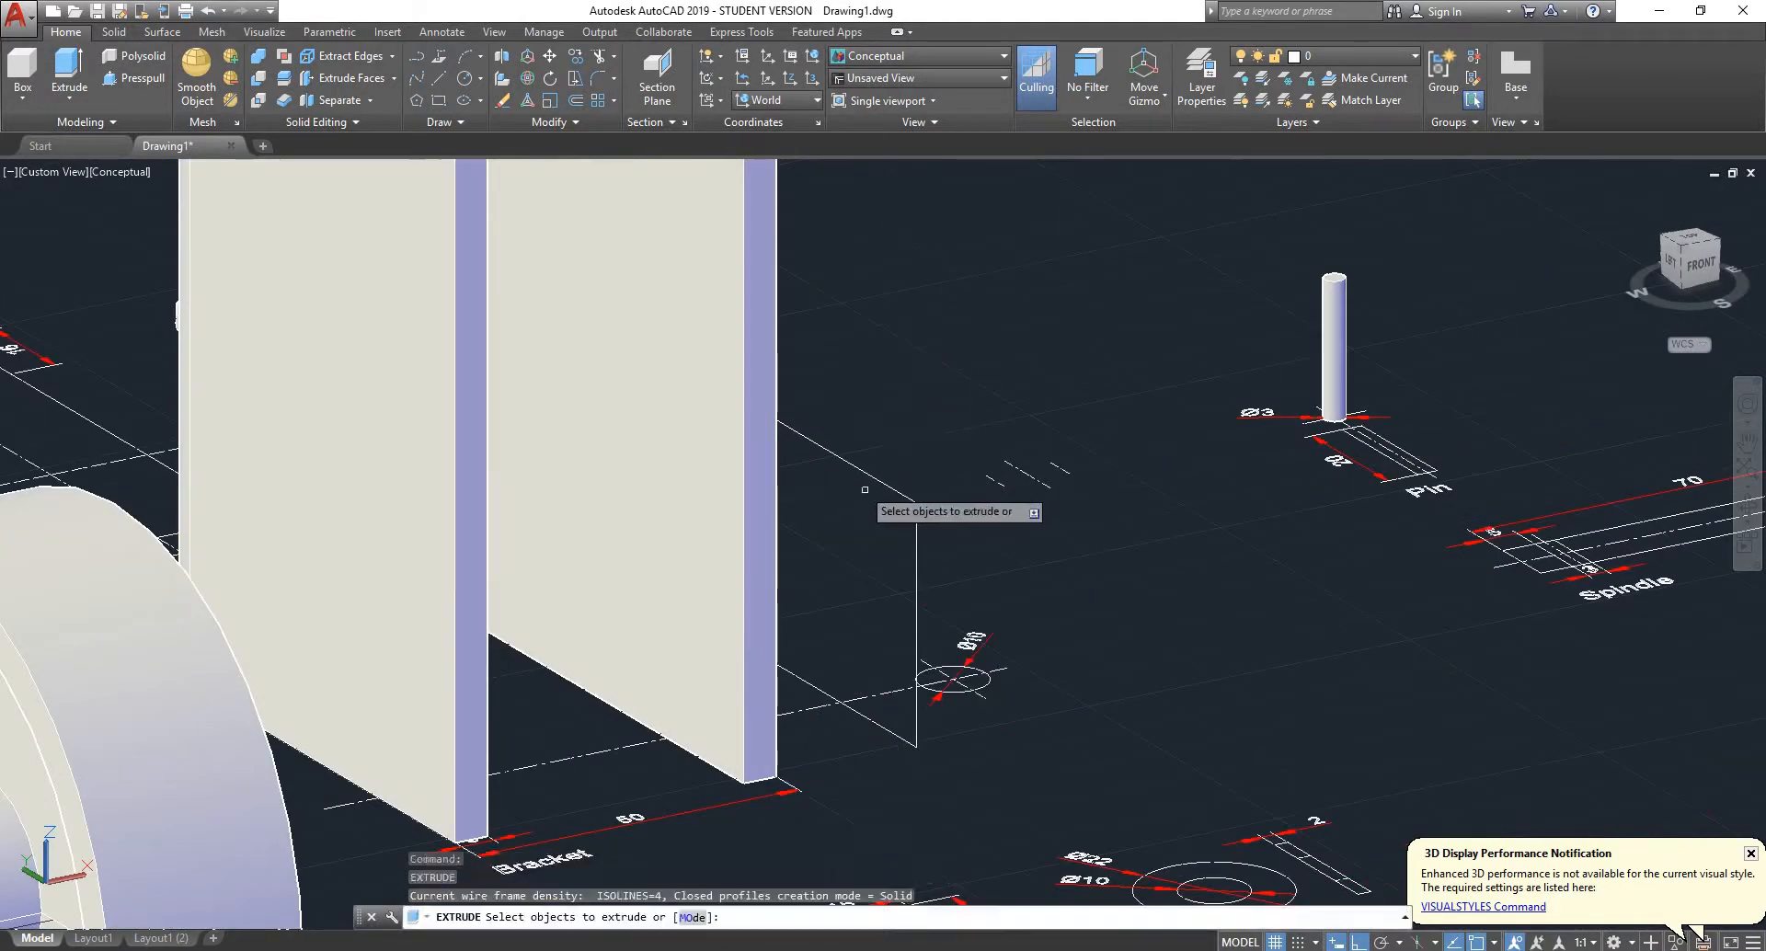
left_click(864, 476)
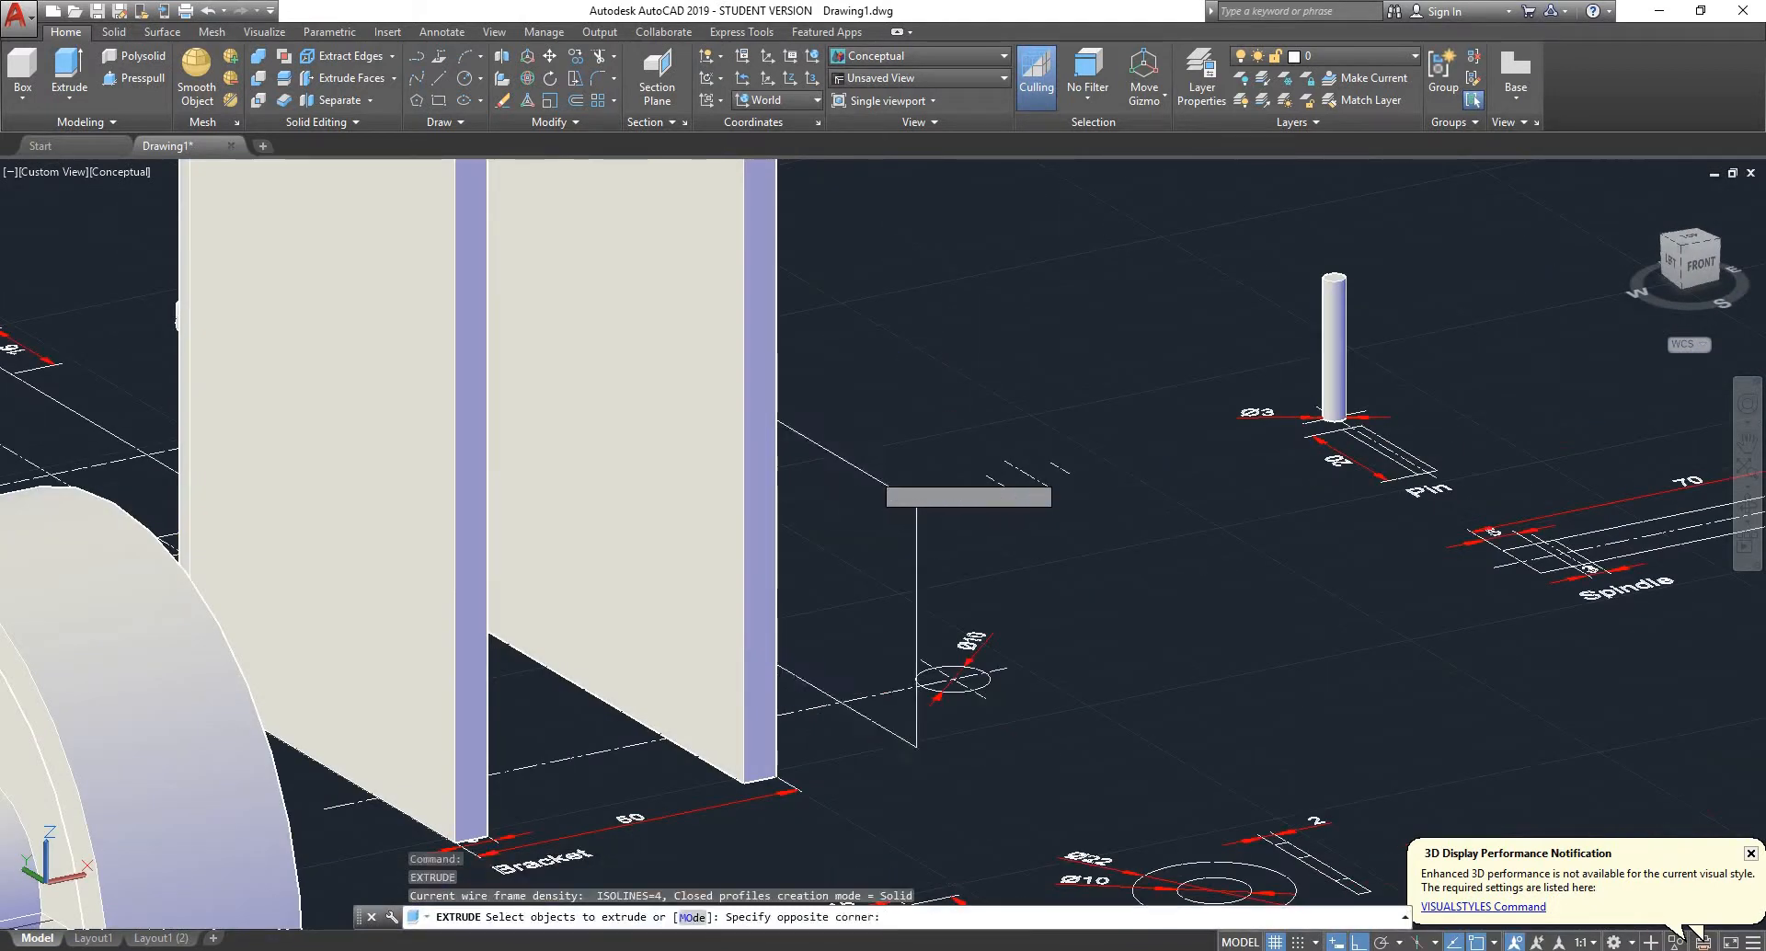
left_click(782, 483)
key("Return")
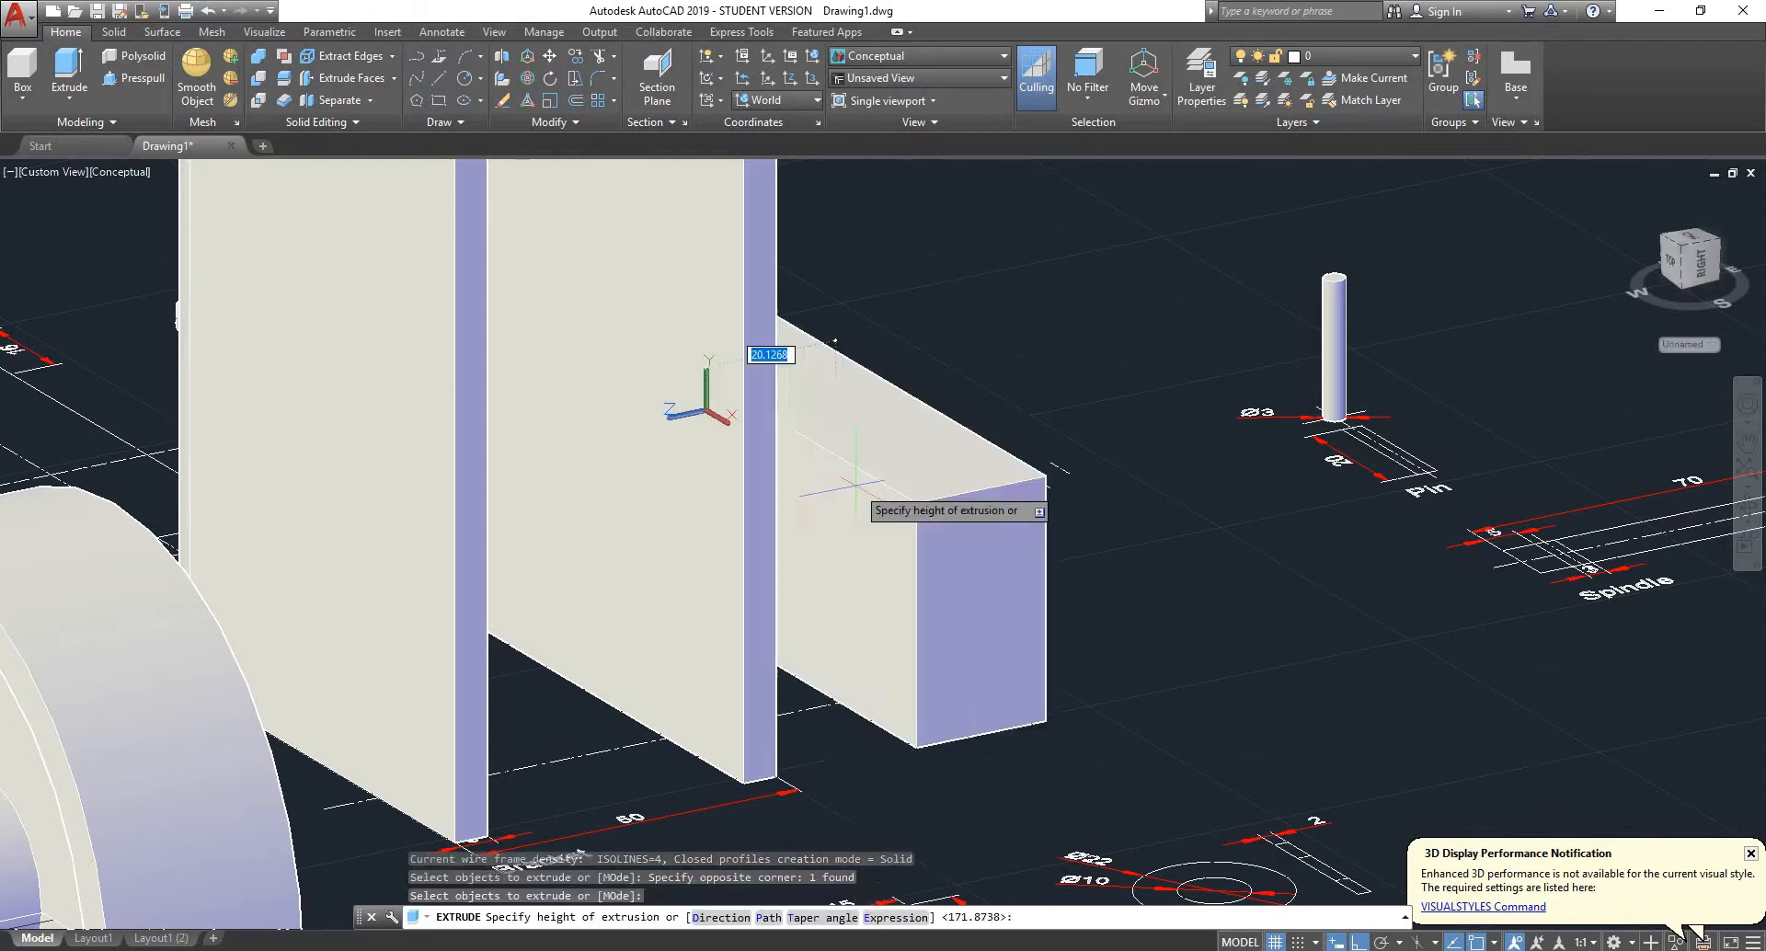
scroll(440, 565, "down", 4)
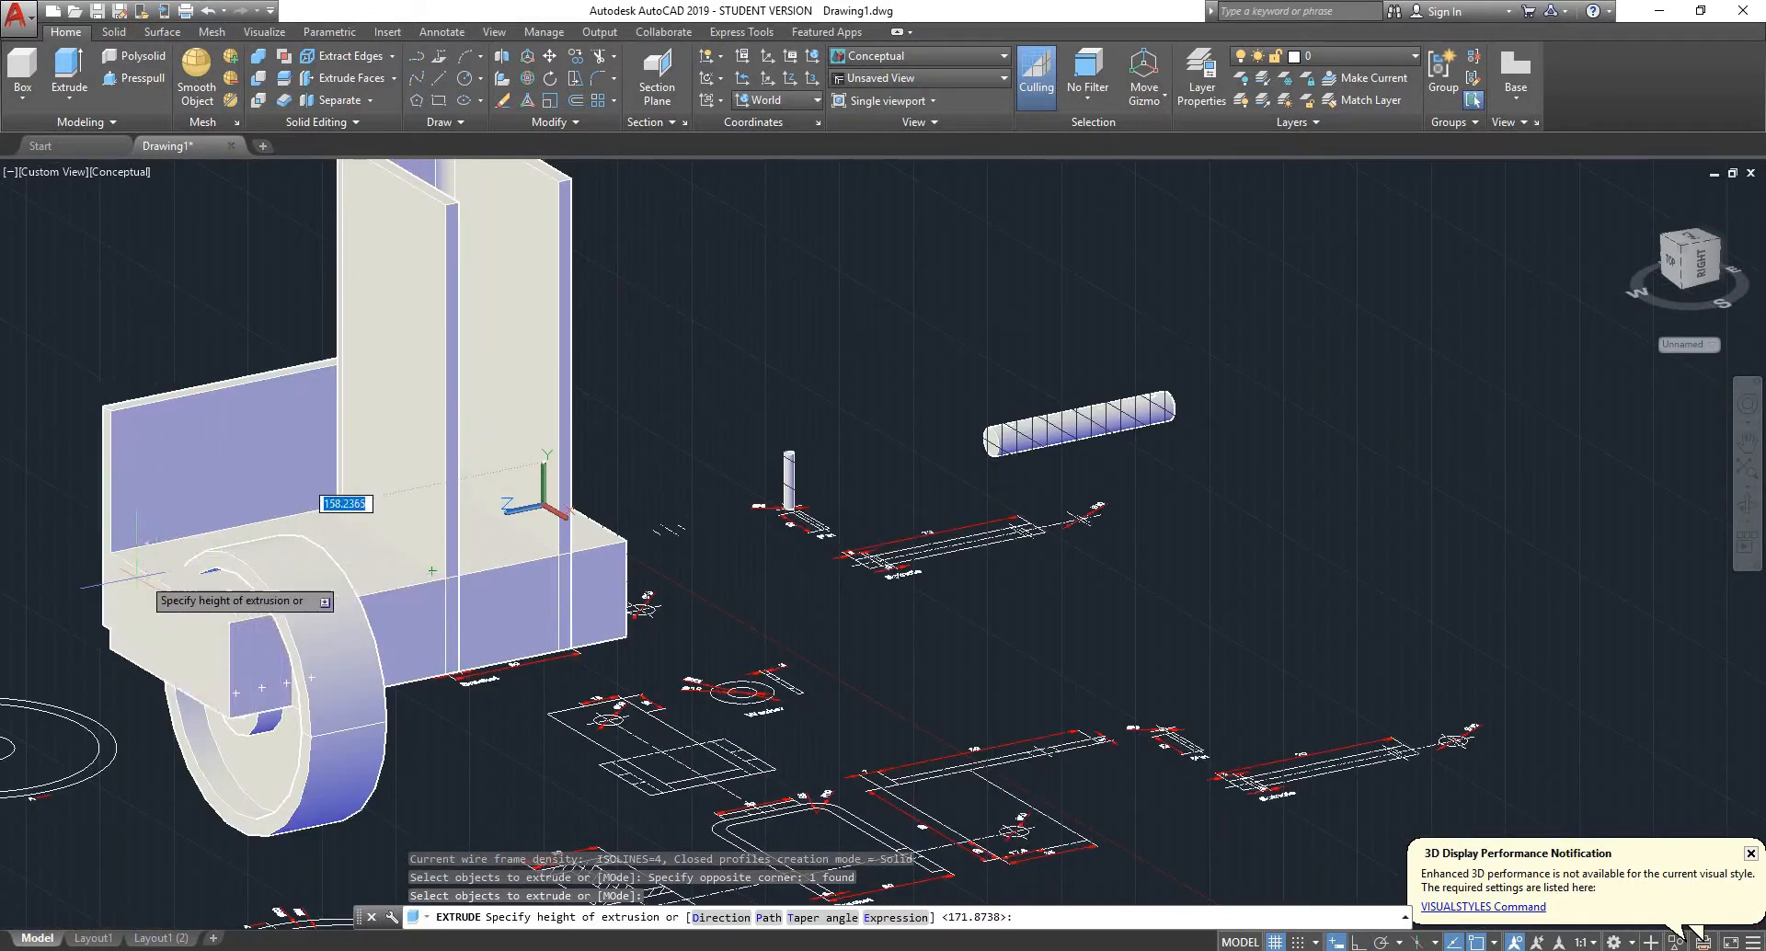
left_click(84, 588)
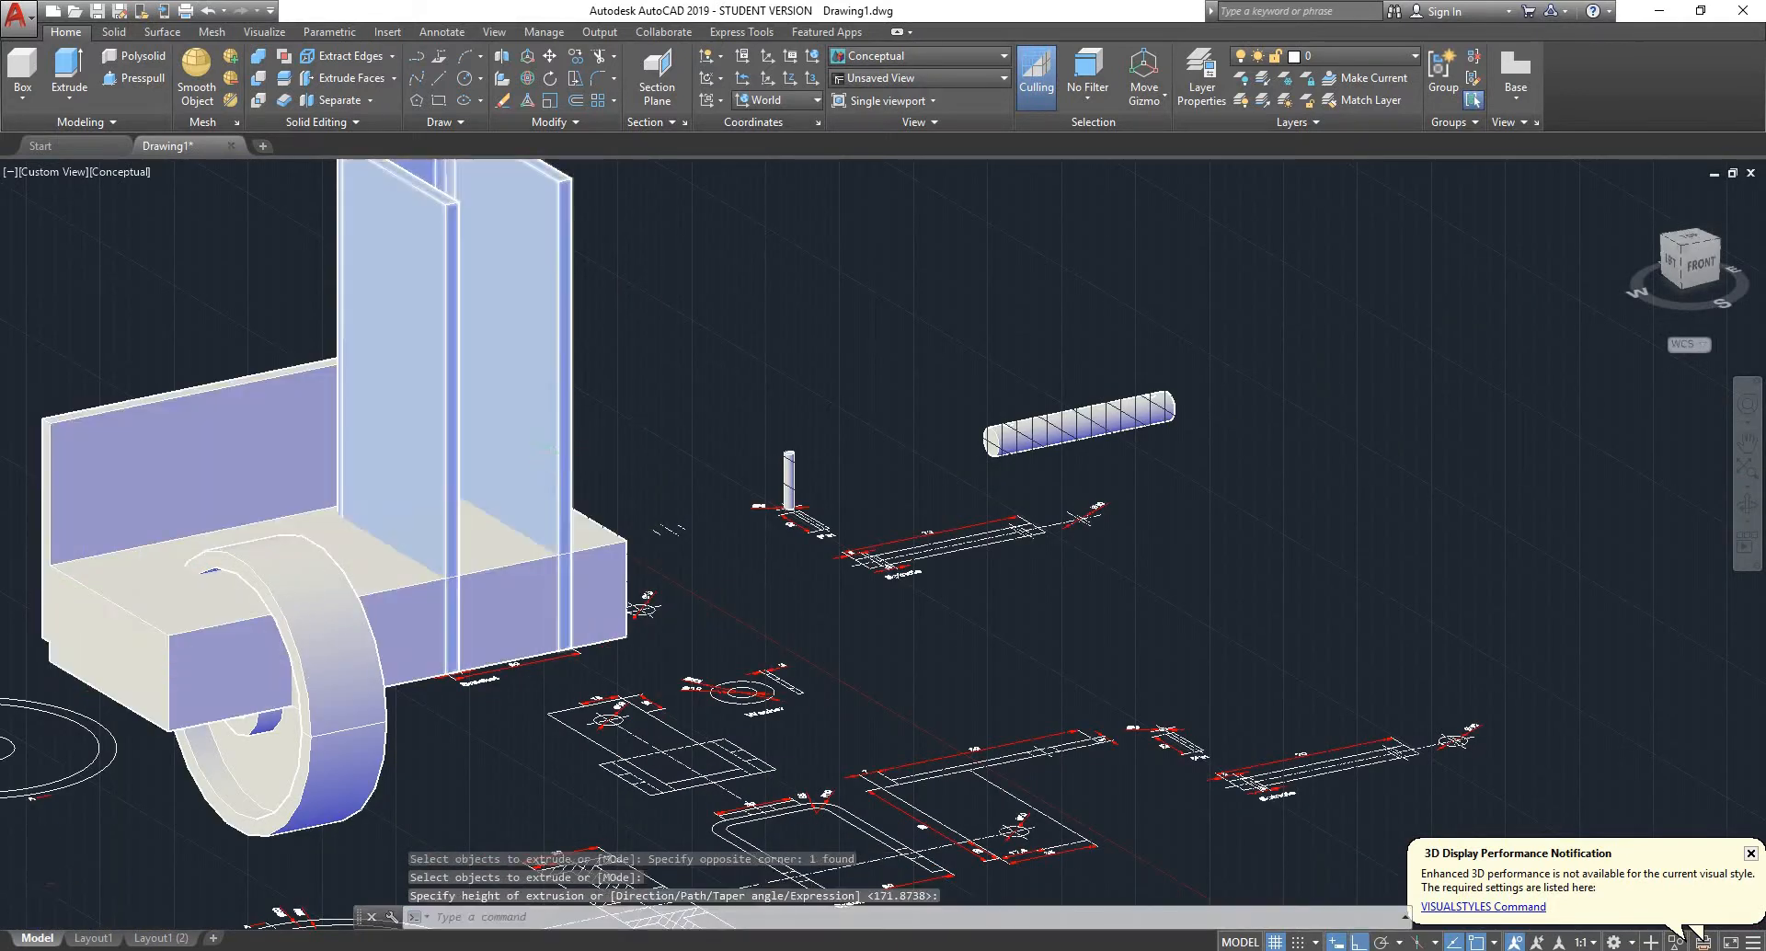
- Intersect the extruded side-view solid with the extruded U-shaped solid to form the bracket body
scroll(554, 435, "down", 4)
scroll(479, 322, "up", 5)
middle_click_drag(722, 432, 152, 561, "shift")
scroll(721, 555, "down", 4)
scroll(839, 260, "up", 5)
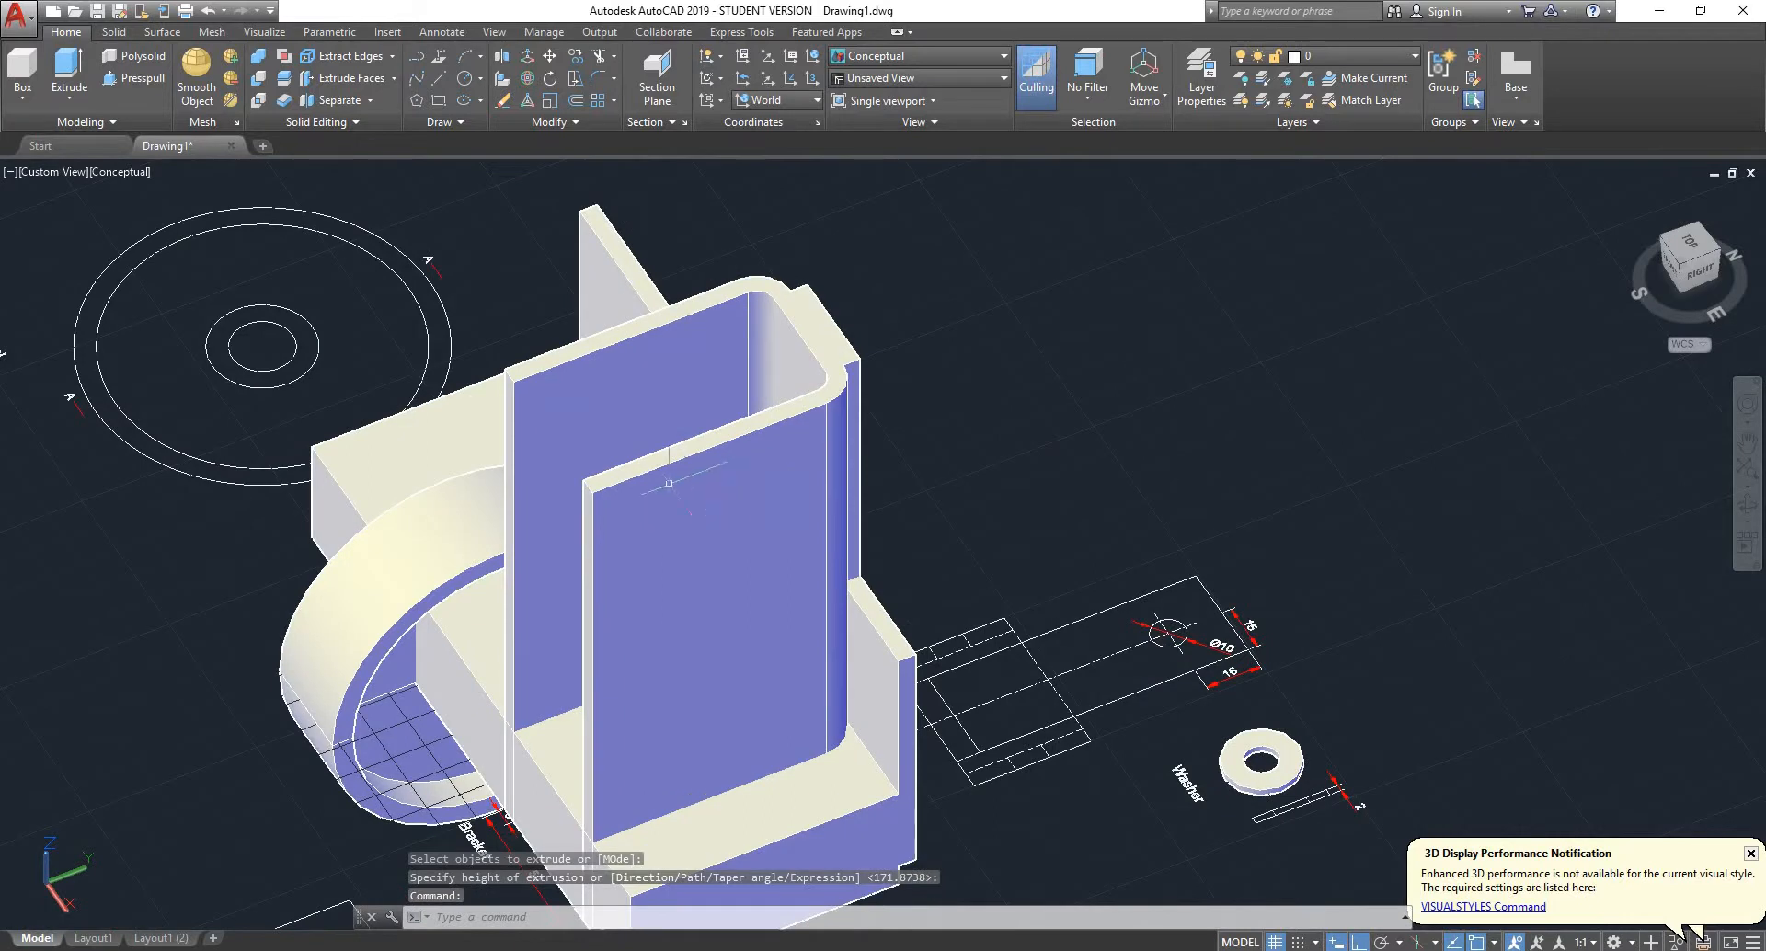
scroll(670, 482, "down", 3)
scroll(847, 635, "up", 5)
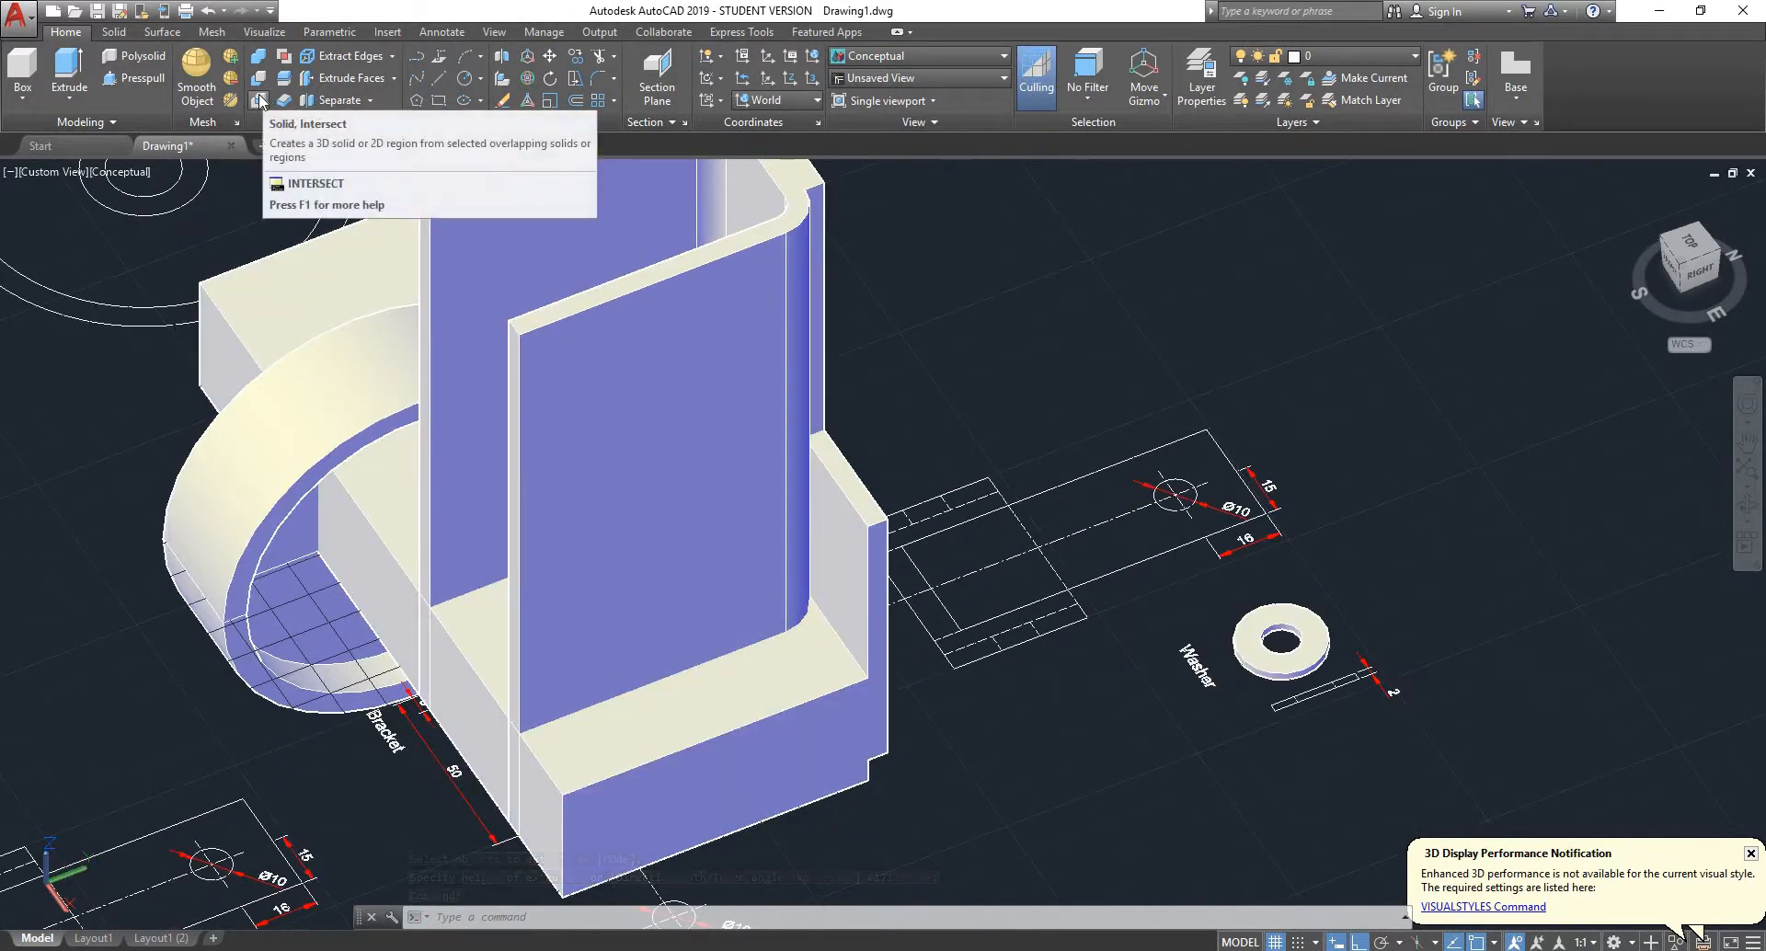
left_click(261, 99)
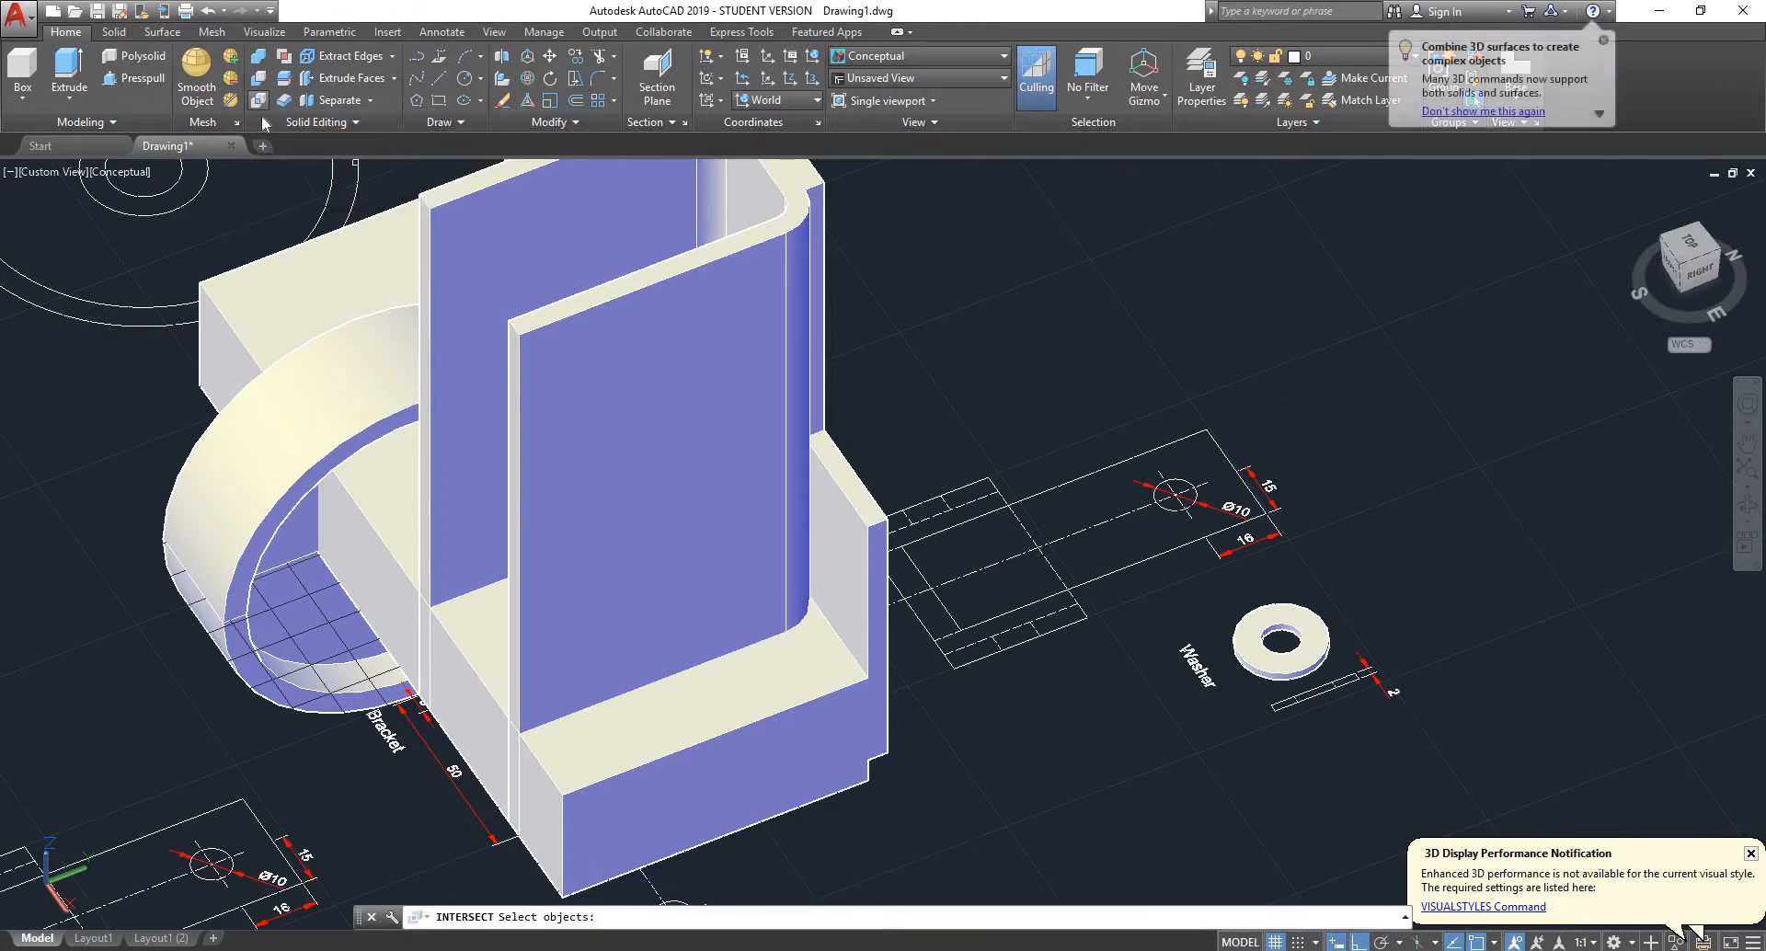
left_click(830, 575)
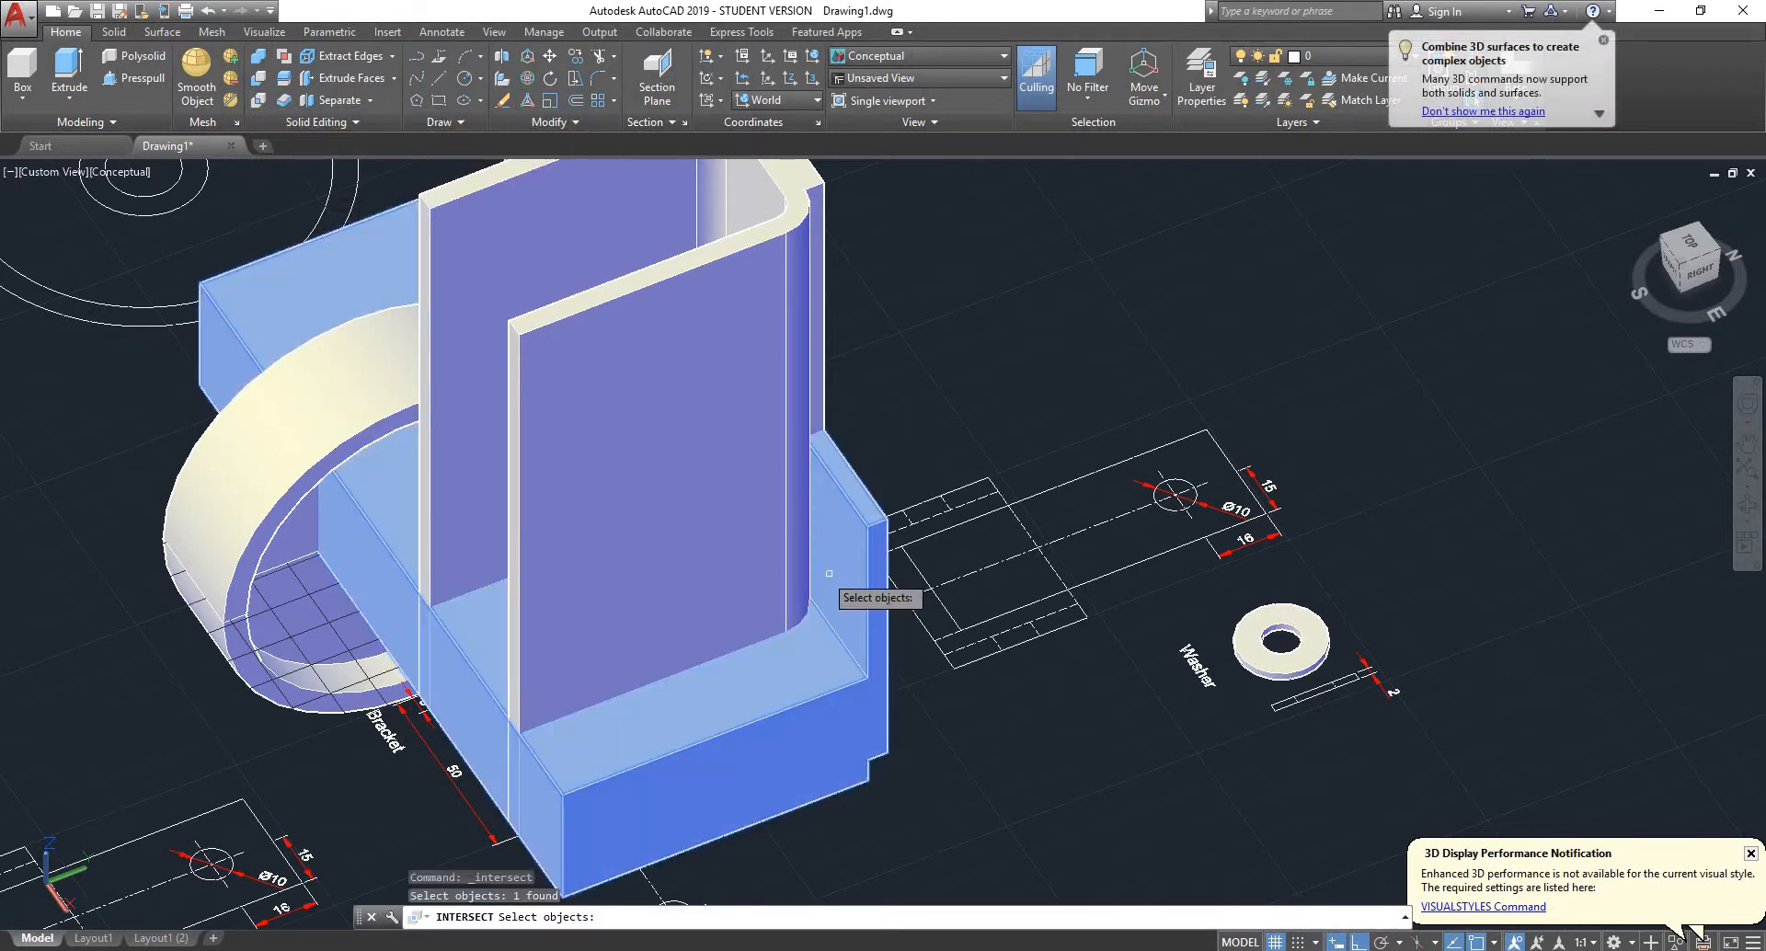
left_click(692, 467)
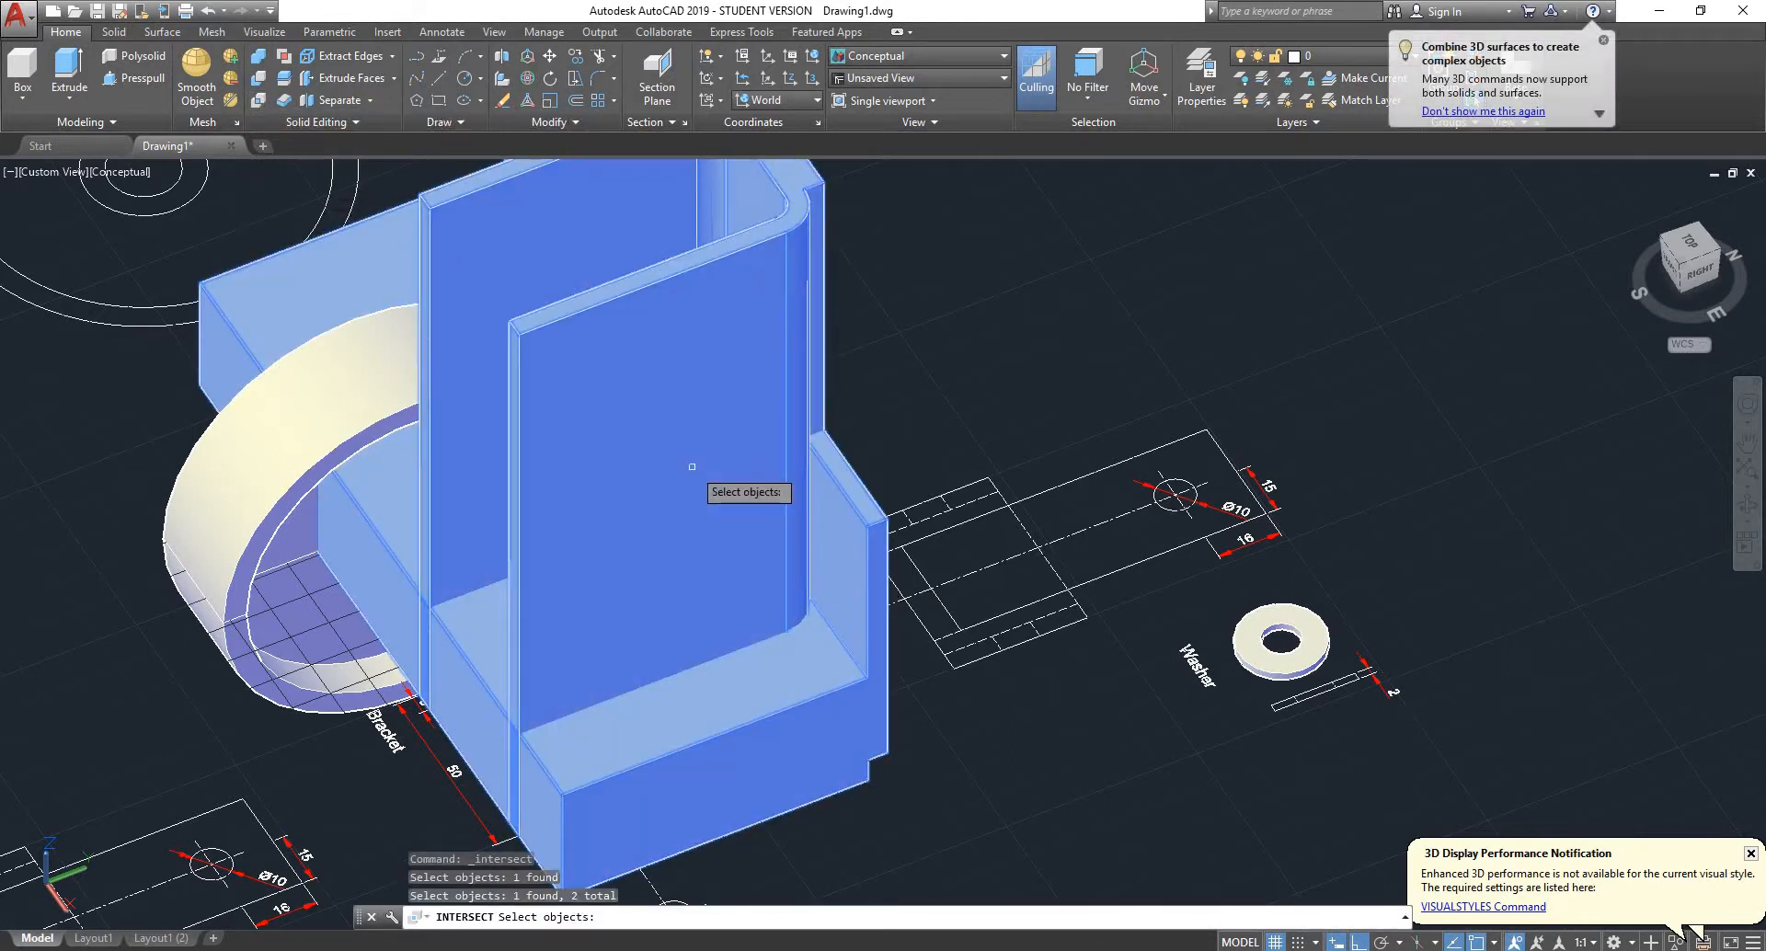
key("Return")
- Examine the bracket solid from several directions, including its legs, upright plate and the neighbouring 2D views showing the hole positions
scroll(883, 550, "down", 4)
scroll(896, 550, "up", 3)
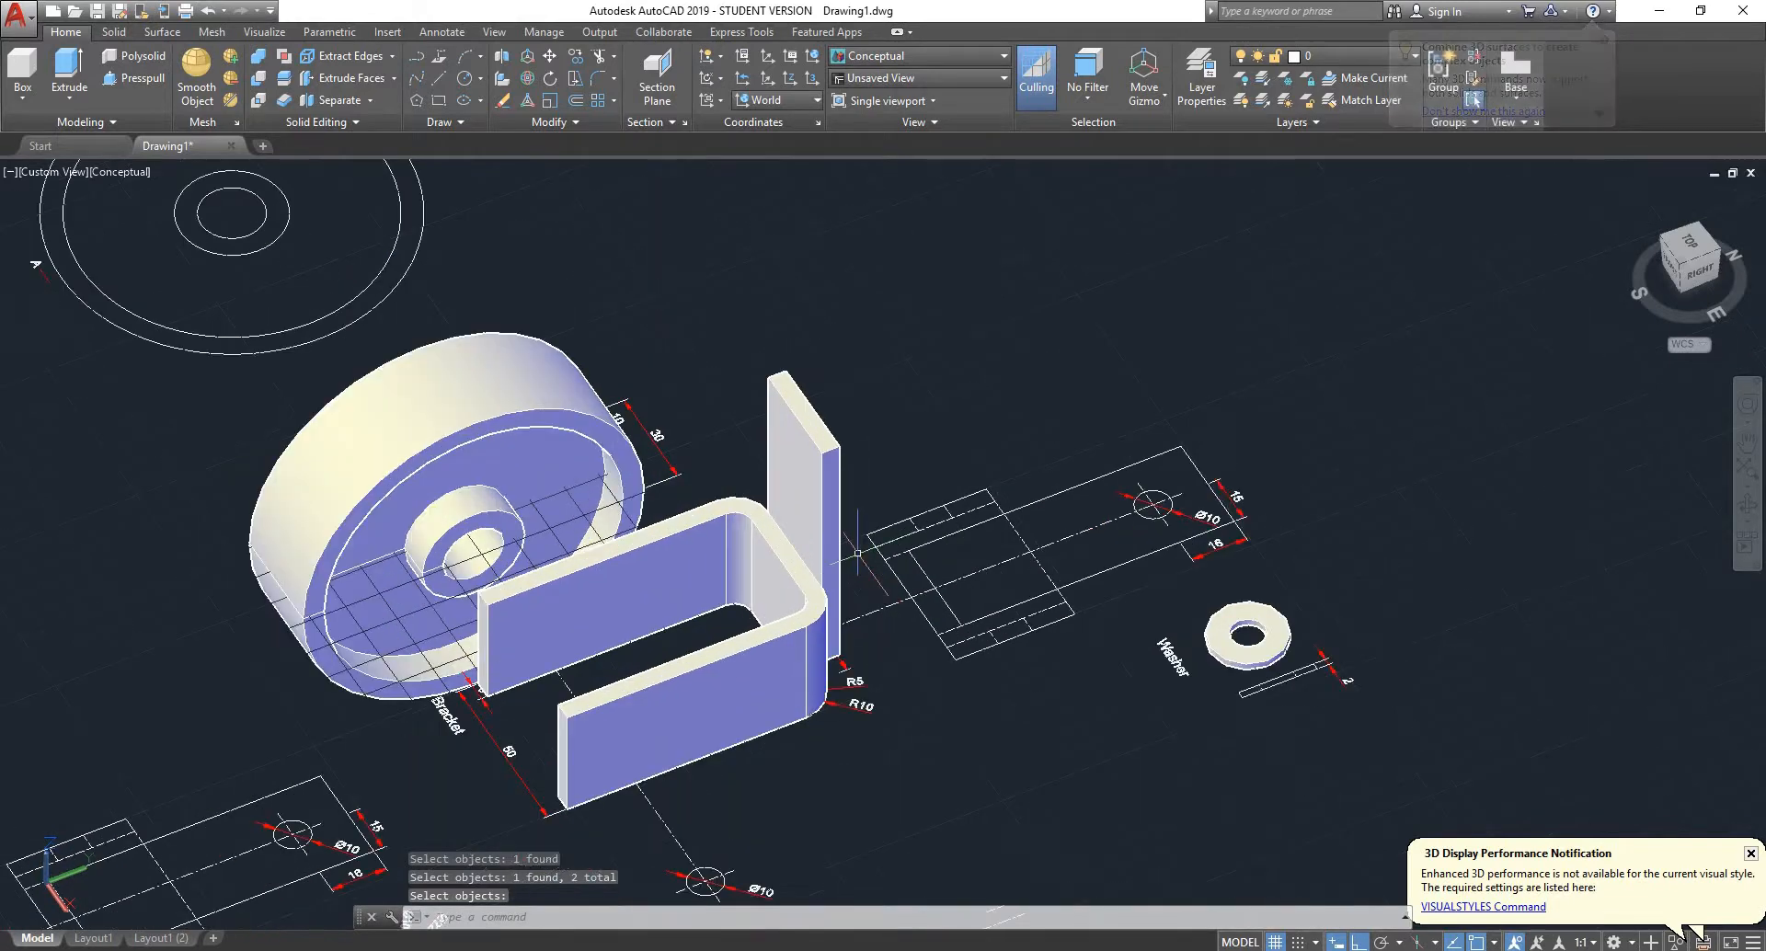
mouse_move(901, 551)
middle_mouse_down("shift")
mouse_move(1629, 219)
mouse_move(847, 504)
mouse_move(843, 430)
mouse_move(973, 442)
mouse_move(935, 557)
middle_mouse_up("shift")
scroll(849, 589, "down", 2)
scroll(849, 584, "up", 4)
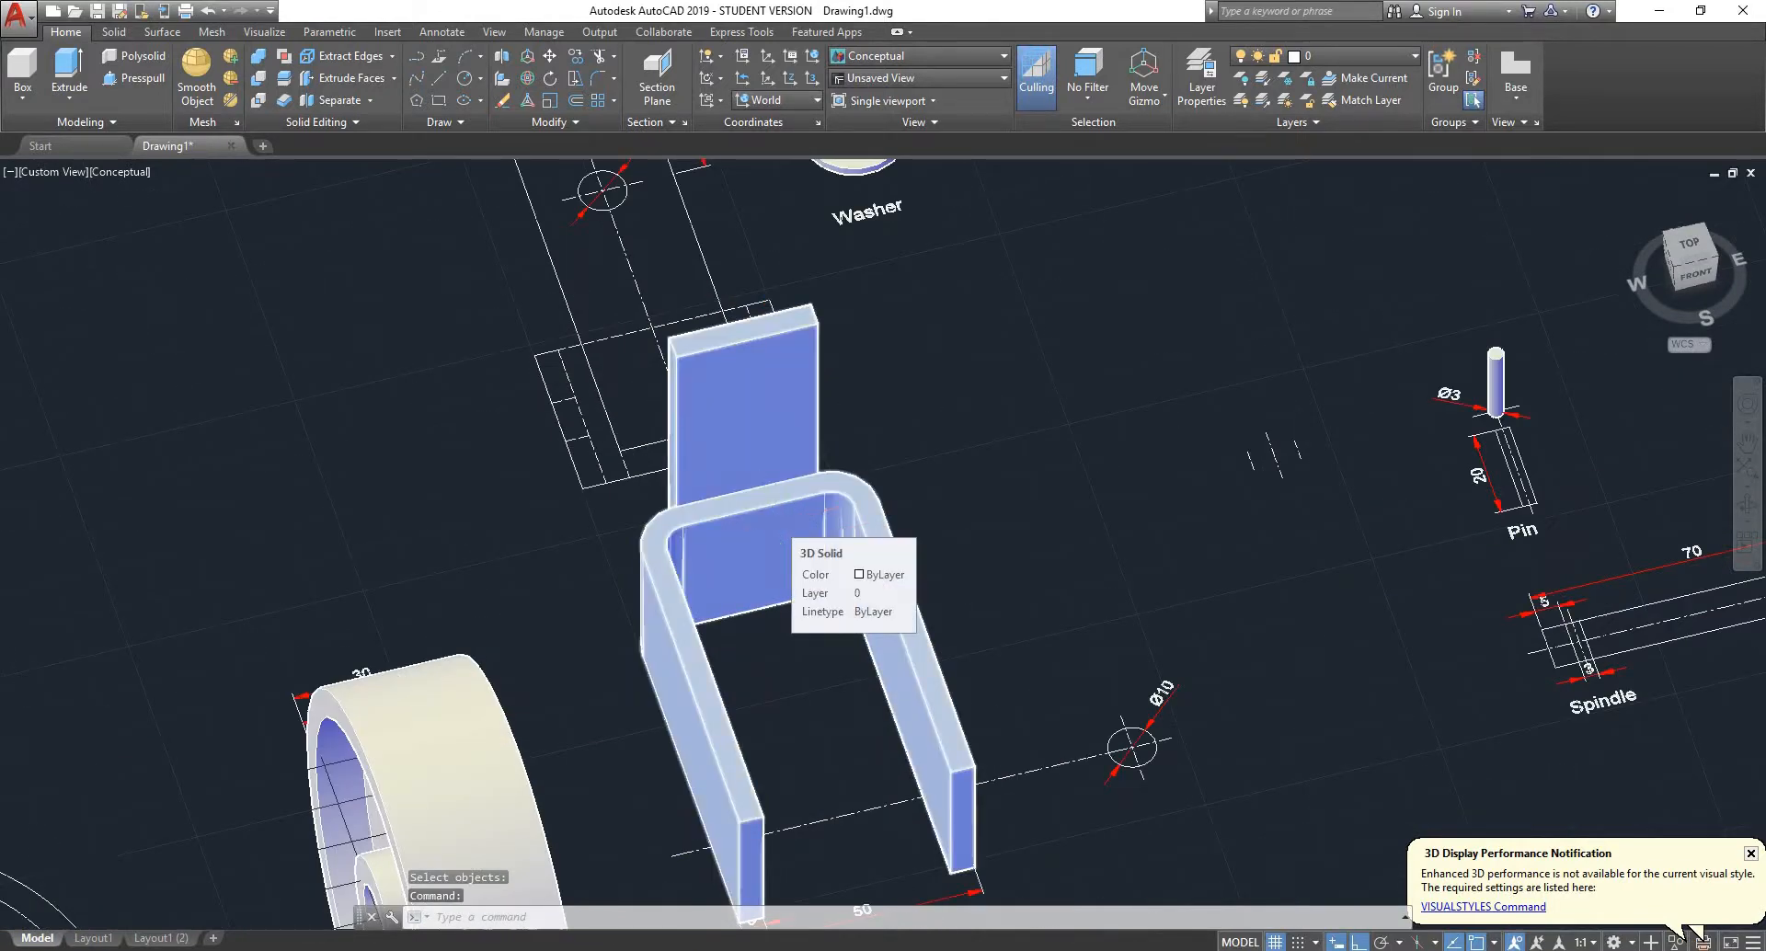
scroll(780, 529, "down", 3)
middle_click_drag(780, 529, 736, 532, "shift")
scroll(761, 521, "up", 3)
scroll(762, 522, "down", 1)
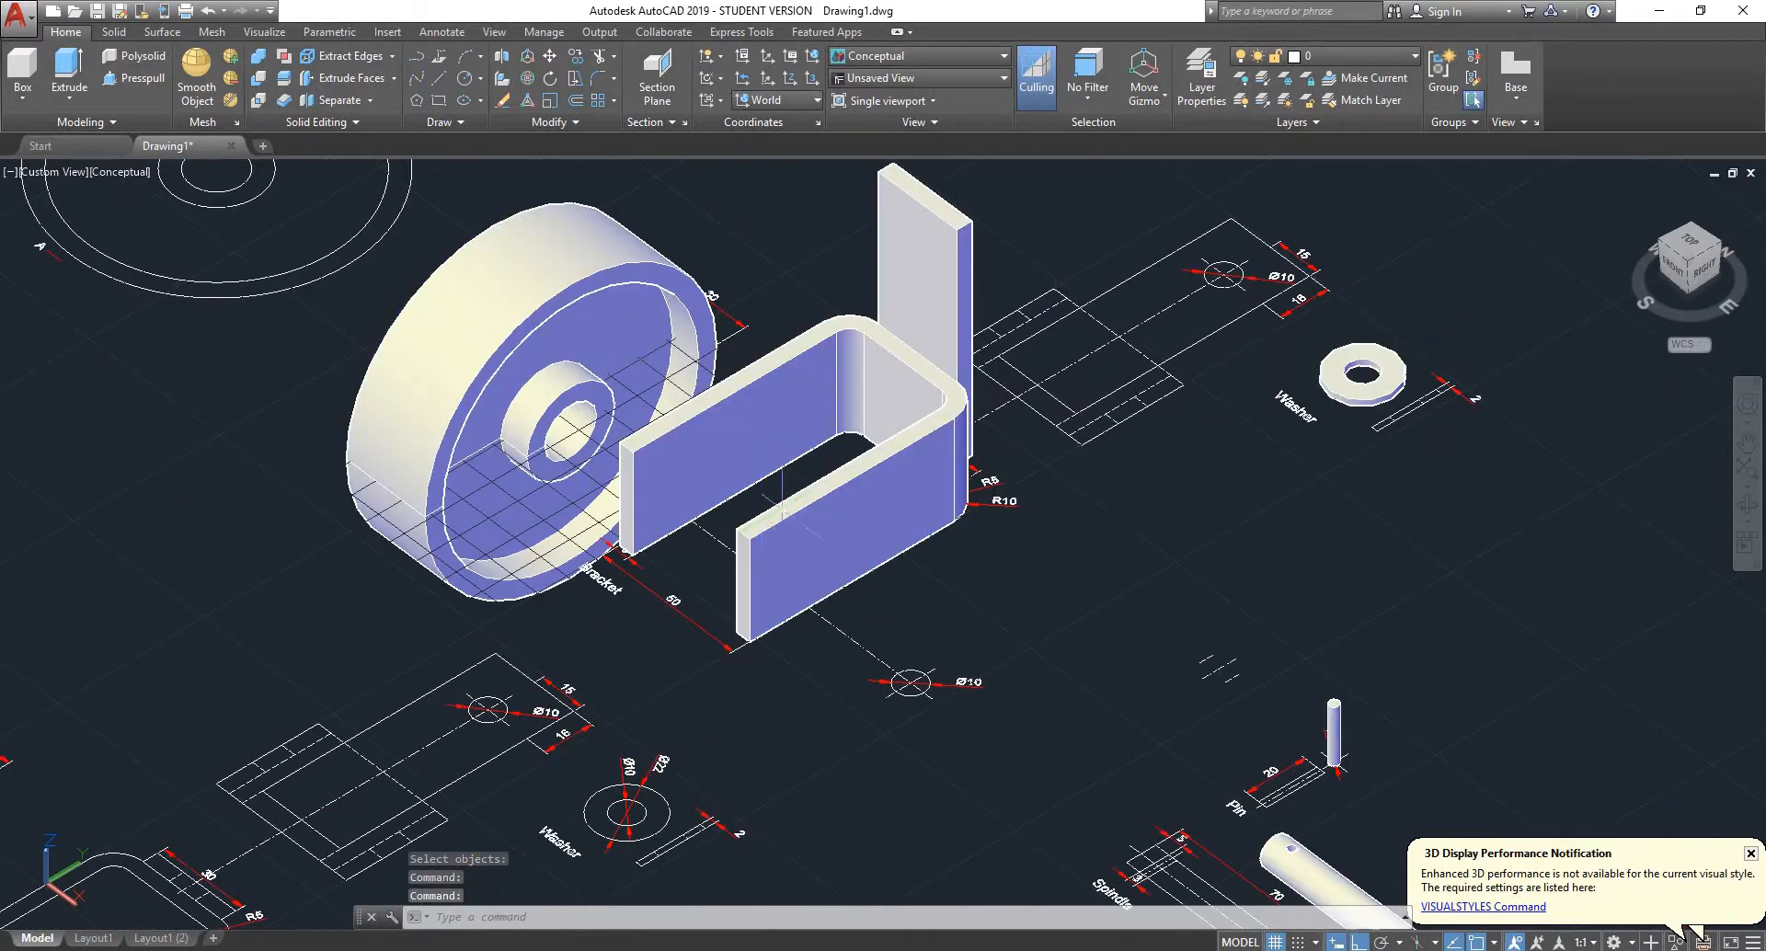
scroll(782, 511, "up", 2)
scroll(803, 496, "down", 2)
scroll(1175, 333, "down", 2)
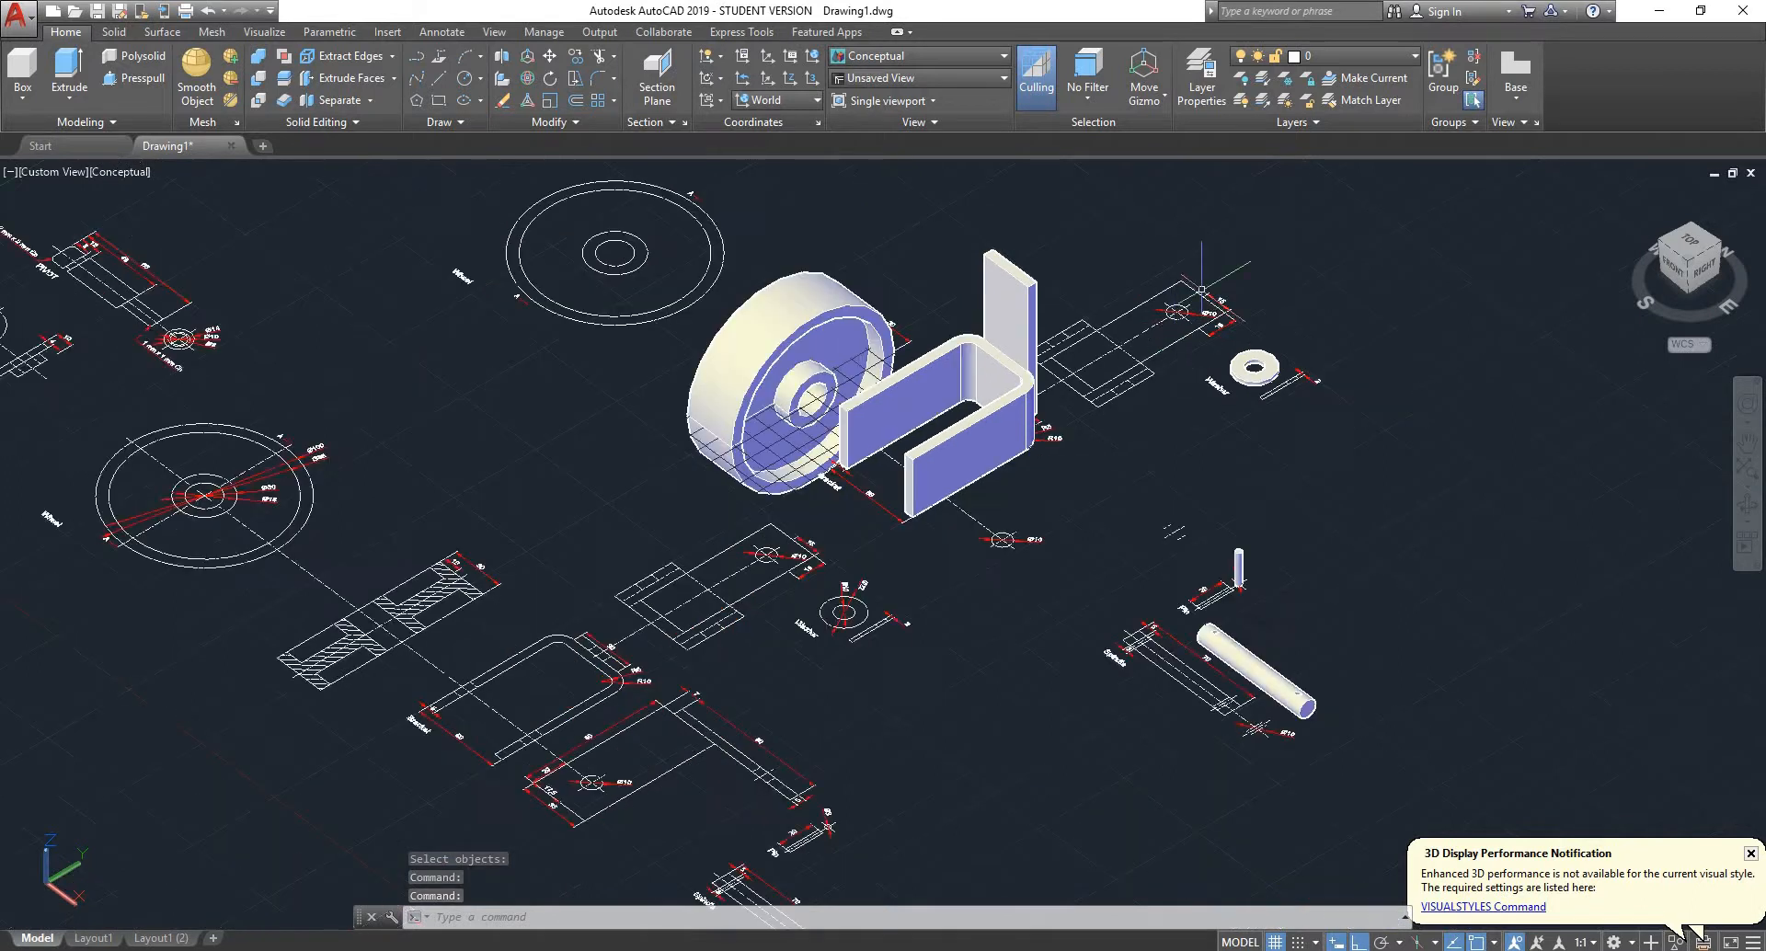
scroll(1180, 310, "up", 4)
scroll(513, 630, "up", 4)
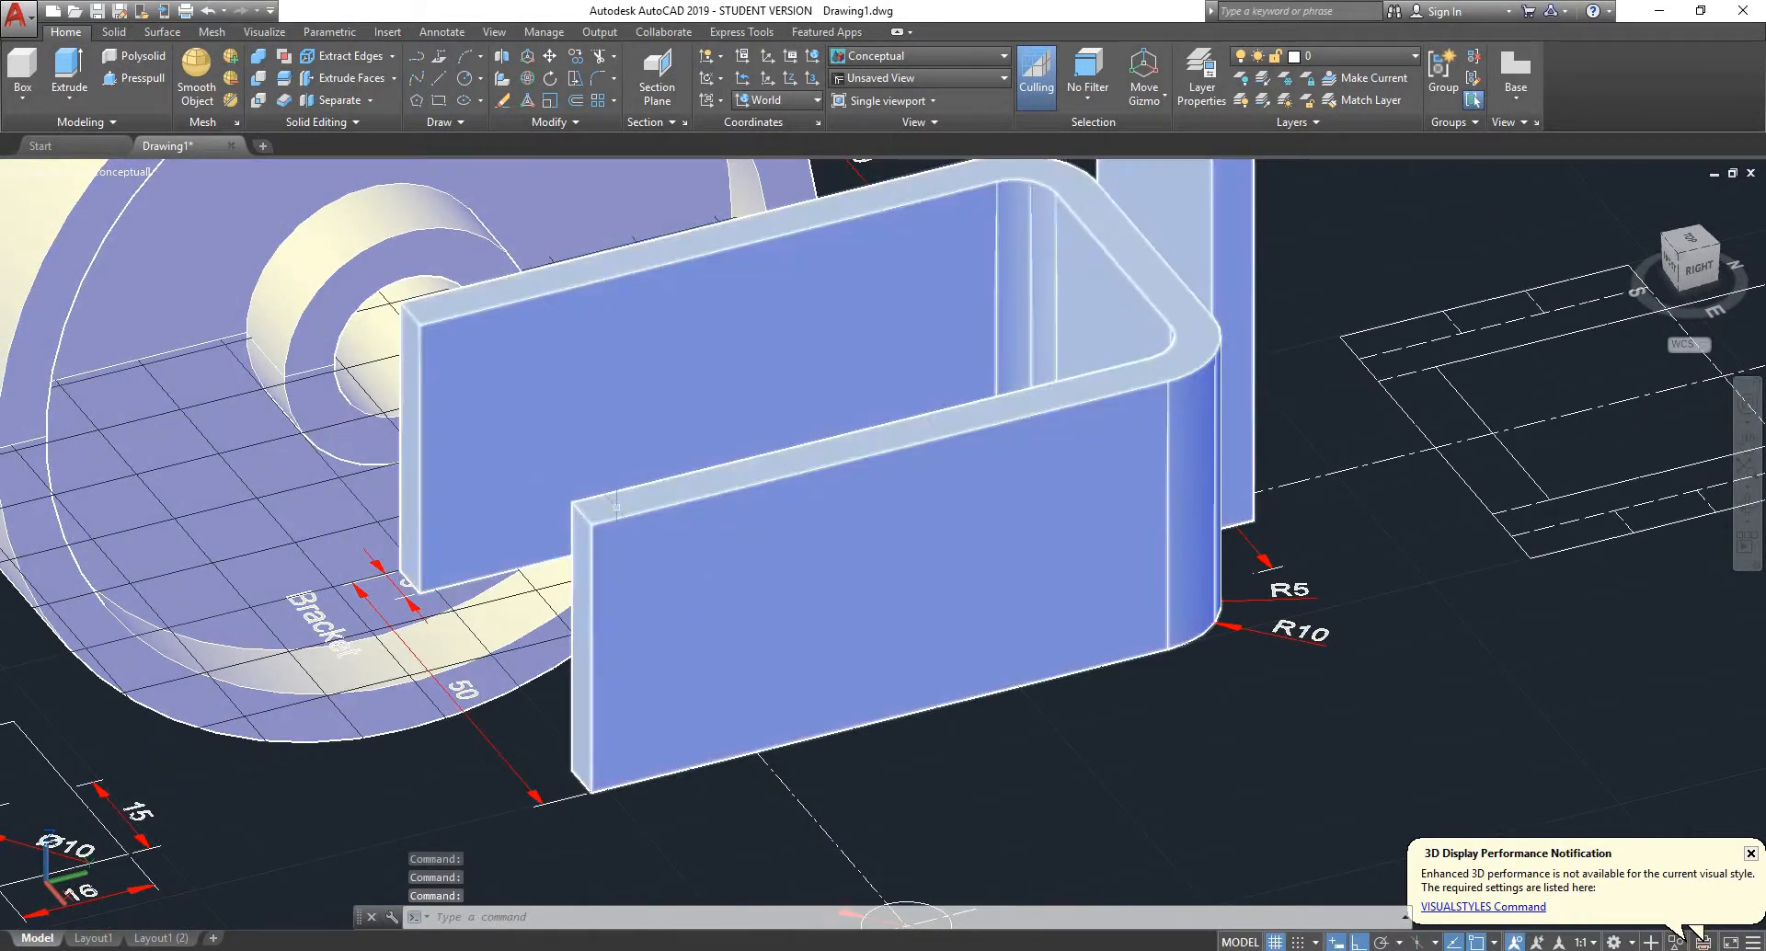
scroll(517, 451, "down", 2)
scroll(598, 542, "up", 2)
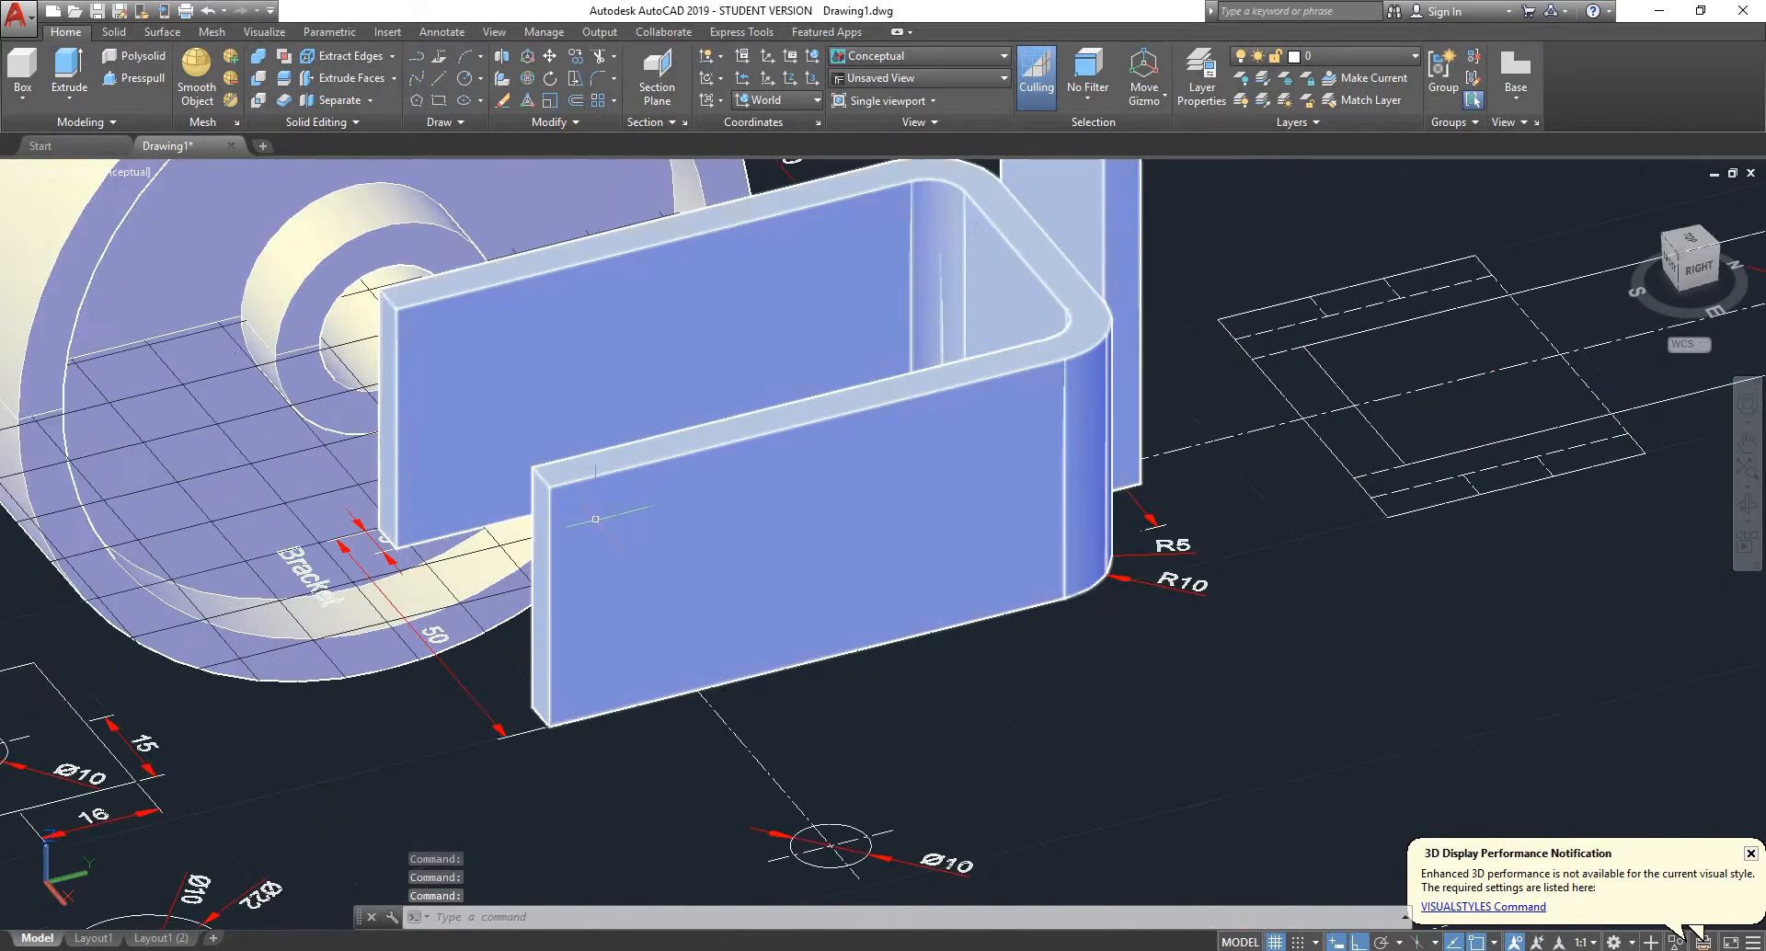
scroll(546, 447, "down", 2)
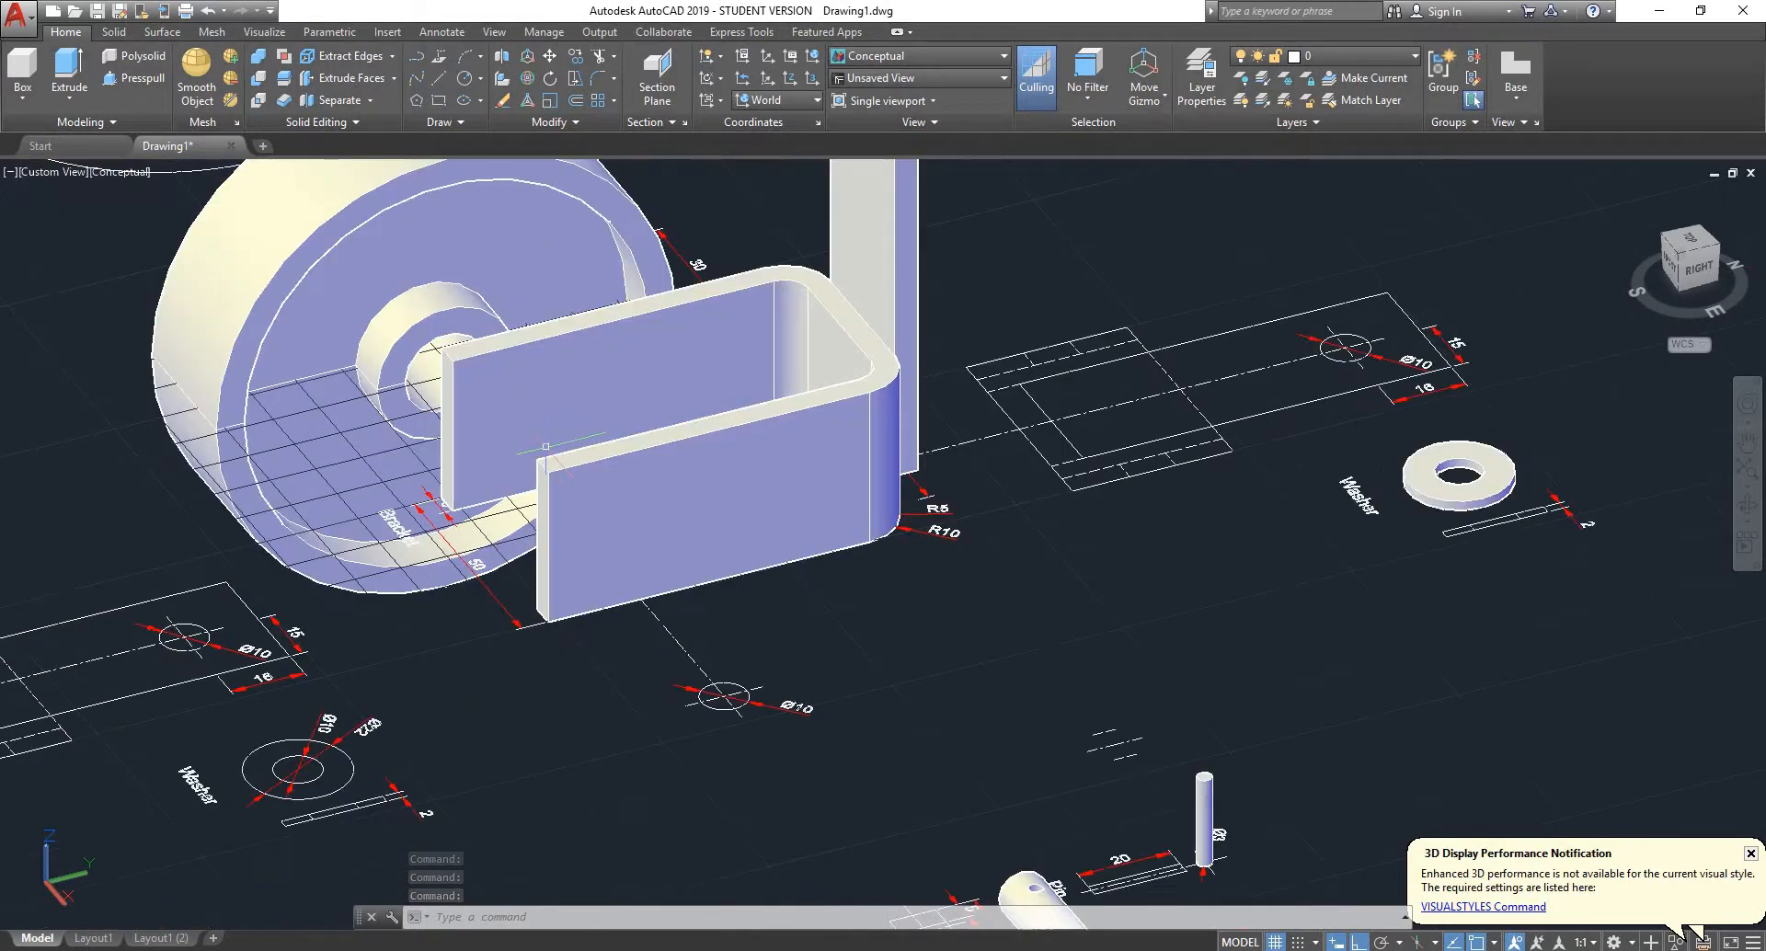
scroll(462, 287, "up", 2)
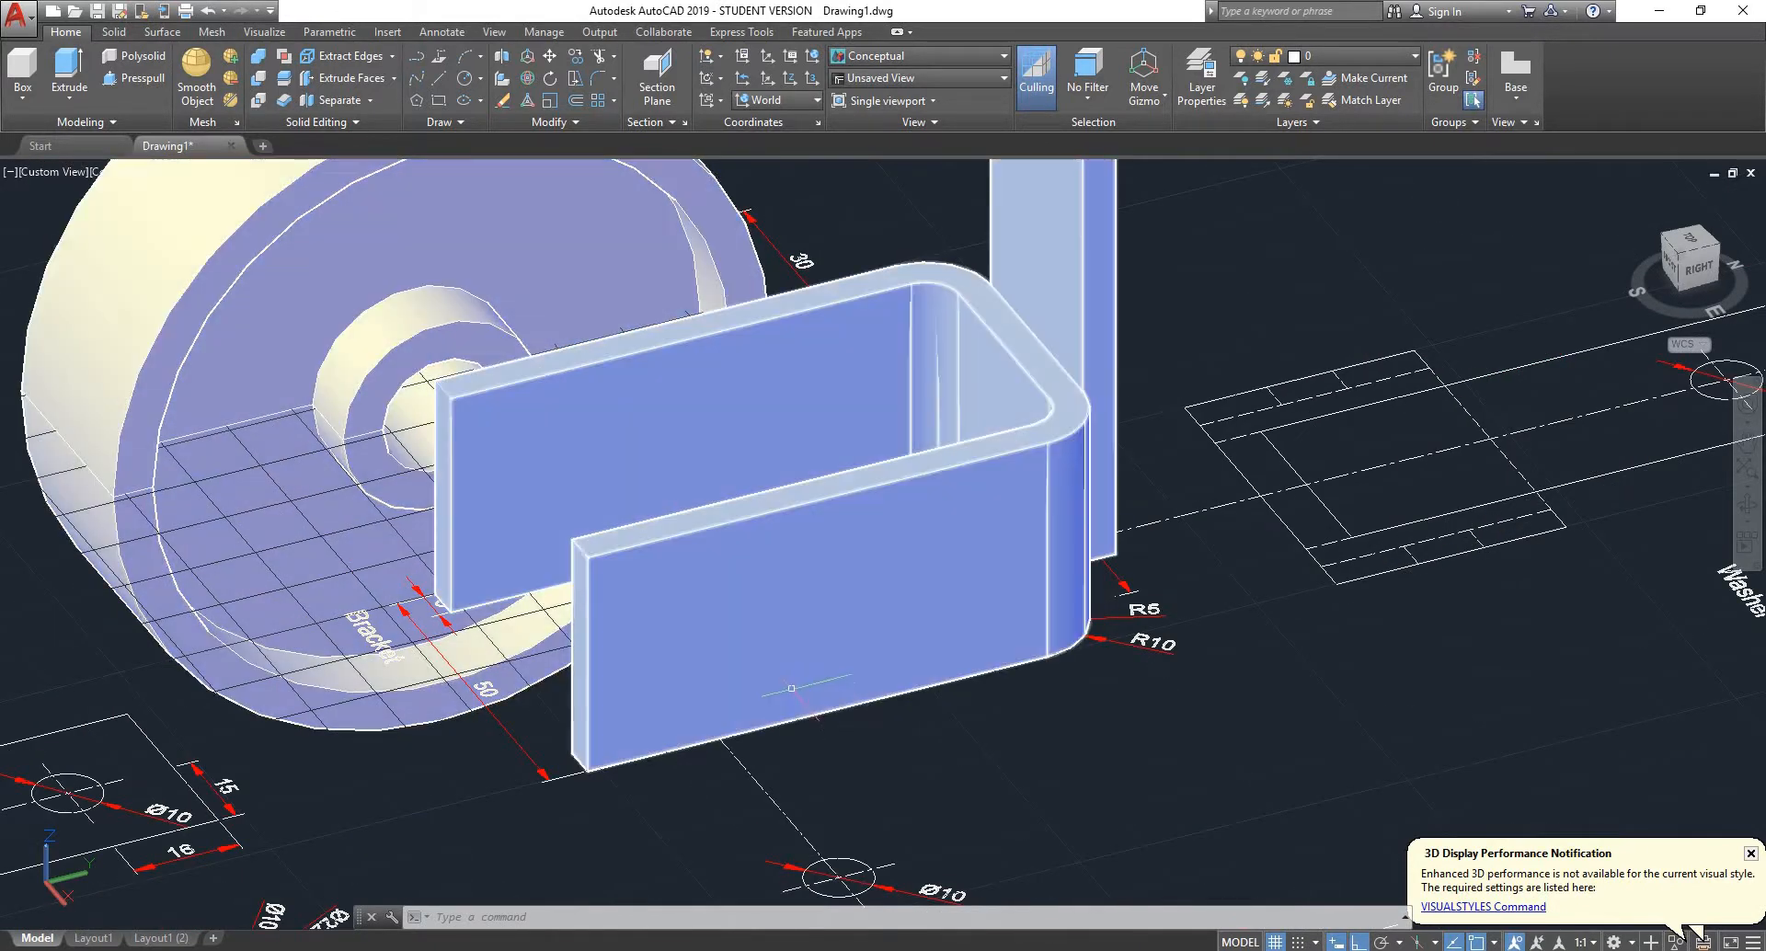
scroll(799, 703, "down", 2)
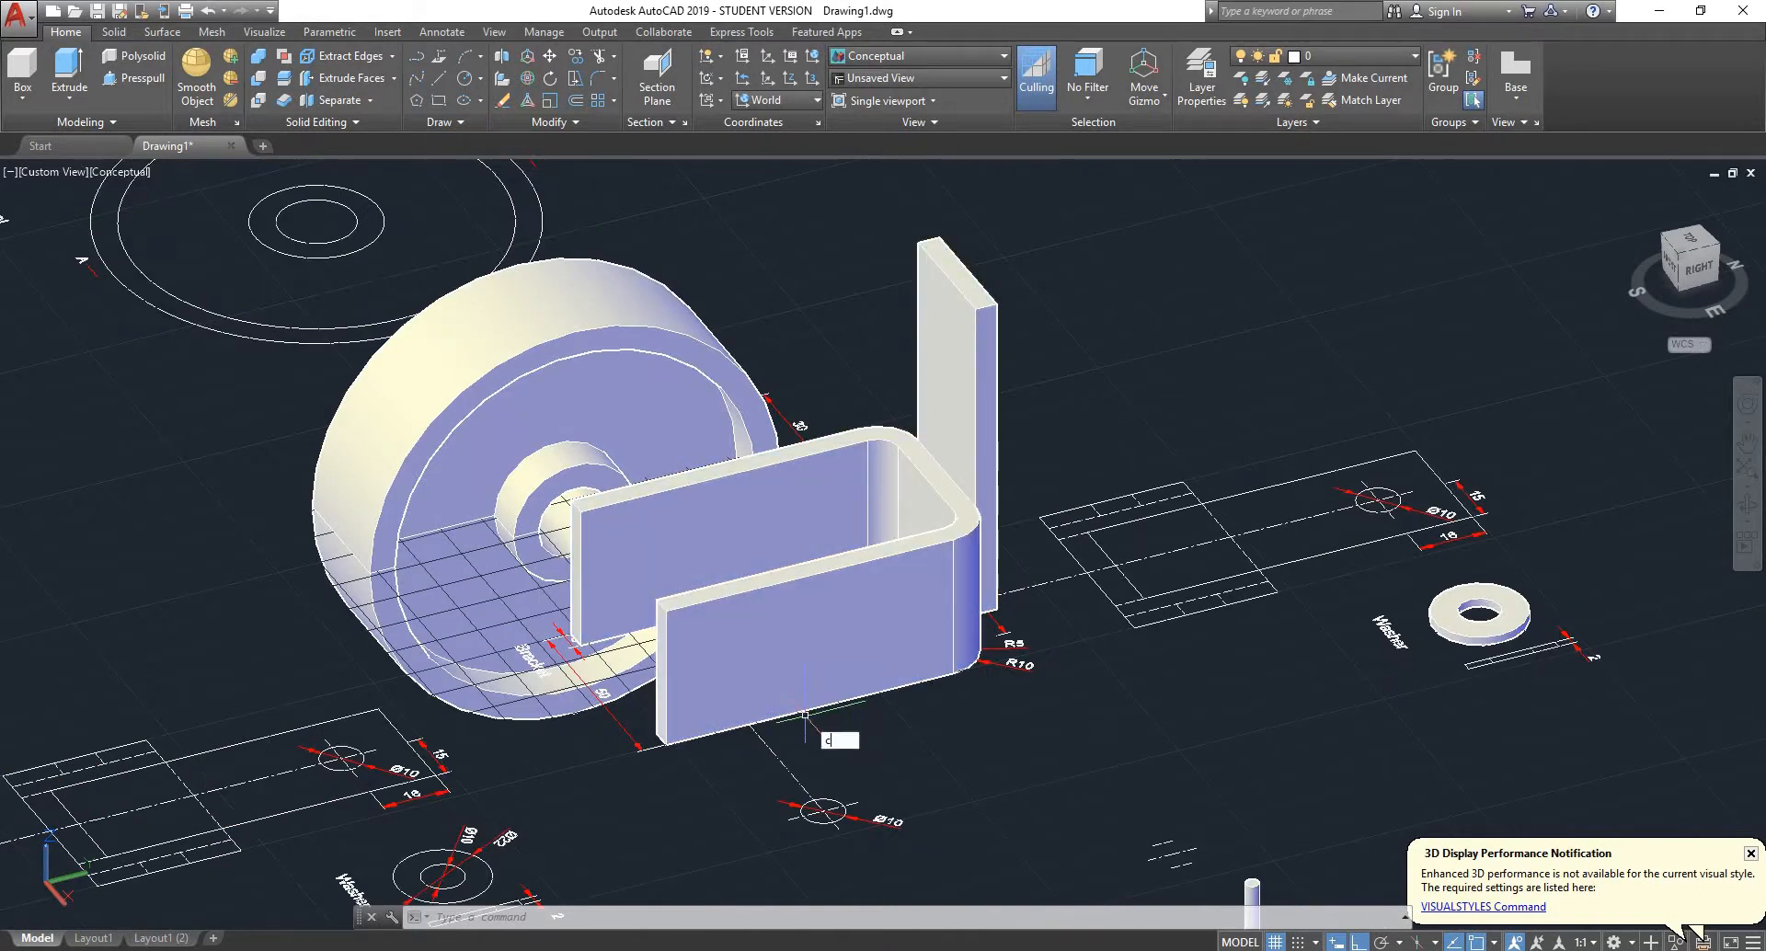
- Draw a circle of radius 5 on the near leg's outer face, centred 20 in from the midpoint of its free end edge
key("Return")
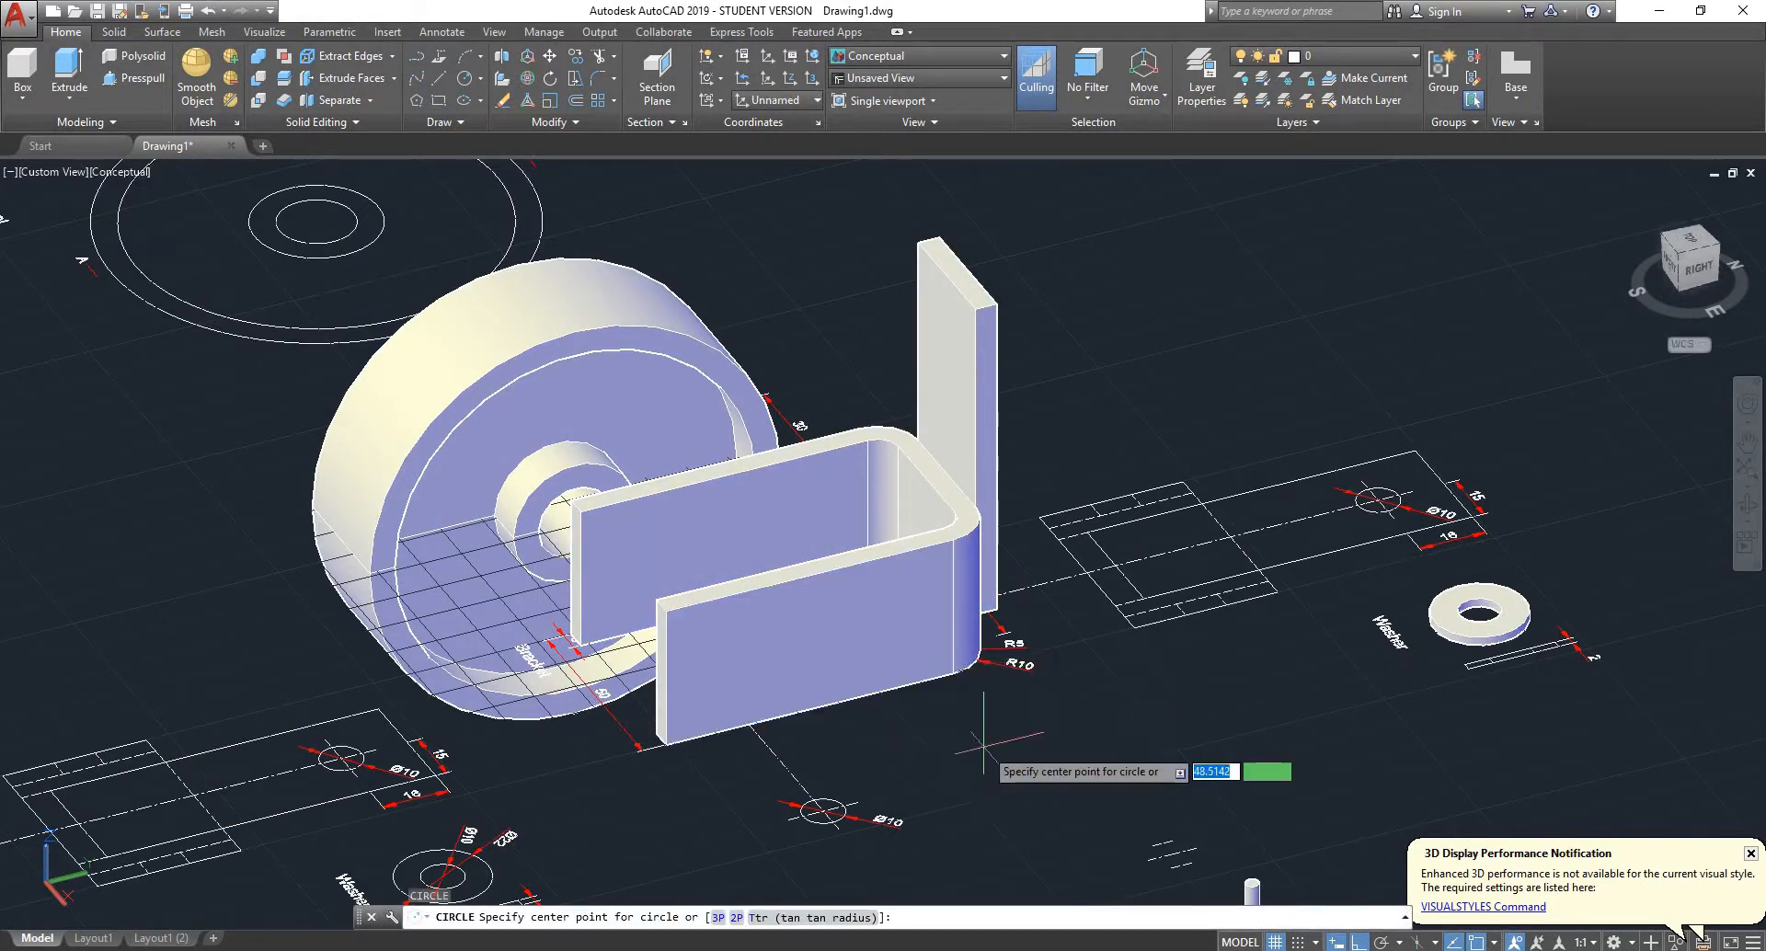
middle_click_drag(1001, 716, 1231, 848, "shift")
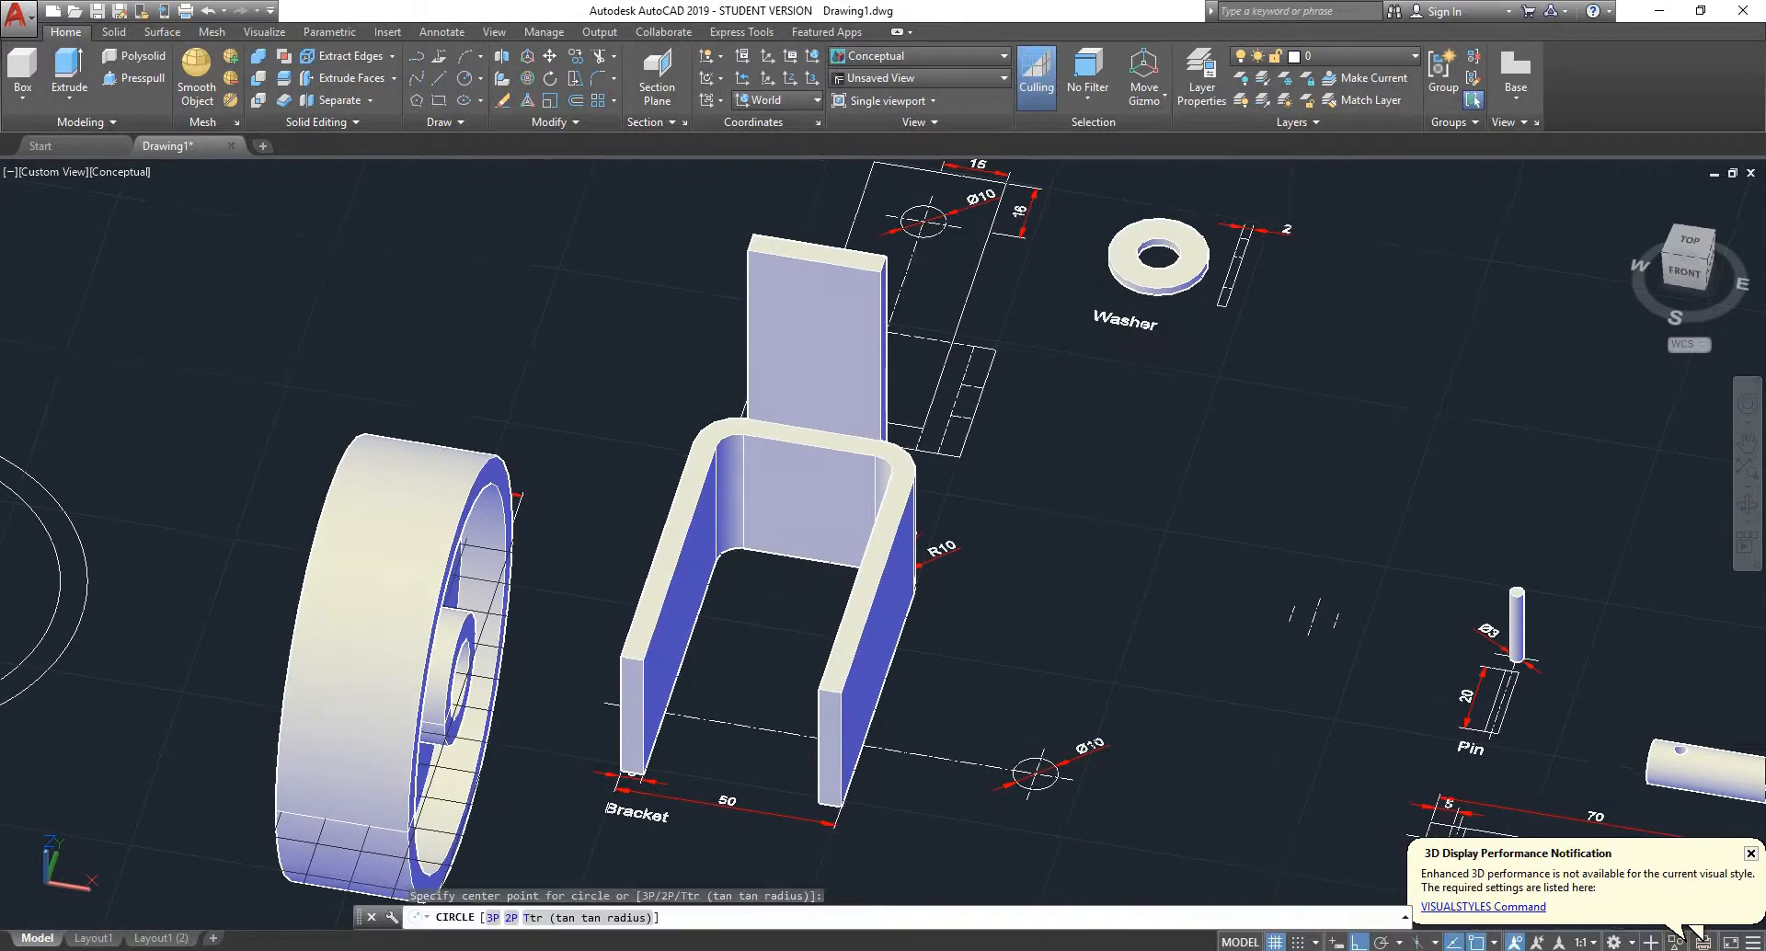
scroll(1091, 582, "down", 5)
scroll(1091, 644, "up", 2)
scroll(1087, 650, "up", 3)
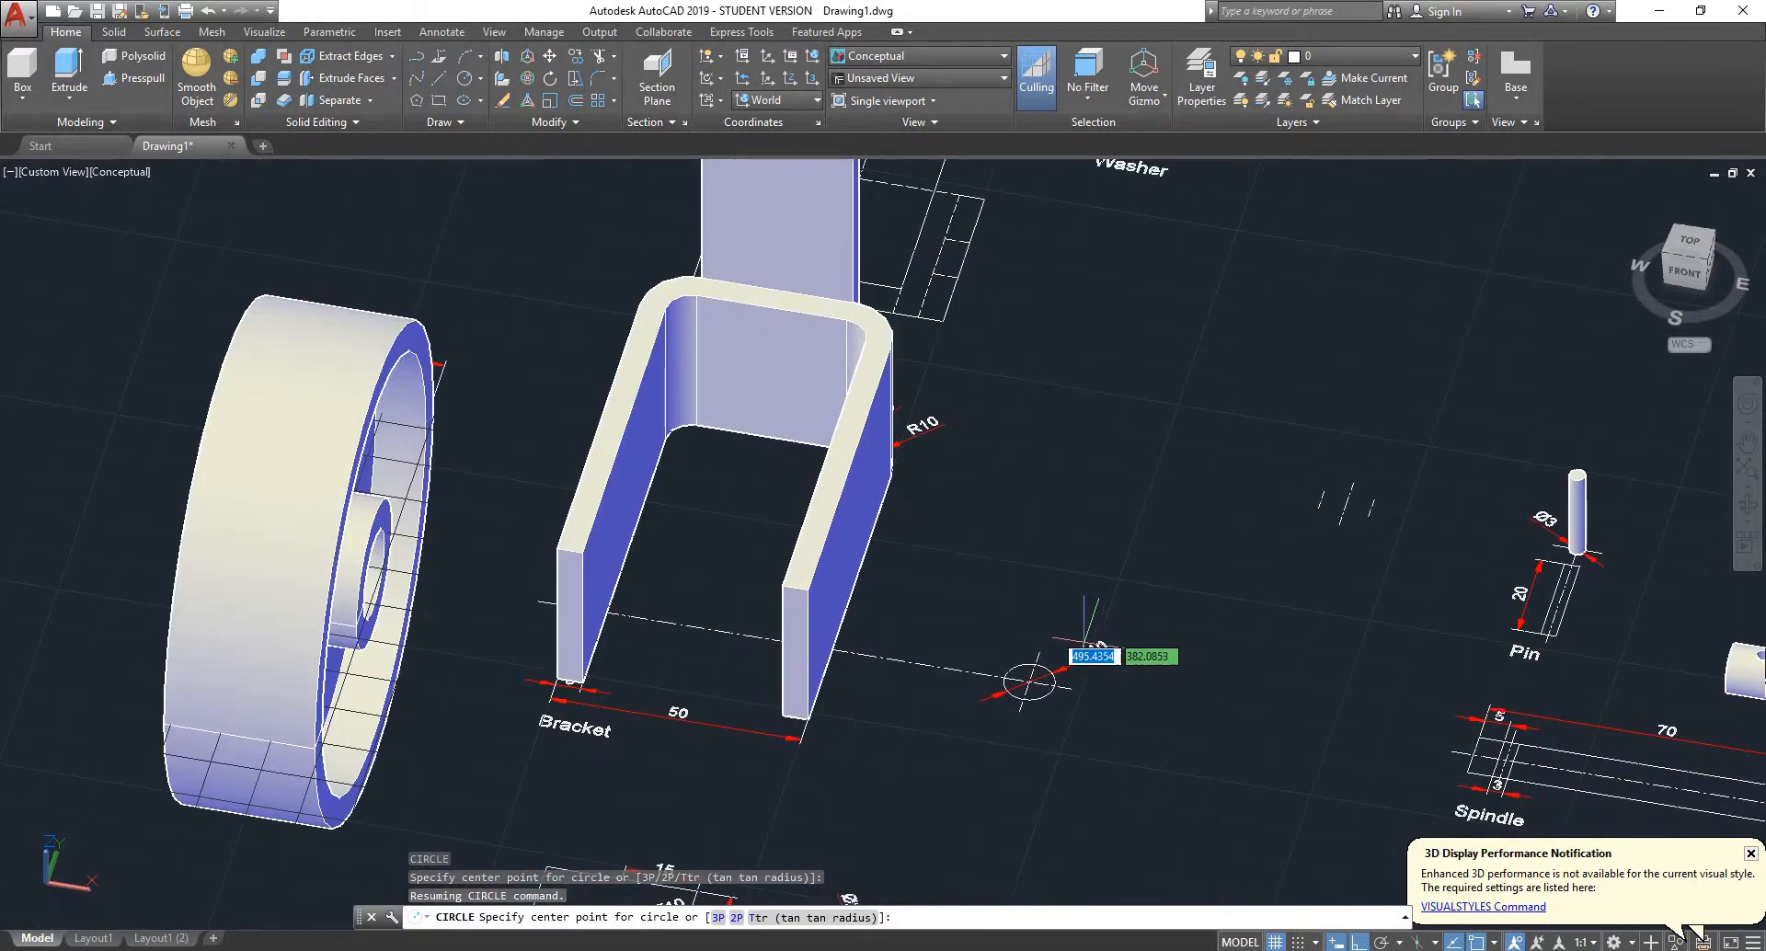
scroll(1088, 642, "down", 2)
scroll(1044, 598, "down", 5)
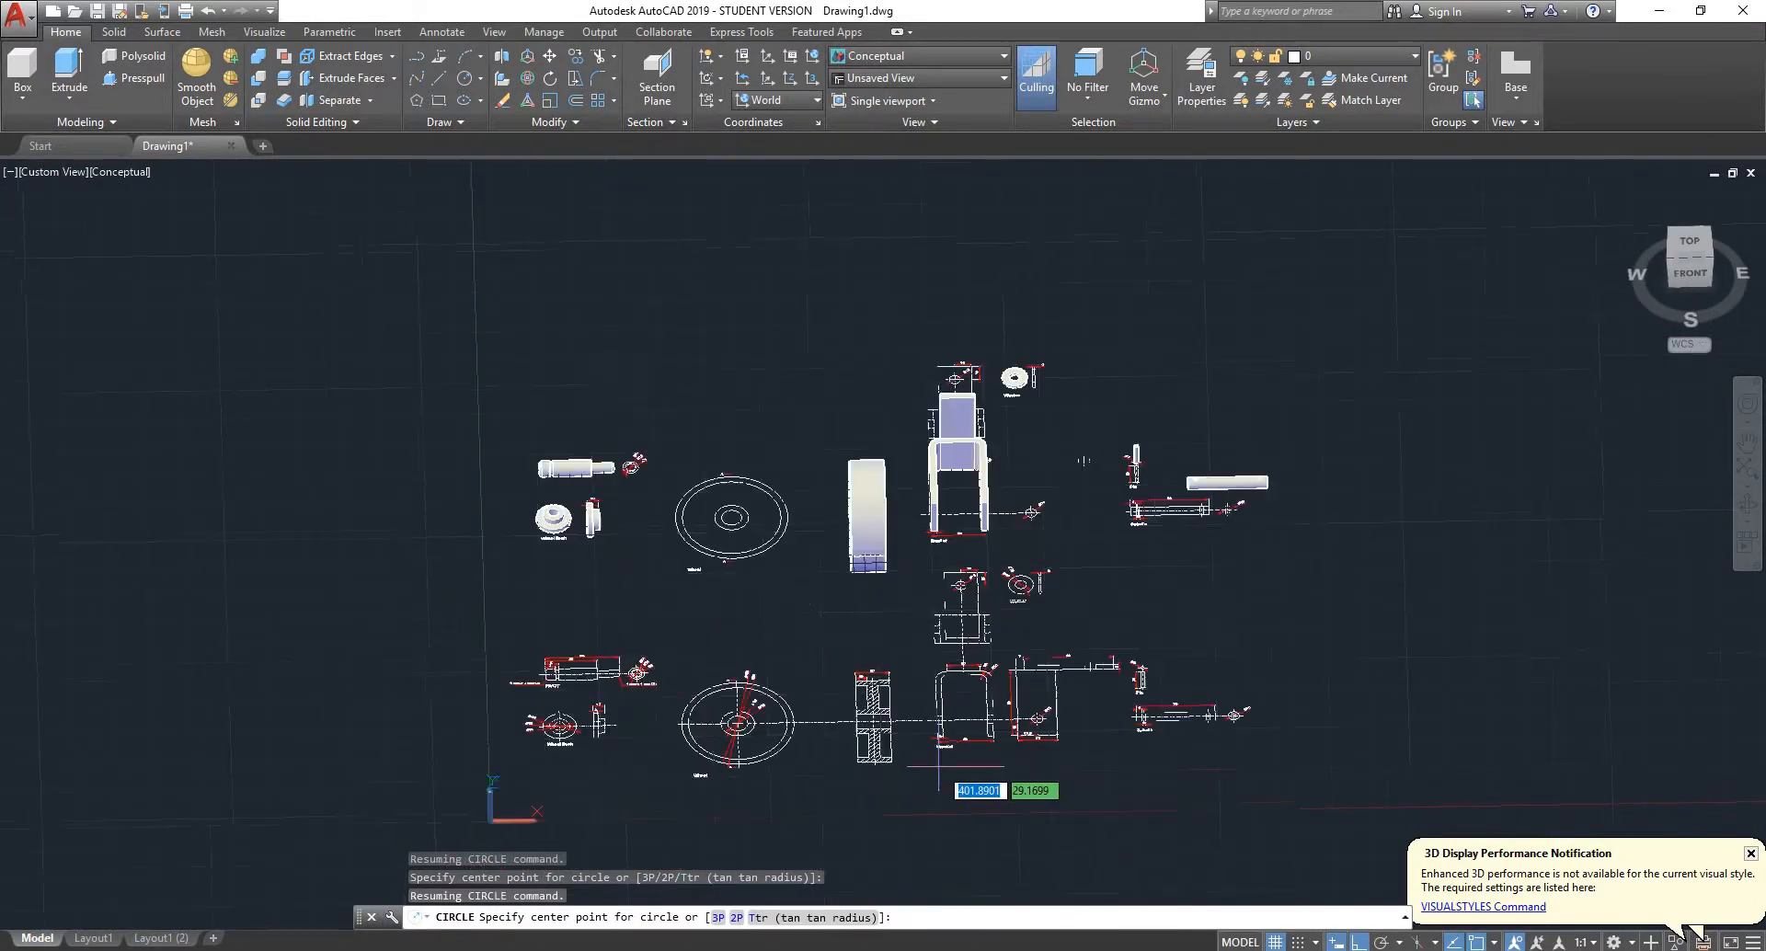
scroll(938, 766, "up", 5)
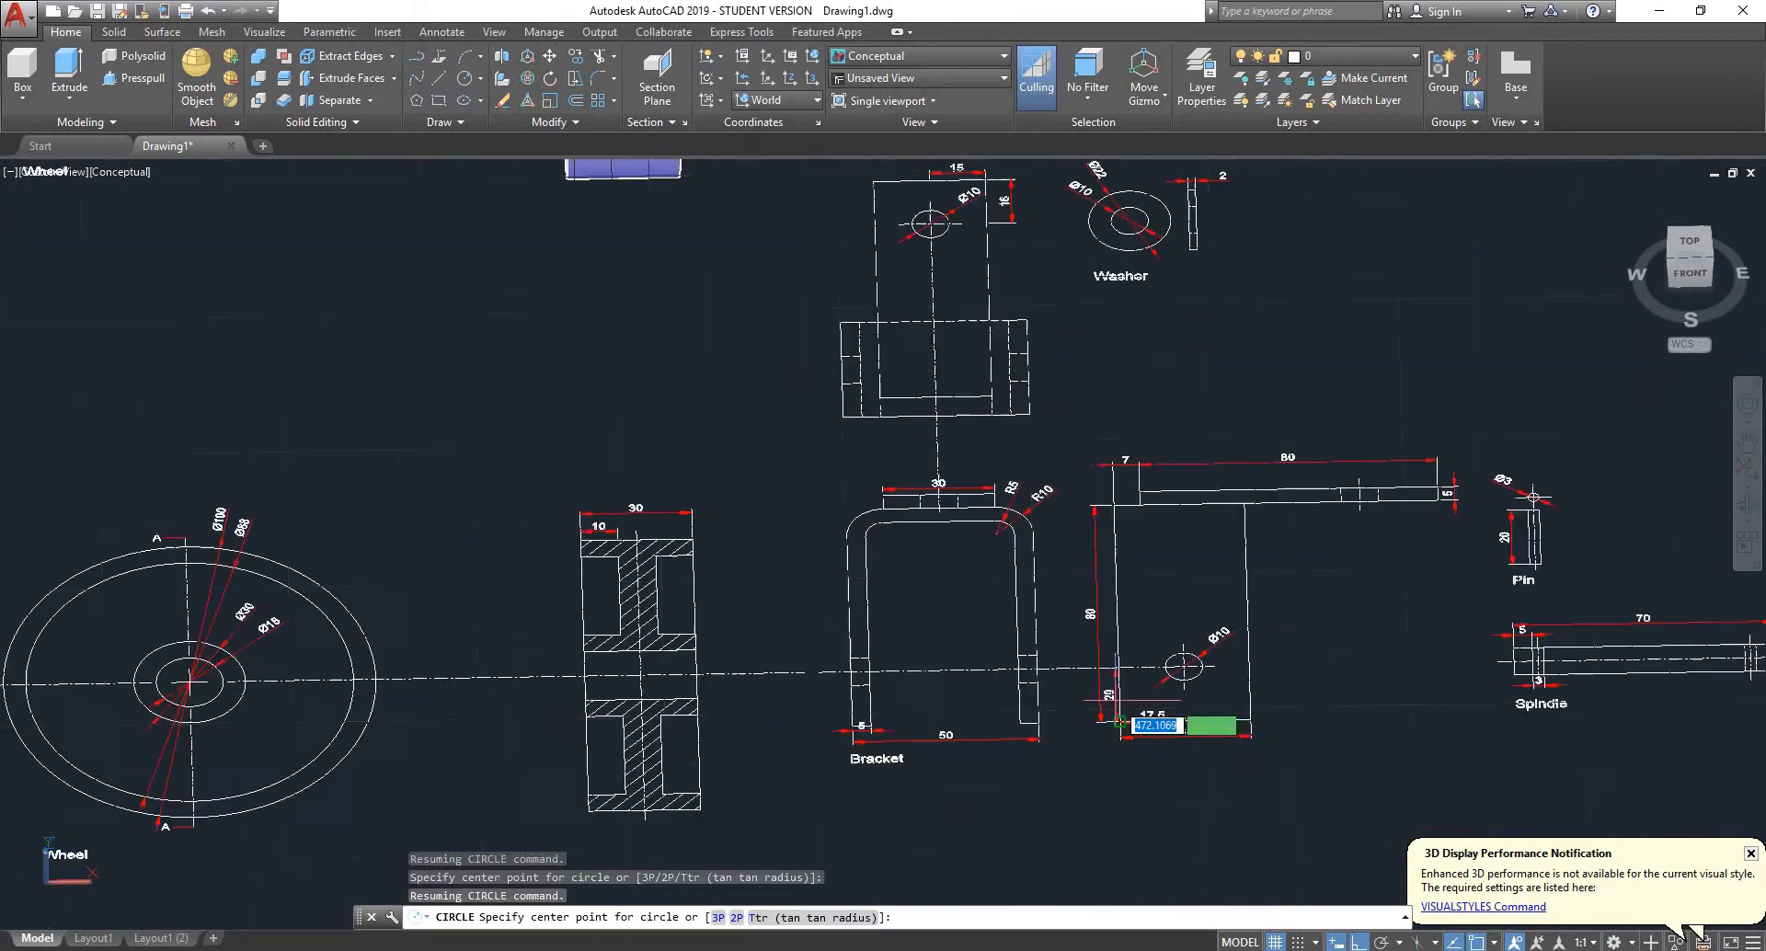
scroll(1120, 724, "down", 5)
mouse_move(1141, 373)
middle_mouse_down("shift")
mouse_move(1104, 405)
mouse_move(957, 325)
mouse_move(1201, 481)
middle_mouse_up("shift")
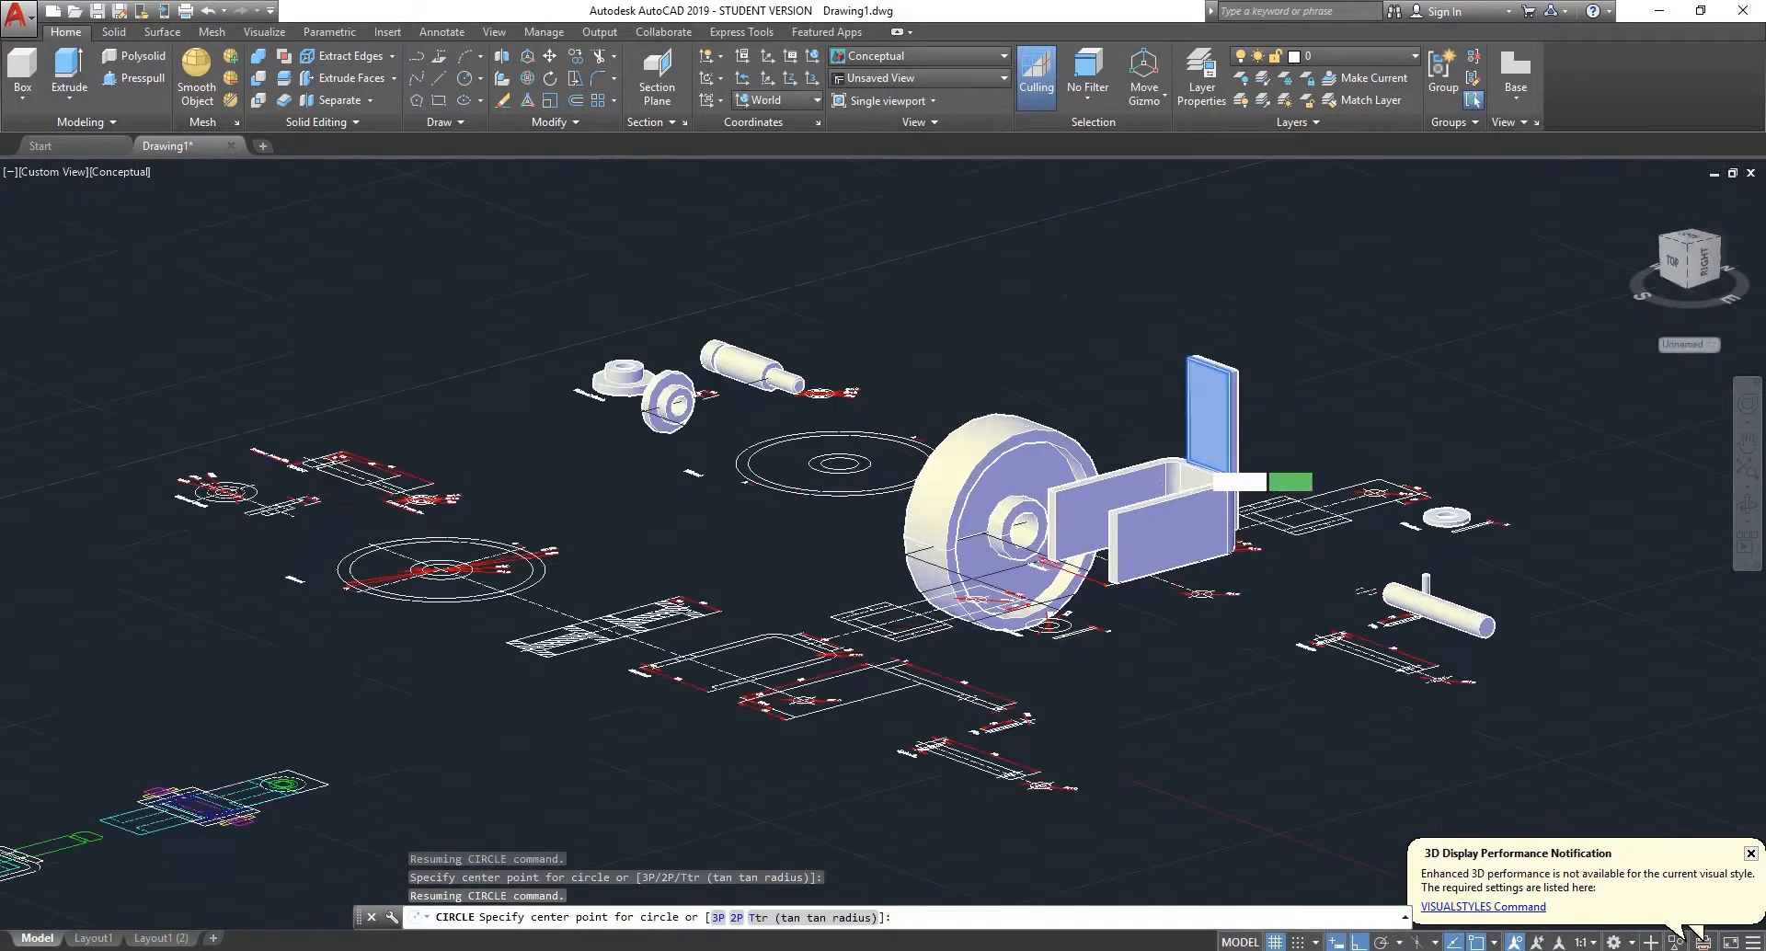
scroll(1207, 449, "up", 6)
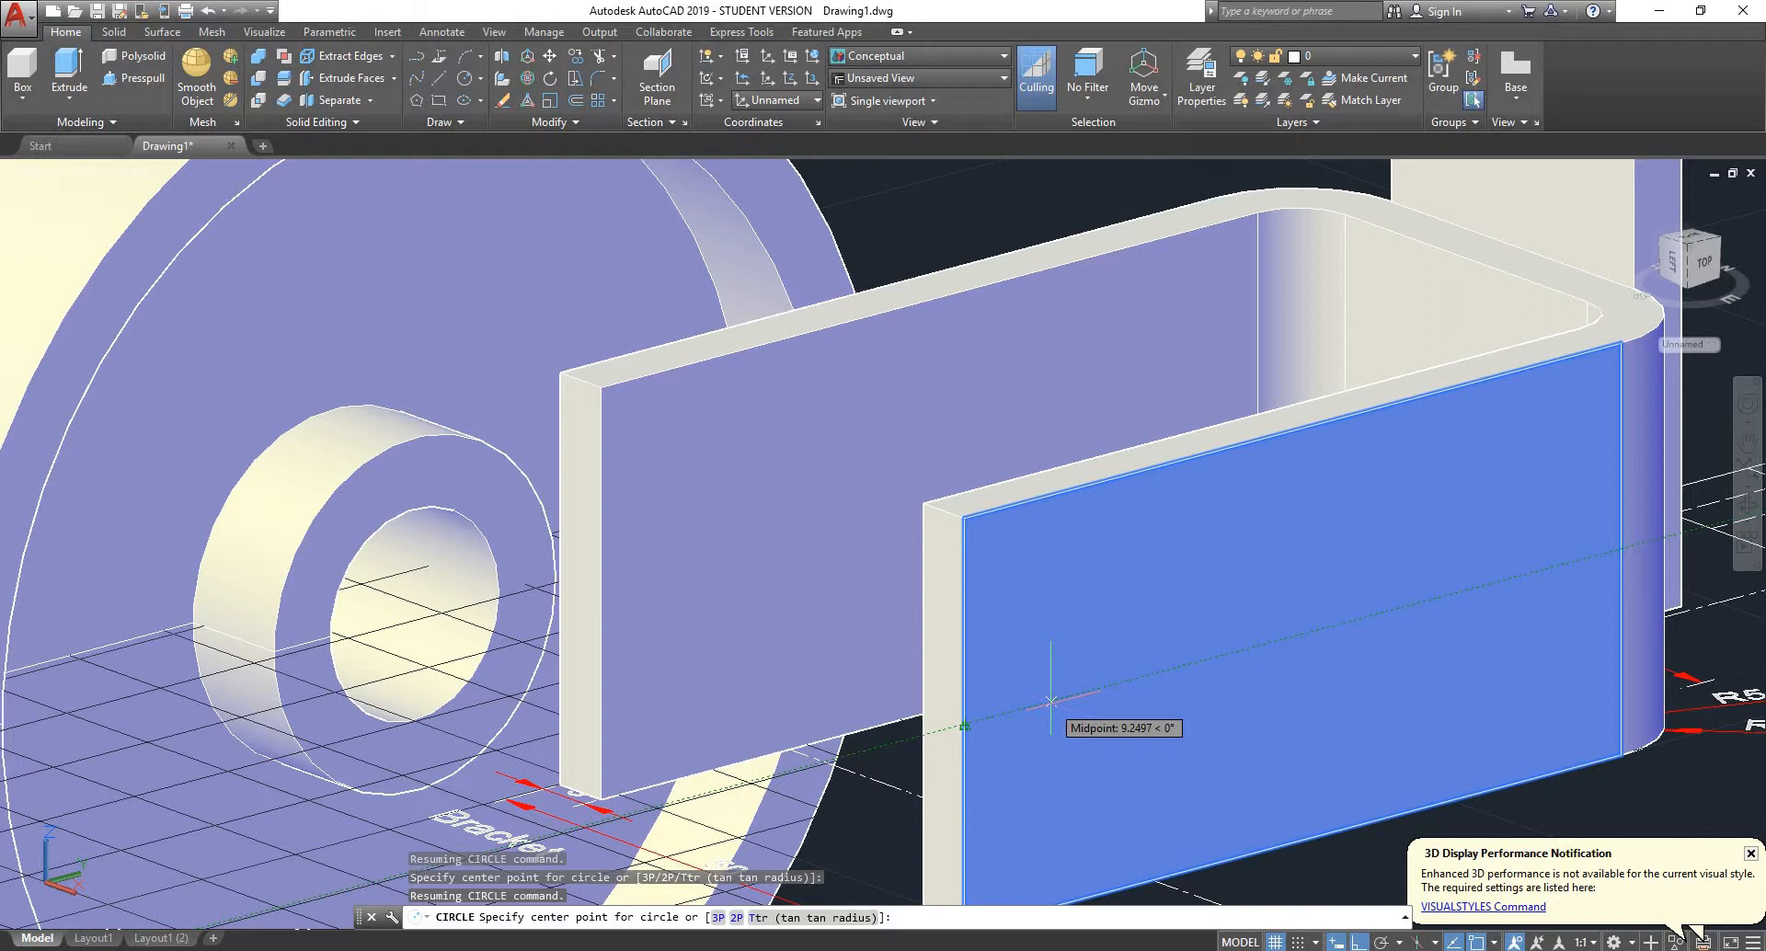
key("Return")
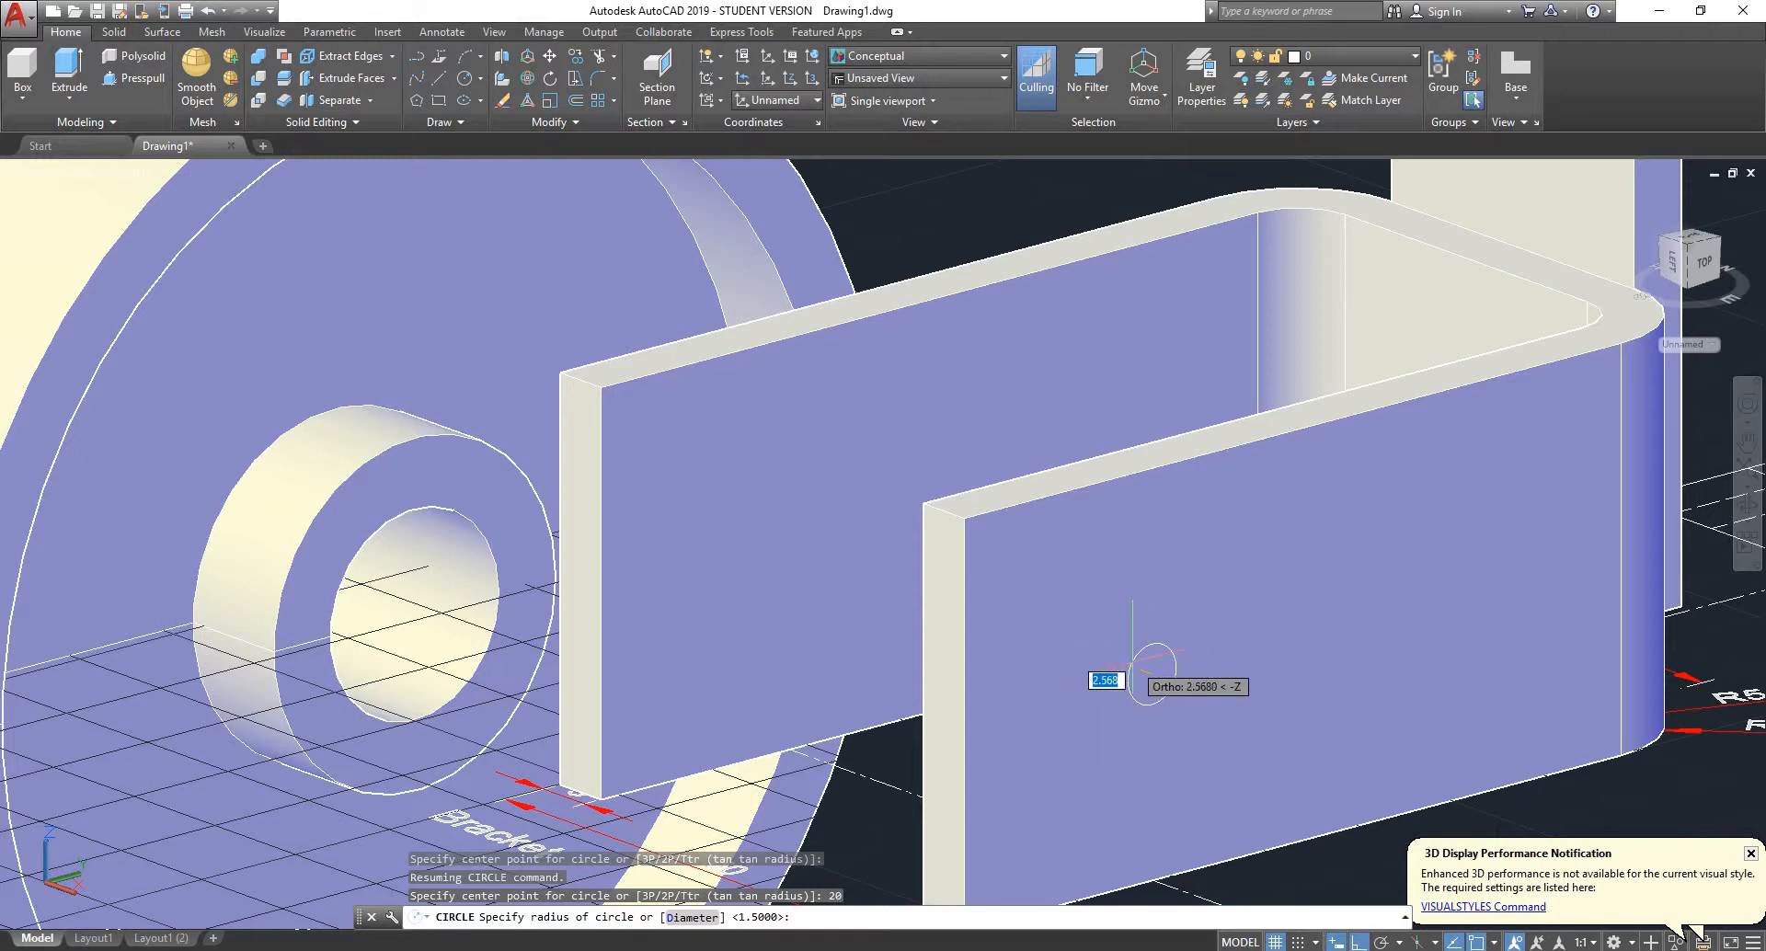
scroll(1132, 660, "down", 2)
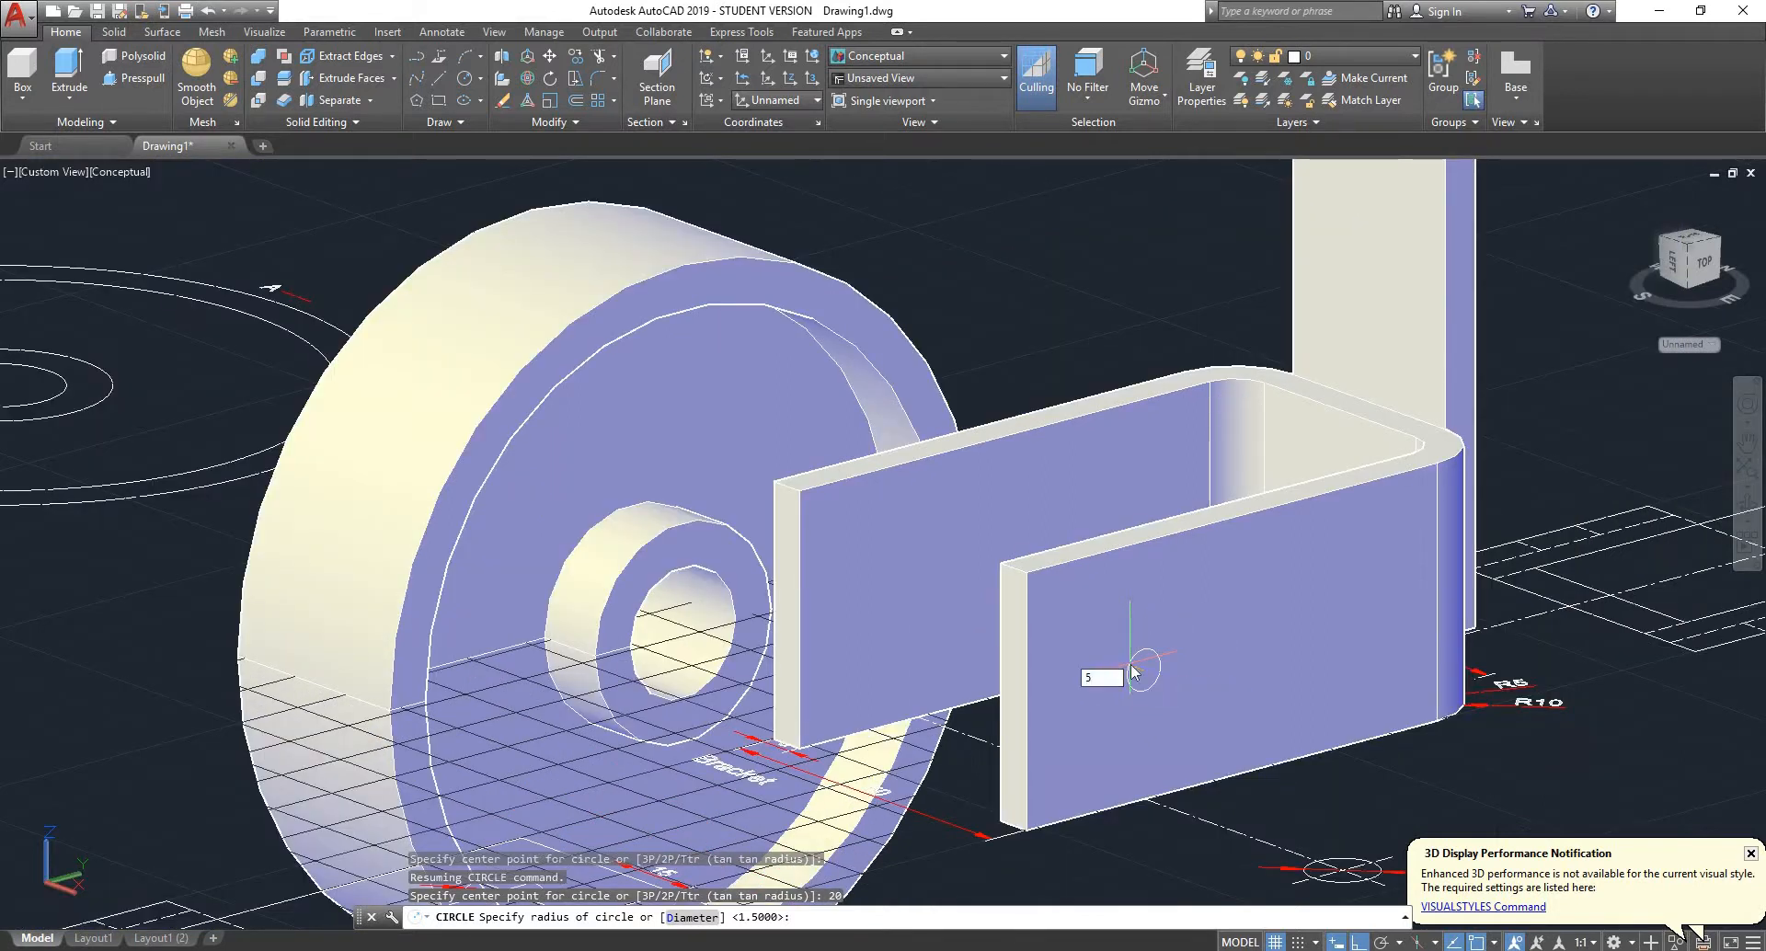
type("5")
key("Return")
- Examine the bracket and its 2D views from several directions, ending at the back of the upright plate
scroll(1073, 633, "down", 5)
scroll(1156, 615, "up", 4)
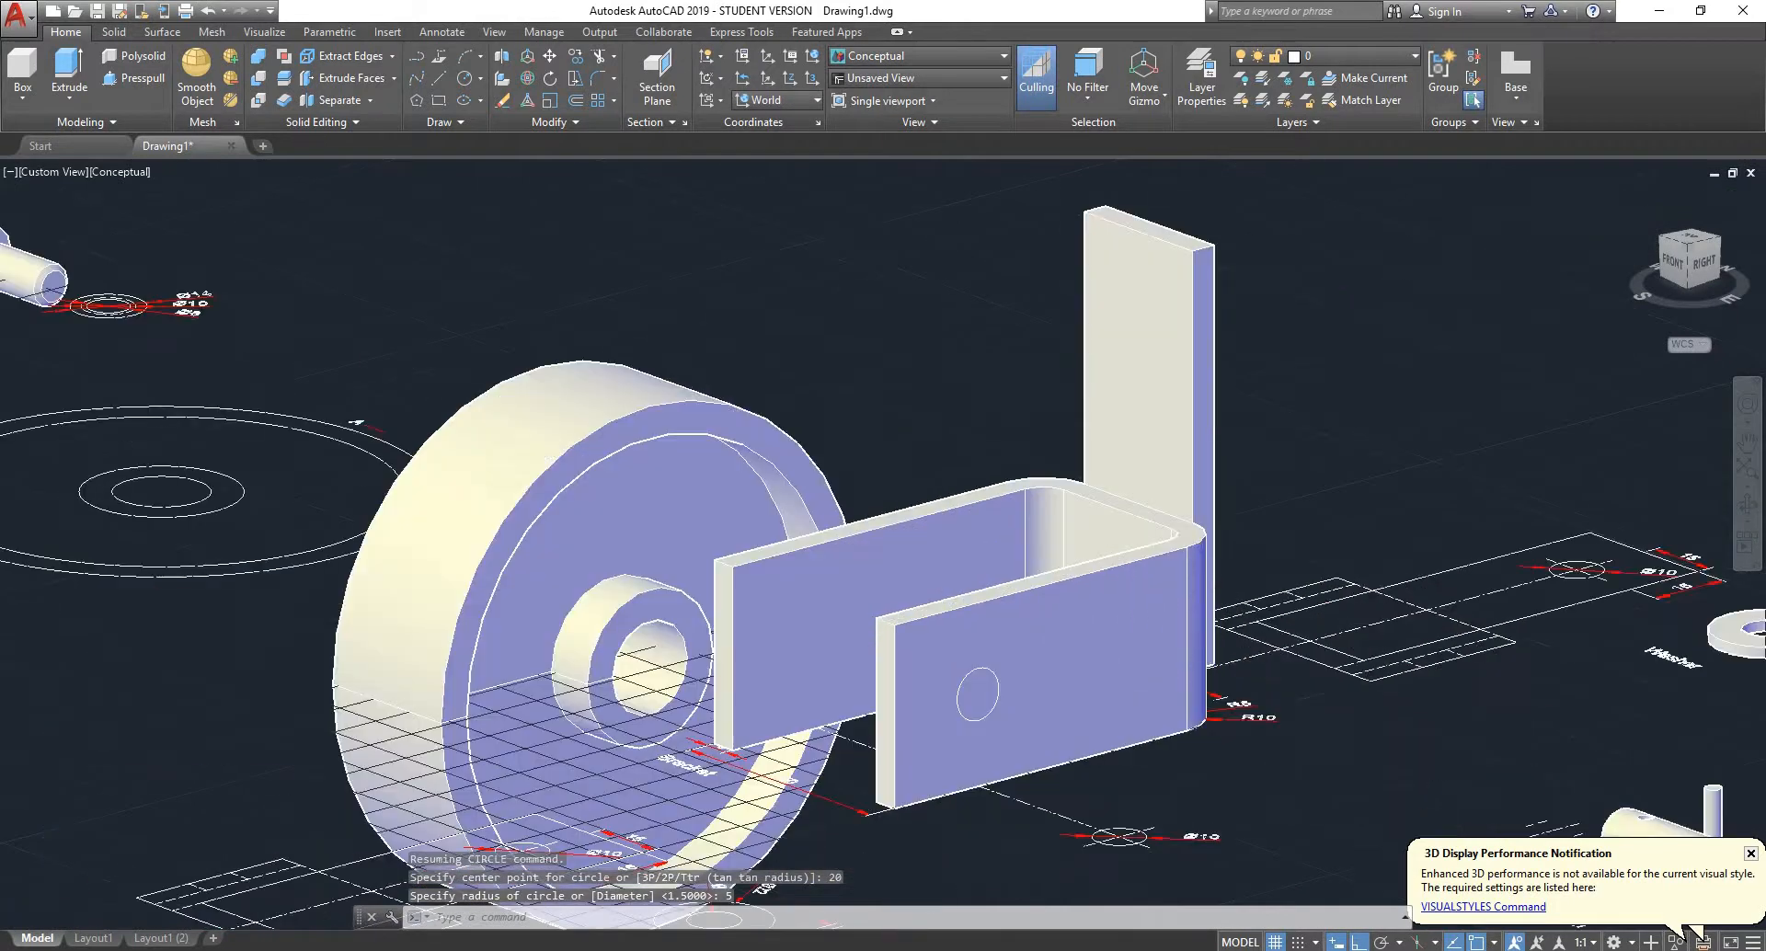
scroll(989, 680, "up", 2)
scroll(1000, 674, "down", 5)
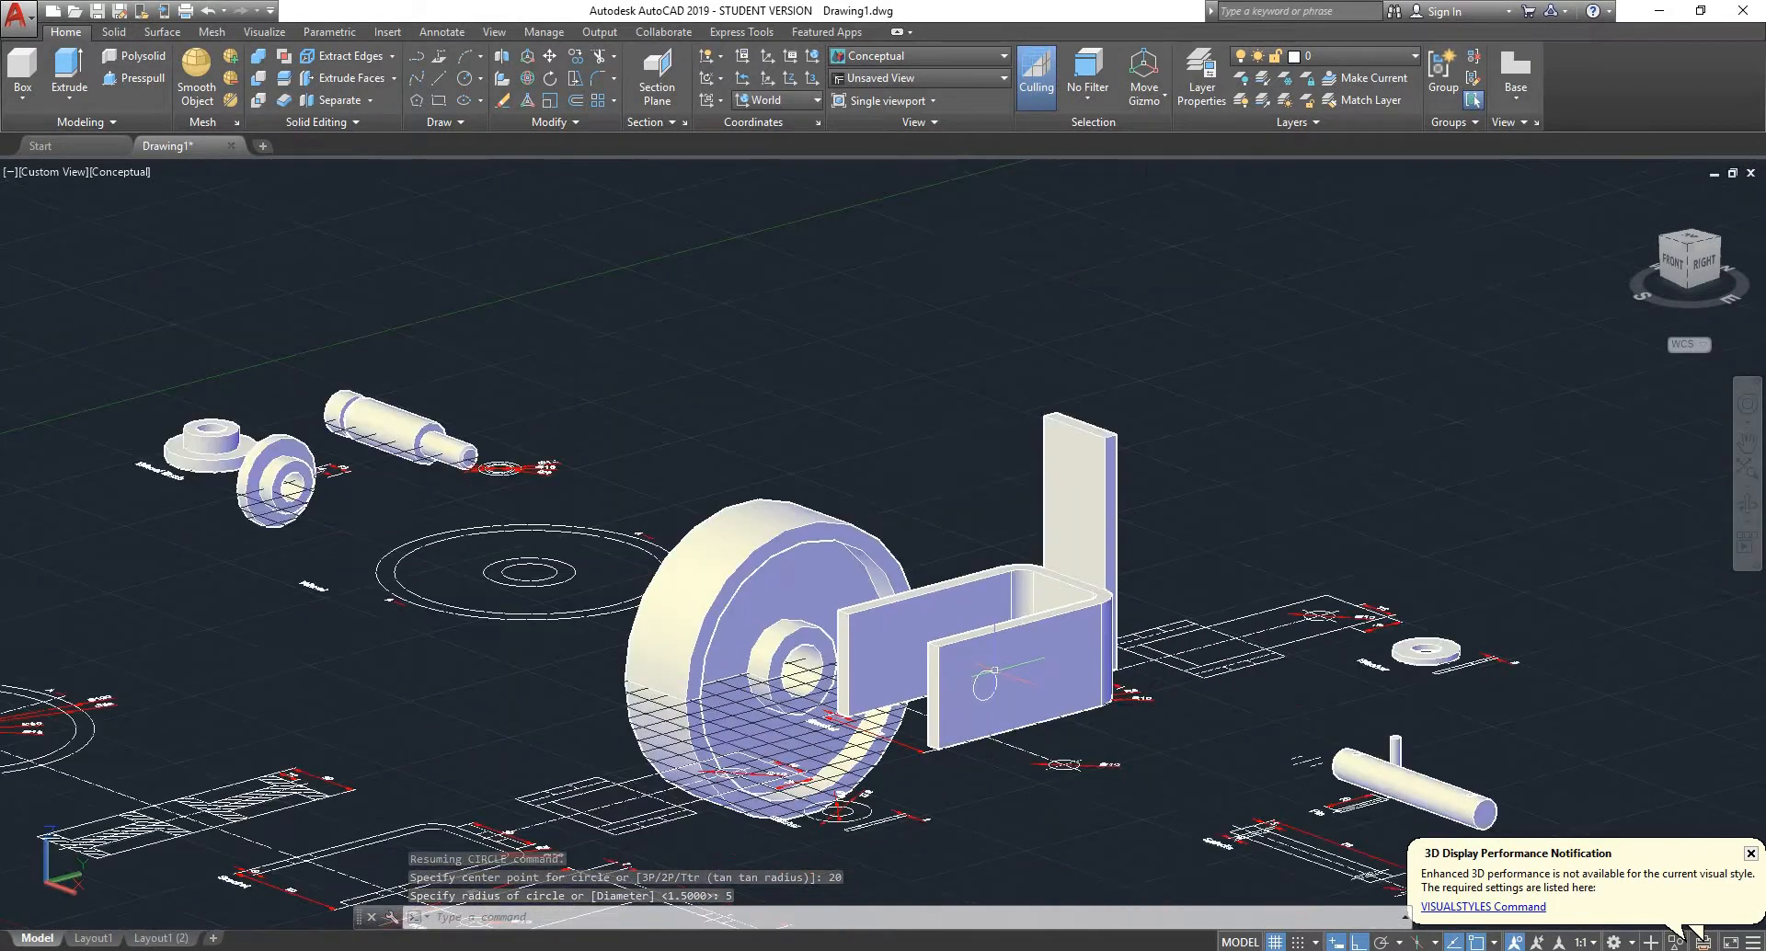
middle_click_drag(1119, 609, 1316, 443, "shift")
middle_click_drag(1247, 359, 1370, 488, "shift")
scroll(1190, 464, "down", 5)
scroll(1166, 398, "up", 6)
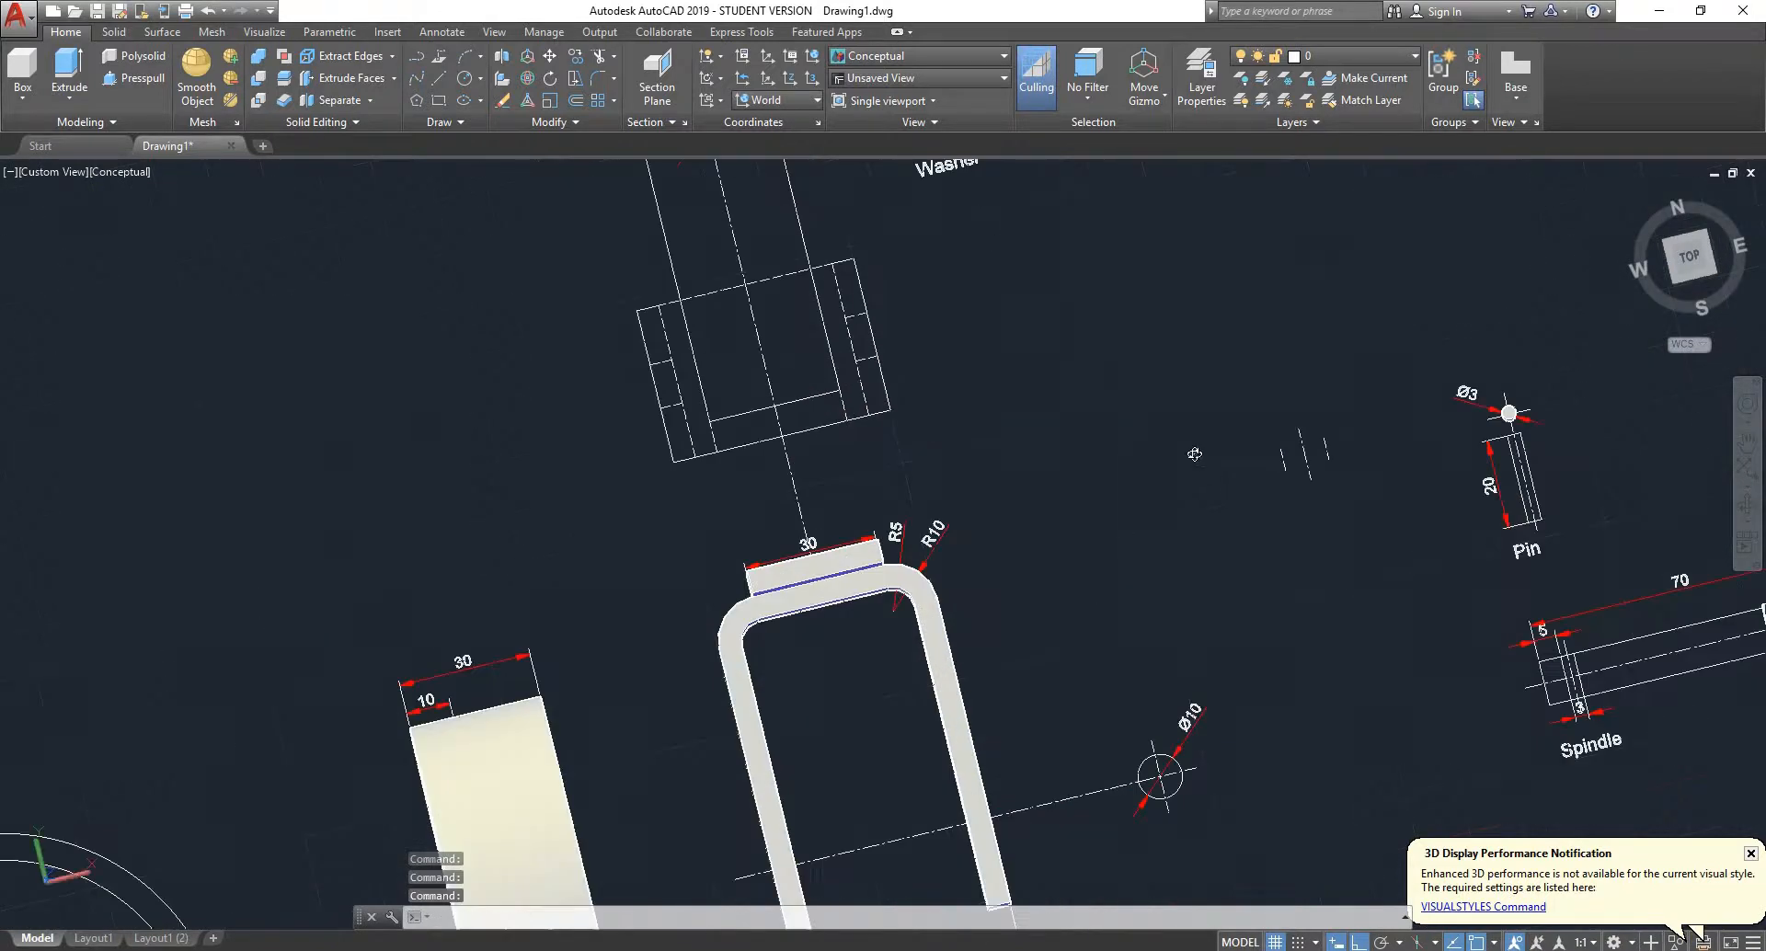
middle_click_drag(1169, 501, 1299, 408, "shift")
middle_click_drag(1299, 407, 1493, 256, "shift")
- Draw a circle of radius 5 on the upright plate's back face, centred 16 below the midpoint of its upper edge
scroll(1493, 257, "up", 3)
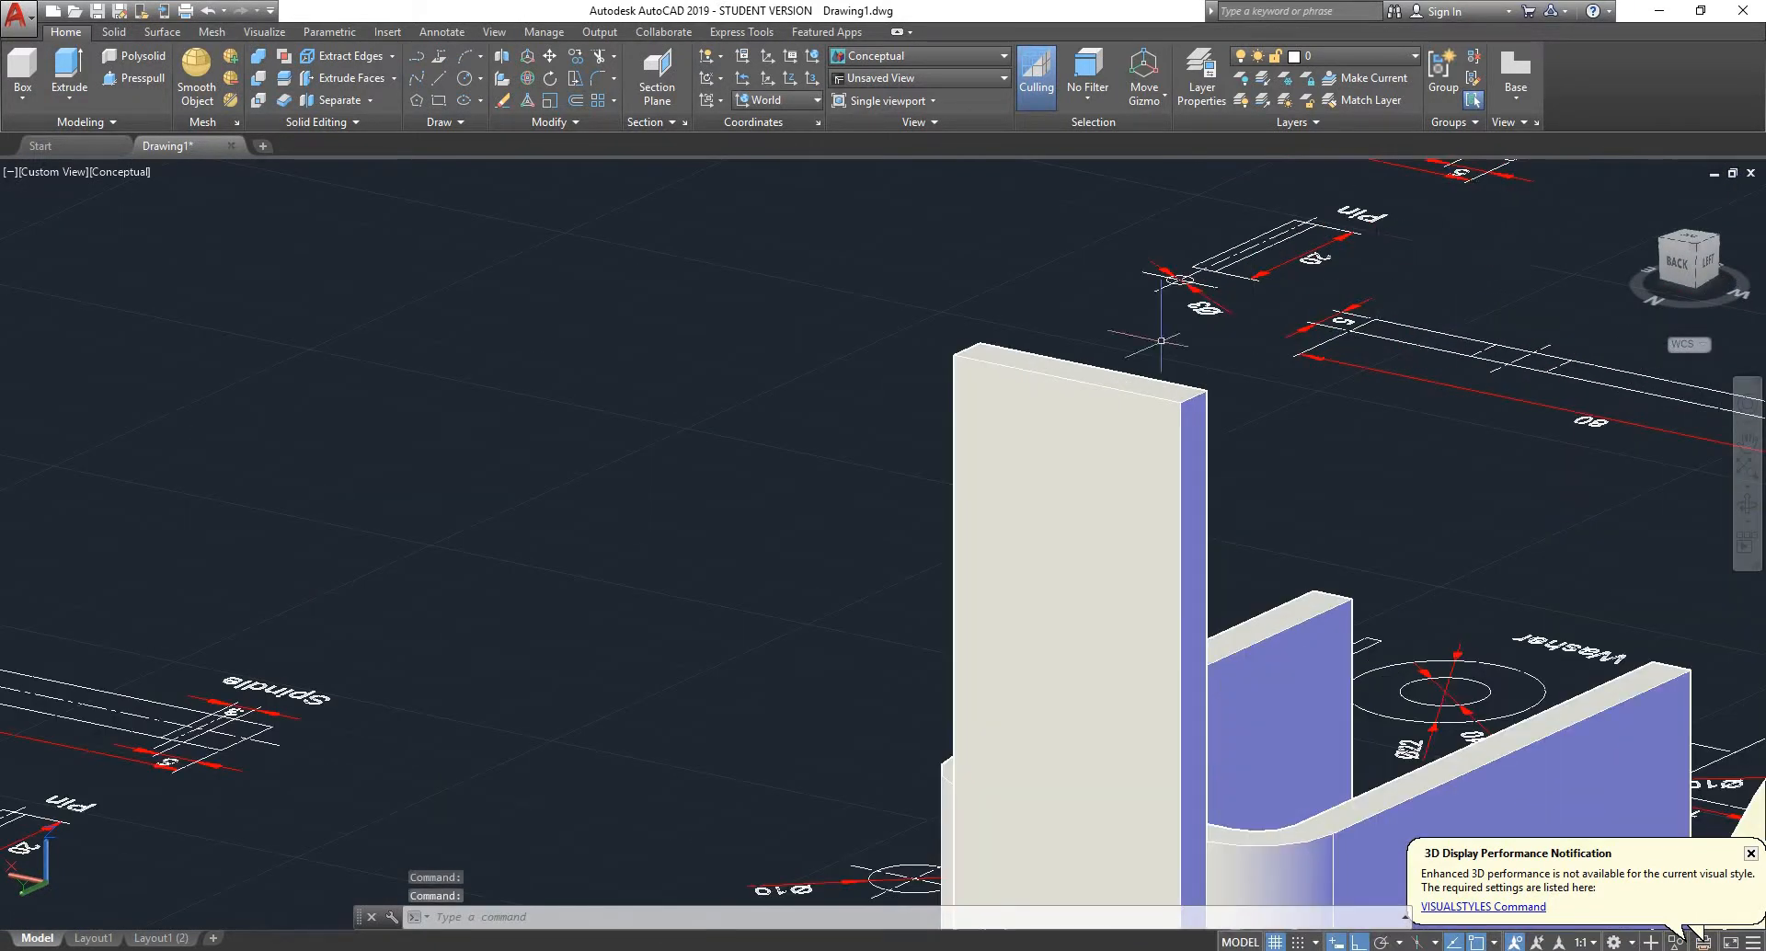
type("c")
key("Return")
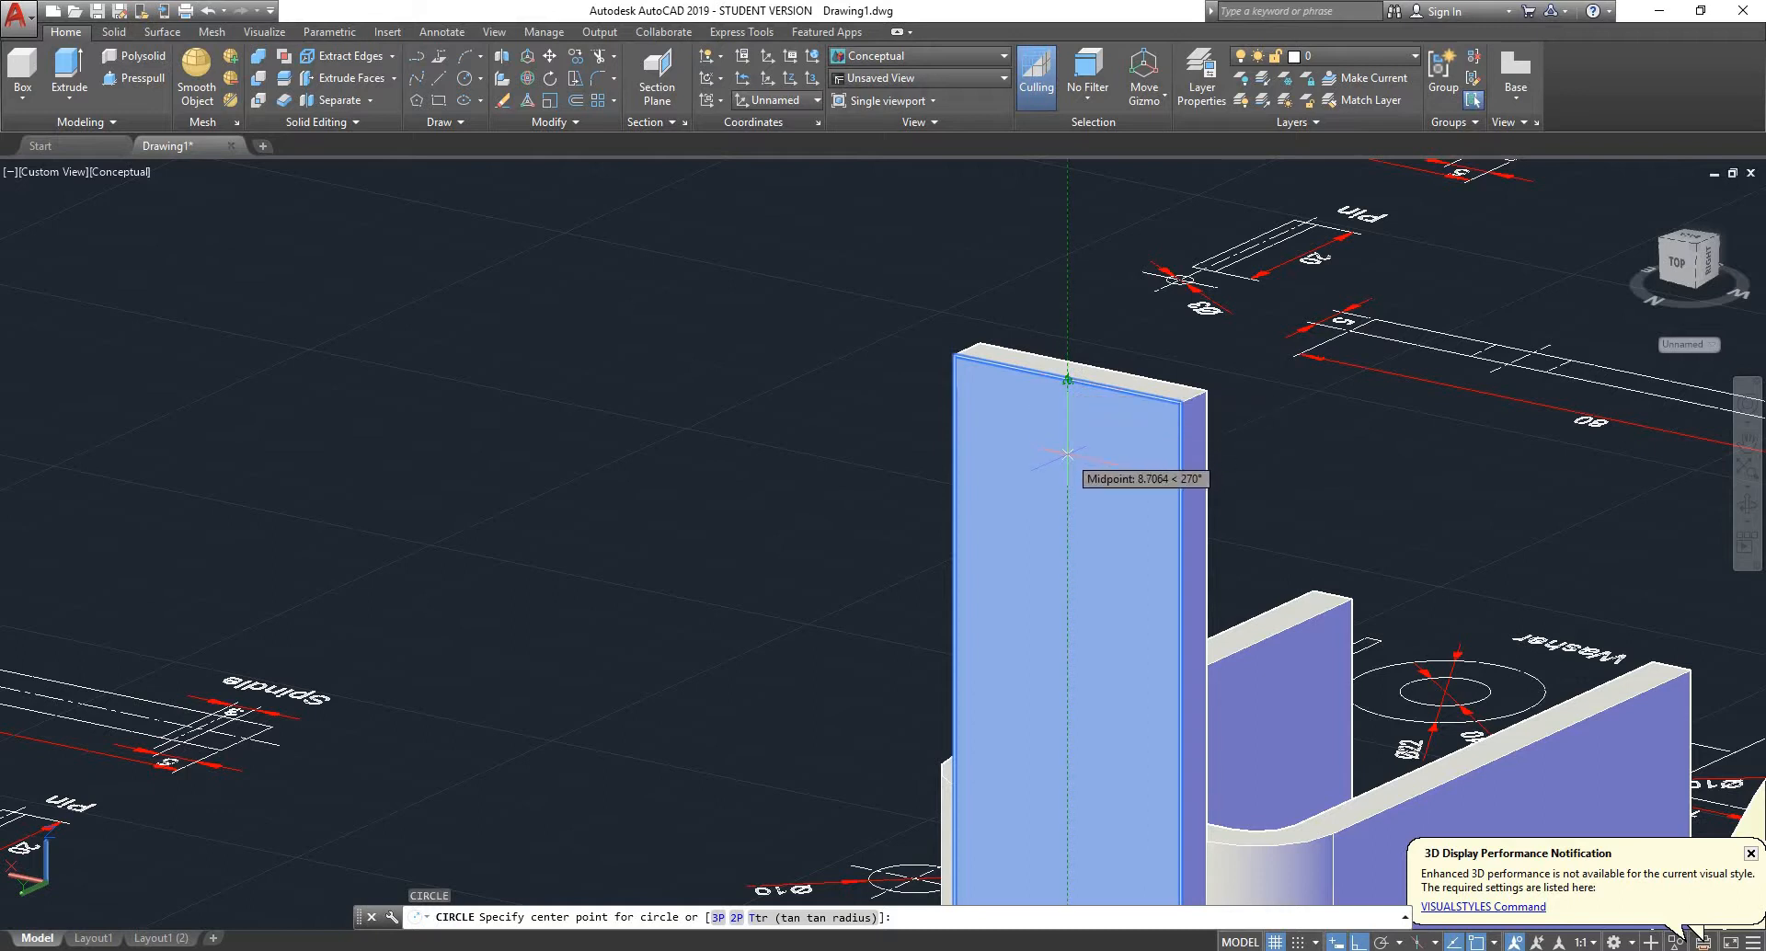
type("1")
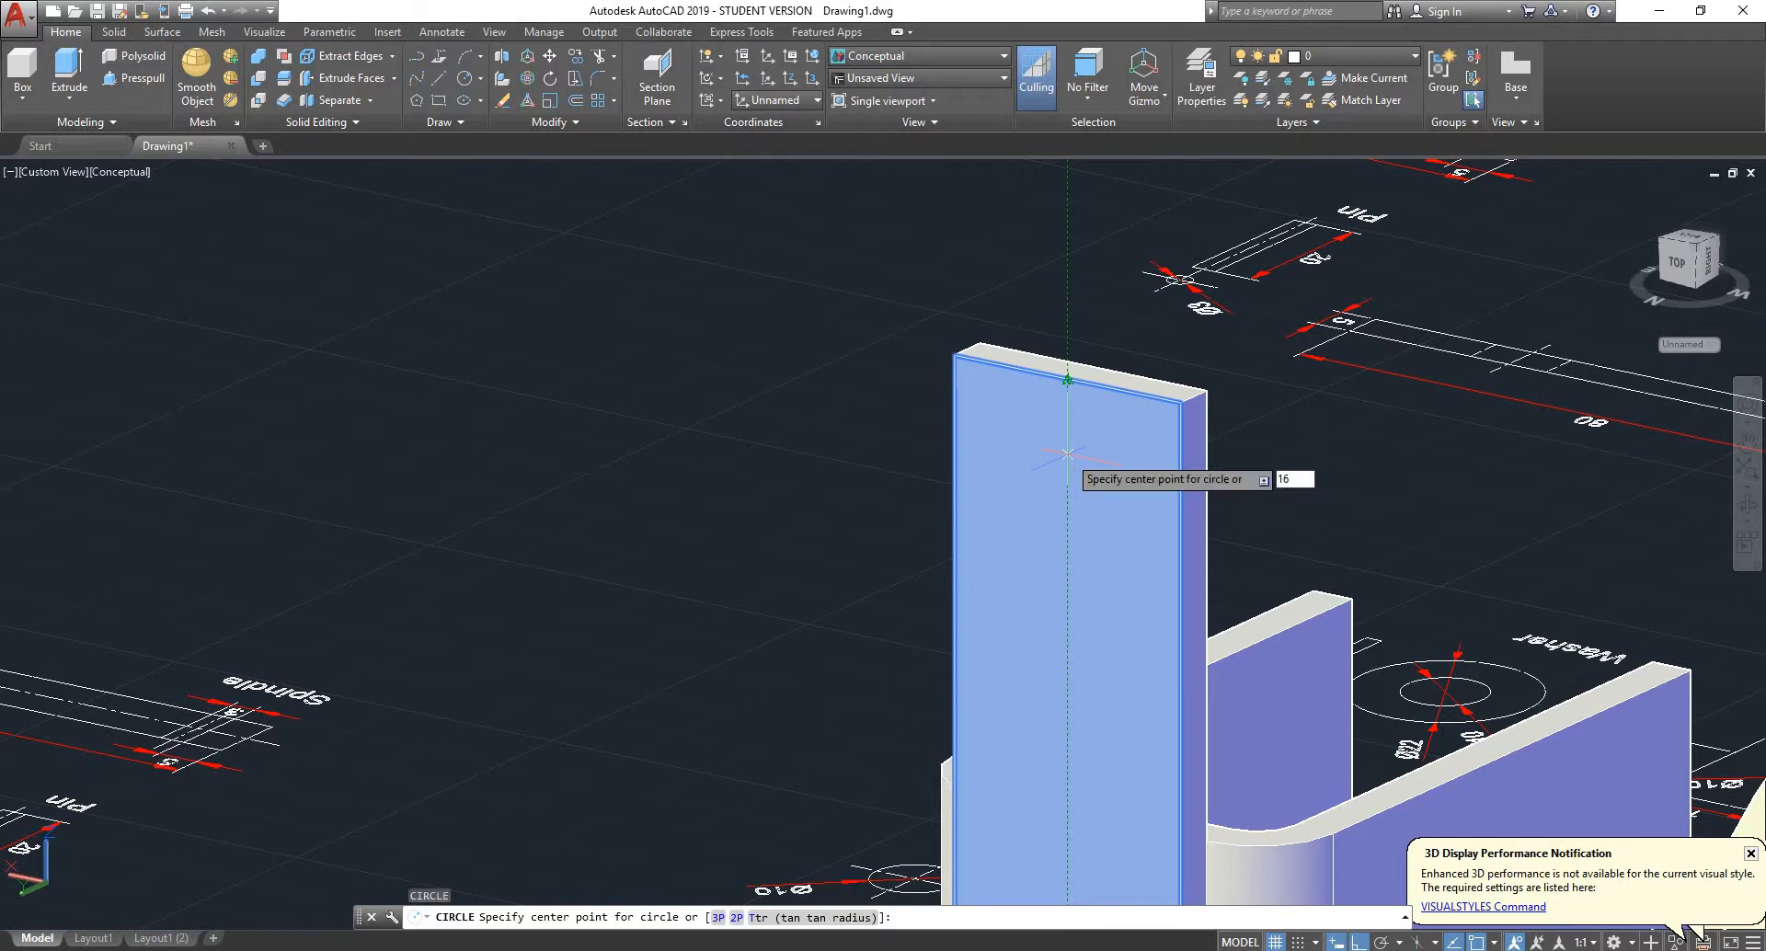
type("6")
key("Return")
scroll(1067, 454, "down", 6)
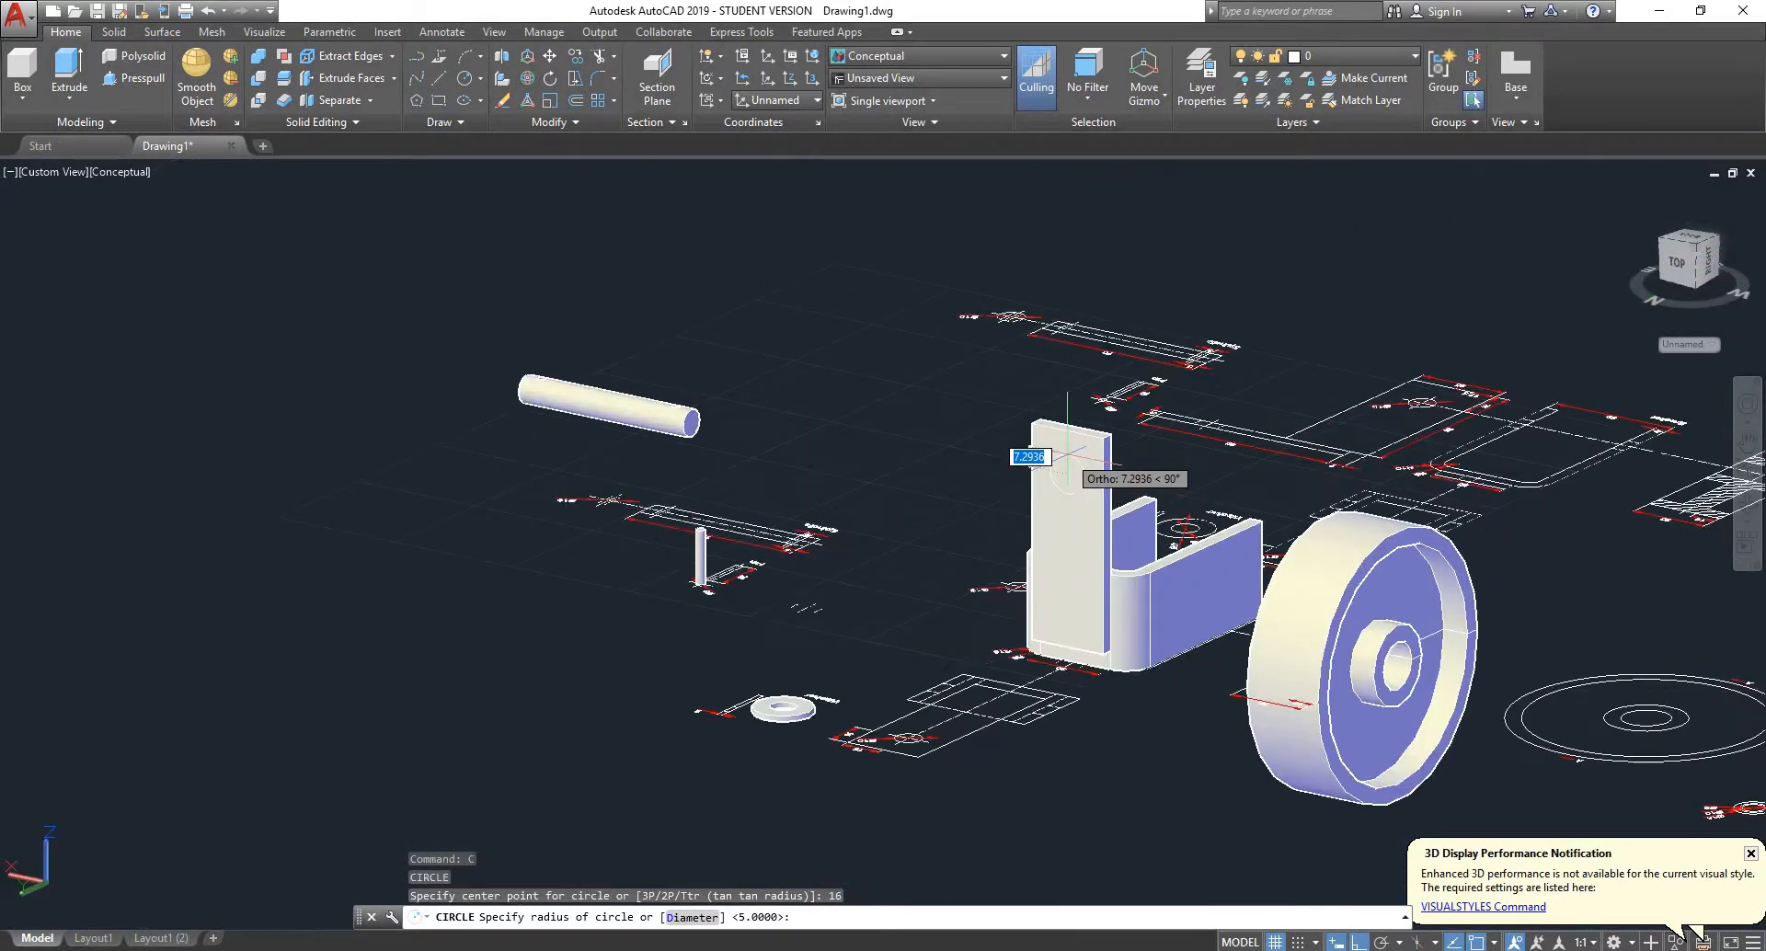
middle_click_drag(808, 509, 813, 791, "shift")
scroll(588, 782, "up", 5)
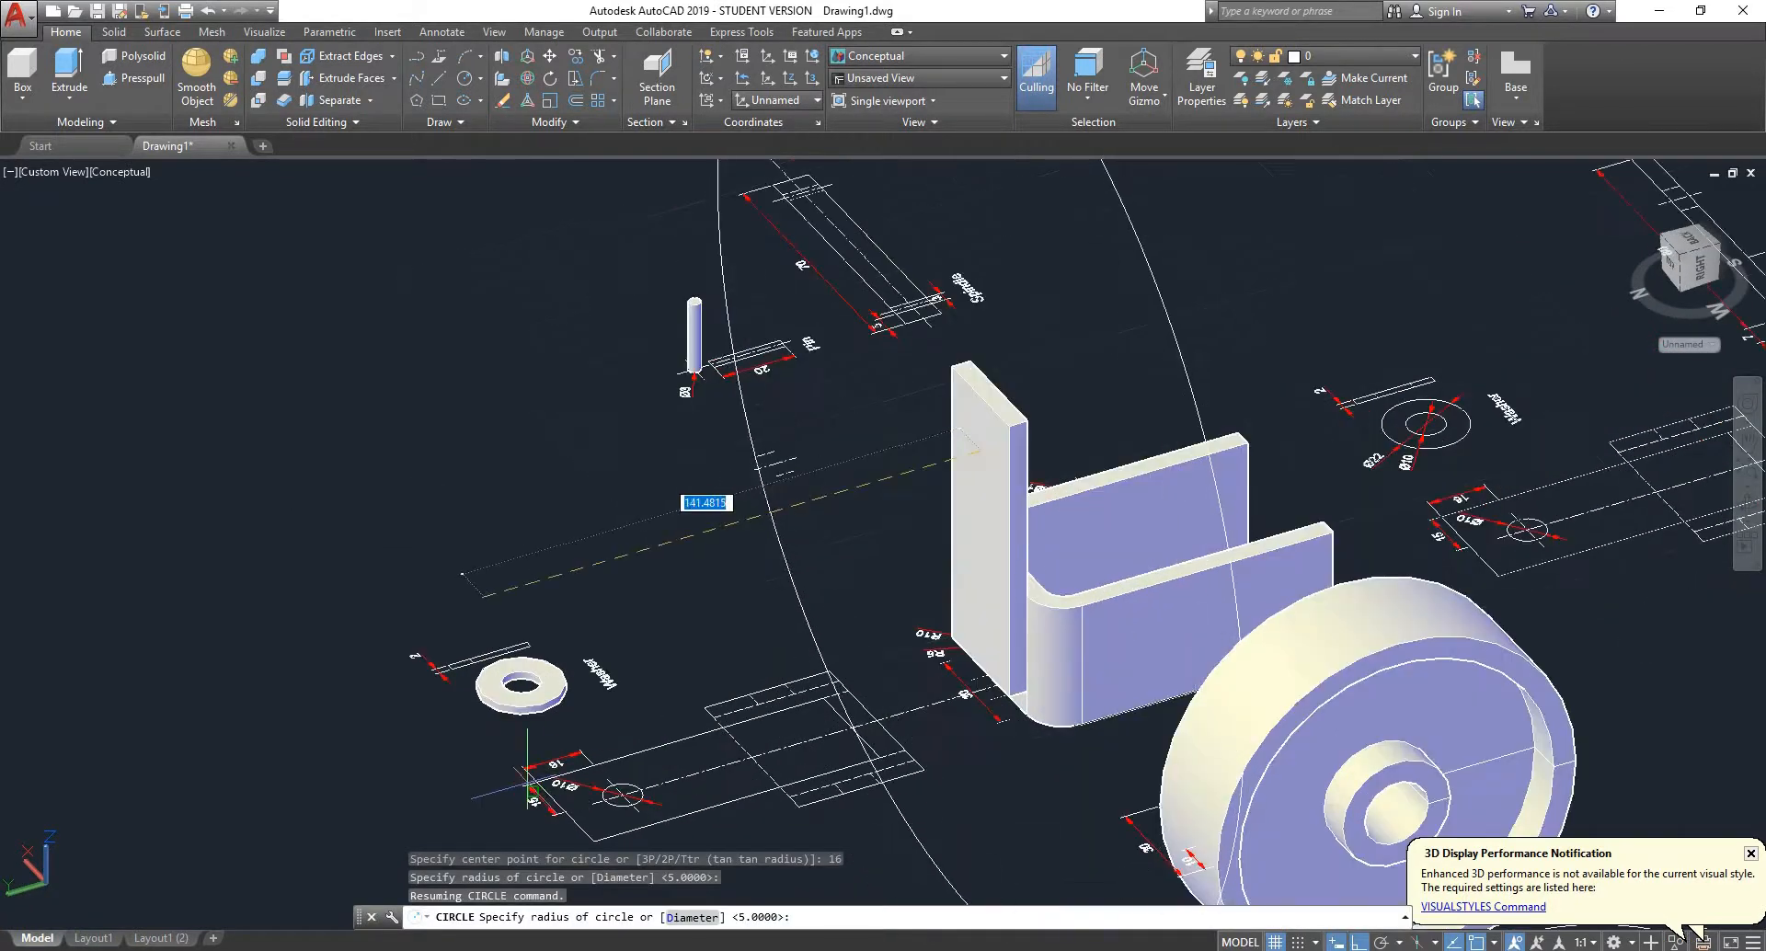
scroll(920, 226, "down", 5)
scroll(910, 460, "up", 5)
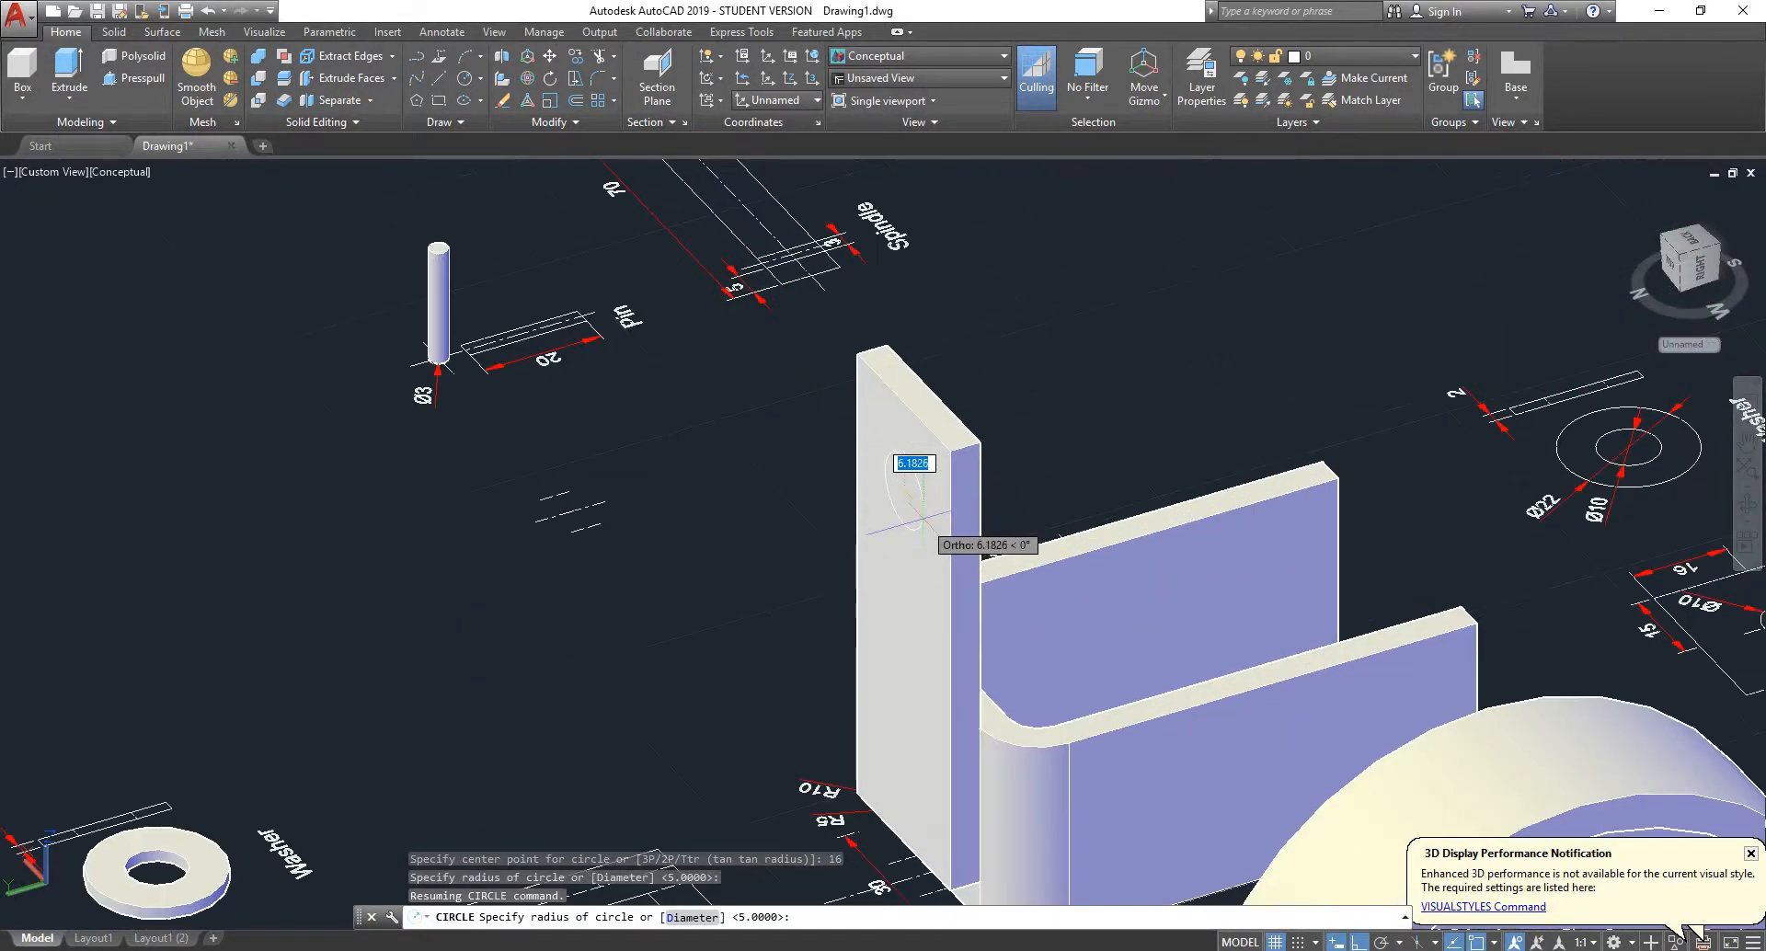
scroll(906, 446, "down", 2)
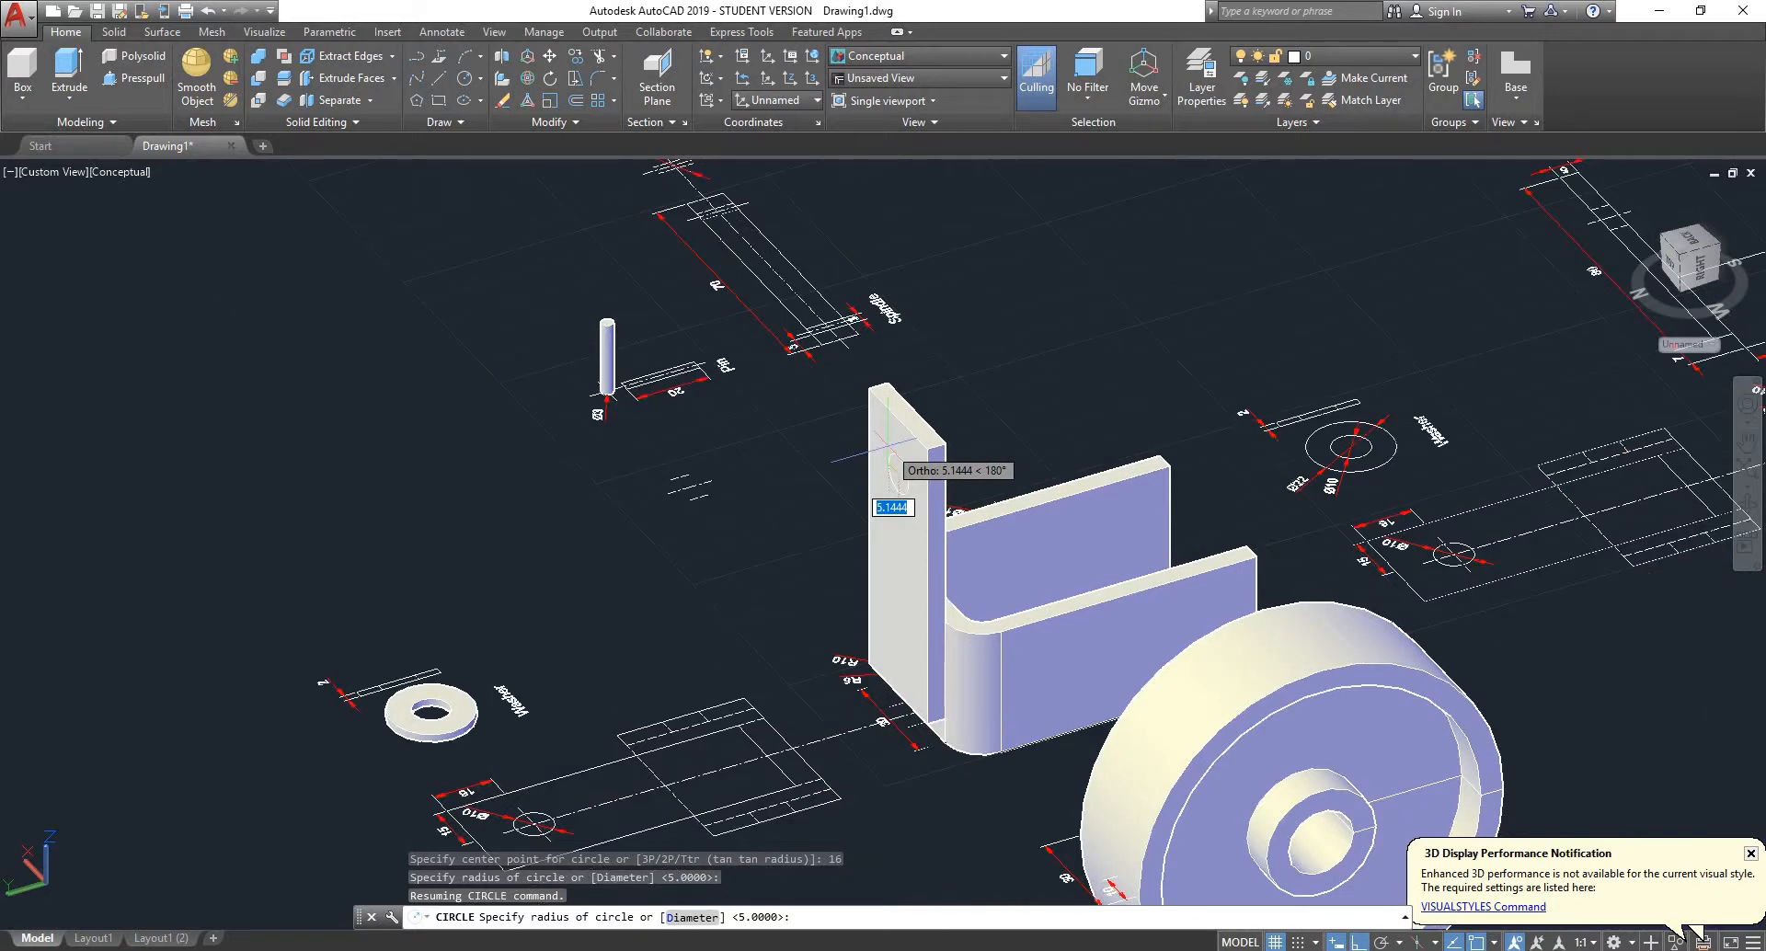
key("Return")
- Presspull the circle on the upright plate through its full thickness to cut the hole
scroll(896, 478, "down", 3)
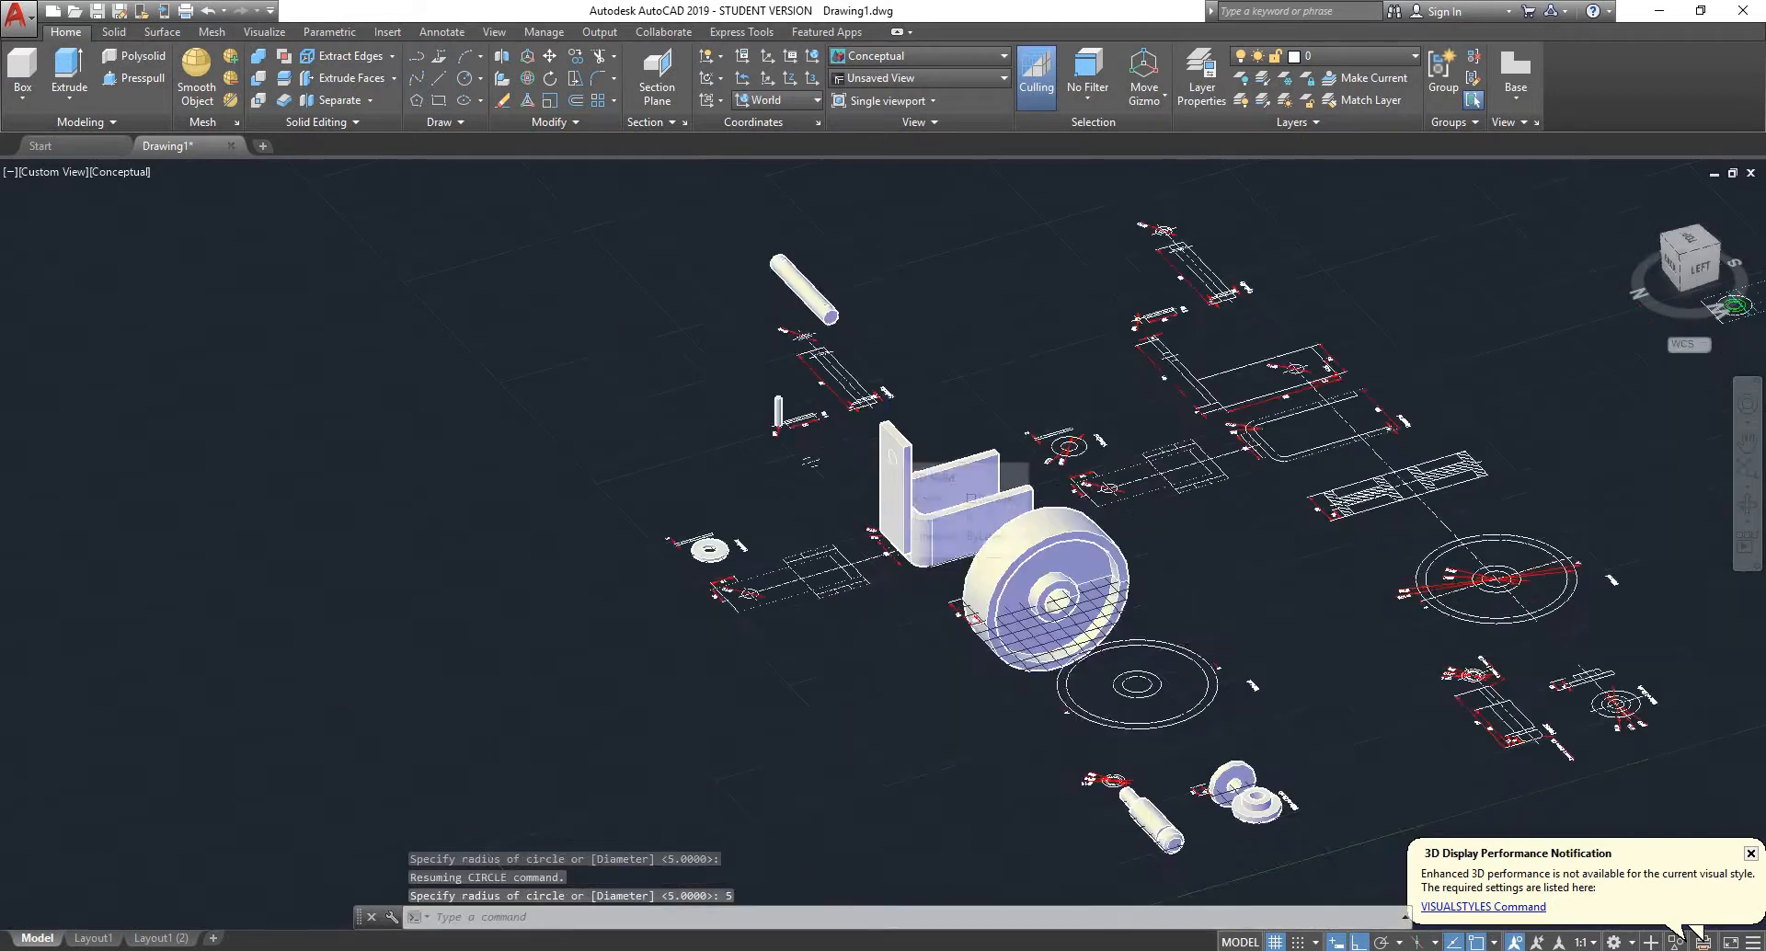
scroll(892, 483, "up", 6)
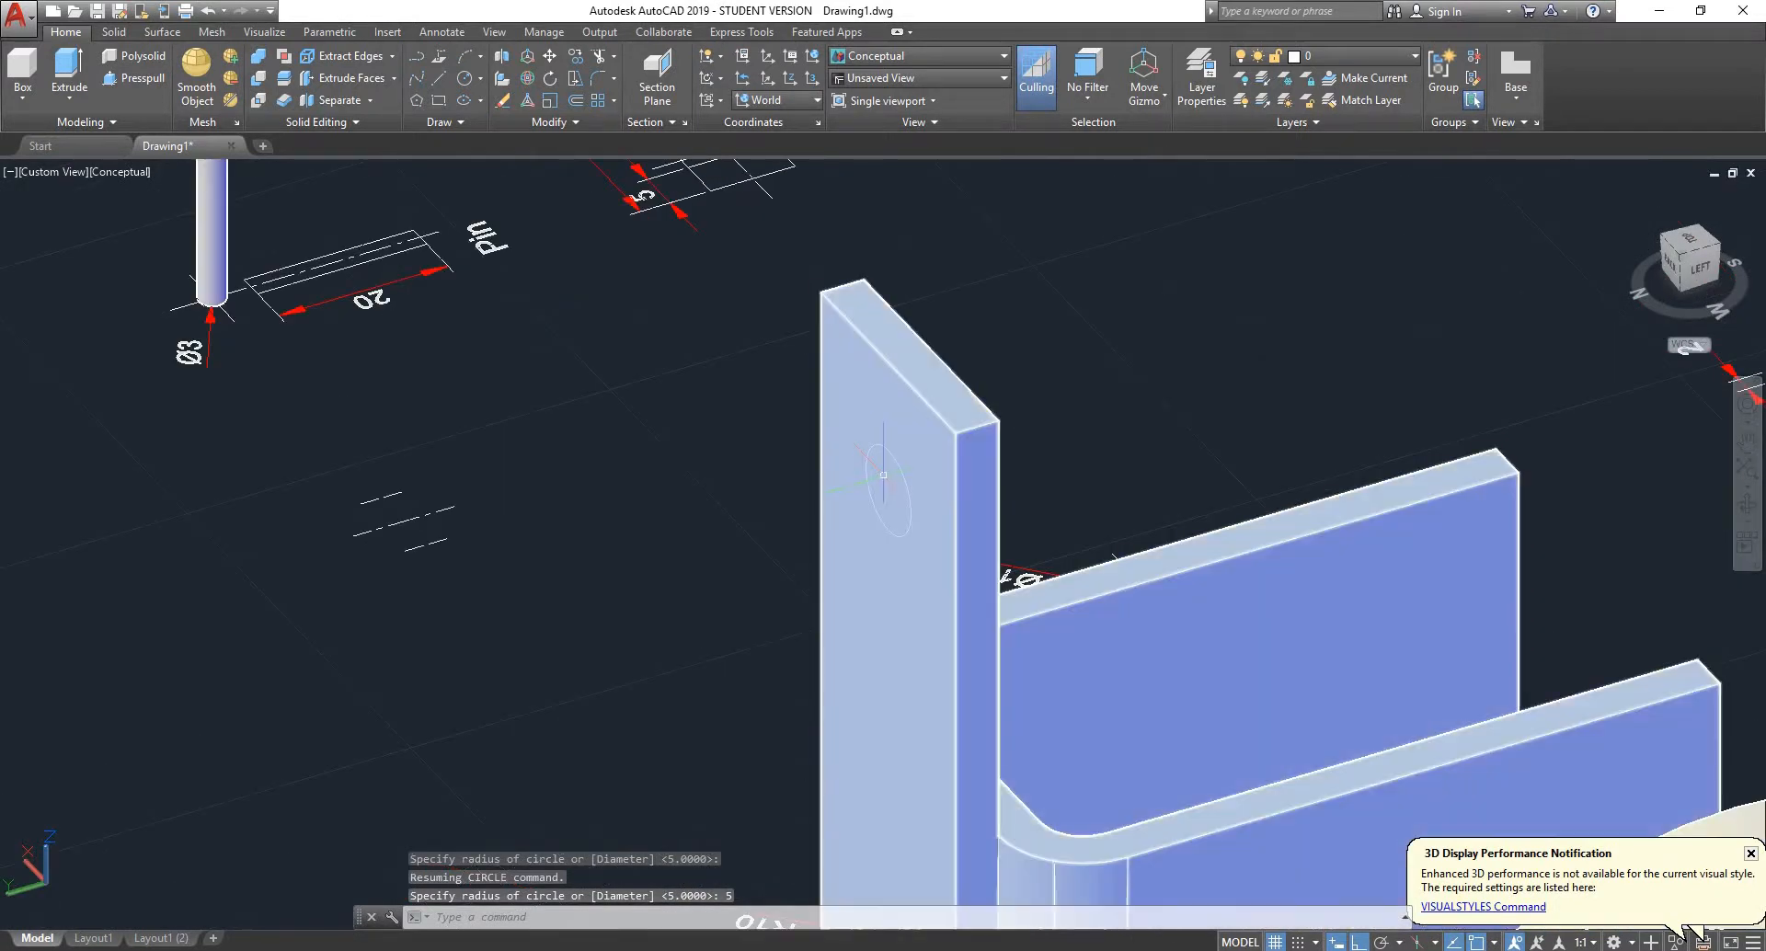
scroll(886, 476, "up", 3)
type("pre")
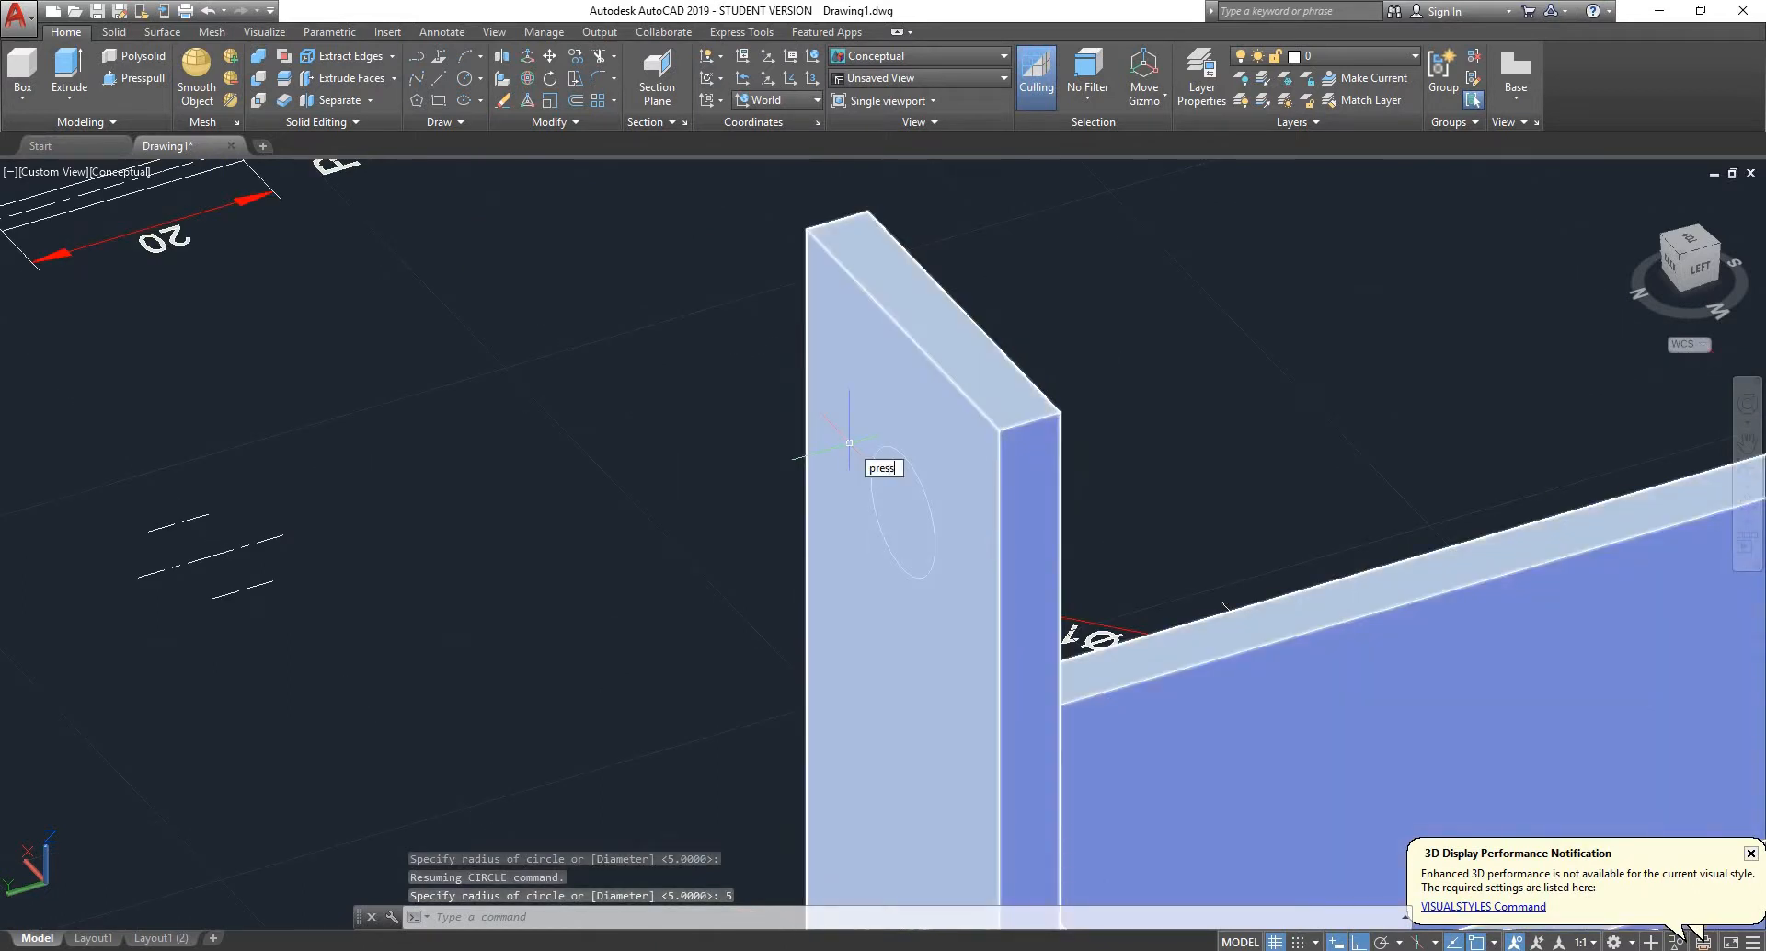
type("ss")
key("Return")
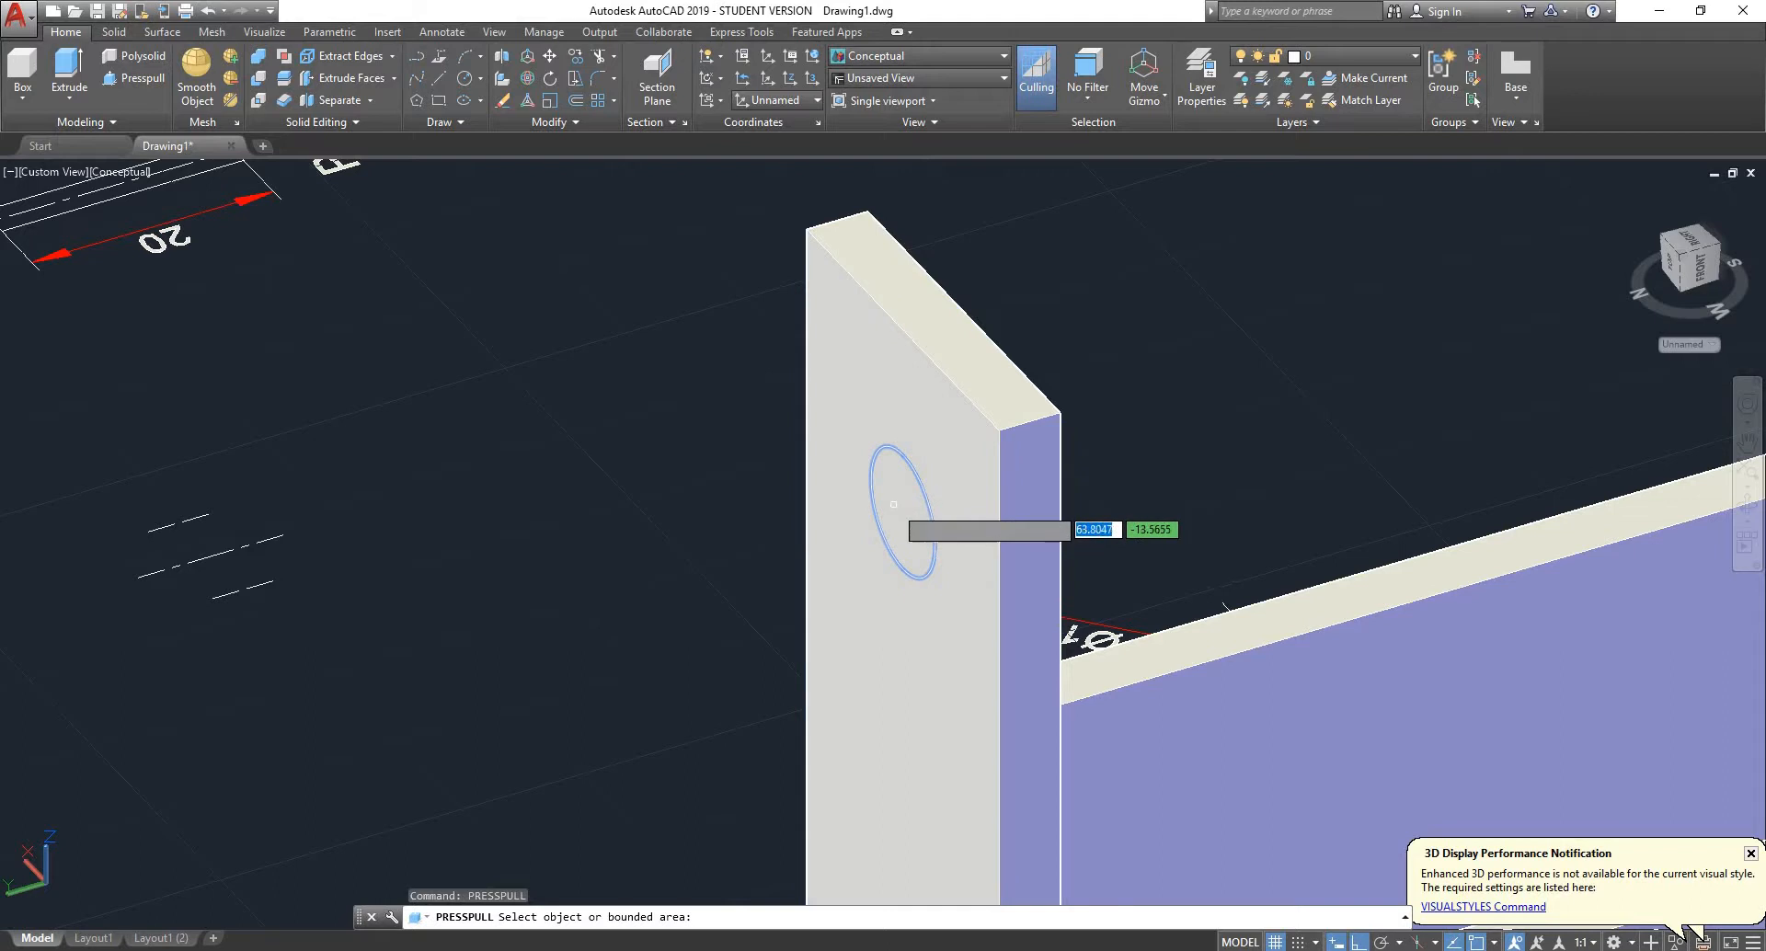
left_click(896, 512)
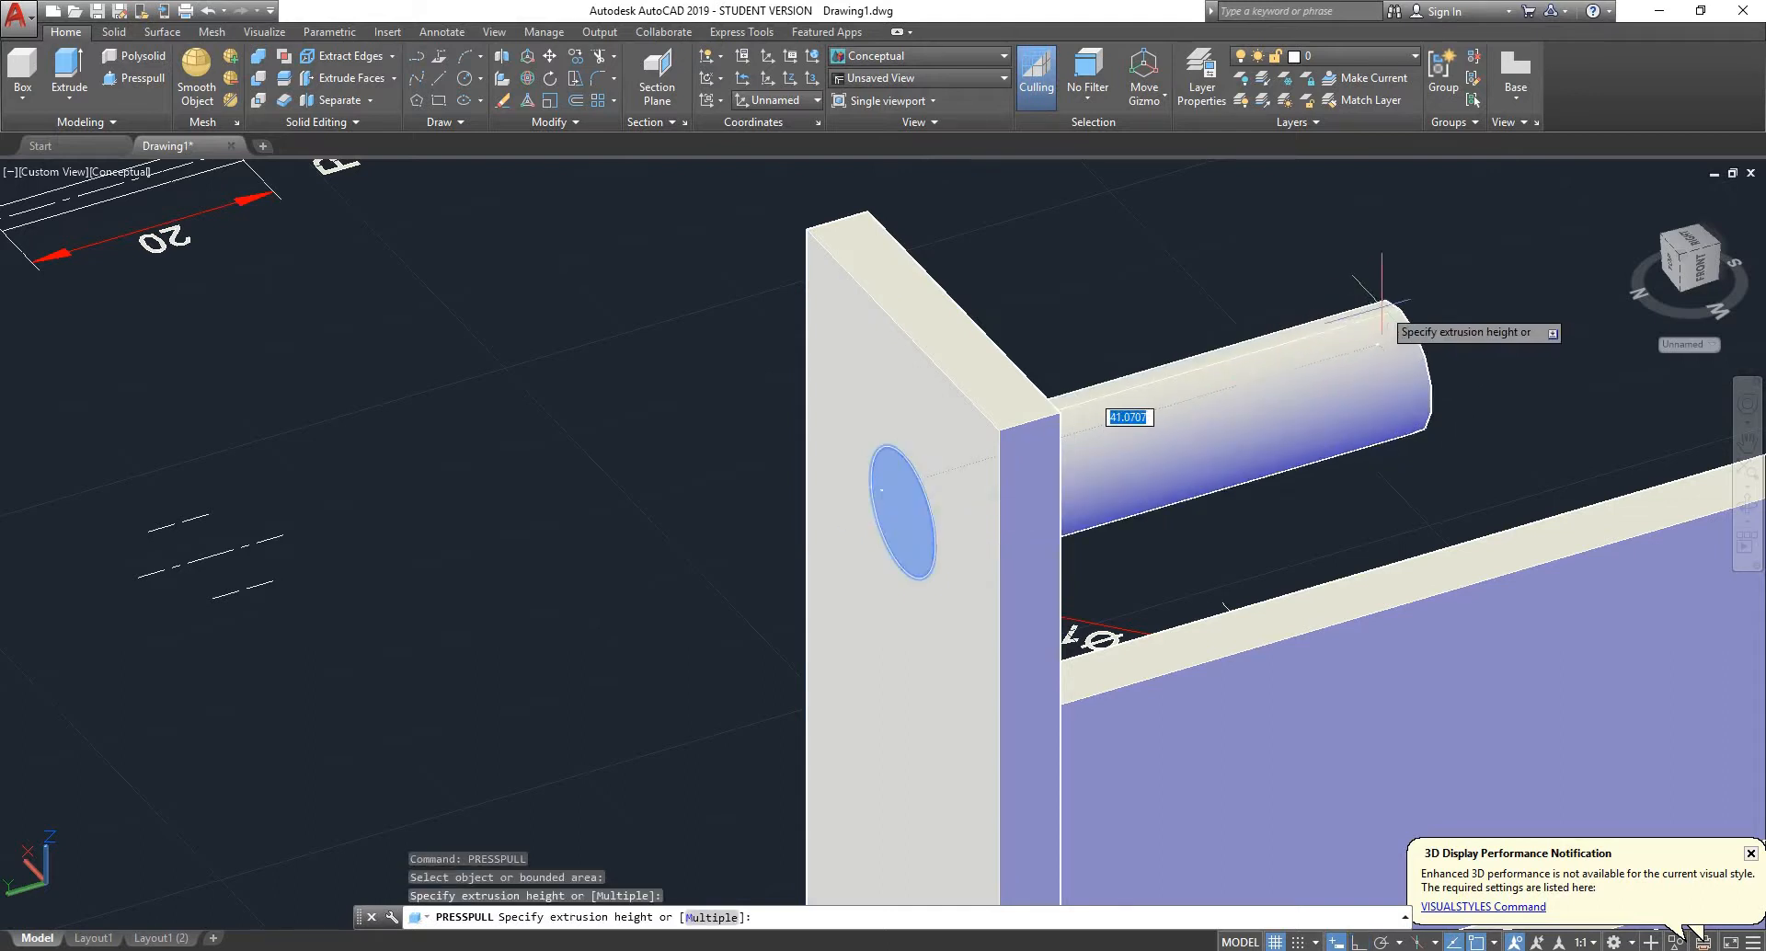
left_click(1416, 296)
scroll(1261, 372, "down", 6)
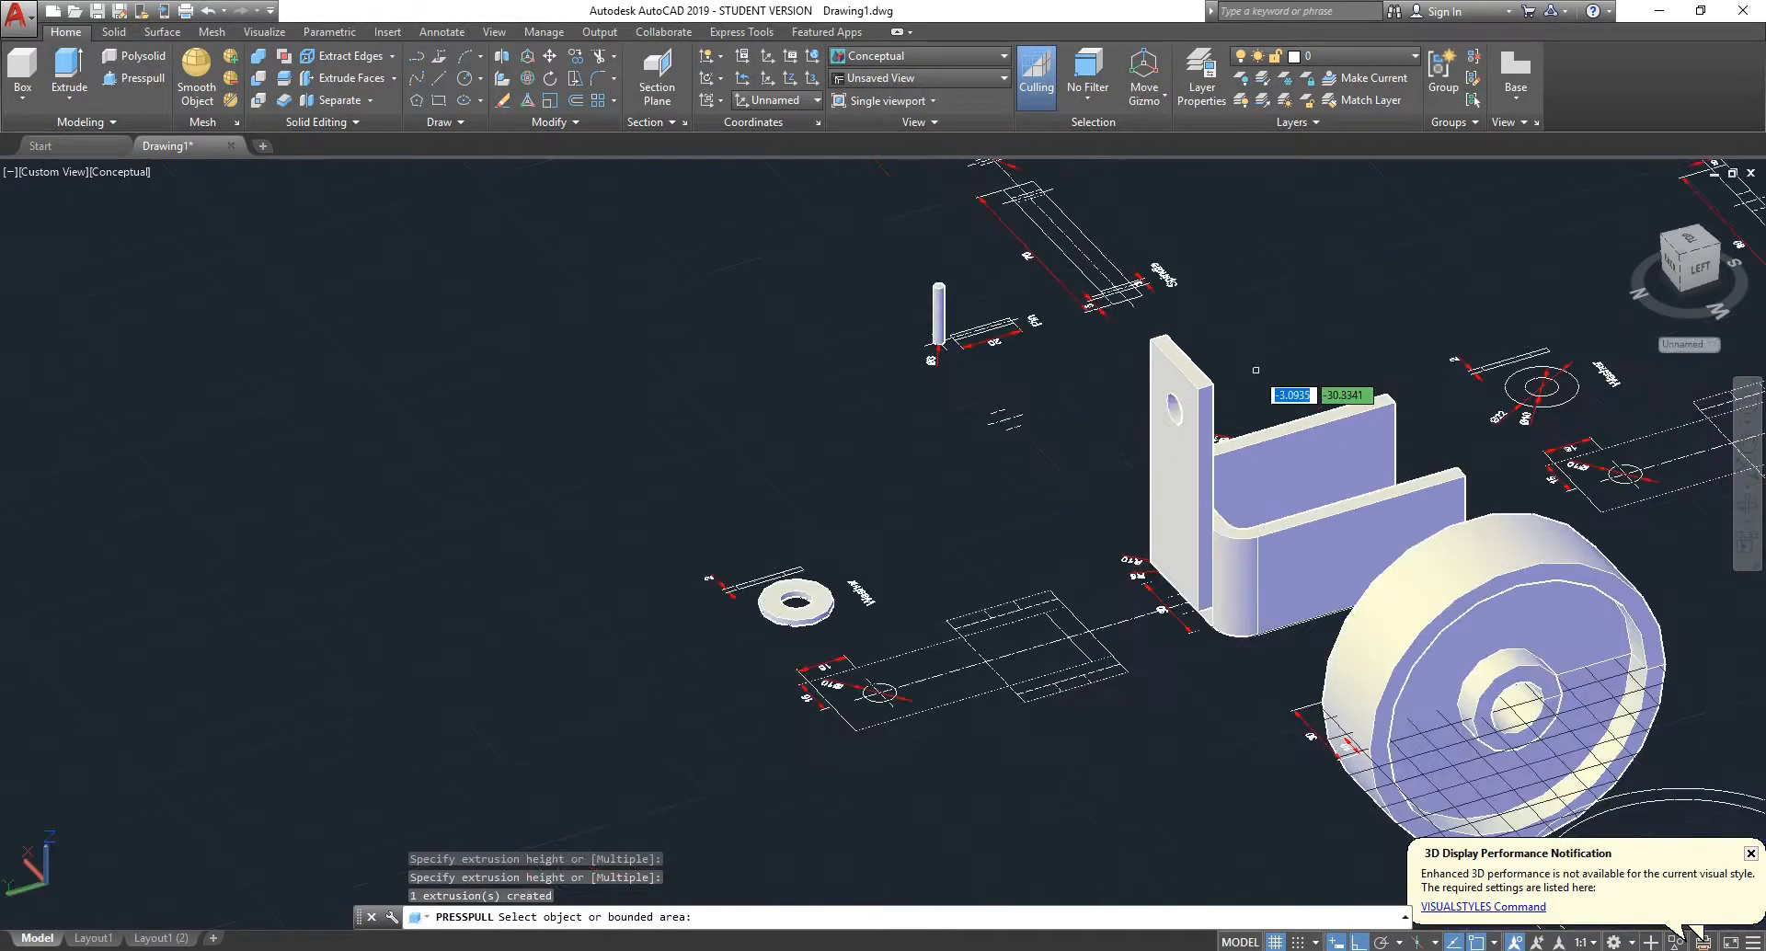
- Presspull the circle on the near leg through both bracket legs and past the far one to cut the aligned holes
middle_click_drag(1132, 397, 717, 363, "shift")
scroll(1049, 394, "up", 3)
middle_click_drag(1034, 410, 1196, 515, "shift")
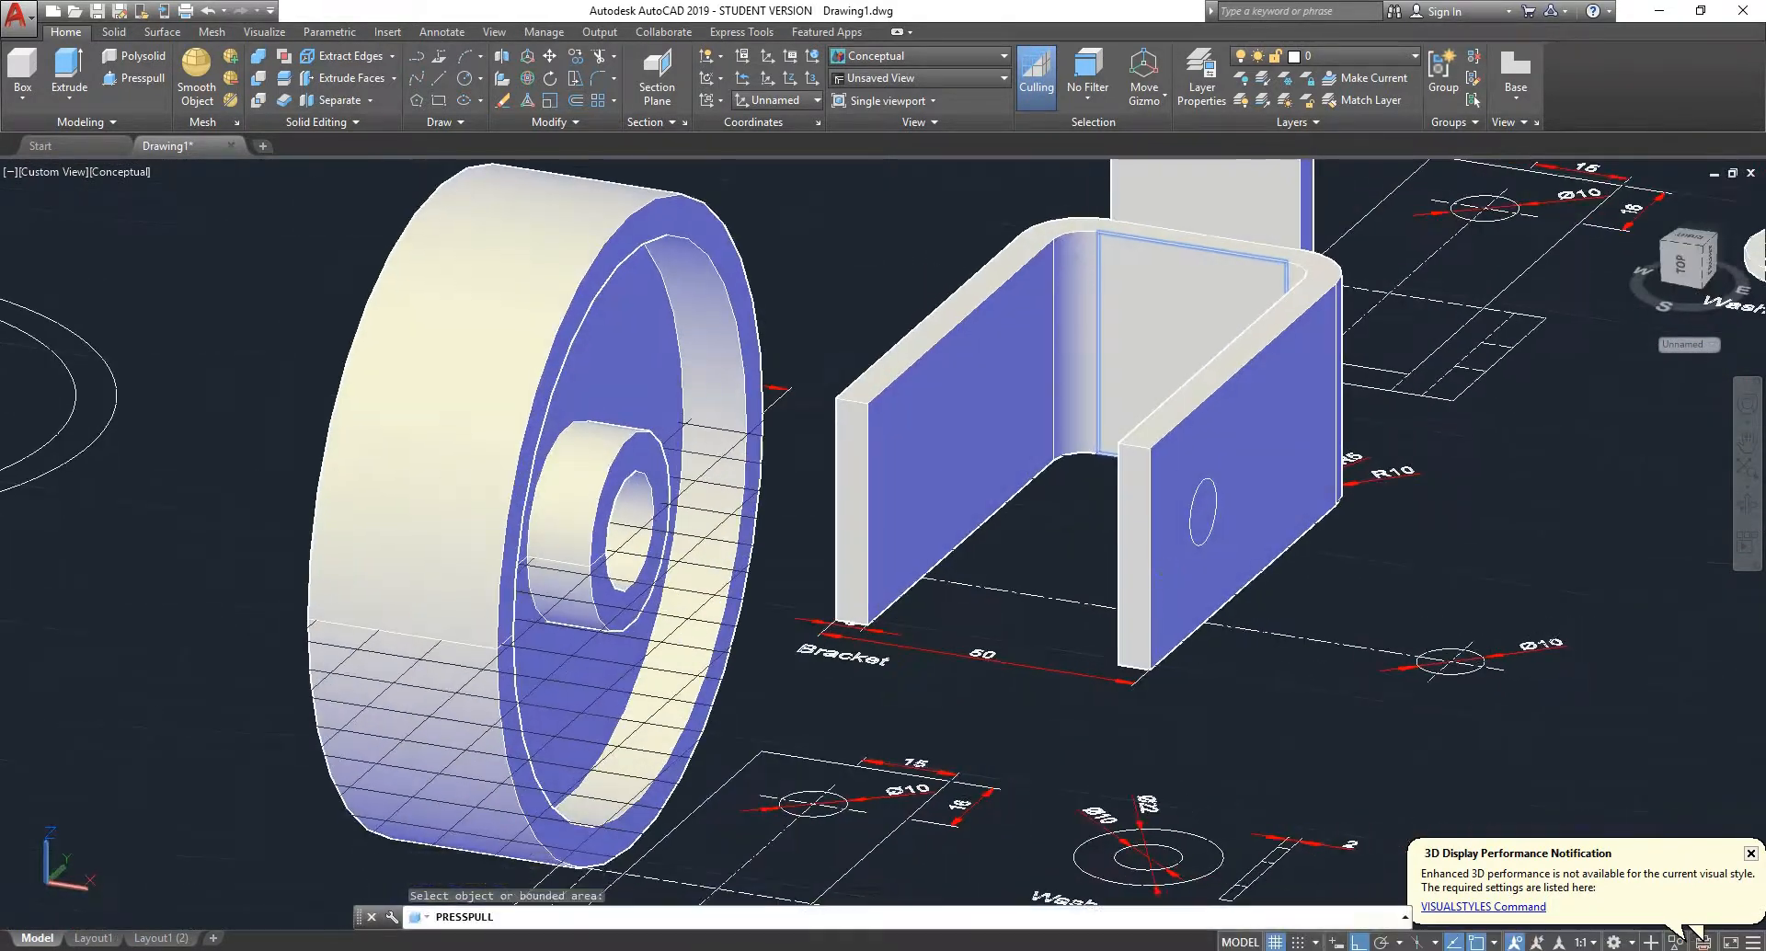
scroll(1192, 494, "up", 3)
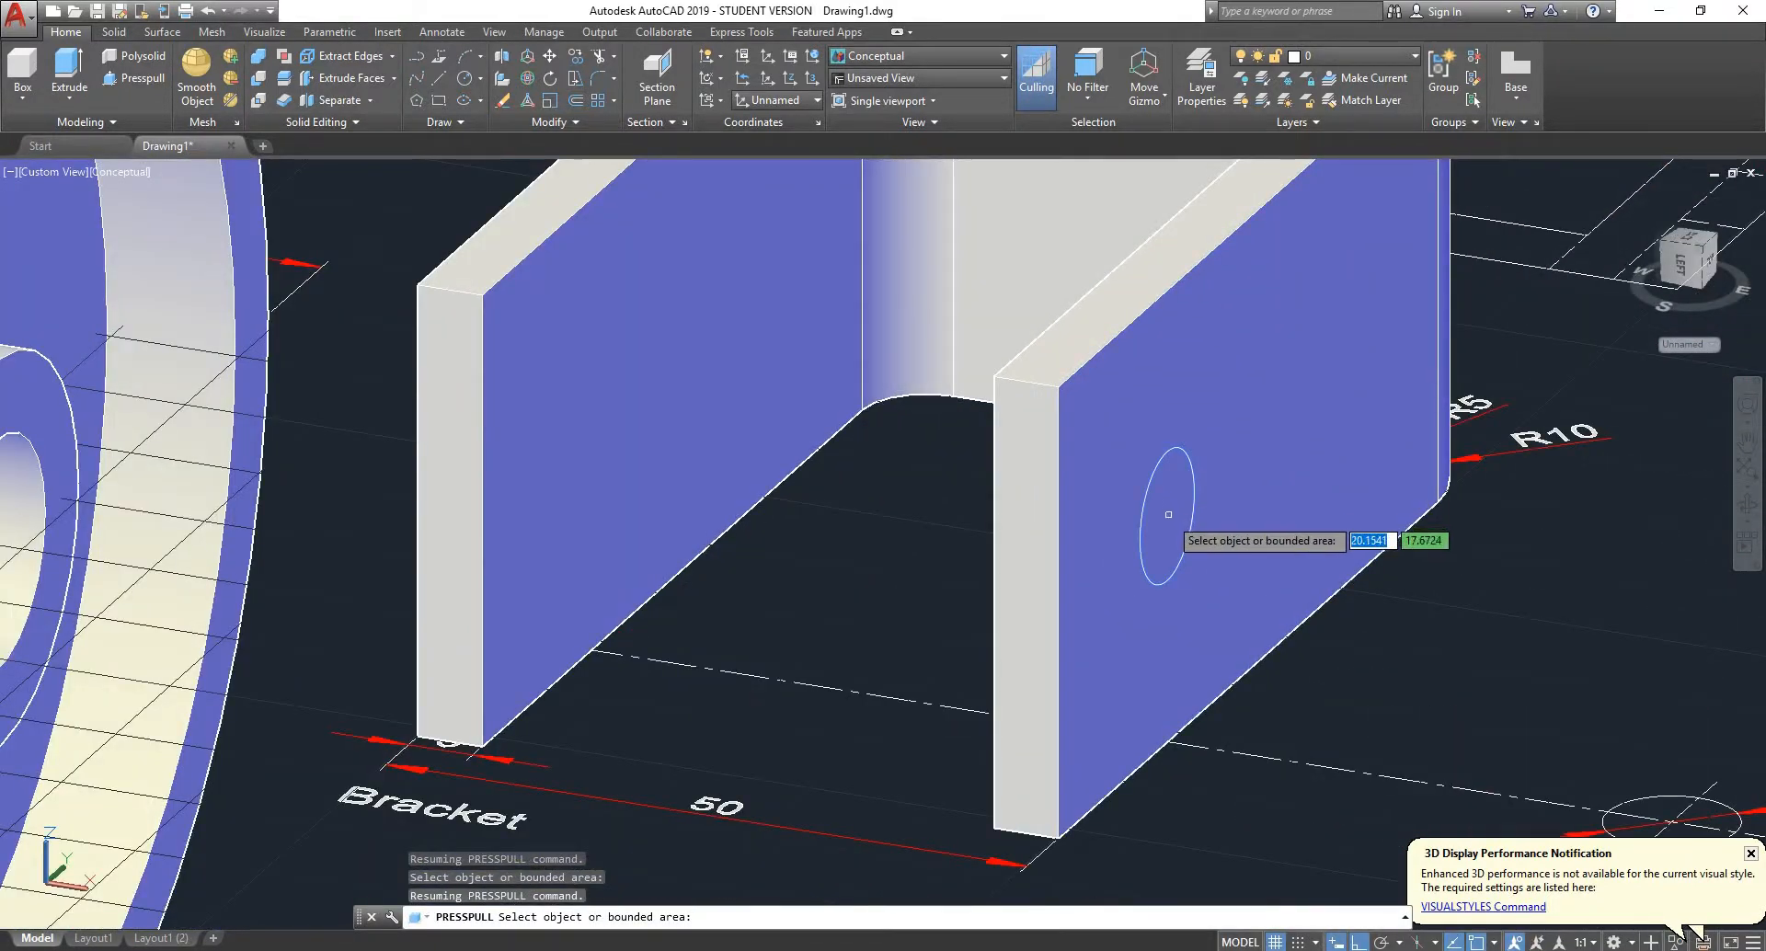
left_click(1169, 516)
scroll(1169, 513, "down", 5)
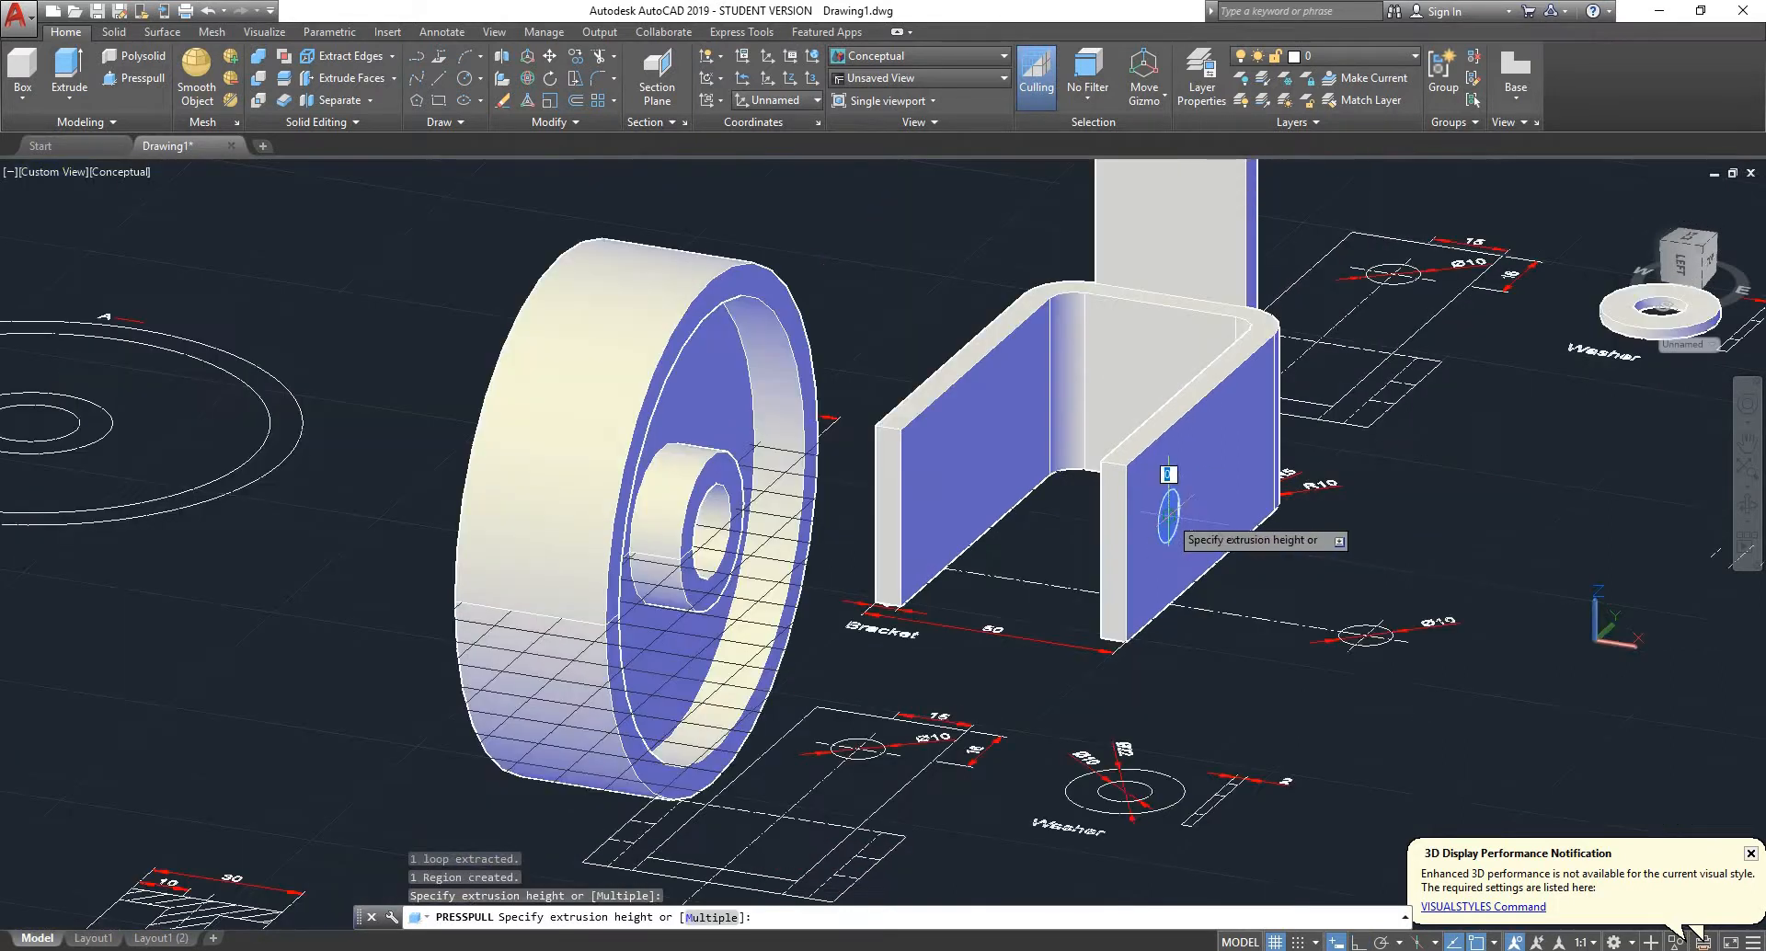
middle_click_drag(947, 428, 1023, 429, "shift")
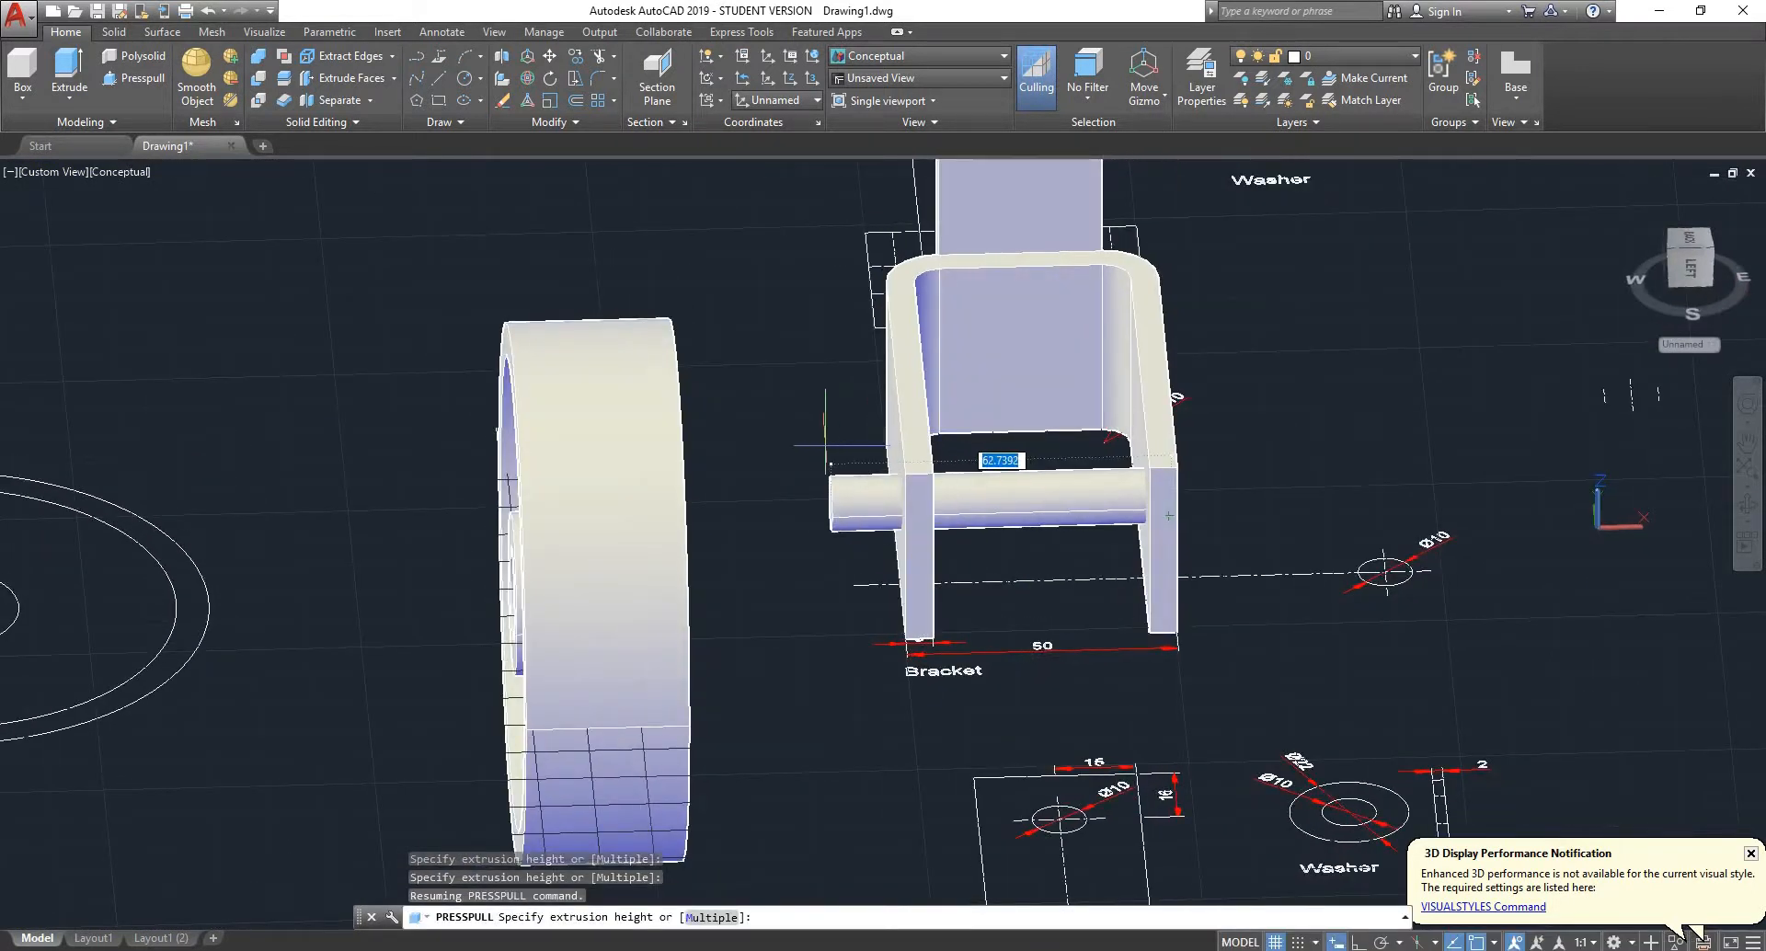
left_click(805, 449)
middle_click_drag(1264, 438, 1083, 434, "shift")
scroll(1154, 444, "up", 2)
scroll(1160, 448, "up", 3)
key("Return")
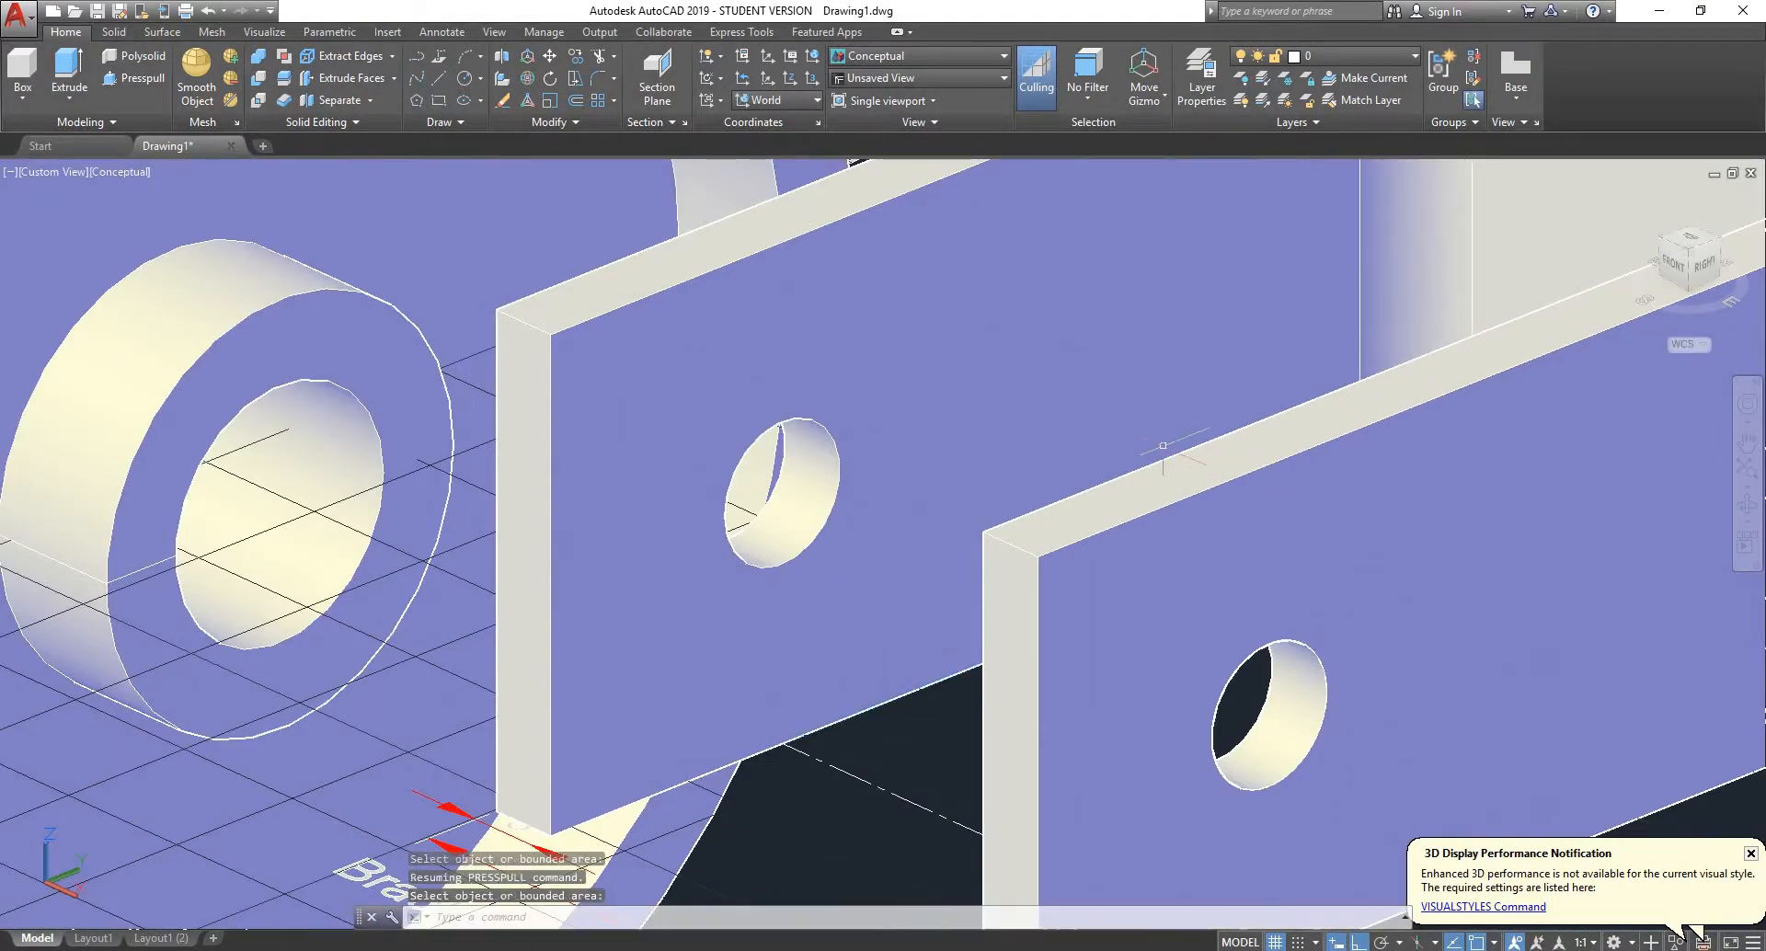
- Examine the holes in the bracket's legs and upright plate, and the neighbouring spindle, pin and washer solids
scroll(976, 514, "down", 4)
scroll(1111, 579, "up", 3)
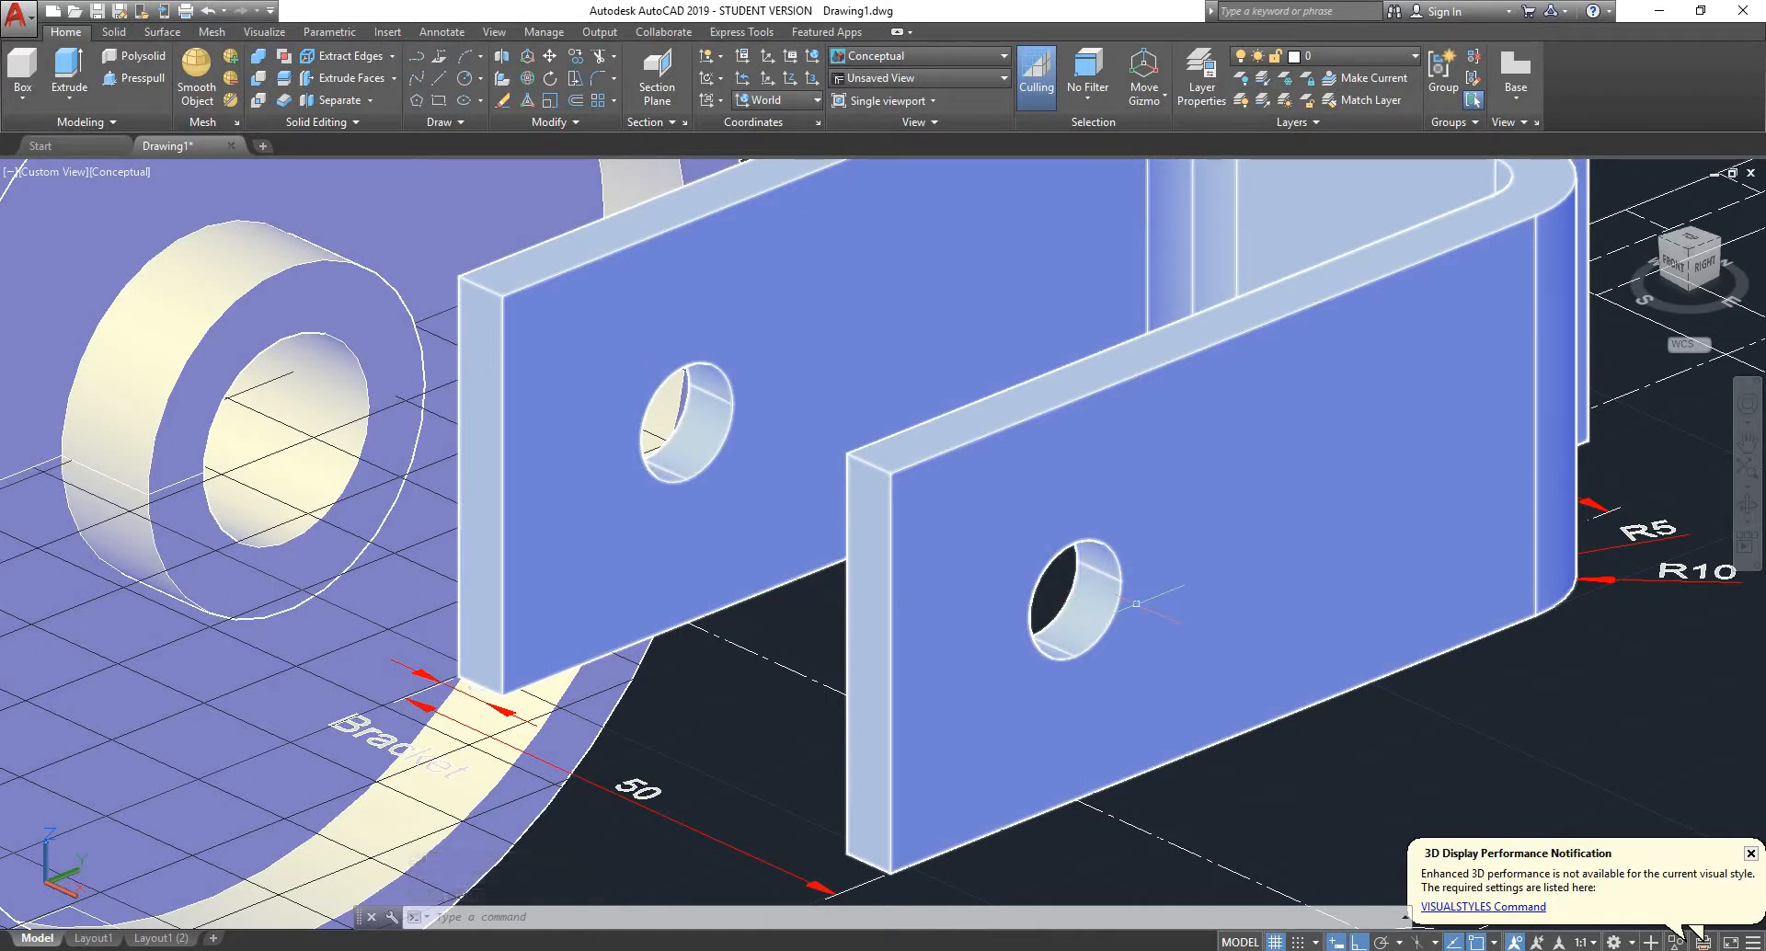
scroll(1071, 589, "down", 5)
scroll(1049, 571, "up", 4)
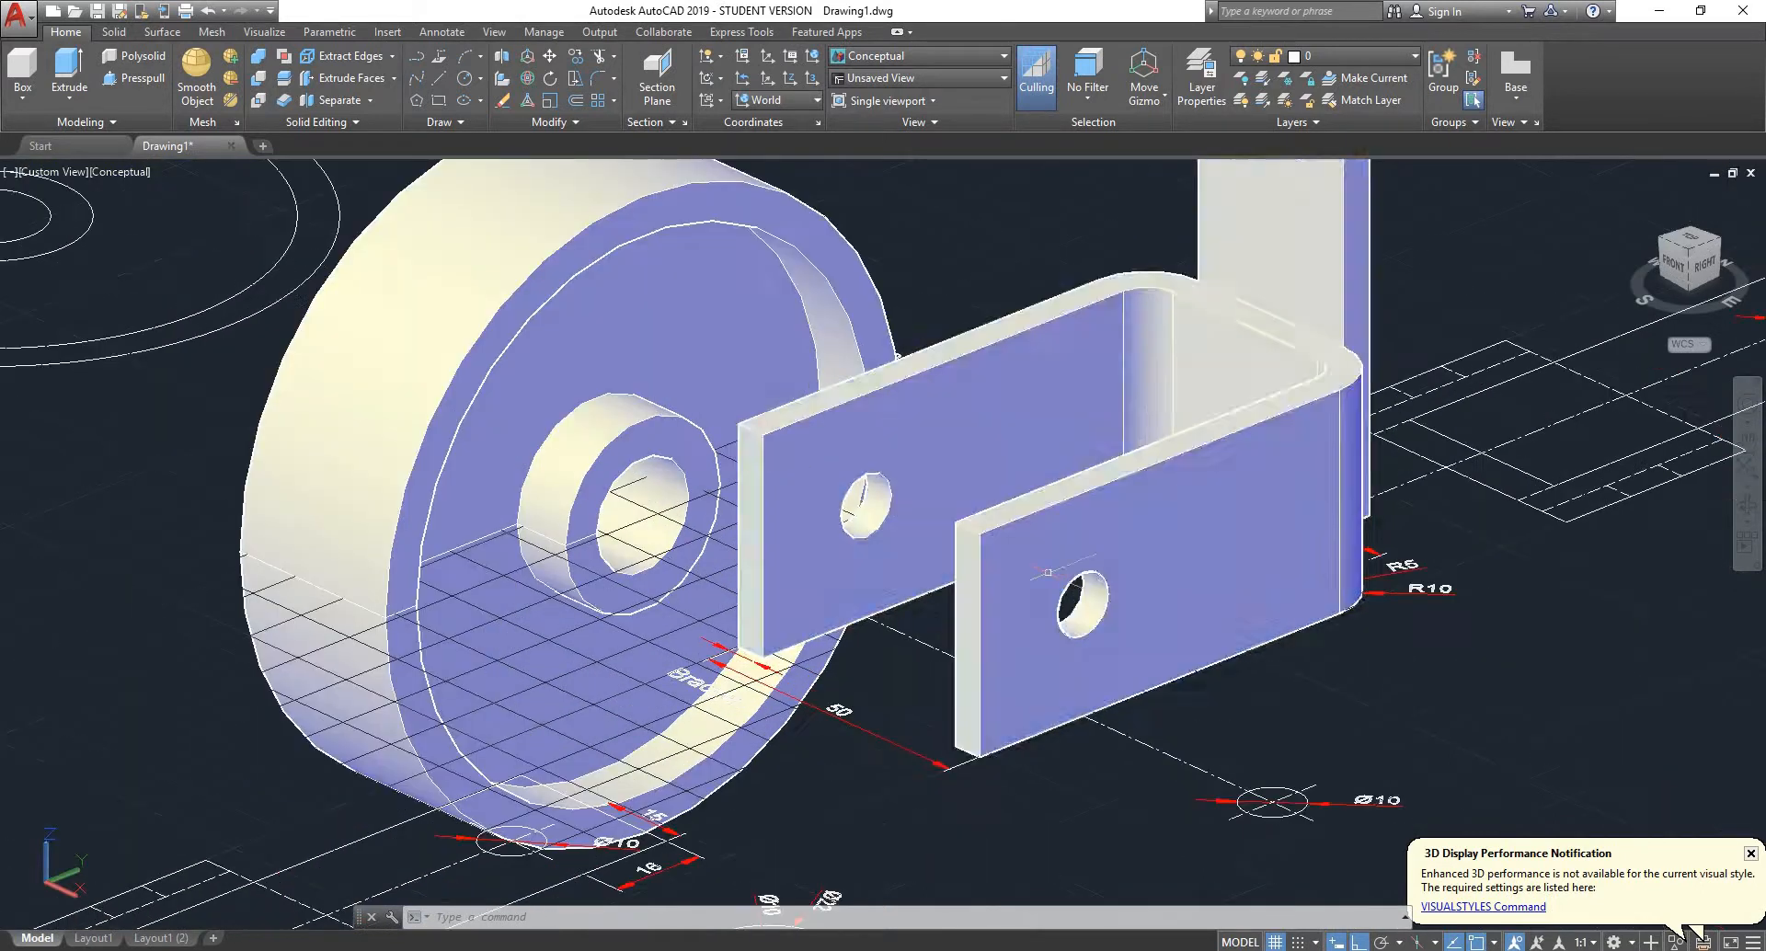
scroll(970, 532, "down", 8)
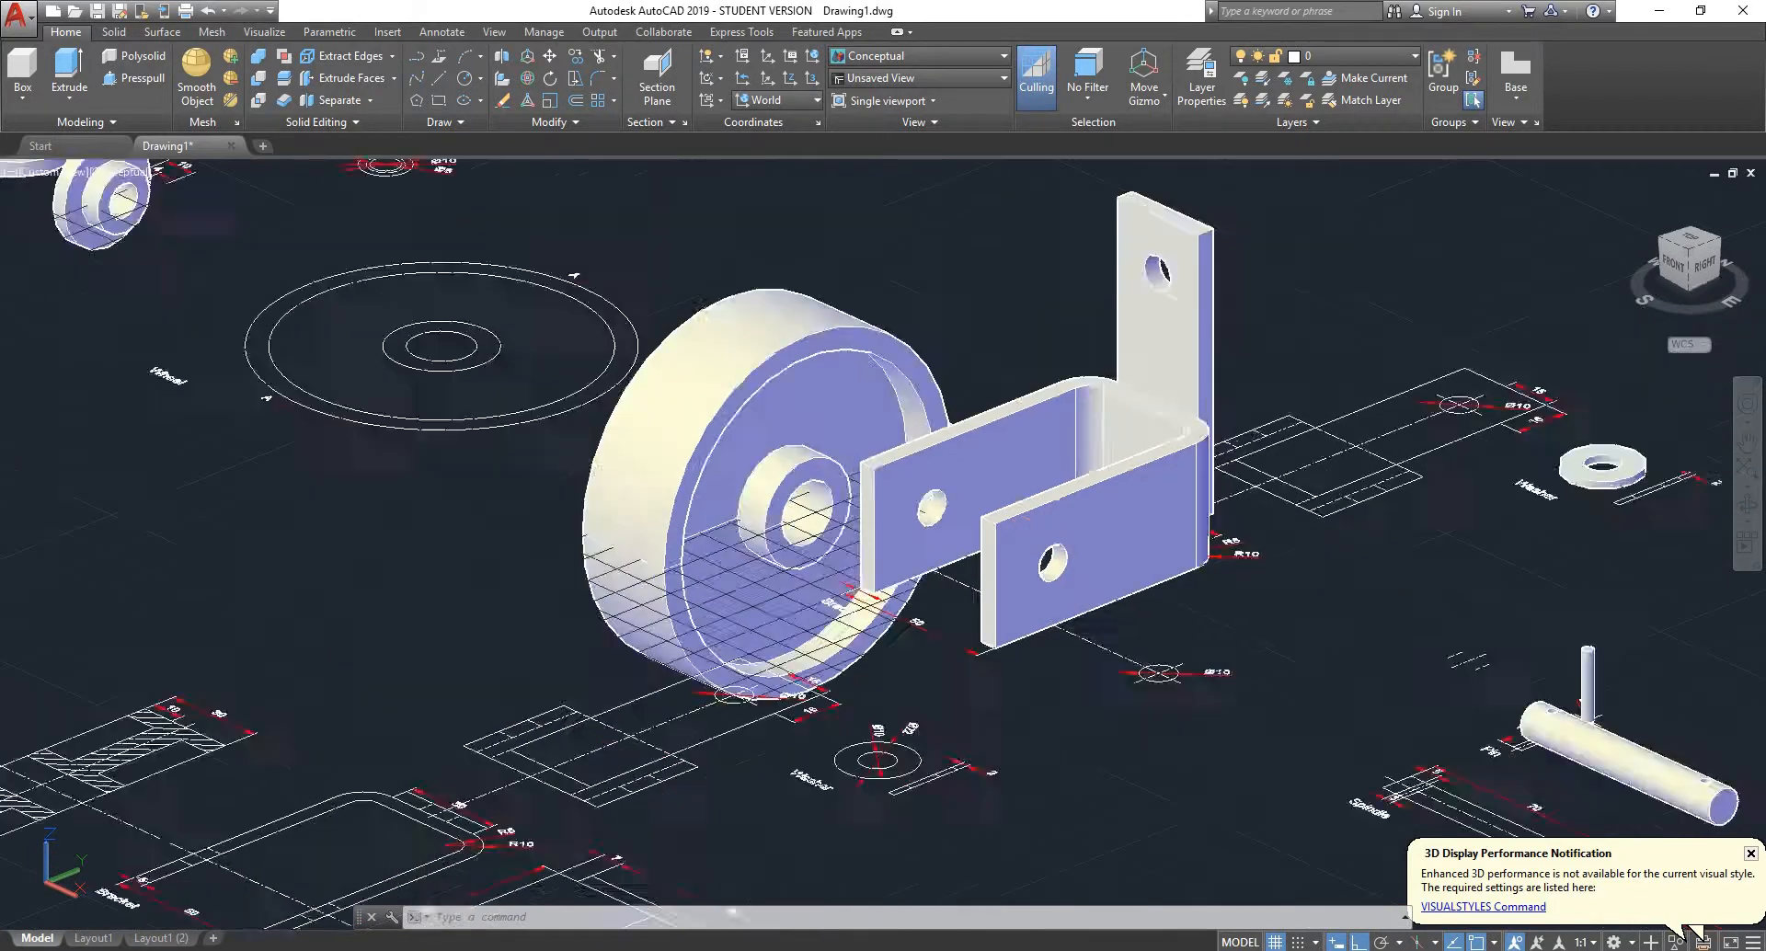
scroll(1288, 565, "up", 5)
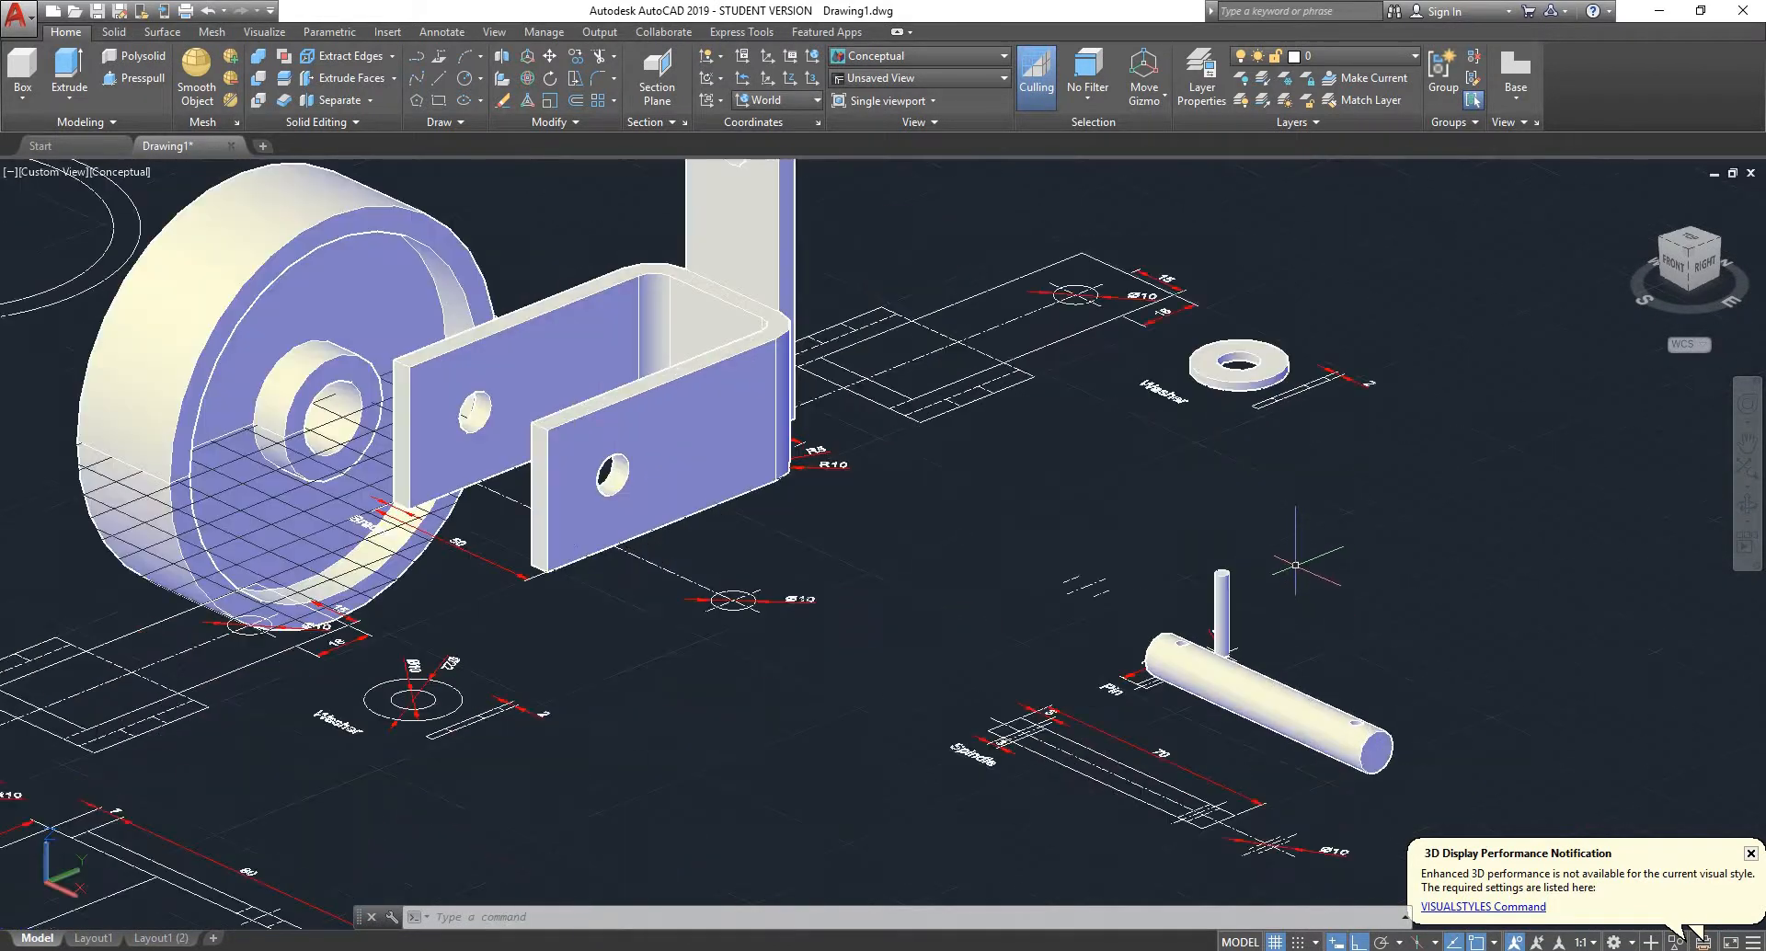
scroll(1267, 333, "up", 5)
scroll(1009, 504, "up", 5)
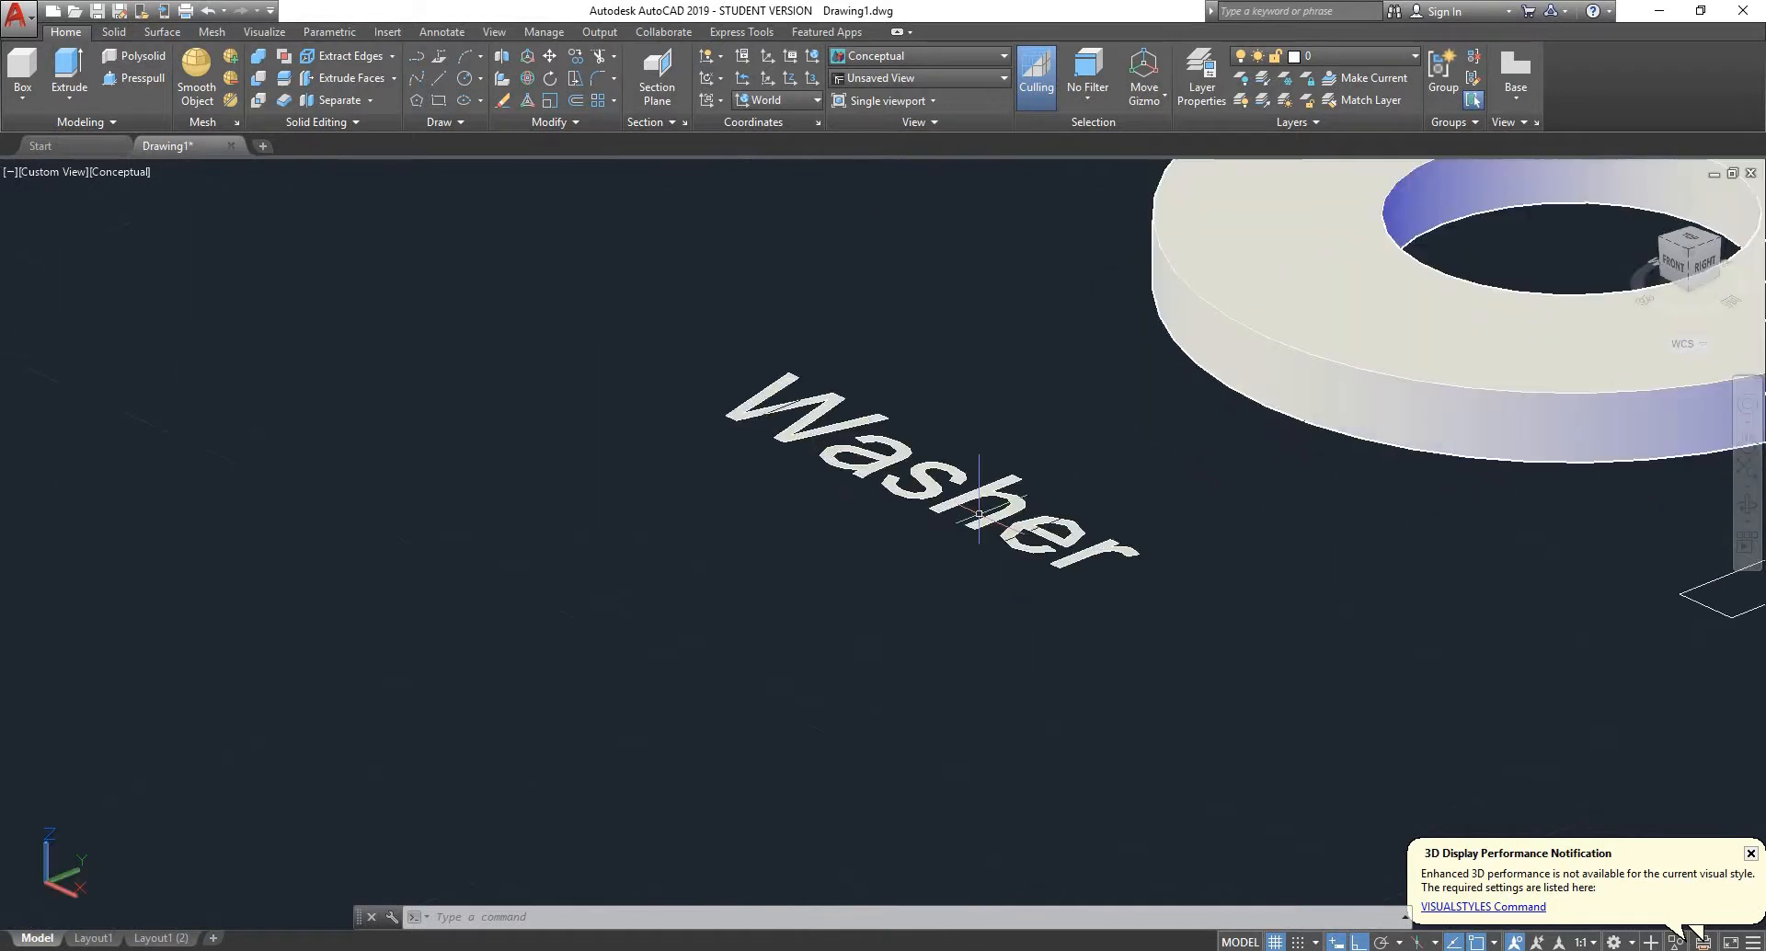
- Examine the finished washer solid and review the bracket, wheel, spindle and pin solids beside their 2D drawings
scroll(1021, 478, "down", 6)
scroll(1033, 432, "up", 5)
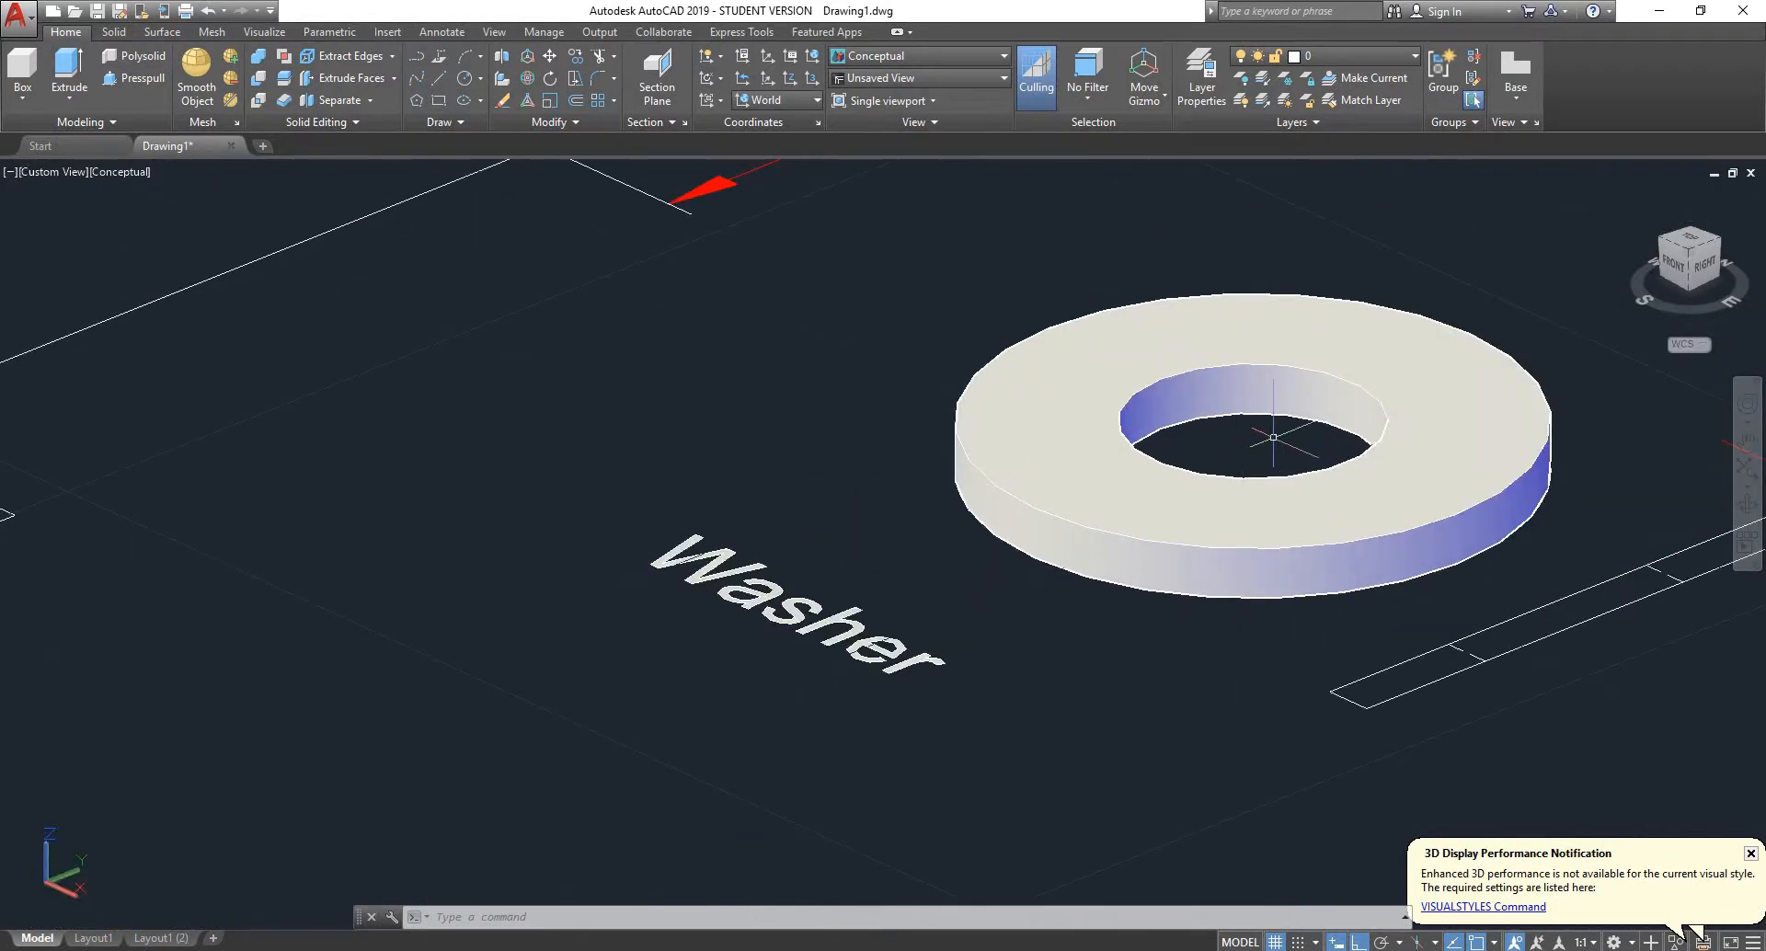
scroll(1393, 371, "down", 2)
scroll(1285, 417, "down", 5)
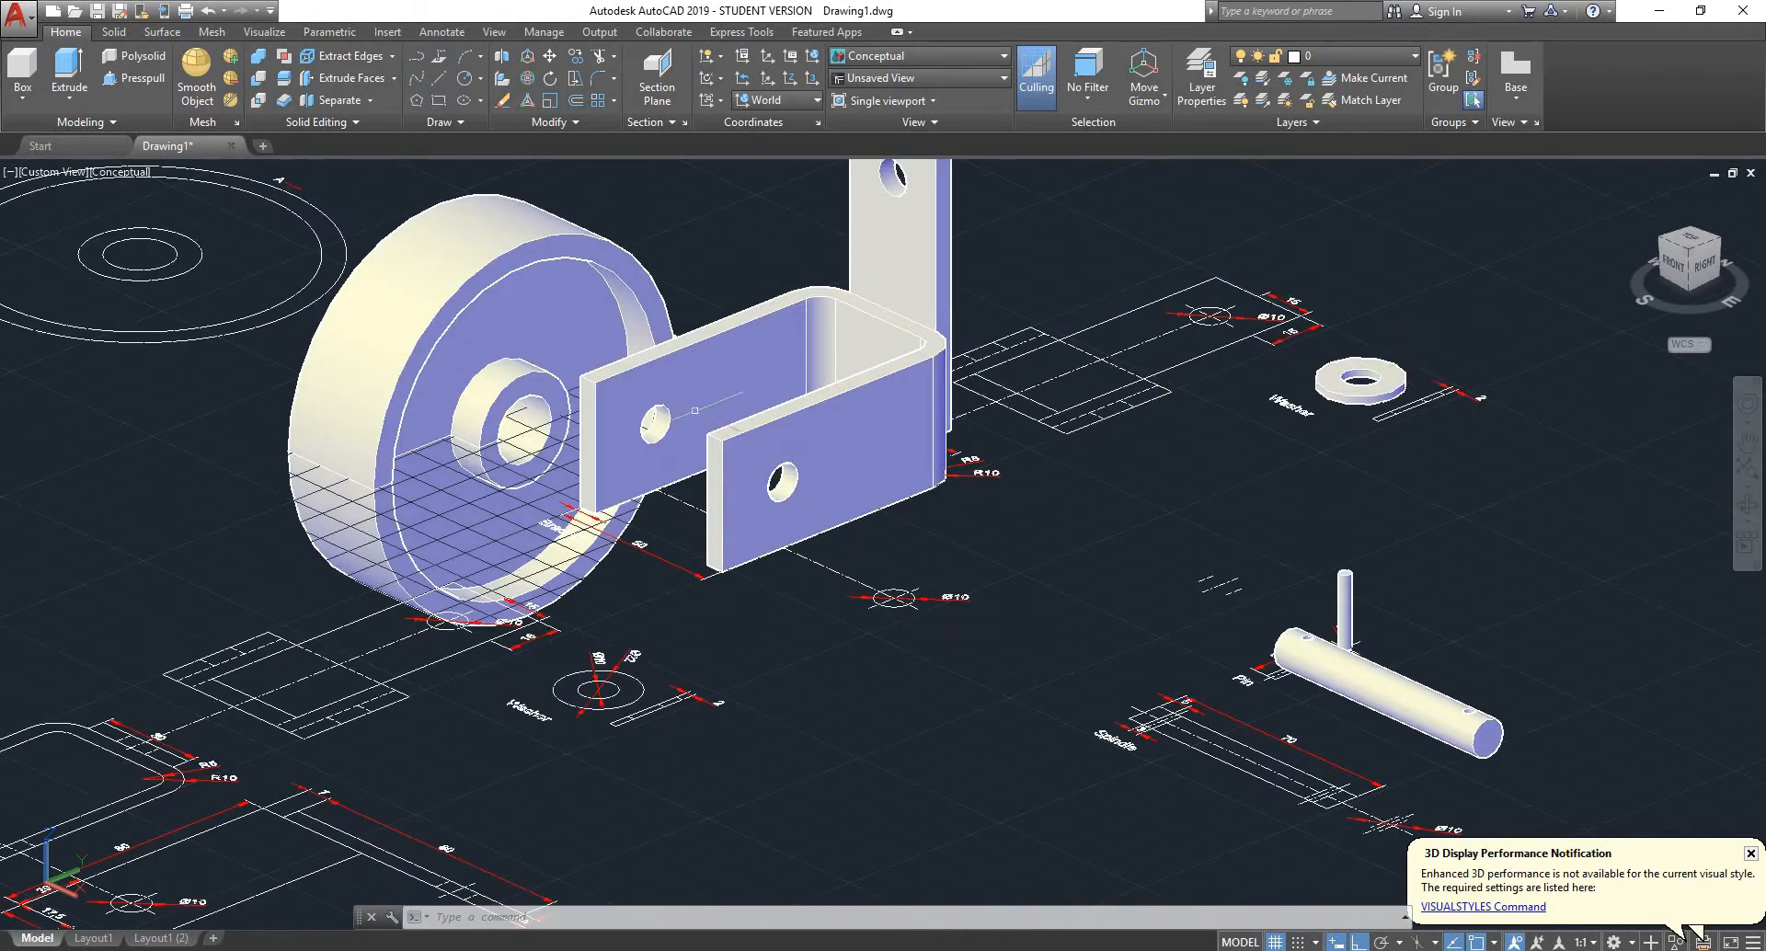
middle_click_drag(694, 410, 982, 500, "shift")
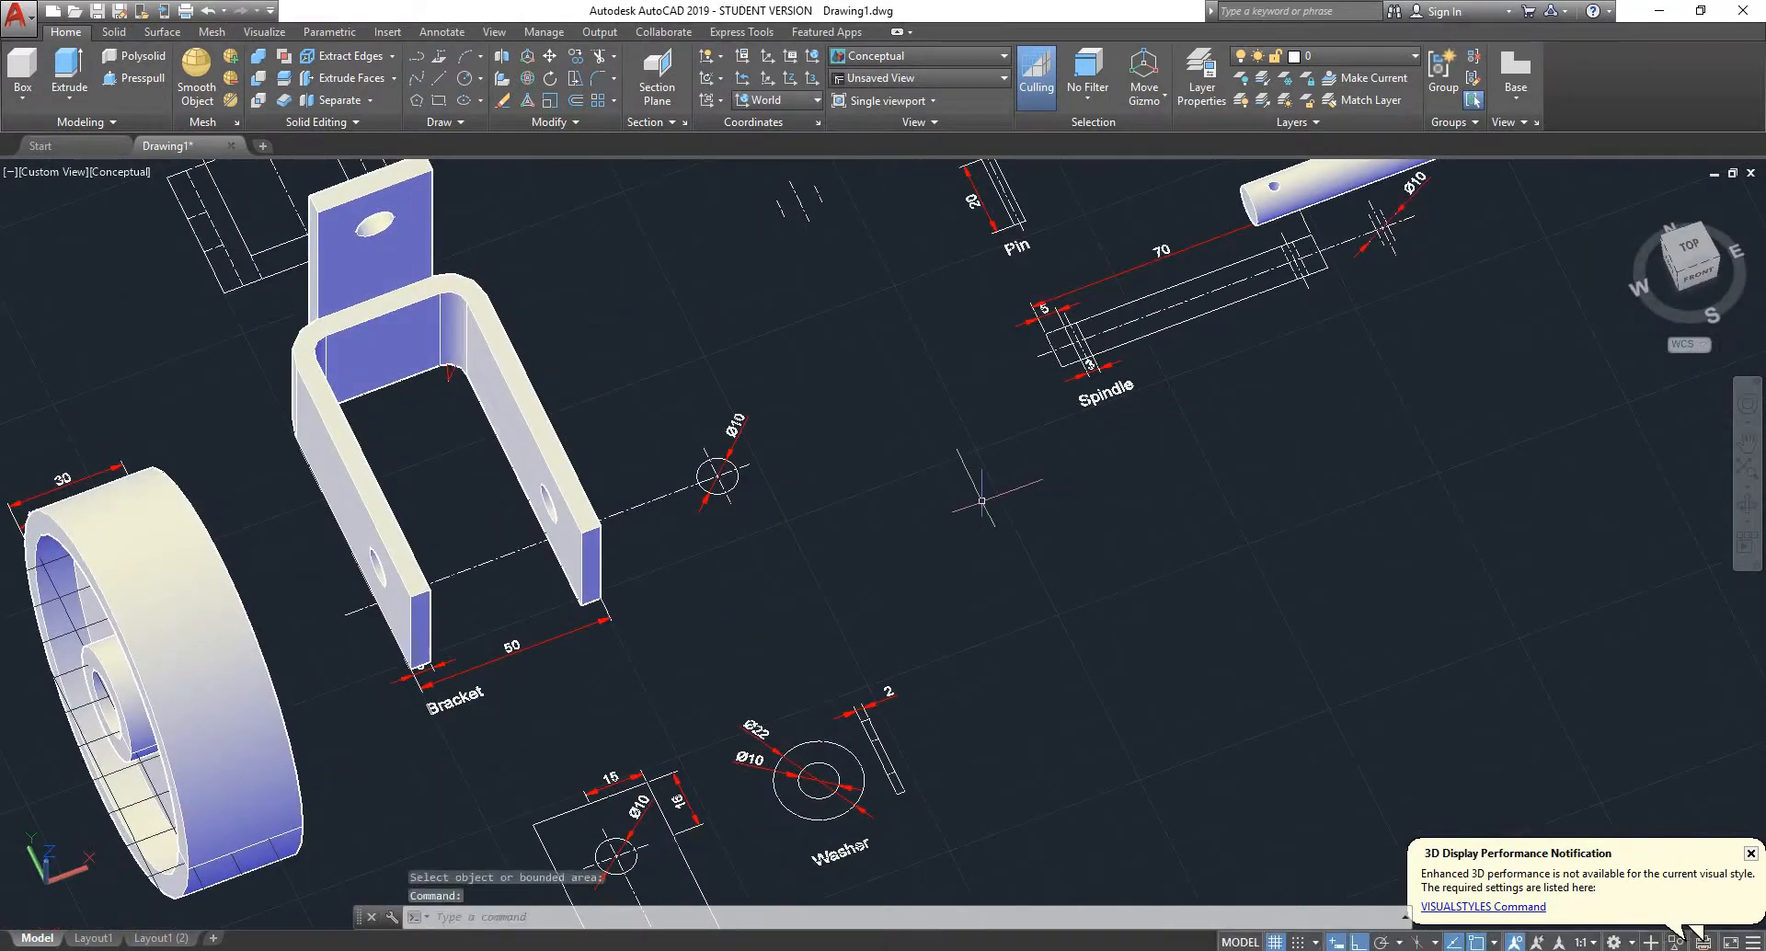
scroll(981, 500, "down", 5)
scroll(867, 475, "up", 1)
scroll(843, 460, "down", 5)
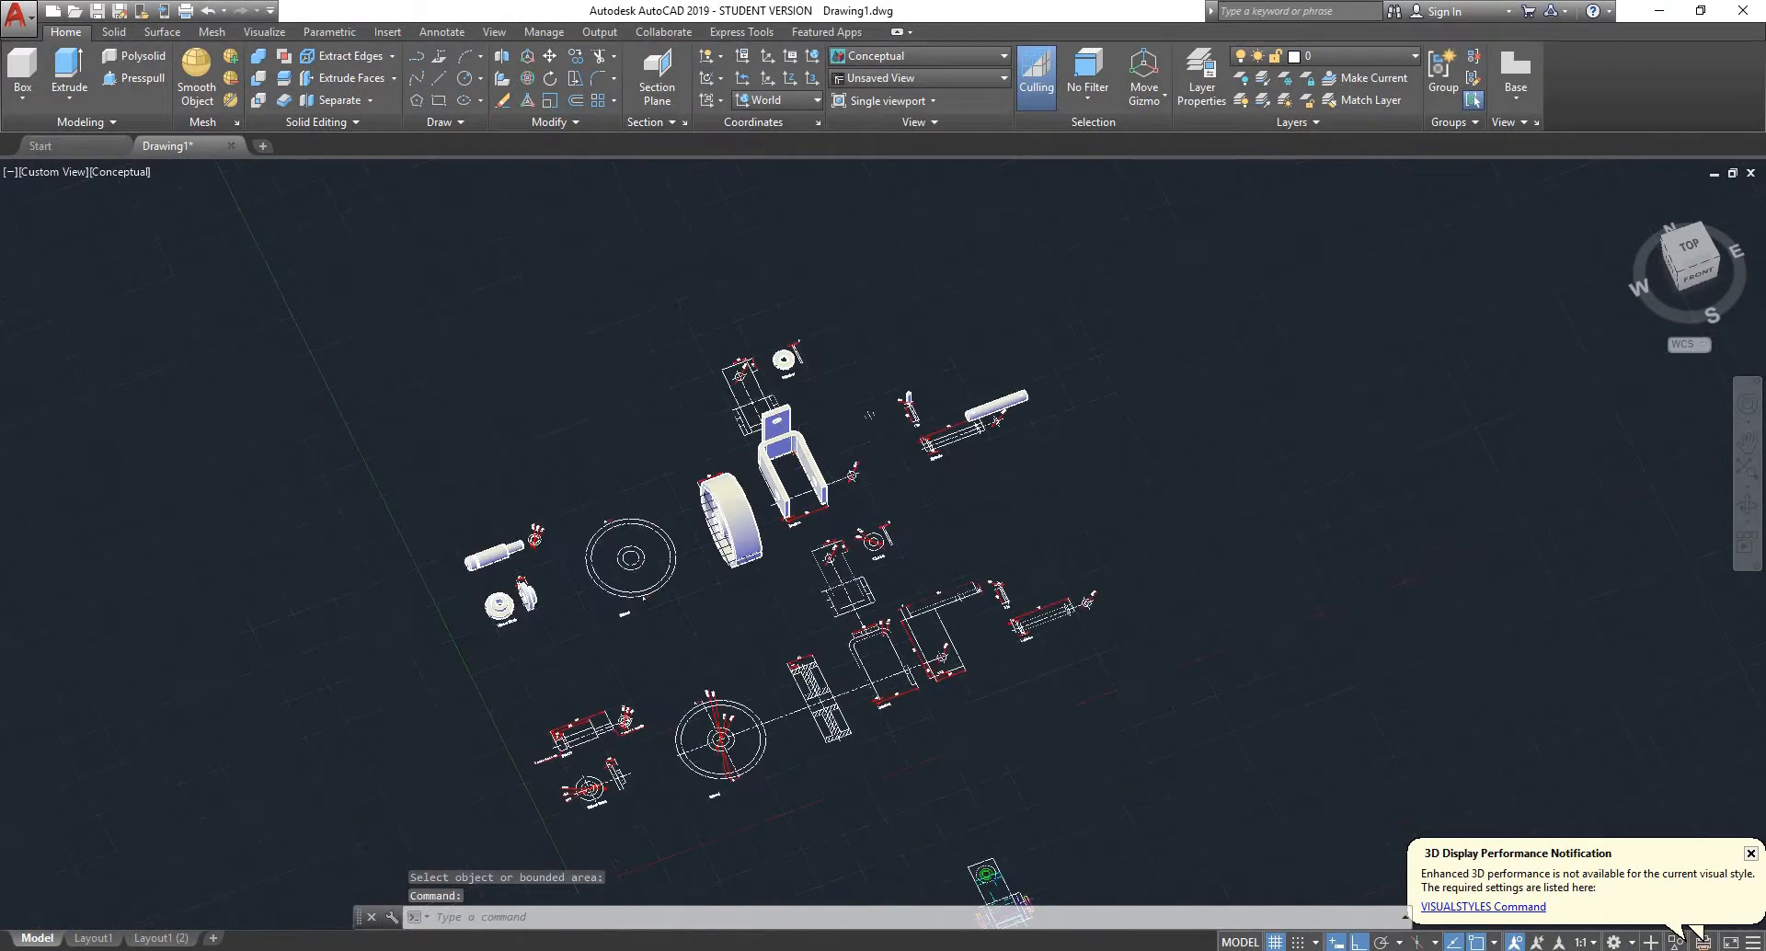
- Rotate the bracket solid 90 degrees in 3D about the X axis so its legs point down and its holed plate lies horizontal
scroll(823, 414, "up", 7)
left_click(817, 393)
scroll(817, 393, "down", 5)
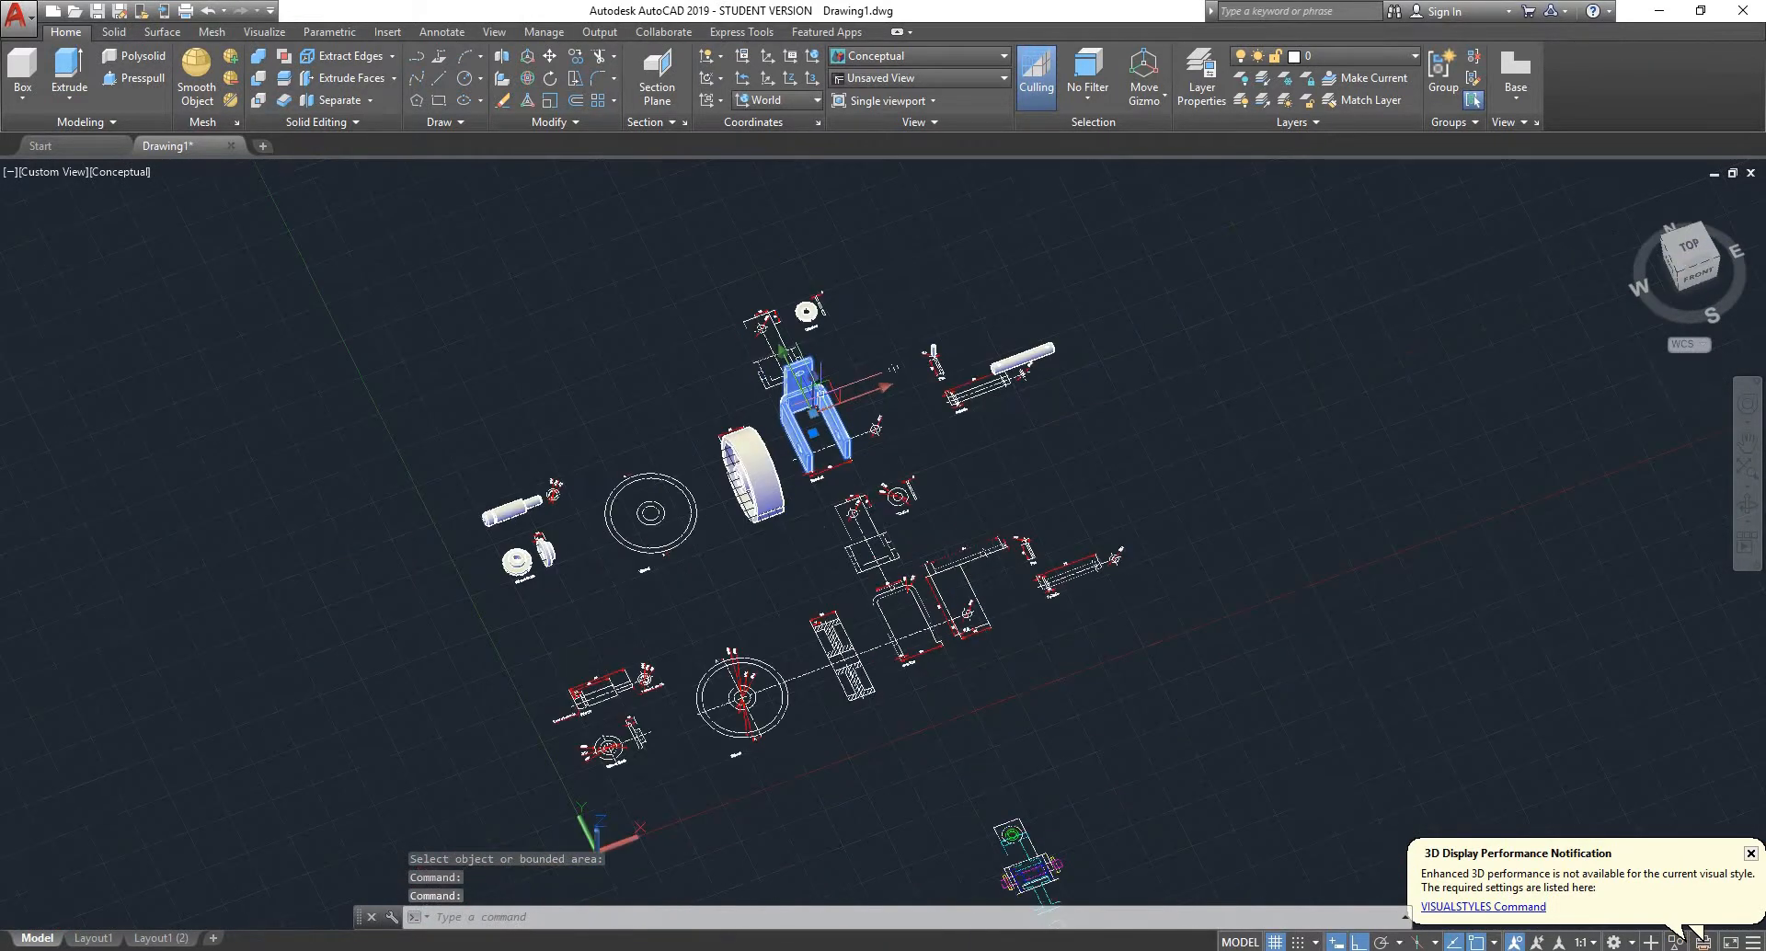
scroll(817, 396, "up", 4)
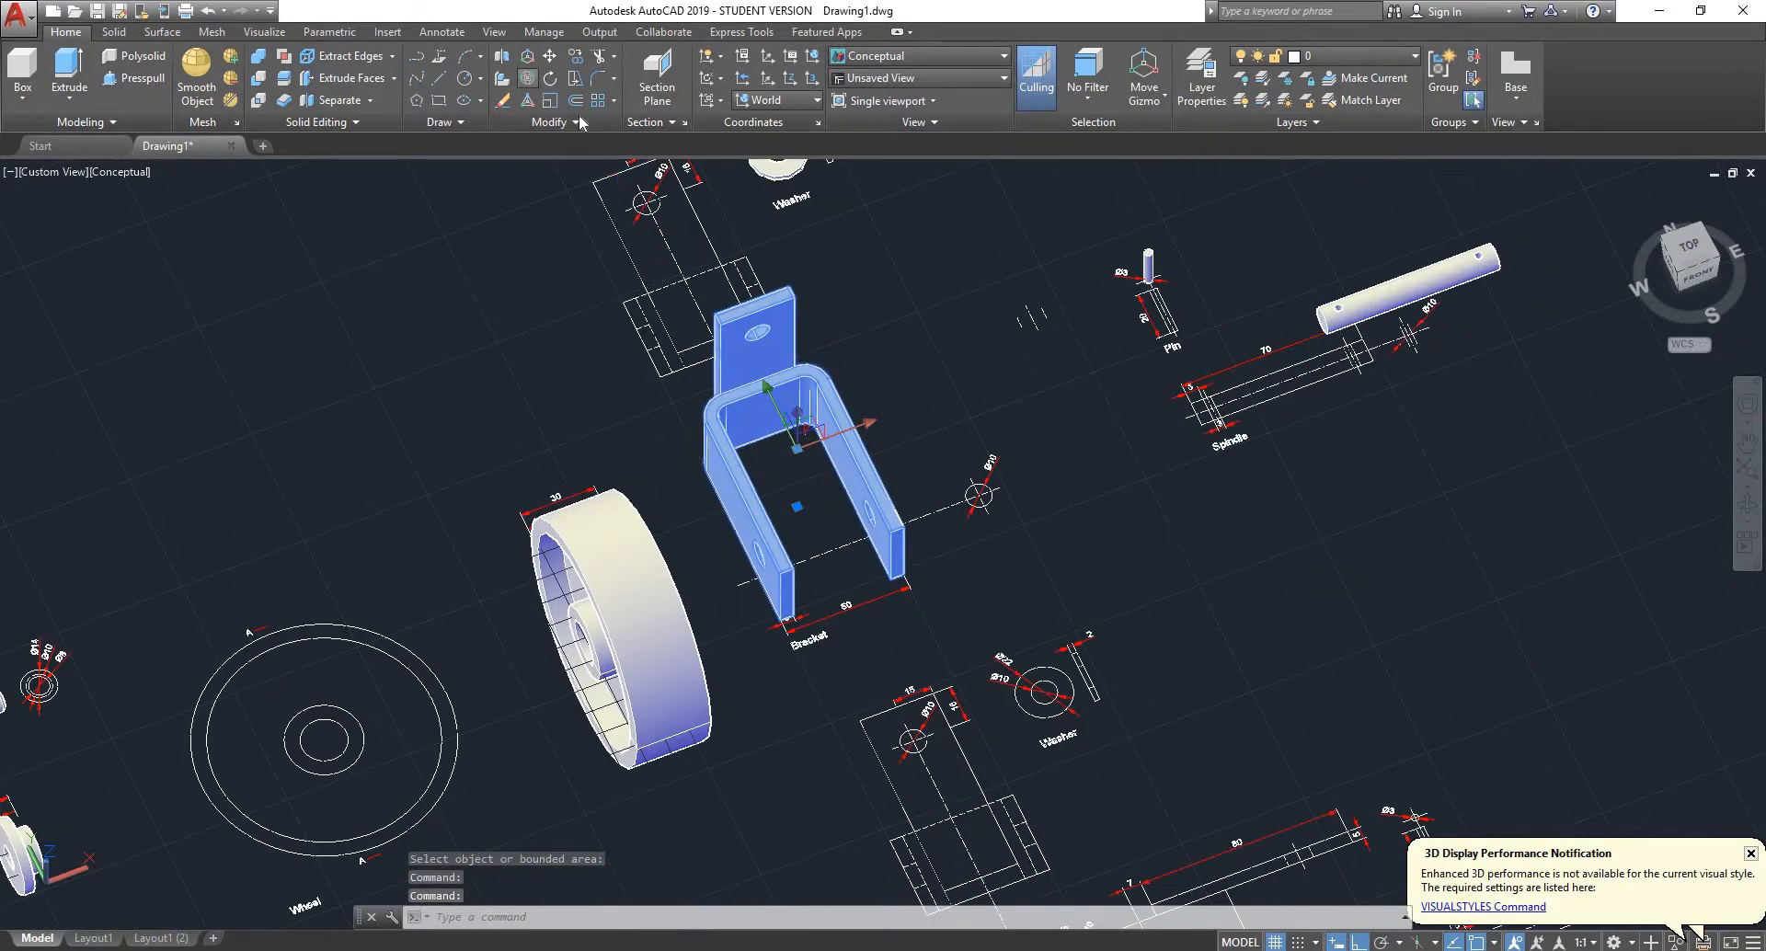
left_click(527, 78)
scroll(793, 414, "up", 3)
middle_click_drag(1007, 428, 1160, 349, "shift")
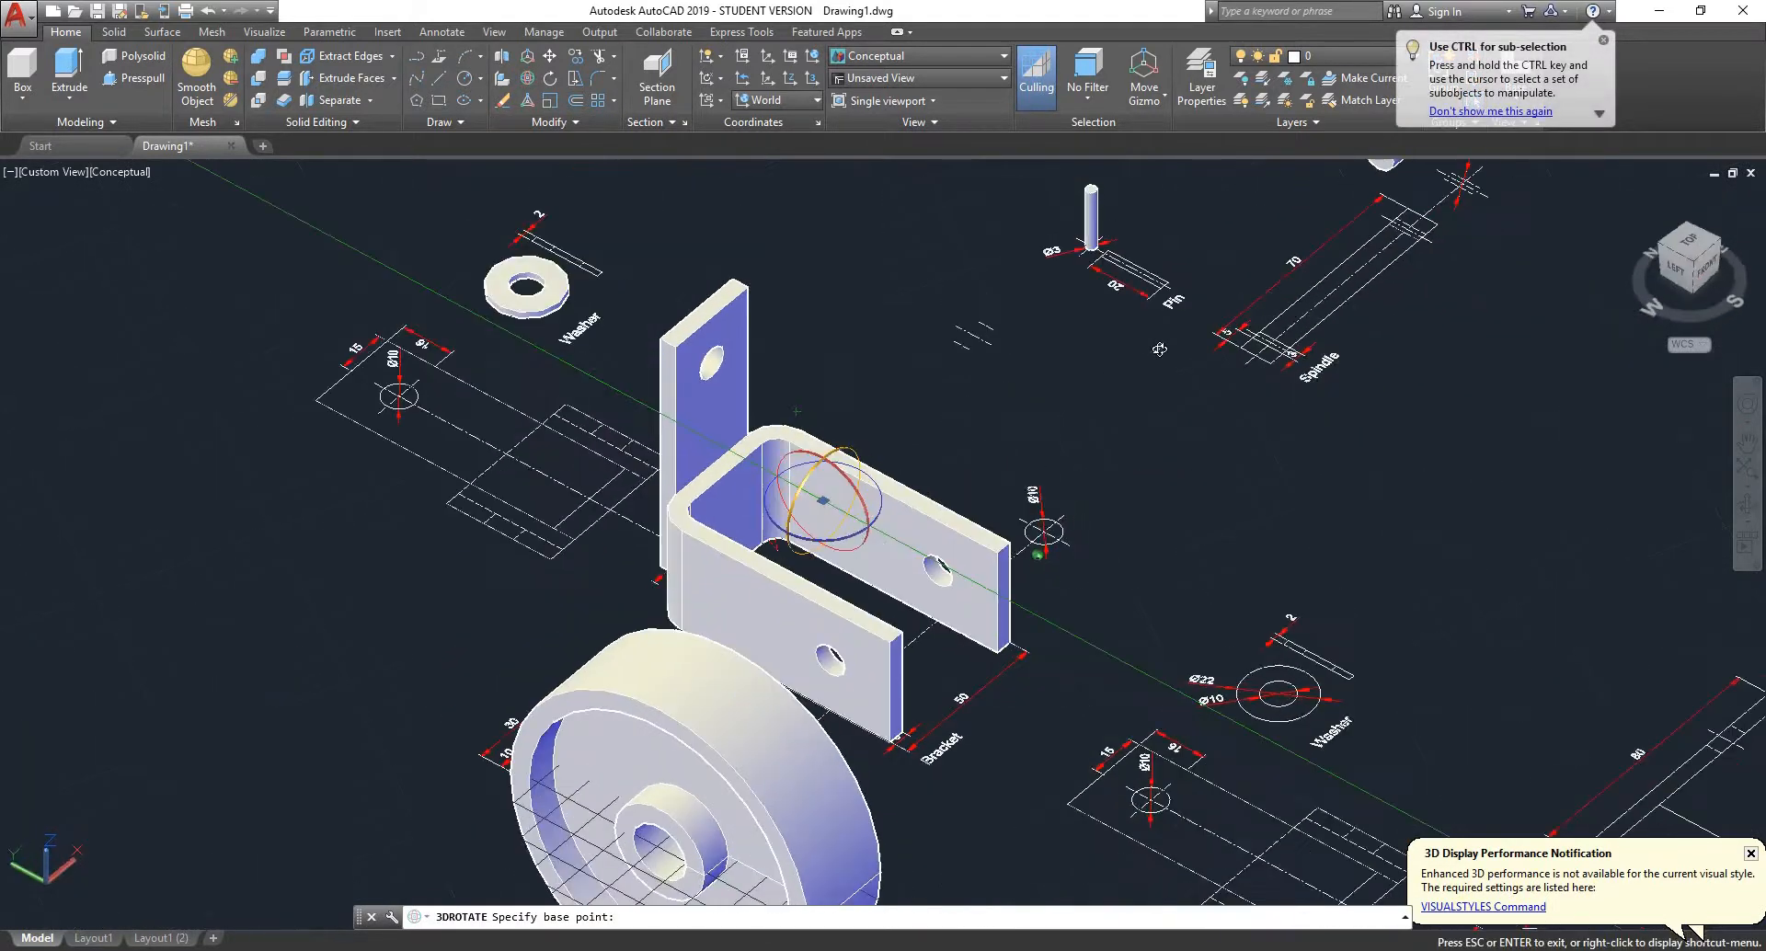
left_click(855, 485)
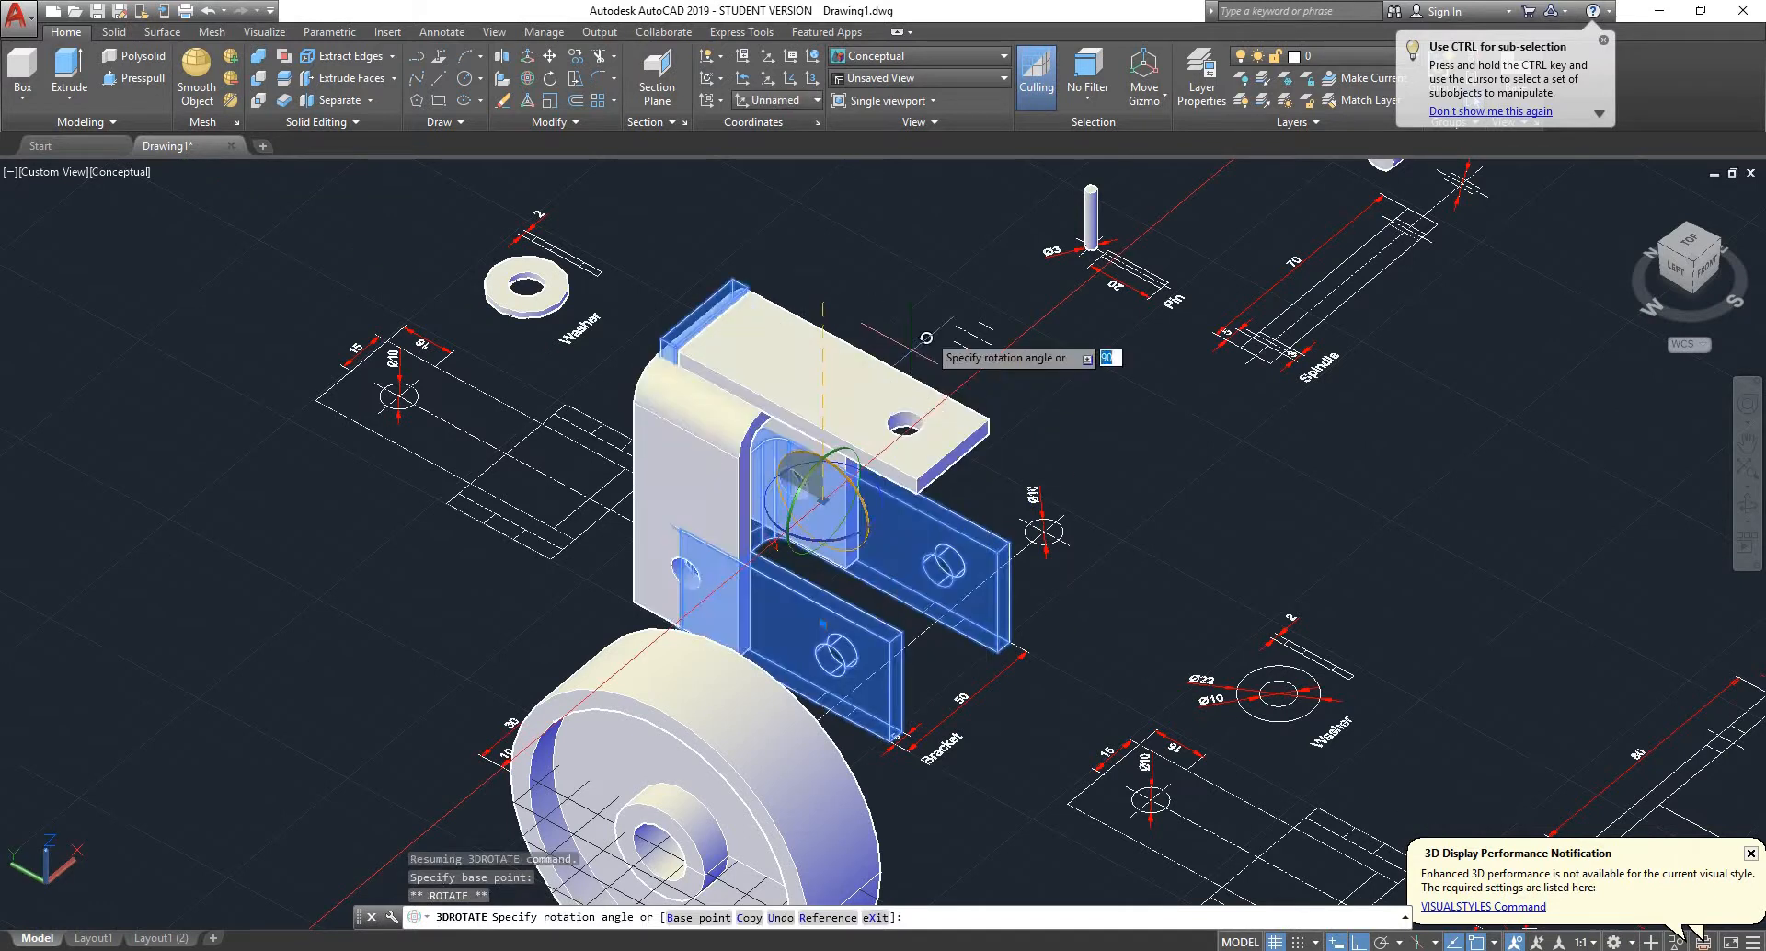
left_click(1109, 368)
key("Escape")
- Inspect the rotated bracket's orientation relative to the wheel from several sides
middle_click_drag(1066, 475, 832, 477, "shift")
scroll(833, 478, "down", 2)
scroll(1200, 542, "up", 5)
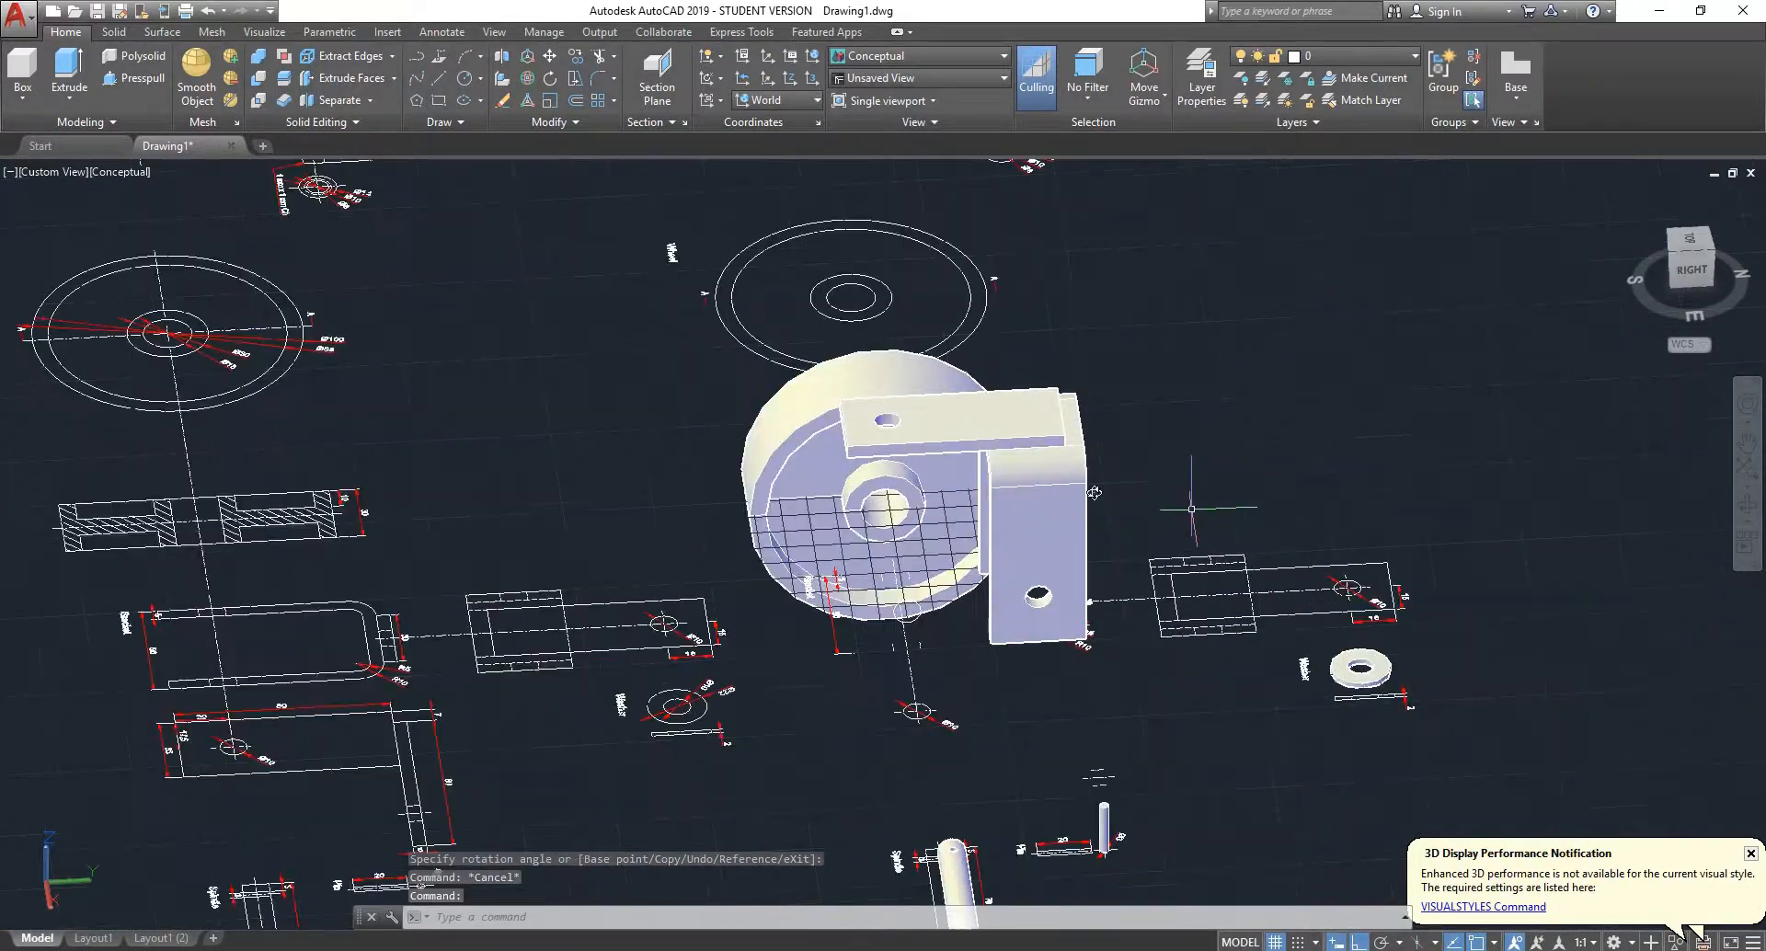
middle_click_drag(1195, 506, 982, 495, "shift")
scroll(957, 501, "down", 5)
scroll(956, 501, "up", 4)
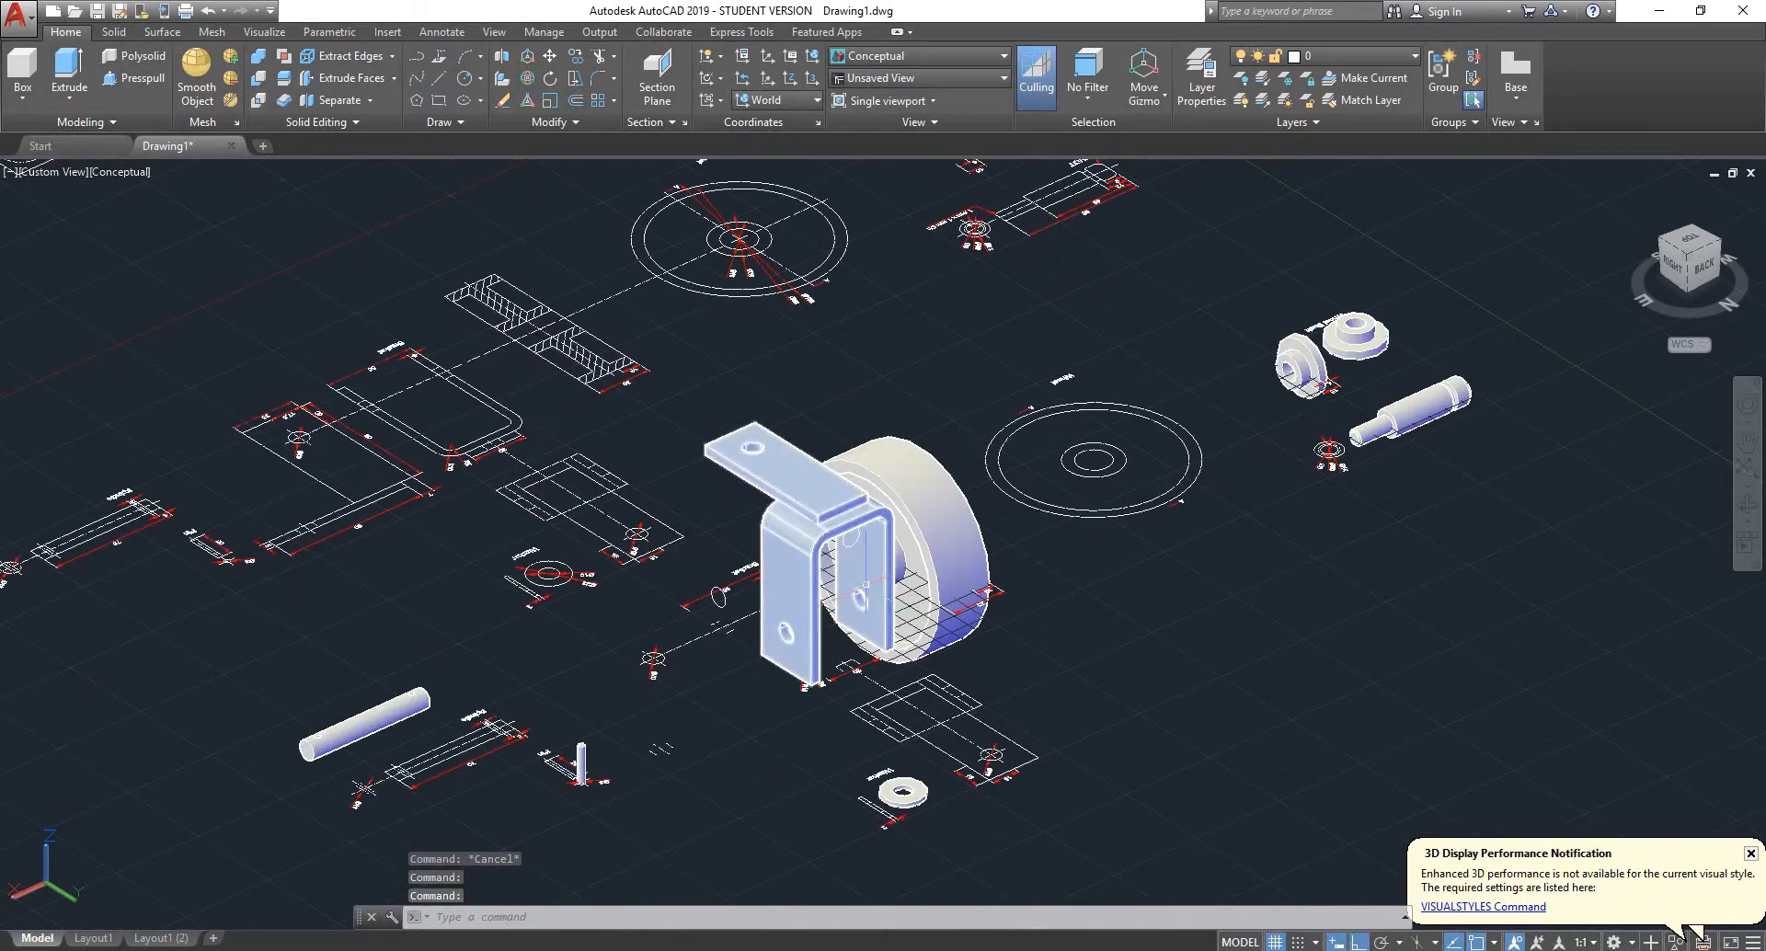